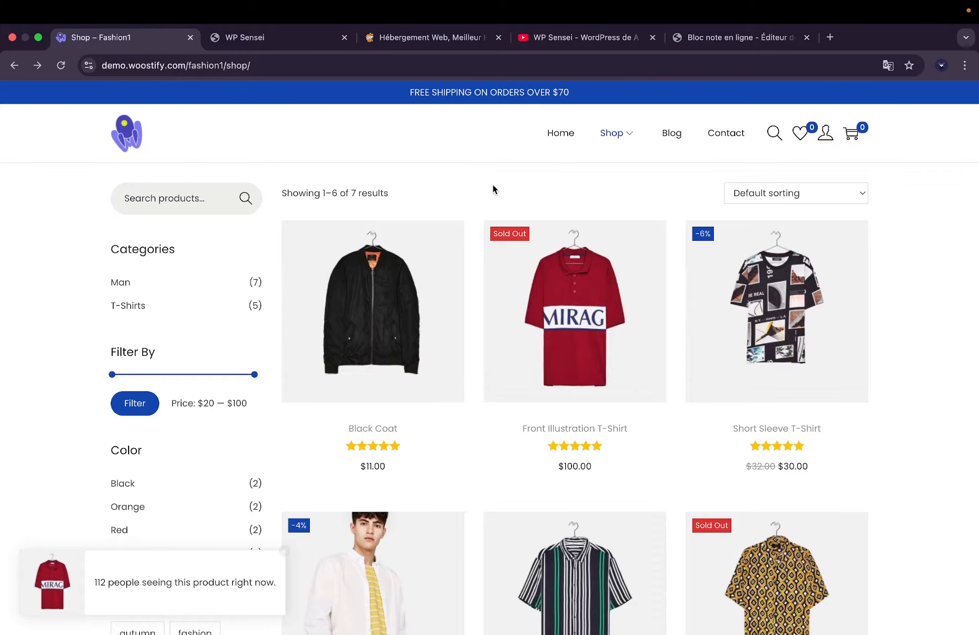
Examine the Woostify Fashion1 demo shop's product catalogue and the Slim Fit Dress Shirts product page.
{"action": "left_click", "coordinate": [256, 38]}
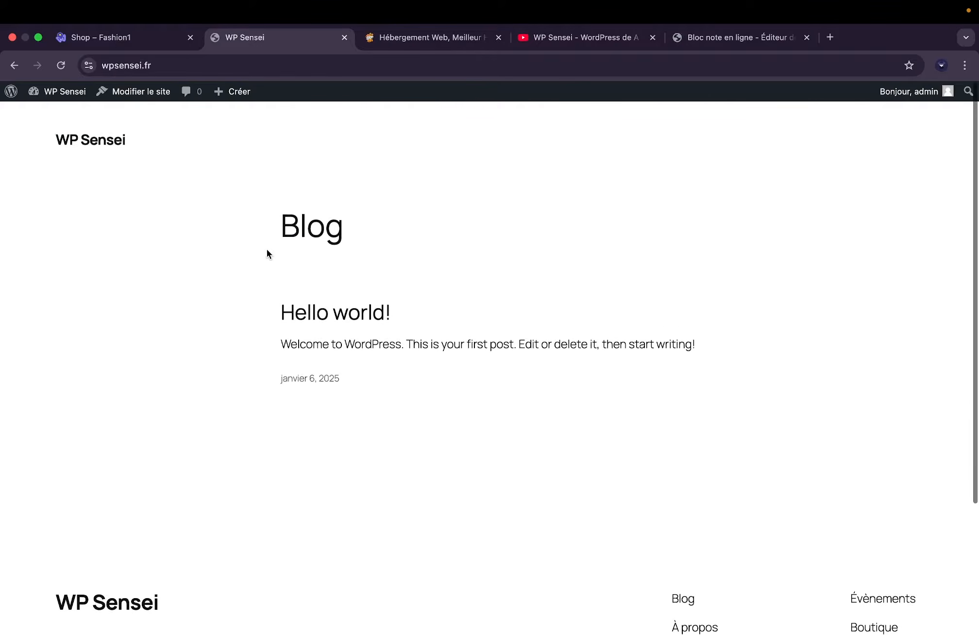
{"action": "left_click", "coordinate": [96, 37]}
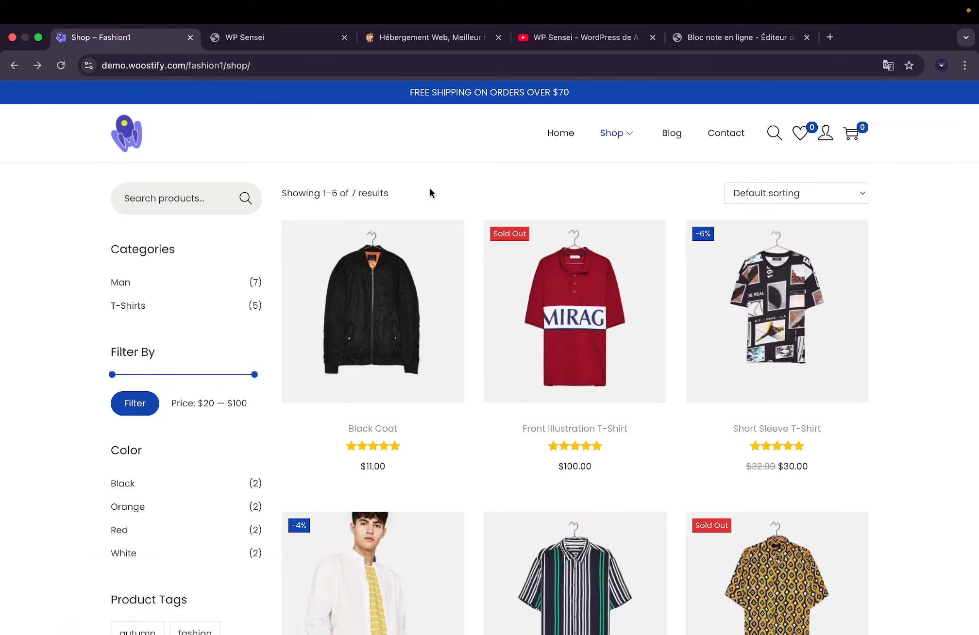
{"action": "scroll", "coordinate": [430, 189], "scroll_direction": "down", "scroll_amount": 1}
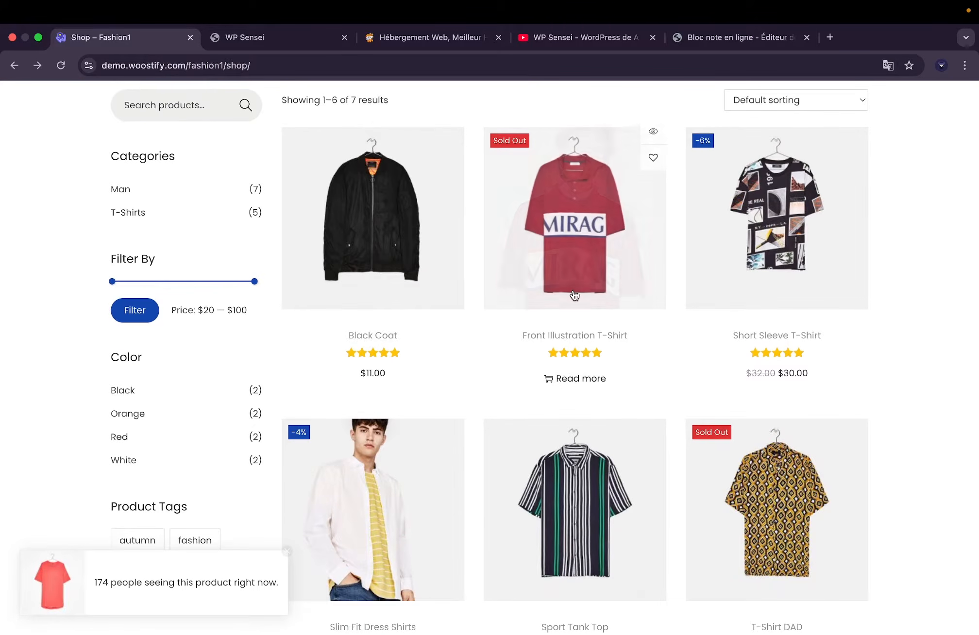
{"action": "scroll", "coordinate": [574, 294], "scroll_direction": "down", "scroll_amount": 5}
{"action": "left_click", "coordinate": [408, 280]}
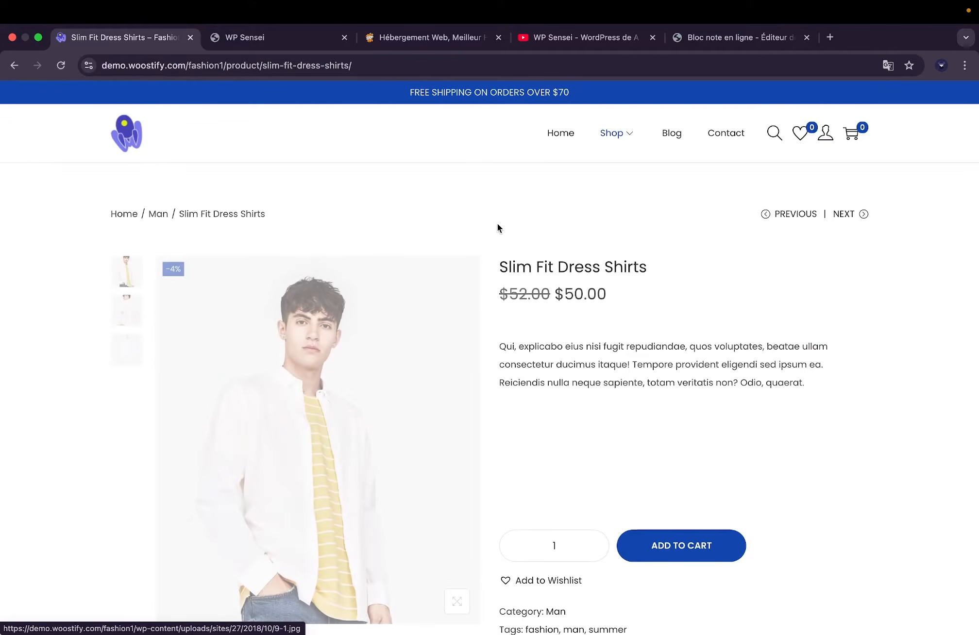
{"action": "scroll", "coordinate": [497, 224], "scroll_direction": "down", "scroll_amount": 3}
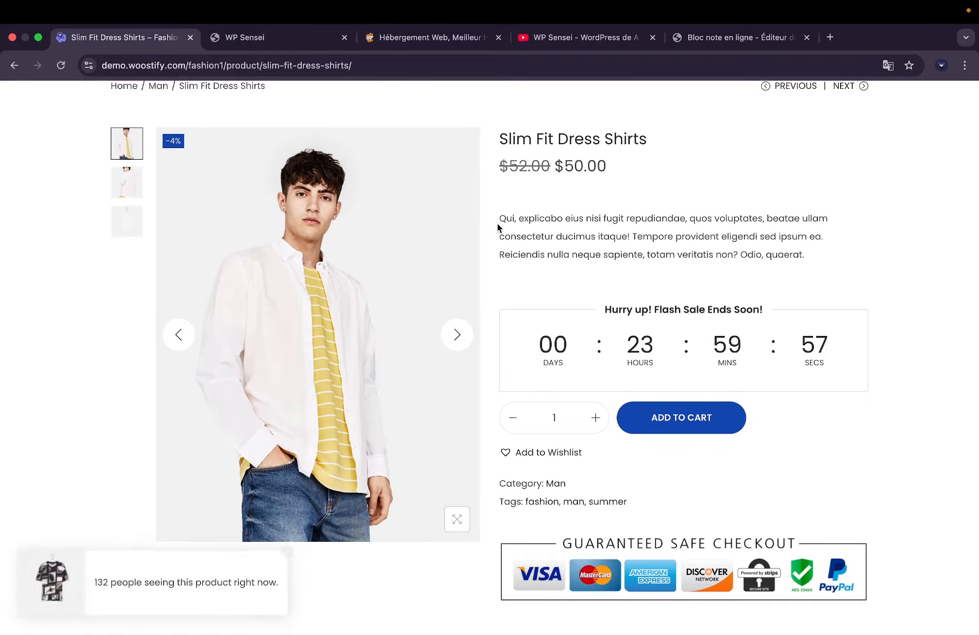
{"action": "scroll", "coordinate": [497, 222], "scroll_direction": "up", "scroll_amount": 3}
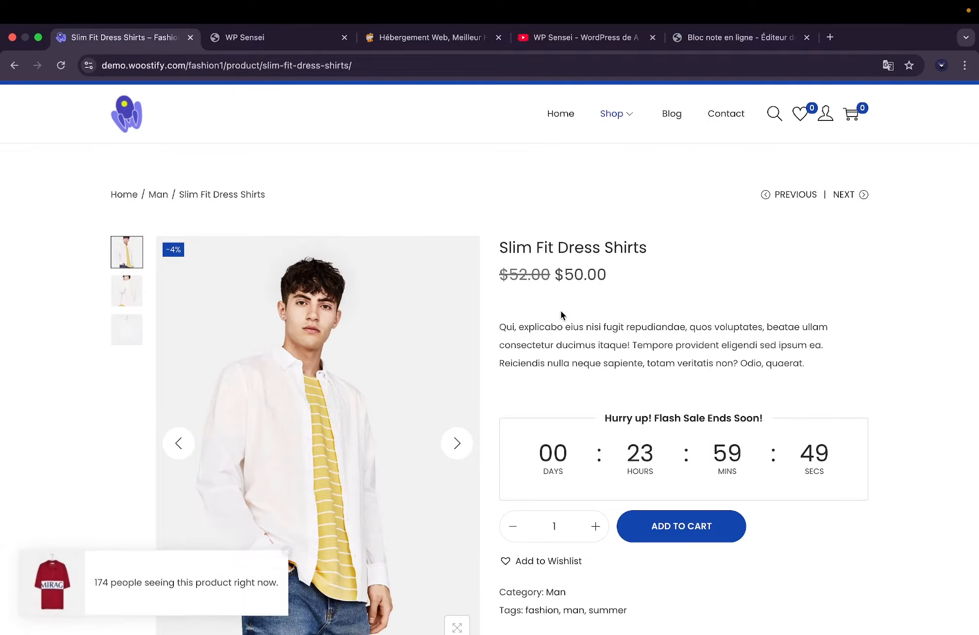
{"action": "scroll", "coordinate": [561, 313], "scroll_direction": "down", "scroll_amount": 1}
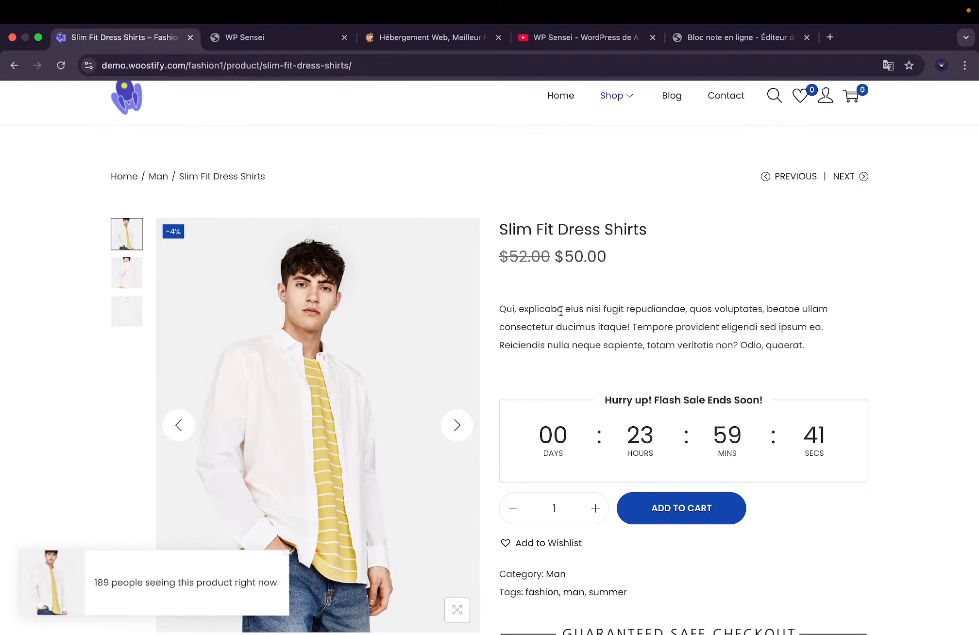
{"action": "scroll", "coordinate": [485, 250], "scroll_direction": "up", "scroll_amount": 2}
Switch to the o2switch hosting page and review the single offer's price, promo code and included features.
{"action": "left_click", "coordinate": [425, 43]}
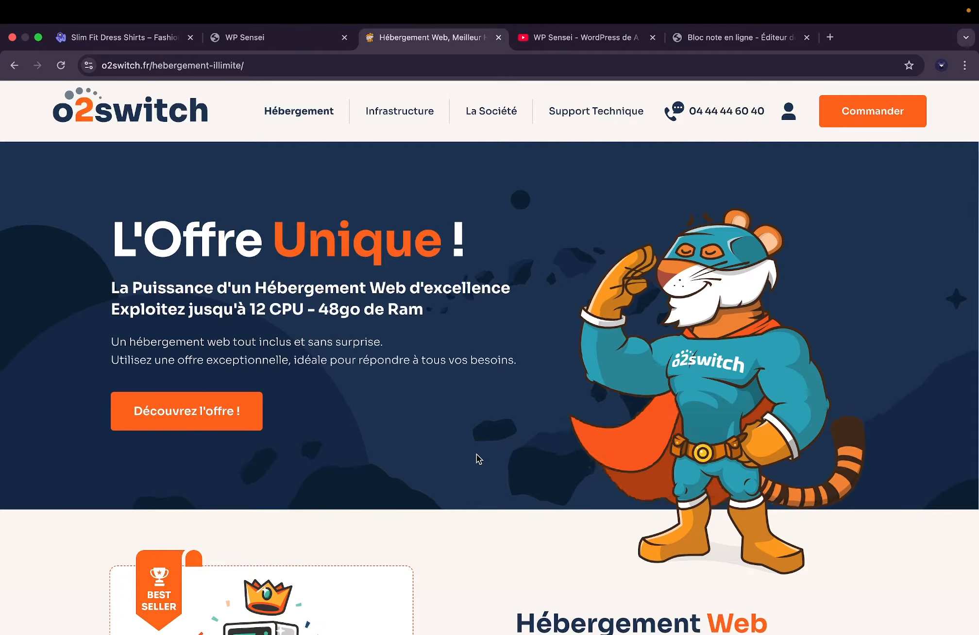
{"action": "scroll", "coordinate": [477, 455], "scroll_direction": "down", "scroll_amount": 7}
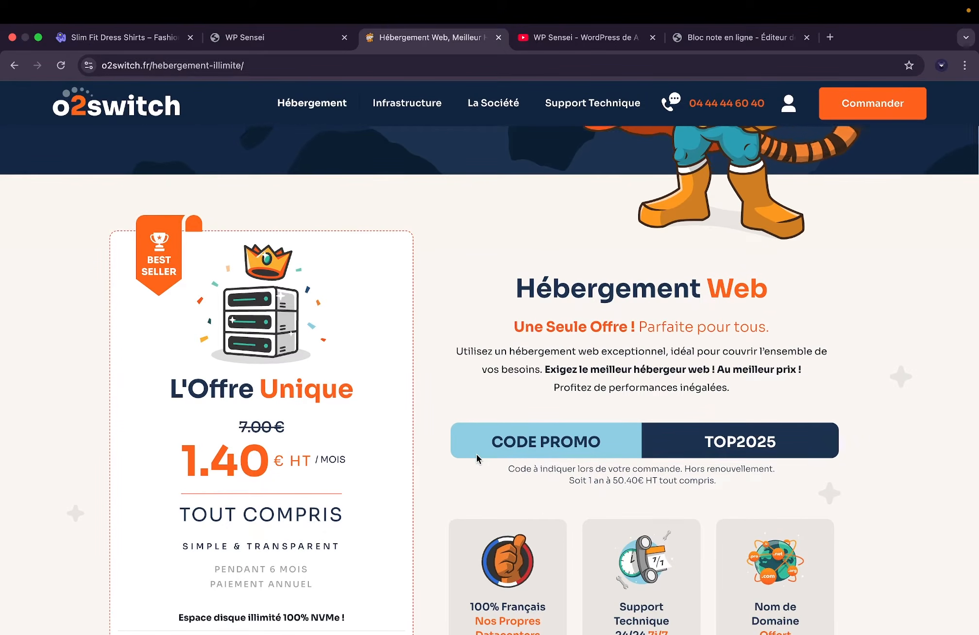
{"action": "scroll", "coordinate": [477, 454], "scroll_direction": "down", "scroll_amount": 4}
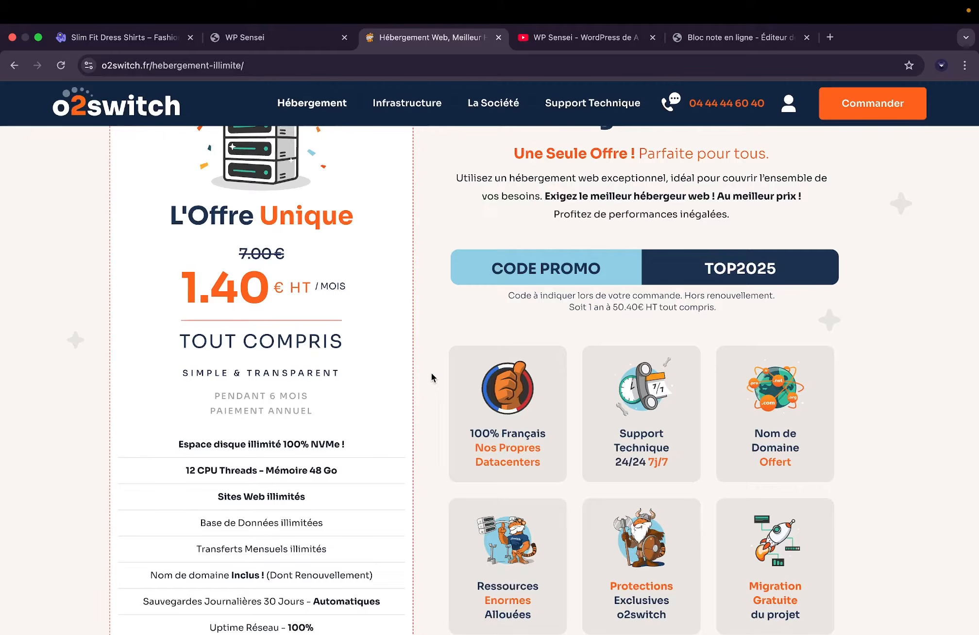
{"action": "scroll", "coordinate": [431, 372], "scroll_direction": "up", "scroll_amount": 10}
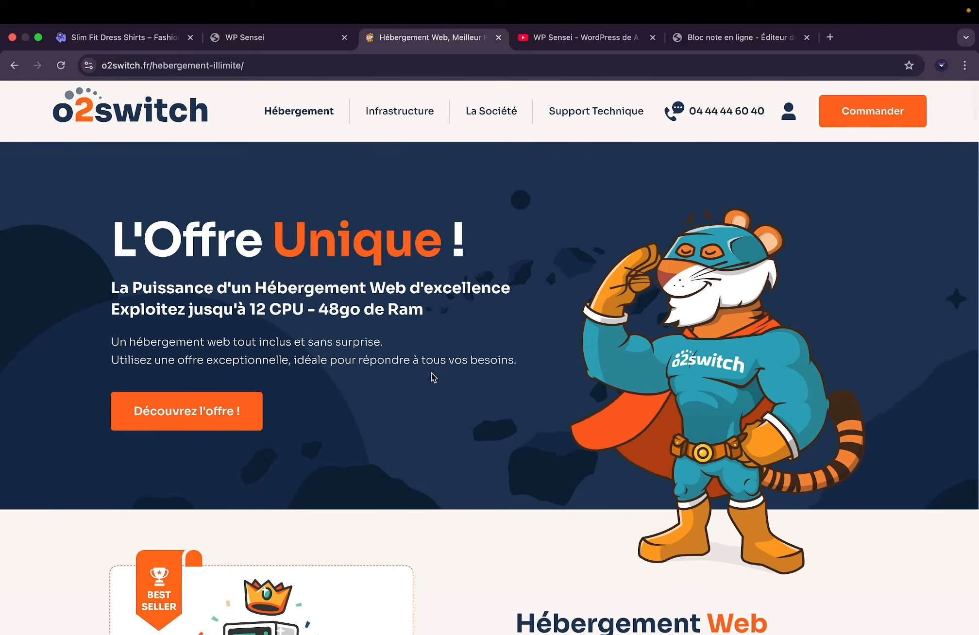
{"action": "scroll", "coordinate": [434, 377], "scroll_direction": "down", "scroll_amount": 3}
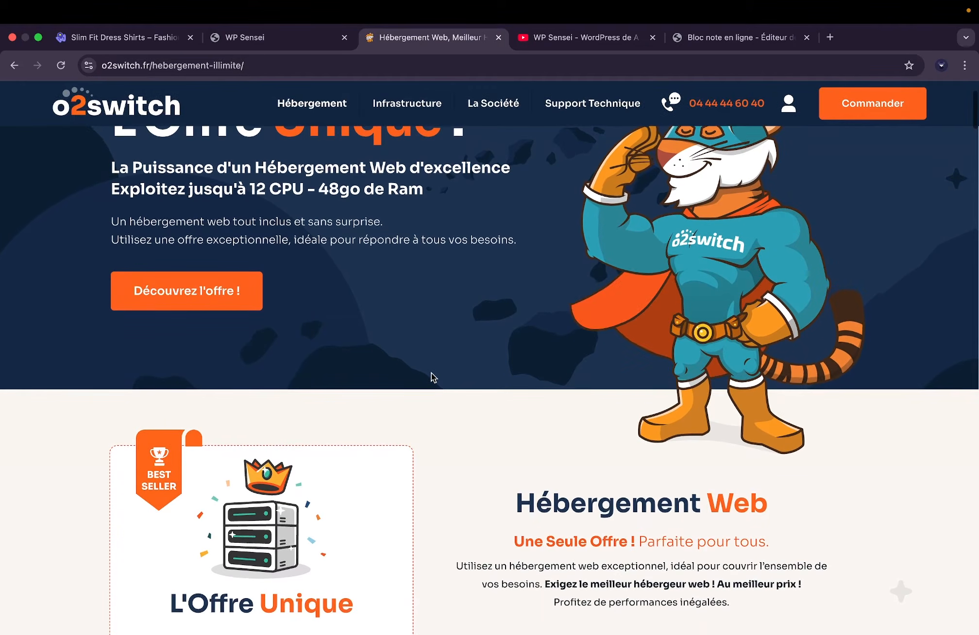
{"action": "scroll", "coordinate": [432, 374], "scroll_direction": "down", "scroll_amount": 3}
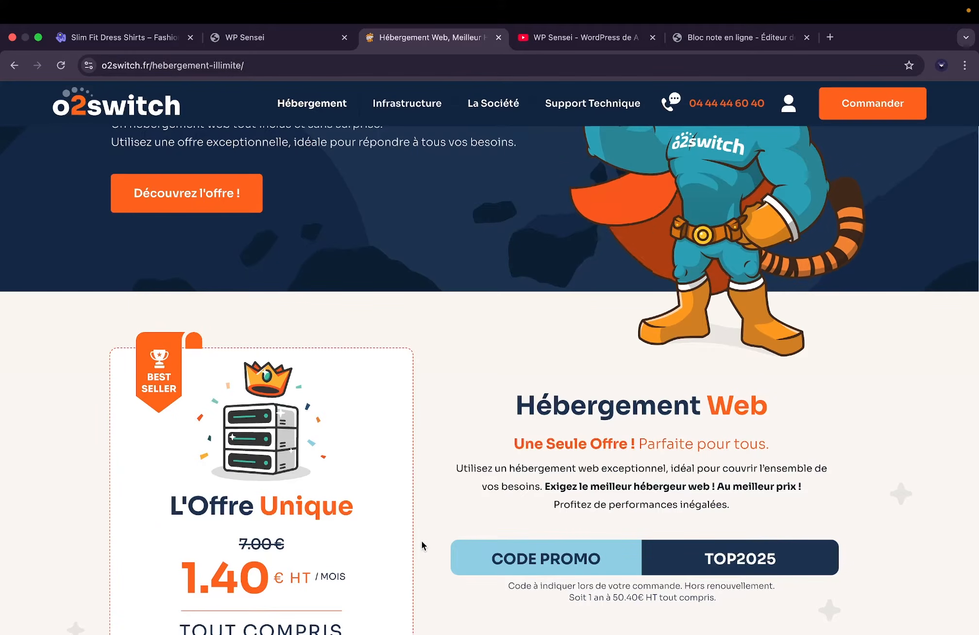
{"action": "scroll", "coordinate": [421, 541], "scroll_direction": "down", "scroll_amount": 3}
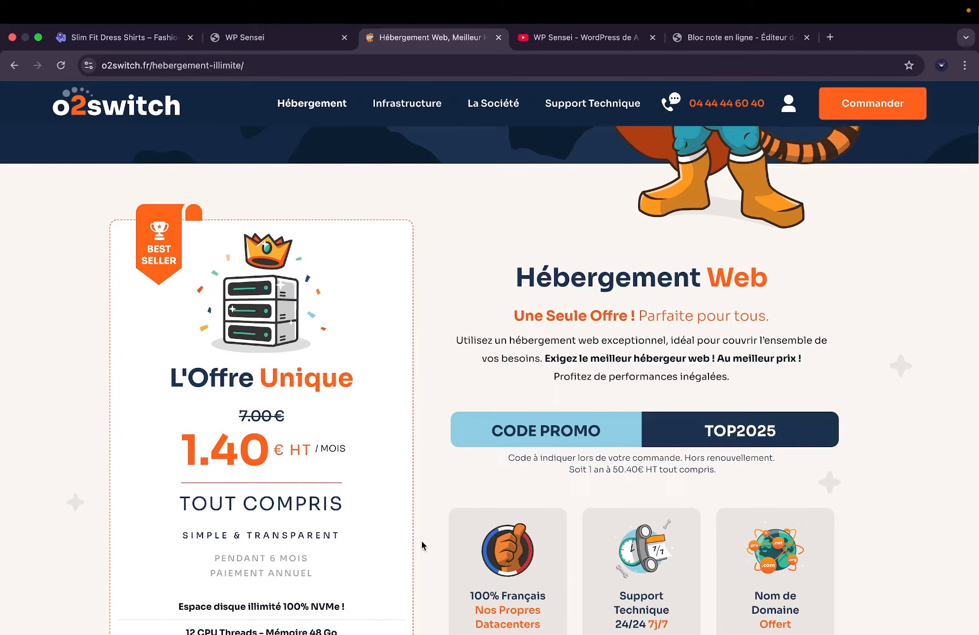
{"action": "scroll", "coordinate": [422, 541], "scroll_direction": "down", "scroll_amount": 3}
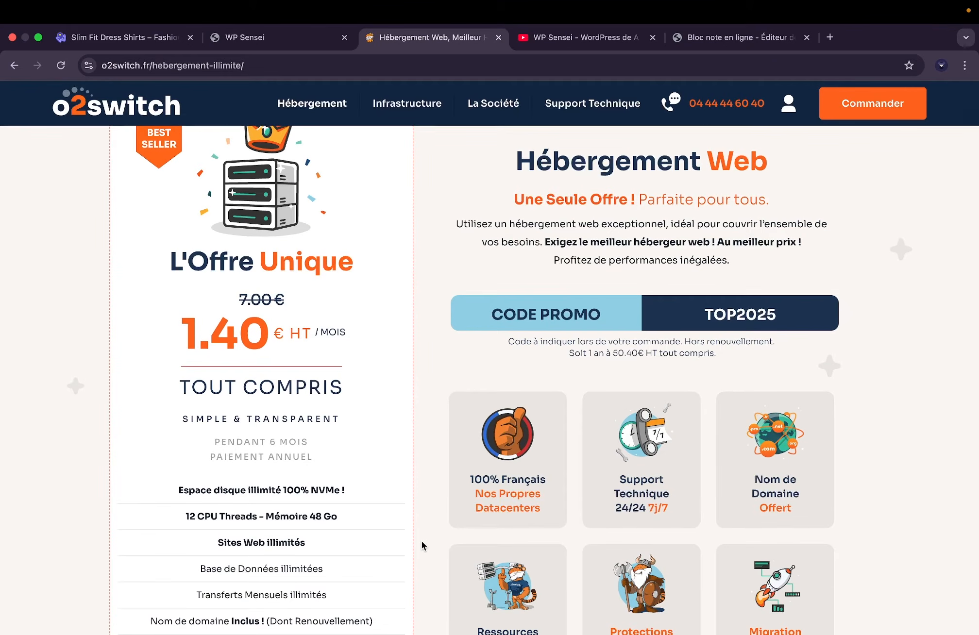
{"action": "scroll", "coordinate": [422, 541], "scroll_direction": "down", "scroll_amount": 3}
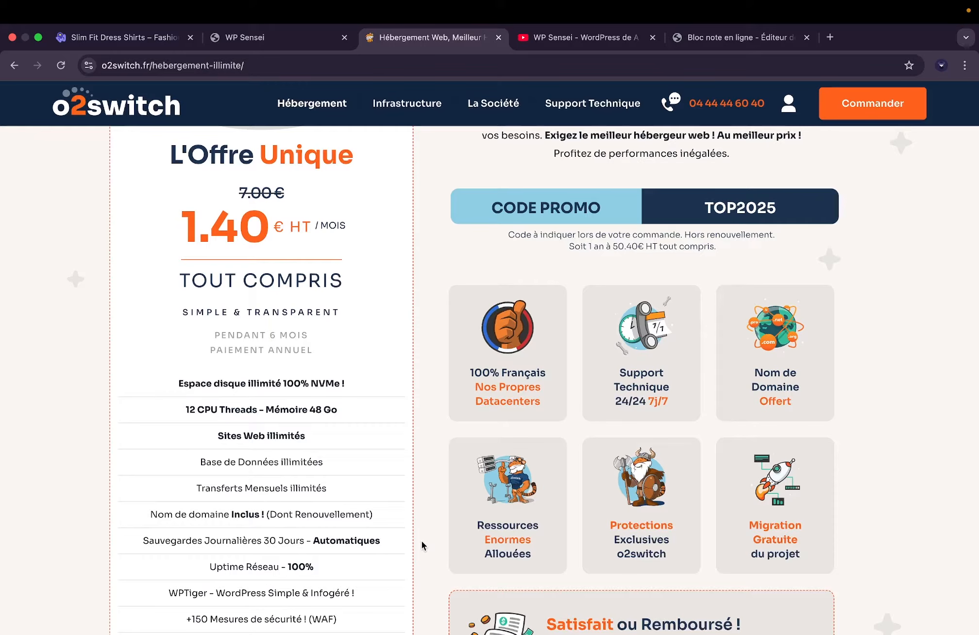
{"action": "scroll", "coordinate": [524, 411], "scroll_direction": "down", "scroll_amount": 1}
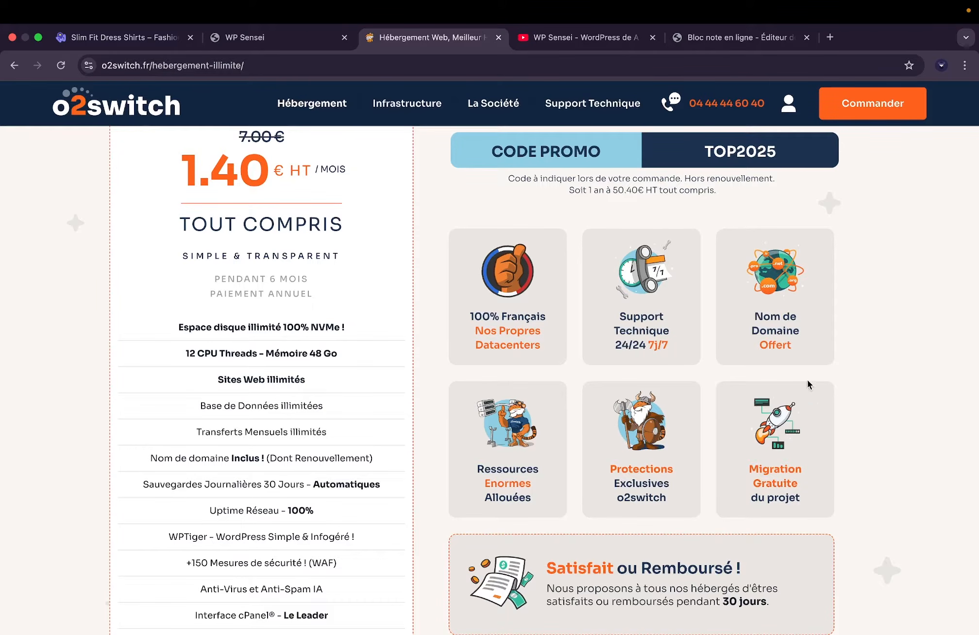
{"action": "scroll", "coordinate": [460, 321], "scroll_direction": "up", "scroll_amount": 1}
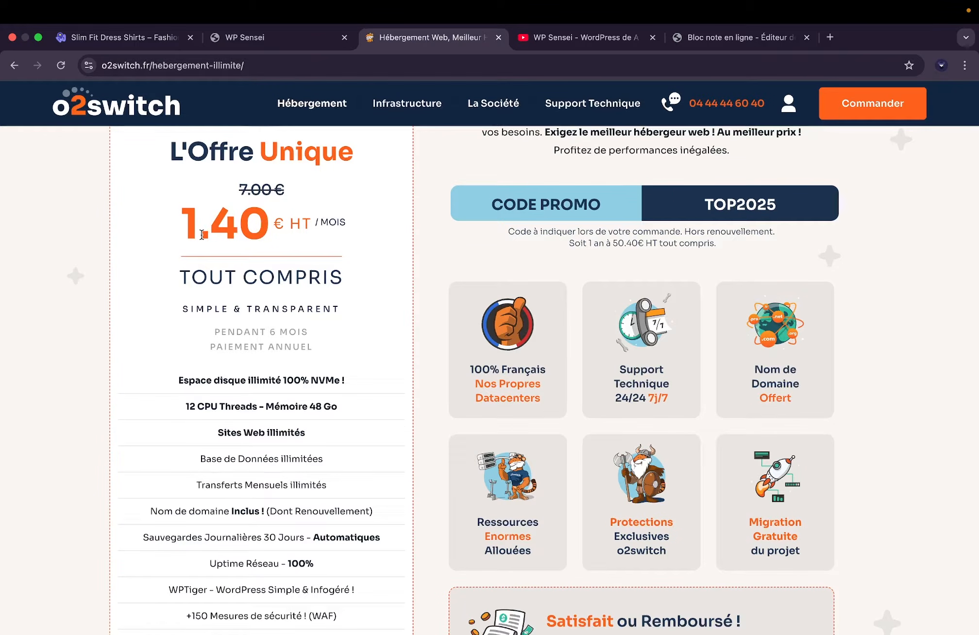
{"action": "scroll", "coordinate": [180, 243], "scroll_direction": "up", "scroll_amount": 1}
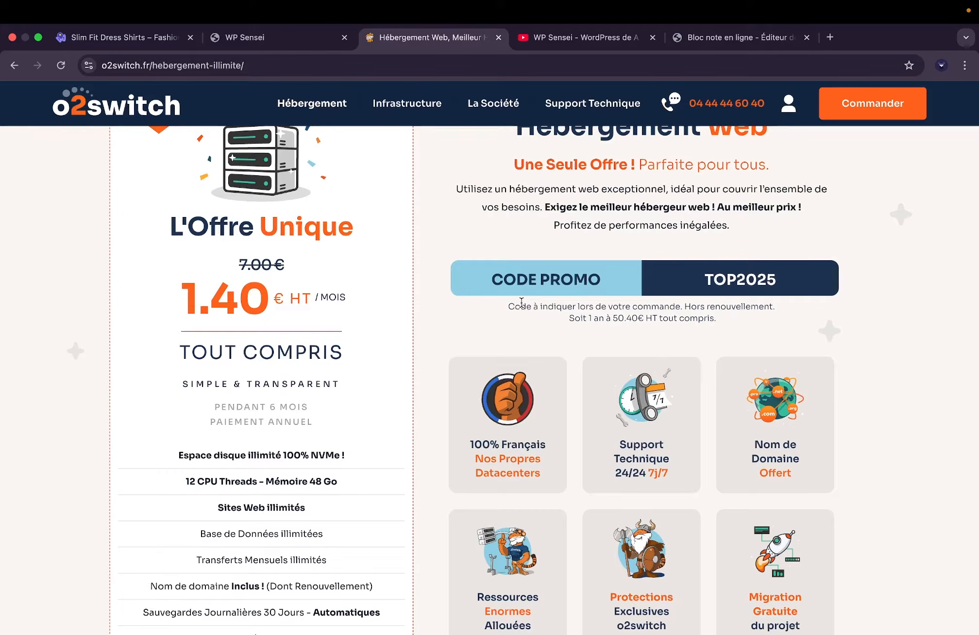
{"action": "scroll", "coordinate": [298, 422], "scroll_direction": "down", "scroll_amount": 1}
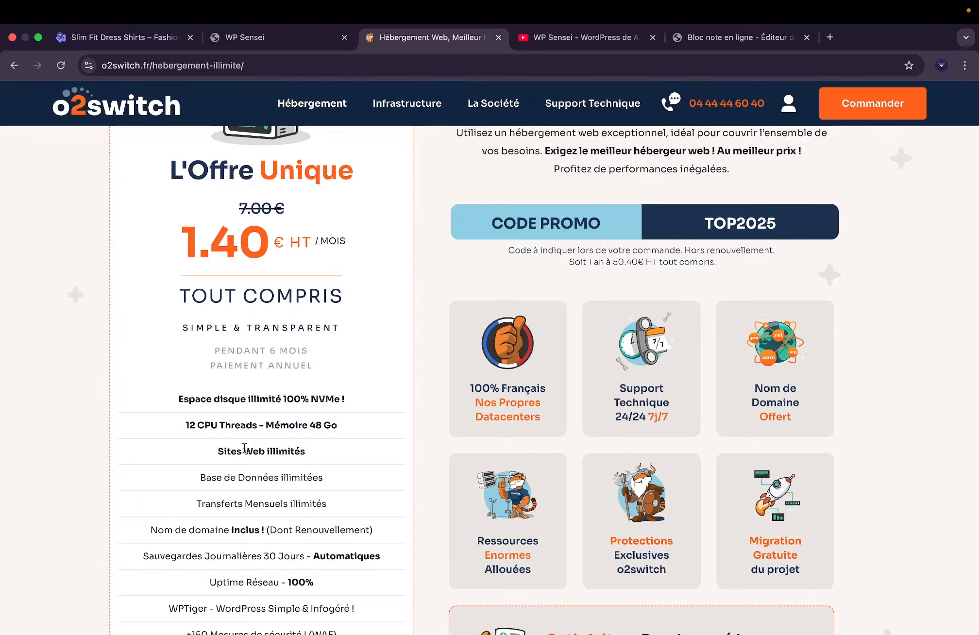
{"action": "scroll", "coordinate": [284, 490], "scroll_direction": "down", "scroll_amount": 2}
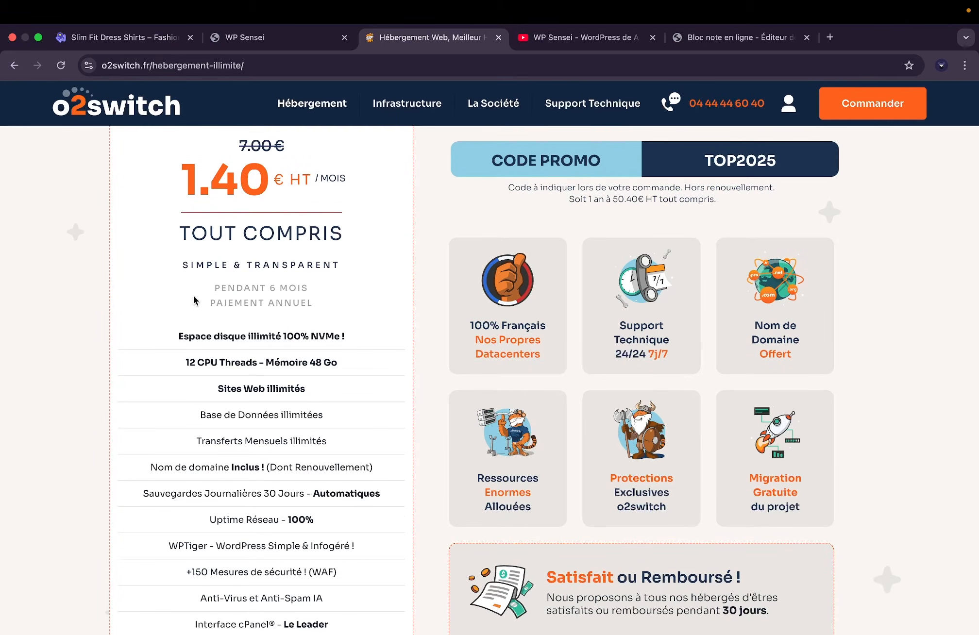
{"action": "scroll", "coordinate": [197, 301], "scroll_direction": "up", "scroll_amount": 2}
{"action": "scroll", "coordinate": [194, 302], "scroll_direction": "down", "scroll_amount": 1}
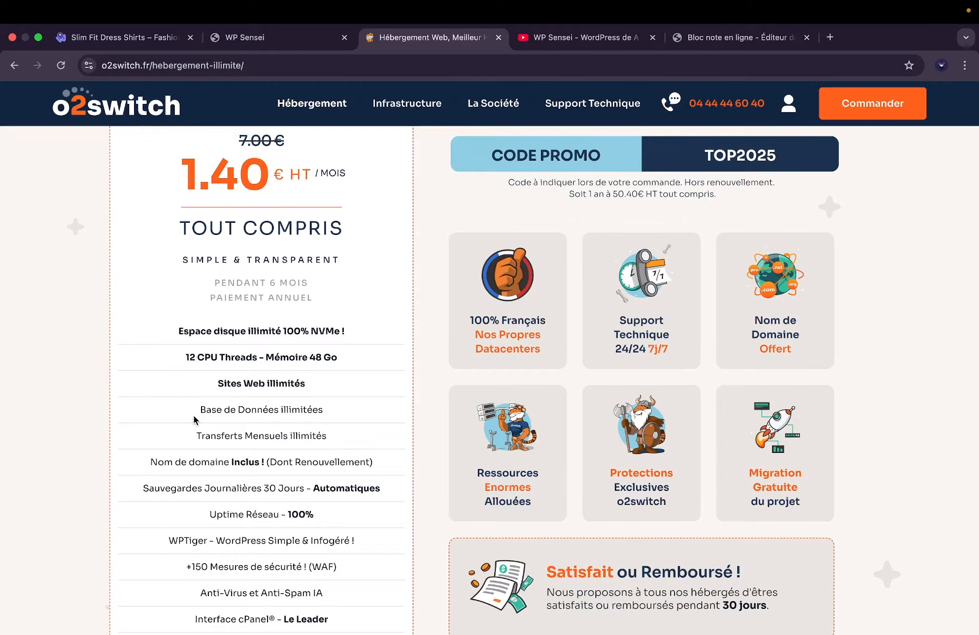
{"action": "scroll", "coordinate": [194, 415], "scroll_direction": "up", "scroll_amount": 1}
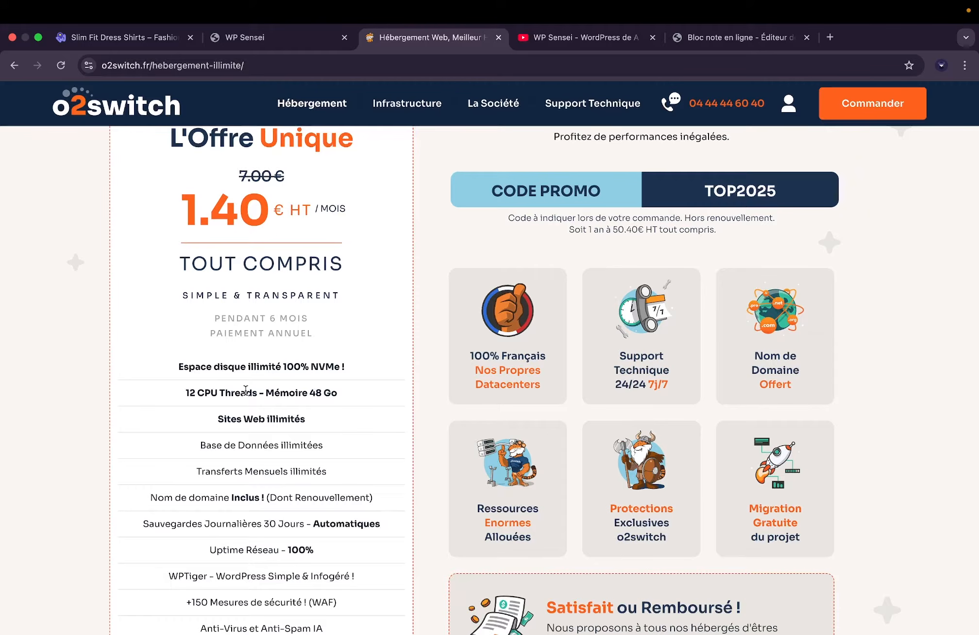
{"action": "scroll", "coordinate": [246, 390], "scroll_direction": "up", "scroll_amount": 2}
{"action": "scroll", "coordinate": [273, 367], "scroll_direction": "up", "scroll_amount": 1}
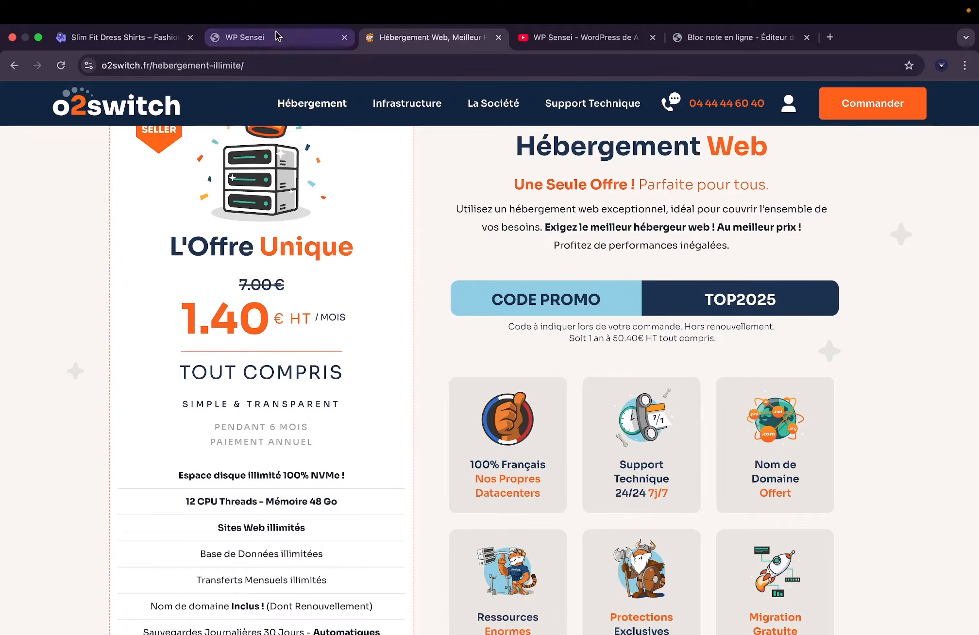
Switch to the WP Sensei site and open the permalink settings in its WordPress administration.
{"action": "left_click", "coordinate": [276, 39]}
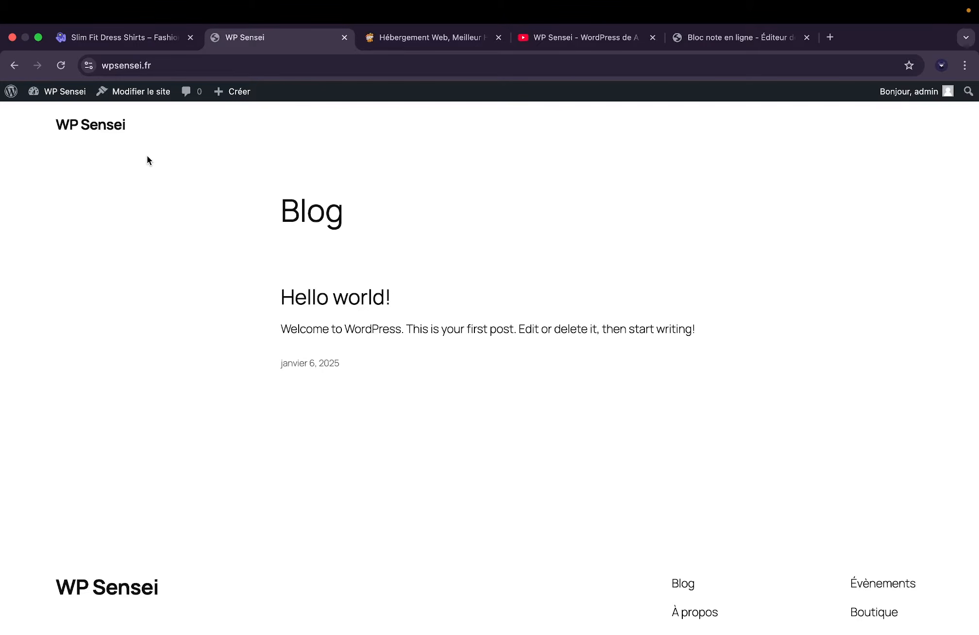
{"action": "left_click", "coordinate": [63, 92]}
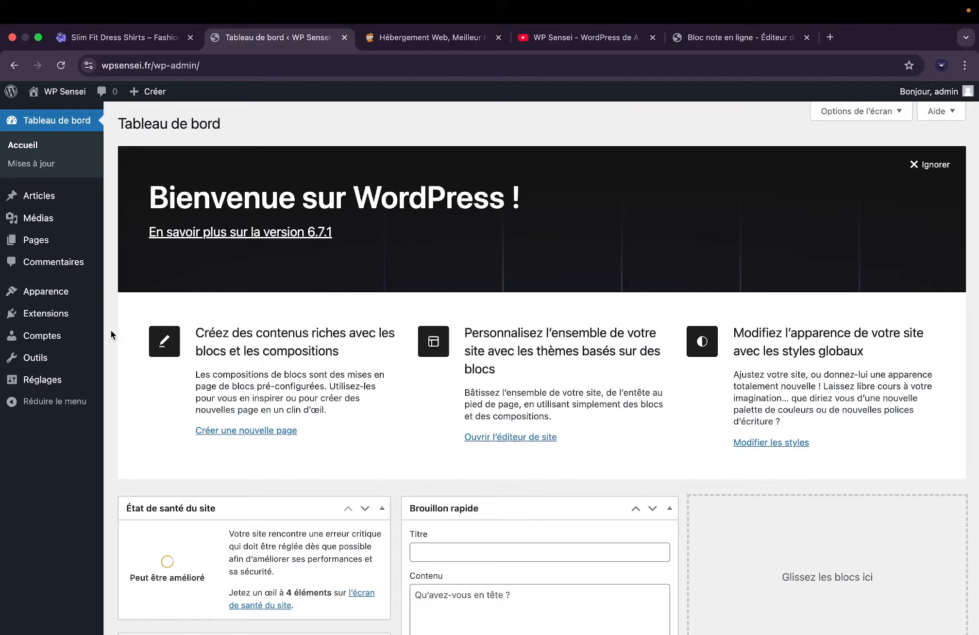
{"action": "left_click", "coordinate": [50, 385]}
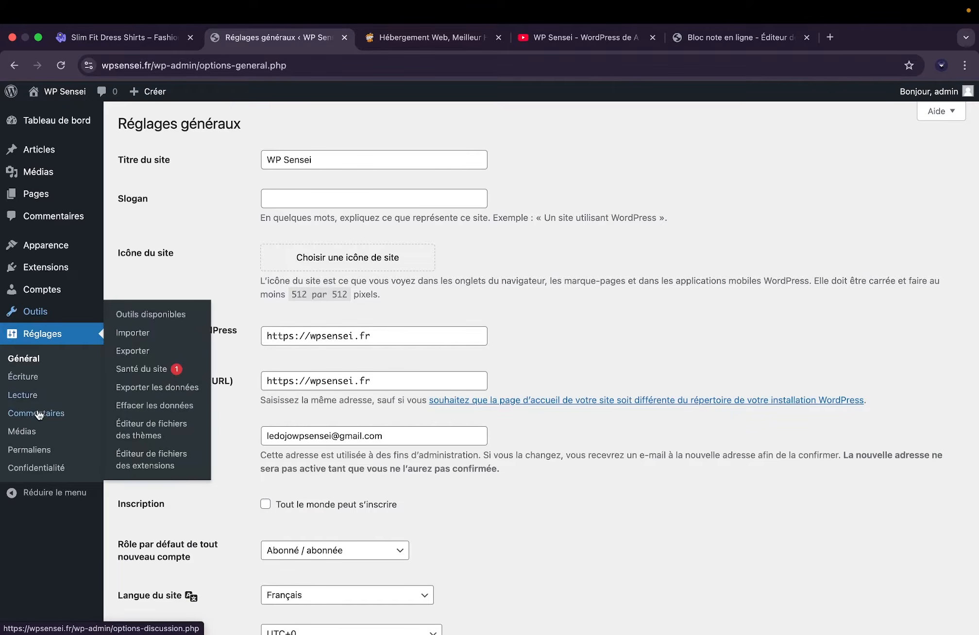
{"action": "left_click", "coordinate": [31, 451]}
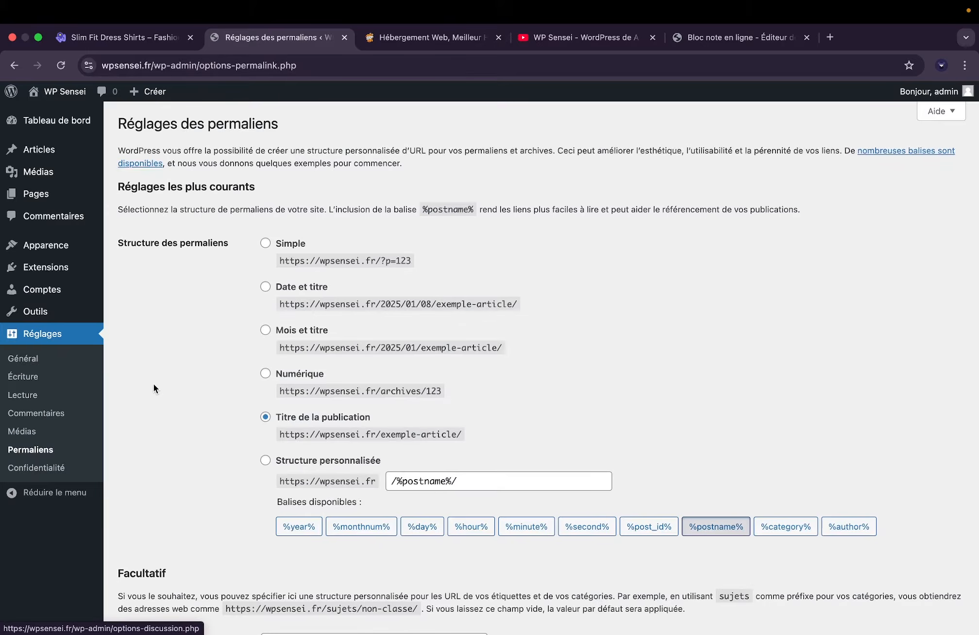
Choose a custom permalink structure and replace its contents with the category and post name tags as /%category%/%postname%/.
{"action": "scroll", "coordinate": [154, 384], "scroll_direction": "down", "scroll_amount": 3}
{"action": "scroll", "coordinate": [154, 389], "scroll_direction": "up", "scroll_amount": 1}
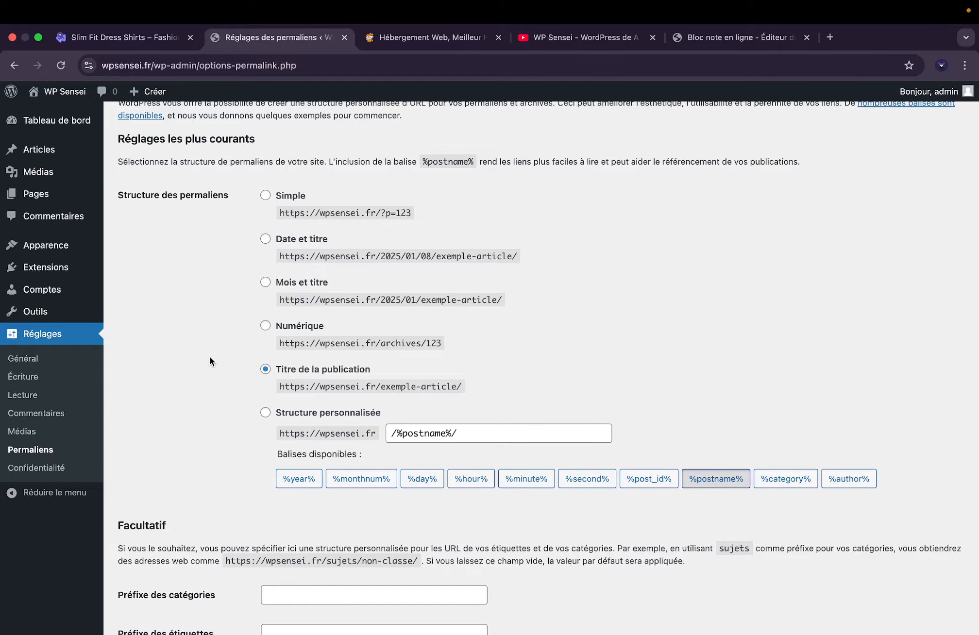
{"action": "mouse_move", "coordinate": [482, 4]}
{"action": "left_click_drag", "start_coordinate": [394, 212], "coordinate": [416, 216]}
{"action": "left_click", "coordinate": [363, 414]}
{"action": "left_click_drag", "start_coordinate": [477, 440], "coordinate": [355, 436]}
{"action": "key", "text": "BackSpace"}
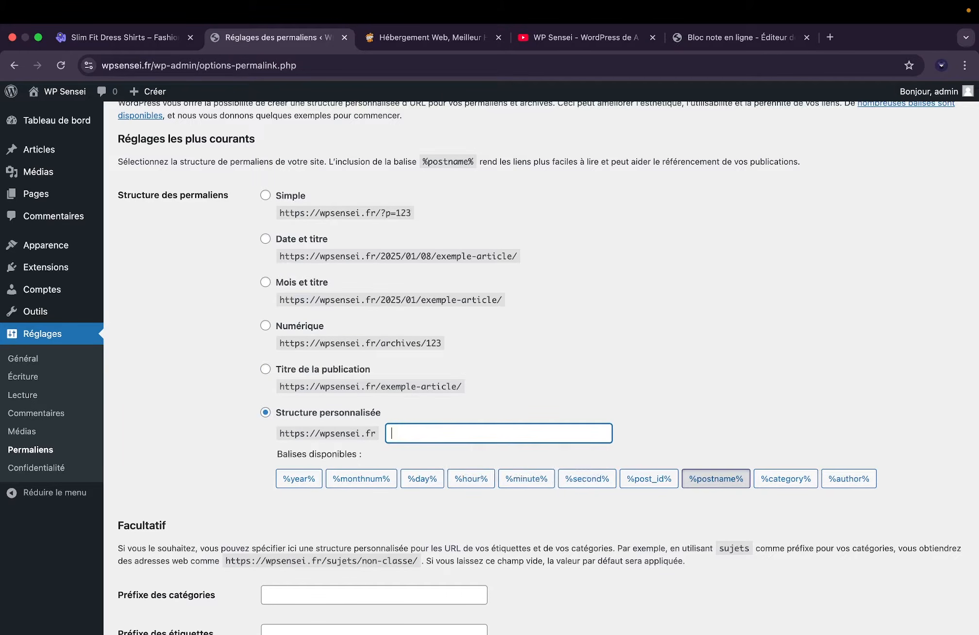
{"action": "left_click", "coordinate": [792, 479]}
{"action": "left_click", "coordinate": [724, 481]}
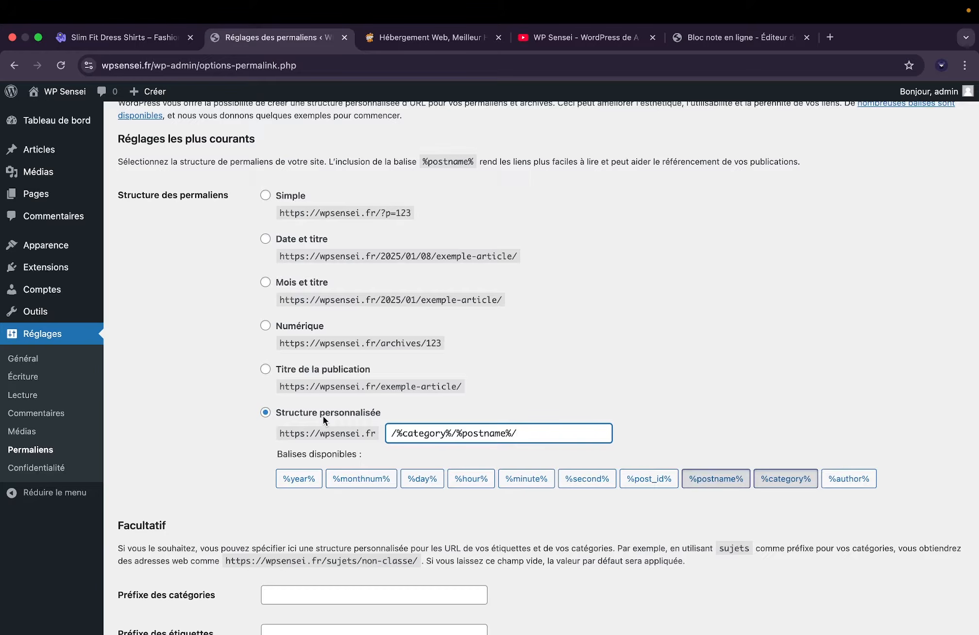
Set the category prefix to "categorie" and save the permalink settings.
{"action": "scroll", "coordinate": [324, 417], "scroll_direction": "down", "scroll_amount": 3}
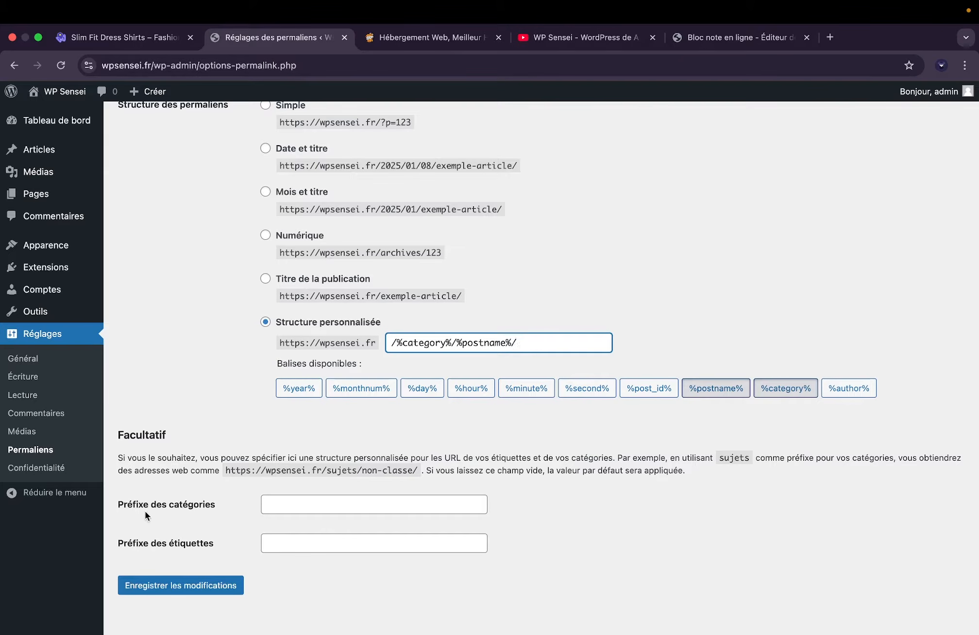
{"action": "left_click", "coordinate": [269, 504]}
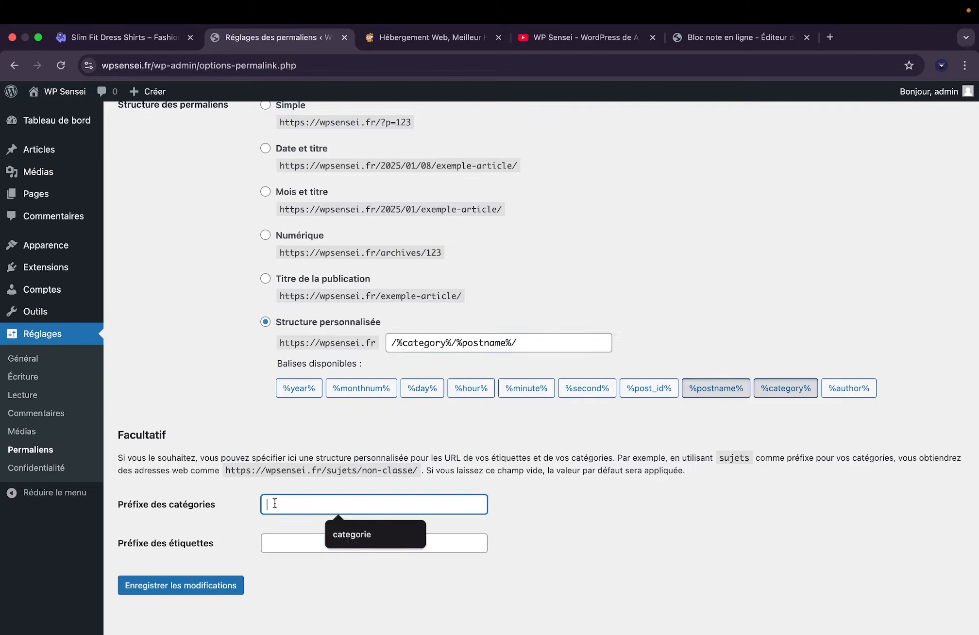
{"action": "left_click", "coordinate": [365, 531]}
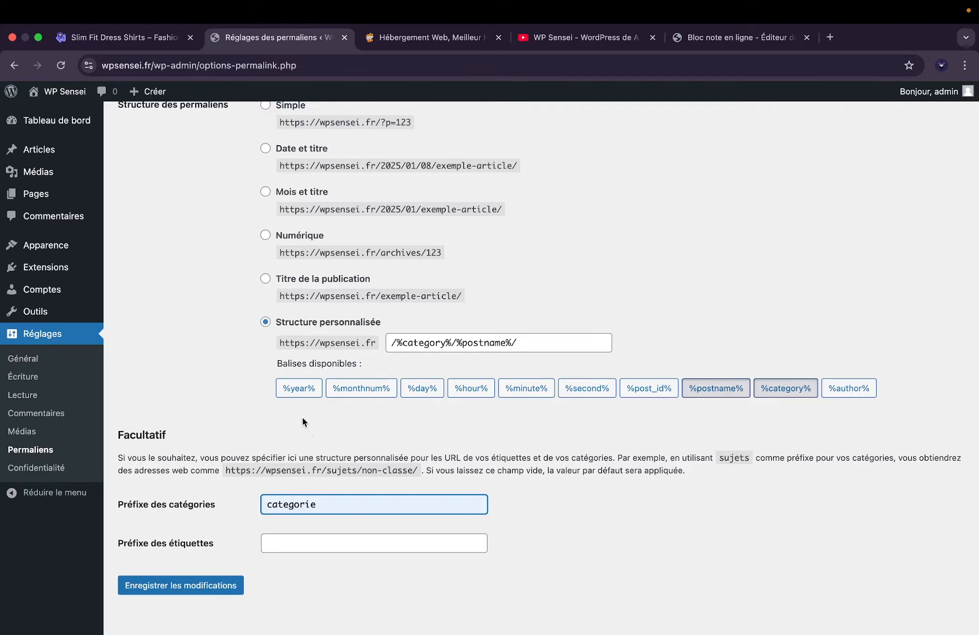
{"action": "left_click_drag", "start_coordinate": [266, 505], "coordinate": [380, 506]}
{"action": "left_click", "coordinate": [380, 505]}
{"action": "left_click", "coordinate": [221, 586]}
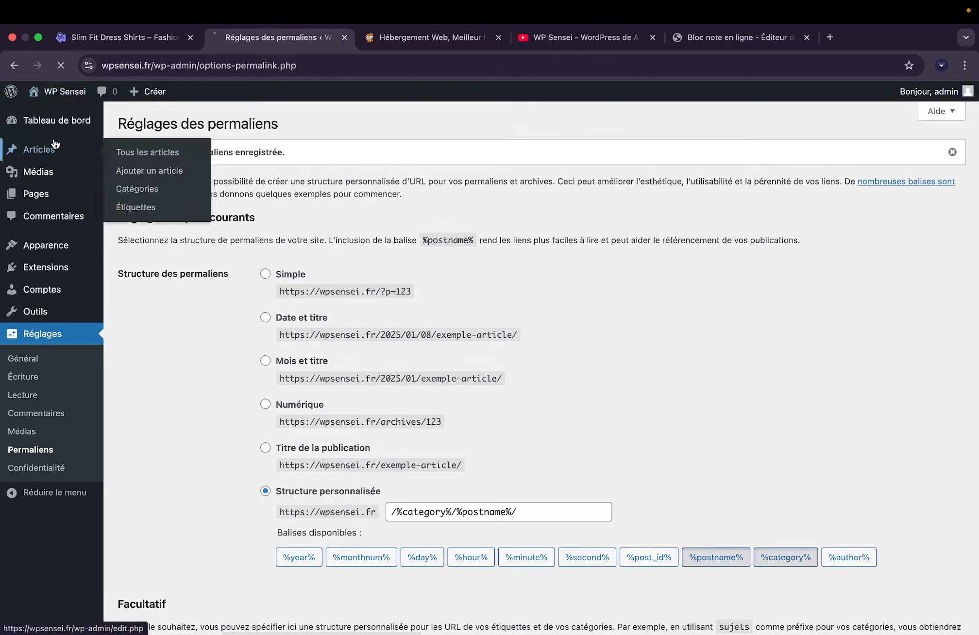
Move the "Hello world!" article to the trash and delete it permanently.
{"action": "left_click", "coordinate": [43, 149]}
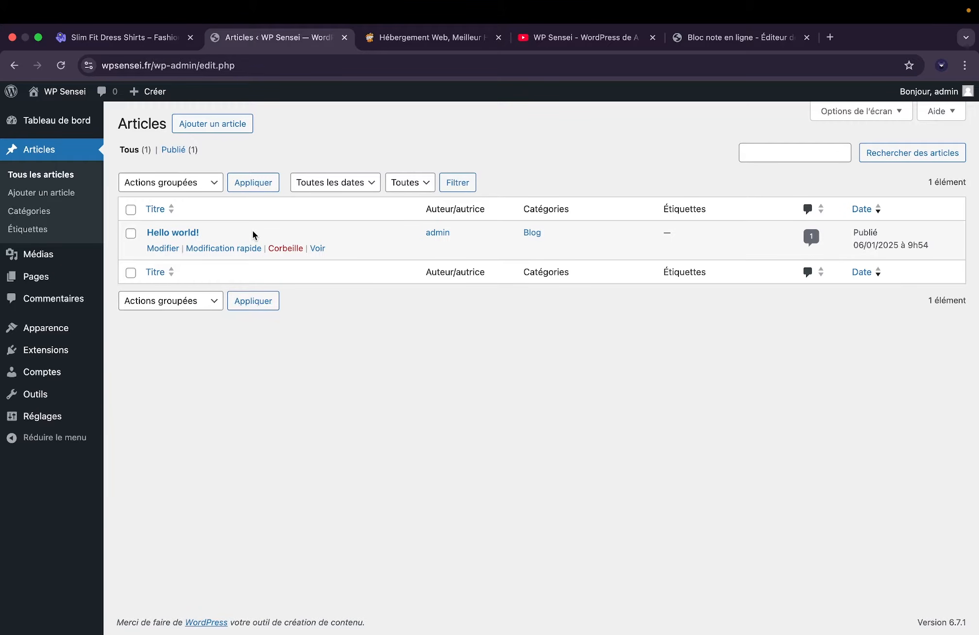
{"action": "left_click", "coordinate": [287, 249]}
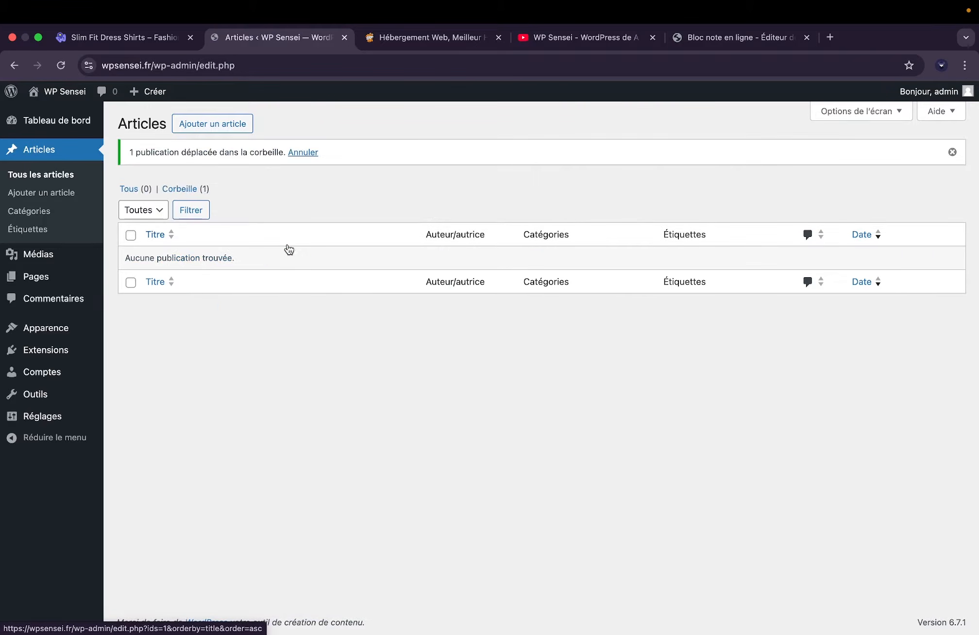
{"action": "left_click", "coordinate": [198, 192]}
{"action": "left_click", "coordinate": [555, 182]}
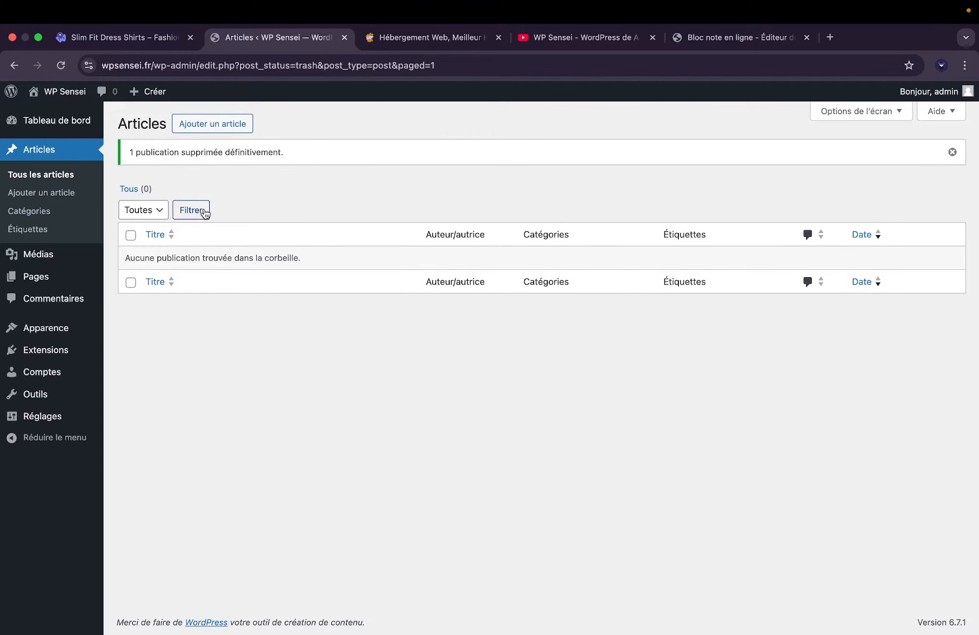
Check the article categories and the list of existing pages on the site.
{"action": "left_click", "coordinate": [49, 217]}
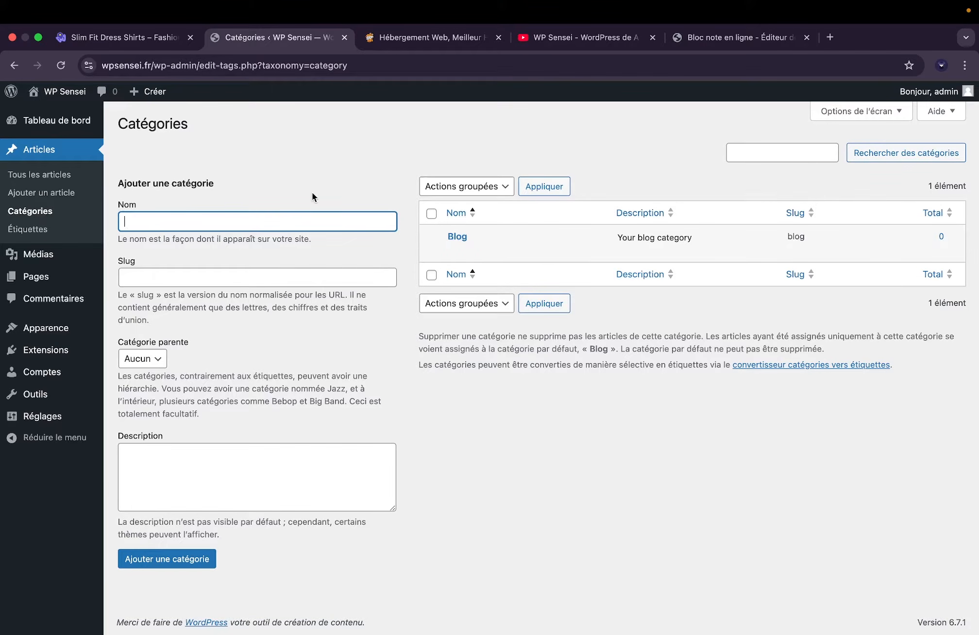
{"action": "left_click", "coordinate": [73, 283]}
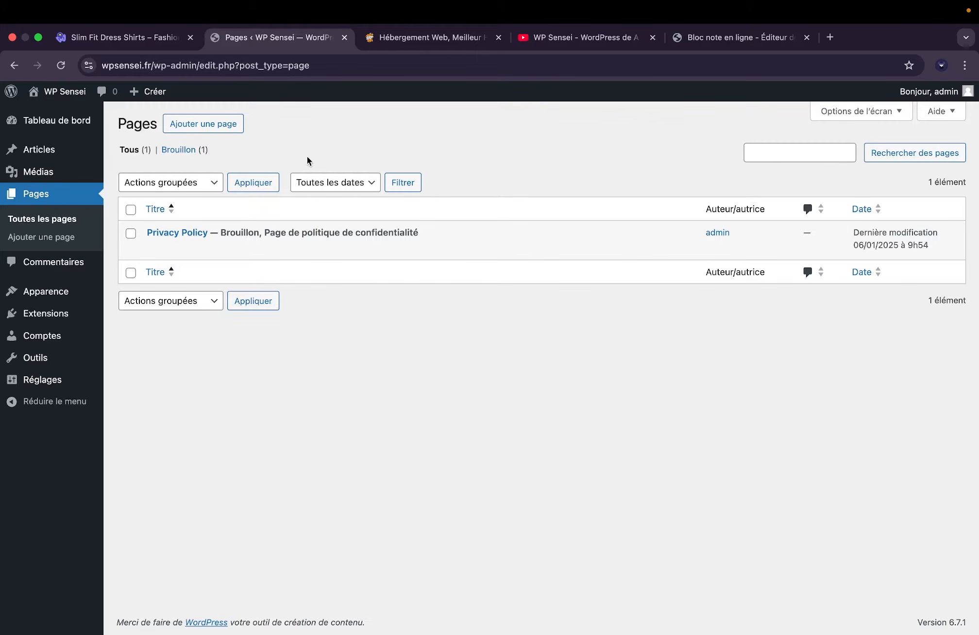
Ask search engines not to index the site in the reading settings and save the changes.
{"action": "mouse_move", "coordinate": [68, 384]}
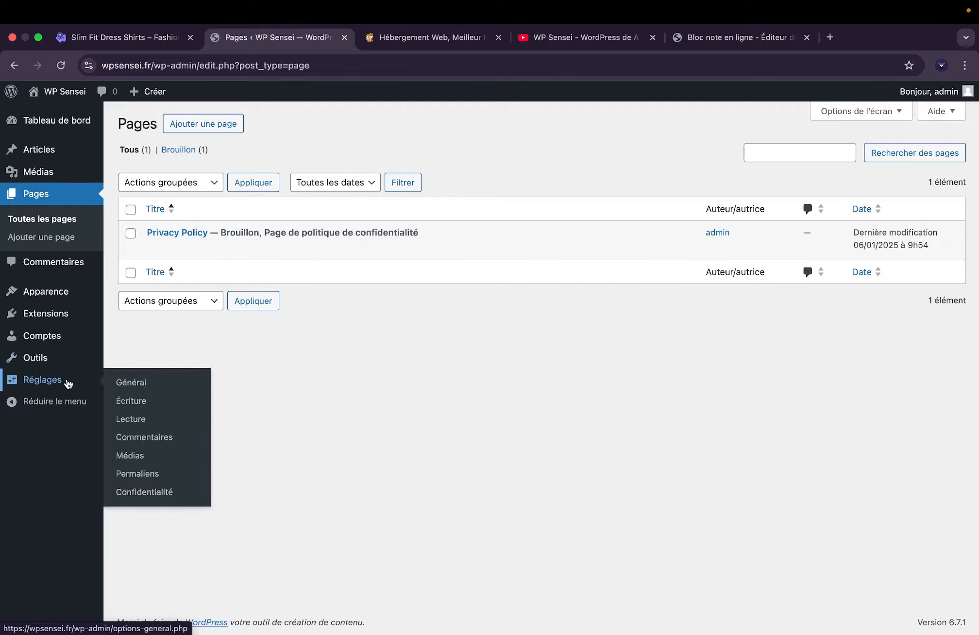
{"action": "left_click", "coordinate": [131, 419]}
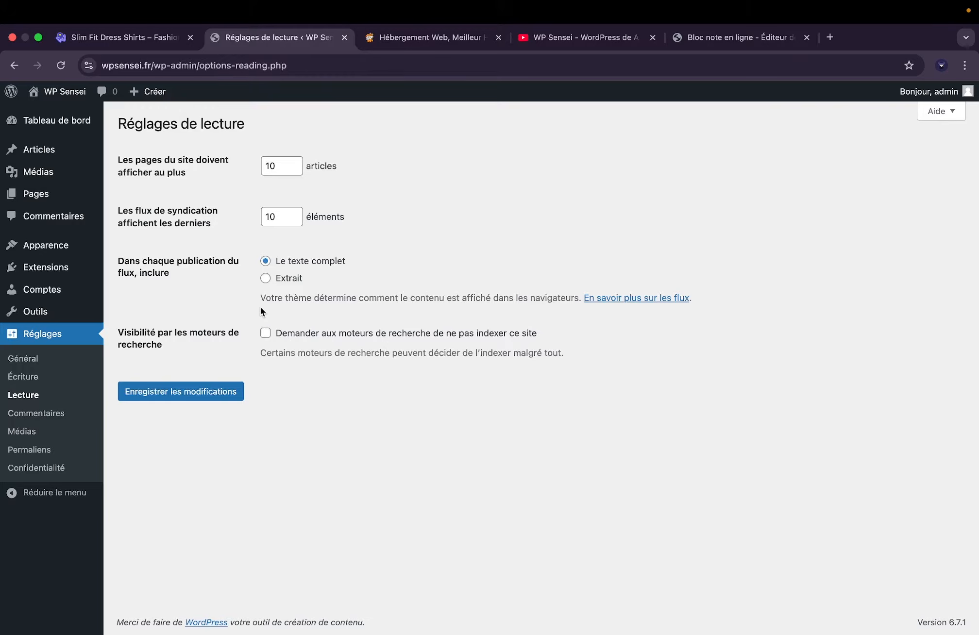
{"action": "left_click", "coordinate": [265, 334]}
{"action": "left_click", "coordinate": [197, 393]}
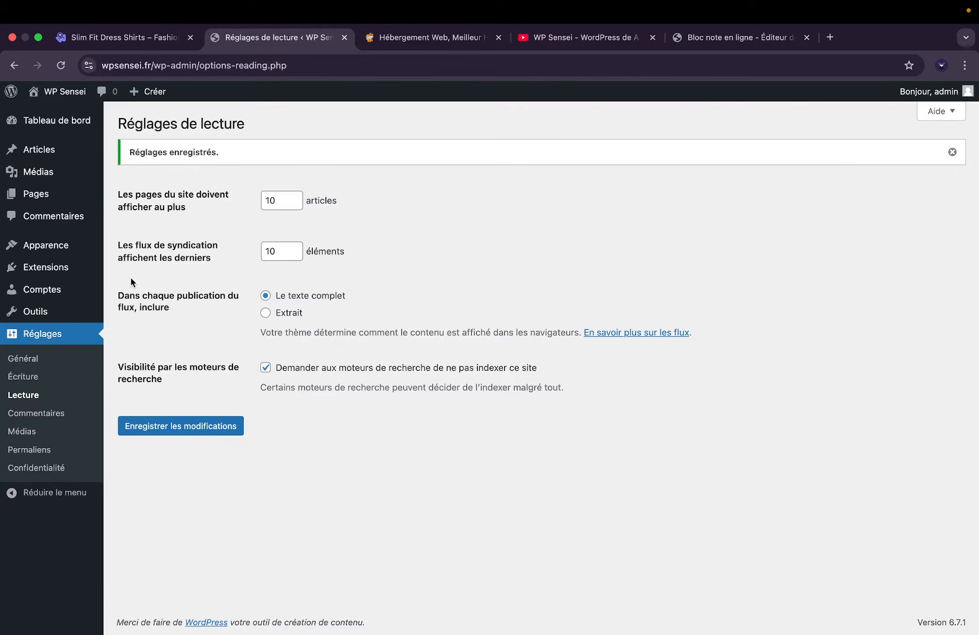
Open the installed themes page and look over the Slim Fit Dress Shirts product page in the Woostify demo.
{"action": "mouse_move", "coordinate": [81, 240]}
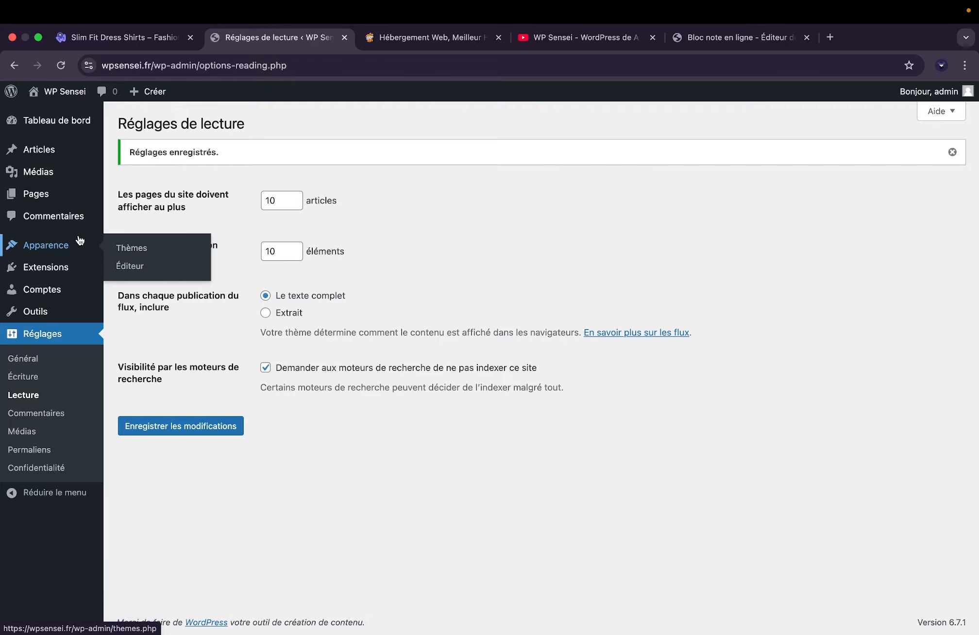
{"action": "left_click", "coordinate": [147, 41]}
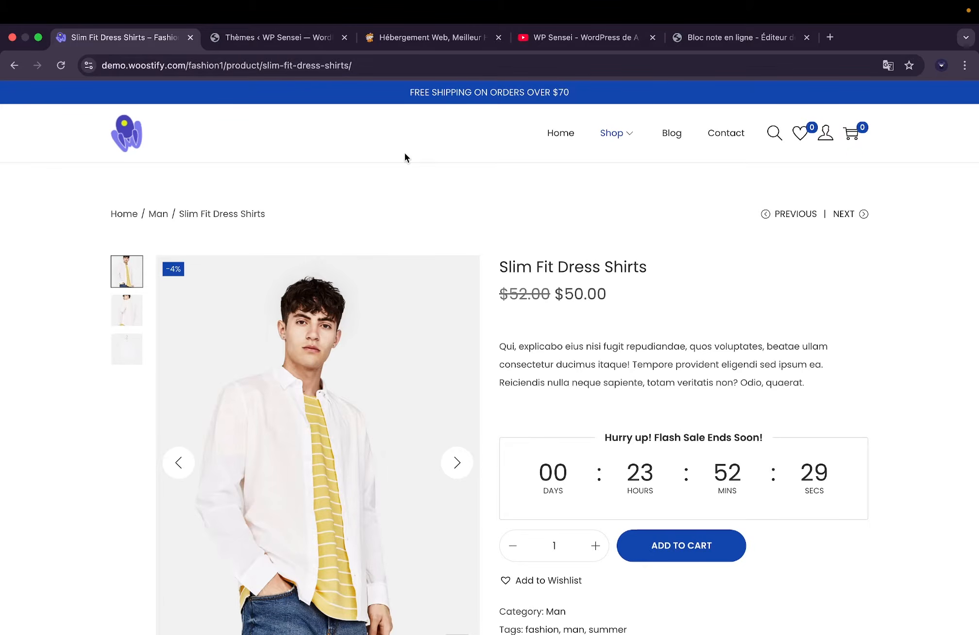
{"action": "scroll", "coordinate": [470, 200], "scroll_direction": "down", "scroll_amount": 1}
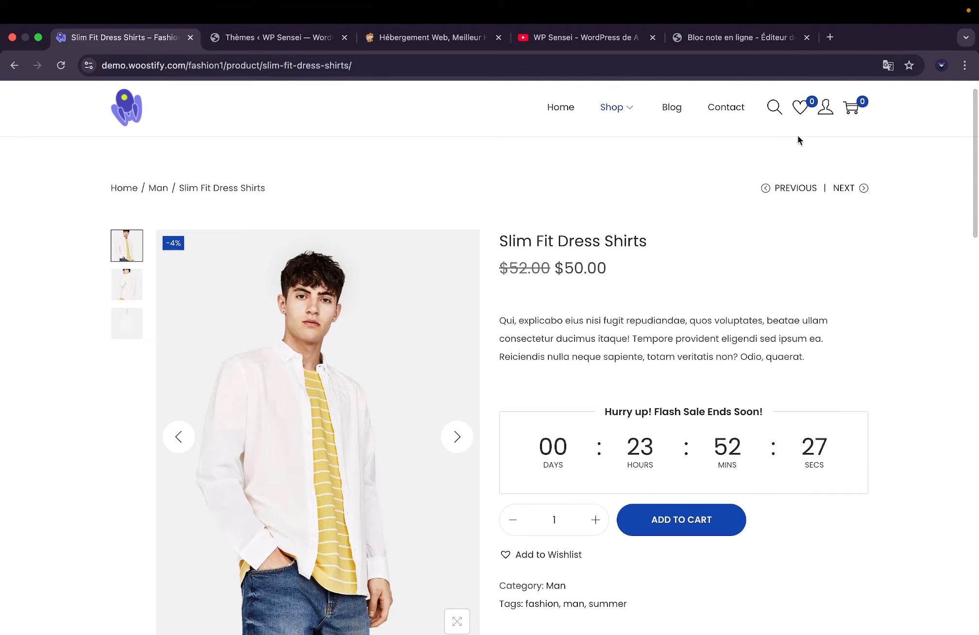
{"action": "scroll", "coordinate": [783, 135], "scroll_direction": "up", "scroll_amount": 1}
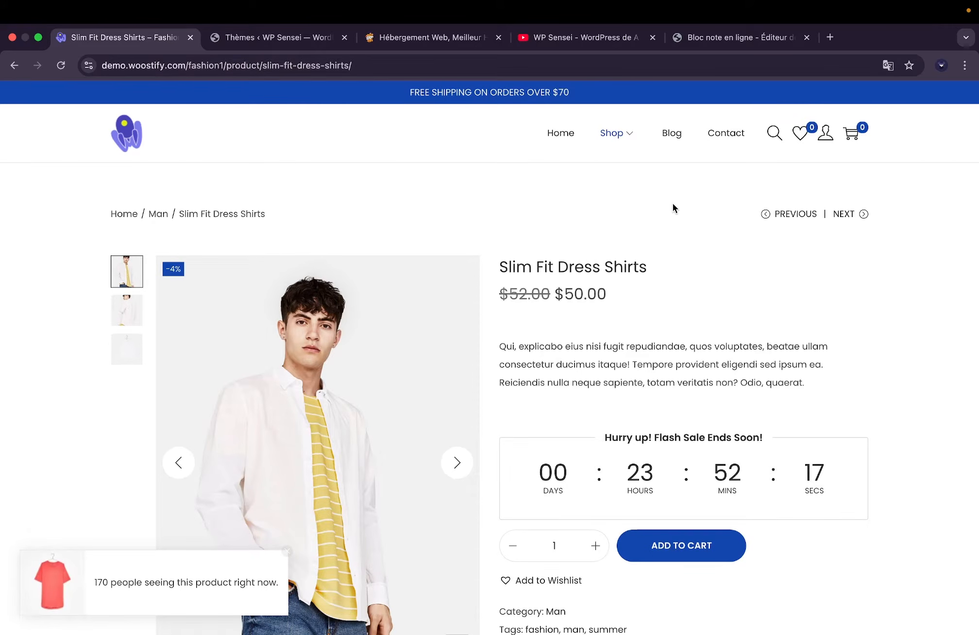
Open the page for adding new themes on the WP Sensei site and check the demo site's address.
{"action": "left_click", "coordinate": [289, 39]}
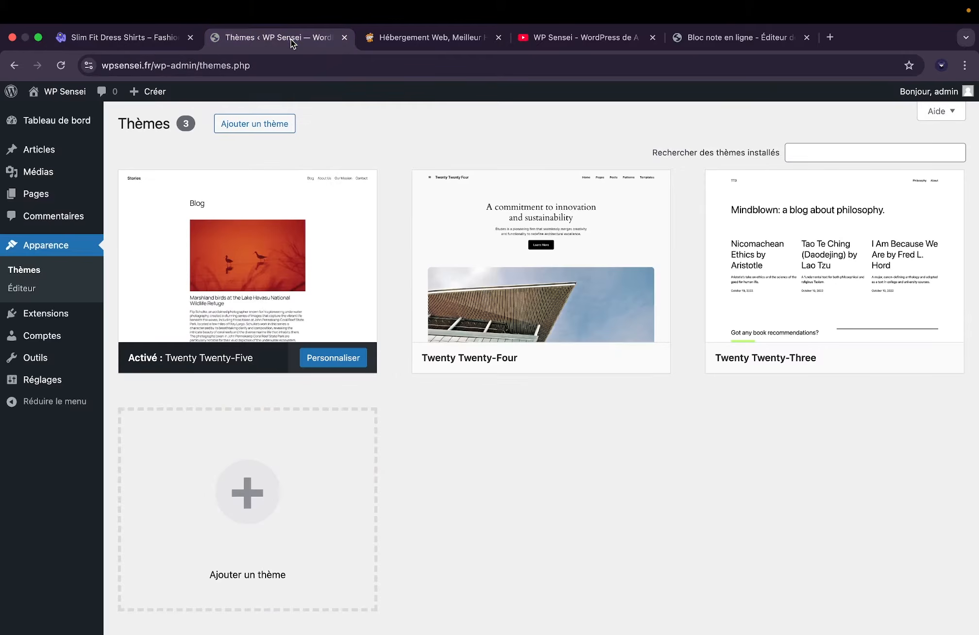
{"action": "left_click", "coordinate": [265, 125]}
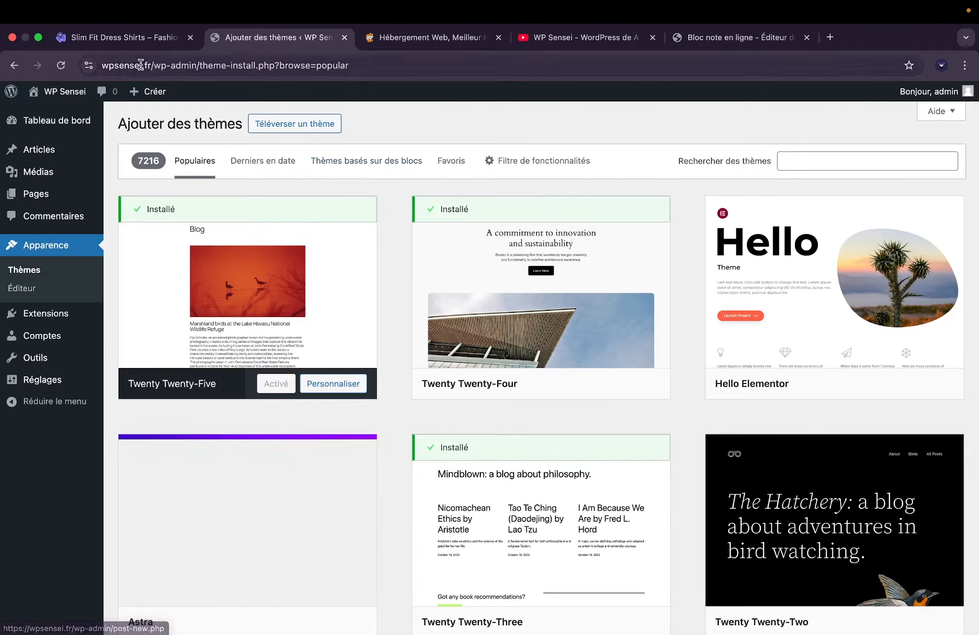
{"action": "left_click", "coordinate": [121, 38]}
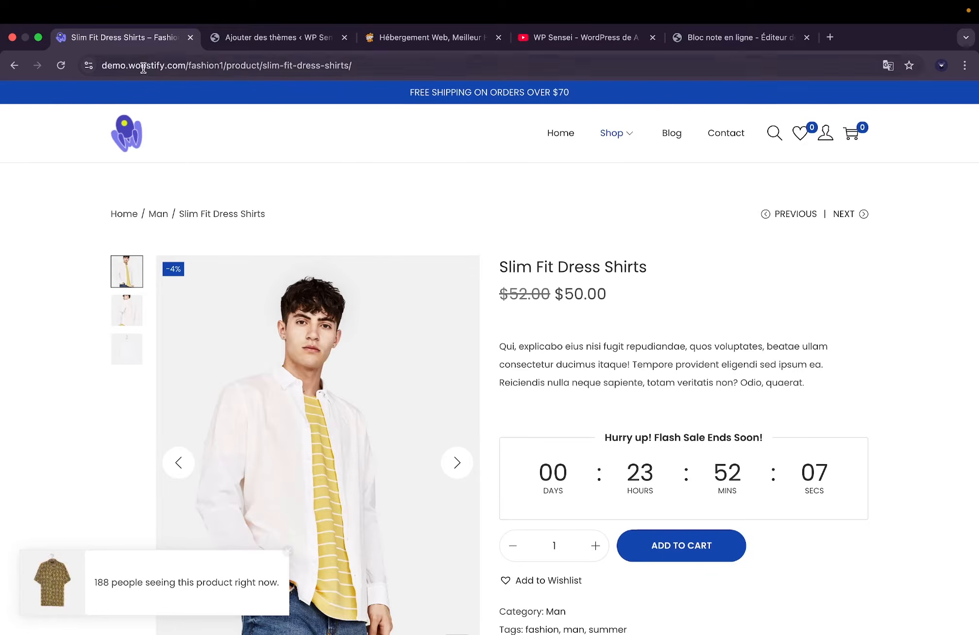
{"action": "left_click", "coordinate": [270, 37]}
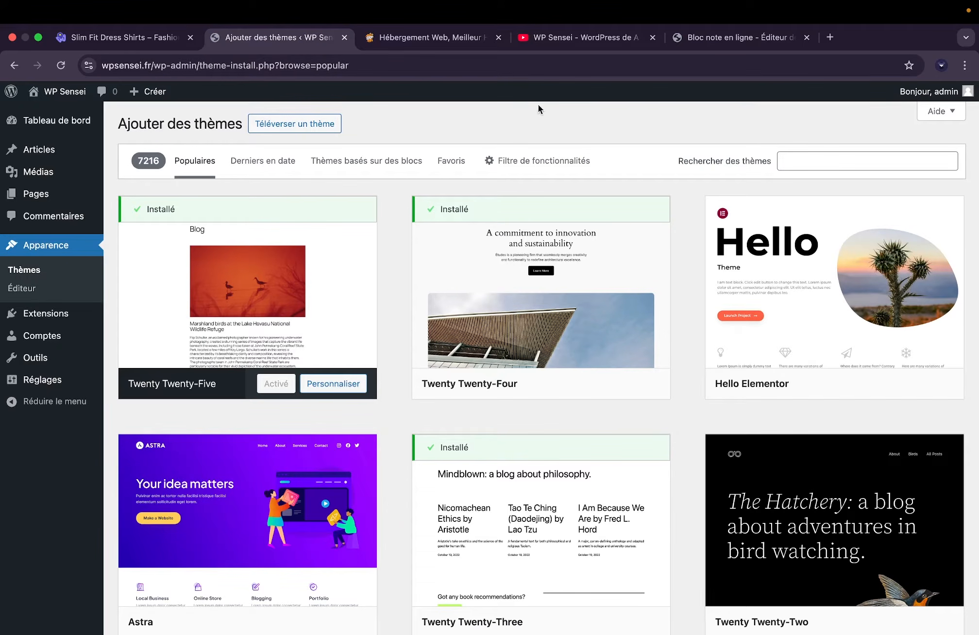
Filter the theme directory by the E-Commerce subject and browse the matching themes.
{"action": "left_click", "coordinate": [511, 166]}
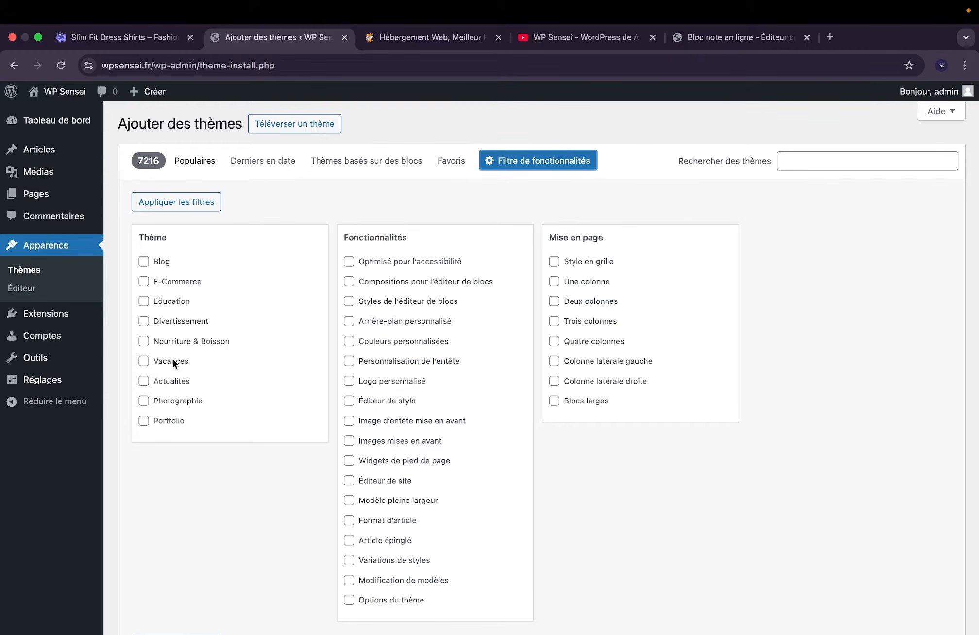
{"action": "left_click", "coordinate": [163, 285]}
{"action": "scroll", "coordinate": [391, 255], "scroll_direction": "down", "scroll_amount": 2}
{"action": "scroll", "coordinate": [391, 254], "scroll_direction": "up", "scroll_amount": 2}
{"action": "left_click", "coordinate": [165, 202]}
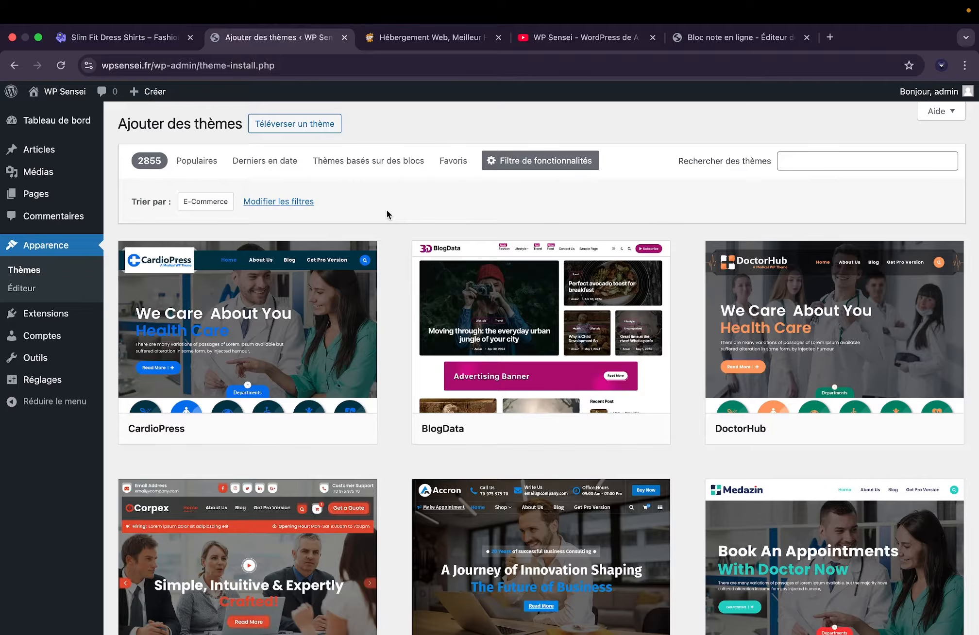
{"action": "scroll", "coordinate": [386, 210], "scroll_direction": "down", "scroll_amount": 7}
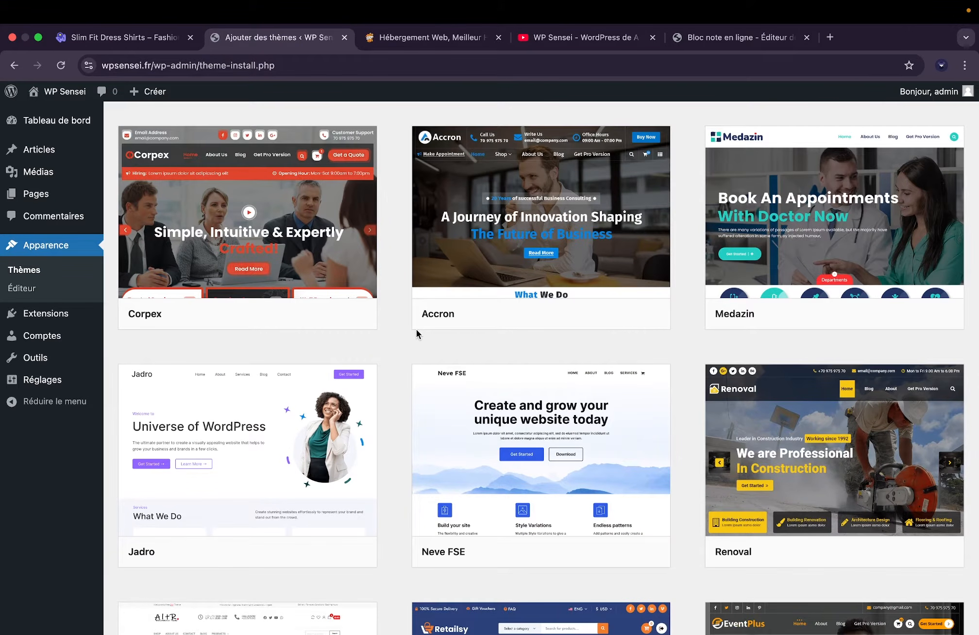
{"action": "scroll", "coordinate": [401, 371], "scroll_direction": "down", "scroll_amount": 9}
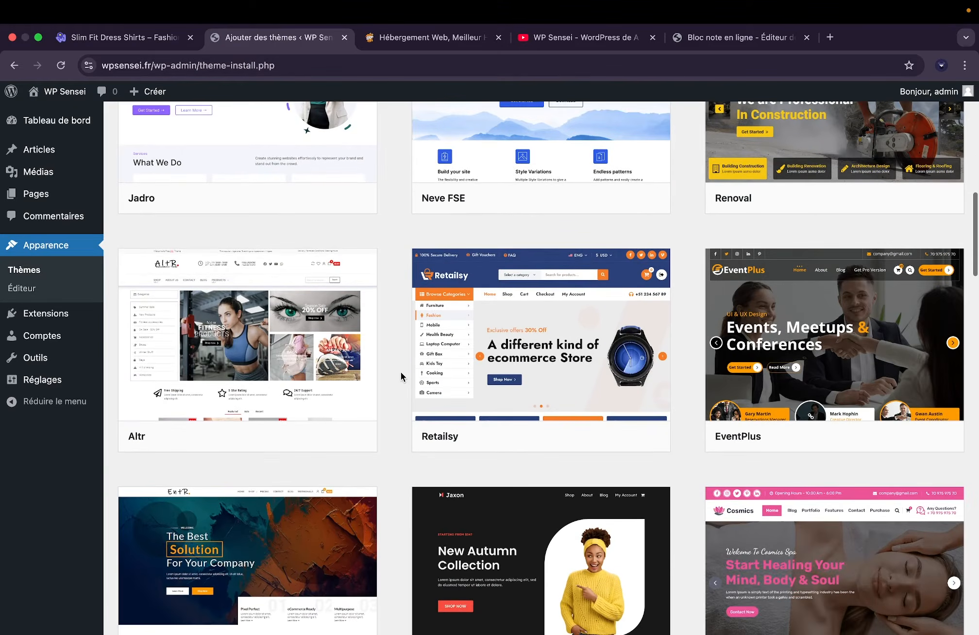
{"action": "scroll", "coordinate": [401, 372], "scroll_direction": "up", "scroll_amount": 17}
{"action": "scroll", "coordinate": [400, 371], "scroll_direction": "down", "scroll_amount": 1}
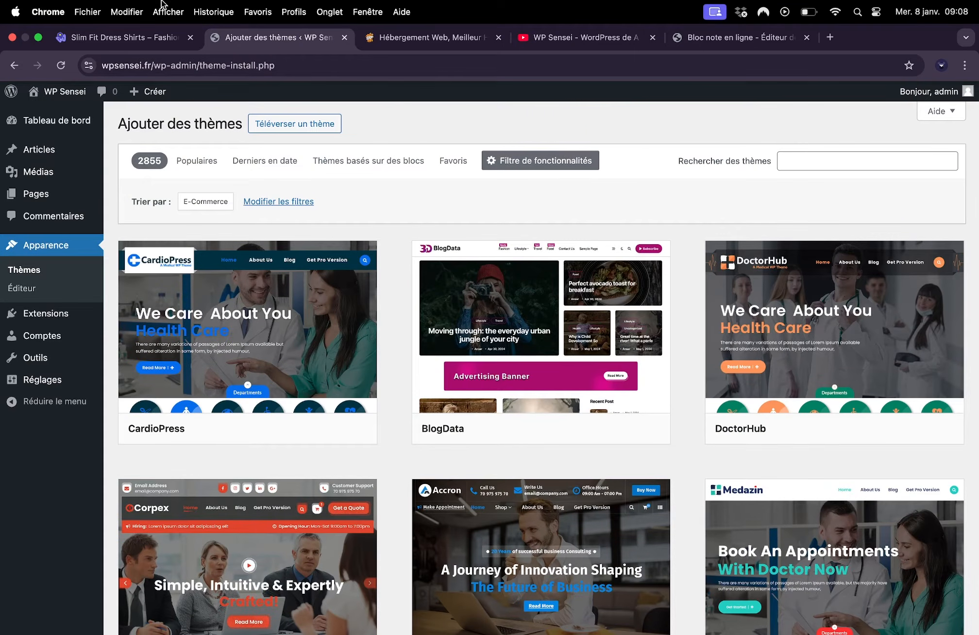
Copy "woostify" from the demo site's address and search the WordPress theme directory for it.
{"action": "left_click", "coordinate": [136, 42]}
{"action": "double_click", "coordinate": [177, 58]}
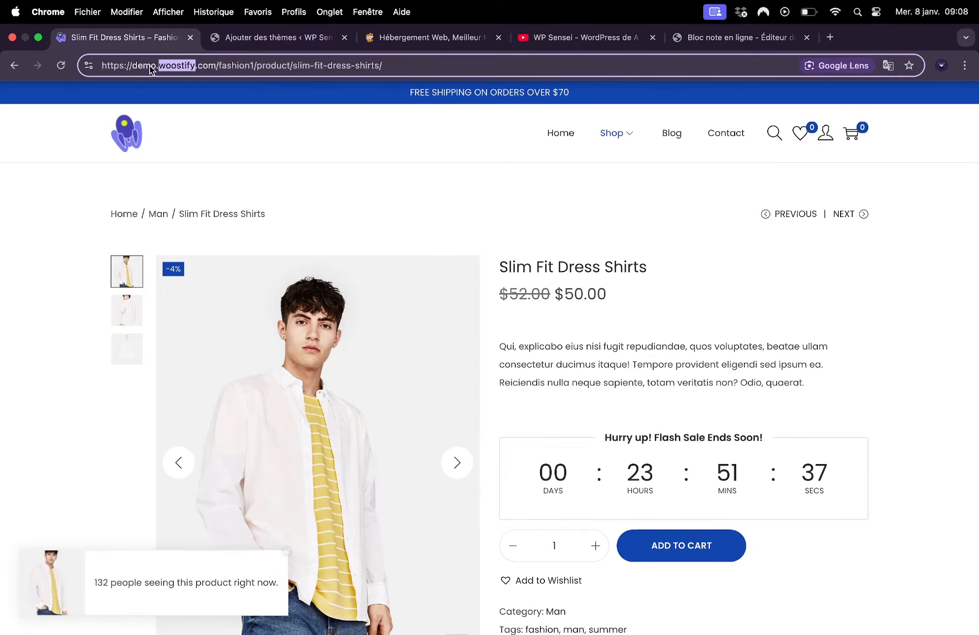
{"action": "key", "text": "cmd+c"}
{"action": "left_click", "coordinate": [311, 40]}
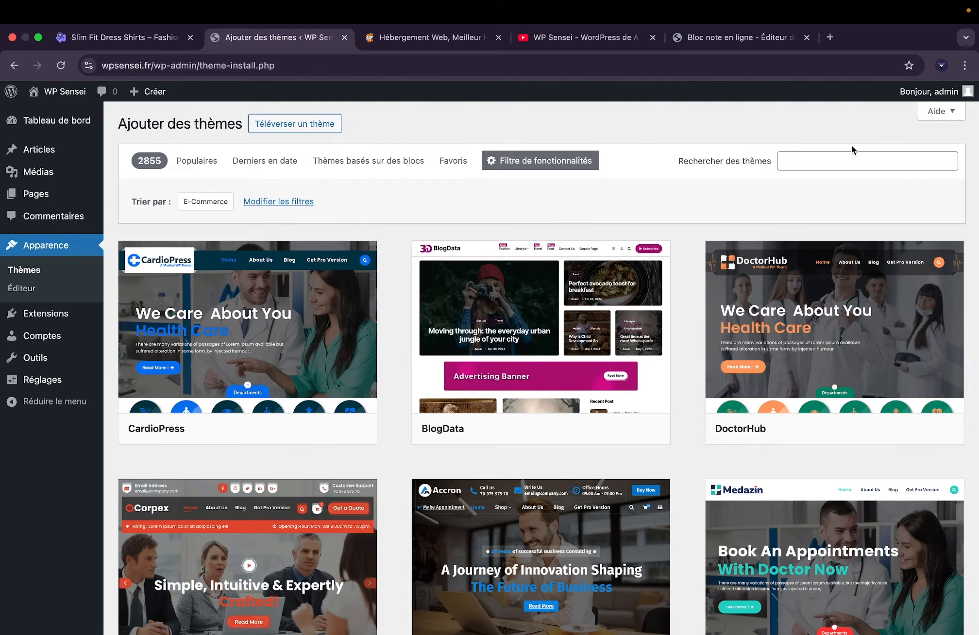
{"action": "left_click", "coordinate": [848, 160]}
{"action": "key", "text": "cmd+v"}
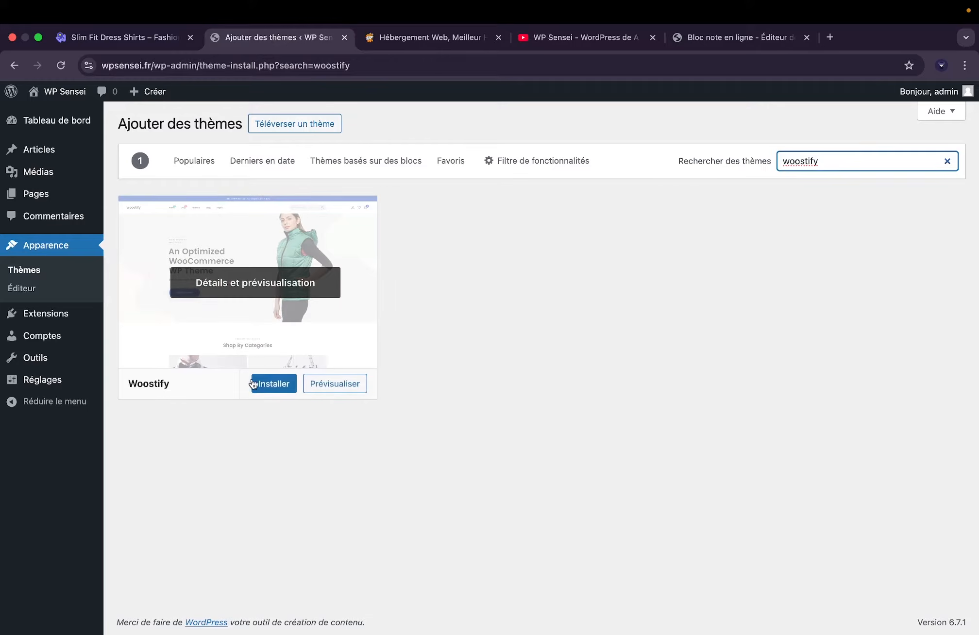
Install and activate the Woostify theme.
{"action": "left_click", "coordinate": [259, 384]}
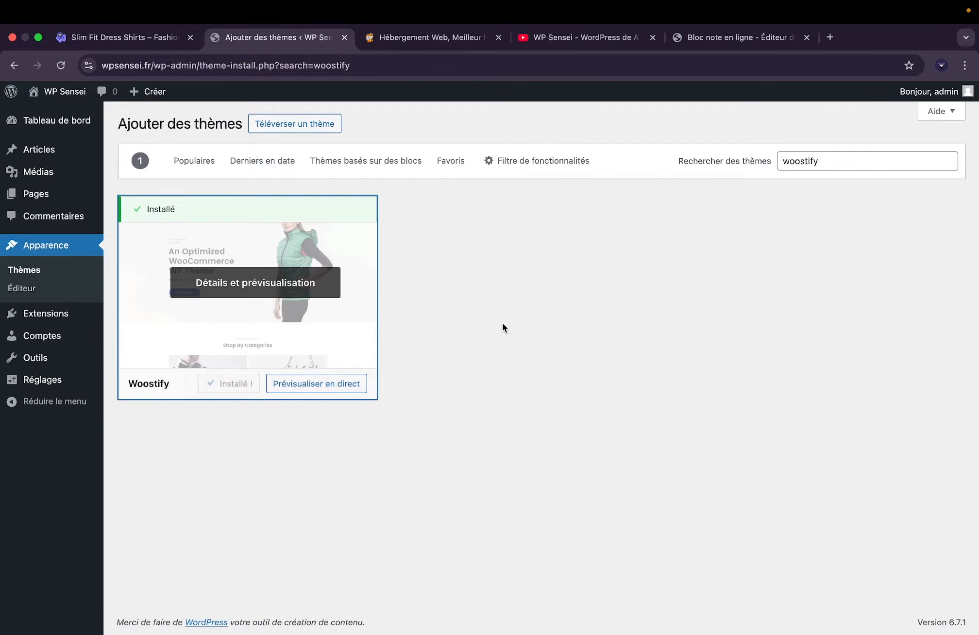
{"action": "left_click", "coordinate": [239, 384]}
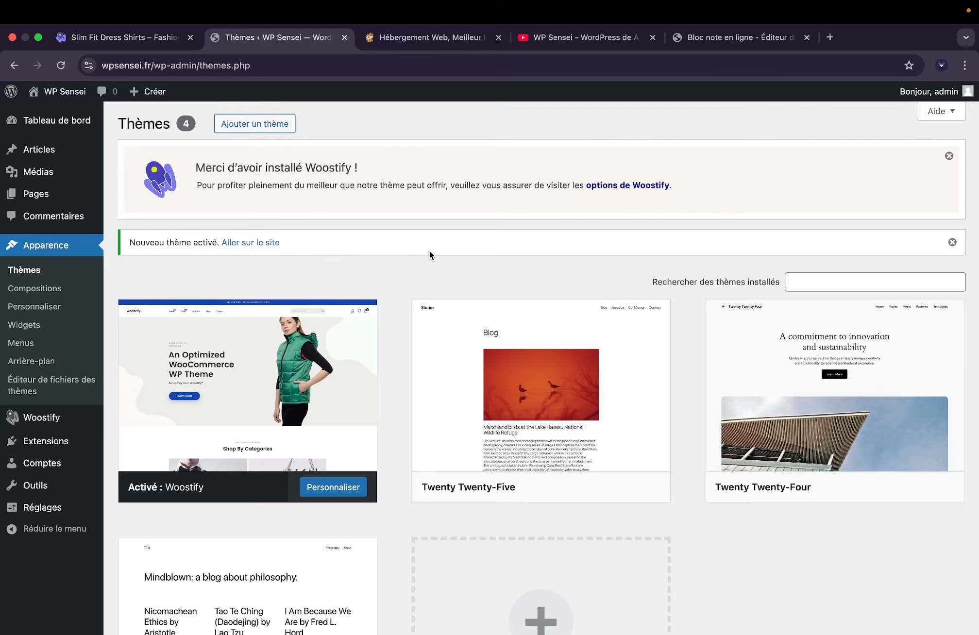
Open themeforest.net in a new tab and go to its WordPress eCommerce themes category.
{"action": "left_click", "coordinate": [829, 37]}
{"action": "type", "text": "themefore"}
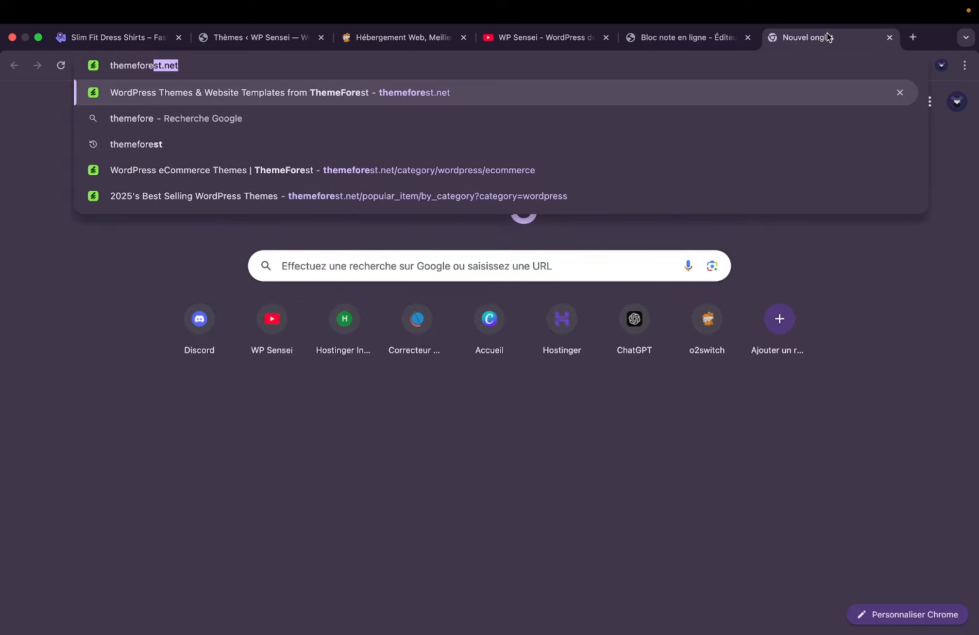
{"action": "key", "text": "Return"}
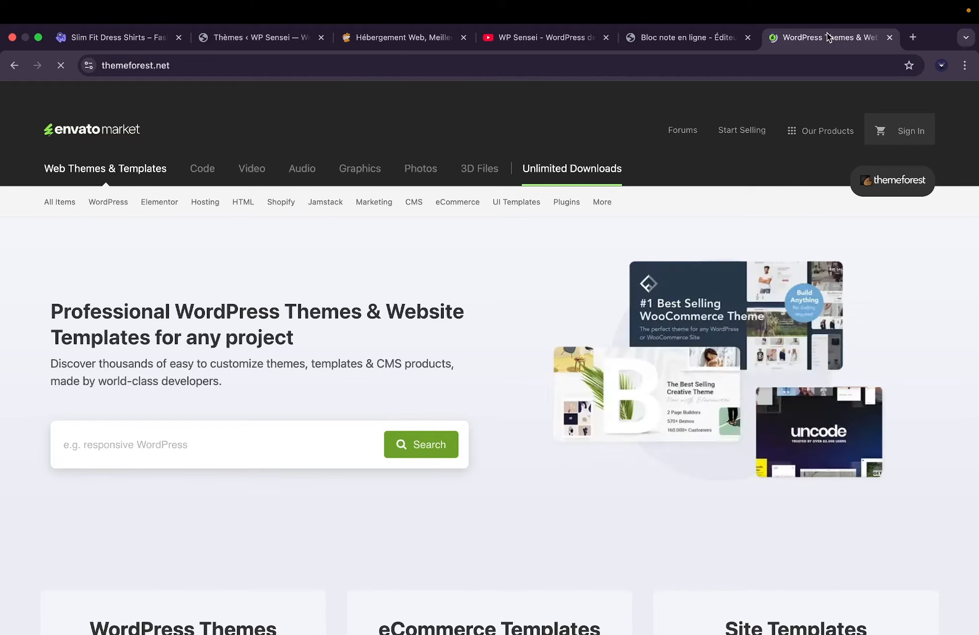
{"action": "mouse_move", "coordinate": [566, 179]}
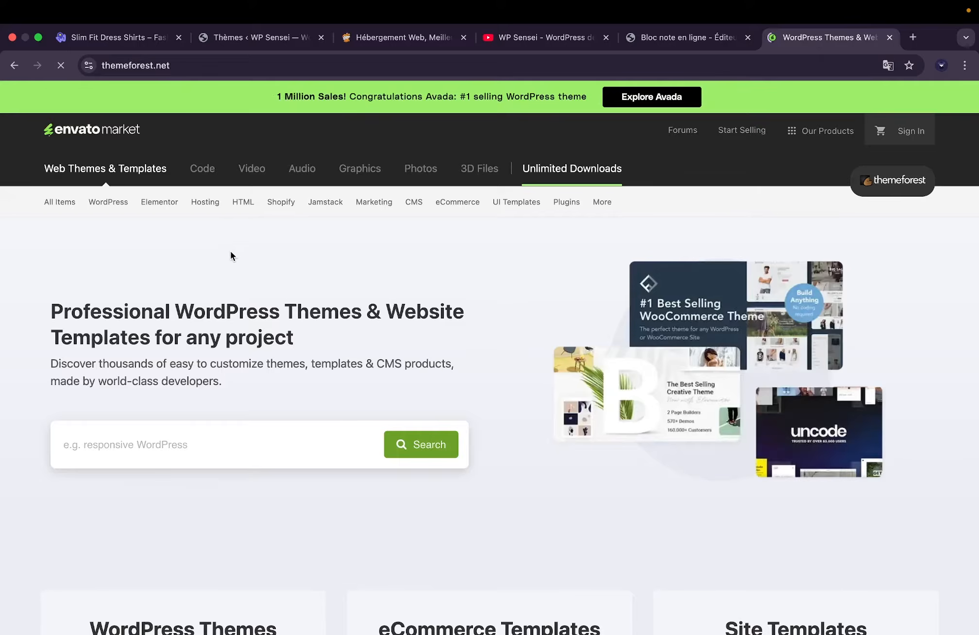
{"action": "mouse_move", "coordinate": [92, 206]}
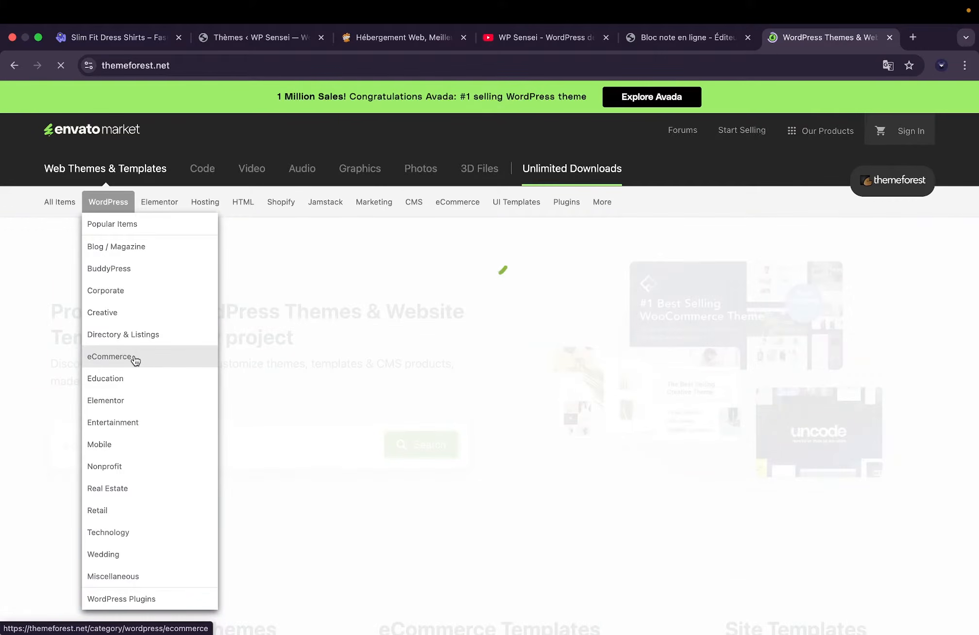
{"action": "left_click", "coordinate": [132, 358]}
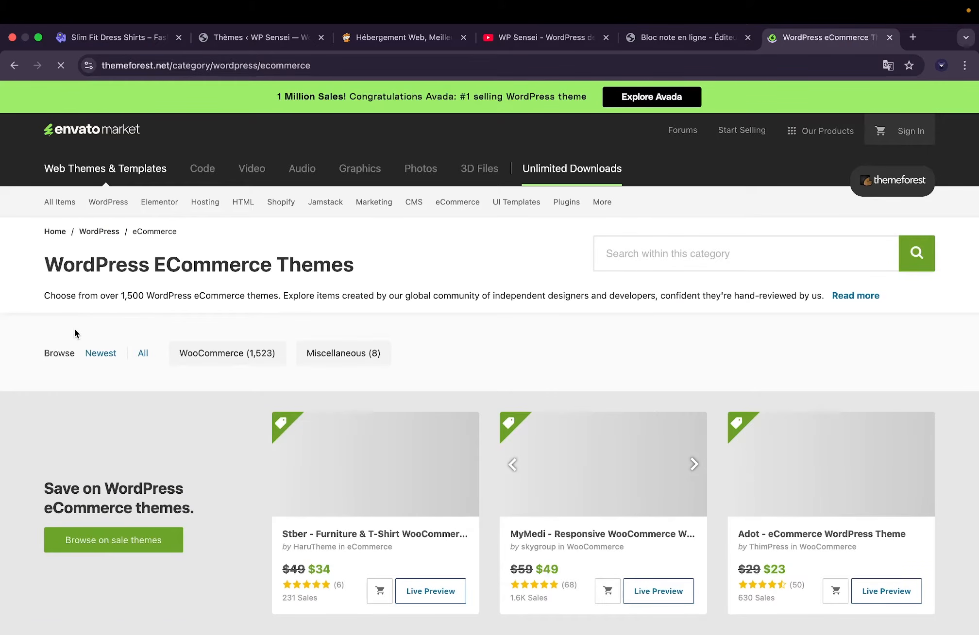
Browse ThemeForest's weekly bestsellers and "Hot under $49" themes with their prices, and close the site.
{"action": "scroll", "coordinate": [75, 330], "scroll_direction": "down", "scroll_amount": 4}
{"action": "scroll", "coordinate": [73, 330], "scroll_direction": "down", "scroll_amount": 4}
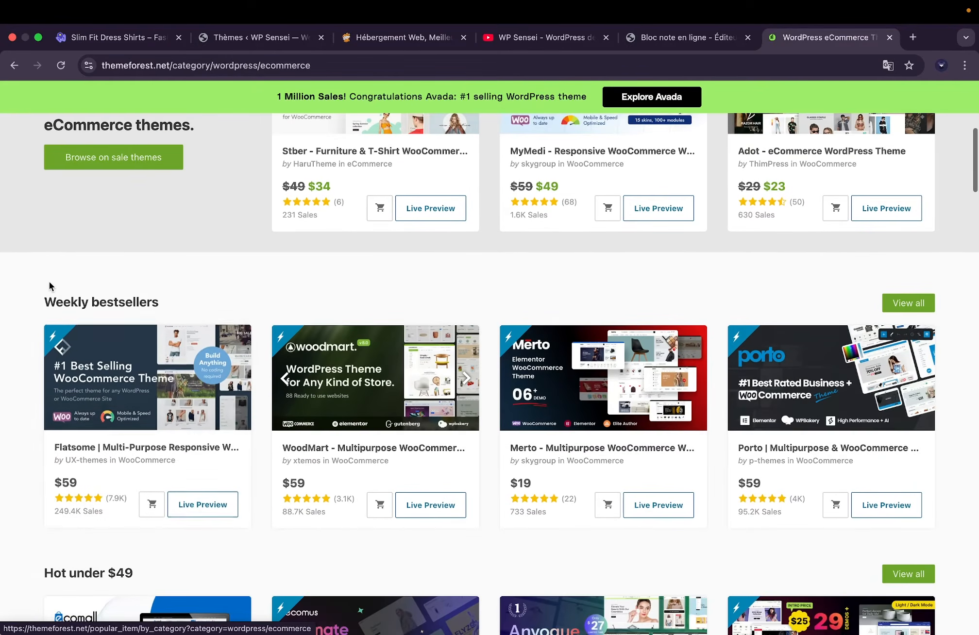
{"action": "scroll", "coordinate": [33, 264], "scroll_direction": "down", "scroll_amount": 5}
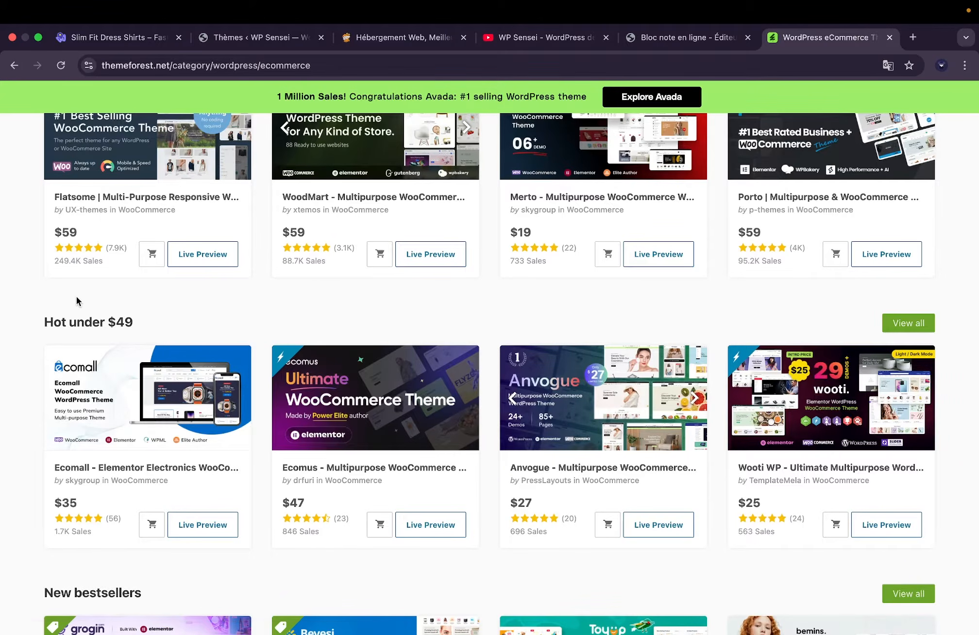
{"action": "left_click", "coordinate": [889, 37]}
{"action": "mouse_move", "coordinate": [251, 322]}
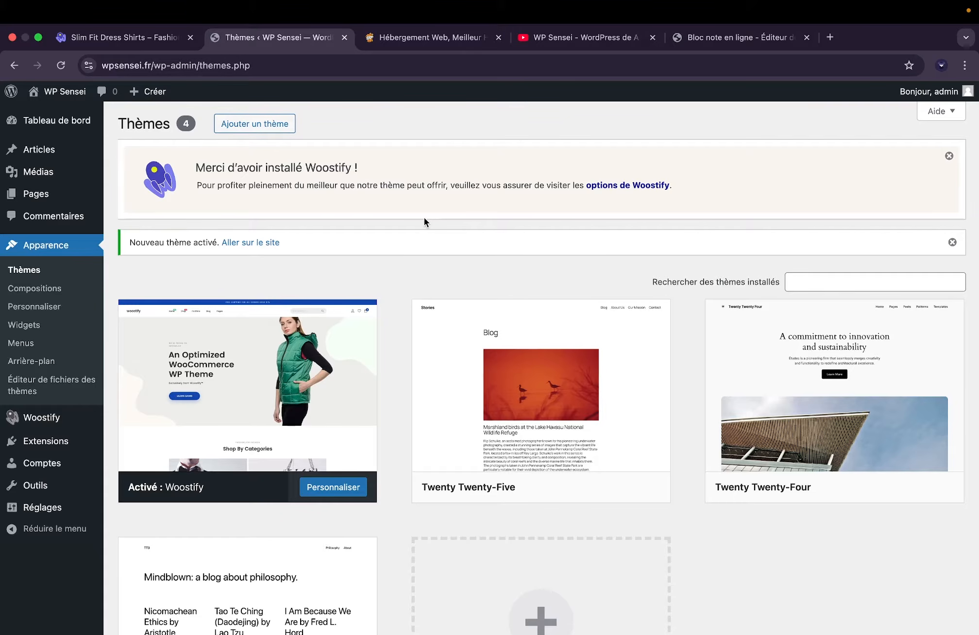
{"action": "mouse_move", "coordinate": [226, 409]}
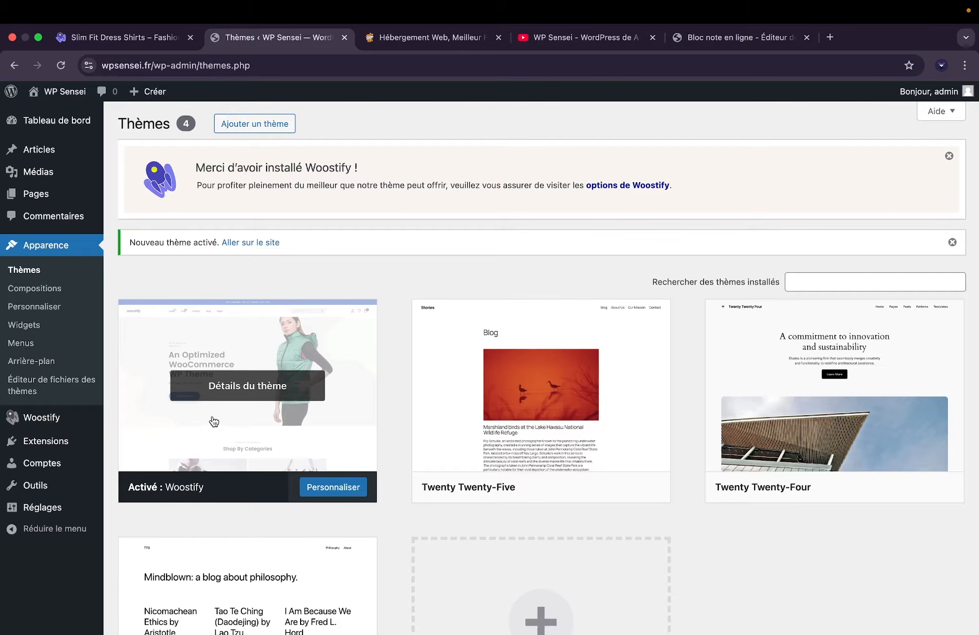
Visit the site's front page to examine it with the Woostify theme, and return to the themes page.
{"action": "left_click", "coordinate": [68, 92]}
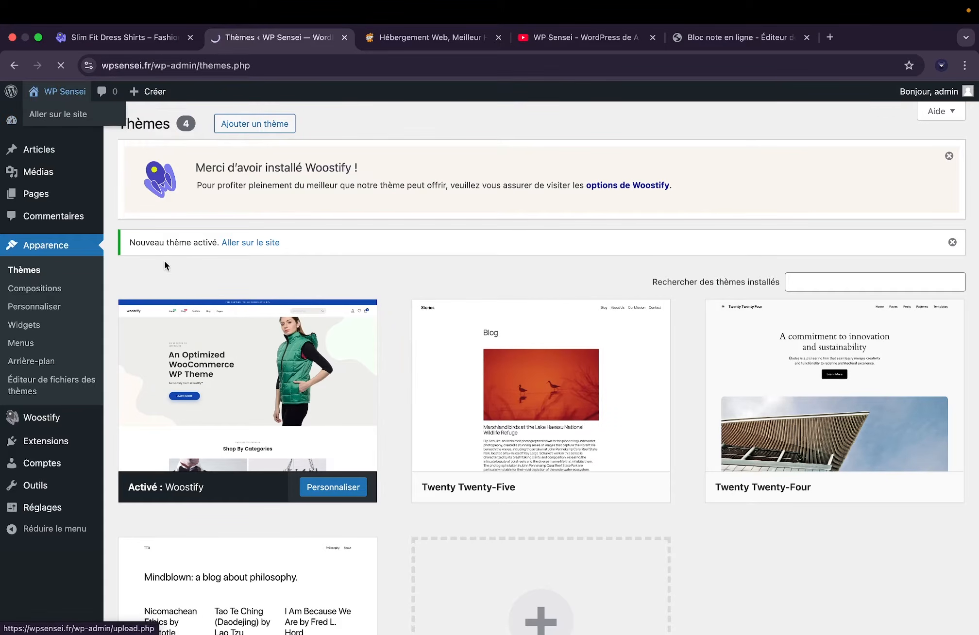
{"action": "scroll", "coordinate": [322, 306], "scroll_direction": "down", "scroll_amount": 3}
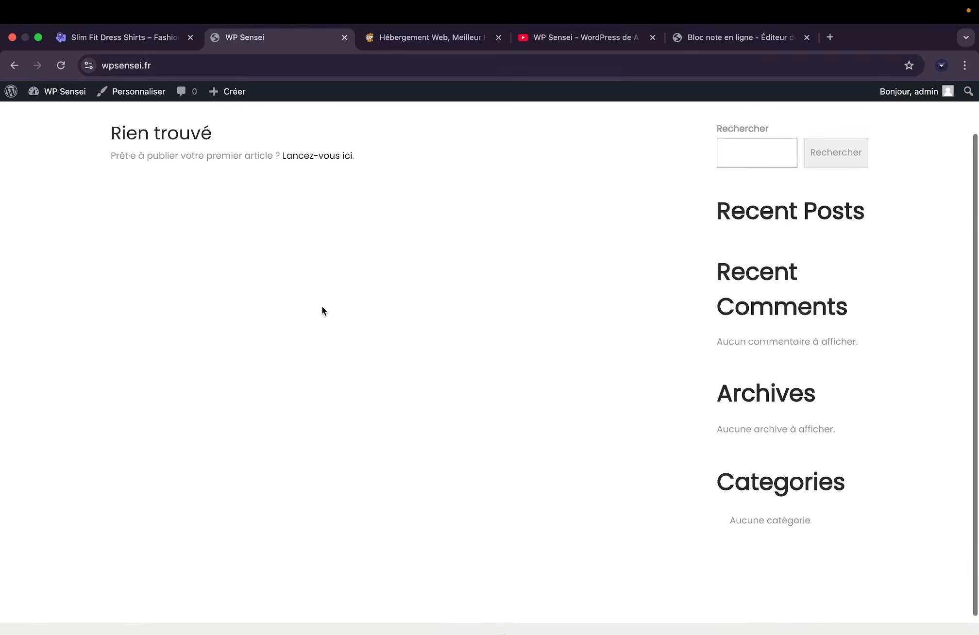
{"action": "scroll", "coordinate": [322, 306], "scroll_direction": "up", "scroll_amount": 3}
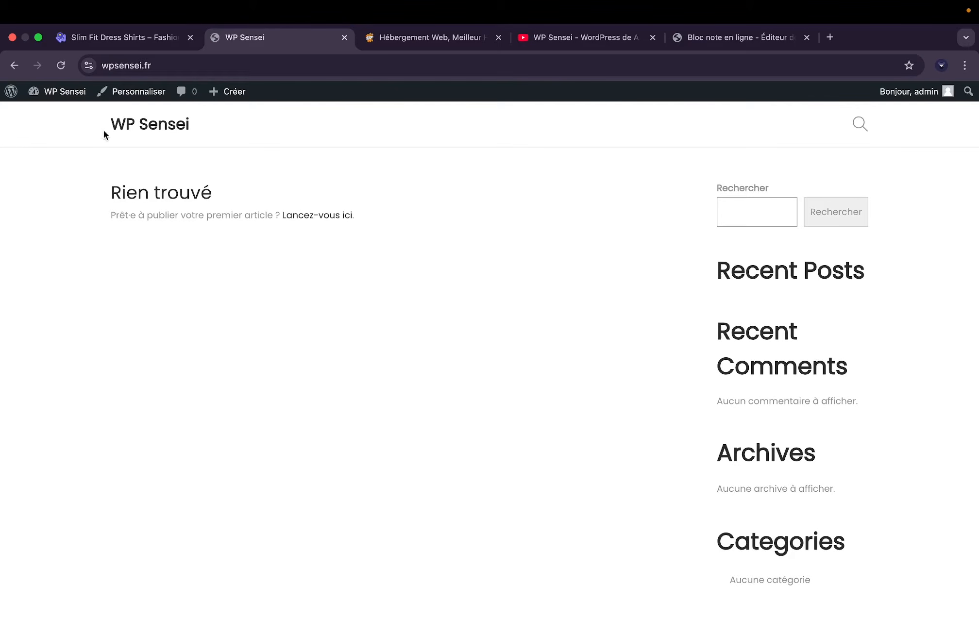
{"action": "scroll", "coordinate": [496, 275], "scroll_direction": "down", "scroll_amount": 3}
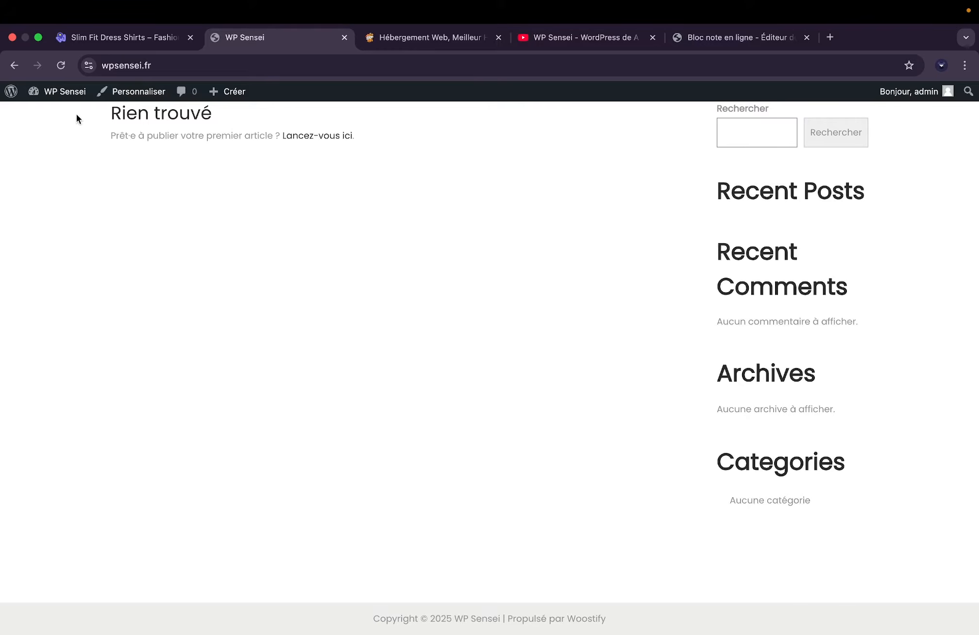
{"action": "scroll", "coordinate": [140, 240], "scroll_direction": "up", "scroll_amount": 3}
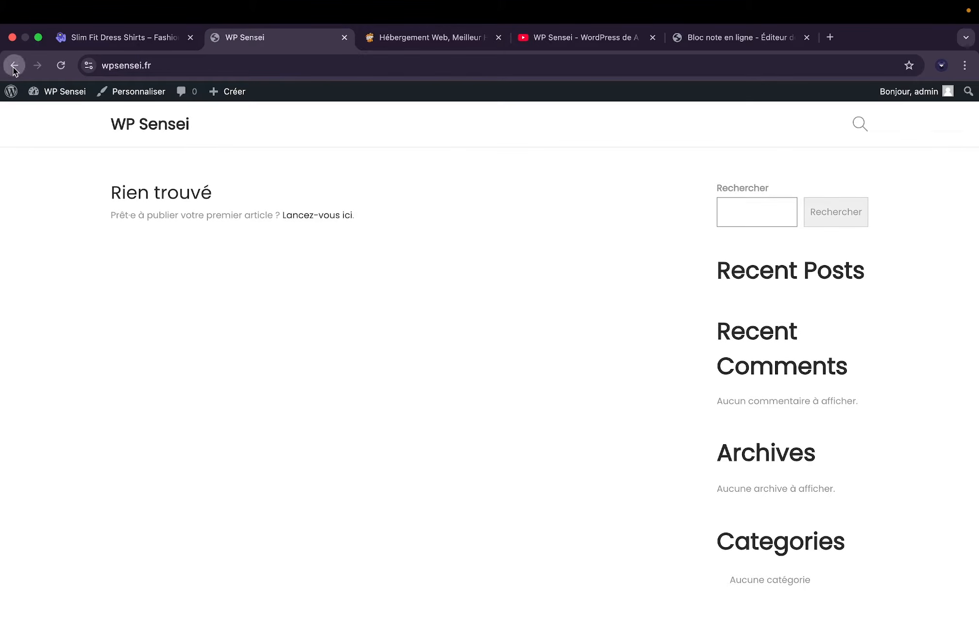
{"action": "left_click", "coordinate": [14, 66]}
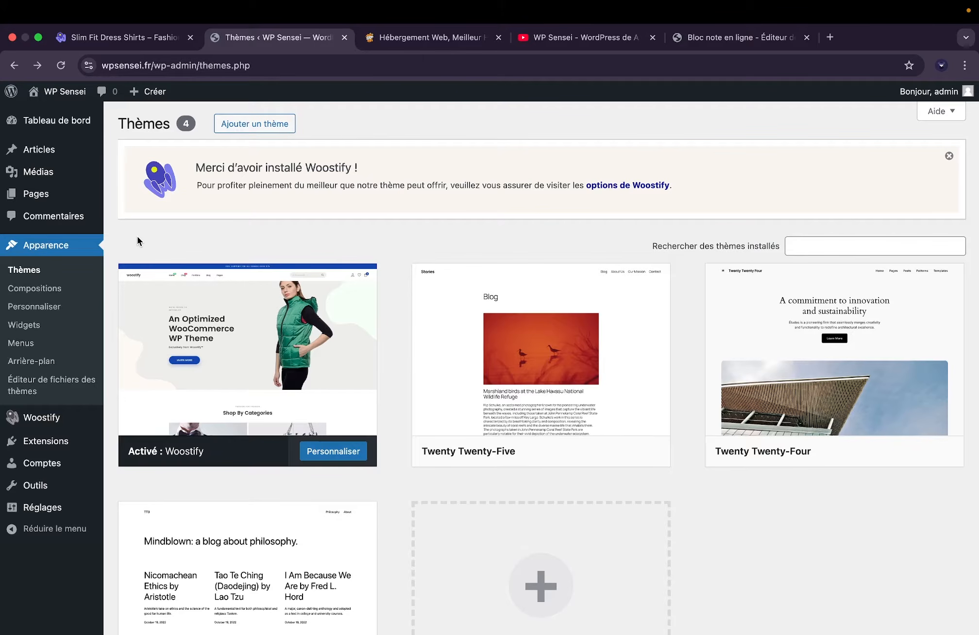
Find WooCommerce among the popular plugins, install it and activate it.
{"action": "left_click", "coordinate": [44, 441]}
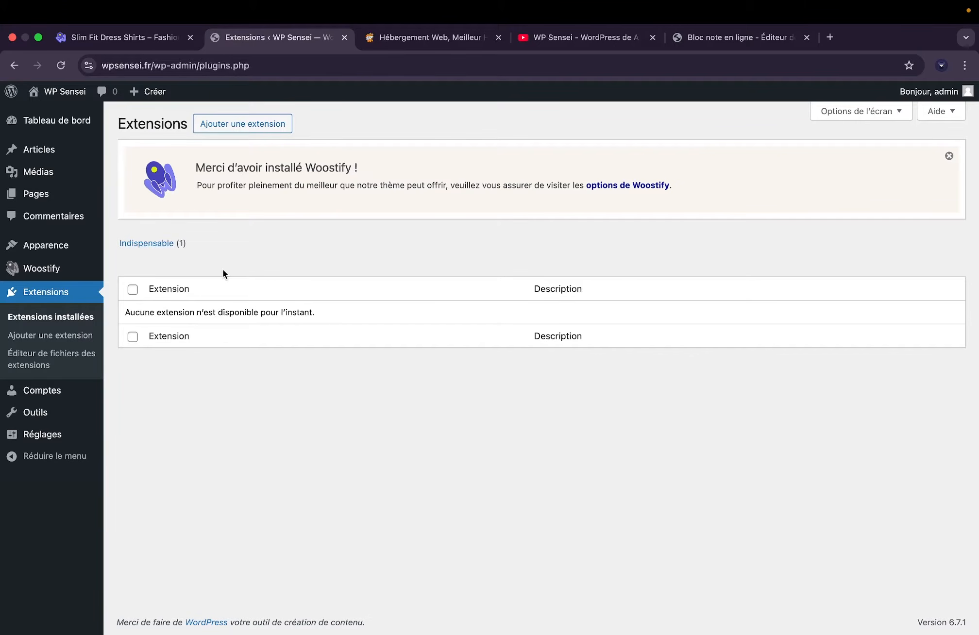
{"action": "left_click", "coordinate": [252, 128]}
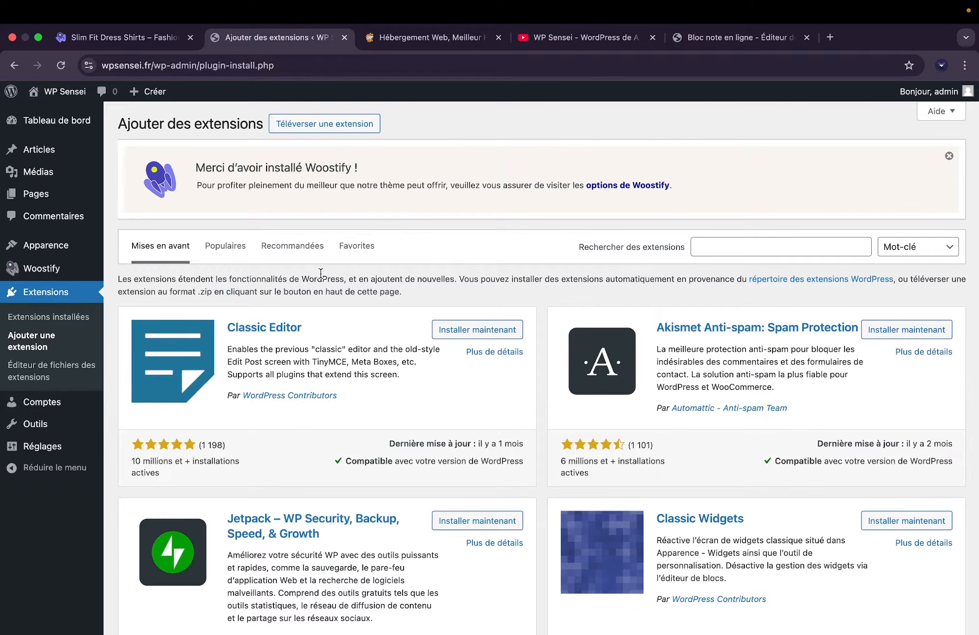
{"action": "left_click", "coordinate": [250, 257]}
{"action": "scroll", "coordinate": [765, 244], "scroll_direction": "down", "scroll_amount": 7}
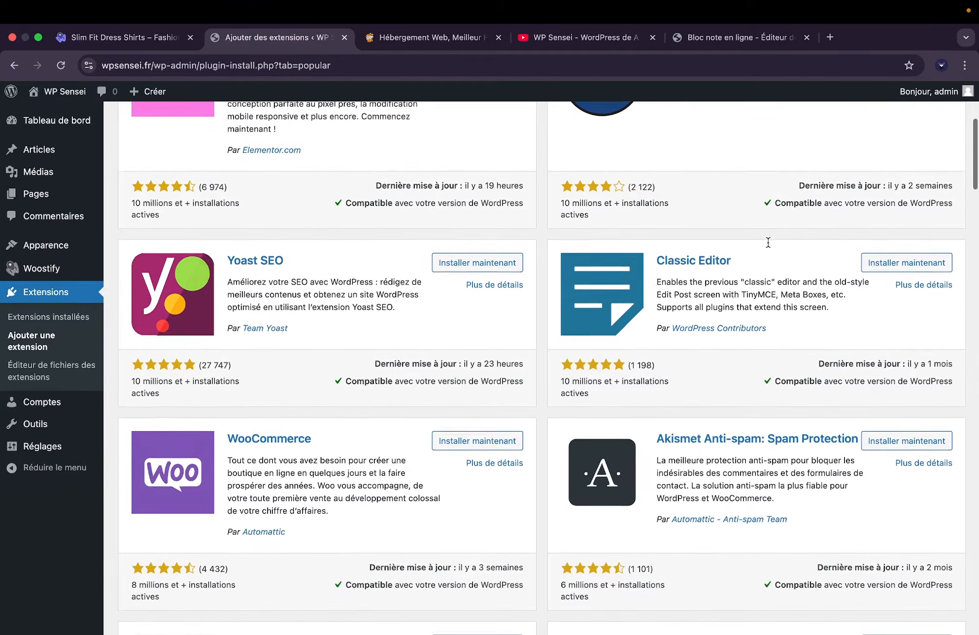
{"action": "scroll", "coordinate": [413, 374], "scroll_direction": "down", "scroll_amount": 2}
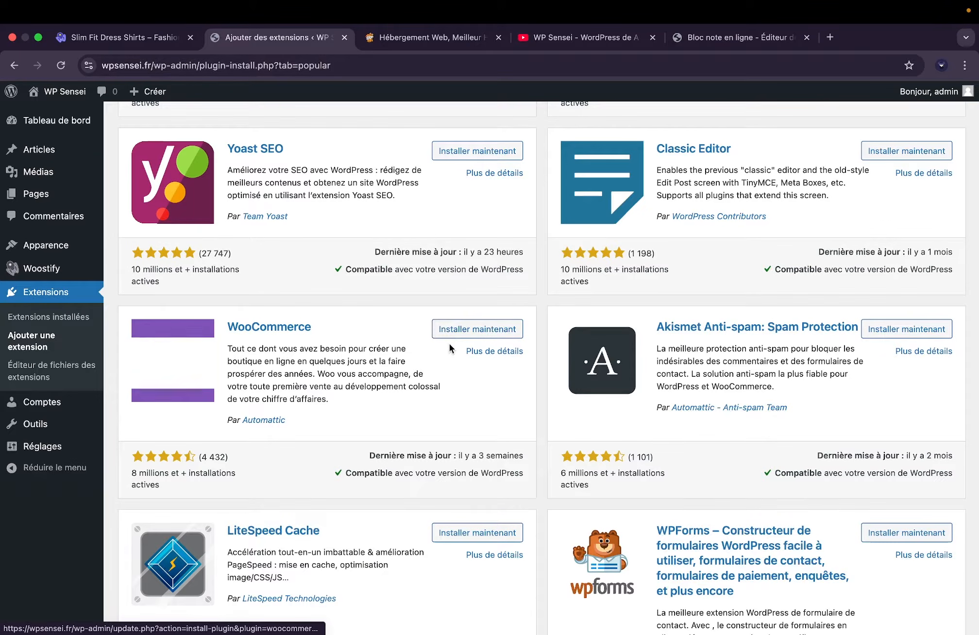
{"action": "left_click", "coordinate": [459, 332]}
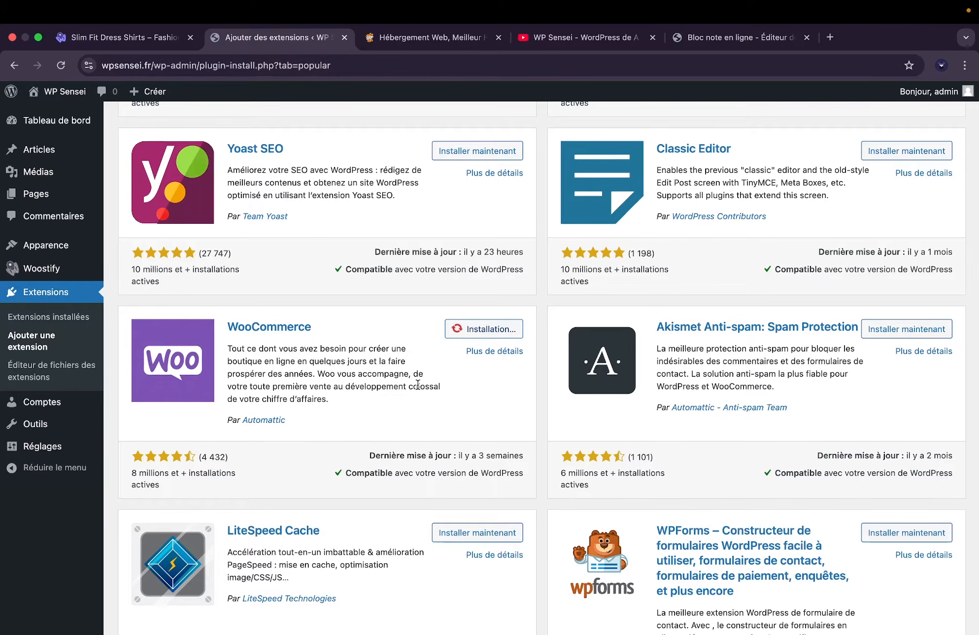
{"action": "left_click", "coordinate": [502, 332]}
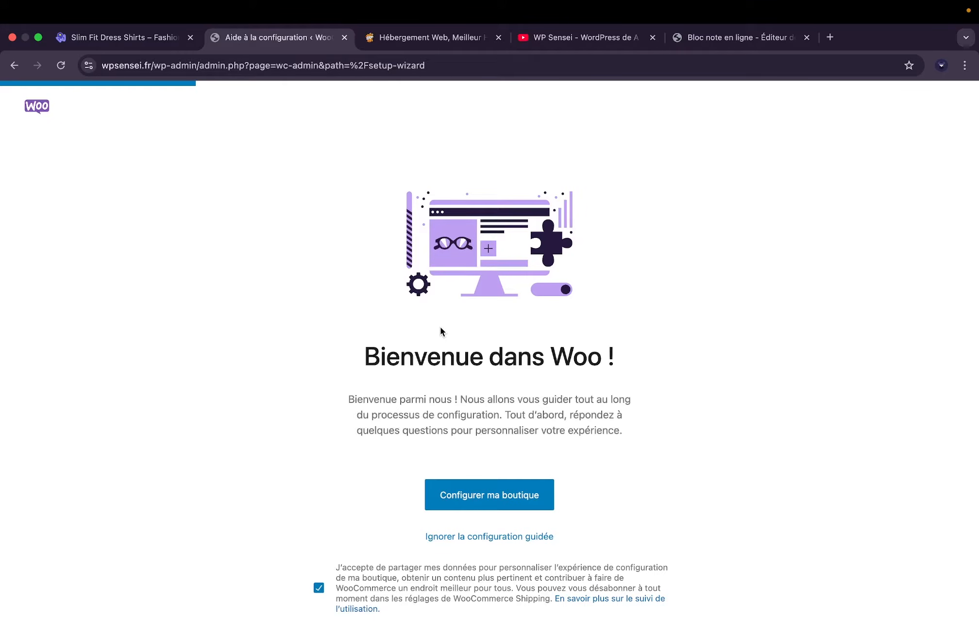
Start the WooCommerce store setup with "Je lance à peine mon entreprise" and submit the shop details with "Autre" as the product type.
{"action": "left_click", "coordinate": [492, 505]}
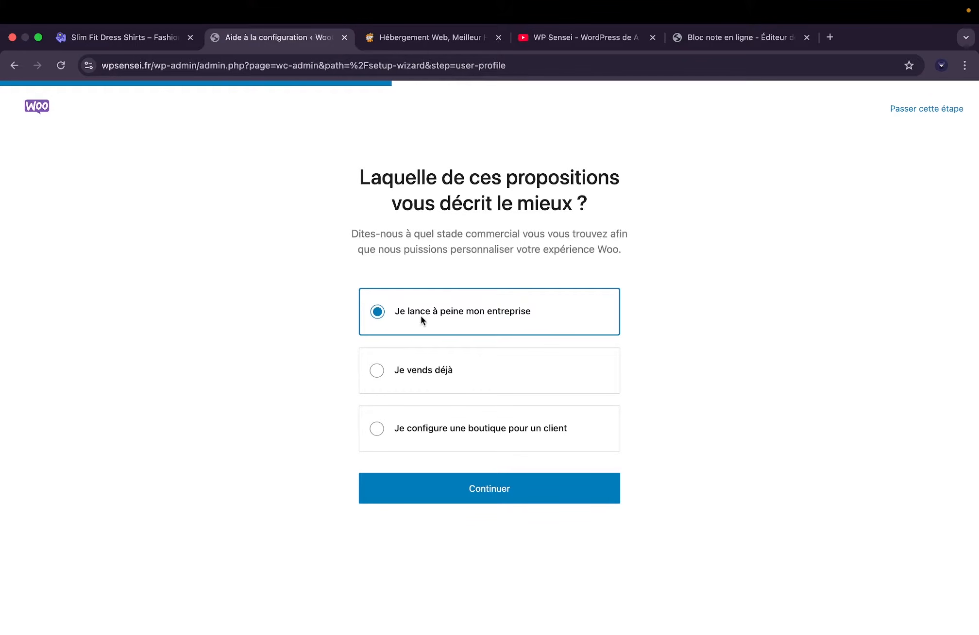
{"action": "left_click", "coordinate": [459, 498]}
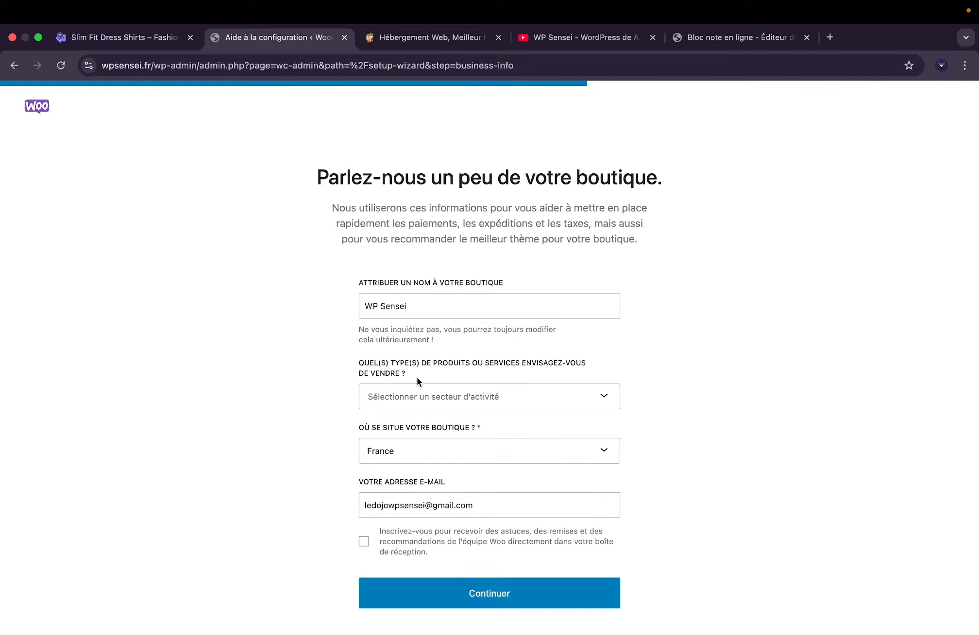
{"action": "left_click", "coordinate": [420, 392]}
{"action": "scroll", "coordinate": [319, 408], "scroll_direction": "down", "scroll_amount": 1}
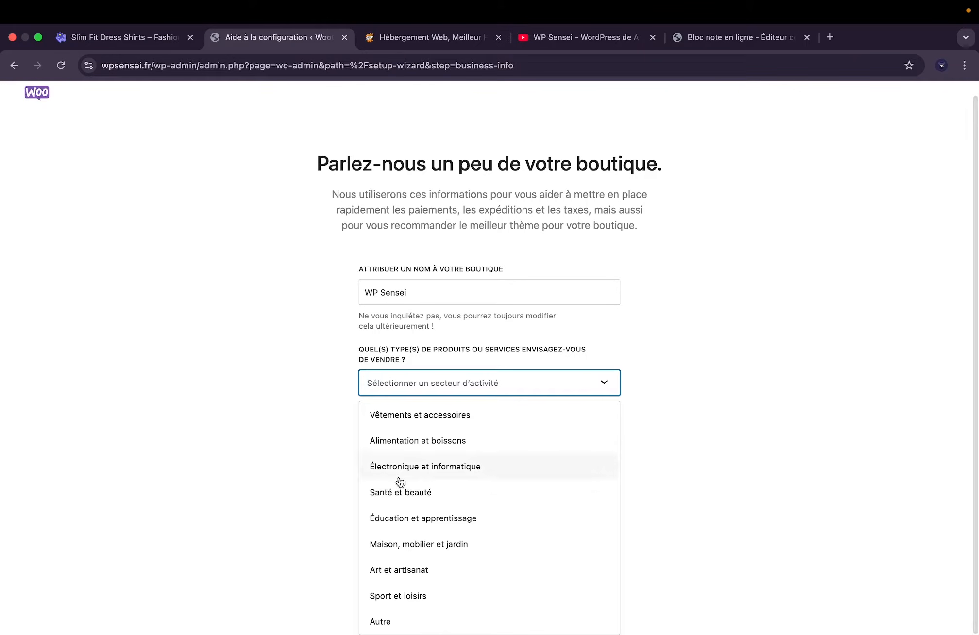
{"action": "left_click", "coordinate": [391, 622]}
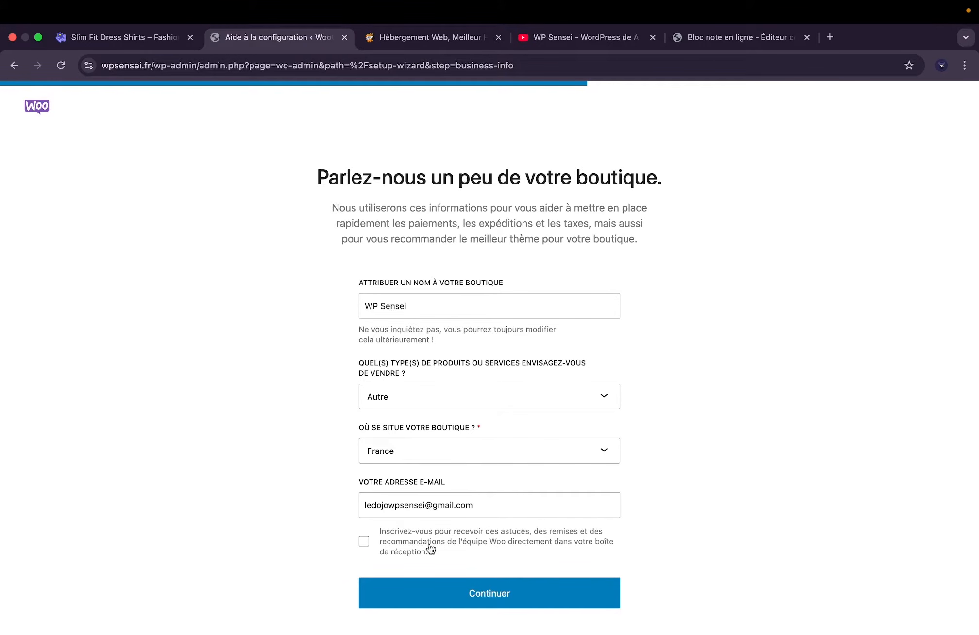
{"action": "left_click", "coordinate": [449, 590]}
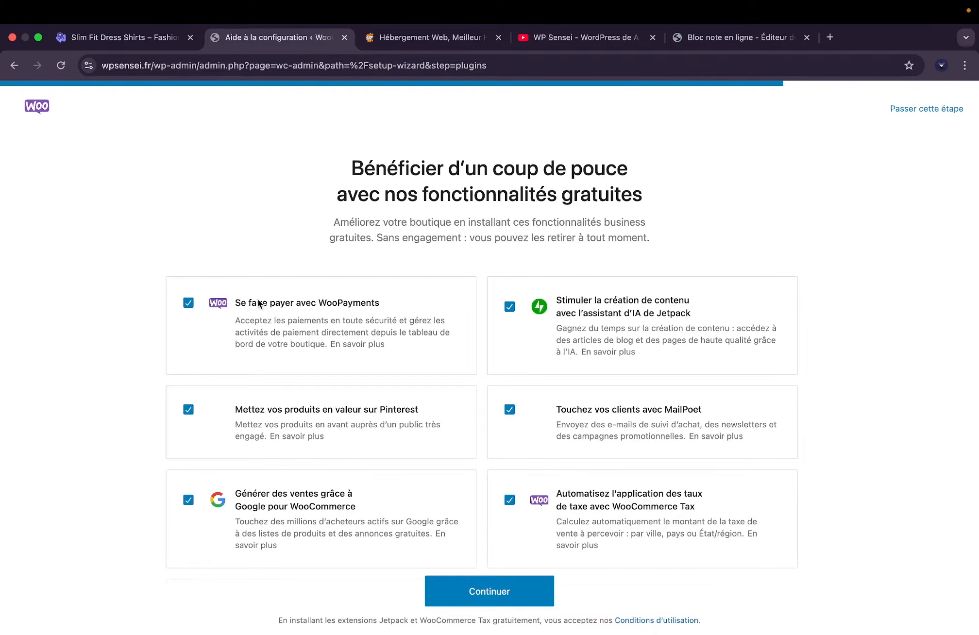
Deselect all the free extra features, from WooPayments and Pinterest to Jetpack and TikTok, and finish the store setup.
{"action": "scroll", "coordinate": [263, 275], "scroll_direction": "down", "scroll_amount": 1}
{"action": "scroll", "coordinate": [262, 274], "scroll_direction": "down", "scroll_amount": 5}
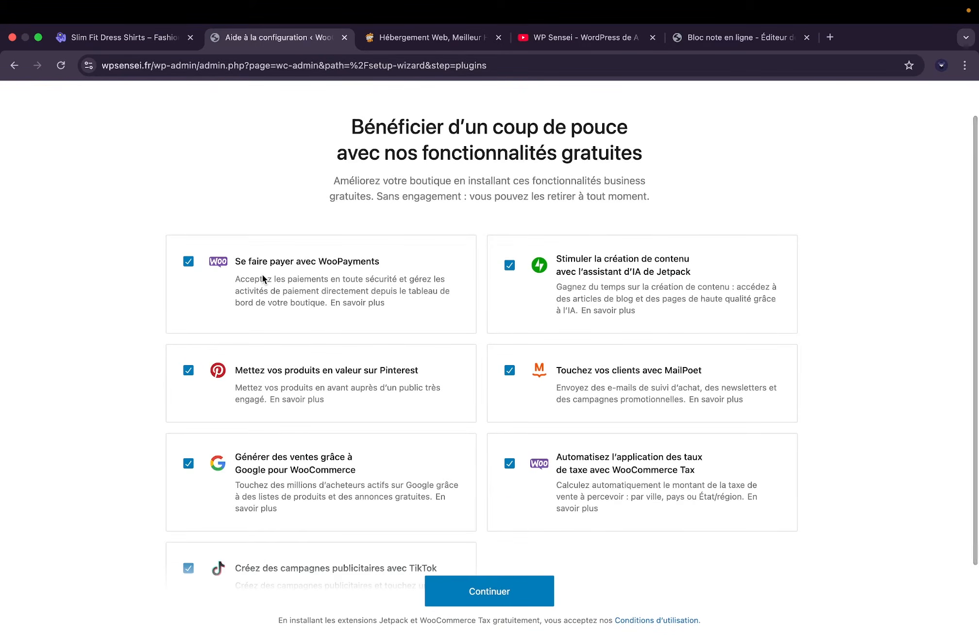
{"action": "scroll", "coordinate": [263, 274], "scroll_direction": "up", "scroll_amount": 1}
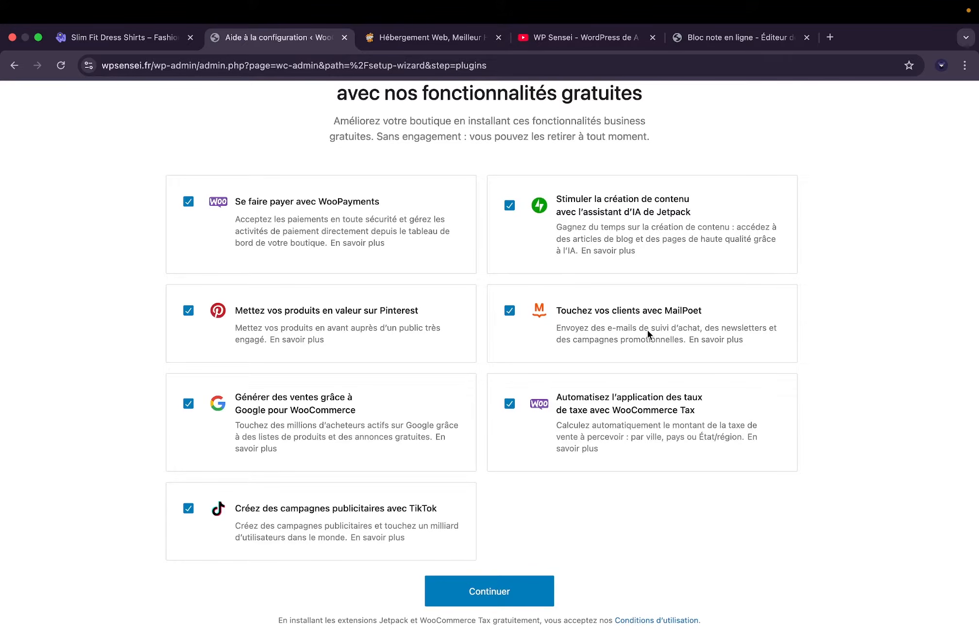
{"action": "scroll", "coordinate": [647, 330], "scroll_direction": "down", "scroll_amount": 1}
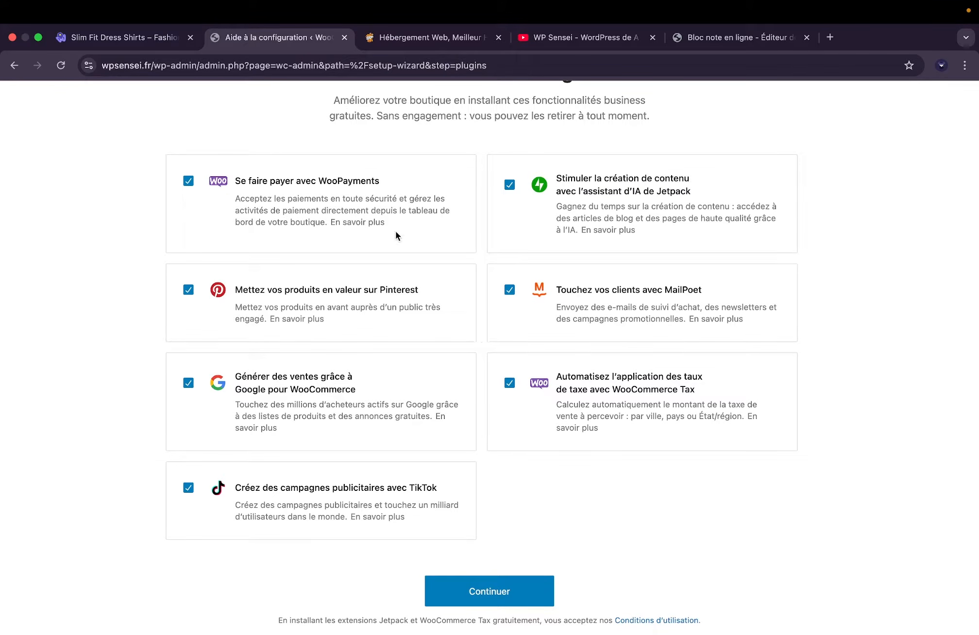
{"action": "left_click", "coordinate": [317, 181]}
{"action": "left_click", "coordinate": [301, 291]}
{"action": "left_click", "coordinate": [293, 384]}
{"action": "left_click", "coordinate": [292, 519]}
{"action": "left_click", "coordinate": [648, 361]}
{"action": "left_click", "coordinate": [652, 322]}
{"action": "left_click", "coordinate": [649, 211]}
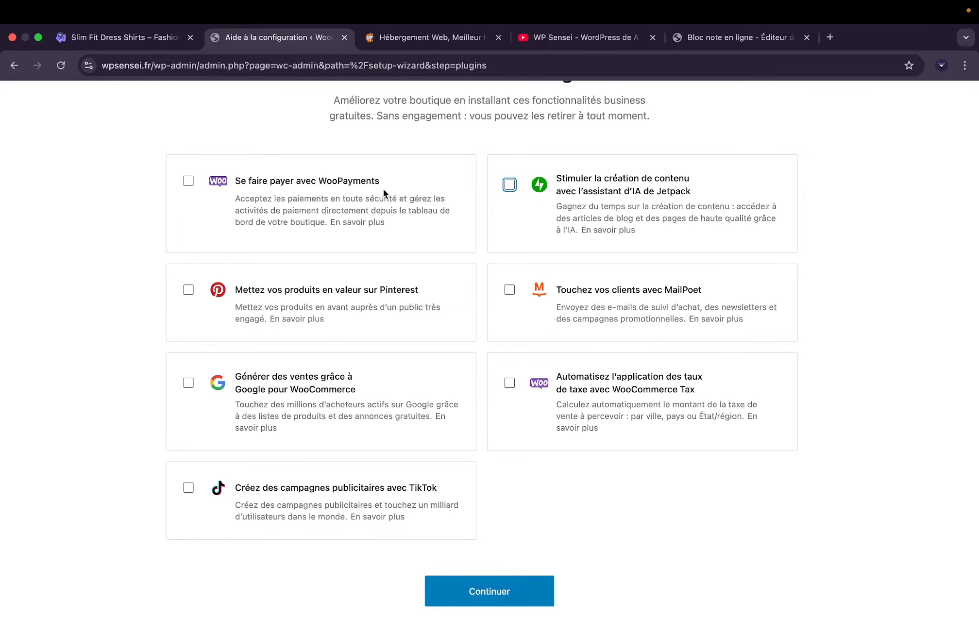
{"action": "scroll", "coordinate": [383, 192], "scroll_direction": "up", "scroll_amount": 2}
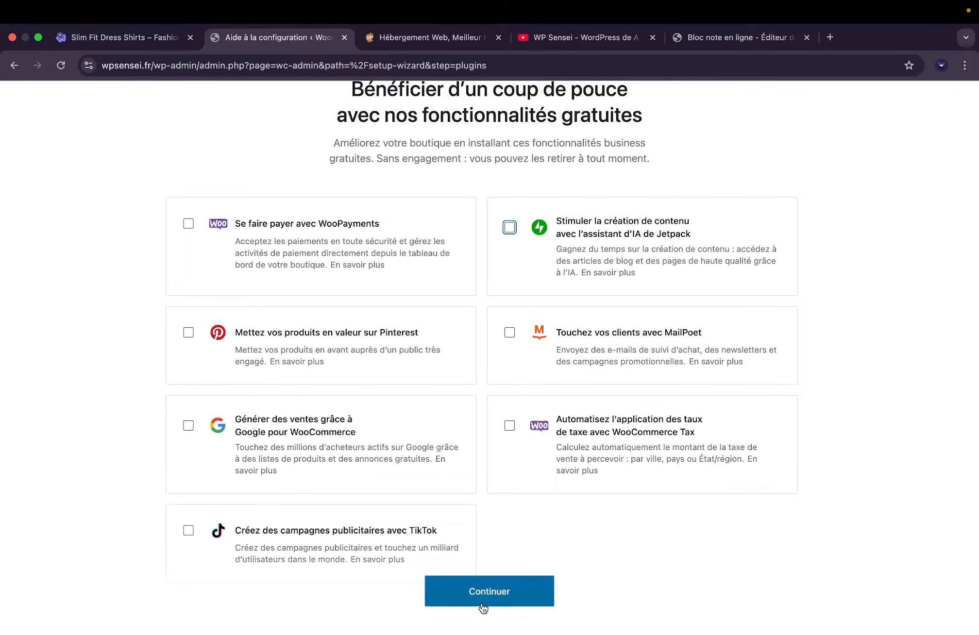
{"action": "left_click", "coordinate": [512, 593]}
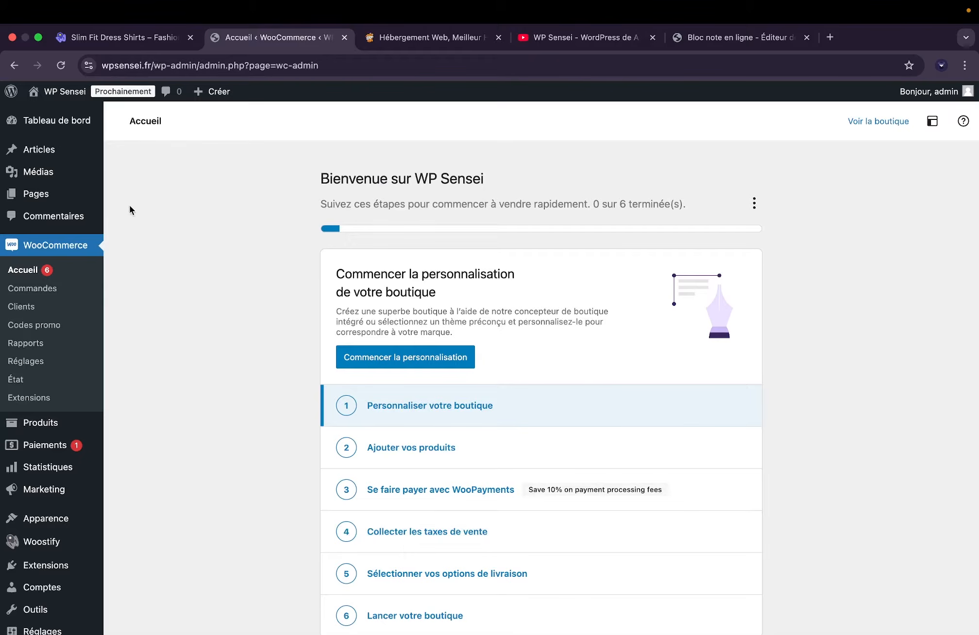
Open the site's list of pages and dismiss the Woostify thank-you notice.
{"action": "left_click", "coordinate": [67, 191]}
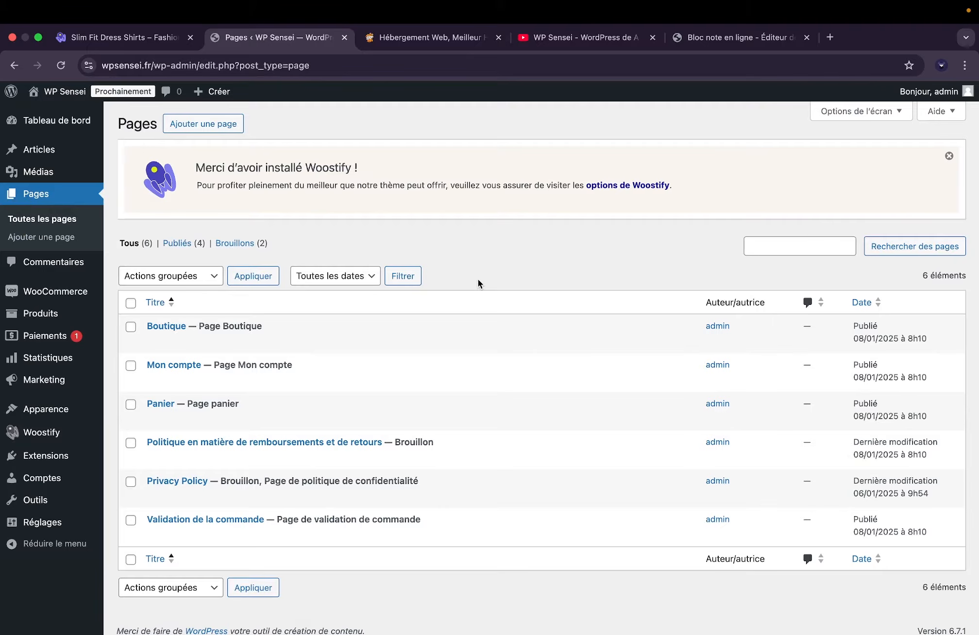
{"action": "left_click", "coordinate": [949, 156]}
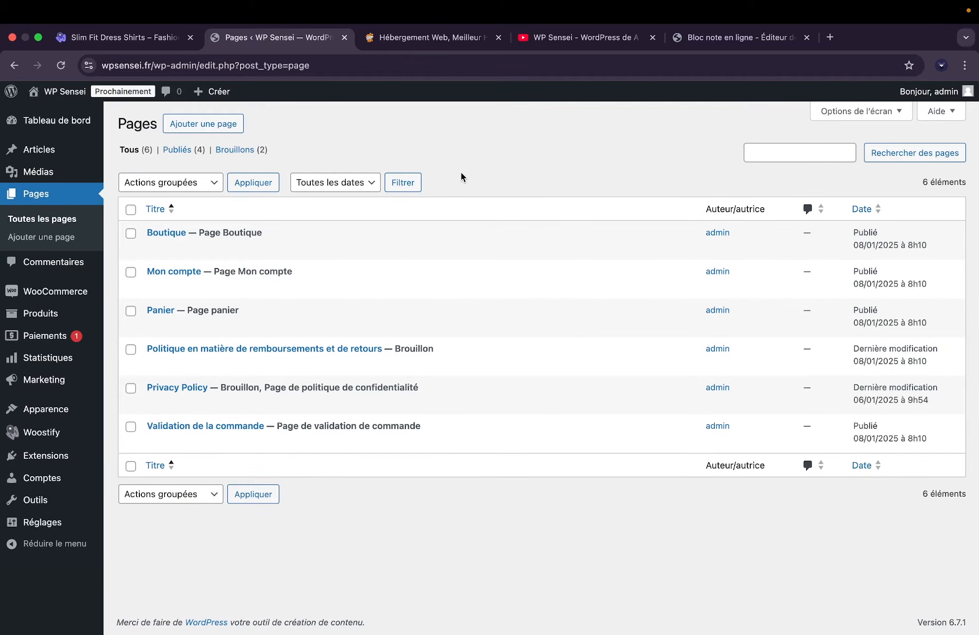
{"action": "mouse_move", "coordinate": [178, 247]}
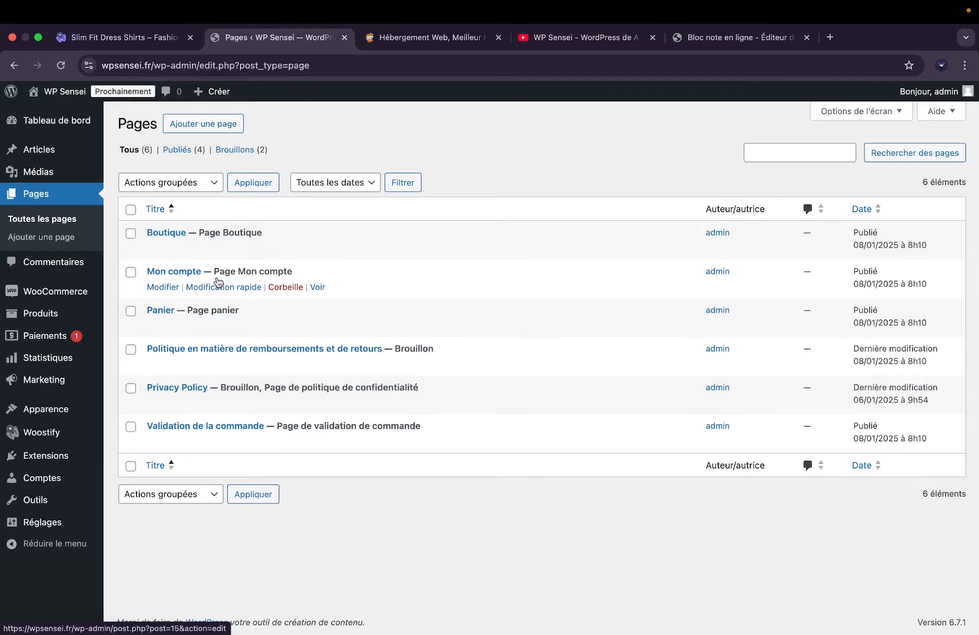
View the "Mon compte" page on the site and go through its Commandes, Téléchargements, Adresses and Détails du compte sections.
{"action": "left_click", "coordinate": [318, 287]}
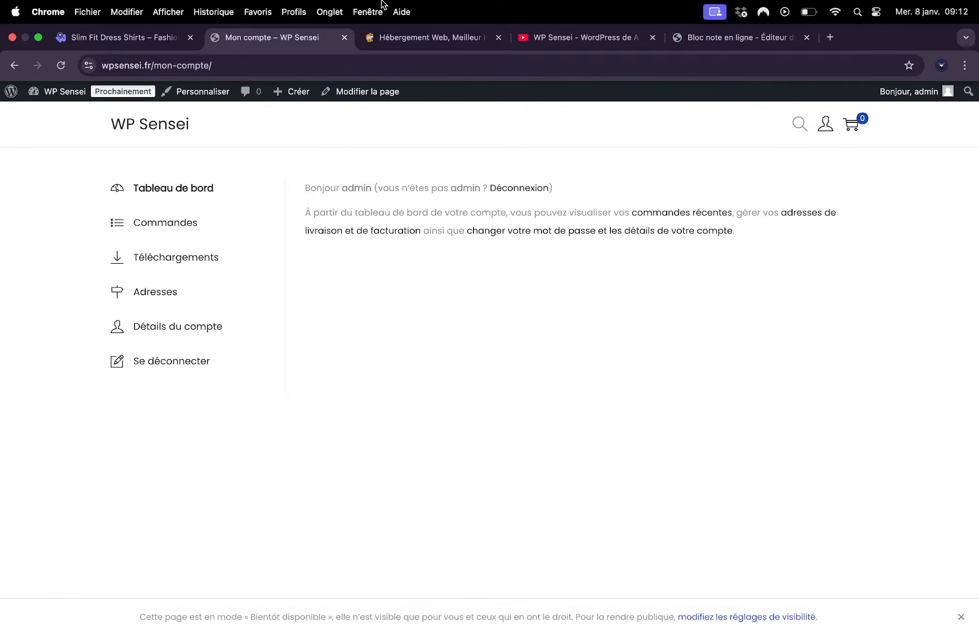
{"action": "left_click", "coordinate": [185, 225]}
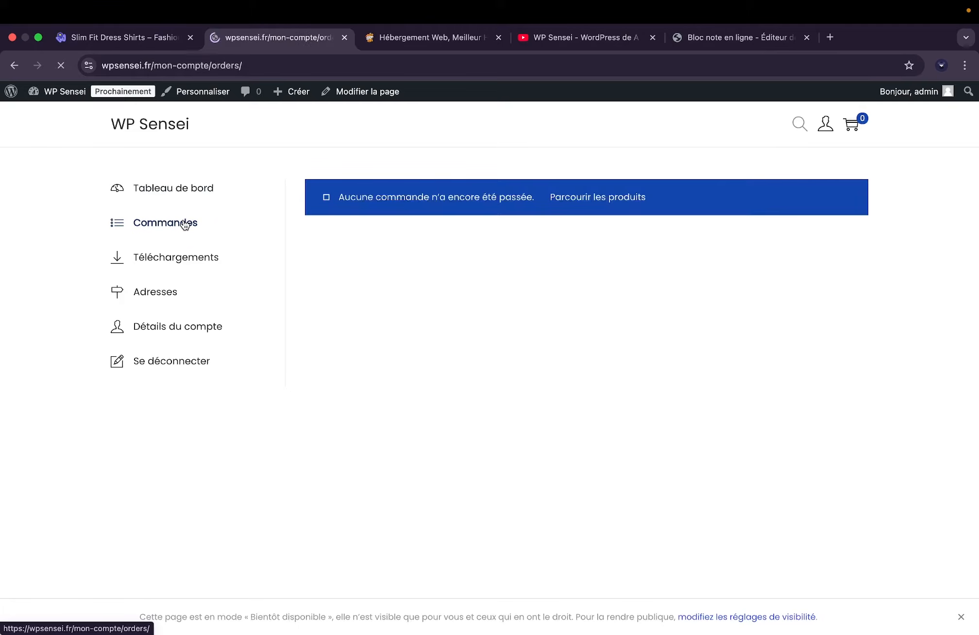
{"action": "left_click", "coordinate": [158, 267]}
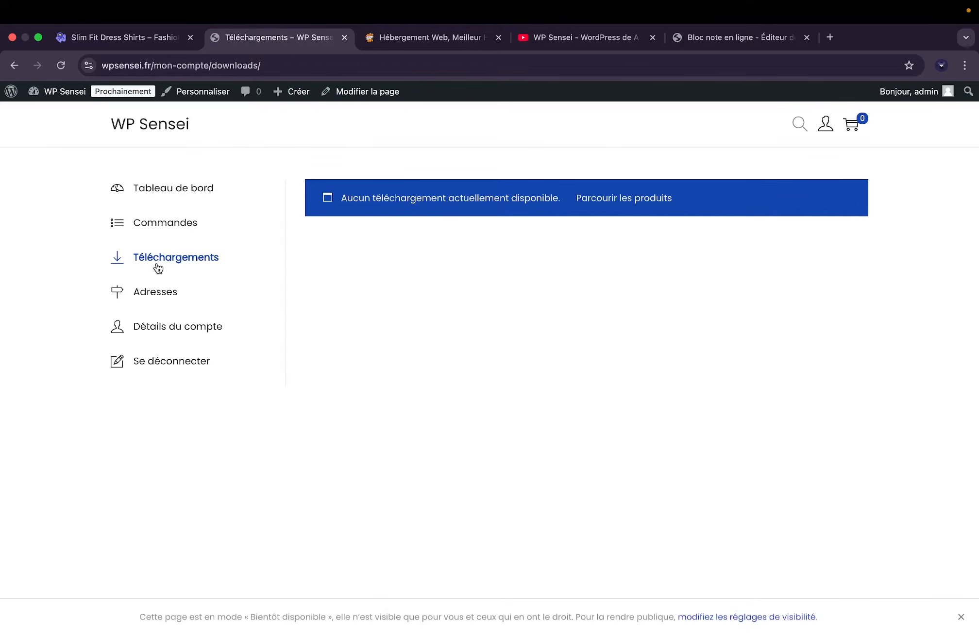
{"action": "left_click", "coordinate": [149, 291]}
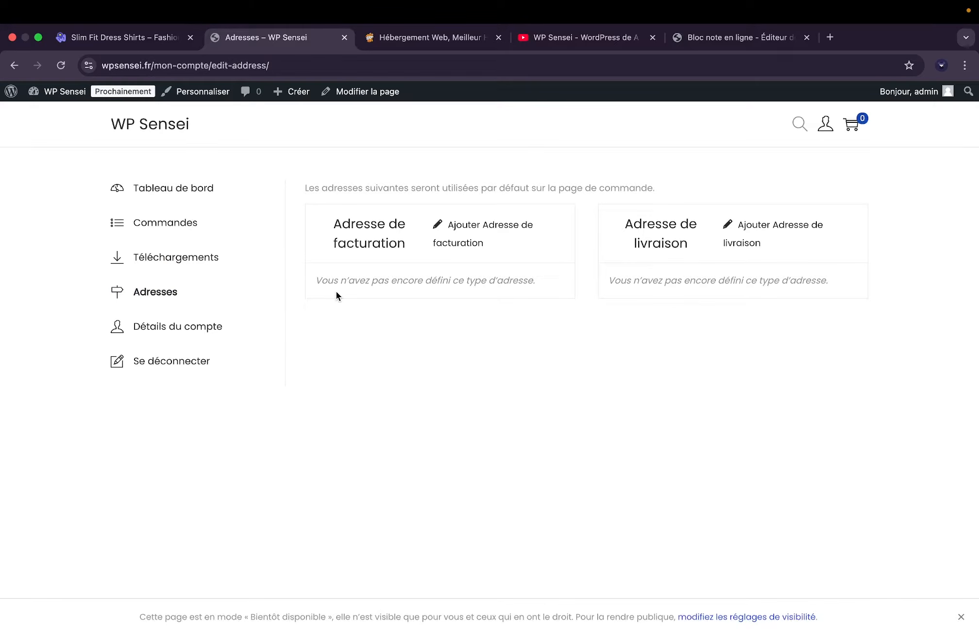
{"action": "left_click", "coordinate": [207, 330]}
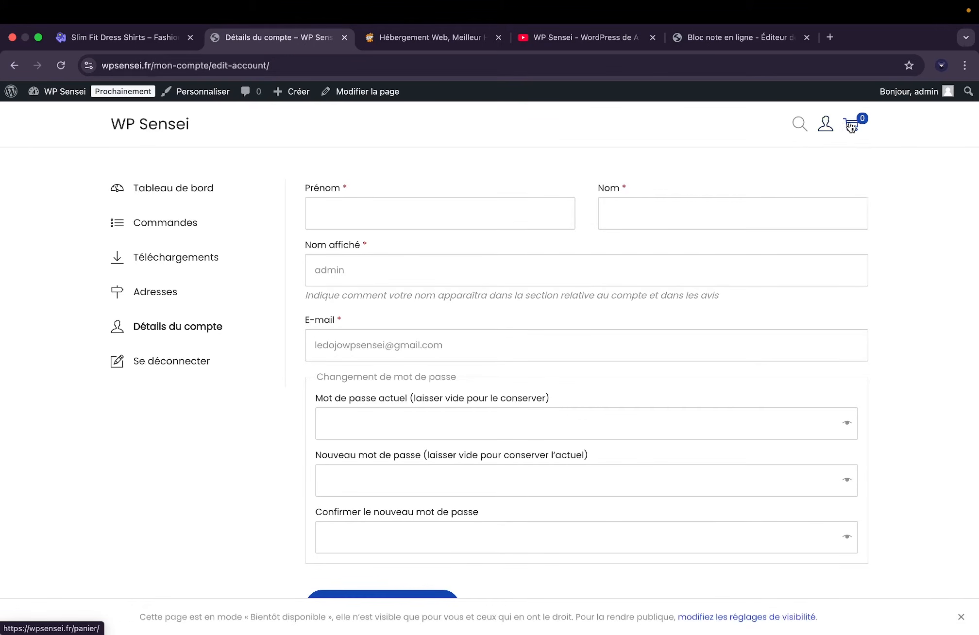
Open the account dashboard from the site header's account options, and show the shopping cart.
{"action": "mouse_move", "coordinate": [829, 129]}
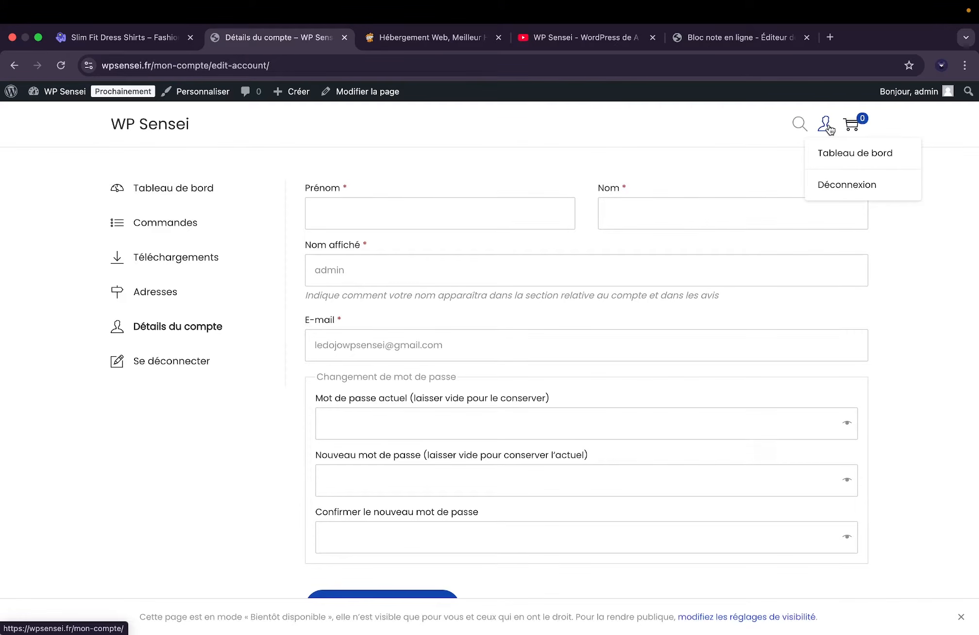
{"action": "left_click", "coordinate": [833, 155]}
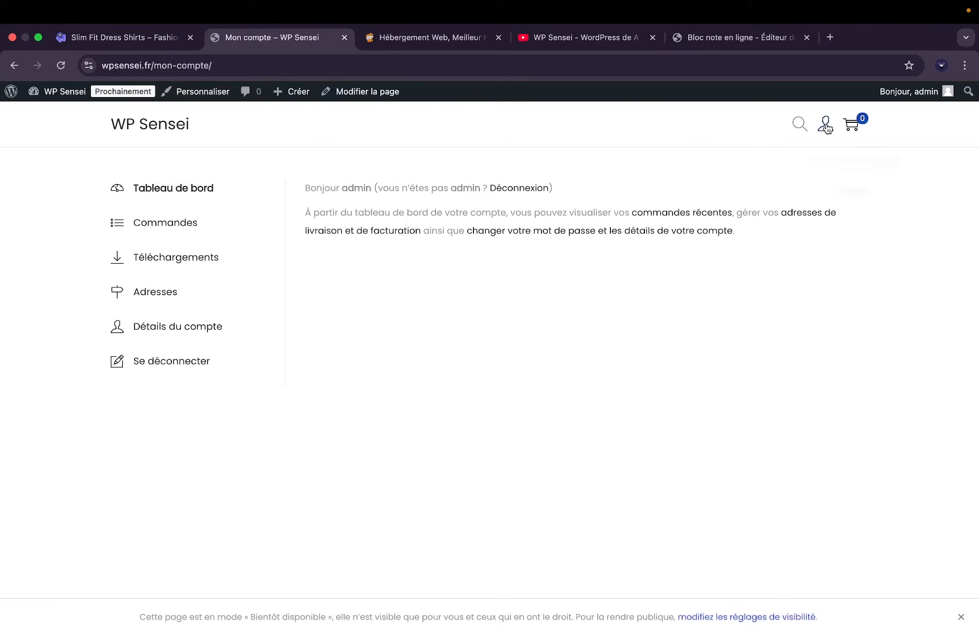
{"action": "mouse_move", "coordinate": [832, 127]}
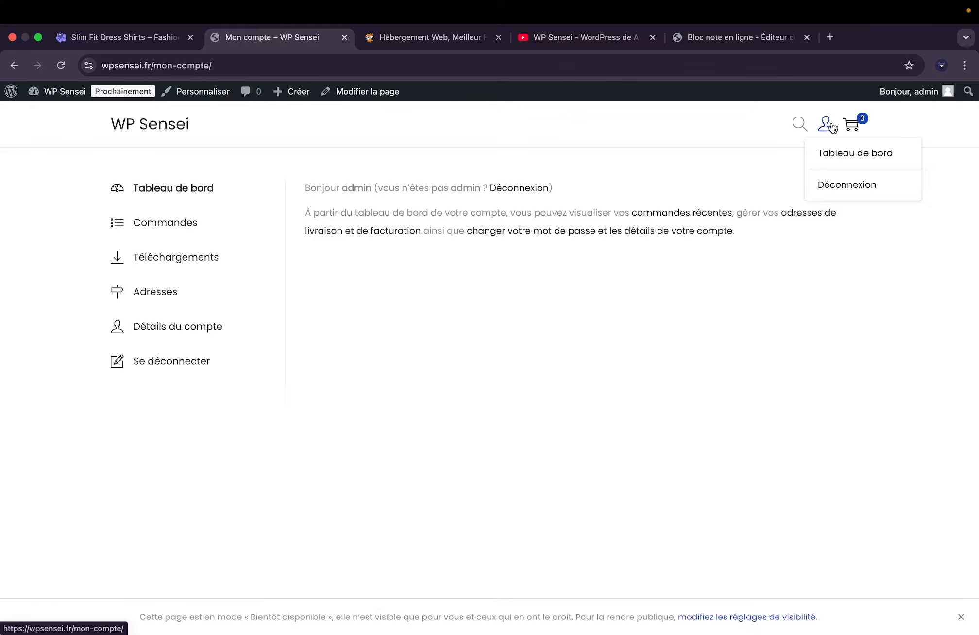
{"action": "left_click", "coordinate": [854, 129]}
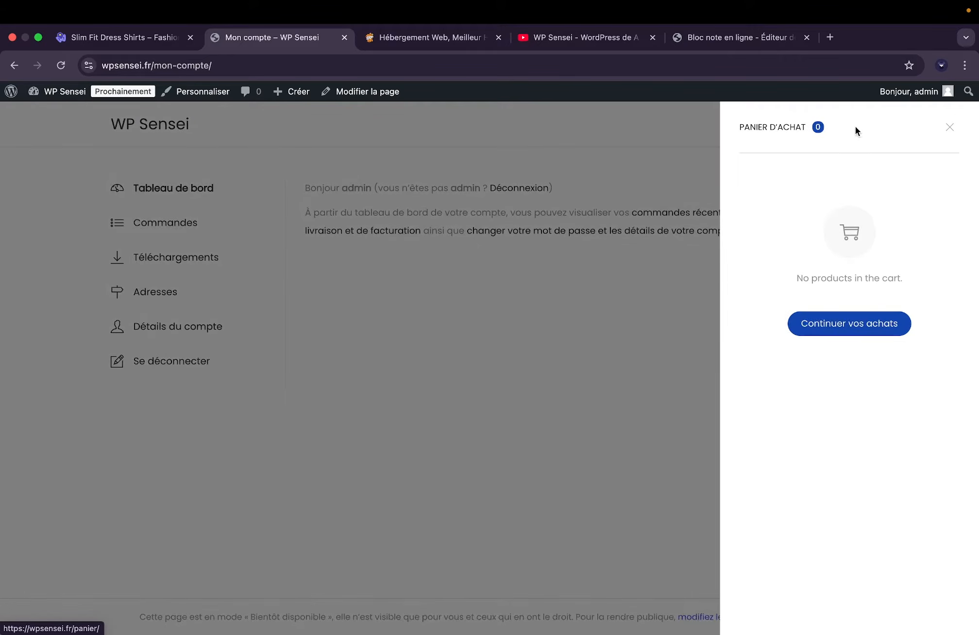
Close the shopping cart and view the site's home page.
{"action": "left_click", "coordinate": [950, 128]}
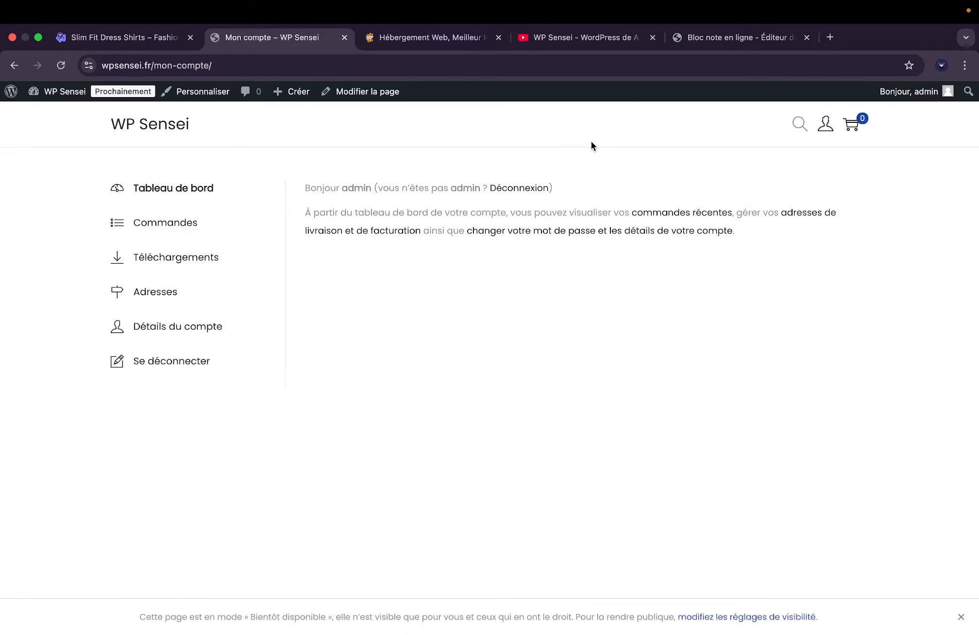
{"action": "left_click", "coordinate": [178, 136]}
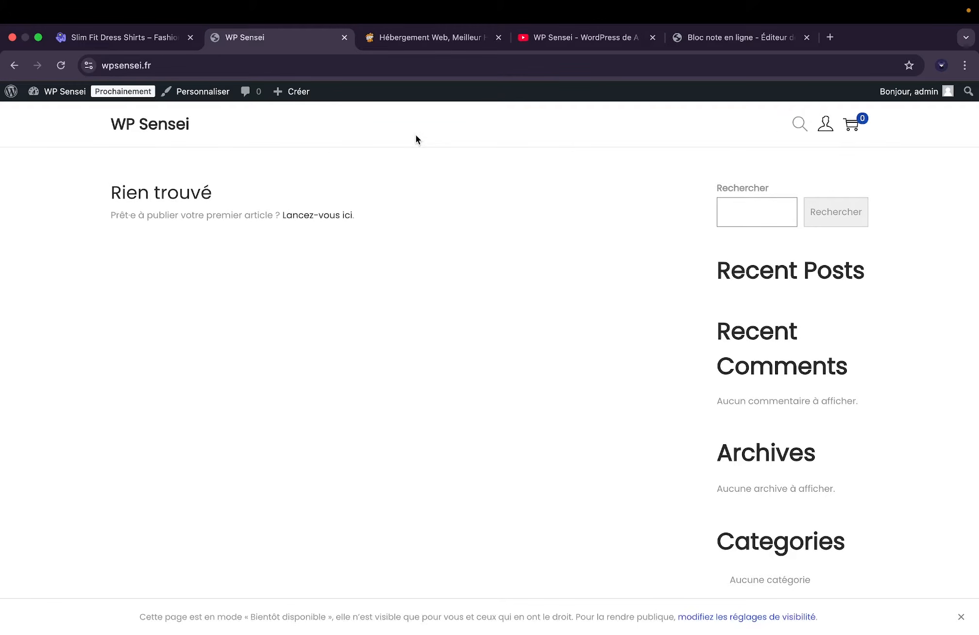
View the Panier page on the site from the list of pages, and return to the list.
{"action": "left_click", "coordinate": [73, 92]}
{"action": "left_click", "coordinate": [61, 245]}
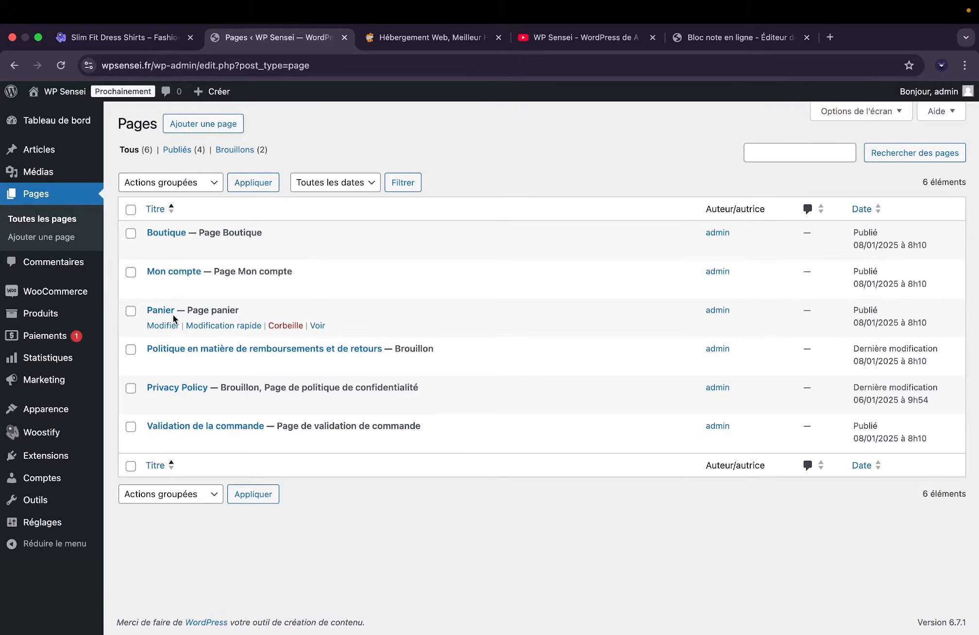
{"action": "left_click", "coordinate": [318, 325]}
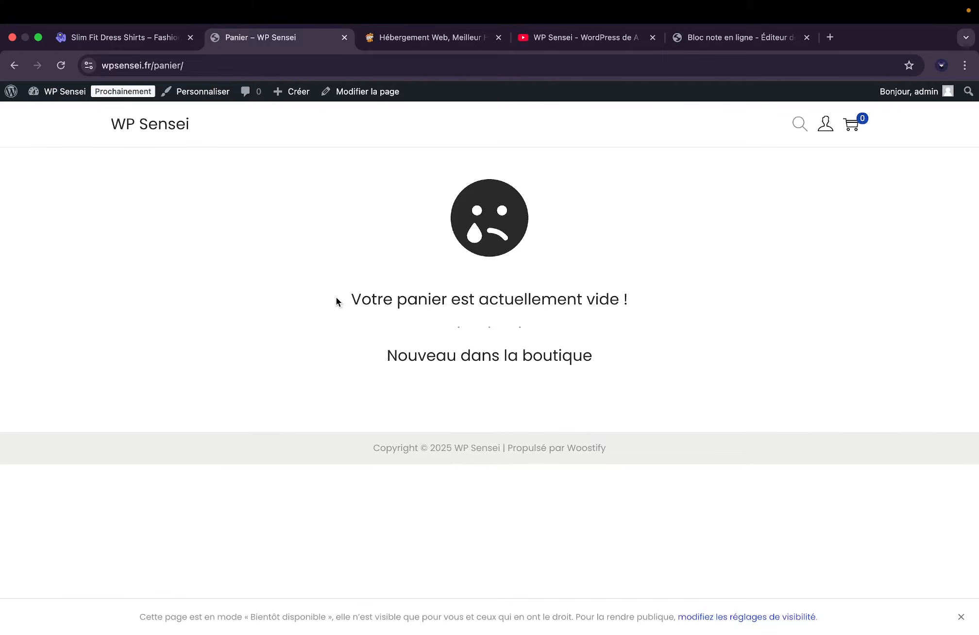
{"action": "left_click", "coordinate": [15, 65]}
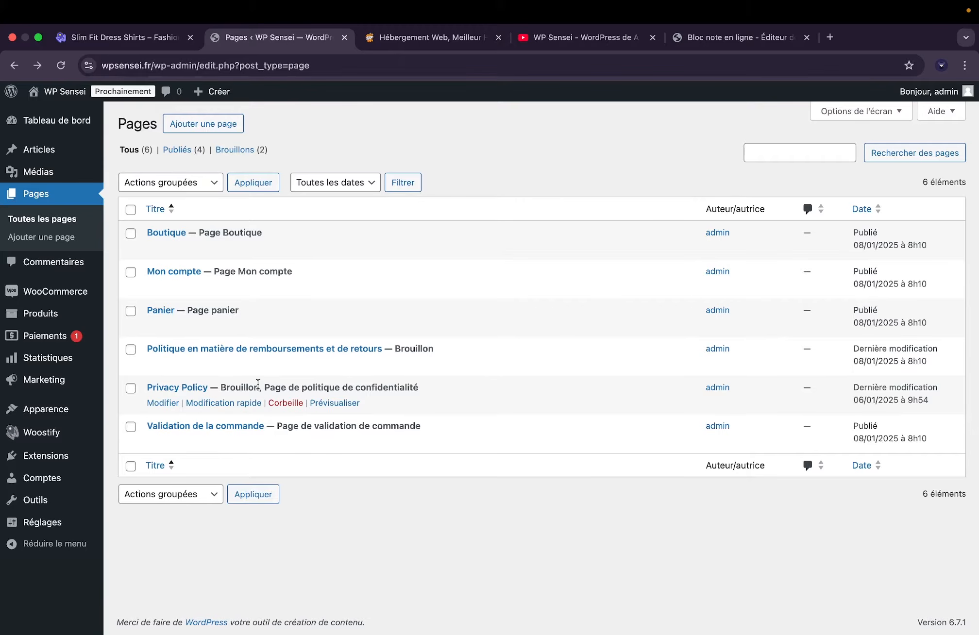
Move the Privacy Policy page to the trash, and view the "Validation de la commande" page on the site.
{"action": "left_click", "coordinate": [284, 408]}
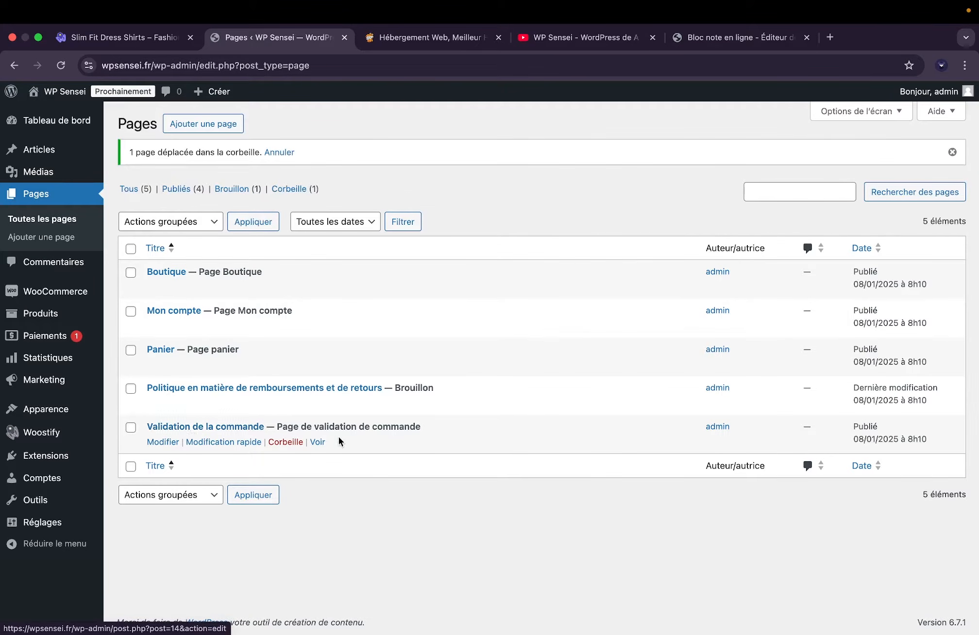
{"action": "left_click", "coordinate": [318, 442]}
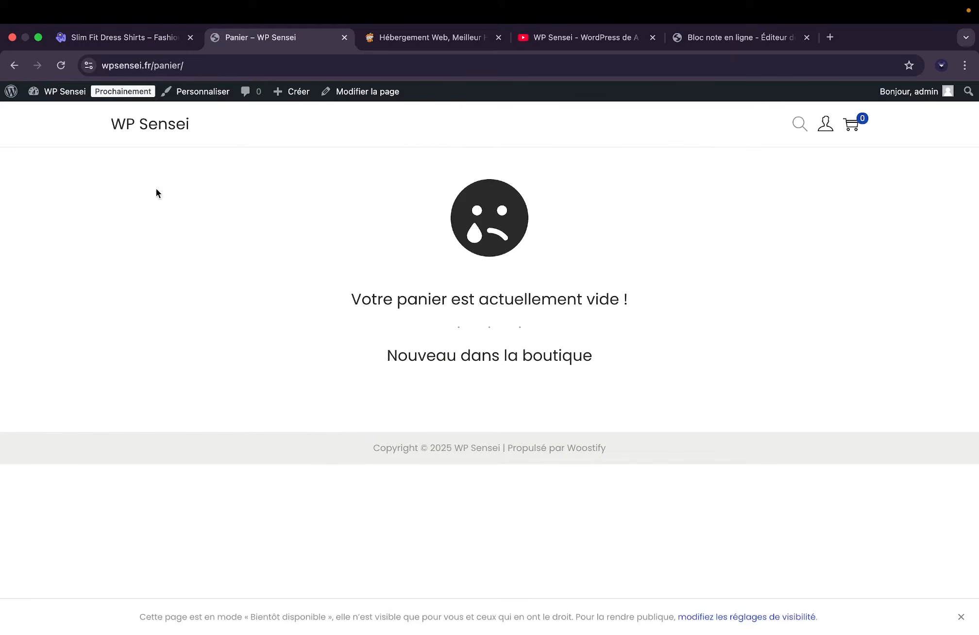
{"action": "left_click", "coordinate": [13, 65]}
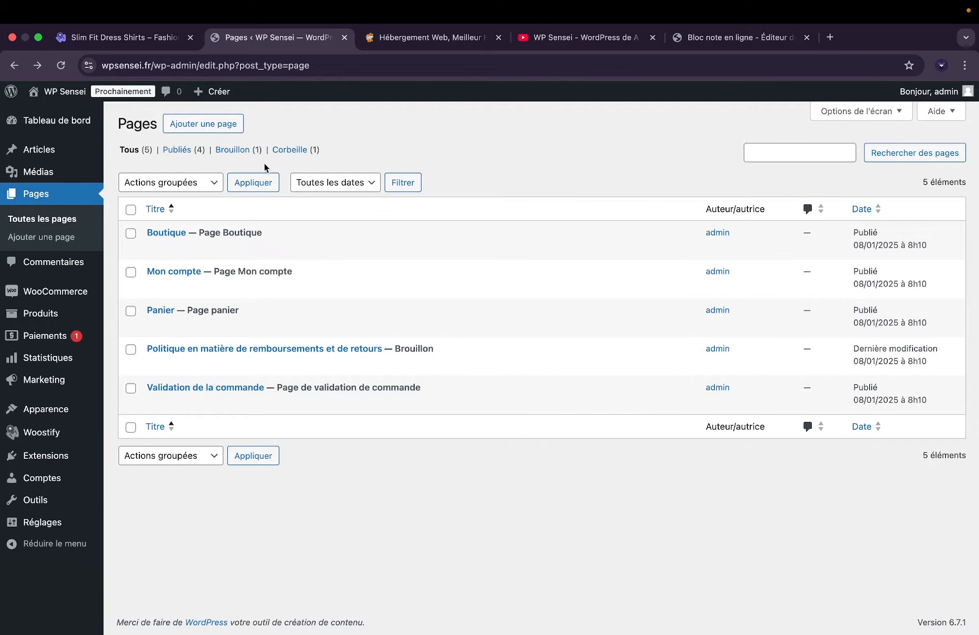
Empty the trash of the site's pages.
{"action": "left_click", "coordinate": [298, 151]}
{"action": "left_click", "coordinate": [475, 181]}
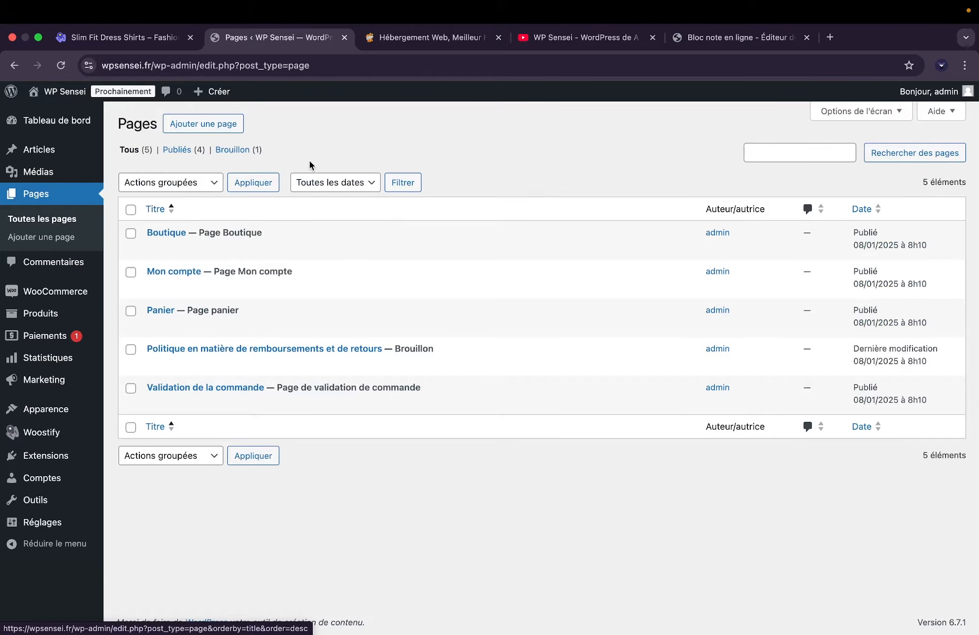
Create and publish an empty page titled "CGV", and return to the list of pages.
{"action": "left_click", "coordinate": [235, 128]}
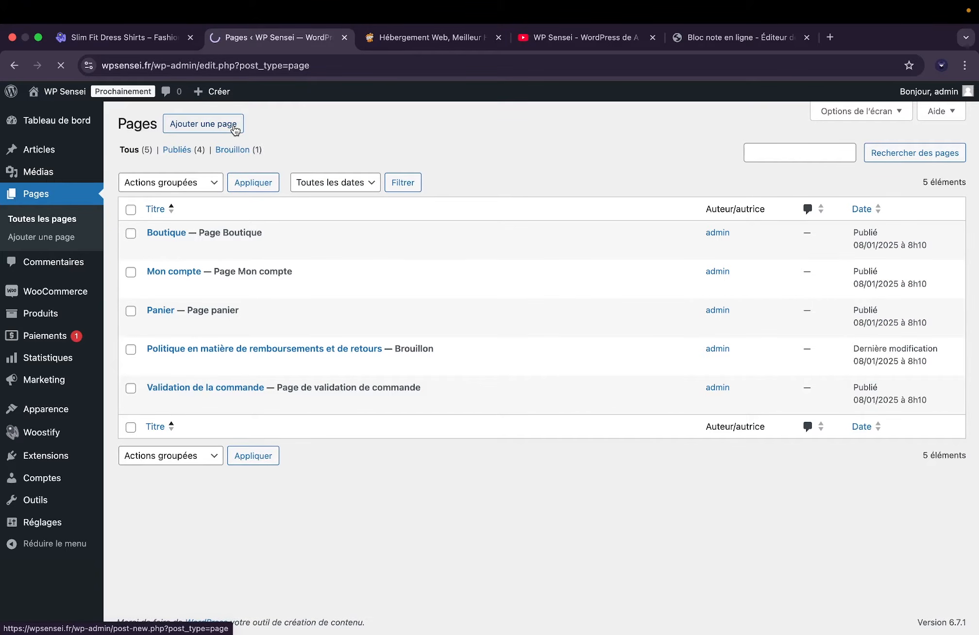
{"action": "type", "text": "CGV"}
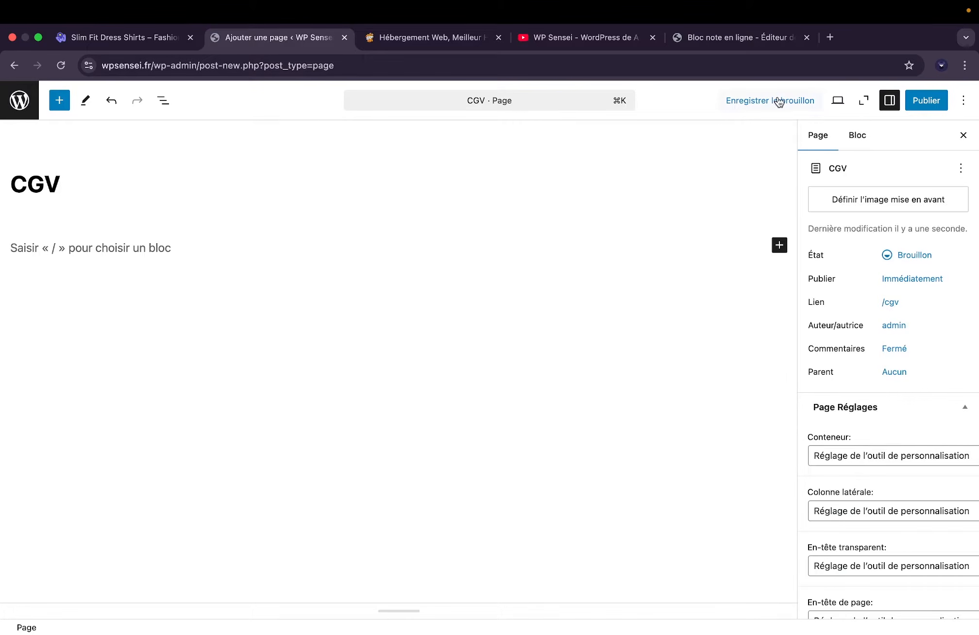
{"action": "left_click", "coordinate": [916, 107]}
{"action": "left_click", "coordinate": [917, 102]}
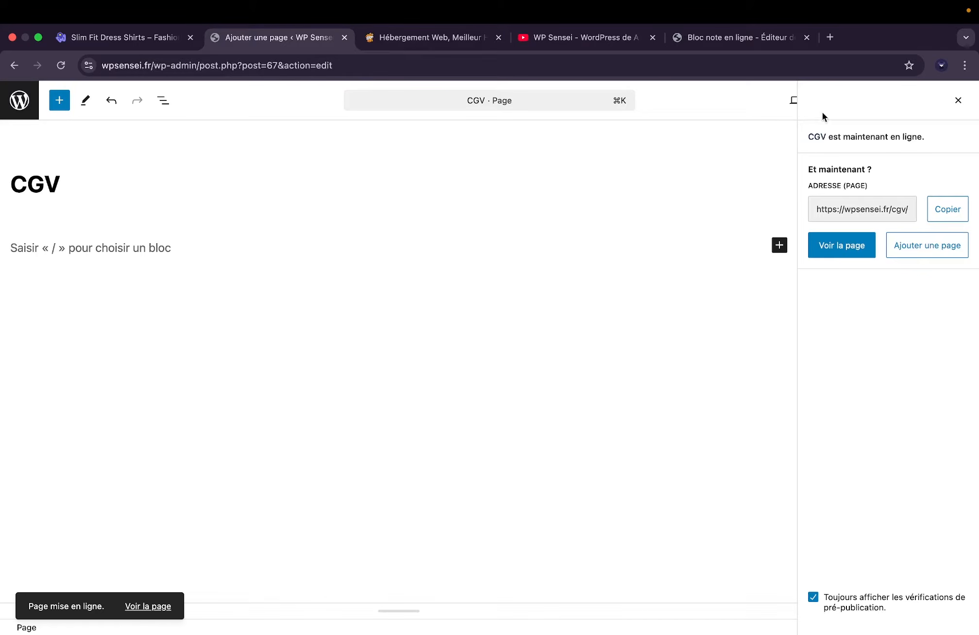
{"action": "left_click", "coordinate": [958, 100]}
{"action": "left_click", "coordinate": [22, 101]}
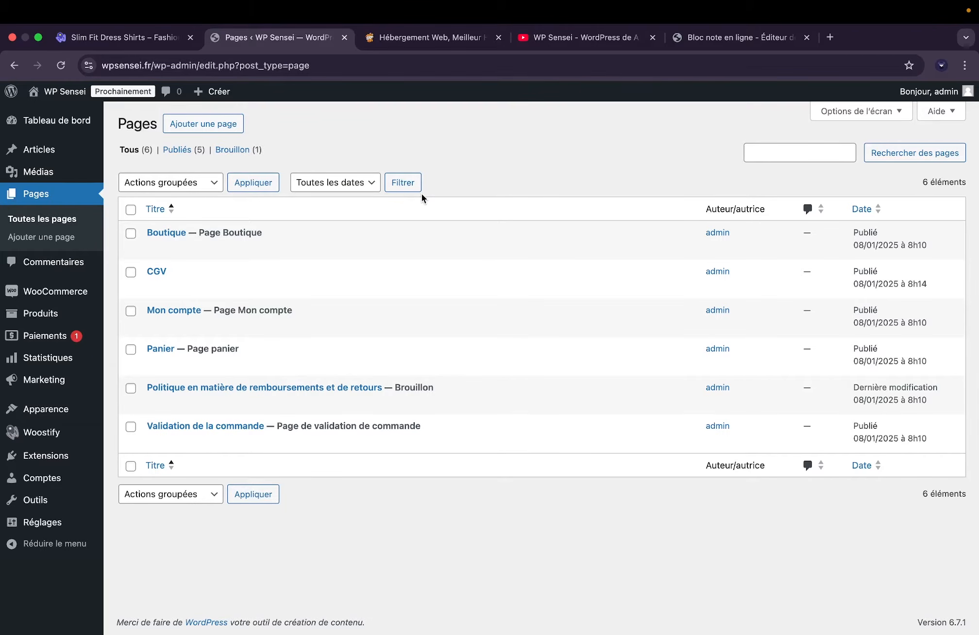
Create and publish an empty page titled "Accueil", and return to the list of pages.
{"action": "mouse_move", "coordinate": [292, 290]}
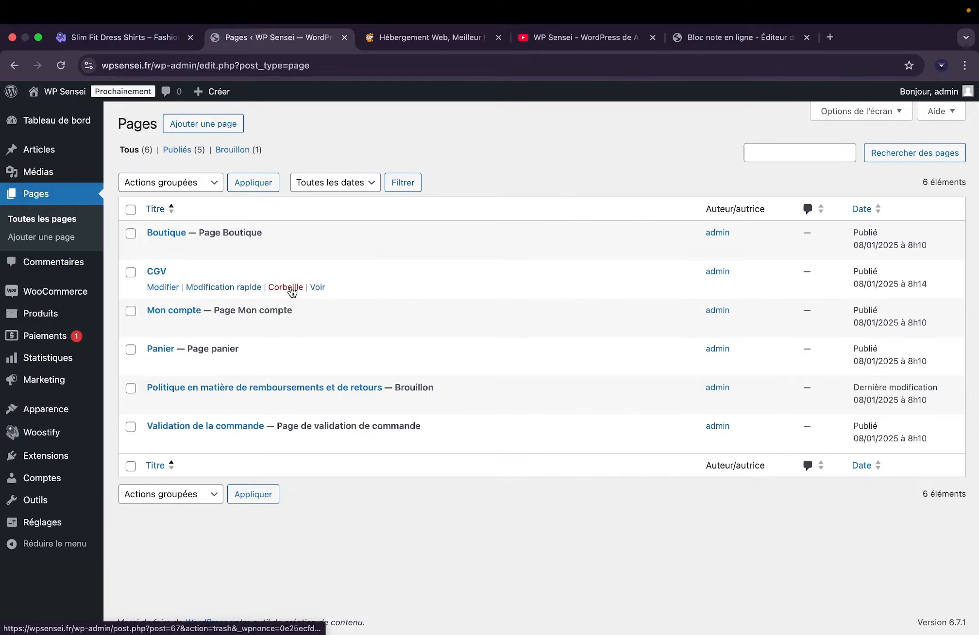
{"action": "mouse_move", "coordinate": [274, 256]}
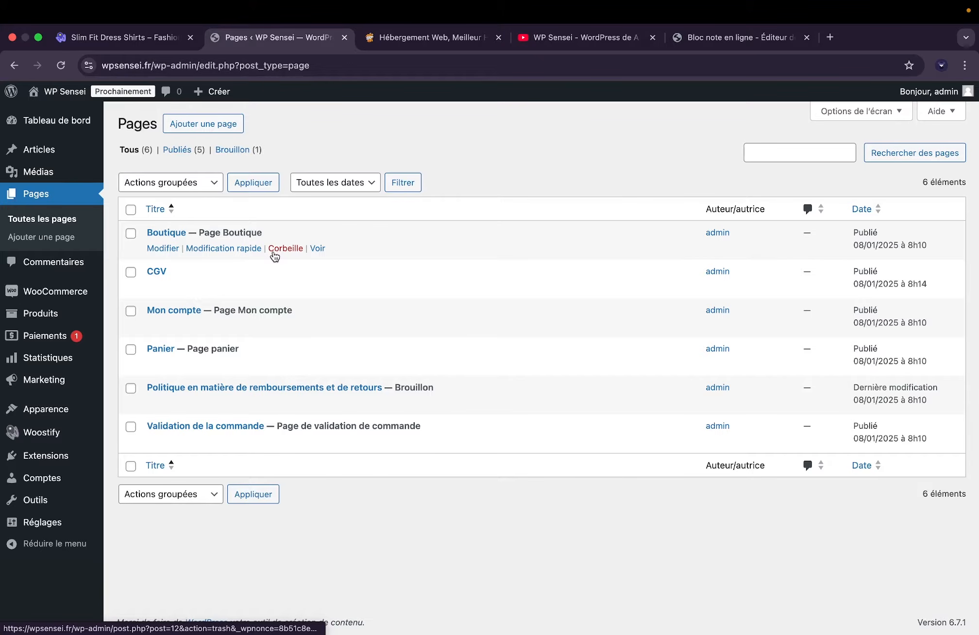
{"action": "left_click", "coordinate": [218, 124]}
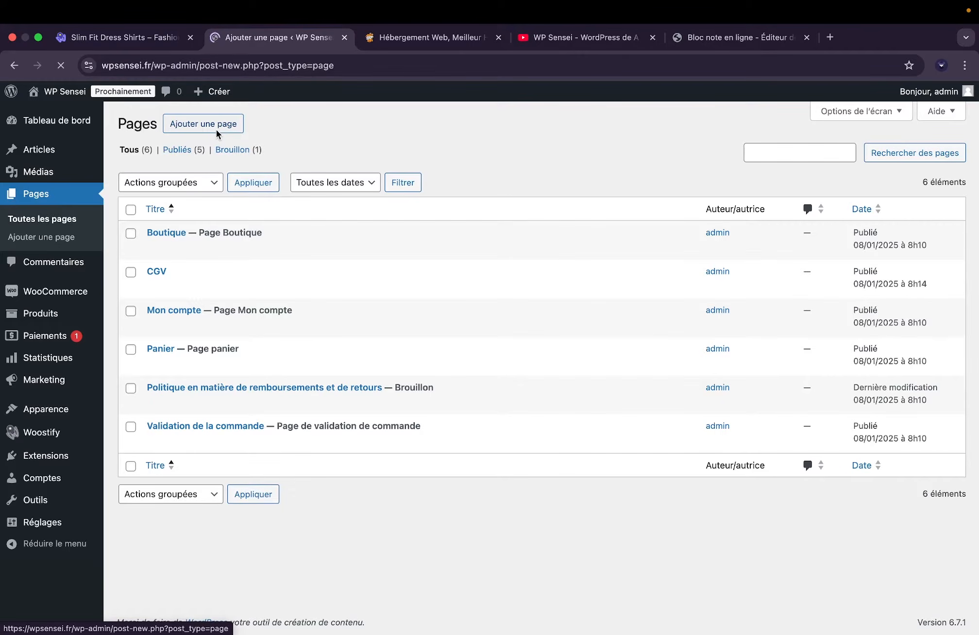
{"action": "type", "text": "Accueil"}
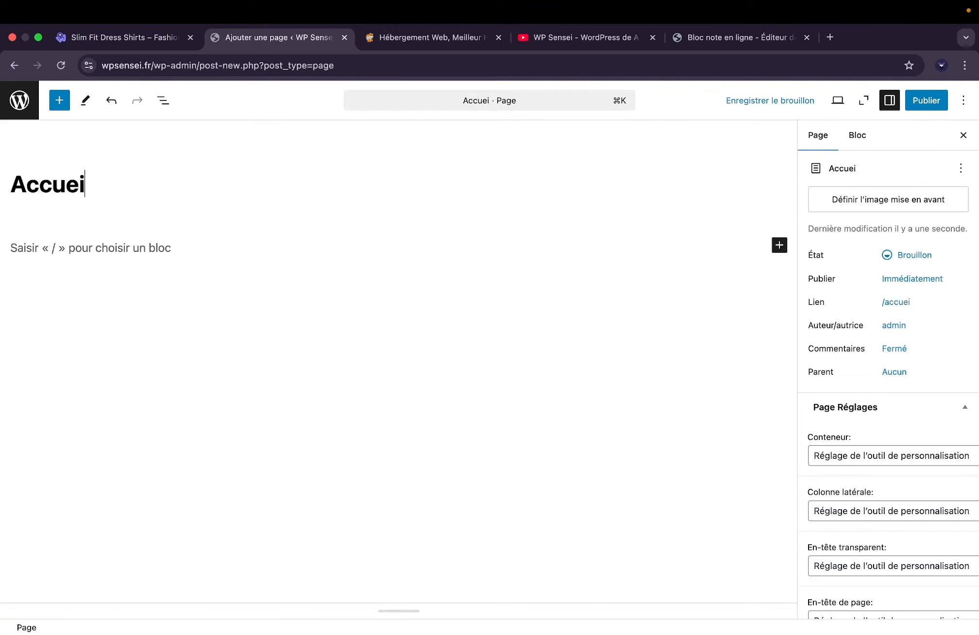
{"action": "left_click", "coordinate": [913, 101]}
{"action": "left_click", "coordinate": [912, 101]}
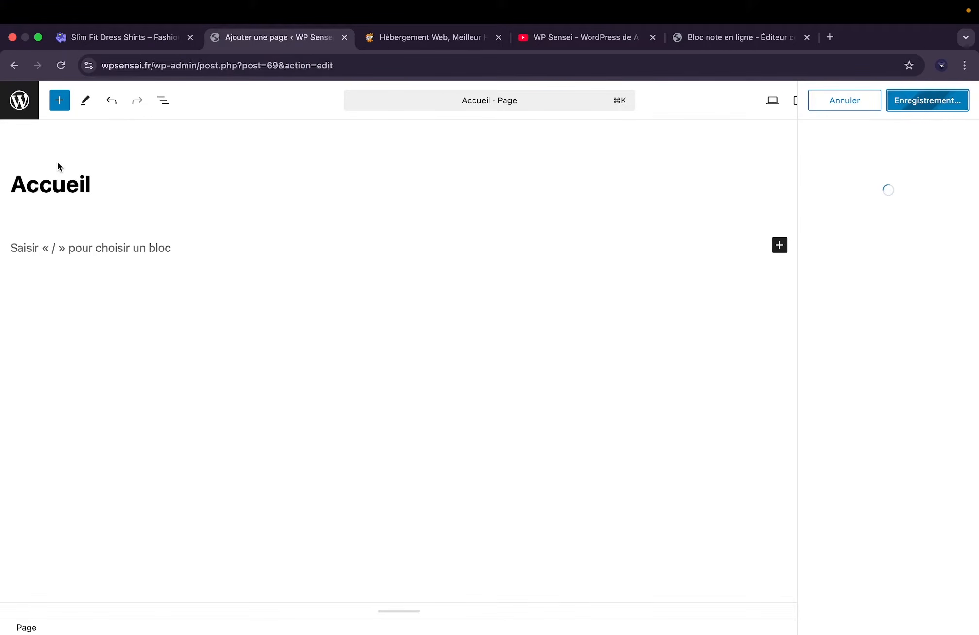
{"action": "left_click", "coordinate": [20, 104]}
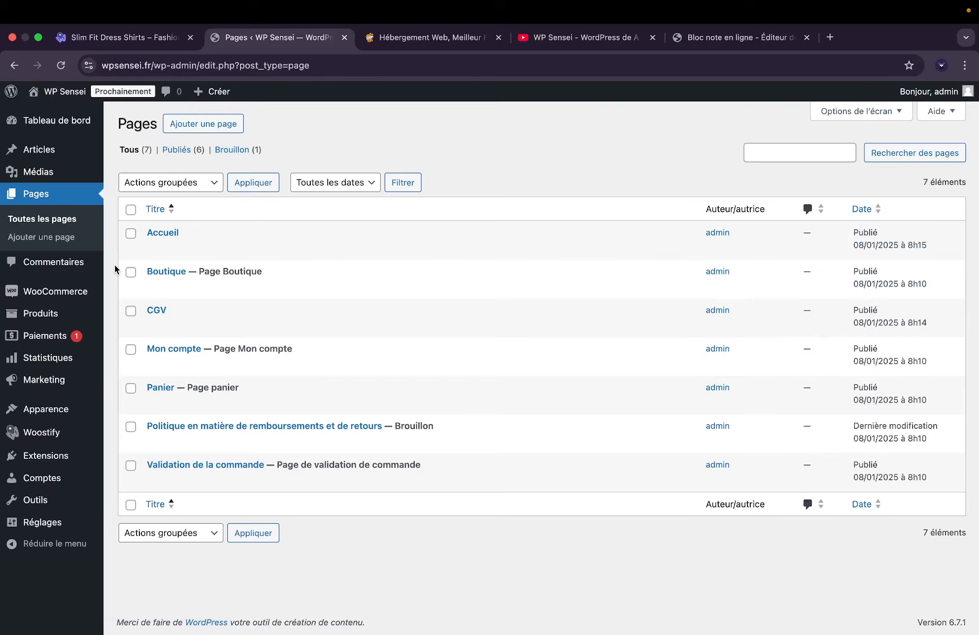
Create and publish an empty page titled "Présentation", and return to the list of pages.
{"action": "left_click", "coordinate": [212, 128]}
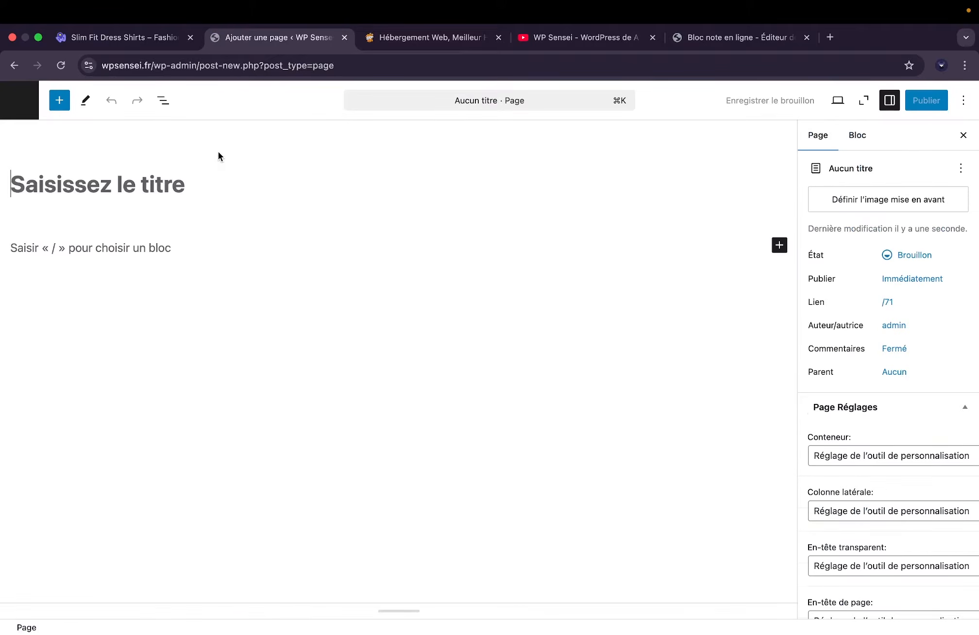
{"action": "type", "text": "Pré"}
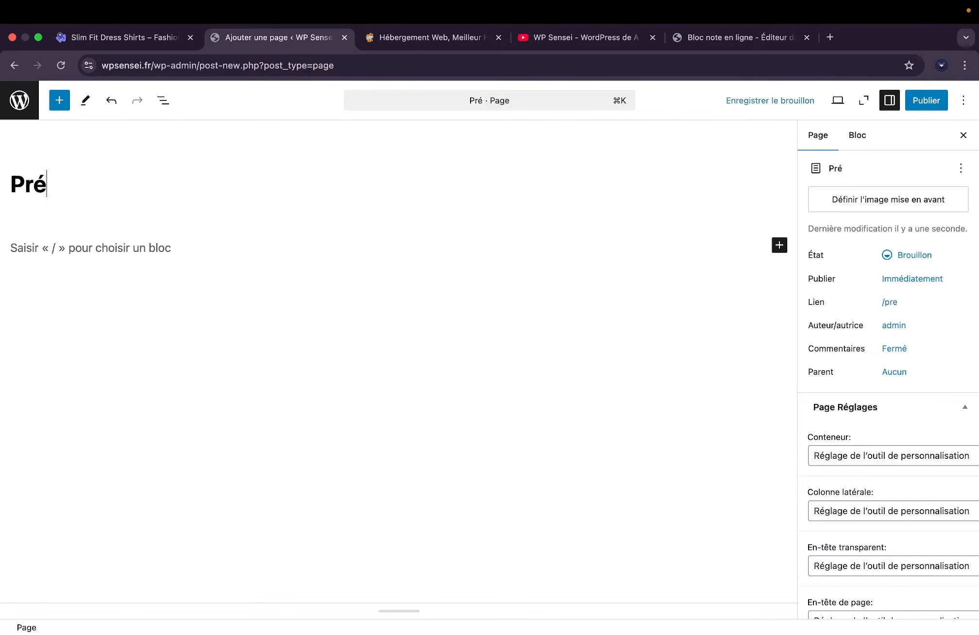
{"action": "type", "text": "sentation"}
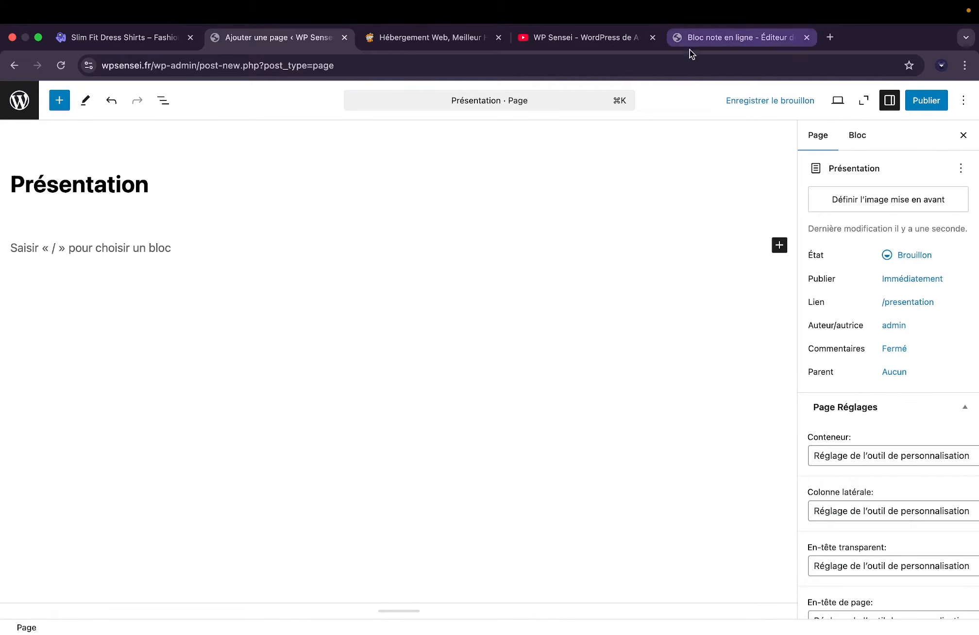
{"action": "left_click", "coordinate": [915, 104]}
{"action": "left_click", "coordinate": [910, 103]}
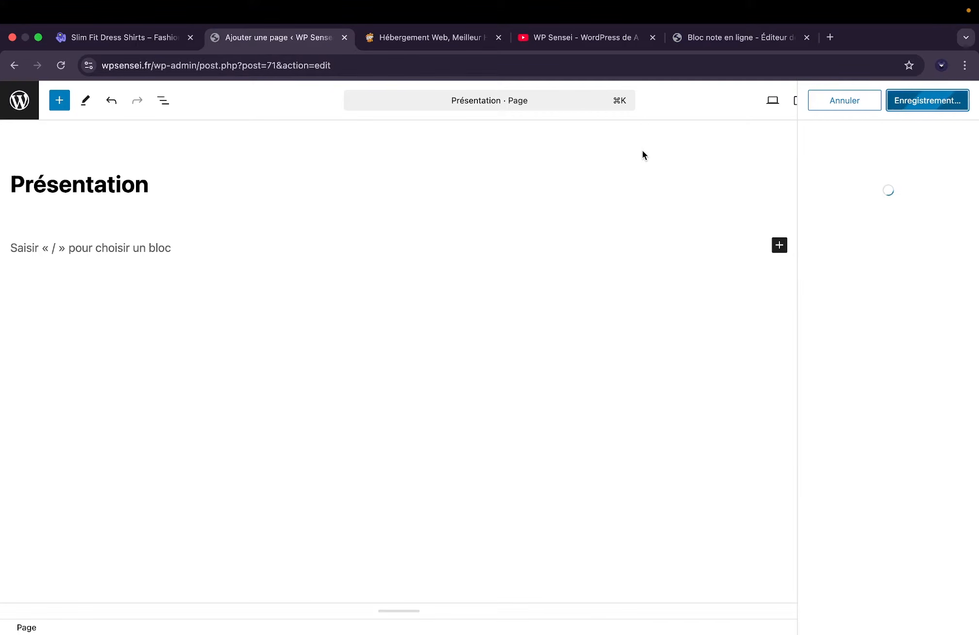
{"action": "left_click", "coordinate": [19, 100]}
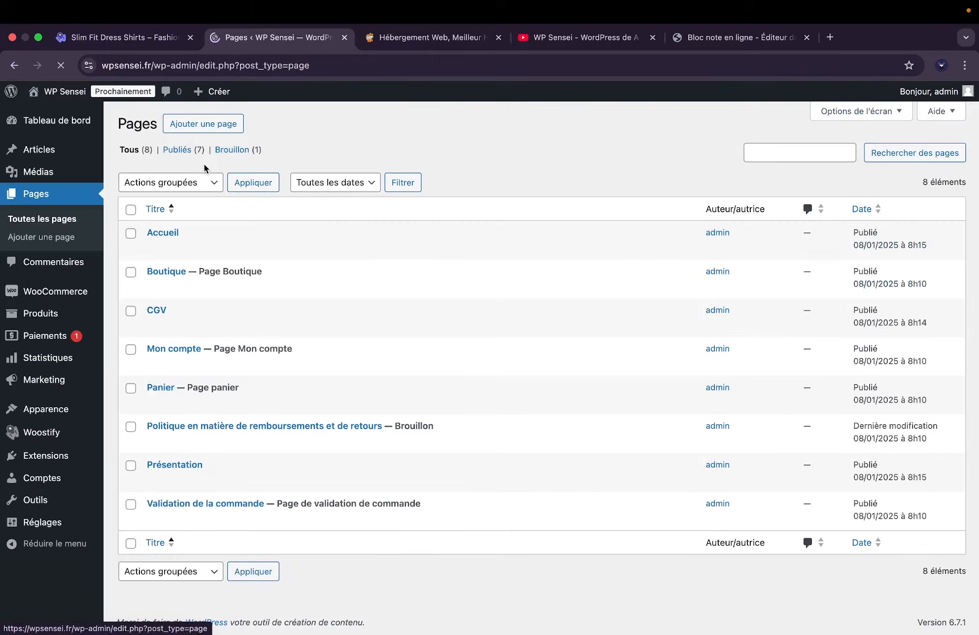
Create and publish an empty page titled "Contact", and return to the list of pages.
{"action": "left_click", "coordinate": [220, 124]}
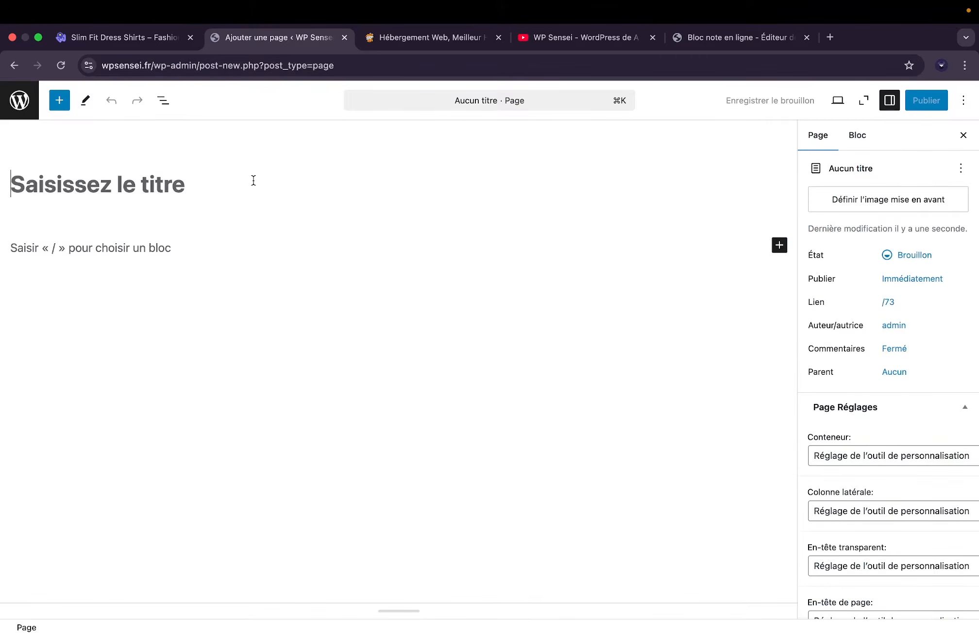
{"action": "type", "text": "Contact"}
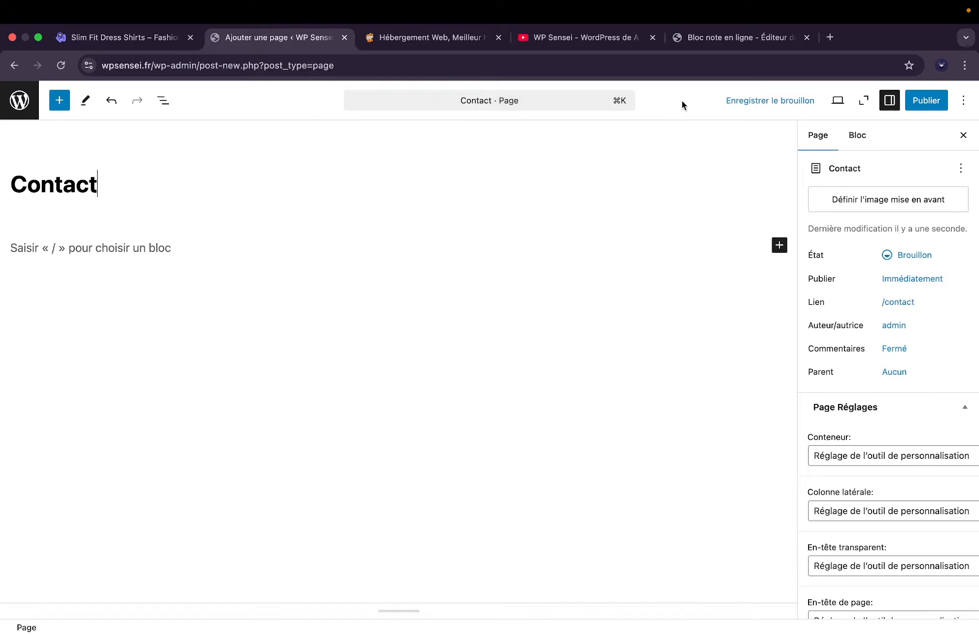
{"action": "left_click", "coordinate": [913, 102]}
{"action": "left_click", "coordinate": [916, 102]}
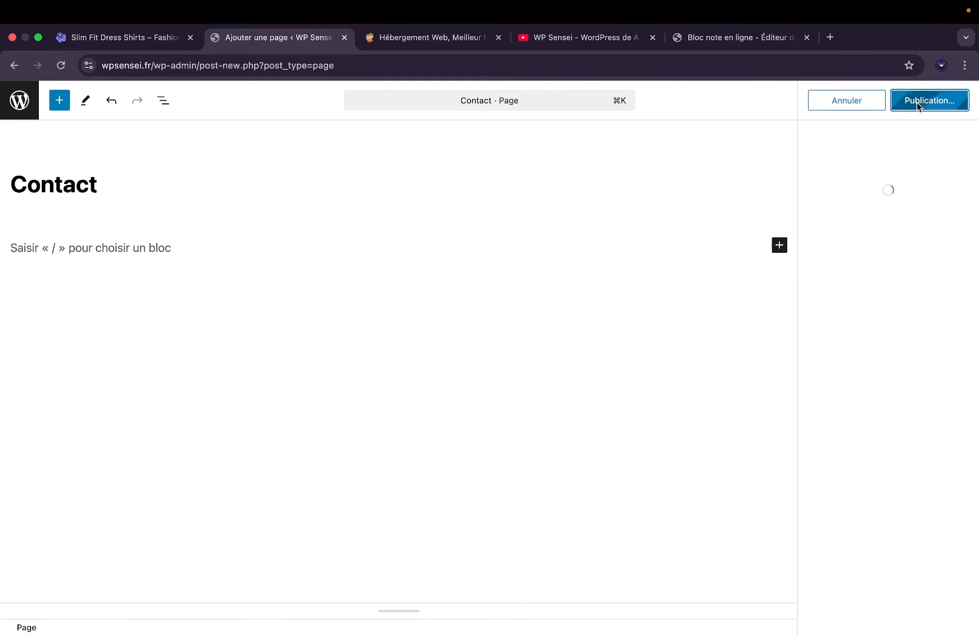
{"action": "left_click", "coordinate": [26, 112]}
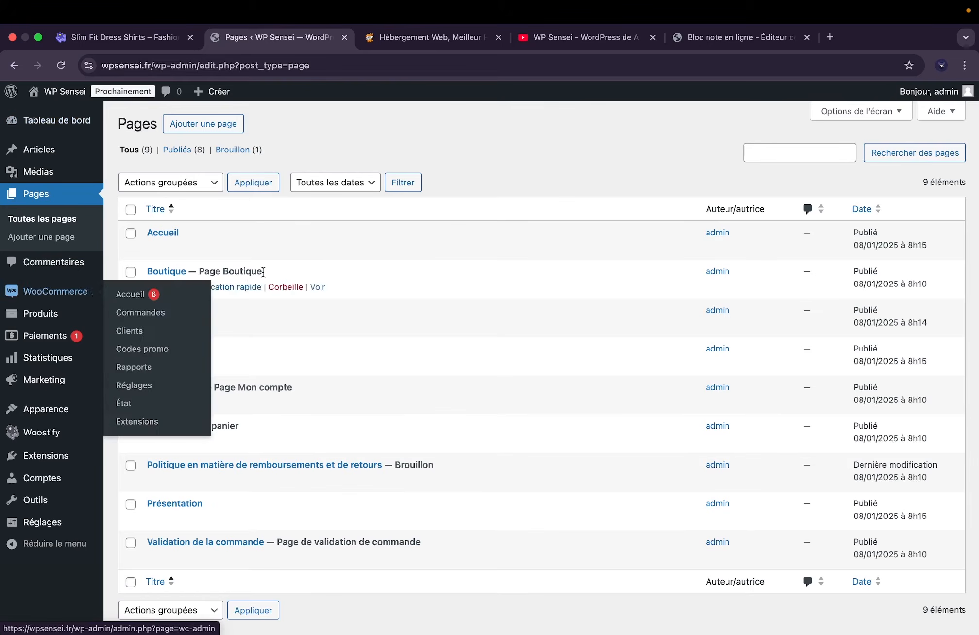
Publish the draft page "Politique en matière de remboursements et de retours" and return to the list of pages.
{"action": "left_click", "coordinate": [244, 467]}
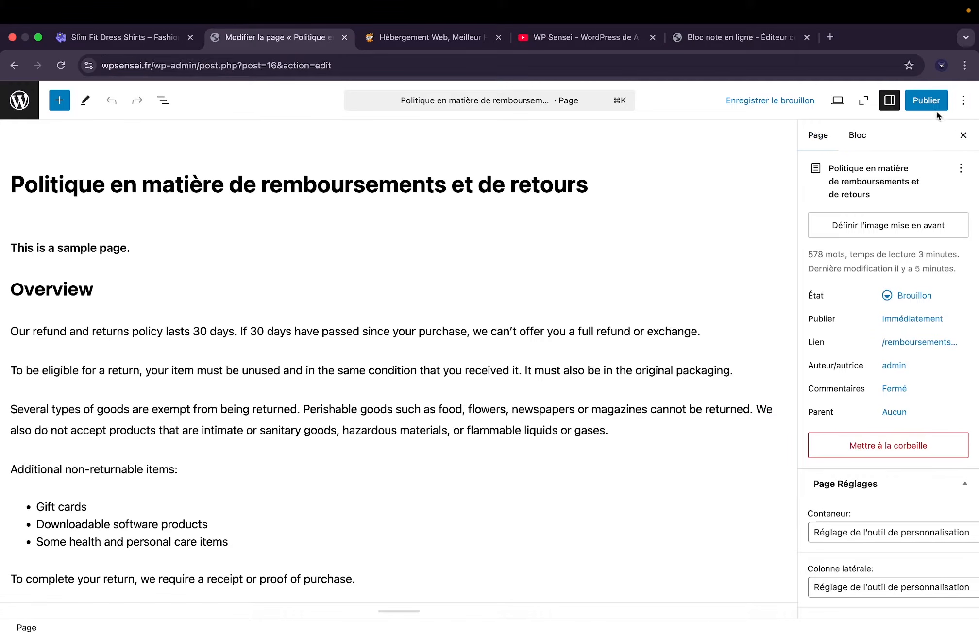
{"action": "left_click", "coordinate": [932, 104]}
{"action": "left_click", "coordinate": [909, 101]}
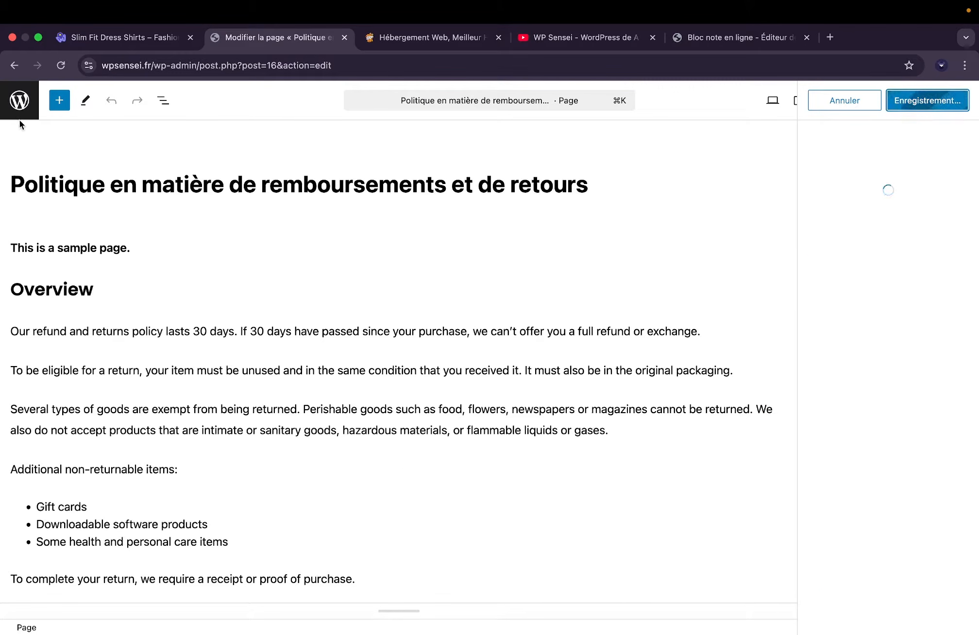
{"action": "left_click", "coordinate": [19, 106]}
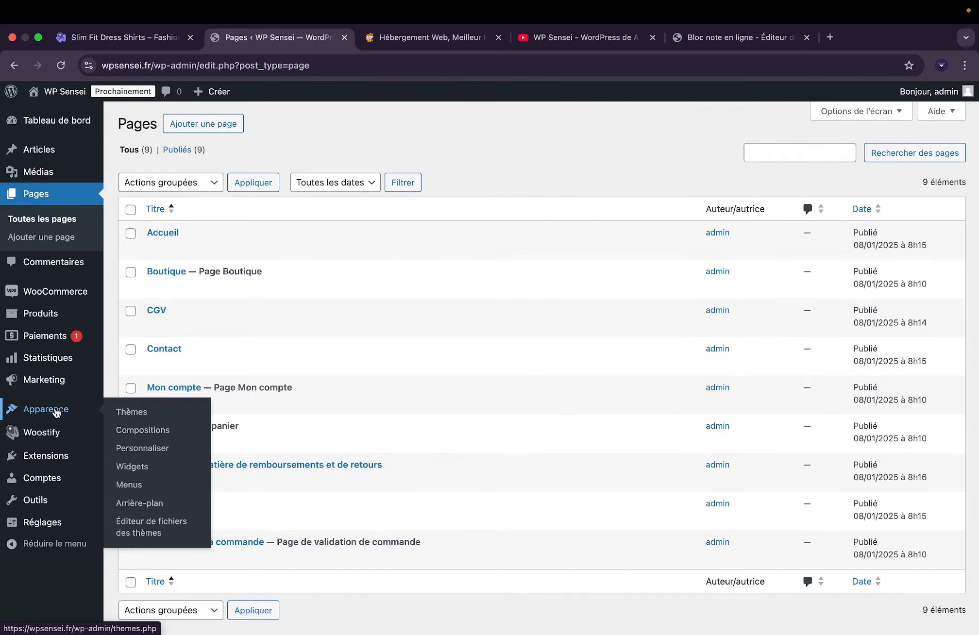
Create a new navigation menu for the site named "Menu principal".
{"action": "left_click", "coordinate": [129, 485]}
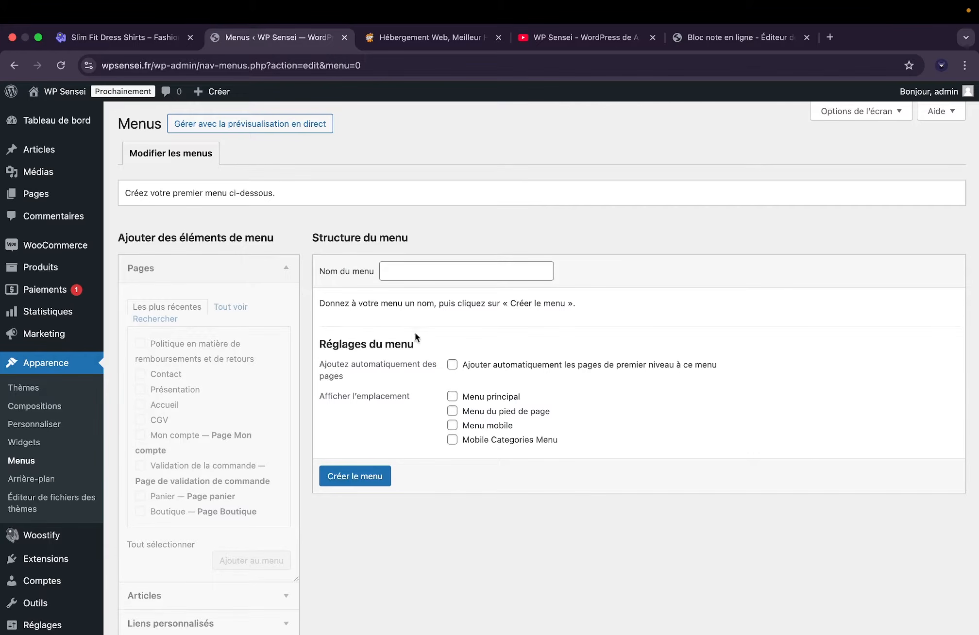
{"action": "left_click", "coordinate": [416, 261]}
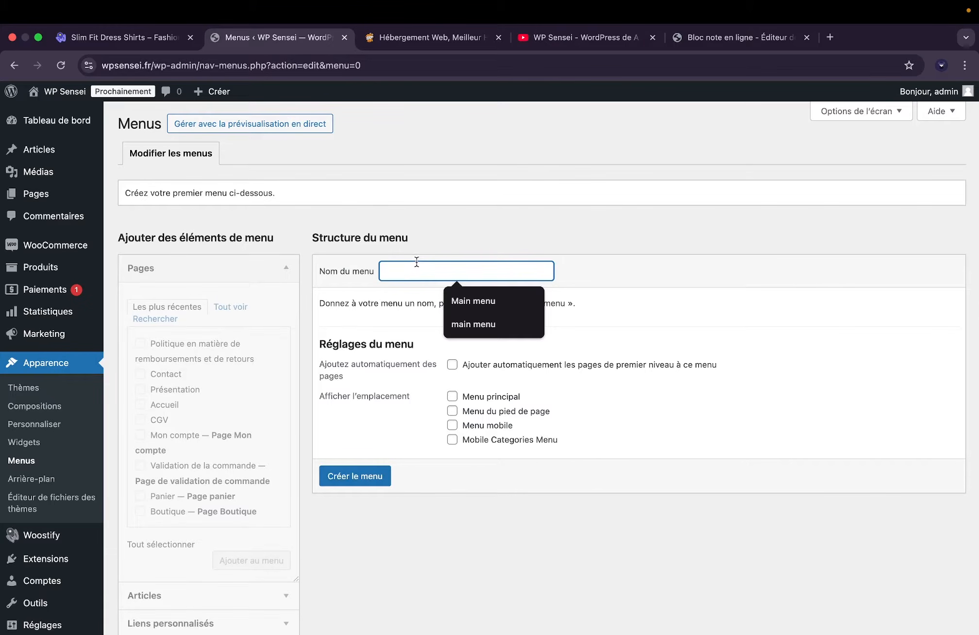
{"action": "type", "text": "m"}
{"action": "key", "text": "BackSpace"}
{"action": "type", "text": "Menu p"}
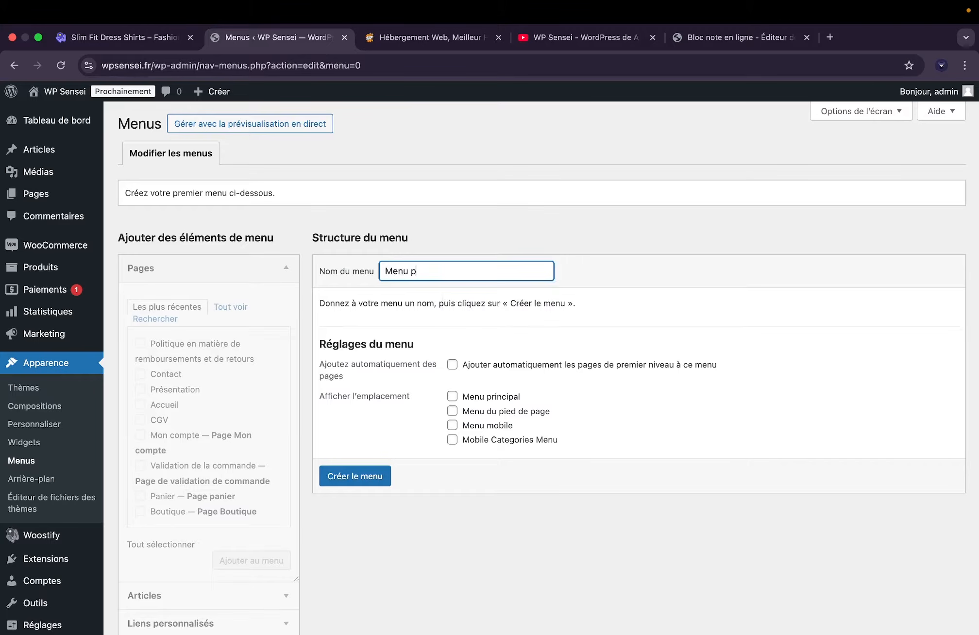
{"action": "type", "text": "rincipal"}
{"action": "left_click", "coordinate": [380, 475]}
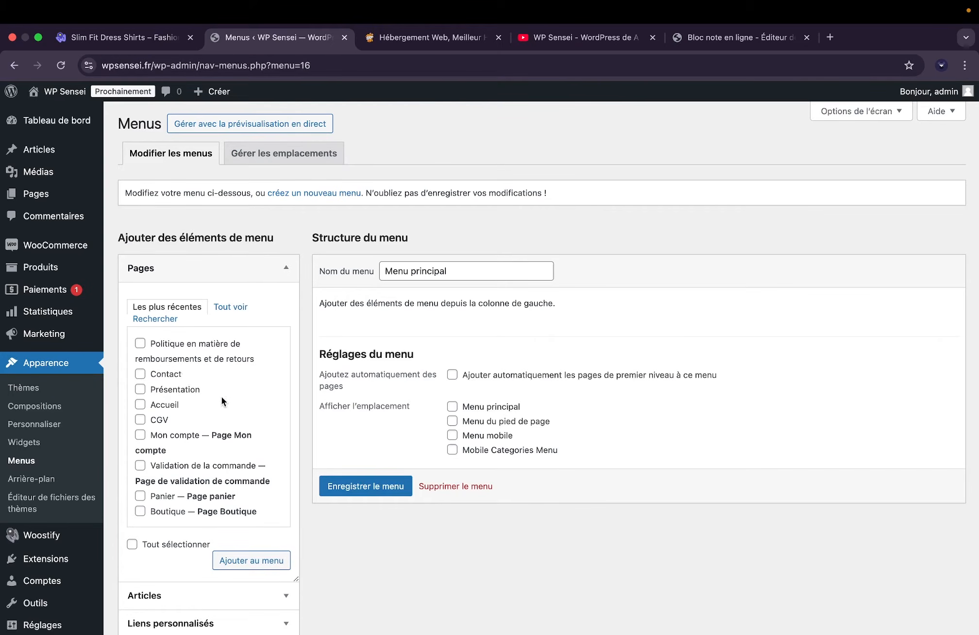
Add the pages Contact, Présentation, Accueil and Boutique to the "Menu principal" navigation menu.
{"action": "scroll", "coordinate": [222, 397], "scroll_direction": "down", "scroll_amount": 1}
{"action": "left_click", "coordinate": [164, 363]}
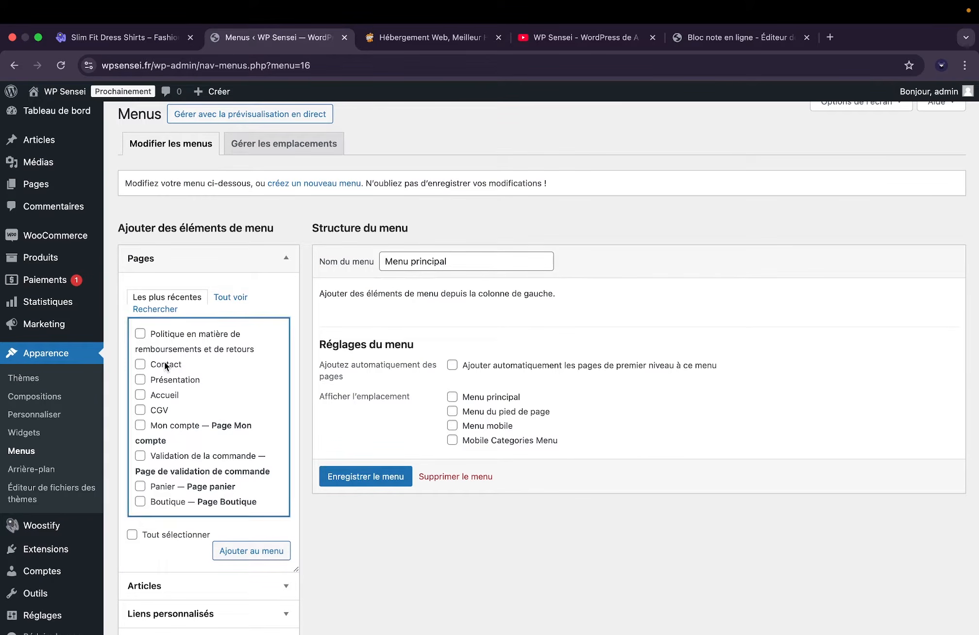
{"action": "left_click", "coordinate": [161, 378]}
{"action": "left_click", "coordinate": [162, 396]}
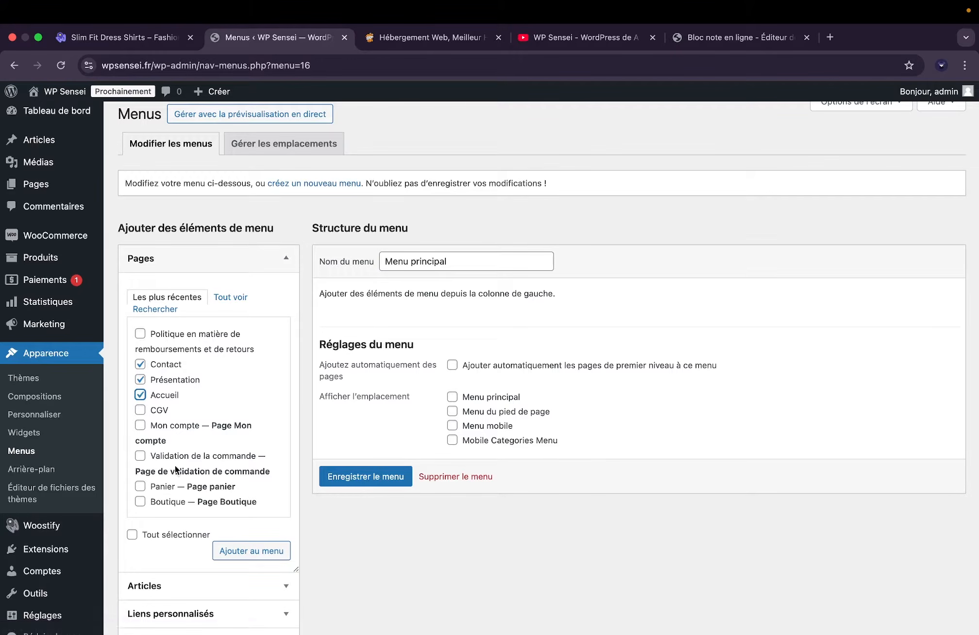
{"action": "left_click", "coordinate": [163, 503]}
{"action": "left_click", "coordinate": [236, 554]}
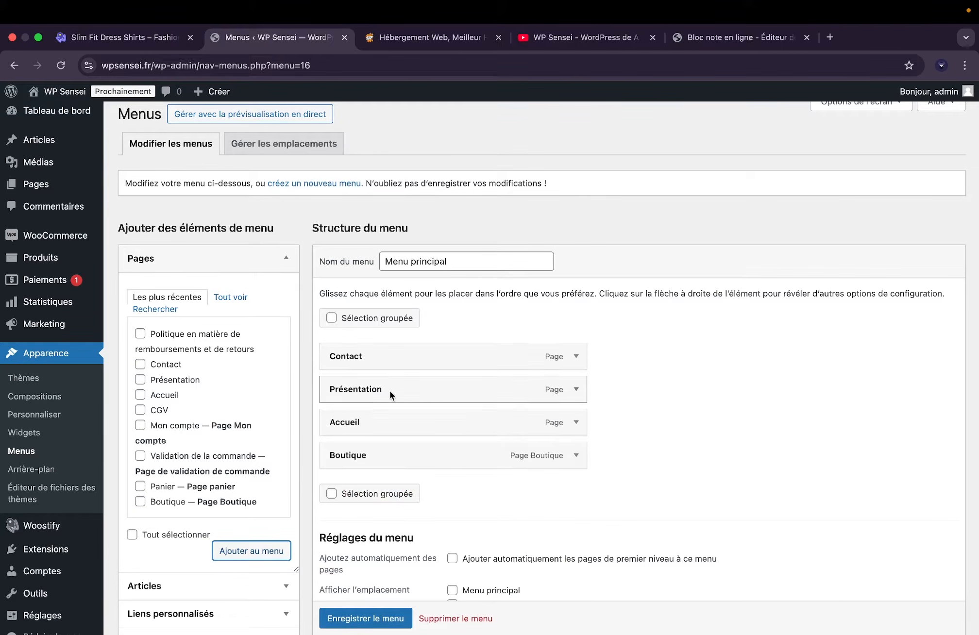
Reorder the menu items as Accueil, Boutique, Présentation, Contact.
{"action": "scroll", "coordinate": [468, 371], "scroll_direction": "down", "scroll_amount": 2}
{"action": "left_click_drag", "start_coordinate": [453, 400], "coordinate": [427, 301]}
{"action": "left_click_drag", "start_coordinate": [415, 332], "coordinate": [401, 409]}
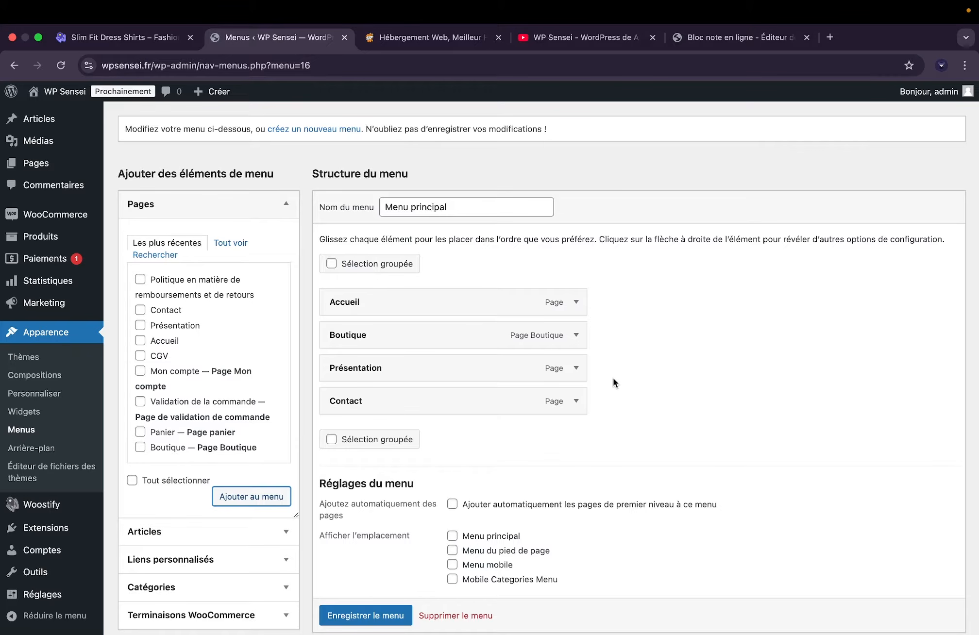
Assign the menu to the "Menu principal" display location and save it.
{"action": "scroll", "coordinate": [613, 383], "scroll_direction": "down", "scroll_amount": 1}
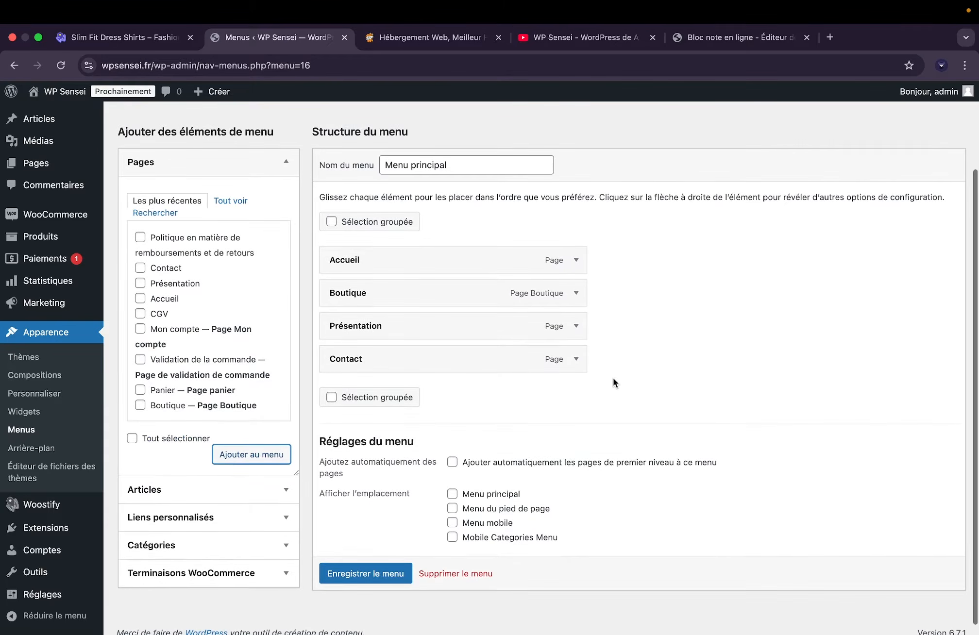
{"action": "left_click", "coordinate": [505, 495]}
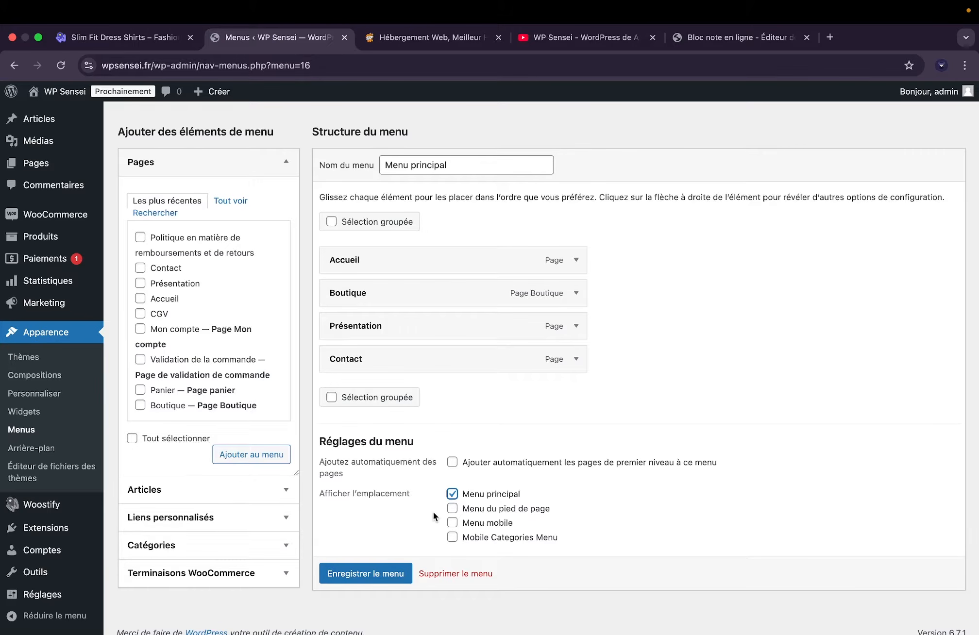
{"action": "left_click", "coordinate": [374, 574]}
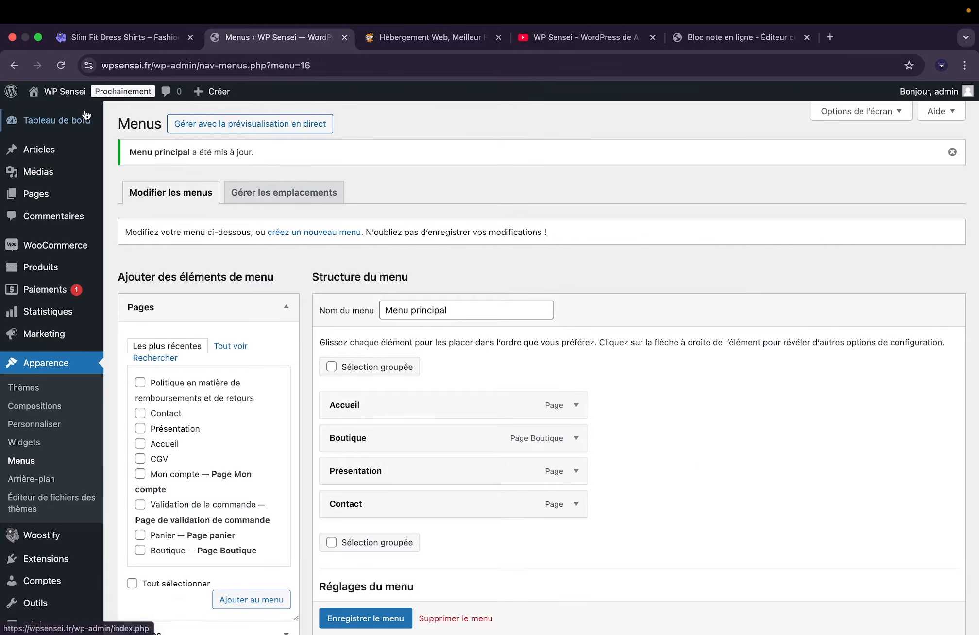
Check the header menu on the public site, view its Accueil page and return to the dashboard.
{"action": "left_click", "coordinate": [65, 95]}
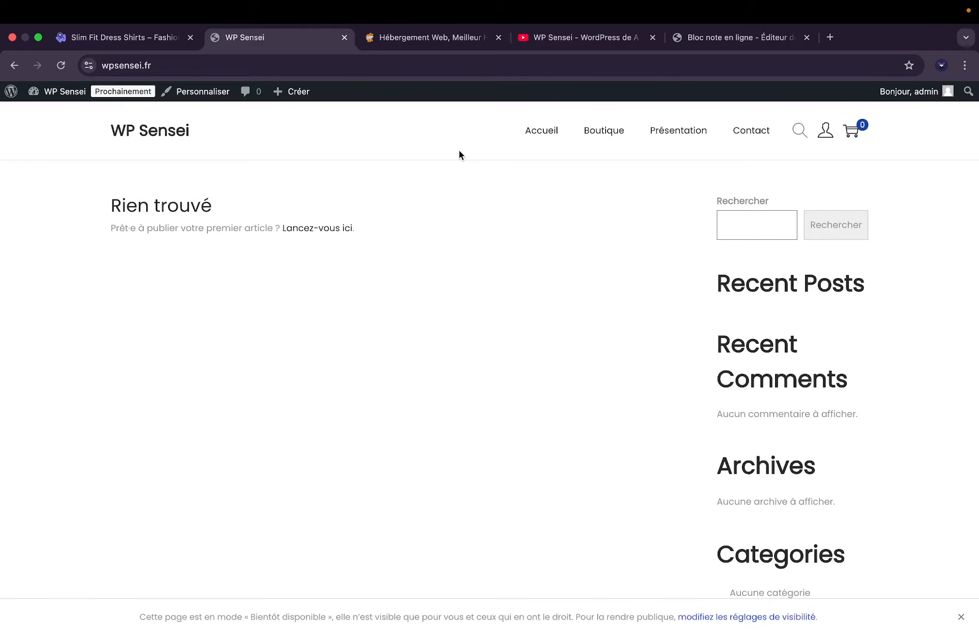
{"action": "left_click", "coordinate": [545, 133]}
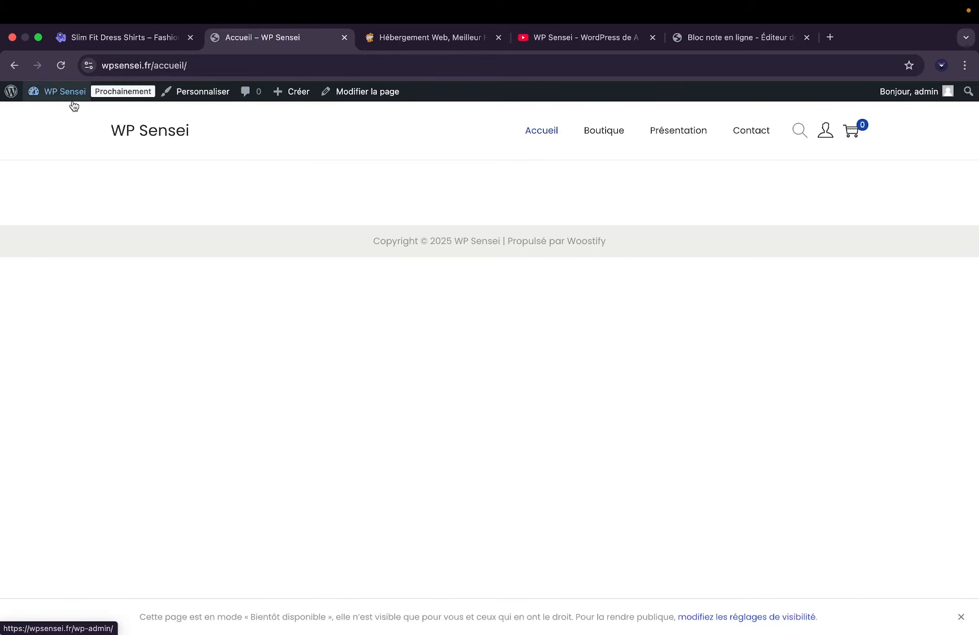
{"action": "mouse_move", "coordinate": [73, 97]}
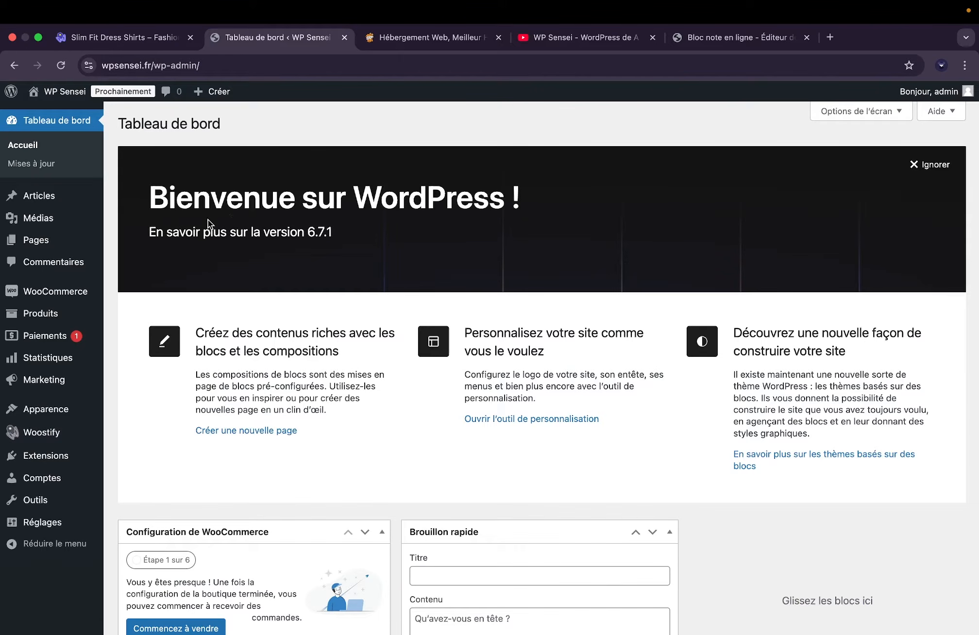
In the reading settings, make the static page "Accueil" the site's homepage, leave the posts page unassigned and save.
{"action": "mouse_move", "coordinate": [44, 529]}
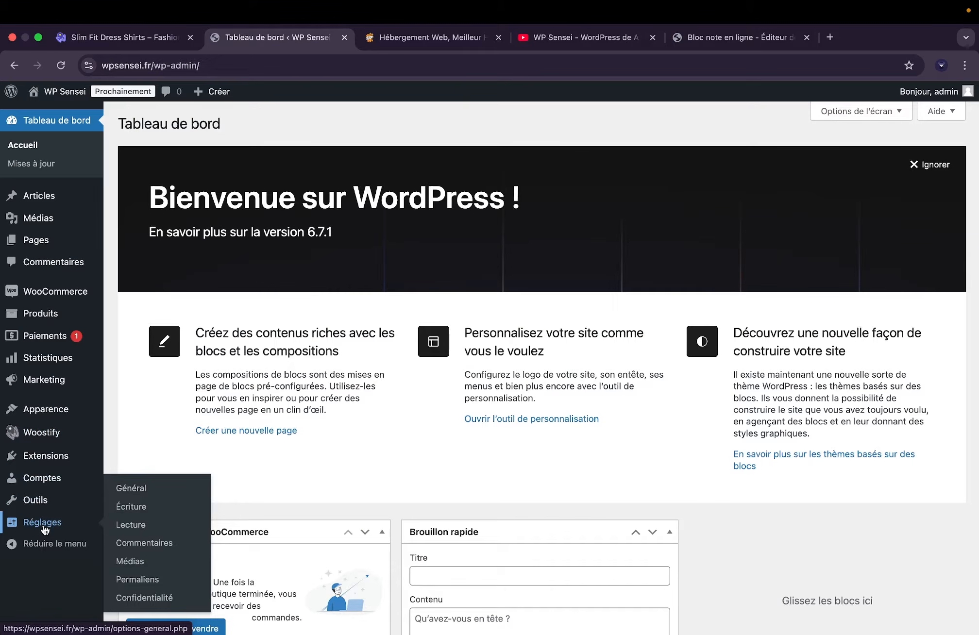
{"action": "left_click", "coordinate": [122, 524]}
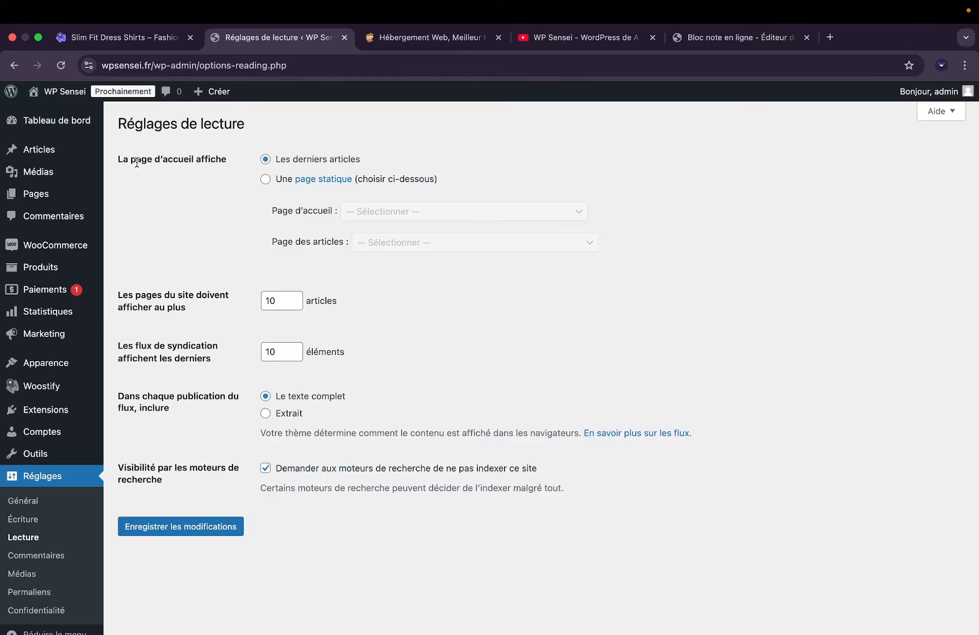
{"action": "left_click", "coordinate": [265, 180]}
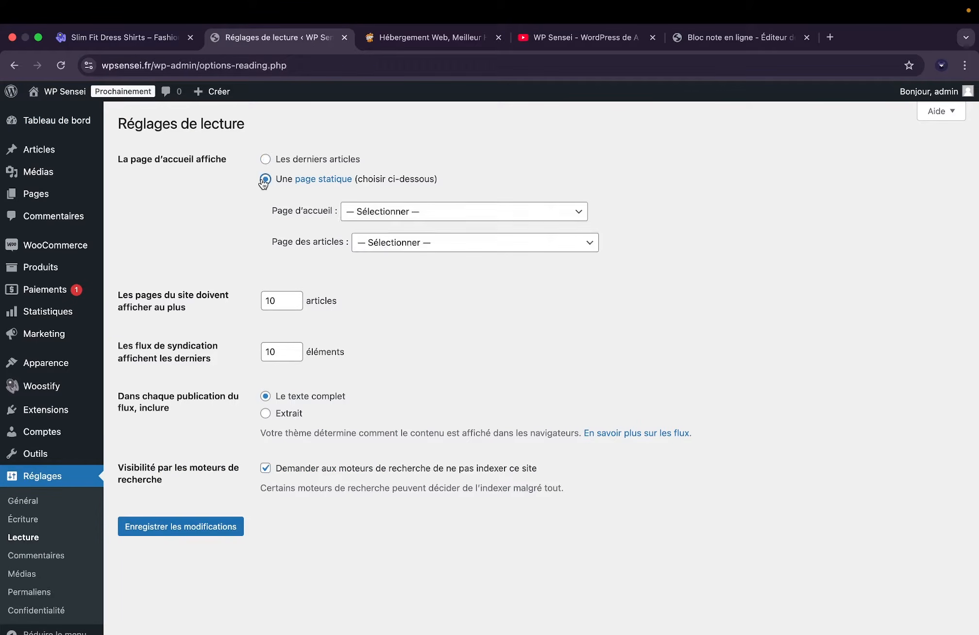
{"action": "left_click", "coordinate": [363, 213]}
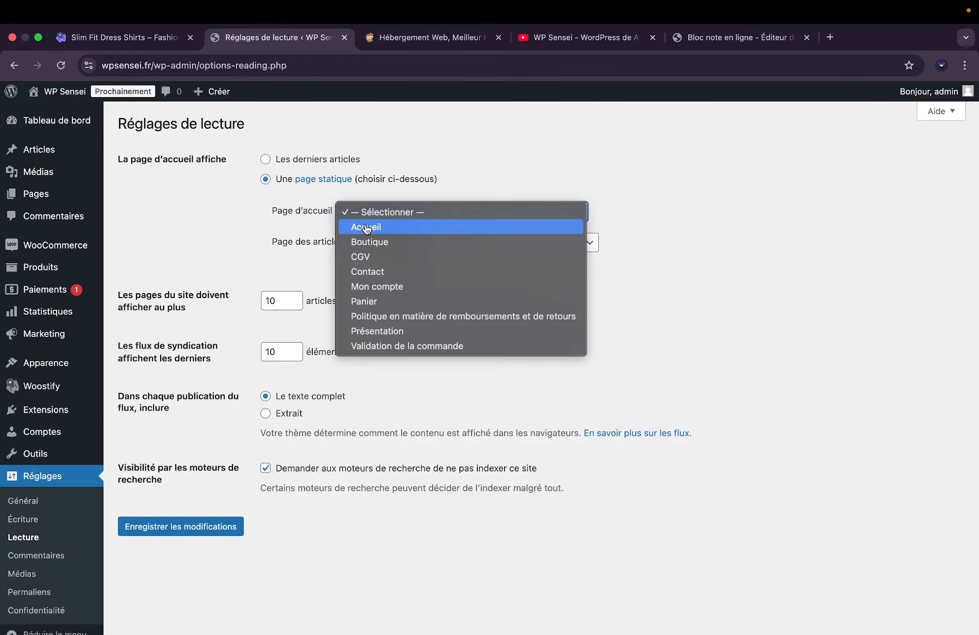
{"action": "left_click", "coordinate": [366, 228]}
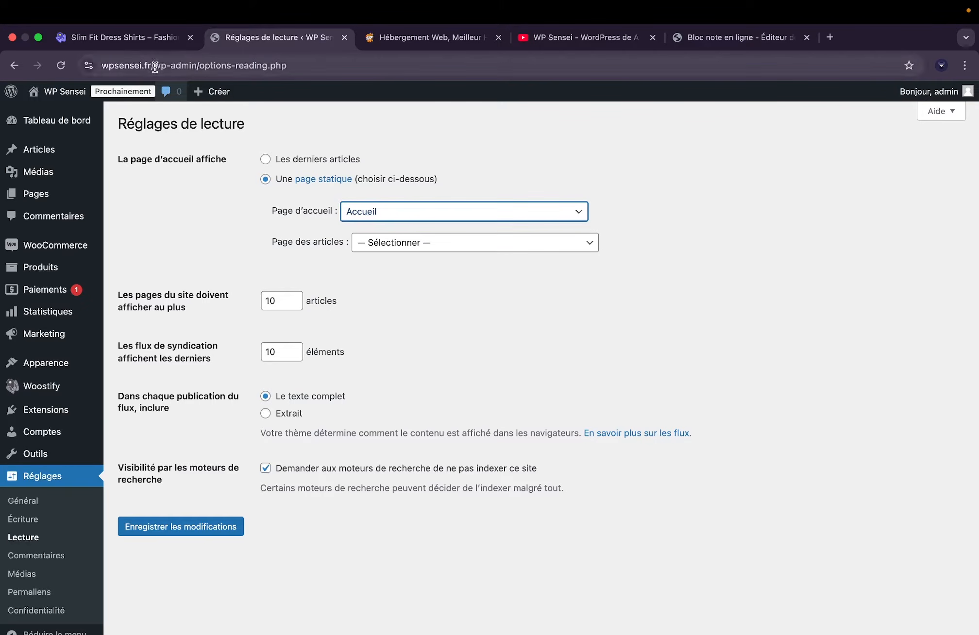
{"action": "left_click_drag", "start_coordinate": [154, 67], "coordinate": [89, 67]}
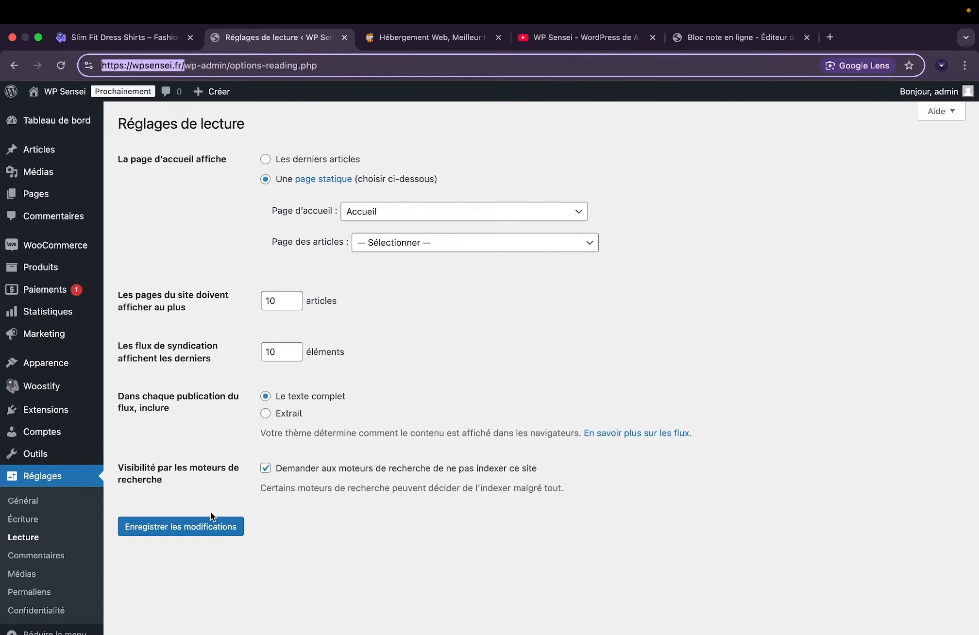
{"action": "left_click", "coordinate": [362, 243]}
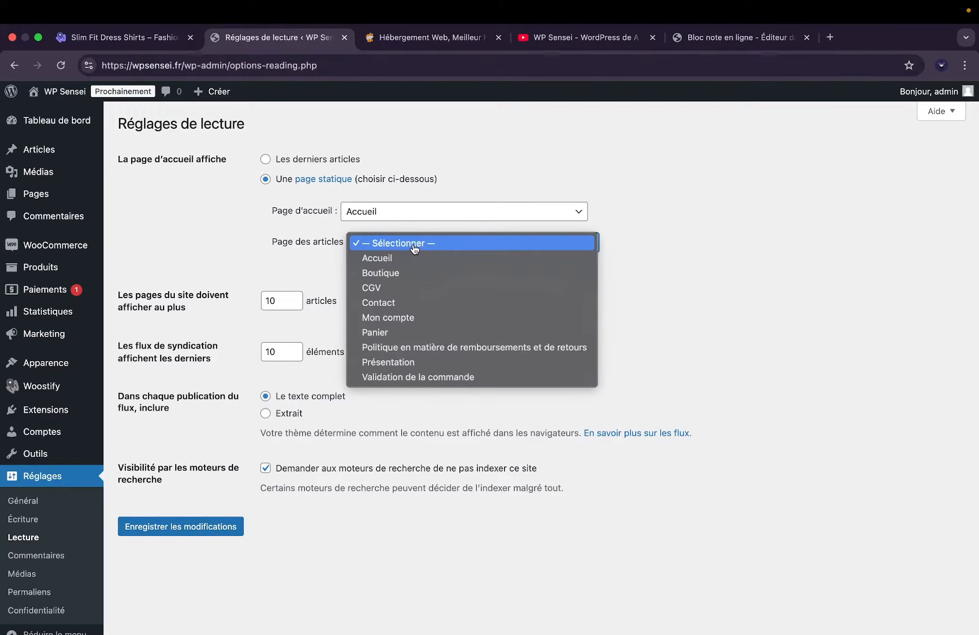
{"action": "left_click", "coordinate": [321, 260]}
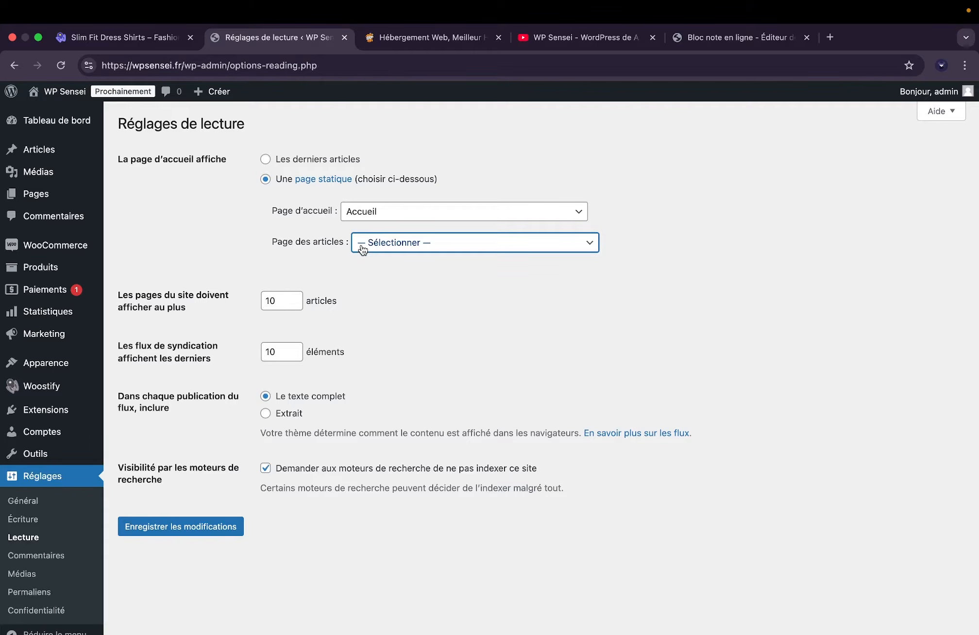
{"action": "left_click", "coordinate": [362, 247]}
{"action": "left_click", "coordinate": [319, 247]}
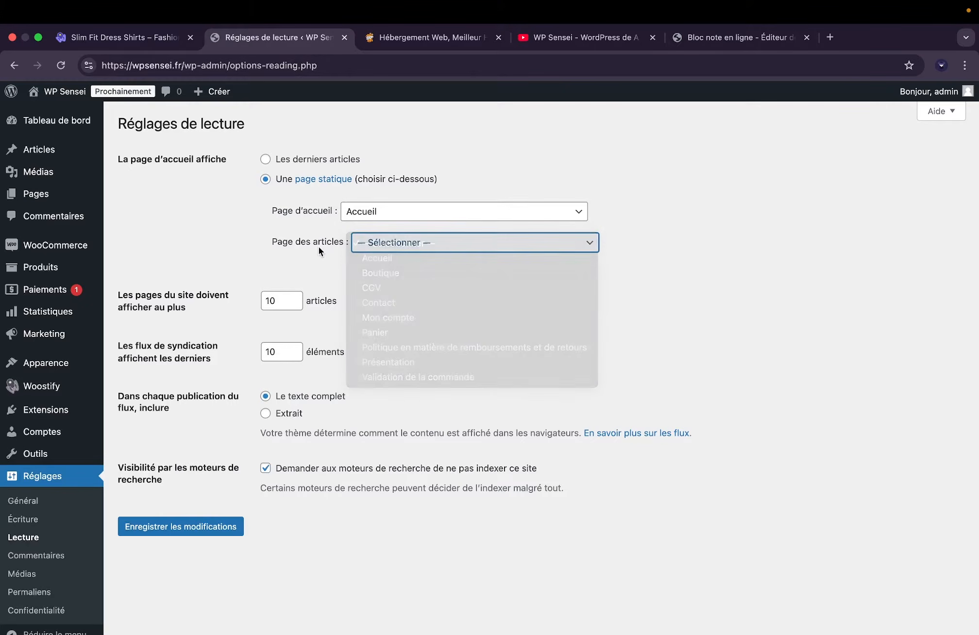
{"action": "left_click", "coordinate": [192, 534]}
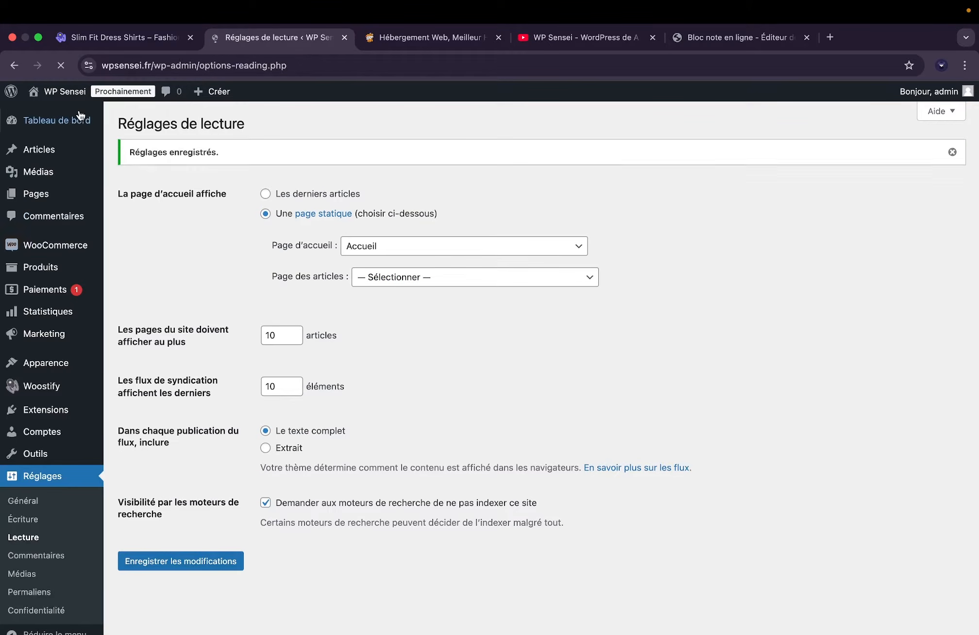
View the public site's homepage and its address to check the new homepage setting.
{"action": "left_click", "coordinate": [78, 103]}
{"action": "left_click", "coordinate": [182, 65]}
{"action": "left_click_drag", "start_coordinate": [182, 65], "coordinate": [132, 162]}
{"action": "left_click", "coordinate": [328, 188]}
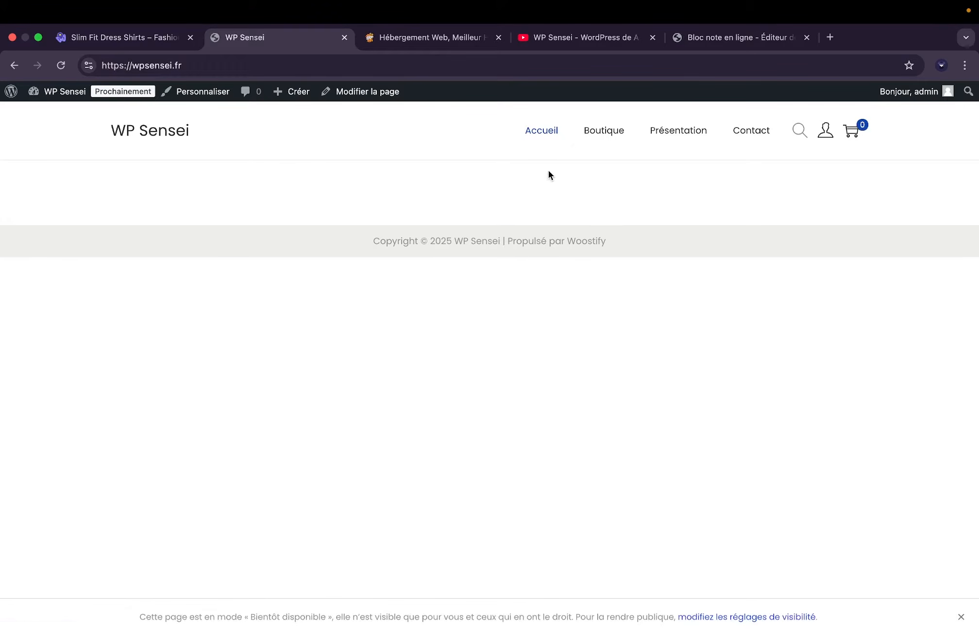
Return to the WordPress dashboard and dismiss its welcome panel.
{"action": "left_click", "coordinate": [64, 91]}
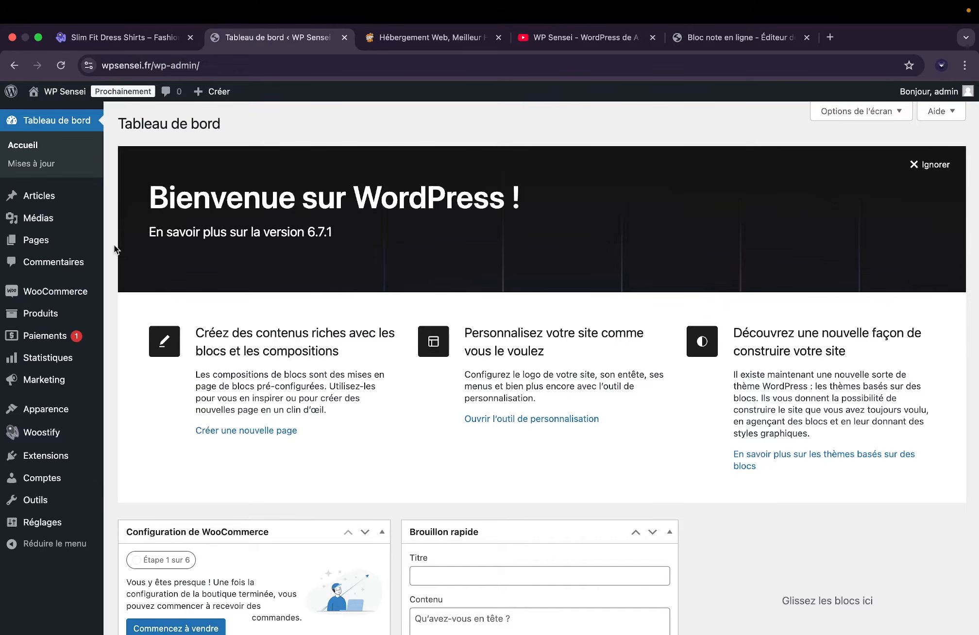
{"action": "mouse_move", "coordinate": [90, 398]}
{"action": "mouse_move", "coordinate": [61, 413]}
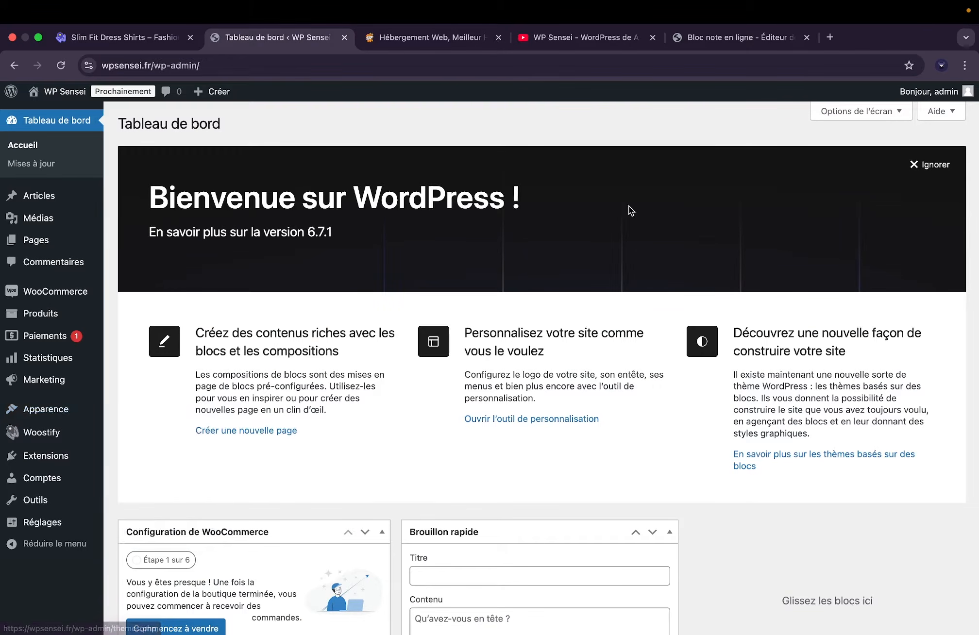
{"action": "left_click", "coordinate": [916, 165]}
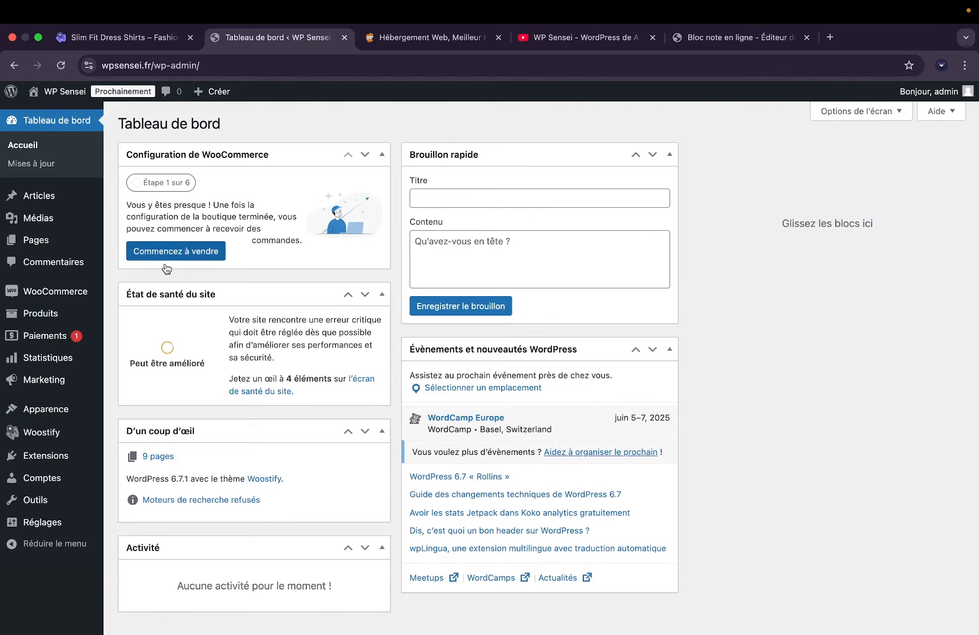
Open the WooCommerce home page and review its shop setup checklist and follow-up steps.
{"action": "mouse_move", "coordinate": [90, 293]}
{"action": "mouse_move", "coordinate": [67, 250]}
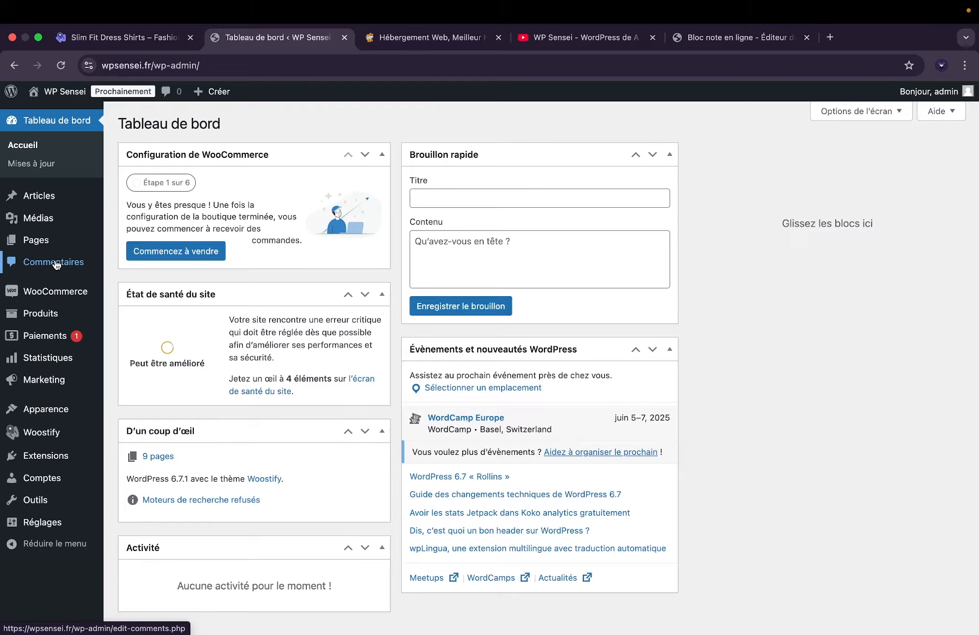
{"action": "left_click", "coordinate": [51, 299]}
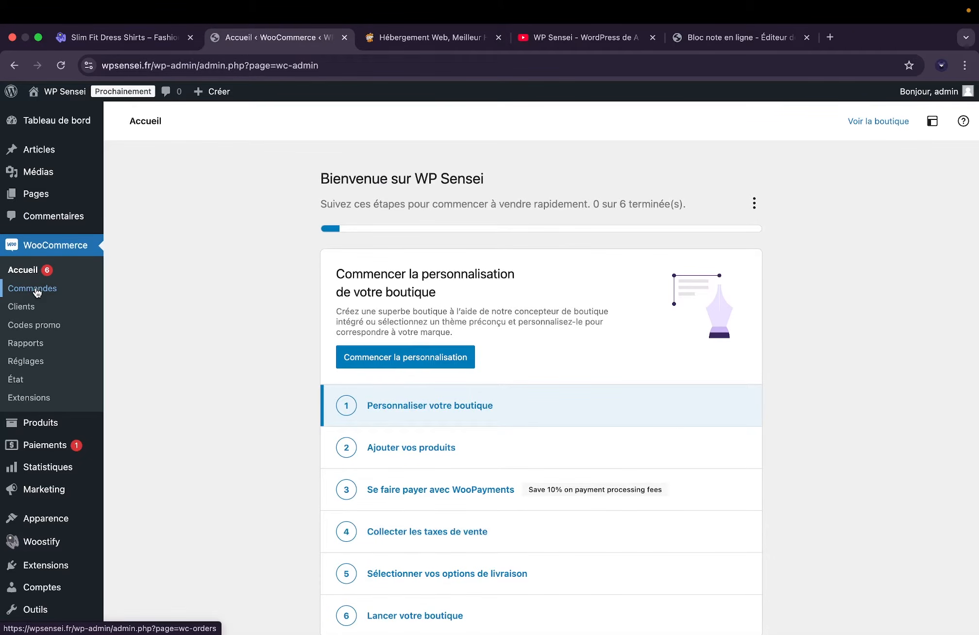
{"action": "scroll", "coordinate": [210, 364], "scroll_direction": "down", "scroll_amount": 6}
{"action": "scroll", "coordinate": [210, 364], "scroll_direction": "up", "scroll_amount": 4}
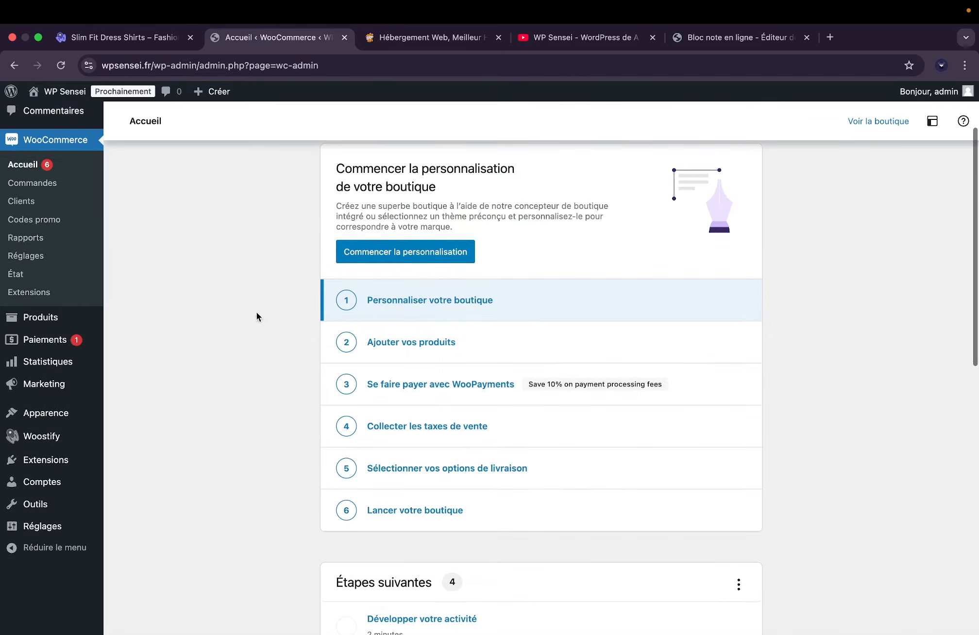
{"action": "scroll", "coordinate": [267, 347], "scroll_direction": "down", "scroll_amount": 5}
{"action": "scroll", "coordinate": [268, 348], "scroll_direction": "down", "scroll_amount": 5}
{"action": "scroll", "coordinate": [268, 347], "scroll_direction": "up", "scroll_amount": 7}
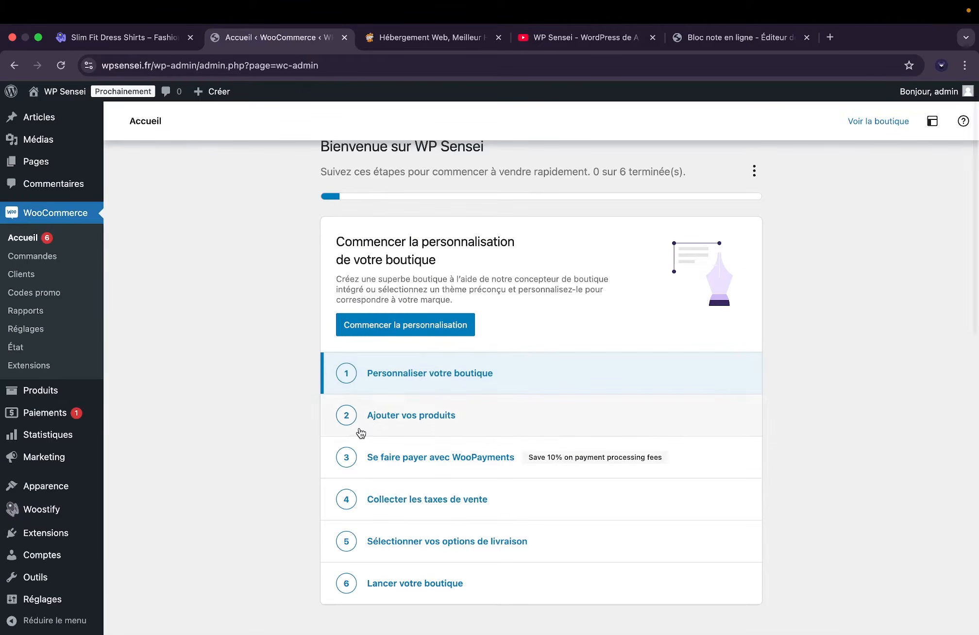
Look at the WooCommerce orders page and the customers list.
{"action": "left_click", "coordinate": [32, 256]}
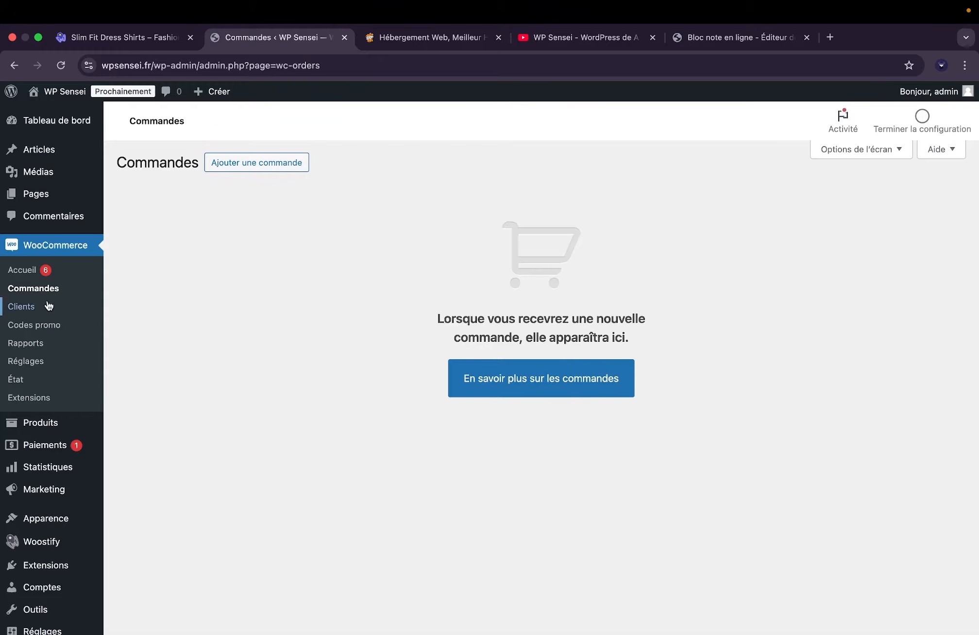
{"action": "left_click", "coordinate": [33, 310]}
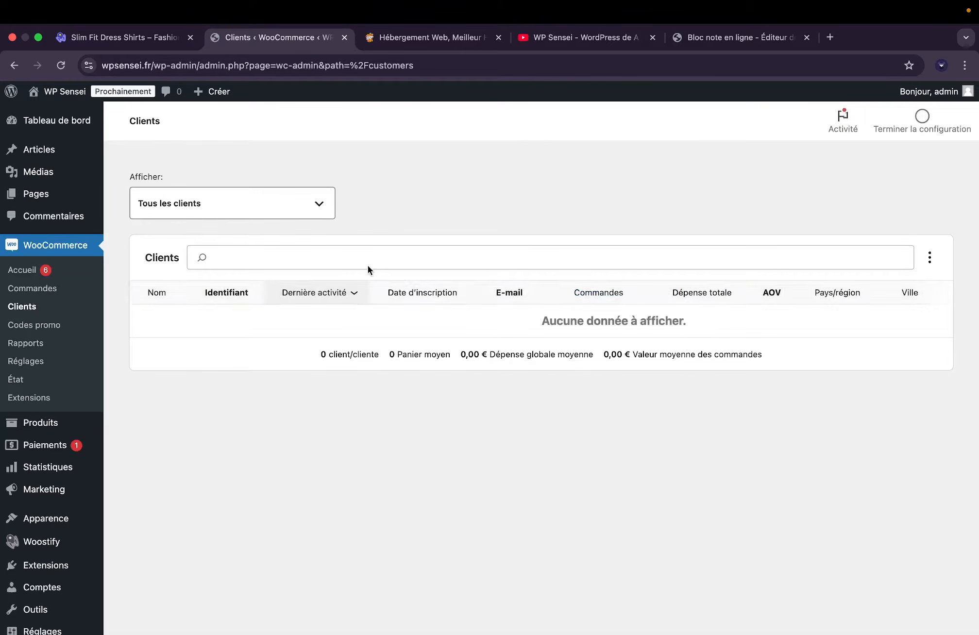
Start a new WooCommerce promo code named "wpsensei10".
{"action": "left_click", "coordinate": [69, 323]}
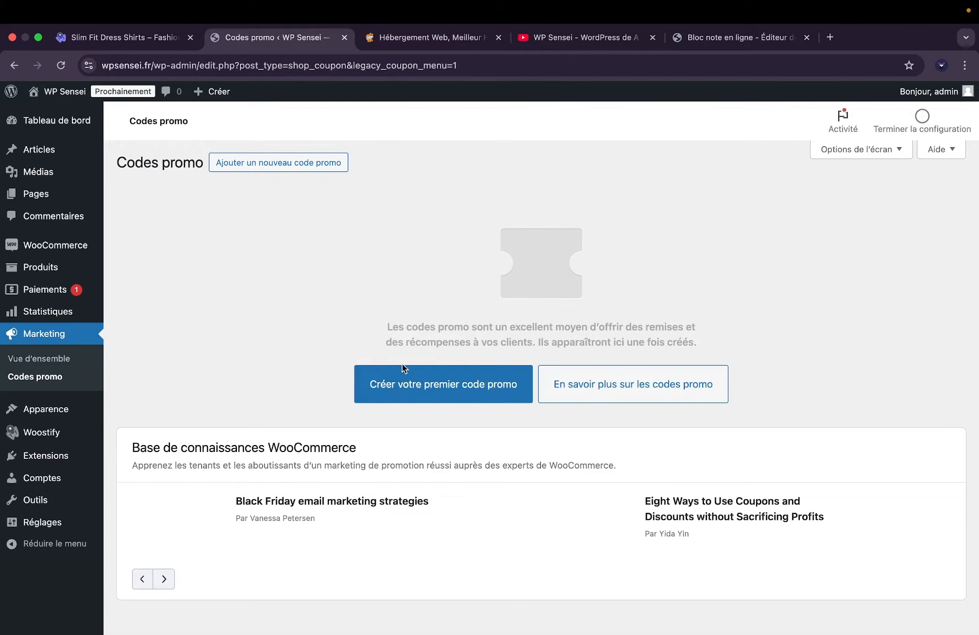
{"action": "left_click", "coordinate": [403, 371]}
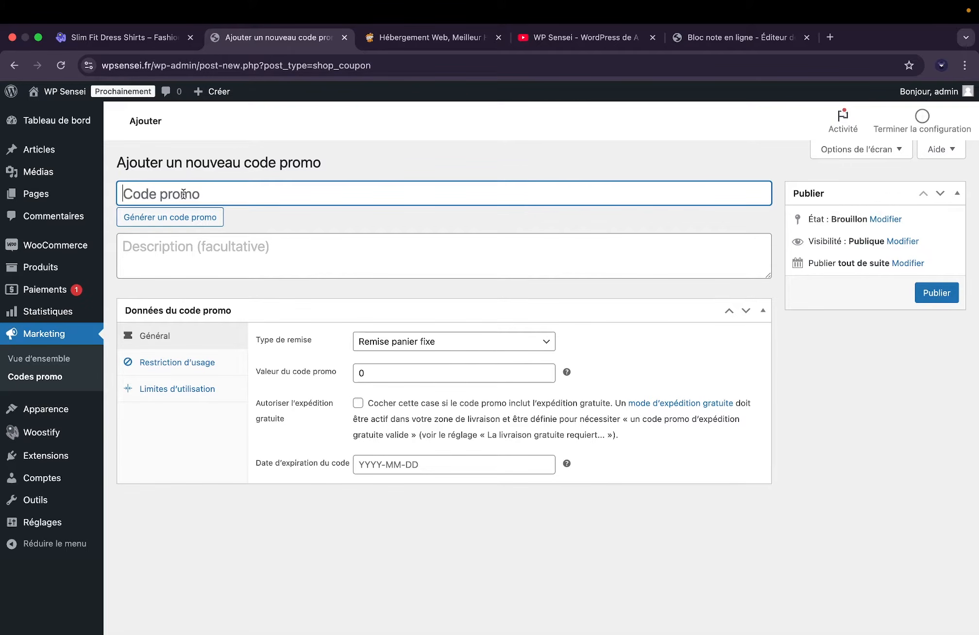
{"action": "type", "text": "wpsensei10"}
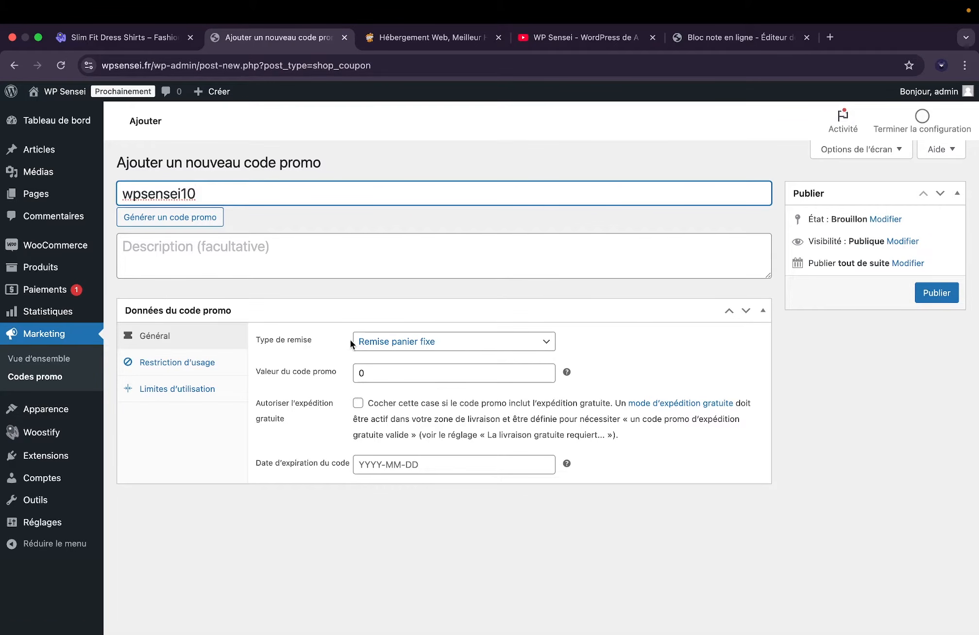
Set the promo code's value to 10 and its discount type to "Remise en pourcentage".
{"action": "left_click", "coordinate": [364, 346]}
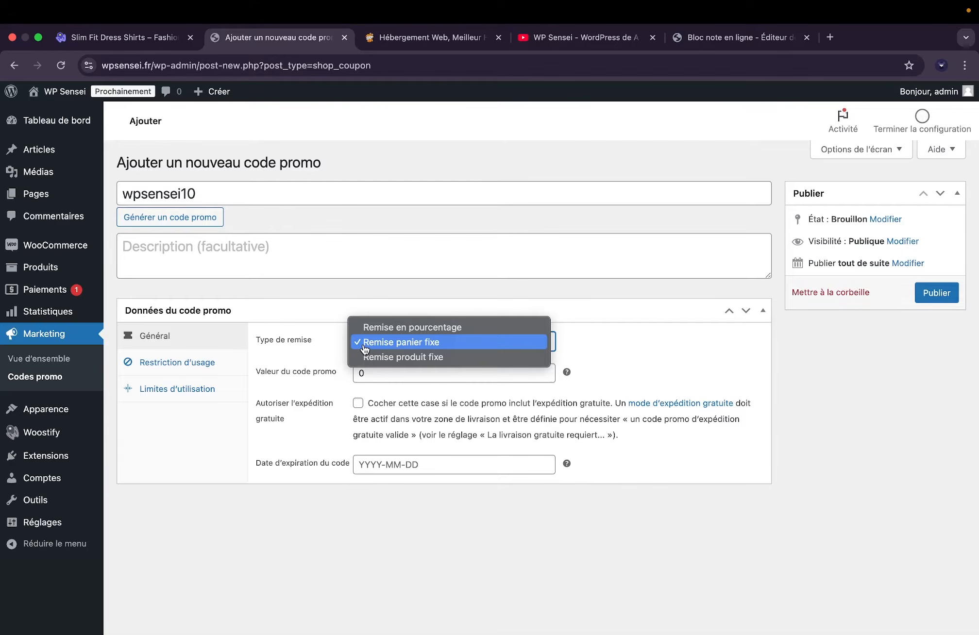
{"action": "left_click", "coordinate": [338, 348]}
{"action": "left_click_drag", "start_coordinate": [371, 375], "coordinate": [338, 377]}
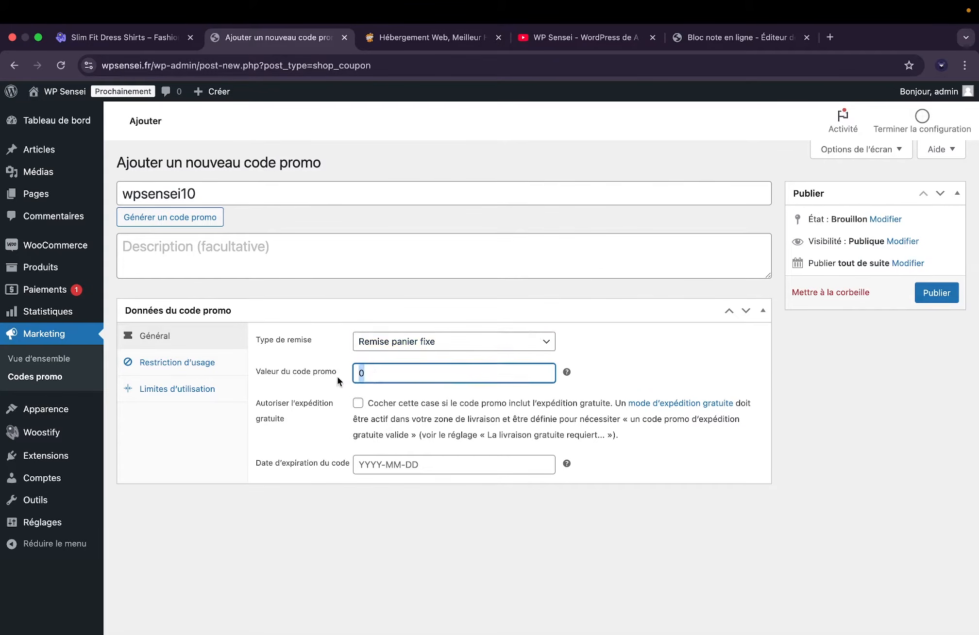
{"action": "type", "text": "10"}
{"action": "left_click", "coordinate": [362, 347]}
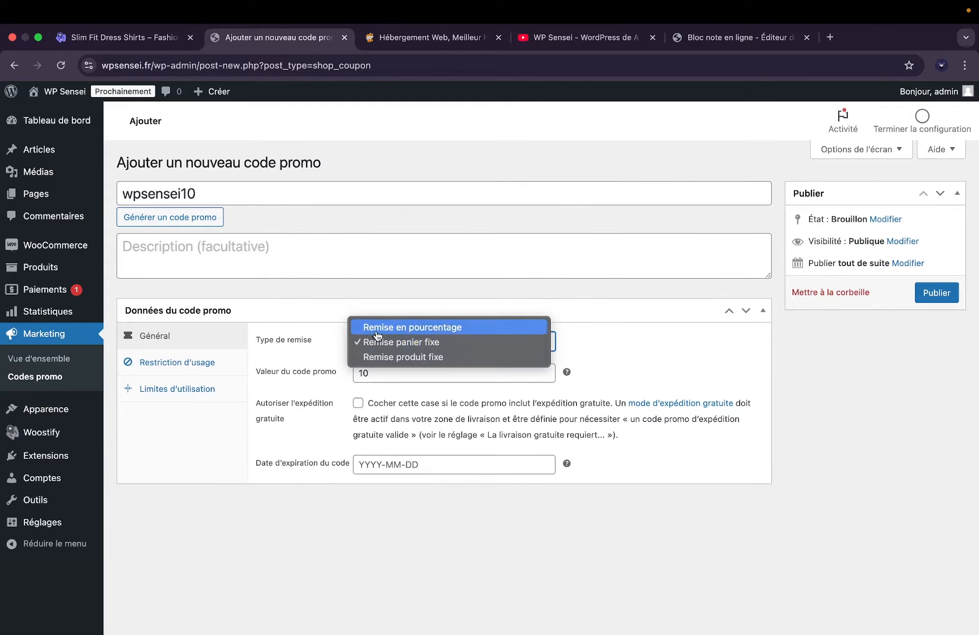
{"action": "left_click", "coordinate": [377, 332]}
{"action": "left_click", "coordinate": [370, 371]}
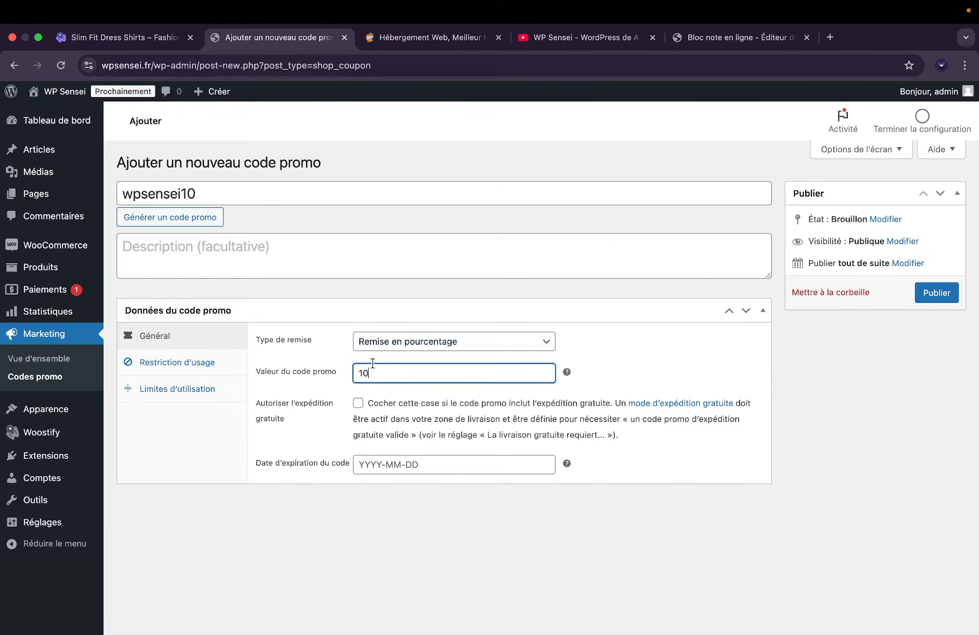
Switch the promo code's discount type to "Remise produit fixe" and check the expiry date field without setting a date.
{"action": "left_click", "coordinate": [385, 343]}
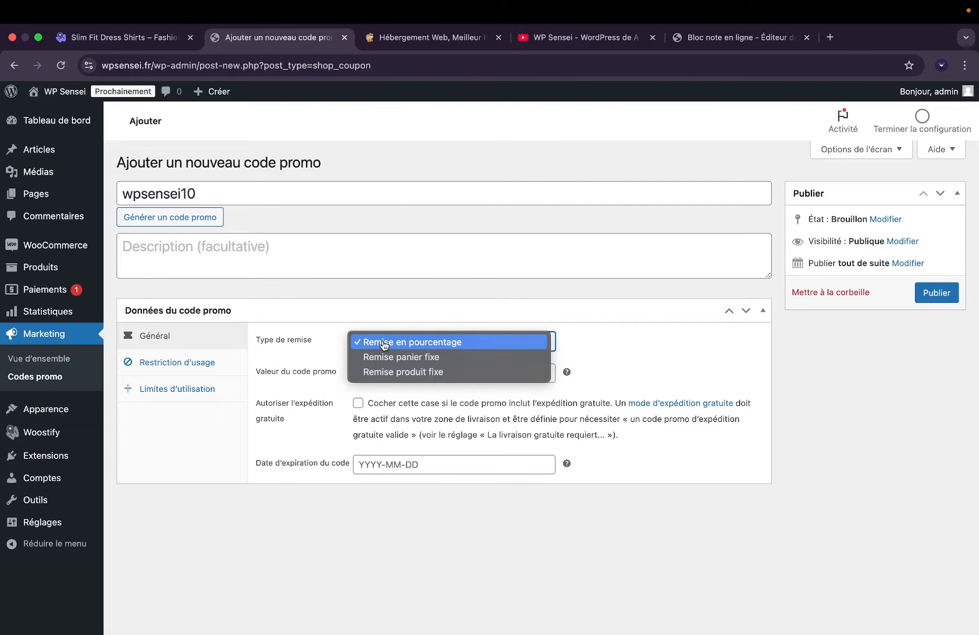
{"action": "left_click", "coordinate": [383, 373]}
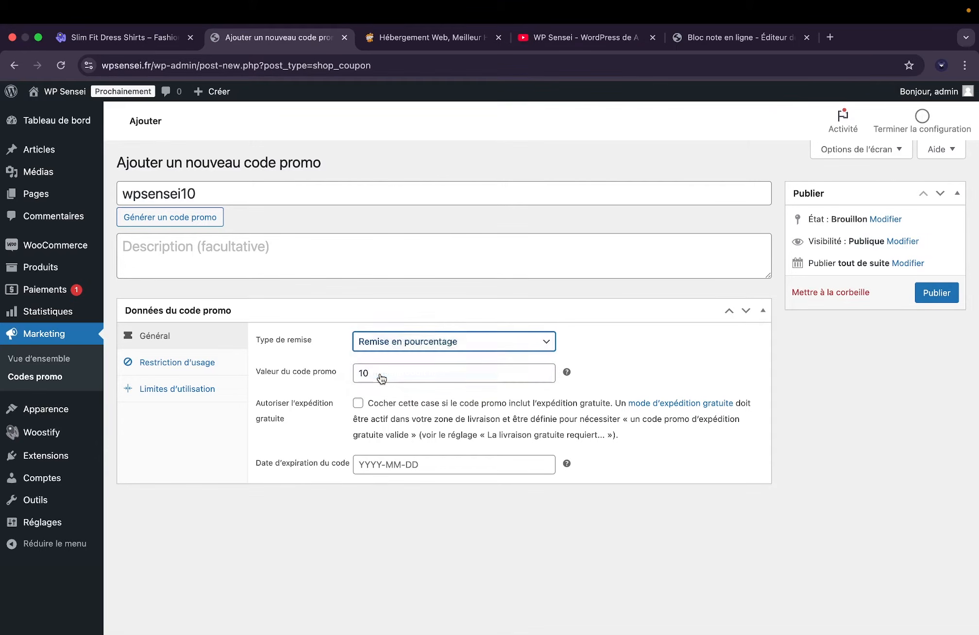
{"action": "left_click", "coordinate": [391, 349]}
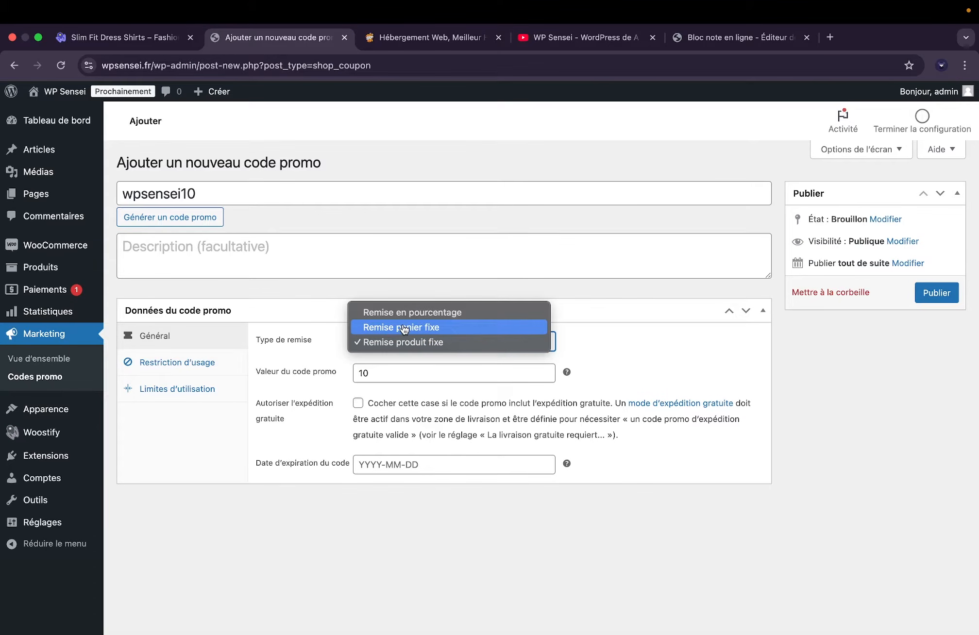
{"action": "left_click", "coordinate": [338, 345]}
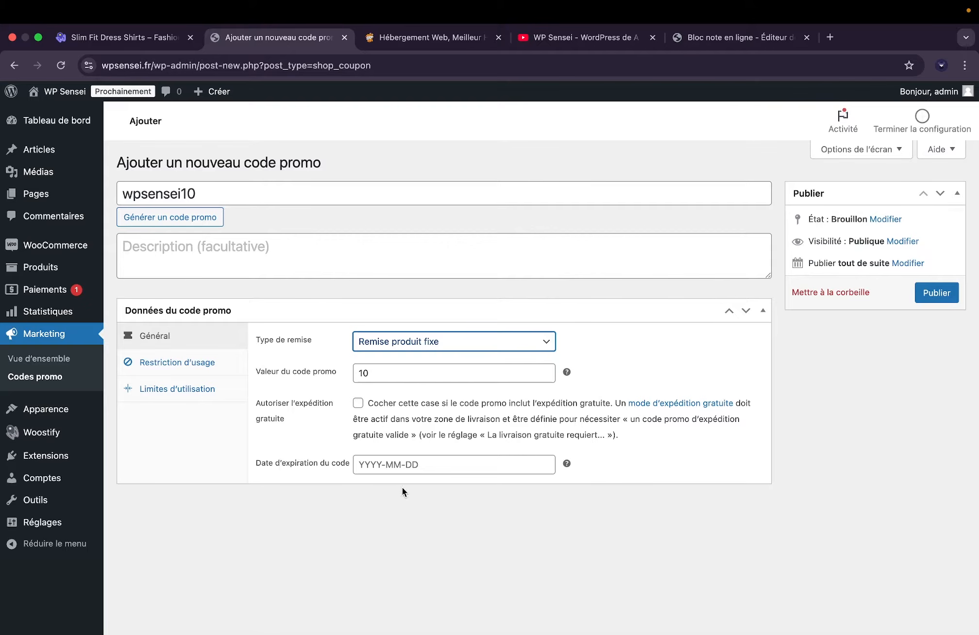
{"action": "left_click", "coordinate": [401, 470]}
{"action": "left_click", "coordinate": [309, 446]}
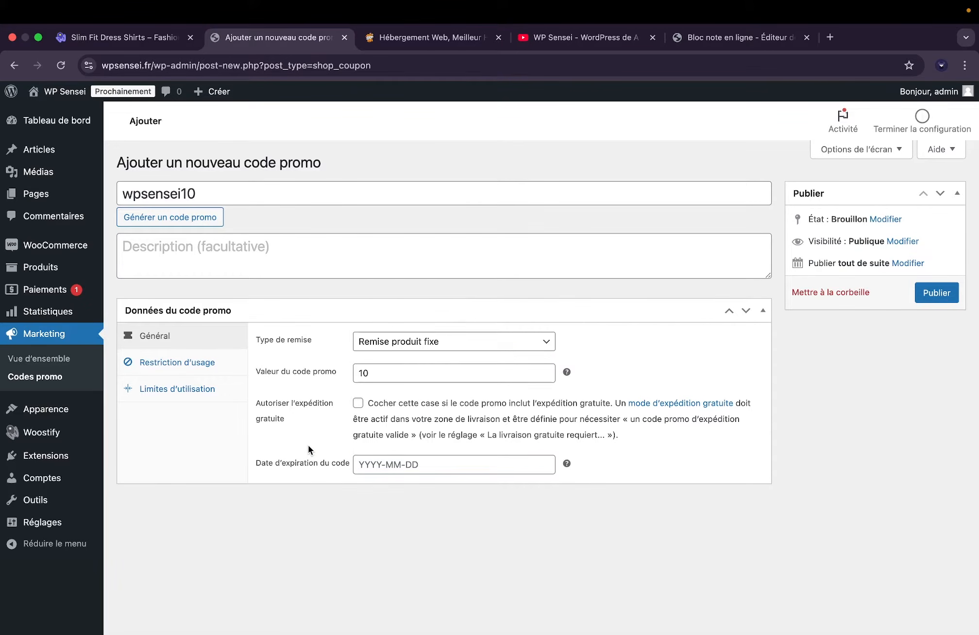
Review the promo code's usage restrictions and set its usage limit per code to 10.
{"action": "left_click", "coordinate": [214, 363]}
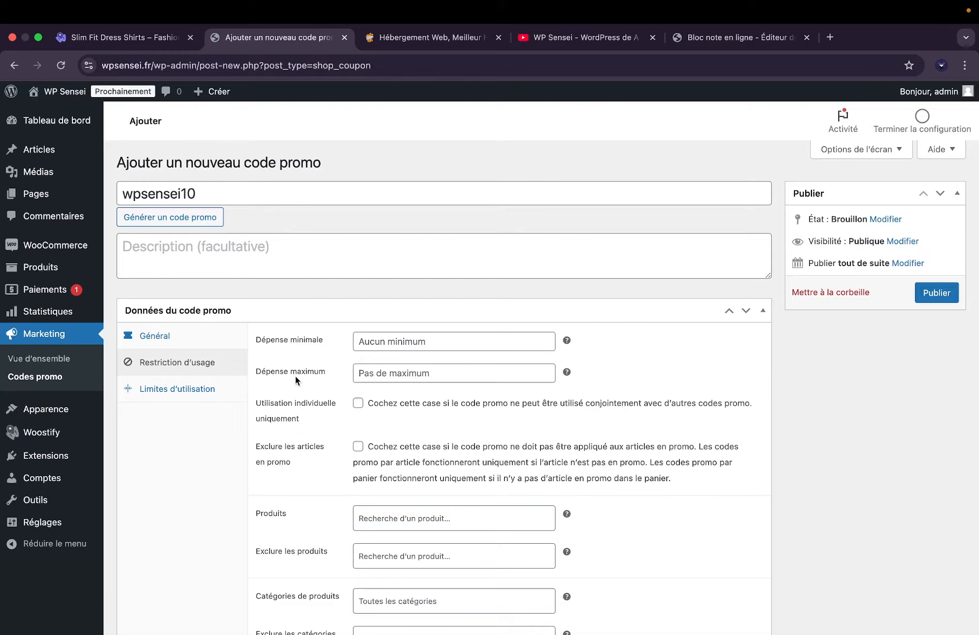
{"action": "scroll", "coordinate": [295, 376], "scroll_direction": "down", "scroll_amount": 2}
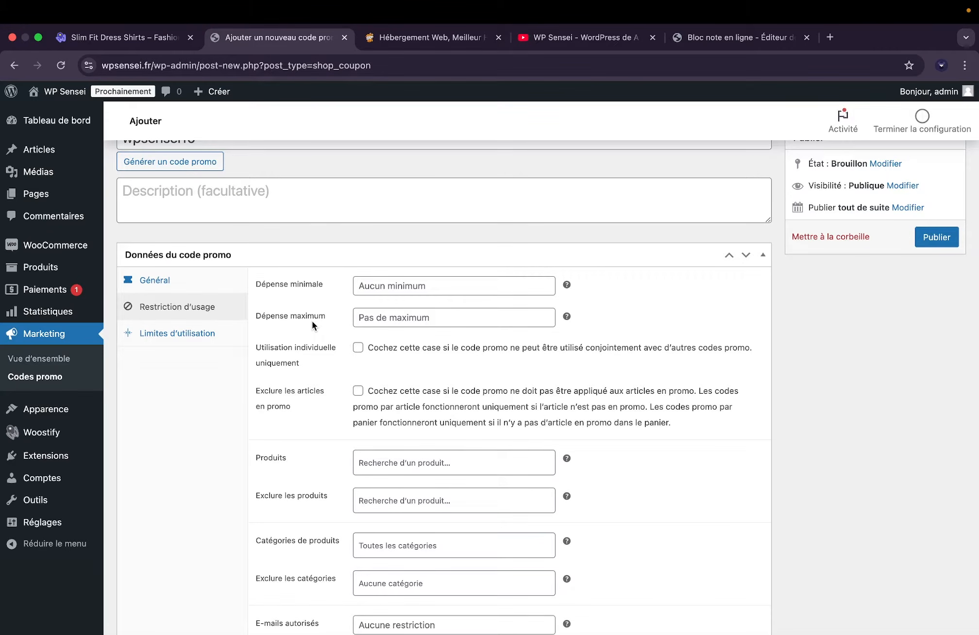
{"action": "scroll", "coordinate": [312, 320], "scroll_direction": "down", "scroll_amount": 3}
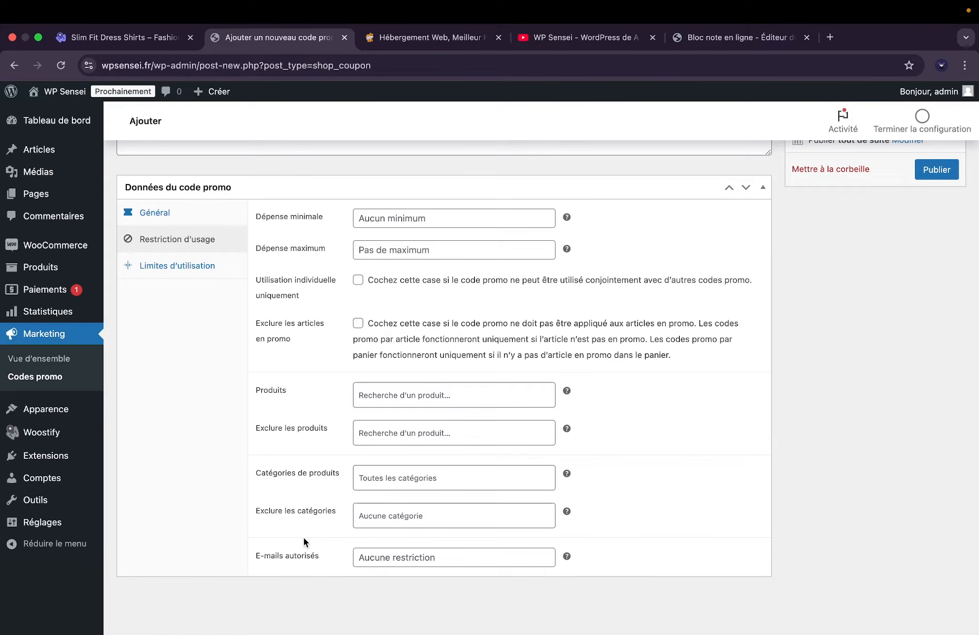
{"action": "left_click", "coordinate": [198, 274]}
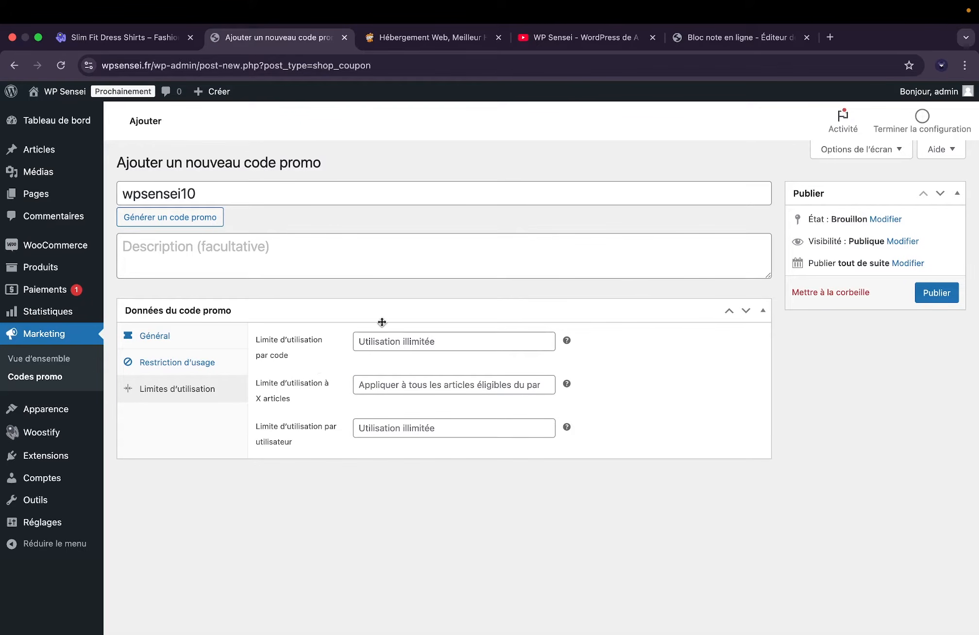
{"action": "left_click", "coordinate": [391, 340]}
{"action": "type", "text": "10"}
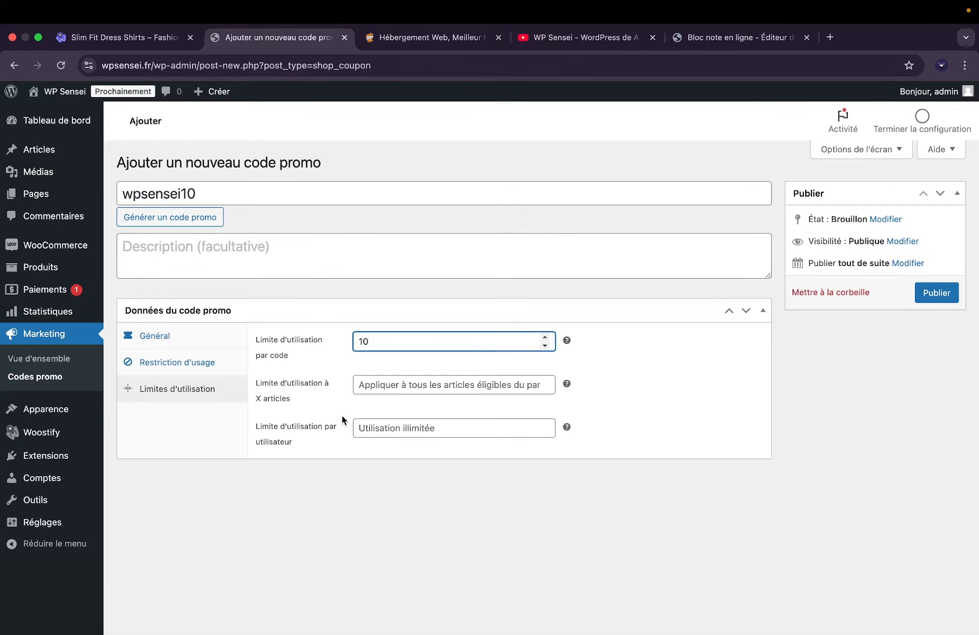
Leave the promo code without saving it and look through the WooCommerce sales reports.
{"action": "mouse_move", "coordinate": [77, 274]}
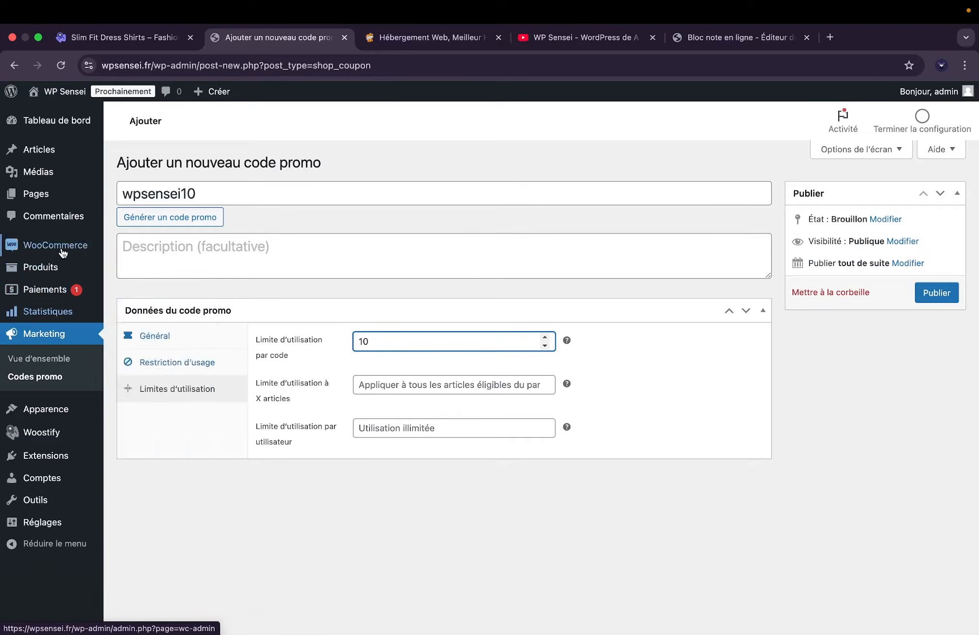
{"action": "mouse_move", "coordinate": [64, 254]}
{"action": "left_click", "coordinate": [139, 323]}
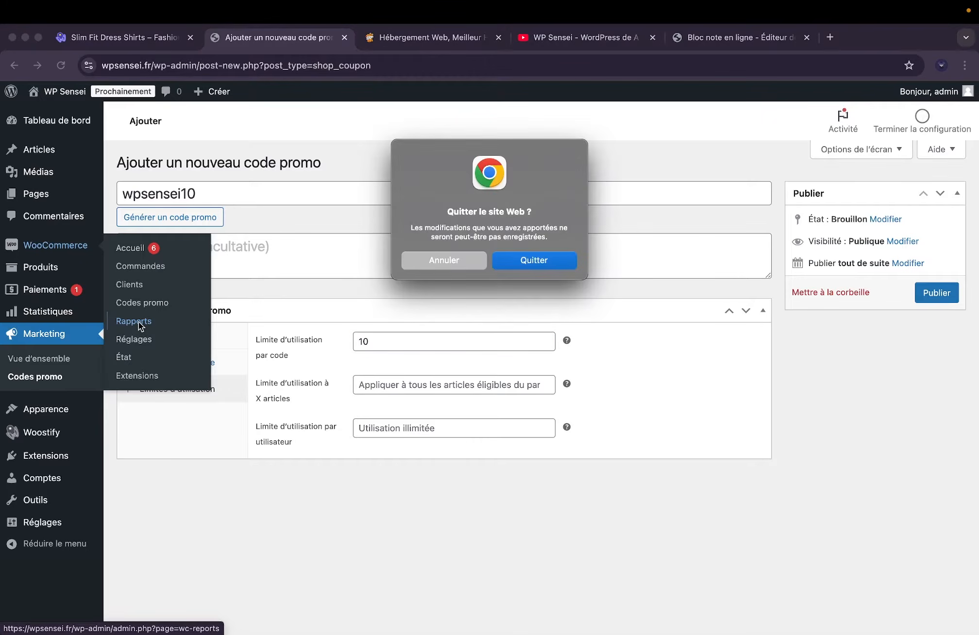
{"action": "left_click", "coordinate": [550, 262]}
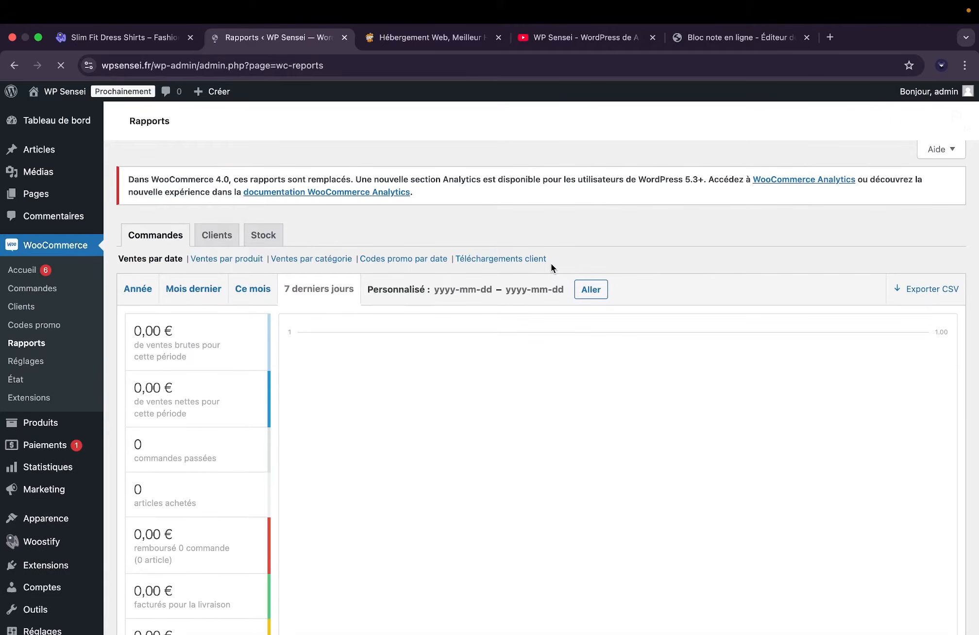
{"action": "scroll", "coordinate": [550, 263], "scroll_direction": "down", "scroll_amount": 1}
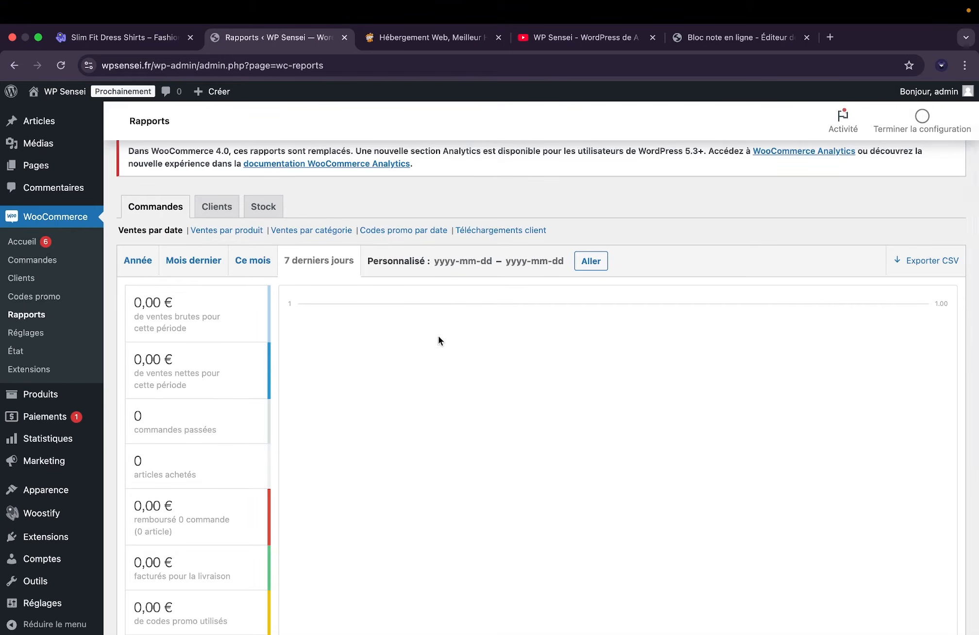
{"action": "scroll", "coordinate": [434, 347], "scroll_direction": "down", "scroll_amount": 2}
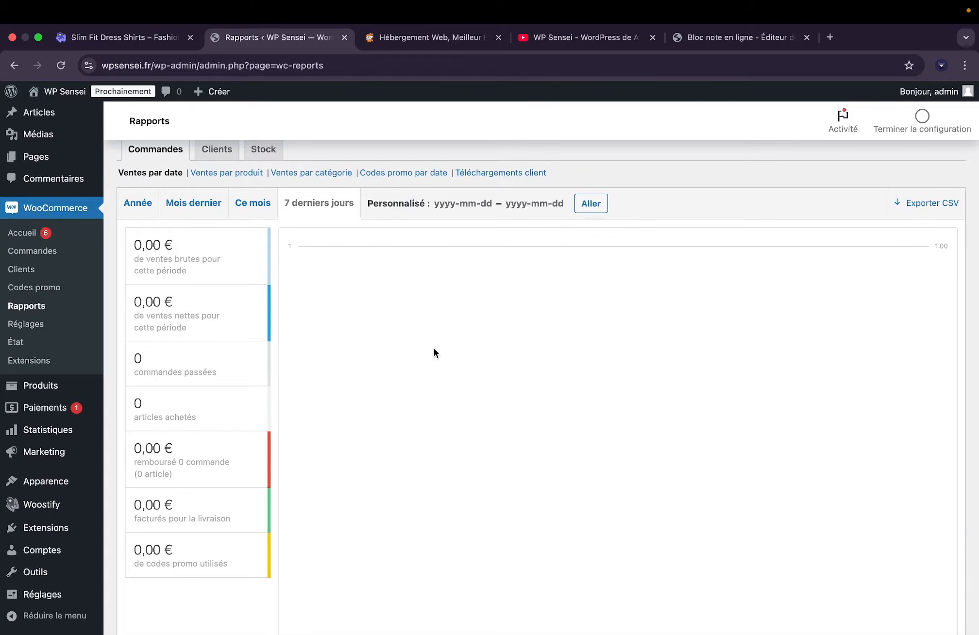
{"action": "scroll", "coordinate": [433, 348], "scroll_direction": "up", "scroll_amount": 1}
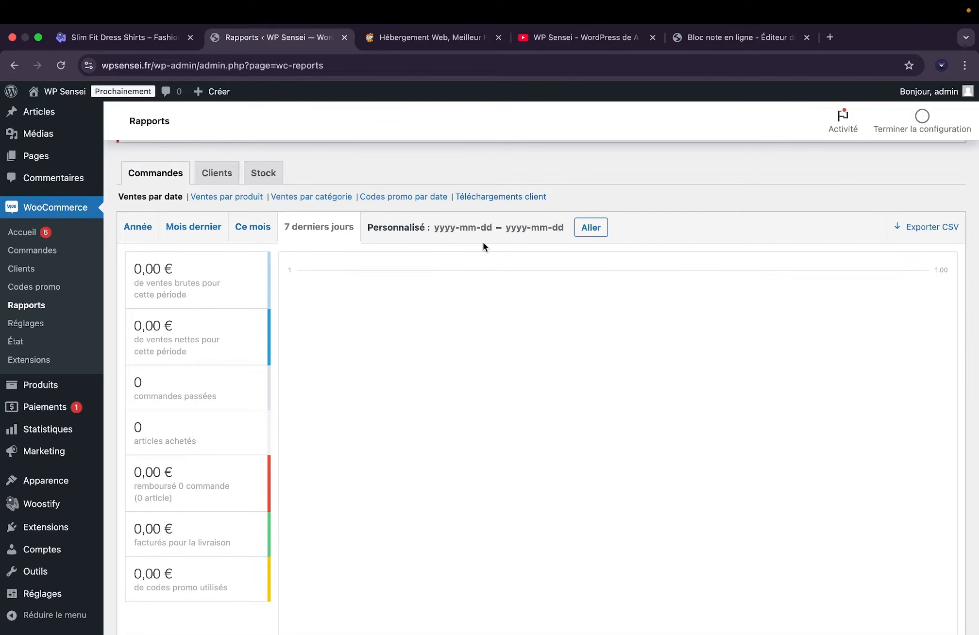
Open the WooCommerce status page and review the WordPress and server environment details.
{"action": "mouse_move", "coordinate": [226, 290]}
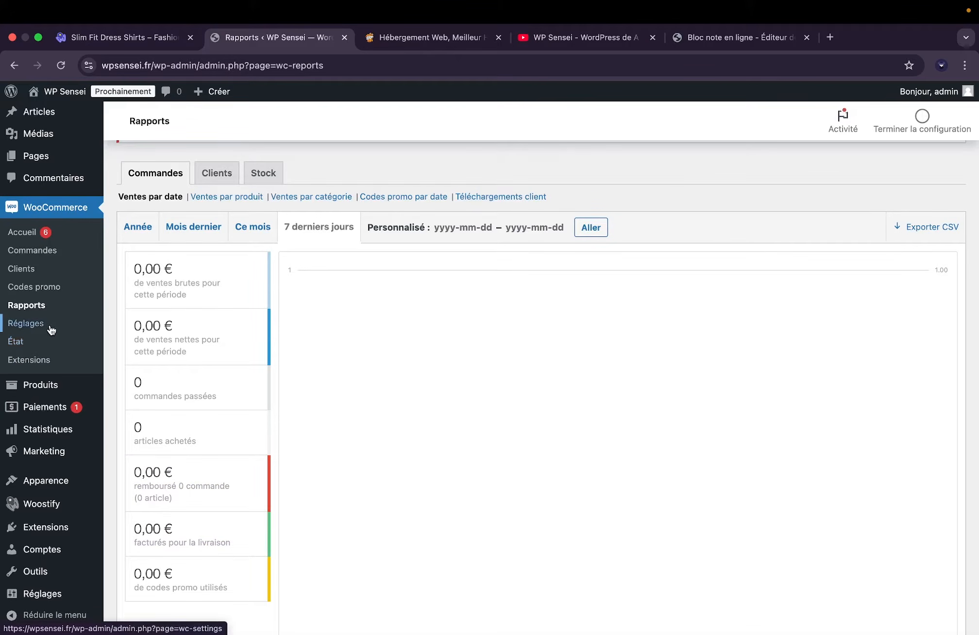
{"action": "left_click", "coordinate": [38, 341]}
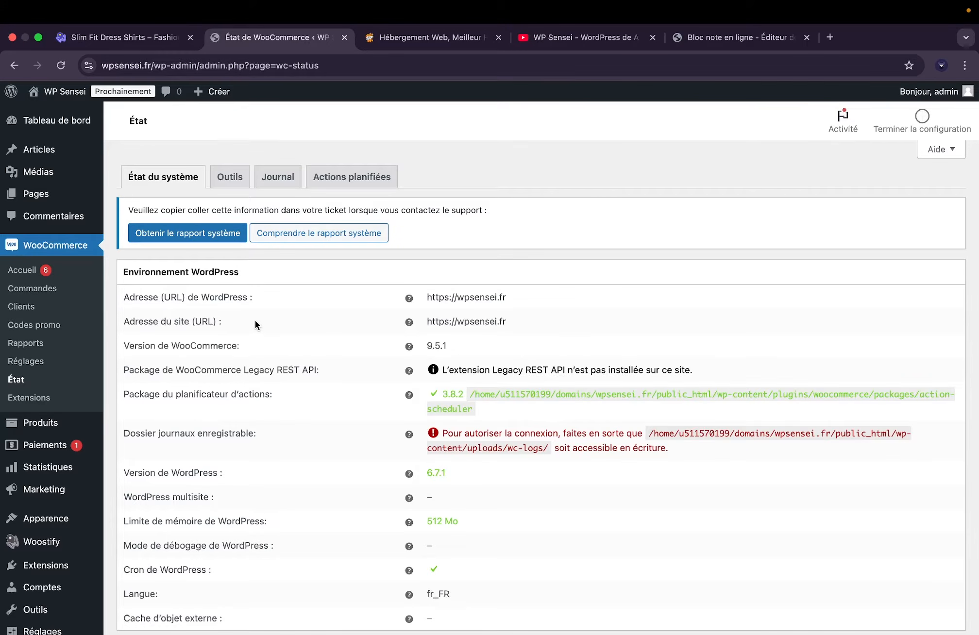
{"action": "scroll", "coordinate": [254, 323], "scroll_direction": "down", "scroll_amount": 10}
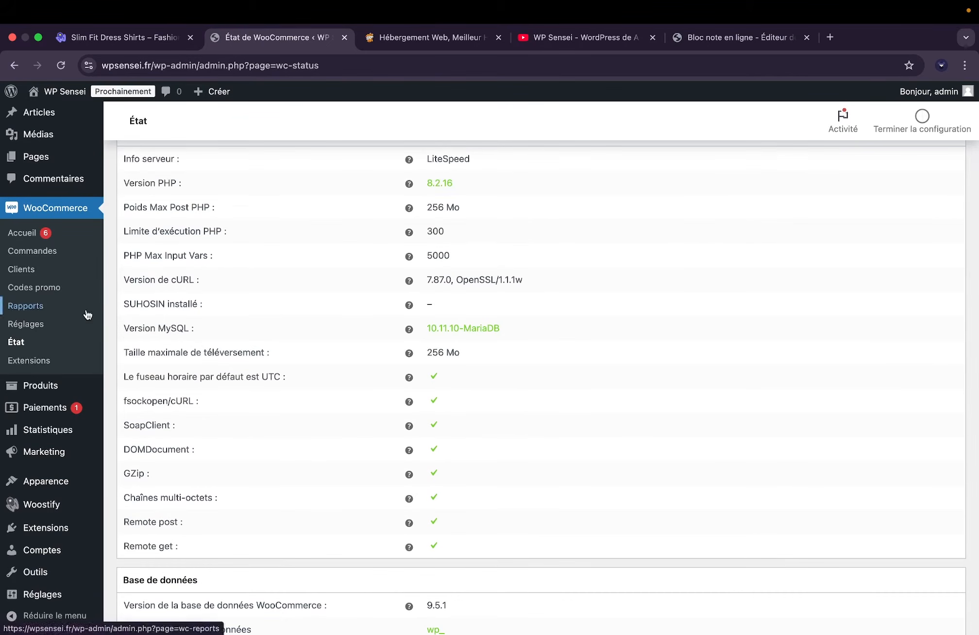
Browse the WooCommerce marketplace's recommended extensions, themes, shipping solutions and marketing tools.
{"action": "left_click", "coordinate": [43, 364]}
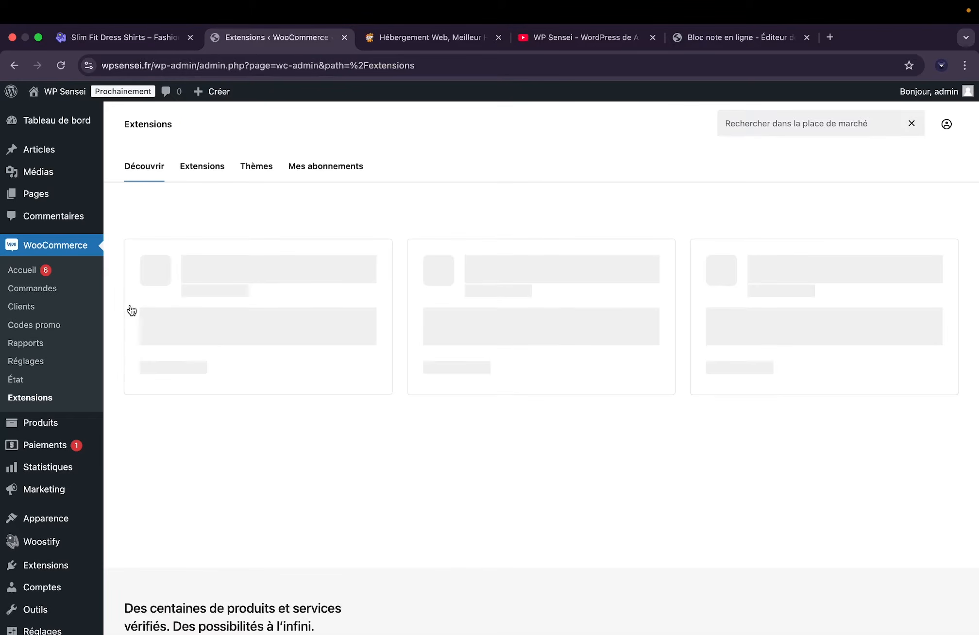
{"action": "scroll", "coordinate": [284, 241], "scroll_direction": "down", "scroll_amount": 1}
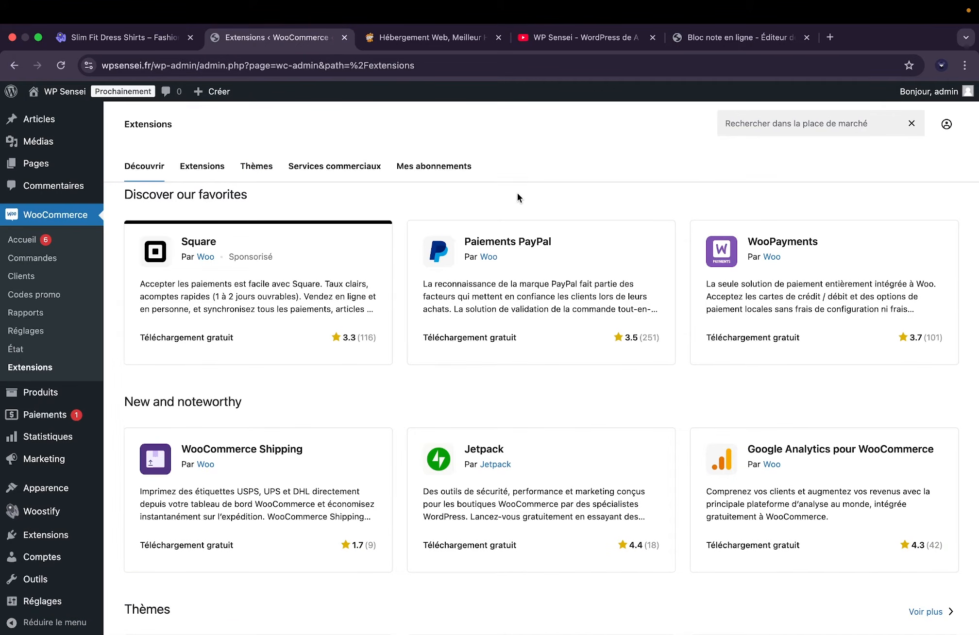
{"action": "scroll", "coordinate": [518, 193], "scroll_direction": "up", "scroll_amount": 1}
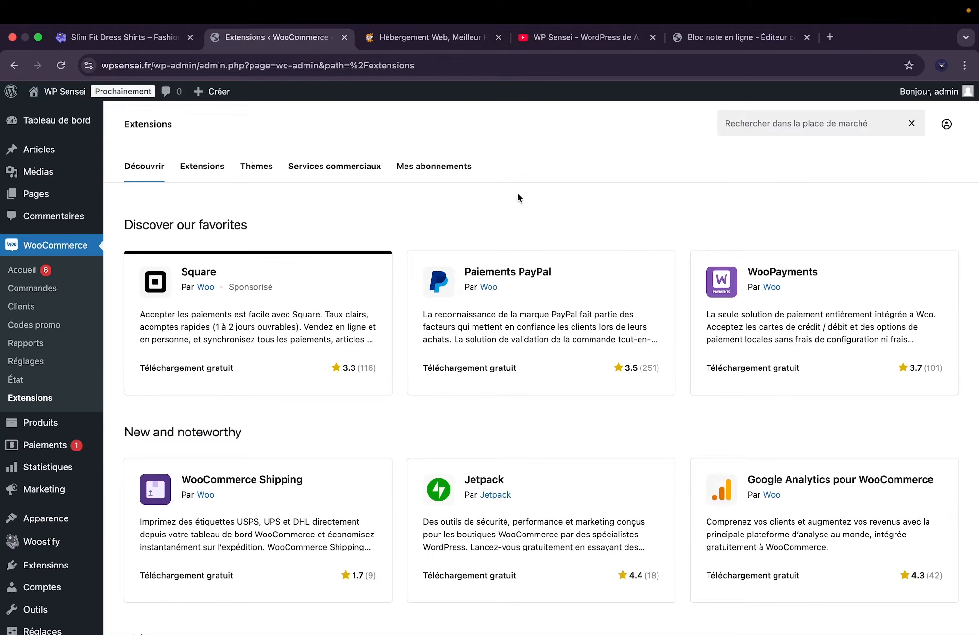
{"action": "scroll", "coordinate": [523, 246], "scroll_direction": "down", "scroll_amount": 6}
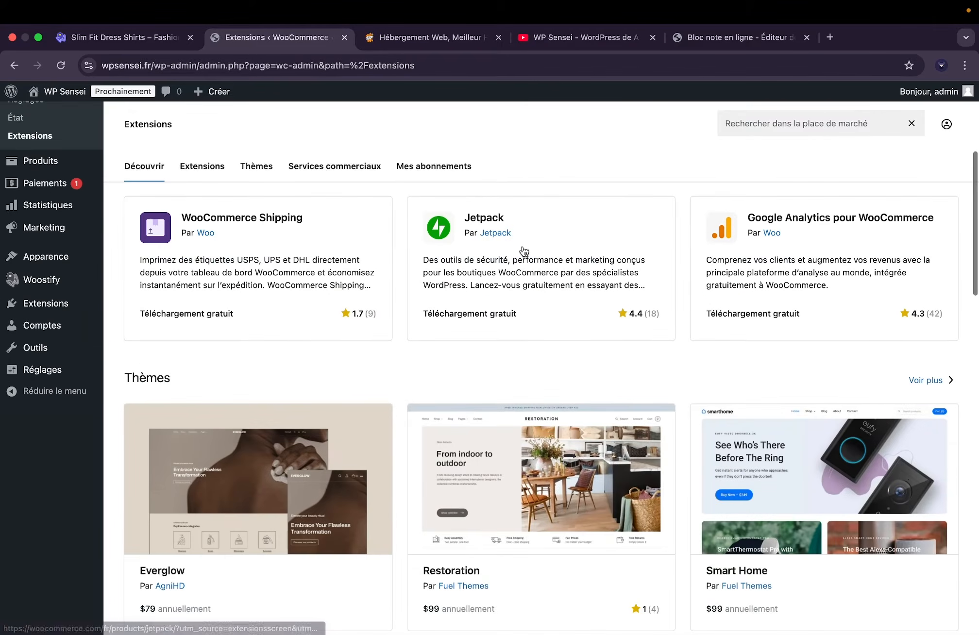
{"action": "scroll", "coordinate": [592, 273], "scroll_direction": "up", "scroll_amount": 6}
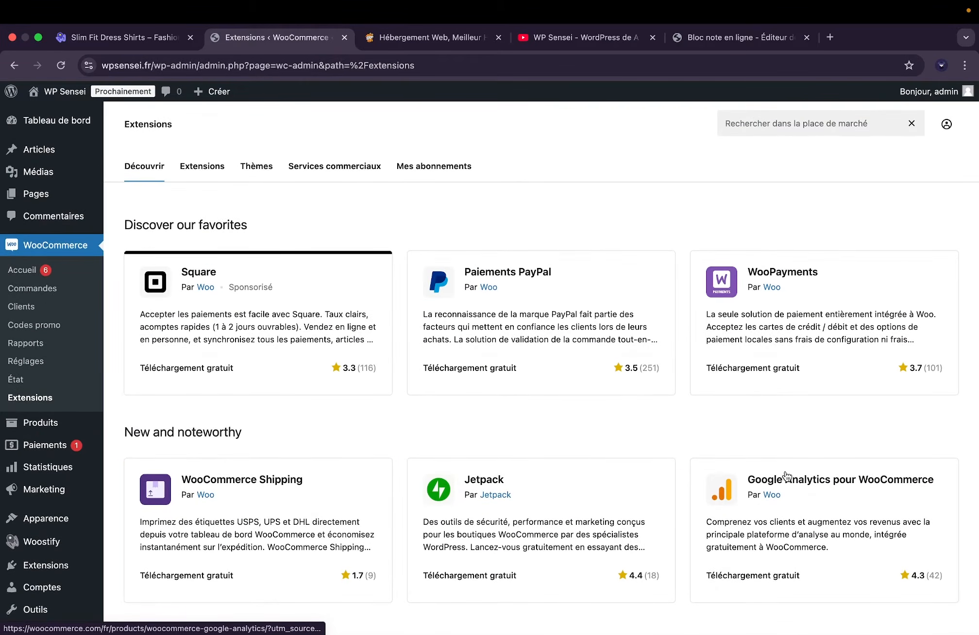
{"action": "scroll", "coordinate": [680, 364], "scroll_direction": "down", "scroll_amount": 12}
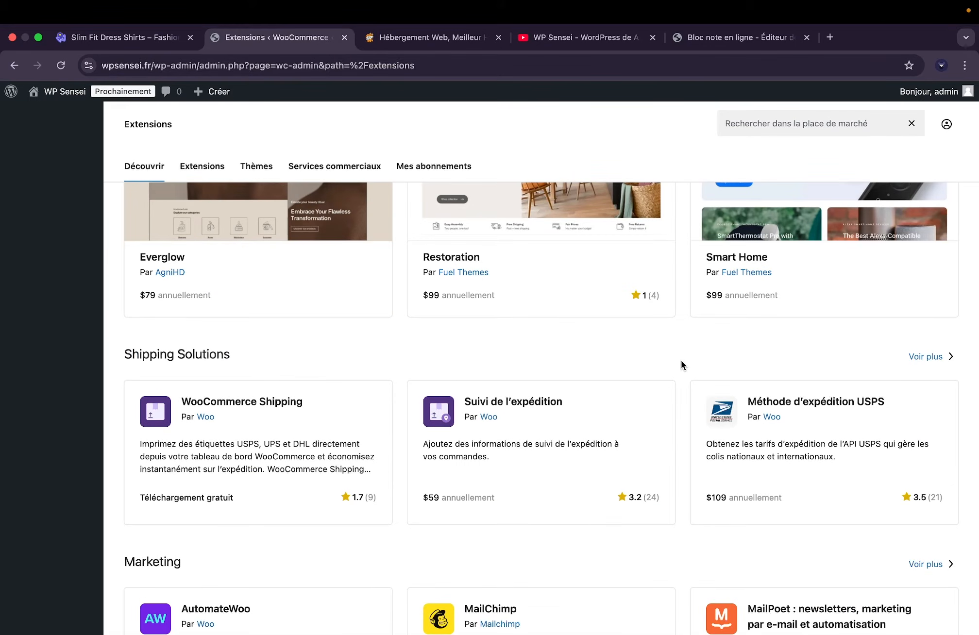
{"action": "scroll", "coordinate": [681, 365], "scroll_direction": "up", "scroll_amount": 14}
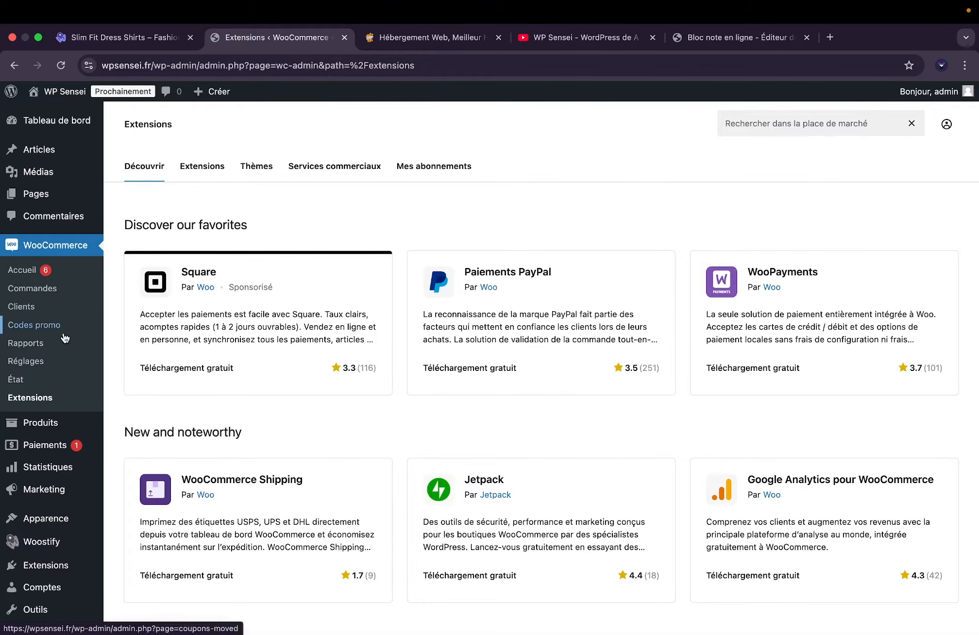
Open the WooCommerce general settings and review the store address and general options.
{"action": "left_click", "coordinate": [30, 364]}
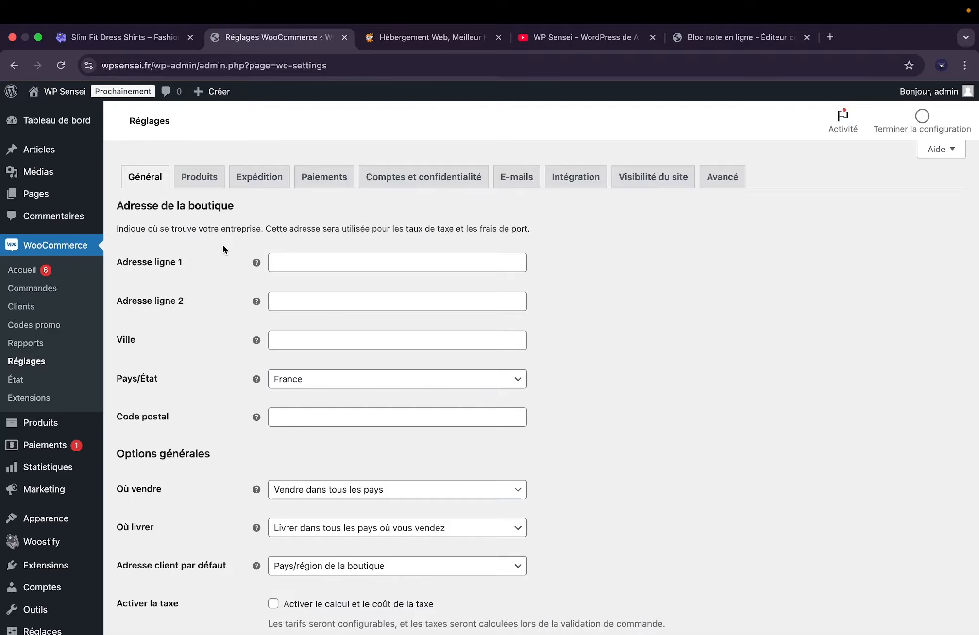
{"action": "scroll", "coordinate": [223, 249], "scroll_direction": "down", "scroll_amount": 2}
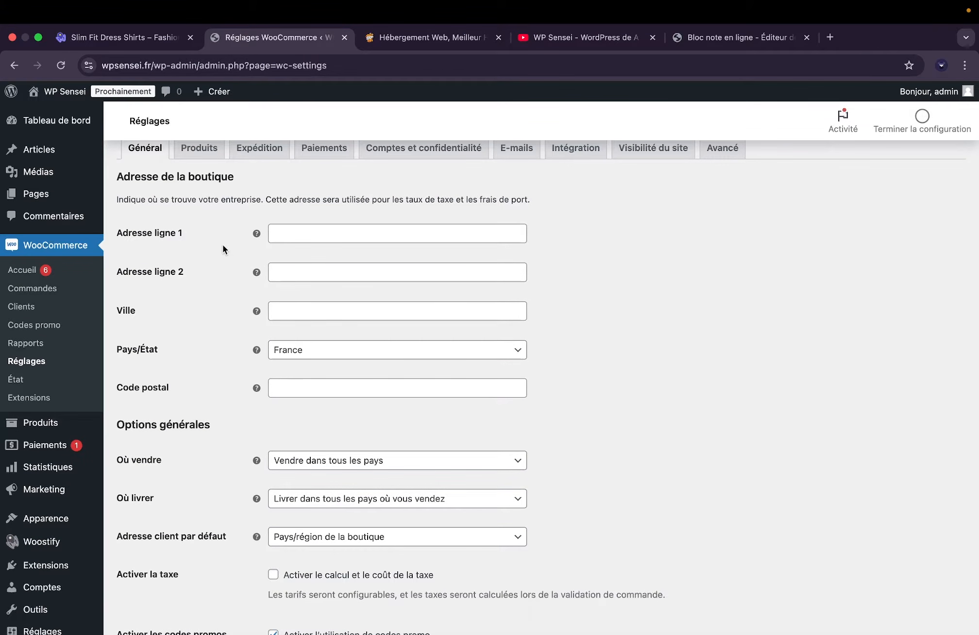
{"action": "scroll", "coordinate": [222, 245], "scroll_direction": "down", "scroll_amount": 2}
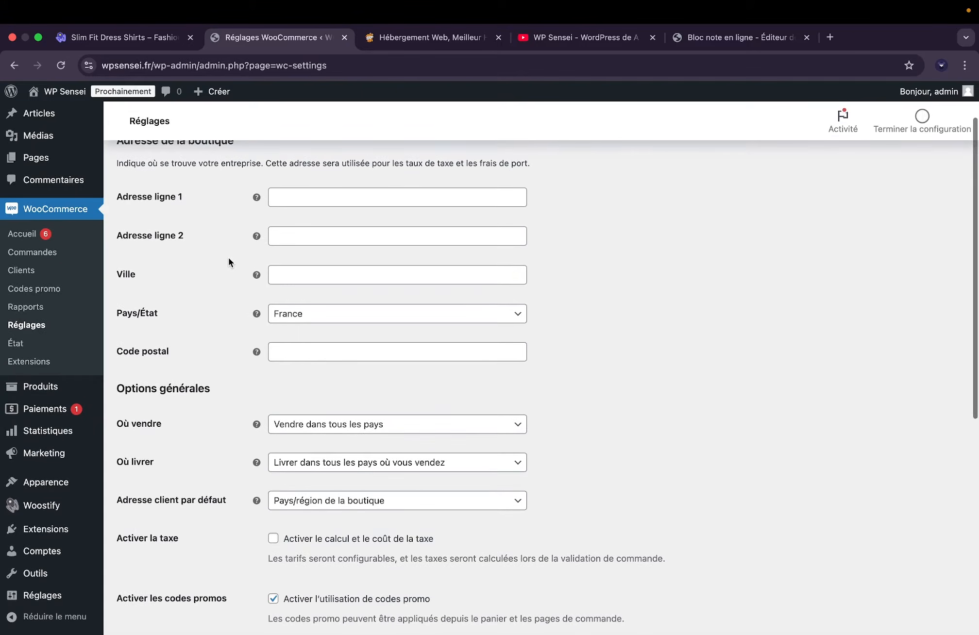
{"action": "scroll", "coordinate": [226, 258], "scroll_direction": "down", "scroll_amount": 3}
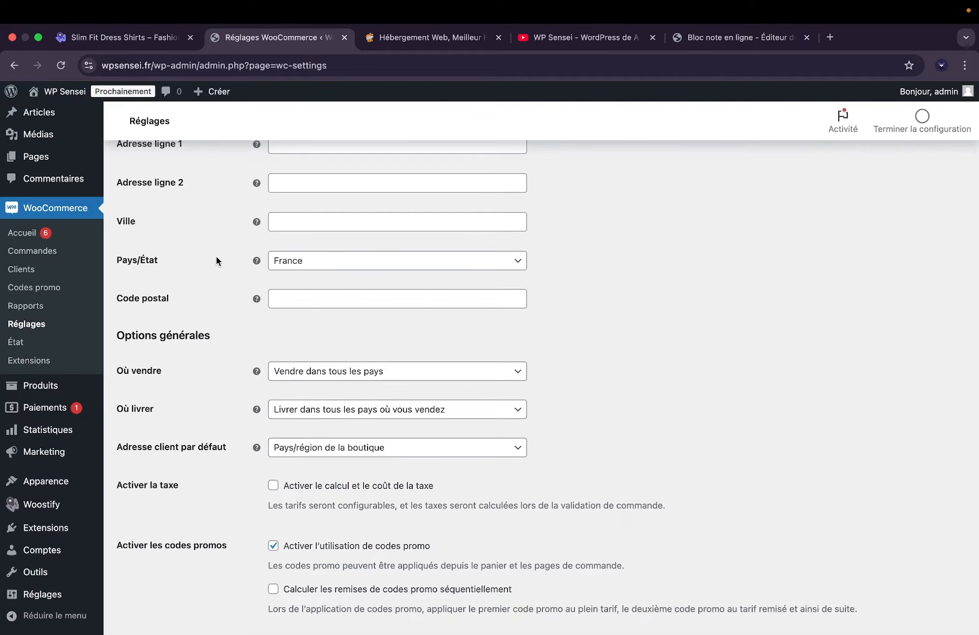
{"action": "scroll", "coordinate": [274, 220], "scroll_direction": "down", "scroll_amount": 2}
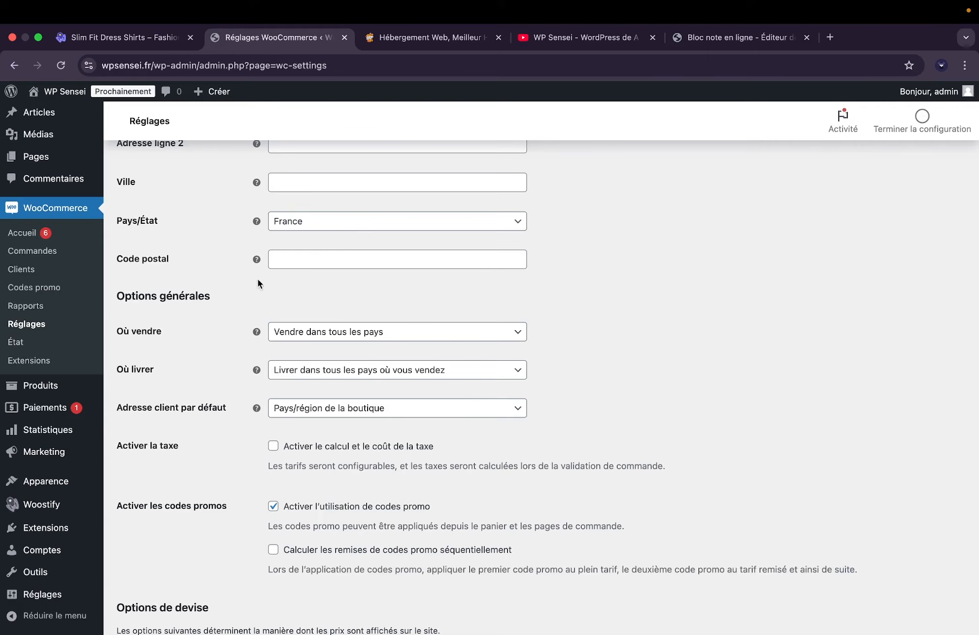
{"action": "scroll", "coordinate": [171, 265], "scroll_direction": "down", "scroll_amount": 2}
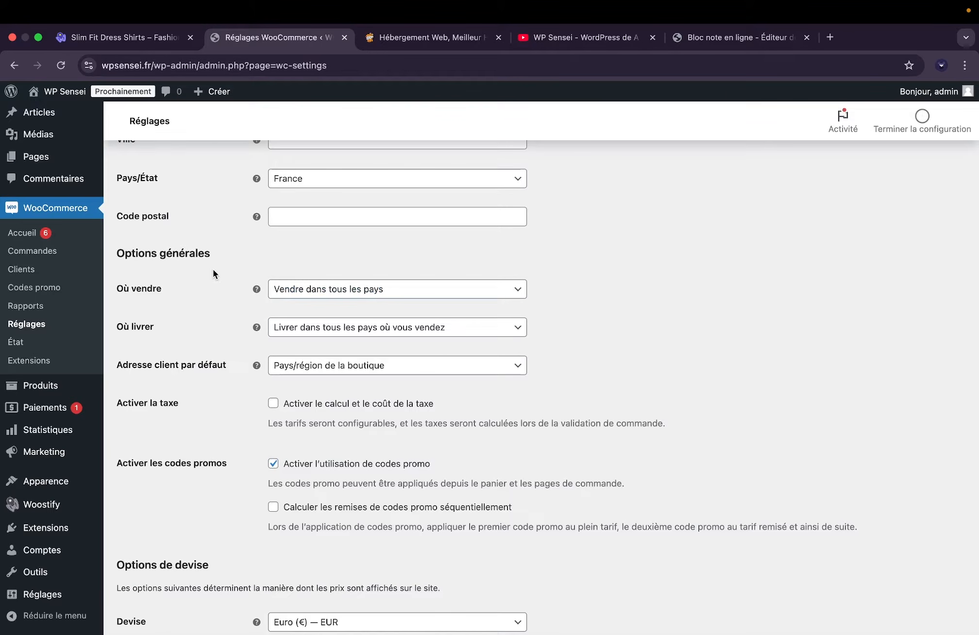
Restrict selling to certain countries and add Belgique as the allowed country.
{"action": "left_click", "coordinate": [317, 289]}
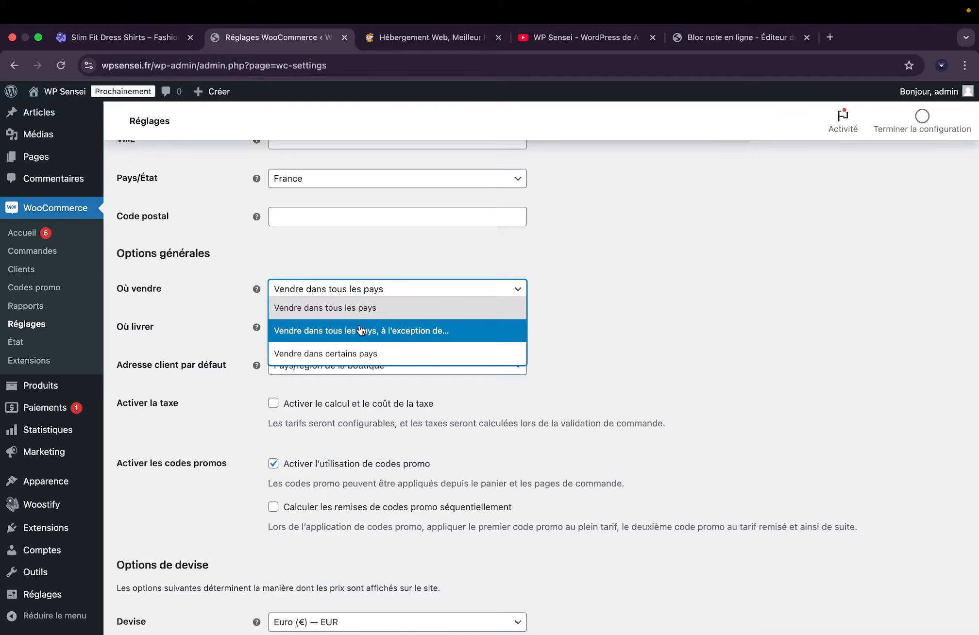
{"action": "left_click", "coordinate": [357, 355]}
{"action": "left_click", "coordinate": [331, 293]}
{"action": "left_click", "coordinate": [321, 352]}
{"action": "left_click", "coordinate": [329, 331]}
{"action": "scroll", "coordinate": [335, 411], "scroll_direction": "down", "scroll_amount": 5}
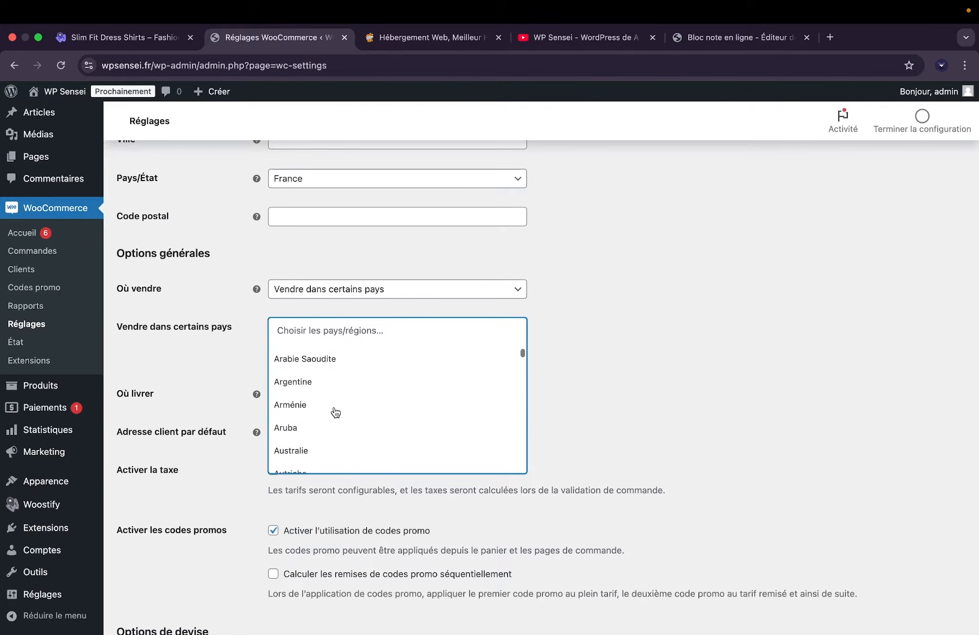
{"action": "scroll", "coordinate": [336, 410], "scroll_direction": "down", "scroll_amount": 6}
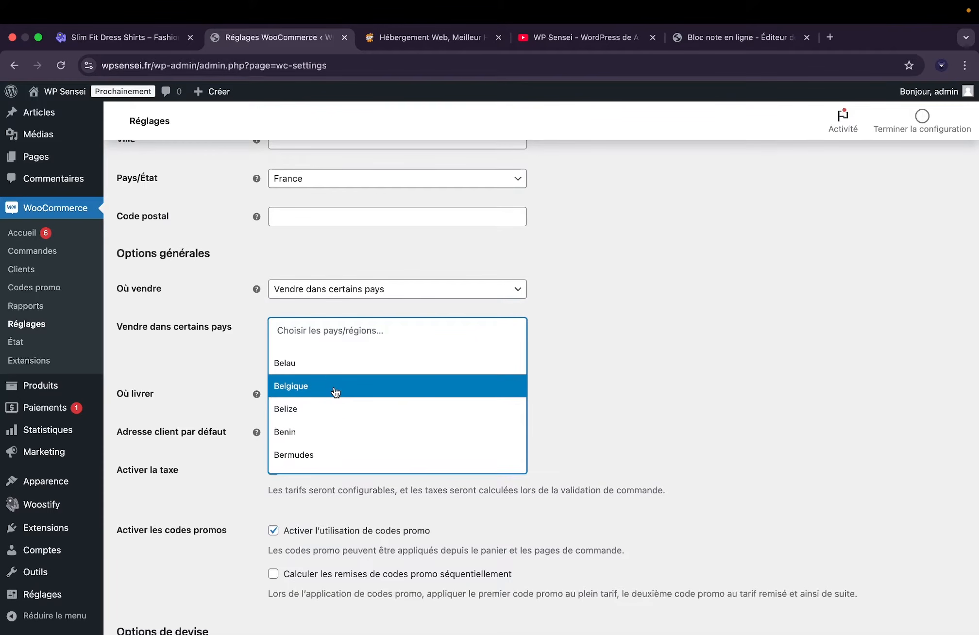
{"action": "left_click", "coordinate": [335, 392]}
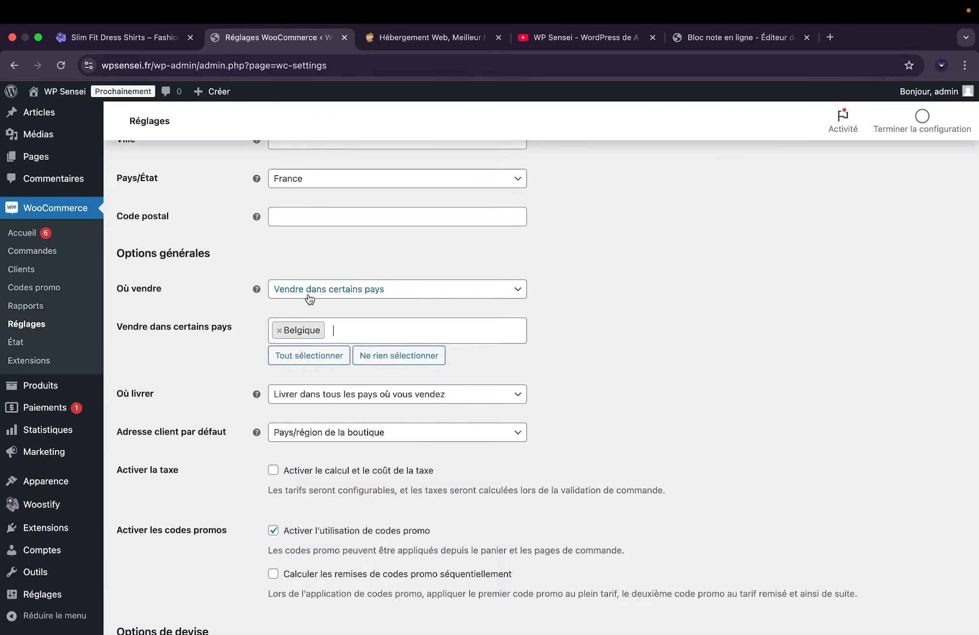
Remove Belgique from the allowed countries and set the selling location back to all countries.
{"action": "left_click", "coordinate": [280, 330]}
{"action": "left_click", "coordinate": [304, 289]}
{"action": "left_click", "coordinate": [311, 305]}
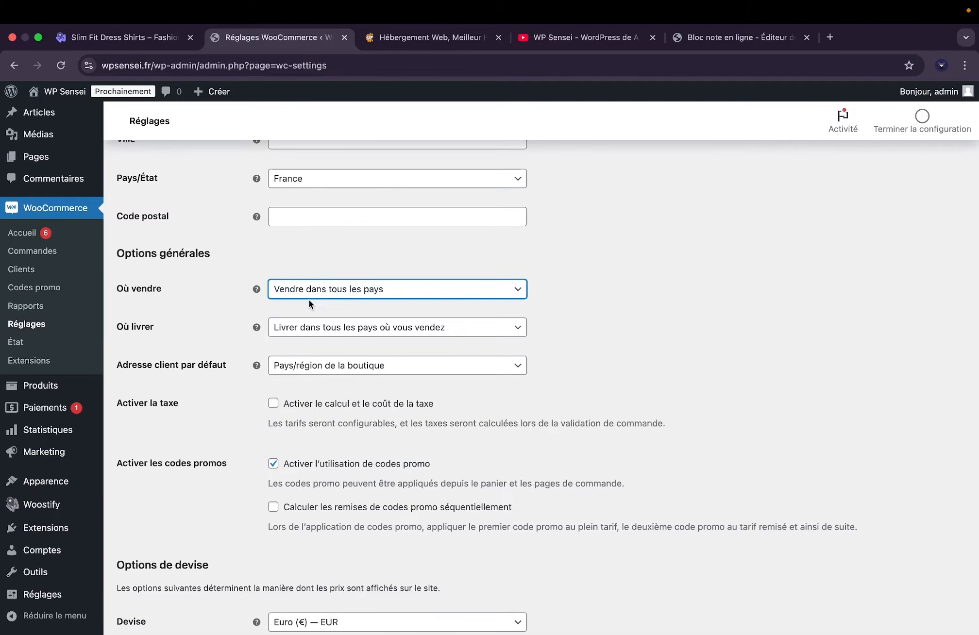
Examine the available delivery destination options without changing the selection.
{"action": "left_click", "coordinate": [331, 329]}
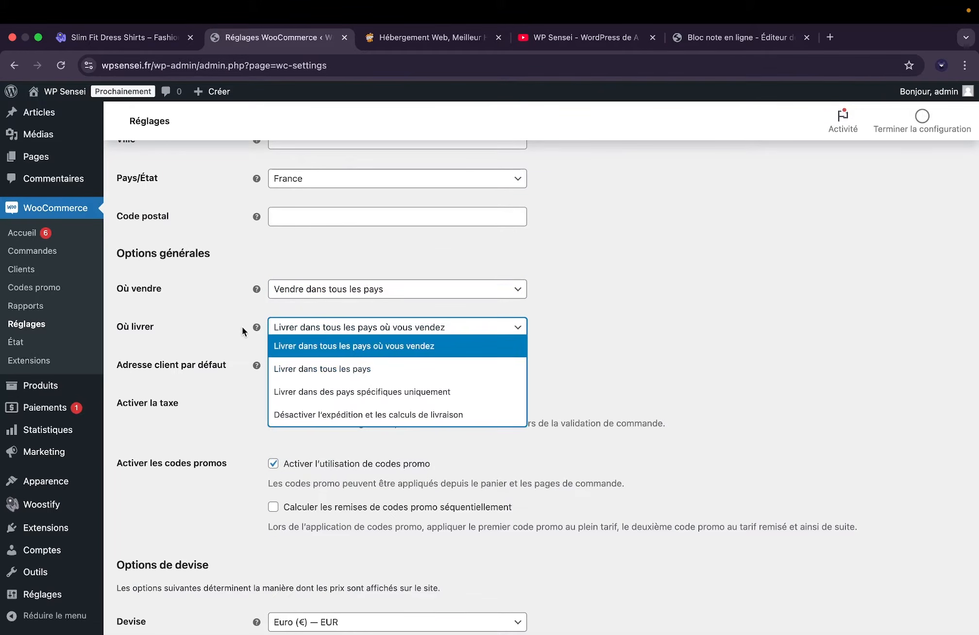
{"action": "left_click", "coordinate": [210, 327]}
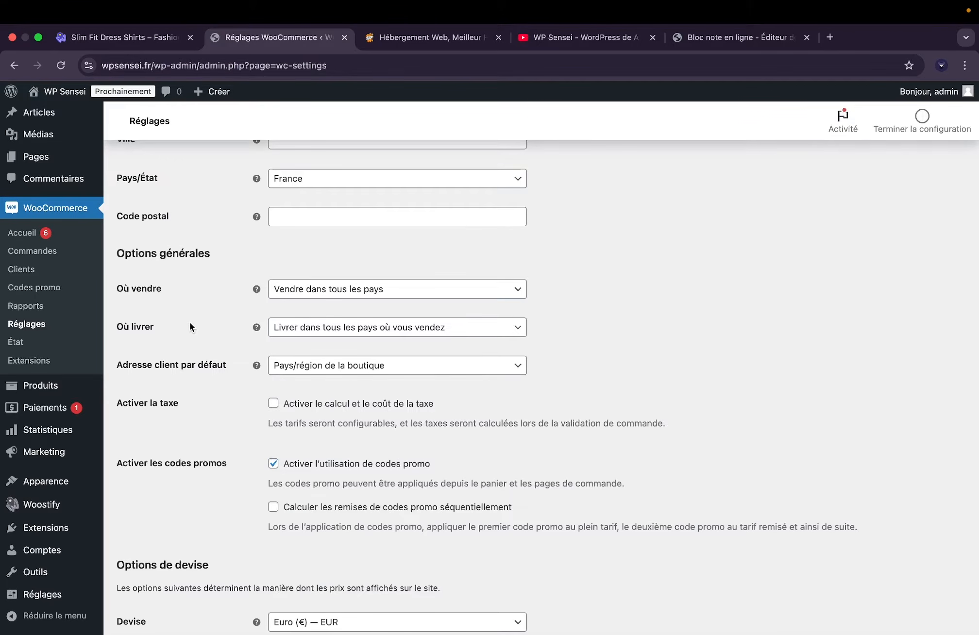
{"action": "left_click", "coordinate": [338, 324]}
{"action": "left_click", "coordinate": [212, 325]}
{"action": "scroll", "coordinate": [199, 329], "scroll_direction": "down", "scroll_amount": 2}
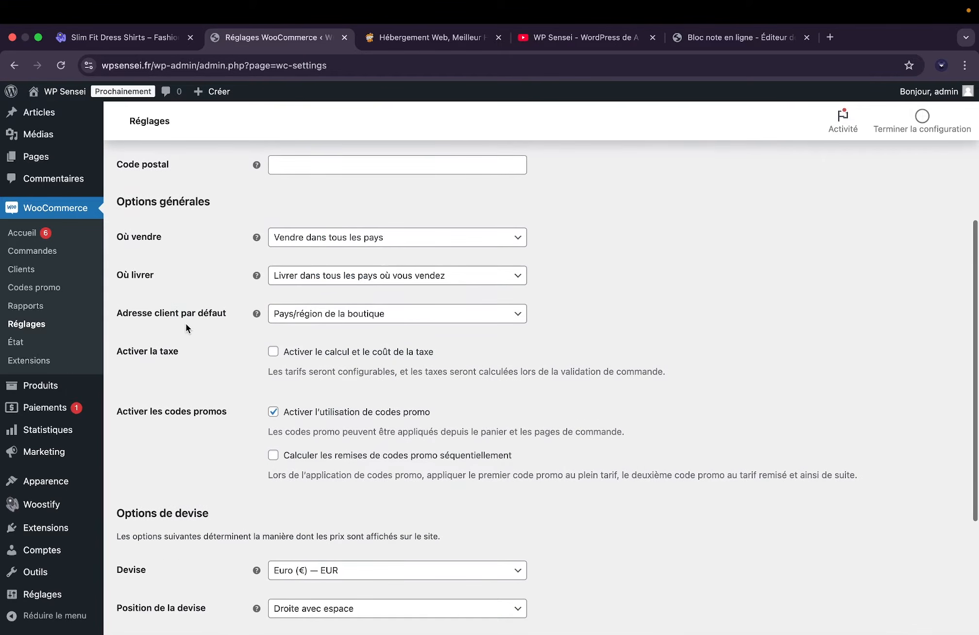
Choose Pays/région de la boutique as the default customer address, and toggle tax calculation on and off again.
{"action": "left_click", "coordinate": [282, 317]}
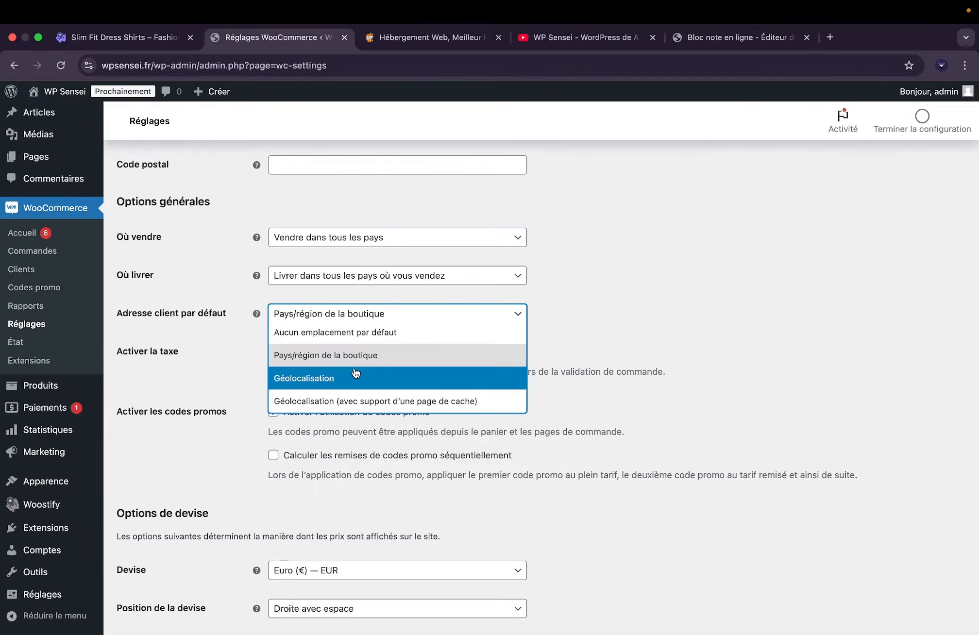
{"action": "left_click", "coordinate": [289, 357]}
{"action": "scroll", "coordinate": [230, 332], "scroll_direction": "down", "scroll_amount": 3}
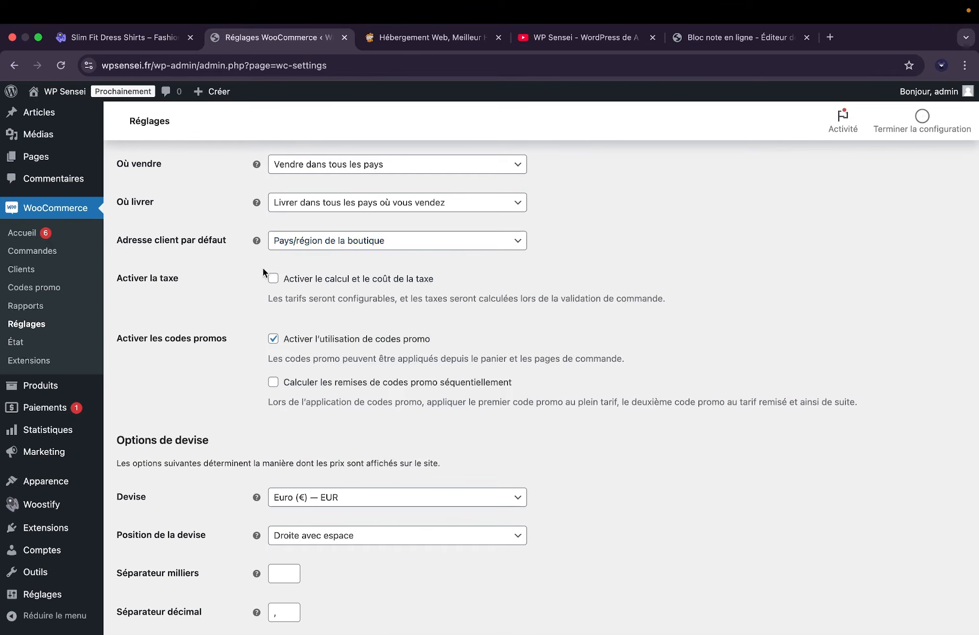
{"action": "left_click", "coordinate": [273, 279]}
{"action": "left_click", "coordinate": [274, 281]}
Review the promo code options and the choices for the currency and its position.
{"action": "scroll", "coordinate": [247, 293], "scroll_direction": "down", "scroll_amount": 2}
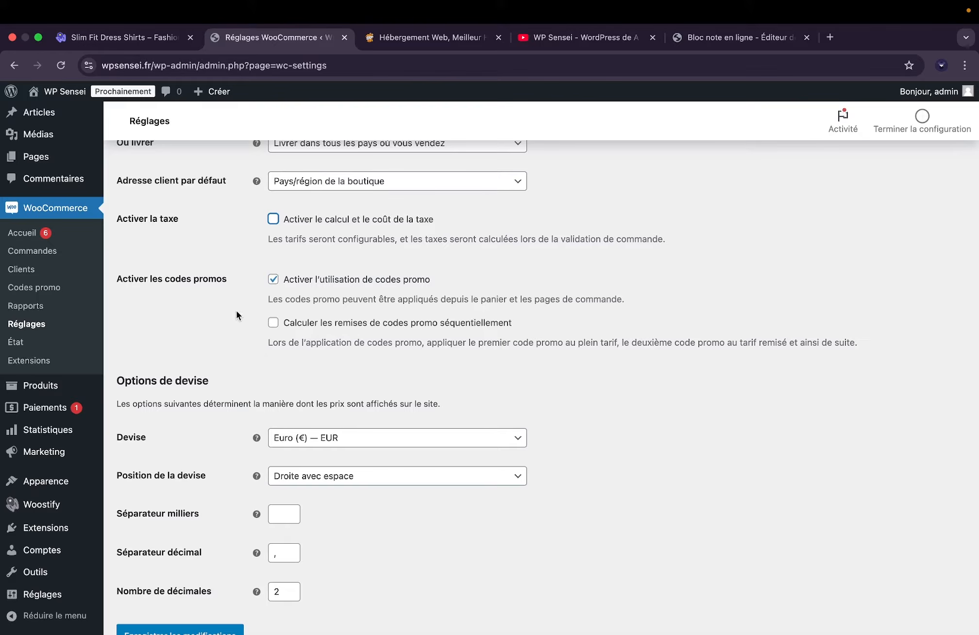
{"action": "scroll", "coordinate": [237, 313], "scroll_direction": "down", "scroll_amount": 3}
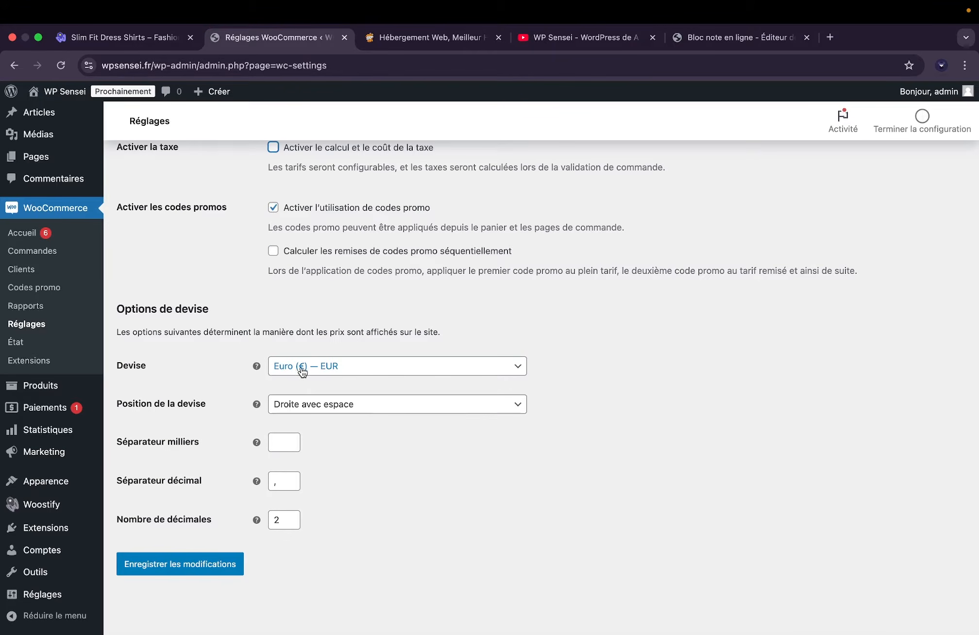
{"action": "left_click", "coordinate": [302, 367]}
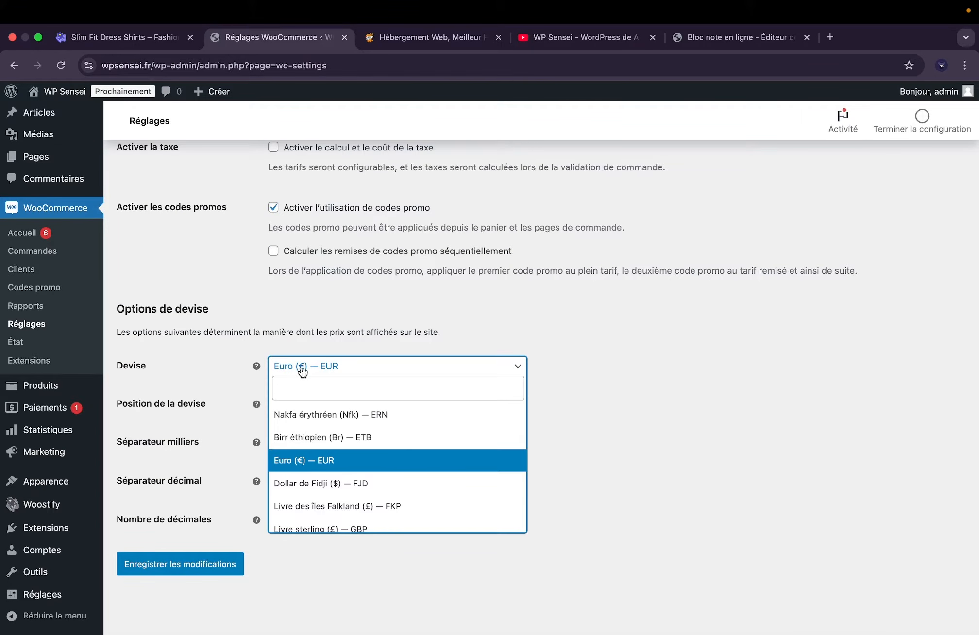
{"action": "left_click", "coordinate": [216, 386]}
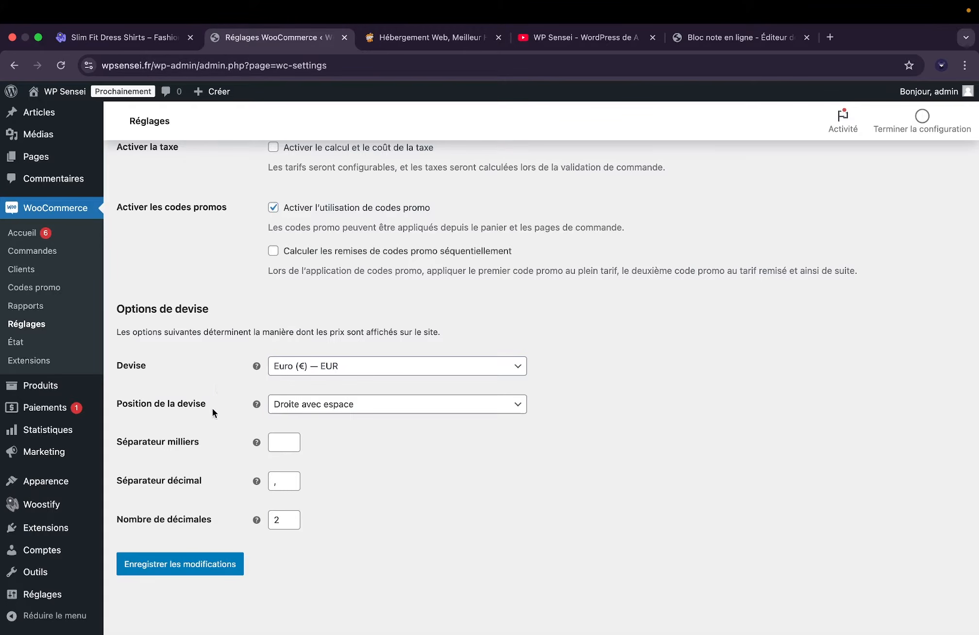
{"action": "left_click", "coordinate": [349, 406]}
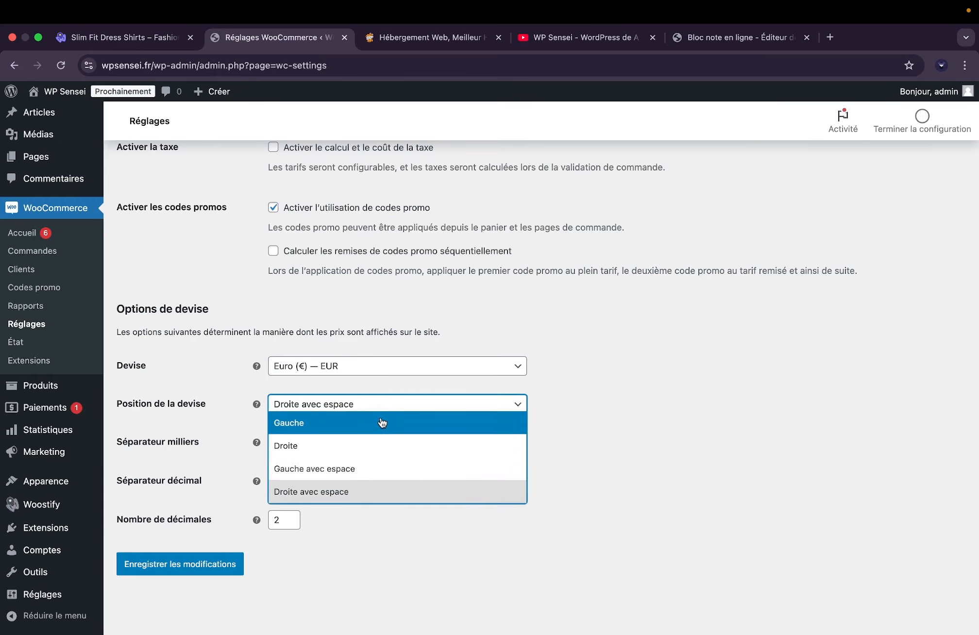
{"action": "left_click", "coordinate": [256, 419]}
{"action": "scroll", "coordinate": [257, 418], "scroll_direction": "down", "scroll_amount": 1}
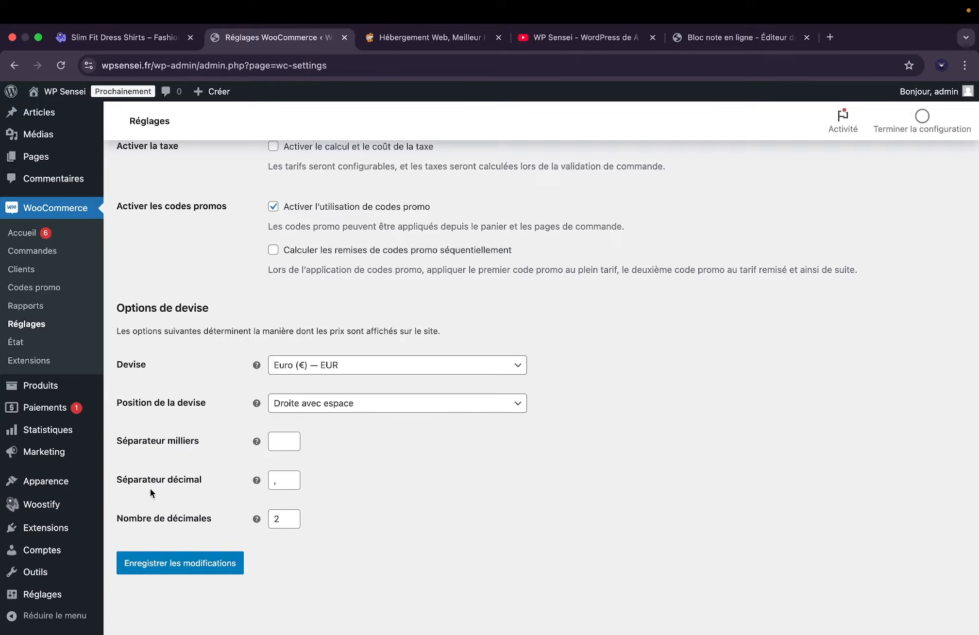
Examine the thousands separator and decimal separator settings in the currency options.
{"action": "left_click_drag", "start_coordinate": [125, 478], "coordinate": [196, 476]}
{"action": "left_click", "coordinate": [199, 477]}
{"action": "left_click_drag", "start_coordinate": [152, 441], "coordinate": [187, 442]}
{"action": "left_click", "coordinate": [187, 441]}
{"action": "left_click", "coordinate": [283, 479]}
{"action": "left_click", "coordinate": [206, 471]}
{"action": "left_click", "coordinate": [271, 445]}
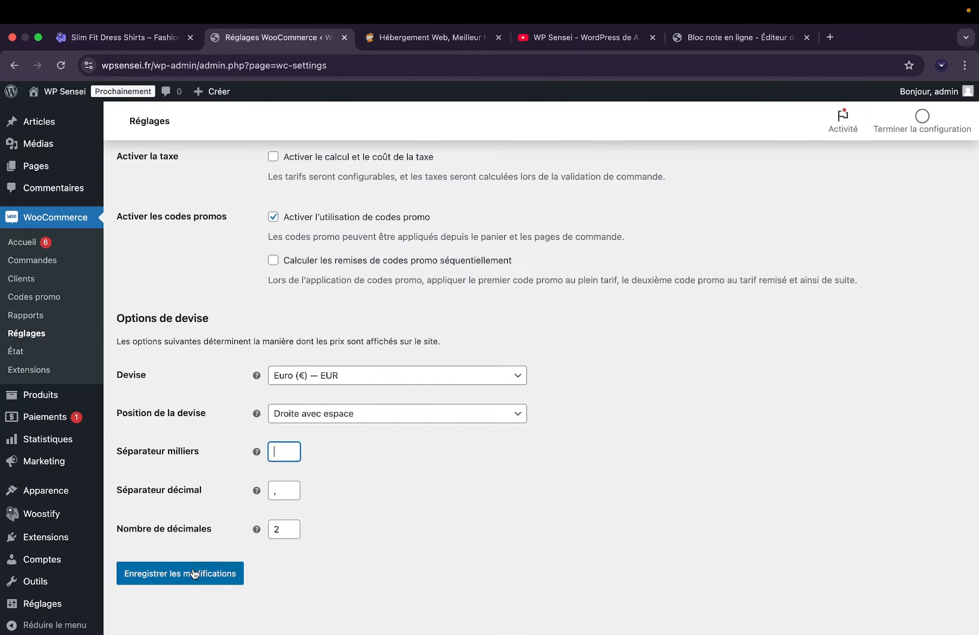
Leave the general settings page, discarding any unsaved changes, and open the WooCommerce product settings.
{"action": "left_click", "coordinate": [193, 568]}
{"action": "left_click", "coordinate": [210, 179]}
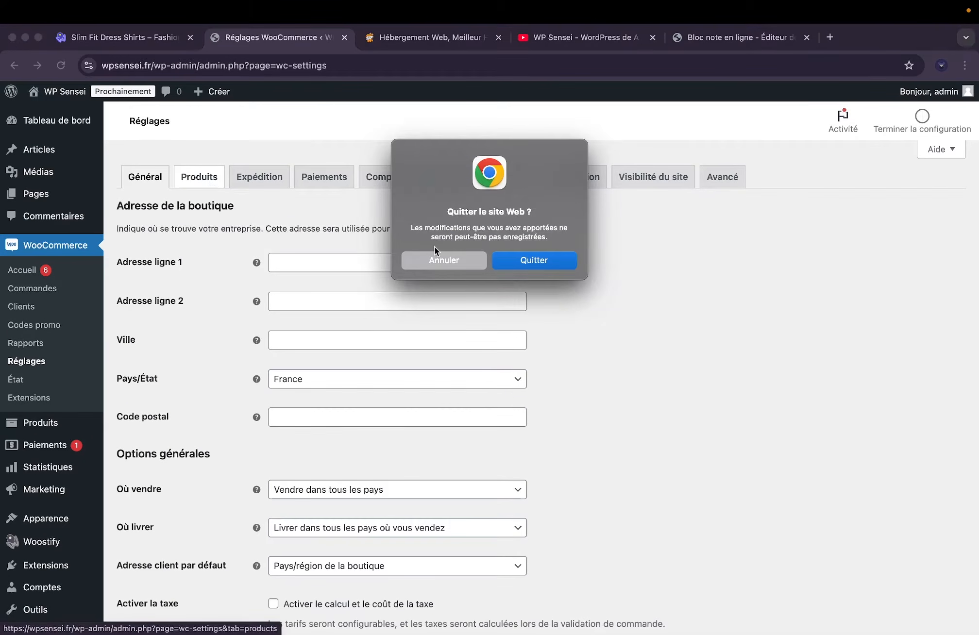
{"action": "left_click", "coordinate": [508, 260]}
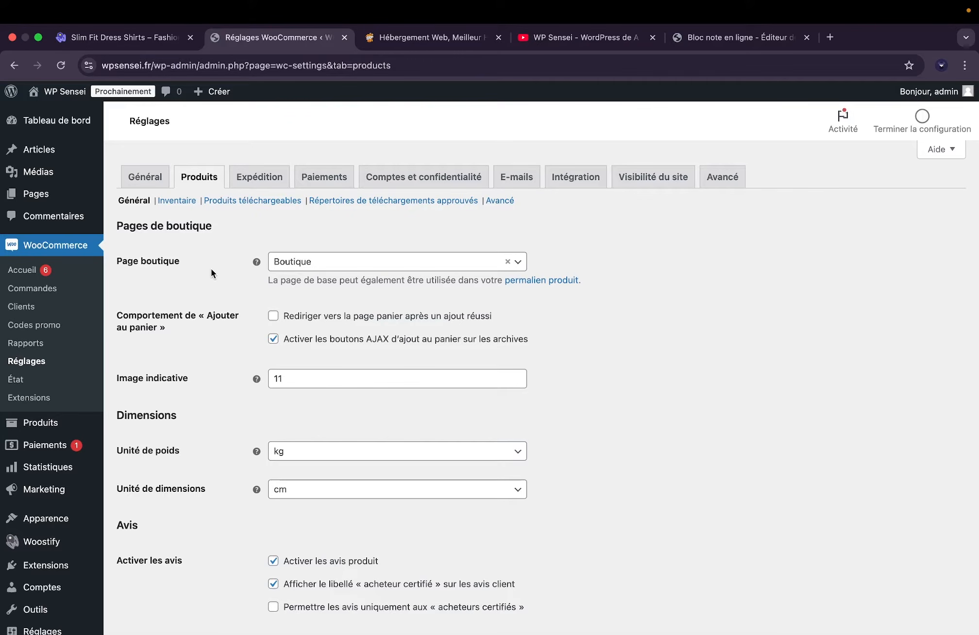
Look over the product settings and check which pages can serve as the shop page.
{"action": "scroll", "coordinate": [211, 273], "scroll_direction": "down", "scroll_amount": 3}
{"action": "scroll", "coordinate": [214, 499], "scroll_direction": "up", "scroll_amount": 3}
{"action": "left_click", "coordinate": [317, 264]}
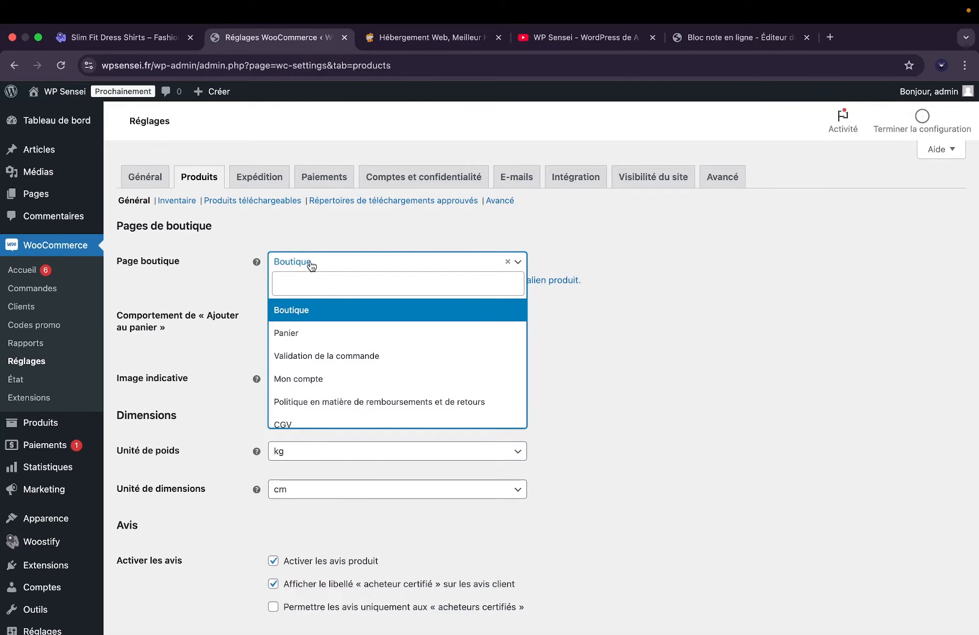
{"action": "left_click", "coordinate": [242, 291]}
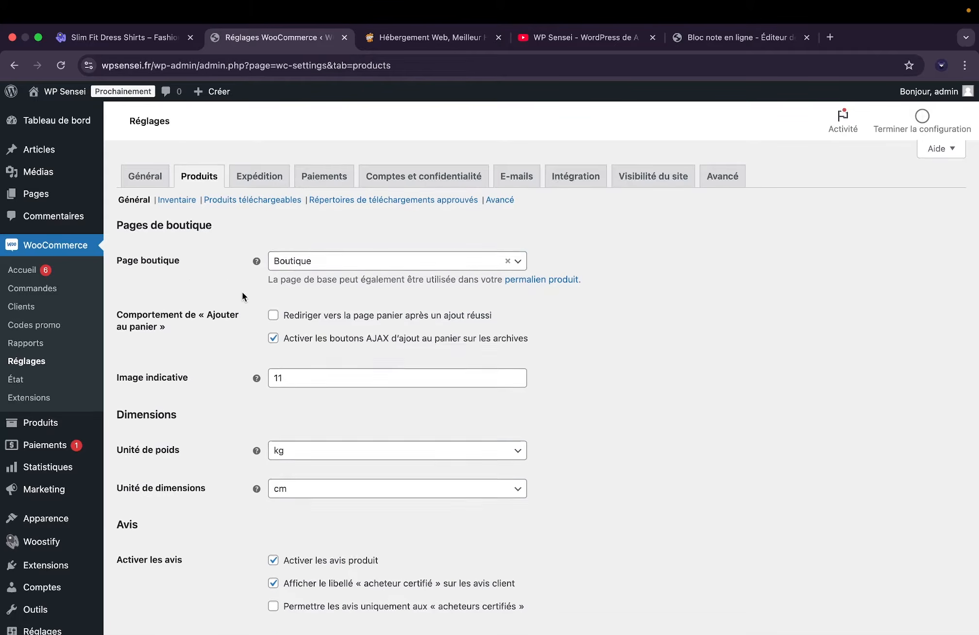
{"action": "scroll", "coordinate": [242, 291], "scroll_direction": "down", "scroll_amount": 2}
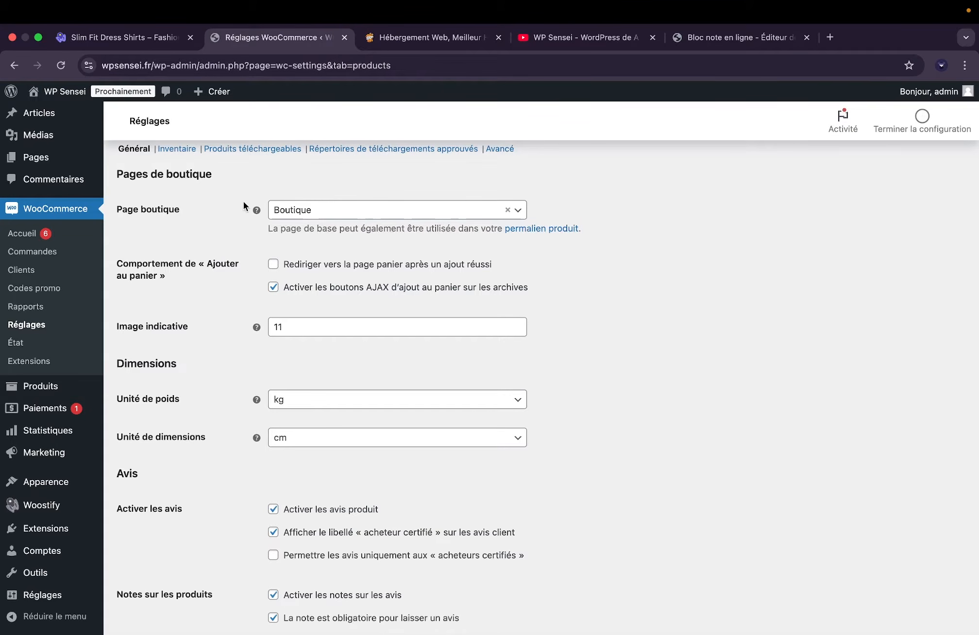
Examine the add-to-cart area on the Woostify demo's Slim Fit Dress Shirts page, and return to the product settings.
{"action": "left_click", "coordinate": [145, 38]}
{"action": "scroll", "coordinate": [656, 476], "scroll_direction": "down", "scroll_amount": 3}
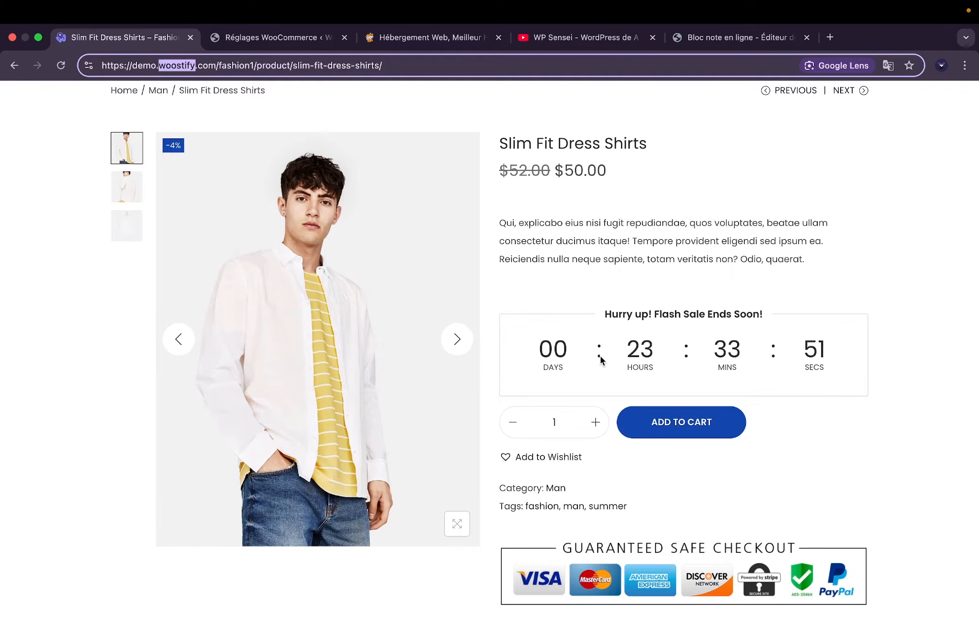
{"action": "left_click", "coordinate": [302, 41]}
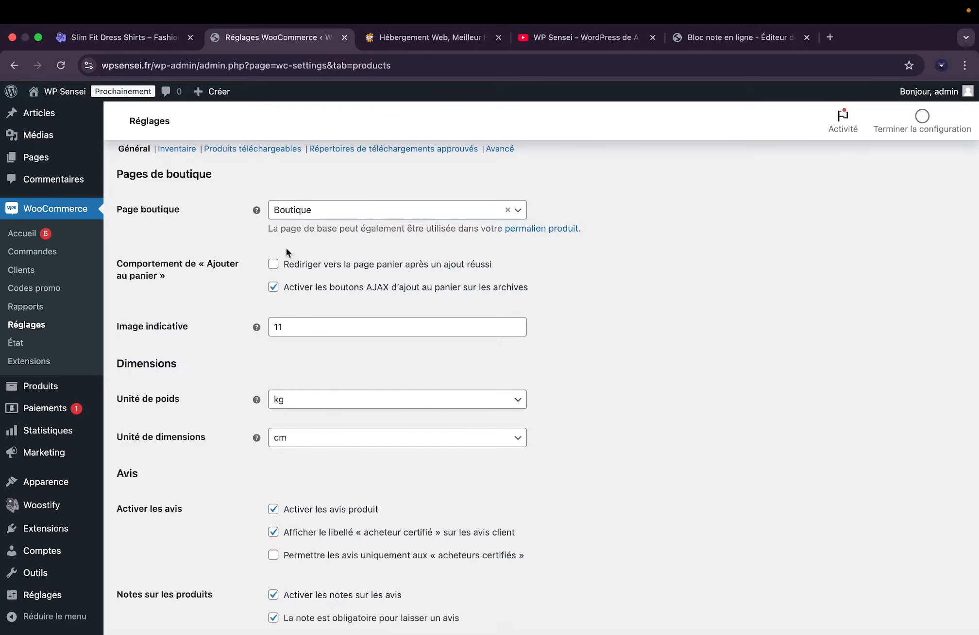
Look over the product settings and check the units available for product weight and dimensions.
{"action": "scroll", "coordinate": [286, 249], "scroll_direction": "down", "scroll_amount": 1}
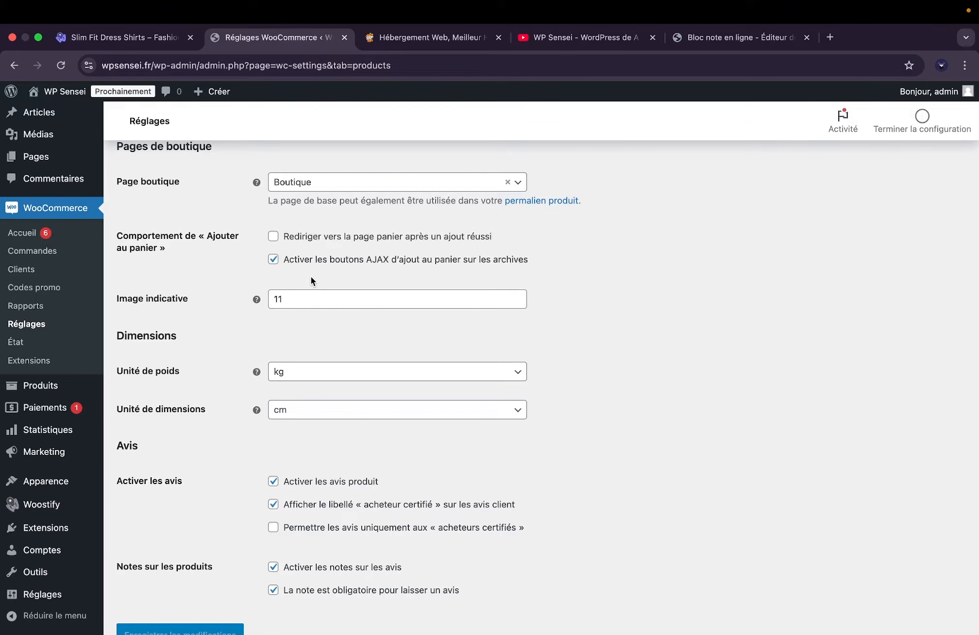
{"action": "scroll", "coordinate": [311, 281], "scroll_direction": "down", "scroll_amount": 1}
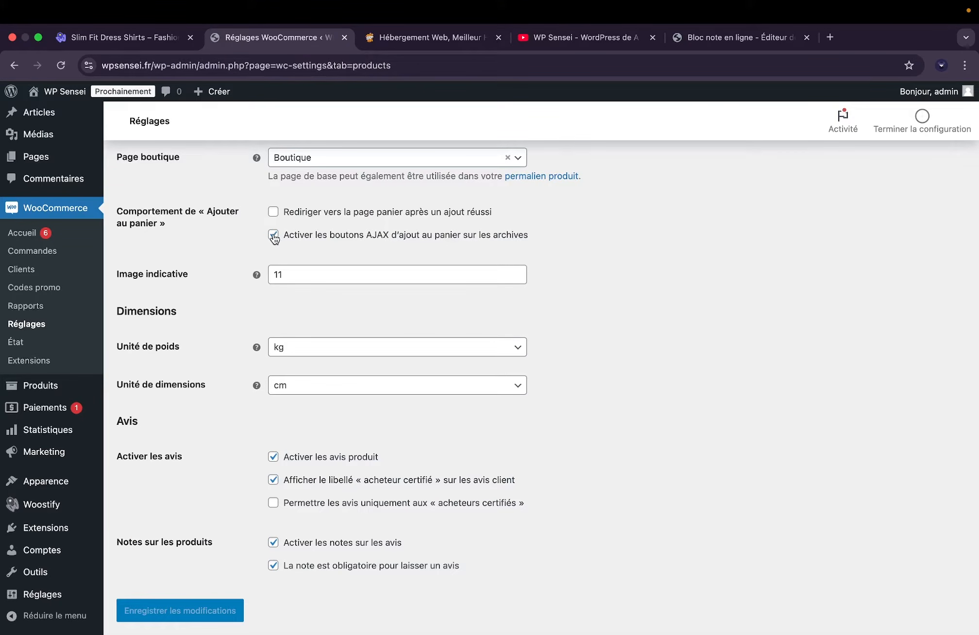
{"action": "scroll", "coordinate": [237, 264], "scroll_direction": "down", "scroll_amount": 1}
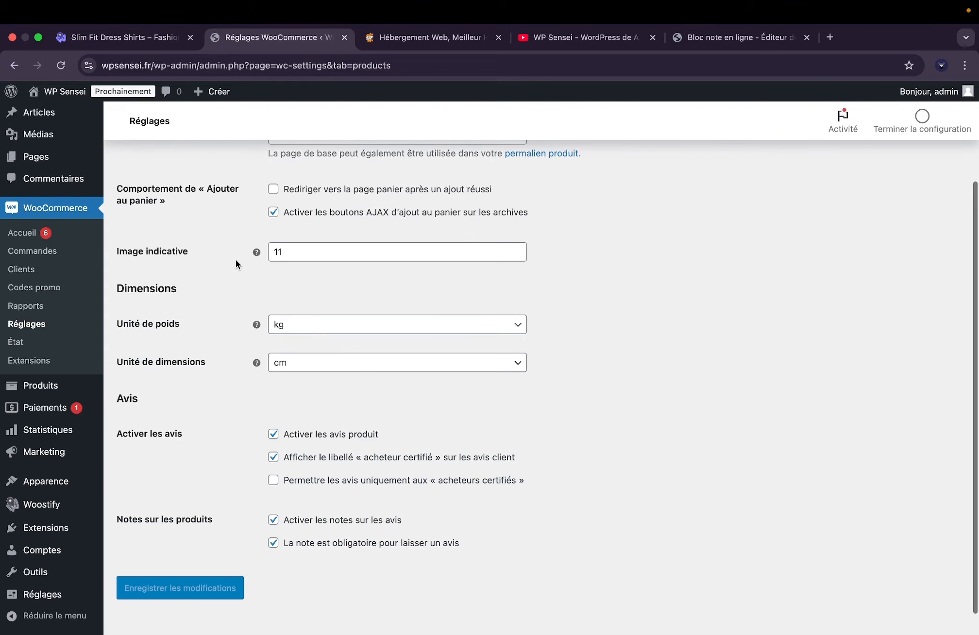
{"action": "scroll", "coordinate": [228, 269], "scroll_direction": "down", "scroll_amount": 1}
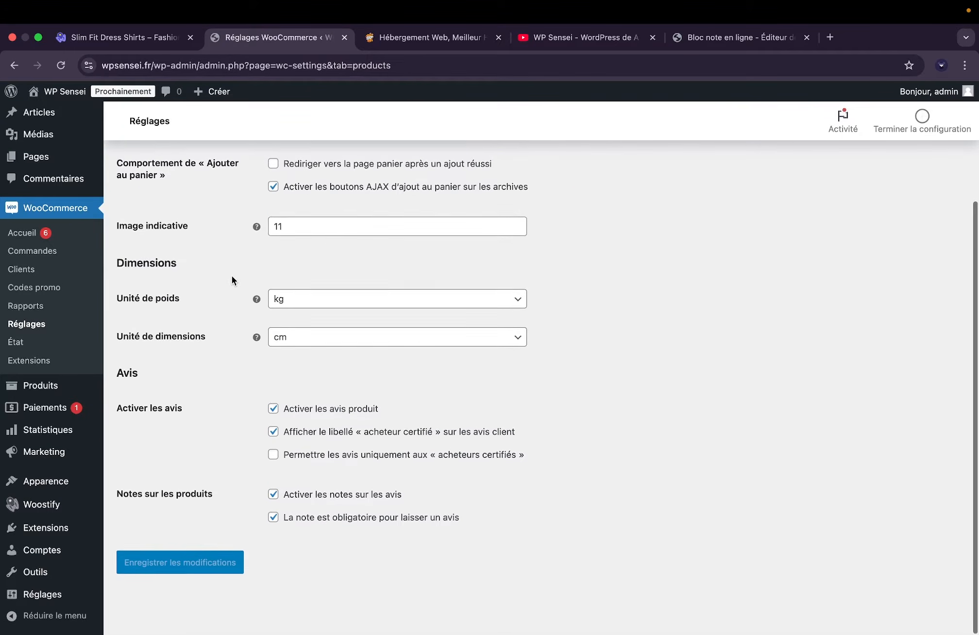
{"action": "left_click", "coordinate": [301, 302]}
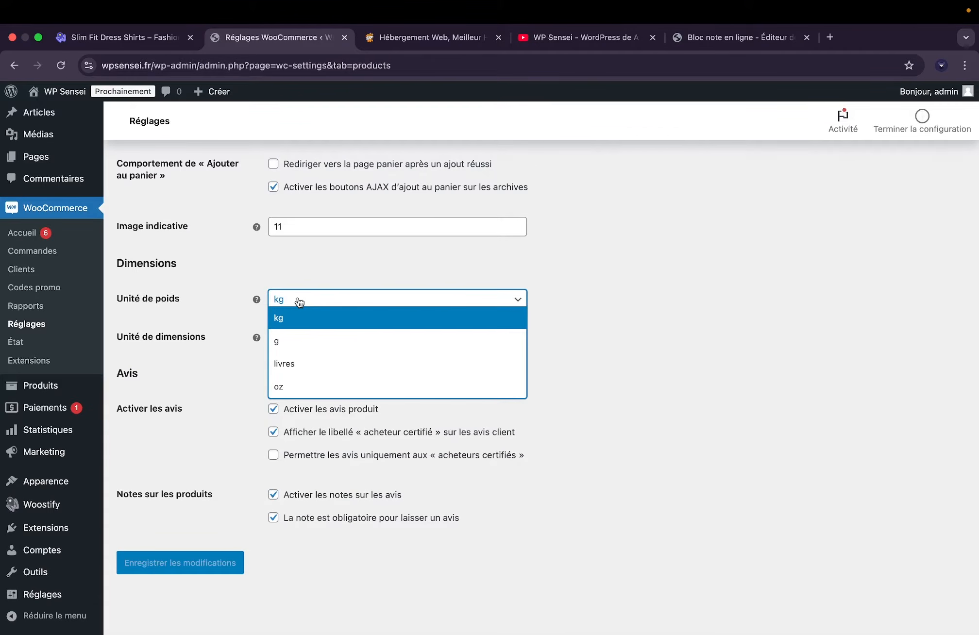
{"action": "left_click", "coordinate": [301, 301]}
{"action": "left_click", "coordinate": [332, 340]}
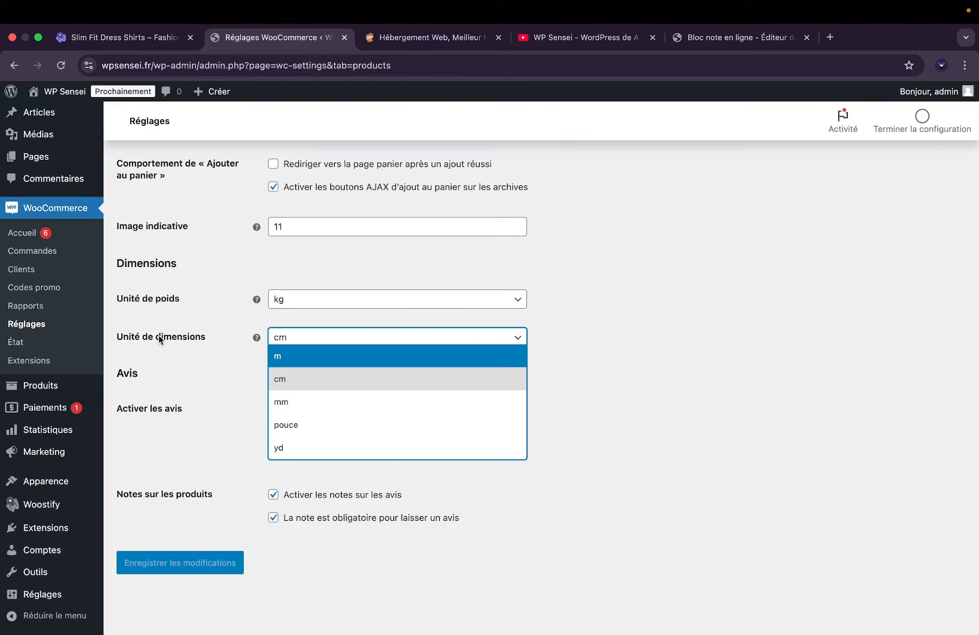
{"action": "left_click", "coordinate": [194, 344]}
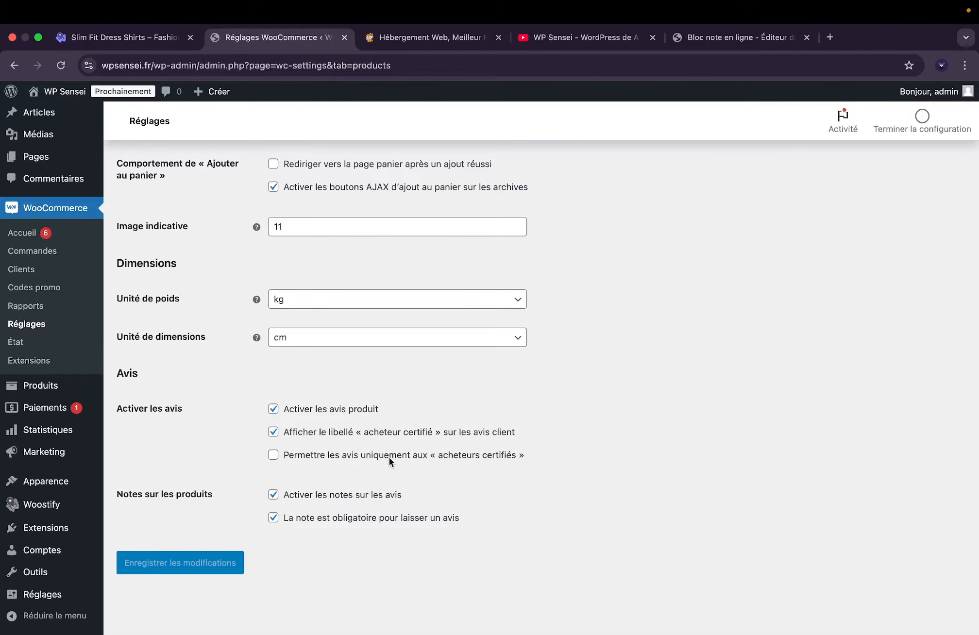
Allow product reviews only from certified buyers (« acheteurs certifiés ») and save the product settings.
{"action": "left_click", "coordinate": [273, 455]}
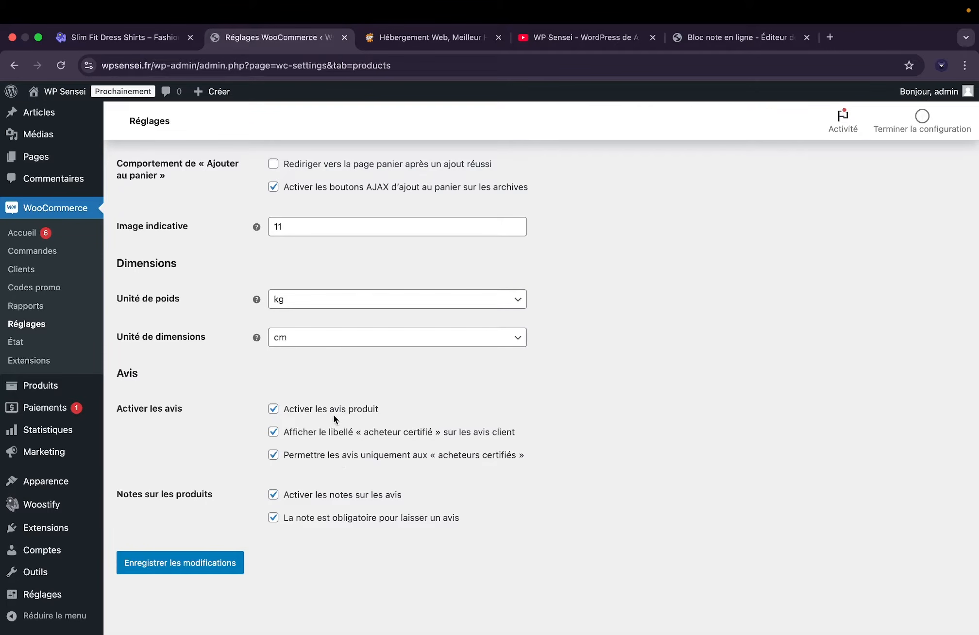
{"action": "left_click", "coordinate": [212, 564]}
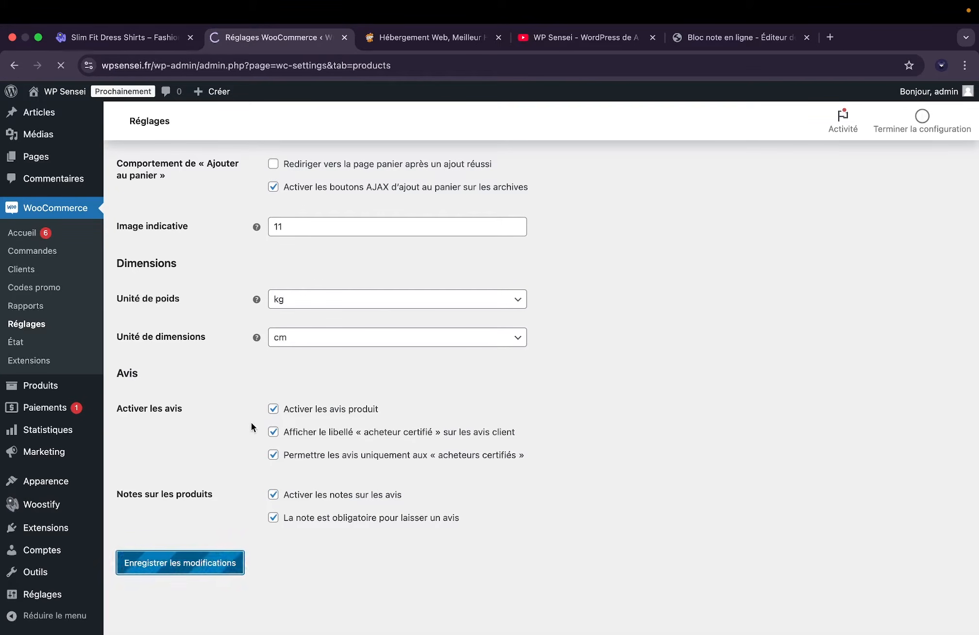
Open the inventory section (Inventaire) of the WooCommerce product settings.
{"action": "left_click", "coordinate": [177, 201]}
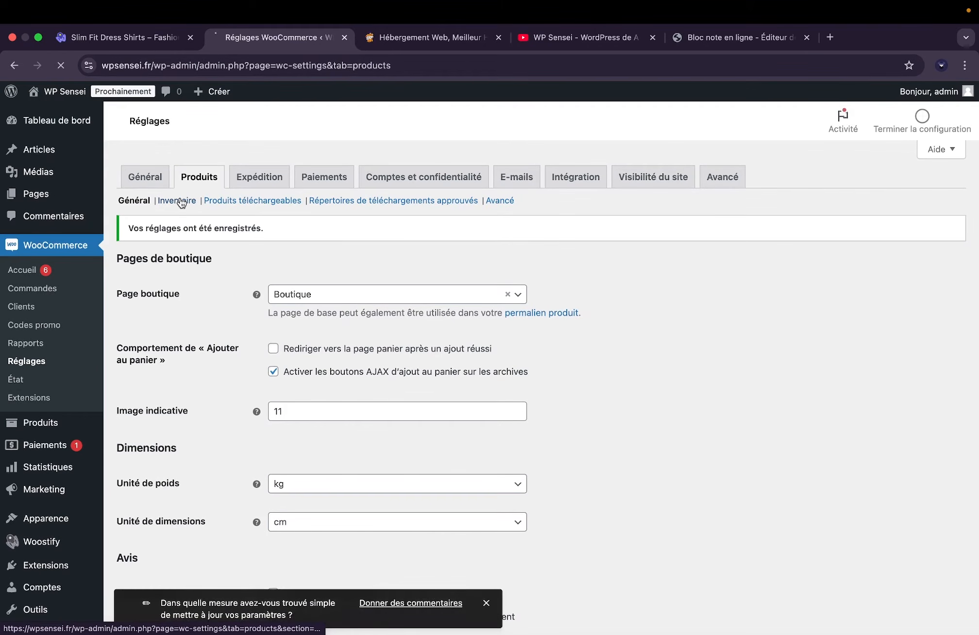
{"action": "left_click", "coordinate": [166, 184]}
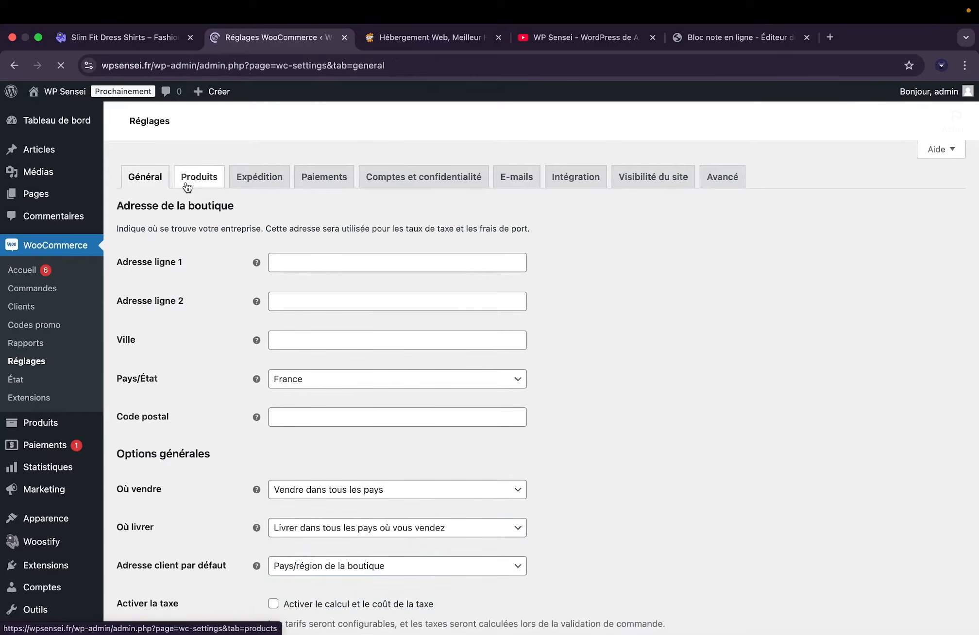
{"action": "left_click", "coordinate": [177, 187]}
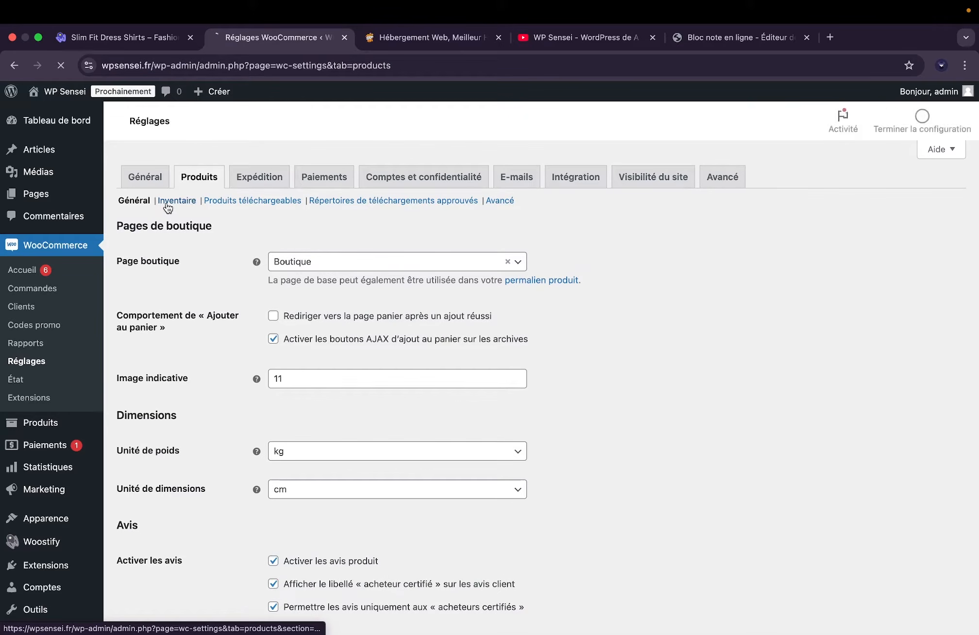
{"action": "left_click", "coordinate": [165, 202]}
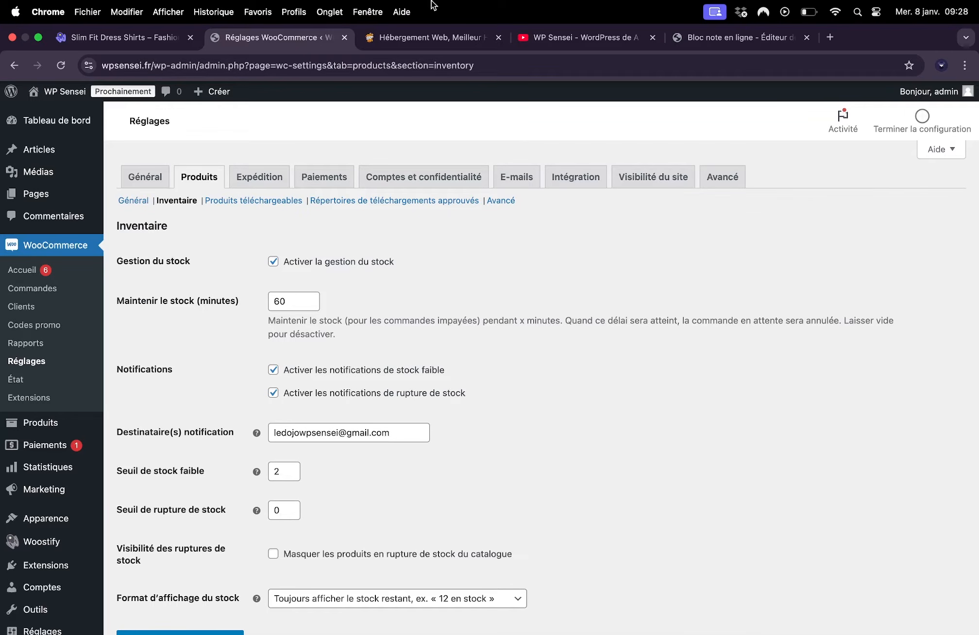
{"action": "scroll", "coordinate": [276, 253], "scroll_direction": "down", "scroll_amount": 2}
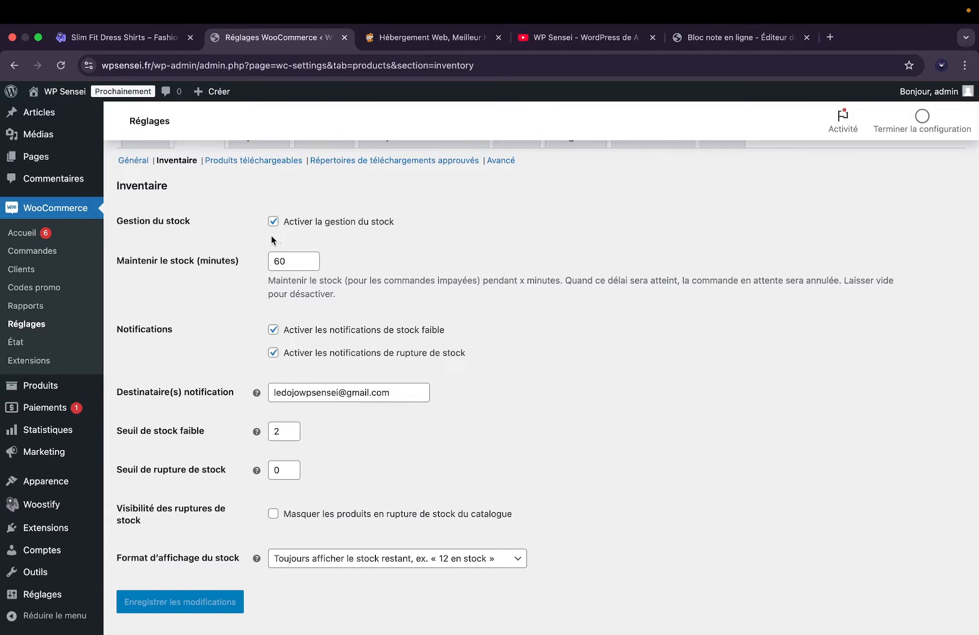
Toggle stock management off and back on to compare which inventory options depend on it.
{"action": "left_click", "coordinate": [310, 222]}
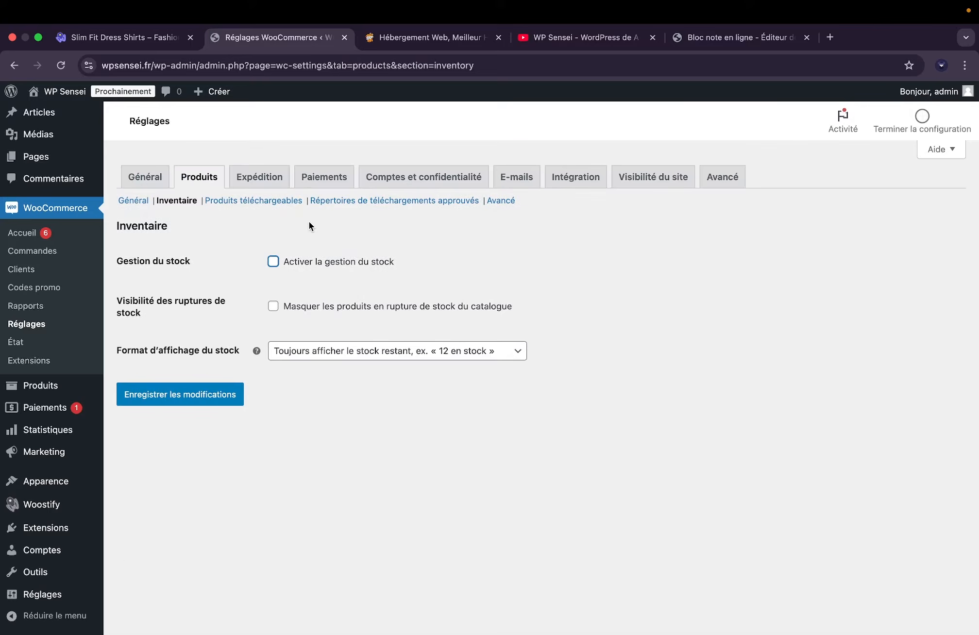
{"action": "left_click", "coordinate": [307, 259]}
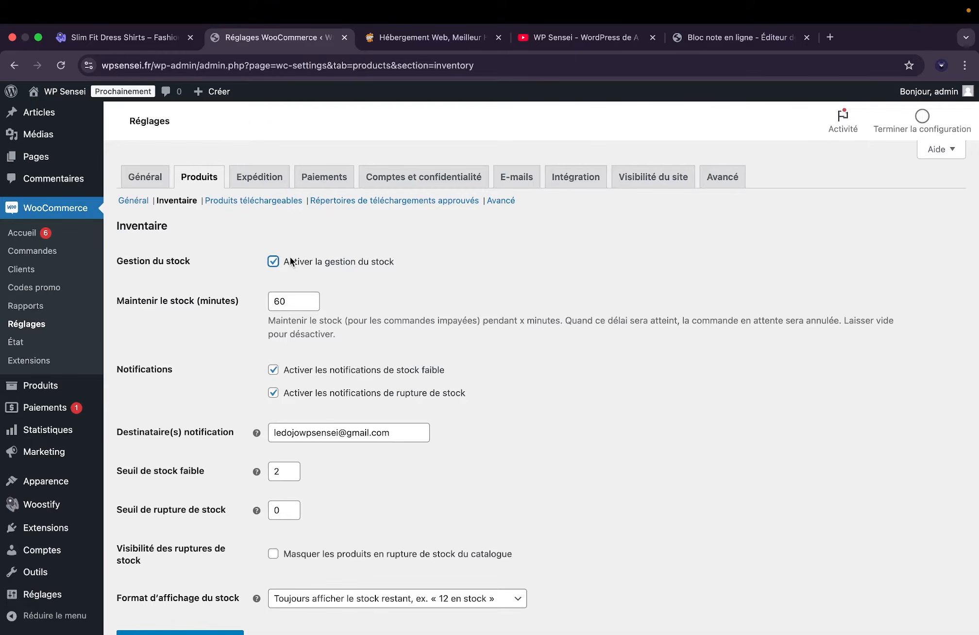
{"action": "left_click", "coordinate": [290, 257]}
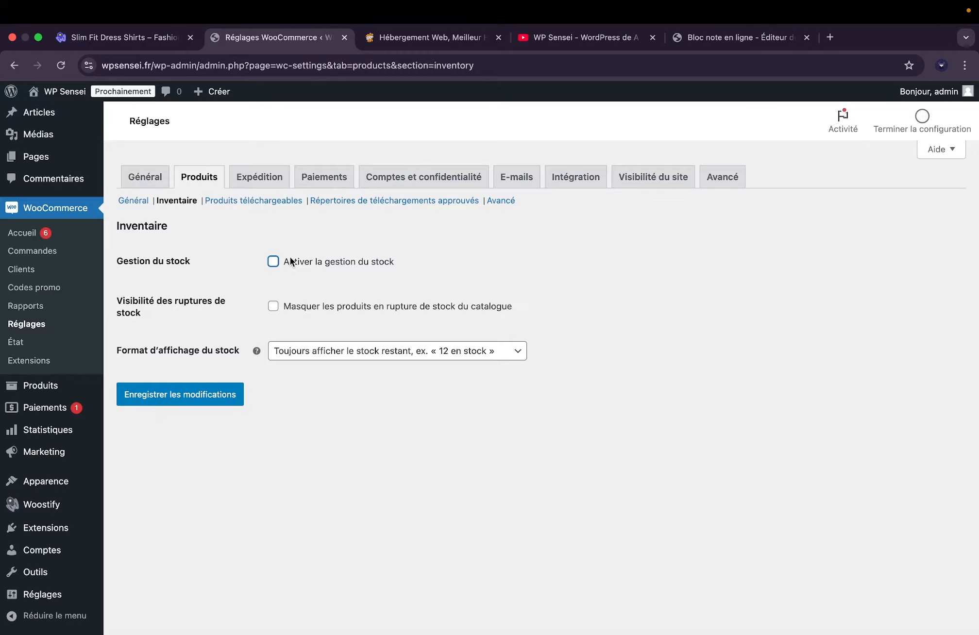
{"action": "left_click", "coordinate": [289, 261]}
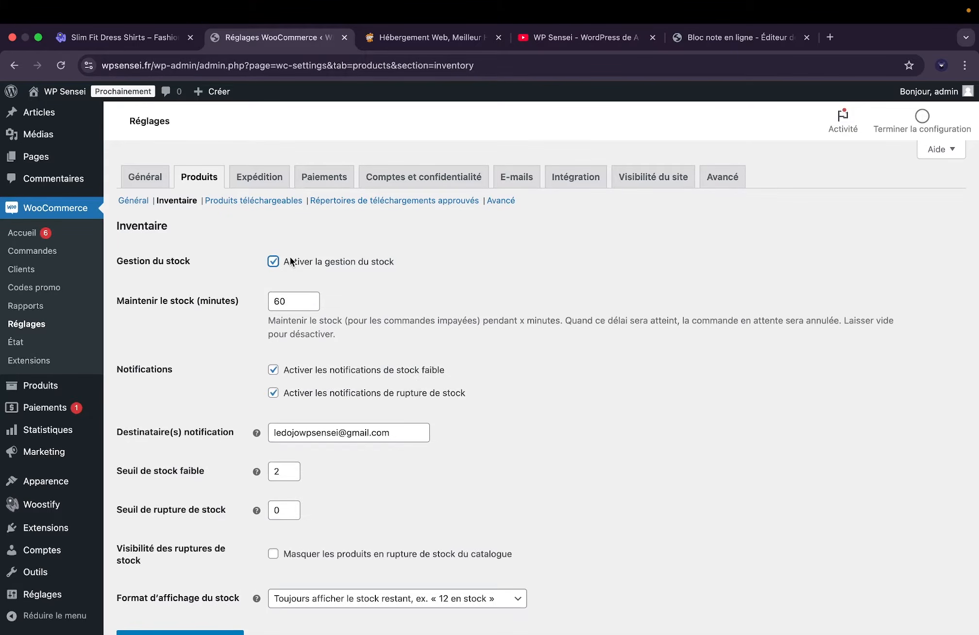
Review the stock hold time, low-stock and out-of-stock thresholds and stock display formats, and save the inventory settings.
{"action": "scroll", "coordinate": [251, 261], "scroll_direction": "down", "scroll_amount": 1}
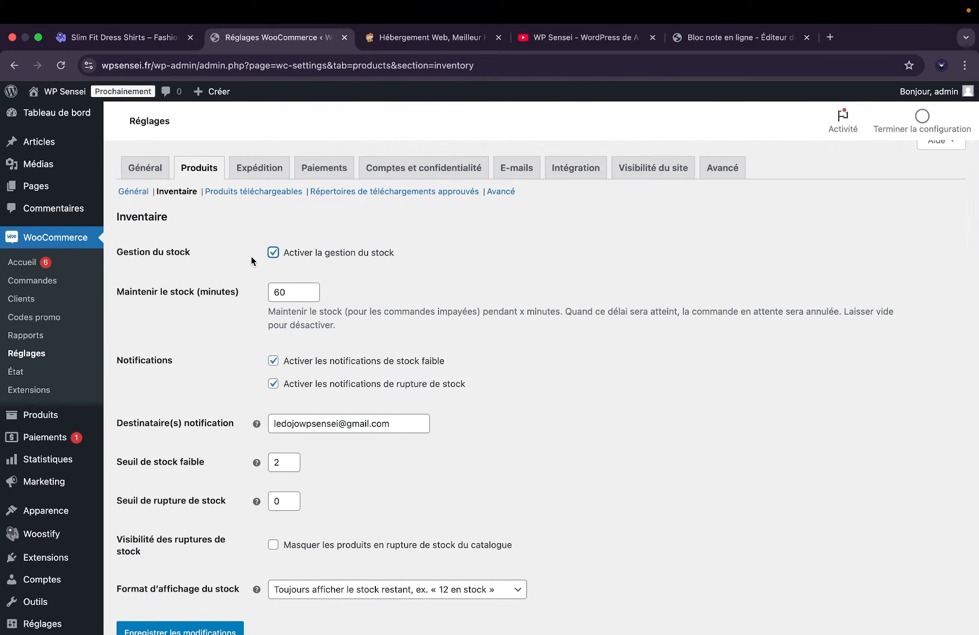
{"action": "scroll", "coordinate": [251, 261], "scroll_direction": "down", "scroll_amount": 2}
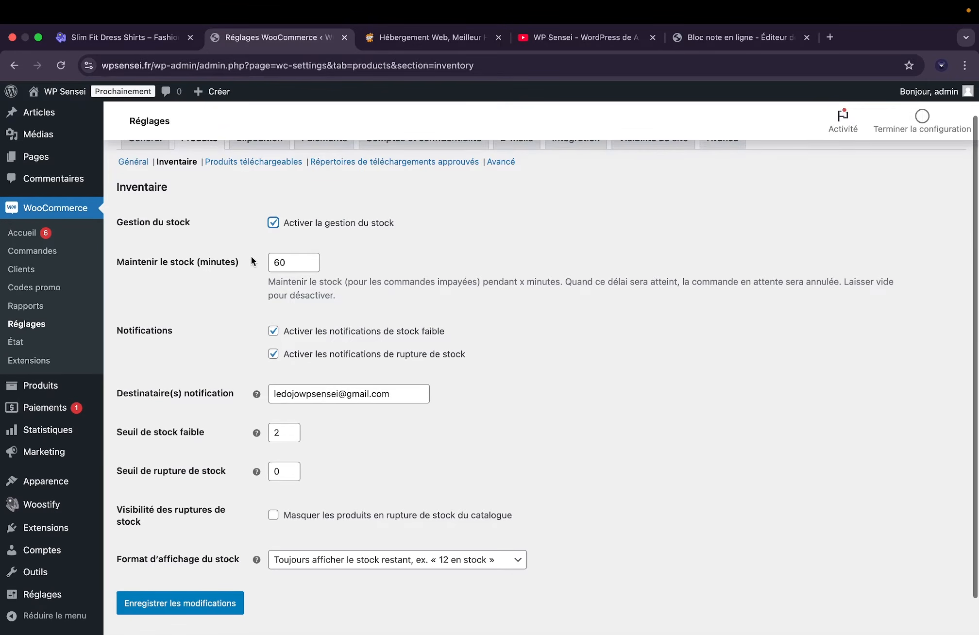
{"action": "scroll", "coordinate": [251, 260], "scroll_direction": "down", "scroll_amount": 1}
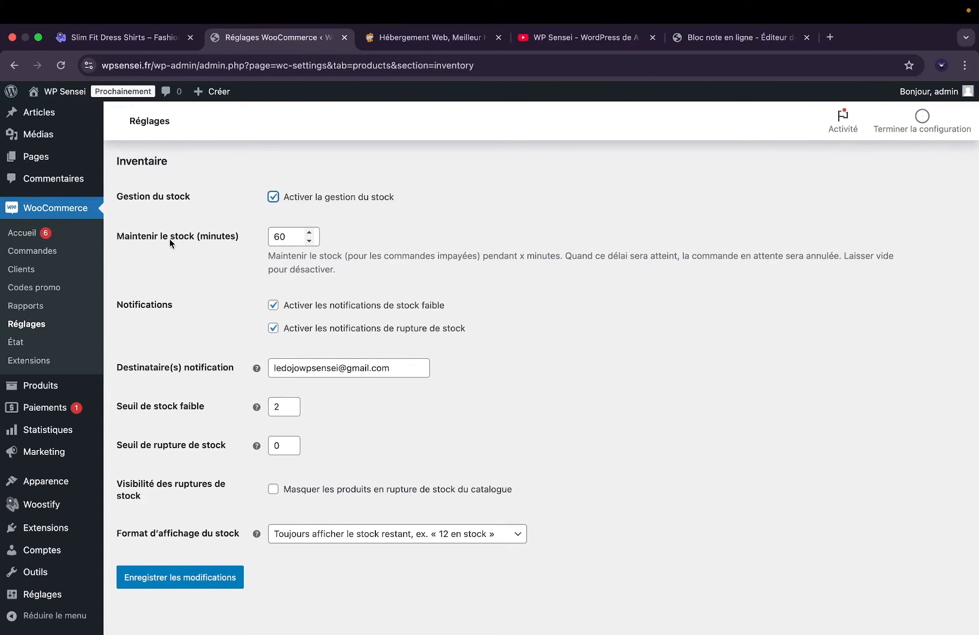
{"action": "left_click", "coordinate": [221, 237]}
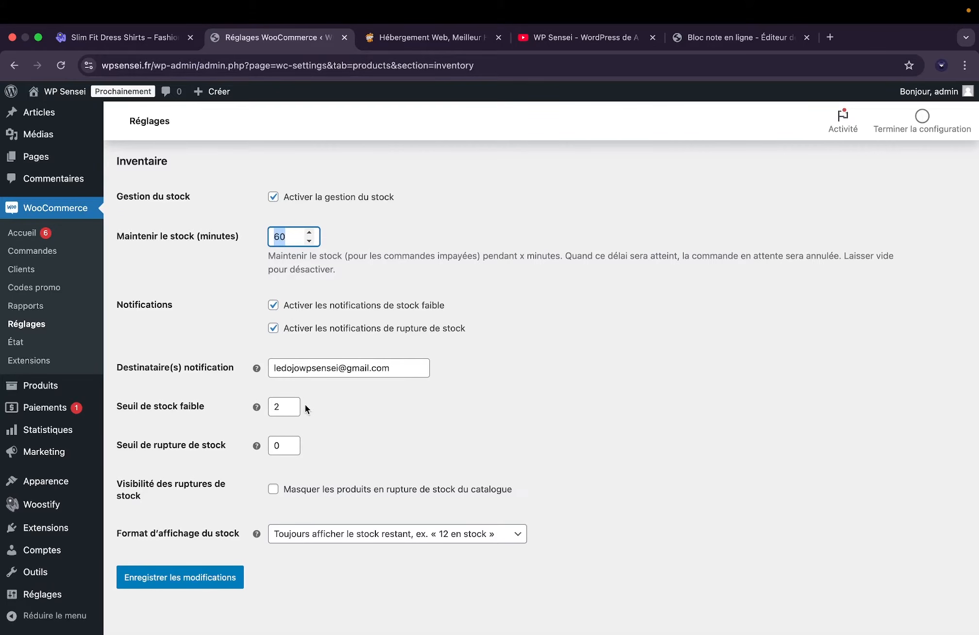
{"action": "double_click", "coordinate": [277, 407]}
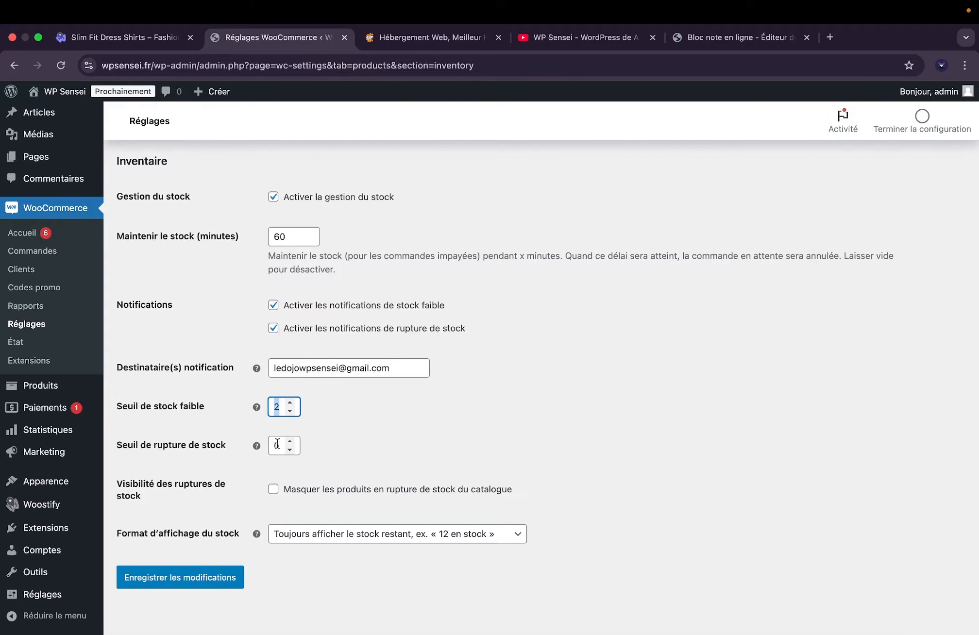
{"action": "key", "text": "Tab"}
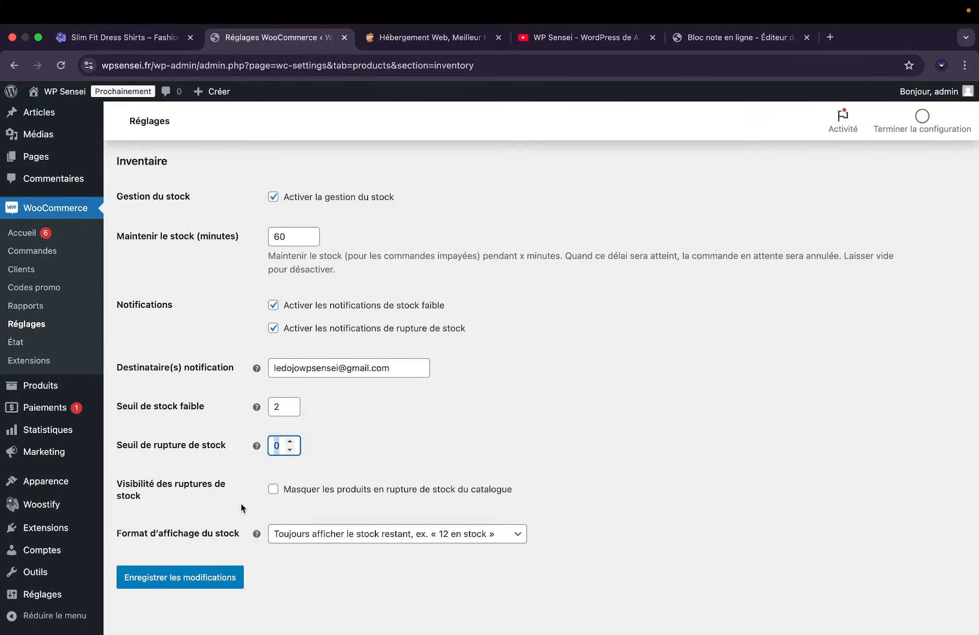
{"action": "left_click", "coordinate": [213, 499]}
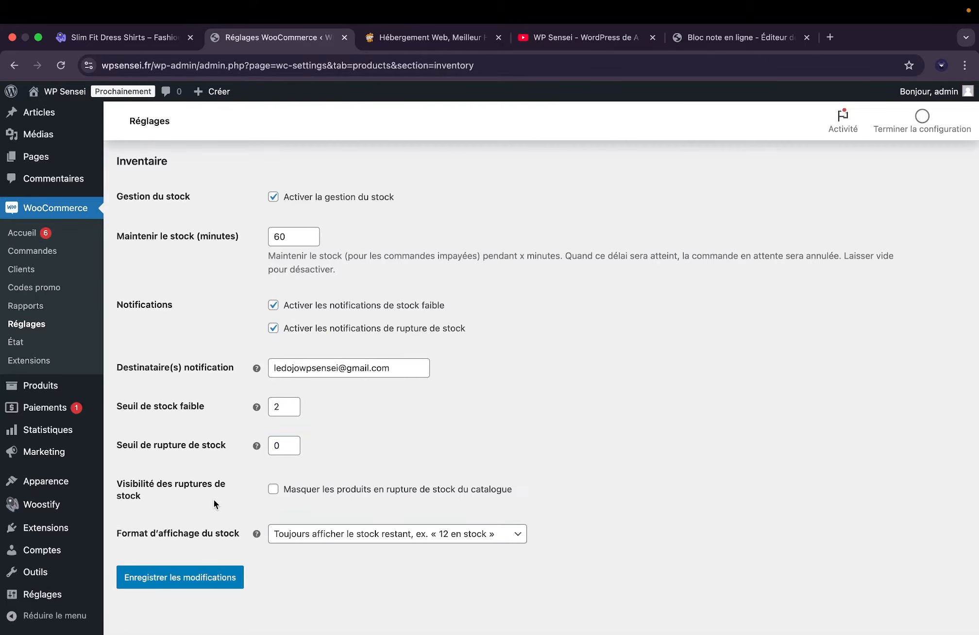
{"action": "left_click", "coordinate": [298, 535]}
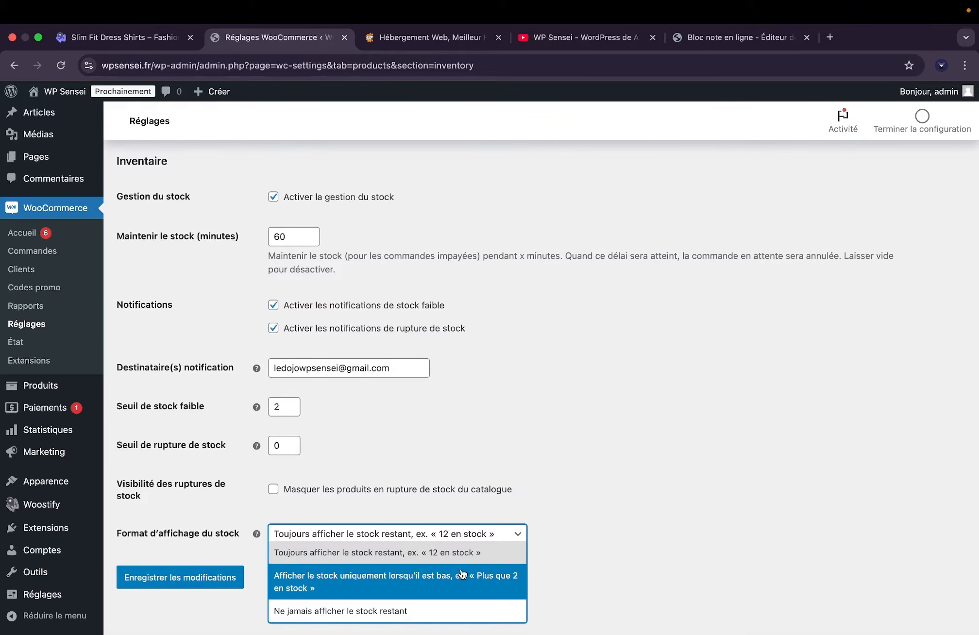
{"action": "left_click", "coordinate": [511, 473]}
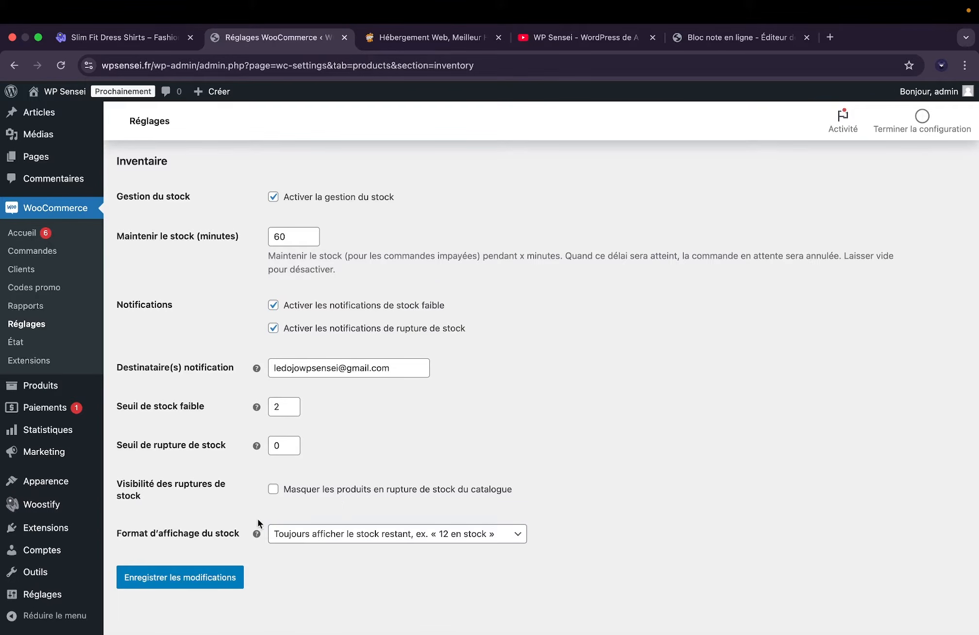
{"action": "left_click", "coordinate": [216, 576]}
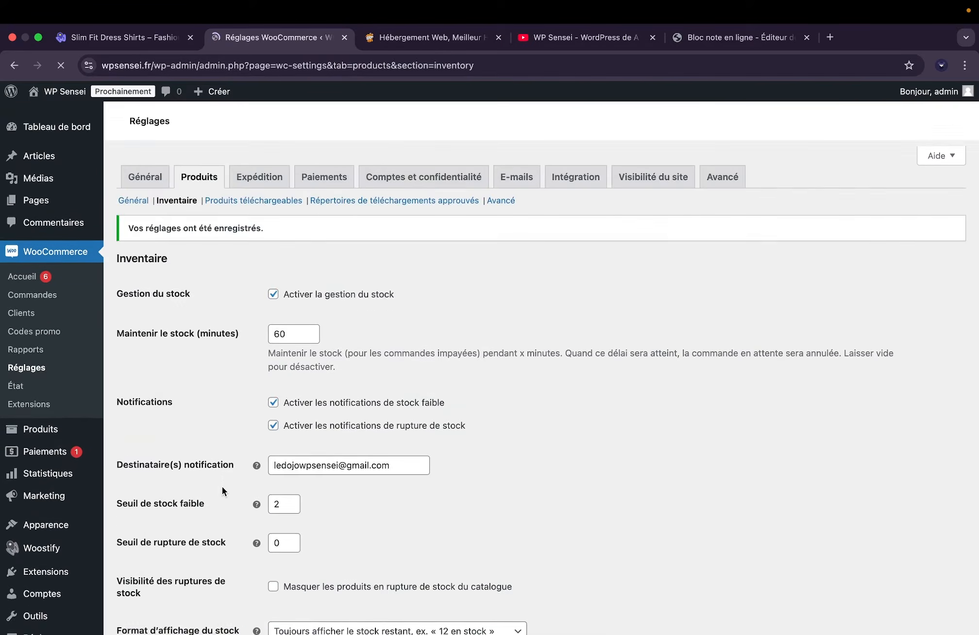
Open the downloadable products settings and check the available file download methods.
{"action": "left_click", "coordinate": [221, 204]}
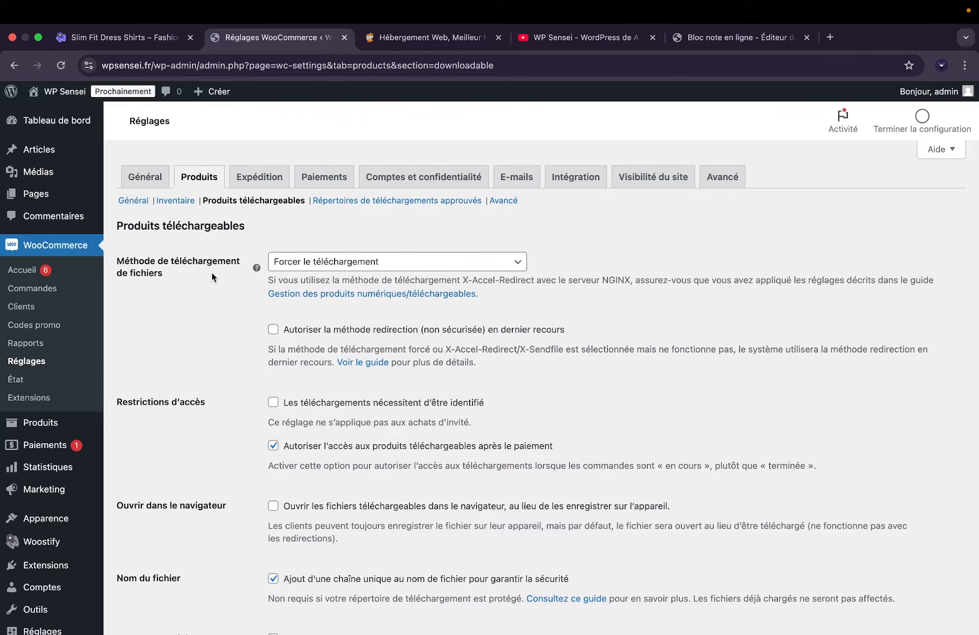
{"action": "left_click", "coordinate": [337, 262]}
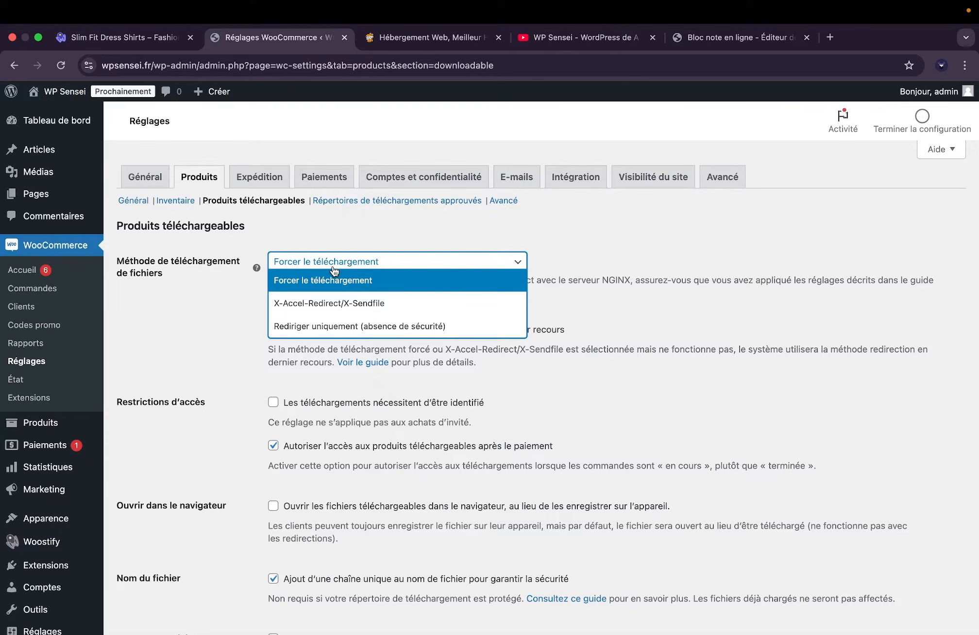
{"action": "left_click", "coordinate": [233, 296]}
Require customers to be logged in for downloads in the access restrictions of the downloadable products settings.
{"action": "scroll", "coordinate": [232, 306], "scroll_direction": "down", "scroll_amount": 2}
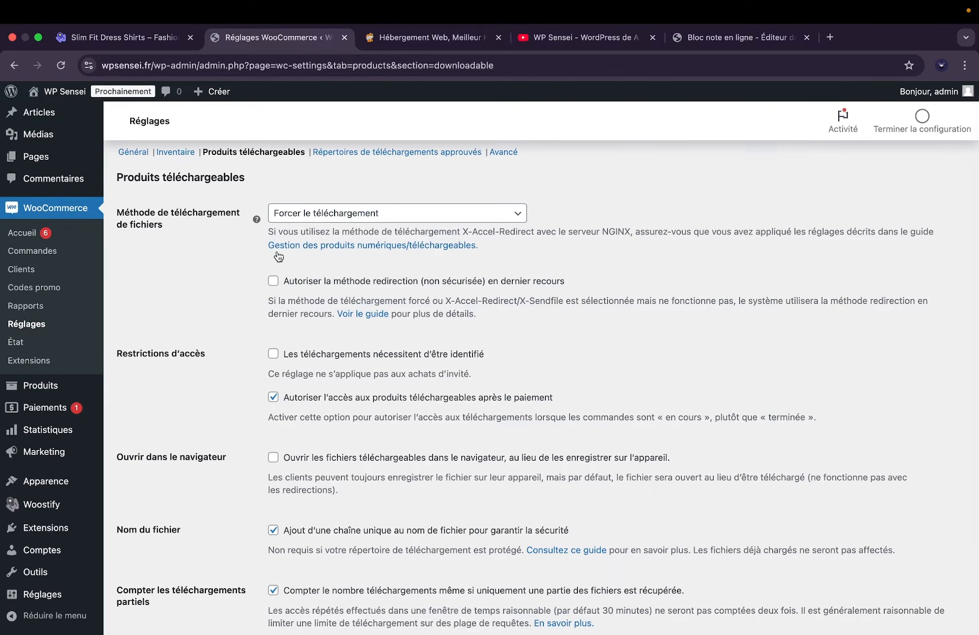
{"action": "scroll", "coordinate": [277, 272], "scroll_direction": "down", "scroll_amount": 1}
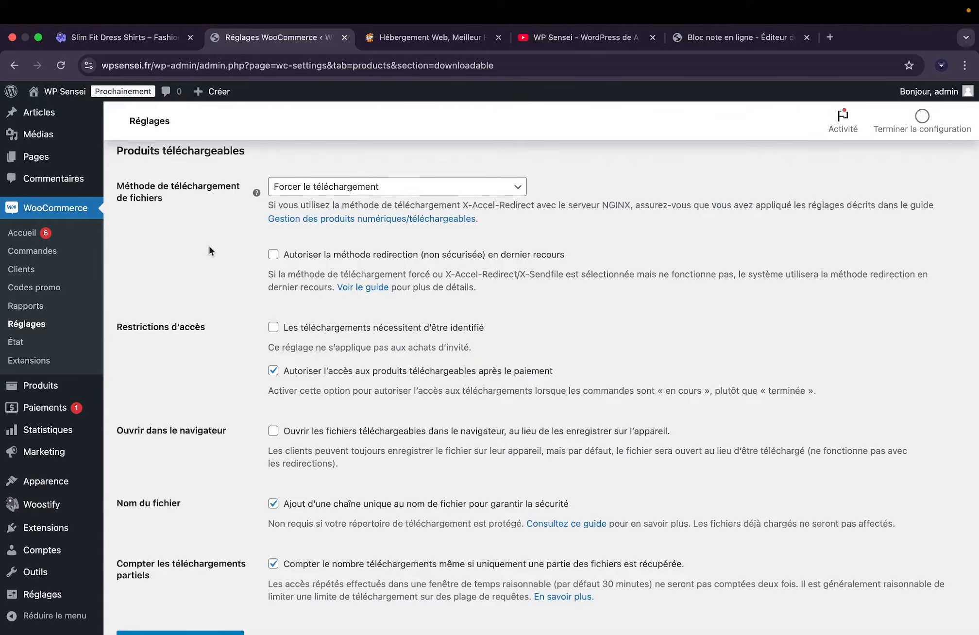
{"action": "scroll", "coordinate": [209, 254], "scroll_direction": "down", "scroll_amount": 3}
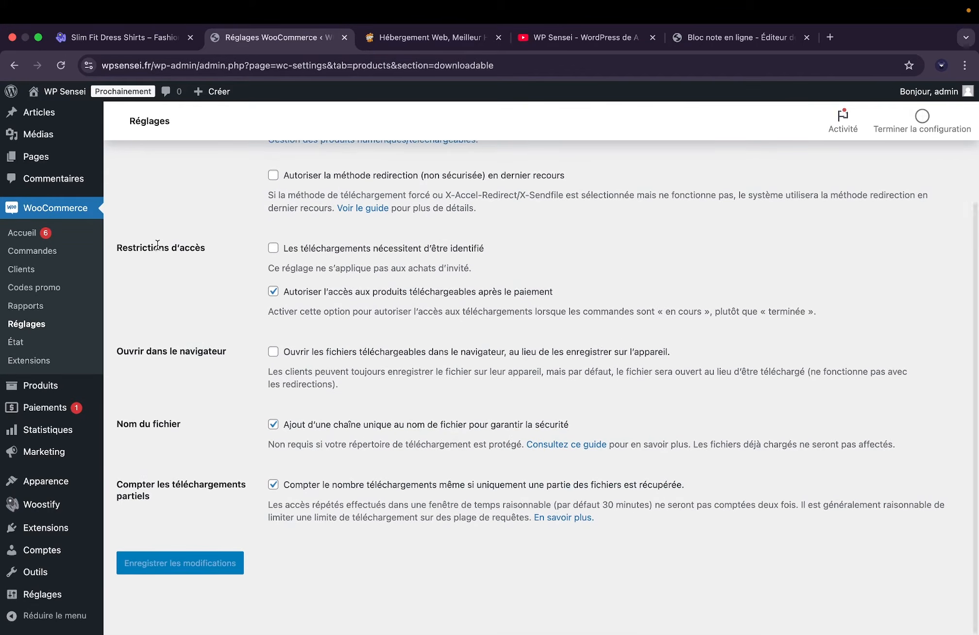
{"action": "left_click", "coordinate": [273, 248]}
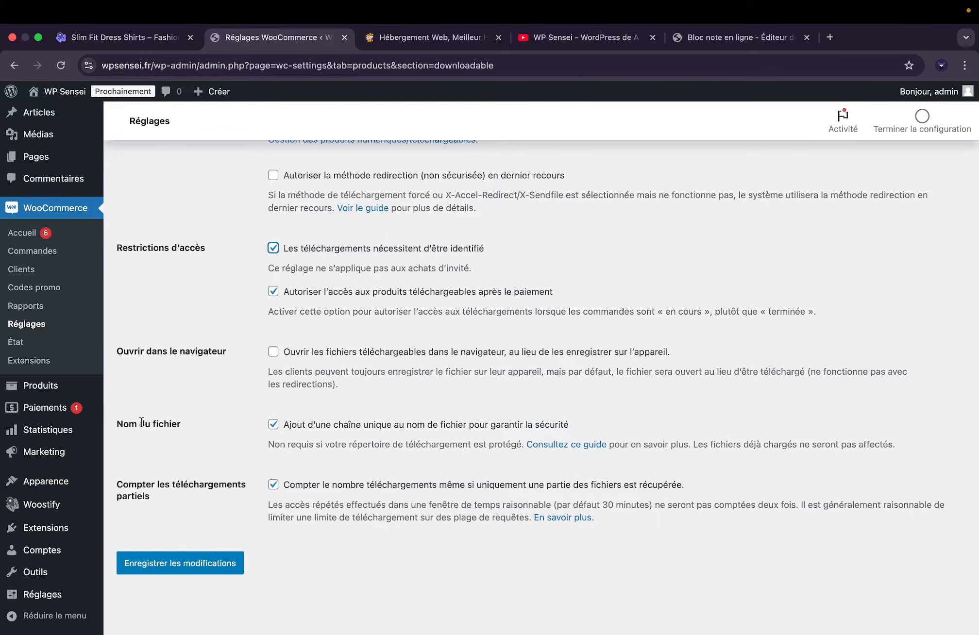
{"action": "scroll", "coordinate": [180, 416], "scroll_direction": "up", "scroll_amount": 5}
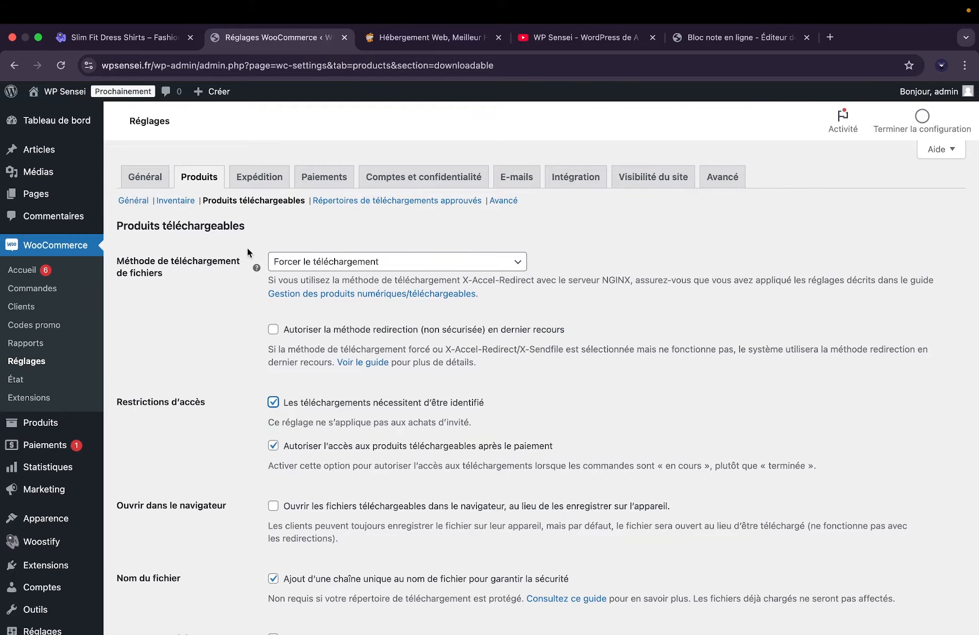
Leave the downloadable products settings without saving and view the approved download directories and advanced product settings.
{"action": "left_click", "coordinate": [351, 201]}
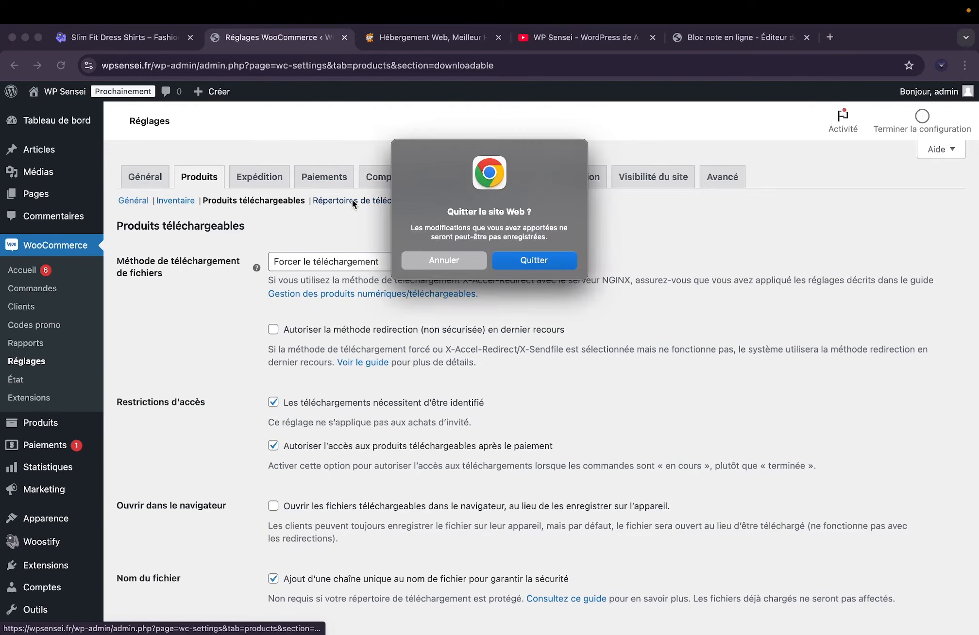
{"action": "left_click", "coordinate": [534, 257]}
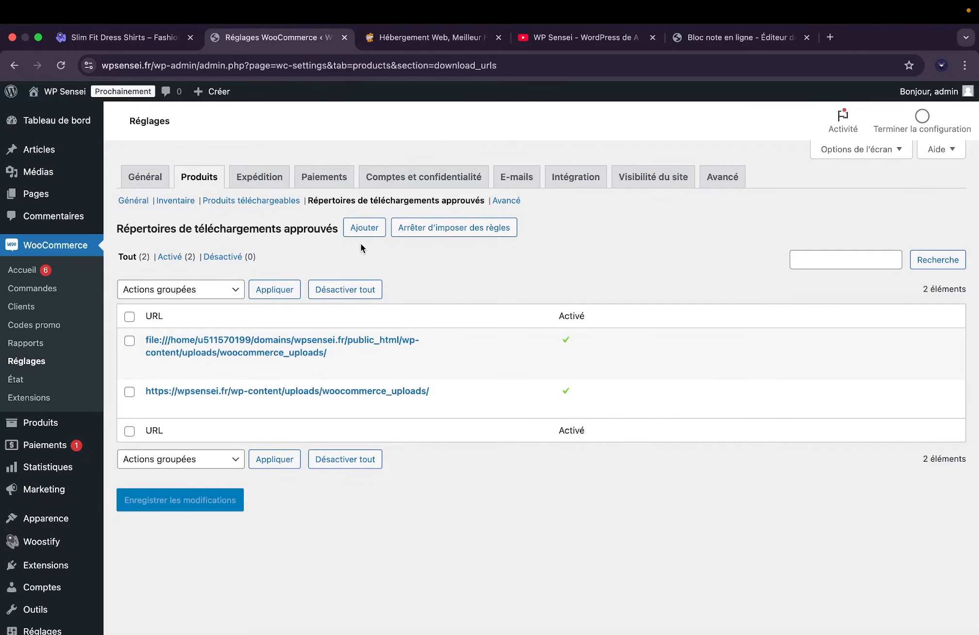
{"action": "left_click", "coordinate": [505, 201]}
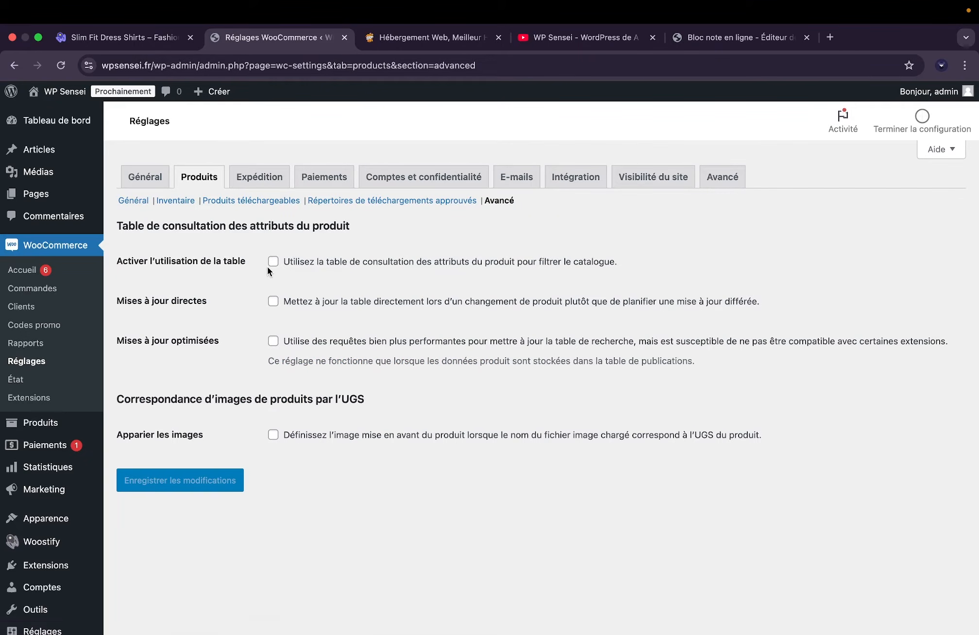
Create a new shipping zone named "France" in the WooCommerce shipping settings.
{"action": "left_click", "coordinate": [247, 180]}
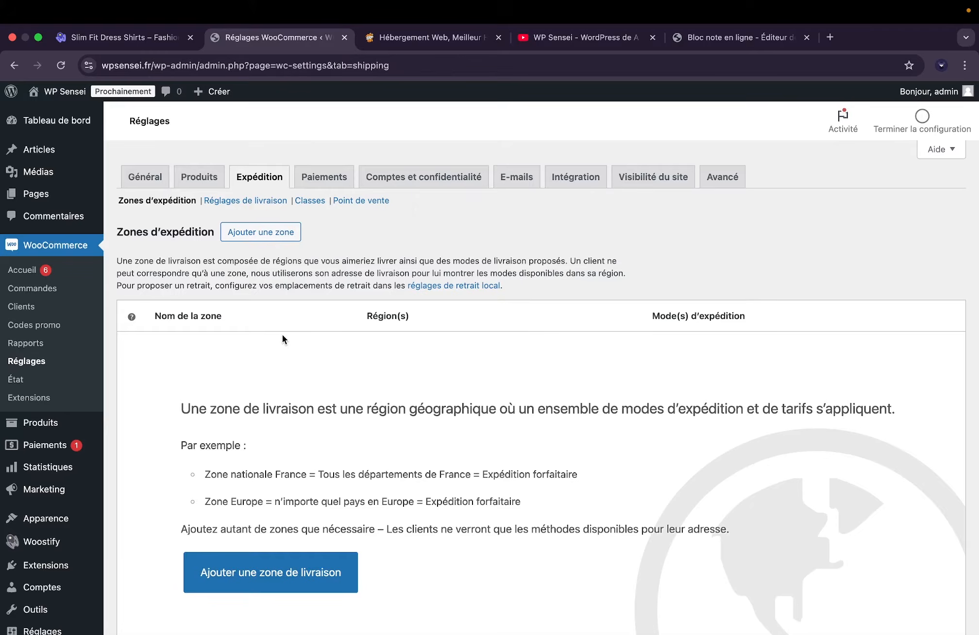
{"action": "scroll", "coordinate": [272, 388], "scroll_direction": "down", "scroll_amount": 5}
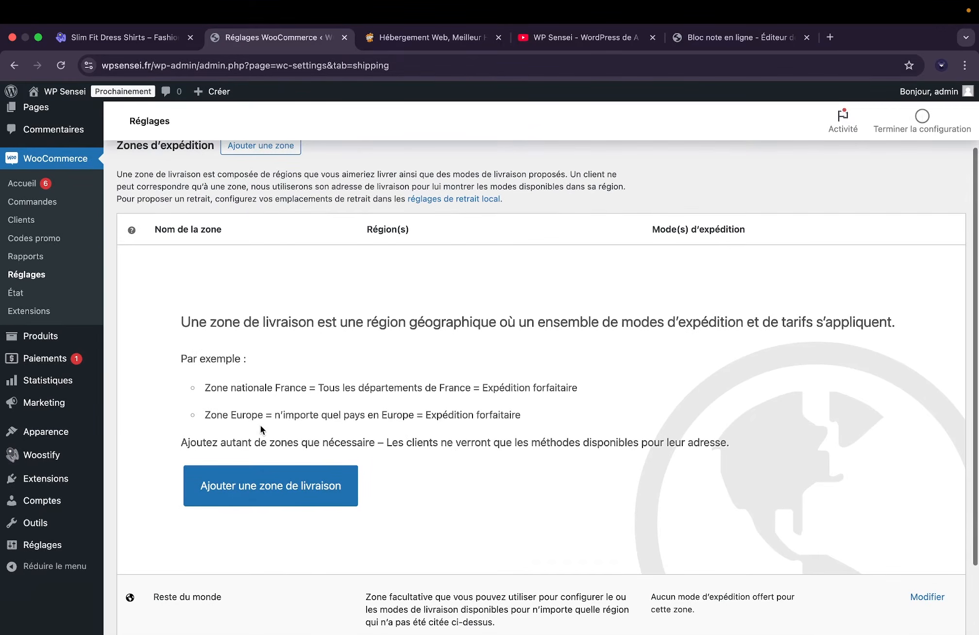
{"action": "scroll", "coordinate": [264, 439], "scroll_direction": "up", "scroll_amount": 5}
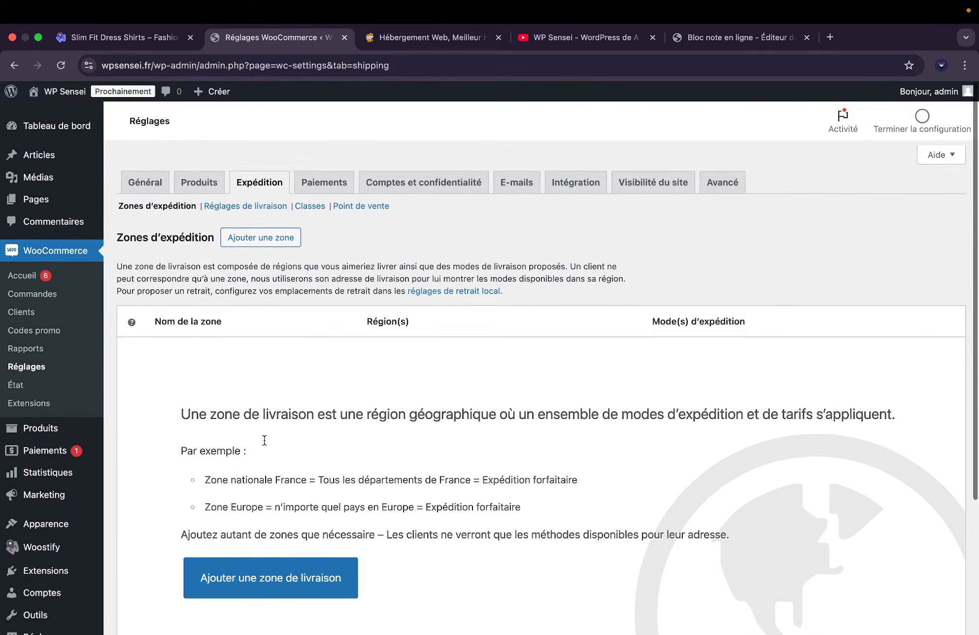
{"action": "scroll", "coordinate": [264, 440], "scroll_direction": "down", "scroll_amount": 2}
{"action": "left_click", "coordinate": [257, 511]}
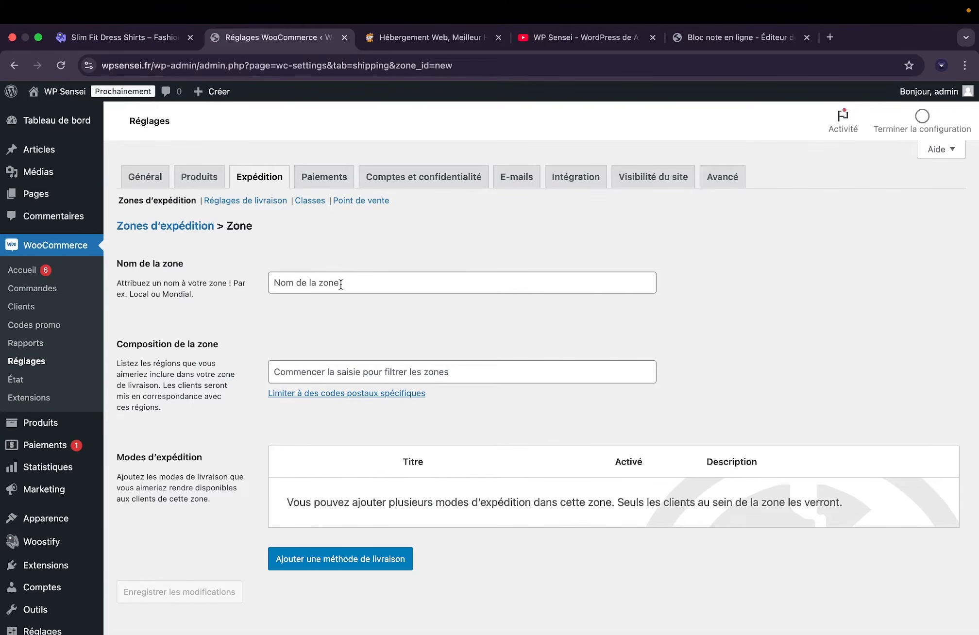
{"action": "left_click", "coordinate": [340, 285]}
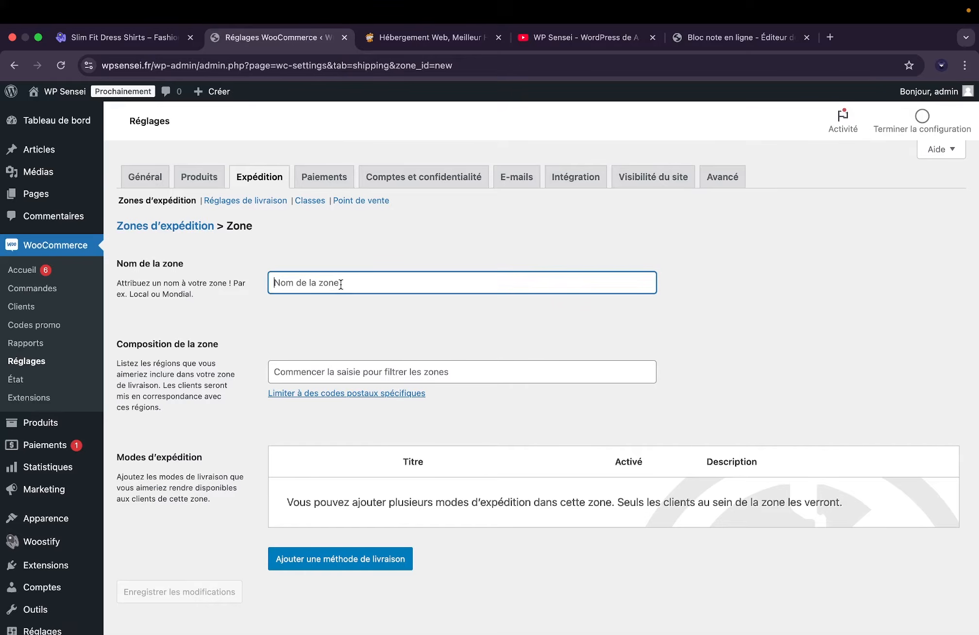
{"action": "type", "text": "France"}
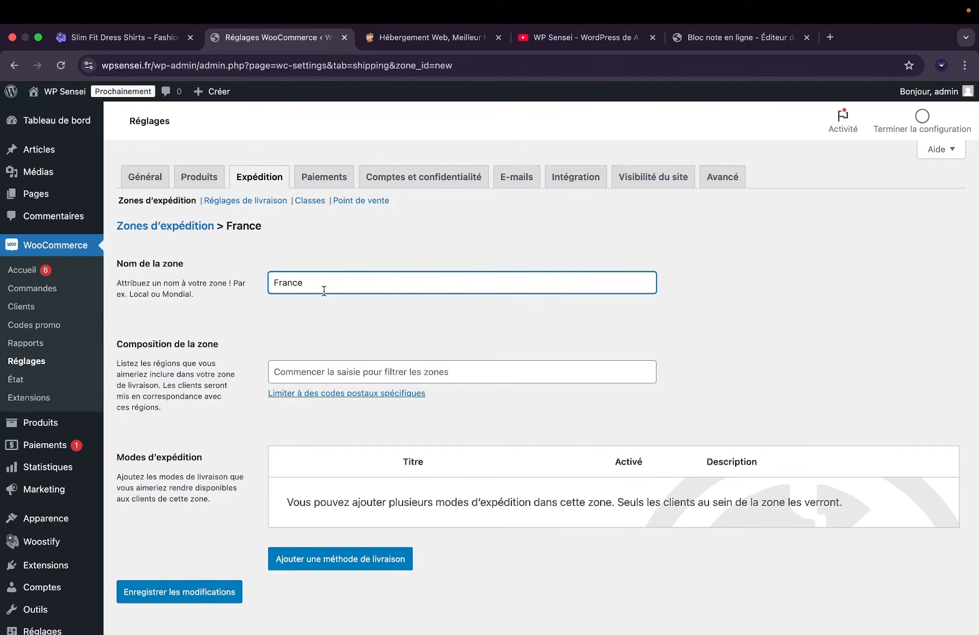
Add France as the zone's region and open the option limiting it to specific postcodes.
{"action": "left_click", "coordinate": [276, 371]}
{"action": "scroll", "coordinate": [291, 371], "scroll_direction": "down", "scroll_amount": 1}
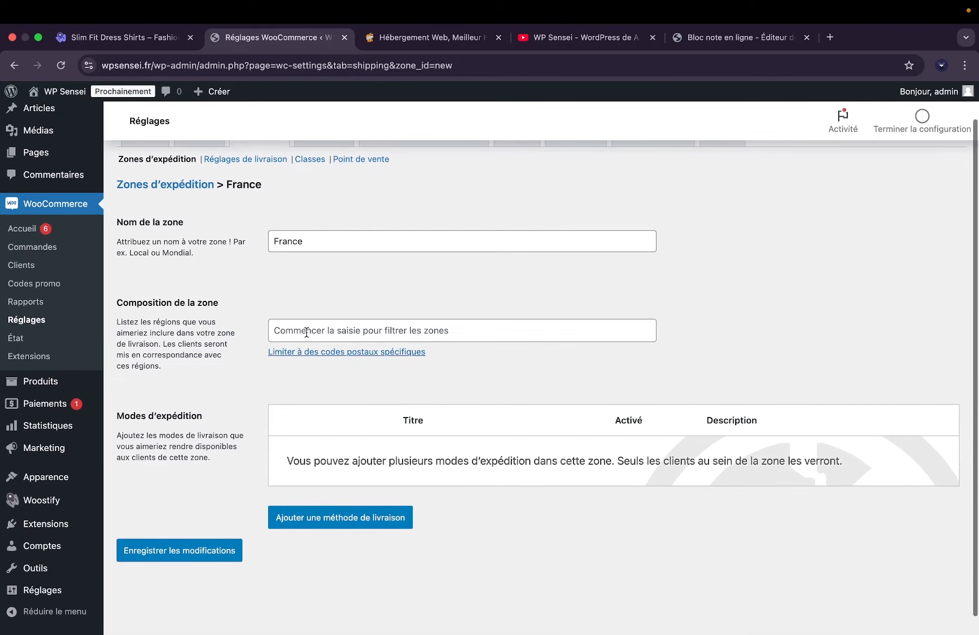
{"action": "type", "text": "fr"}
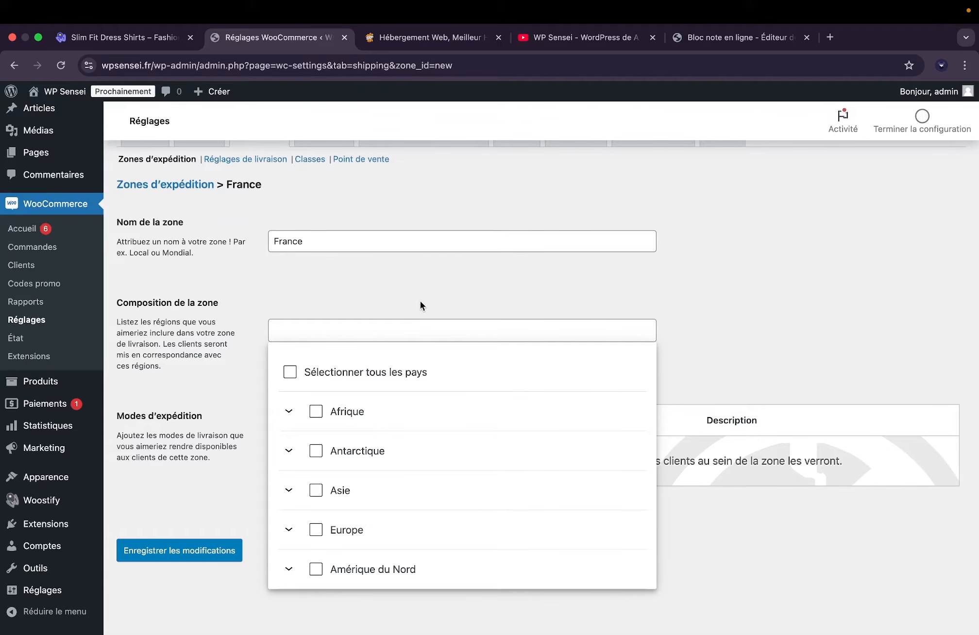
{"action": "type", "text": "france"}
{"action": "left_click", "coordinate": [375, 460]}
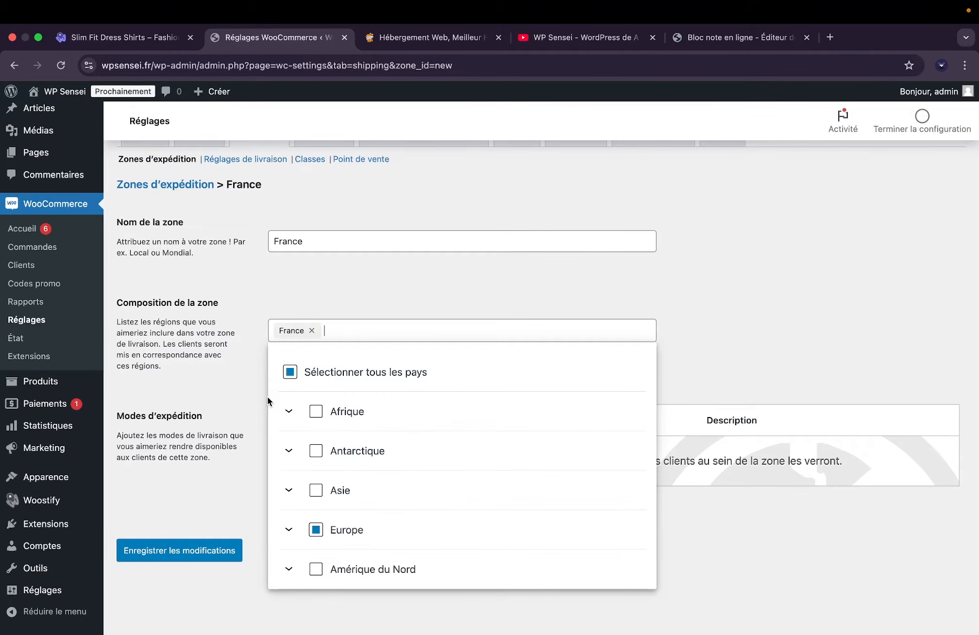
{"action": "left_click", "coordinate": [248, 398]}
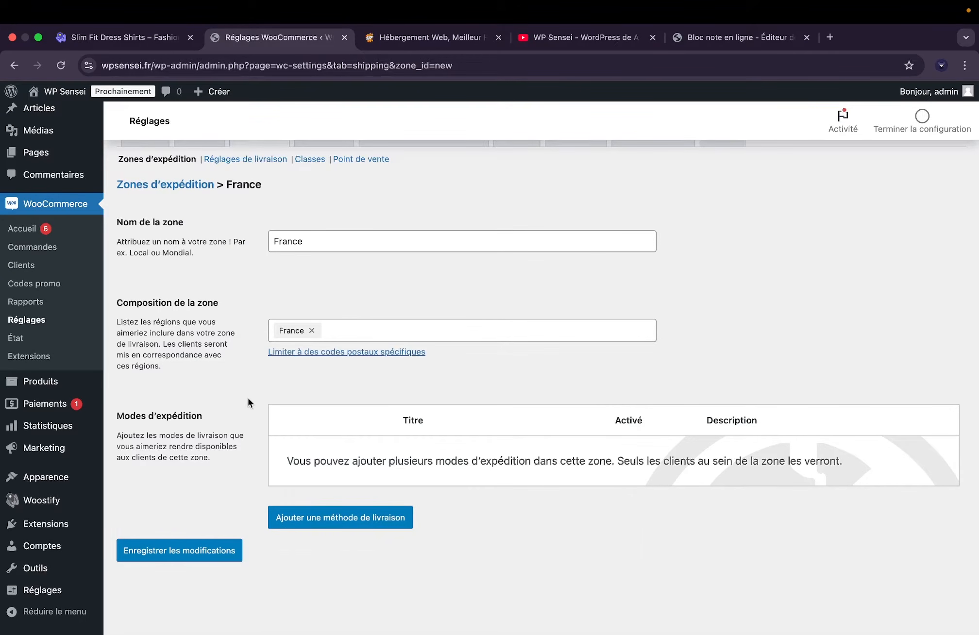
{"action": "left_click", "coordinate": [291, 355]}
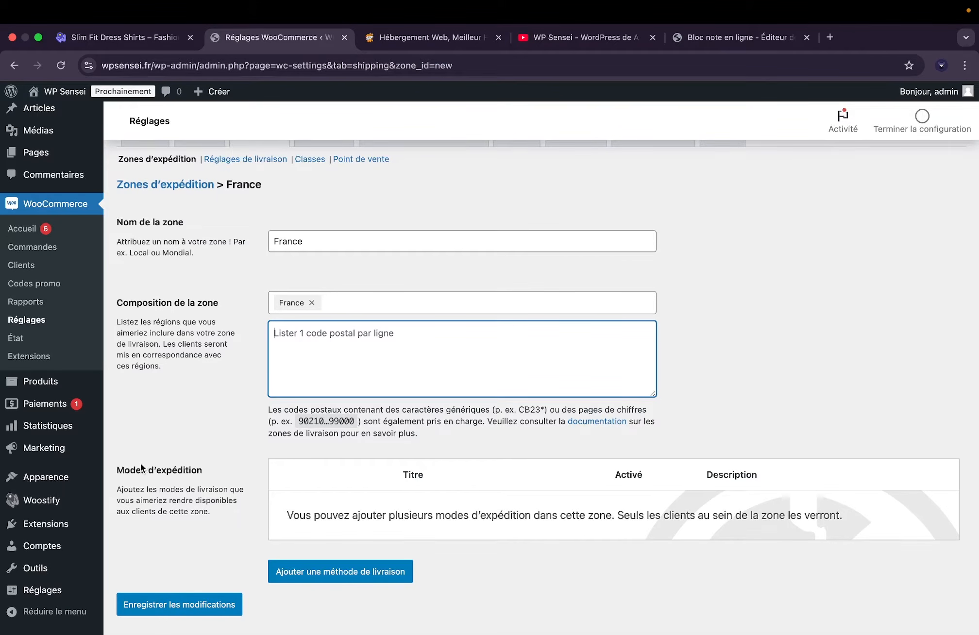
Compare the free and flat-rate shipping methods for the France zone and proceed with Livraison gratuite.
{"action": "left_click", "coordinate": [307, 576]}
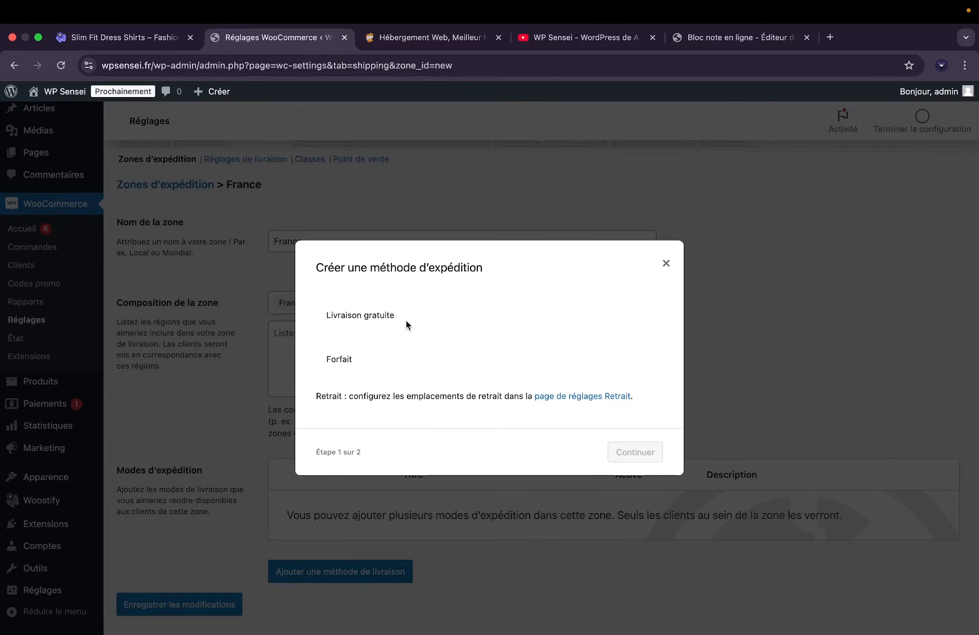
{"action": "left_click", "coordinate": [352, 315]}
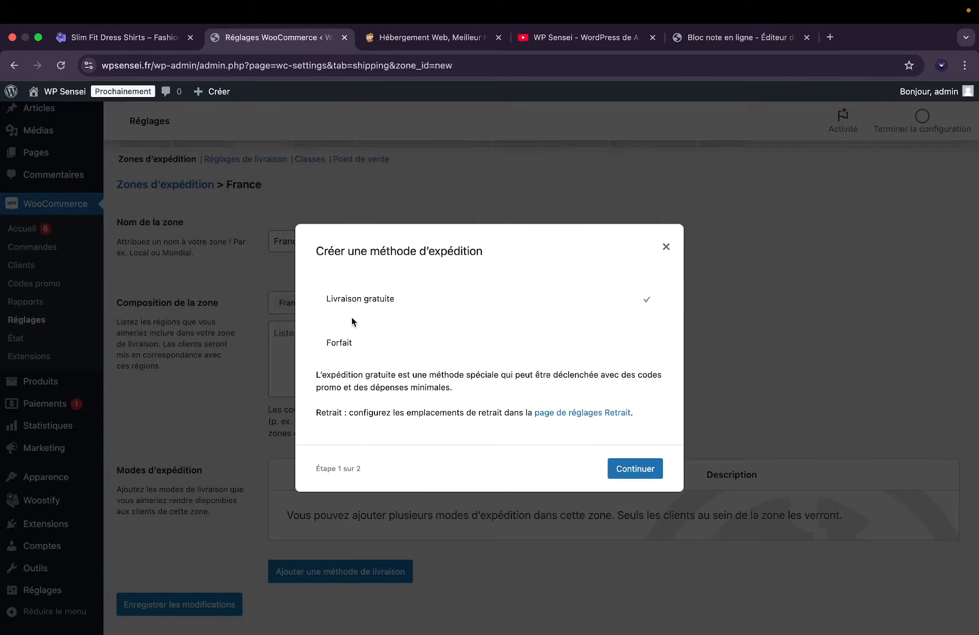
{"action": "left_click", "coordinate": [354, 345]}
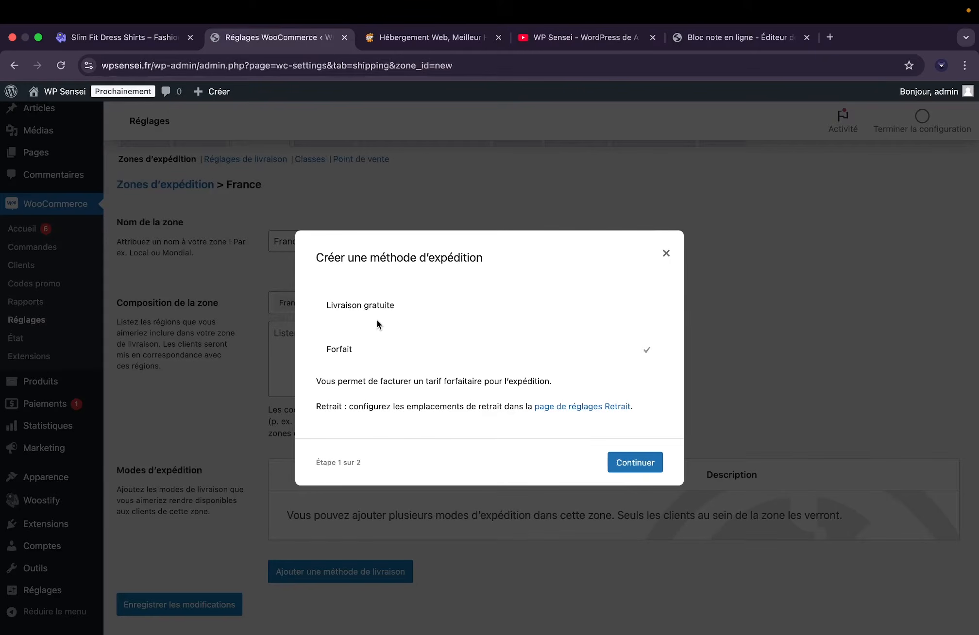
{"action": "left_click", "coordinate": [379, 305]}
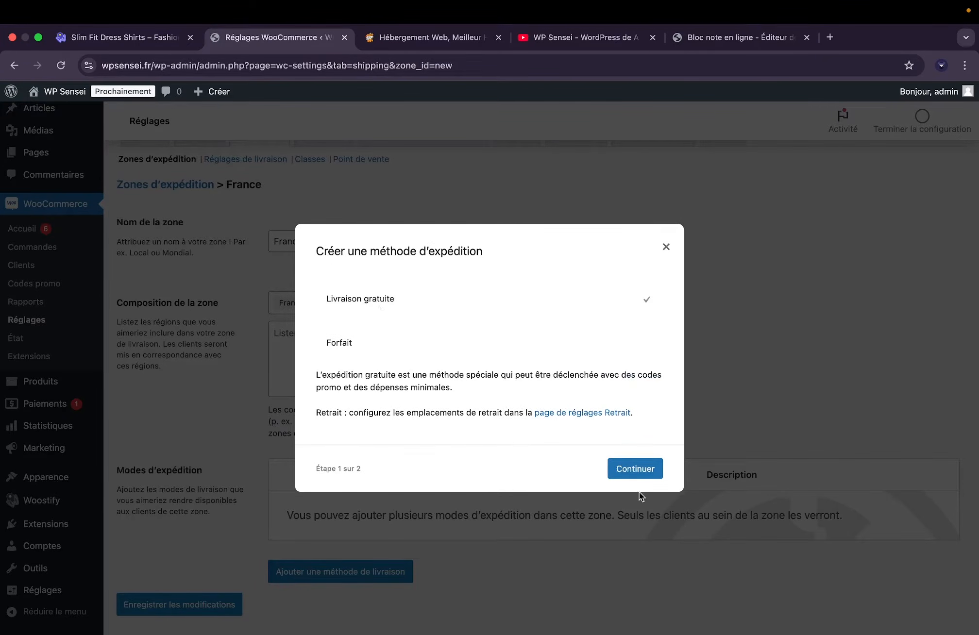
{"action": "left_click", "coordinate": [646, 476]}
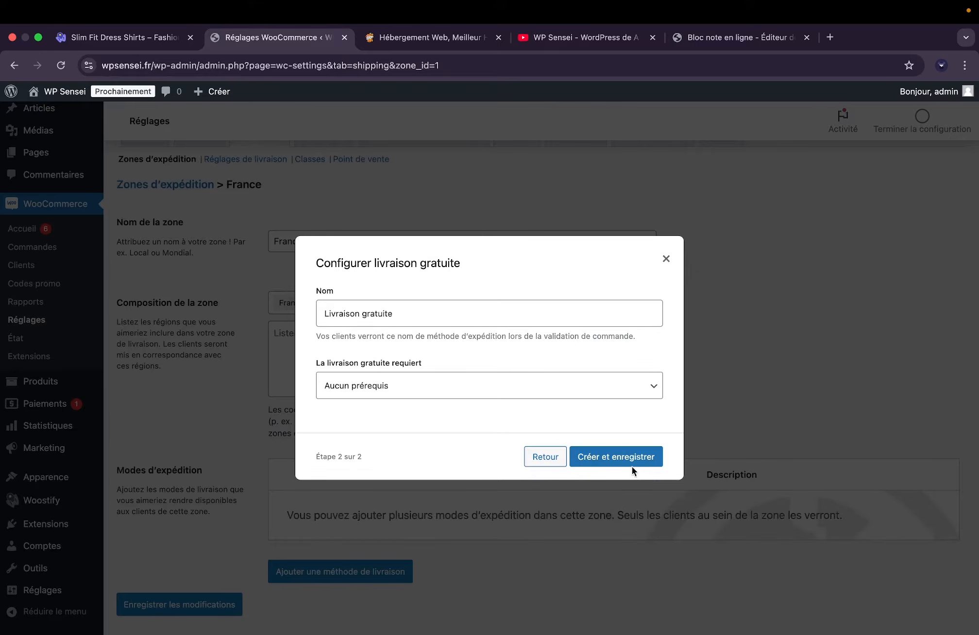
Make free shipping require a minimum order amount of 50 € and save the method.
{"action": "left_click", "coordinate": [536, 399]}
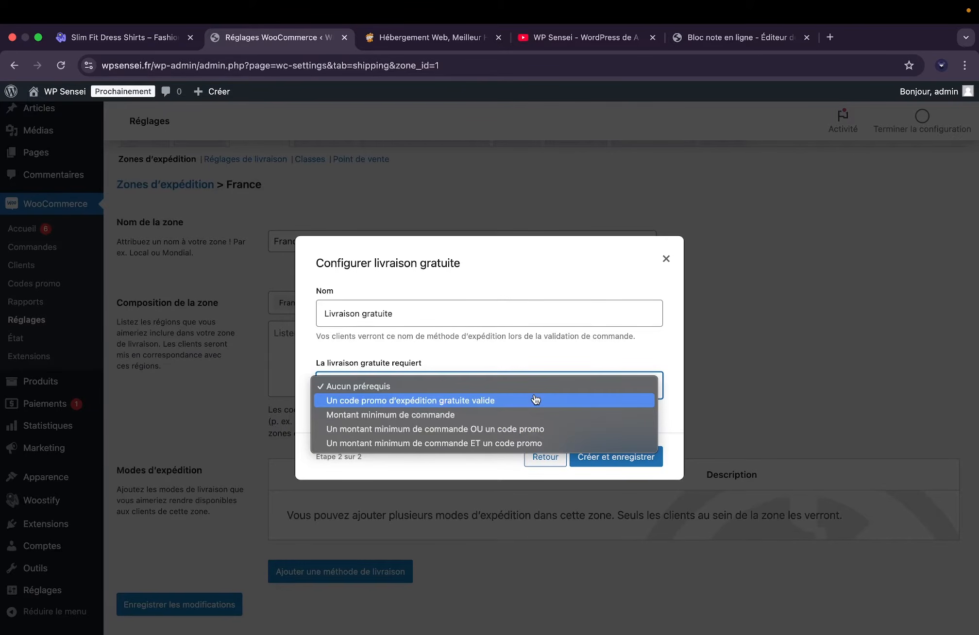
{"action": "left_click", "coordinate": [515, 368]}
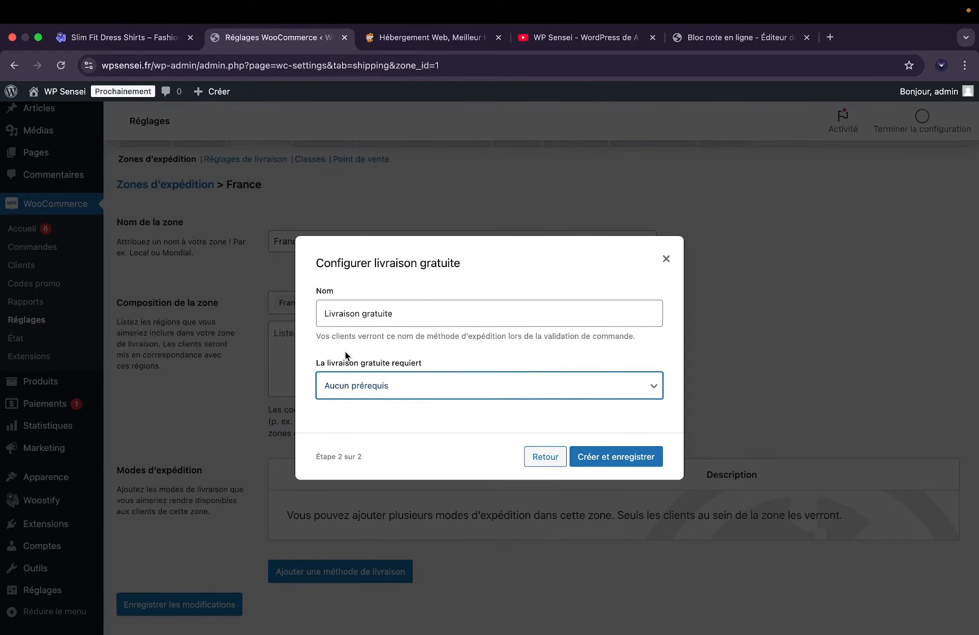
{"action": "left_click", "coordinate": [440, 385]}
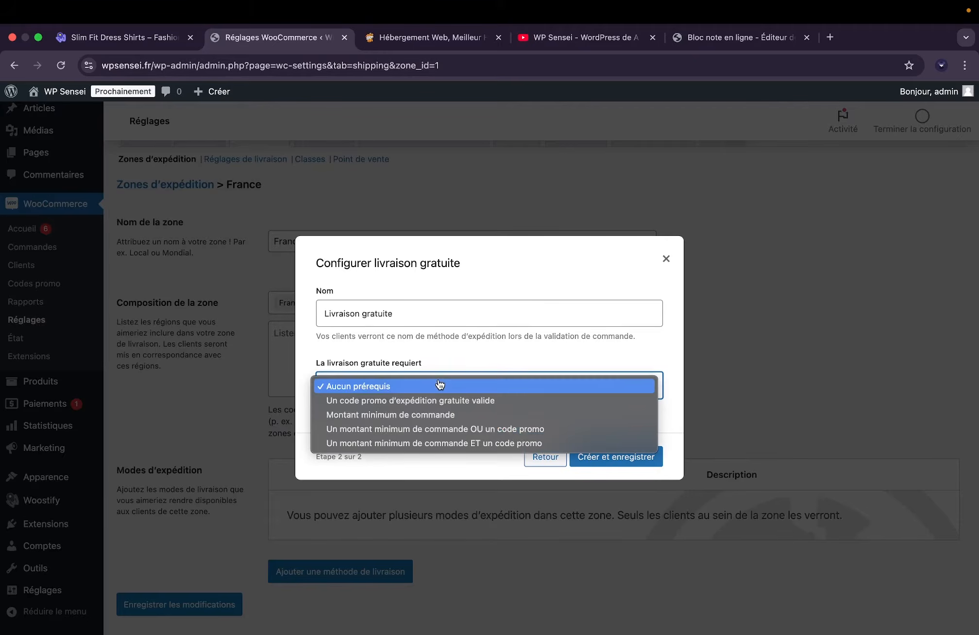
{"action": "left_click", "coordinate": [426, 416]}
{"action": "left_click", "coordinate": [335, 387]}
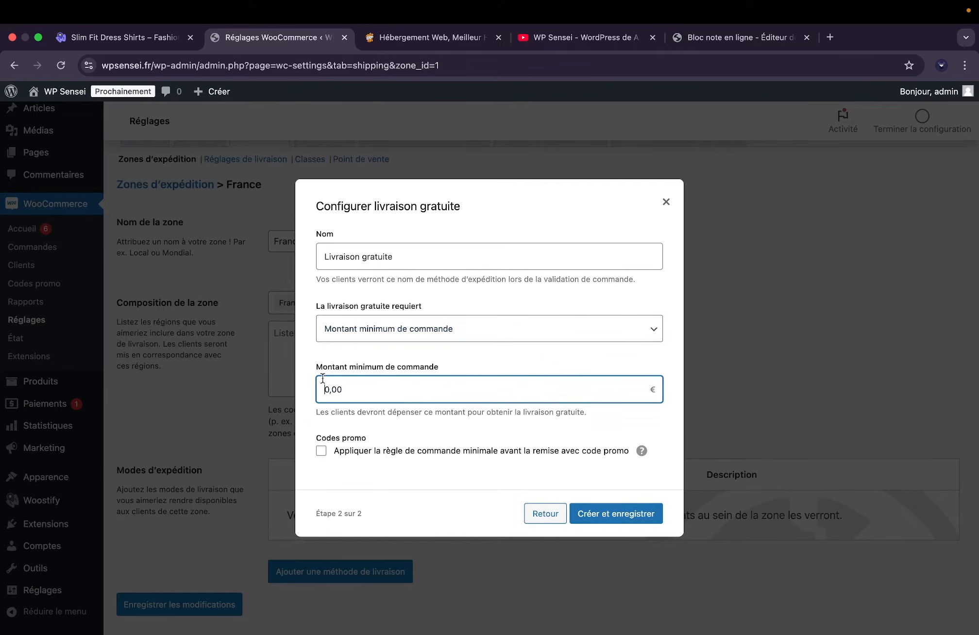
{"action": "left_click_drag", "start_coordinate": [329, 384], "coordinate": [338, 389]}
{"action": "type", "text": "50"}
{"action": "left_click", "coordinate": [597, 515]}
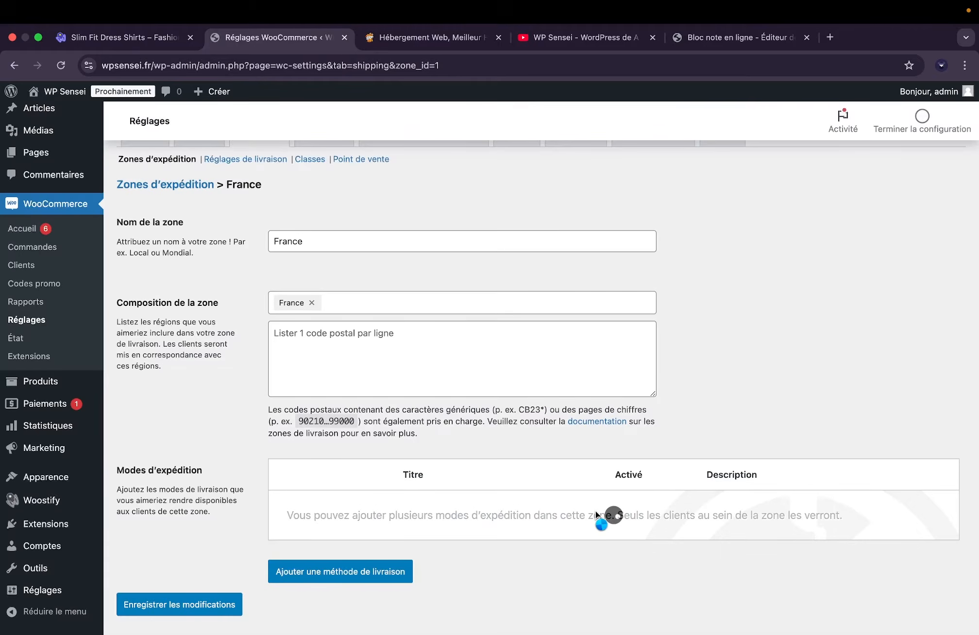
Add a Forfait shipping method to the France zone and set its cost to 5 €.
{"action": "scroll", "coordinate": [494, 464], "scroll_direction": "down", "scroll_amount": 1}
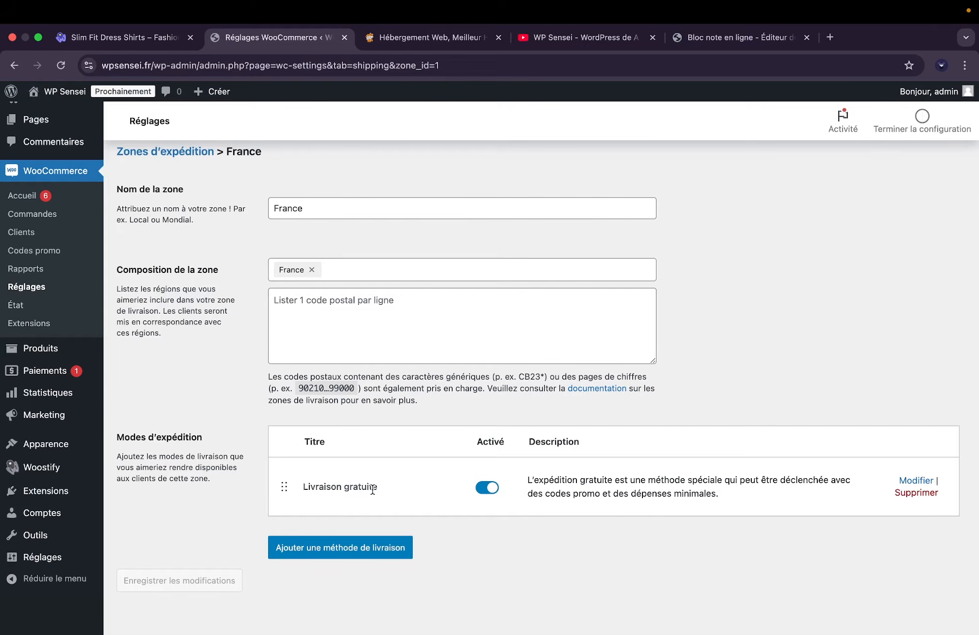
{"action": "left_click", "coordinate": [367, 548]}
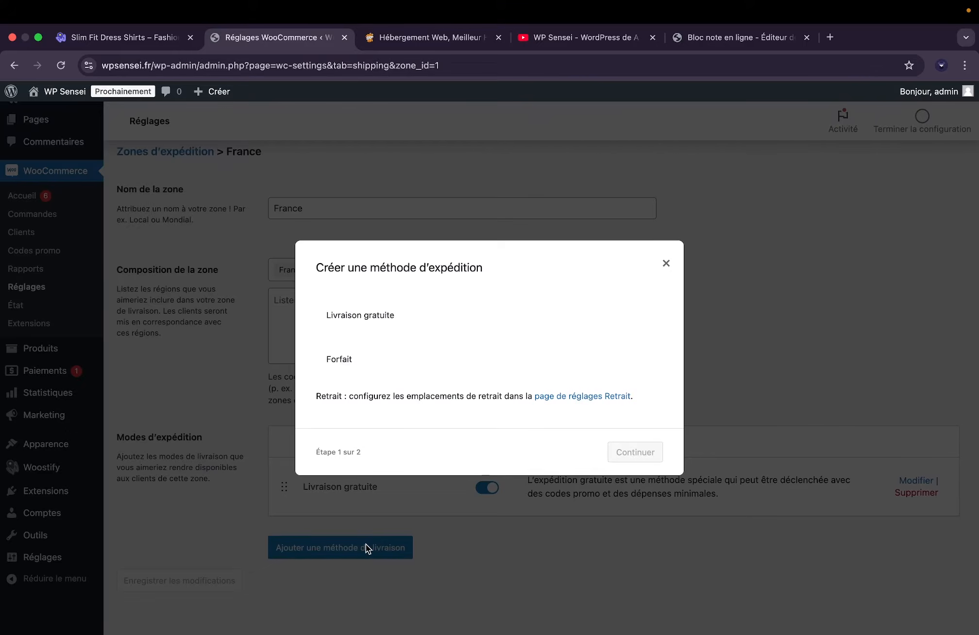
{"action": "left_click", "coordinate": [366, 358]}
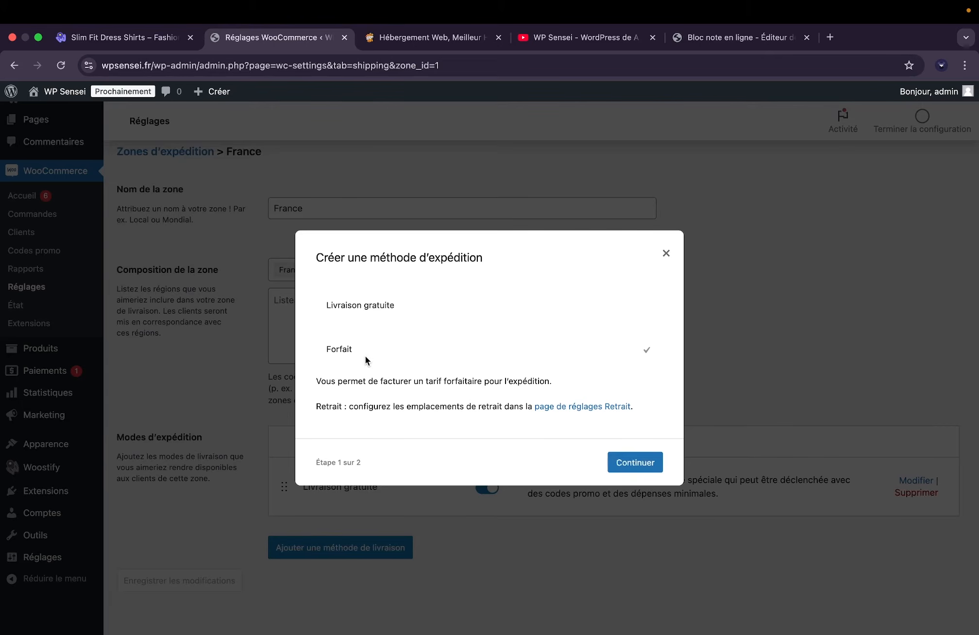
{"action": "left_click", "coordinate": [631, 467]}
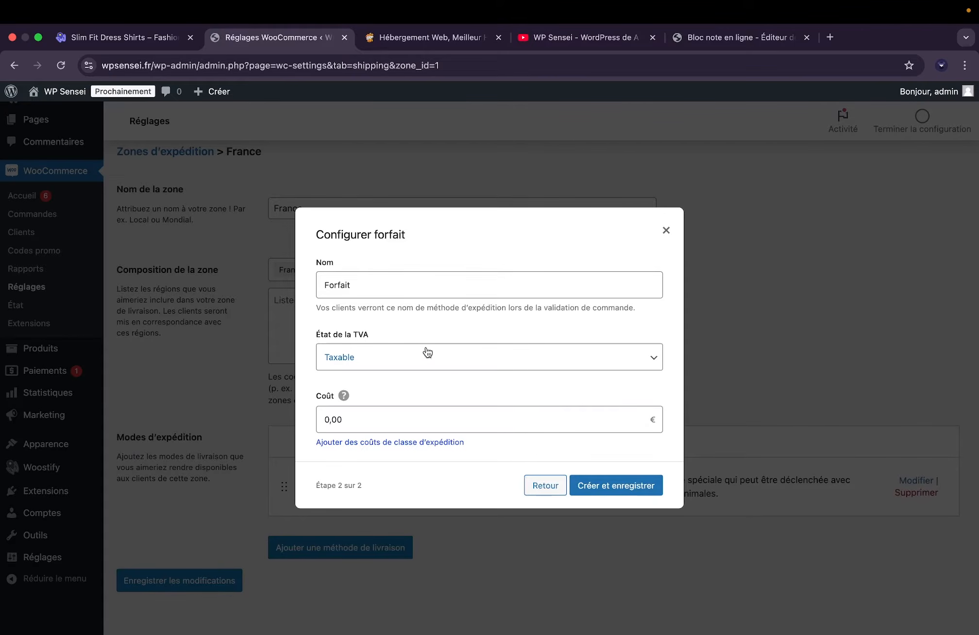
{"action": "left_click", "coordinate": [406, 411]}
{"action": "type", "text": "5"}
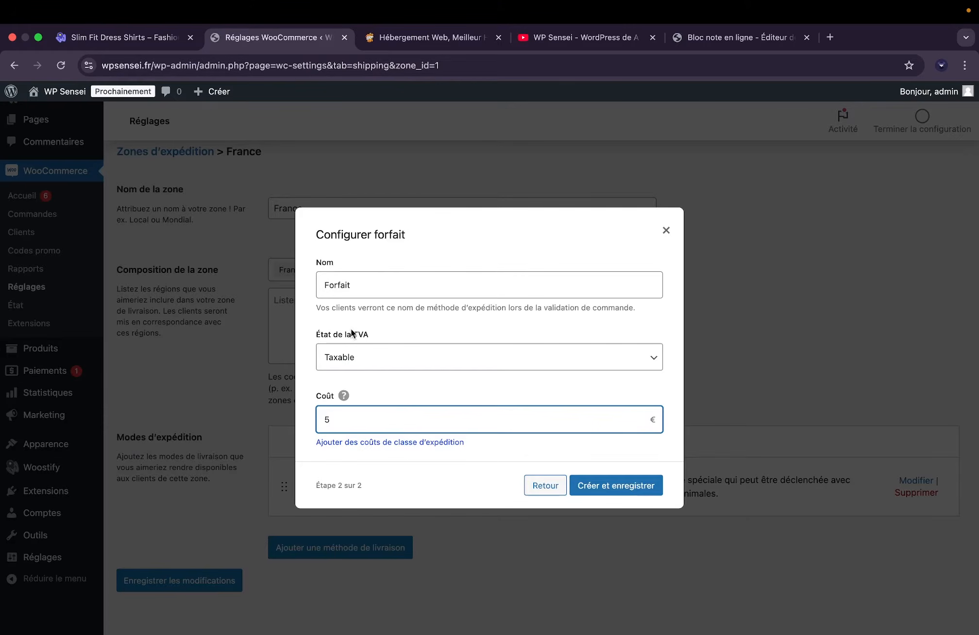
Check the VAT status options of the flat-rate method, keep Taxable, and save the method.
{"action": "left_click", "coordinate": [394, 358]}
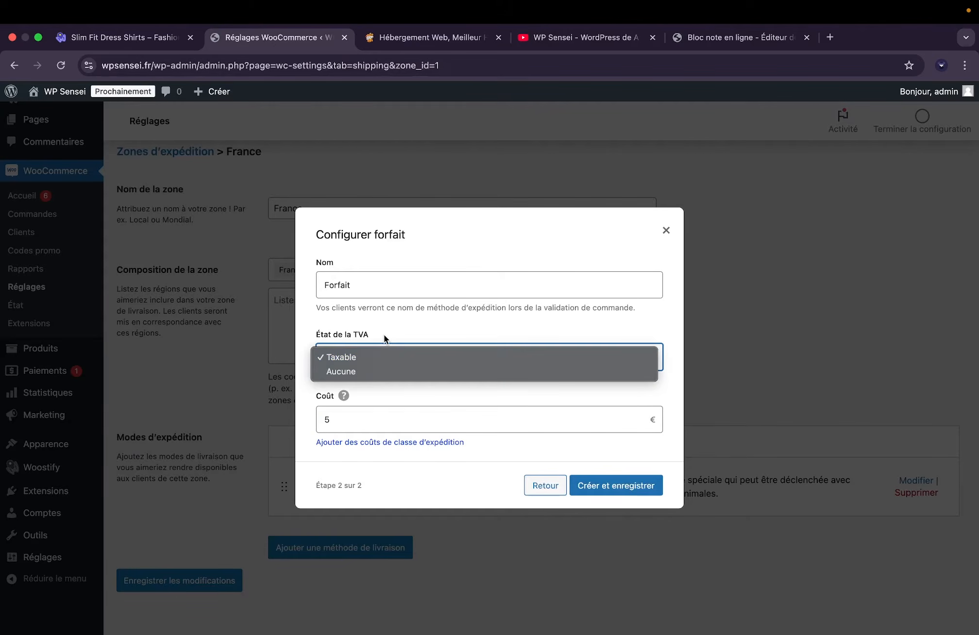
{"action": "left_click", "coordinate": [384, 338]}
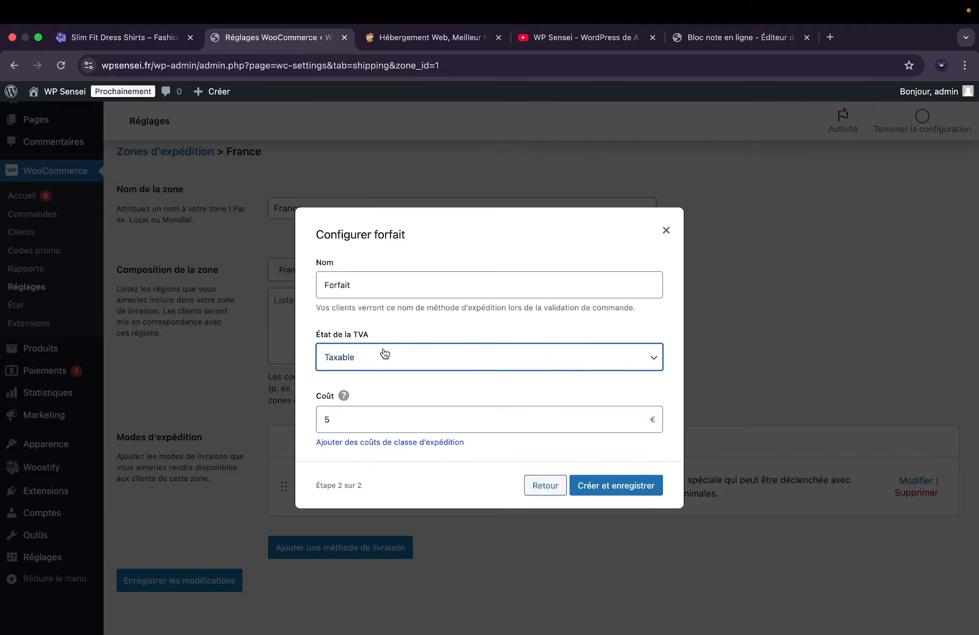
{"action": "left_click", "coordinate": [383, 356]}
{"action": "left_click", "coordinate": [386, 335]}
{"action": "left_click", "coordinate": [633, 486]}
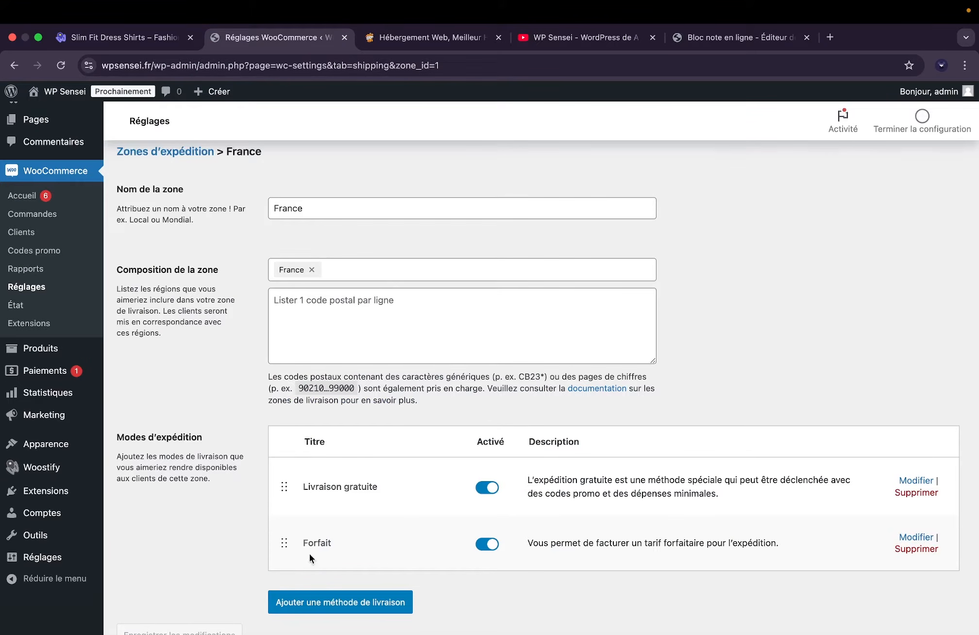
Move Forfait above Livraison gratuite in the France zone's shipping methods and save the zone.
{"action": "left_click_drag", "start_coordinate": [284, 543], "coordinate": [284, 485]}
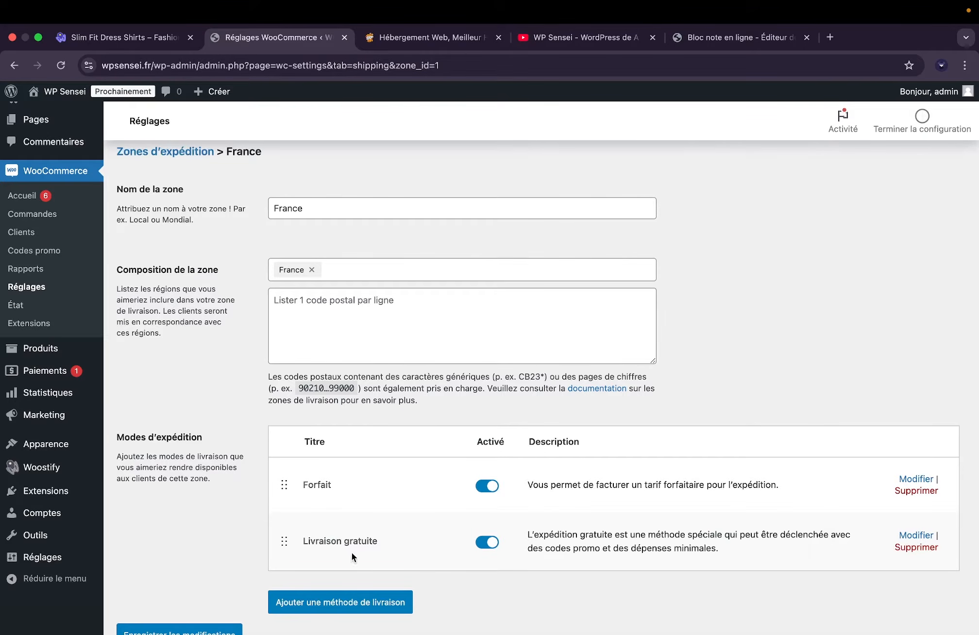
{"action": "scroll", "coordinate": [345, 501], "scroll_direction": "down", "scroll_amount": 2}
{"action": "left_click", "coordinate": [212, 585]}
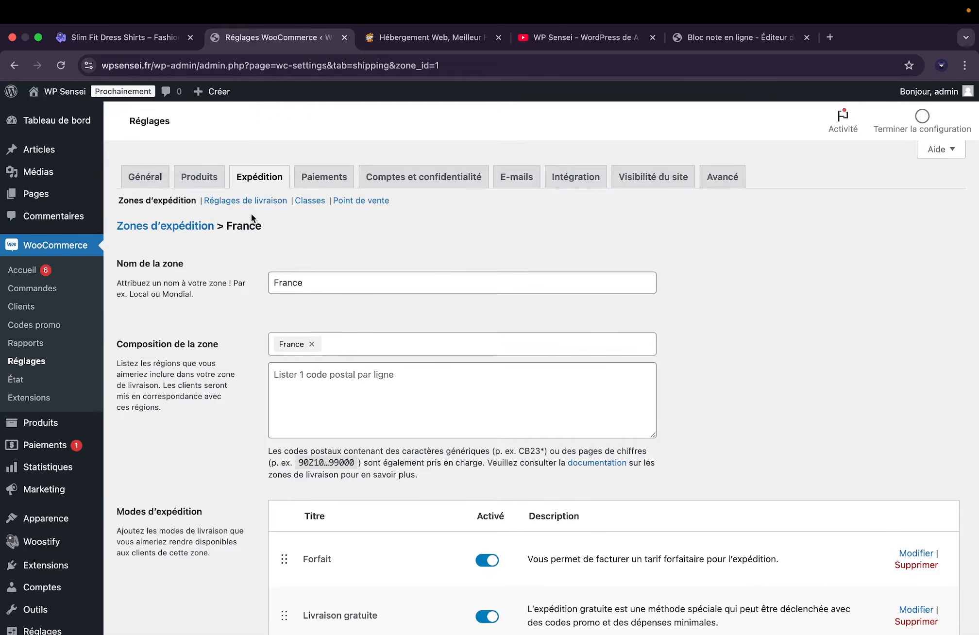
In the delivery settings, keep the cart-page shipping calculator enabled and the default destination on the customer's billing address, and save.
{"action": "left_click", "coordinate": [250, 200]}
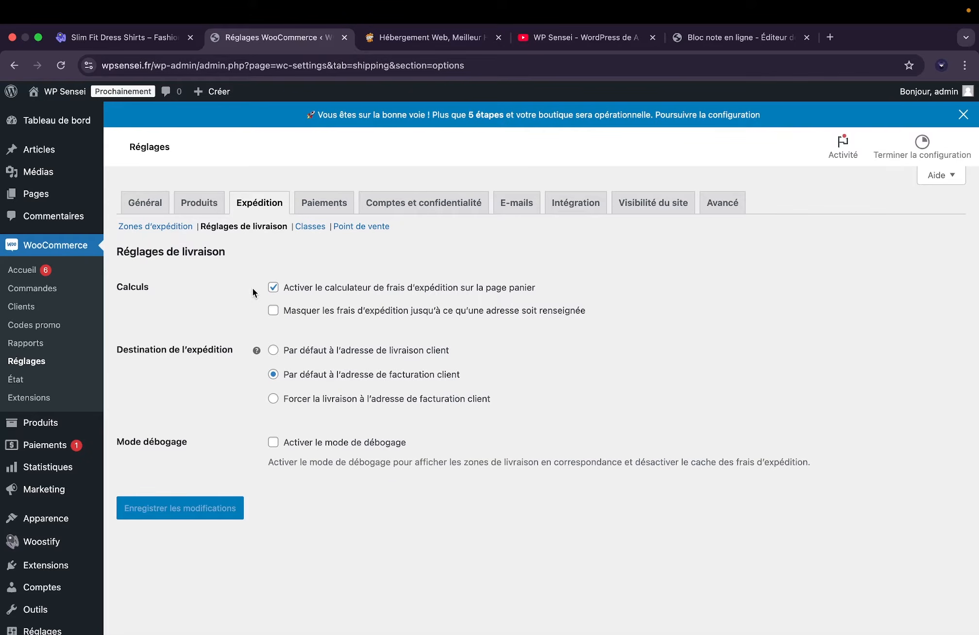
{"action": "left_click", "coordinate": [320, 286]}
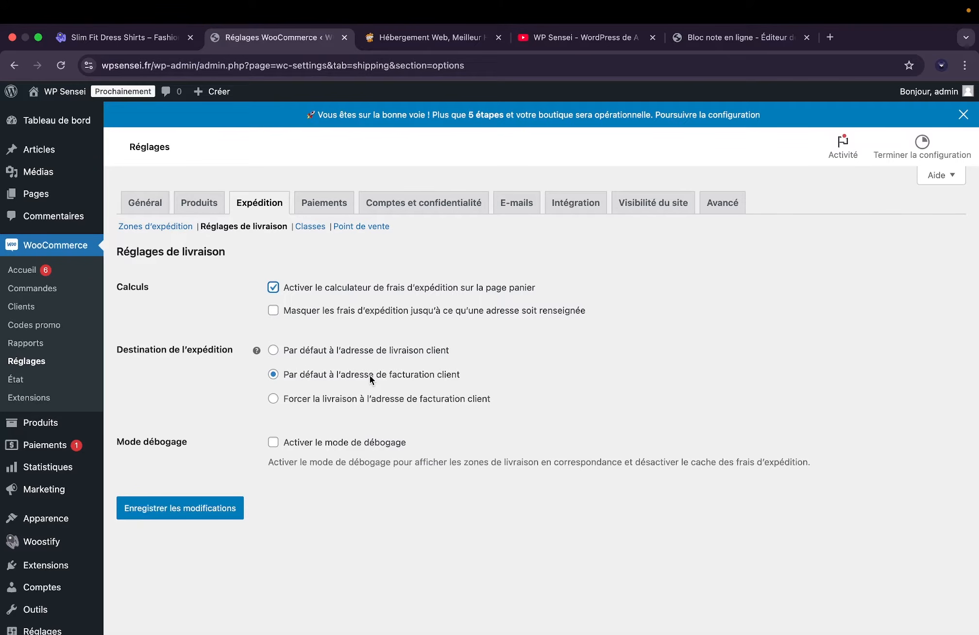
{"action": "left_click", "coordinate": [194, 508]}
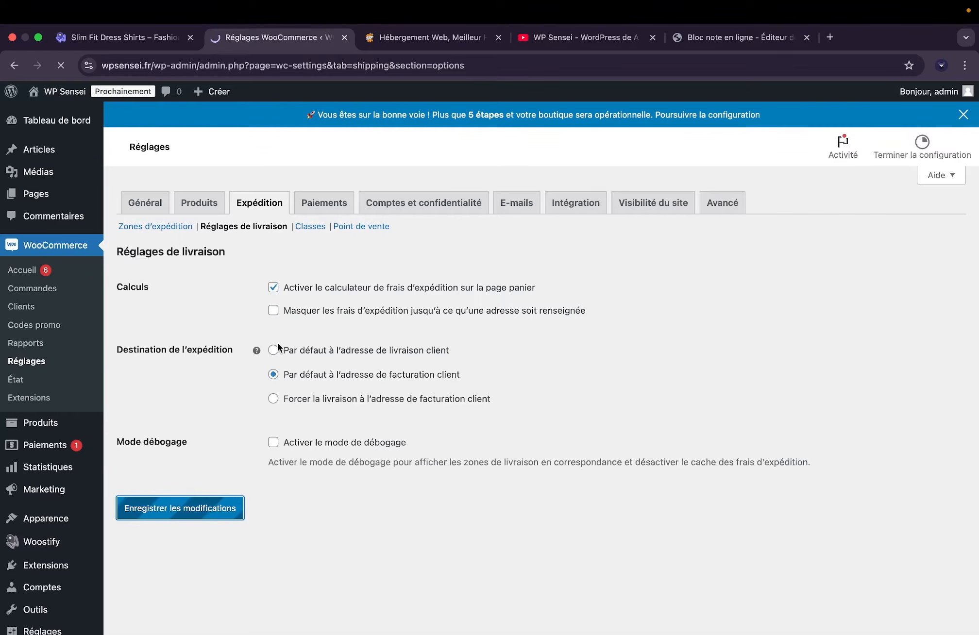
Draft a shipping class named piano with the identifier piano, and discard it without creating the class.
{"action": "left_click", "coordinate": [310, 226]}
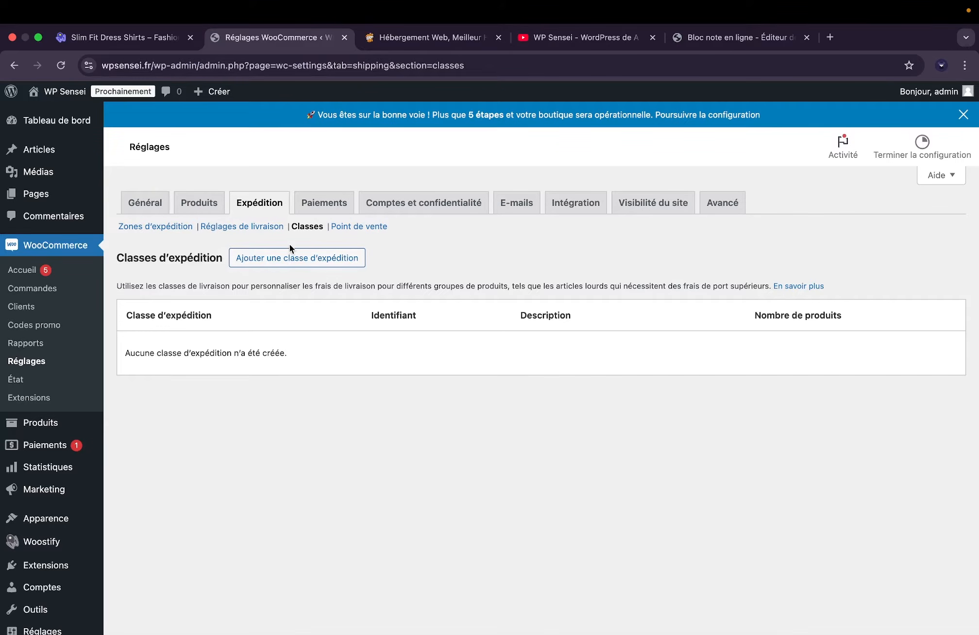
{"action": "left_click", "coordinate": [291, 259]}
{"action": "left_click", "coordinate": [264, 277]}
{"action": "left_click", "coordinate": [278, 259]}
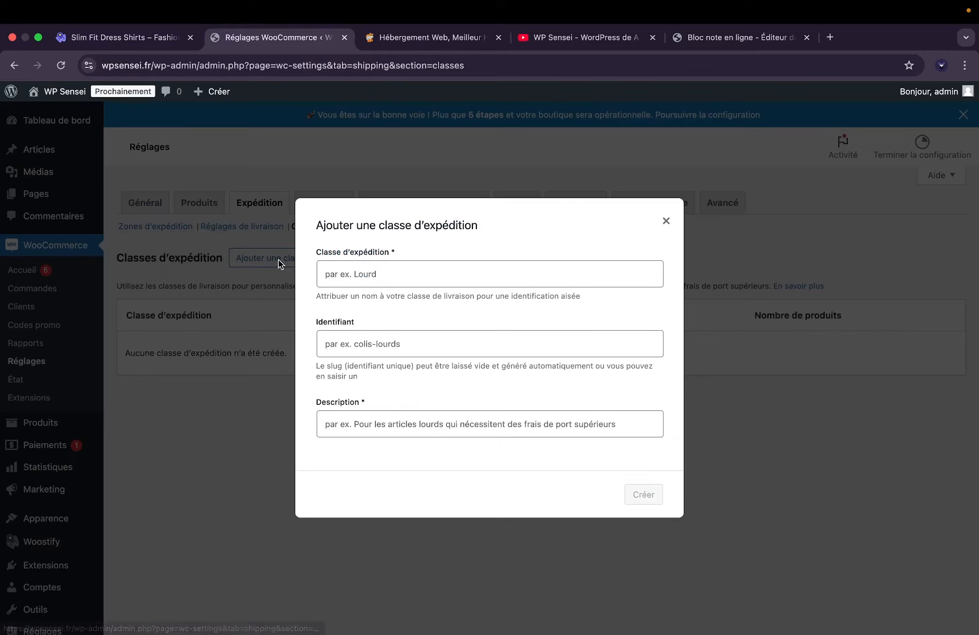
{"action": "left_click", "coordinate": [368, 275]}
{"action": "type", "text": "piano"}
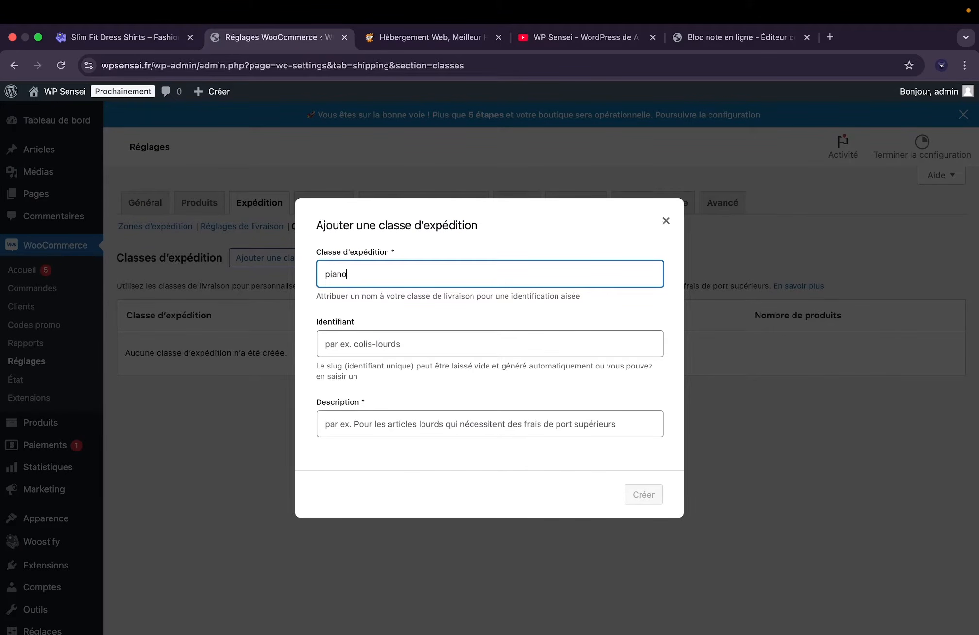
{"action": "left_click", "coordinate": [383, 341]}
{"action": "type", "text": "pian"}
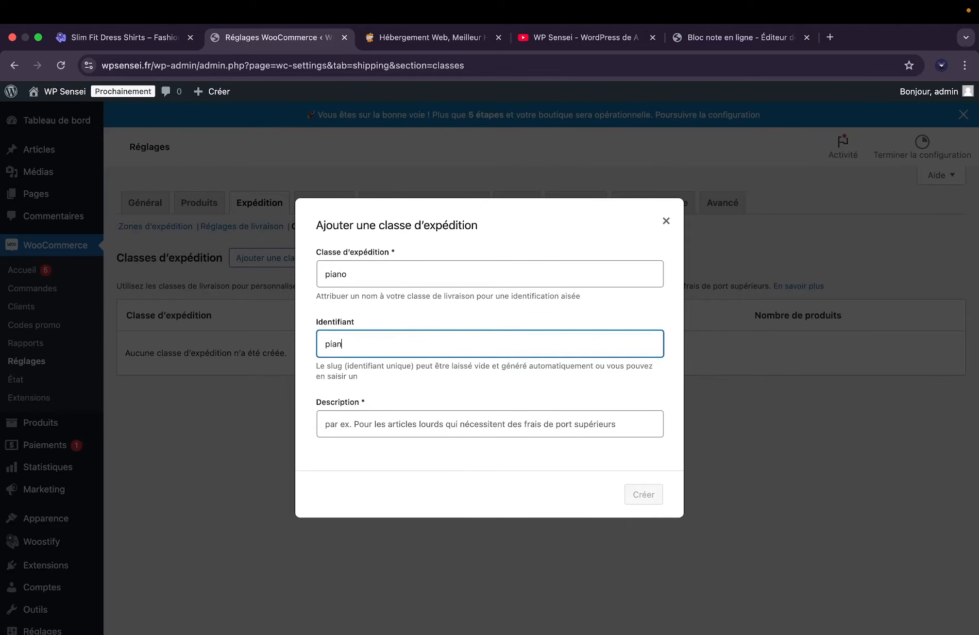
{"action": "type", "text": "o"}
{"action": "left_click", "coordinate": [377, 273]}
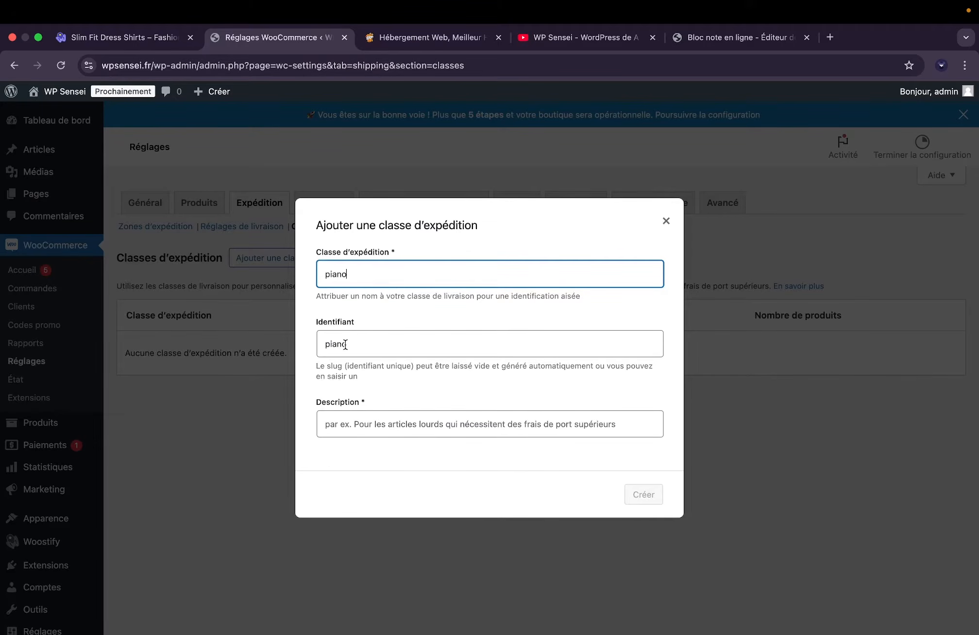
{"action": "left_click", "coordinate": [362, 427]}
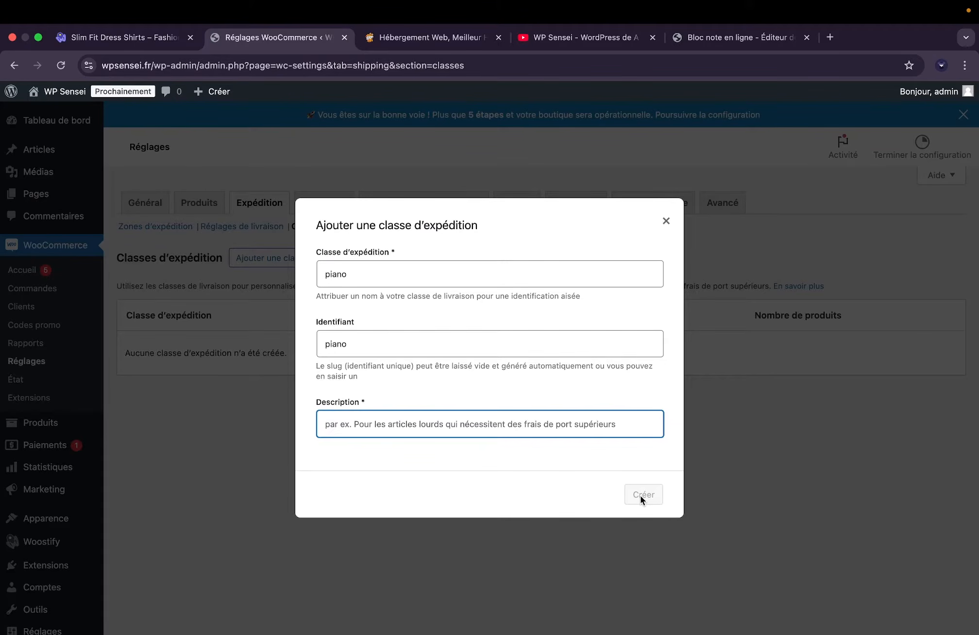
{"action": "left_click", "coordinate": [671, 222]}
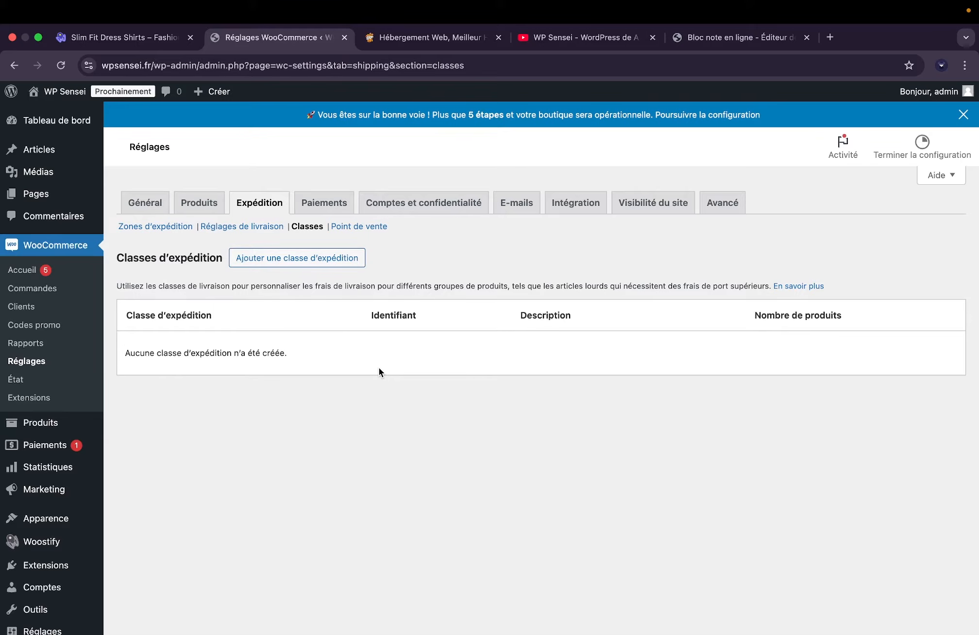
Review the Point de vente pickup settings and the fields of the pickup location form, without adding a location.
{"action": "left_click", "coordinate": [354, 229]}
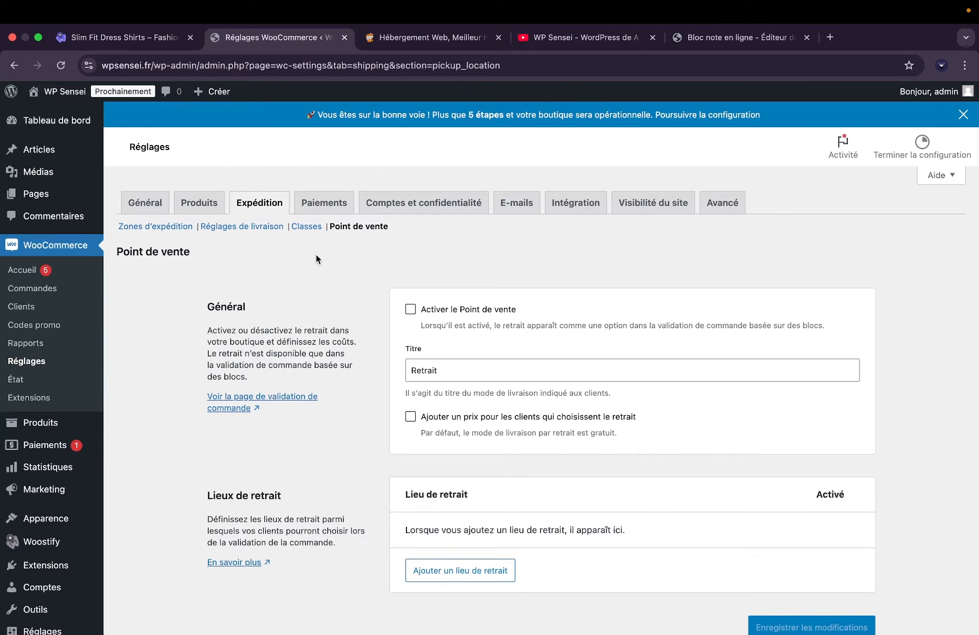
{"action": "scroll", "coordinate": [352, 292], "scroll_direction": "down", "scroll_amount": 1}
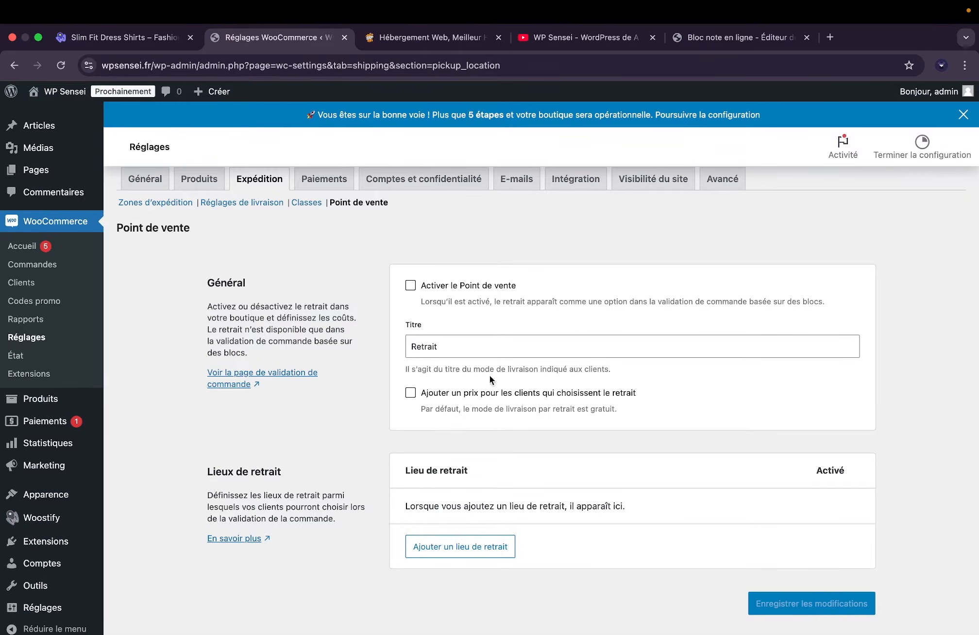
{"action": "scroll", "coordinate": [519, 398], "scroll_direction": "down", "scroll_amount": 3}
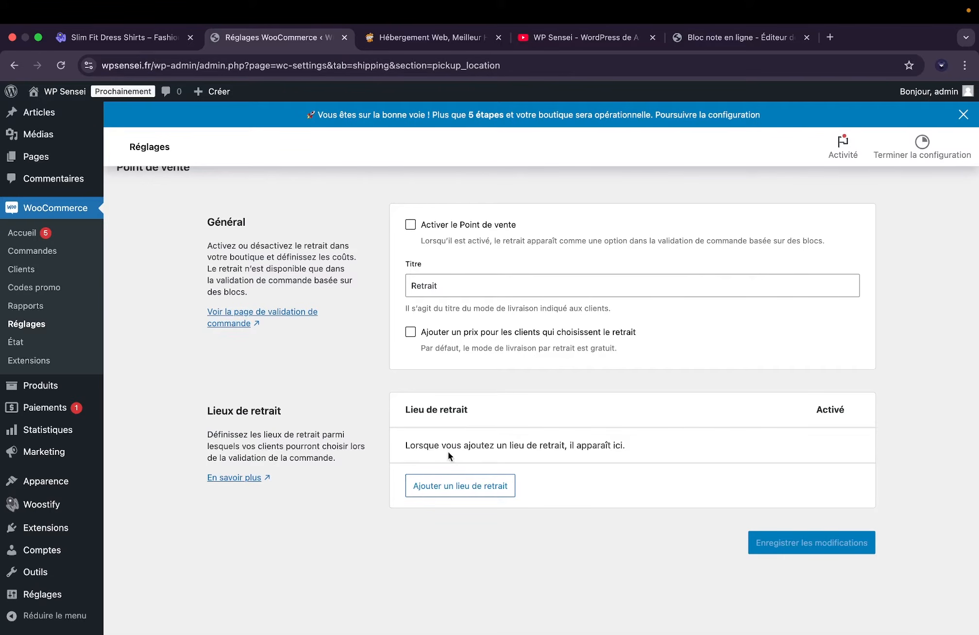
{"action": "left_click", "coordinate": [489, 492]}
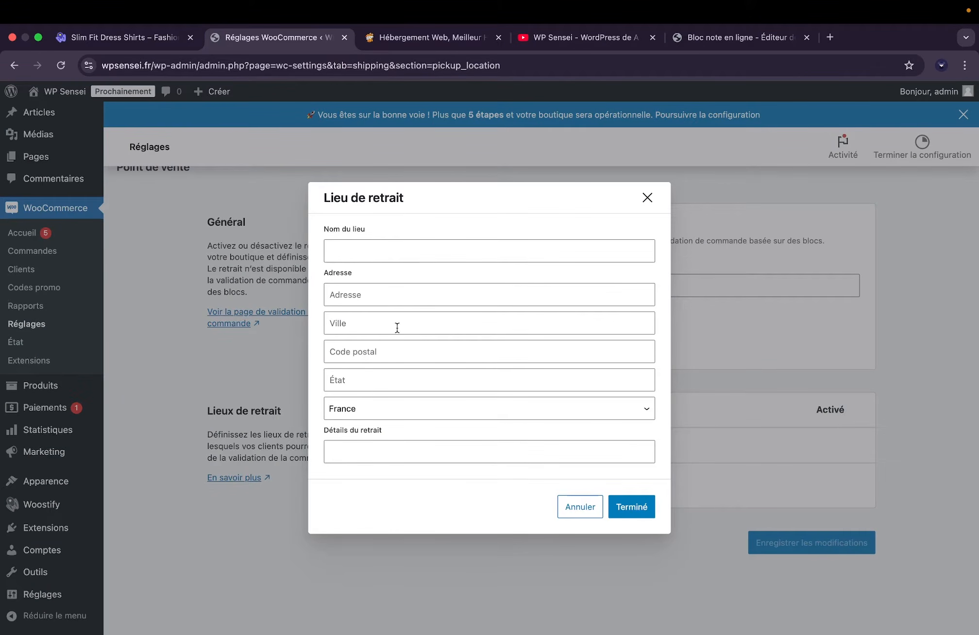
{"action": "left_click", "coordinate": [648, 199]}
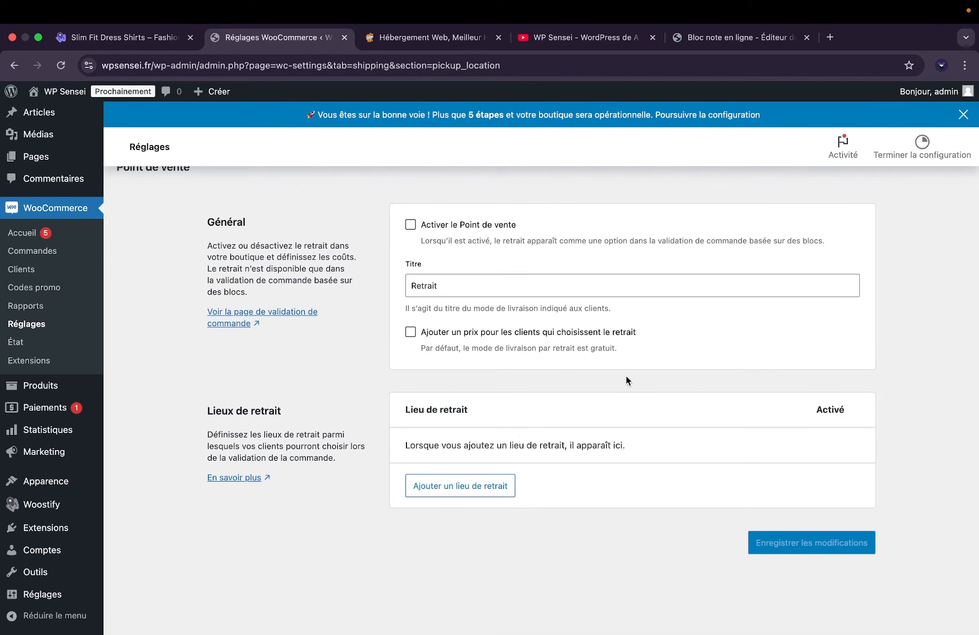
{"action": "scroll", "coordinate": [625, 380], "scroll_direction": "up", "scroll_amount": 3}
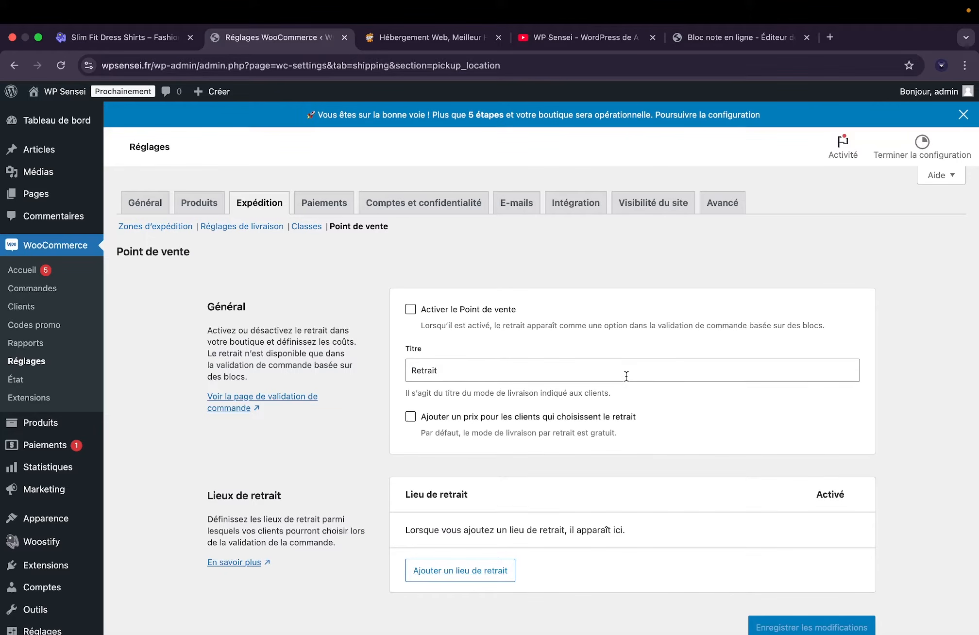
{"action": "scroll", "coordinate": [625, 371], "scroll_direction": "down", "scroll_amount": 2}
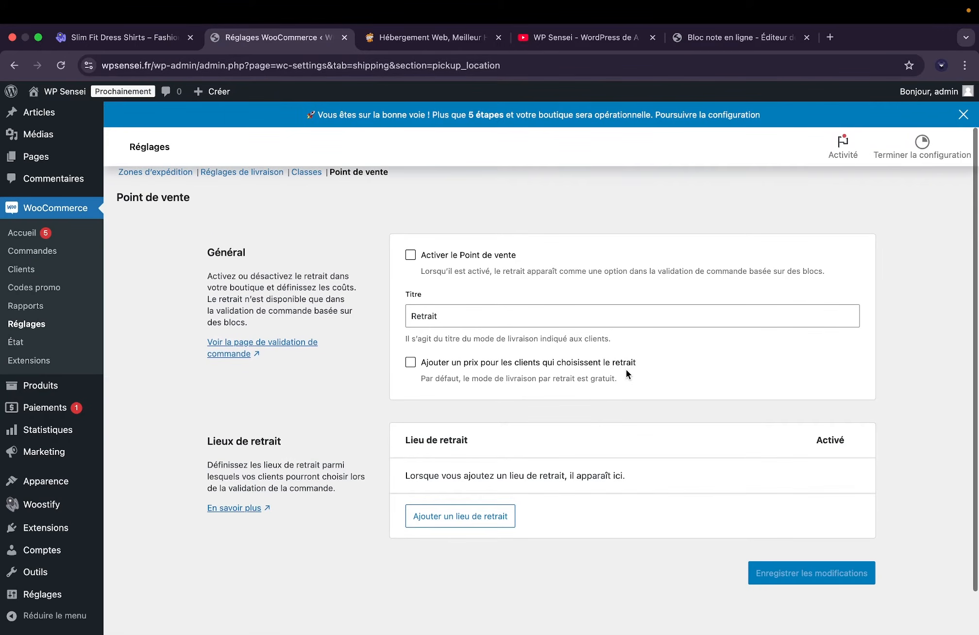
{"action": "scroll", "coordinate": [376, 212], "scroll_direction": "up", "scroll_amount": 2}
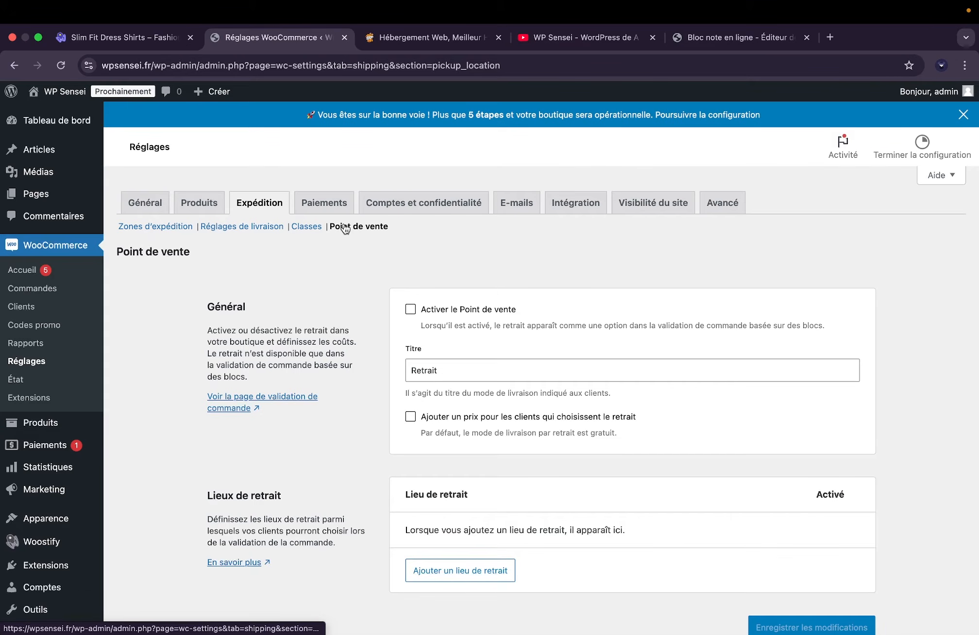
Examine the payment methods available in the WooCommerce settings and their activation and configuration options.
{"action": "left_click", "coordinate": [326, 207]}
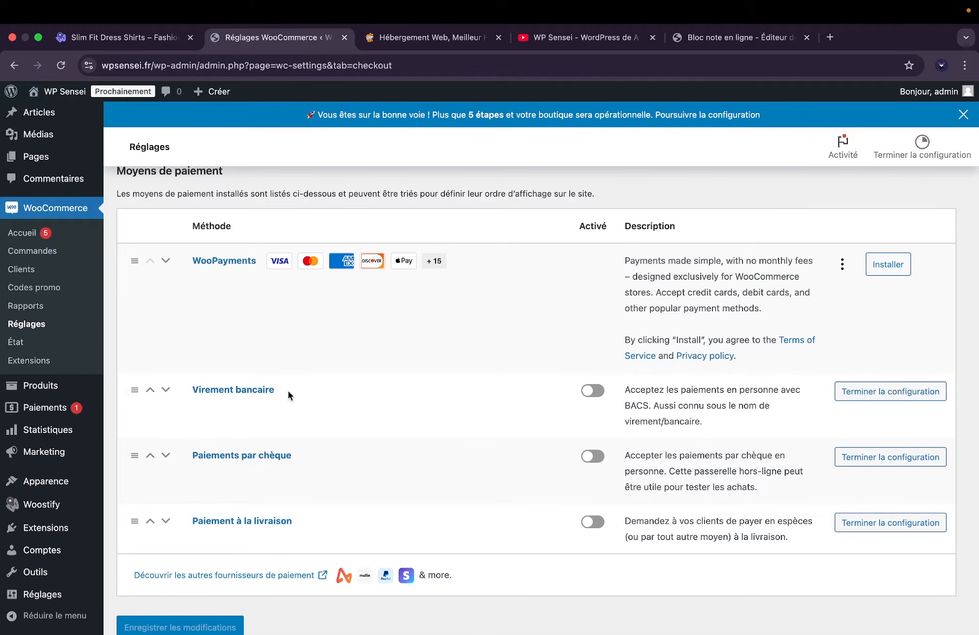
{"action": "mouse_move", "coordinate": [402, 4]}
{"action": "scroll", "coordinate": [481, 436], "scroll_direction": "up", "scroll_amount": 2}
{"action": "scroll", "coordinate": [482, 437], "scroll_direction": "down", "scroll_amount": 5}
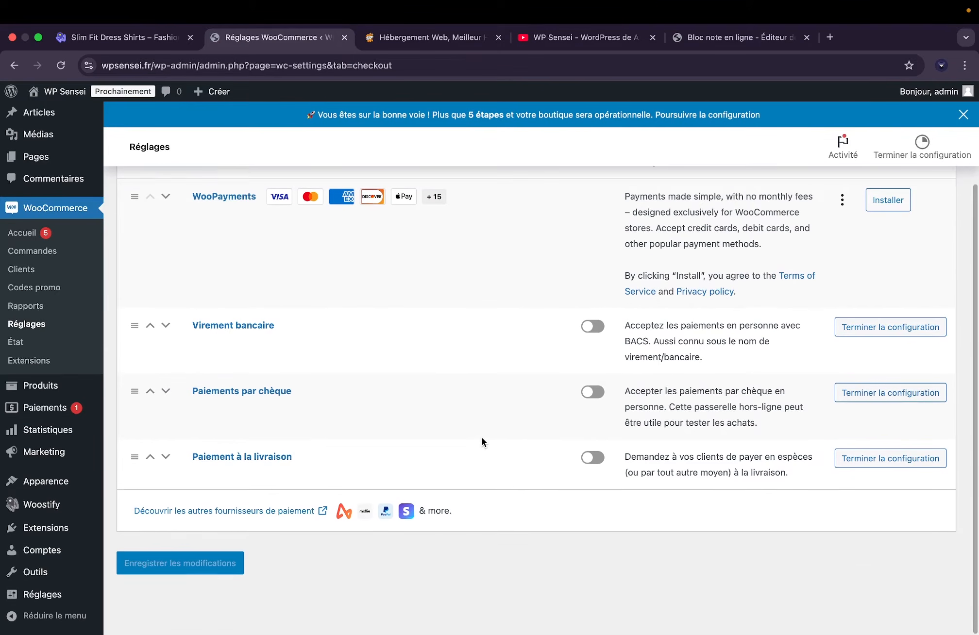
{"action": "scroll", "coordinate": [482, 441], "scroll_direction": "up", "scroll_amount": 2}
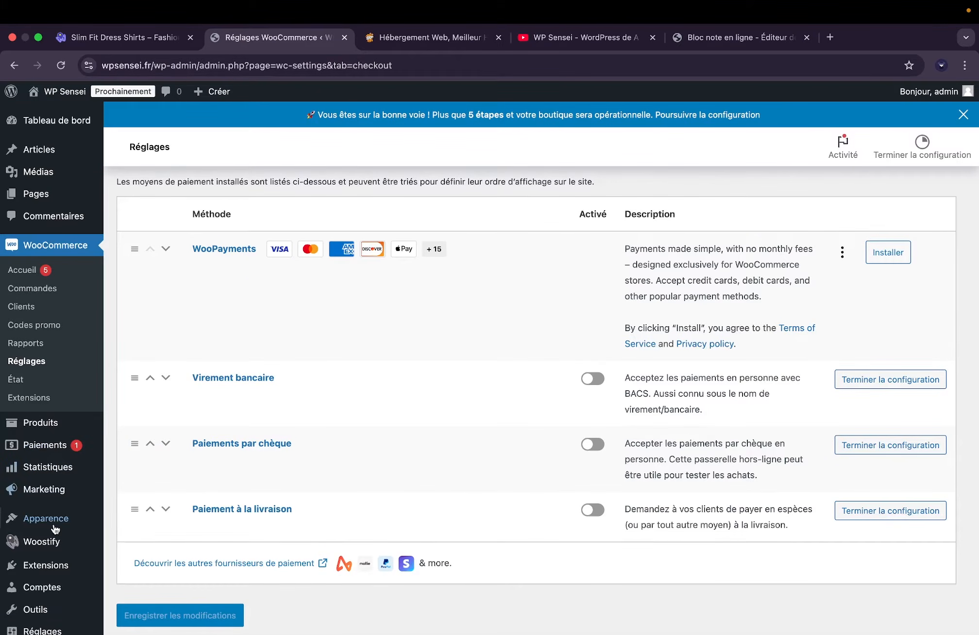
Search the WordPress extension directory for "stripe", then install and activate Payment Plugins for Stripe WooCommerce.
{"action": "left_click", "coordinate": [50, 575]}
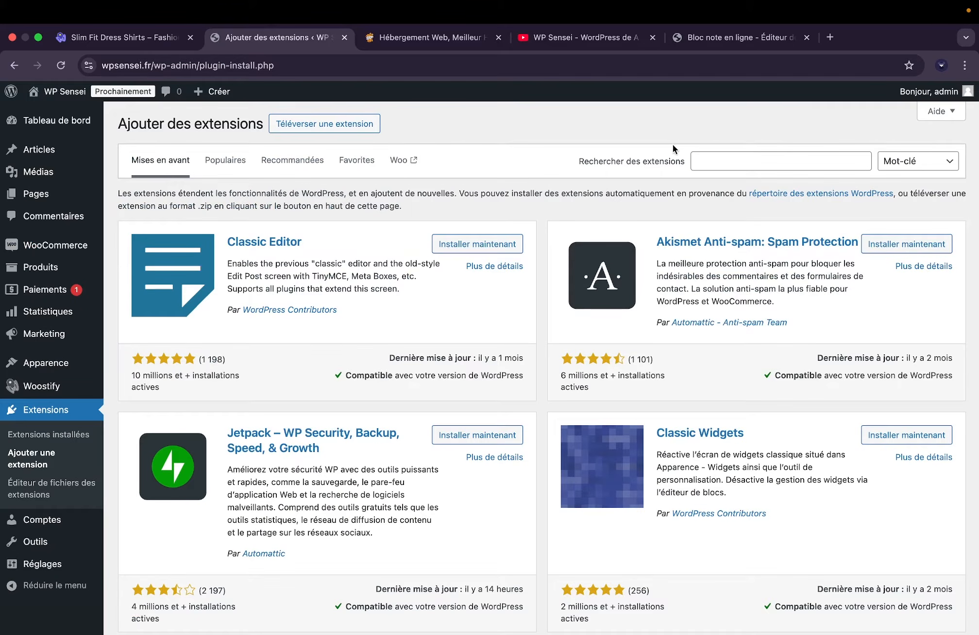
{"action": "left_click", "coordinate": [717, 160]}
{"action": "type", "text": "stripe"}
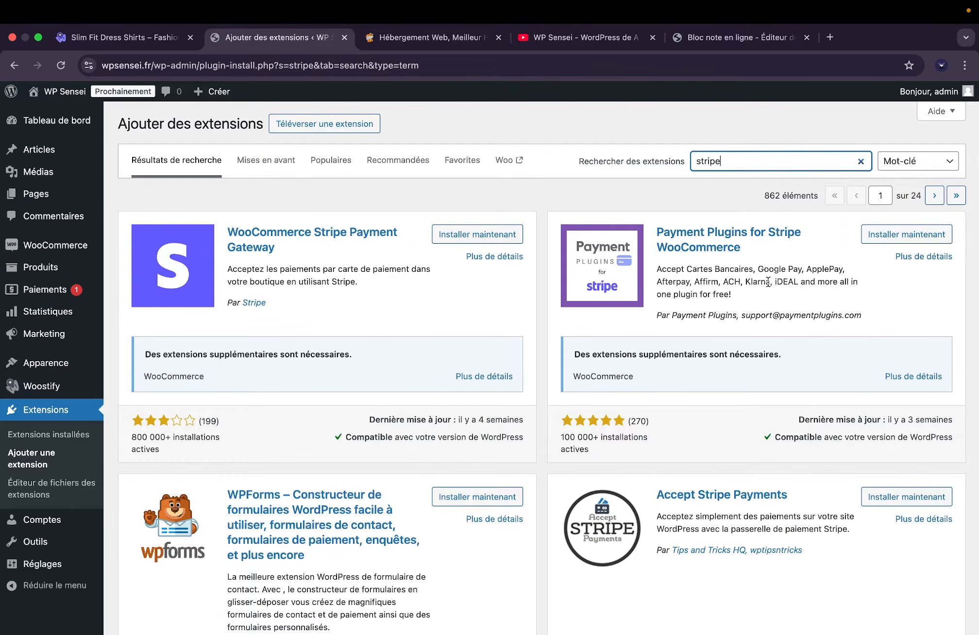
{"action": "left_click", "coordinate": [881, 237]}
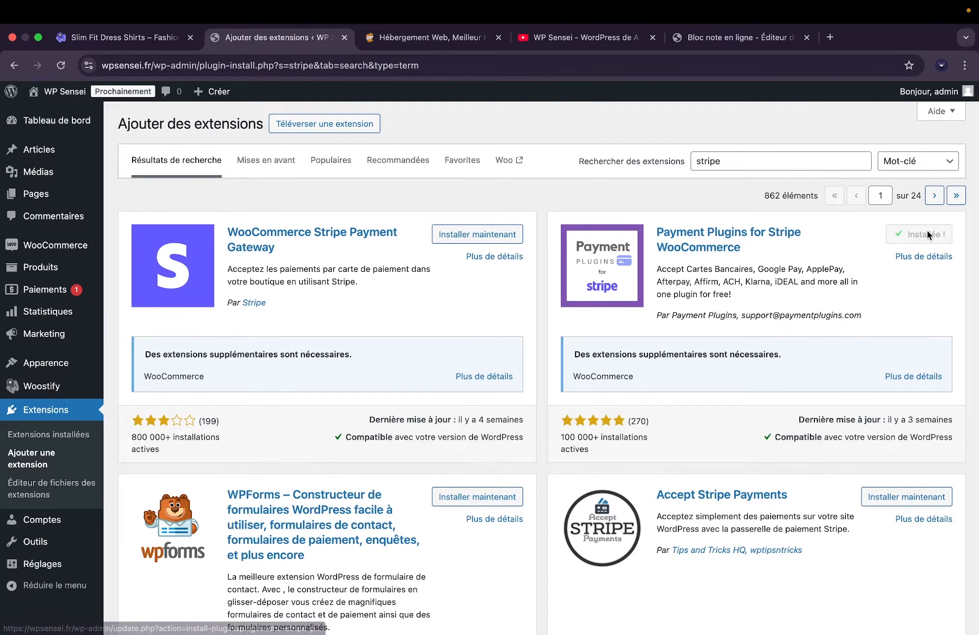
Open the French Stripe website in a new browser tab and look over its homepage.
{"action": "left_click", "coordinate": [830, 37]}
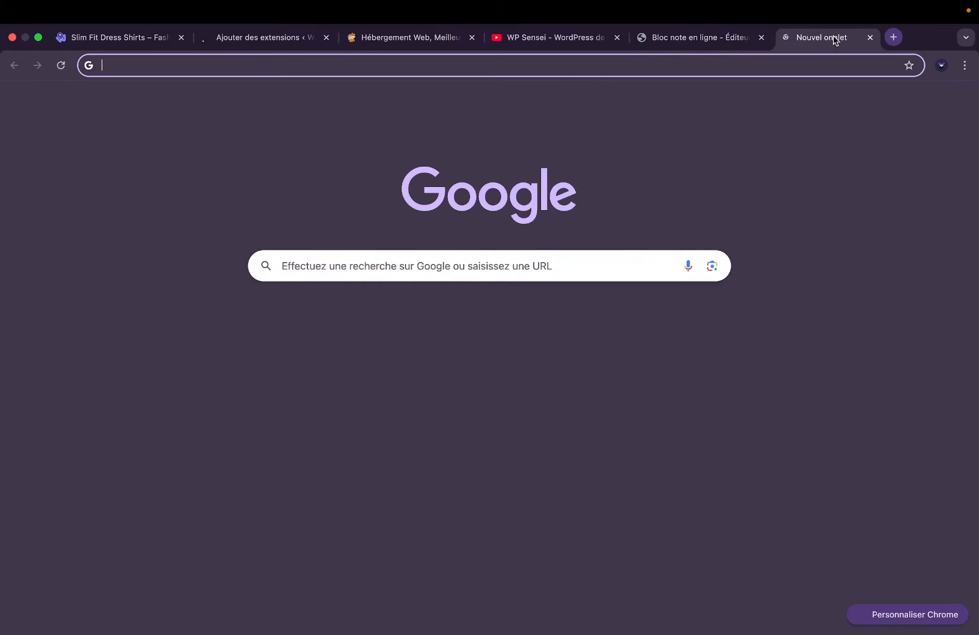
{"action": "type", "text": "q"}
{"action": "key", "text": "BackSpace"}
{"action": "key", "text": "BackSpace"}
{"action": "type", "text": "stripe"}
{"action": "key", "text": "Return"}
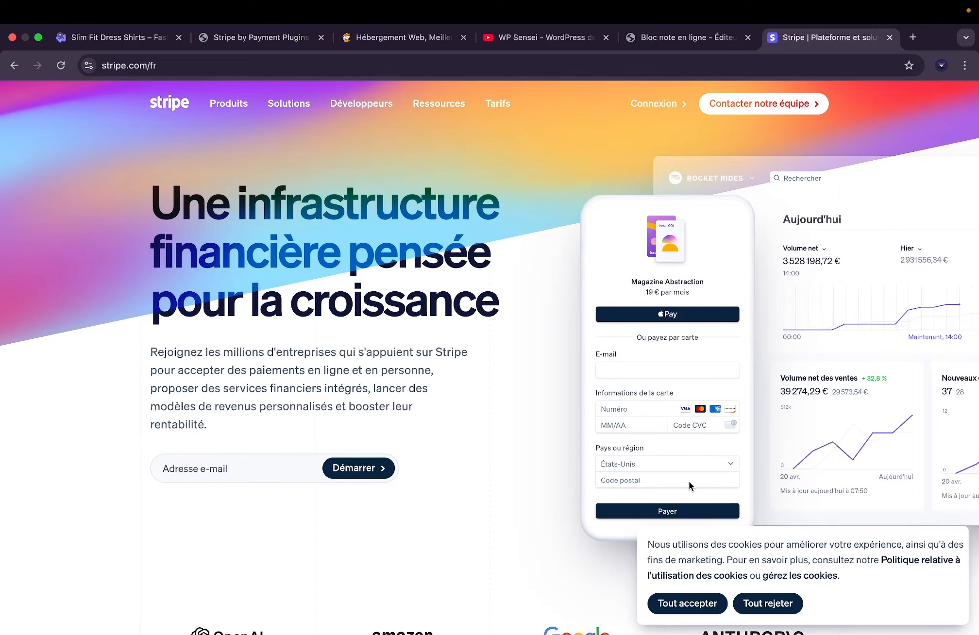
{"action": "scroll", "coordinate": [690, 433], "scroll_direction": "down", "scroll_amount": 1}
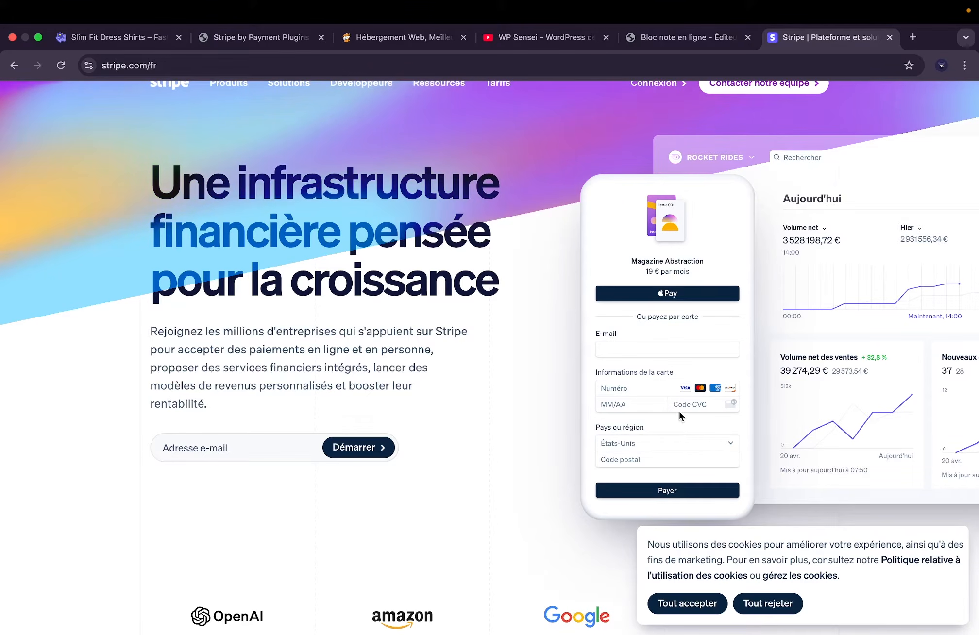
{"action": "scroll", "coordinate": [680, 407], "scroll_direction": "down", "scroll_amount": 1}
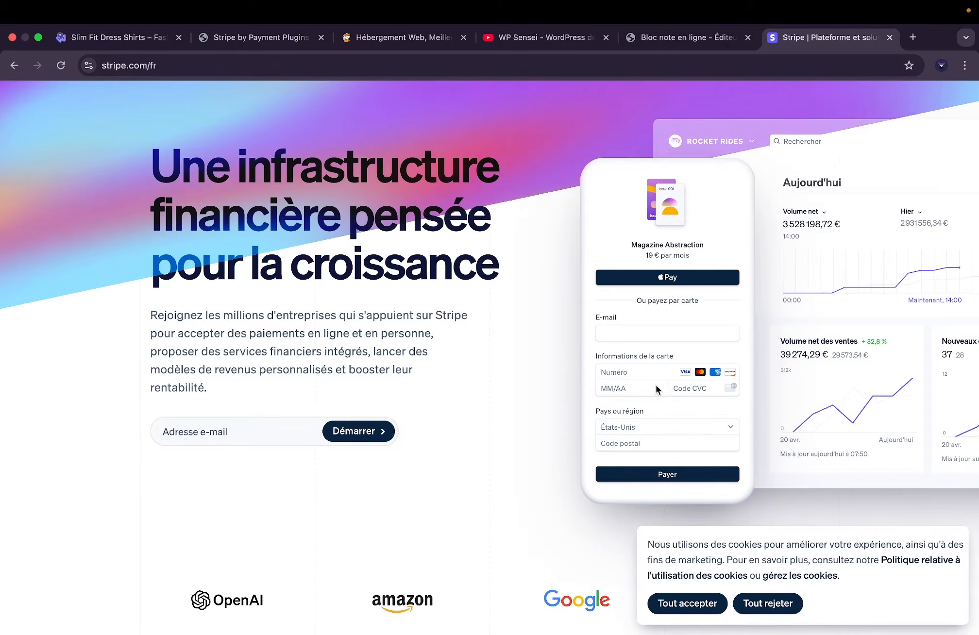
{"action": "scroll", "coordinate": [659, 400], "scroll_direction": "down", "scroll_amount": 3}
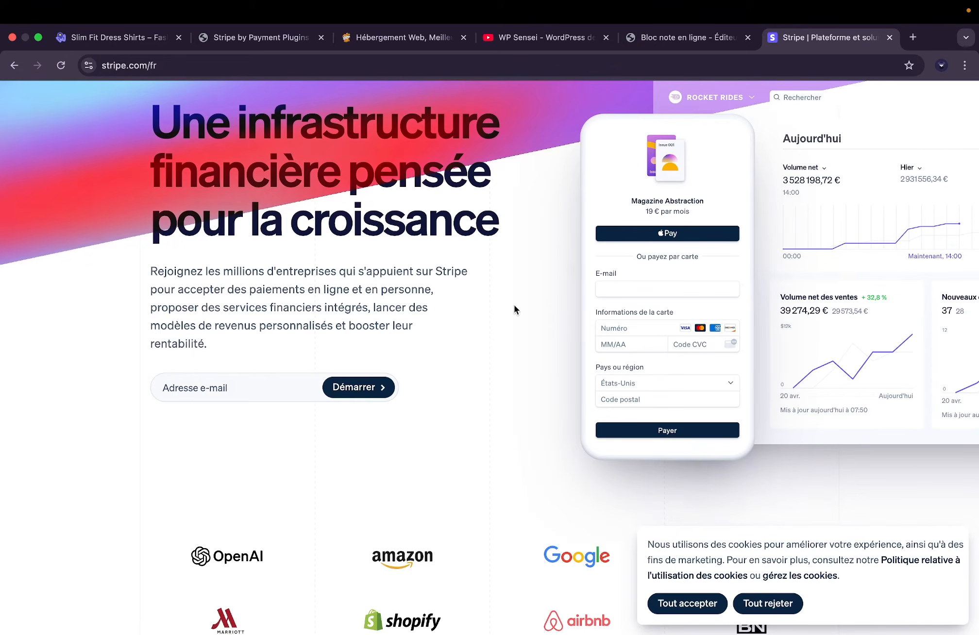
{"action": "scroll", "coordinate": [514, 306], "scroll_direction": "up", "scroll_amount": 5}
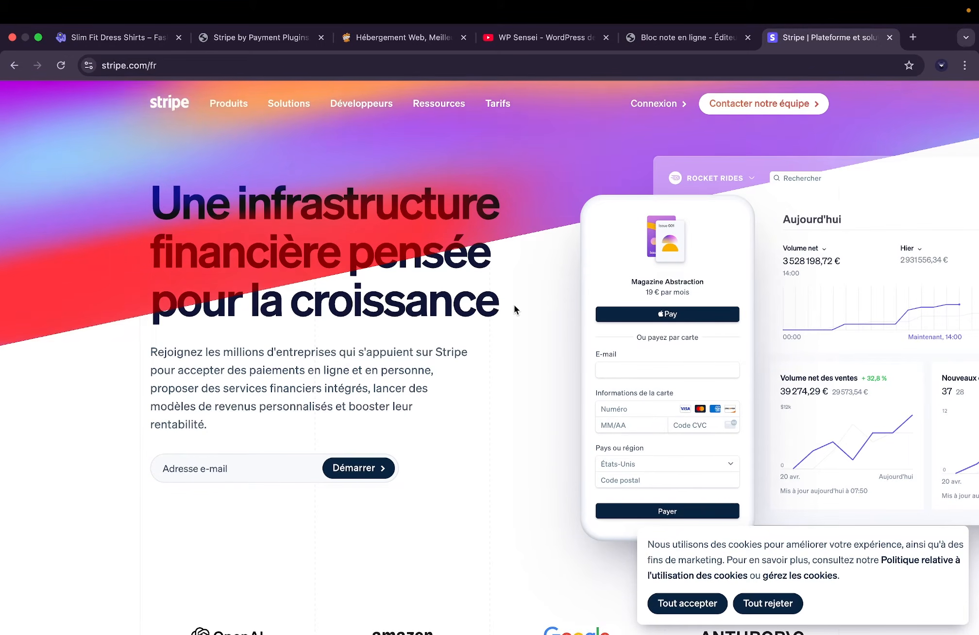
Open Stripe's pricing page (Tarifs) and examine the transaction fees of the standard offer.
{"action": "left_click", "coordinate": [498, 104]}
{"action": "scroll", "coordinate": [441, 234], "scroll_direction": "down", "scroll_amount": 1}
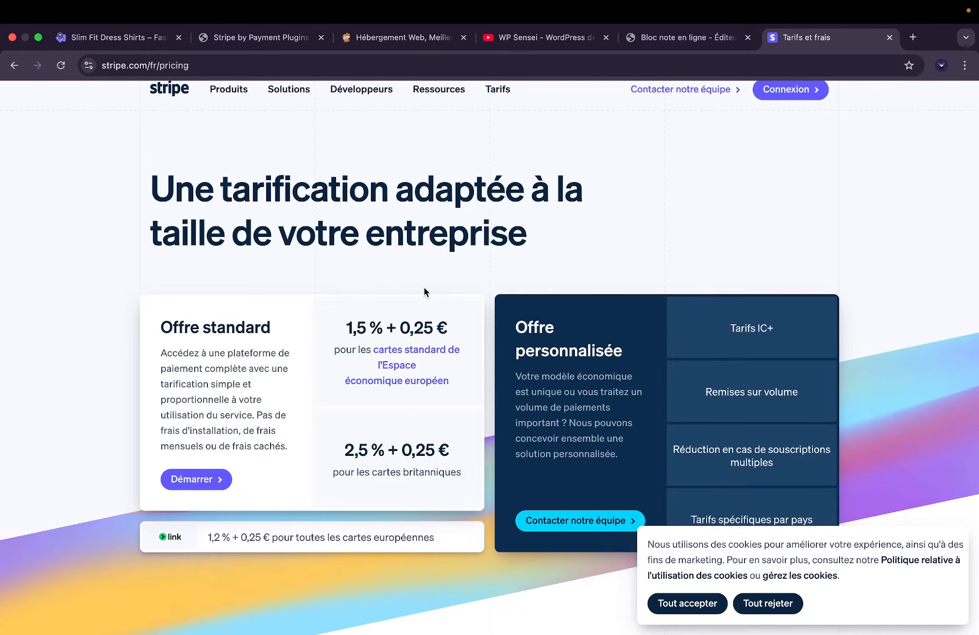
{"action": "scroll", "coordinate": [404, 322], "scroll_direction": "up", "scroll_amount": 1}
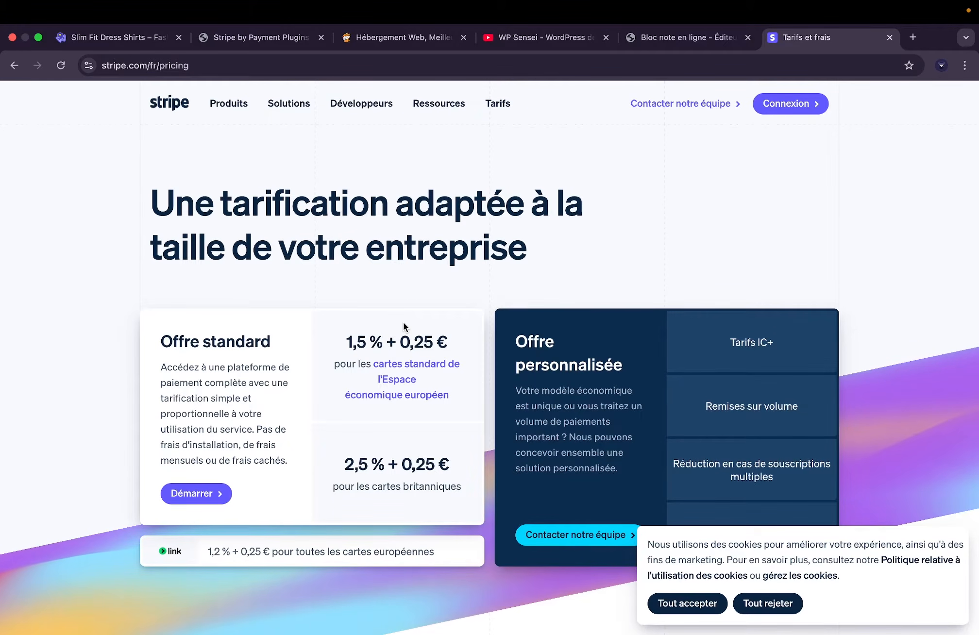
Return to the Stripe homepage and look through its content and its sign-in and sign-up options.
{"action": "left_click", "coordinate": [13, 65]}
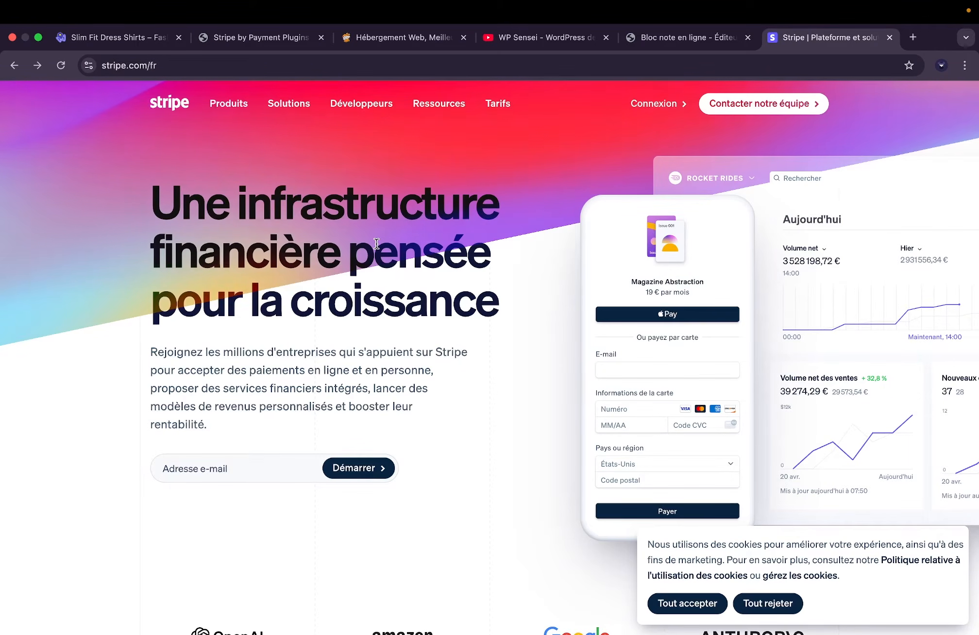
{"action": "scroll", "coordinate": [377, 244], "scroll_direction": "down", "scroll_amount": 1}
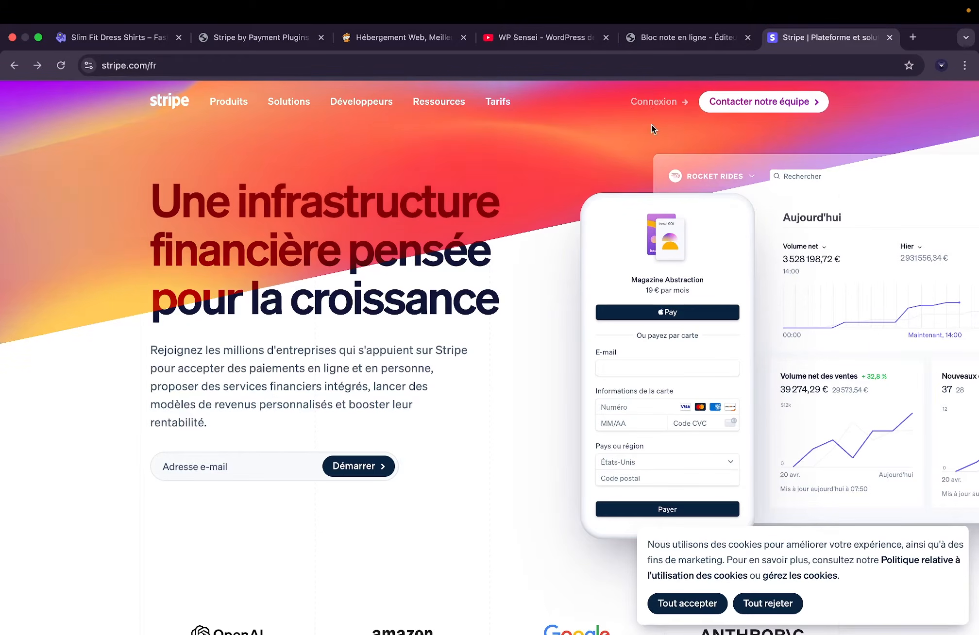
{"action": "scroll", "coordinate": [622, 224], "scroll_direction": "down", "scroll_amount": 15}
{"action": "scroll", "coordinate": [623, 224], "scroll_direction": "up", "scroll_amount": 5}
{"action": "scroll", "coordinate": [621, 221], "scroll_direction": "up", "scroll_amount": 10}
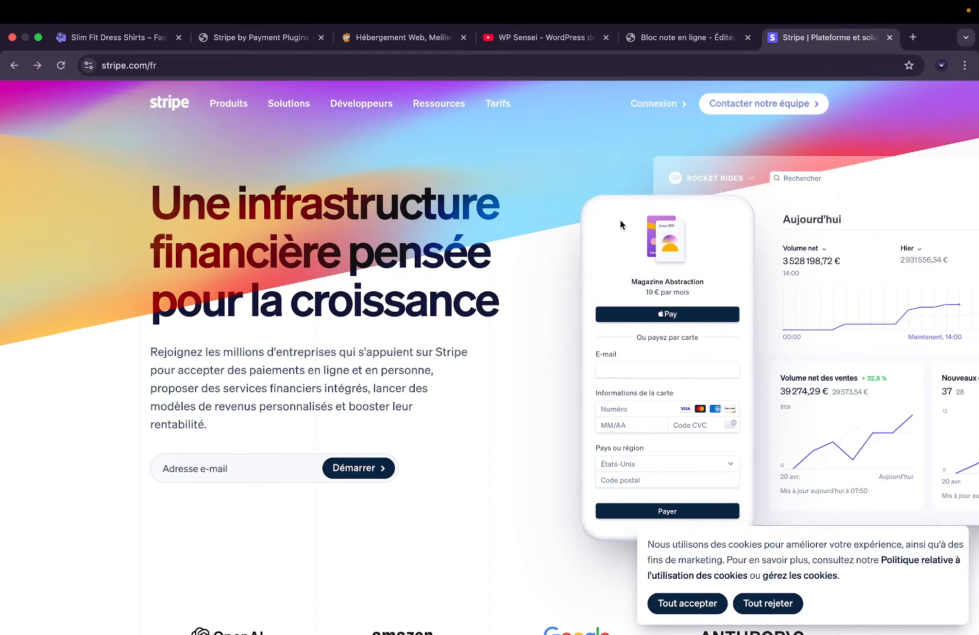
Switch back to WordPress and open the Stripe plugin's settings to examine the API mode and account connection options.
{"action": "left_click", "coordinate": [251, 41]}
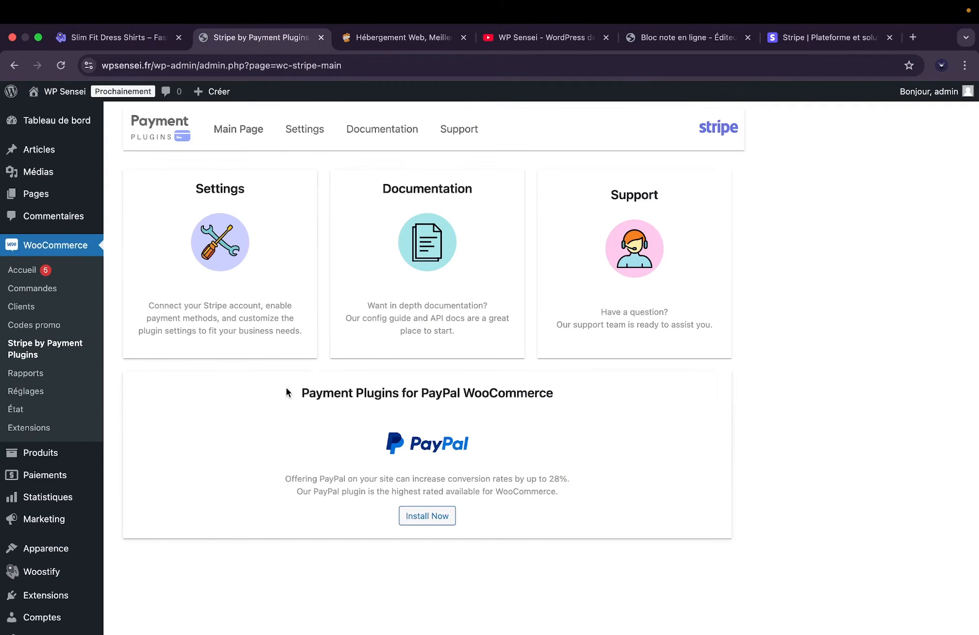
{"action": "scroll", "coordinate": [287, 394], "scroll_direction": "down", "scroll_amount": 1}
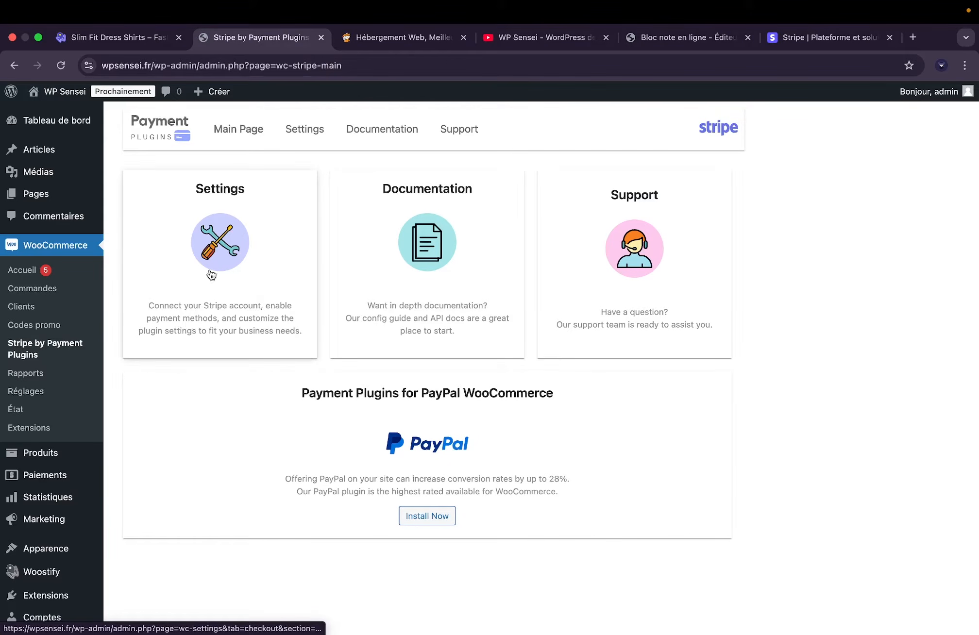
{"action": "left_click", "coordinate": [284, 286]}
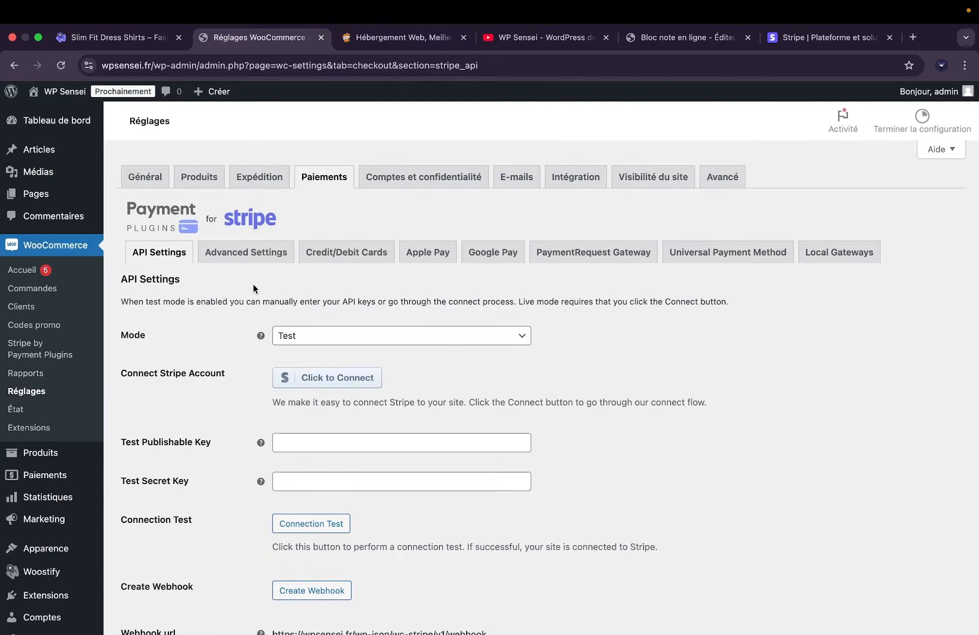
{"action": "scroll", "coordinate": [350, 369], "scroll_direction": "down", "scroll_amount": 3}
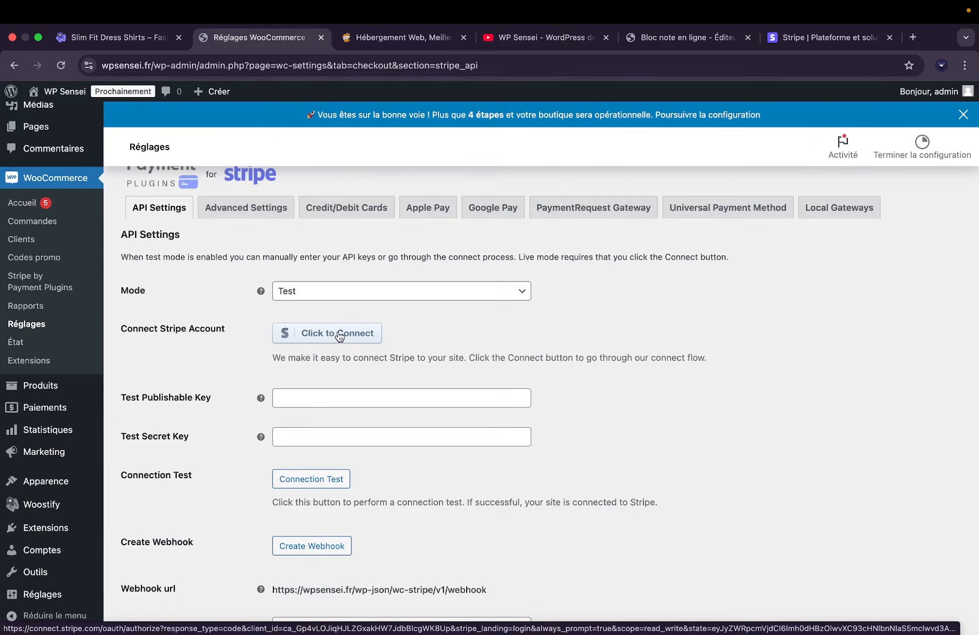
{"action": "scroll", "coordinate": [339, 335], "scroll_direction": "up", "scroll_amount": 1}
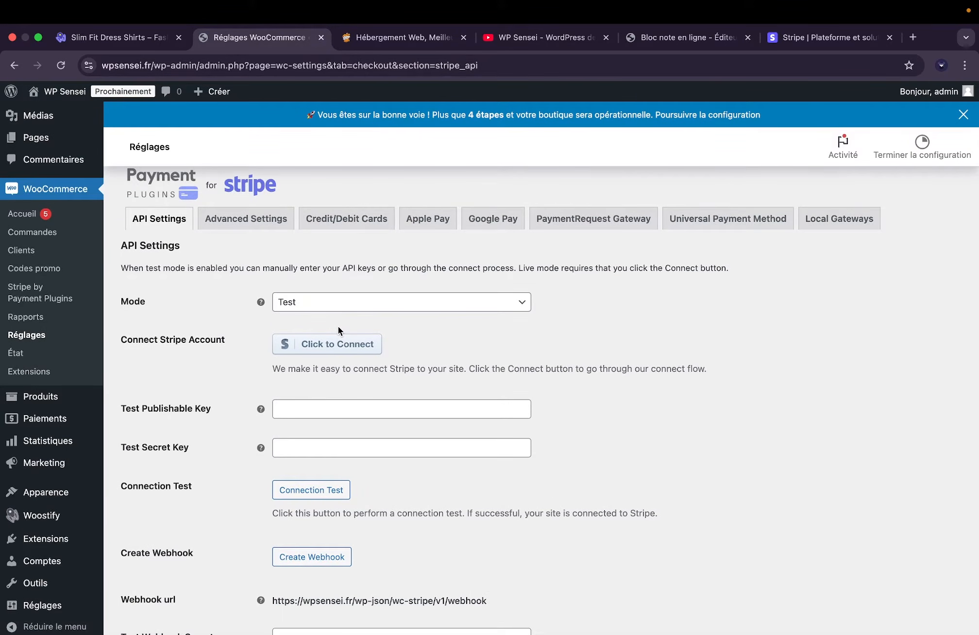
{"action": "scroll", "coordinate": [338, 326], "scroll_direction": "up", "scroll_amount": 3}
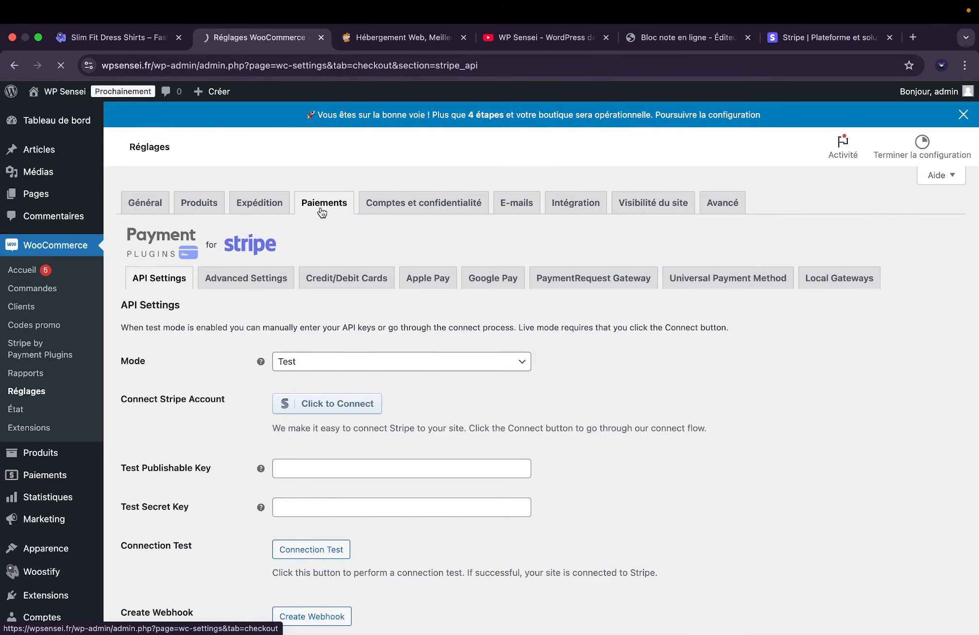
Open the WooCommerce payment methods list and examine the gateways that the Stripe plugin has added.
{"action": "left_click", "coordinate": [321, 209]}
{"action": "scroll", "coordinate": [418, 420], "scroll_direction": "down", "scroll_amount": 10}
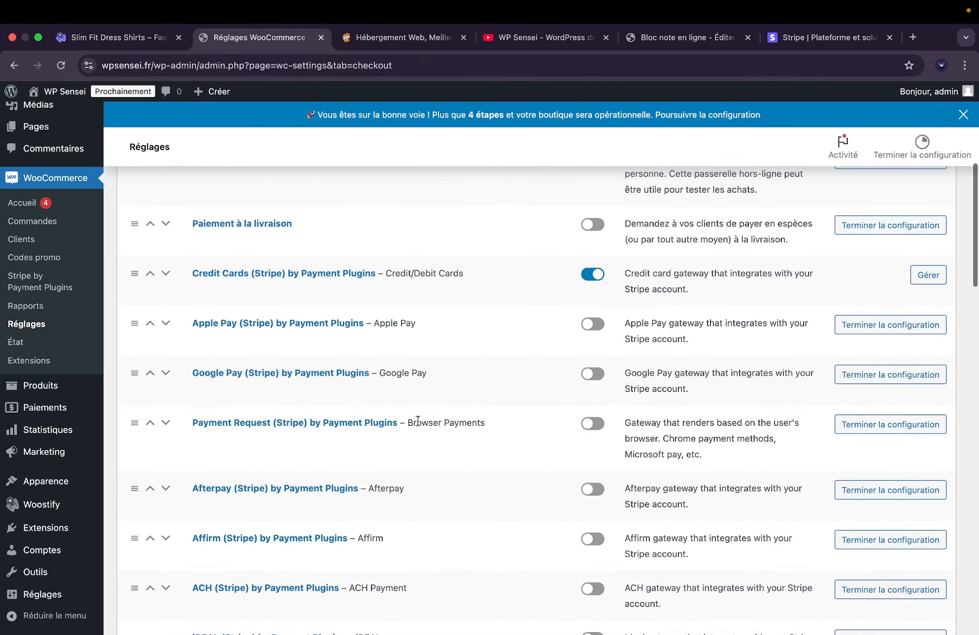
{"action": "scroll", "coordinate": [415, 414], "scroll_direction": "down", "scroll_amount": 8}
{"action": "scroll", "coordinate": [416, 415], "scroll_direction": "up", "scroll_amount": 14}
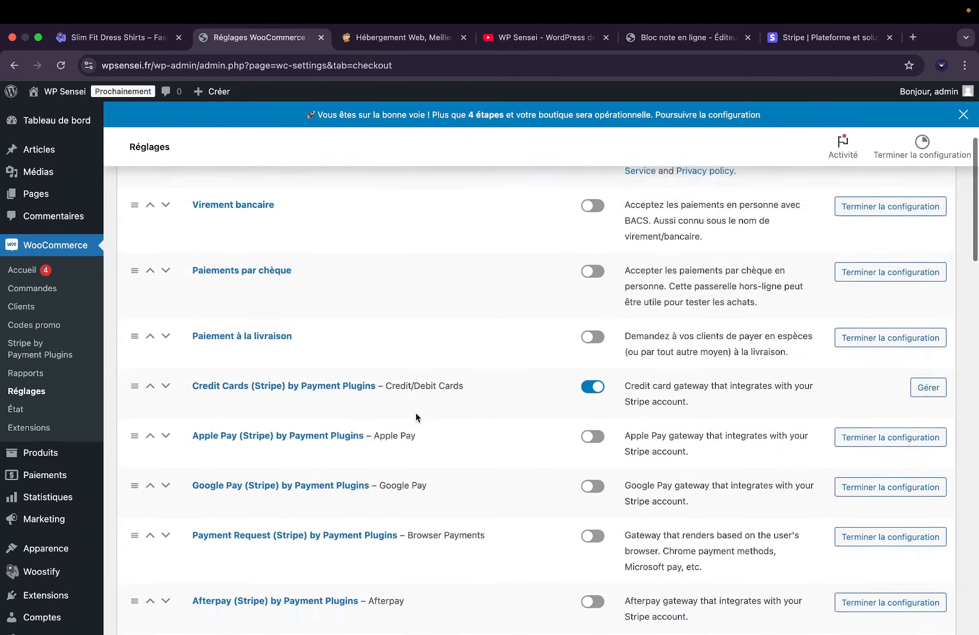
{"action": "scroll", "coordinate": [415, 417], "scroll_direction": "down", "scroll_amount": 3}
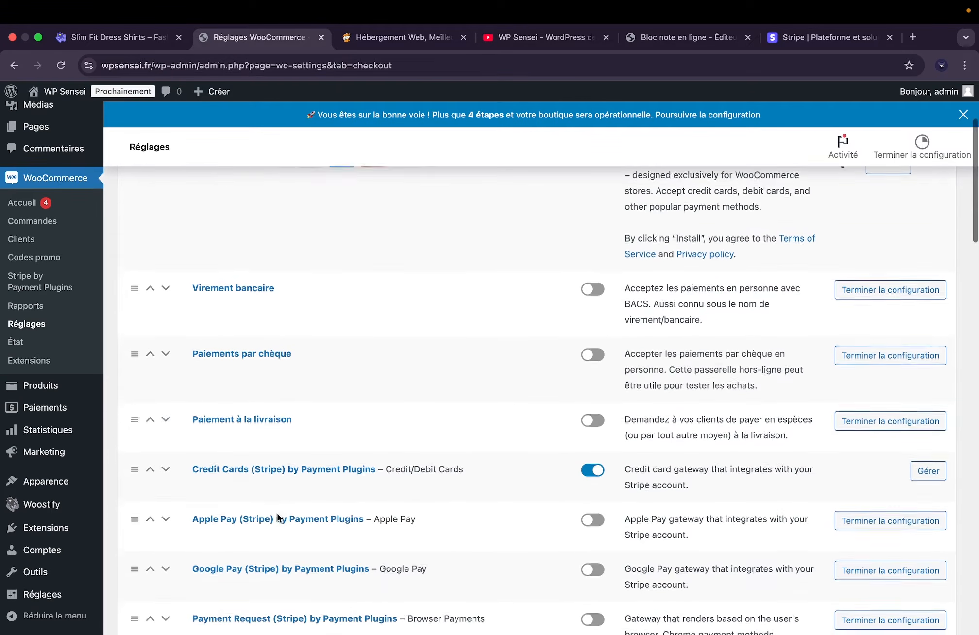
{"action": "scroll", "coordinate": [359, 430], "scroll_direction": "down", "scroll_amount": 3}
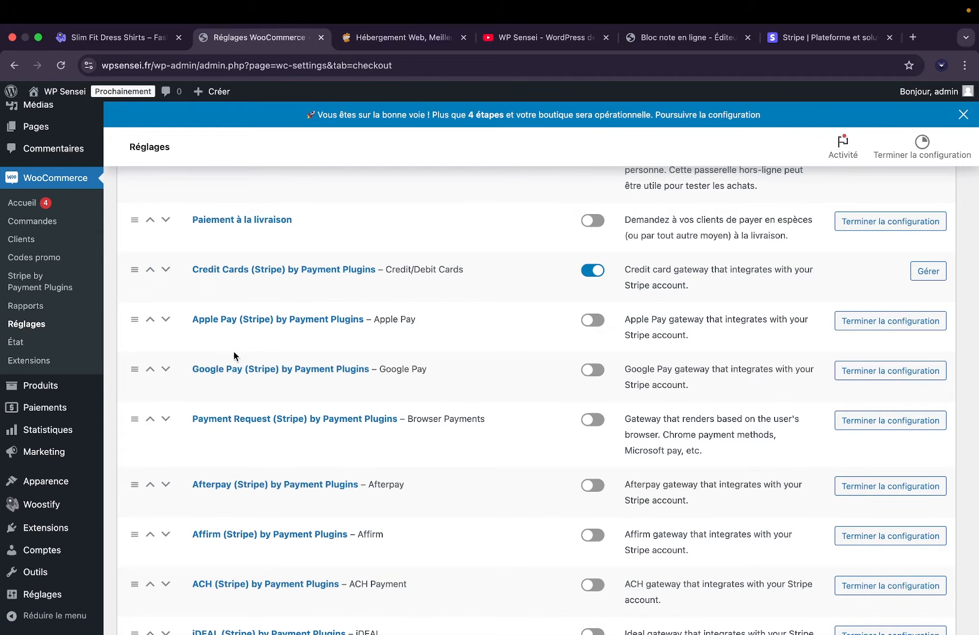
{"action": "scroll", "coordinate": [233, 356], "scroll_direction": "down", "scroll_amount": 1}
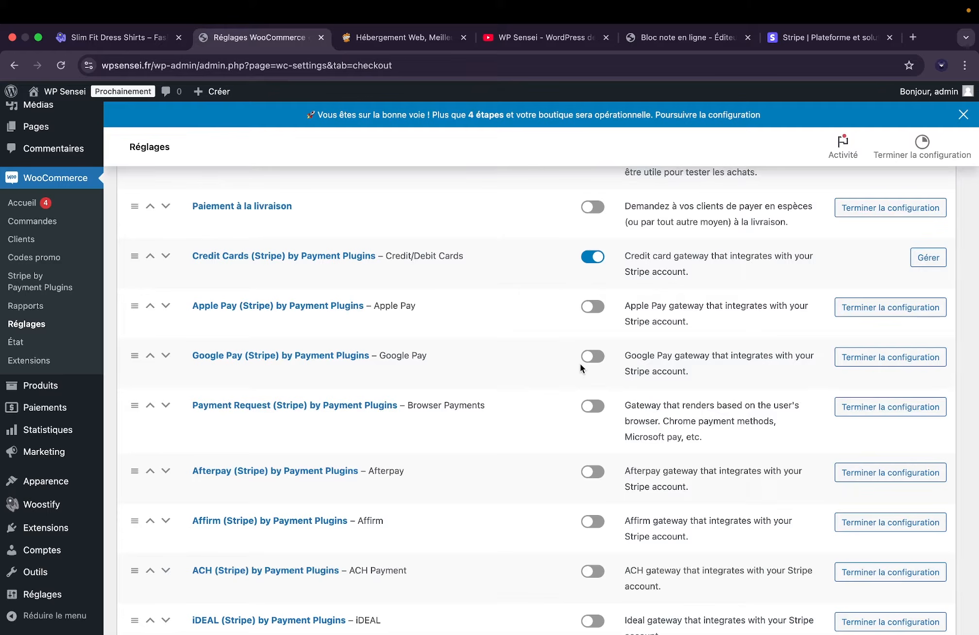
{"action": "scroll", "coordinate": [580, 369], "scroll_direction": "down", "scroll_amount": 2}
{"action": "scroll", "coordinate": [581, 368], "scroll_direction": "down", "scroll_amount": 10}
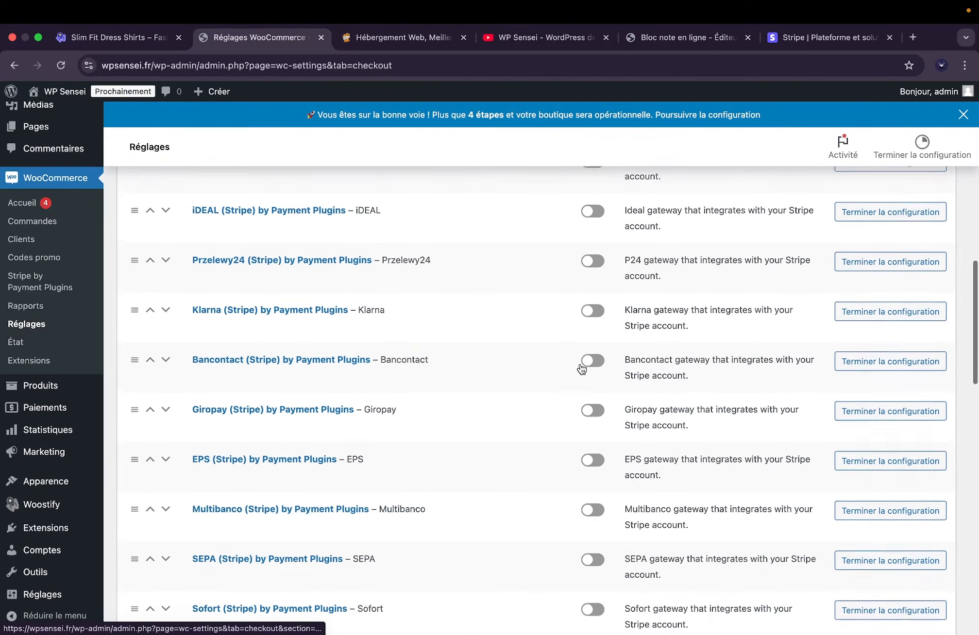
{"action": "scroll", "coordinate": [579, 363], "scroll_direction": "down", "scroll_amount": 7}
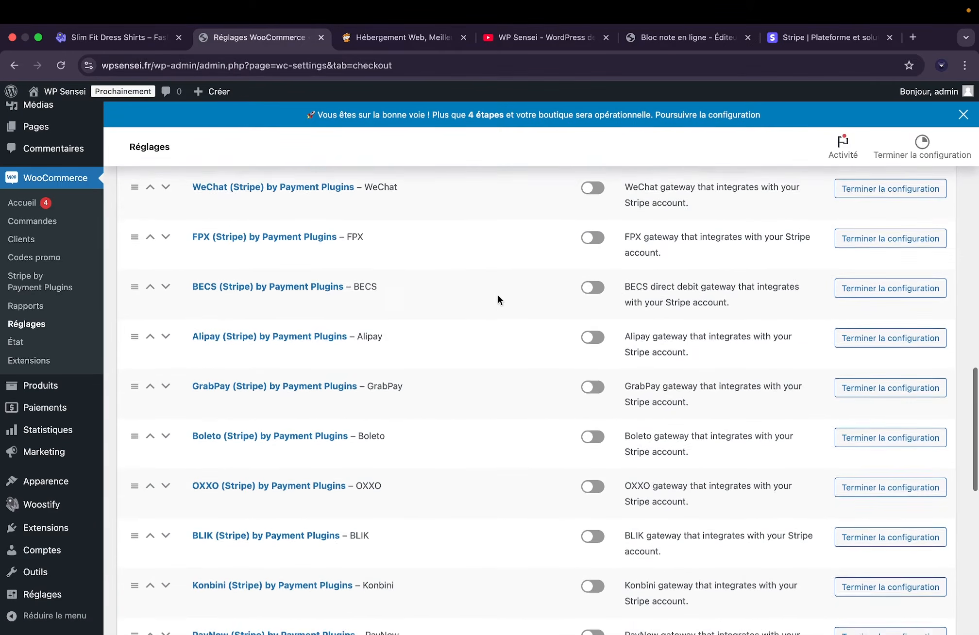
{"action": "scroll", "coordinate": [497, 294], "scroll_direction": "up", "scroll_amount": 20}
{"action": "scroll", "coordinate": [498, 295], "scroll_direction": "down", "scroll_amount": 3}
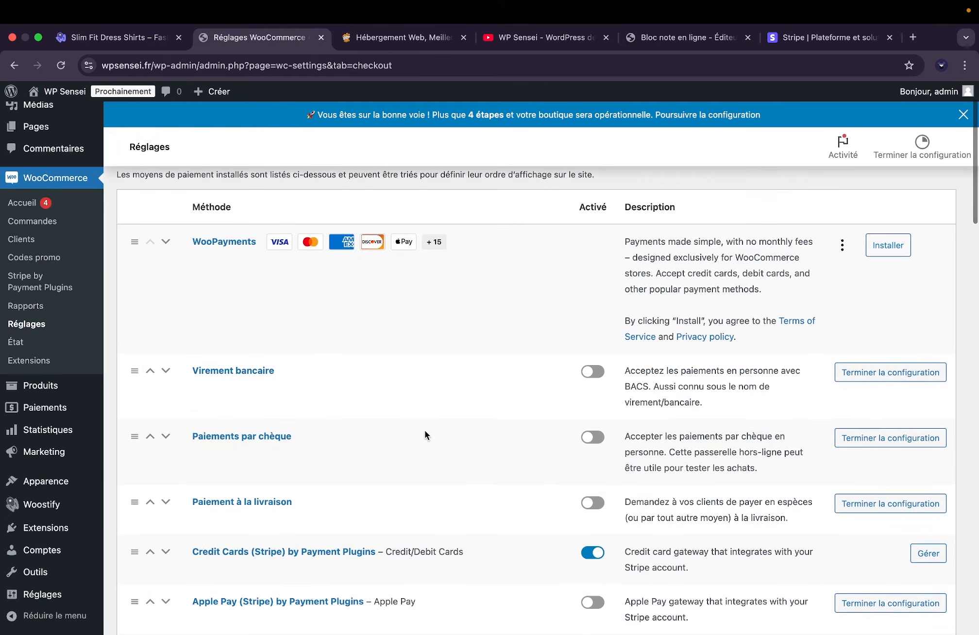
{"action": "scroll", "coordinate": [322, 409], "scroll_direction": "up", "scroll_amount": 3}
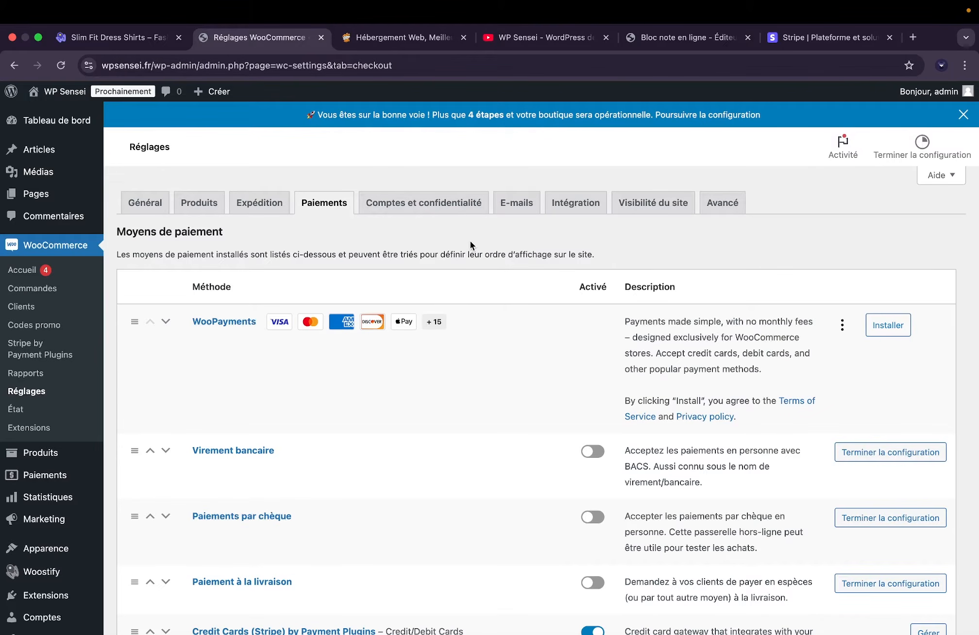
Open the page for adding WordPress extensions and search for "paypal".
{"action": "left_click", "coordinate": [46, 596]}
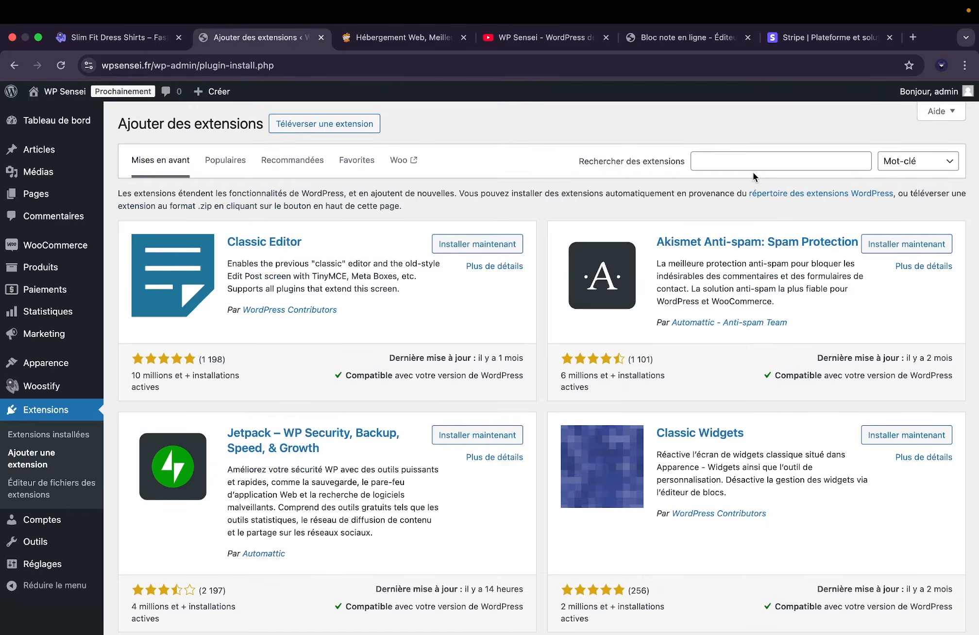
{"action": "left_click", "coordinate": [752, 161]}
{"action": "type", "text": "paypal"}
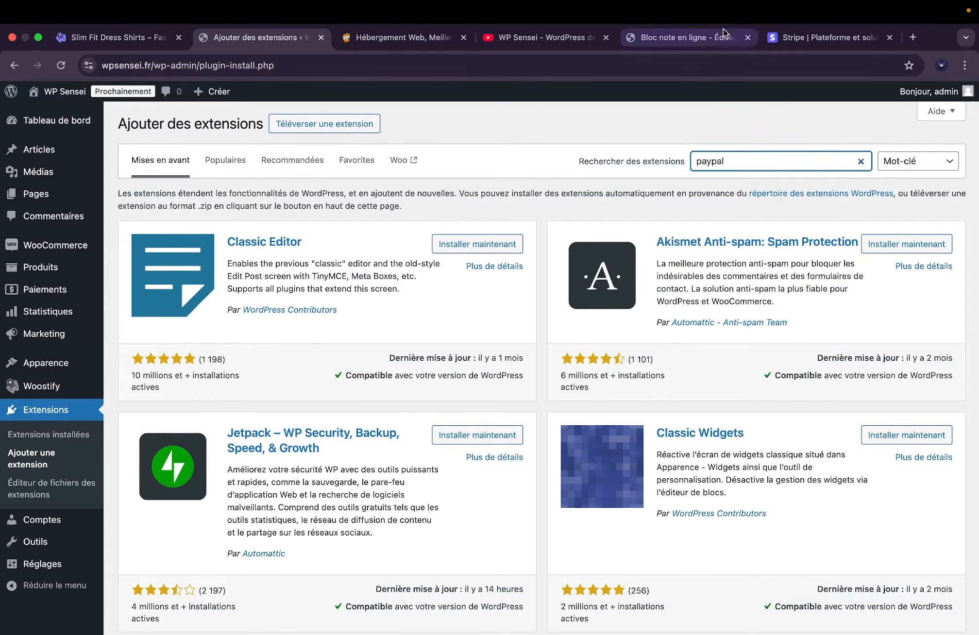
Switch to the browser tab with the Stripe website and open the French PayPal homepage there instead.
{"action": "left_click", "coordinate": [821, 38]}
{"action": "left_click", "coordinate": [764, 61]}
{"action": "type", "text": "paypal"}
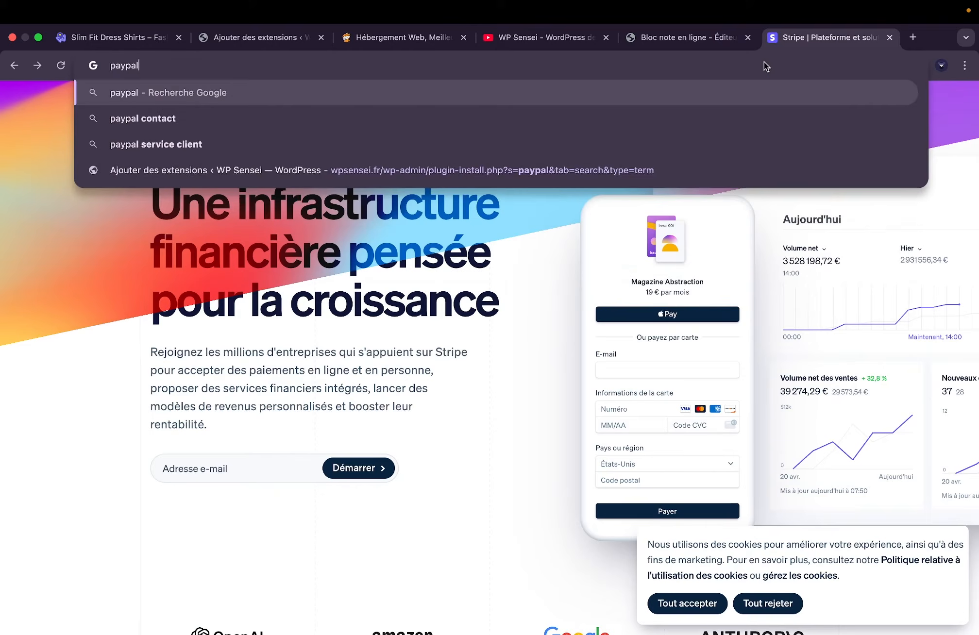
{"action": "key", "text": "Return"}
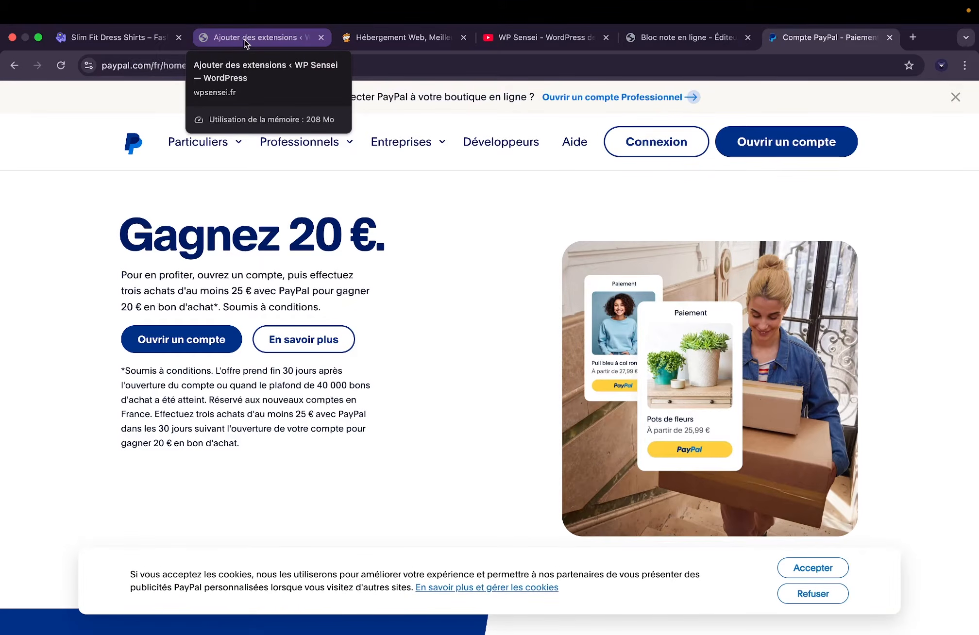
Return to the WordPress extension search, install and activate Payment Plugins for PayPal WooCommerce, and dismiss its welcome message.
{"action": "left_click", "coordinate": [247, 39]}
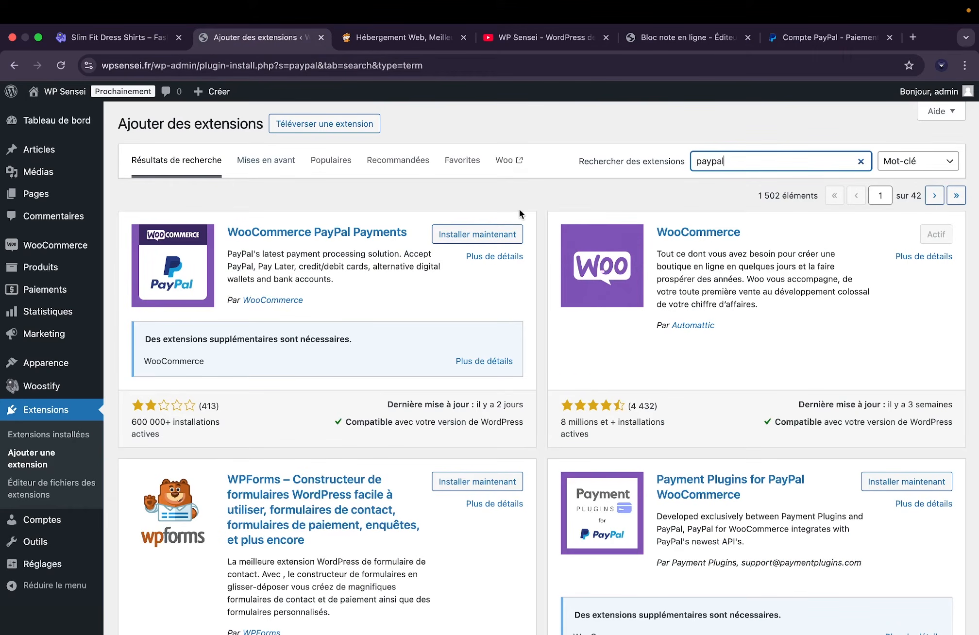
{"action": "scroll", "coordinate": [458, 223], "scroll_direction": "down", "scroll_amount": 2}
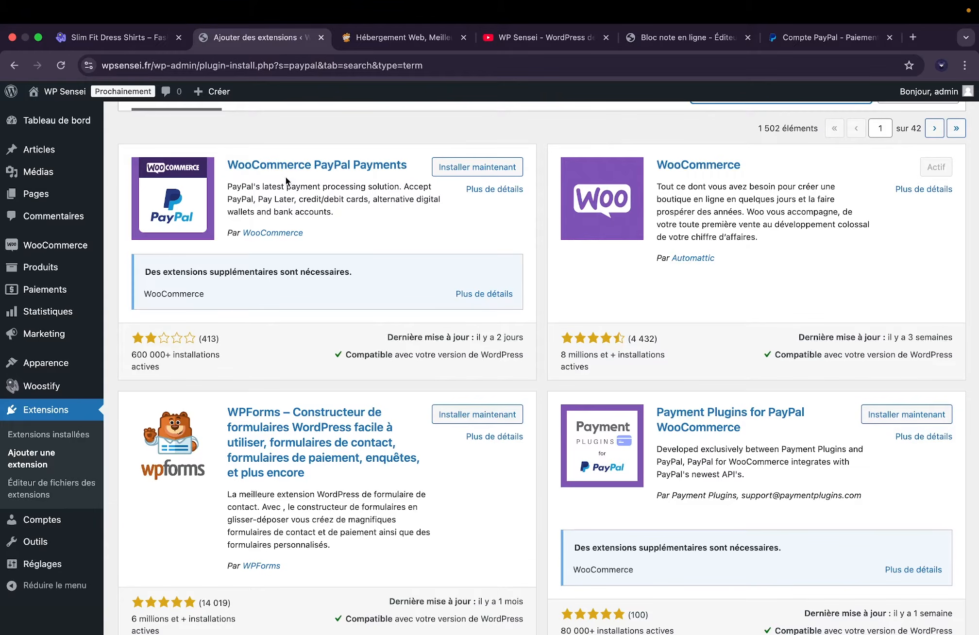
{"action": "scroll", "coordinate": [387, 256], "scroll_direction": "down", "scroll_amount": 2}
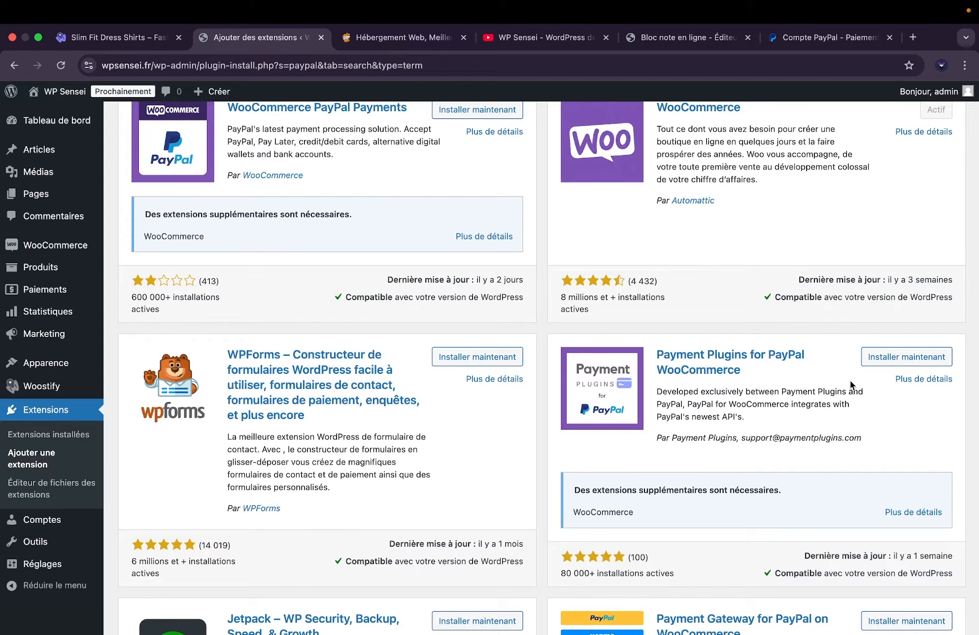
{"action": "left_click", "coordinate": [903, 358]}
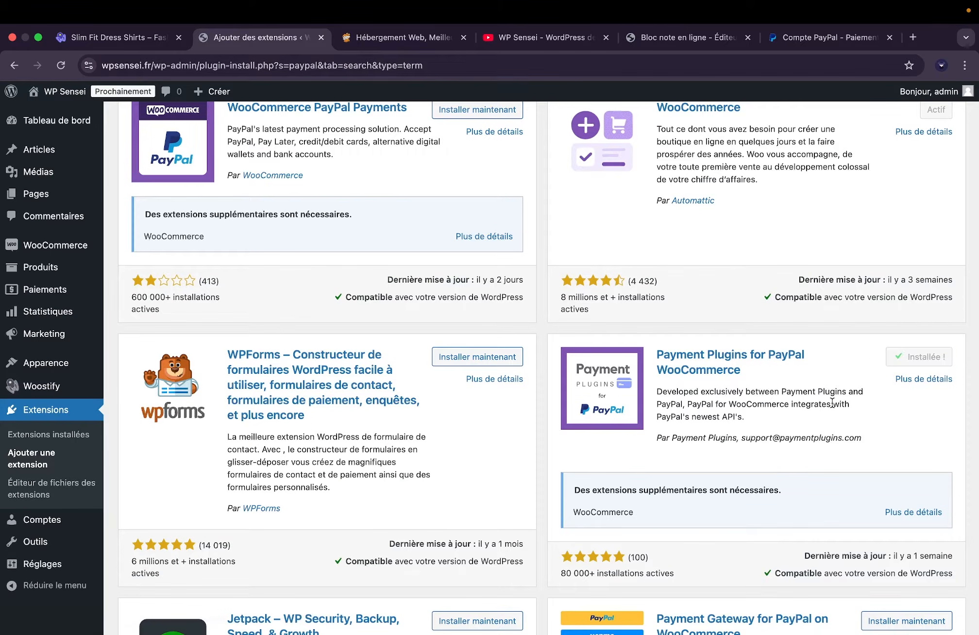
{"action": "left_click", "coordinate": [932, 361]}
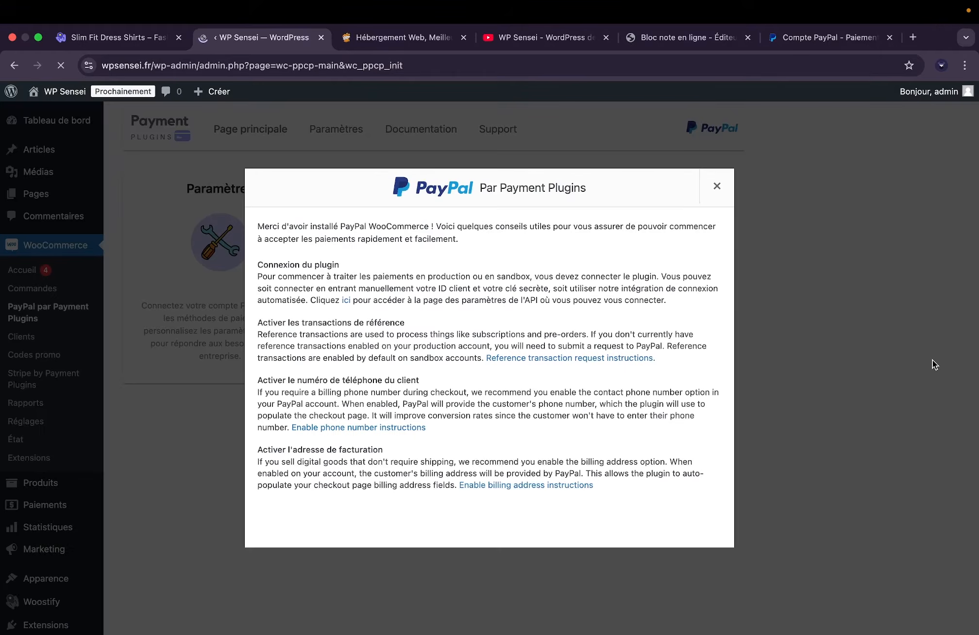
{"action": "left_click", "coordinate": [717, 186]}
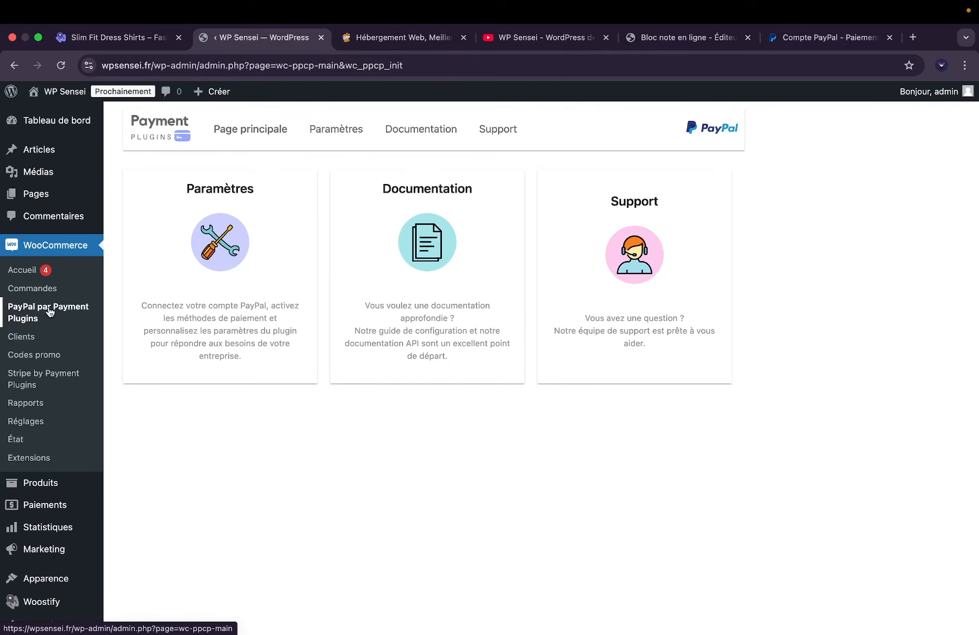
Open the PayPal plugin's API settings, then go to the WooCommerce payment methods list and browse its gateways.
{"action": "left_click", "coordinate": [336, 129]}
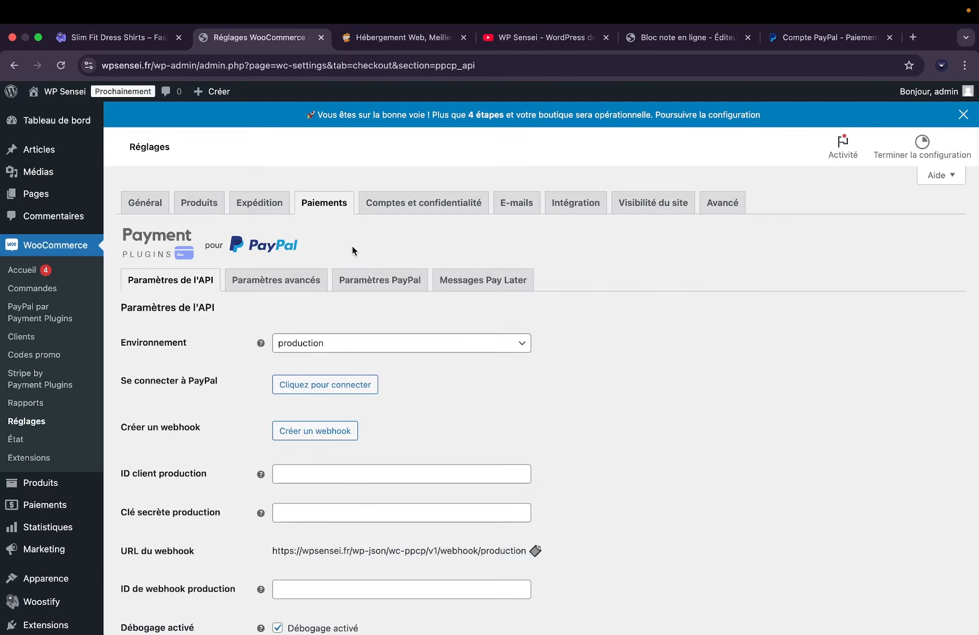
{"action": "left_click", "coordinate": [324, 214]}
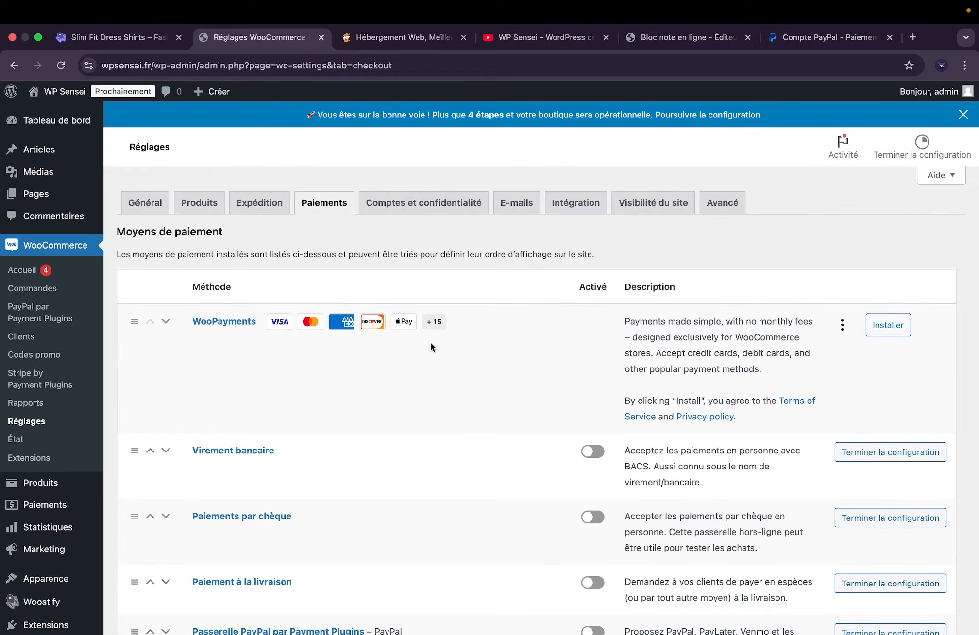
{"action": "scroll", "coordinate": [431, 342], "scroll_direction": "down", "scroll_amount": 10}
{"action": "scroll", "coordinate": [431, 343], "scroll_direction": "down", "scroll_amount": 20}
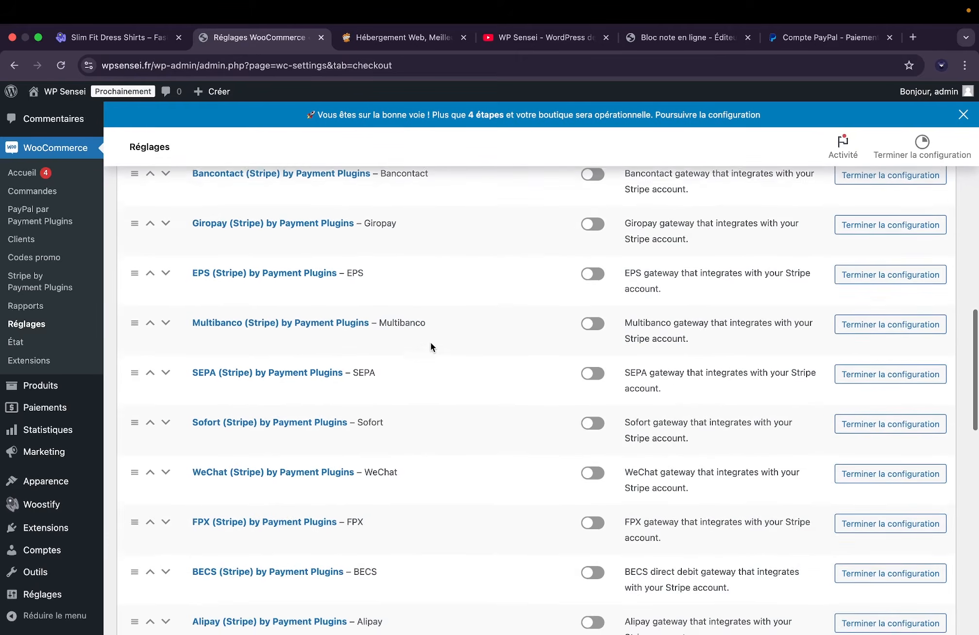
{"action": "scroll", "coordinate": [431, 342], "scroll_direction": "up", "scroll_amount": 15}
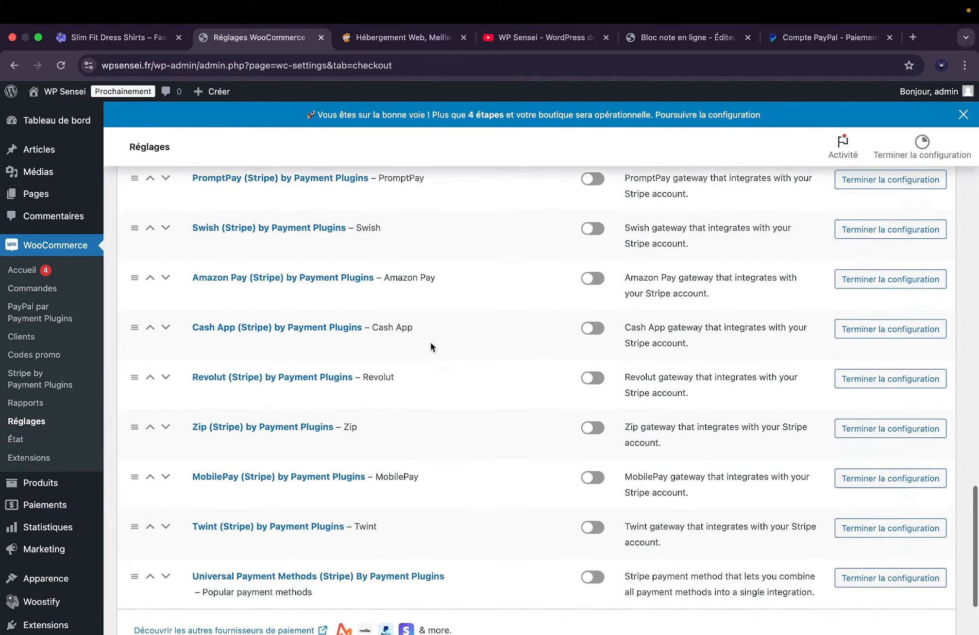
{"action": "scroll", "coordinate": [431, 342], "scroll_direction": "up", "scroll_amount": 4}
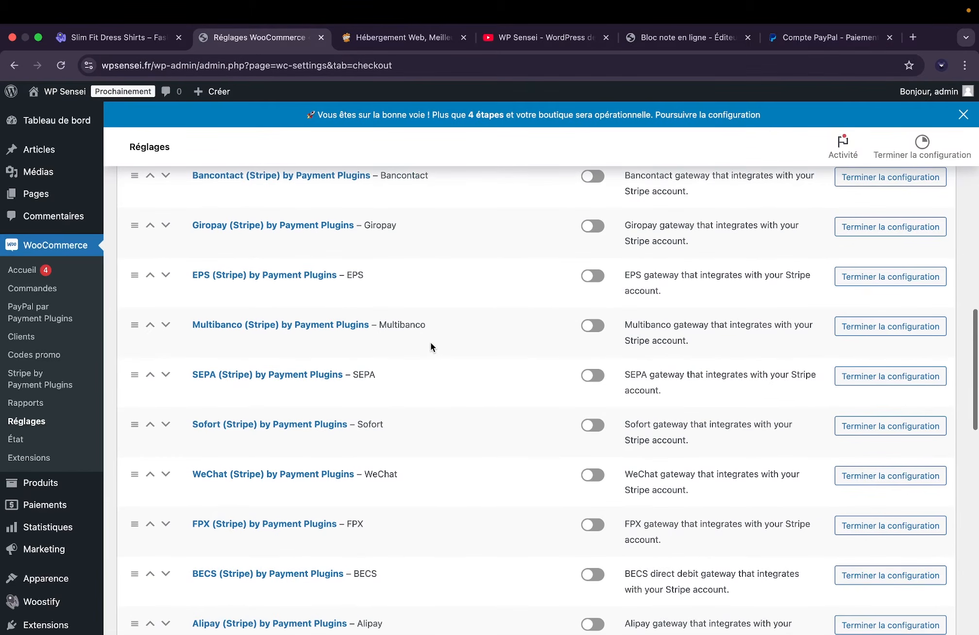
Search the payment methods page for "paypal" to locate the PayPal gateway, then close the search.
{"action": "key", "text": "super+f"}
{"action": "type", "text": "paypal"}
{"action": "key", "text": "Return"}
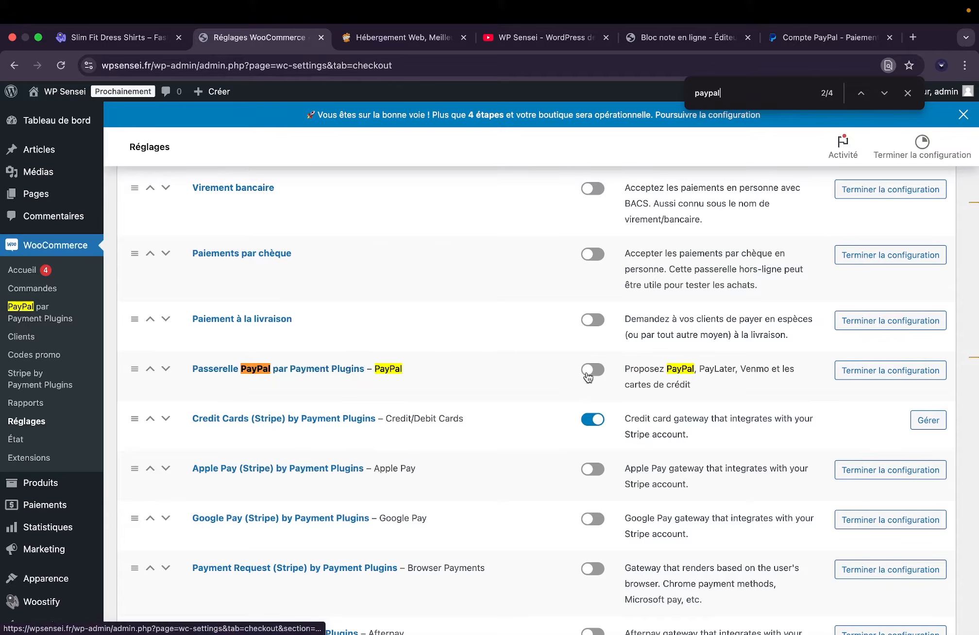
{"action": "scroll", "coordinate": [578, 375], "scroll_direction": "up", "scroll_amount": 5}
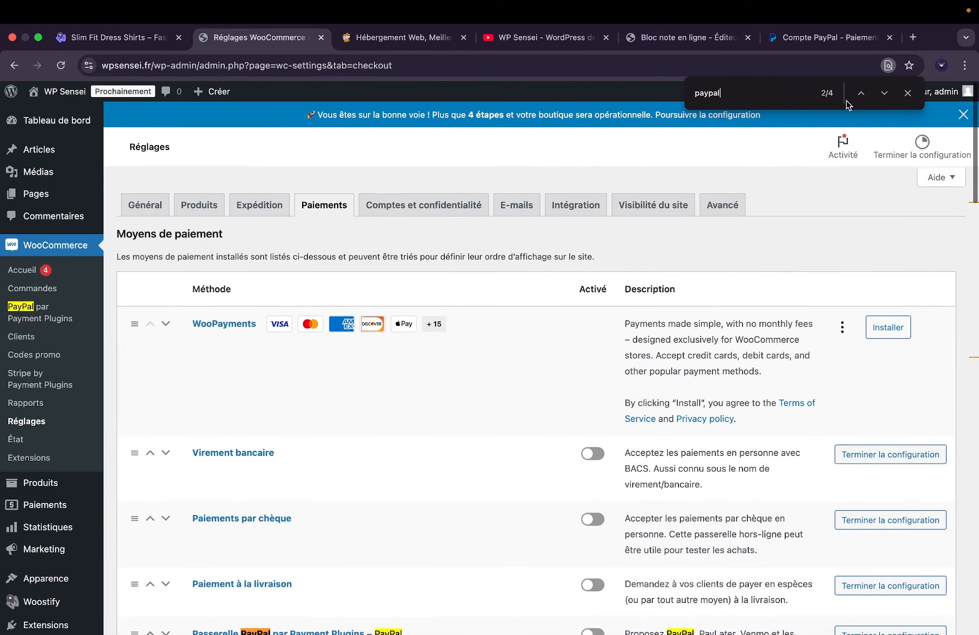
{"action": "left_click", "coordinate": [908, 92]}
Open the WooCommerce accounts and privacy settings and turn off order checkout as a guest.
{"action": "left_click", "coordinate": [441, 208]}
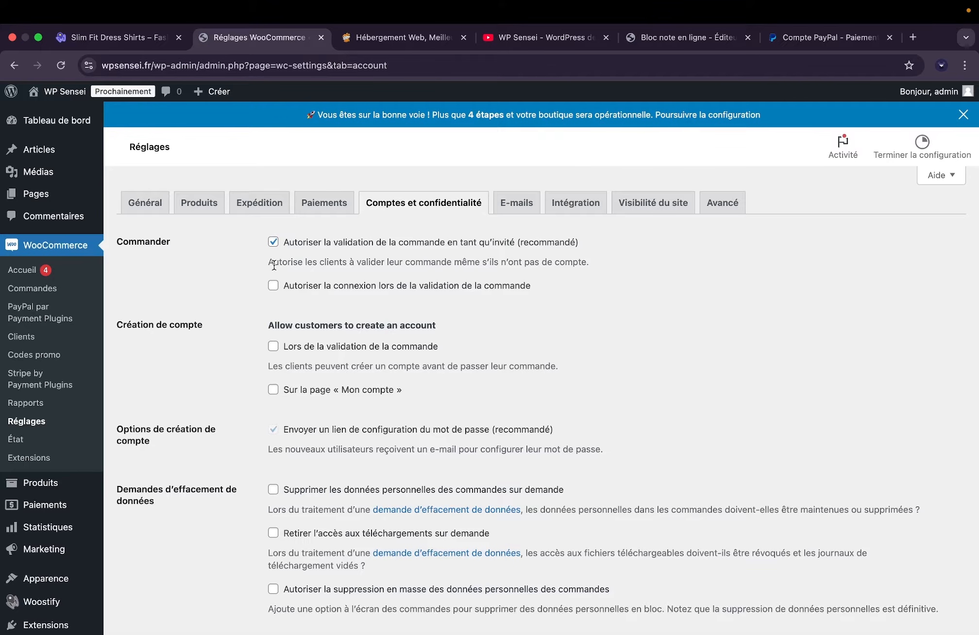
{"action": "mouse_move", "coordinate": [499, 5]}
{"action": "left_click", "coordinate": [273, 243]}
{"action": "left_click", "coordinate": [275, 241]}
{"action": "double_click", "coordinate": [568, 242]}
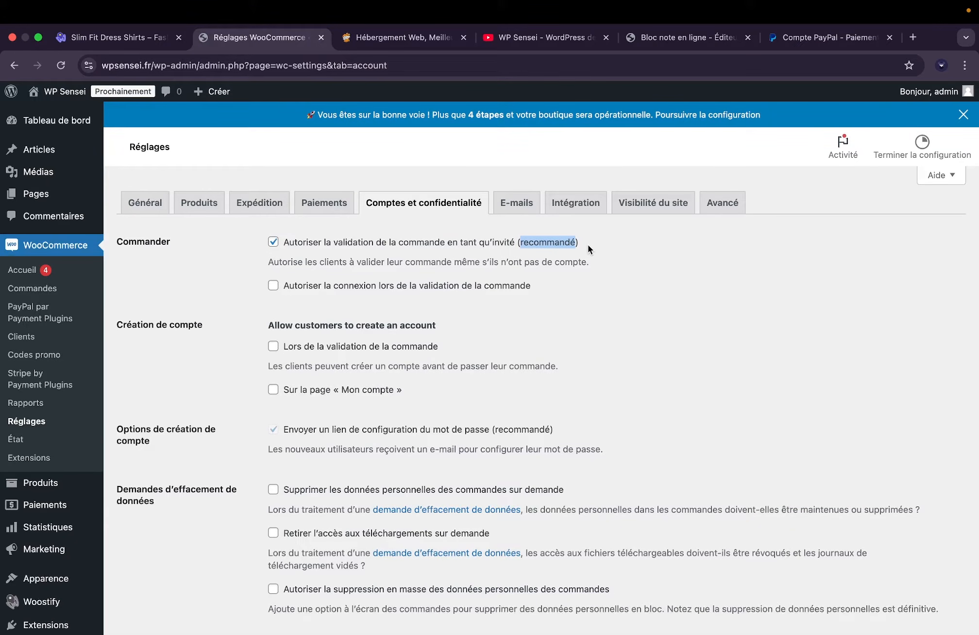
{"action": "left_click", "coordinate": [463, 244]}
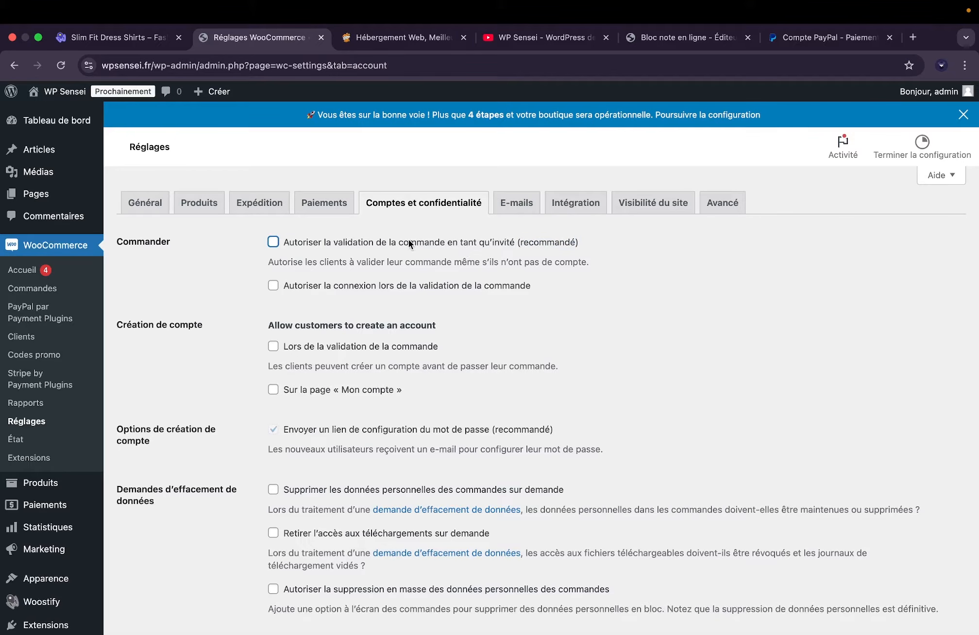
Allow customers to create an account on the "Mon compte" page.
{"action": "scroll", "coordinate": [340, 262], "scroll_direction": "down", "scroll_amount": 2}
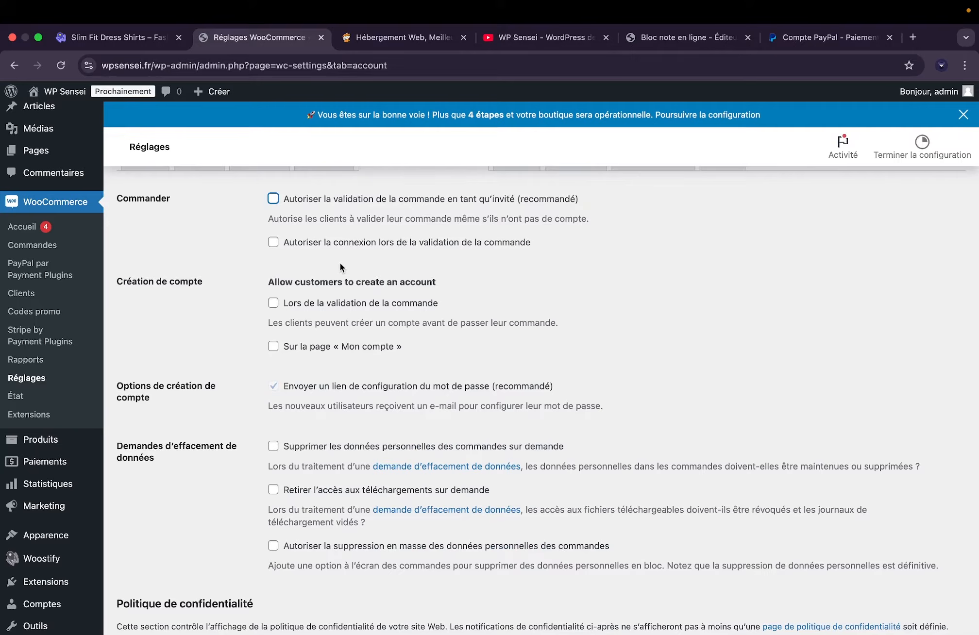
{"action": "scroll", "coordinate": [340, 263], "scroll_direction": "down", "scroll_amount": 1}
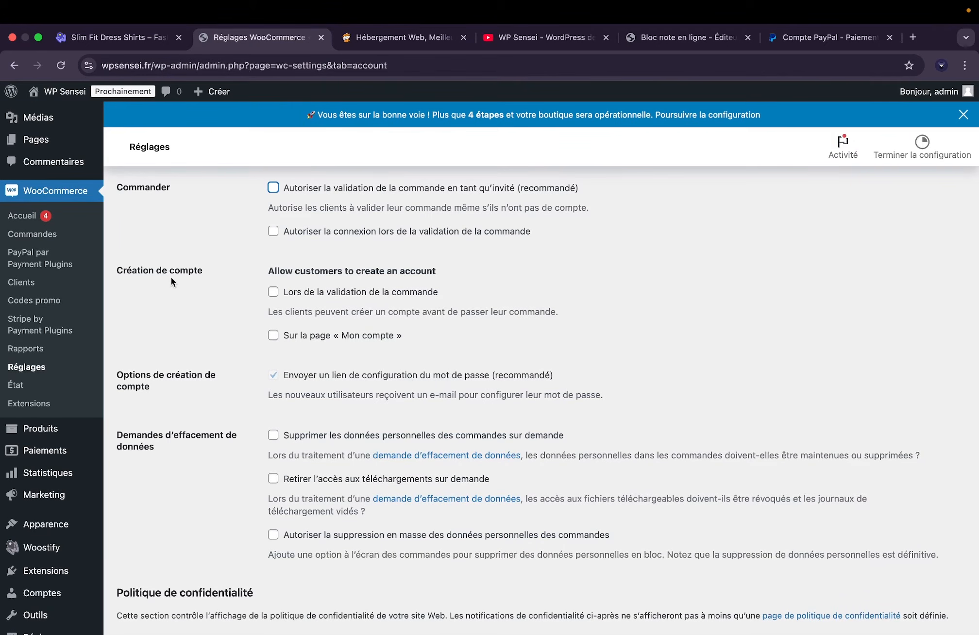
{"action": "left_click", "coordinate": [272, 337]}
{"action": "left_click", "coordinate": [274, 338]}
{"action": "left_click", "coordinate": [273, 336]}
Open the WP Sensei storefront in a new tab and reveal the account options in its header.
{"action": "right_click", "coordinate": [67, 102]}
{"action": "left_click", "coordinate": [79, 104]}
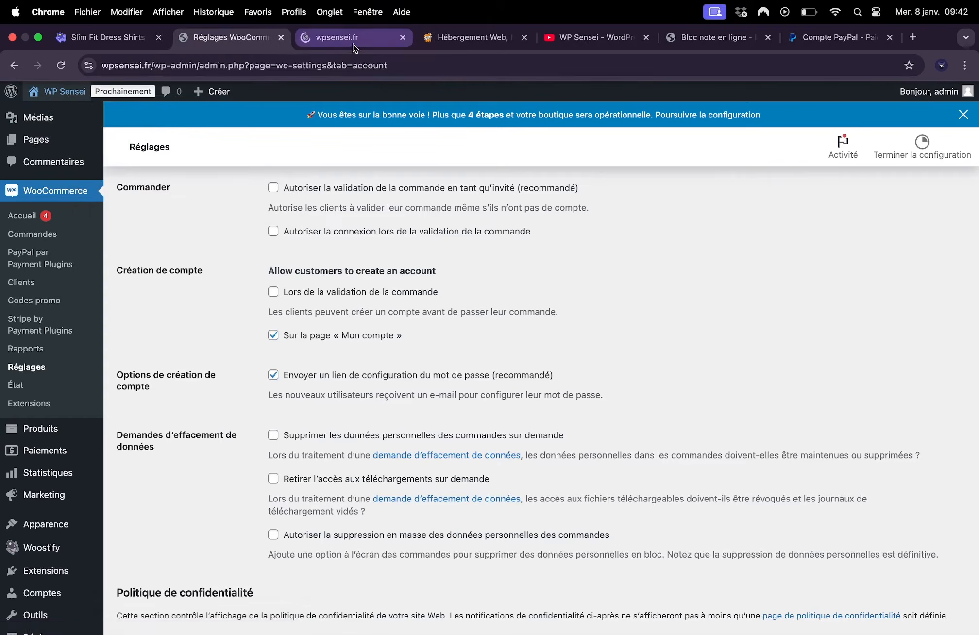
{"action": "left_click", "coordinate": [353, 44]}
{"action": "mouse_move", "coordinate": [826, 145]}
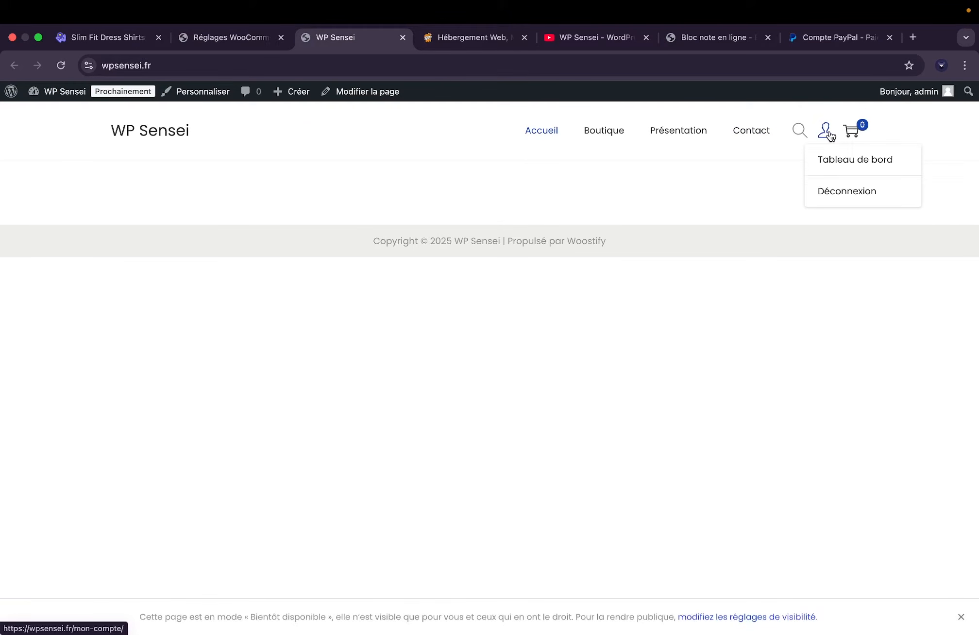
Return to the WooCommerce accounts settings and examine the data erasure, privacy policy text and personal data retention options.
{"action": "left_click", "coordinate": [236, 42]}
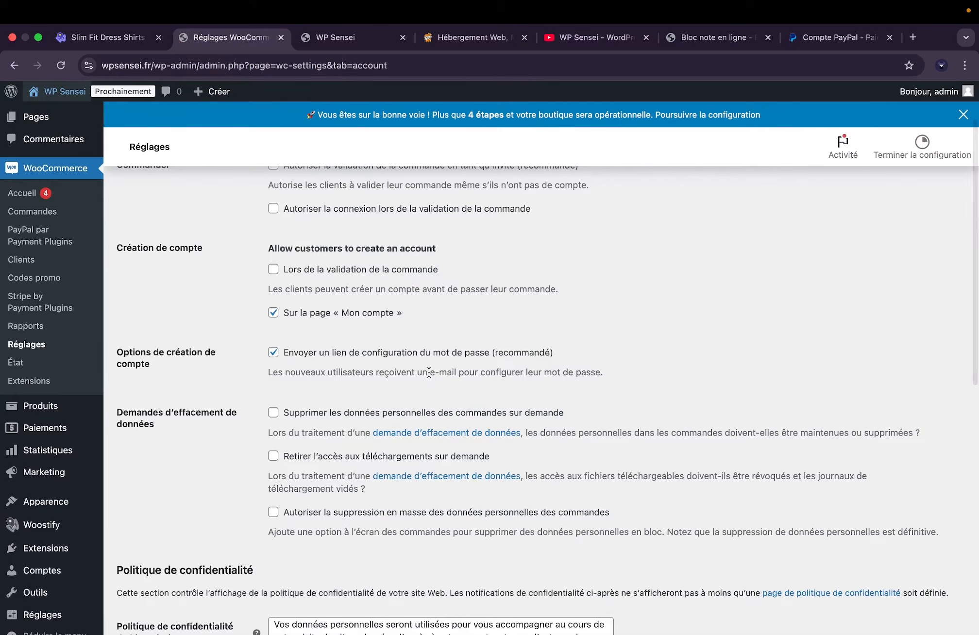
{"action": "scroll", "coordinate": [235, 326], "scroll_direction": "down", "scroll_amount": 2}
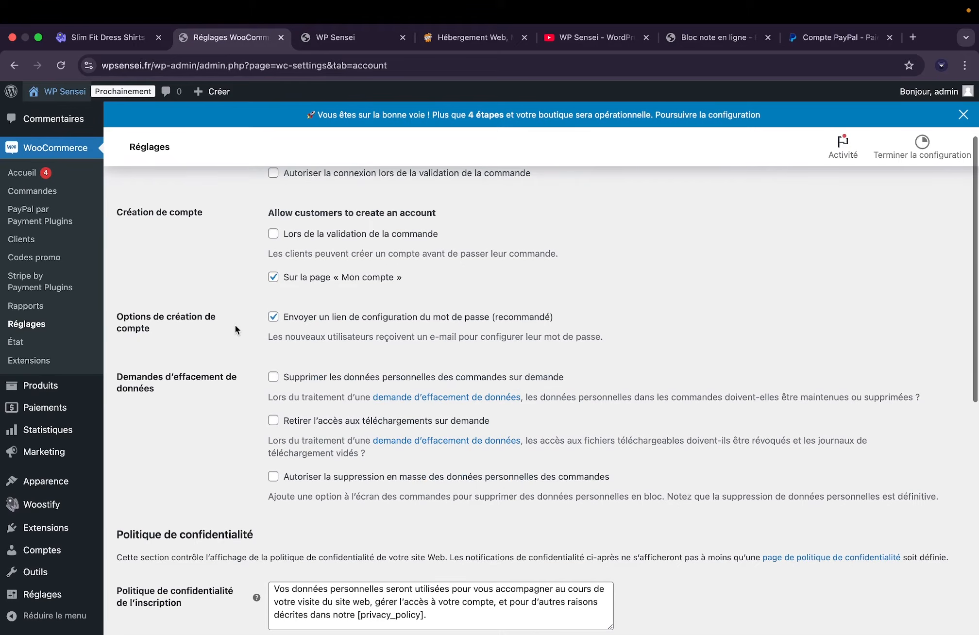
{"action": "scroll", "coordinate": [235, 327], "scroll_direction": "down", "scroll_amount": 3}
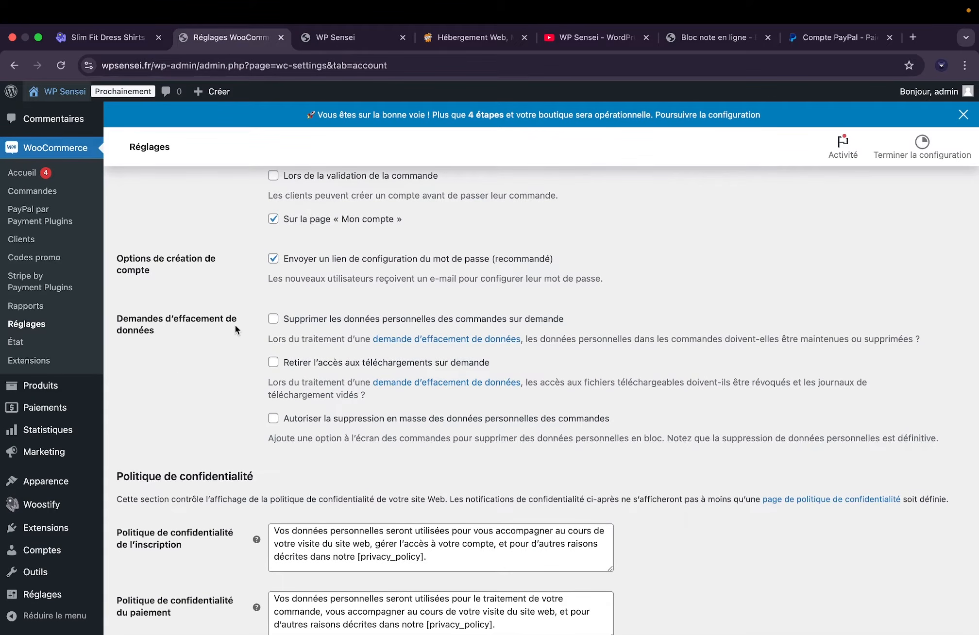
{"action": "scroll", "coordinate": [235, 326], "scroll_direction": "down", "scroll_amount": 3}
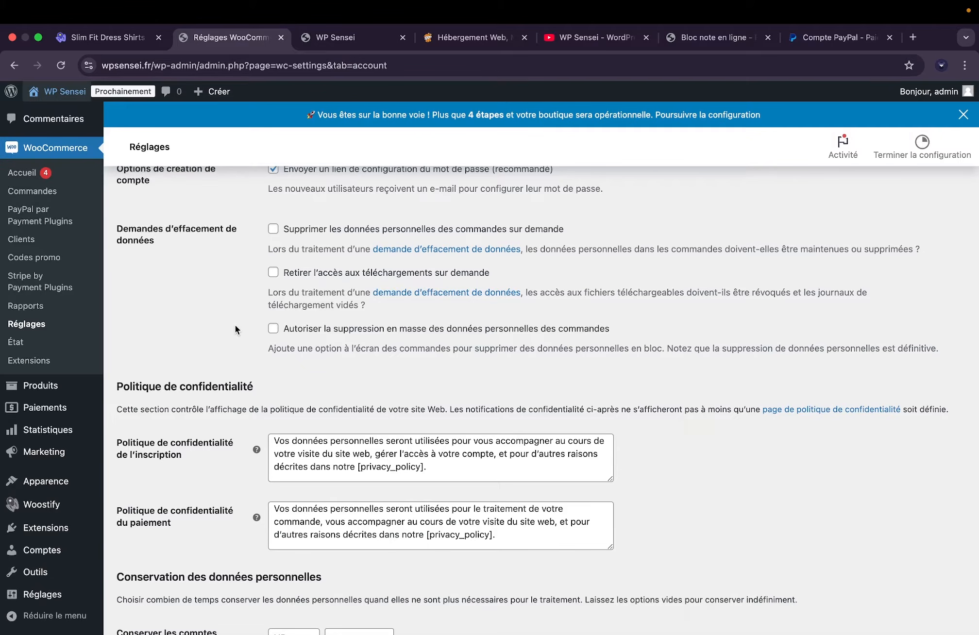
{"action": "scroll", "coordinate": [235, 325], "scroll_direction": "down", "scroll_amount": 2}
{"action": "scroll", "coordinate": [235, 328], "scroll_direction": "down", "scroll_amount": 5}
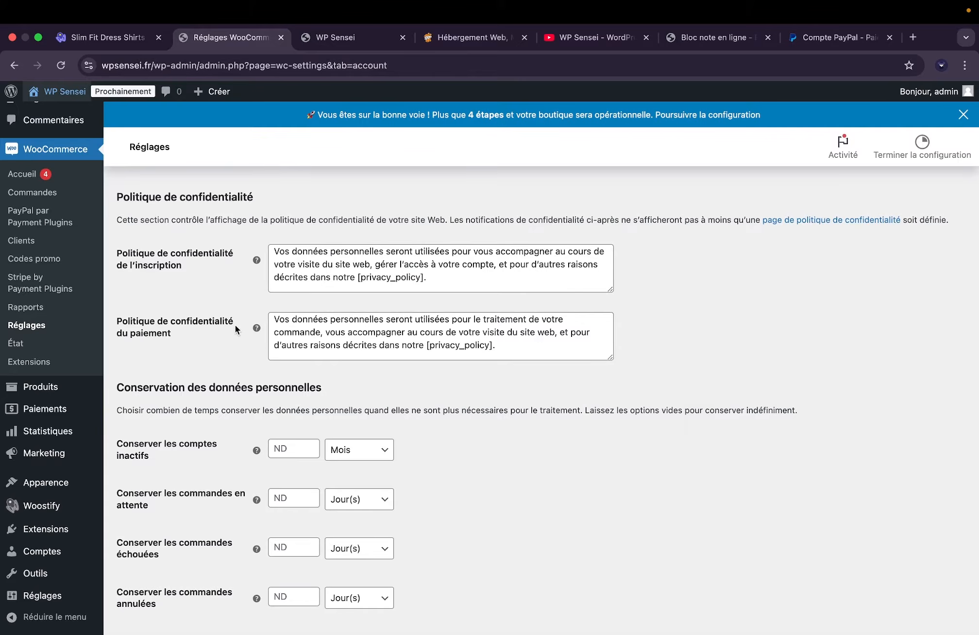
{"action": "scroll", "coordinate": [192, 383], "scroll_direction": "down", "scroll_amount": 3}
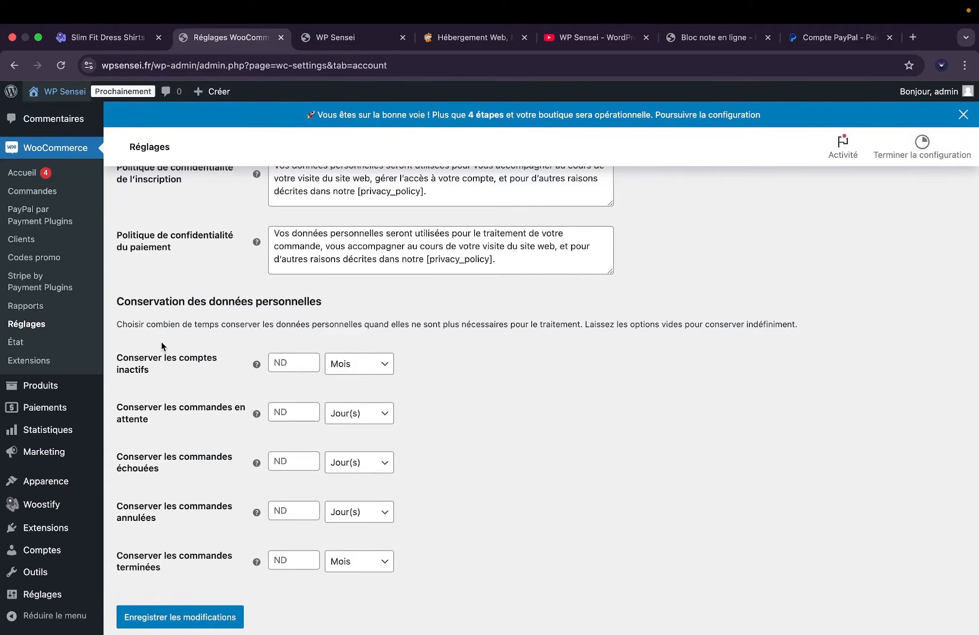
{"action": "scroll", "coordinate": [161, 341], "scroll_direction": "up", "scroll_amount": 3}
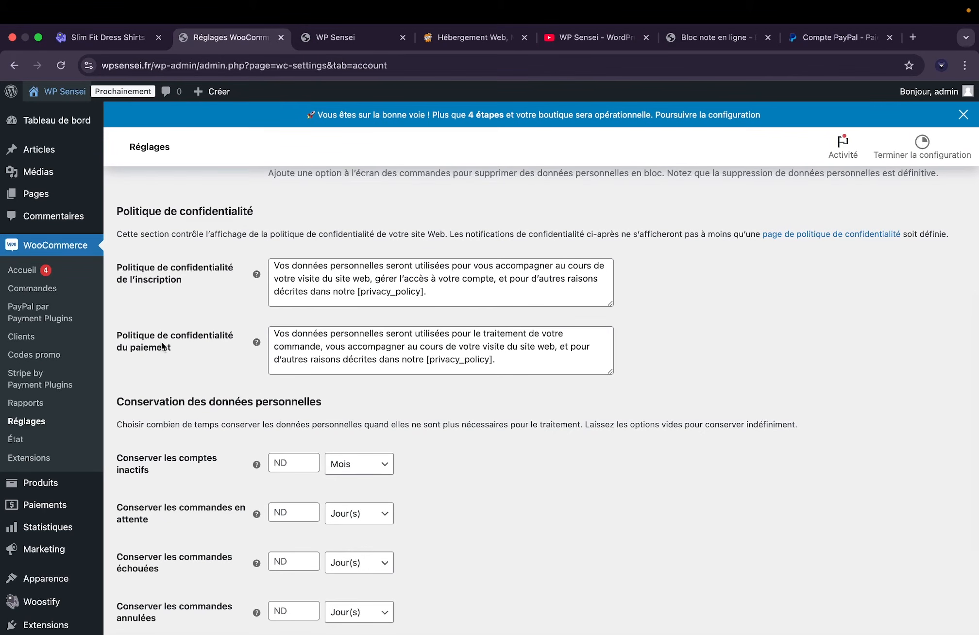
{"action": "scroll", "coordinate": [253, 285], "scroll_direction": "up", "scroll_amount": 1}
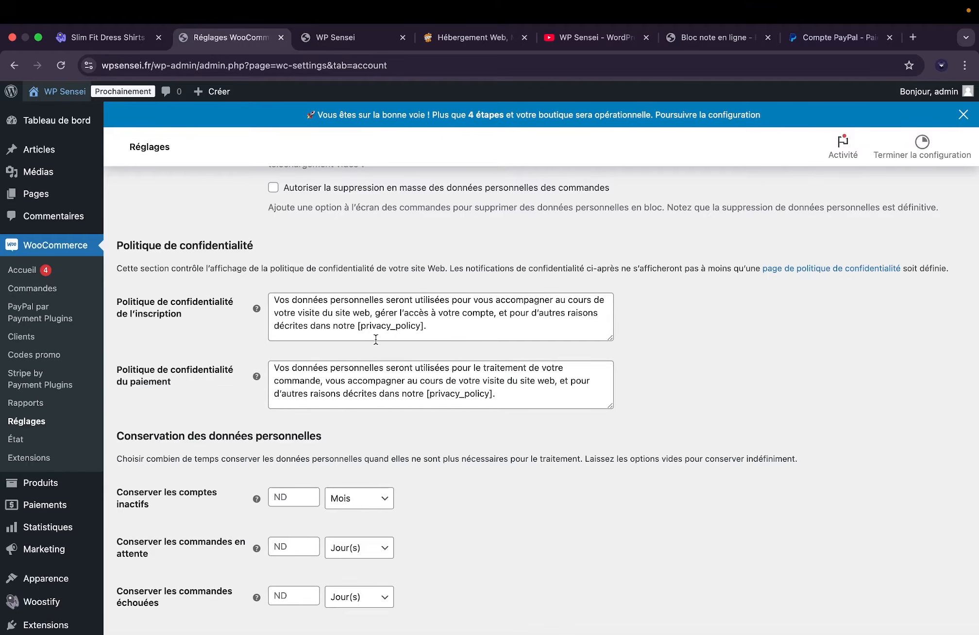
{"action": "left_click_drag", "start_coordinate": [358, 326], "coordinate": [425, 327]}
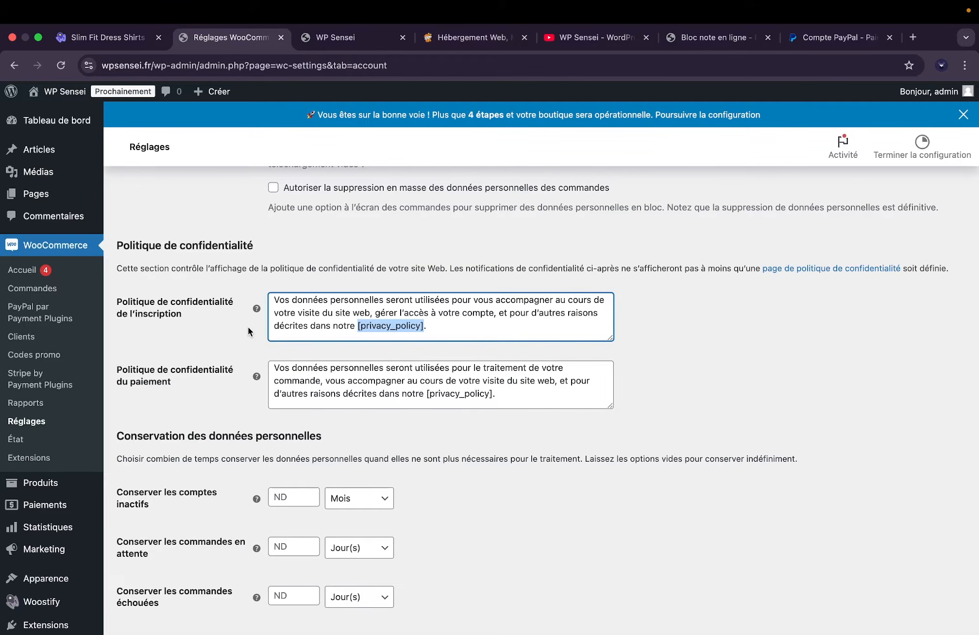
Leave the account settings without saving and examine the list of WooCommerce e-mail notifications.
{"action": "scroll", "coordinate": [247, 327], "scroll_direction": "up", "scroll_amount": 10}
{"action": "left_click", "coordinate": [505, 204]}
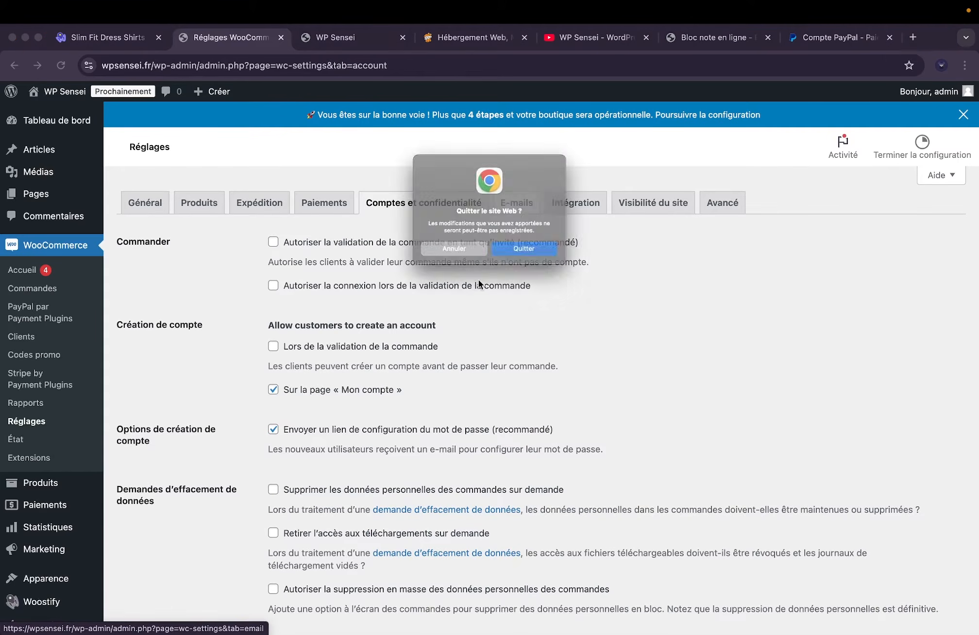
{"action": "left_click", "coordinate": [531, 319]}
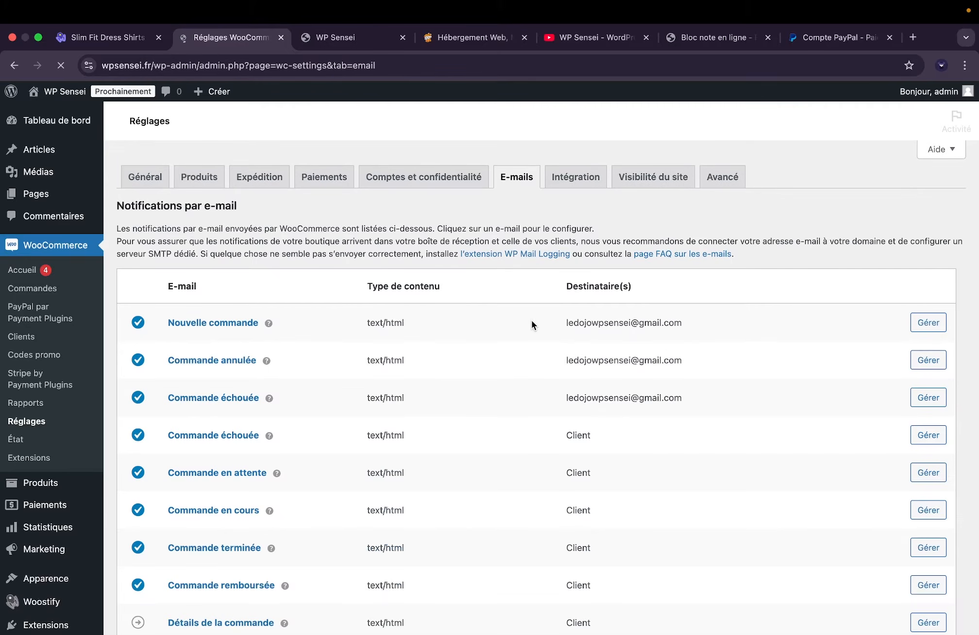
{"action": "scroll", "coordinate": [527, 321], "scroll_direction": "down", "scroll_amount": 5}
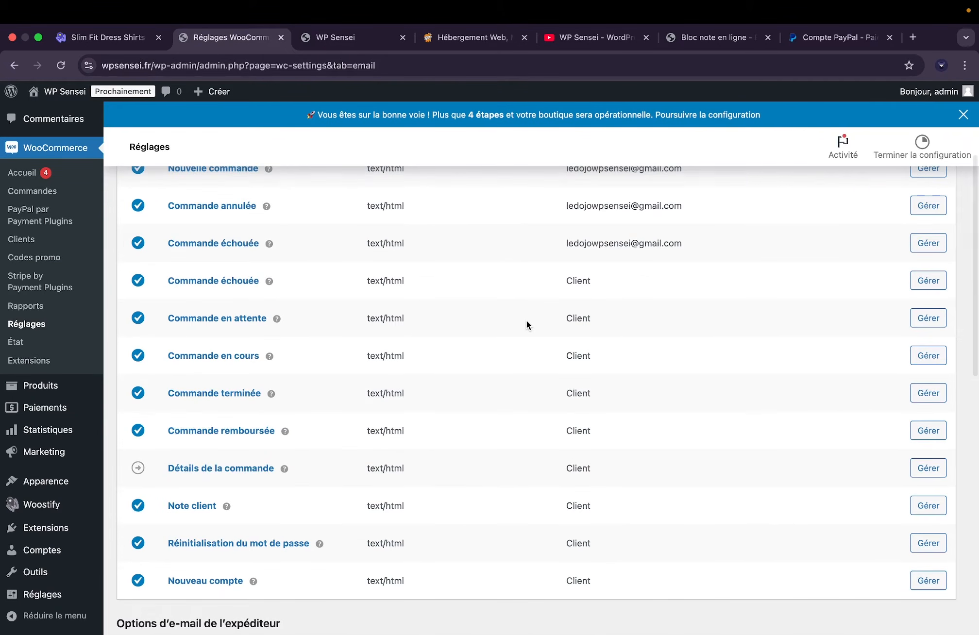
{"action": "scroll", "coordinate": [527, 322], "scroll_direction": "down", "scroll_amount": 5}
{"action": "scroll", "coordinate": [526, 322], "scroll_direction": "up", "scroll_amount": 5}
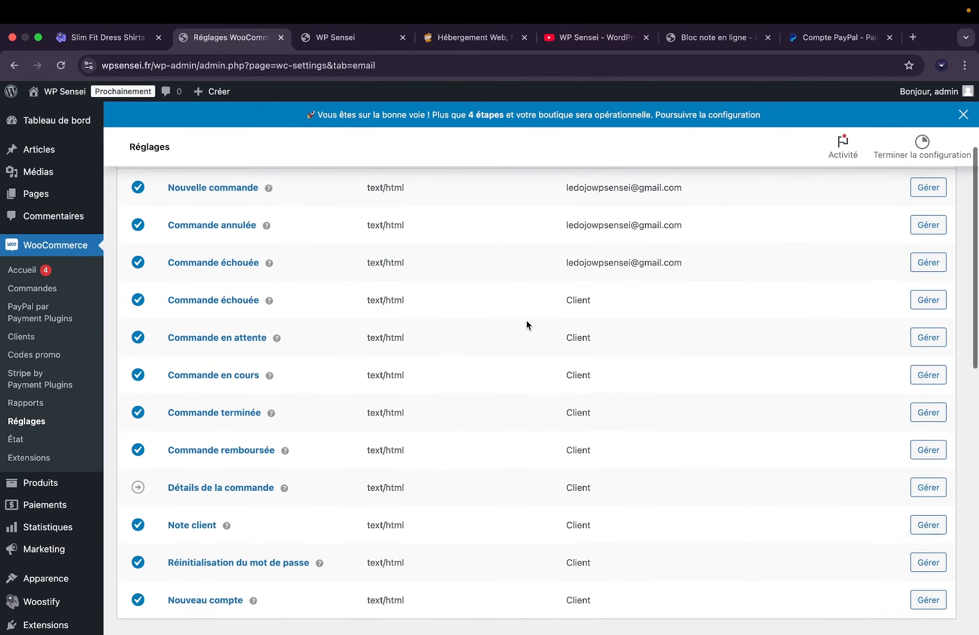
{"action": "scroll", "coordinate": [526, 325], "scroll_direction": "up", "scroll_amount": 3}
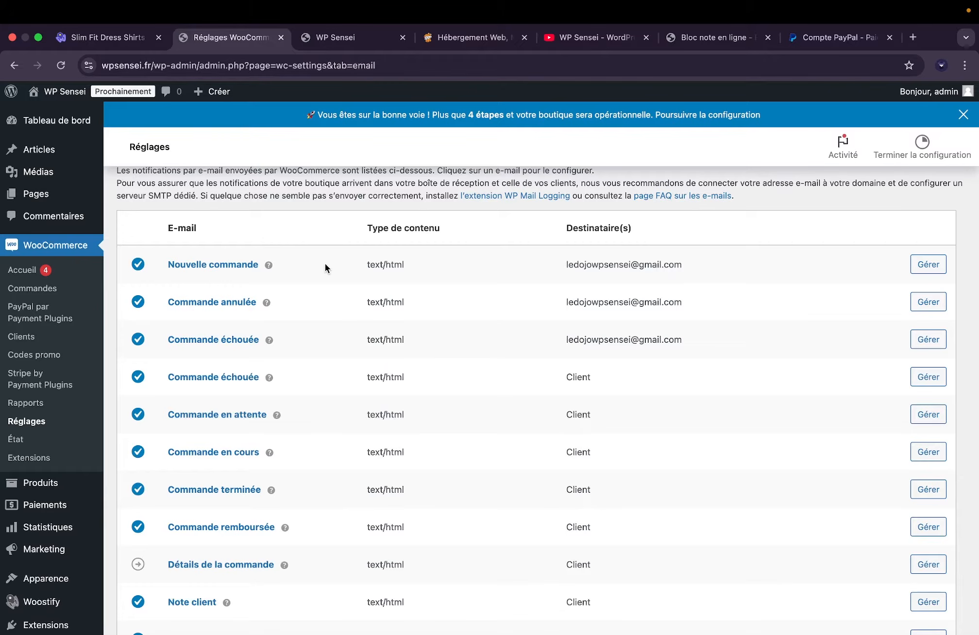
{"action": "scroll", "coordinate": [325, 263], "scroll_direction": "down", "scroll_amount": 1}
{"action": "scroll", "coordinate": [296, 334], "scroll_direction": "down", "scroll_amount": 2}
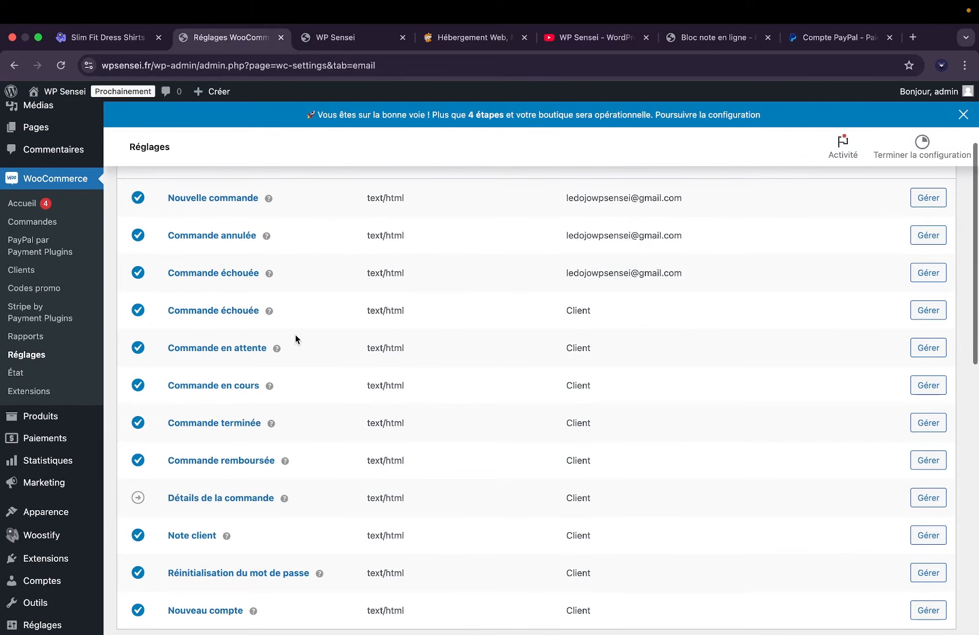
Look through the list of WooCommerce e-mail notifications and examine the settings of the "Nouvelle commande" notification.
{"action": "scroll", "coordinate": [290, 367], "scroll_direction": "down", "scroll_amount": 1}
{"action": "scroll", "coordinate": [290, 370], "scroll_direction": "down", "scroll_amount": 2}
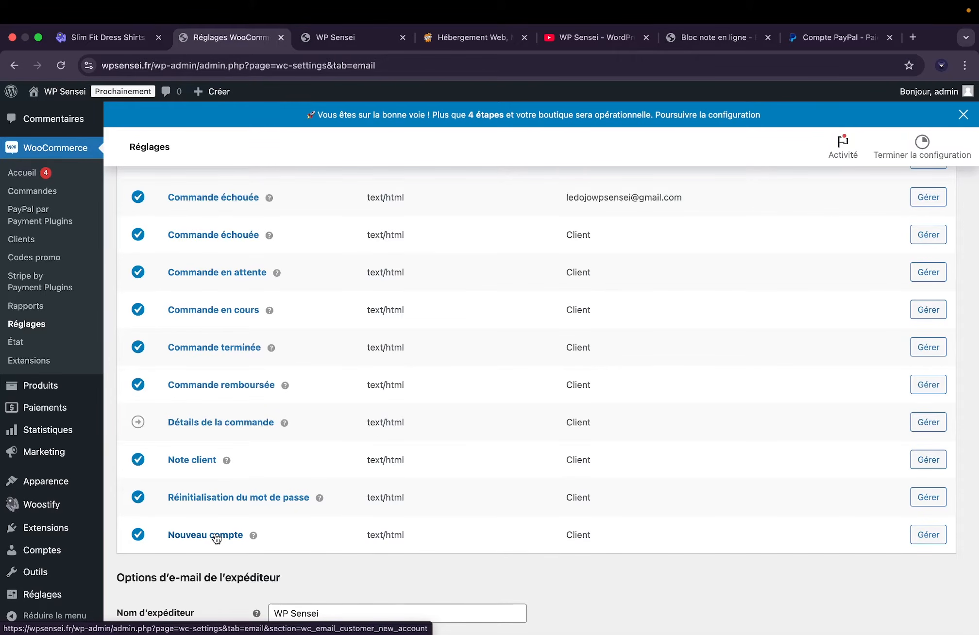
{"action": "scroll", "coordinate": [292, 506], "scroll_direction": "up", "scroll_amount": 3}
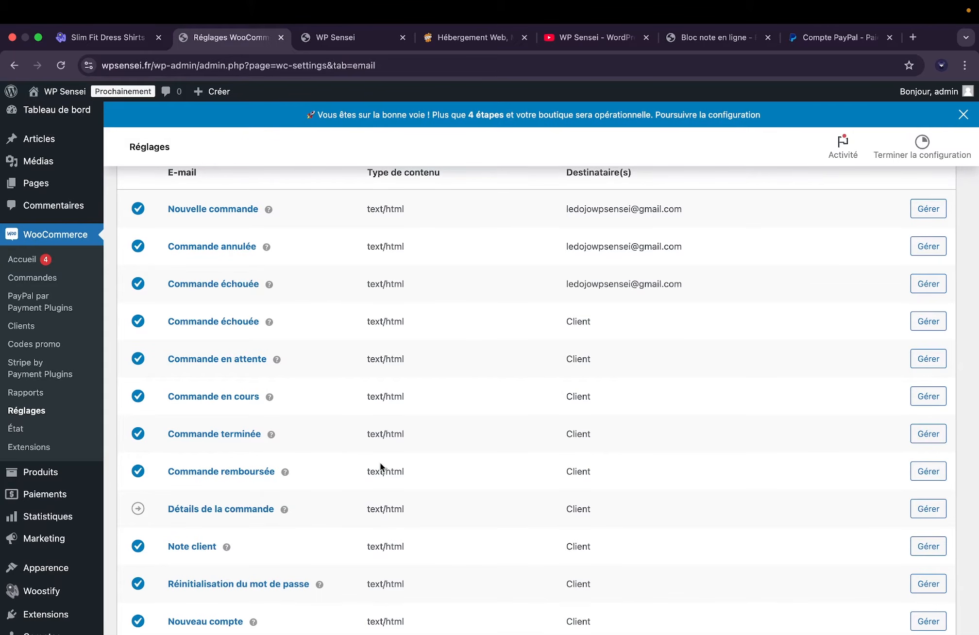
{"action": "scroll", "coordinate": [380, 462], "scroll_direction": "up", "scroll_amount": 2}
{"action": "scroll", "coordinate": [380, 462], "scroll_direction": "down", "scroll_amount": 5}
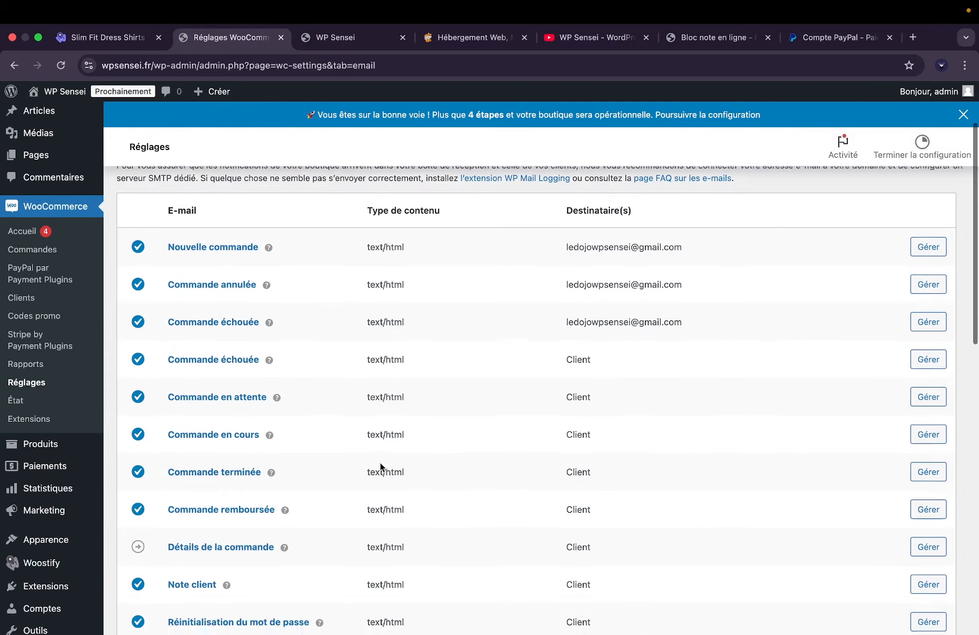
{"action": "scroll", "coordinate": [380, 462], "scroll_direction": "up", "scroll_amount": 4}
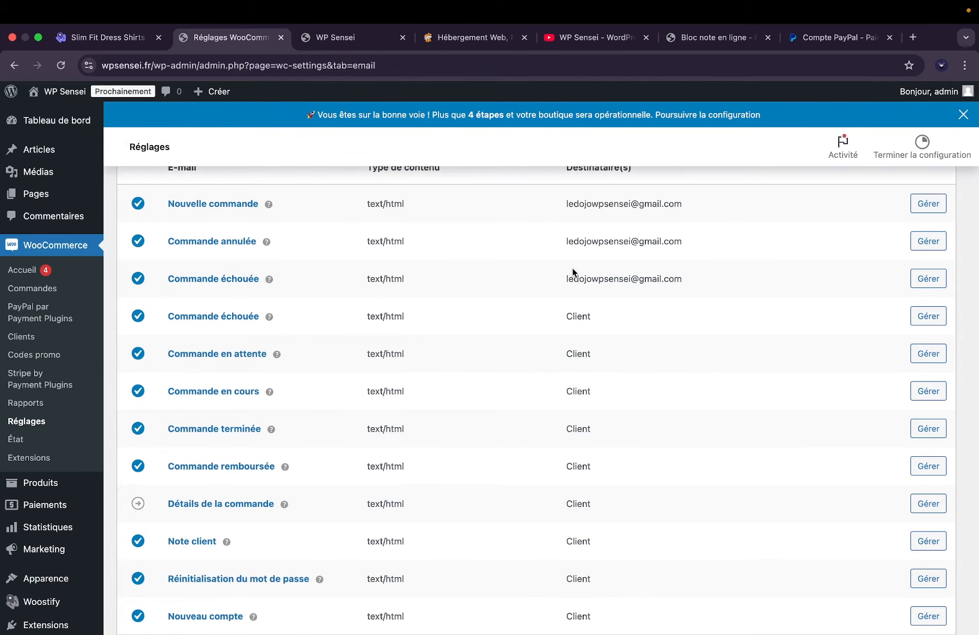
{"action": "scroll", "coordinate": [573, 267], "scroll_direction": "up", "scroll_amount": 1}
{"action": "left_click", "coordinate": [927, 233]}
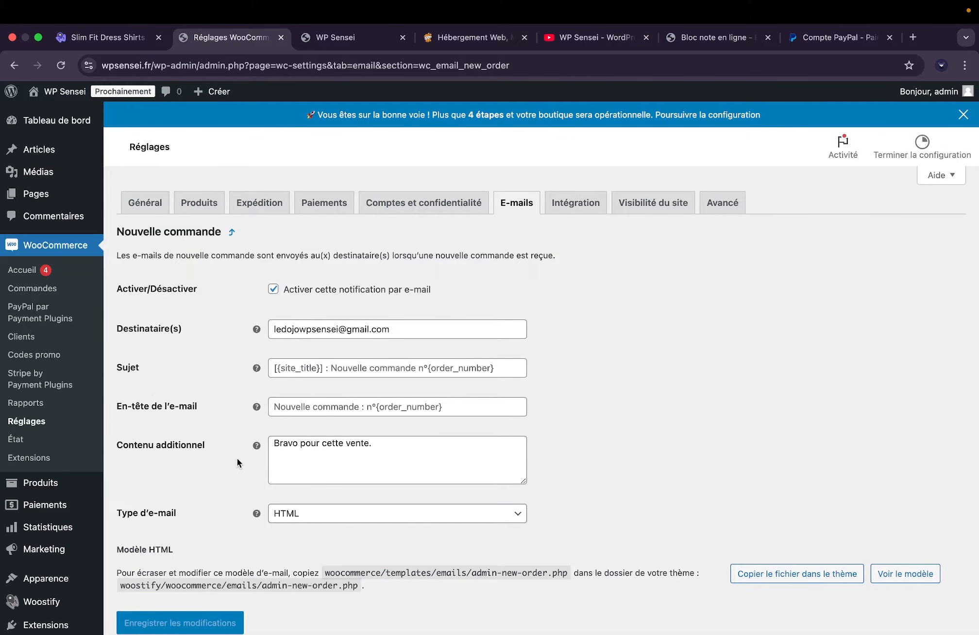
Return to the e-mail notification list and examine the sender options, template colours and footer text settings.
{"action": "left_click", "coordinate": [16, 65]}
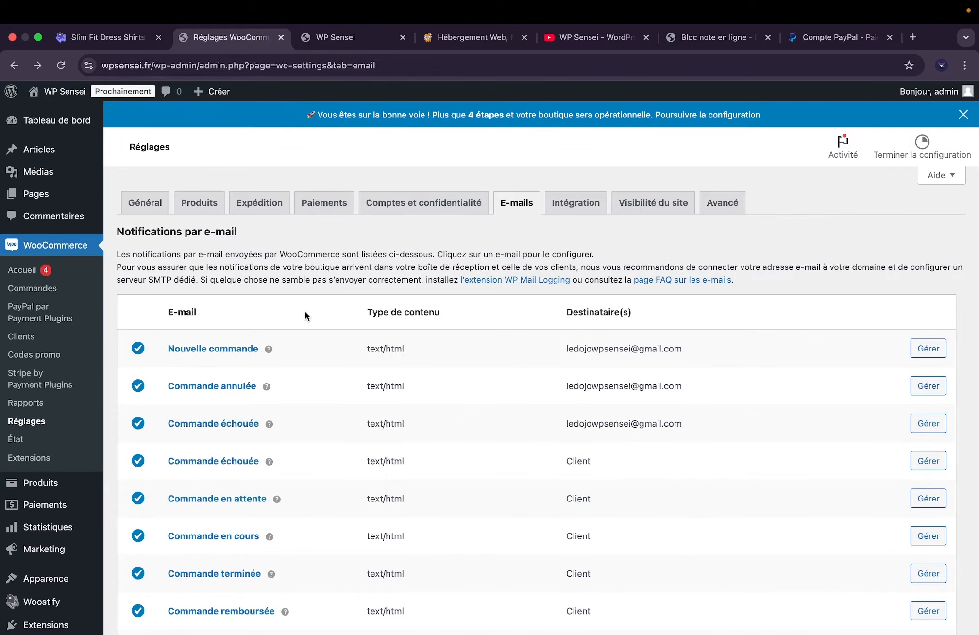
{"action": "scroll", "coordinate": [305, 311], "scroll_direction": "down", "scroll_amount": 9}
{"action": "scroll", "coordinate": [305, 312], "scroll_direction": "down", "scroll_amount": 3}
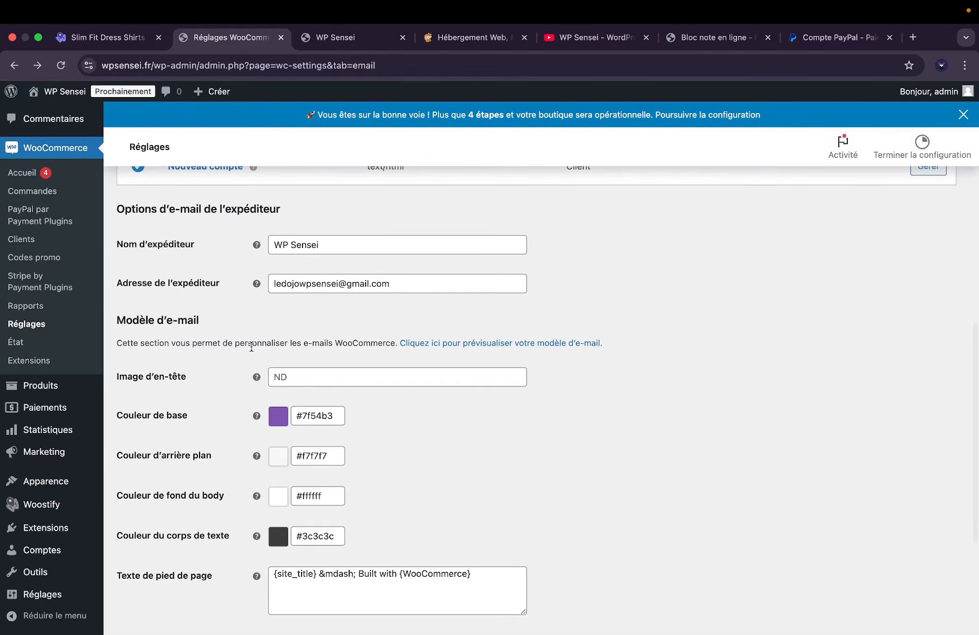
{"action": "scroll", "coordinate": [279, 346], "scroll_direction": "down", "scroll_amount": 1}
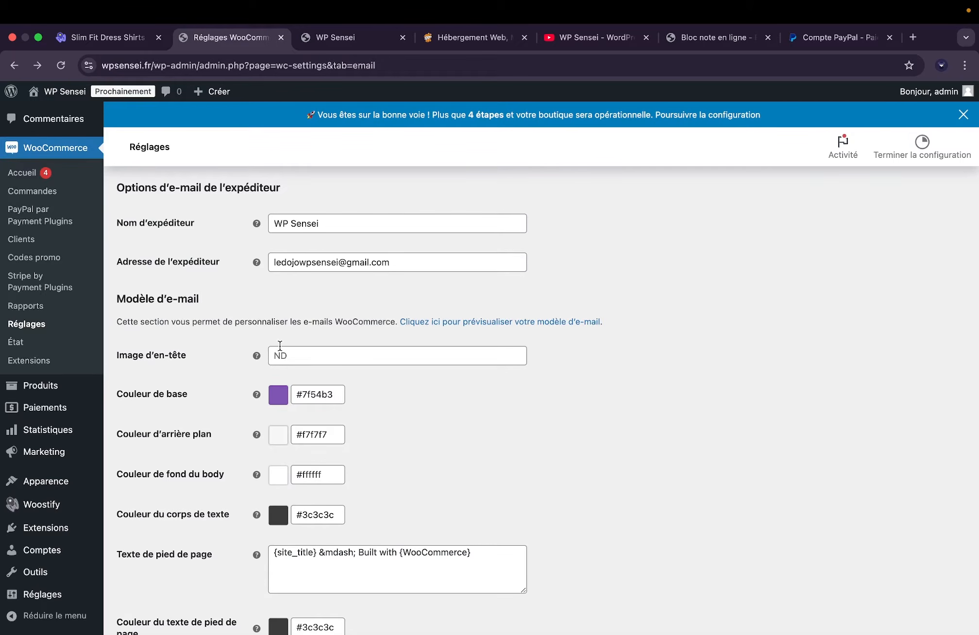
{"action": "scroll", "coordinate": [305, 336], "scroll_direction": "down", "scroll_amount": 2}
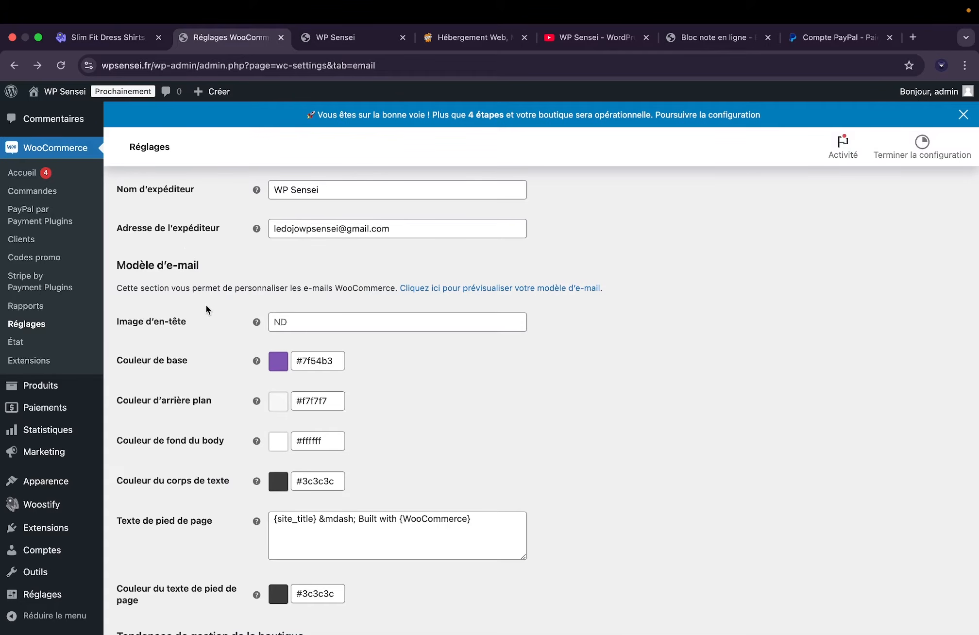
{"action": "scroll", "coordinate": [205, 305], "scroll_direction": "down", "scroll_amount": 1}
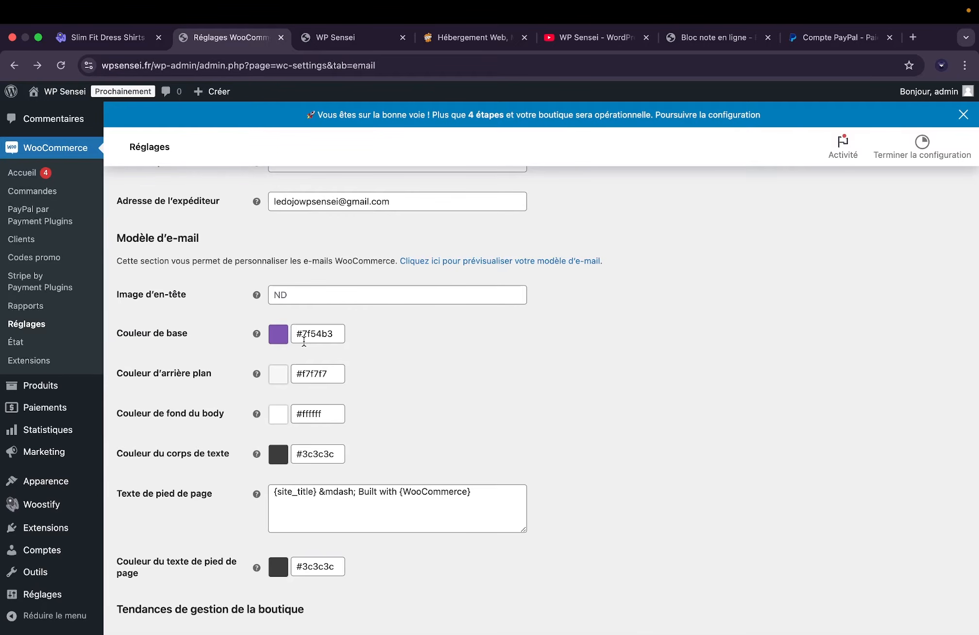
{"action": "scroll", "coordinate": [304, 341], "scroll_direction": "down", "scroll_amount": 2}
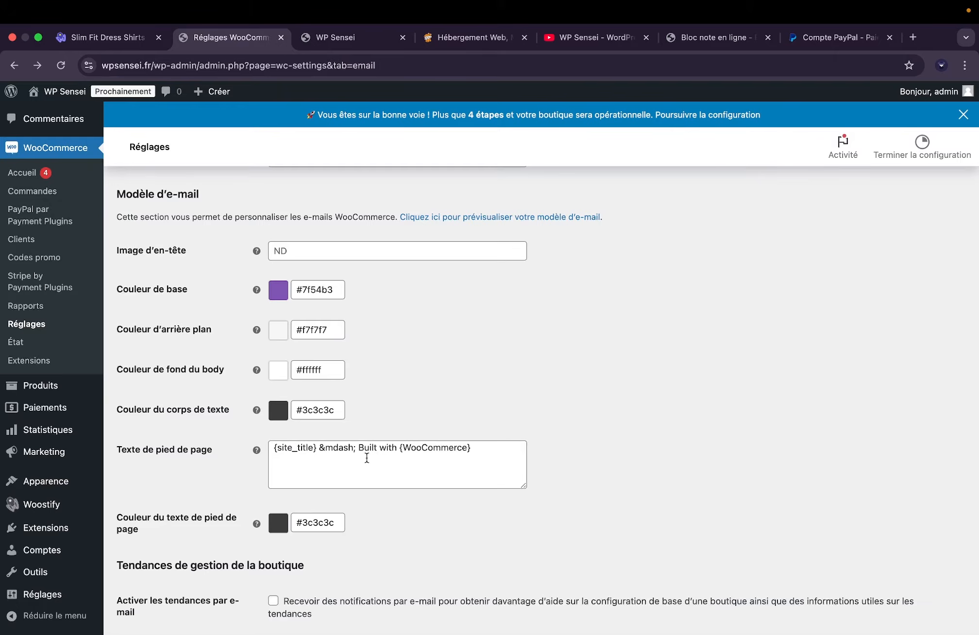
{"action": "left_click_drag", "start_coordinate": [356, 444], "coordinate": [476, 450]}
{"action": "left_click", "coordinate": [500, 457]}
{"action": "key", "text": "super+a"}
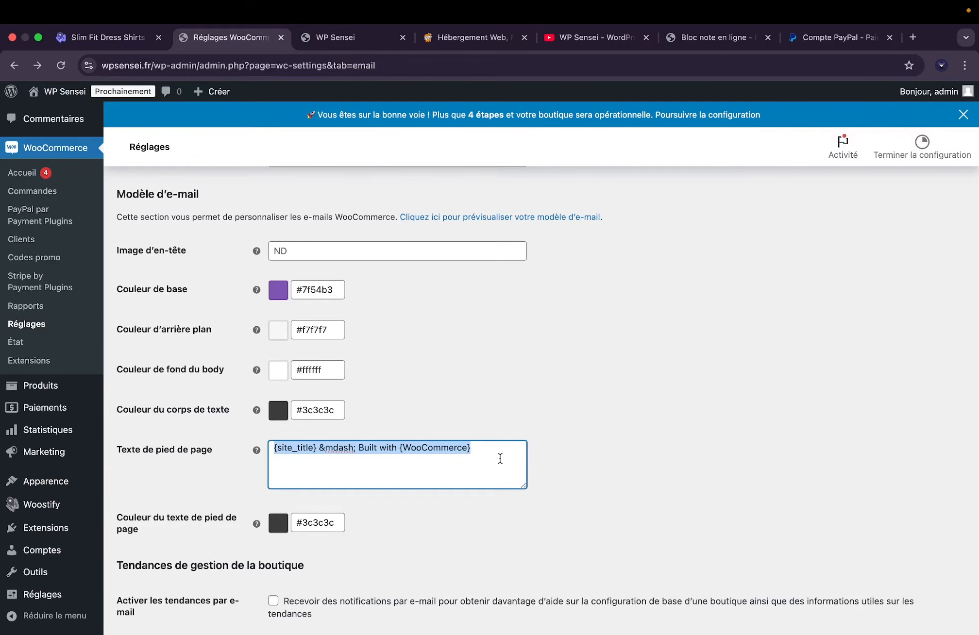
{"action": "scroll", "coordinate": [500, 458], "scroll_direction": "down", "scroll_amount": 3}
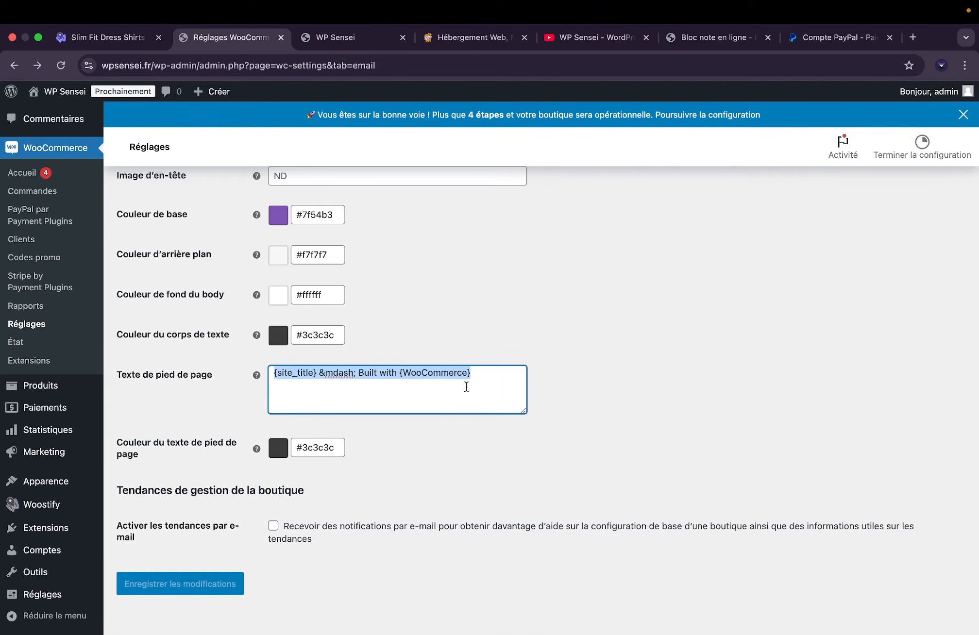
{"action": "scroll", "coordinate": [298, 399], "scroll_direction": "up", "scroll_amount": 15}
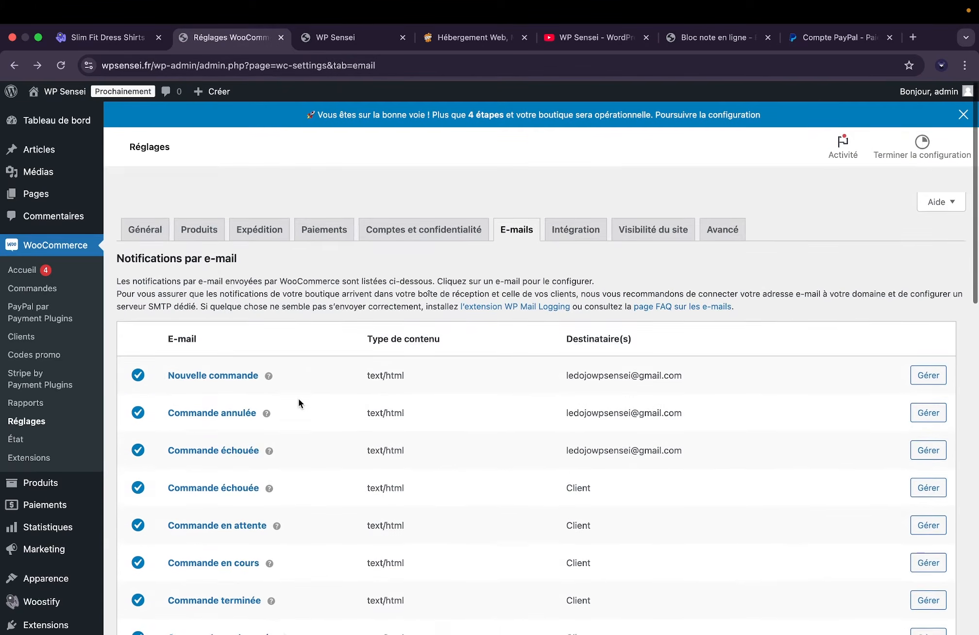
View the MaxMind integration settings, set the site visibility to "En ligne" and save the changes.
{"action": "left_click", "coordinate": [570, 210]}
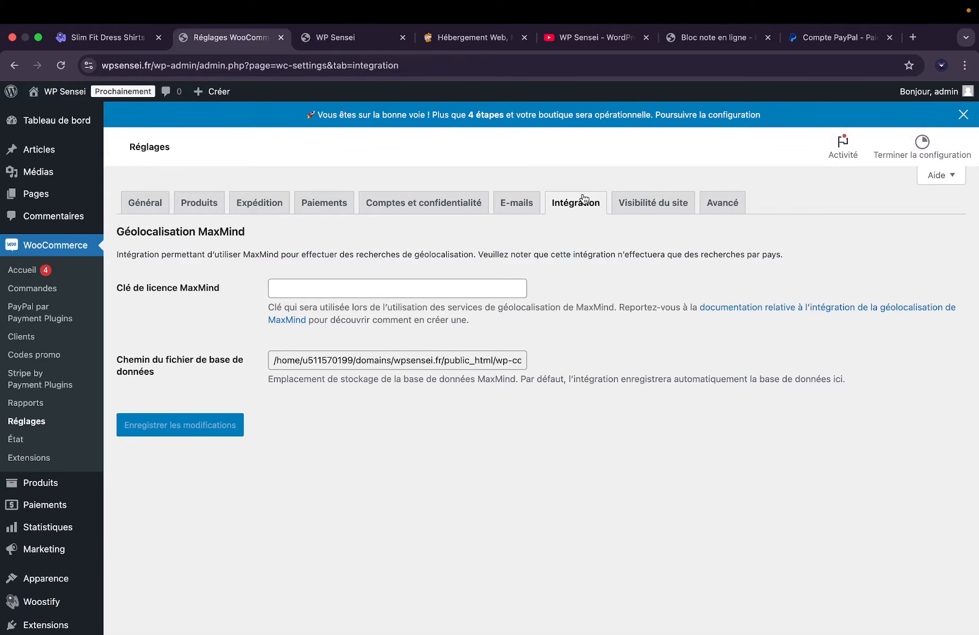
{"action": "left_click", "coordinate": [640, 208]}
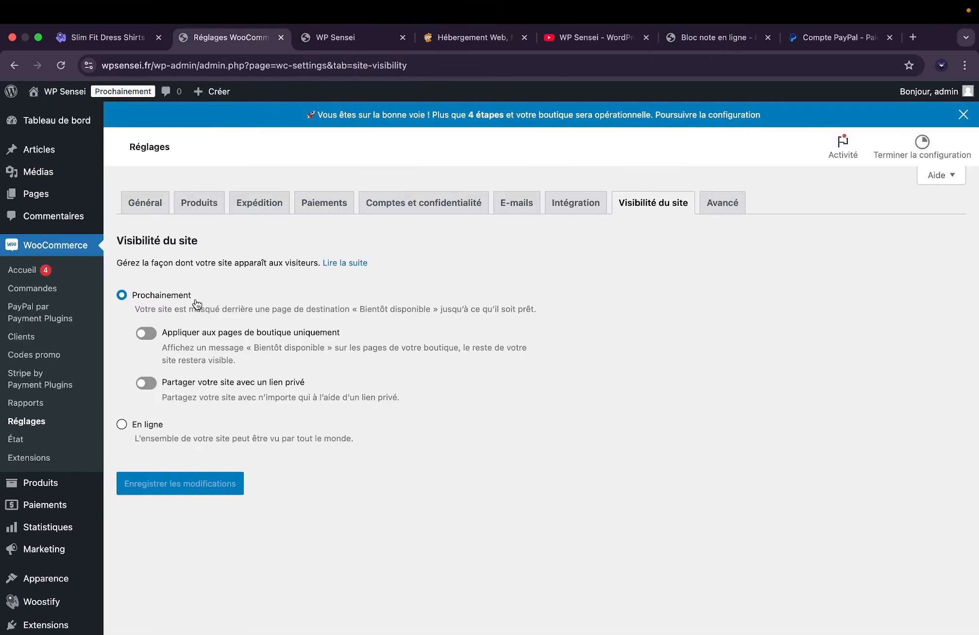
{"action": "left_click", "coordinate": [155, 426]}
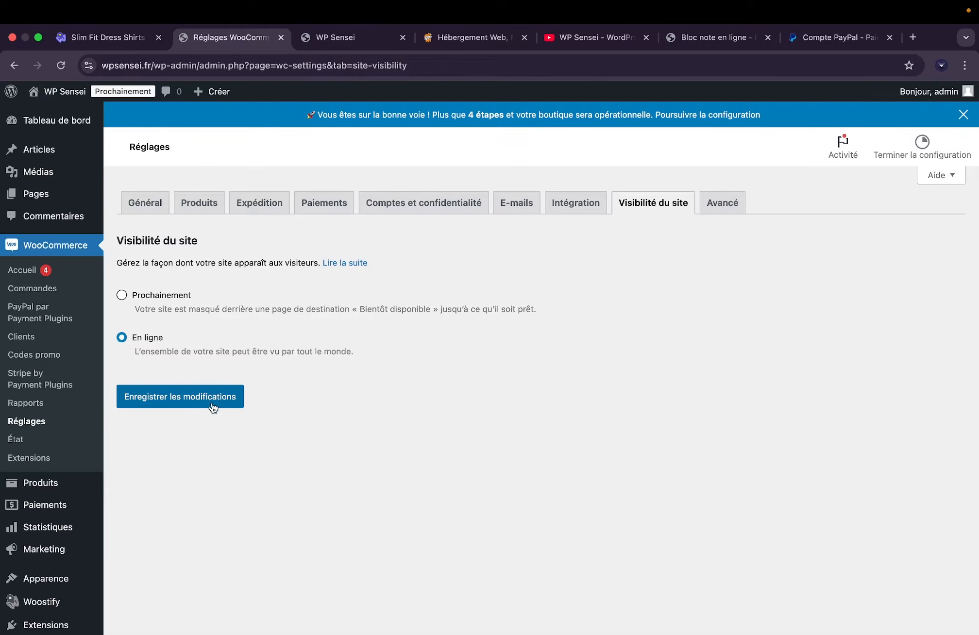
{"action": "left_click", "coordinate": [181, 403]}
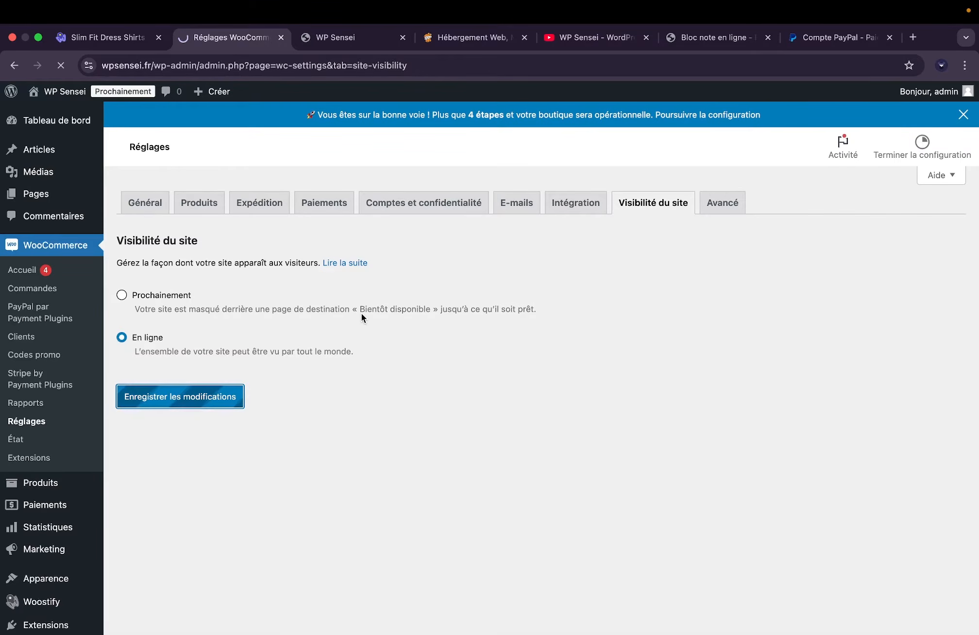
Examine the page setup and the checkout endpoints in the advanced WooCommerce settings.
{"action": "left_click", "coordinate": [713, 176]}
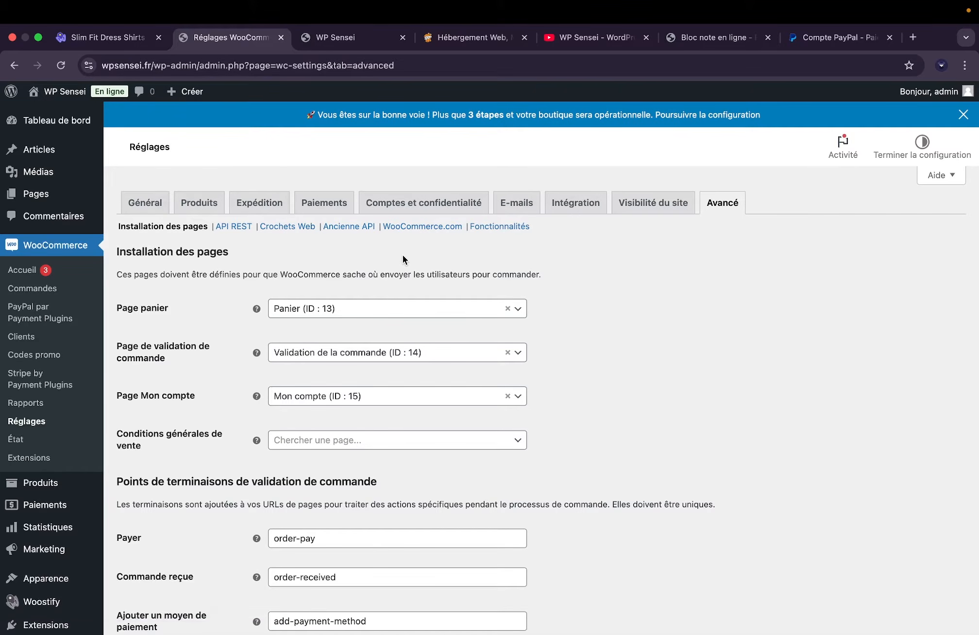
{"action": "scroll", "coordinate": [402, 254], "scroll_direction": "down", "scroll_amount": 1}
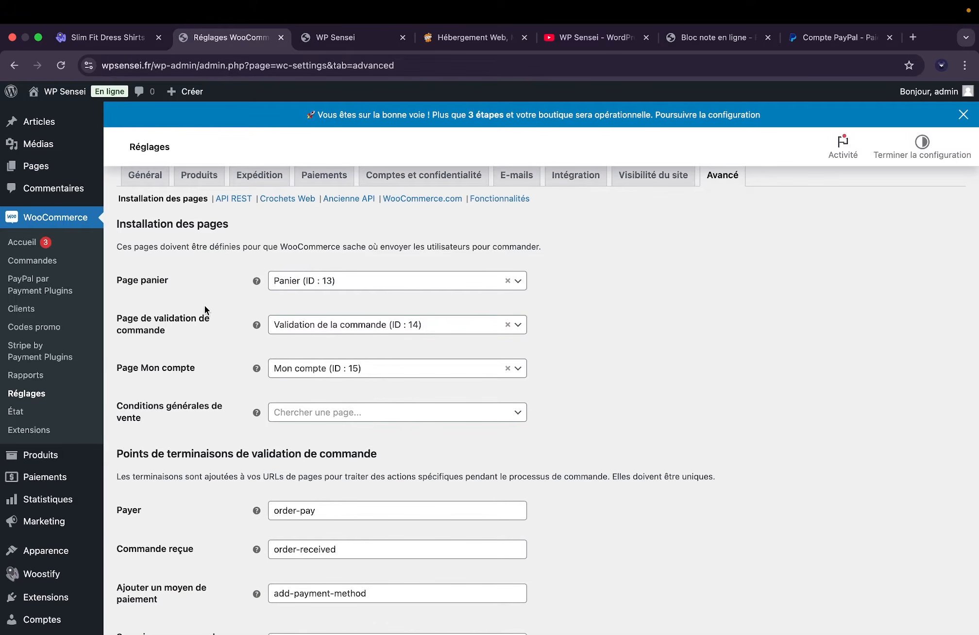
{"action": "left_click", "coordinate": [311, 283]}
{"action": "left_click", "coordinate": [306, 282]}
{"action": "scroll", "coordinate": [339, 351], "scroll_direction": "down", "scroll_amount": 5}
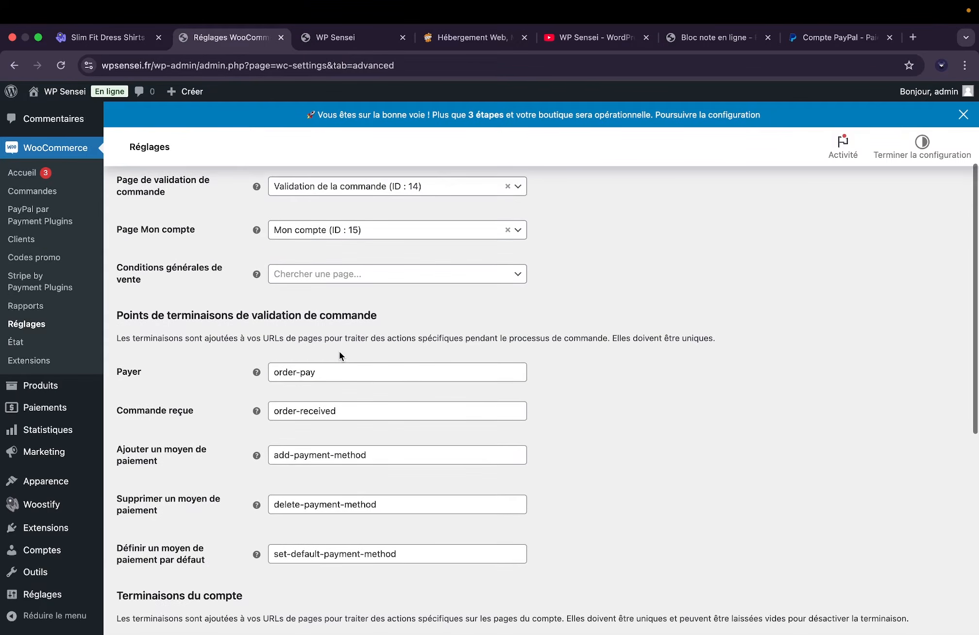
{"action": "scroll", "coordinate": [339, 351], "scroll_direction": "down", "scroll_amount": 2}
{"action": "scroll", "coordinate": [339, 351], "scroll_direction": "down", "scroll_amount": 1}
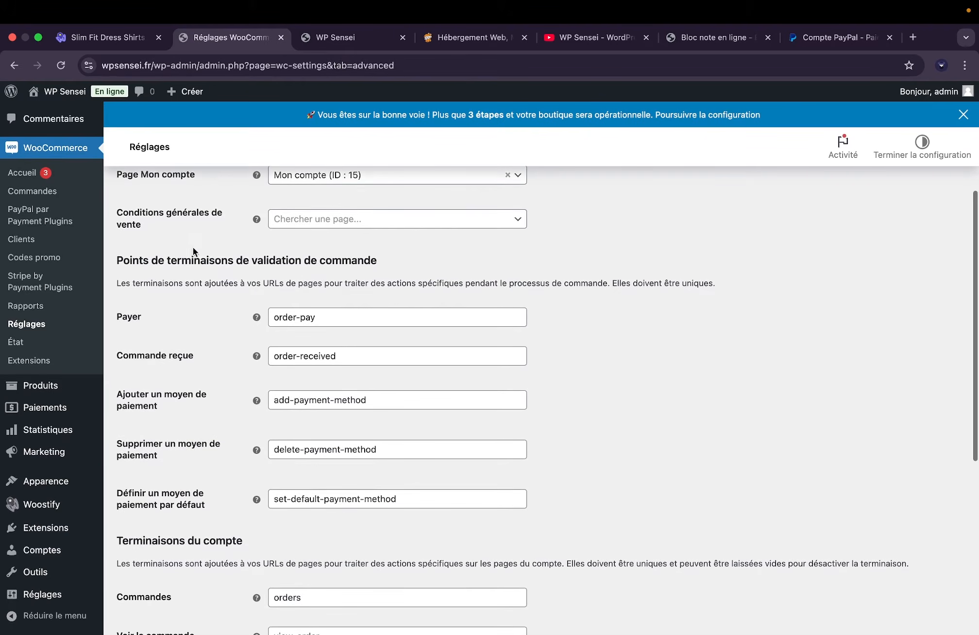
{"action": "scroll", "coordinate": [210, 311], "scroll_direction": "down", "scroll_amount": 2}
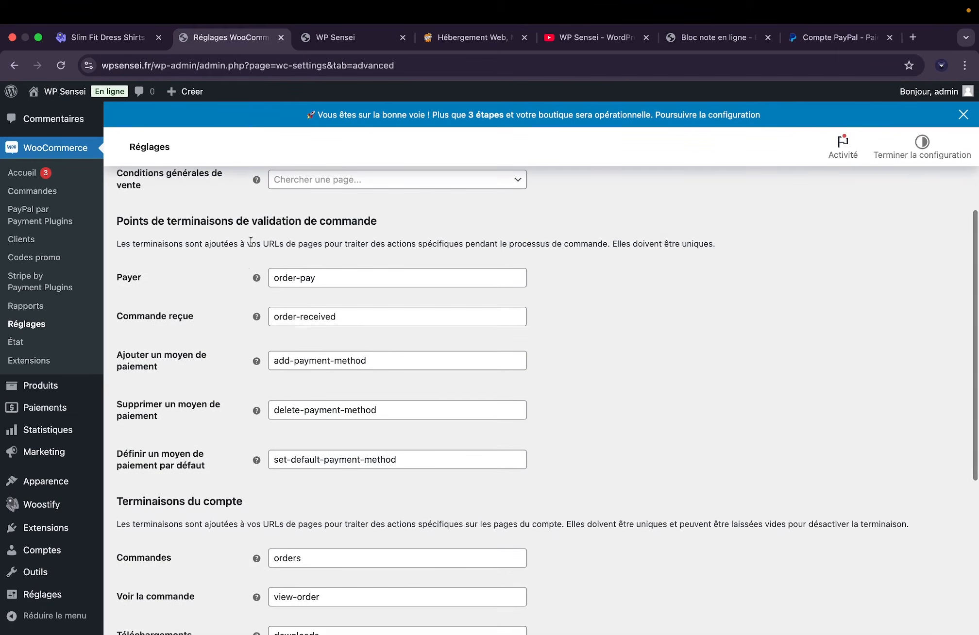
{"action": "left_click_drag", "start_coordinate": [266, 246], "coordinate": [294, 246]}
{"action": "left_click", "coordinate": [293, 246]}
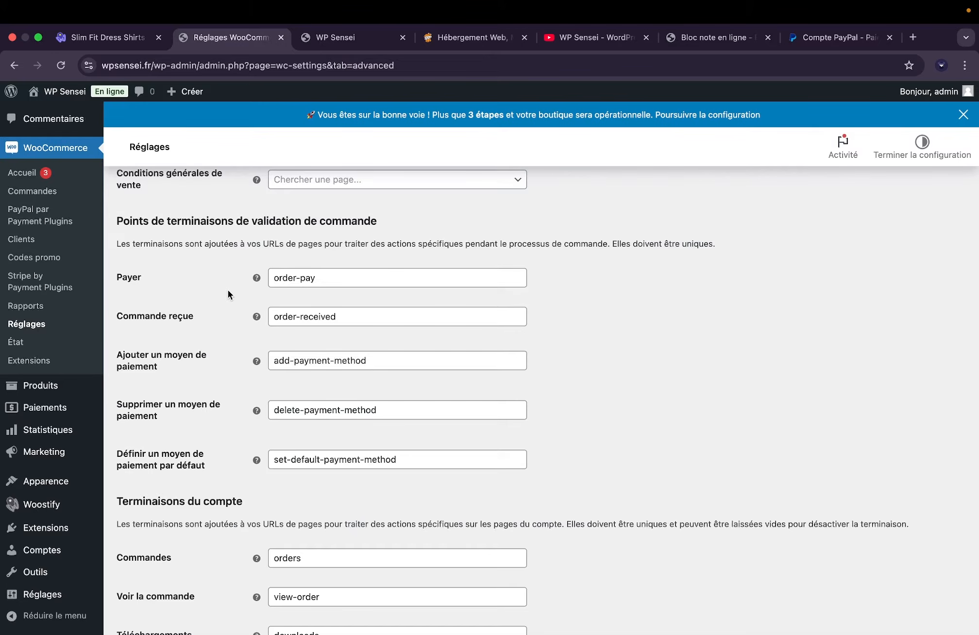
{"action": "scroll", "coordinate": [227, 289], "scroll_direction": "down", "scroll_amount": 1}
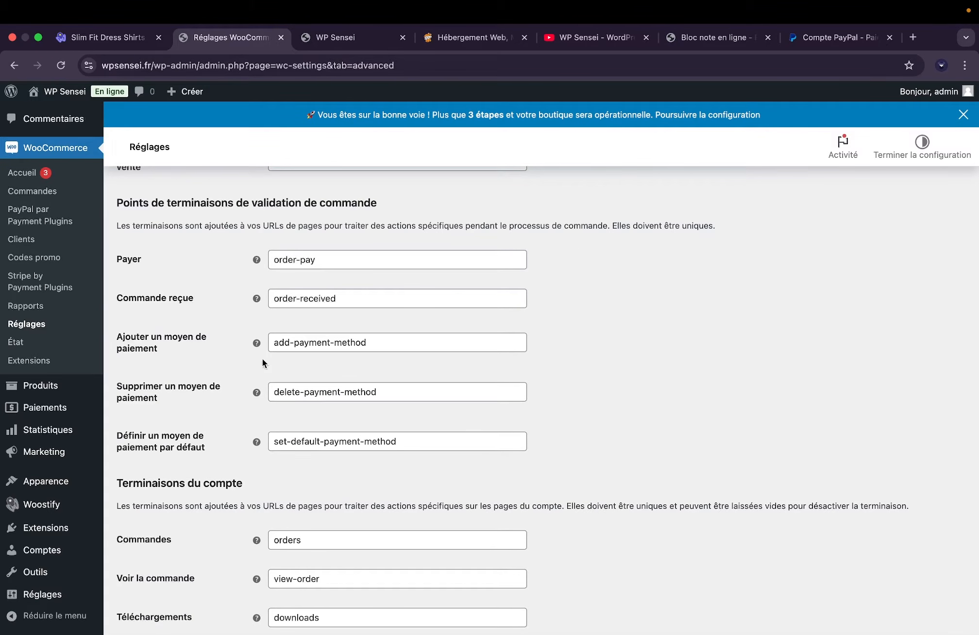
Examine the account endpoints in the advanced settings, such as those for orders, downloads and account editing.
{"action": "scroll", "coordinate": [242, 360], "scroll_direction": "down", "scroll_amount": 5}
{"action": "scroll", "coordinate": [329, 338], "scroll_direction": "down", "scroll_amount": 4}
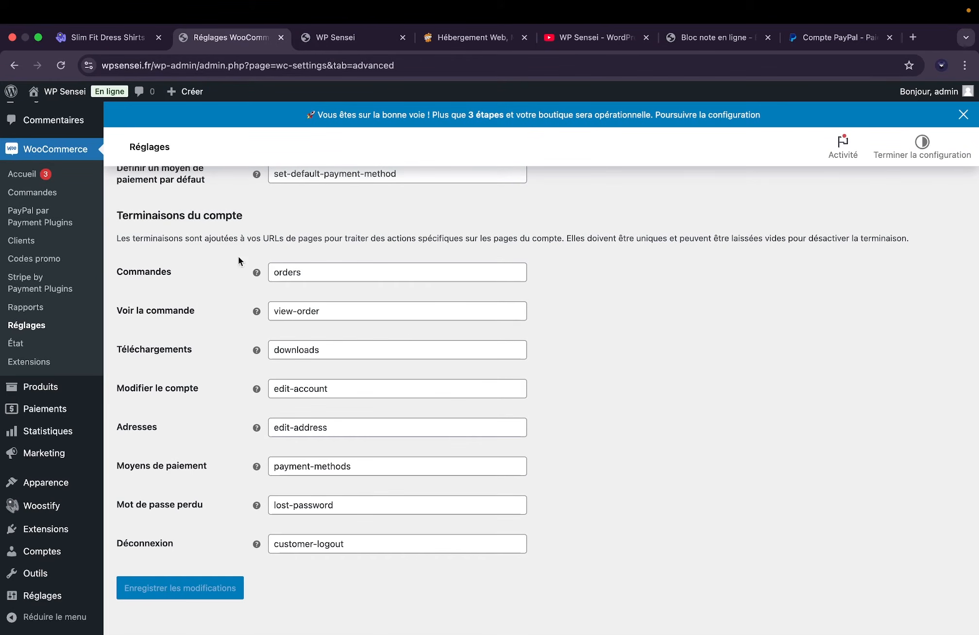
{"action": "double_click", "coordinate": [289, 272]}
{"action": "left_click_drag", "start_coordinate": [274, 350], "coordinate": [321, 348]}
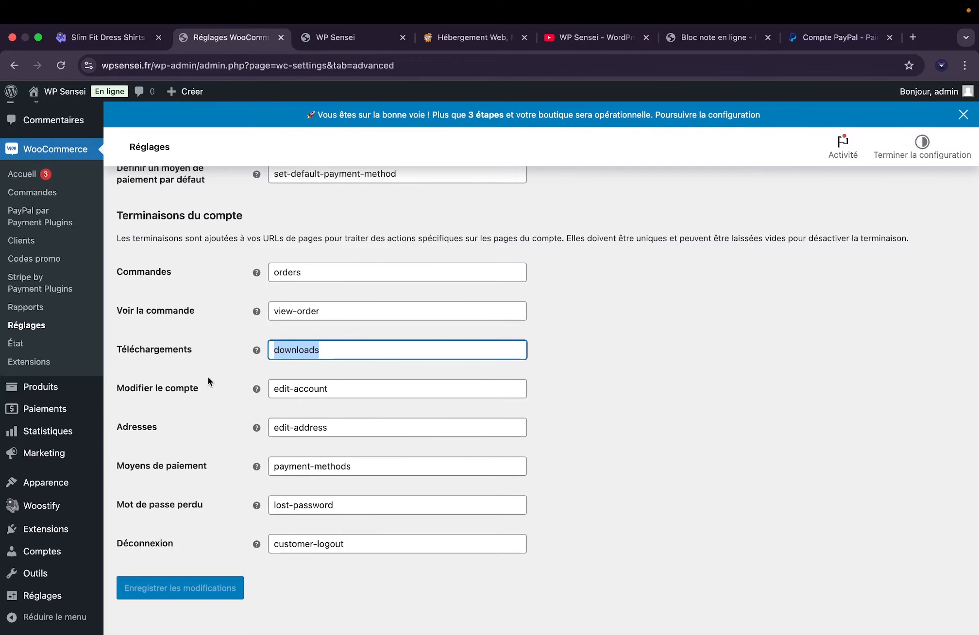
{"action": "double_click", "coordinate": [341, 391]}
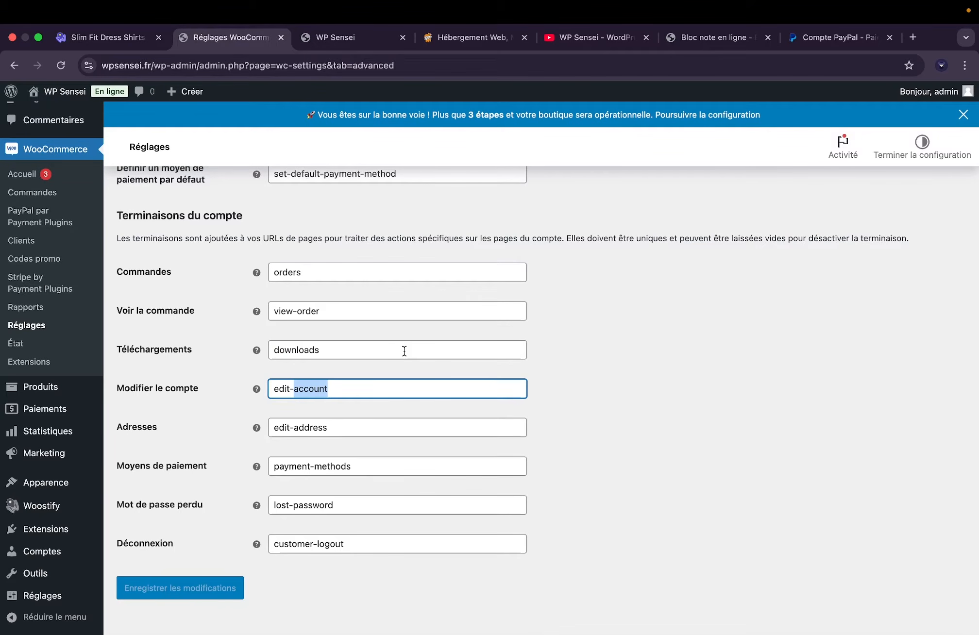
{"action": "scroll", "coordinate": [404, 350], "scroll_direction": "up", "scroll_amount": 4}
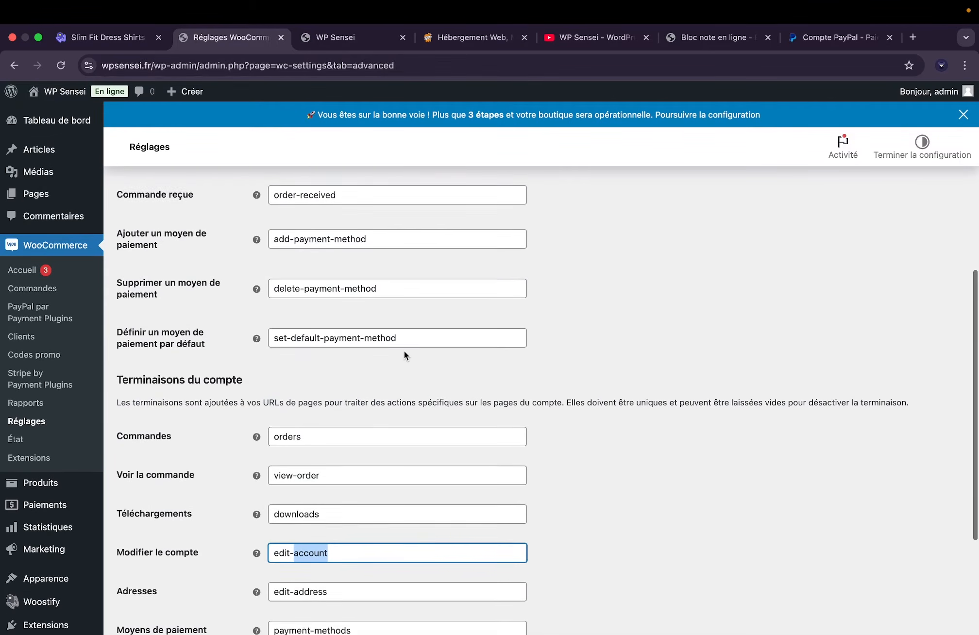
{"action": "scroll", "coordinate": [404, 351], "scroll_direction": "down", "scroll_amount": 3}
{"action": "scroll", "coordinate": [404, 350], "scroll_direction": "down", "scroll_amount": 2}
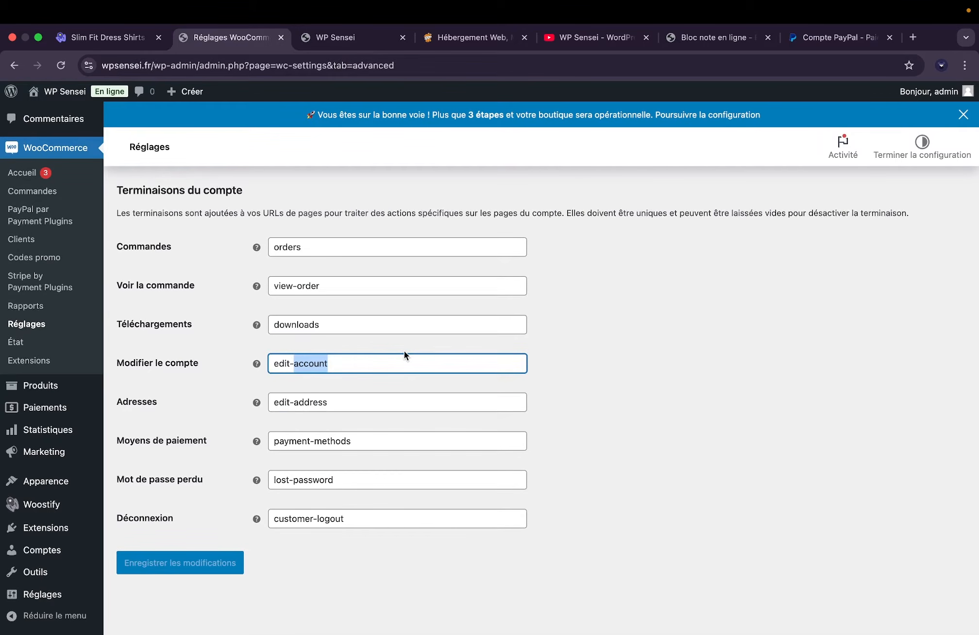
{"action": "scroll", "coordinate": [404, 350], "scroll_direction": "up", "scroll_amount": 10}
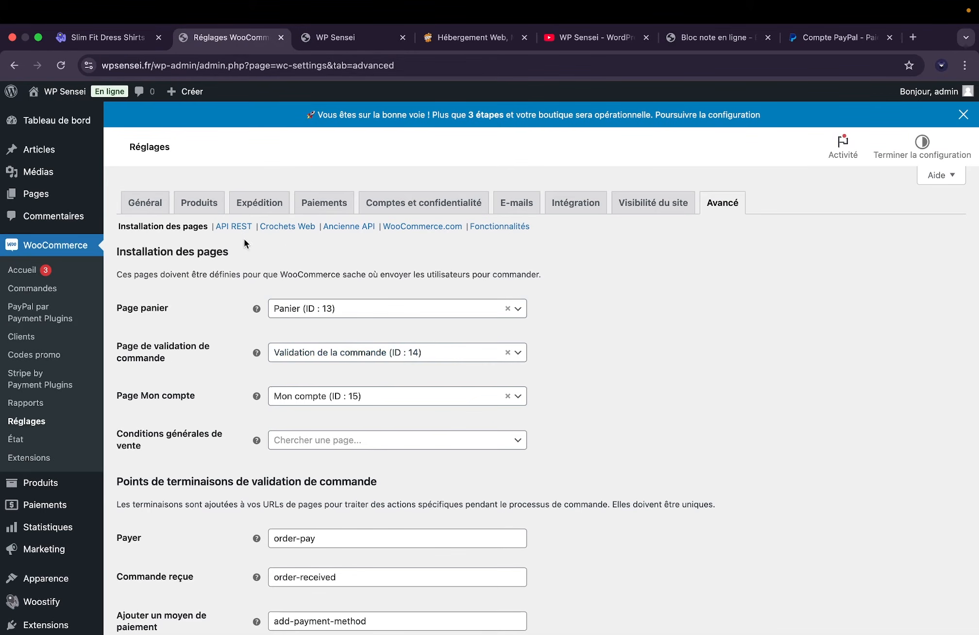
View the REST API, webhooks and legacy API sections of the advanced settings.
{"action": "left_click", "coordinate": [235, 227]}
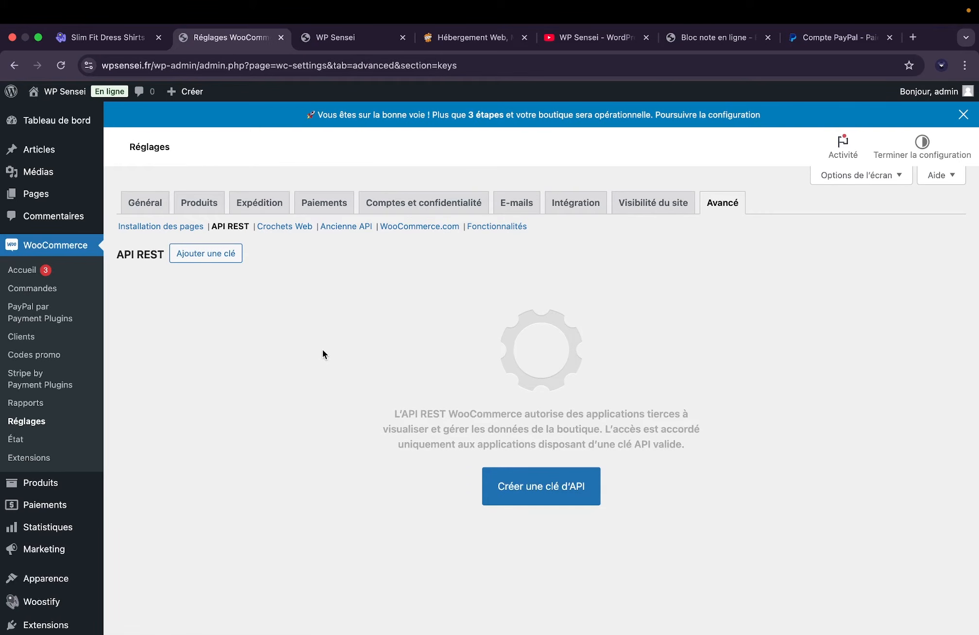
{"action": "left_click", "coordinate": [279, 227]}
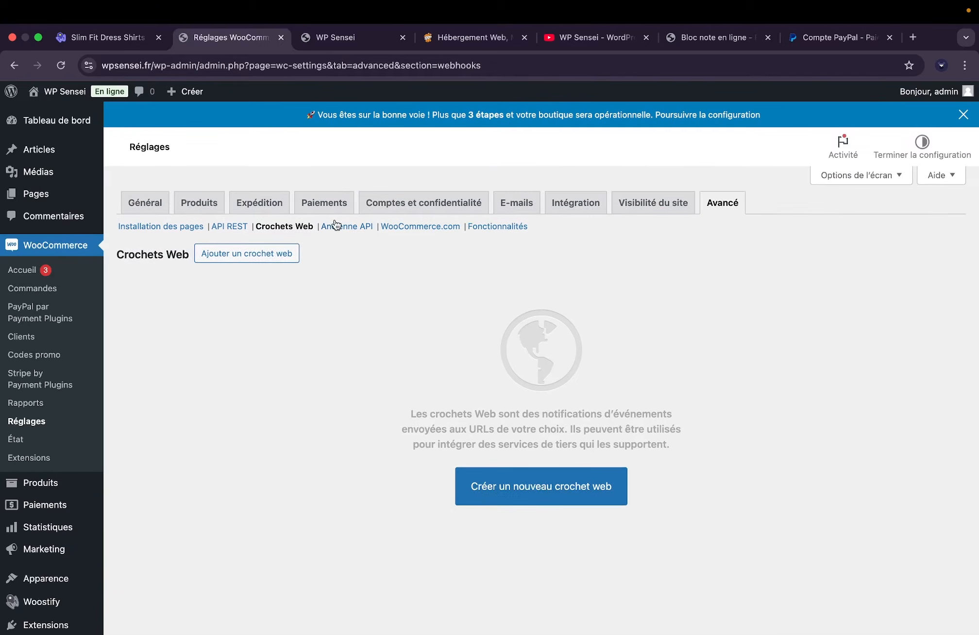
{"action": "left_click", "coordinate": [343, 227]}
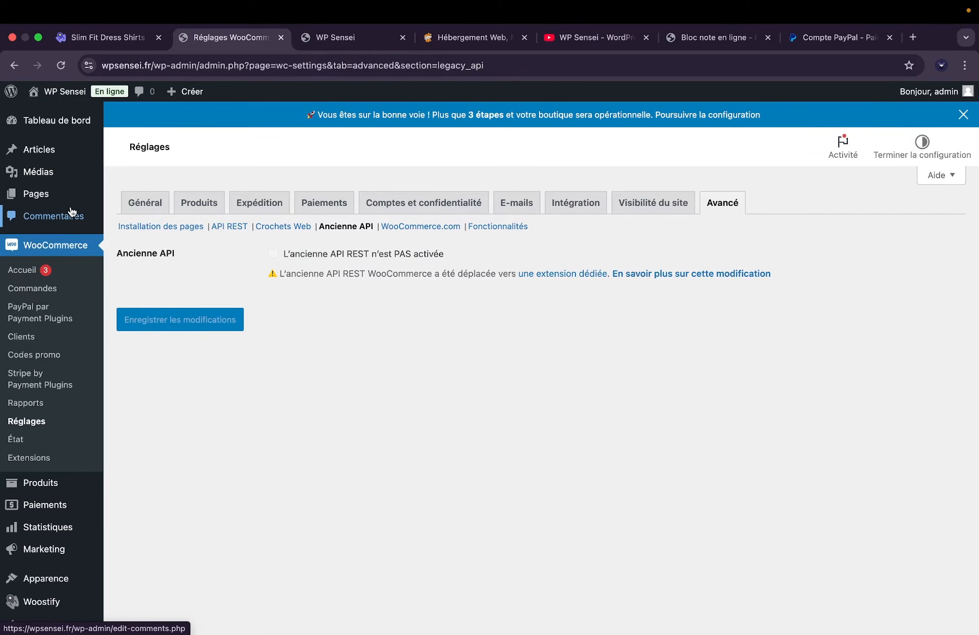
View the products and payments sections, then examine the performance figures and charts in the statistics overview.
{"action": "left_click", "coordinate": [41, 483]}
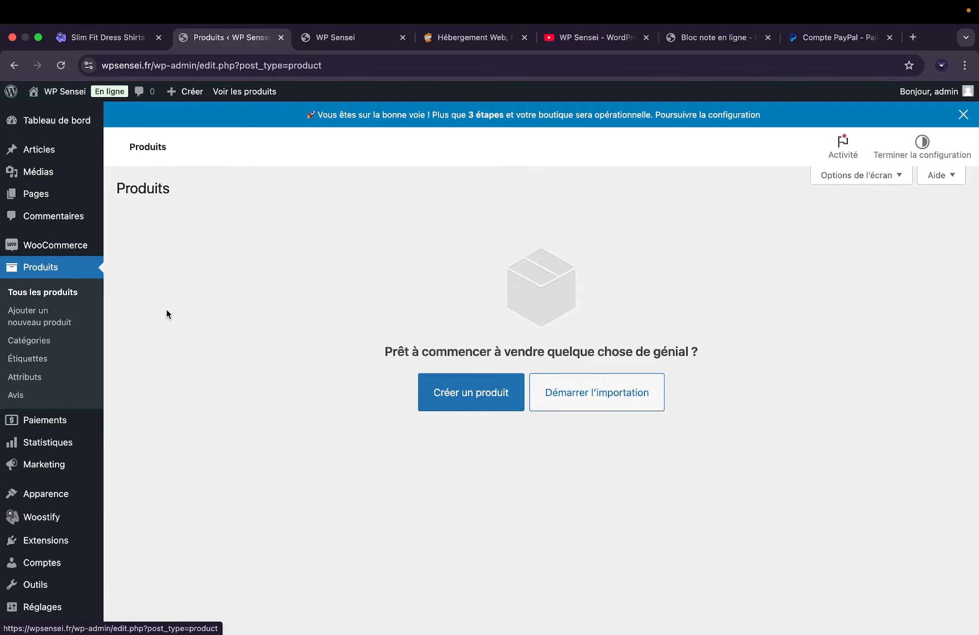
{"action": "left_click", "coordinate": [64, 431]}
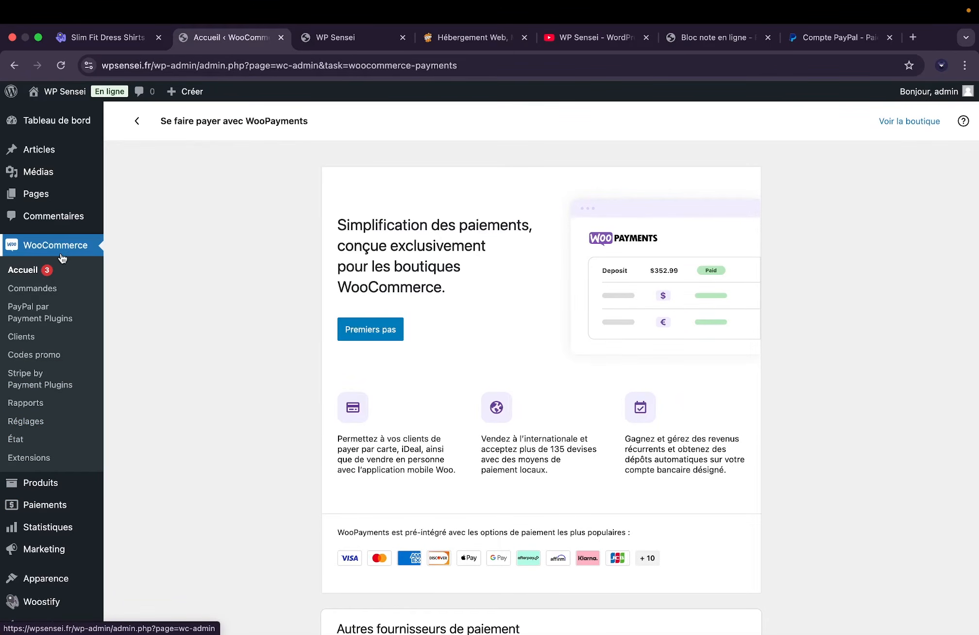
{"action": "left_click", "coordinate": [75, 528]}
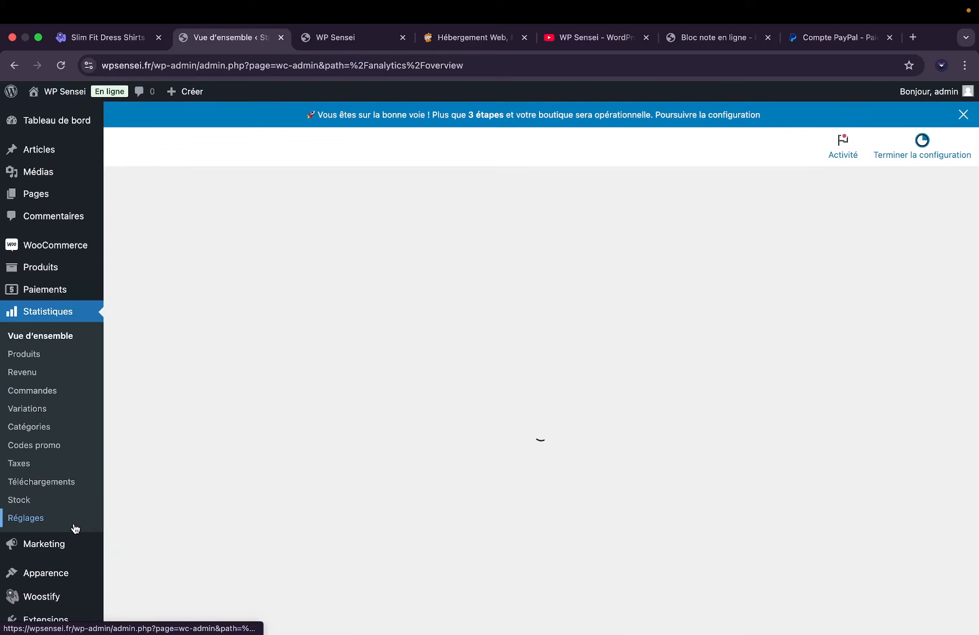
{"action": "scroll", "coordinate": [130, 409], "scroll_direction": "down", "scroll_amount": 5}
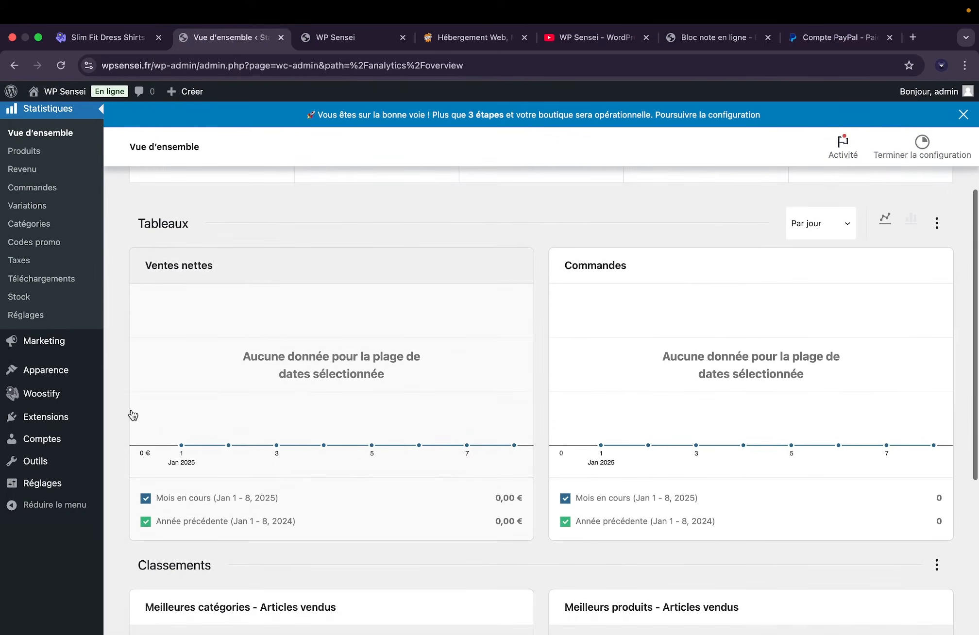
{"action": "scroll", "coordinate": [130, 409], "scroll_direction": "up", "scroll_amount": 4}
{"action": "scroll", "coordinate": [130, 410], "scroll_direction": "down", "scroll_amount": 1}
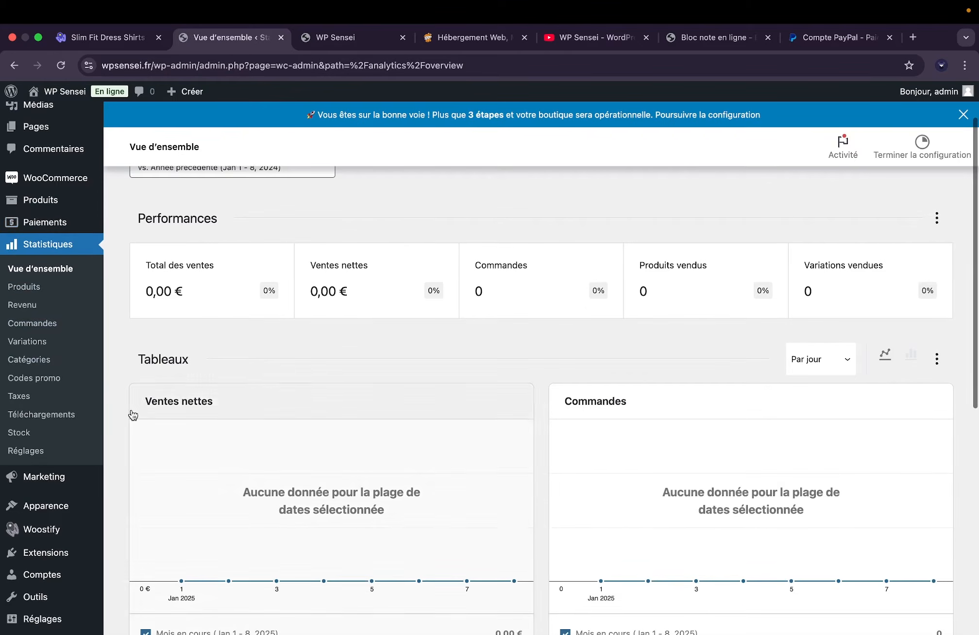
{"action": "mouse_move", "coordinate": [34, 182]}
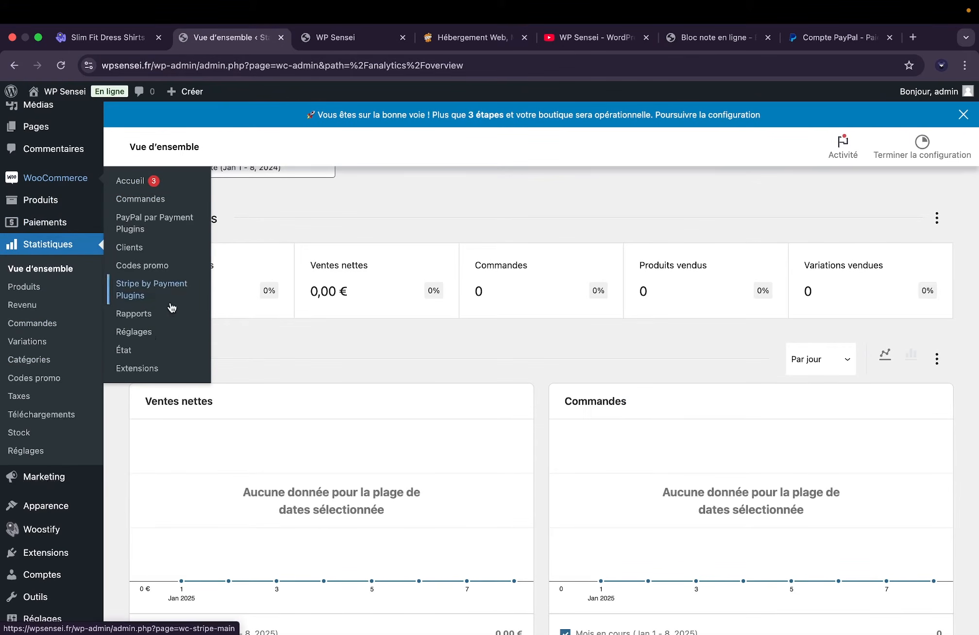
{"action": "scroll", "coordinate": [280, 351], "scroll_direction": "down", "scroll_amount": 10}
{"action": "scroll", "coordinate": [280, 352], "scroll_direction": "up", "scroll_amount": 10}
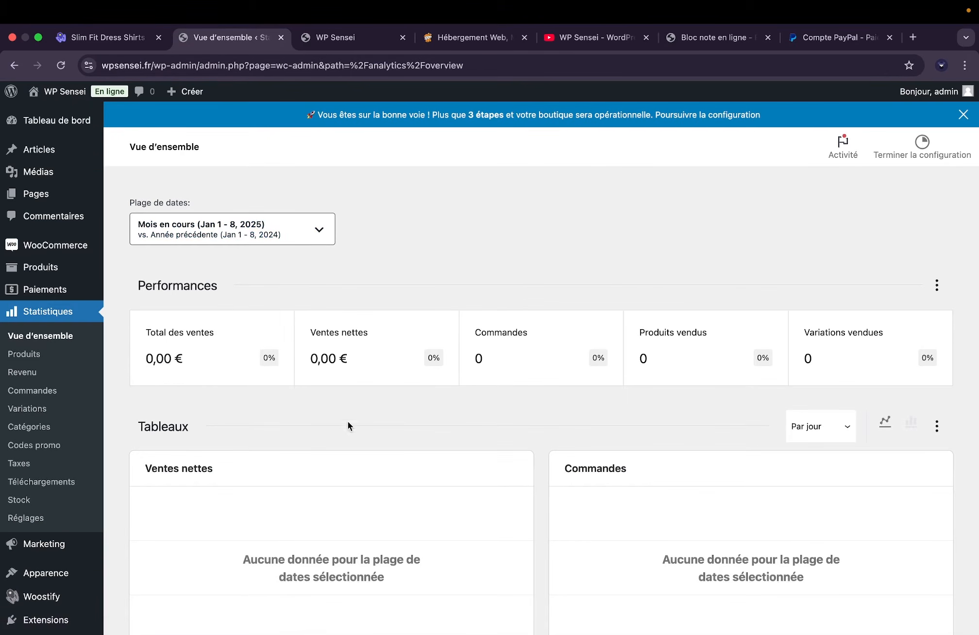
{"action": "scroll", "coordinate": [340, 427], "scroll_direction": "down", "scroll_amount": 3}
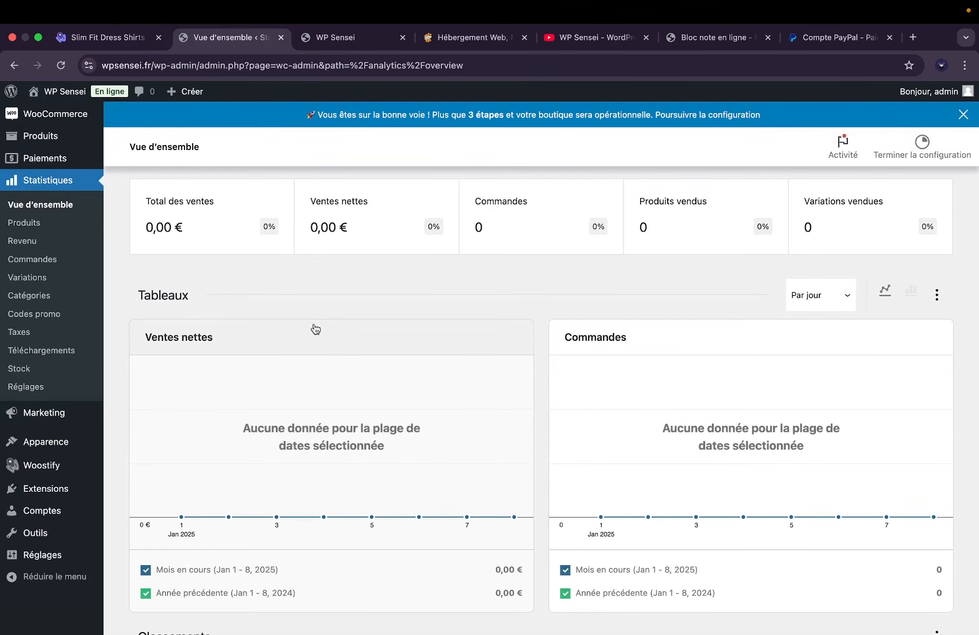
{"action": "scroll", "coordinate": [323, 314], "scroll_direction": "down", "scroll_amount": 1}
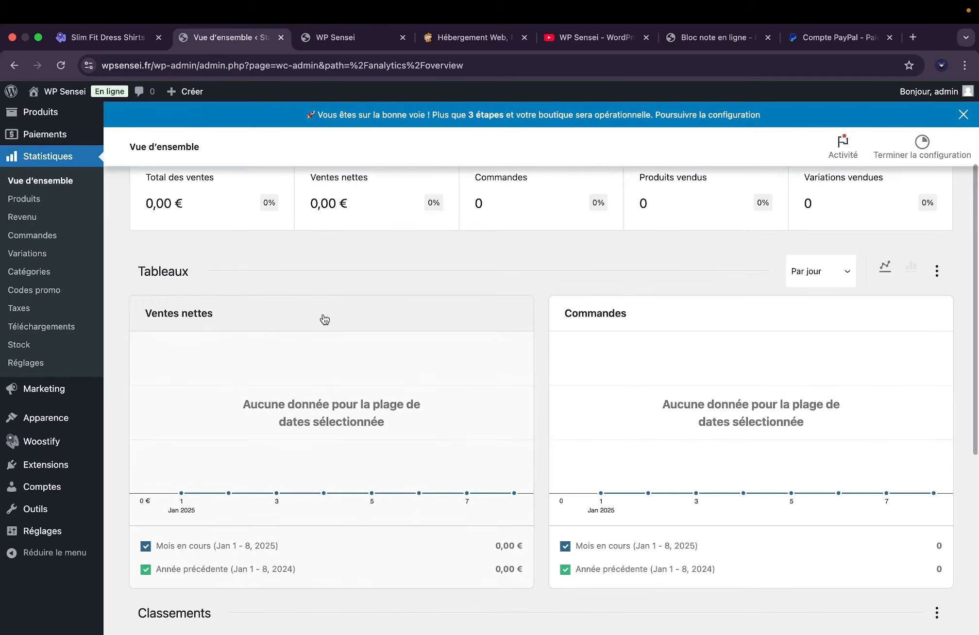
{"action": "scroll", "coordinate": [325, 319], "scroll_direction": "up", "scroll_amount": 1}
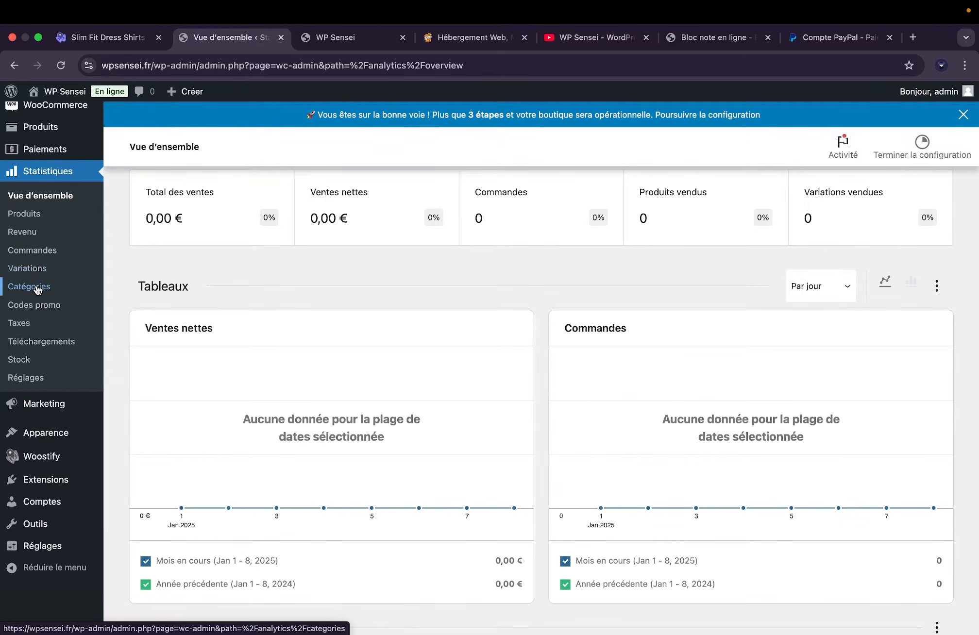
View the variations report in the statistics and the options available under marketing.
{"action": "left_click", "coordinate": [28, 269]}
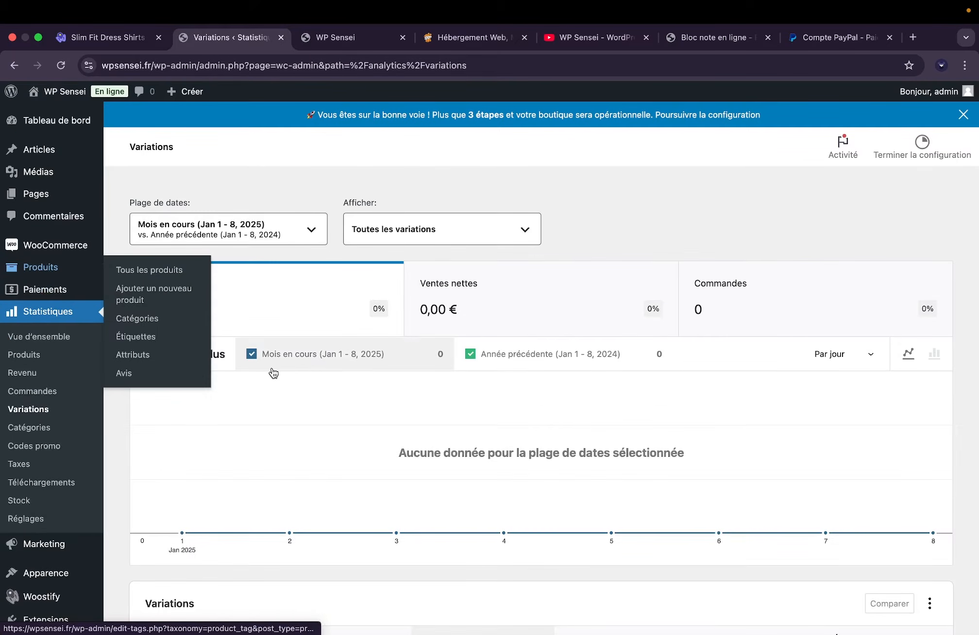
{"action": "scroll", "coordinate": [273, 373], "scroll_direction": "down", "scroll_amount": 3}
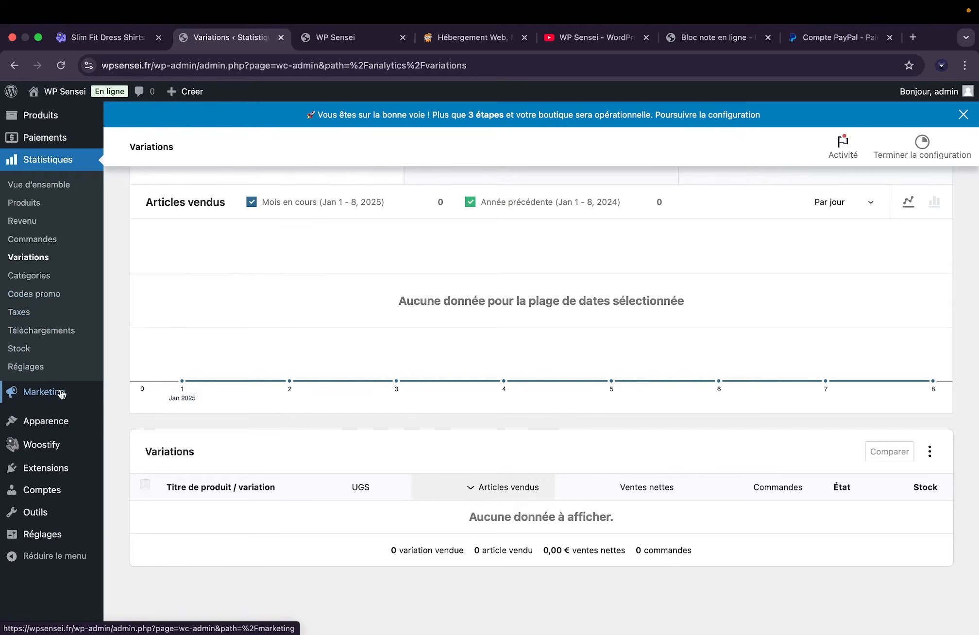
{"action": "mouse_move", "coordinate": [60, 398]}
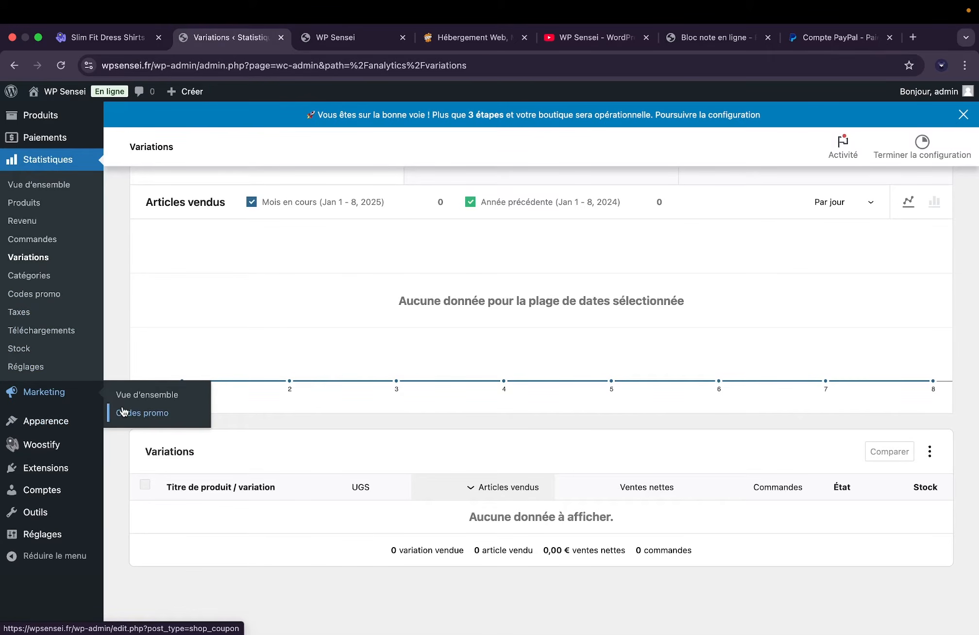
{"action": "scroll", "coordinate": [25, 366], "scroll_direction": "up", "scroll_amount": 3}
Create a new product, dismiss the guided tour and name the product "Mon premier produit".
{"action": "left_click", "coordinate": [52, 184]}
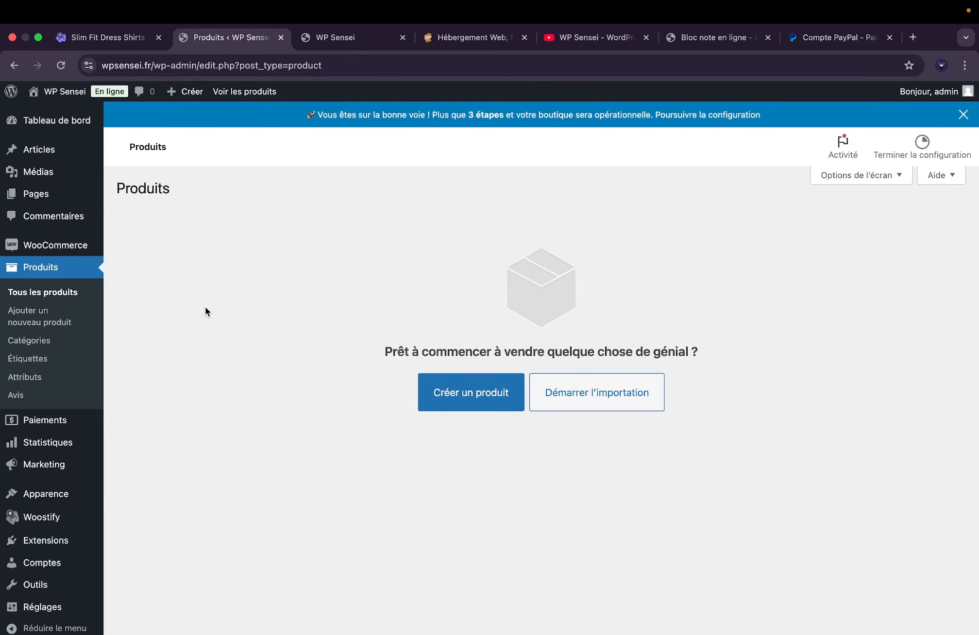
{"action": "left_click", "coordinate": [476, 392]}
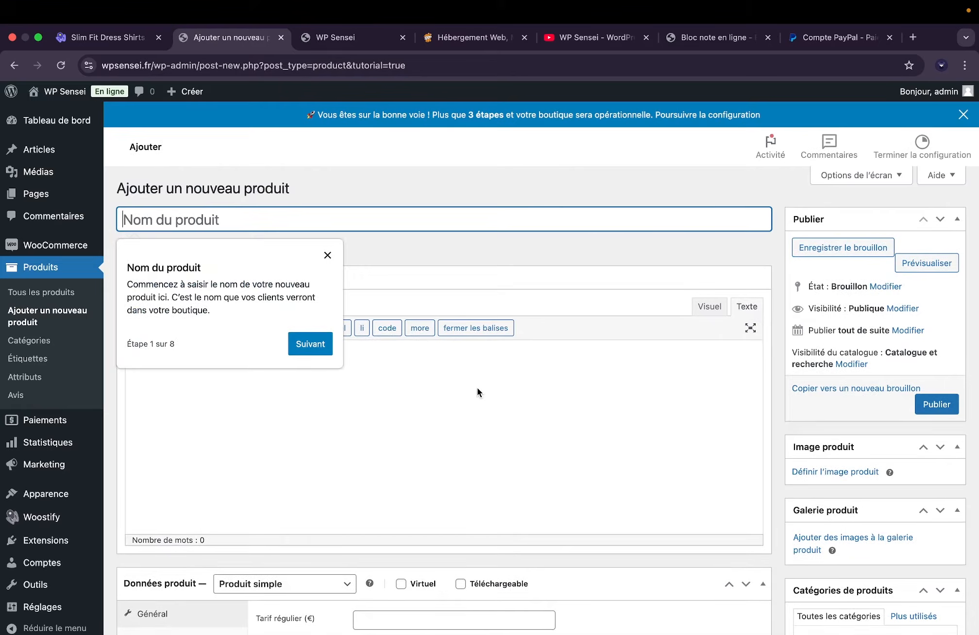
{"action": "left_click", "coordinate": [329, 251]}
{"action": "left_click", "coordinate": [339, 224]}
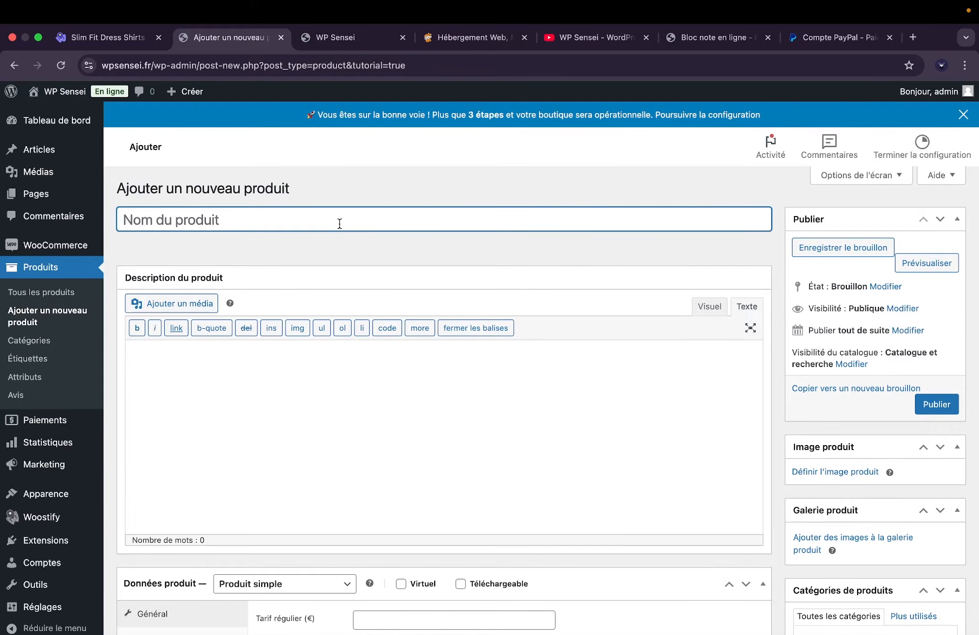
{"action": "type", "text": "Mon premier"}
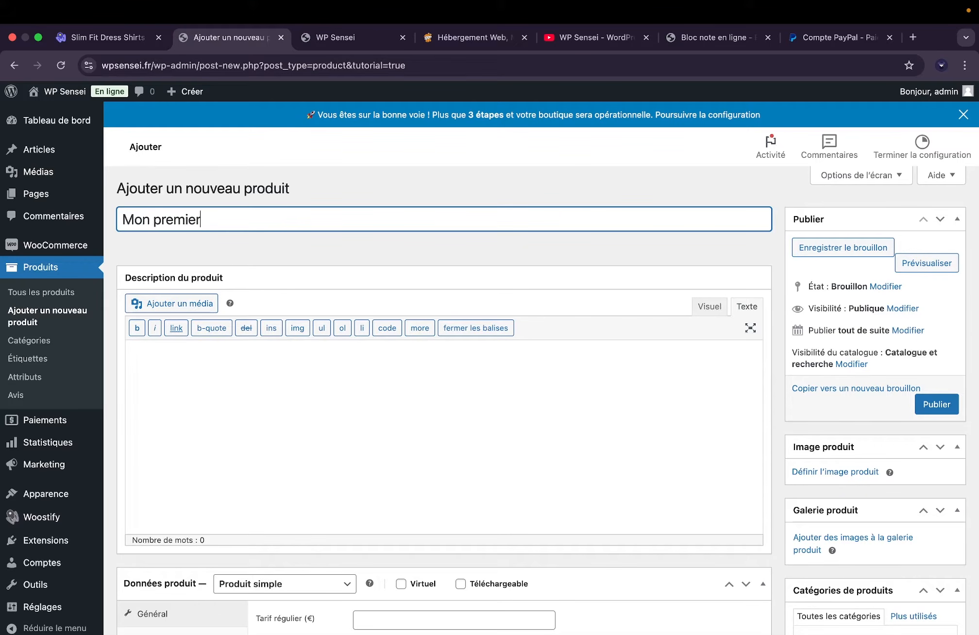
{"action": "key", "text": "BackSpace"}
{"action": "type", "text": "r produit"}
Enter "Description courte" as the product's short description.
{"action": "scroll", "coordinate": [455, 311], "scroll_direction": "down", "scroll_amount": 1}
{"action": "left_click", "coordinate": [457, 365]}
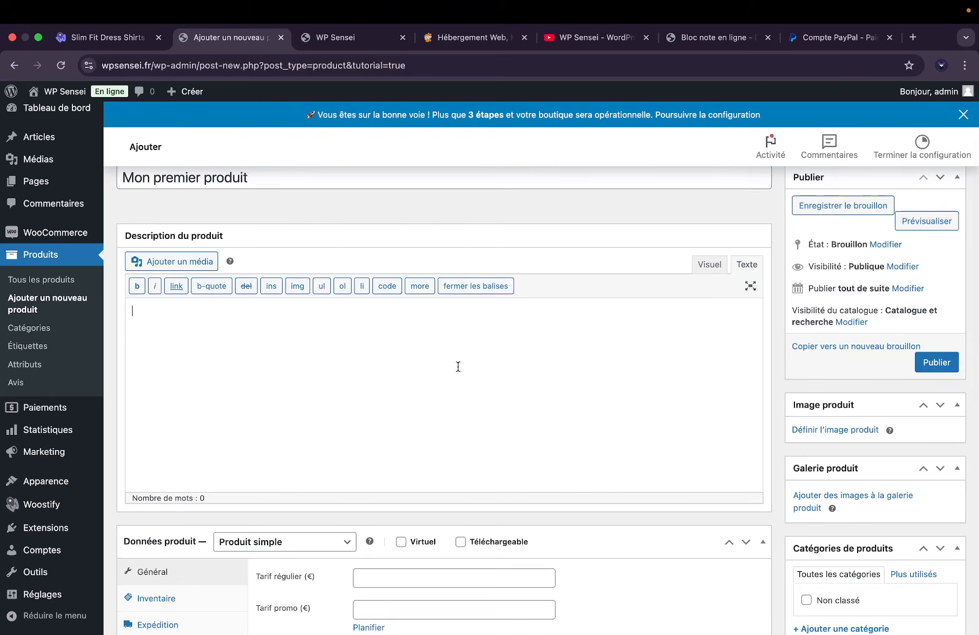
{"action": "scroll", "coordinate": [633, 344], "scroll_direction": "down", "scroll_amount": 5}
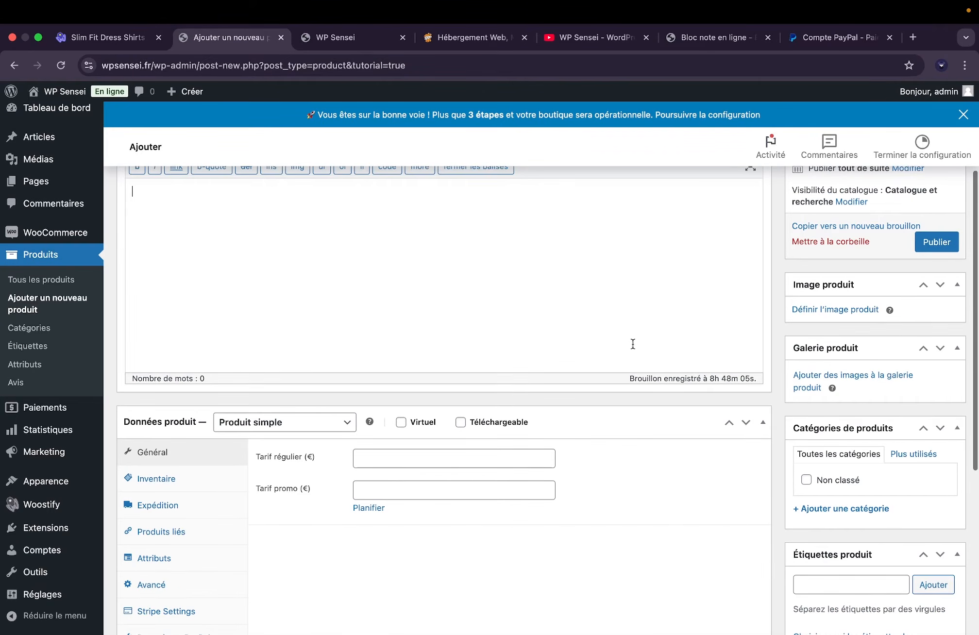
{"action": "scroll", "coordinate": [542, 309], "scroll_direction": "up", "scroll_amount": 5}
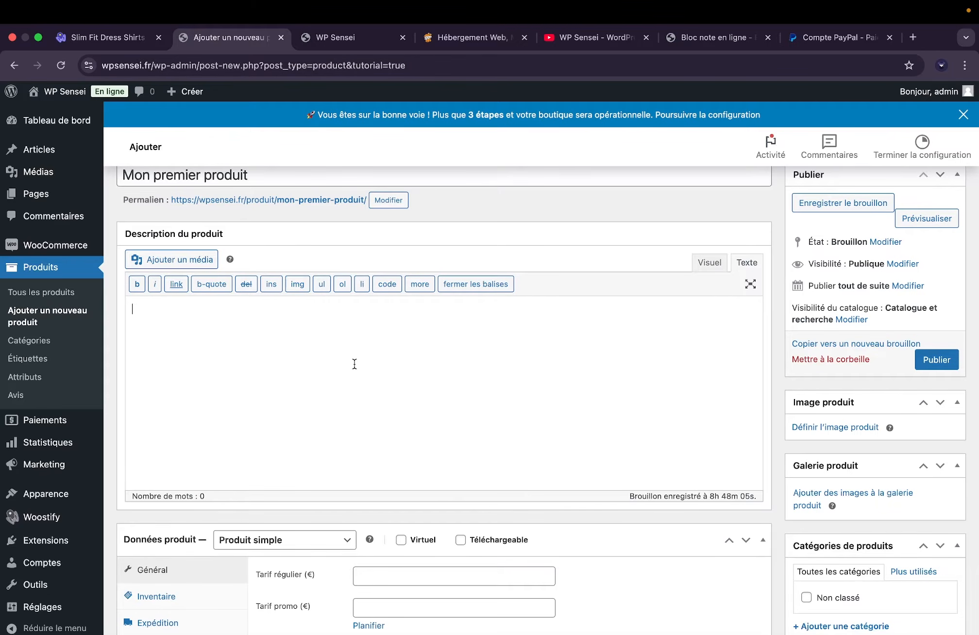
{"action": "scroll", "coordinate": [375, 333], "scroll_direction": "down", "scroll_amount": 10}
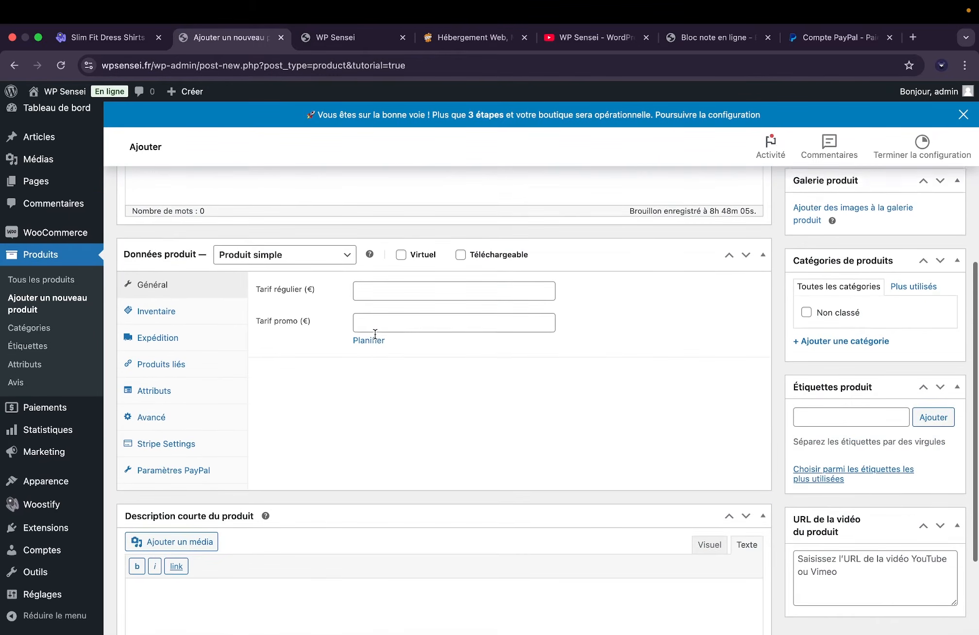
{"action": "left_click", "coordinate": [266, 507]}
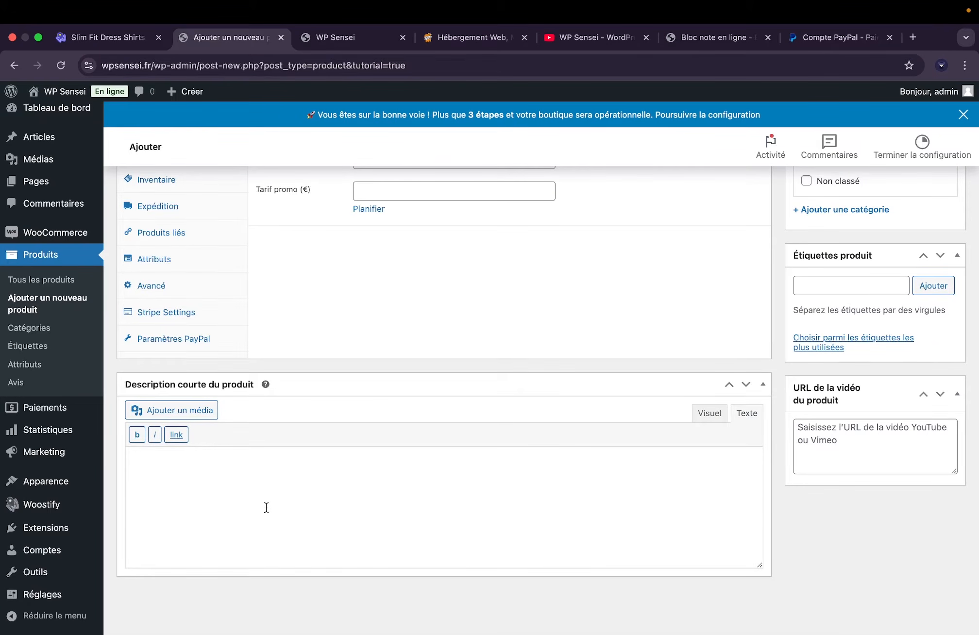
{"action": "type", "text": "Decs"}
{"action": "key", "text": "BackSpace"}
{"action": "key", "text": "BackSpace"}
{"action": "type", "text": "scription courte"}
Reuse the short description's text to fill the main product description with "Description longue", and publish the product.
{"action": "key", "text": "ctrl+a"}
{"action": "key", "text": "ctrl+c"}
{"action": "scroll", "coordinate": [286, 517], "scroll_direction": "up", "scroll_amount": 5}
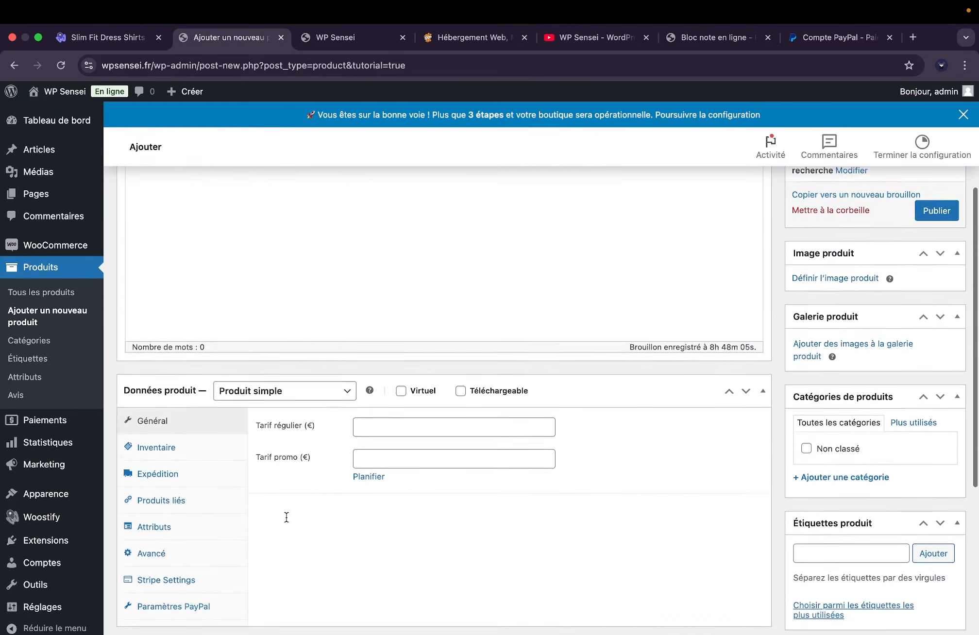
{"action": "scroll", "coordinate": [286, 517], "scroll_direction": "up", "scroll_amount": 2}
{"action": "left_click", "coordinate": [293, 297]}
{"action": "key", "text": "ctrl+v"}
{"action": "double_click", "coordinate": [210, 243]}
{"action": "type", "text": "longue"}
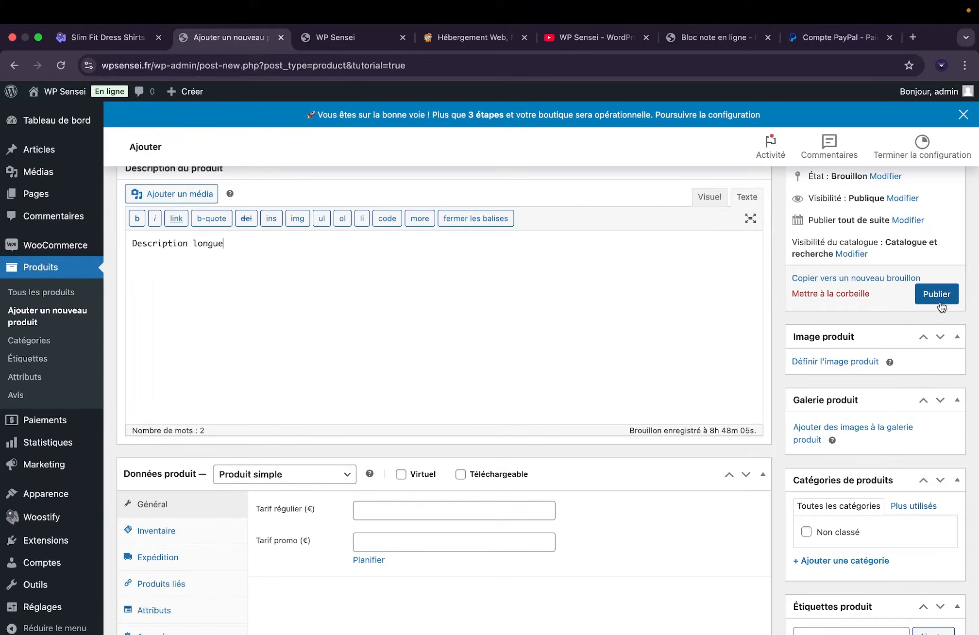
{"action": "left_click", "coordinate": [939, 302]}
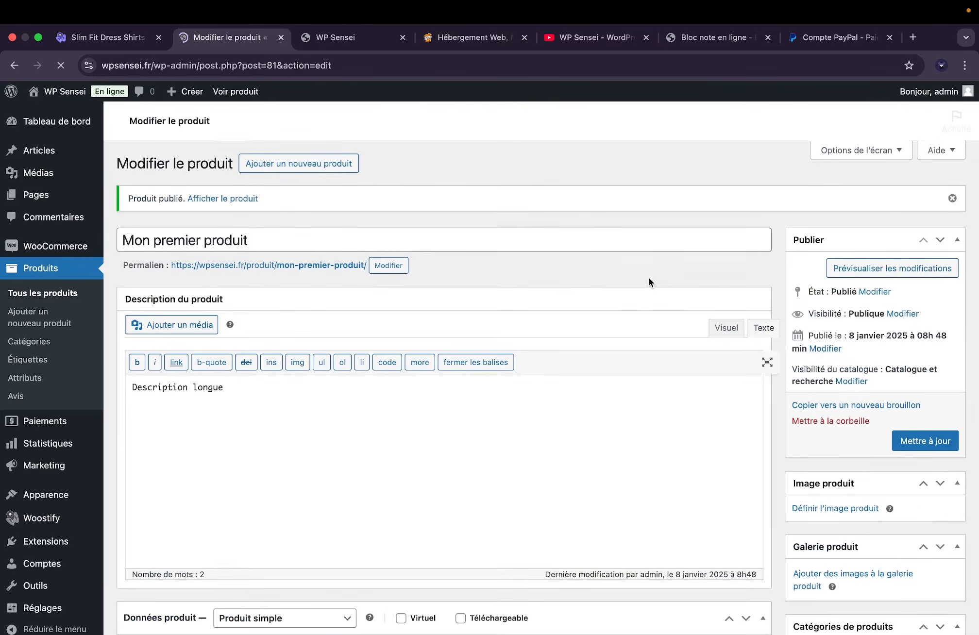
Open the published product's permalink in a new browser tab and place that tab beside the product editor's tab.
{"action": "right_click", "coordinate": [335, 262]}
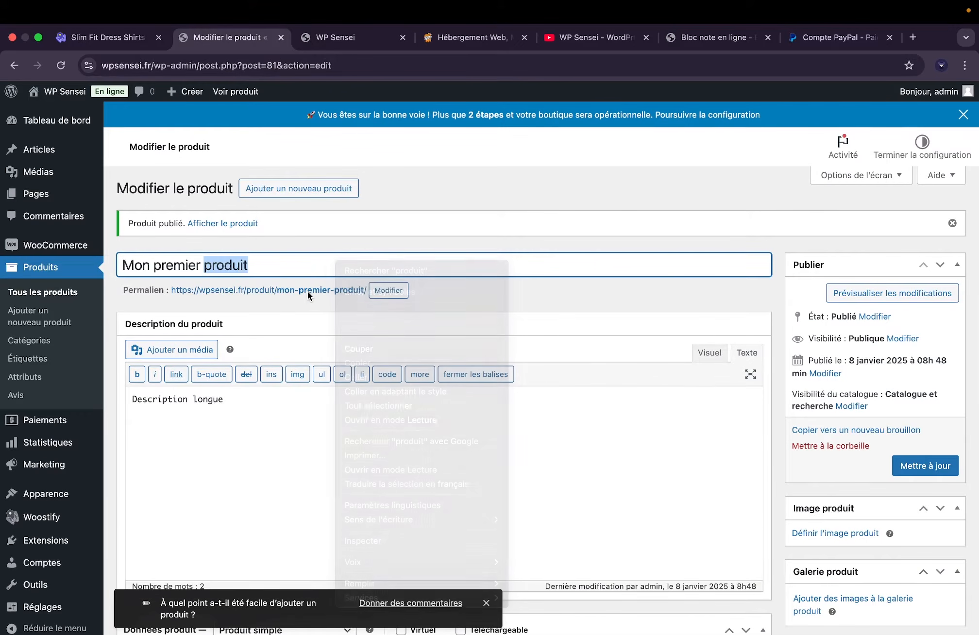
{"action": "right_click", "coordinate": [308, 290]}
{"action": "left_click", "coordinate": [335, 298]}
{"action": "left_click", "coordinate": [344, 39]}
{"action": "left_click_drag", "start_coordinate": [345, 38], "coordinate": [290, 38]}
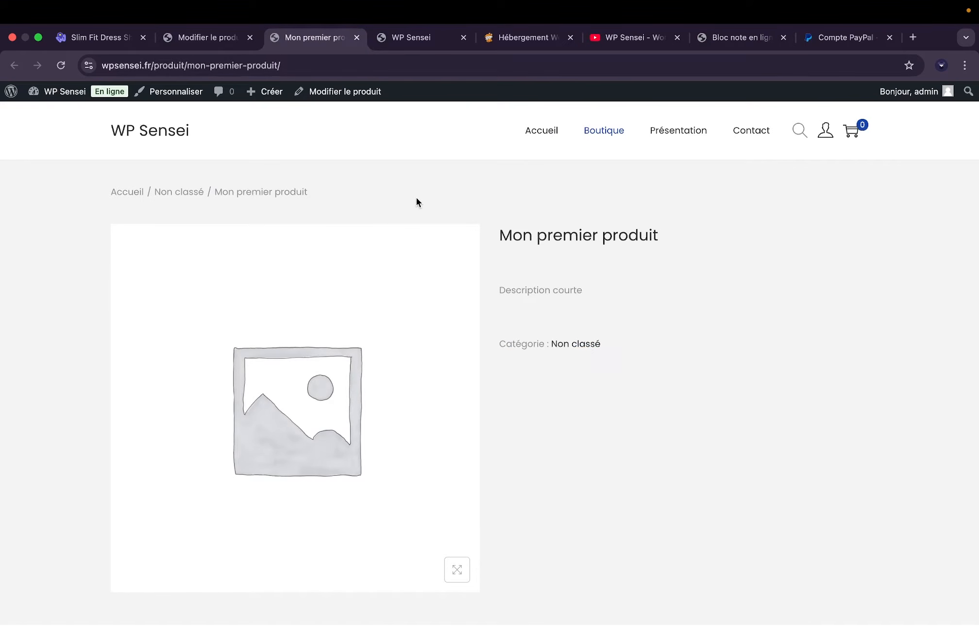
Examine where the short and long descriptions appear on the public product page.
{"action": "scroll", "coordinate": [496, 249], "scroll_direction": "down", "scroll_amount": 2}
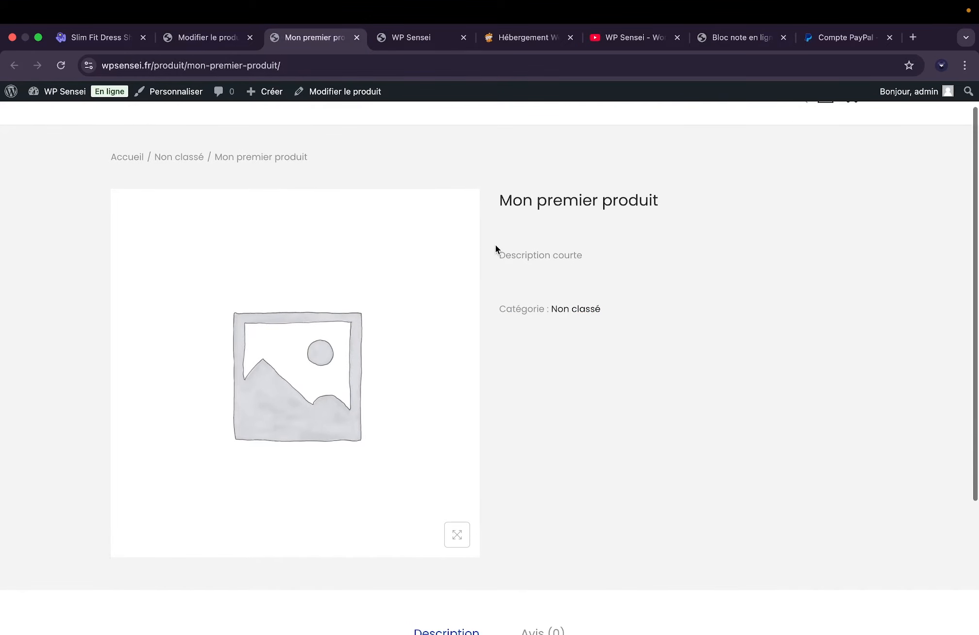
{"action": "left_click_drag", "start_coordinate": [497, 252], "coordinate": [588, 252]}
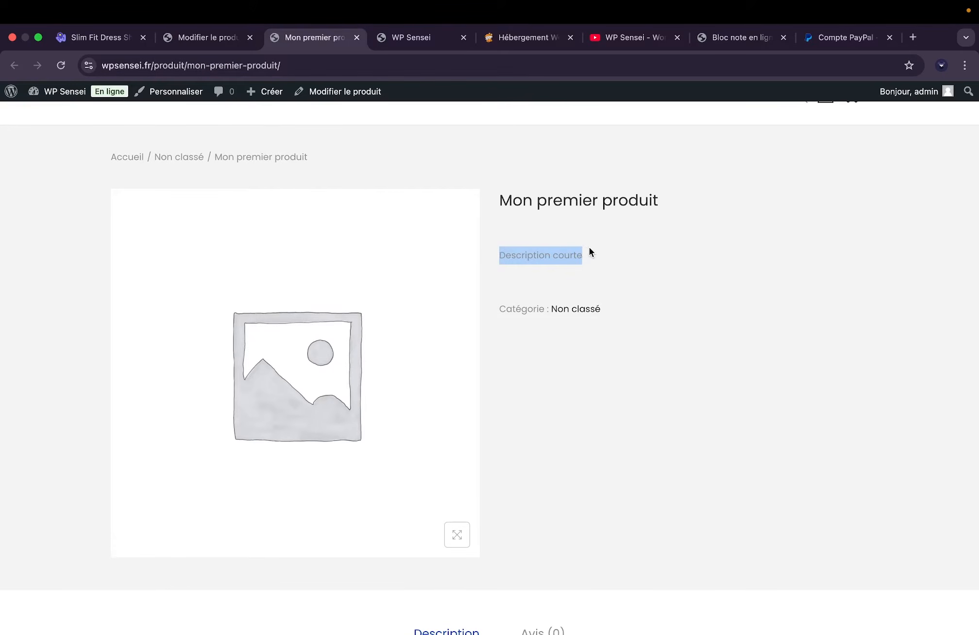
{"action": "left_click", "coordinate": [588, 251]}
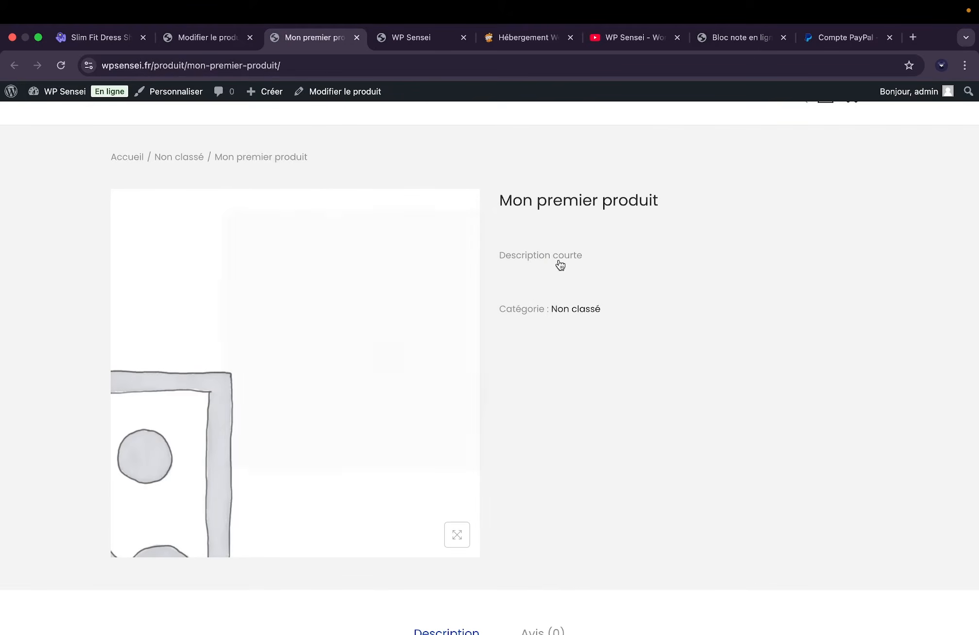
{"action": "scroll", "coordinate": [558, 262], "scroll_direction": "down", "scroll_amount": 5}
{"action": "left_click_drag", "start_coordinate": [240, 481], "coordinate": [326, 481]}
{"action": "left_click", "coordinate": [340, 481]}
{"action": "scroll", "coordinate": [366, 481], "scroll_direction": "up", "scroll_amount": 5}
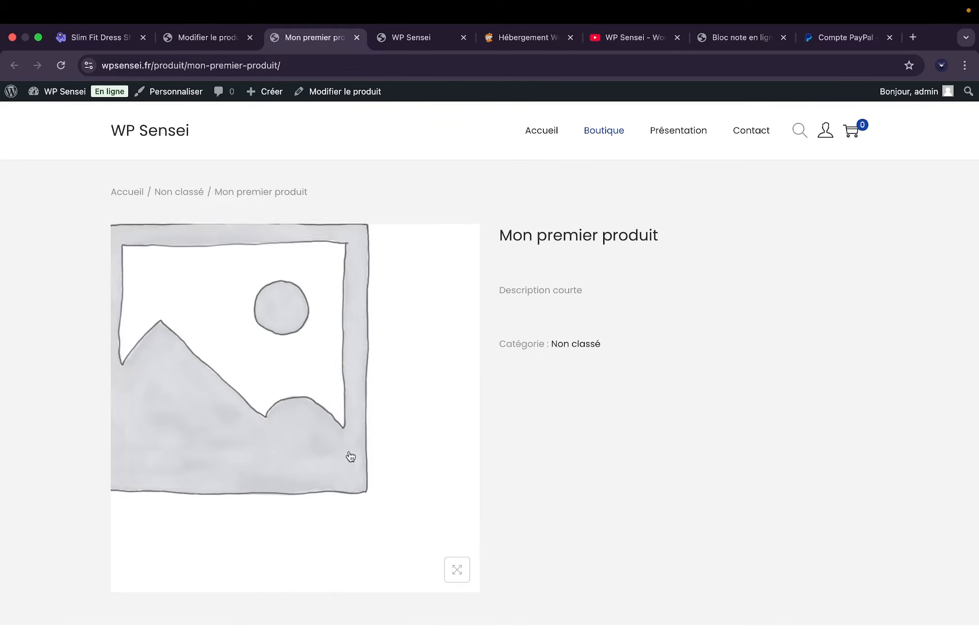
Return to the product editor and view the available product types in the product data, keeping "Produit simple".
{"action": "left_click", "coordinate": [195, 39]}
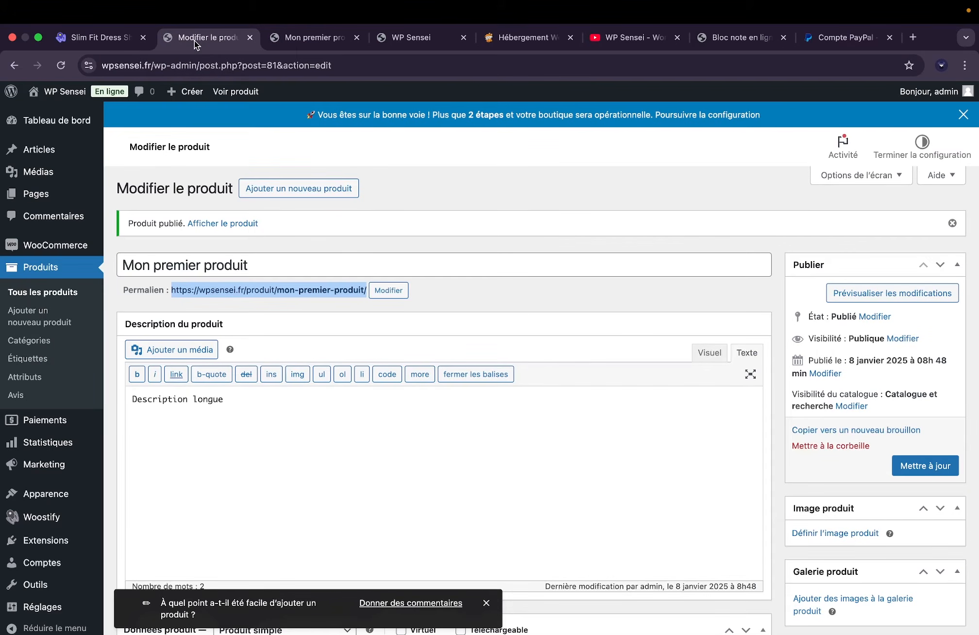
{"action": "scroll", "coordinate": [280, 332], "scroll_direction": "down", "scroll_amount": 6}
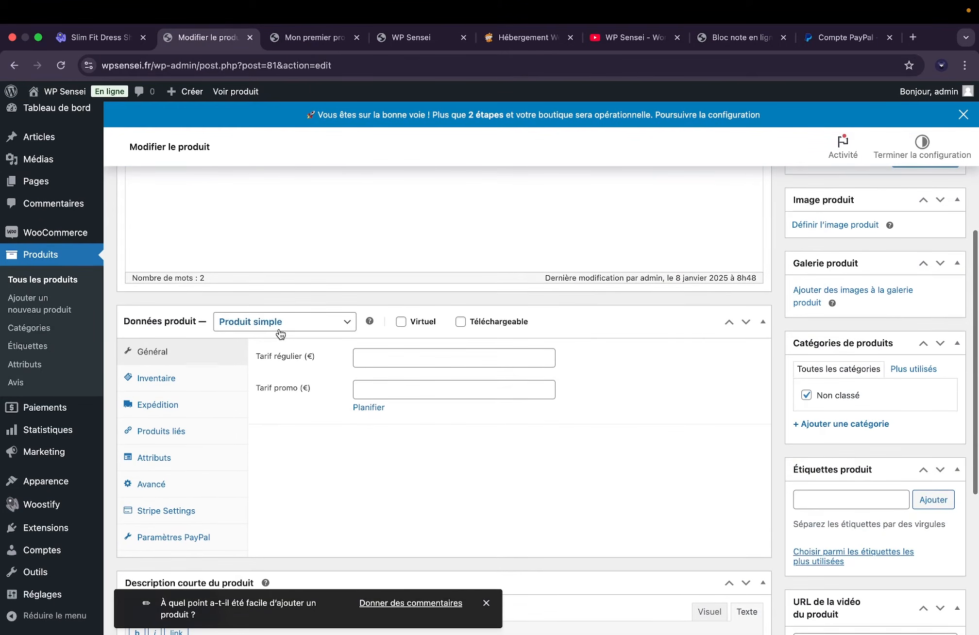
{"action": "left_click", "coordinate": [239, 324]}
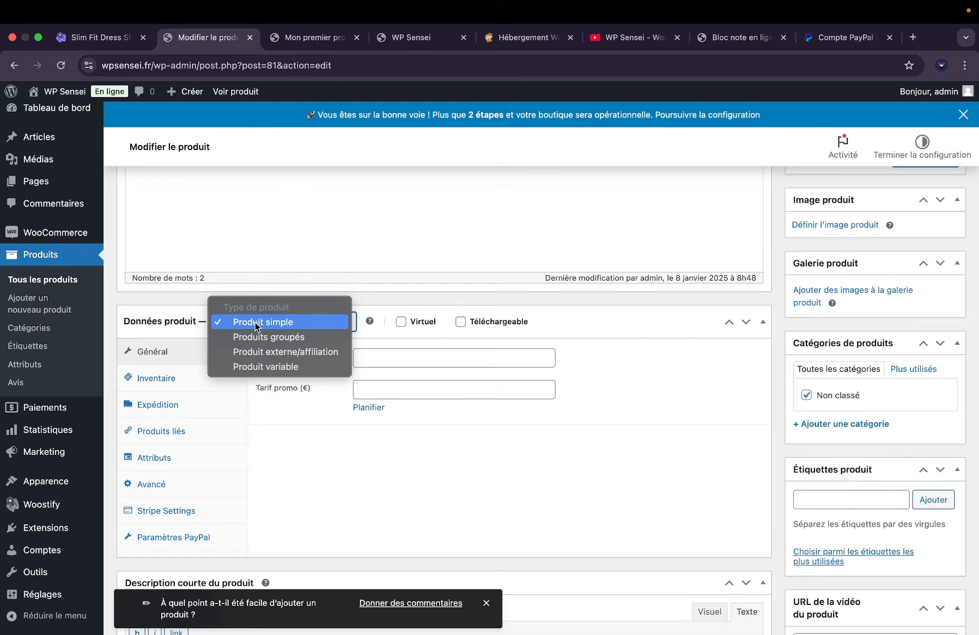
{"action": "left_click", "coordinate": [254, 391]}
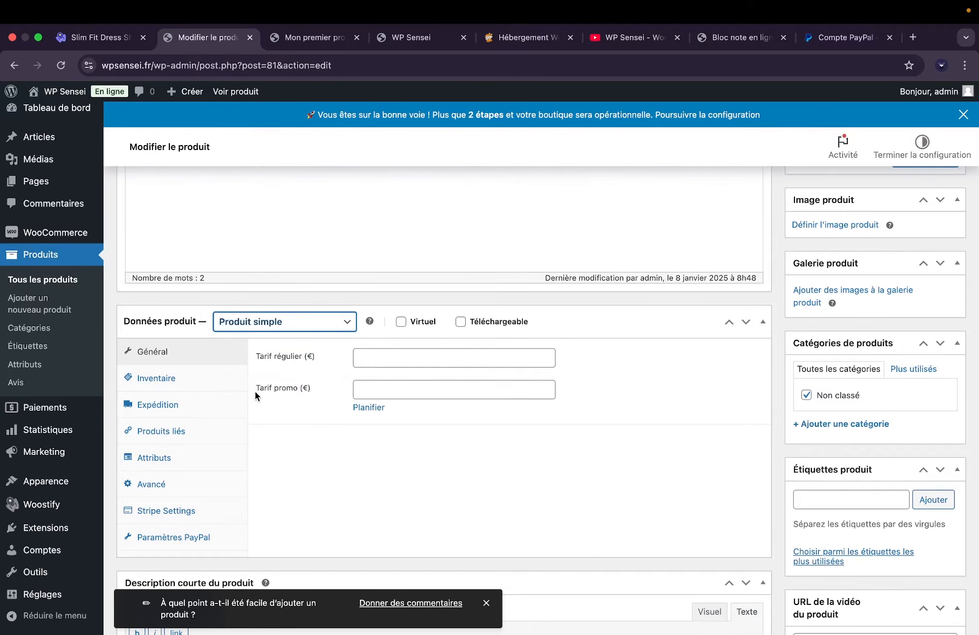
Try the product types "Produit variable" and "Produit externe/affiliation" to compare their fields, and switch back to "Produit simple".
{"action": "scroll", "coordinate": [255, 391], "scroll_direction": "down", "scroll_amount": 3}
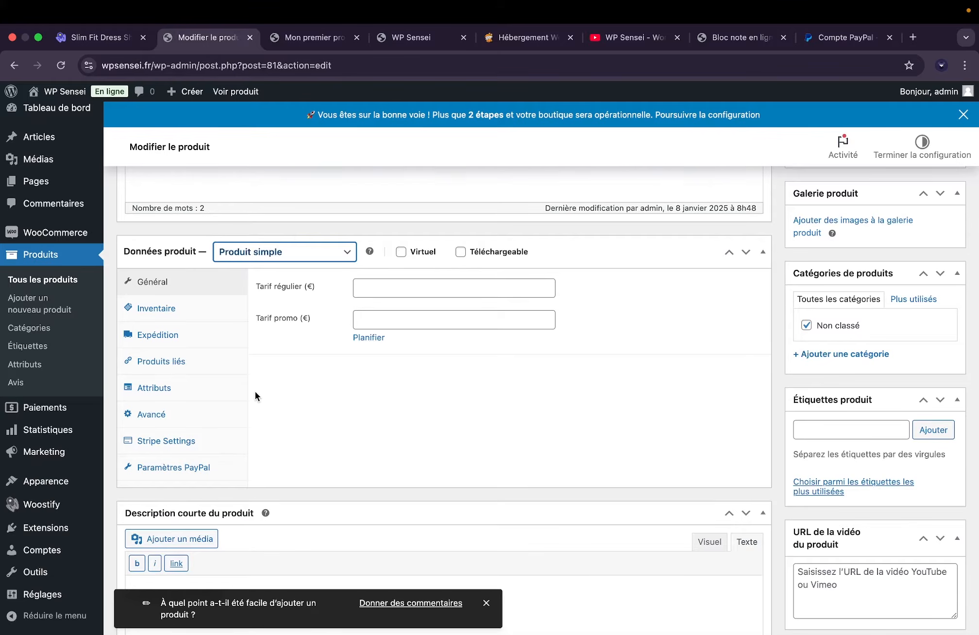
{"action": "left_click", "coordinate": [268, 258]}
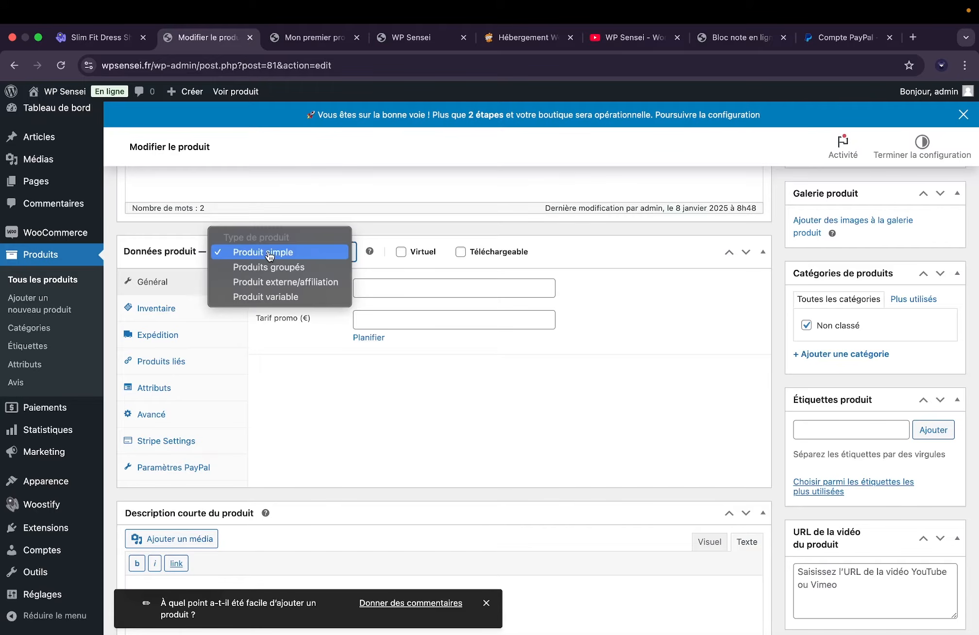
{"action": "left_click", "coordinate": [271, 297]}
{"action": "left_click", "coordinate": [280, 399]}
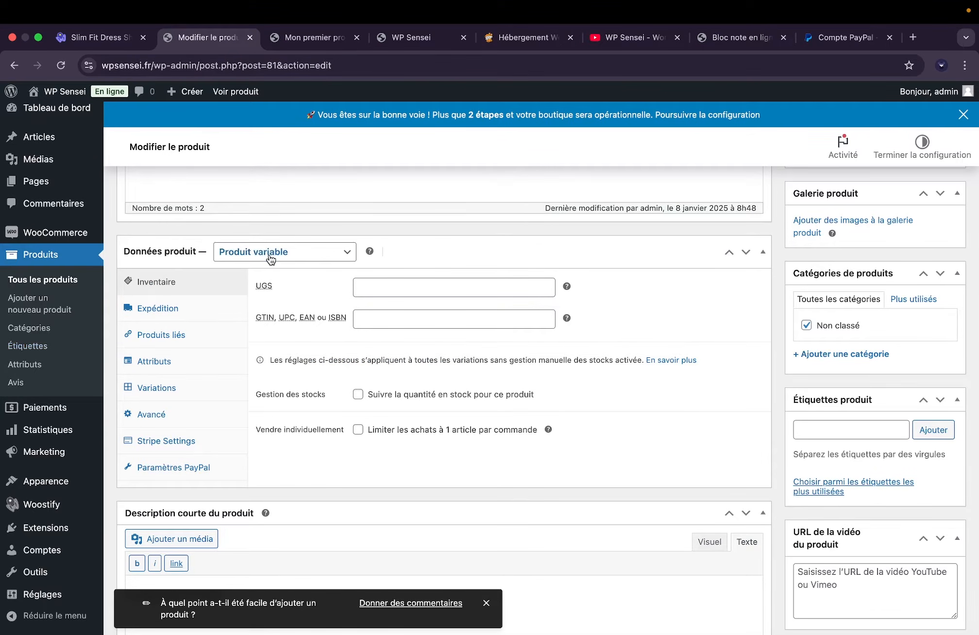
{"action": "left_click", "coordinate": [229, 252]}
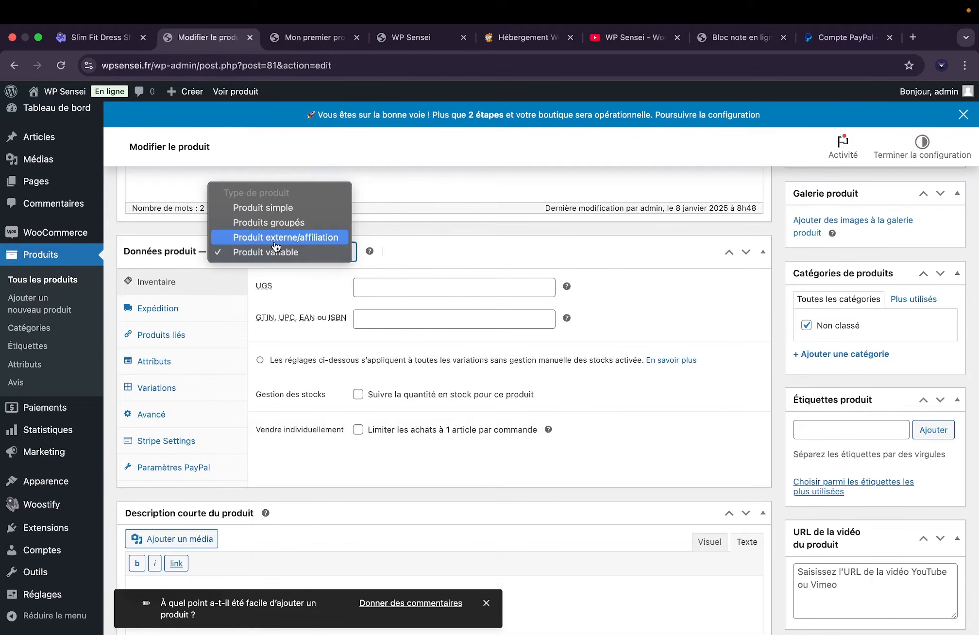
{"action": "left_click", "coordinate": [275, 242]}
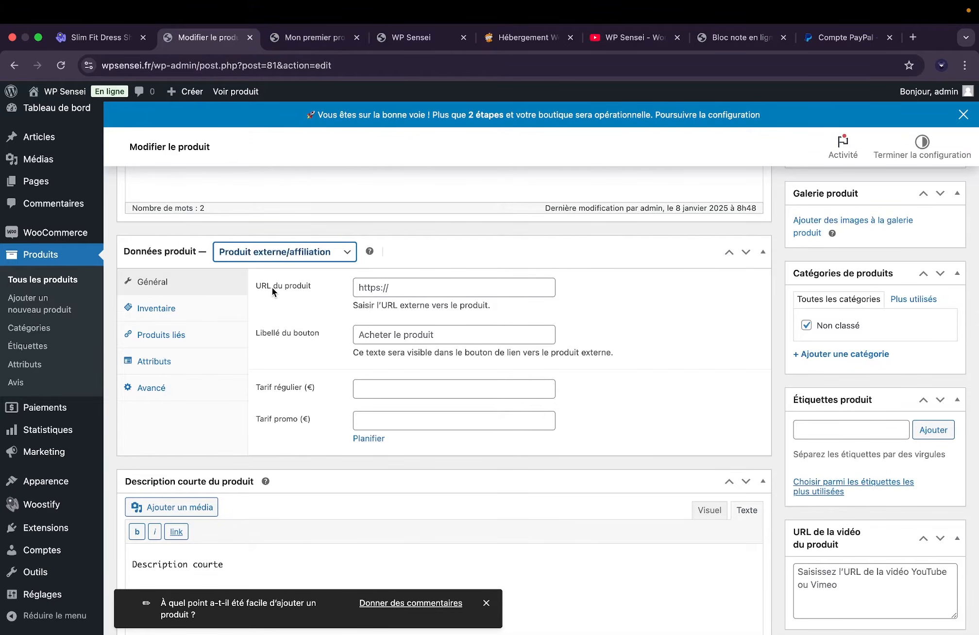
{"action": "left_click", "coordinate": [365, 289]}
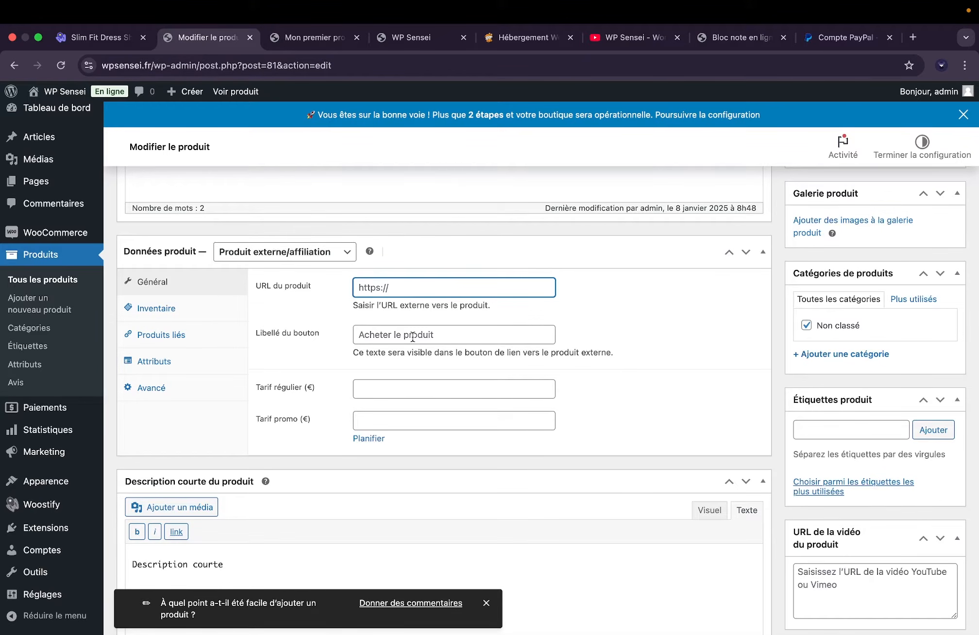
{"action": "left_click", "coordinate": [281, 252]}
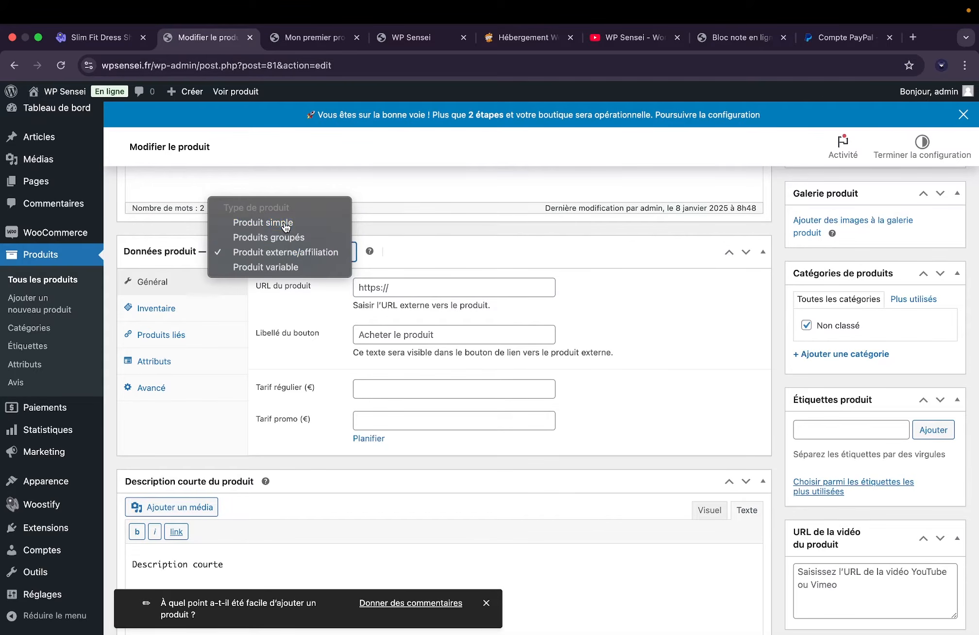
{"action": "left_click", "coordinate": [263, 223]}
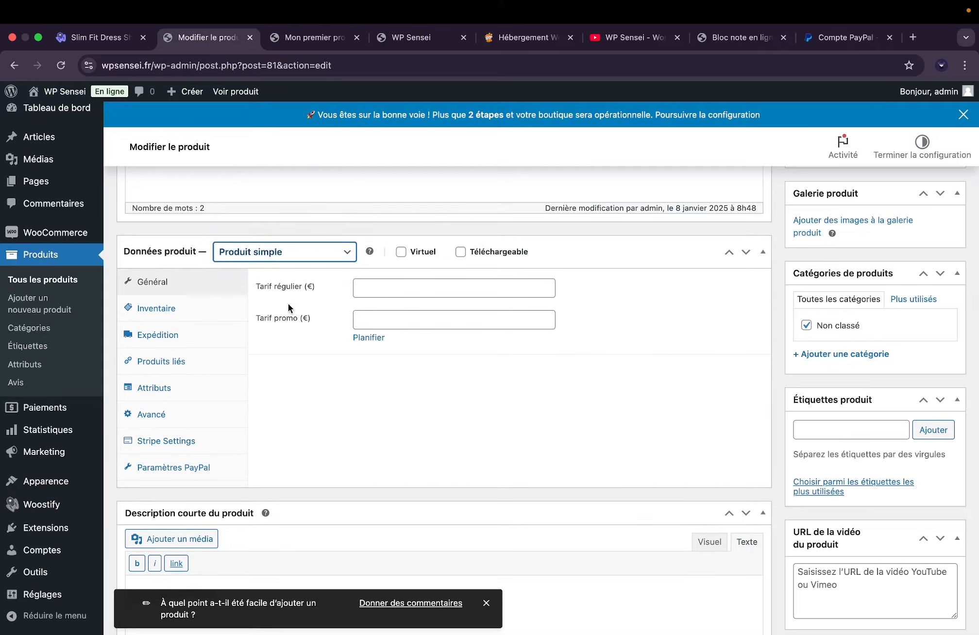
Set the product's regular price to 50 € and its promotional price to 40 €.
{"action": "left_click", "coordinate": [367, 281]}
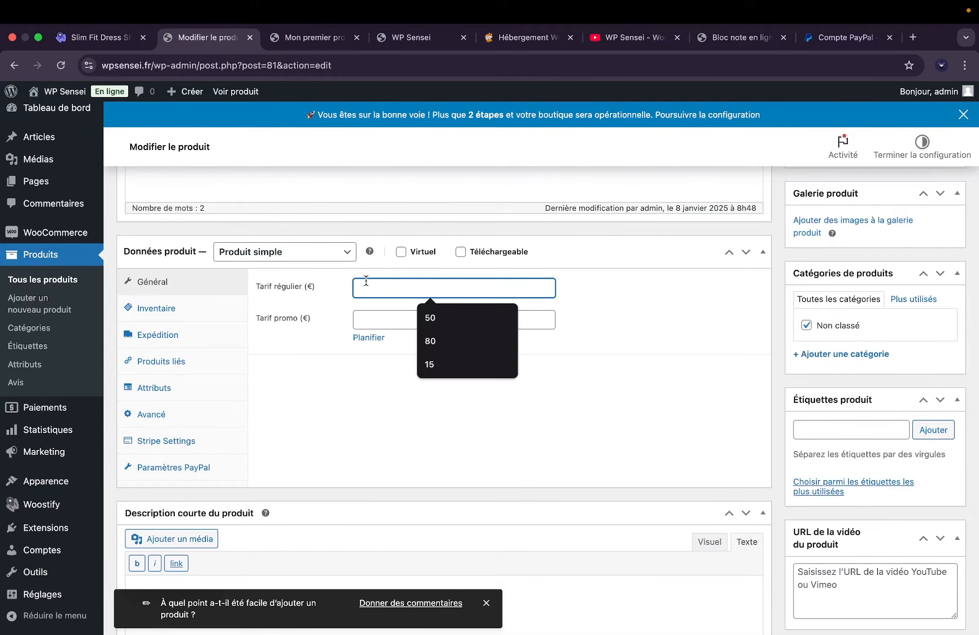
{"action": "type", "text": "50"}
{"action": "left_click", "coordinate": [369, 315]}
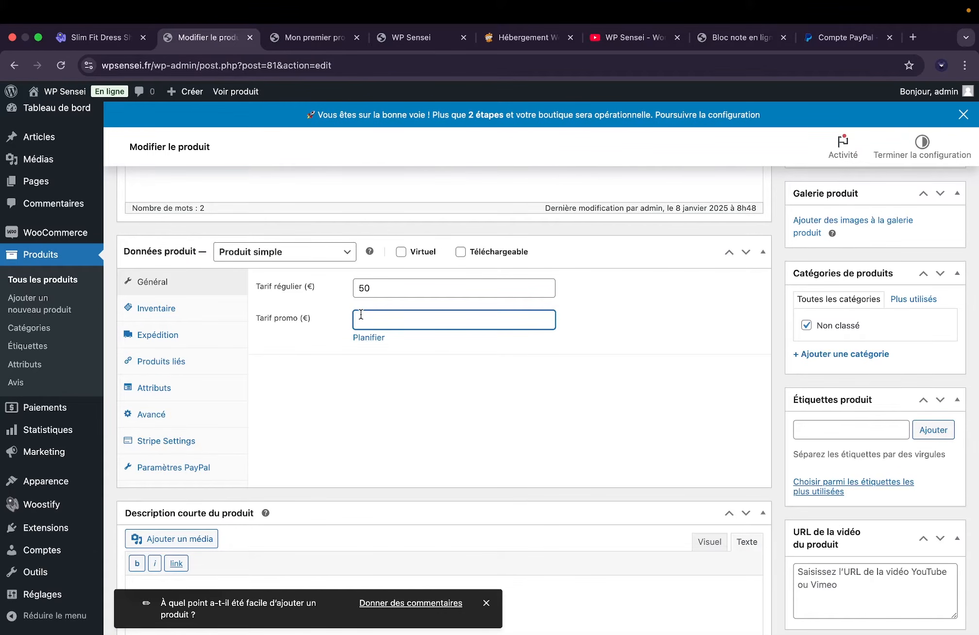
{"action": "type", "text": "40"}
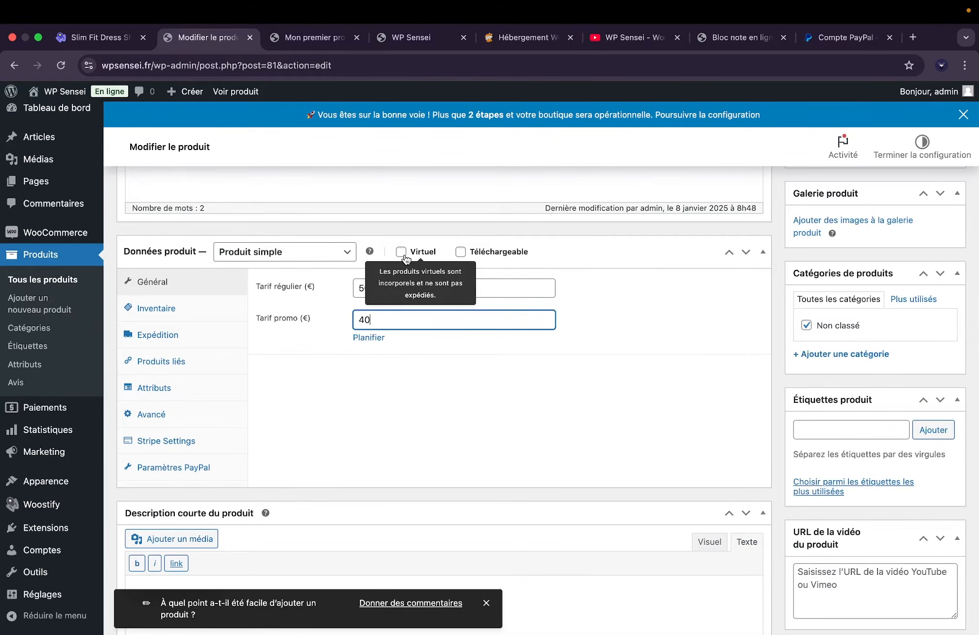
Try the "Téléchargeable" and "Virtuel" options on the product to view their effect, leaving both disabled.
{"action": "left_click", "coordinate": [459, 252]}
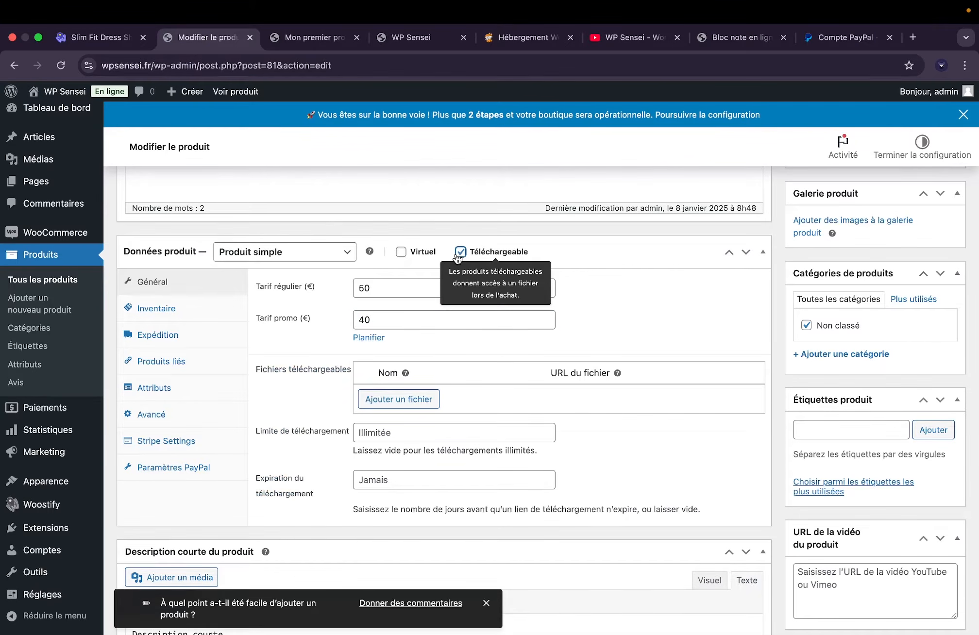
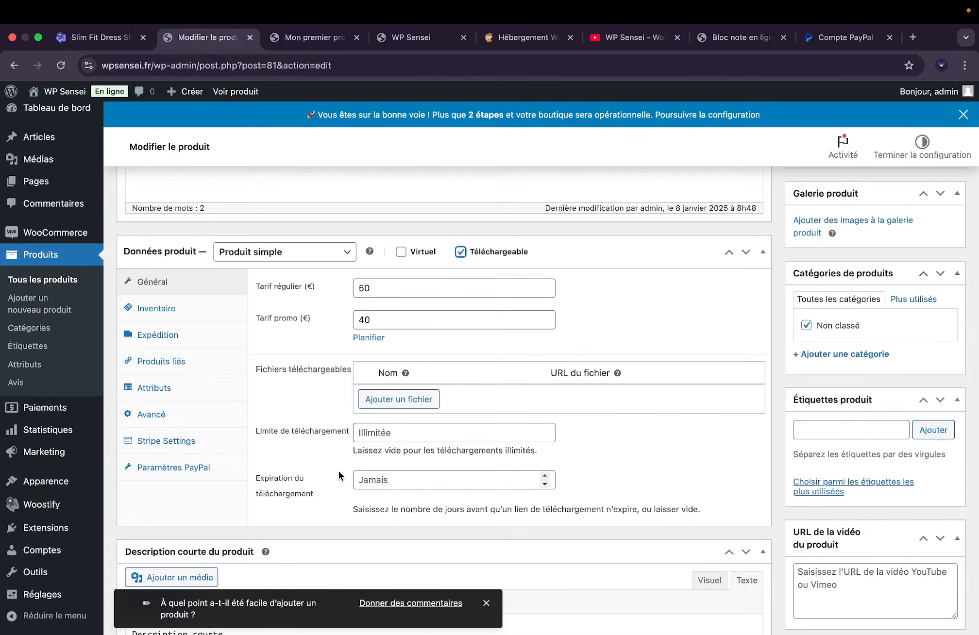
{"action": "left_click", "coordinate": [460, 252]}
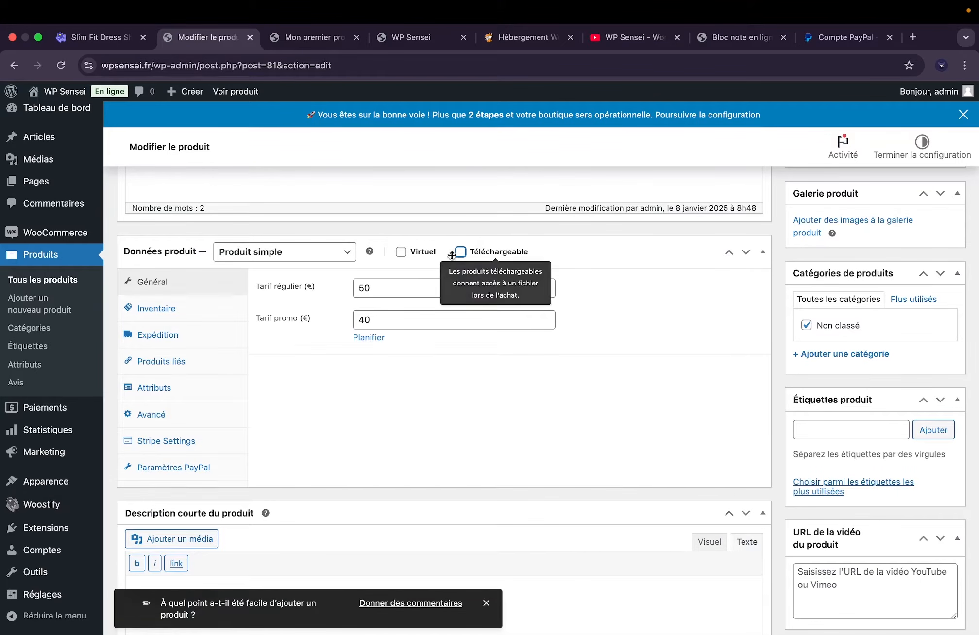
{"action": "left_click", "coordinate": [401, 251]}
{"action": "left_click", "coordinate": [401, 251]}
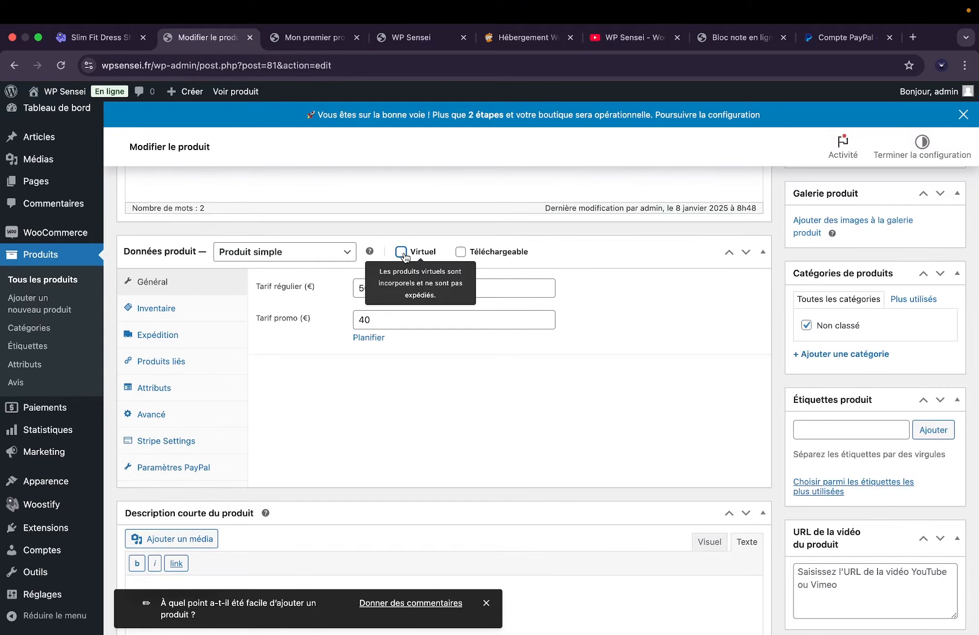
{"action": "left_click", "coordinate": [402, 252]}
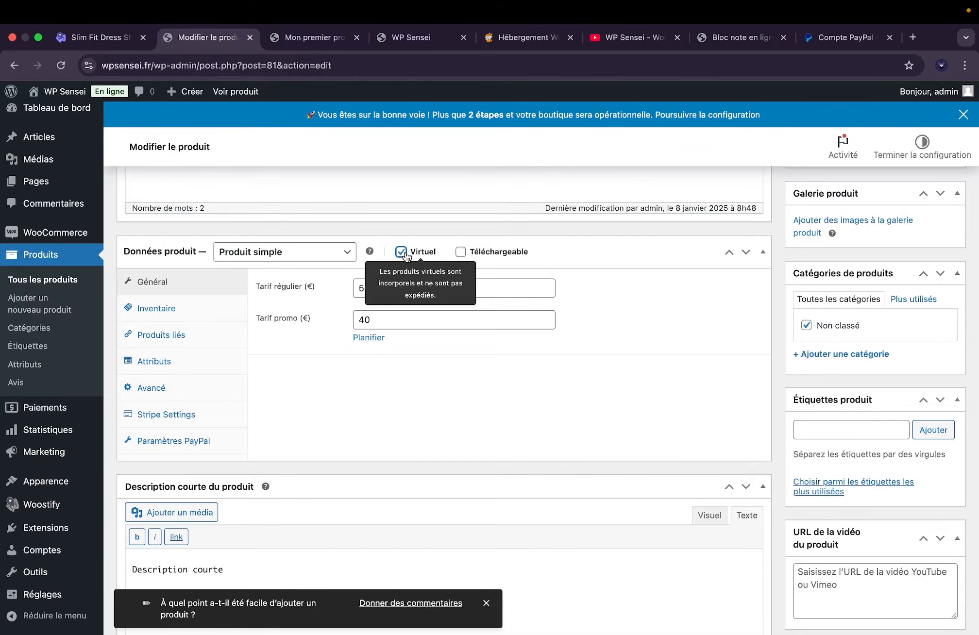
{"action": "left_click", "coordinate": [402, 252]}
Enable stock quantity tracking in the product's inventory data and set the quantity to 20.
{"action": "left_click", "coordinate": [215, 310]}
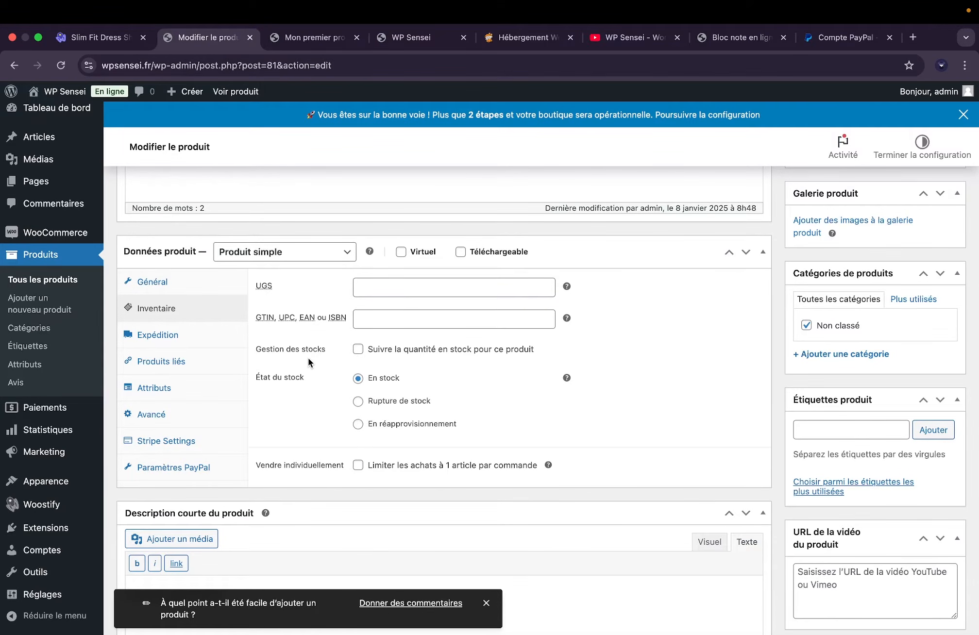
{"action": "left_click", "coordinate": [358, 349]}
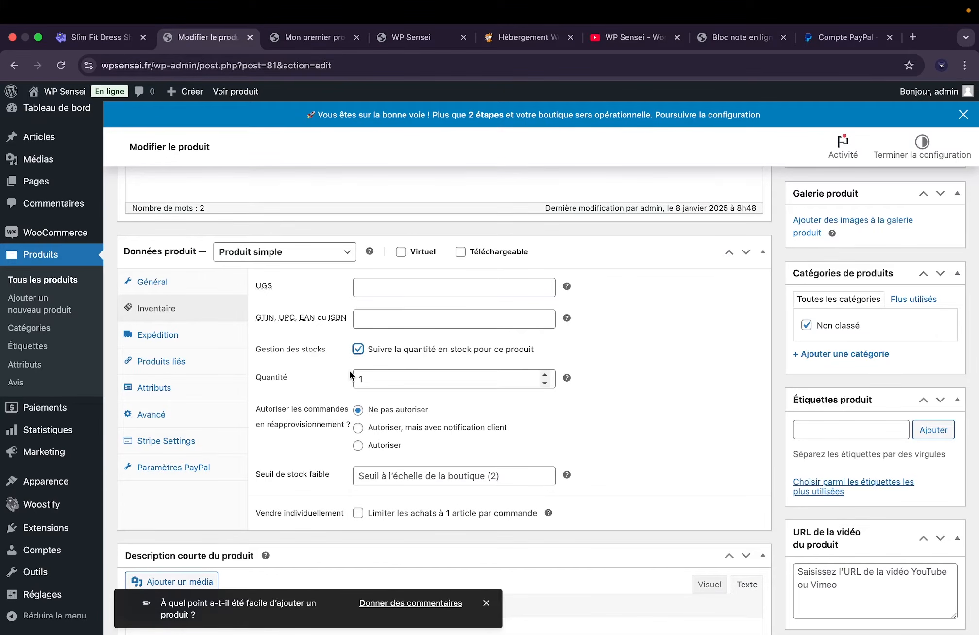
{"action": "left_click", "coordinate": [360, 379]}
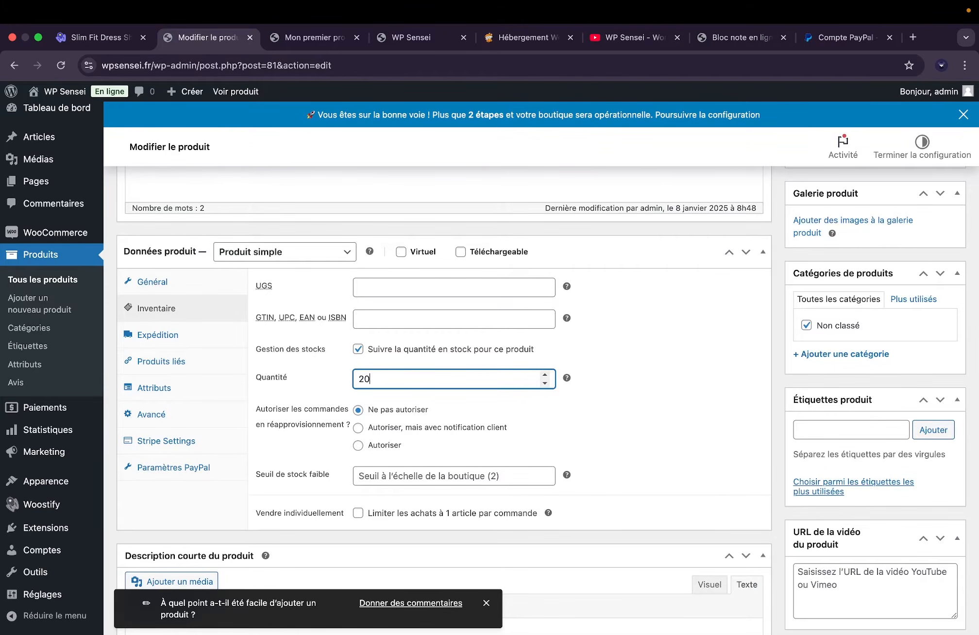
{"action": "scroll", "coordinate": [314, 368], "scroll_direction": "down", "scroll_amount": 2}
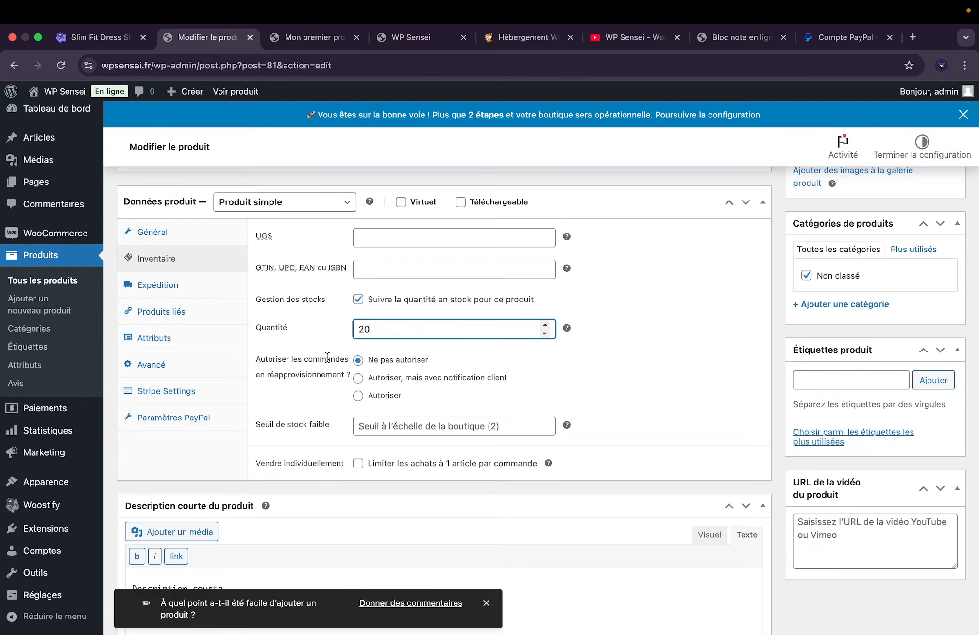
{"action": "left_click_drag", "start_coordinate": [375, 329], "coordinate": [325, 329]}
{"action": "left_click", "coordinate": [379, 334]}
{"action": "left_click", "coordinate": [358, 300]}
{"action": "left_click", "coordinate": [358, 299]}
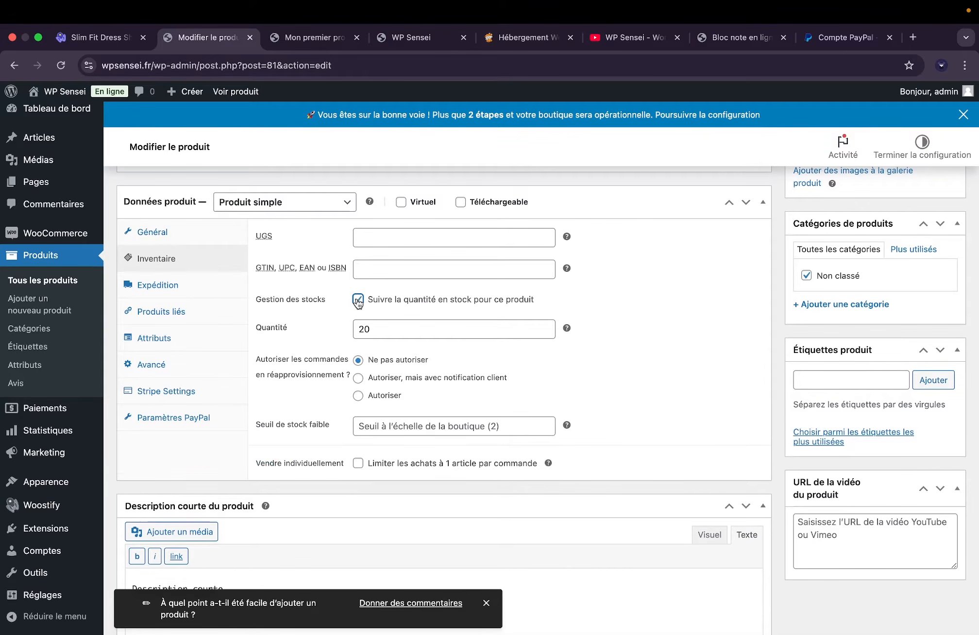
View the product's shipping data and the available shipping classes, keeping "Pas de classe d'expédition".
{"action": "left_click", "coordinate": [205, 291]}
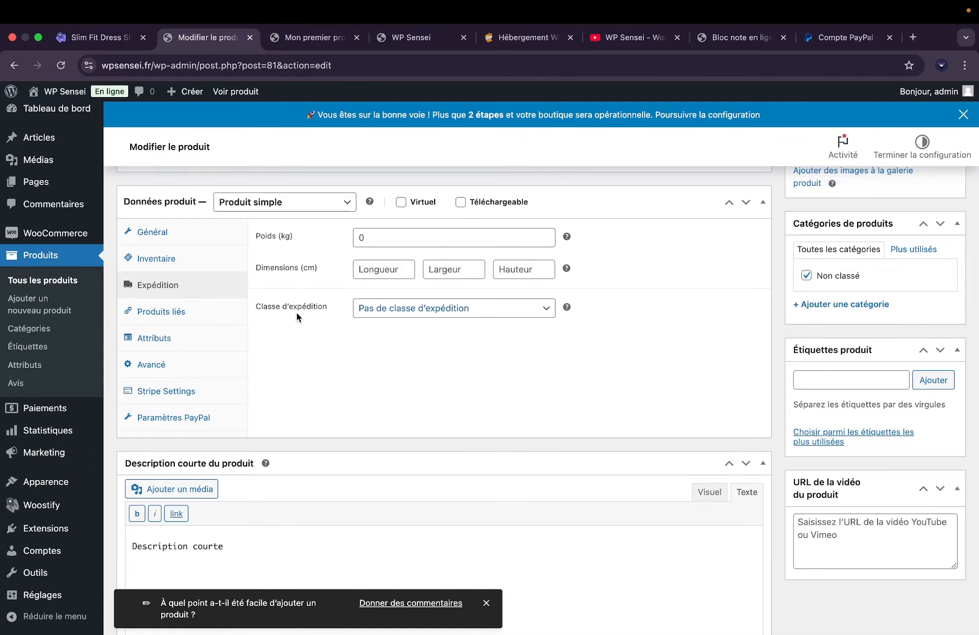
{"action": "left_click", "coordinate": [373, 302]}
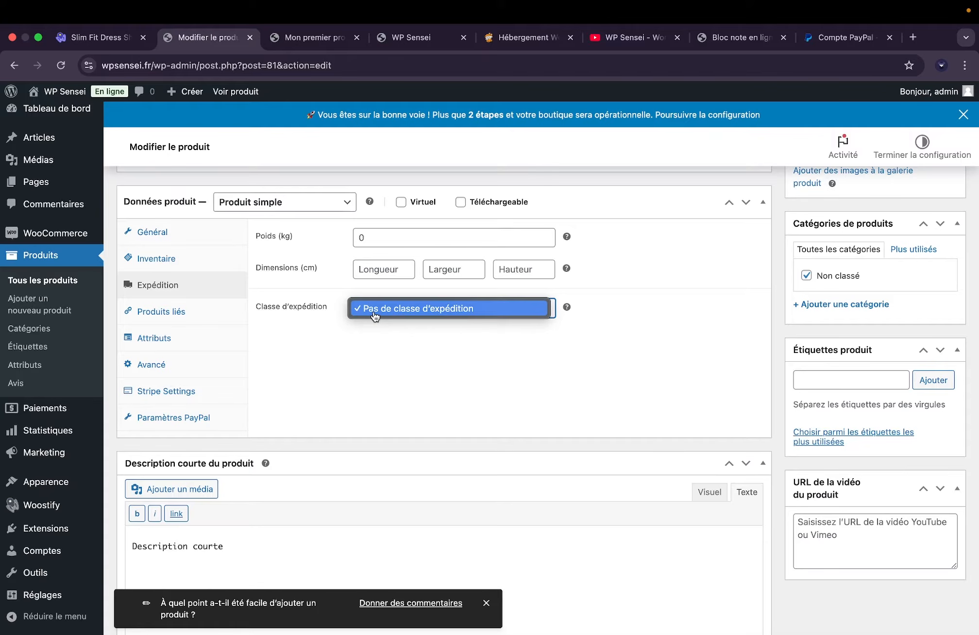
{"action": "left_click", "coordinate": [325, 320]}
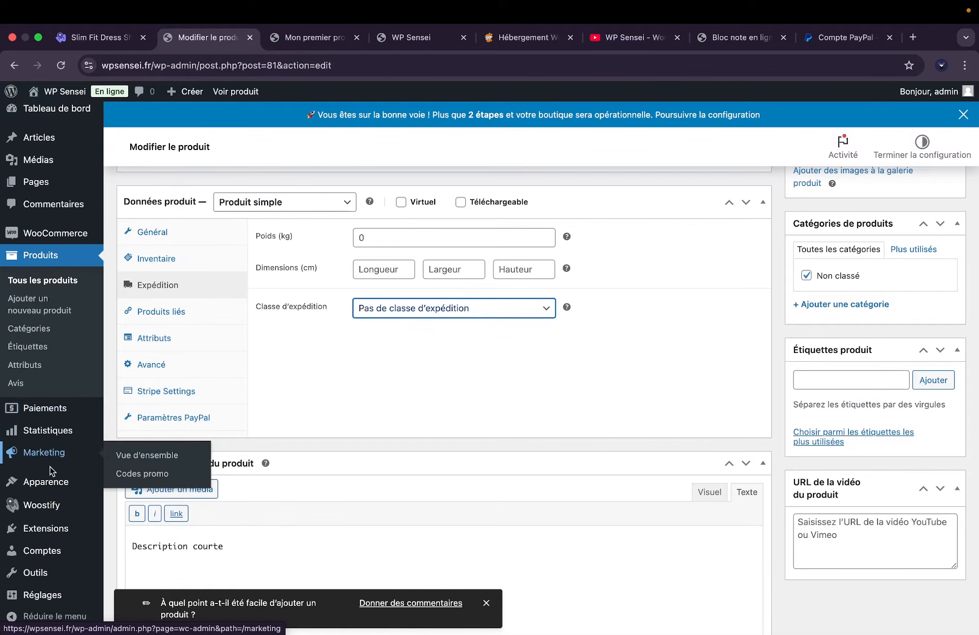
Open the WooCommerce settings in a new browser tab and place that tab beside the product editor's tab.
{"action": "mouse_move", "coordinate": [43, 527]}
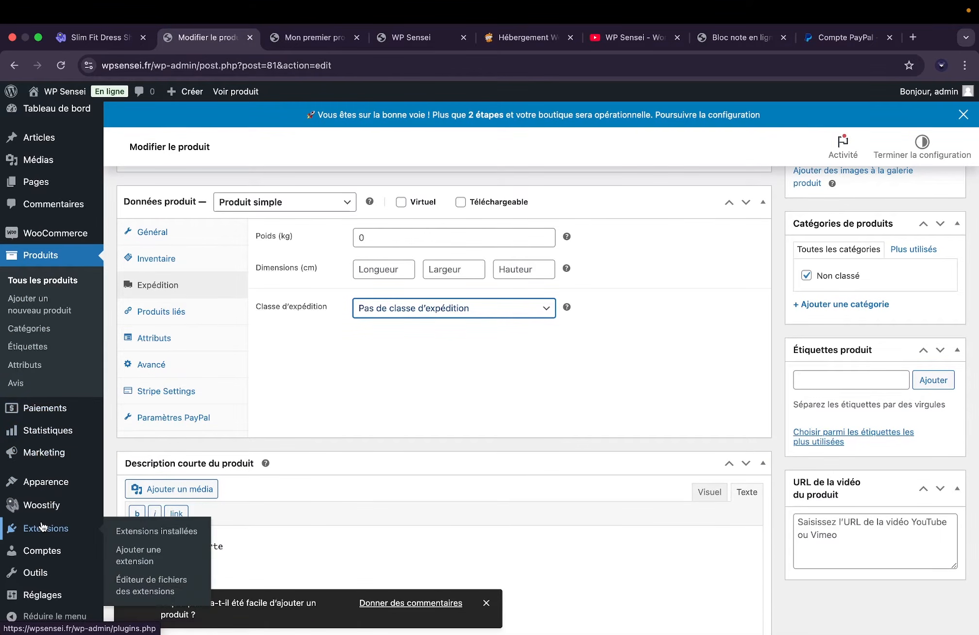
{"action": "mouse_move", "coordinate": [54, 233]}
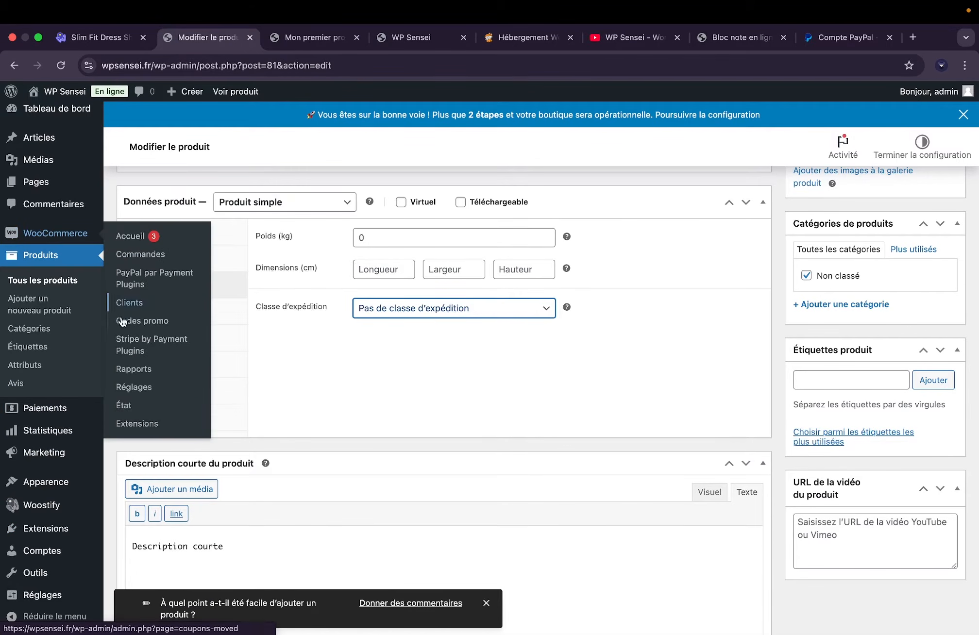
{"action": "right_click", "coordinate": [138, 387]}
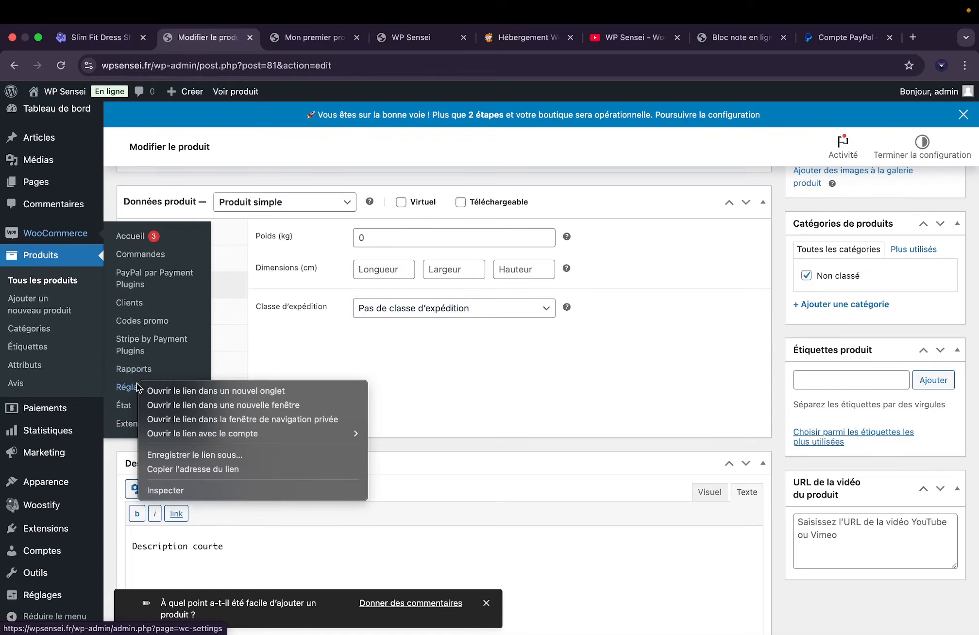
{"action": "left_click", "coordinate": [153, 391]}
{"action": "left_click_drag", "start_coordinate": [468, 37], "coordinate": [268, 39]}
View the shipping classes in the WooCommerce shipping settings and the form for adding one, without creating a class.
{"action": "left_click", "coordinate": [266, 209]}
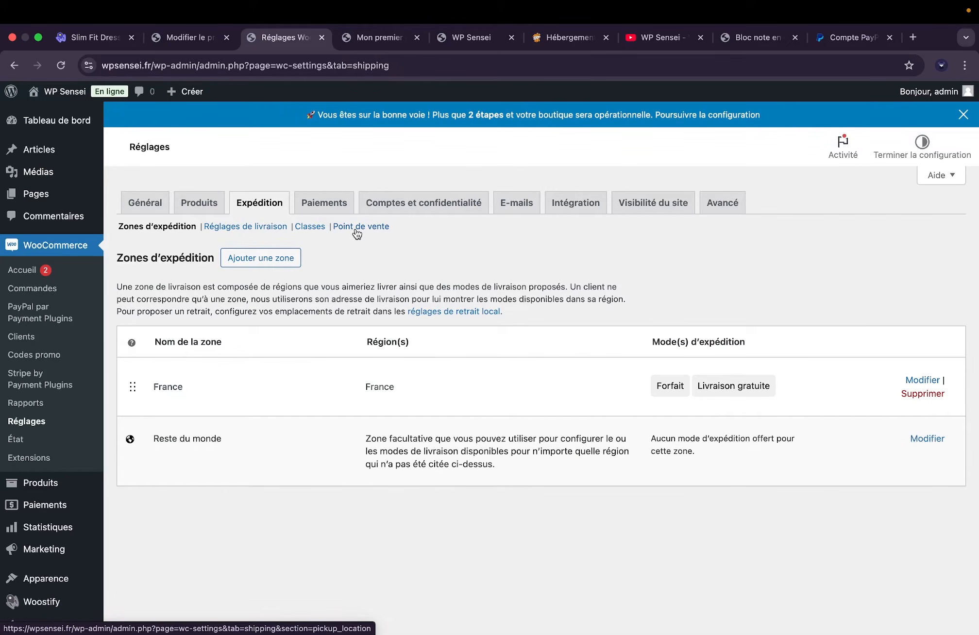
{"action": "left_click", "coordinate": [311, 229]}
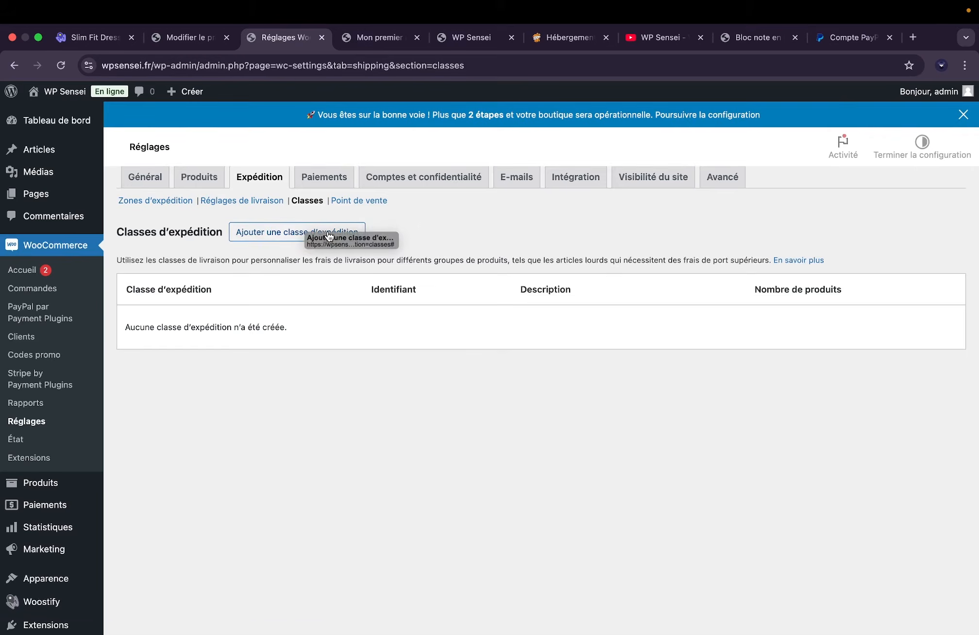
{"action": "left_click", "coordinate": [321, 260]}
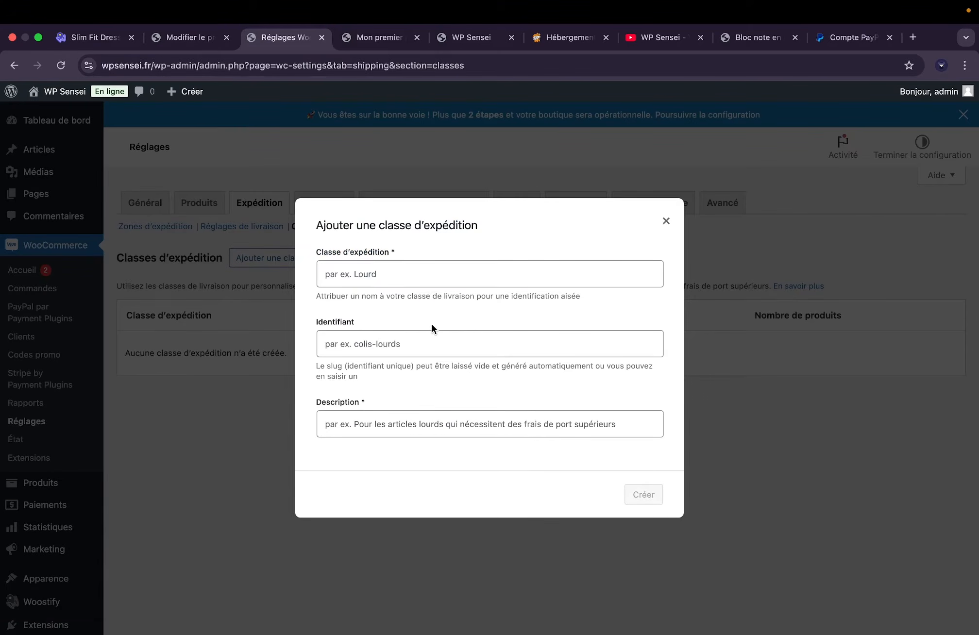
{"action": "left_click", "coordinate": [666, 220]}
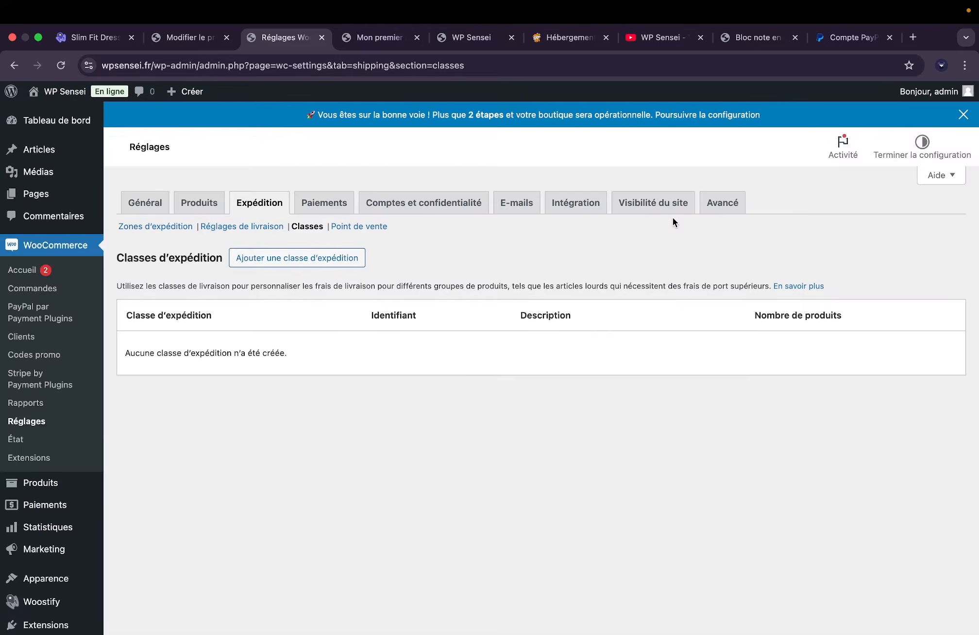
Open the new shipping zone form and view its available shipping methods, without adding one.
{"action": "left_click", "coordinate": [175, 226]}
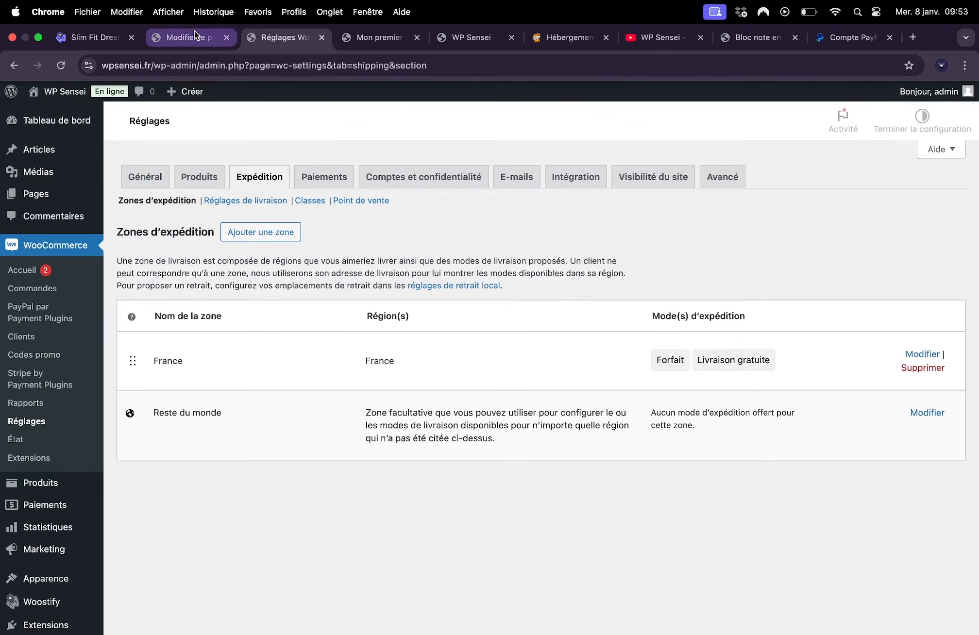
{"action": "left_click", "coordinate": [276, 262]}
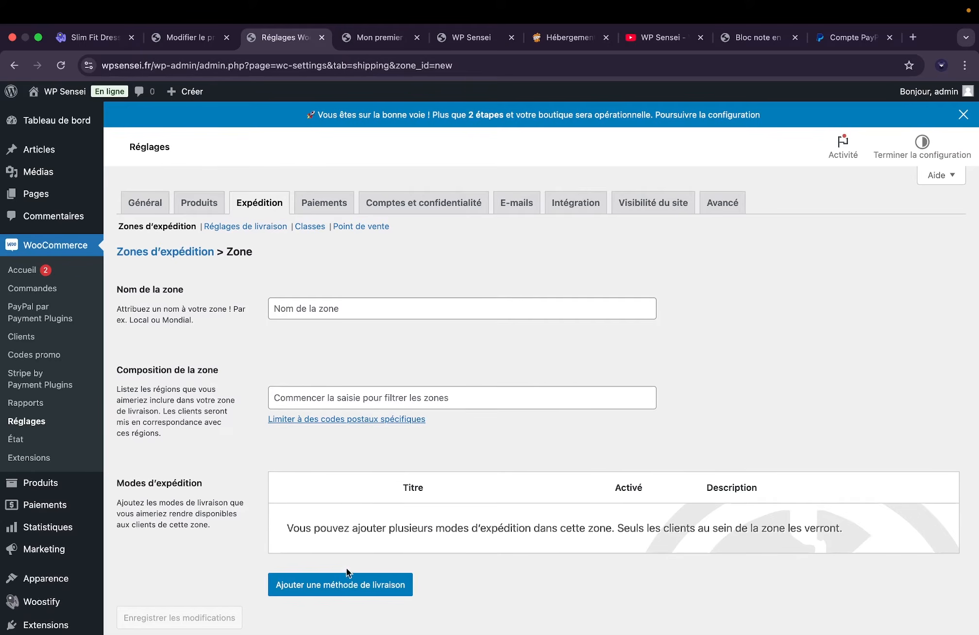
{"action": "left_click", "coordinate": [334, 586]}
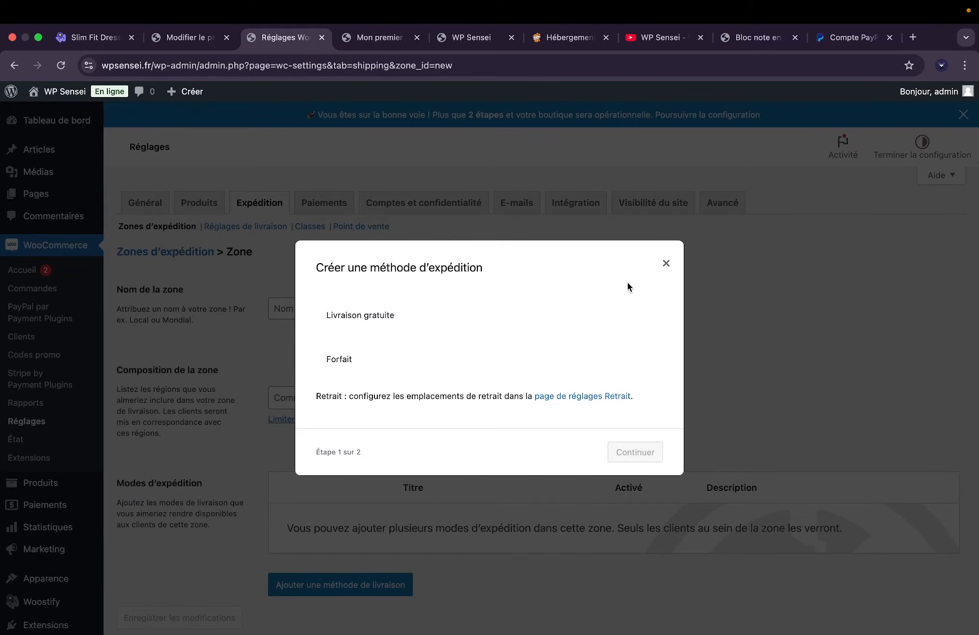
{"action": "left_click", "coordinate": [667, 264]}
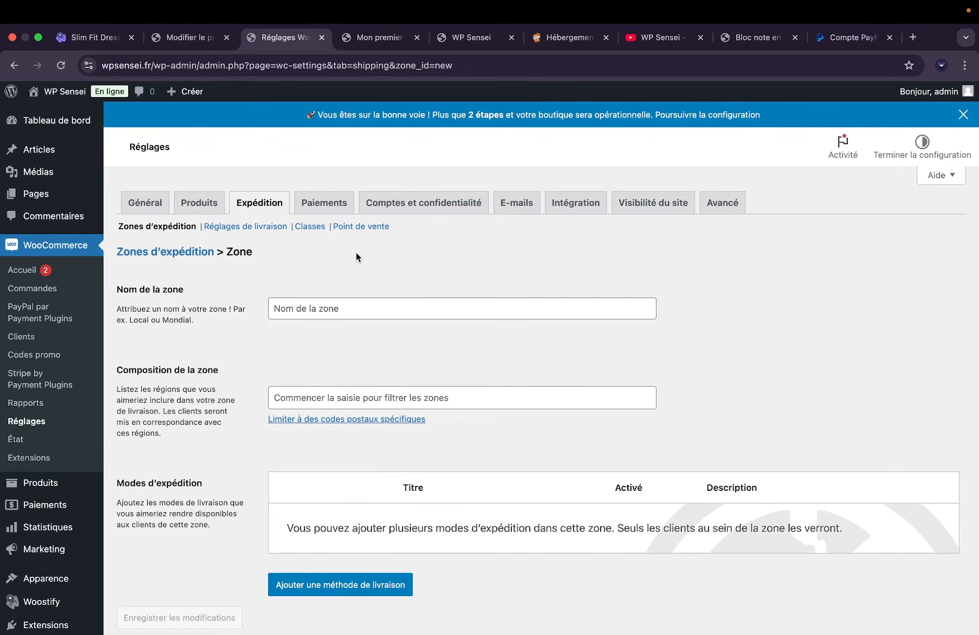
Return to the product editor, review the product's shipping class while keeping "Pas de classe d'expédition", and close the WooCommerce settings tab.
{"action": "left_click", "coordinate": [189, 37]}
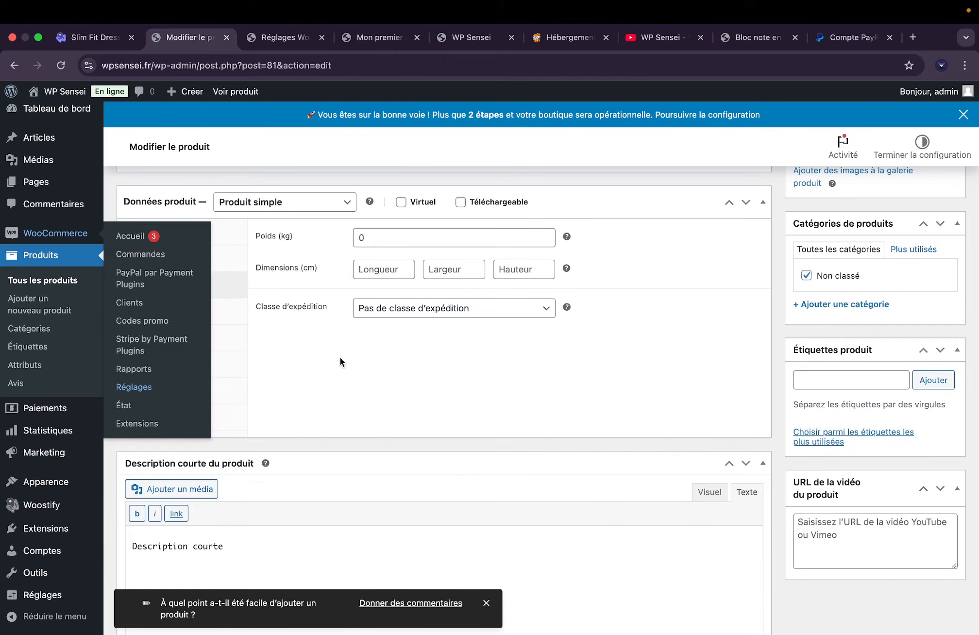
{"action": "left_click", "coordinate": [421, 311]}
{"action": "left_click", "coordinate": [421, 314]}
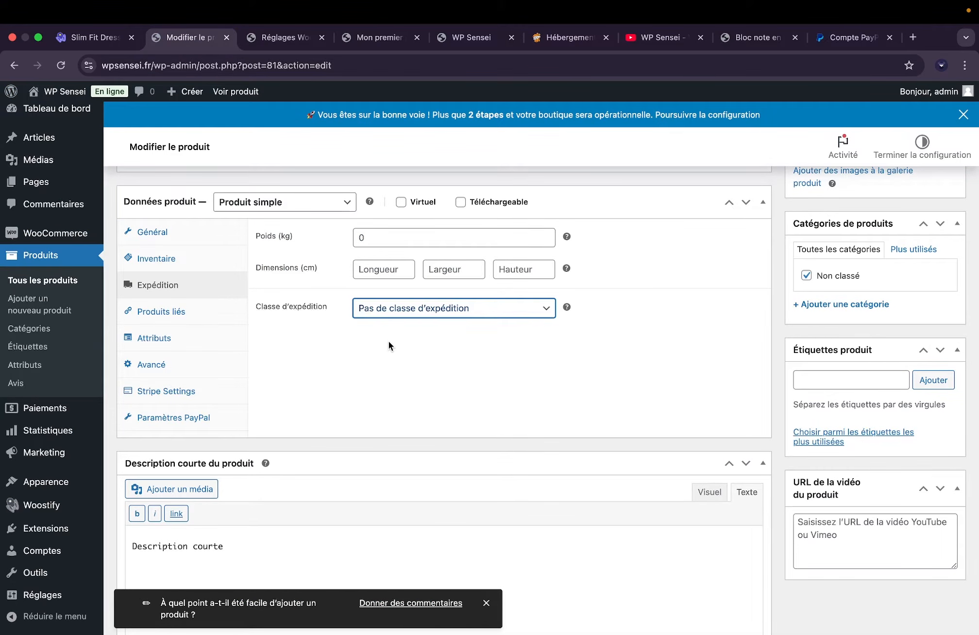
{"action": "left_click", "coordinate": [321, 37]}
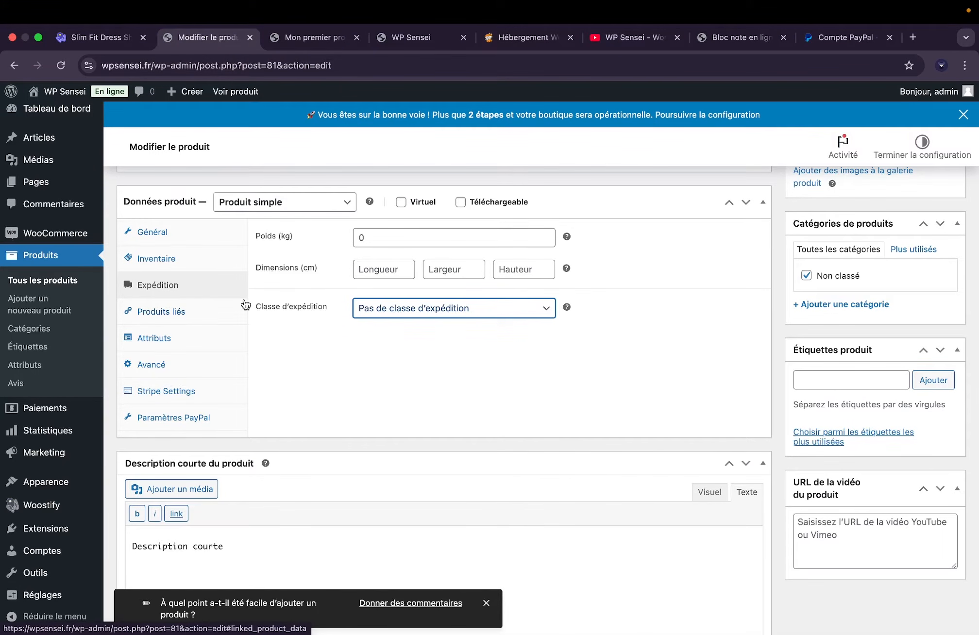
View the product's suggested-product and cross-sell fields and the description area of its public page, without linking any products.
{"action": "left_click", "coordinate": [203, 314]}
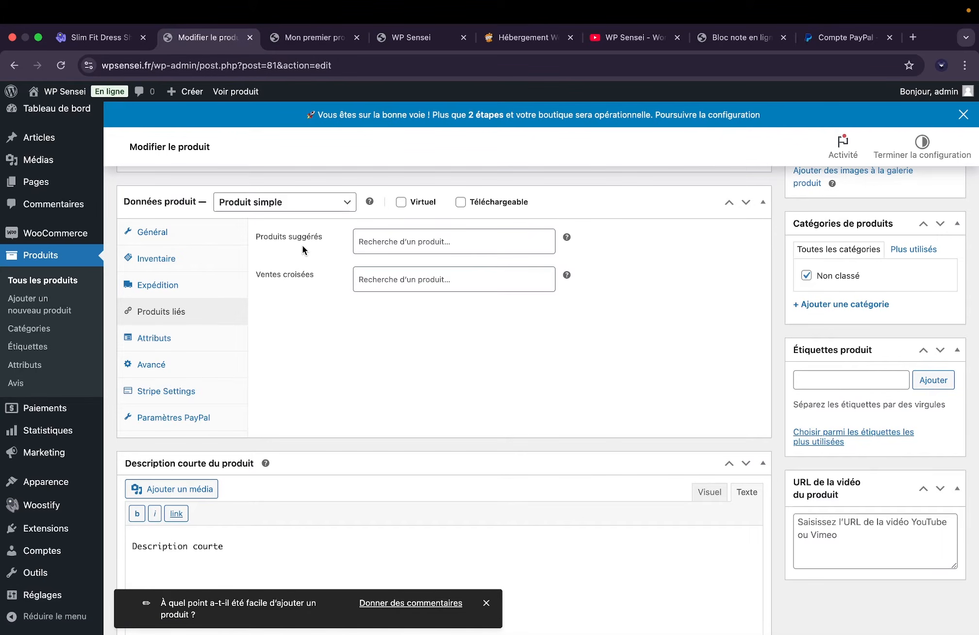
{"action": "left_click", "coordinate": [310, 37]}
{"action": "scroll", "coordinate": [381, 306], "scroll_direction": "down", "scroll_amount": 10}
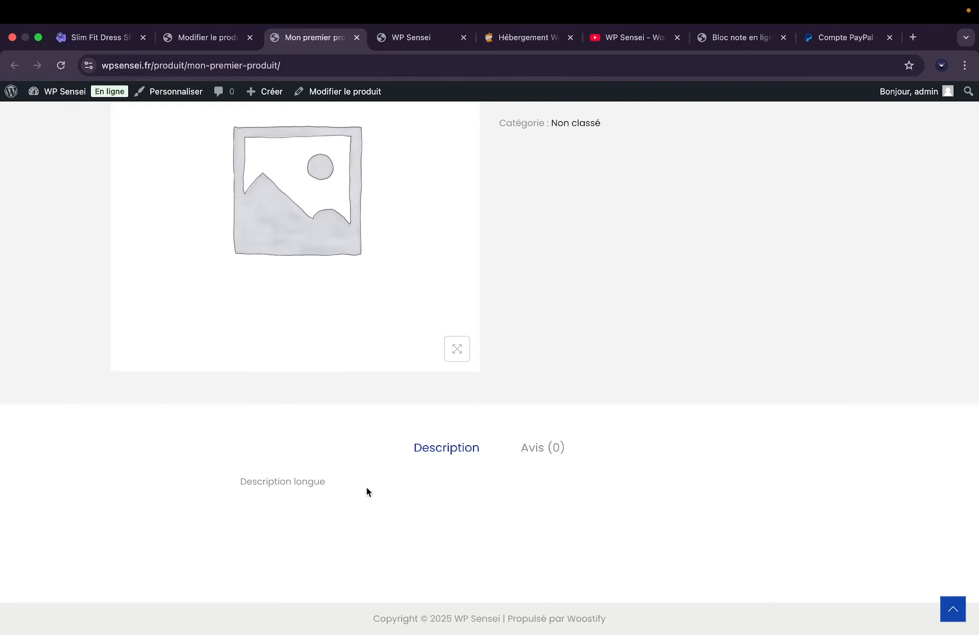
{"action": "left_click", "coordinate": [189, 41]}
{"action": "left_click", "coordinate": [388, 243]}
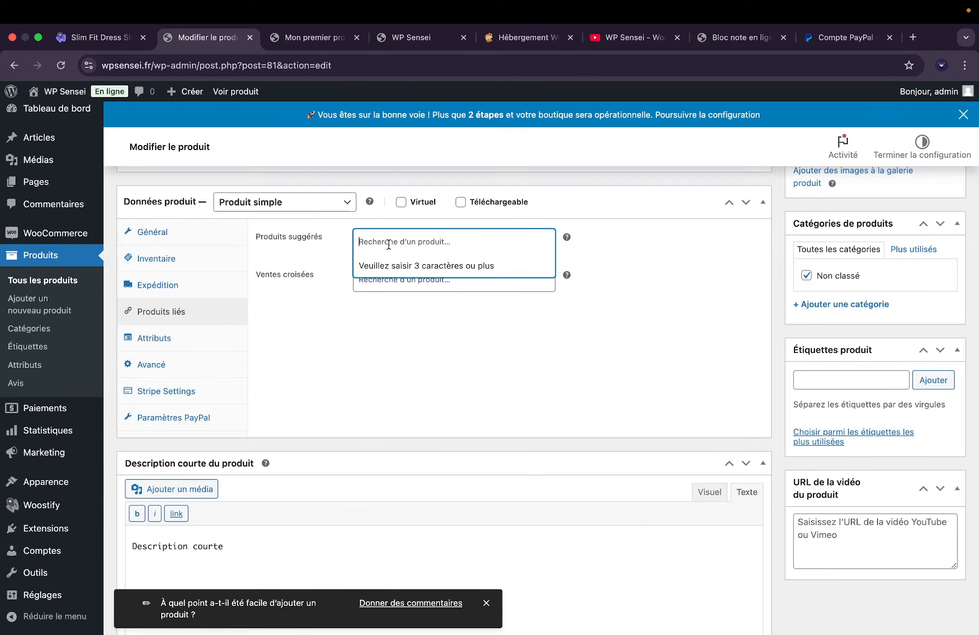
{"action": "left_click", "coordinate": [316, 266]}
{"action": "left_click", "coordinate": [371, 272]}
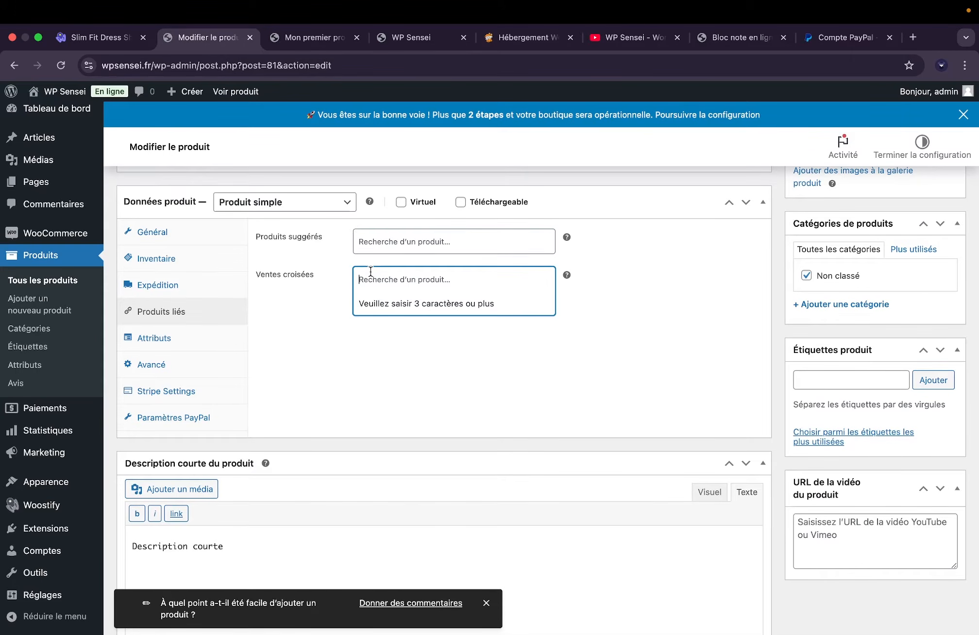
{"action": "left_click", "coordinate": [325, 282]}
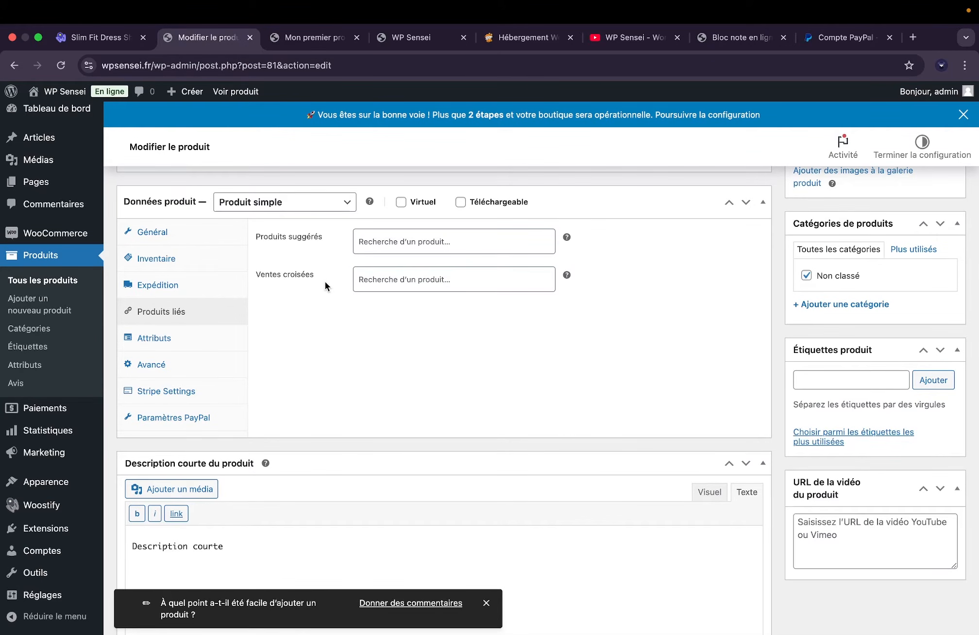
Name the product's new attribute "Couleurs" in the product data, keeping the product type "Produit simple".
{"action": "left_click", "coordinate": [183, 336]}
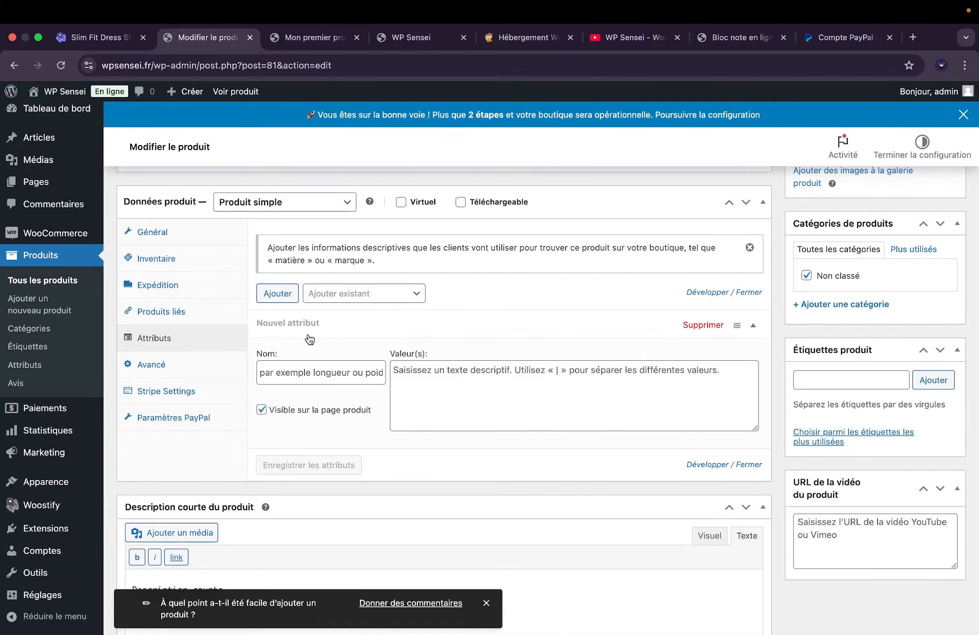
{"action": "left_click", "coordinate": [254, 203]}
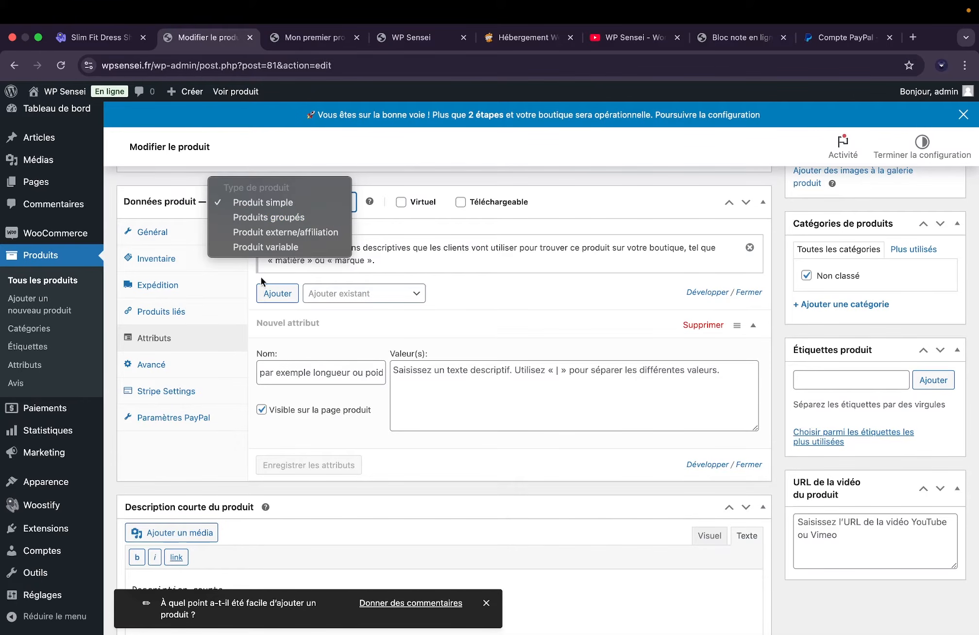
{"action": "left_click", "coordinate": [292, 379]}
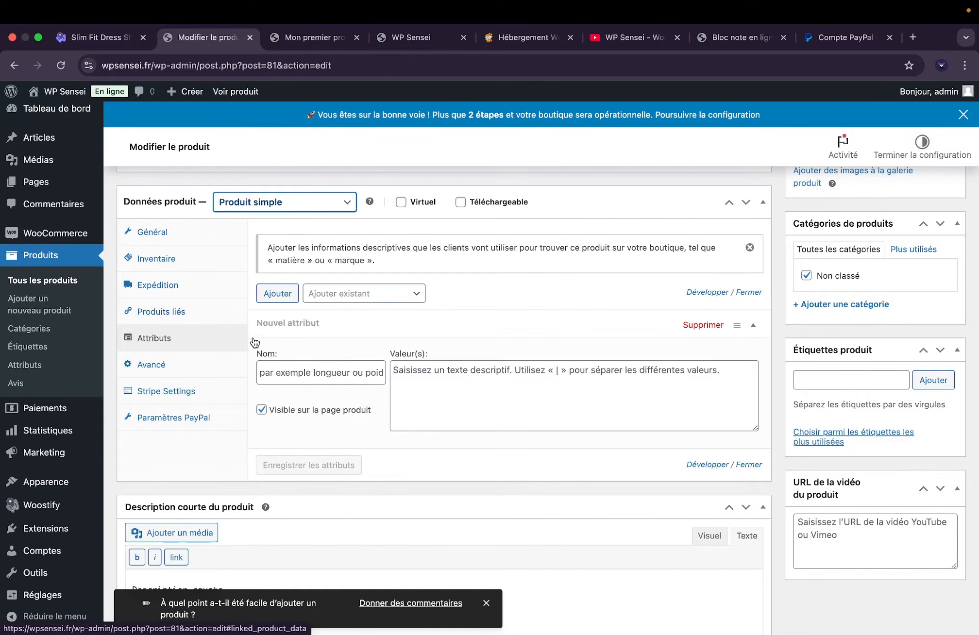
{"action": "left_click", "coordinate": [282, 377]}
{"action": "type", "text": "Couleurs"}
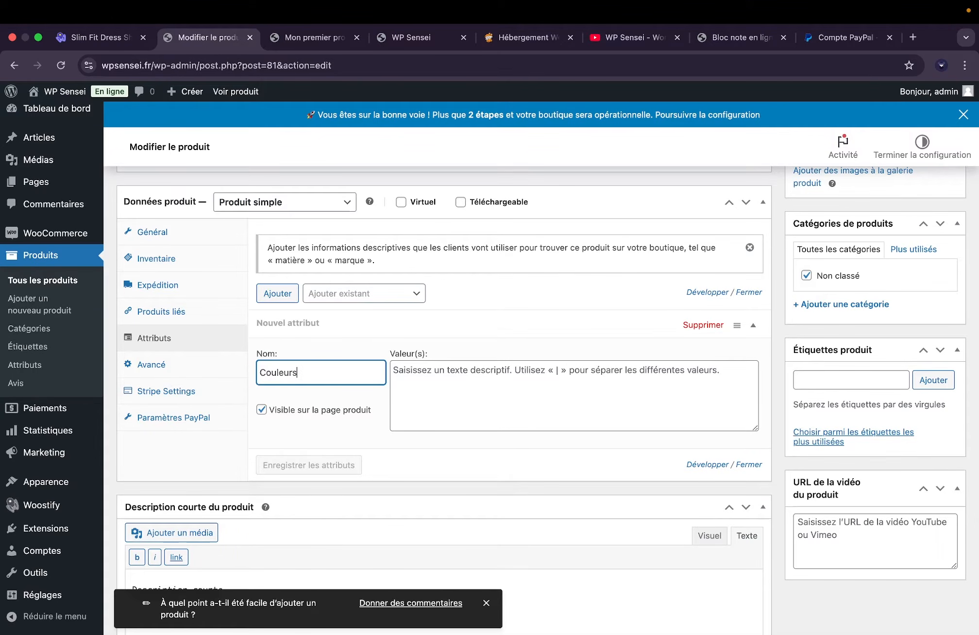
{"action": "key", "text": "Tab"}
Enter "vert, bleu, rouge, jaune" as the values of the Couleurs attribute and save the attributes.
{"action": "left_click", "coordinate": [393, 385]}
{"action": "type", "text": "V"}
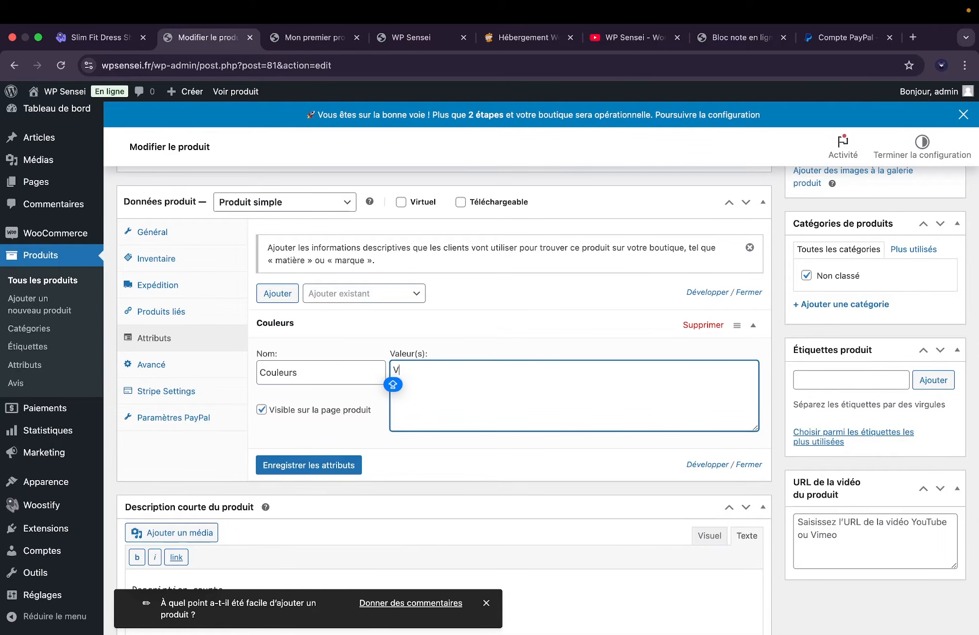
{"action": "type", "text": "ert, bleu, rouge, "}
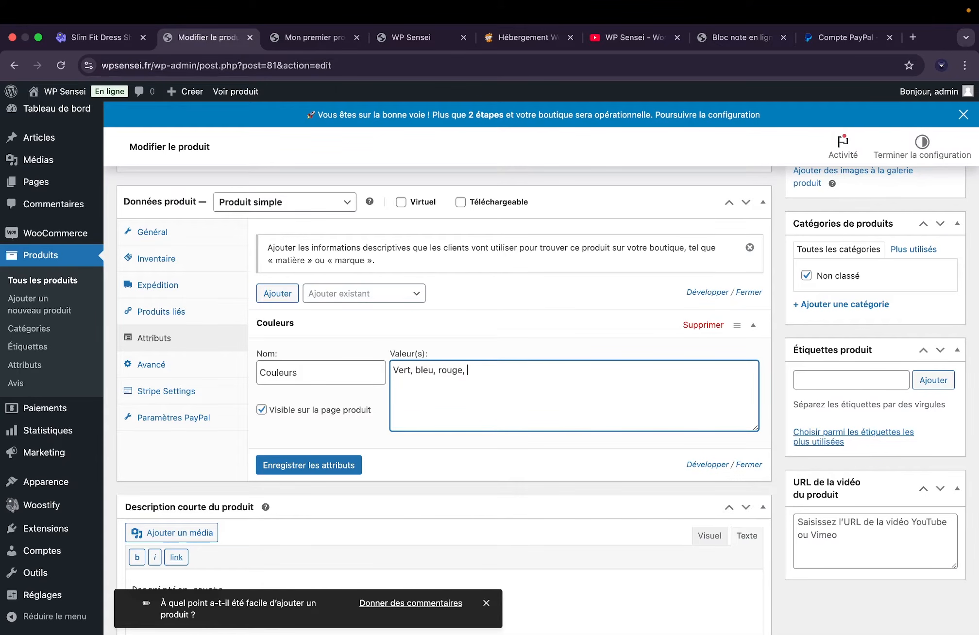
{"action": "type", "text": "jaun"}
{"action": "key", "text": "BackSpace"}
{"action": "type", "text": "v"}
{"action": "left_click", "coordinate": [324, 465]}
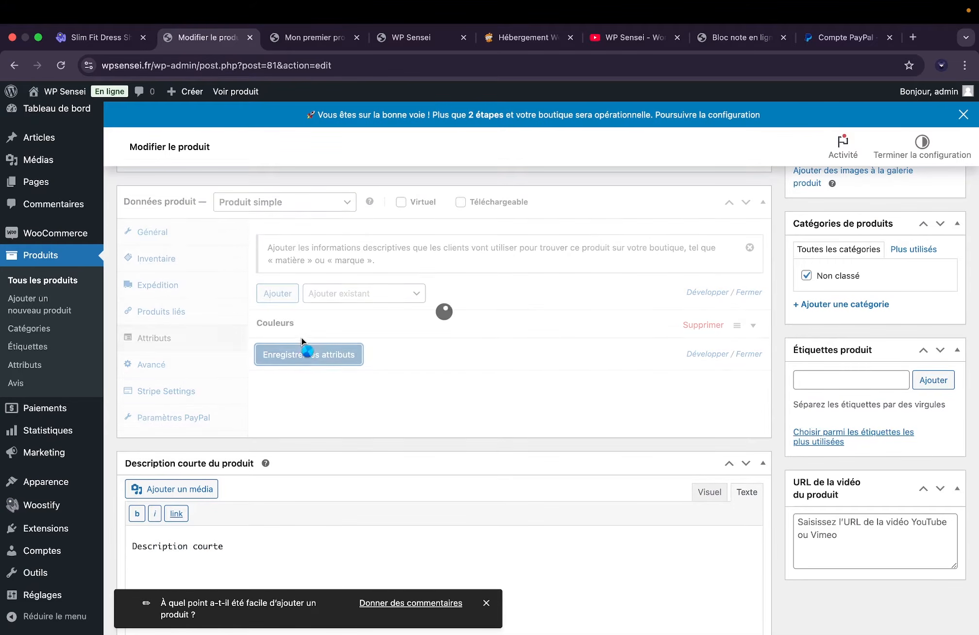
Update the product and reload its public page.
{"action": "scroll", "coordinate": [590, 436], "scroll_direction": "up", "scroll_amount": 5}
{"action": "left_click", "coordinate": [925, 275]}
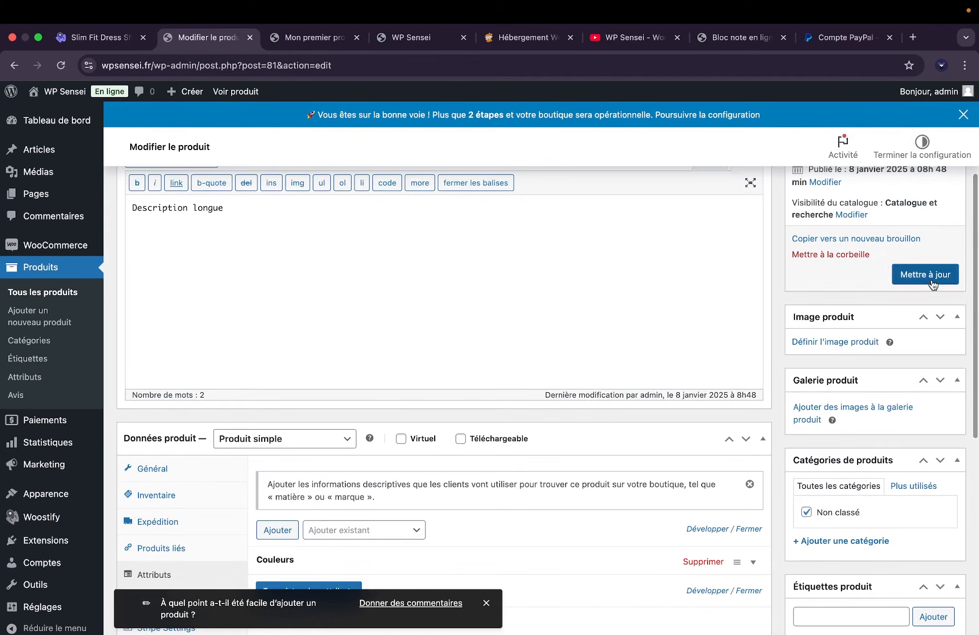
{"action": "left_click", "coordinate": [334, 42]}
{"action": "left_click", "coordinate": [339, 62]}
{"action": "key", "text": "Return"}
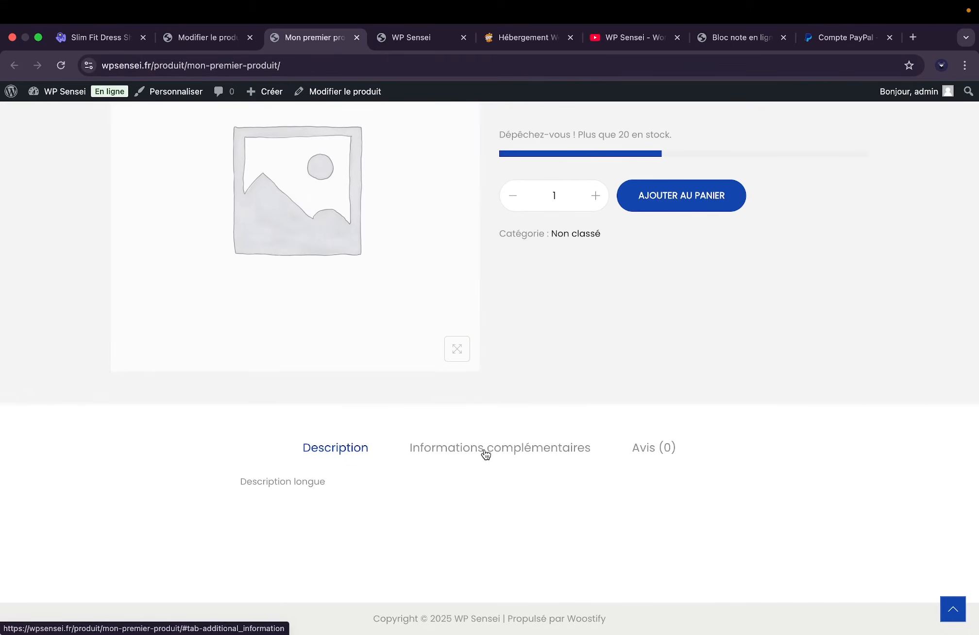
Examine the Couleurs attribute under "Informations complémentaires" on the public product page, along with the product summary above it.
{"action": "left_click", "coordinate": [483, 452]}
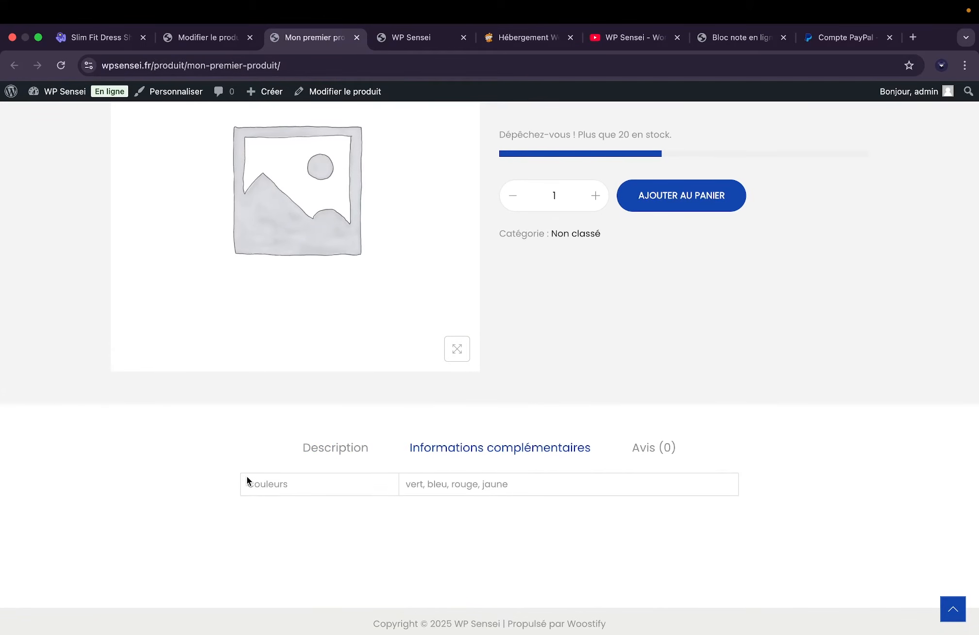
{"action": "left_click", "coordinate": [303, 480]}
{"action": "left_click_drag", "start_coordinate": [491, 484], "coordinate": [497, 481]}
{"action": "scroll", "coordinate": [515, 317], "scroll_direction": "up", "scroll_amount": 4}
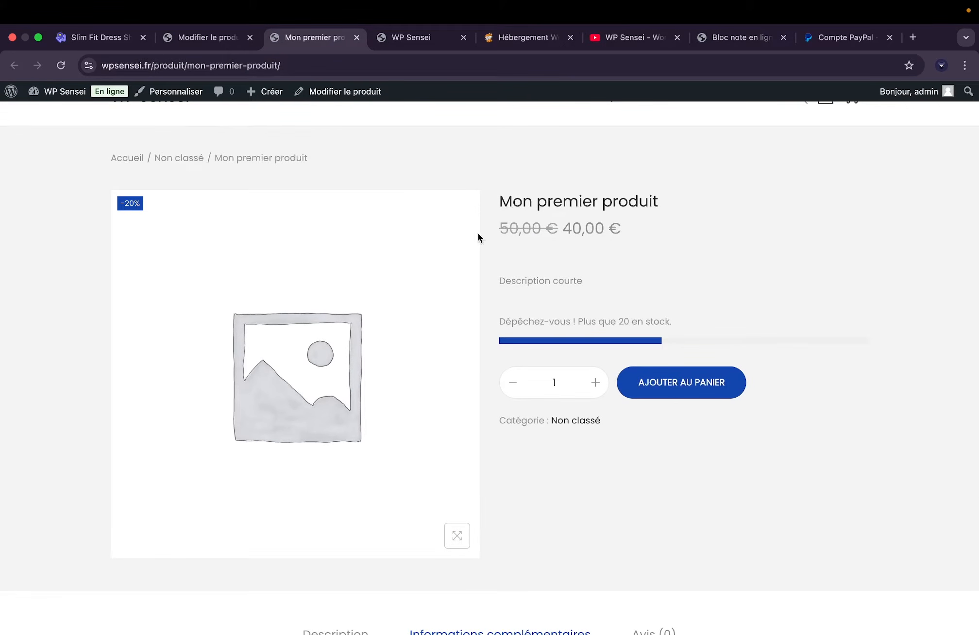
Switch the product type to "Produit variable" in the product editor and view its variations section.
{"action": "left_click", "coordinate": [207, 39]}
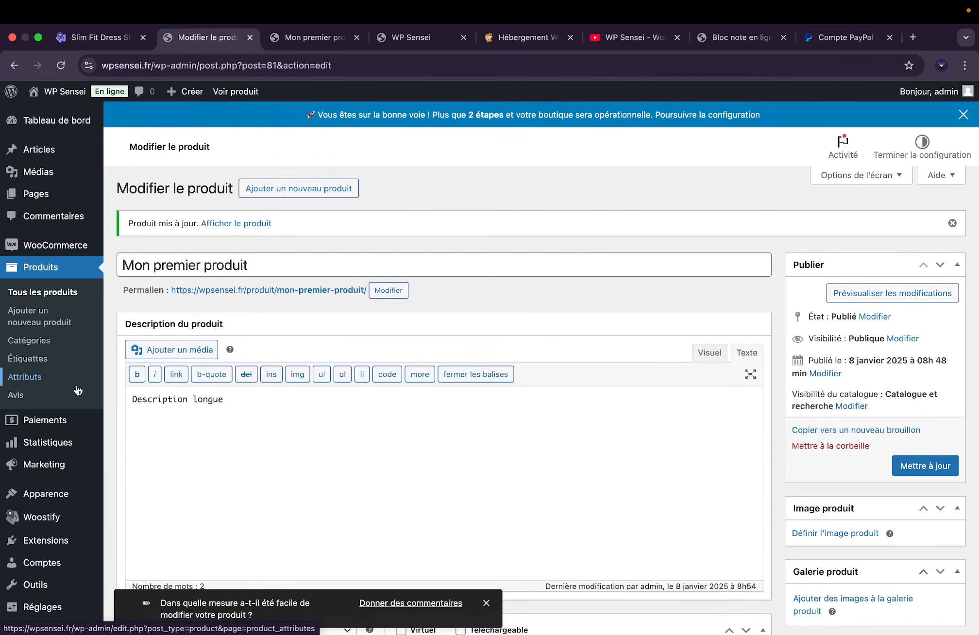
{"action": "scroll", "coordinate": [154, 412], "scroll_direction": "down", "scroll_amount": 7}
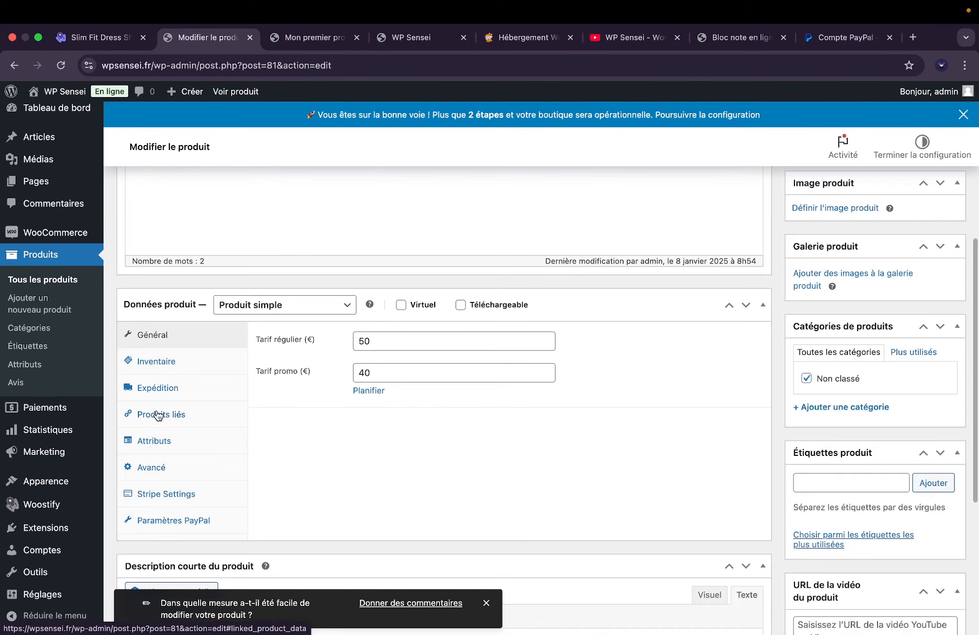
{"action": "left_click", "coordinate": [272, 305]}
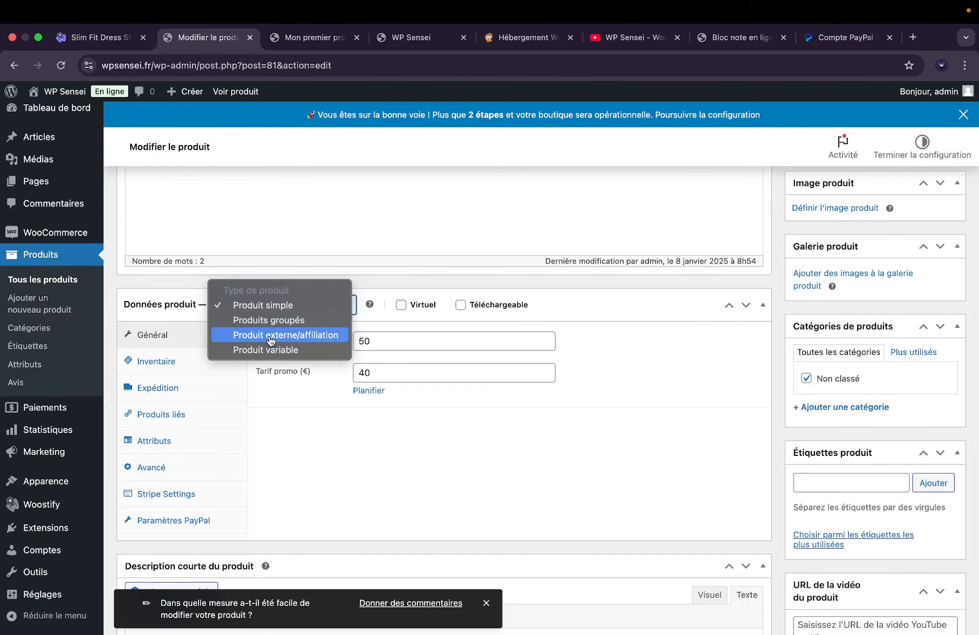
{"action": "left_click", "coordinate": [258, 350]}
{"action": "left_click", "coordinate": [174, 439]}
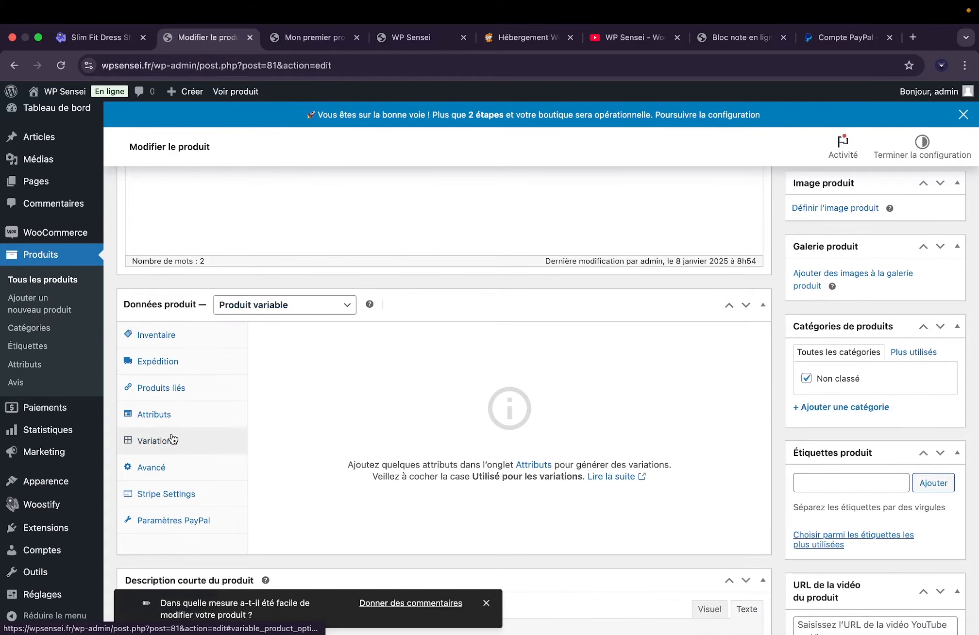
Expand the Couleurs attribute and try to mark it as "Utilisé pour les variations".
{"action": "left_click", "coordinate": [177, 422]}
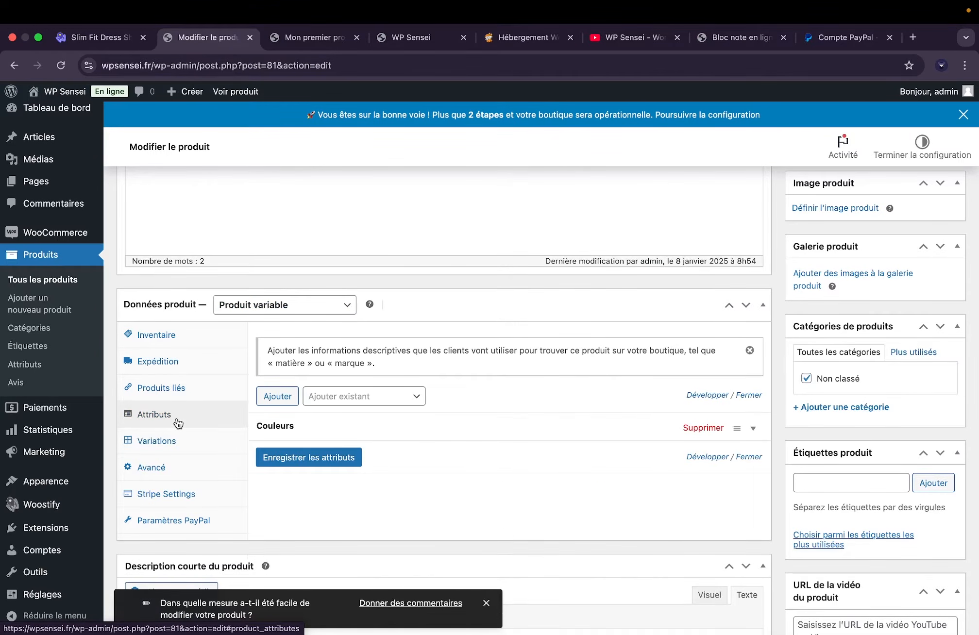
{"action": "left_click", "coordinate": [316, 425]}
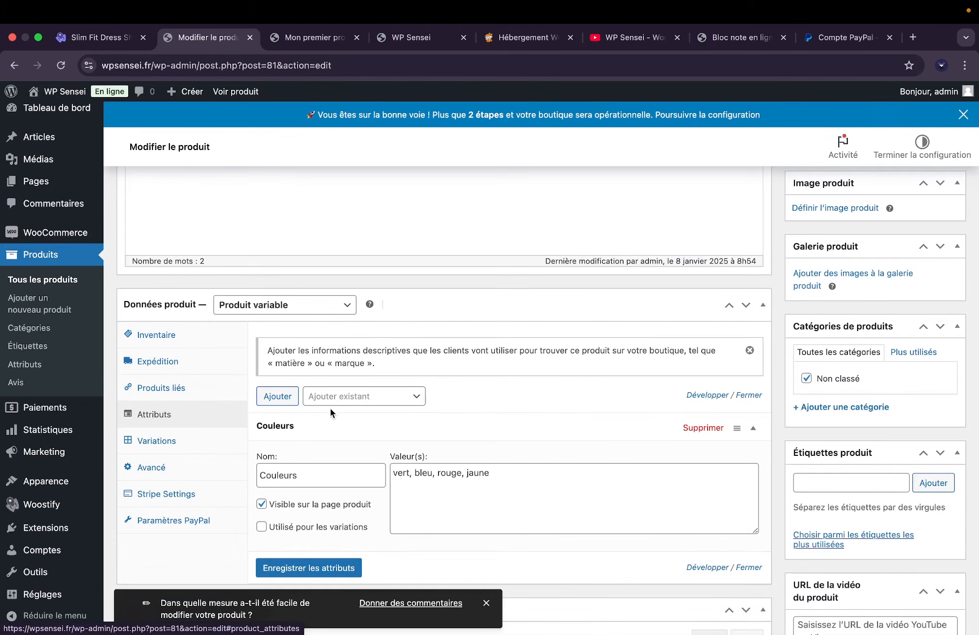
{"action": "scroll", "coordinate": [303, 413], "scroll_direction": "down", "scroll_amount": 2}
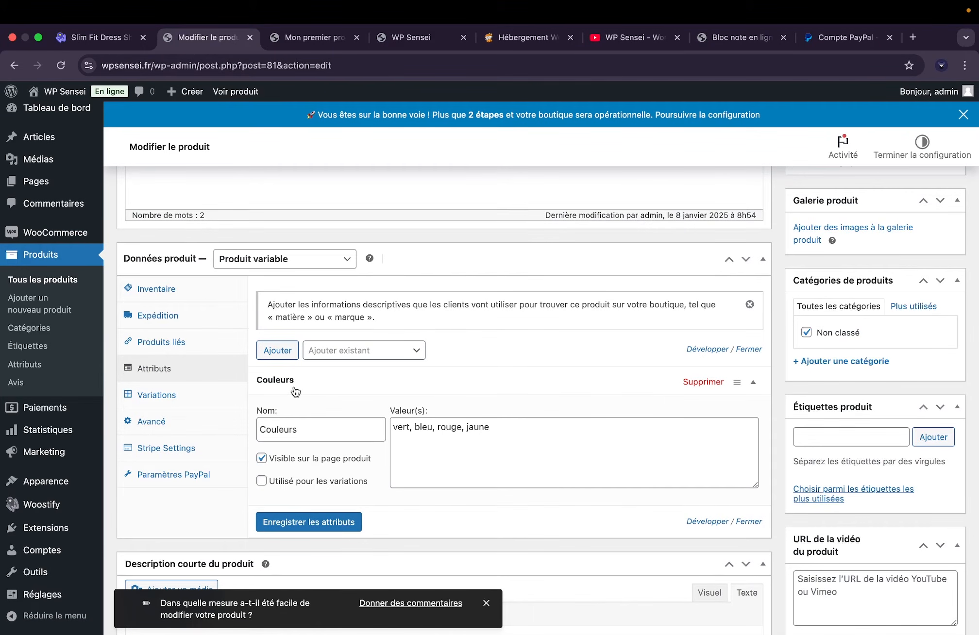
{"action": "left_click", "coordinate": [299, 483]}
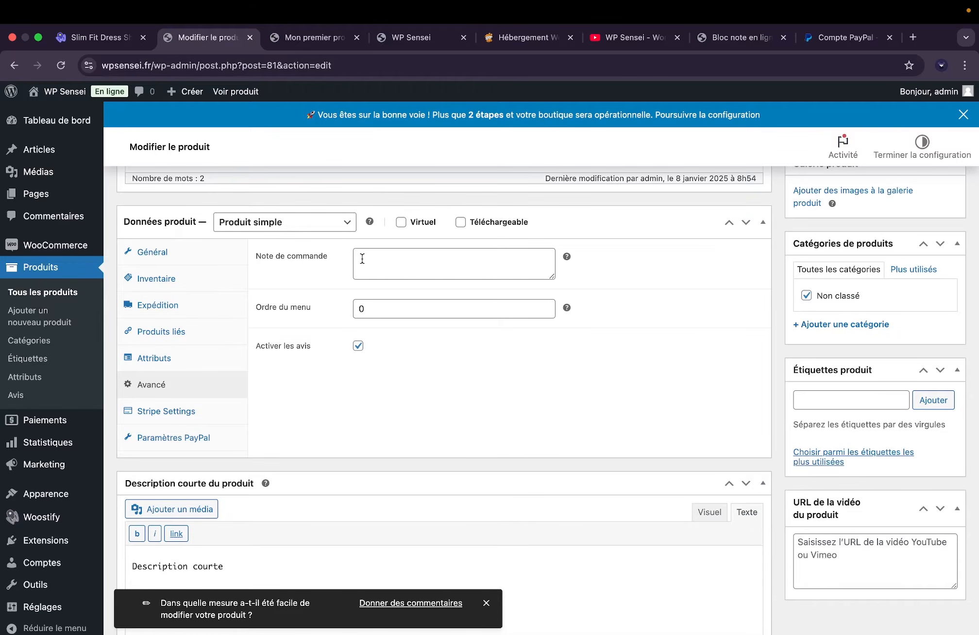
View the product's Stripe and PayPal payment settings and its general price data, leaving them as they are.
{"action": "left_click", "coordinate": [183, 411]}
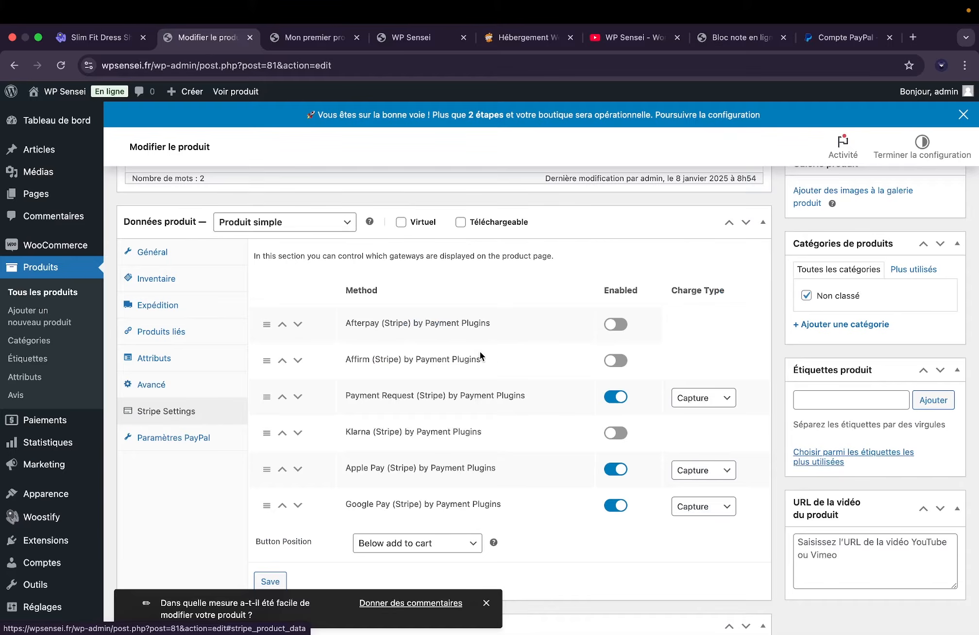
{"action": "scroll", "coordinate": [455, 413], "scroll_direction": "down", "scroll_amount": 1}
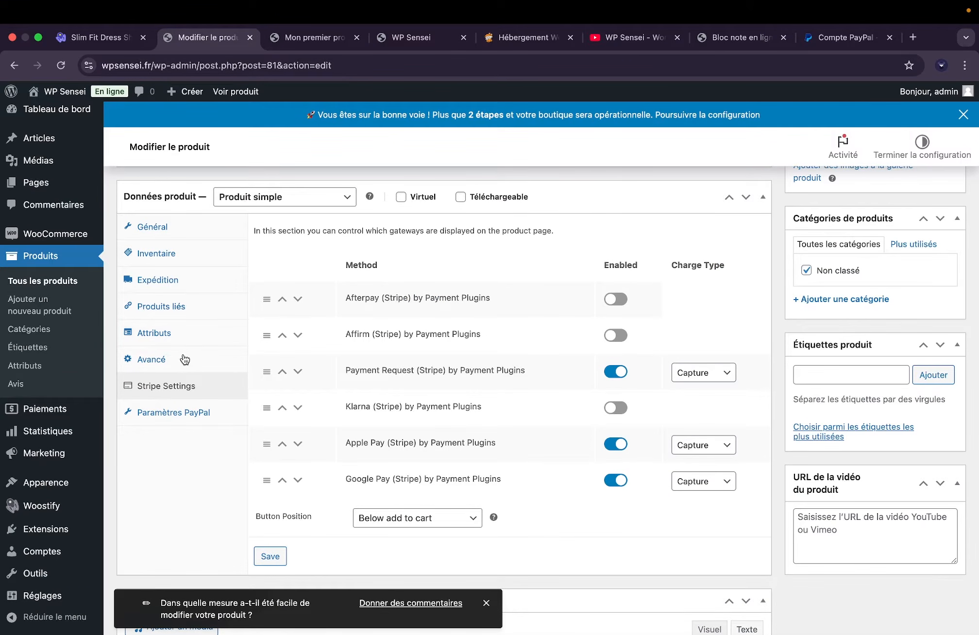
{"action": "left_click", "coordinate": [188, 412]}
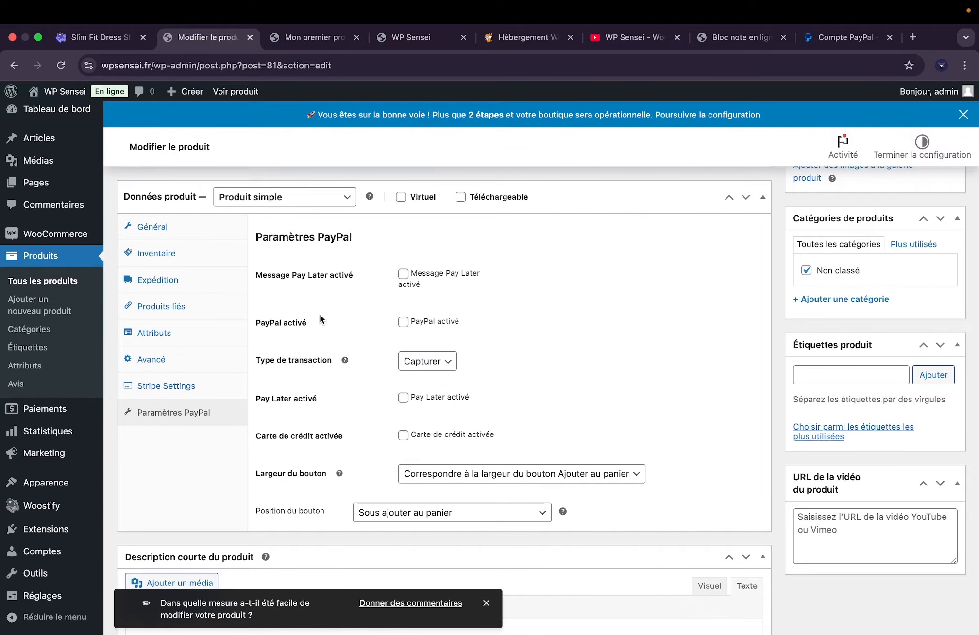
{"action": "left_click", "coordinate": [199, 231]}
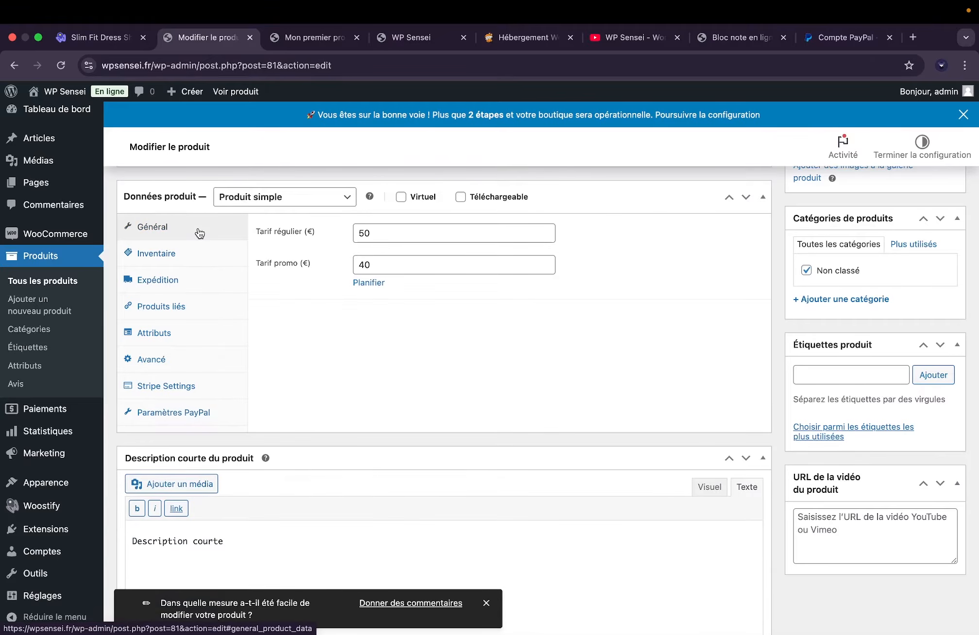
Set the media library photo of a leg on a green sports court as the product image.
{"action": "scroll", "coordinate": [316, 432], "scroll_direction": "down", "scroll_amount": 5}
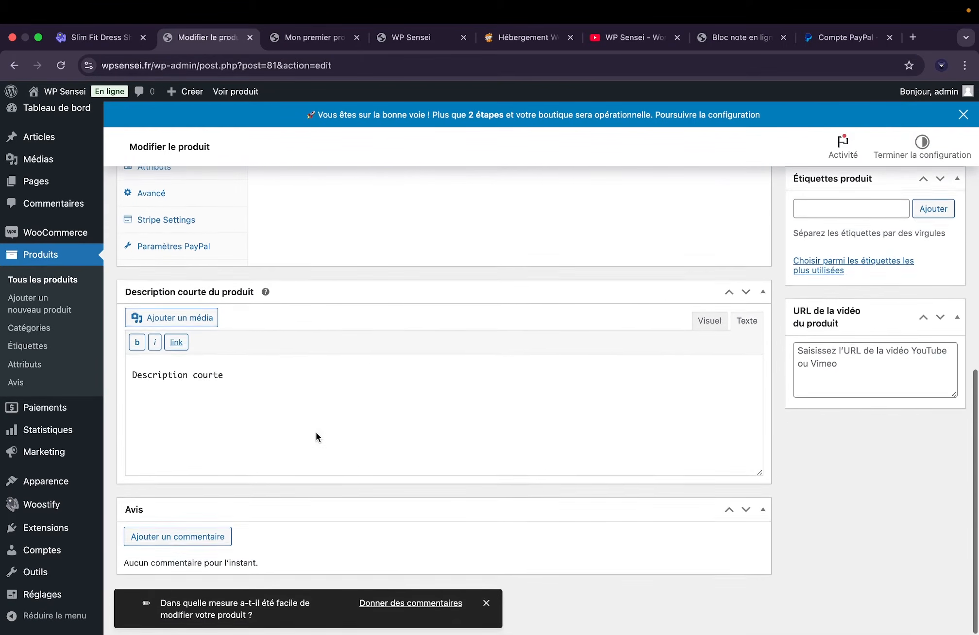
{"action": "scroll", "coordinate": [316, 432], "scroll_direction": "up", "scroll_amount": 10}
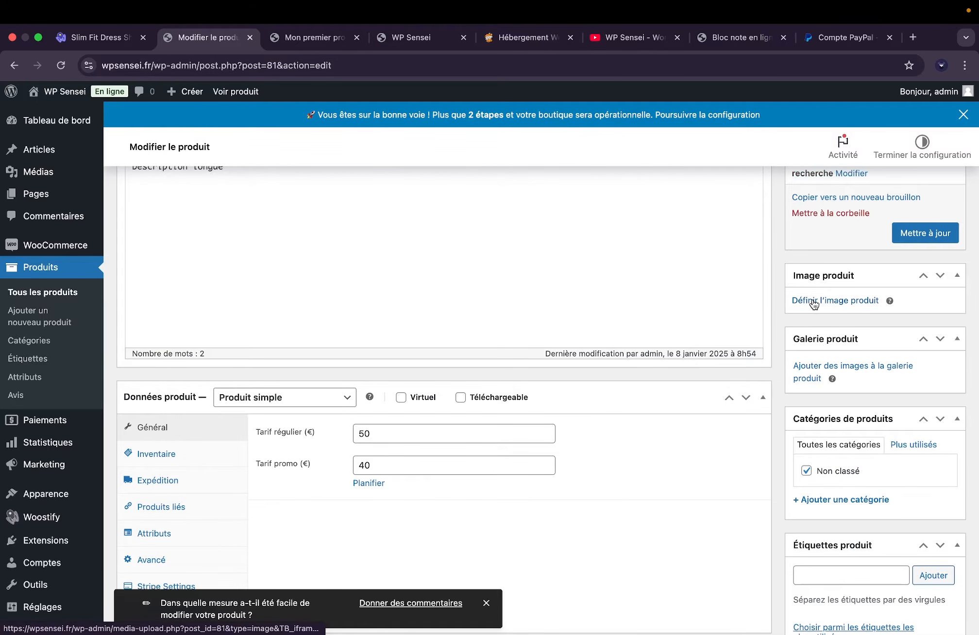
{"action": "left_click", "coordinate": [813, 302]}
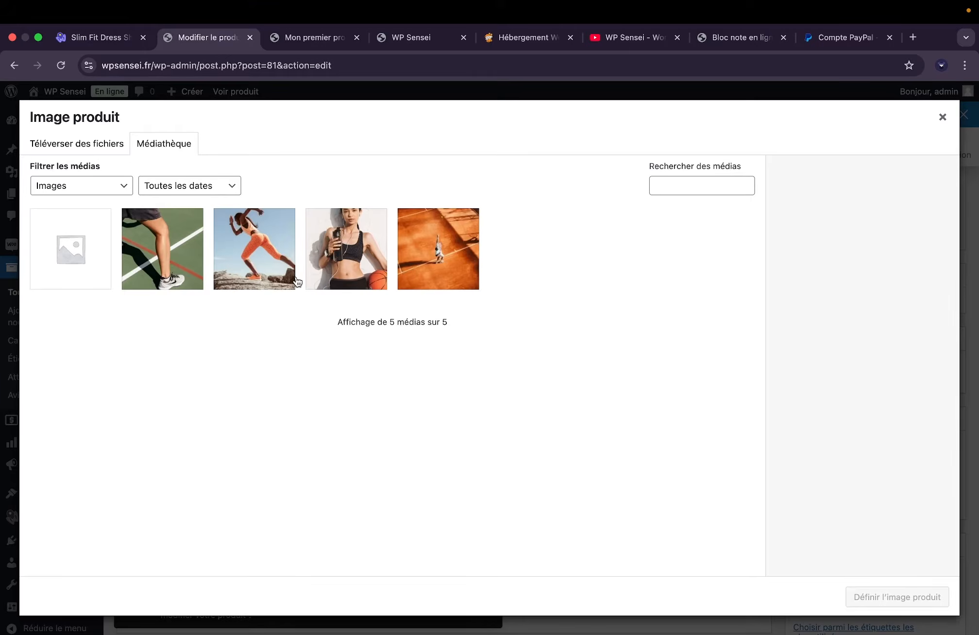
{"action": "left_click", "coordinate": [184, 272]}
{"action": "left_click", "coordinate": [874, 597]}
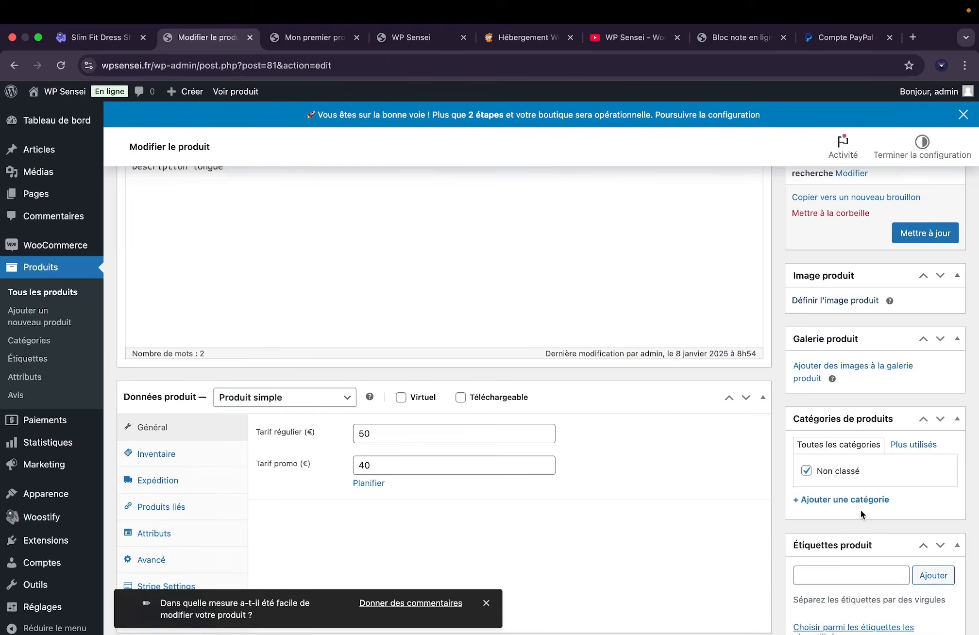
Add the media library images photo-2 (woman running) and photo-3 (leg on court) to the product gallery and update the product.
{"action": "scroll", "coordinate": [844, 430], "scroll_direction": "down", "scroll_amount": 3}
{"action": "left_click", "coordinate": [820, 549]}
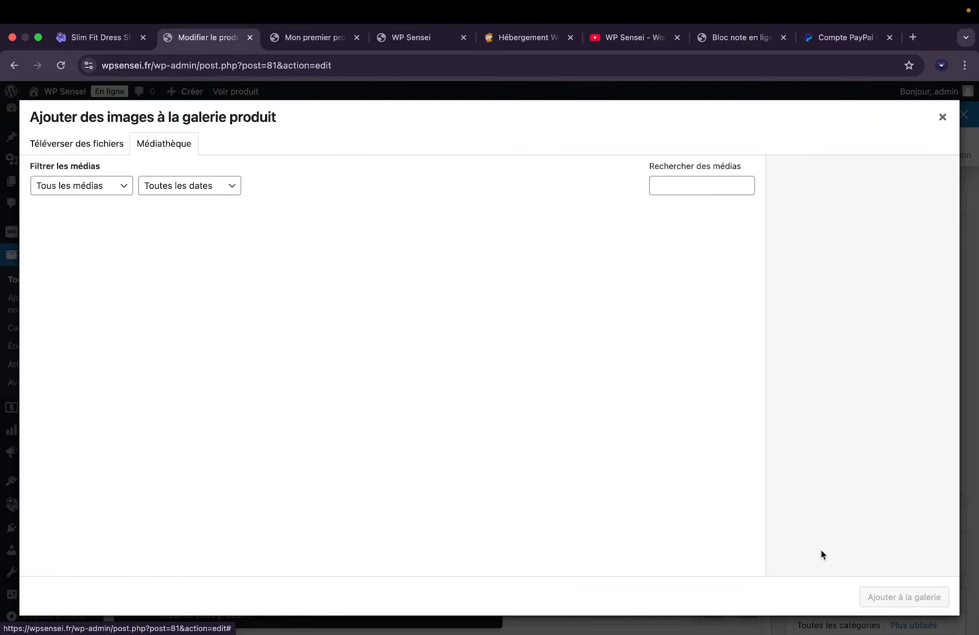
{"action": "left_click", "coordinate": [154, 268]}
{"action": "left_click", "coordinate": [232, 273]}
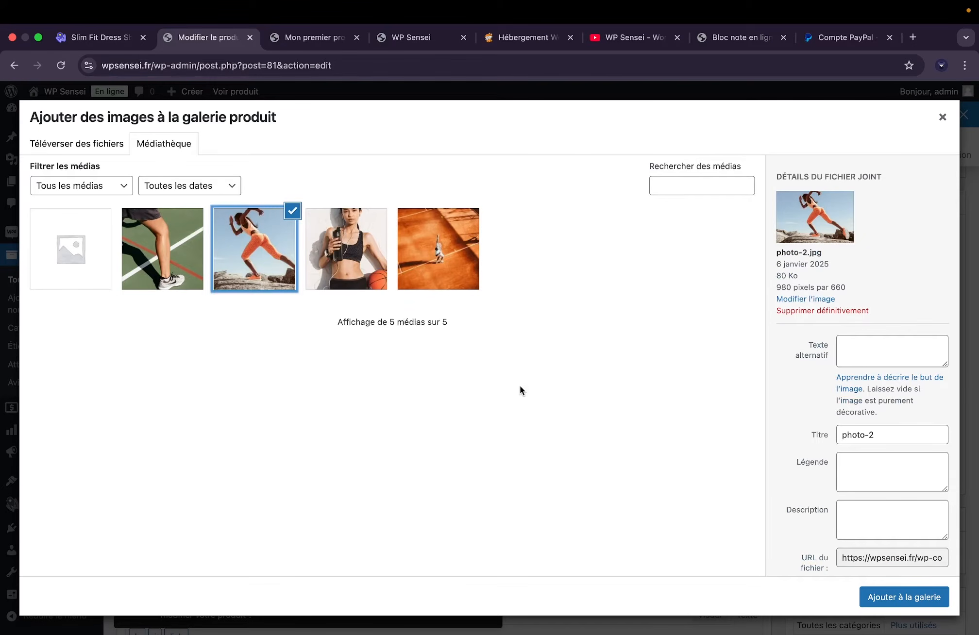
{"action": "left_click", "coordinate": [148, 284]}
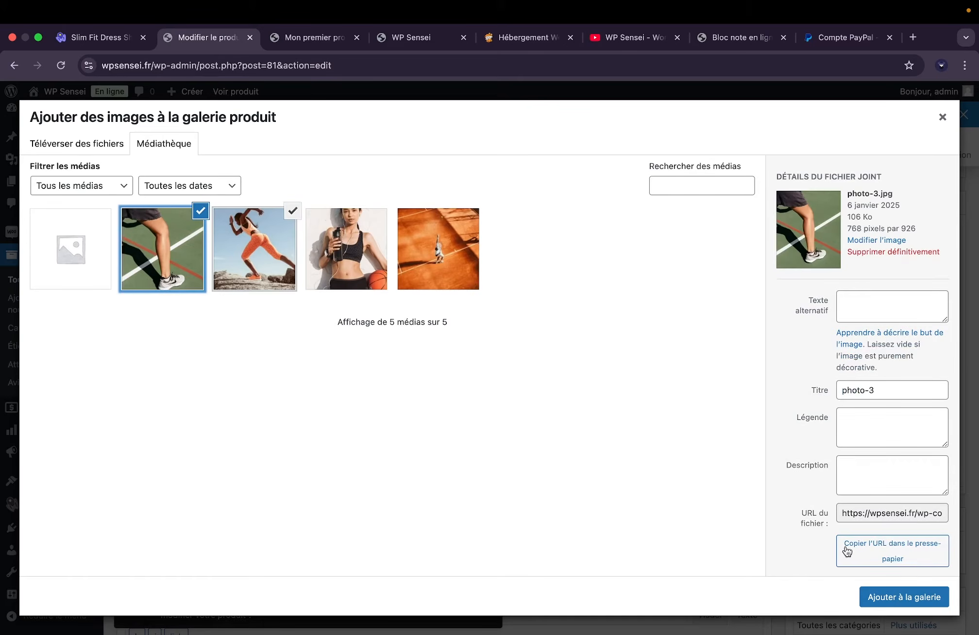
{"action": "left_click", "coordinate": [904, 597]}
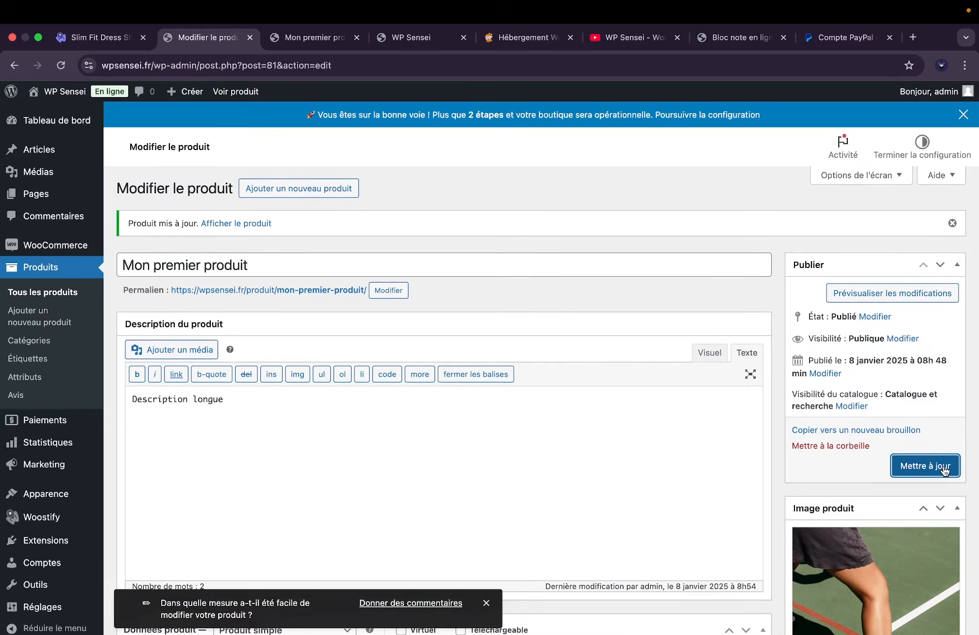
Reload the public page of "Mon premier produit" and browse through its gallery images.
{"action": "left_click", "coordinate": [311, 37]}
{"action": "left_click", "coordinate": [292, 65]}
{"action": "key", "text": "Return"}
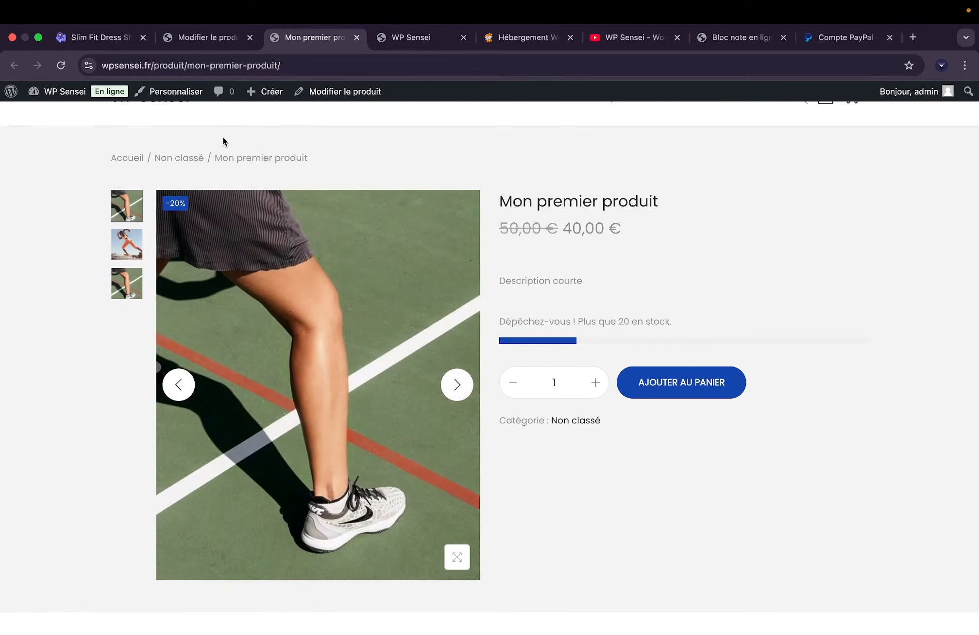
{"action": "left_click", "coordinate": [457, 385]}
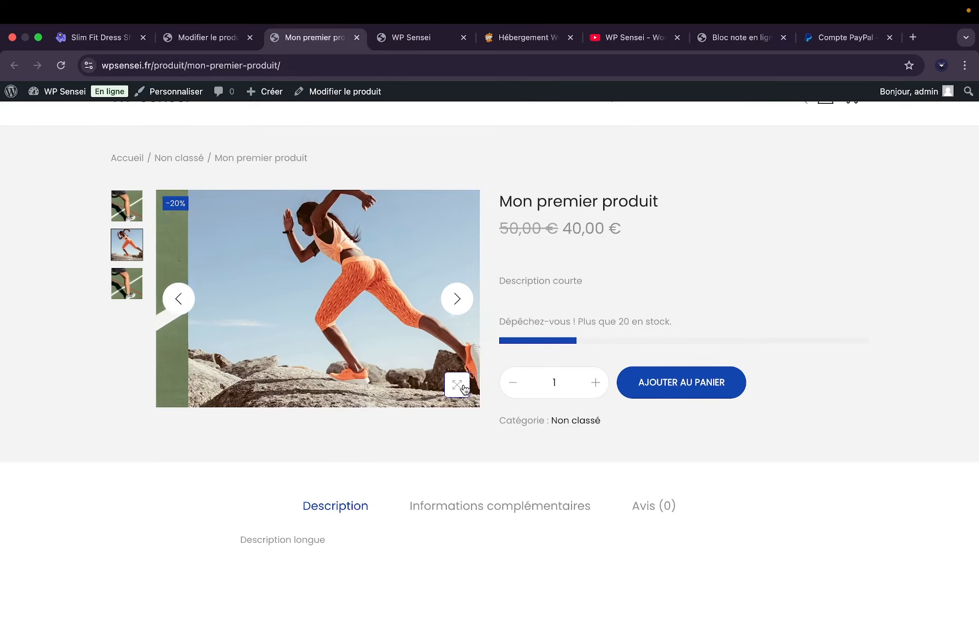
{"action": "left_click", "coordinate": [457, 298]}
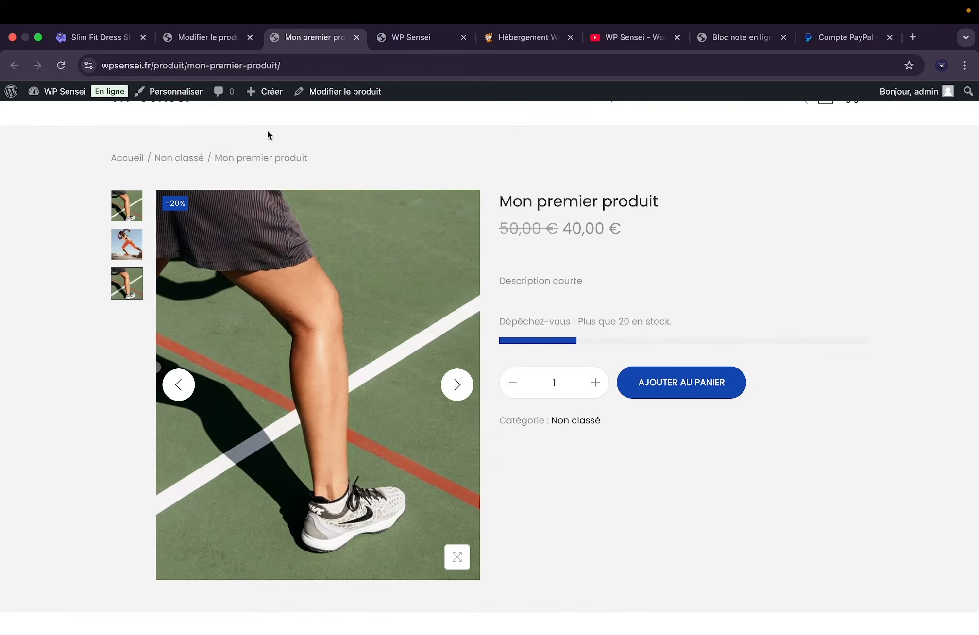
Return from the product editor to the product categories and rename the category "Non classé" as "Chaussures".
{"action": "left_click", "coordinate": [208, 42]}
{"action": "scroll", "coordinate": [586, 389], "scroll_direction": "down", "scroll_amount": 10}
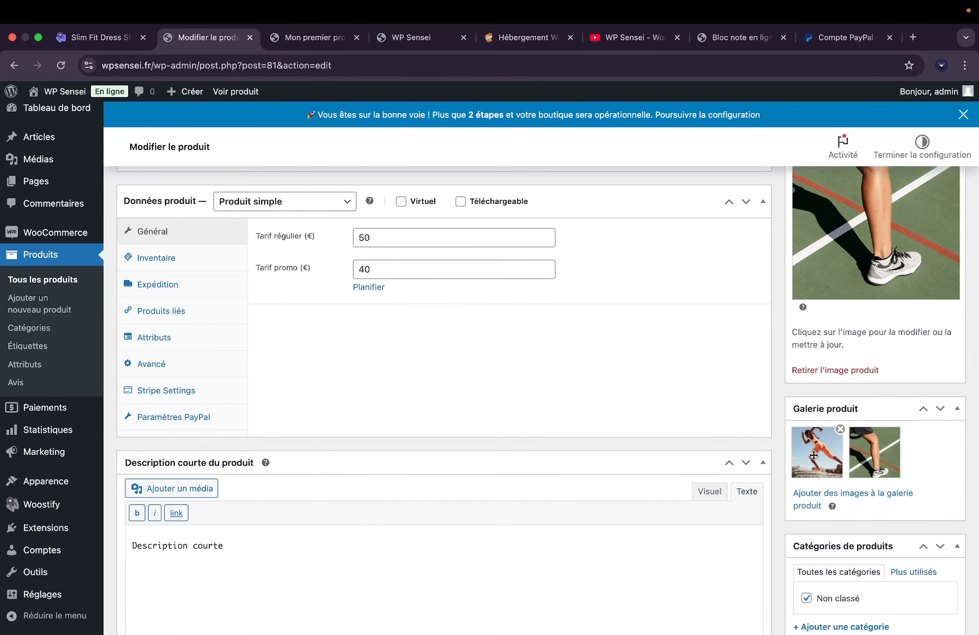
{"action": "scroll", "coordinate": [826, 449], "scroll_direction": "down", "scroll_amount": 3}
{"action": "scroll", "coordinate": [851, 451], "scroll_direction": "down", "scroll_amount": 2}
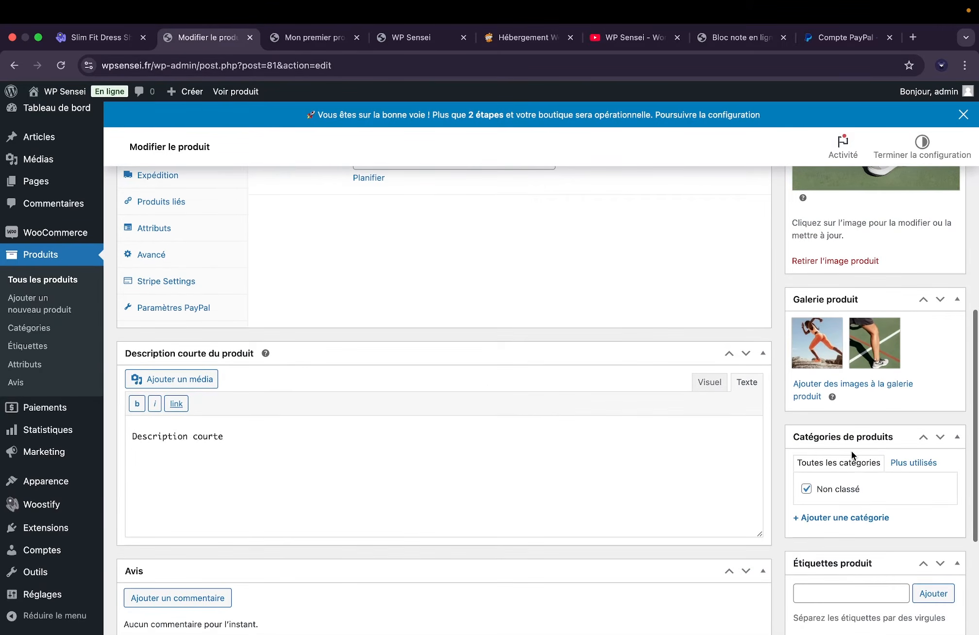
{"action": "scroll", "coordinate": [842, 471], "scroll_direction": "down", "scroll_amount": 2}
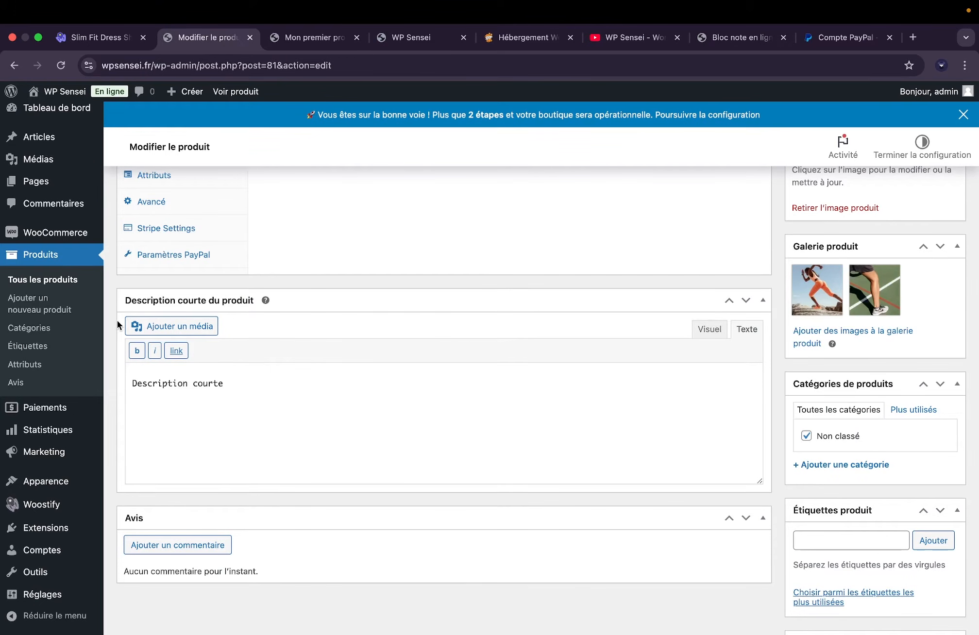
{"action": "left_click", "coordinate": [71, 327]}
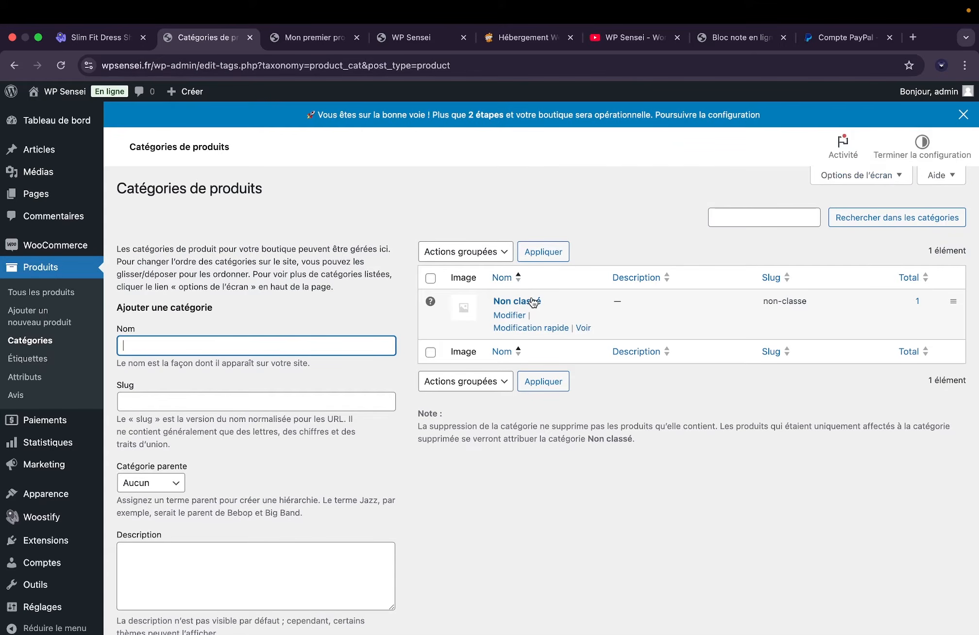
{"action": "left_click", "coordinate": [533, 302]}
{"action": "triple_click", "coordinate": [355, 205]}
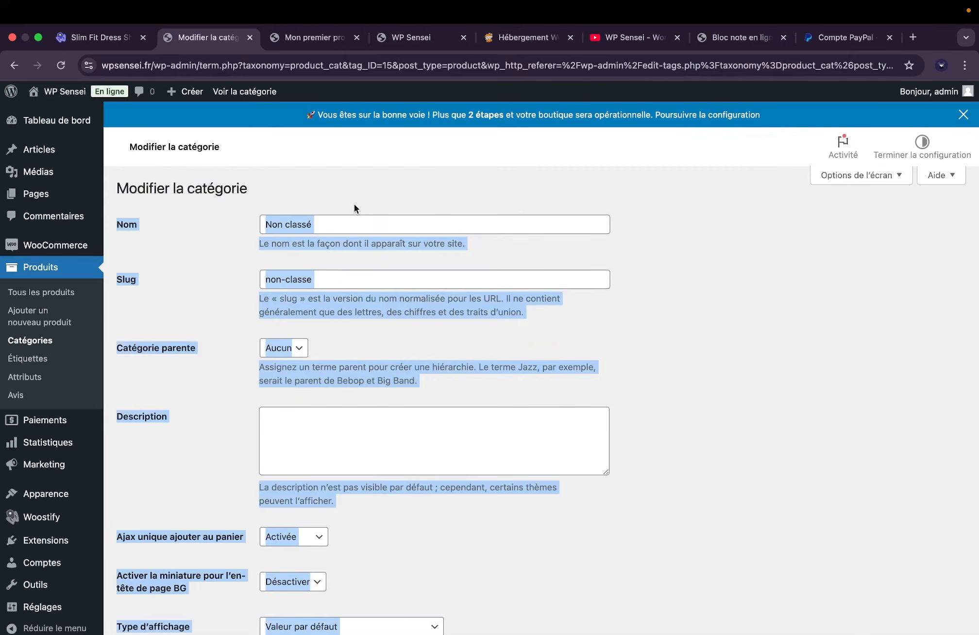
{"action": "left_click", "coordinate": [356, 227]}
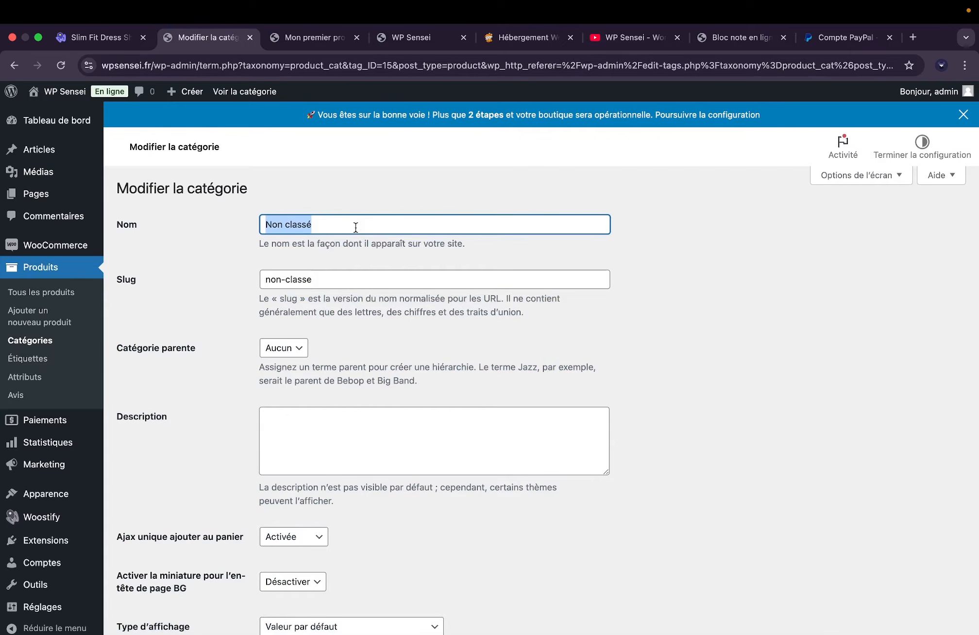
{"action": "type", "text": "Chaussures"}
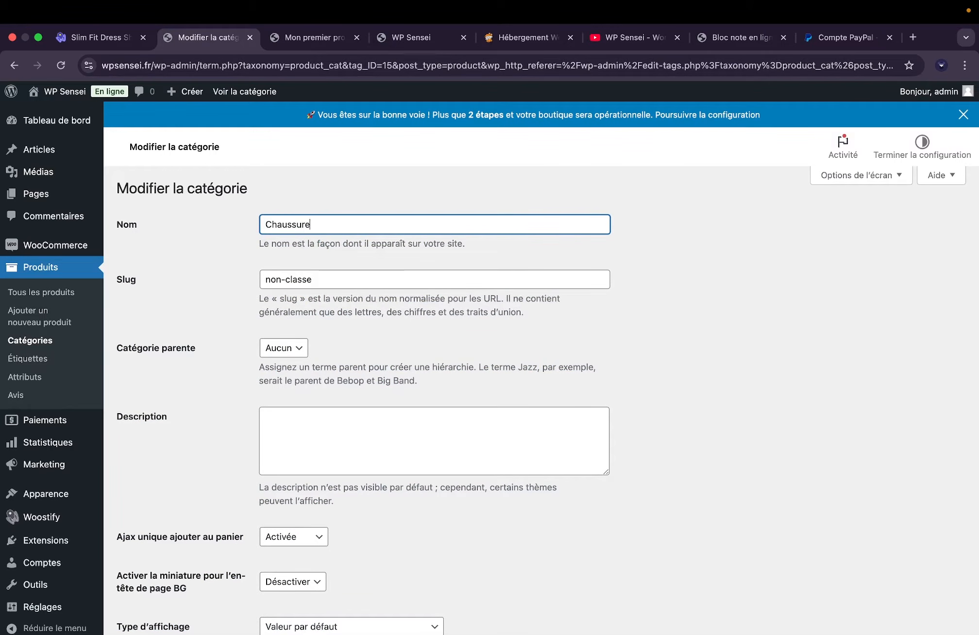
Copy the category name "Chaussures" into its slug and update the category.
{"action": "key", "text": "ctrl+a"}
{"action": "key", "text": "ctrl+c"}
{"action": "triple_click", "coordinate": [364, 279]}
{"action": "key", "text": "ctrl+v"}
{"action": "left_click", "coordinate": [318, 433]}
{"action": "scroll", "coordinate": [318, 433], "scroll_direction": "down", "scroll_amount": 5}
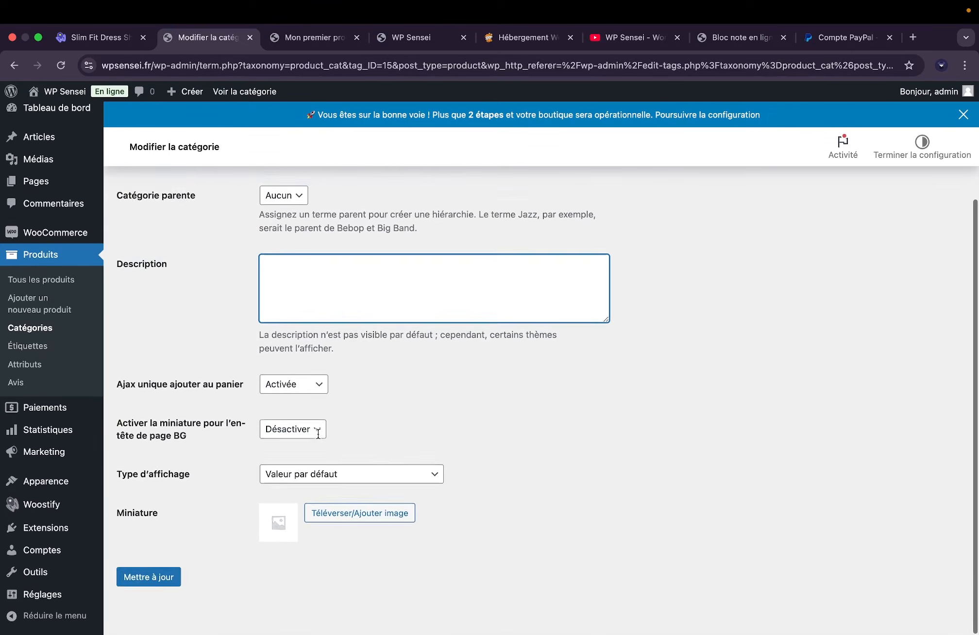
{"action": "left_click", "coordinate": [150, 581]}
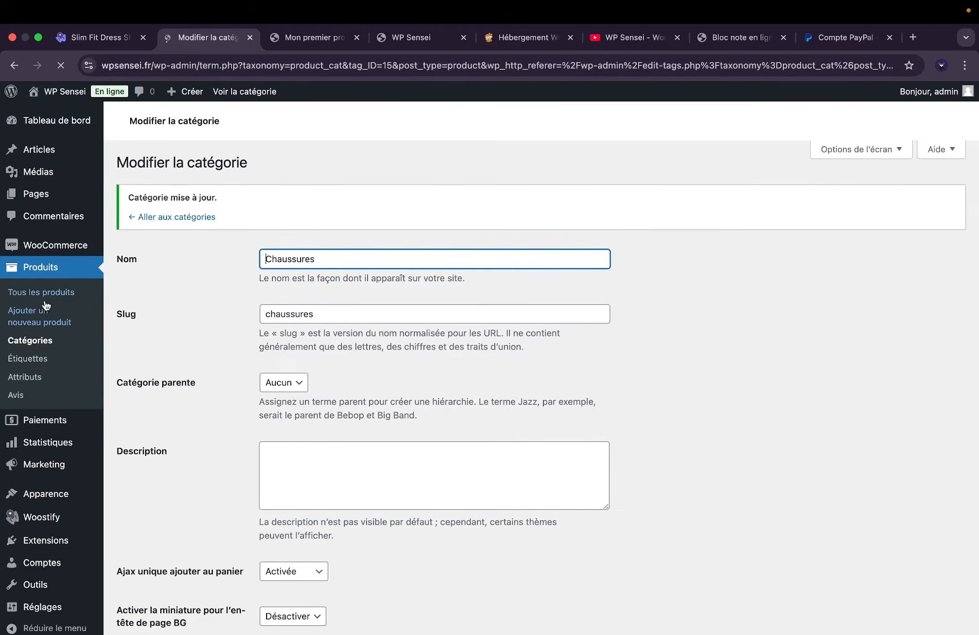
Reopen "Mon premier produit" for editing and examine its gallery, category, tags and video URL sections.
{"action": "left_click", "coordinate": [43, 292]}
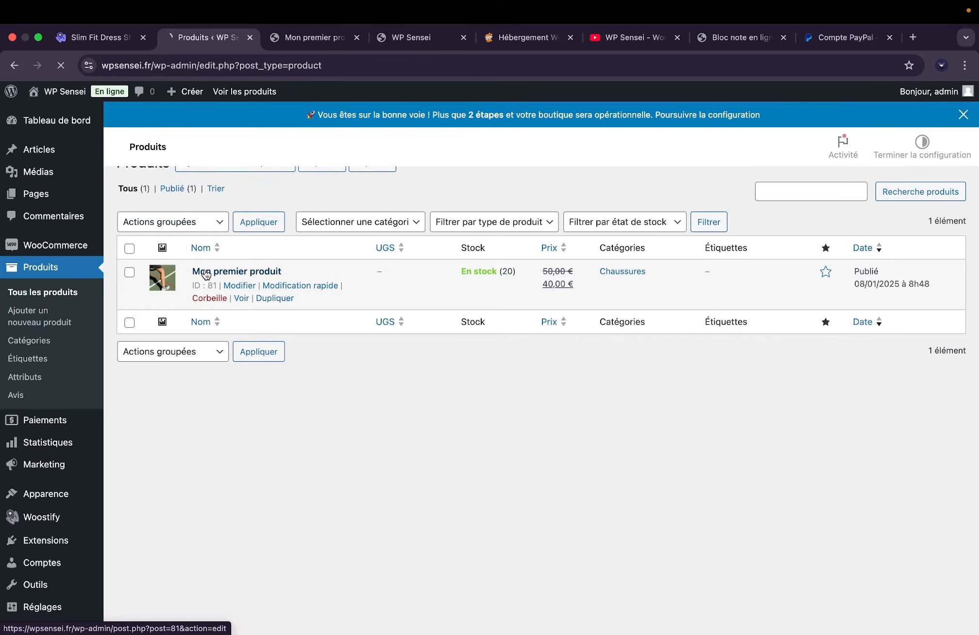
{"action": "left_click", "coordinate": [203, 272]}
{"action": "scroll", "coordinate": [700, 321], "scroll_direction": "down", "scroll_amount": 9}
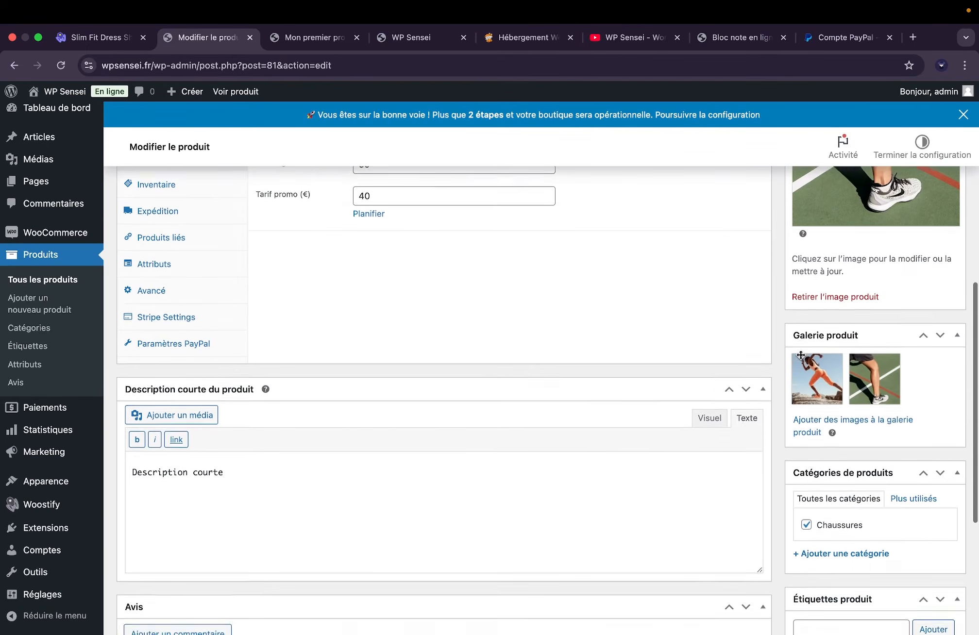
{"action": "scroll", "coordinate": [799, 354], "scroll_direction": "down", "scroll_amount": 5}
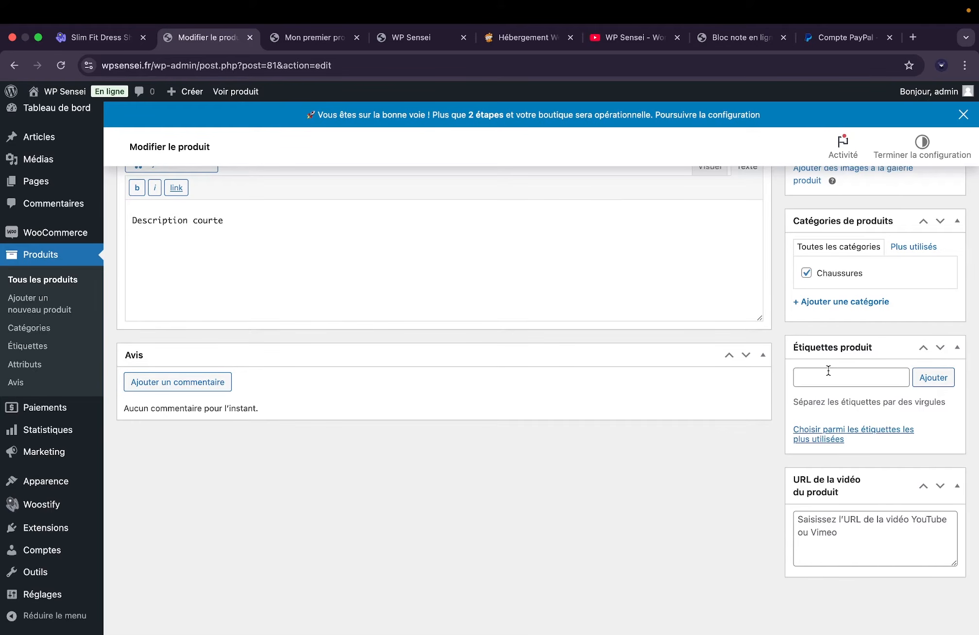
{"action": "scroll", "coordinate": [829, 371], "scroll_direction": "up", "scroll_amount": 1}
{"action": "scroll", "coordinate": [828, 371], "scroll_direction": "up", "scroll_amount": 2}
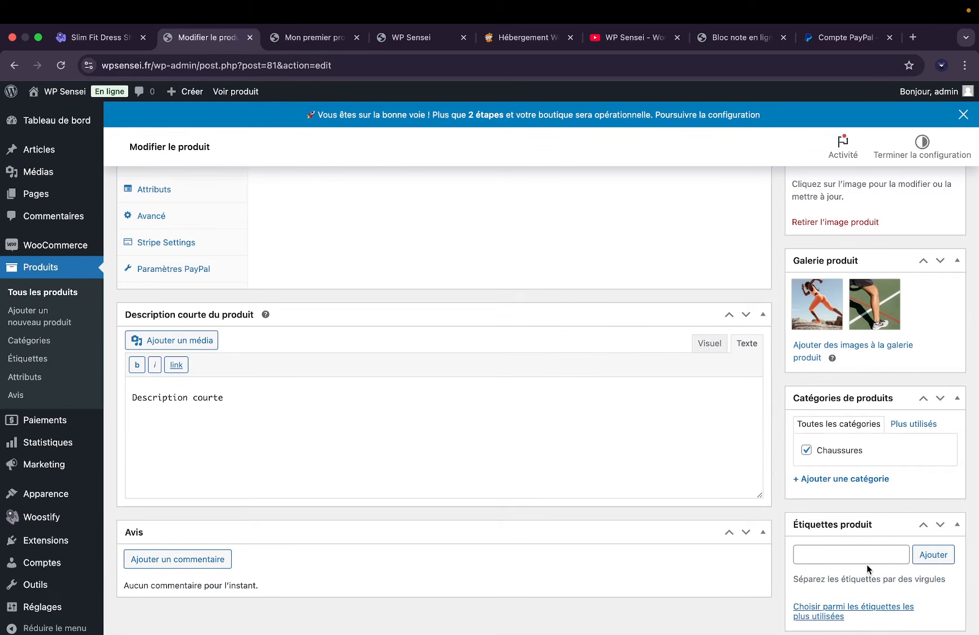
{"action": "scroll", "coordinate": [843, 439], "scroll_direction": "up", "scroll_amount": 4}
{"action": "scroll", "coordinate": [843, 439], "scroll_direction": "up", "scroll_amount": 6}
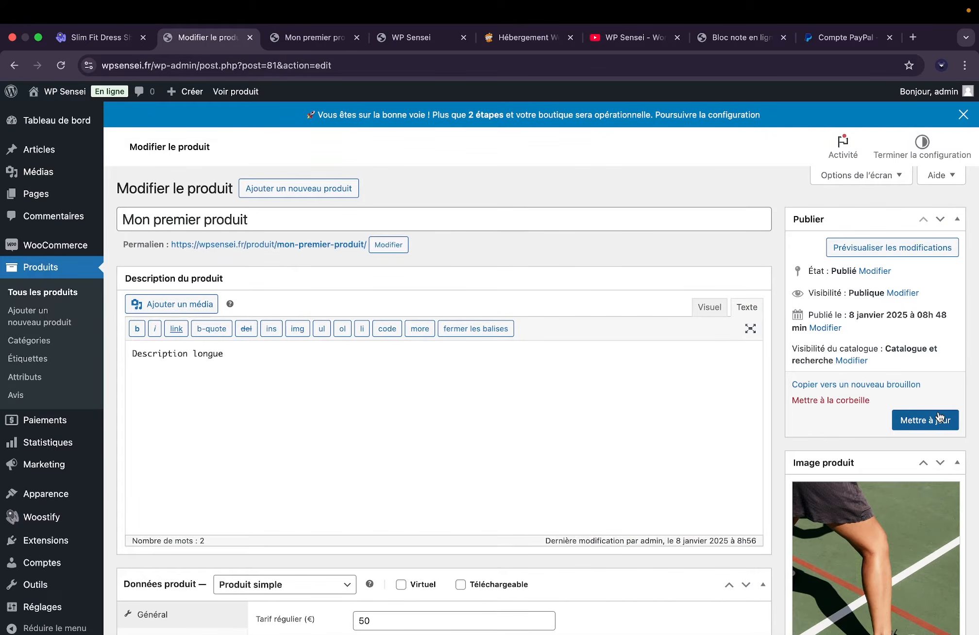
Reload the public product page and review its title, prices, short description and stock notice.
{"action": "left_click", "coordinate": [336, 38]}
{"action": "left_click", "coordinate": [334, 63]}
{"action": "key", "text": "Return"}
{"action": "left_click_drag", "start_coordinate": [502, 197], "coordinate": [681, 202]}
{"action": "left_click", "coordinate": [659, 208]}
{"action": "left_click_drag", "start_coordinate": [499, 227], "coordinate": [626, 230]}
{"action": "left_click_drag", "start_coordinate": [500, 281], "coordinate": [619, 281]}
{"action": "left_click", "coordinate": [618, 282]}
{"action": "left_click_drag", "start_coordinate": [499, 321], "coordinate": [720, 333]}
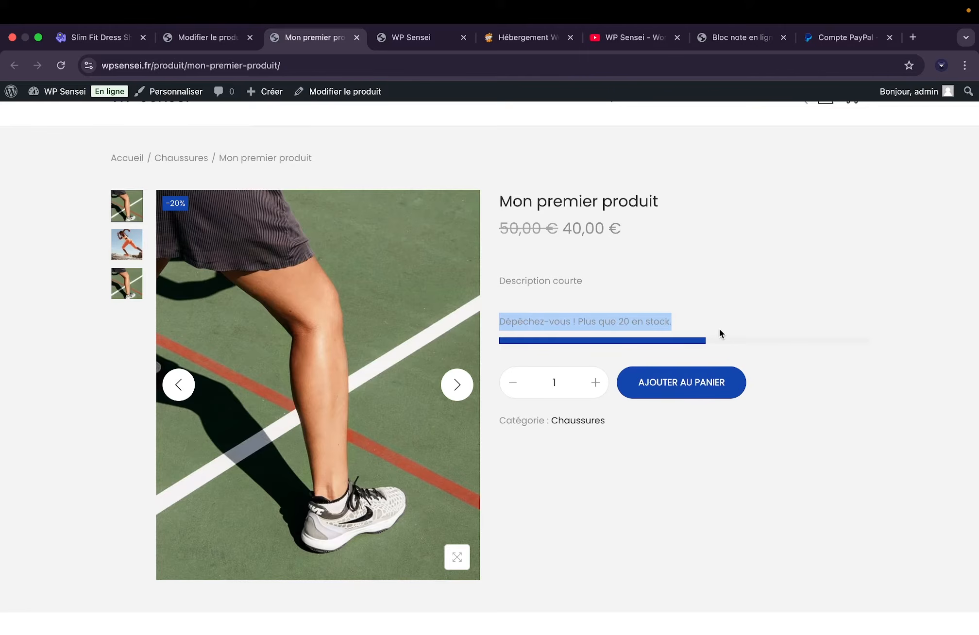
{"action": "left_click", "coordinate": [702, 306]}
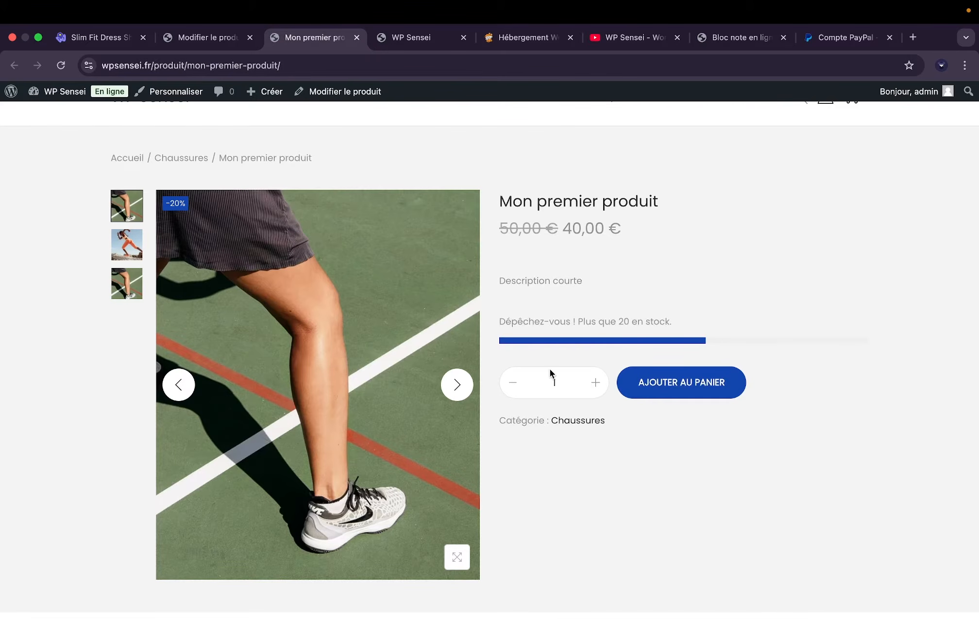
Raise the product quantity to 3, then view each gallery image and the first one in the enlarged viewer.
{"action": "left_click", "coordinate": [595, 383]}
{"action": "left_click", "coordinate": [594, 383]}
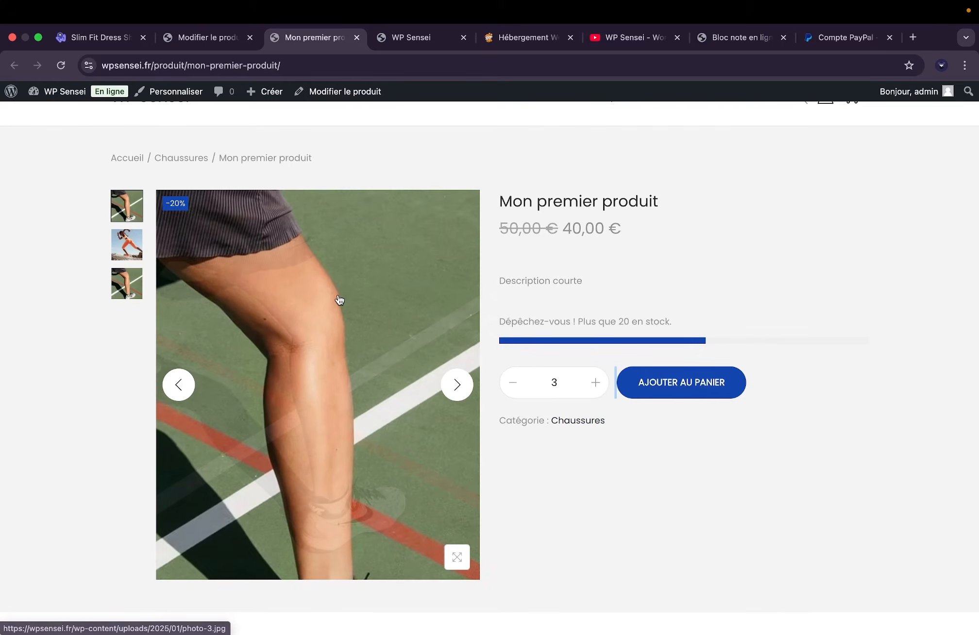
{"action": "left_click", "coordinate": [131, 244]}
{"action": "left_click", "coordinate": [133, 282]}
{"action": "left_click", "coordinate": [125, 211]}
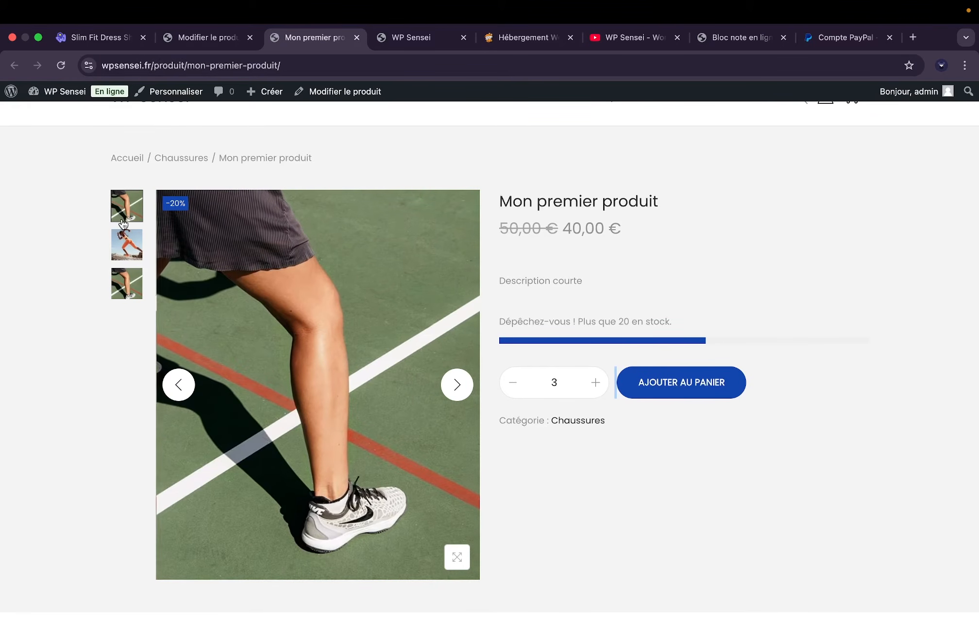
{"action": "left_click", "coordinate": [458, 558]}
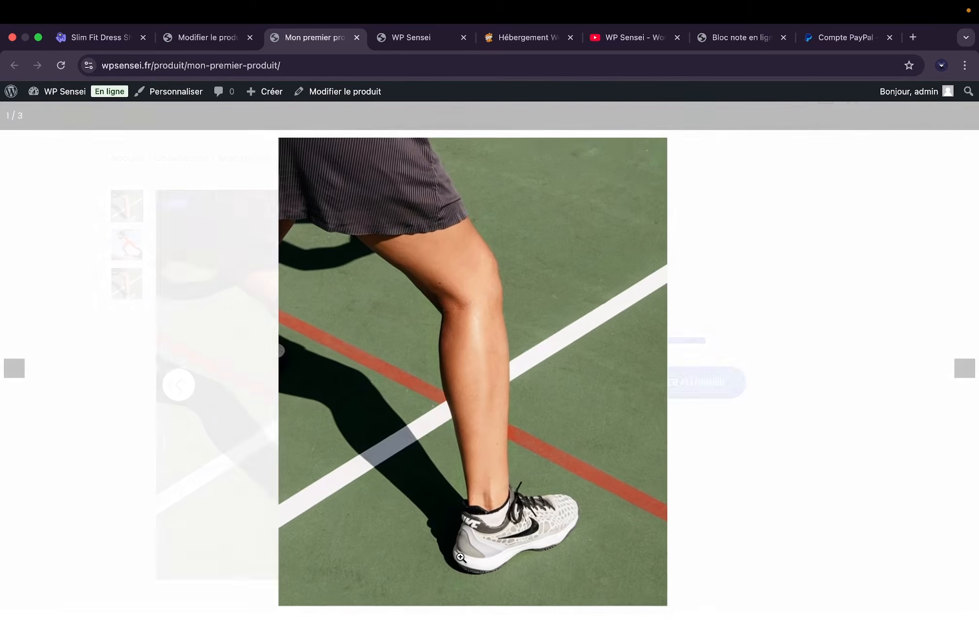
{"action": "left_click", "coordinate": [963, 117]}
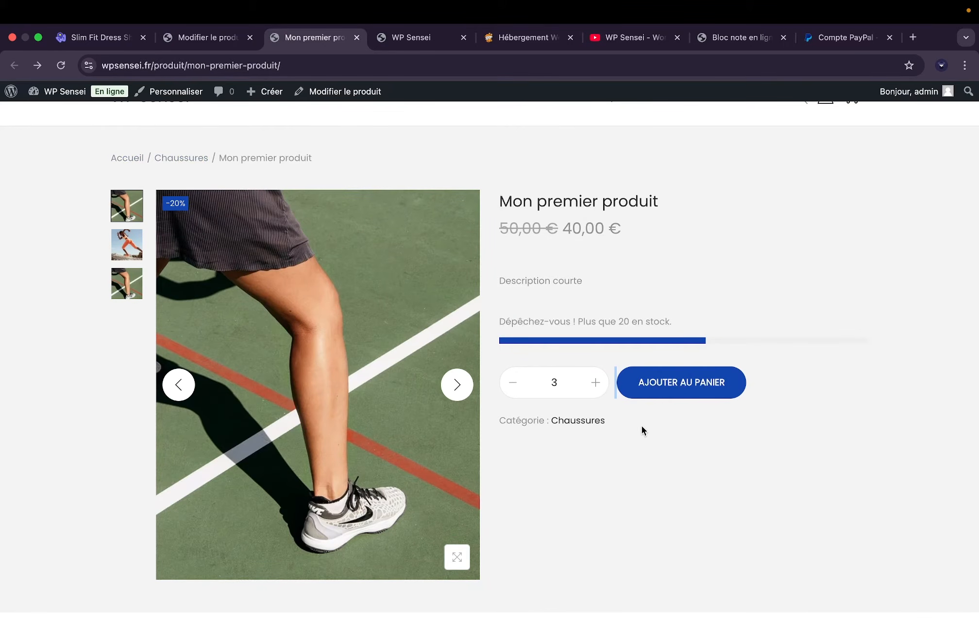
Review the product page's long description, "Informations complémentaires" and "Avis" sections.
{"action": "scroll", "coordinate": [642, 427], "scroll_direction": "down", "scroll_amount": 2}
{"action": "scroll", "coordinate": [642, 427], "scroll_direction": "up", "scroll_amount": 3}
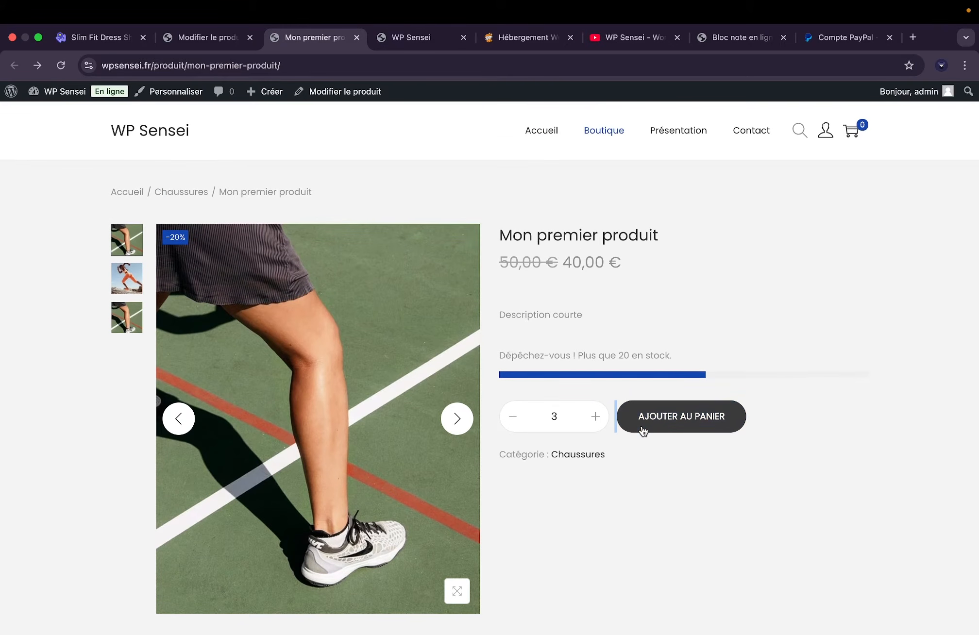
{"action": "scroll", "coordinate": [642, 429], "scroll_direction": "down", "scroll_amount": 5}
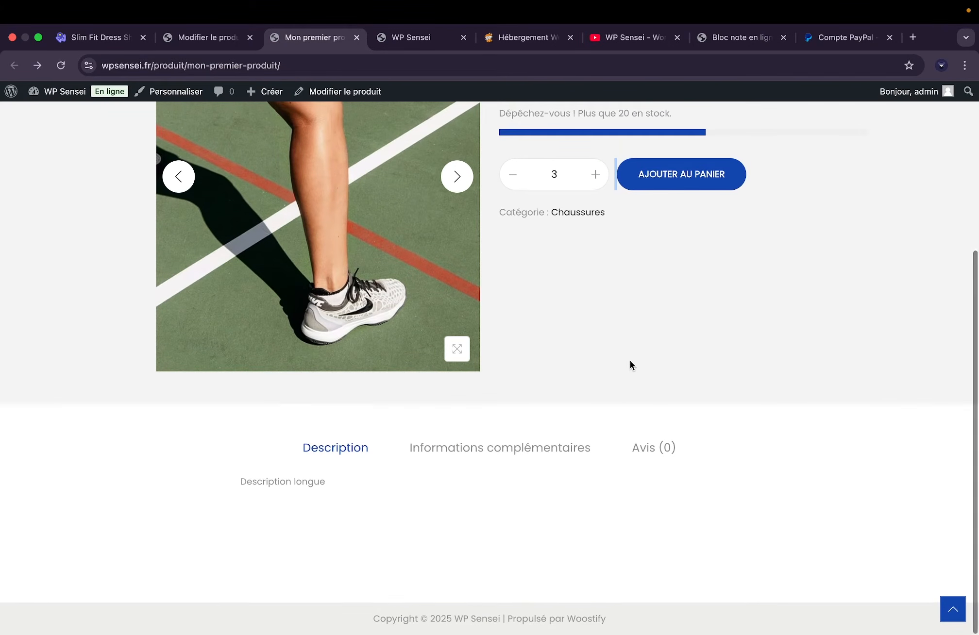
{"action": "left_click_drag", "start_coordinate": [281, 477], "coordinate": [421, 486]}
{"action": "left_click", "coordinate": [461, 449]}
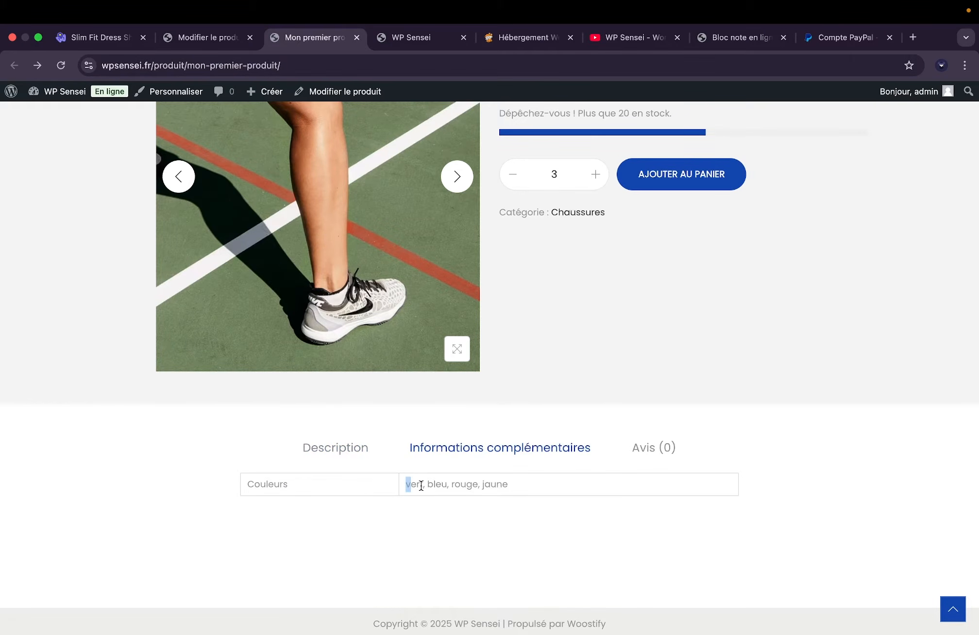
{"action": "left_click", "coordinate": [641, 447]}
{"action": "scroll", "coordinate": [600, 398], "scroll_direction": "up", "scroll_amount": 5}
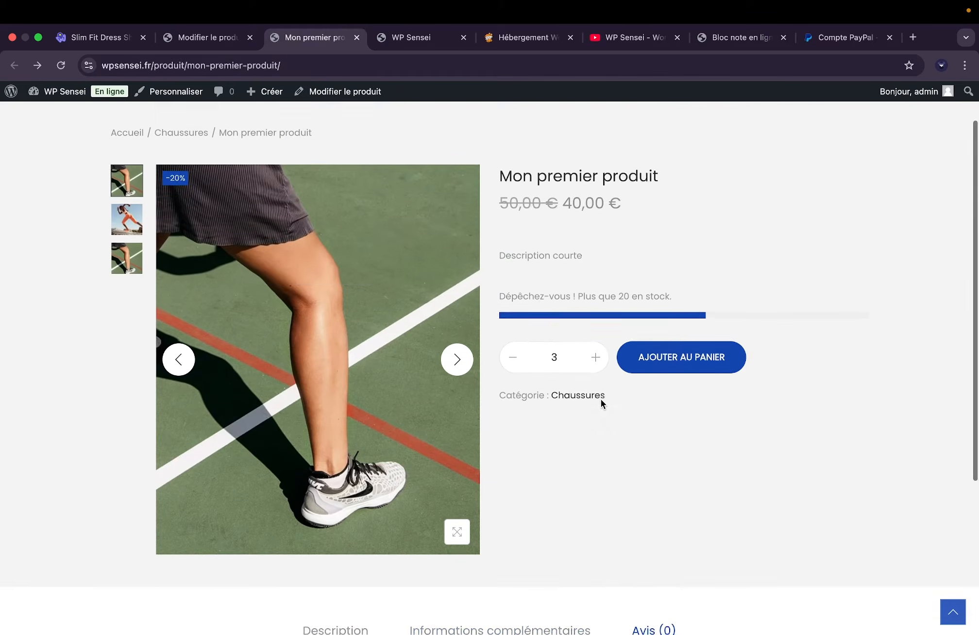
{"action": "scroll", "coordinate": [600, 398], "scroll_direction": "down", "scroll_amount": 6}
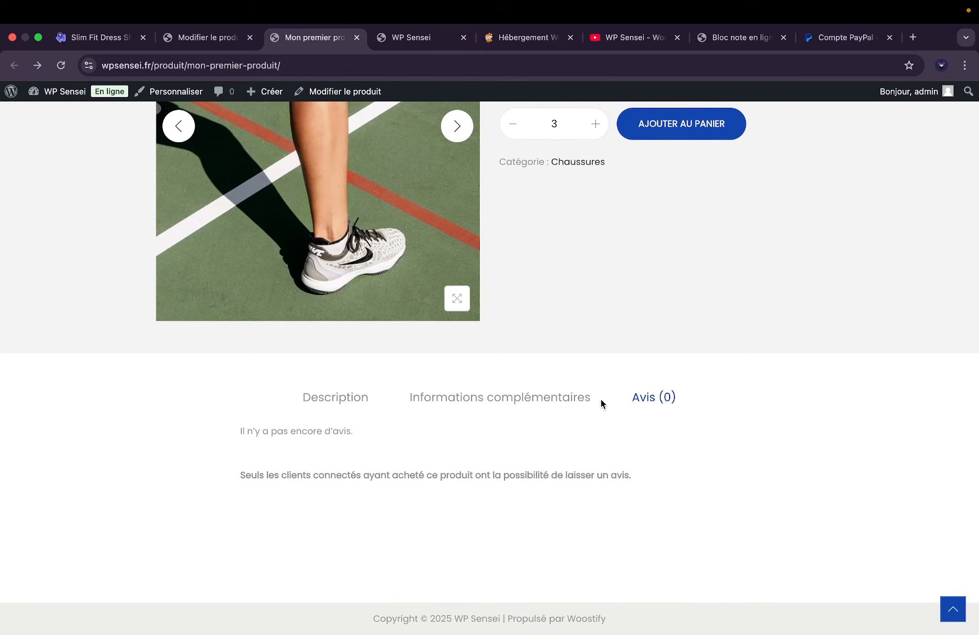
{"action": "scroll", "coordinate": [572, 397], "scroll_direction": "up", "scroll_amount": 5}
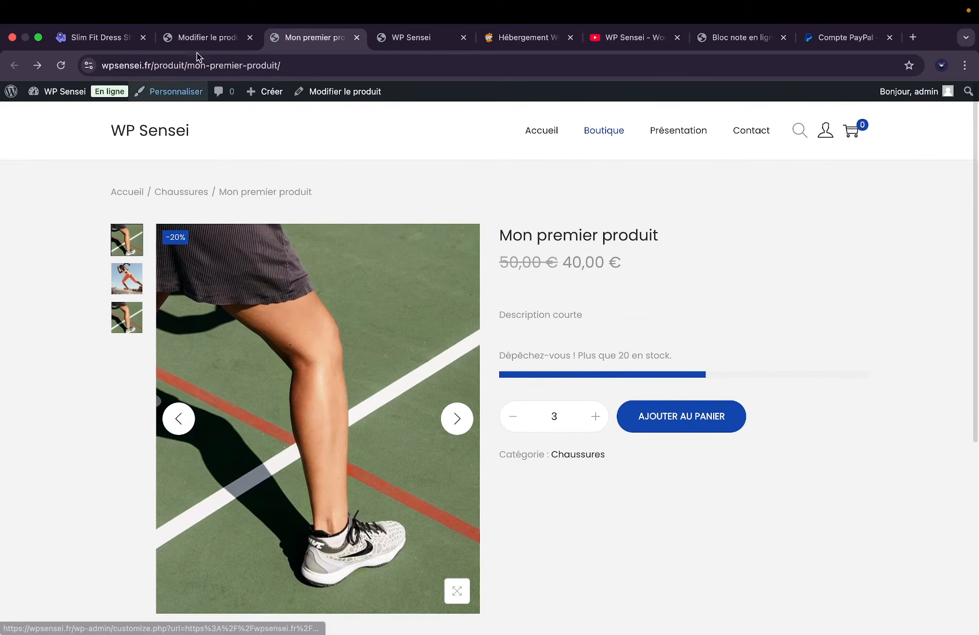
Look through the store's product categories, tags, attributes and reviews admin pages, then return to the list of all products.
{"action": "key", "text": "ctrl+shift+Tab"}
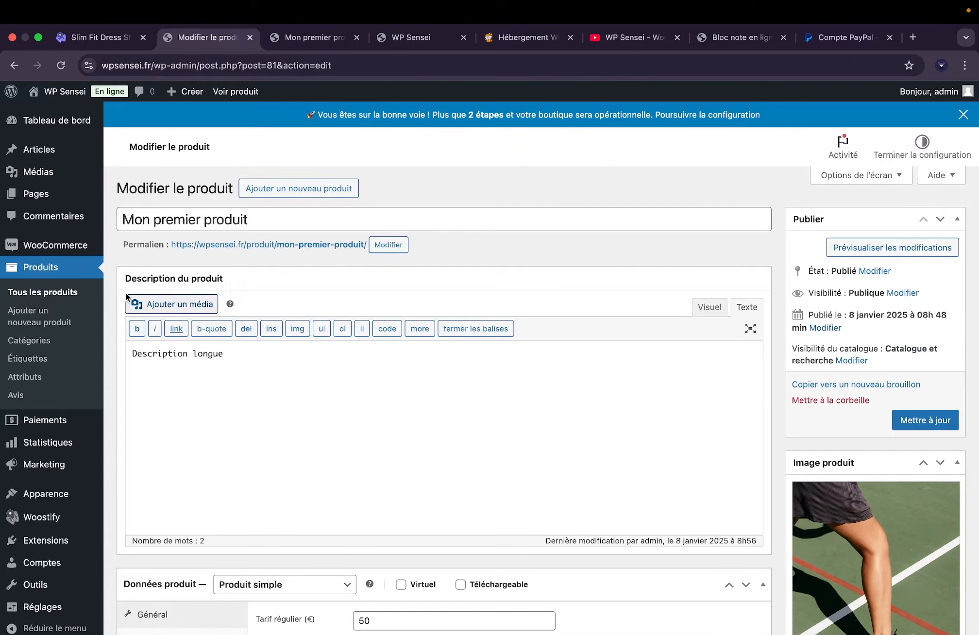
{"action": "left_click", "coordinate": [54, 341]}
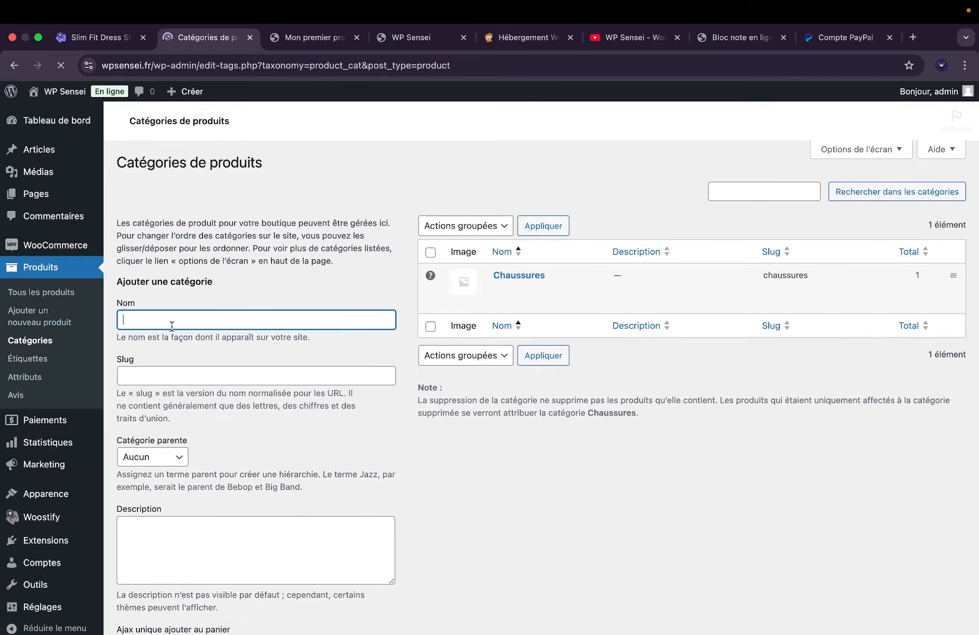
{"action": "left_click", "coordinate": [15, 358]}
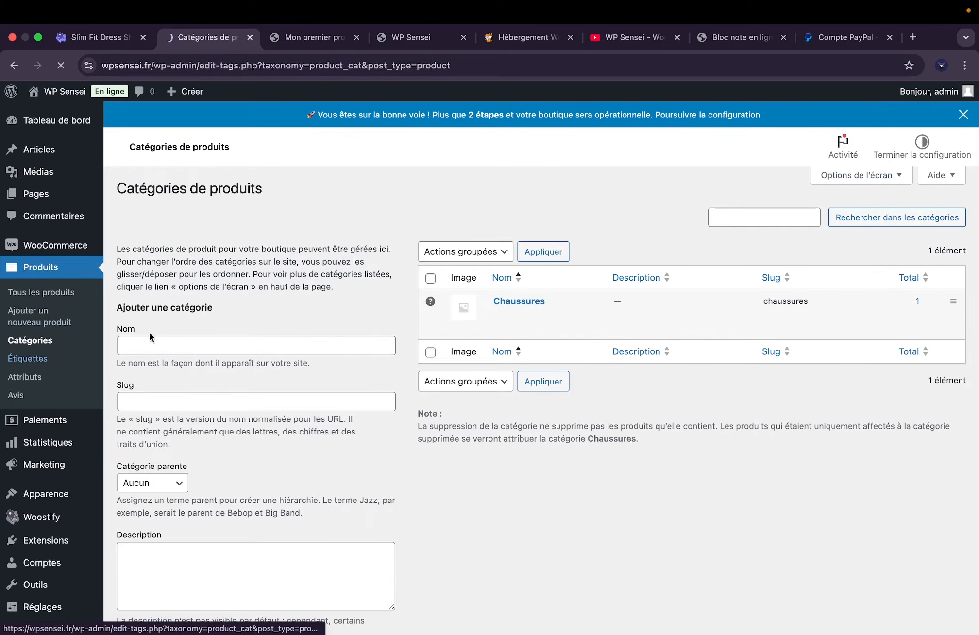
{"action": "left_click", "coordinate": [24, 377]}
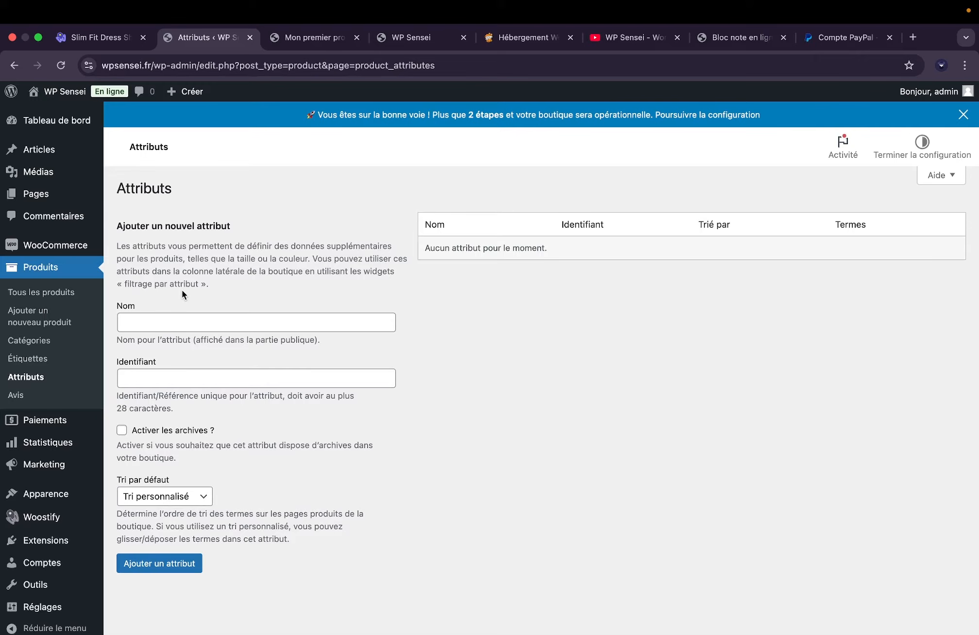
{"action": "left_click", "coordinate": [15, 394]}
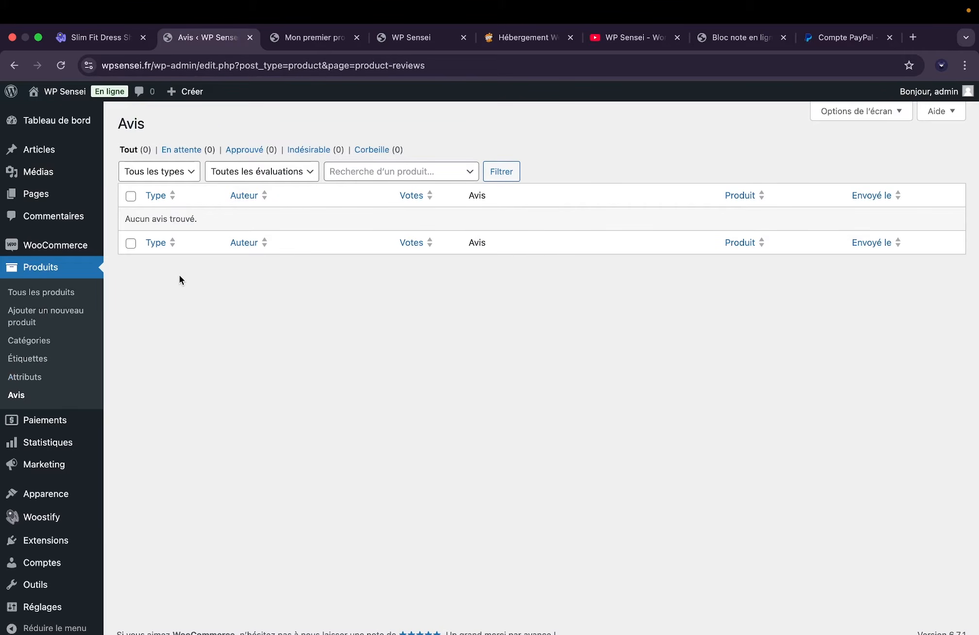
{"action": "left_click", "coordinate": [43, 297]}
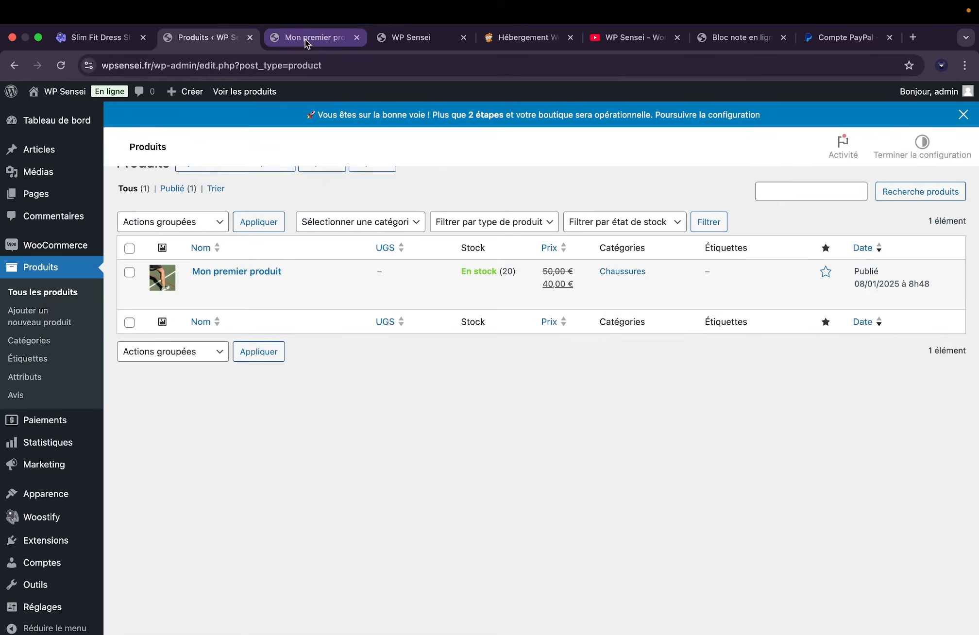
{"action": "mouse_move", "coordinate": [324, 303]}
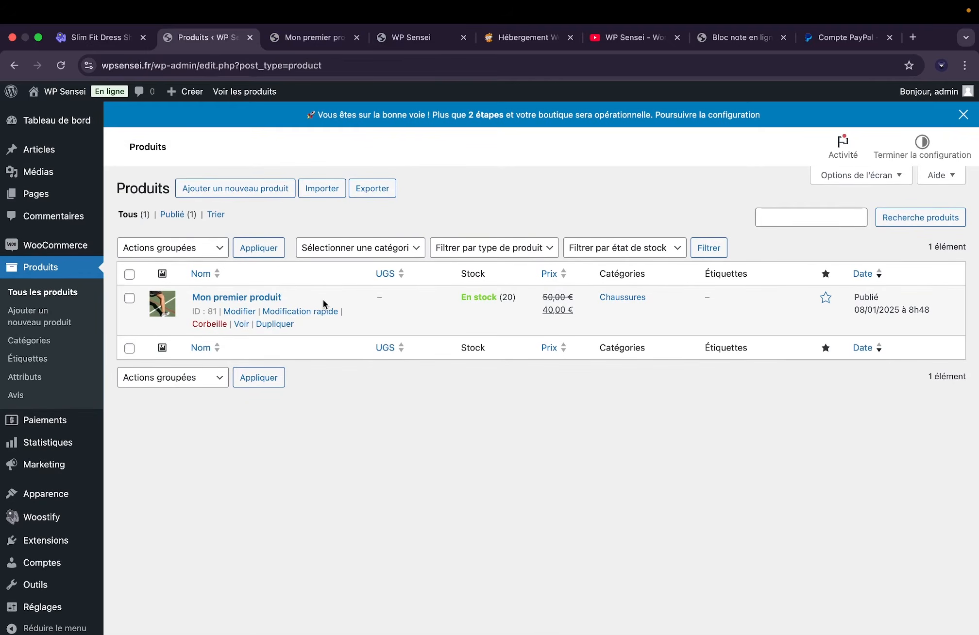
Open the public Boutique page and review its product listing and sidebar widgets.
{"action": "left_click", "coordinate": [328, 43]}
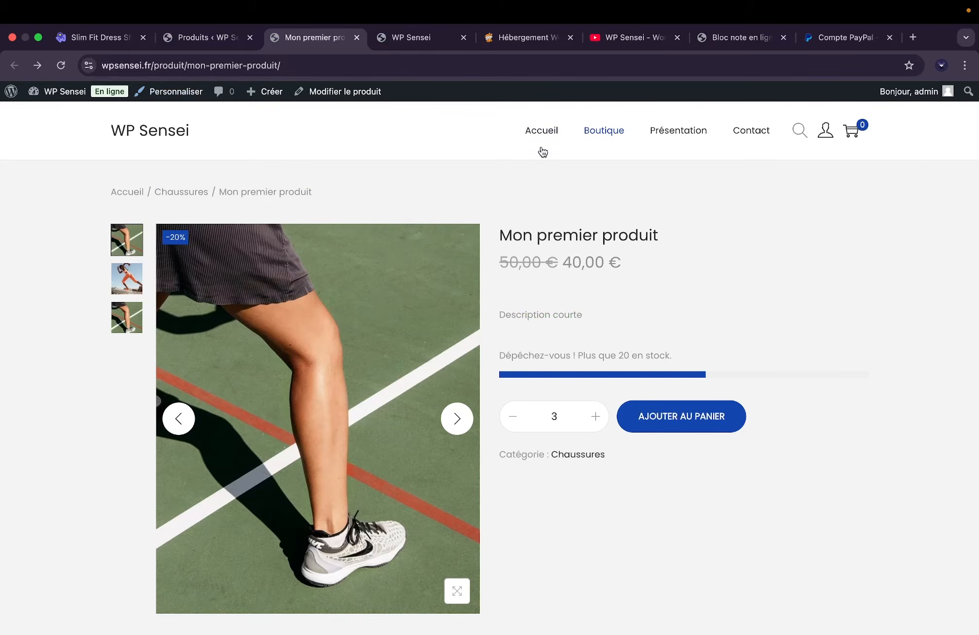
{"action": "left_click", "coordinate": [602, 147]}
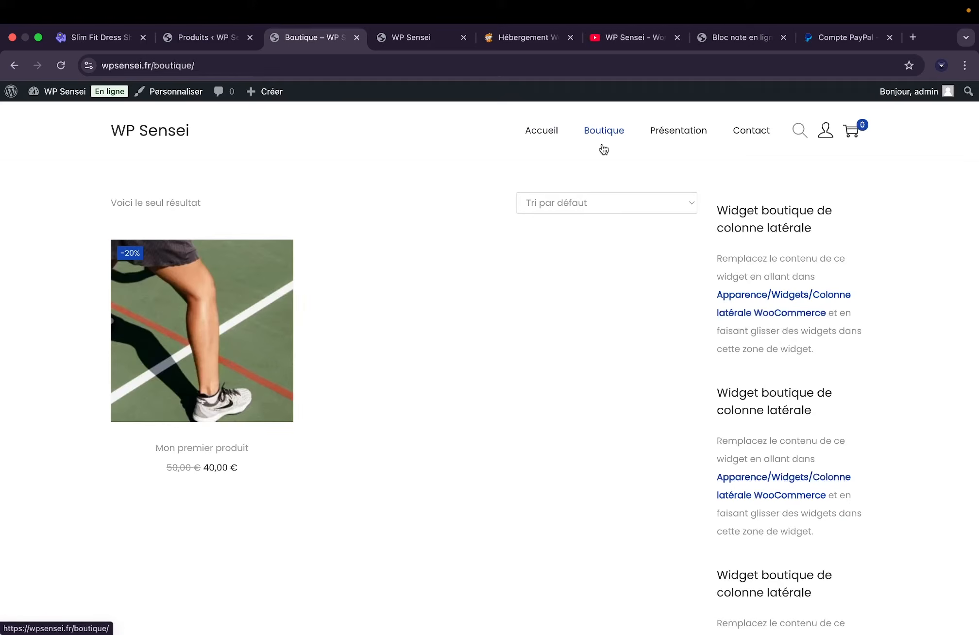
{"action": "scroll", "coordinate": [411, 300], "scroll_direction": "down", "scroll_amount": 3}
{"action": "scroll", "coordinate": [412, 300], "scroll_direction": "up", "scroll_amount": 3}
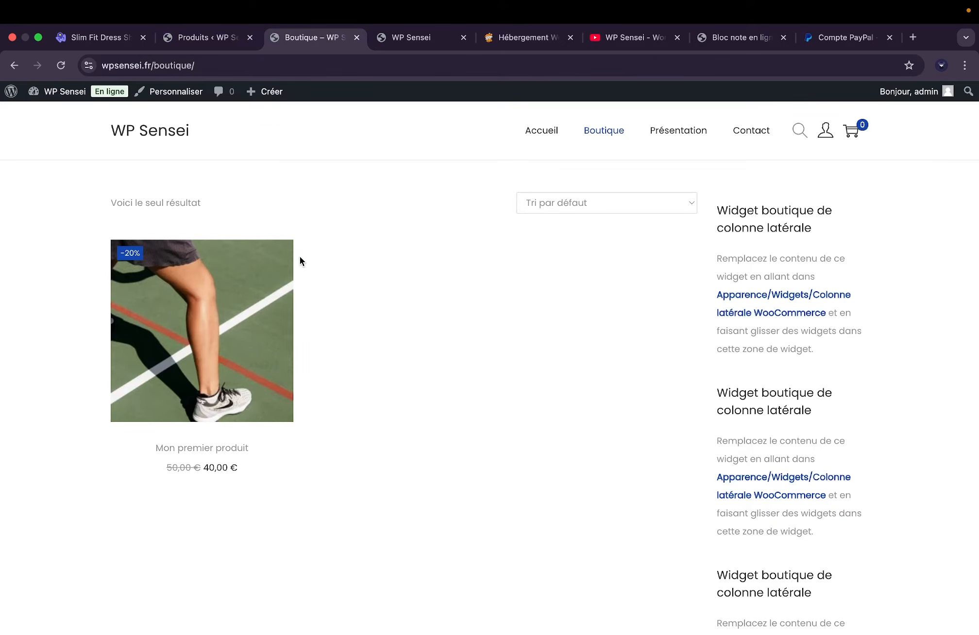
Add one "Mon premier produit" to the cart from its product page and open the full cart page.
{"action": "left_click", "coordinate": [265, 286]}
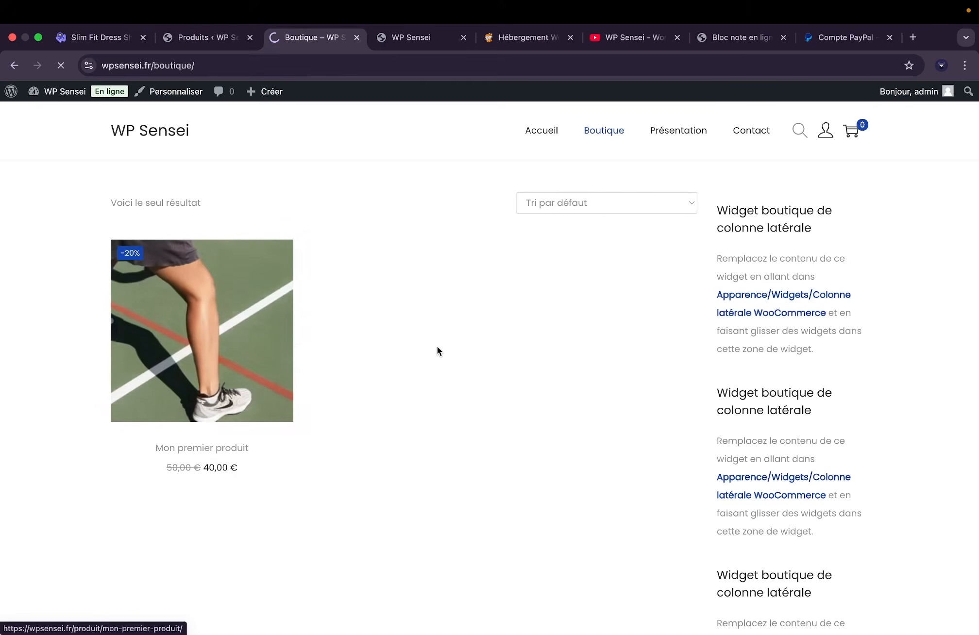
{"action": "left_click", "coordinate": [675, 416]}
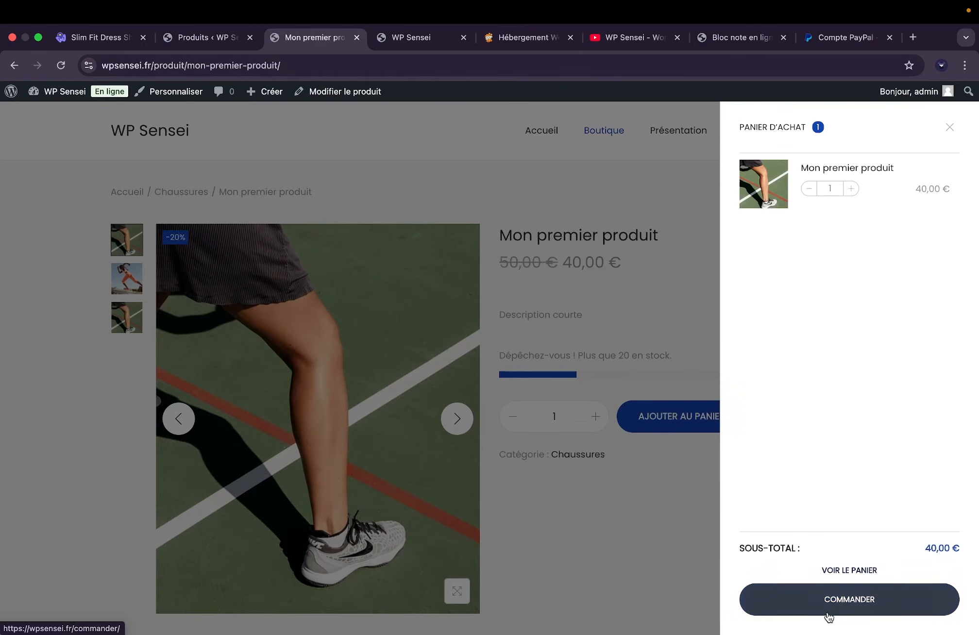
{"action": "left_click", "coordinate": [842, 576]}
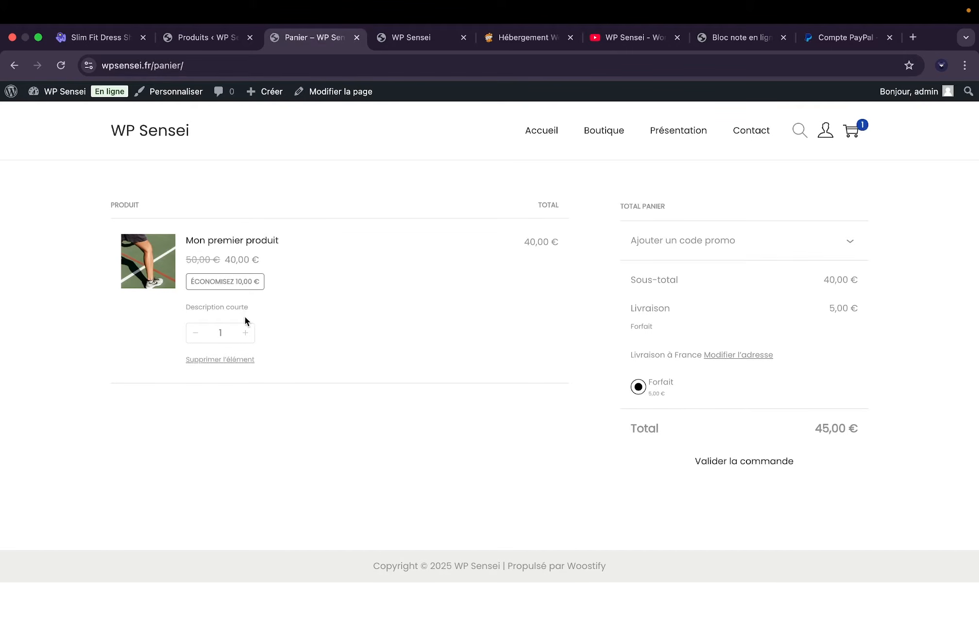
Raise the product's cart quantity to 2, check the subtotal and select "Livraison gratuite" as the delivery method.
{"action": "left_click", "coordinate": [245, 333]}
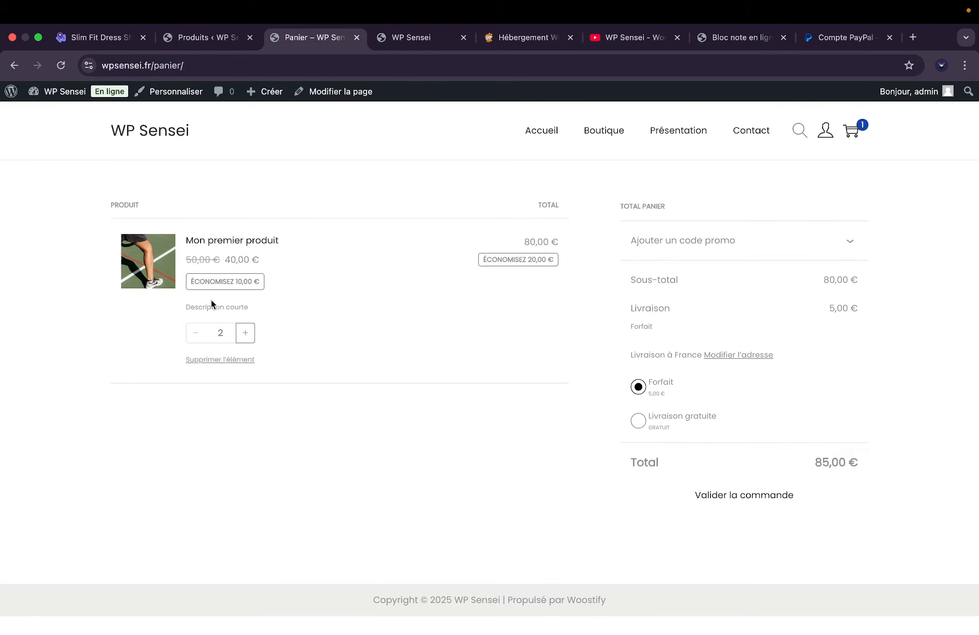
{"action": "left_click_drag", "start_coordinate": [529, 241], "coordinate": [622, 243]}
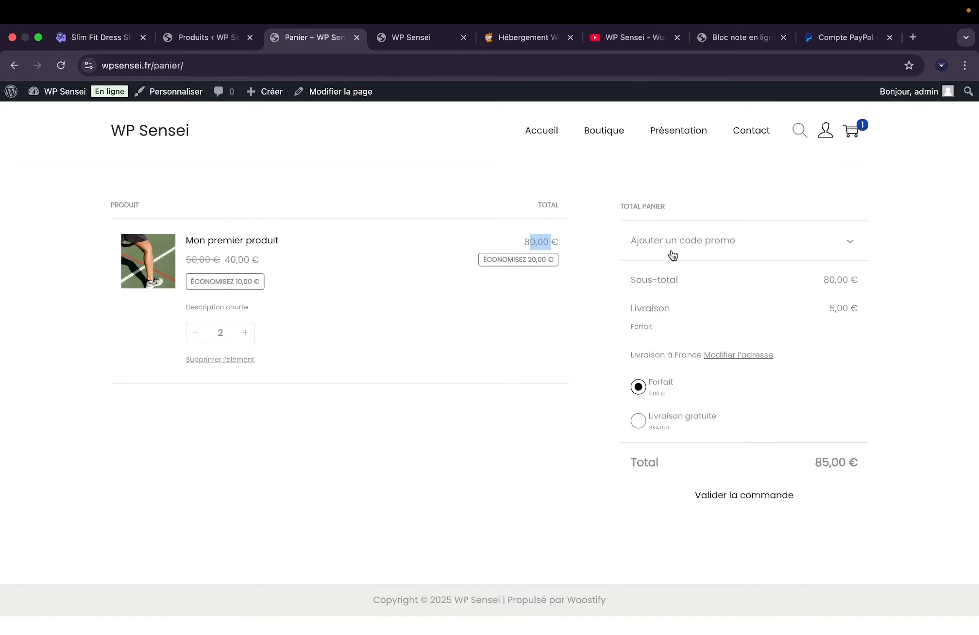
{"action": "double_click", "coordinate": [829, 280]}
{"action": "left_click", "coordinate": [870, 282]}
{"action": "left_click", "coordinate": [682, 416]}
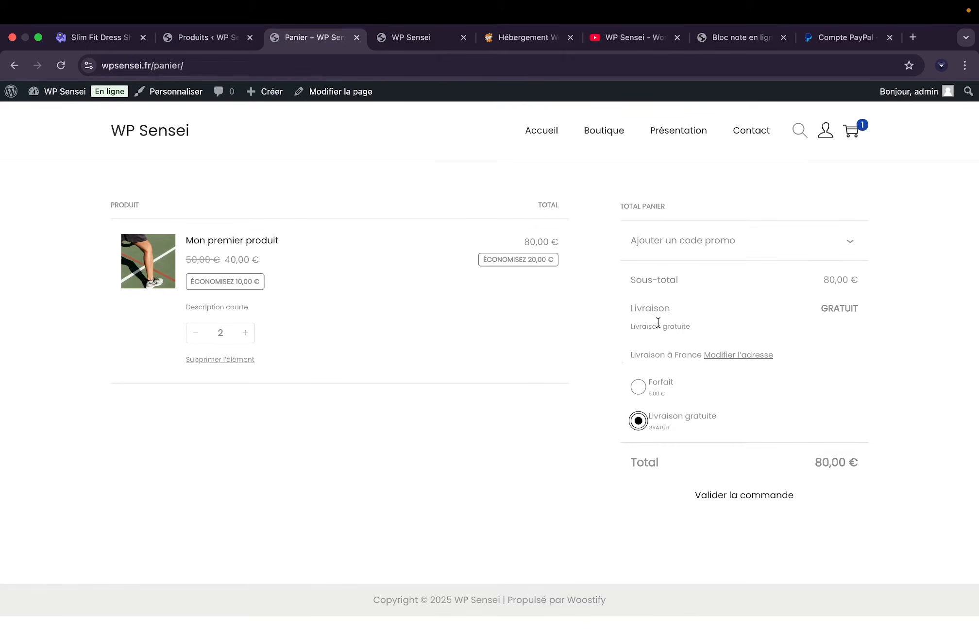
Expand the promo code field in the cart totals, leave it empty and proceed to checkout.
{"action": "left_click", "coordinate": [719, 247]}
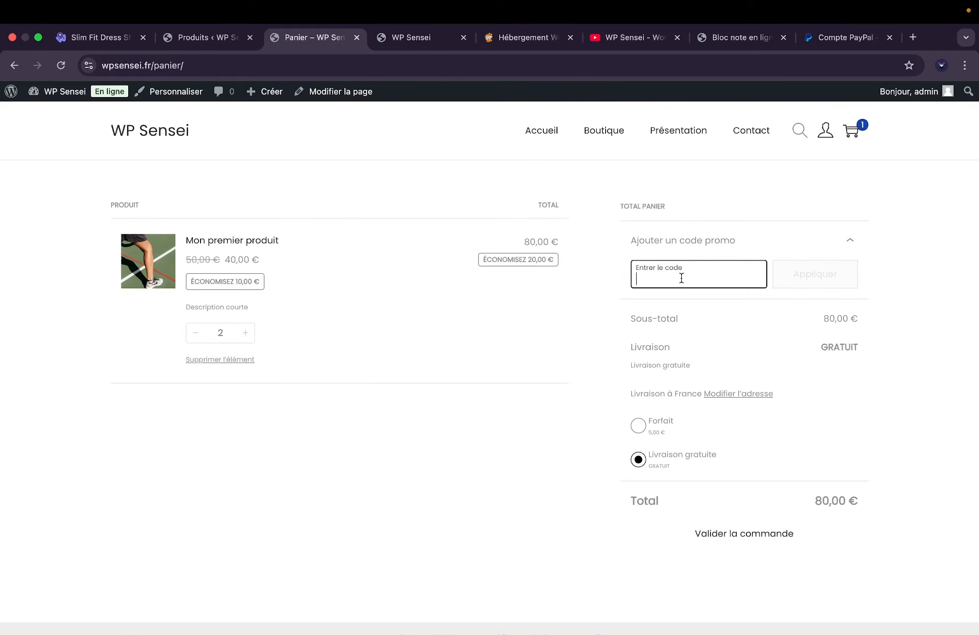
{"action": "scroll", "coordinate": [634, 387], "scroll_direction": "down", "scroll_amount": 1}
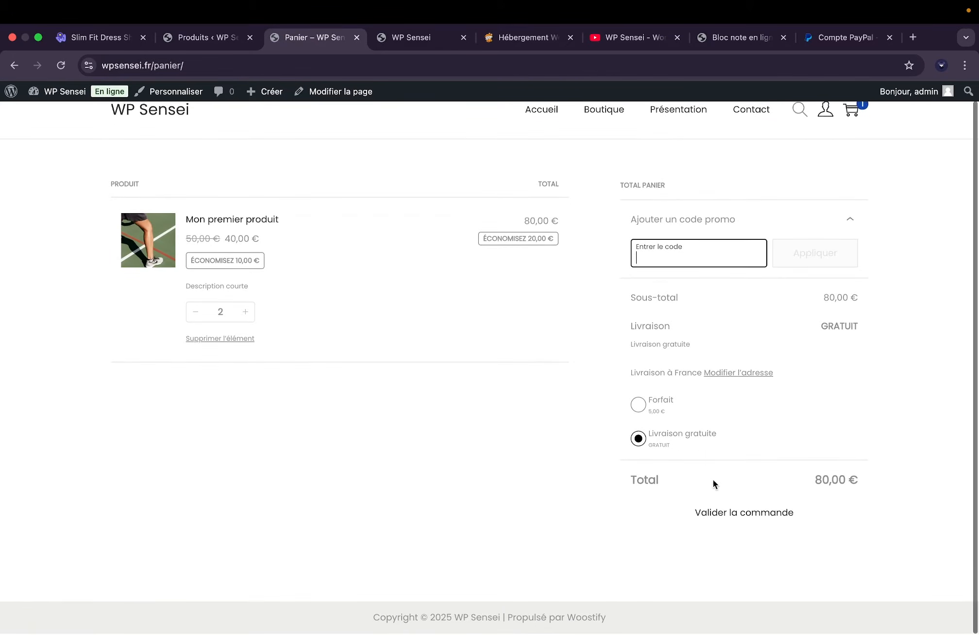
{"action": "left_click", "coordinate": [730, 519]}
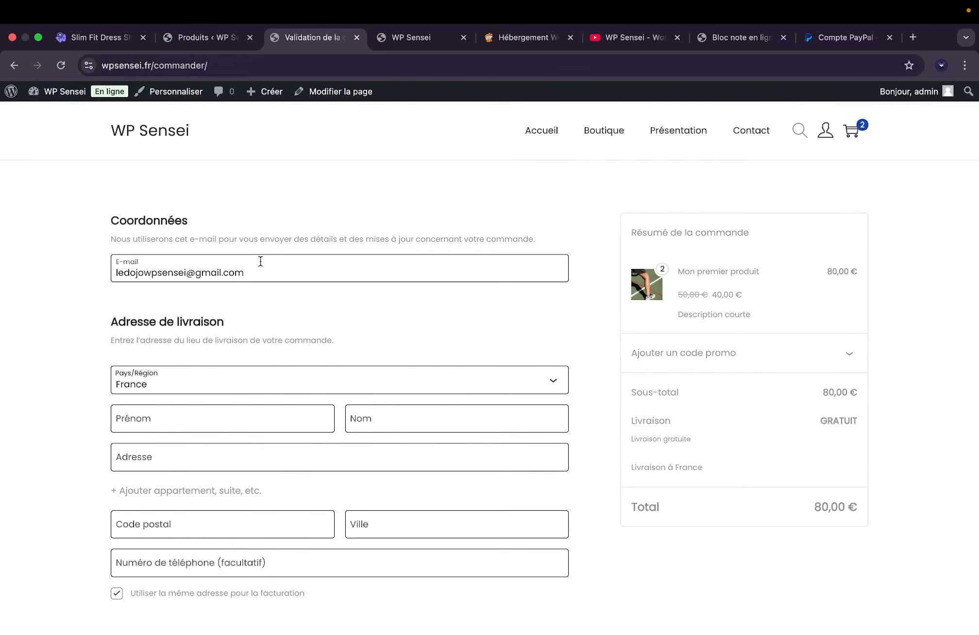
Review the checkout's contact and delivery address fields, switching the same-address-for-billing option off and back on.
{"action": "scroll", "coordinate": [199, 303], "scroll_direction": "down", "scroll_amount": 1}
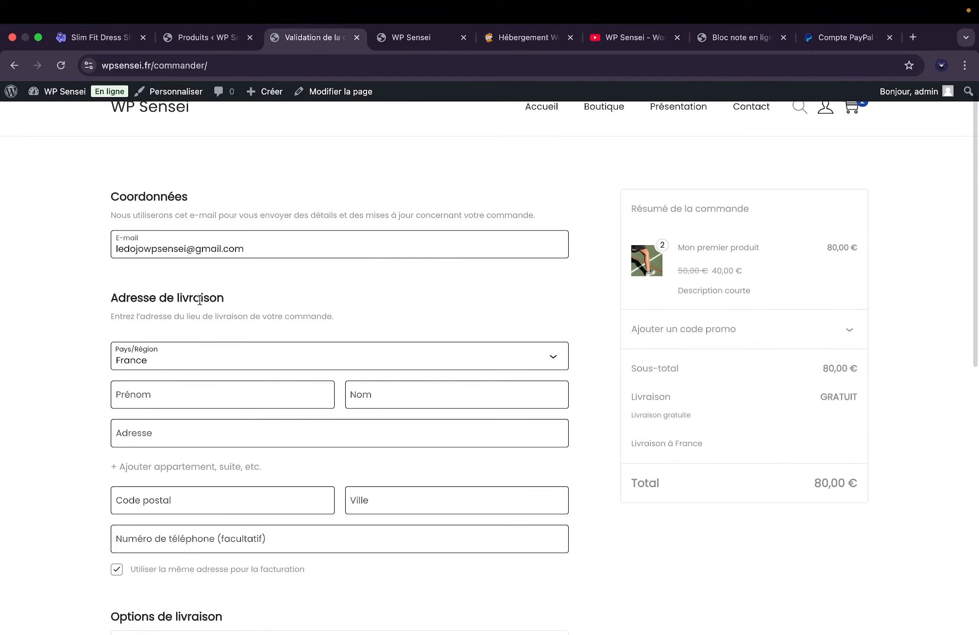
{"action": "scroll", "coordinate": [177, 293], "scroll_direction": "down", "scroll_amount": 10}
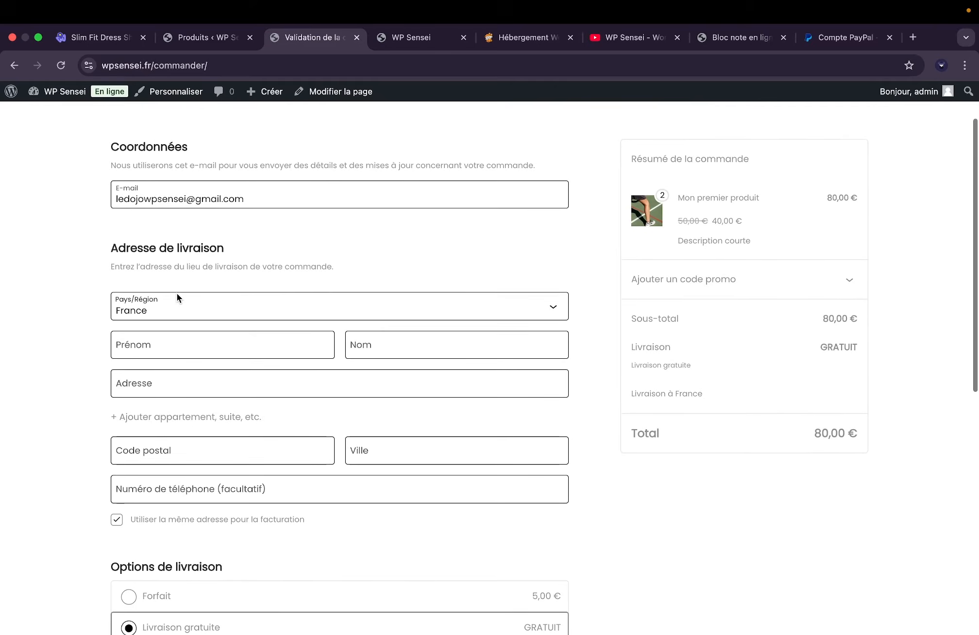
{"action": "scroll", "coordinate": [177, 292], "scroll_direction": "up", "scroll_amount": 8}
{"action": "scroll", "coordinate": [177, 293], "scroll_direction": "down", "scroll_amount": 4}
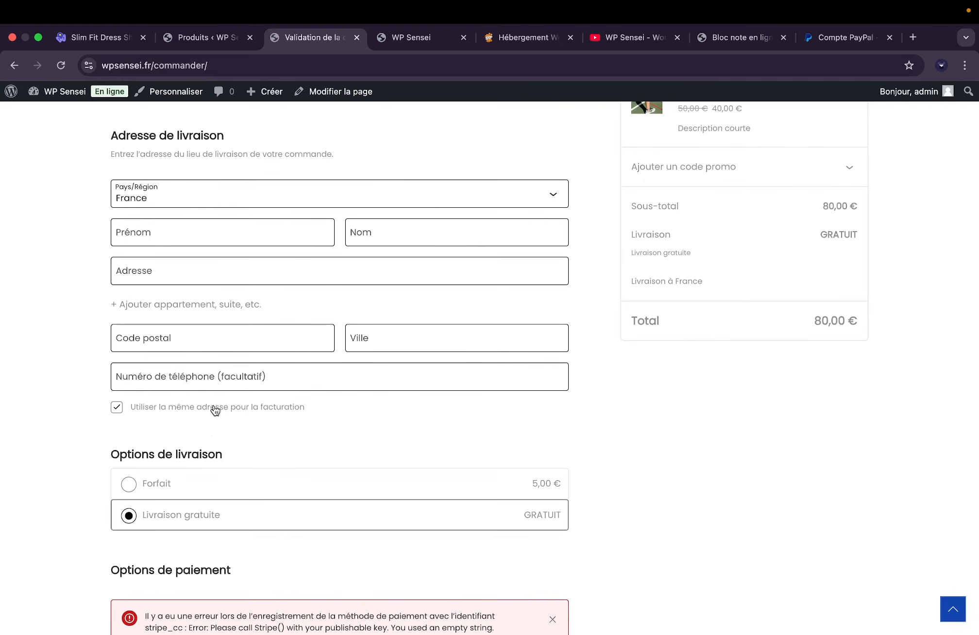
{"action": "left_click", "coordinate": [214, 409]}
{"action": "left_click", "coordinate": [214, 409]}
Review the checkout's delivery and payment options and try to place the order with the address fields empty.
{"action": "scroll", "coordinate": [214, 411], "scroll_direction": "down", "scroll_amount": 1}
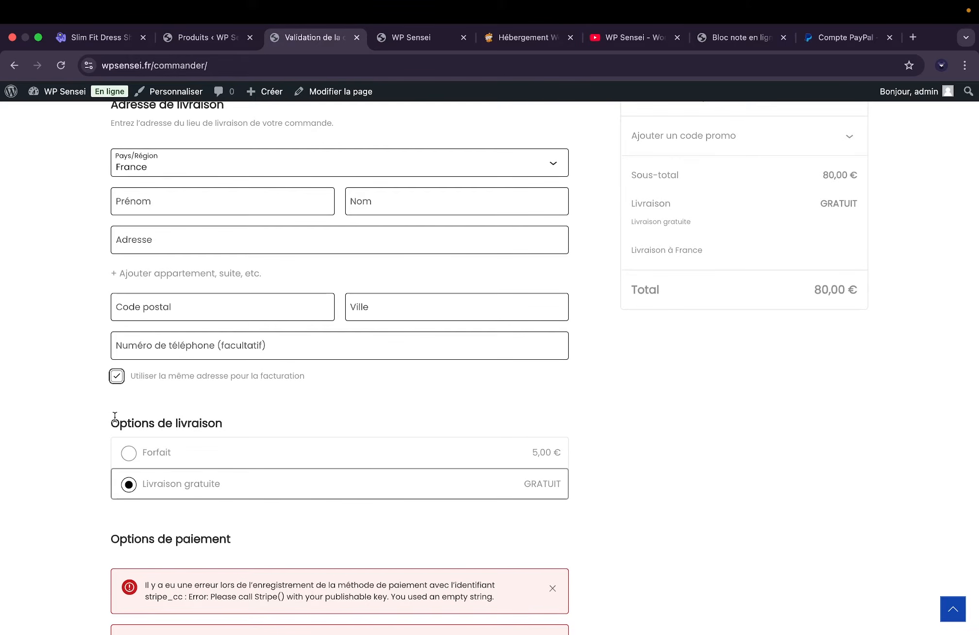
{"action": "scroll", "coordinate": [225, 462], "scroll_direction": "down", "scroll_amount": 5}
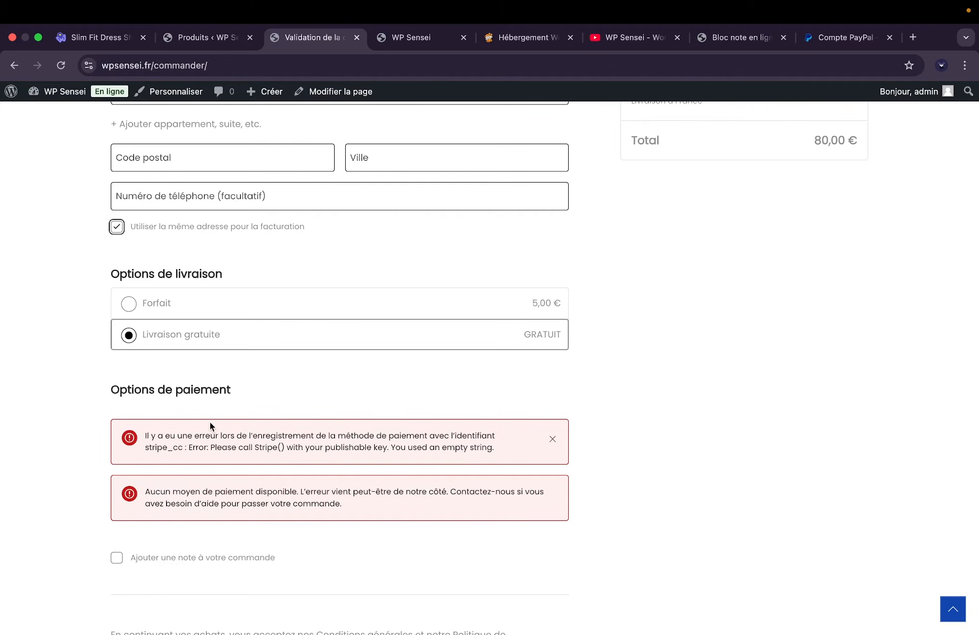
{"action": "scroll", "coordinate": [209, 422], "scroll_direction": "down", "scroll_amount": 2}
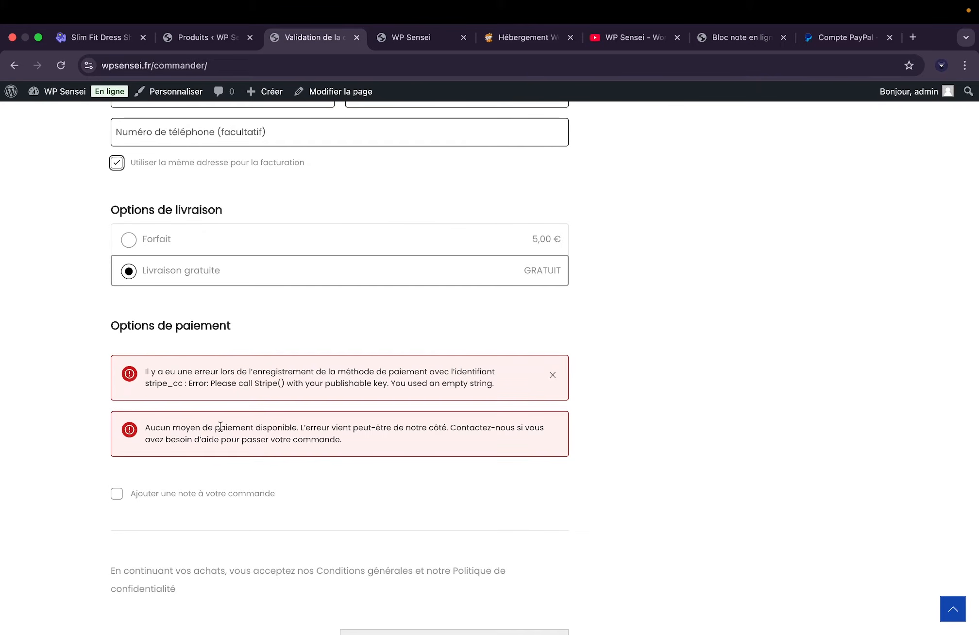
{"action": "scroll", "coordinate": [216, 437], "scroll_direction": "down", "scroll_amount": 4}
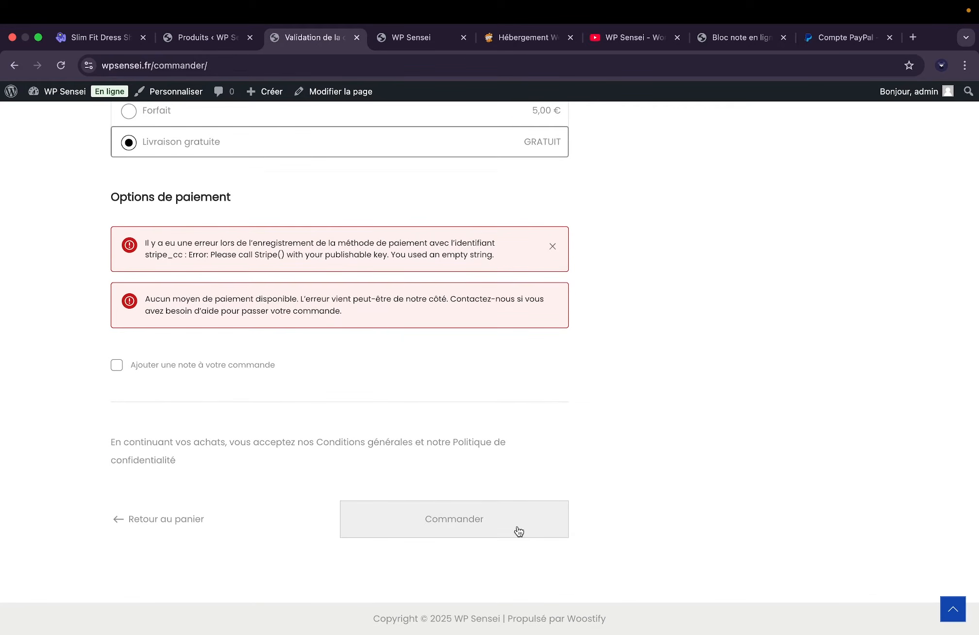
{"action": "left_click", "coordinate": [449, 517]}
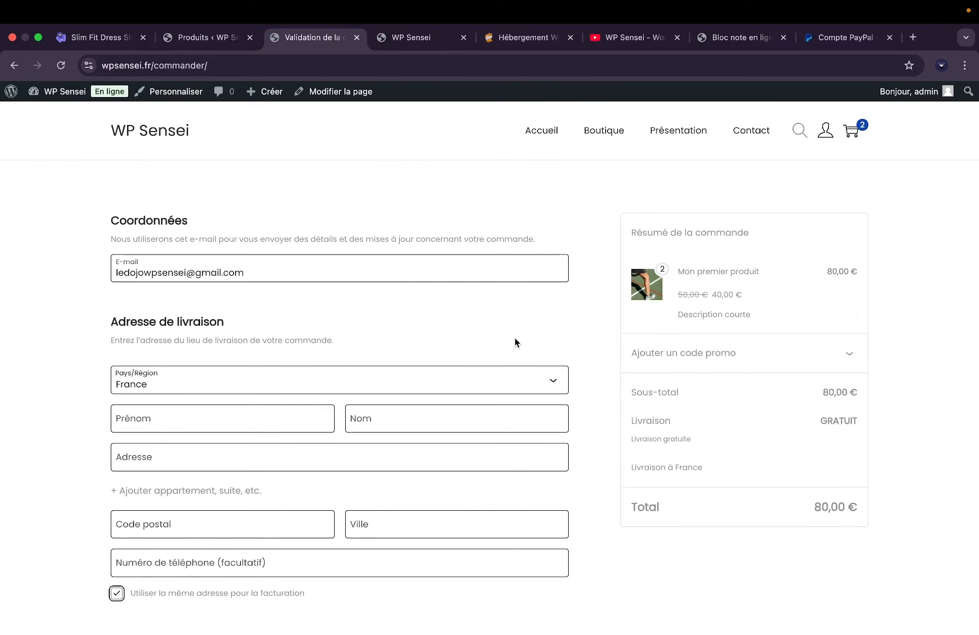
Return to the WordPress admin, open the theme customizer and examine the logo, title and icon settings under "Identité du site".
{"action": "left_click", "coordinate": [189, 39]}
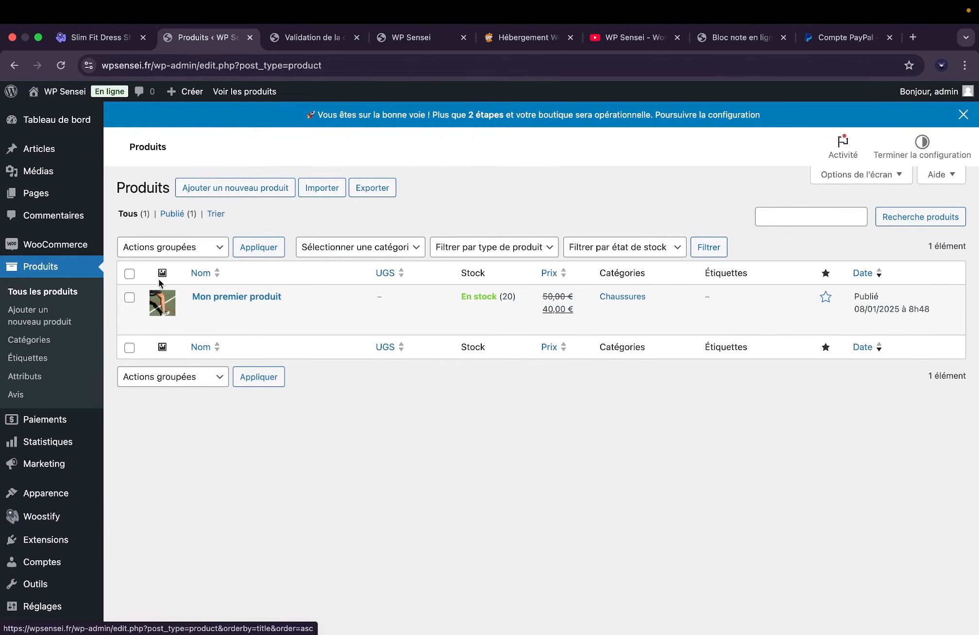
{"action": "mouse_move", "coordinate": [78, 459]}
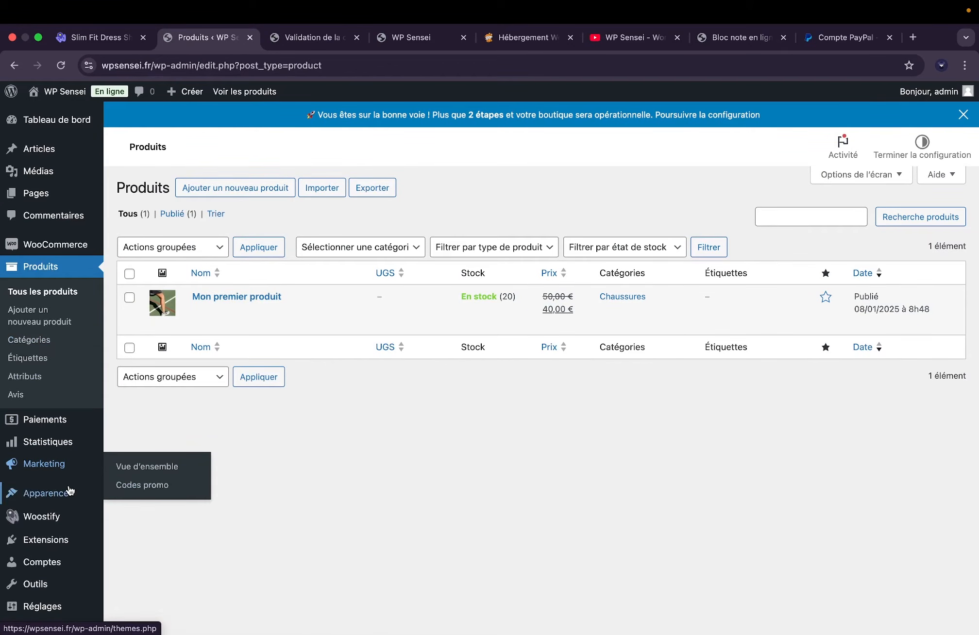
{"action": "mouse_move", "coordinate": [70, 492]}
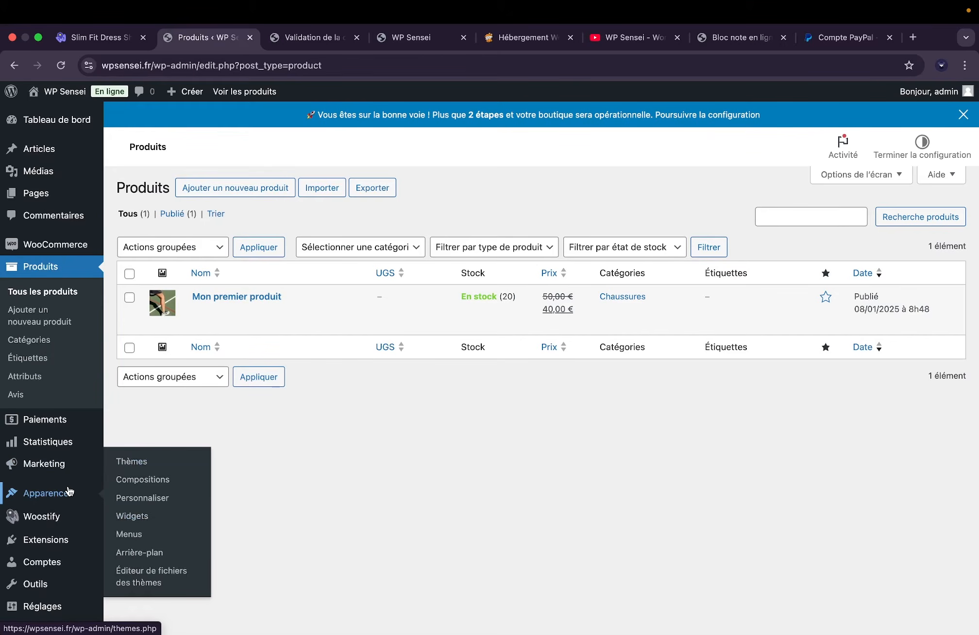
{"action": "left_click", "coordinate": [140, 502]}
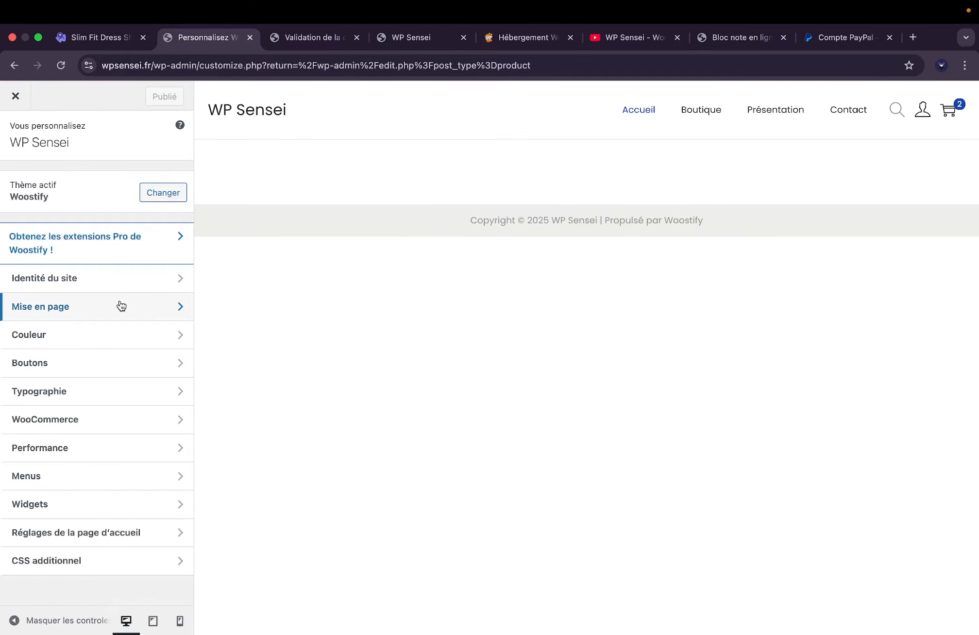
{"action": "left_click", "coordinate": [119, 284]}
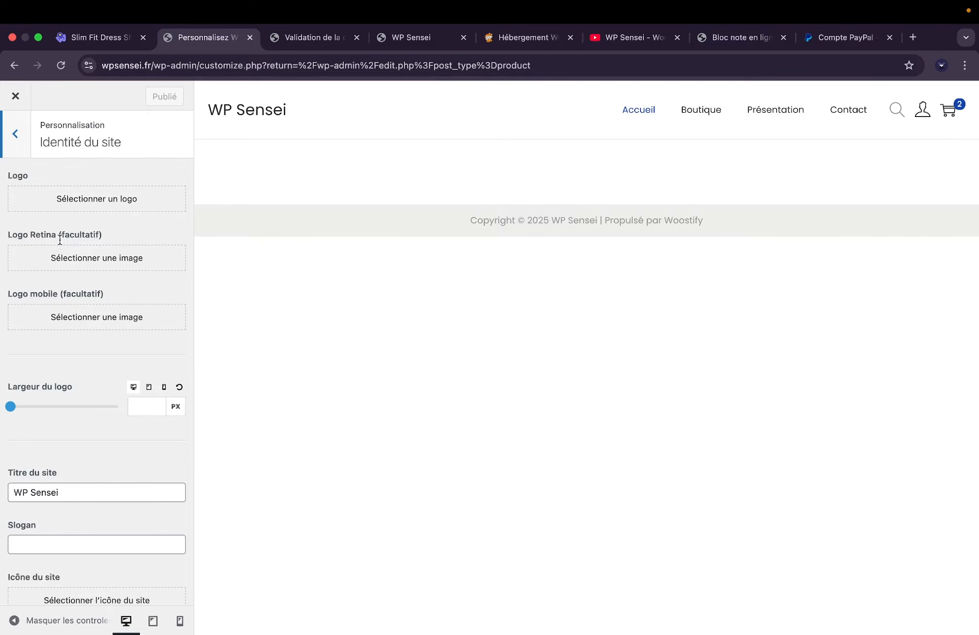
{"action": "scroll", "coordinate": [67, 318], "scroll_direction": "down", "scroll_amount": 1}
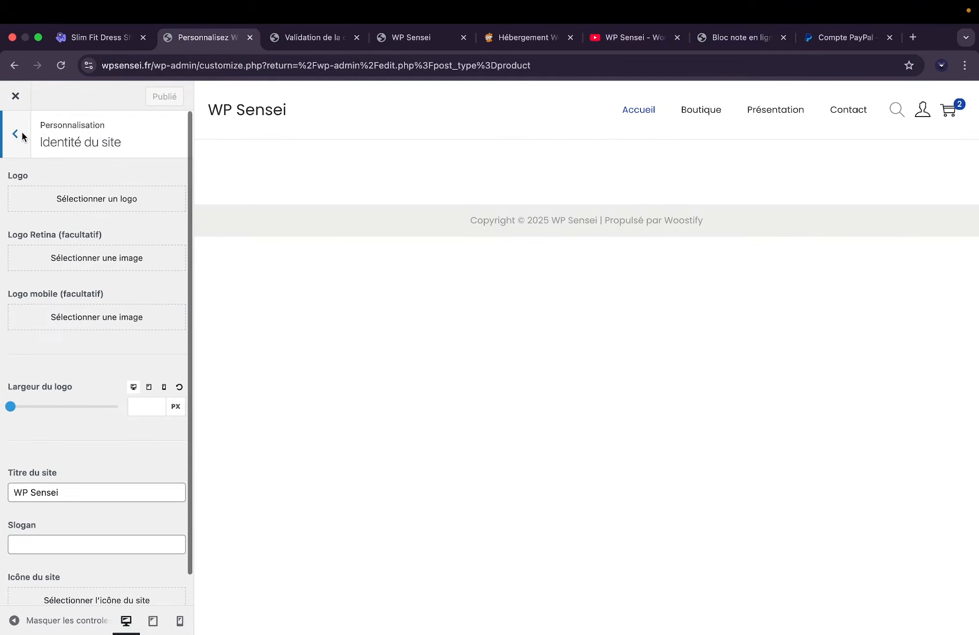
Leave the site identity settings and open "Conteneur du site" within the "Mise en page" settings.
{"action": "left_click", "coordinate": [19, 132]}
{"action": "left_click", "coordinate": [78, 305]}
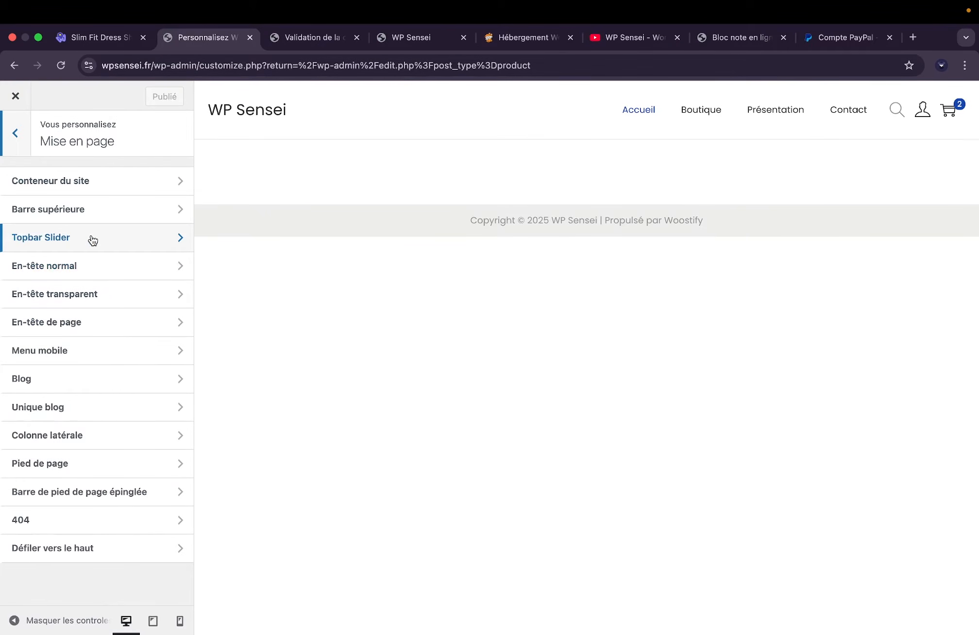
{"action": "left_click", "coordinate": [94, 188]}
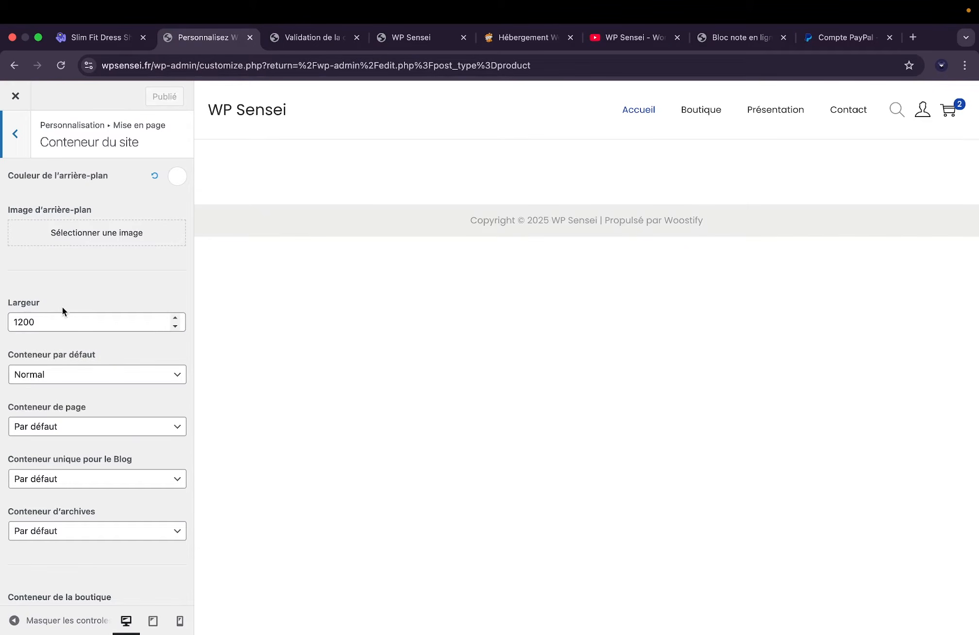
Show the Boutique page in the preview, try a site container width of 500 and restore it to 1200.
{"action": "left_click", "coordinate": [705, 109]}
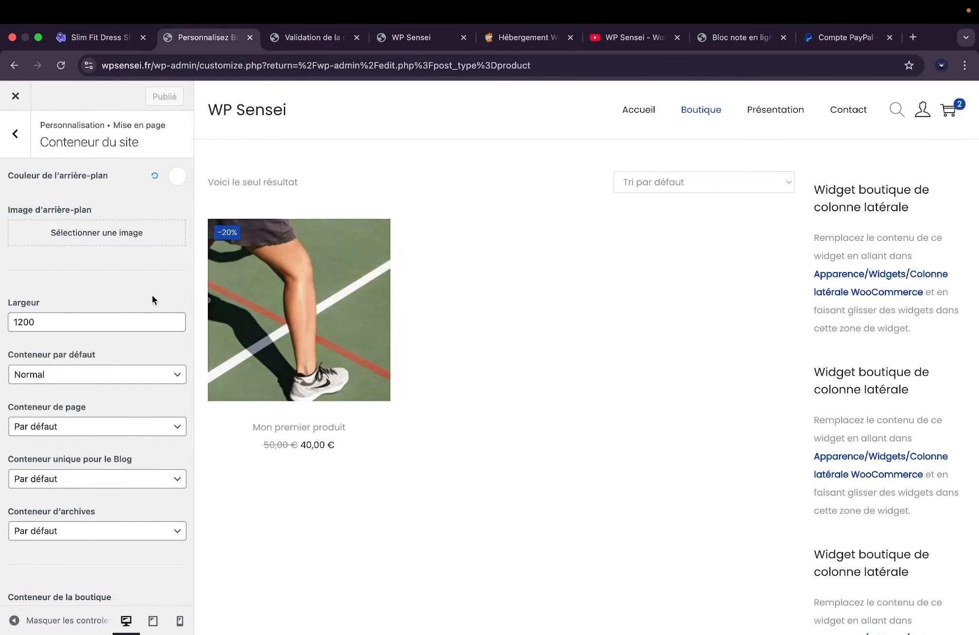
{"action": "left_click_drag", "start_coordinate": [152, 316], "coordinate": [17, 316]}
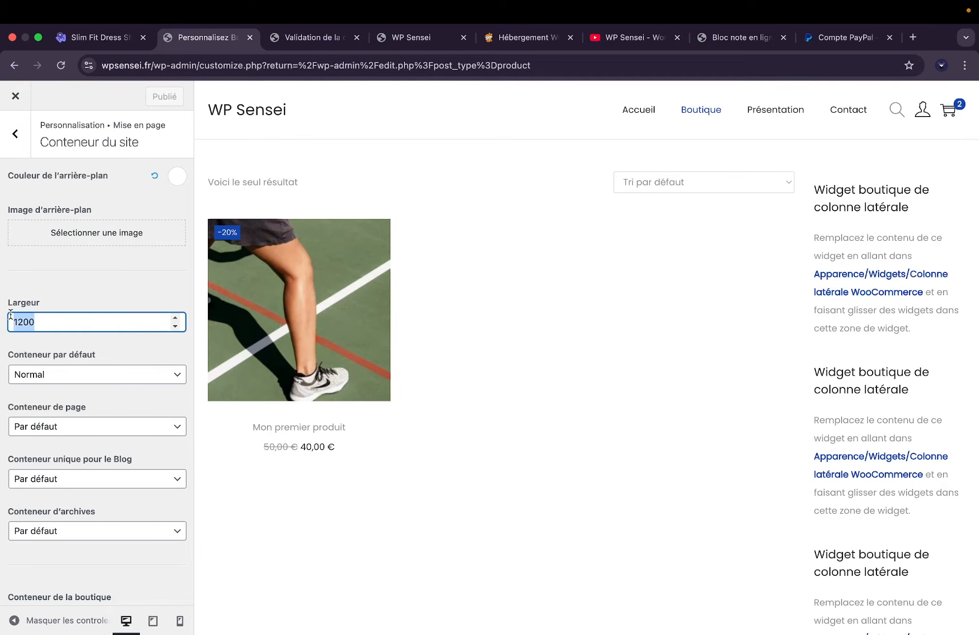
{"action": "type", "text": "500"}
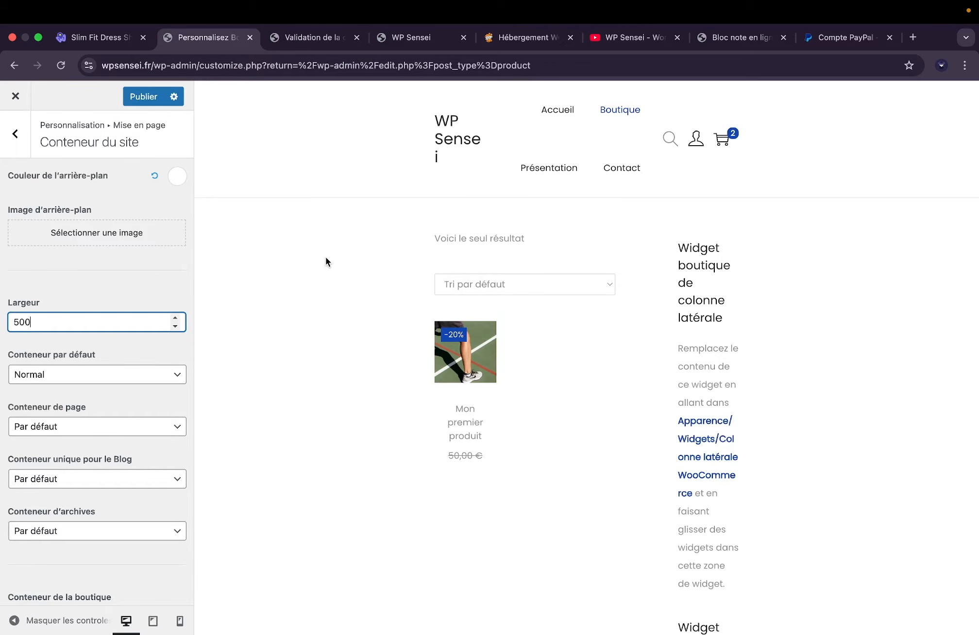
{"action": "type", "text": "0"}
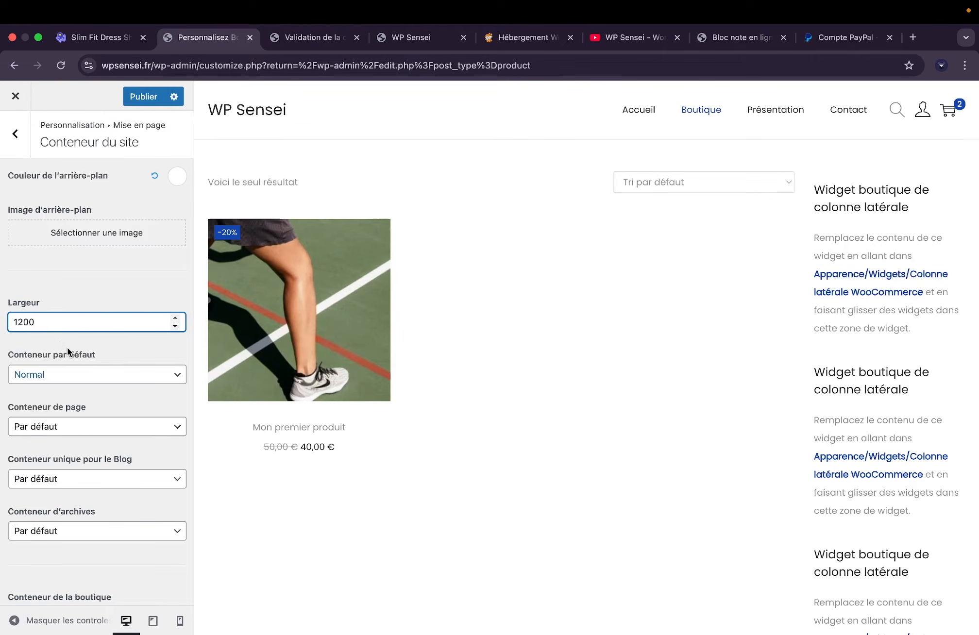
Try the "Encadré" and "Contenu encadré" options for the default container, and set it back to "Normal".
{"action": "scroll", "coordinate": [67, 347], "scroll_direction": "down", "scroll_amount": 1}
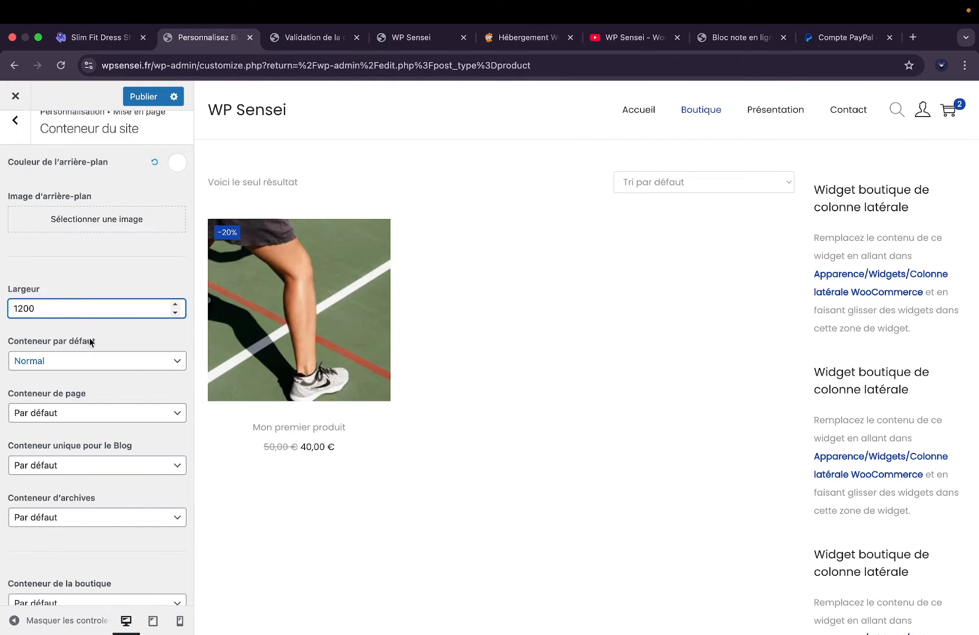
{"action": "left_click", "coordinate": [85, 361]}
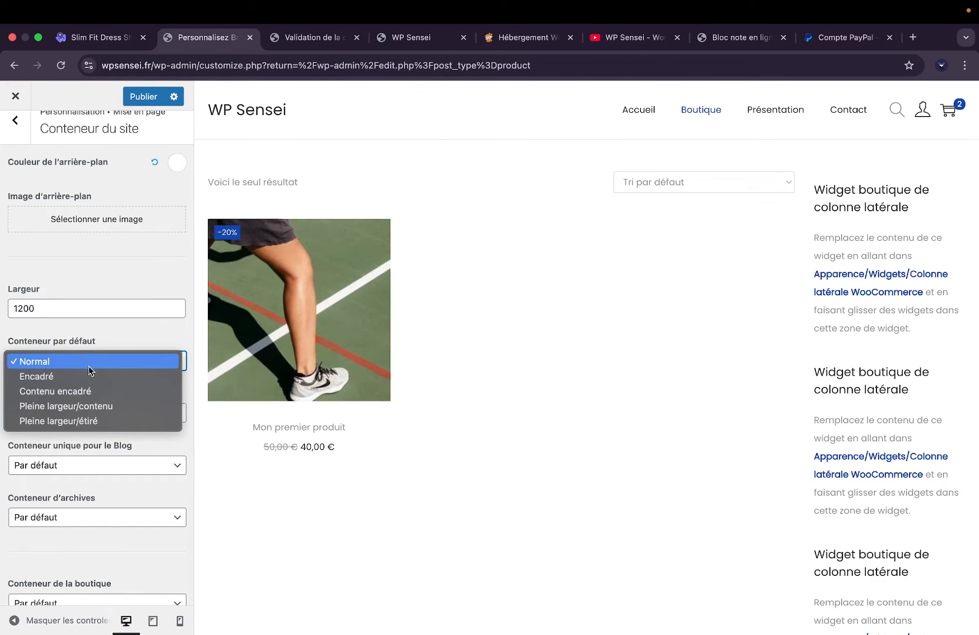
{"action": "left_click", "coordinate": [90, 375]}
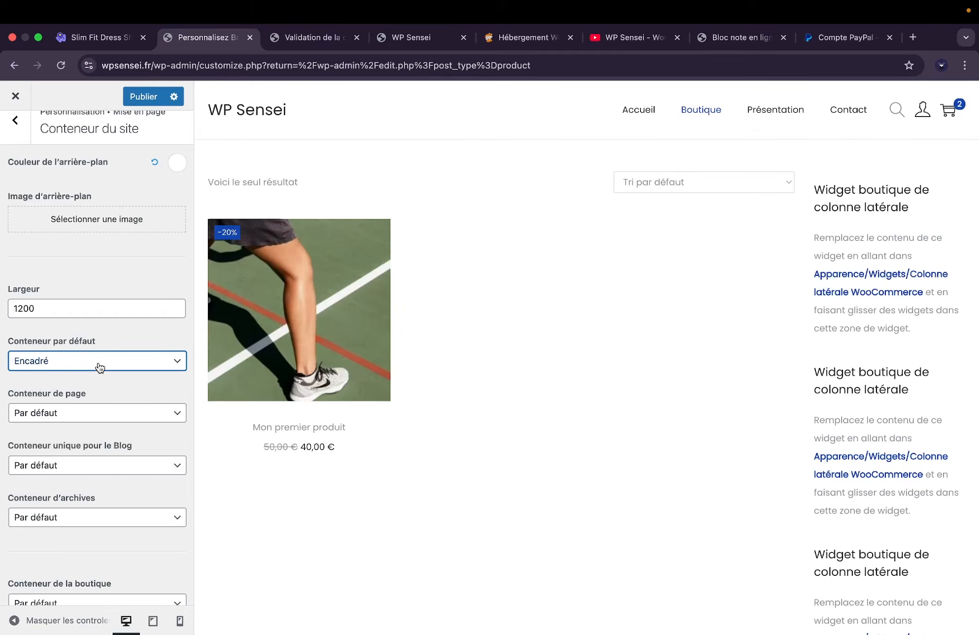
{"action": "left_click", "coordinate": [97, 367]}
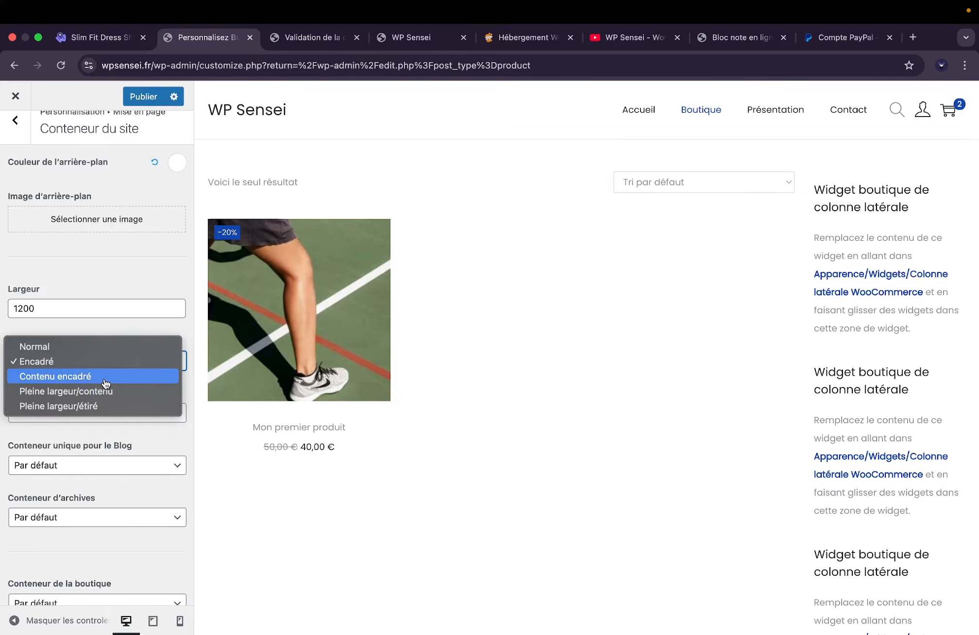
{"action": "left_click", "coordinate": [105, 384]}
{"action": "left_click", "coordinate": [111, 370]}
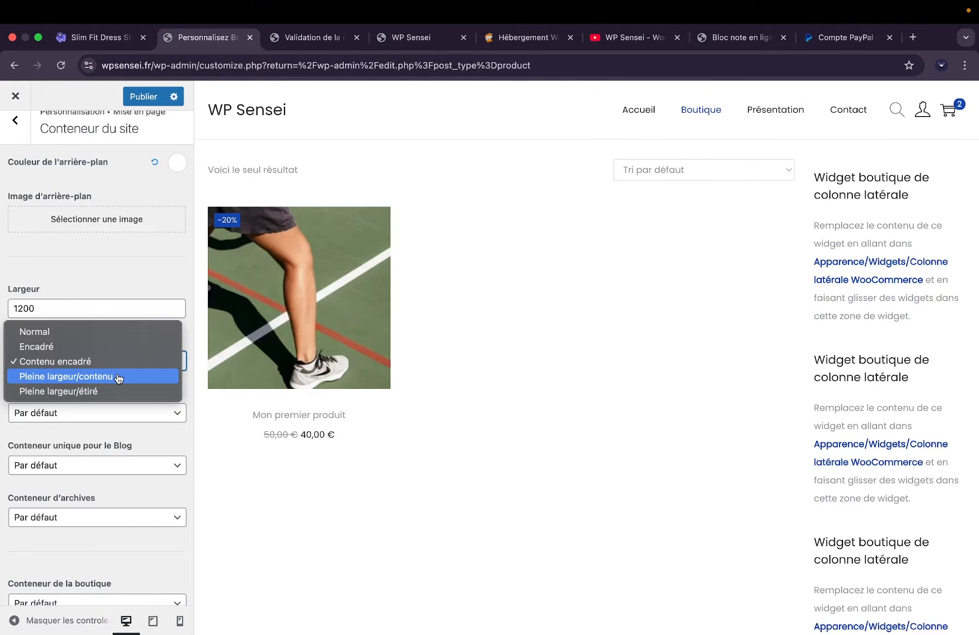
{"action": "left_click", "coordinate": [136, 306]}
{"action": "left_click", "coordinate": [107, 366]}
{"action": "left_click", "coordinate": [116, 332]}
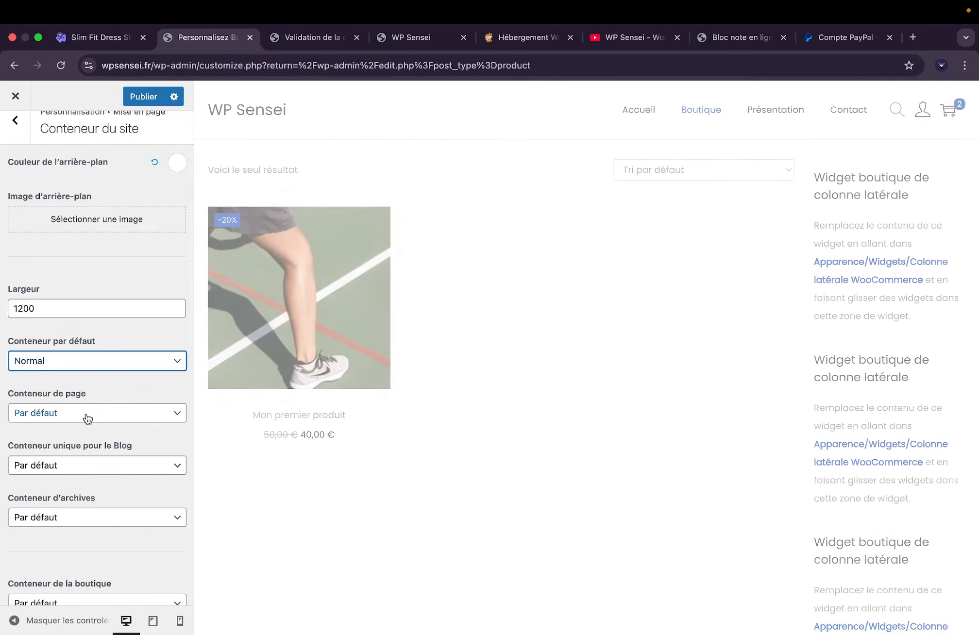
{"action": "scroll", "coordinate": [89, 427], "scroll_direction": "down", "scroll_amount": 2}
{"action": "scroll", "coordinate": [87, 432], "scroll_direction": "up", "scroll_amount": 3}
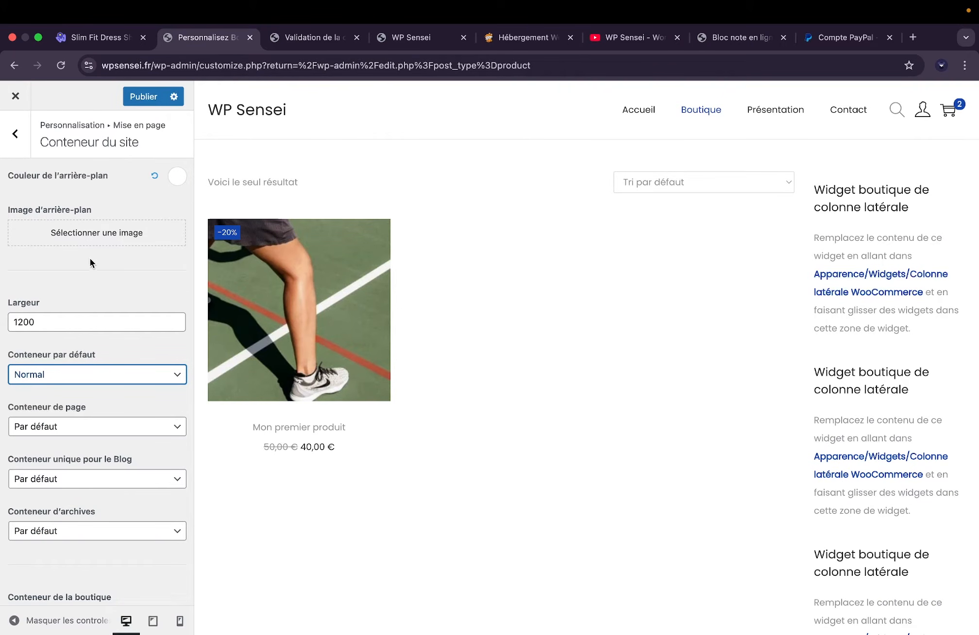
Open the "Barre supérieure" layout settings and enter "Hello" as the bar's left content.
{"action": "left_click", "coordinate": [27, 149]}
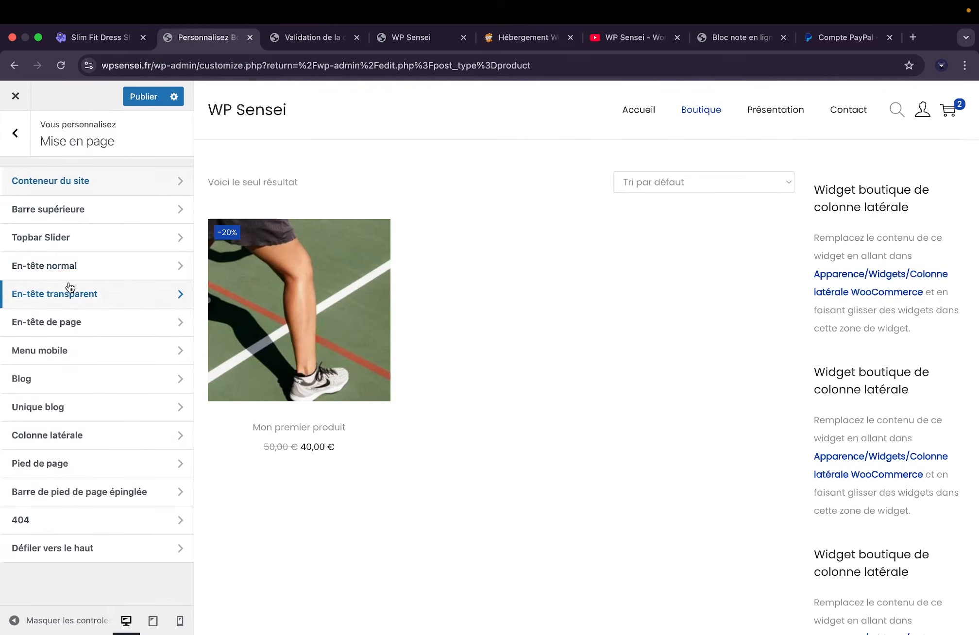
{"action": "left_click", "coordinate": [98, 210]}
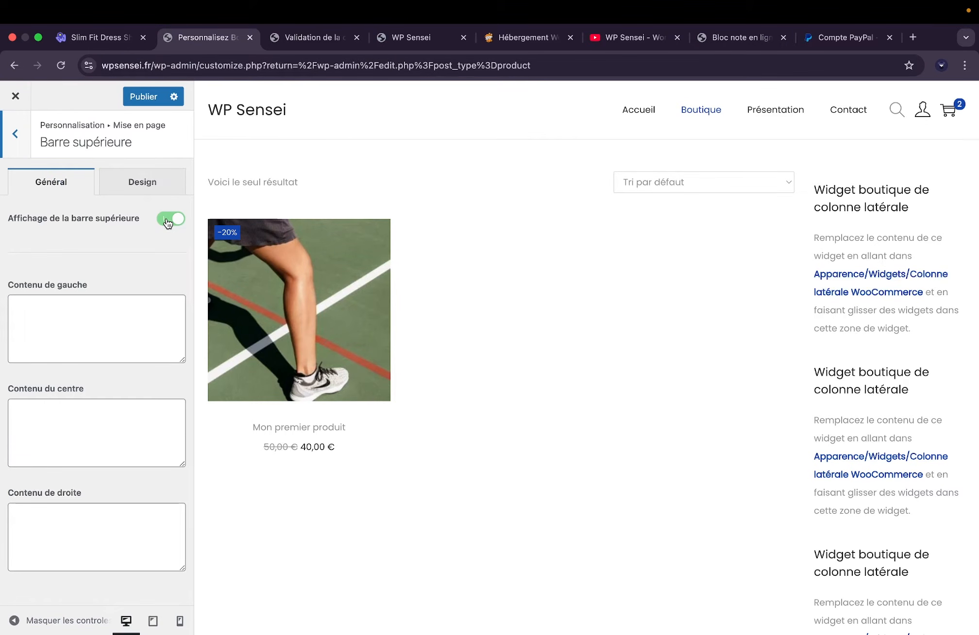
{"action": "left_click", "coordinate": [84, 344]}
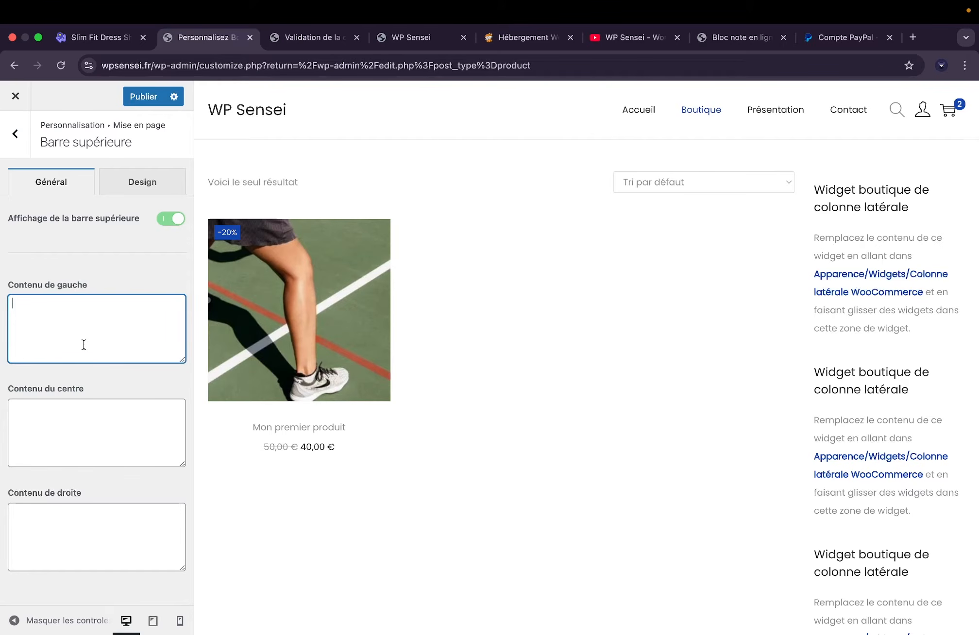
{"action": "type", "text": "Hello"}
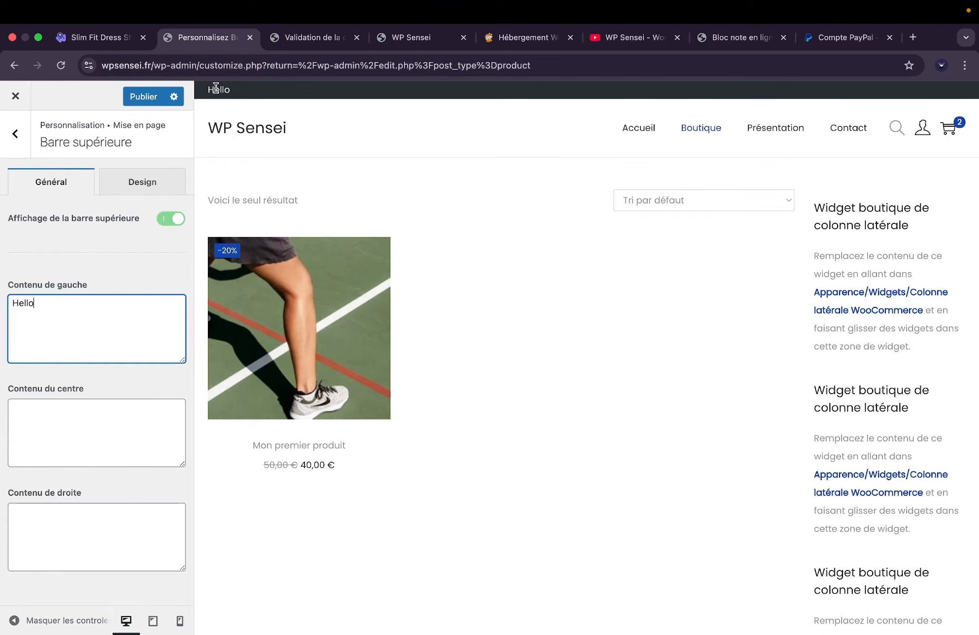
{"action": "left_click", "coordinate": [83, 426]}
{"action": "left_click", "coordinate": [98, 564]}
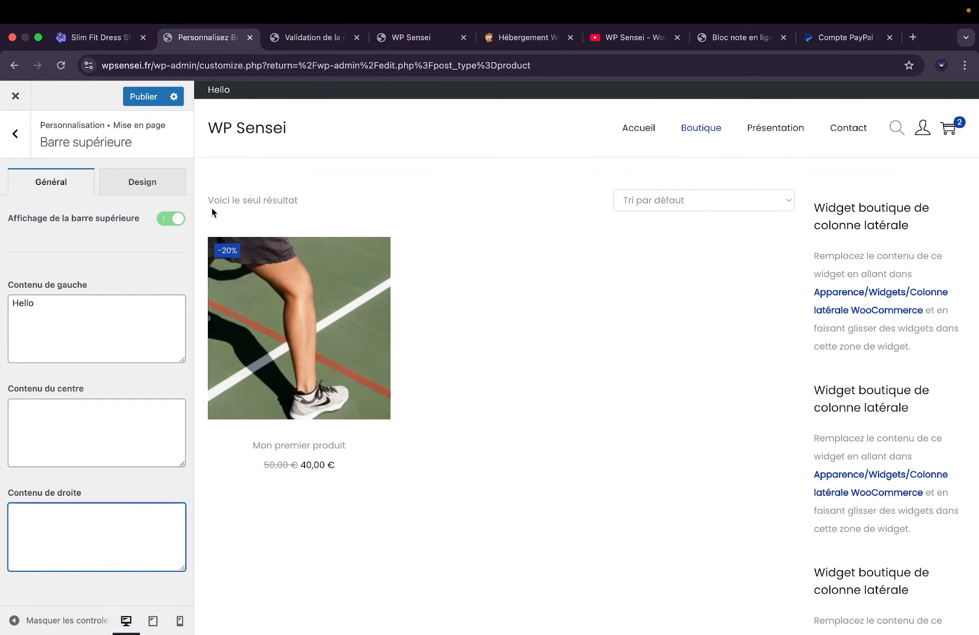
Set the spacing in the top bar's design options to 11 px and return to the "Mise en page" settings.
{"action": "left_click", "coordinate": [138, 185]}
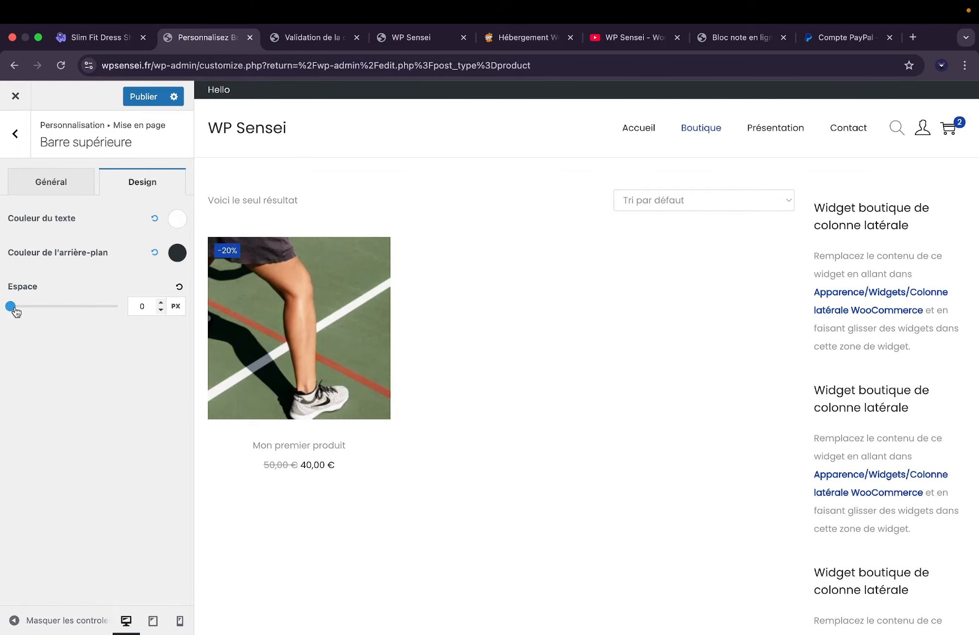
{"action": "left_click_drag", "start_coordinate": [11, 309], "coordinate": [34, 308]}
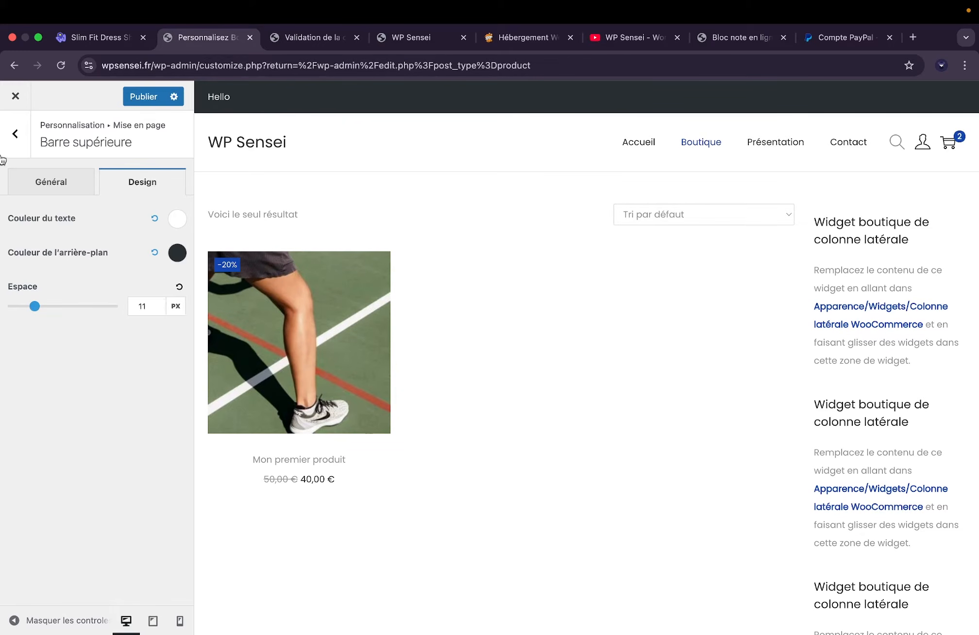
{"action": "left_click", "coordinate": [14, 134]}
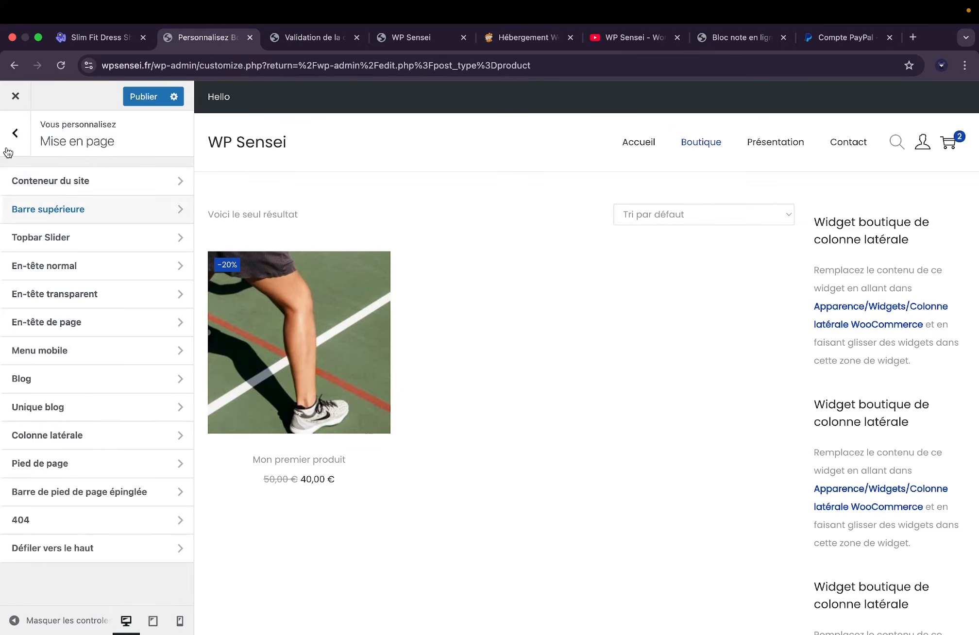
Enable the Topbar Slider display, inspect the first slider item's text and return to the "Mise en page" settings.
{"action": "left_click", "coordinate": [61, 250]}
{"action": "left_click", "coordinate": [165, 176]}
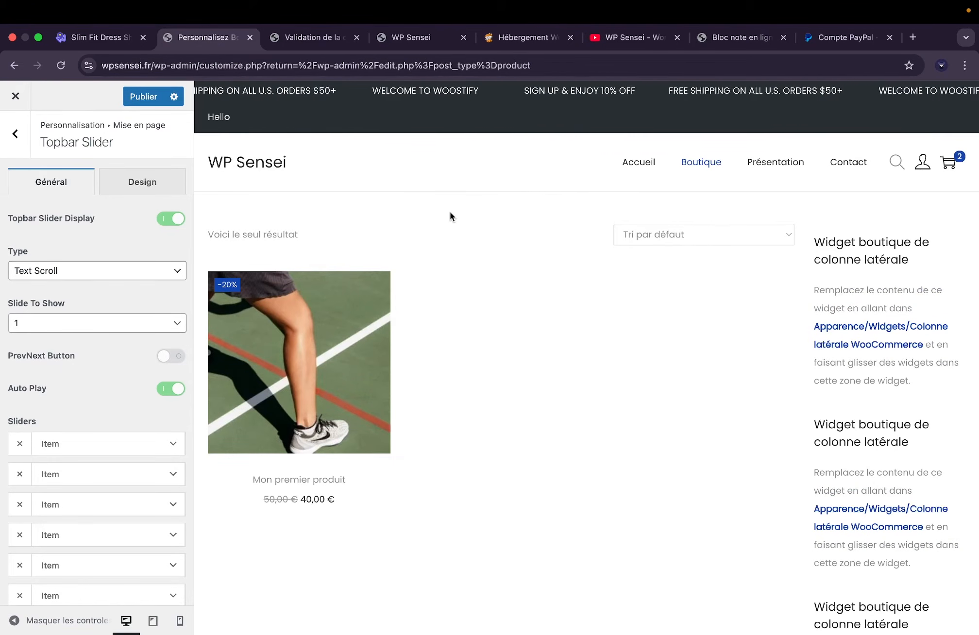
{"action": "scroll", "coordinate": [74, 425], "scroll_direction": "down", "scroll_amount": 2}
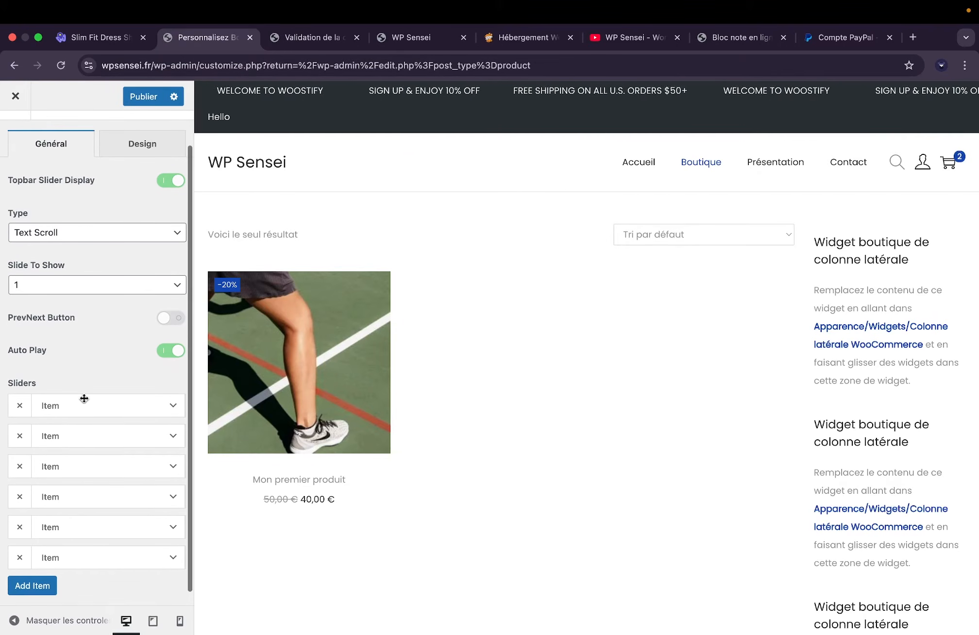
{"action": "left_click", "coordinate": [174, 405]}
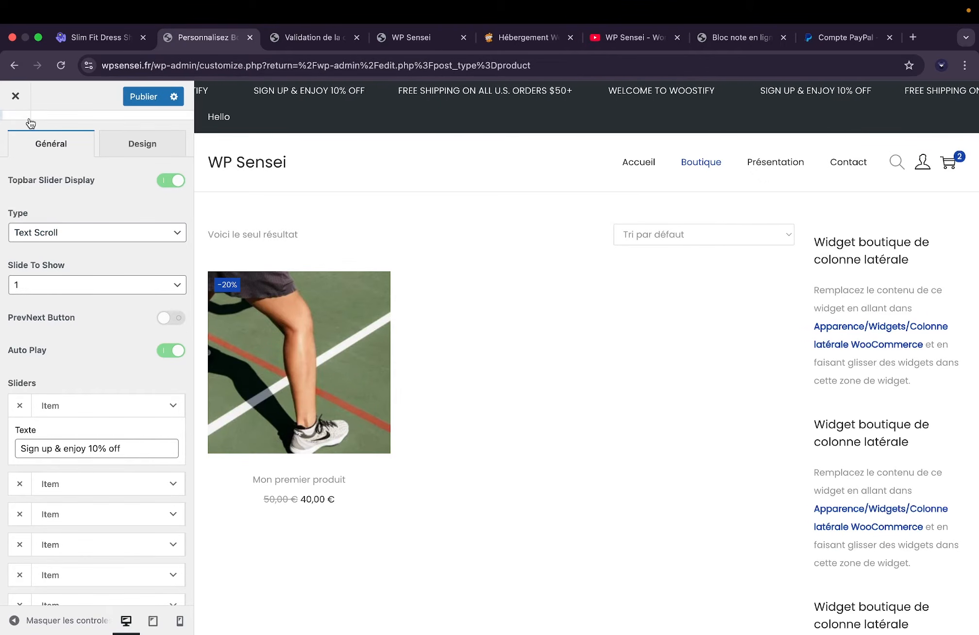
{"action": "scroll", "coordinate": [32, 152], "scroll_direction": "up", "scroll_amount": 2}
{"action": "left_click", "coordinate": [15, 133]}
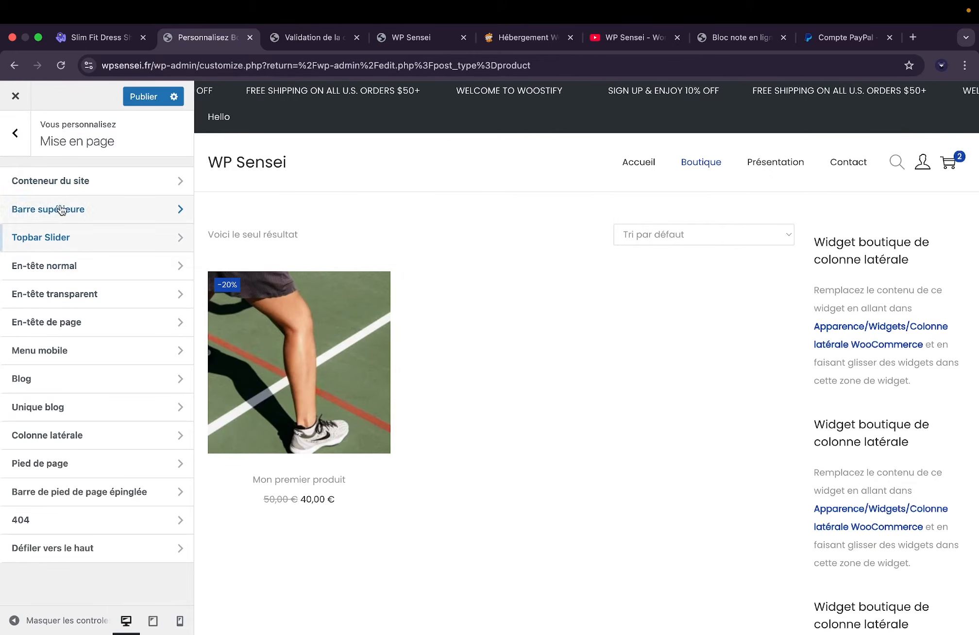
Review the Topbar Slider's design options for text, background, spacing and button colour, and leave them.
{"action": "left_click", "coordinate": [58, 239]}
{"action": "left_click", "coordinate": [138, 183]}
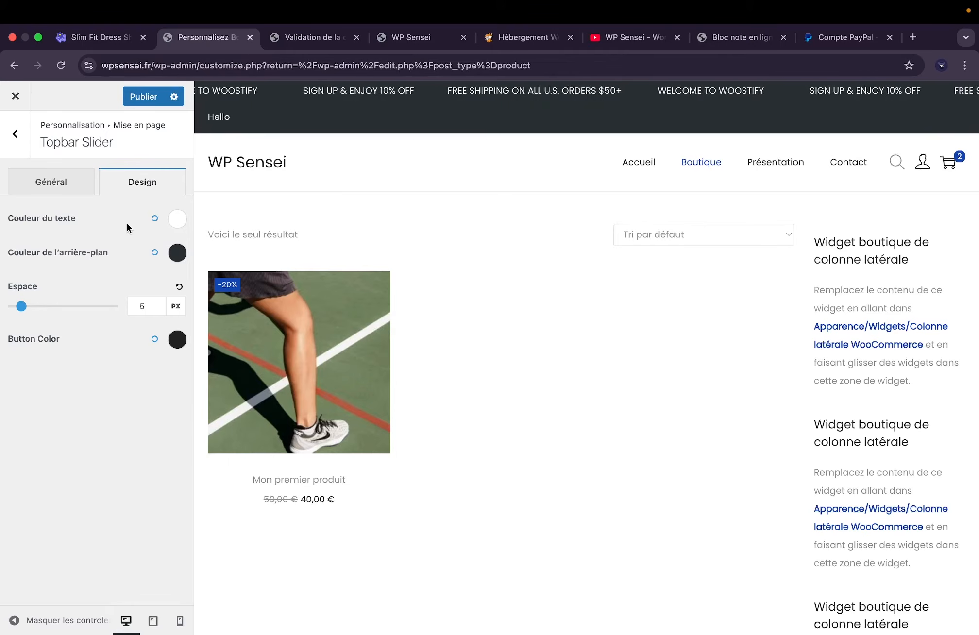
{"action": "left_click", "coordinate": [15, 133]}
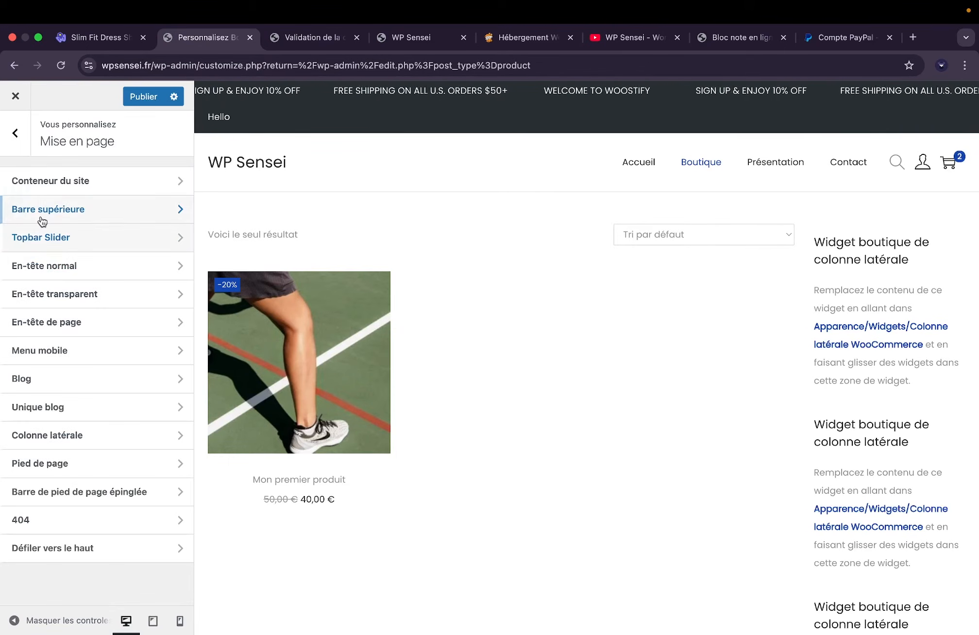
Open the "En-tête normal" settings, check the site's menu in the mobile preview and return to the desktop preview.
{"action": "left_click", "coordinate": [68, 271]}
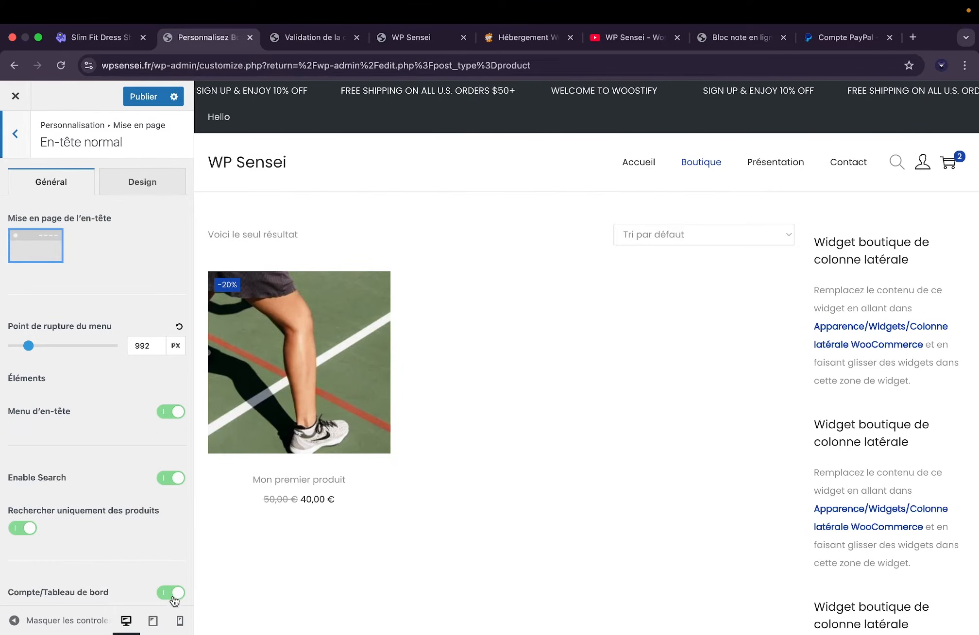
{"action": "left_click", "coordinate": [179, 621]}
{"action": "left_click", "coordinate": [502, 278]}
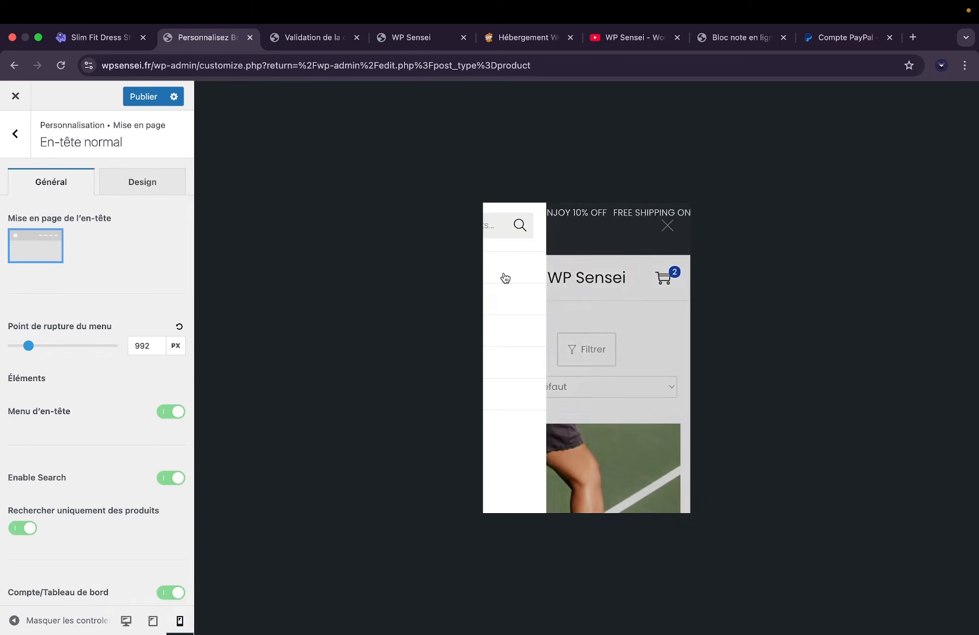
{"action": "left_click", "coordinate": [669, 226]}
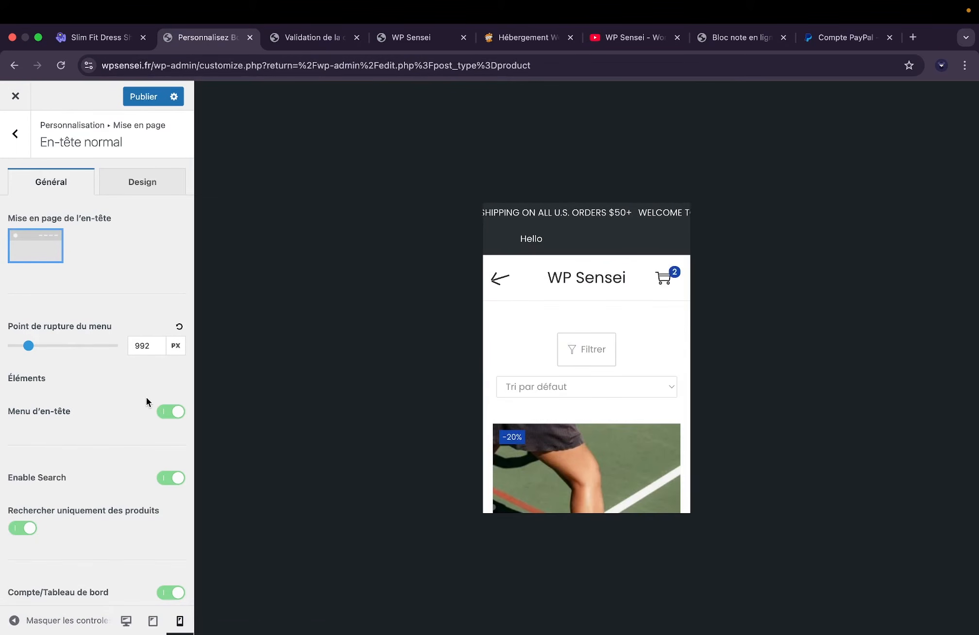
{"action": "left_click", "coordinate": [126, 621]}
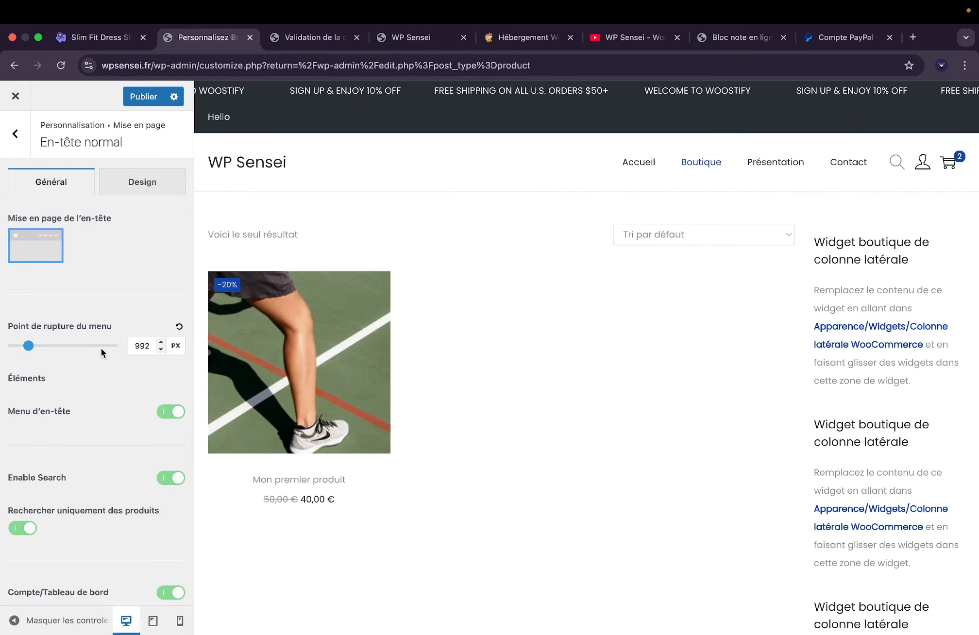
Turn off the search element in the normal header and turn on the cart subtotal display.
{"action": "scroll", "coordinate": [101, 348], "scroll_direction": "down", "scroll_amount": 2}
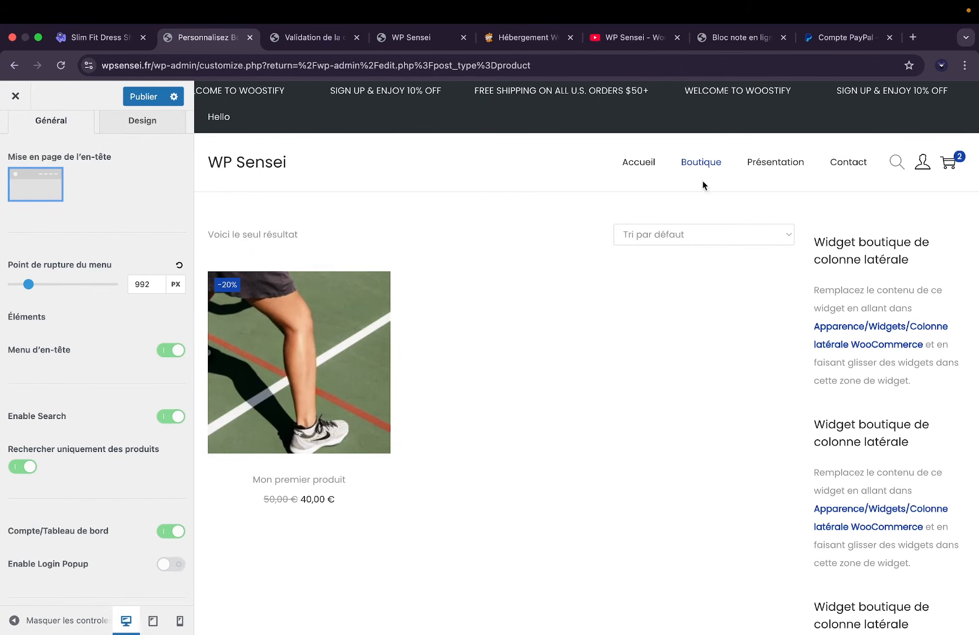
{"action": "left_click", "coordinate": [171, 416]}
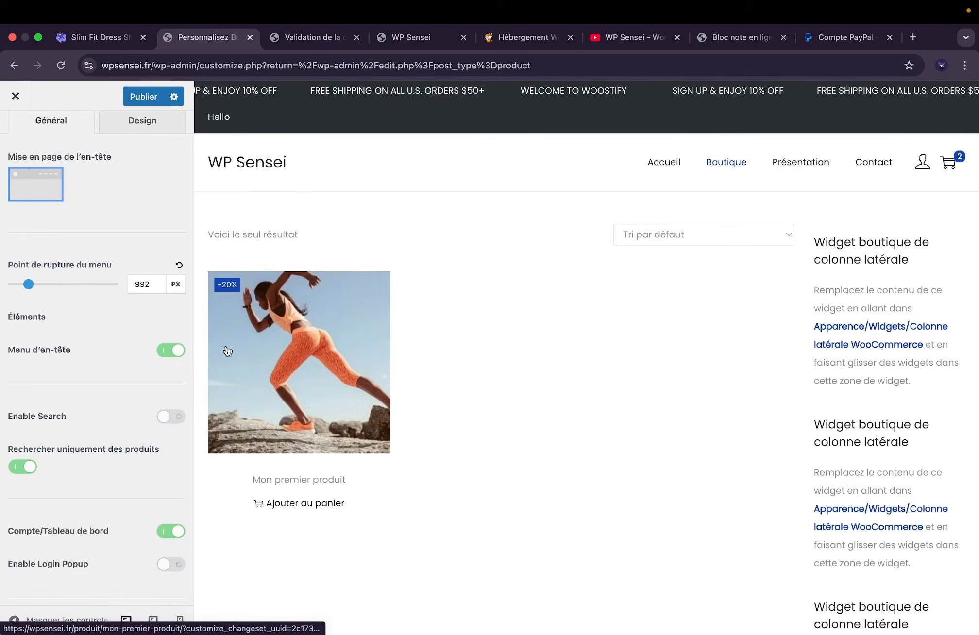
{"action": "scroll", "coordinate": [150, 399], "scroll_direction": "down", "scroll_amount": 2}
{"action": "scroll", "coordinate": [150, 399], "scroll_direction": "down", "scroll_amount": 1}
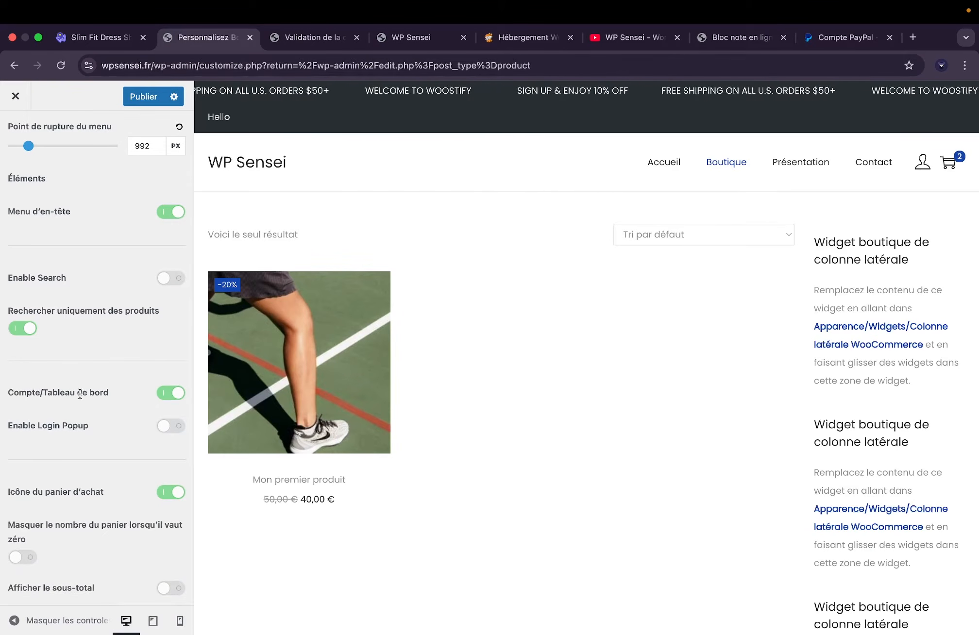
{"action": "mouse_move", "coordinate": [924, 161]}
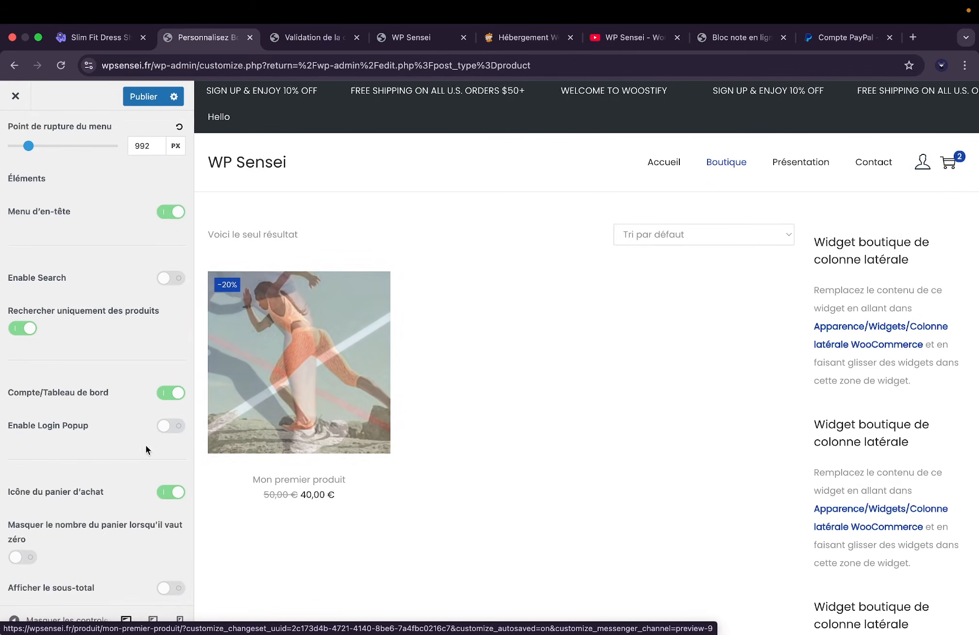
{"action": "scroll", "coordinate": [139, 461], "scroll_direction": "down", "scroll_amount": 2}
{"action": "scroll", "coordinate": [139, 462], "scroll_direction": "down", "scroll_amount": 3}
{"action": "scroll", "coordinate": [140, 461], "scroll_direction": "up", "scroll_amount": 7}
{"action": "scroll", "coordinate": [140, 462], "scroll_direction": "down", "scroll_amount": 5}
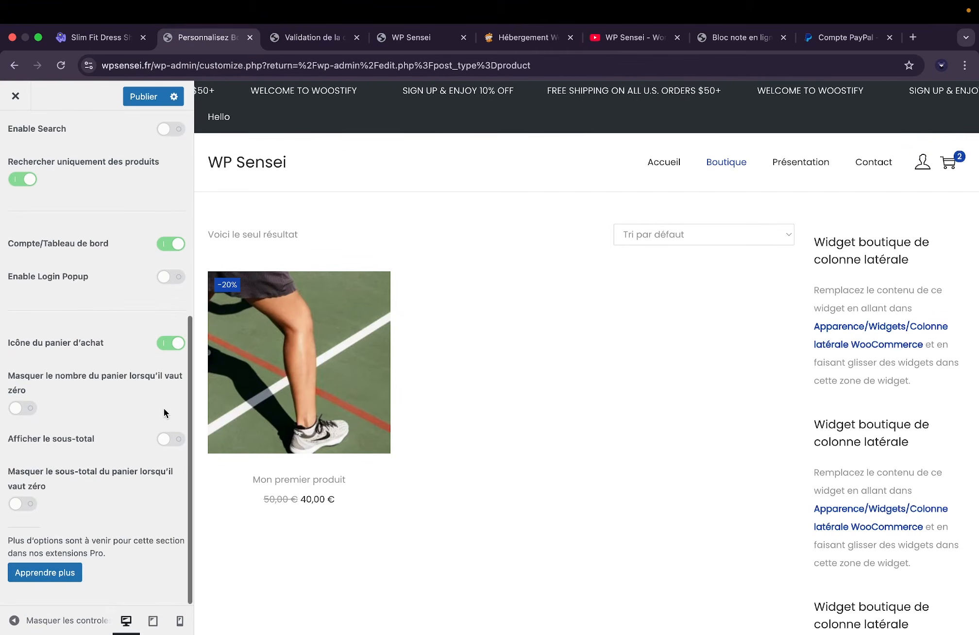
{"action": "left_click", "coordinate": [116, 437]}
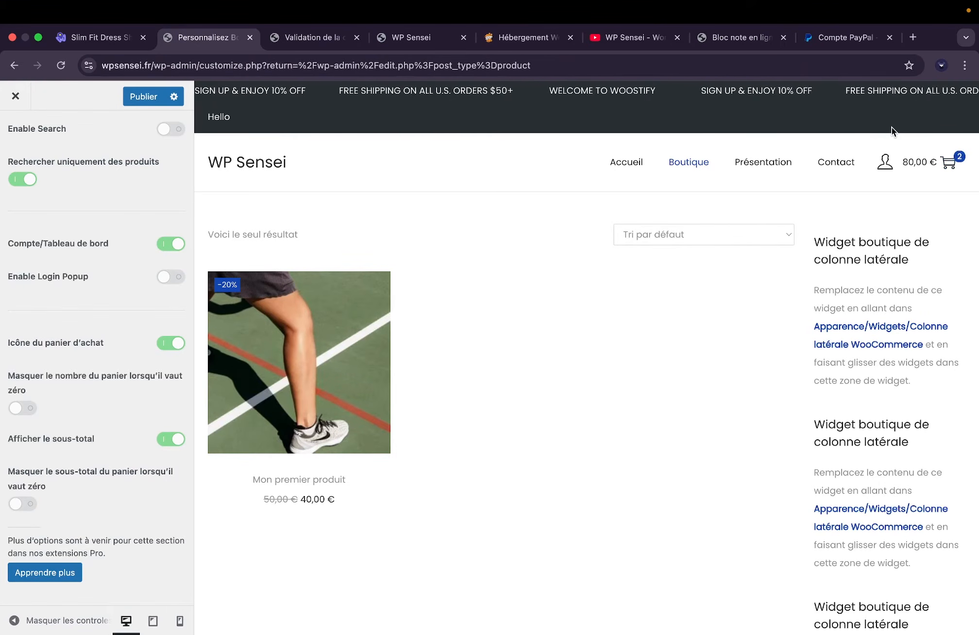
Review the normal header's design options for background, icon and count colours, and return to the "Mise en page" settings.
{"action": "scroll", "coordinate": [117, 311], "scroll_direction": "up", "scroll_amount": 5}
{"action": "scroll", "coordinate": [116, 306], "scroll_direction": "up", "scroll_amount": 2}
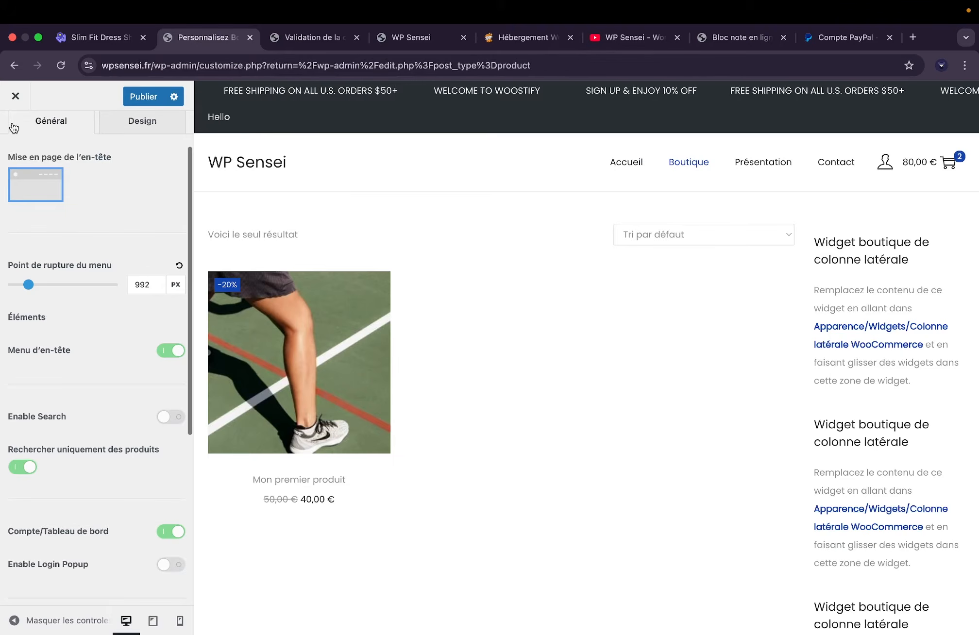
{"action": "left_click", "coordinate": [126, 128]}
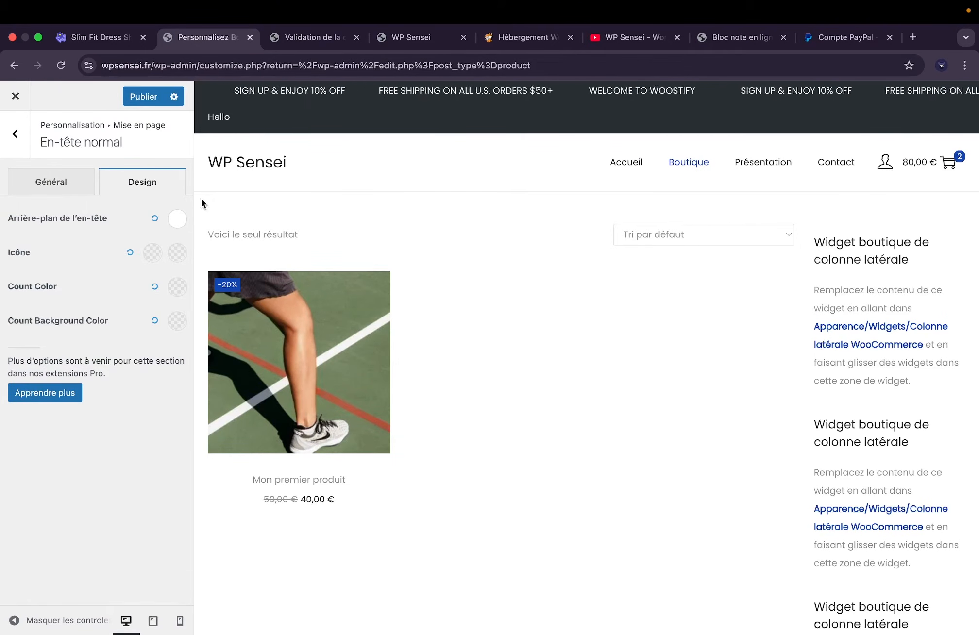
{"action": "left_click", "coordinate": [16, 134]}
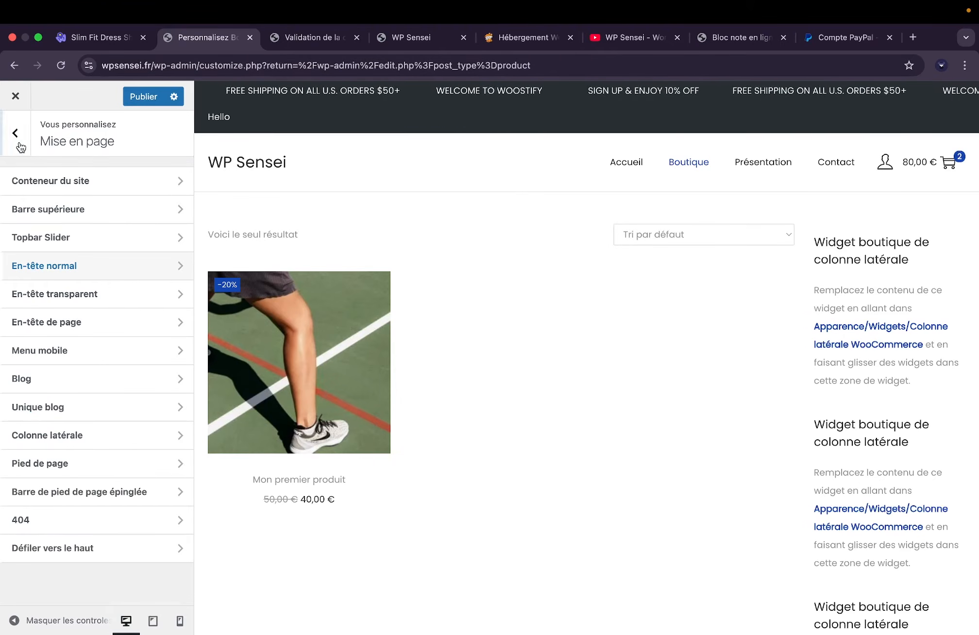
Try the transparent header on the shop page, turn it off again and return to the "Mise en page" settings.
{"action": "left_click", "coordinate": [61, 307]}
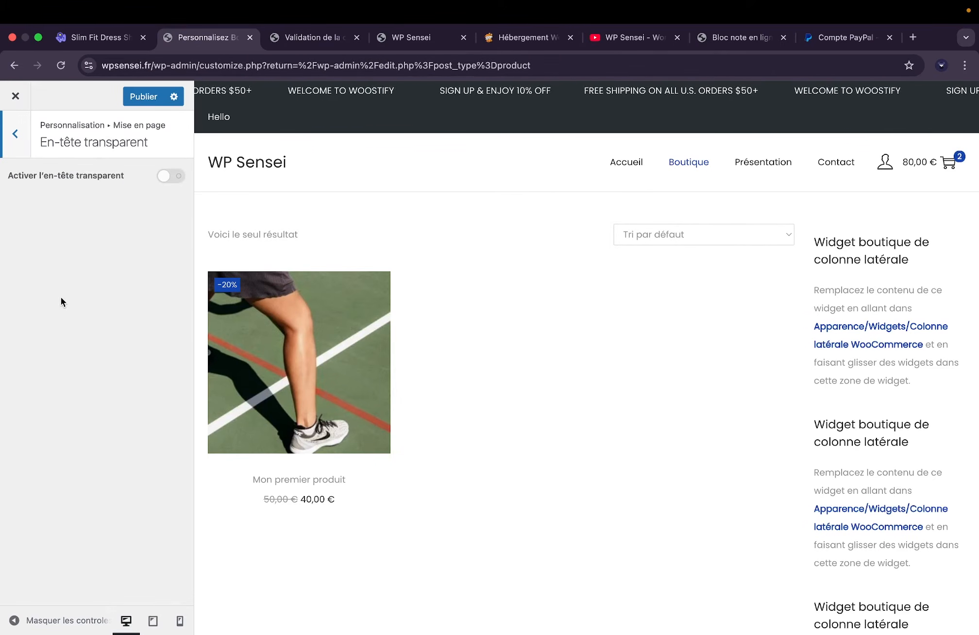
{"action": "left_click", "coordinate": [170, 176]}
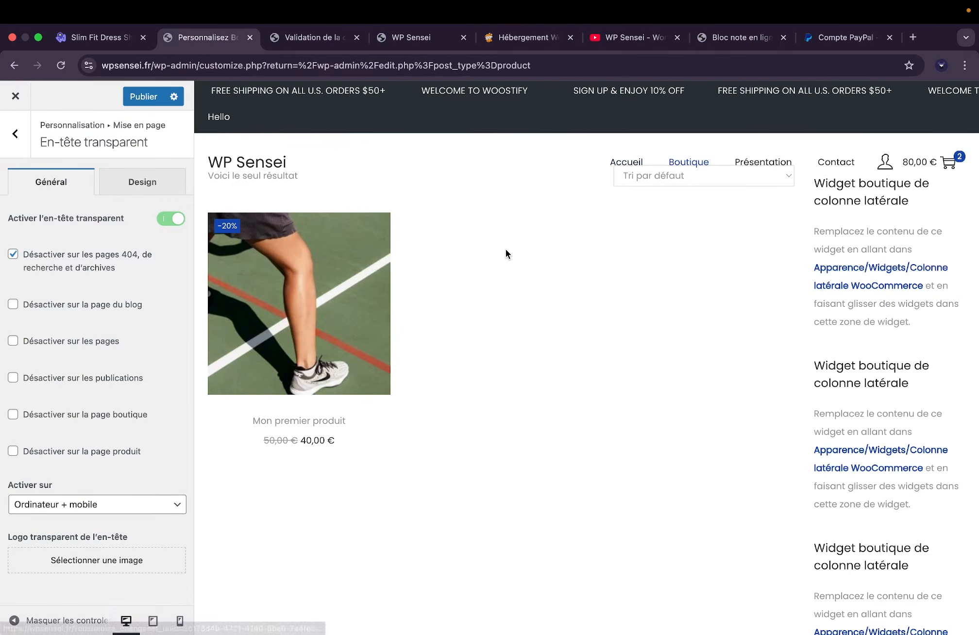
{"action": "left_click", "coordinate": [176, 221]}
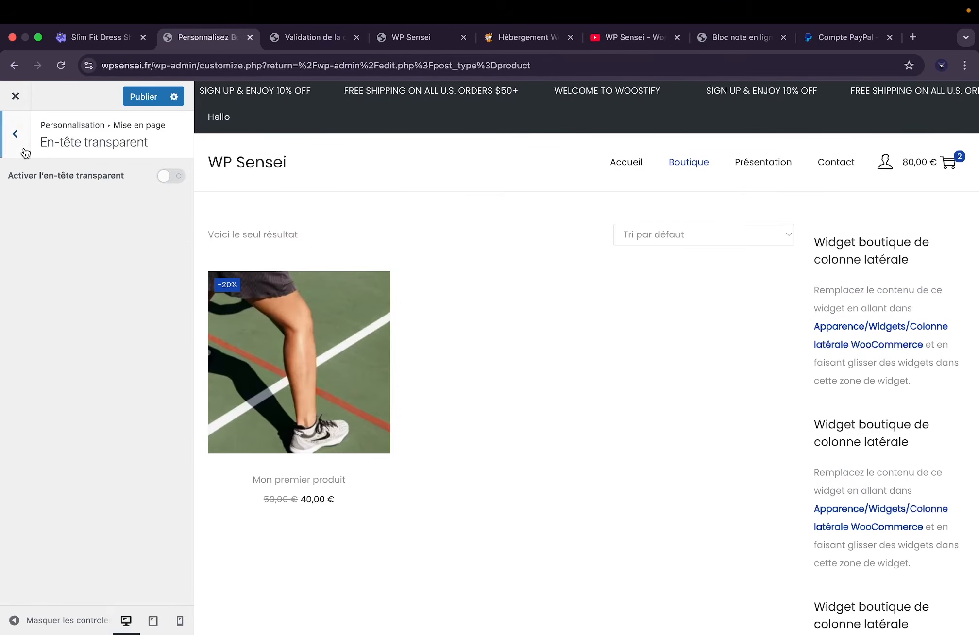
{"action": "left_click", "coordinate": [15, 135]}
Turn on the page header display in the "En-tête de page" settings and return to the layout sections.
{"action": "left_click", "coordinate": [68, 323]}
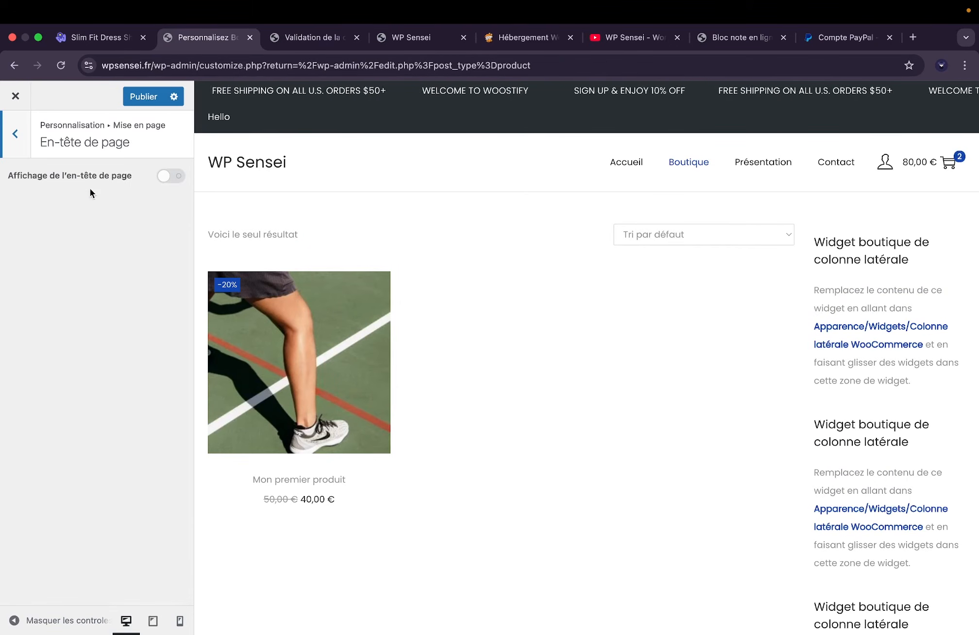
{"action": "left_click", "coordinate": [179, 176]}
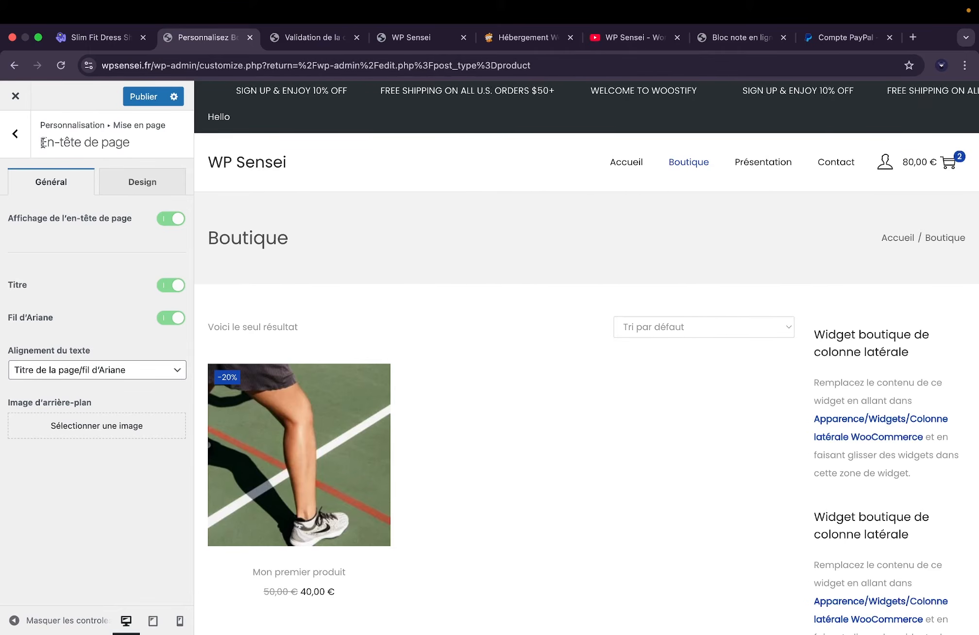
{"action": "left_click", "coordinate": [16, 134]}
Check the "Menu mobile" options, and open the "Blog" settings to review the blog layout, excerpt limit and list structure.
{"action": "left_click", "coordinate": [72, 349]}
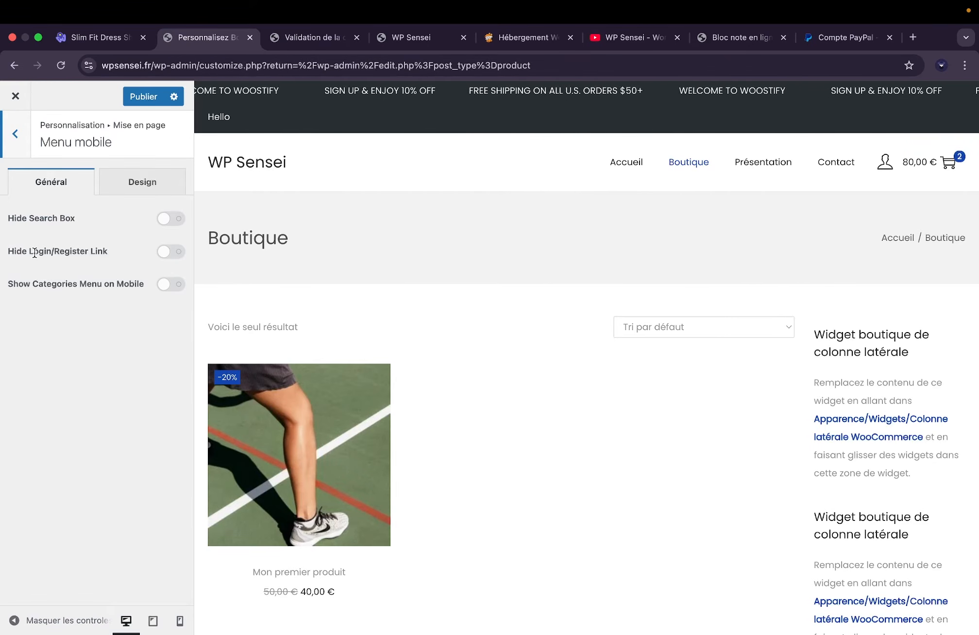
{"action": "left_click", "coordinate": [16, 141]}
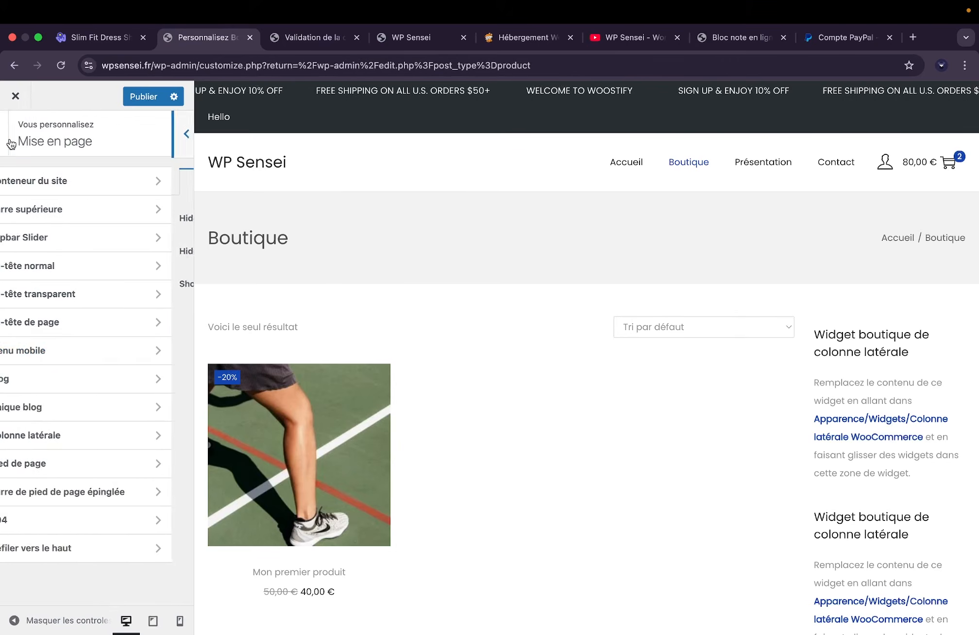
{"action": "left_click", "coordinate": [73, 378]}
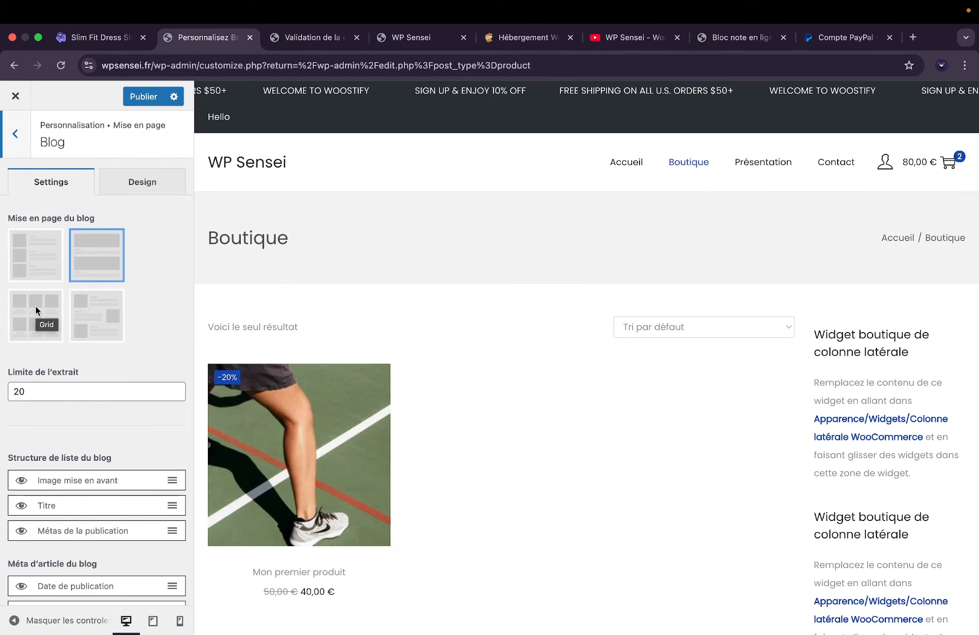
{"action": "scroll", "coordinate": [33, 318], "scroll_direction": "down", "scroll_amount": 1}
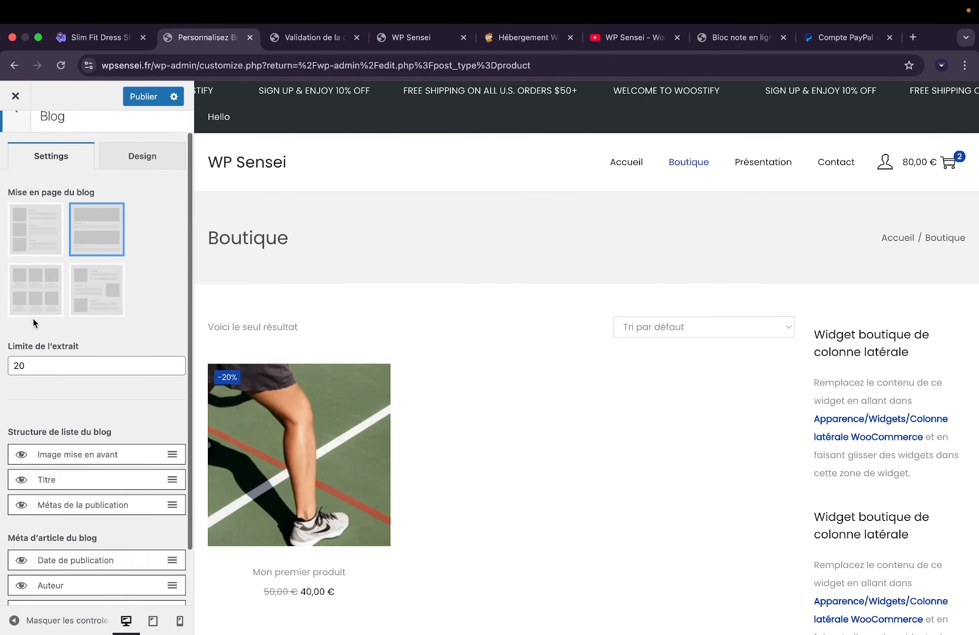
{"action": "scroll", "coordinate": [142, 278], "scroll_direction": "up", "scroll_amount": 2}
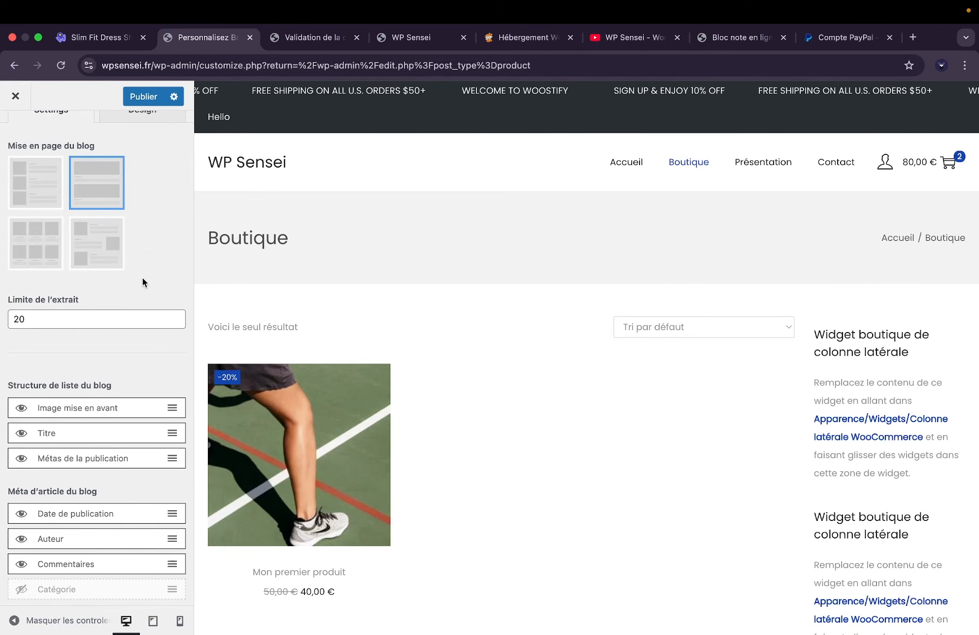
Examine the layout settings for the blog list and the single blog post, including their structure and metadata elements.
{"action": "scroll", "coordinate": [141, 316], "scroll_direction": "down", "scroll_amount": 3}
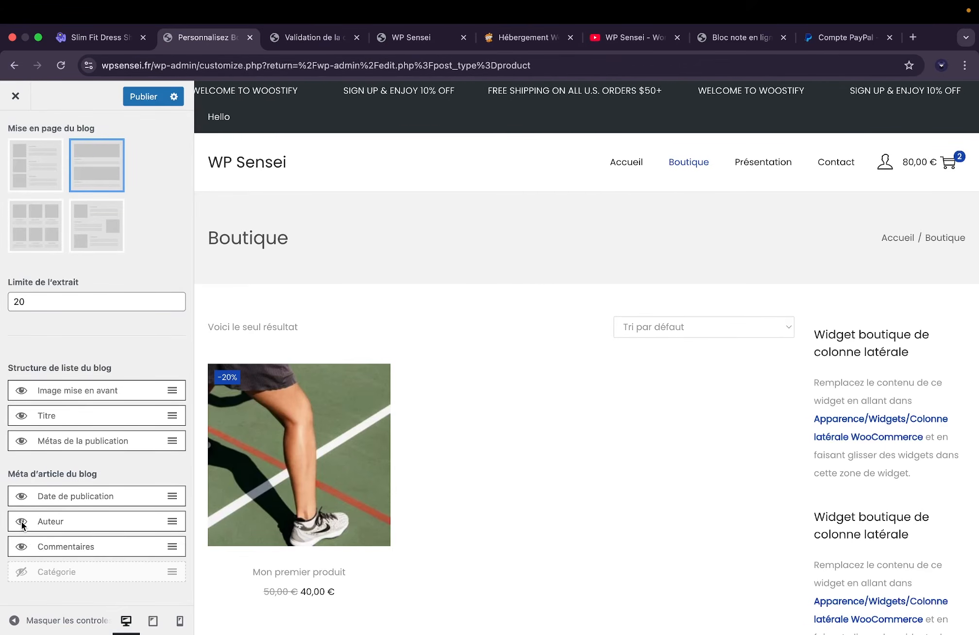
{"action": "scroll", "coordinate": [30, 185], "scroll_direction": "up", "scroll_amount": 3}
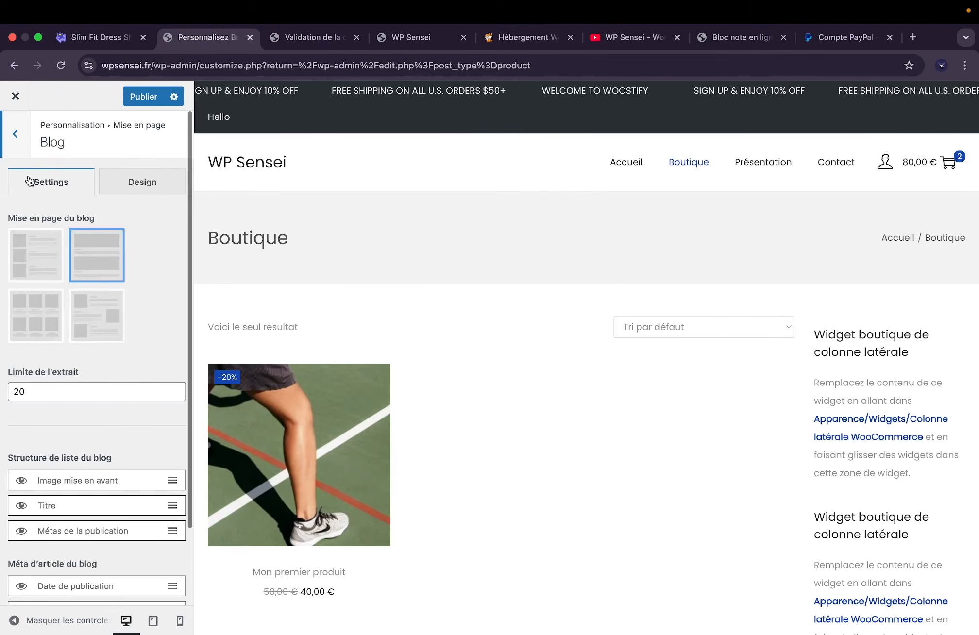
{"action": "left_click", "coordinate": [15, 134]}
{"action": "left_click", "coordinate": [55, 407]}
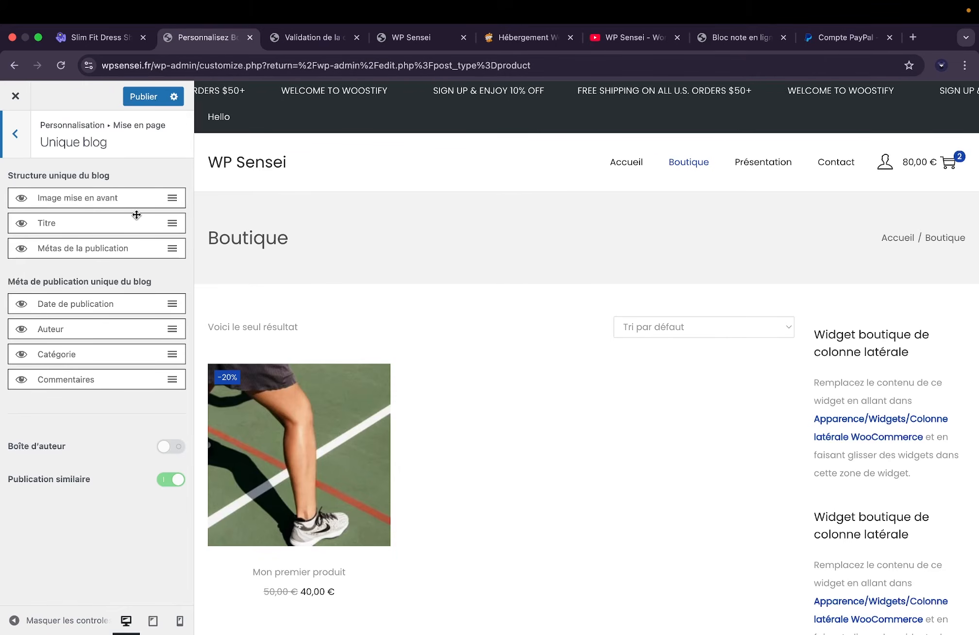
{"action": "mouse_move", "coordinate": [173, 227]}
{"action": "left_mouse_down"}
{"action": "mouse_move", "coordinate": [172, 192]}
{"action": "mouse_move", "coordinate": [172, 227]}
{"action": "left_mouse_up"}
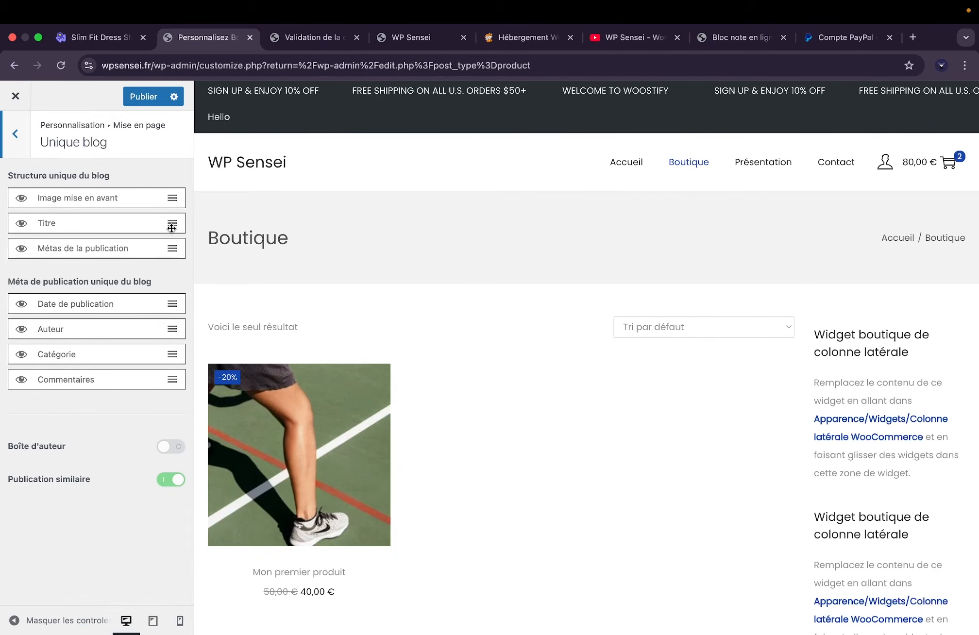
Open the Colonne latérale layout settings and compare their options with the shop page preview.
{"action": "left_click", "coordinate": [12, 146]}
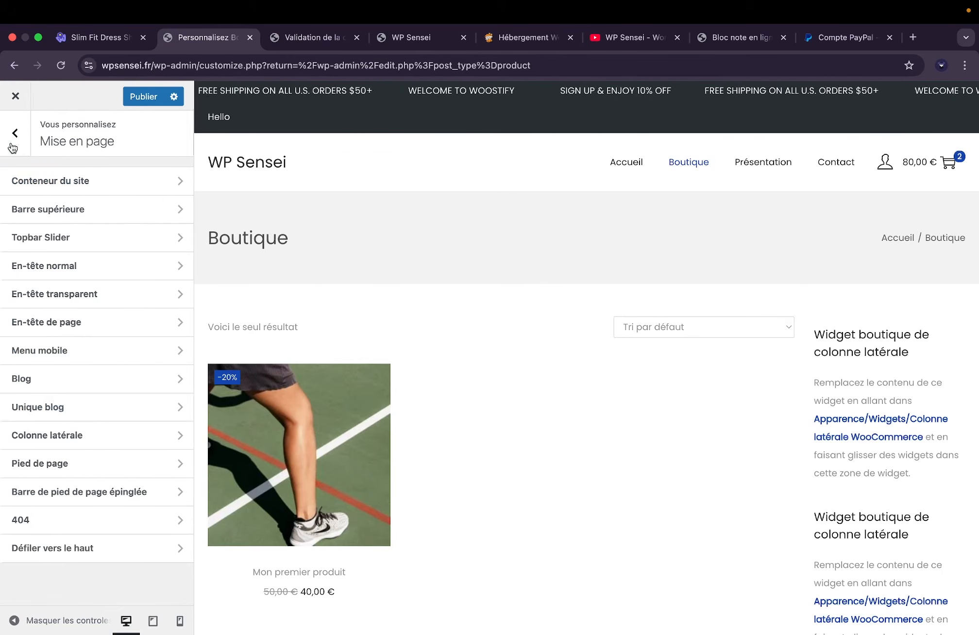
{"action": "left_click", "coordinate": [73, 434]}
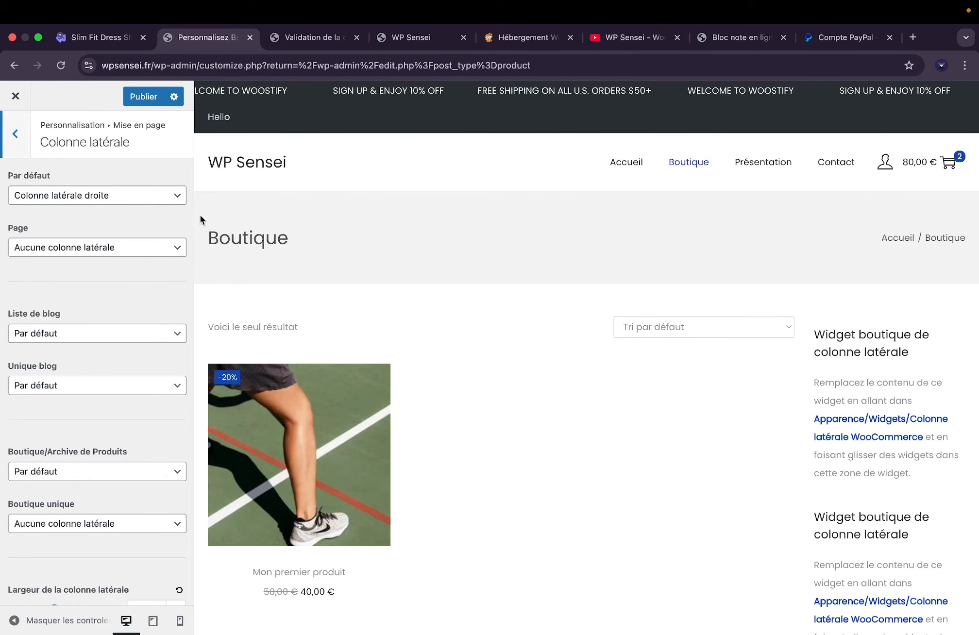
{"action": "scroll", "coordinate": [398, 304], "scroll_direction": "down", "scroll_amount": 1}
{"action": "scroll", "coordinate": [398, 301], "scroll_direction": "down", "scroll_amount": 1}
{"action": "scroll", "coordinate": [398, 300], "scroll_direction": "up", "scroll_amount": 2}
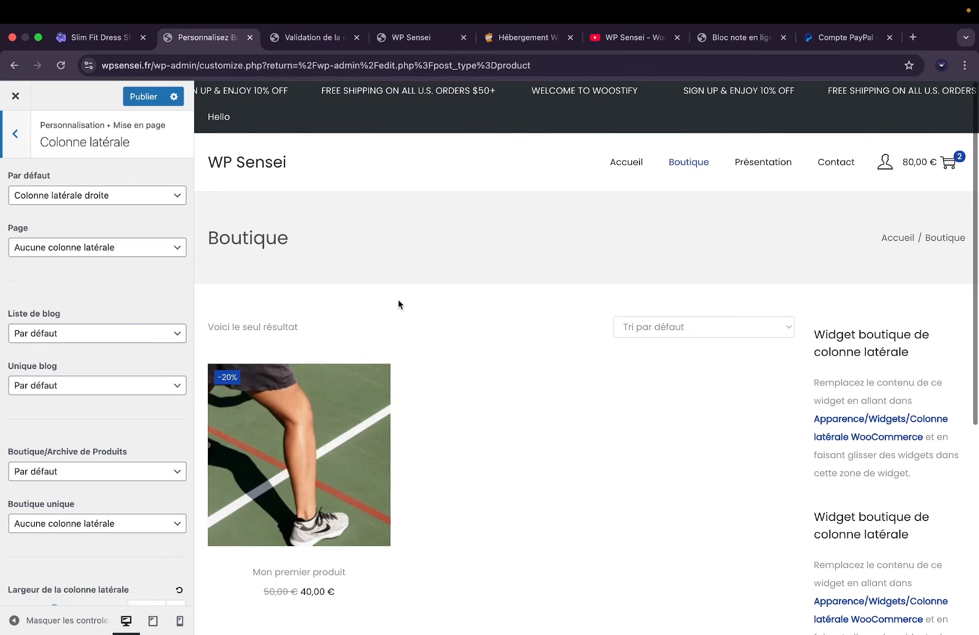
{"action": "scroll", "coordinate": [399, 300], "scroll_direction": "down", "scroll_amount": 2}
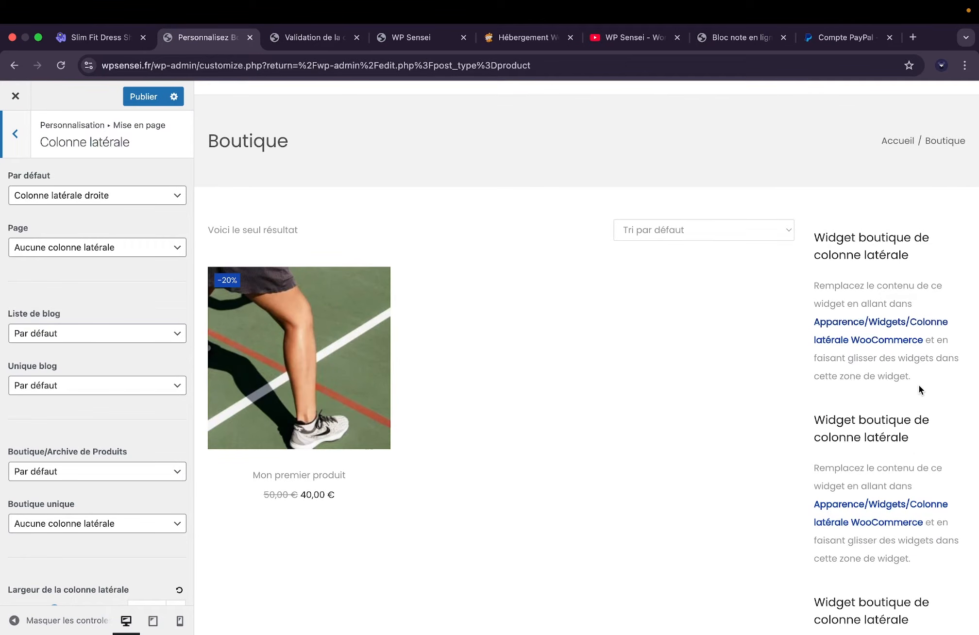
Try Aucune colonne latérale for Boutique/Archive de Produits, and return the setting to Par défaut.
{"action": "left_click", "coordinate": [42, 472]}
{"action": "left_click", "coordinate": [62, 440]}
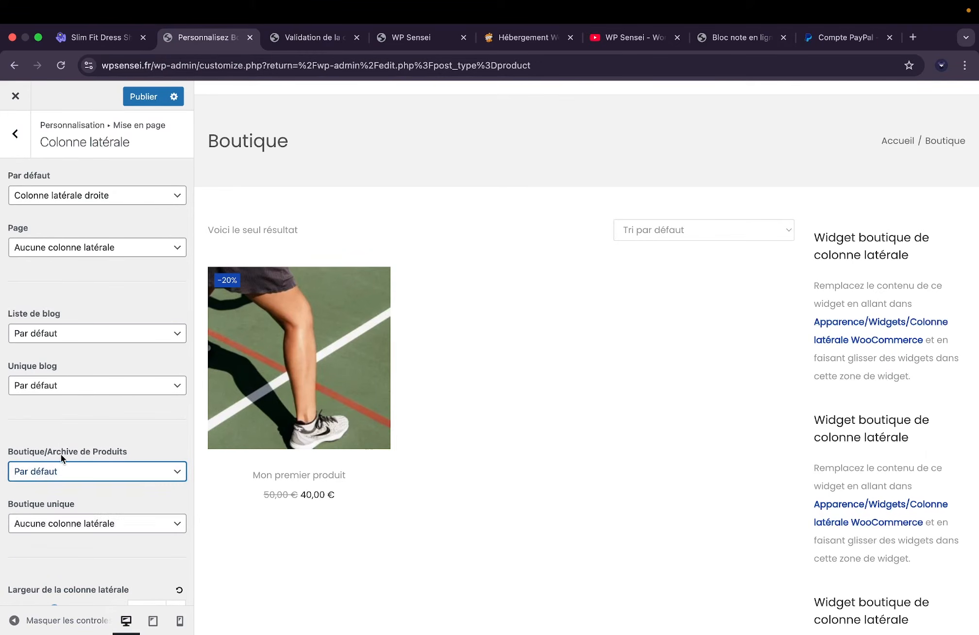
{"action": "left_click", "coordinate": [49, 479]}
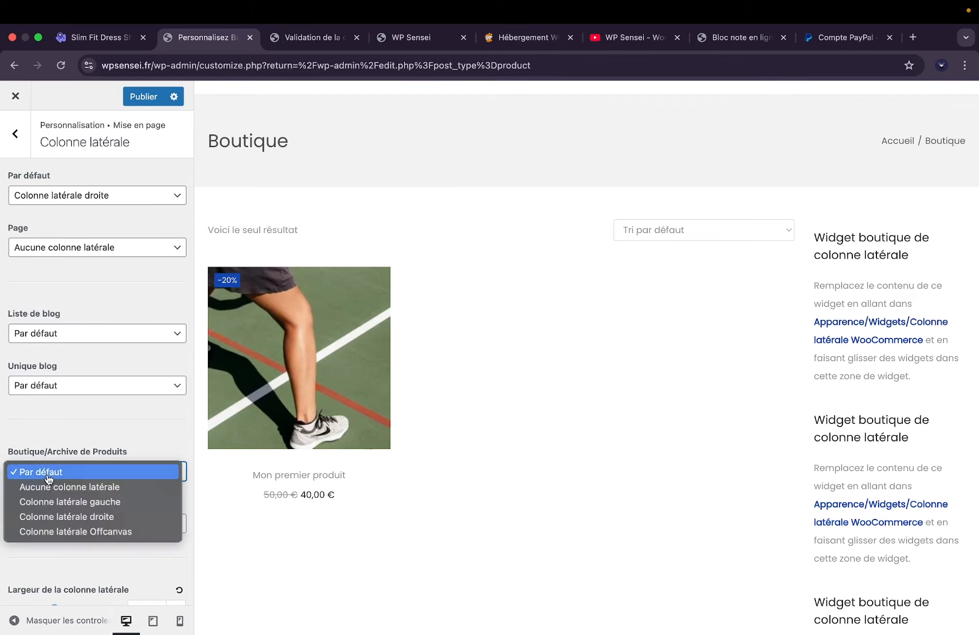
{"action": "left_click", "coordinate": [50, 488]}
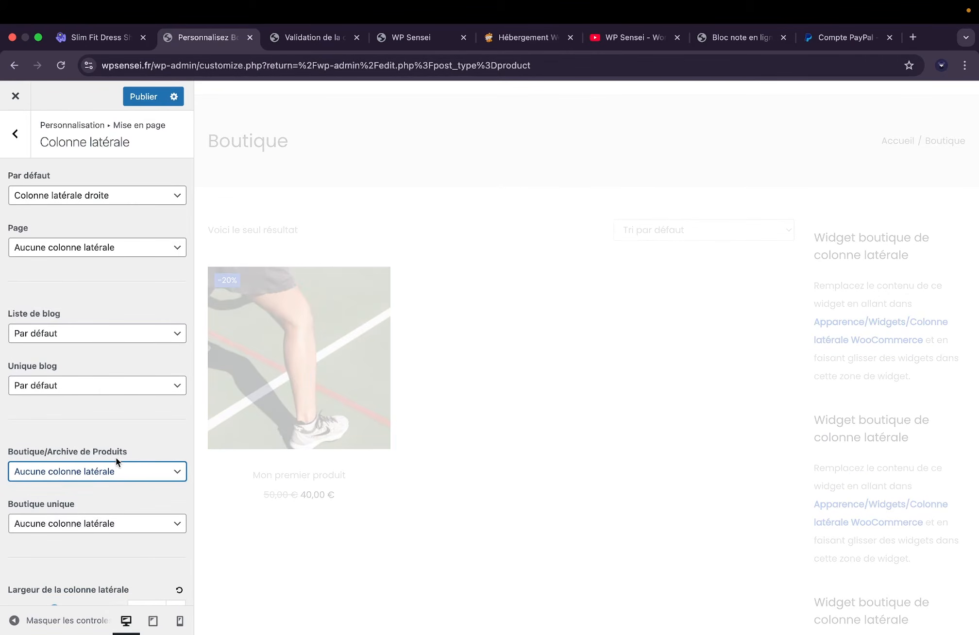
{"action": "left_click", "coordinate": [114, 470]}
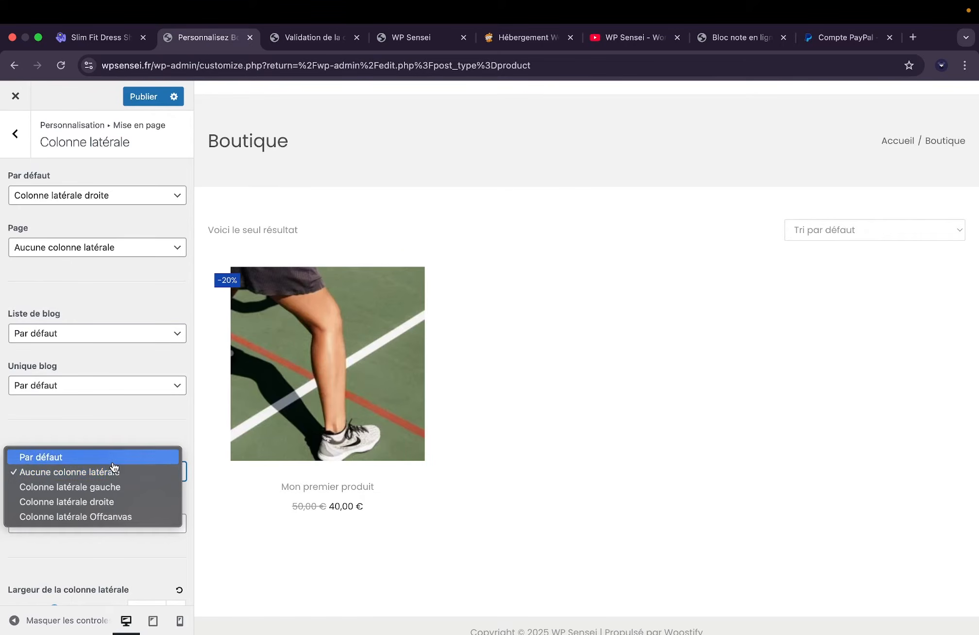
{"action": "left_click", "coordinate": [113, 461]}
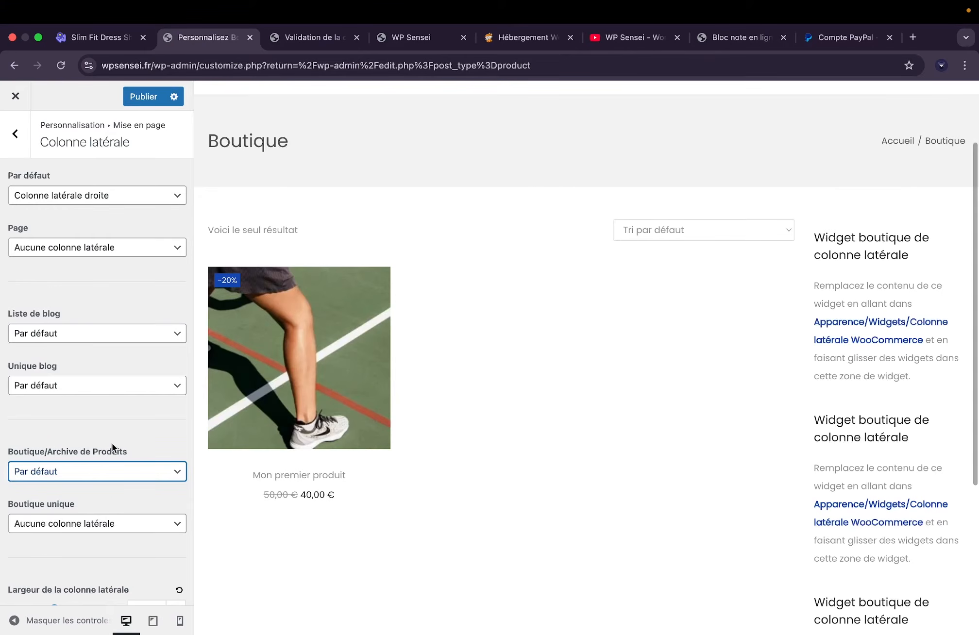
{"action": "scroll", "coordinate": [112, 443], "scroll_direction": "down", "scroll_amount": 2}
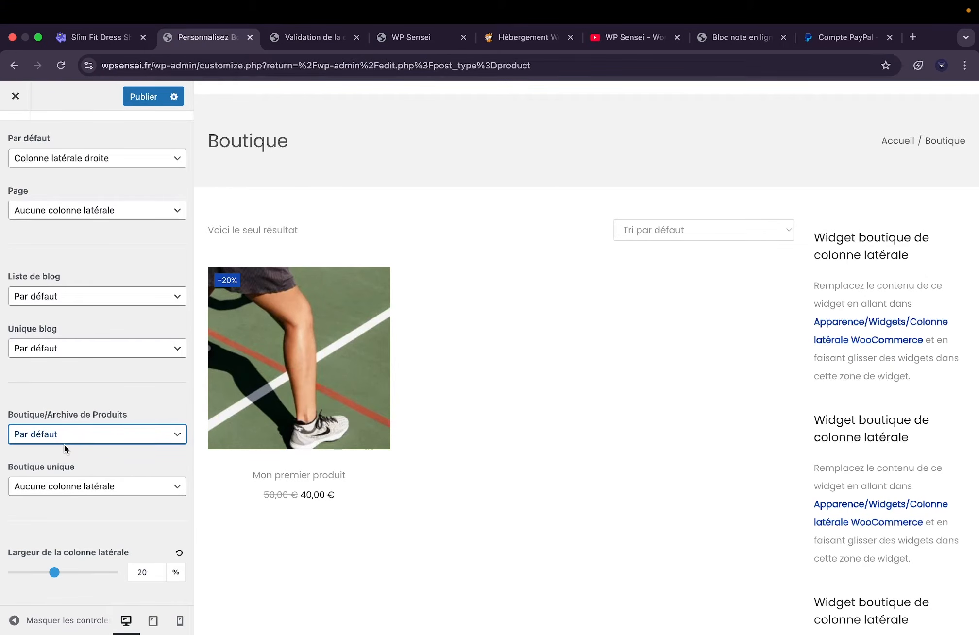
{"action": "scroll", "coordinate": [103, 179], "scroll_direction": "up", "scroll_amount": 2}
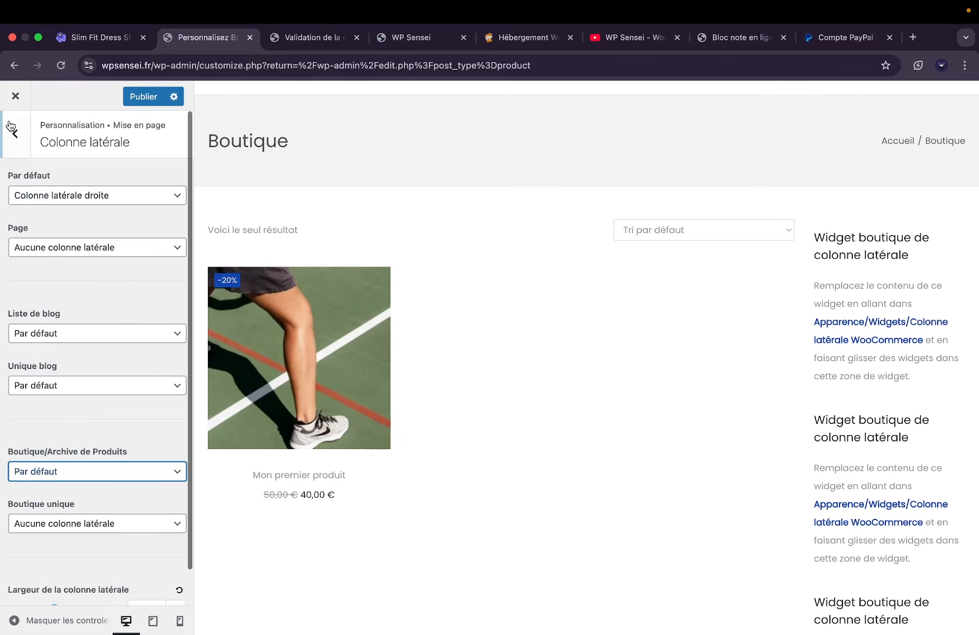
Open the Pied de page settings and append "- Mentions légales - CGV" to the custom footer text.
{"action": "left_click", "coordinate": [12, 129]}
{"action": "left_click", "coordinate": [79, 470]}
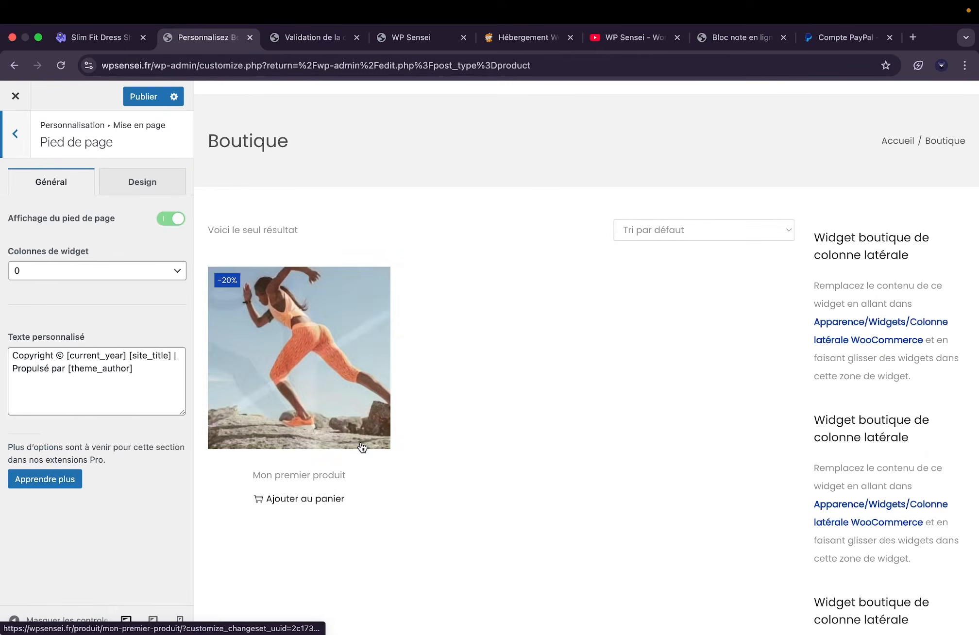
{"action": "scroll", "coordinate": [362, 447], "scroll_direction": "down", "scroll_amount": 5}
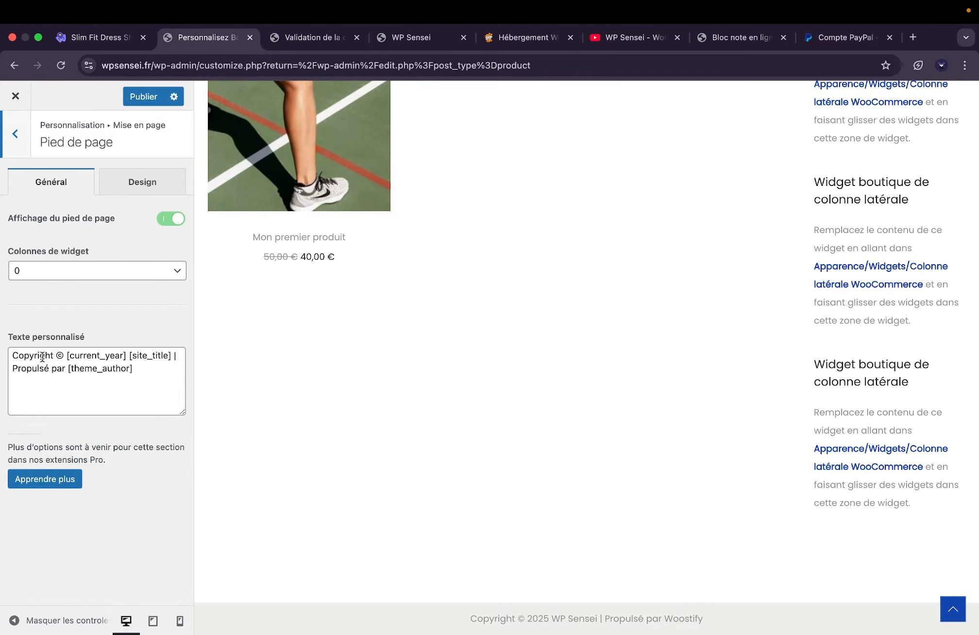
{"action": "left_click", "coordinate": [146, 371]}
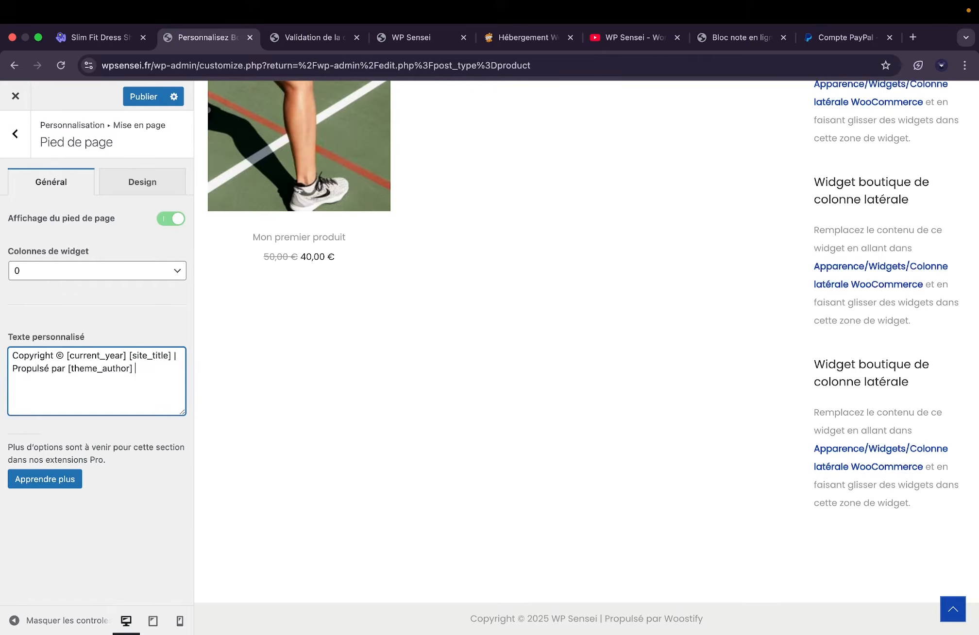
{"action": "type", "text": "- men"}
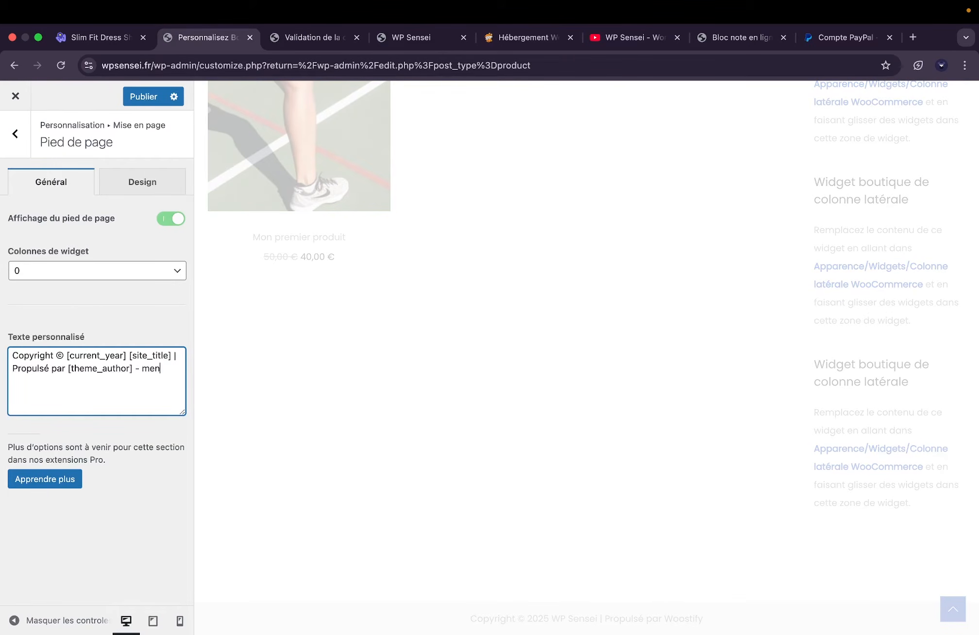
{"action": "key", "text": "BackSpace"}
{"action": "type", "text": "Mentions légales "}
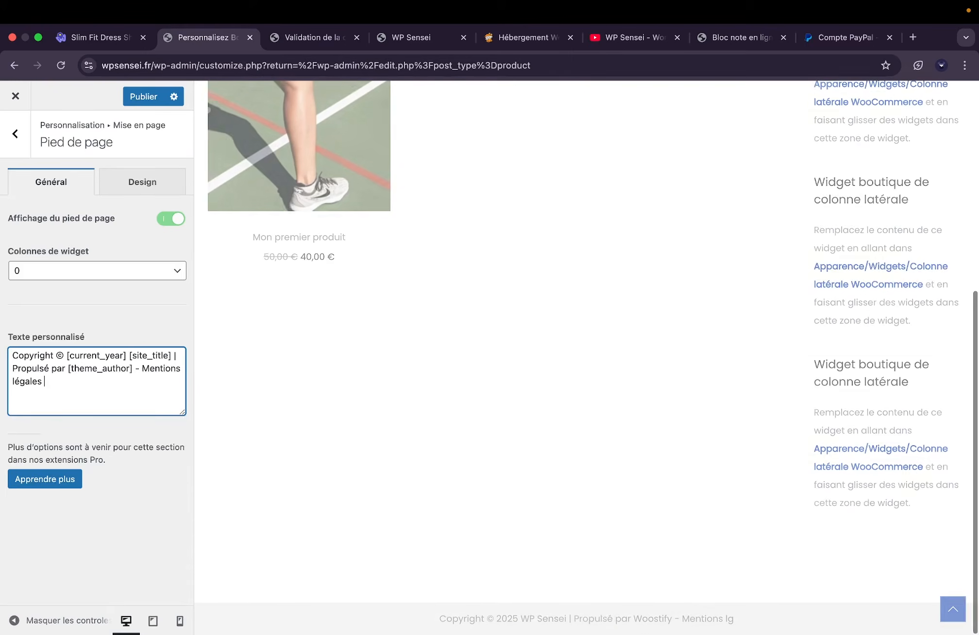
{"action": "type", "text": "- CGV"}
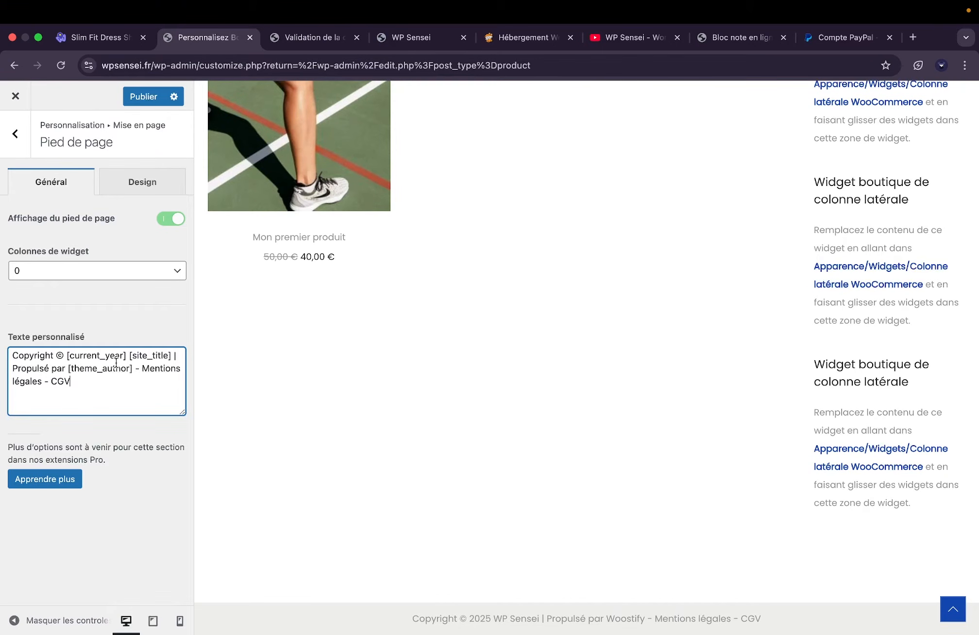
Wrap "Mentions légales" in the custom footer text in an HTML link tag with an empty href attribute.
{"action": "left_click", "coordinate": [142, 373]}
{"action": "type", "text": "<a "}
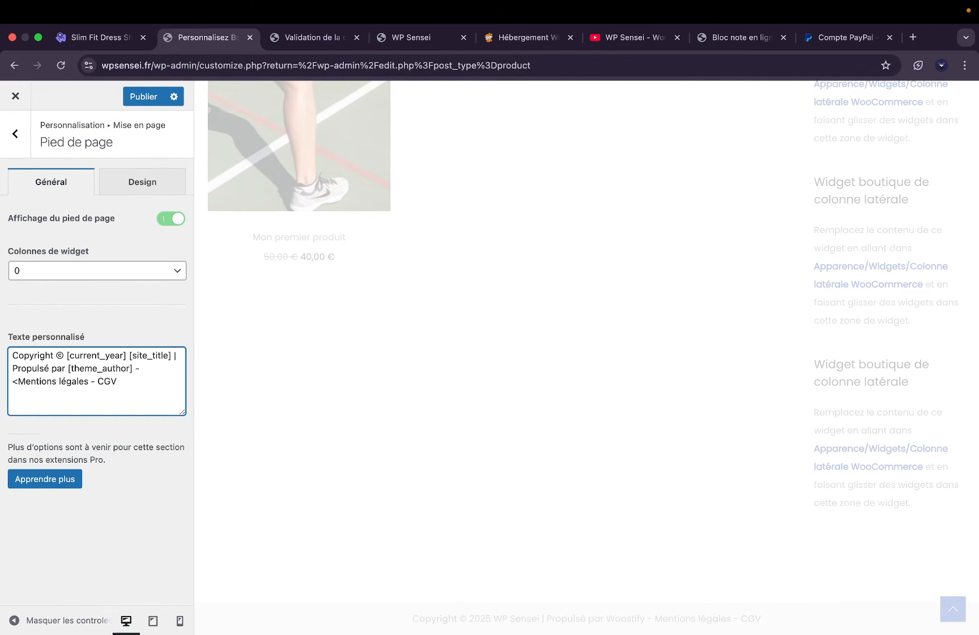
{"action": "type", "text": "href"}
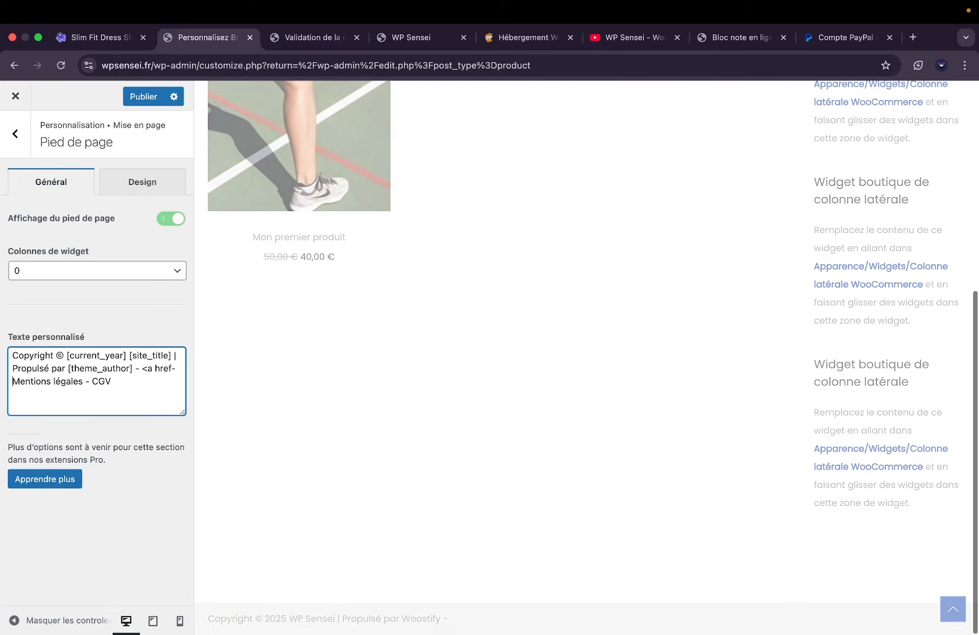
{"action": "type", "text": "="}
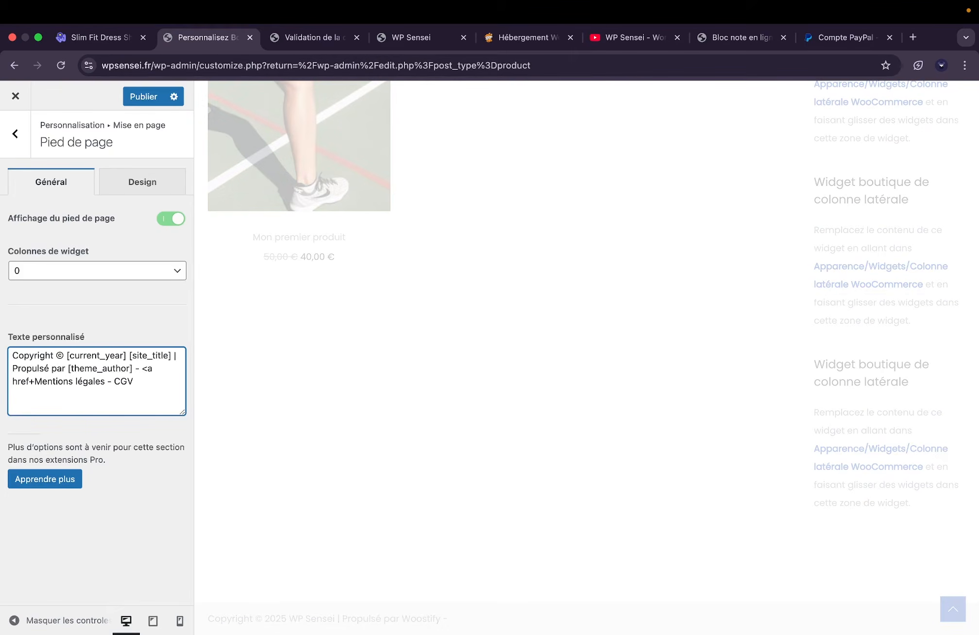
{"action": "type", "text": "\""}
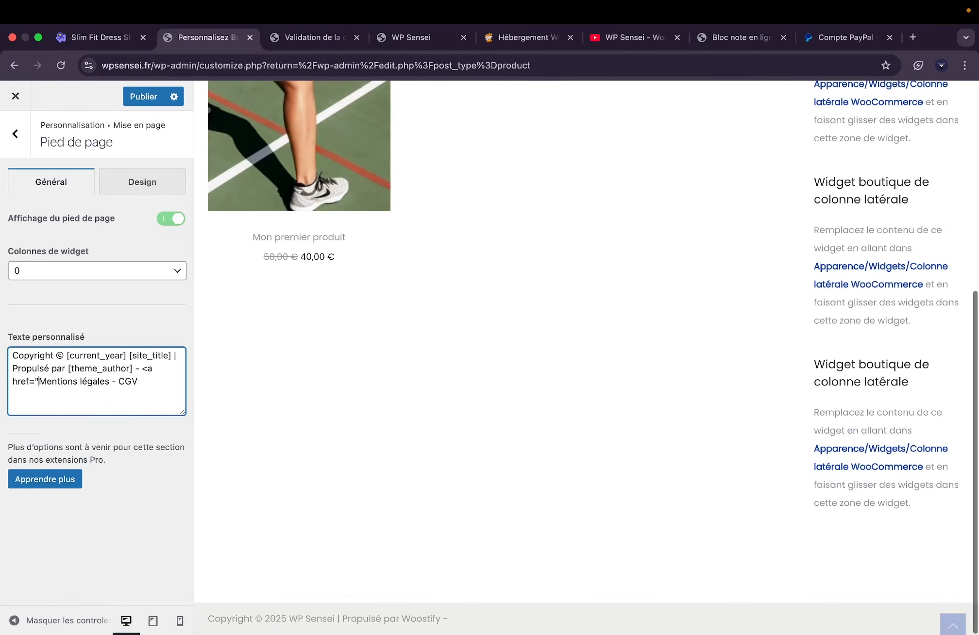
{"action": "type", "text": "\">"}
{"action": "left_click", "coordinate": [118, 382]}
{"action": "type", "text": "</a>"}
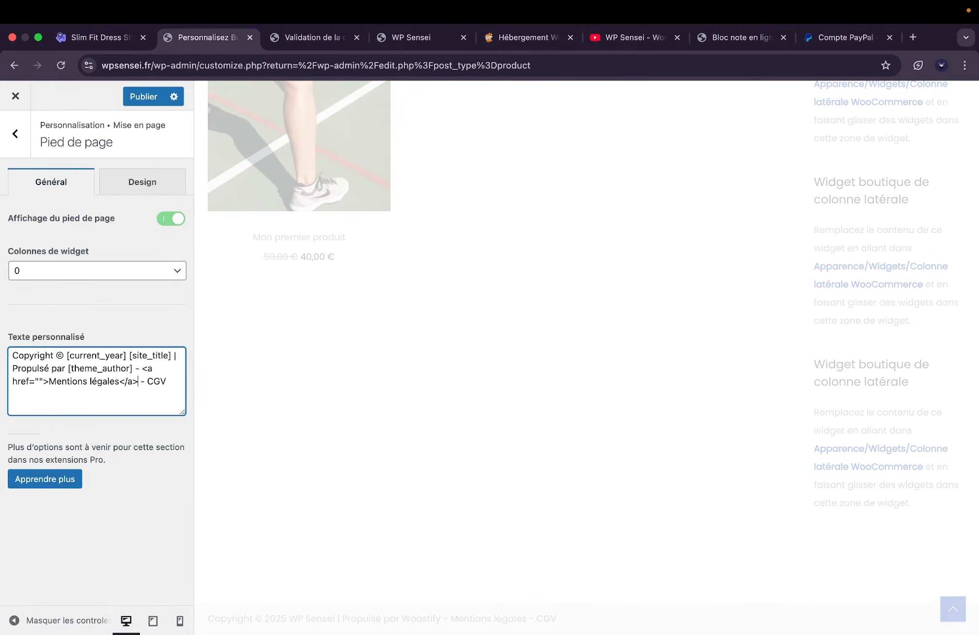
View the page "Politique en matière de remboursements et de retours" from the site's page list and copy its URL.
{"action": "left_click", "coordinate": [313, 37]}
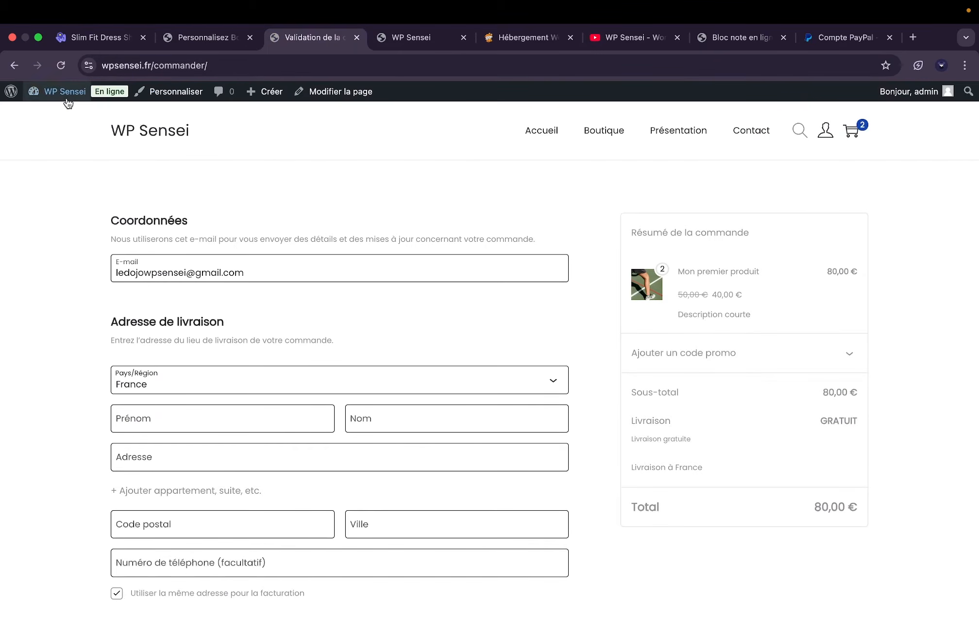
{"action": "left_click", "coordinate": [68, 107]}
{"action": "left_click", "coordinate": [38, 240]}
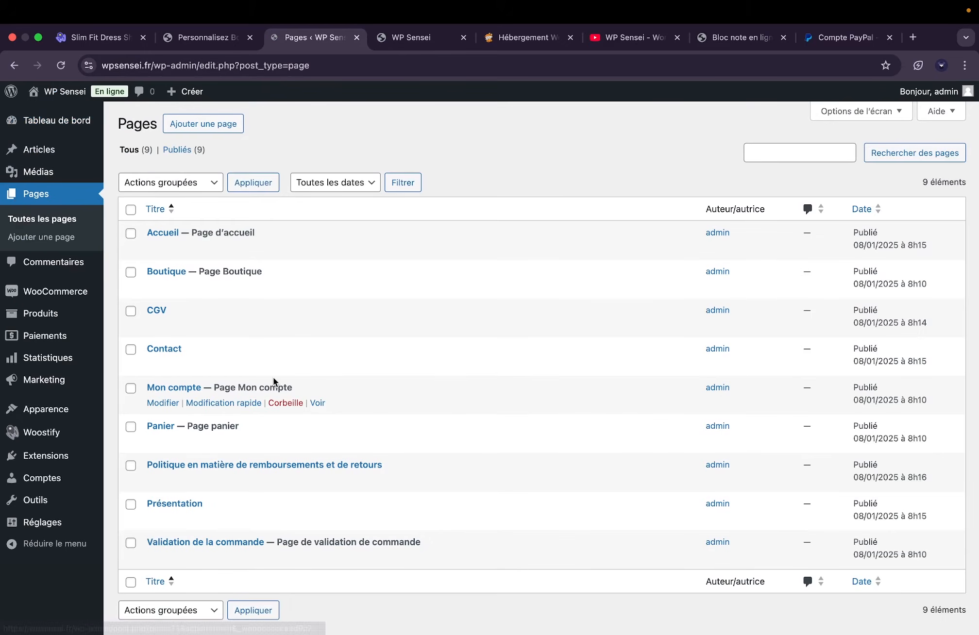
{"action": "scroll", "coordinate": [273, 378], "scroll_direction": "down", "scroll_amount": 1}
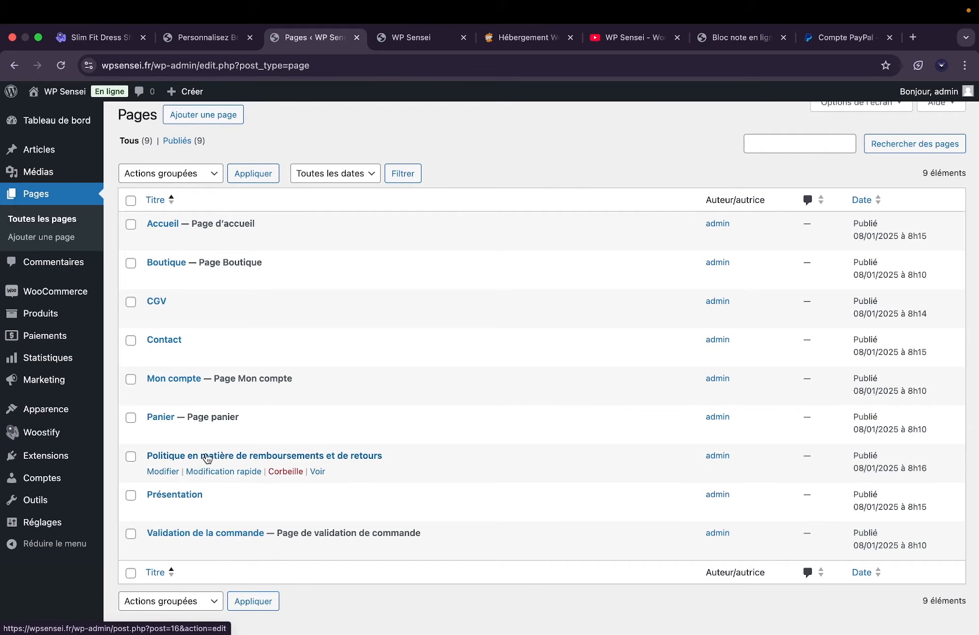
{"action": "left_click", "coordinate": [318, 471]}
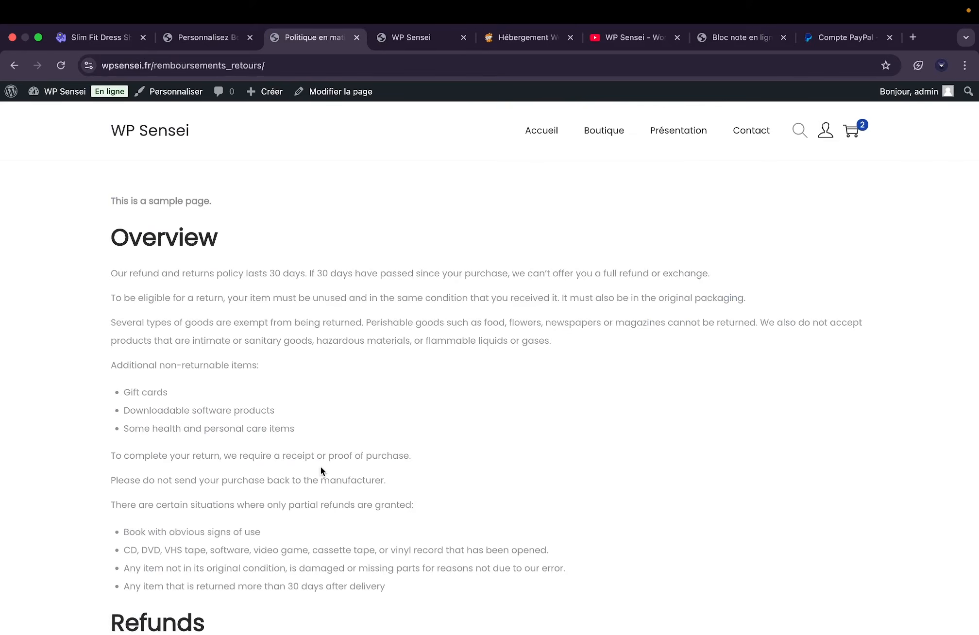
{"action": "left_click", "coordinate": [229, 68]}
{"action": "key", "text": "ctrl+c"}
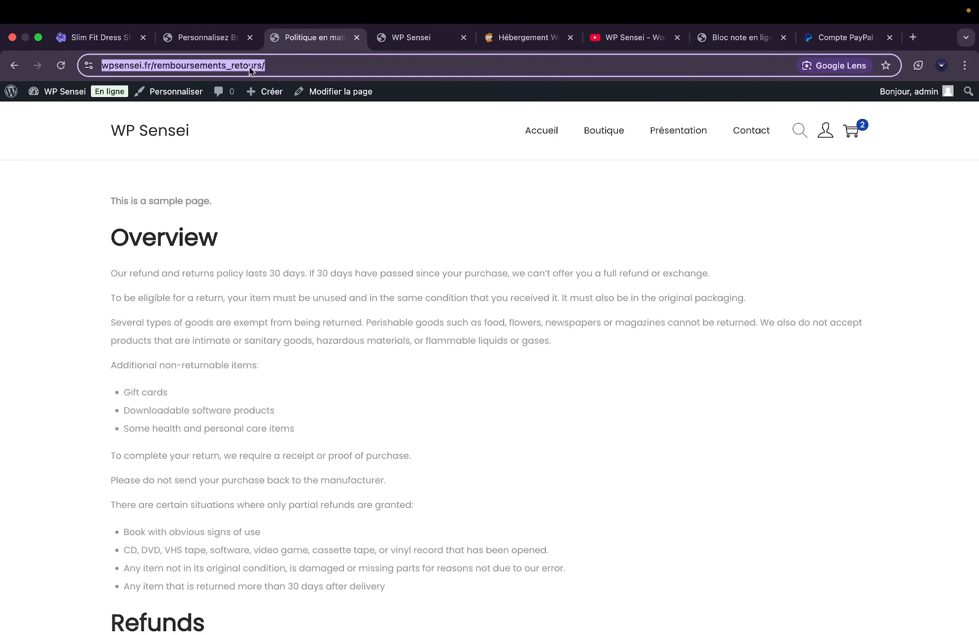
{"action": "left_click", "coordinate": [189, 39]}
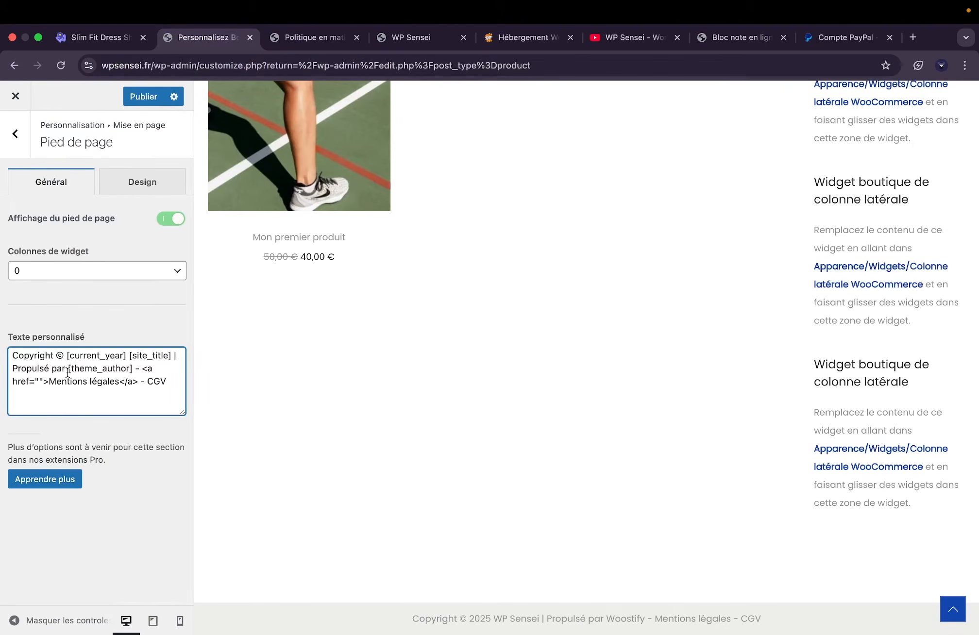
{"action": "left_click", "coordinate": [41, 382]}
{"action": "key", "text": "ctrl+v"}
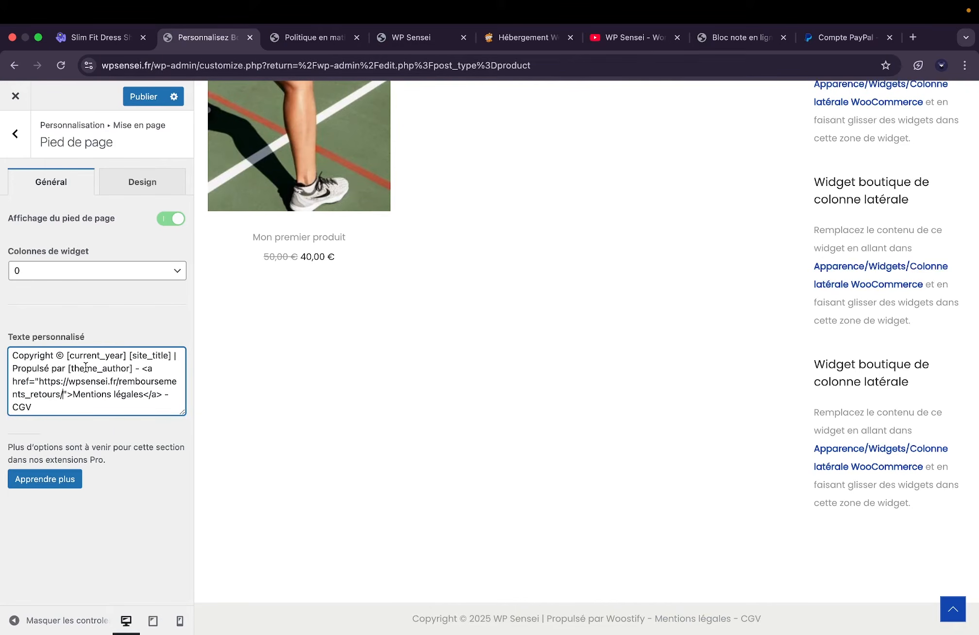
{"action": "left_click_drag", "start_coordinate": [143, 368], "coordinate": [162, 394]}
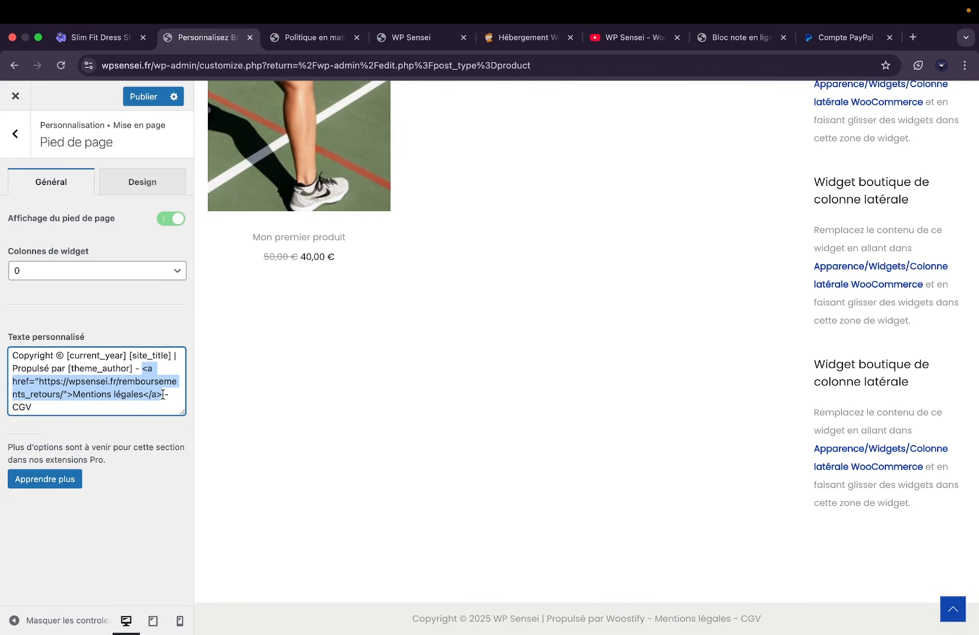
{"action": "left_click", "coordinate": [156, 402]}
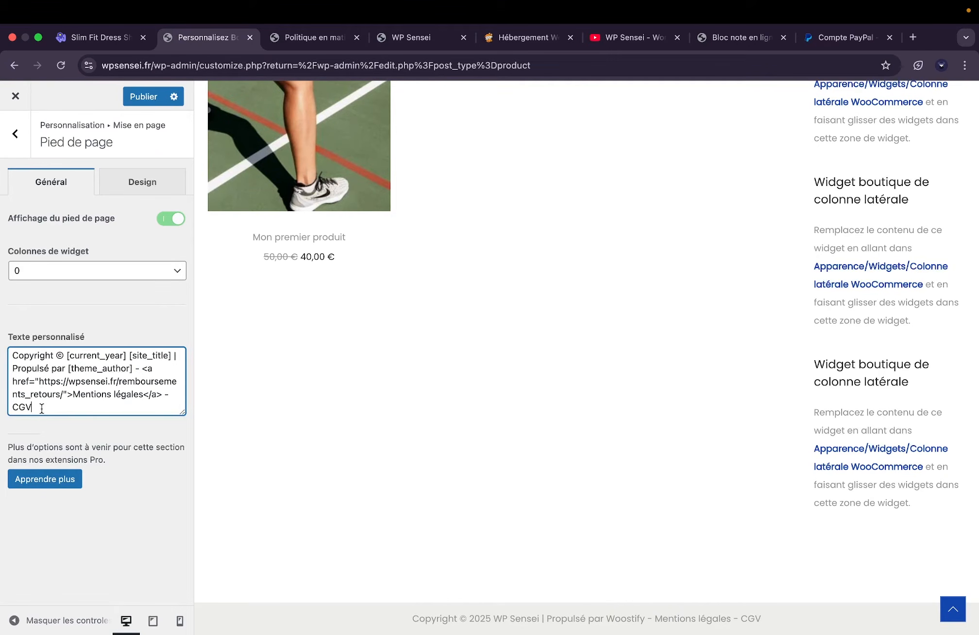
Open the 404 layout settings and load wpsensei.fr/remboursements_retours/fsf on the site to display the error page.
{"action": "left_click", "coordinate": [16, 133]}
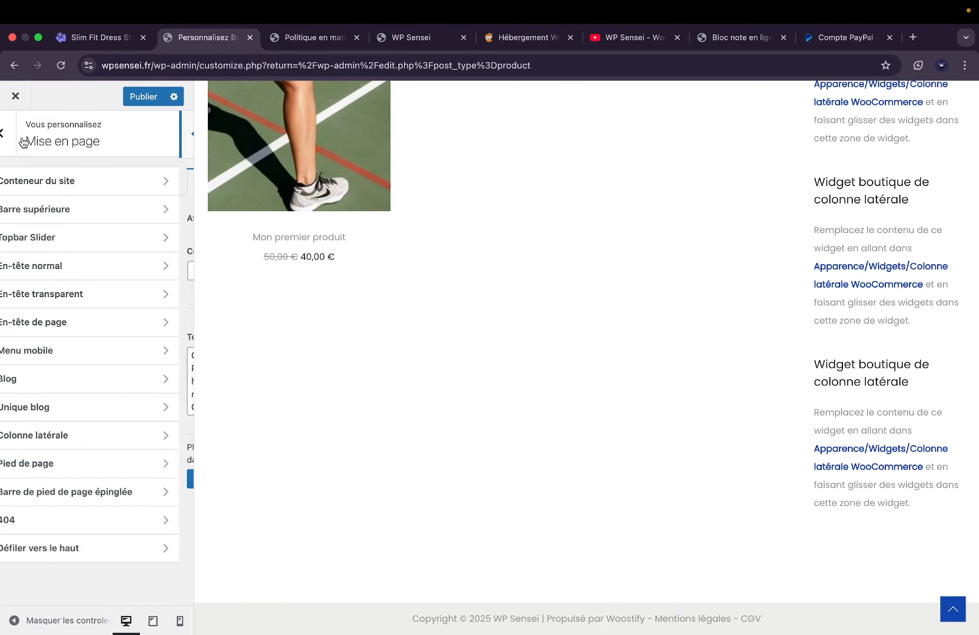
{"action": "left_click", "coordinate": [44, 520]}
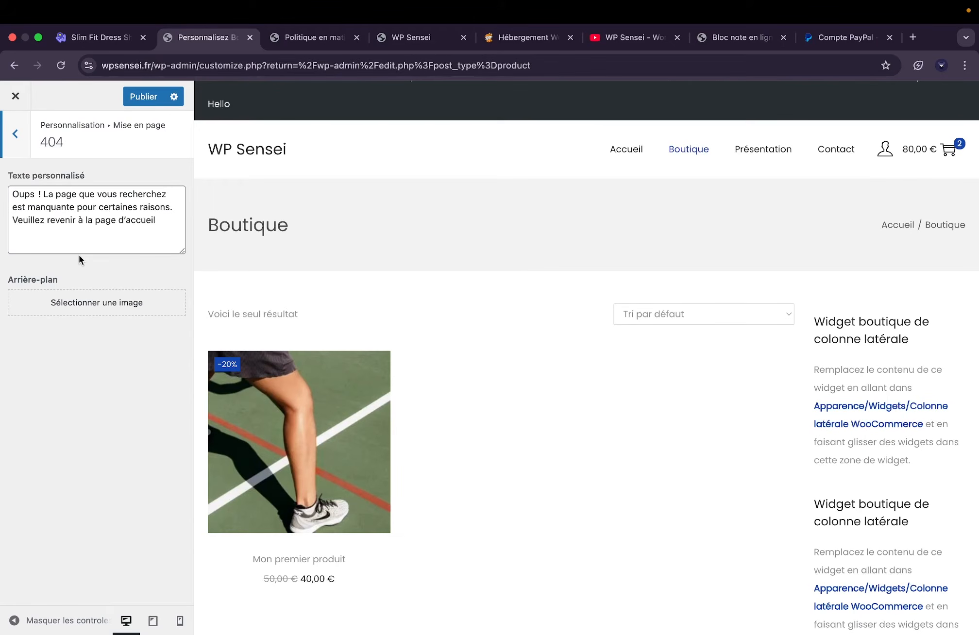
{"action": "left_click", "coordinate": [313, 37]}
{"action": "left_click", "coordinate": [306, 65]}
{"action": "left_click", "coordinate": [305, 66]}
{"action": "type", "text": "fsf"}
{"action": "key", "text": "Return"}
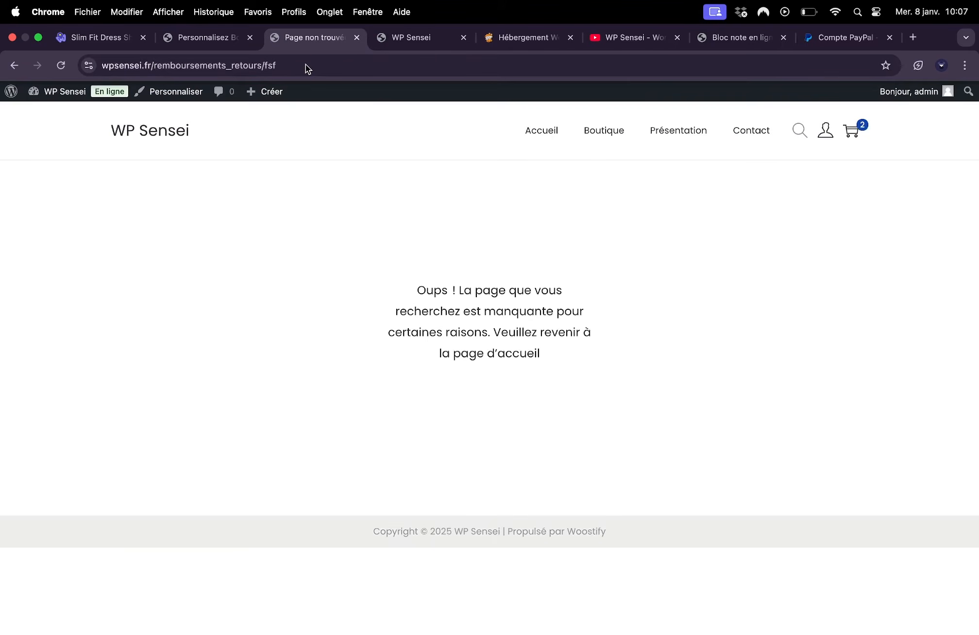
Examine the error page's message and compare it with the custom text in the 404 layout settings.
{"action": "double_click", "coordinate": [302, 67]}
{"action": "left_click_drag", "start_coordinate": [389, 280], "coordinate": [547, 358]}
{"action": "left_click", "coordinate": [551, 361]}
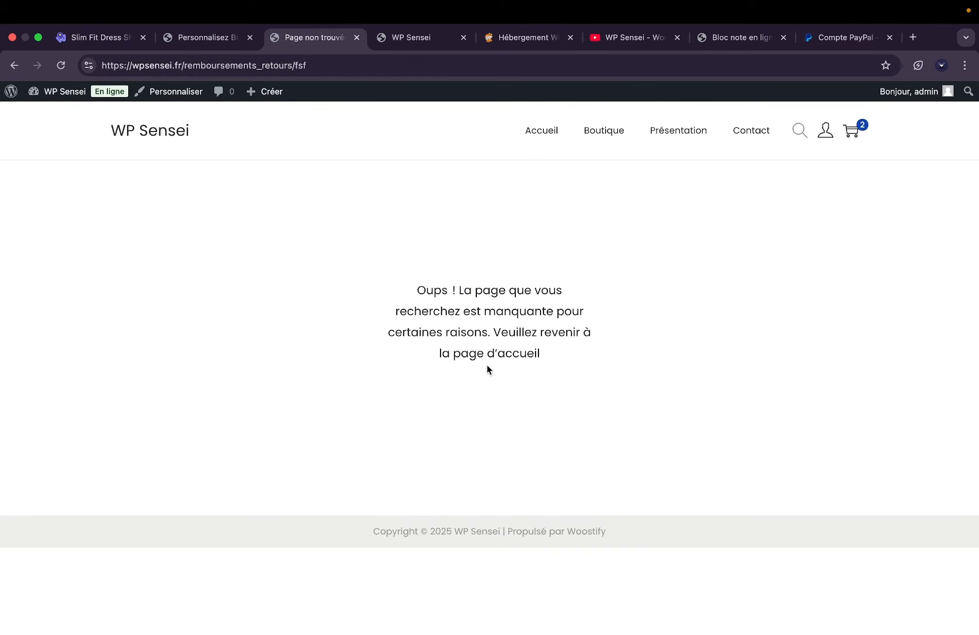
{"action": "left_click", "coordinate": [207, 38]}
{"action": "left_click", "coordinate": [93, 229]}
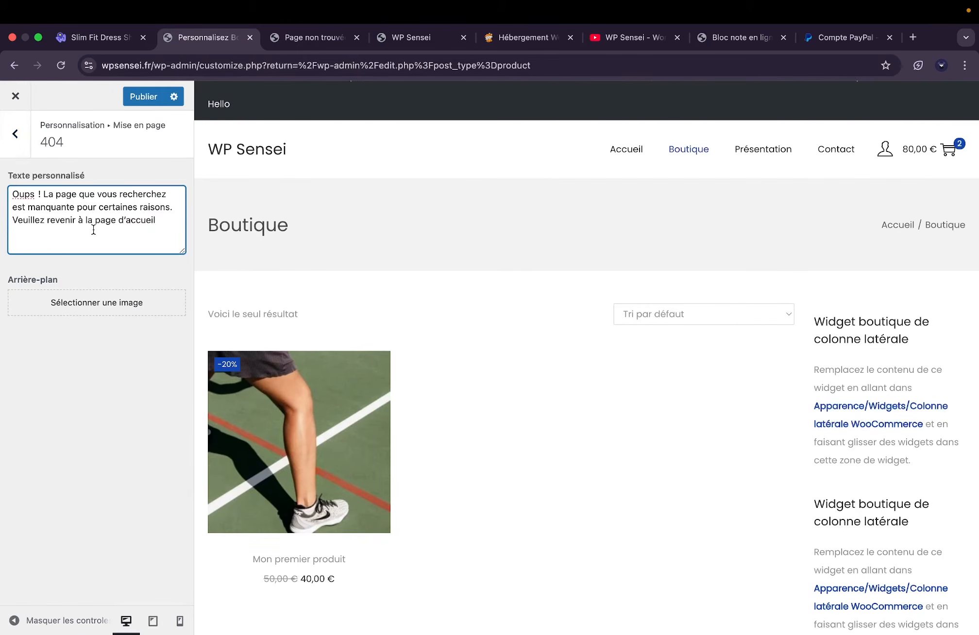
Open the Défiler vers le haut layout settings, check the device choices, and set the scroll button's position to À gauche.
{"action": "left_click", "coordinate": [26, 145]}
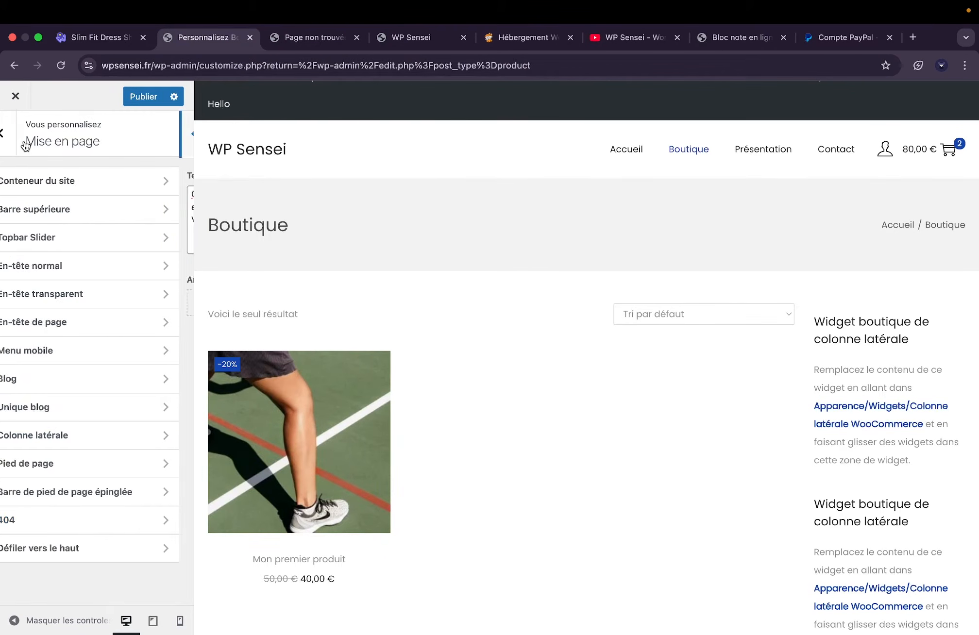
{"action": "left_click", "coordinate": [92, 550]}
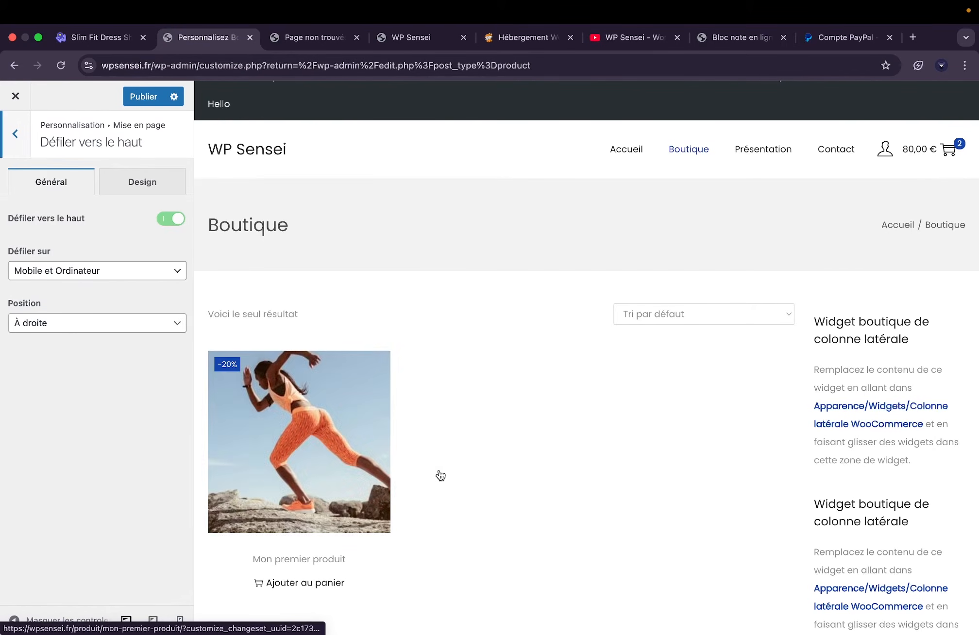
{"action": "scroll", "coordinate": [616, 513], "scroll_direction": "down", "scroll_amount": 5}
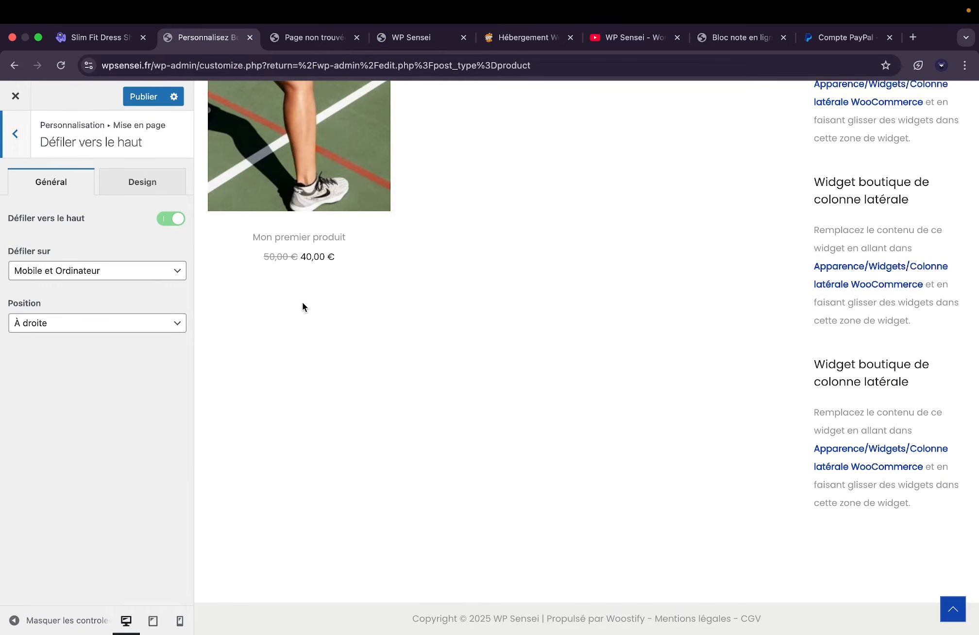
{"action": "left_click", "coordinate": [103, 268]}
{"action": "left_click", "coordinate": [87, 252]}
{"action": "left_click", "coordinate": [79, 275]}
{"action": "left_click", "coordinate": [86, 252]}
{"action": "left_click", "coordinate": [71, 277]}
{"action": "left_click", "coordinate": [94, 230]}
{"action": "left_click", "coordinate": [63, 323]}
{"action": "left_click", "coordinate": [61, 340]}
Review the design and general options of the scroll-to-top button.
{"action": "left_click", "coordinate": [158, 184]}
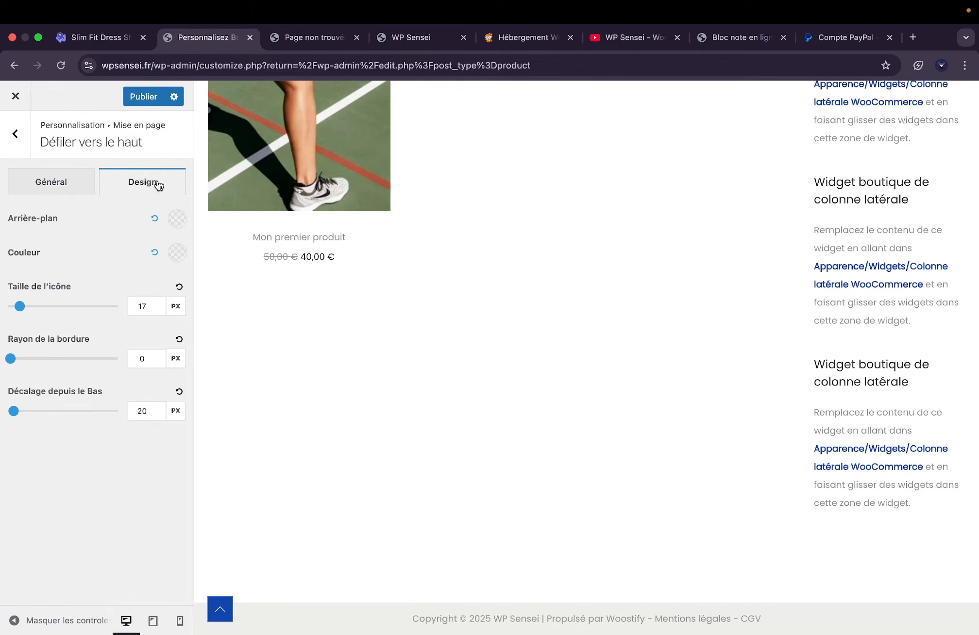
{"action": "left_click", "coordinate": [68, 192]}
{"action": "left_click", "coordinate": [142, 187]}
{"action": "left_click", "coordinate": [54, 188]}
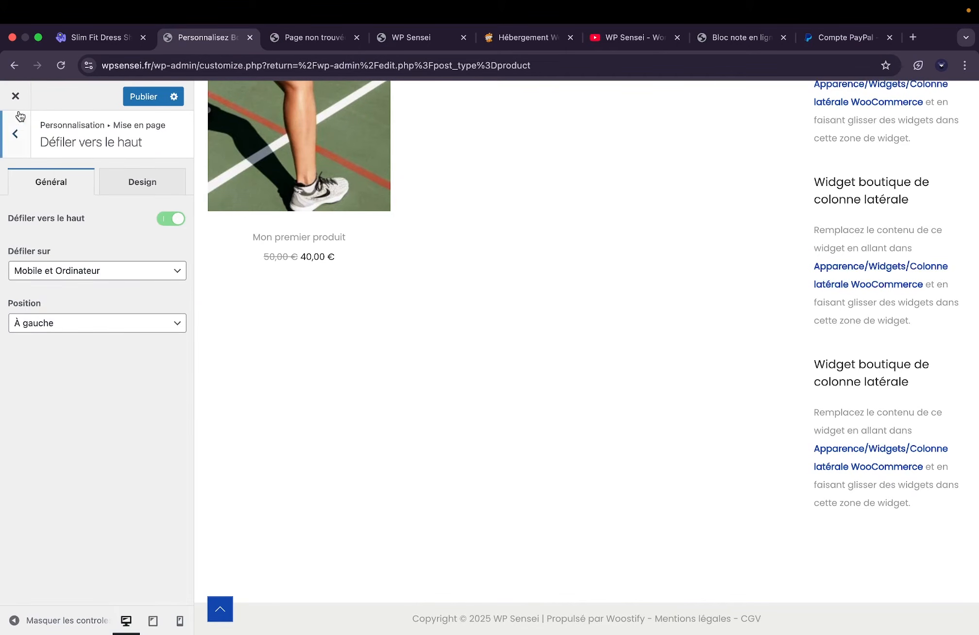
Open the site's Couleur settings and change the theme colour to the orange-brown #AF6E13.
{"action": "left_click", "coordinate": [15, 133]}
{"action": "left_click", "coordinate": [14, 127]}
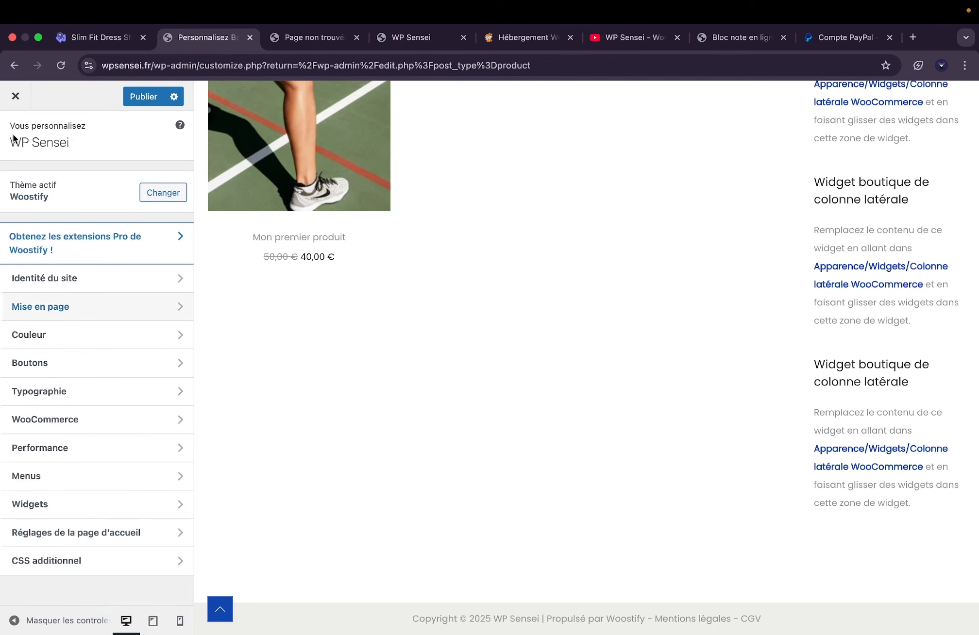
{"action": "left_click", "coordinate": [53, 340]}
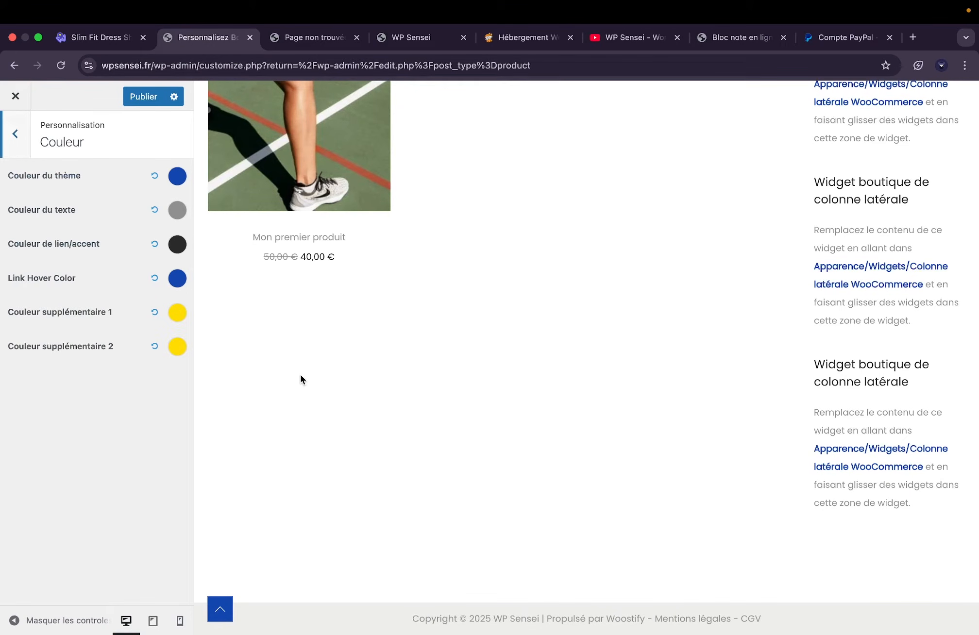
{"action": "scroll", "coordinate": [300, 375], "scroll_direction": "up", "scroll_amount": 5}
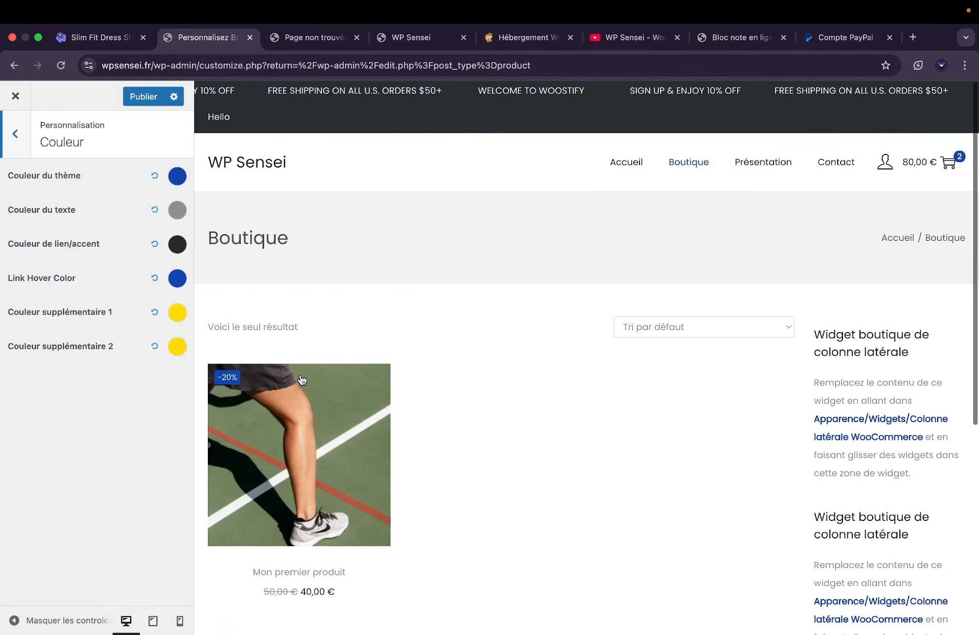
{"action": "left_click", "coordinate": [177, 177]}
{"action": "left_click_drag", "start_coordinate": [104, 290], "coordinate": [32, 298]}
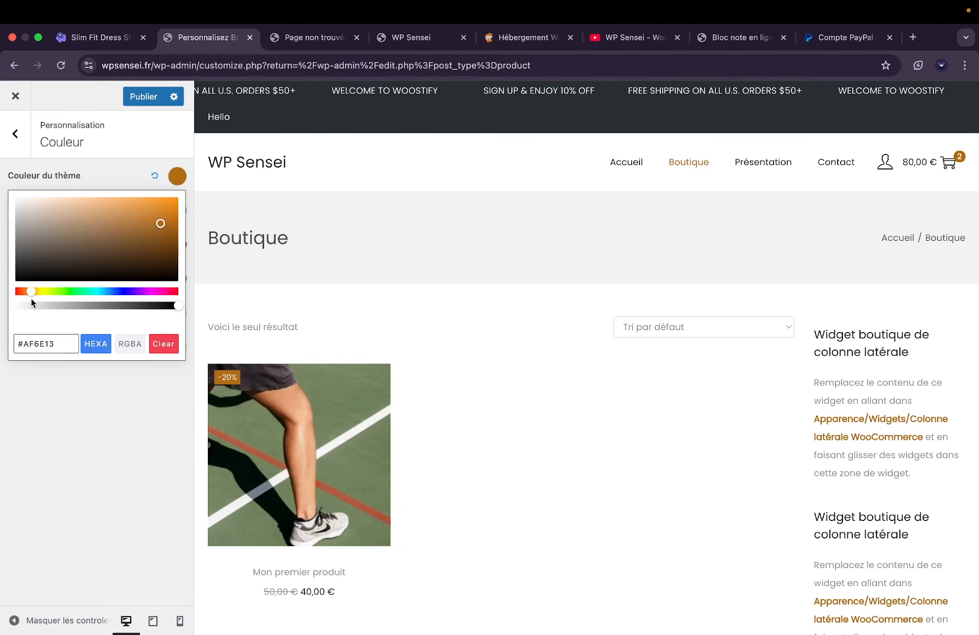
{"action": "left_click", "coordinate": [104, 171]}
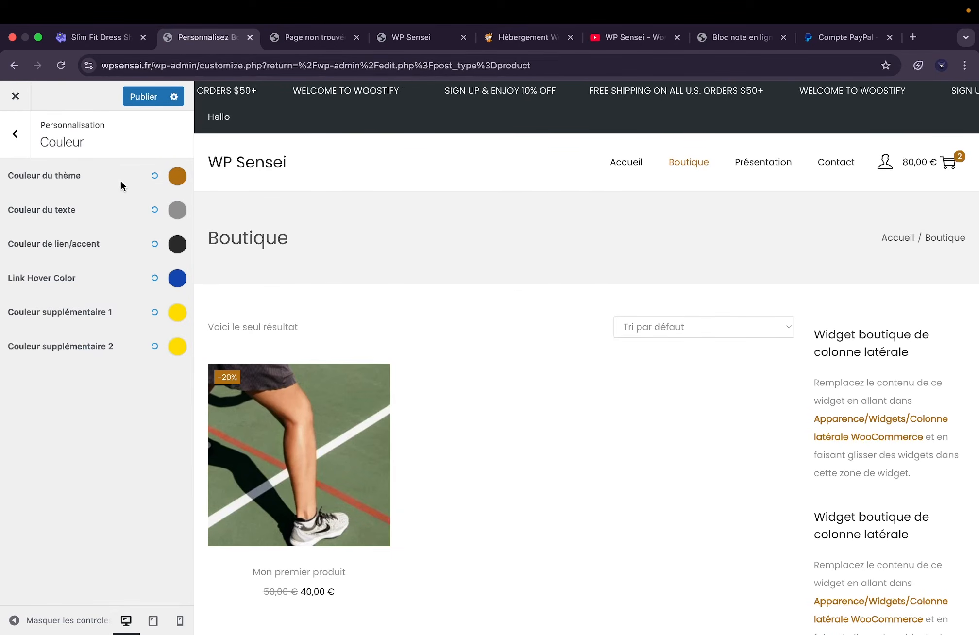
Check how the theme colour applies across the shop page preview, from the header down to the footer.
{"action": "scroll", "coordinate": [582, 208], "scroll_direction": "down", "scroll_amount": 8}
{"action": "scroll", "coordinate": [582, 207], "scroll_direction": "up", "scroll_amount": 8}
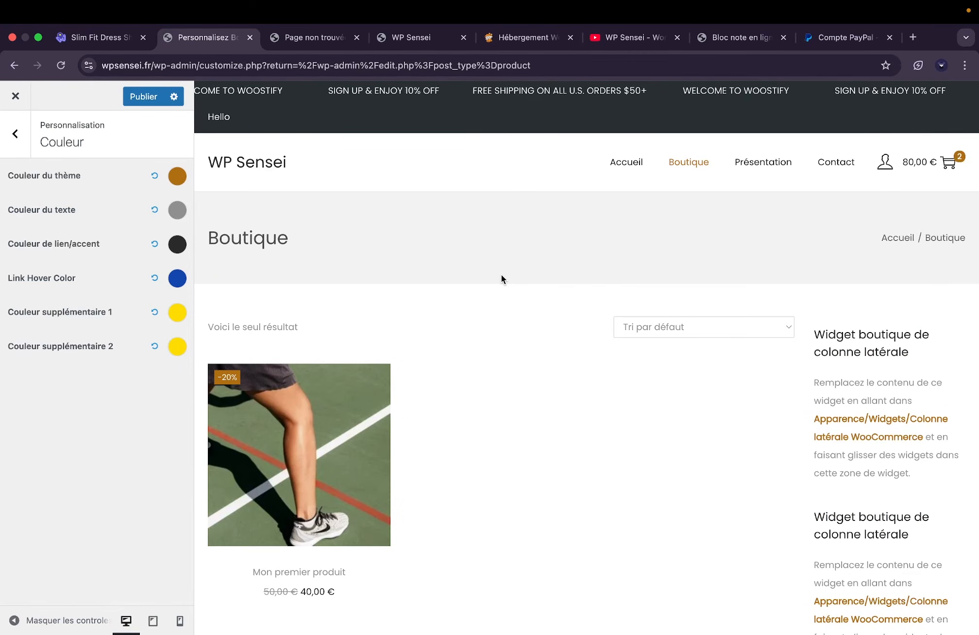
{"action": "scroll", "coordinate": [501, 274], "scroll_direction": "down", "scroll_amount": 8}
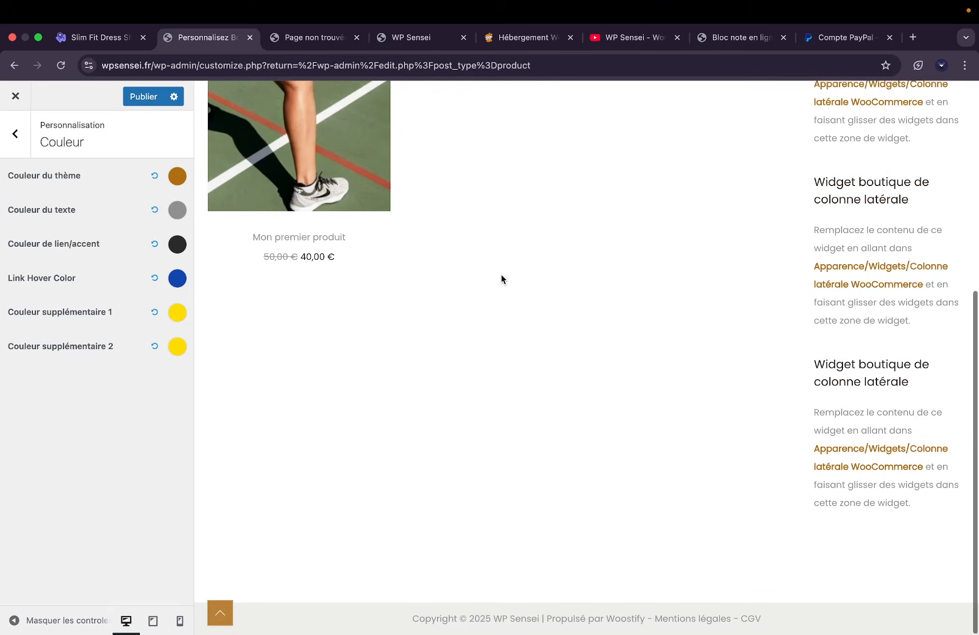
{"action": "scroll", "coordinate": [501, 274], "scroll_direction": "up", "scroll_amount": 8}
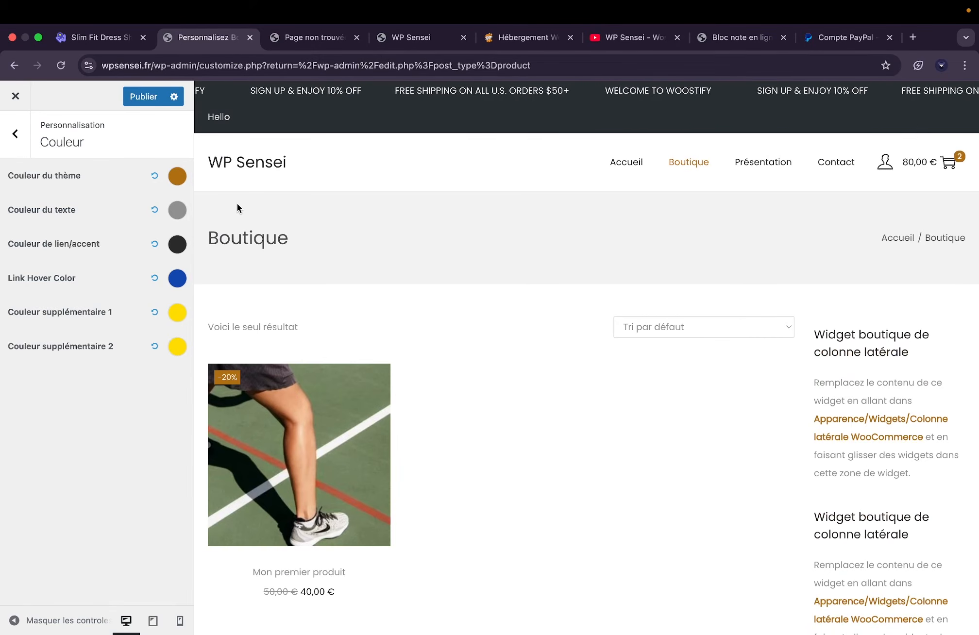
{"action": "scroll", "coordinate": [395, 339], "scroll_direction": "down", "scroll_amount": 2}
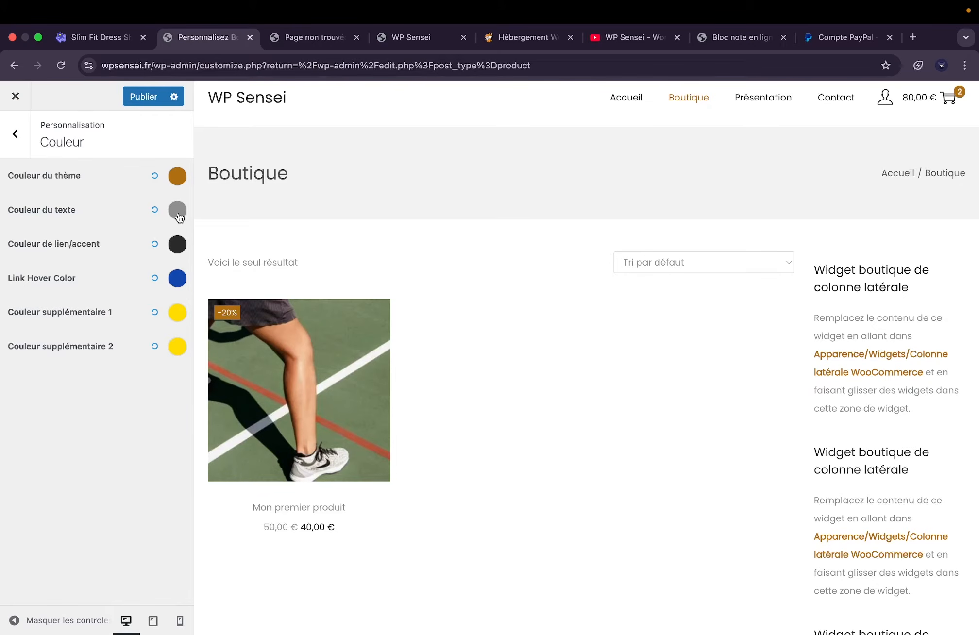
{"action": "scroll", "coordinate": [396, 430], "scroll_direction": "down", "scroll_amount": 8}
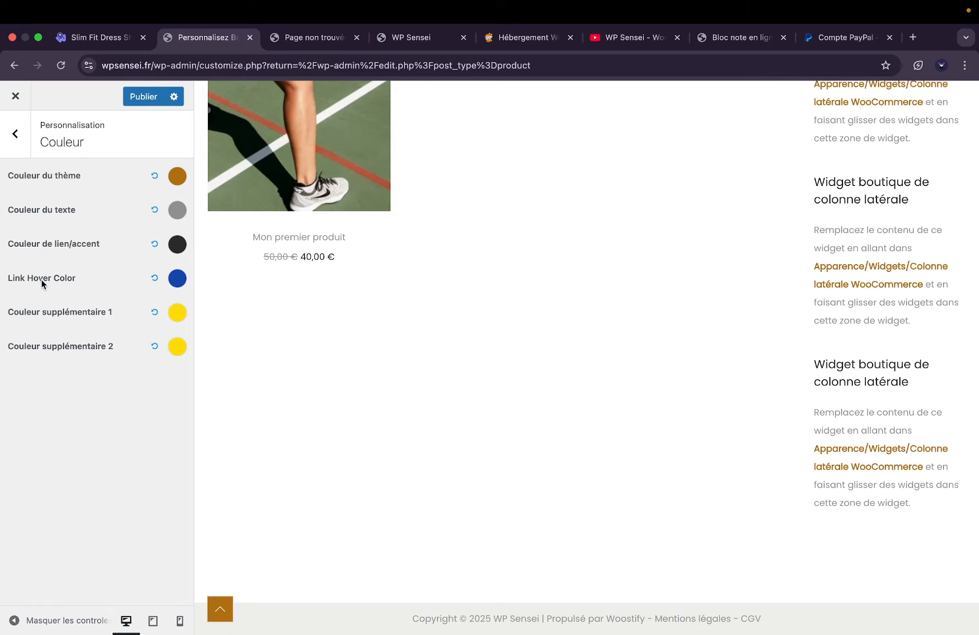
Set the Link Hover Color to the brown #744E37 and check it on the footer link.
{"action": "left_click", "coordinate": [177, 278]}
{"action": "left_click_drag", "start_coordinate": [134, 316], "coordinate": [92, 302]}
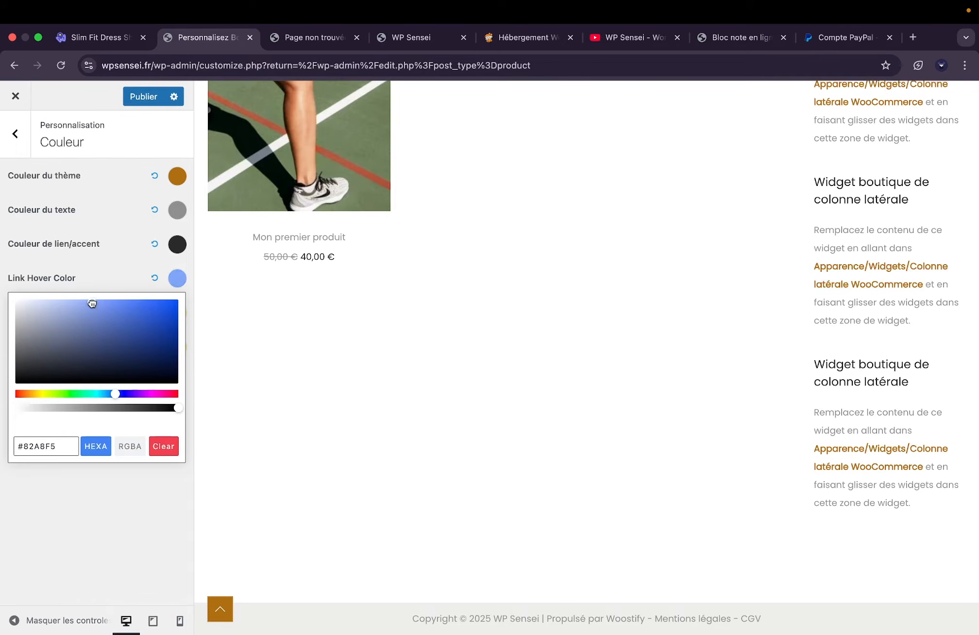
{"action": "left_click", "coordinate": [45, 352]}
{"action": "left_click", "coordinate": [25, 395]}
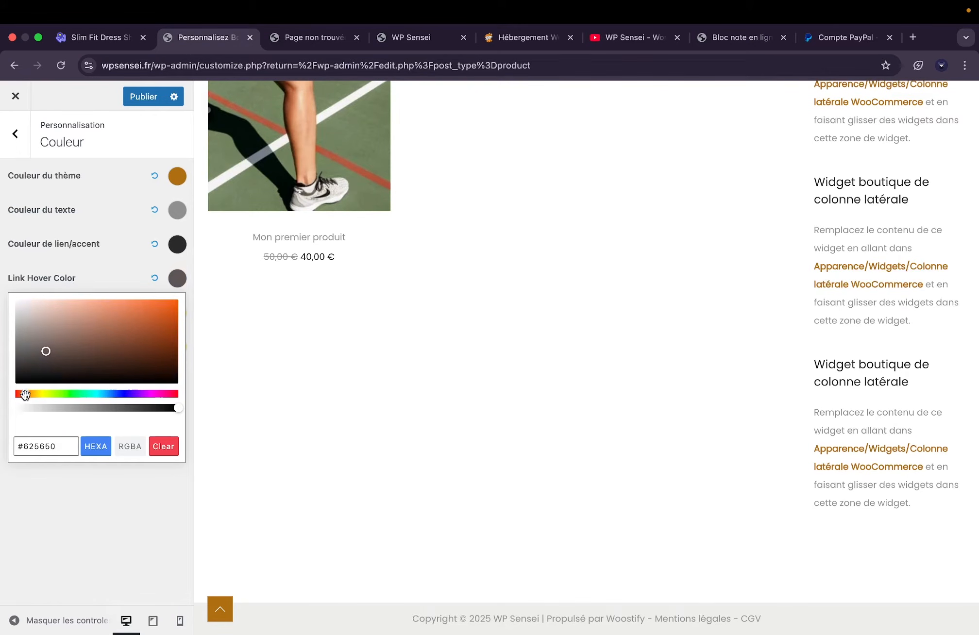
{"action": "left_click_drag", "start_coordinate": [73, 339], "coordinate": [99, 344]}
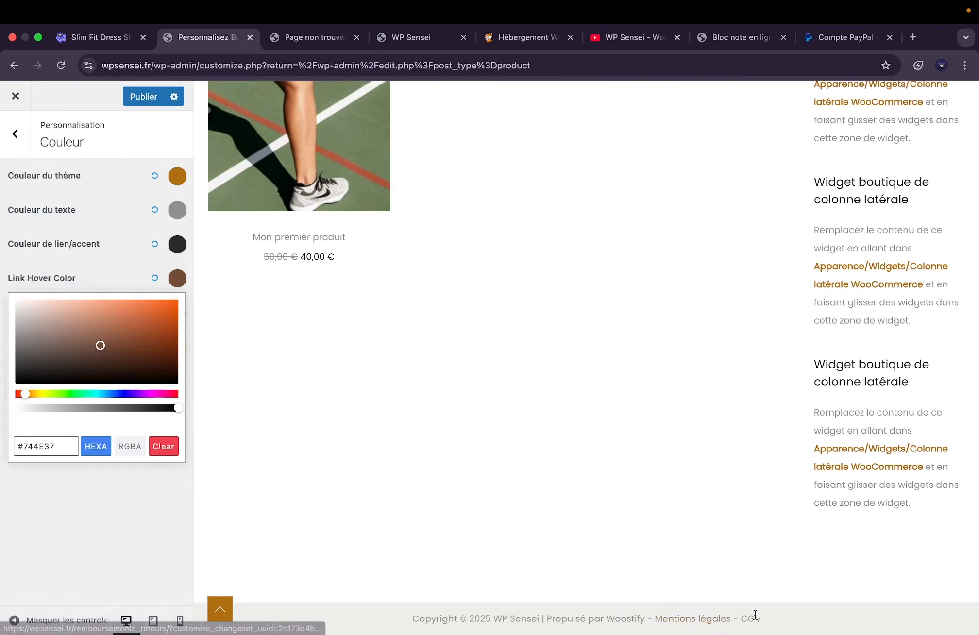
{"action": "scroll", "coordinate": [644, 496], "scroll_direction": "up", "scroll_amount": 3}
{"action": "scroll", "coordinate": [644, 490], "scroll_direction": "down", "scroll_amount": 3}
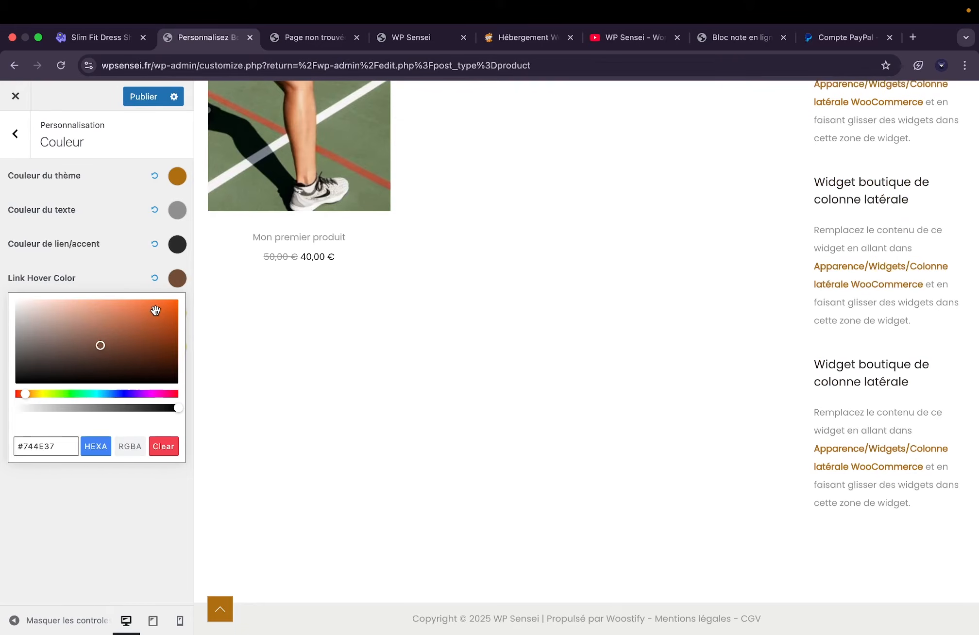
{"action": "left_click", "coordinate": [123, 278]}
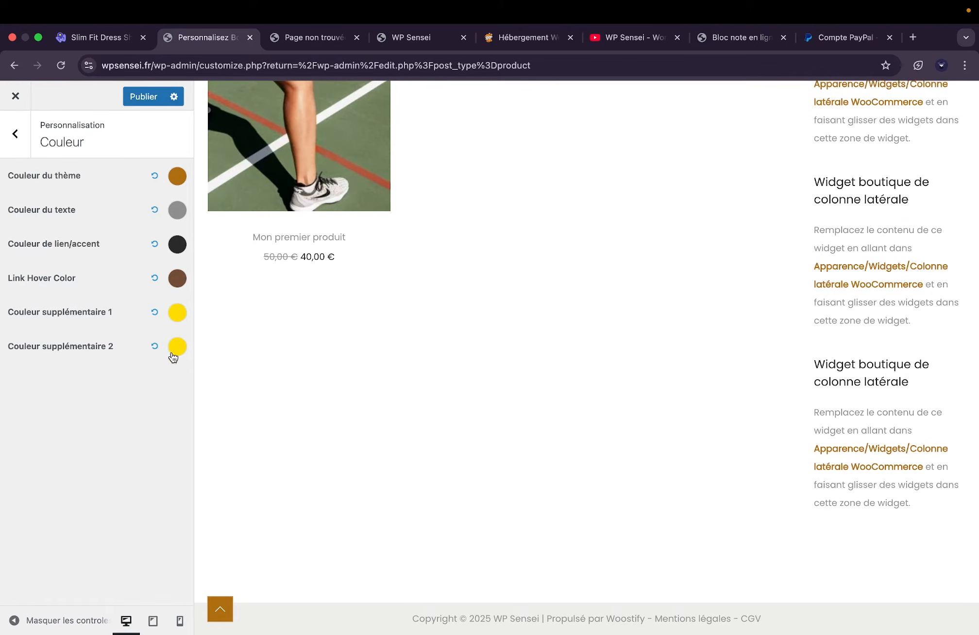
Look at the colour picker for Couleur supplémentaire 1 and review the Boutons settings.
{"action": "left_click", "coordinate": [176, 314]}
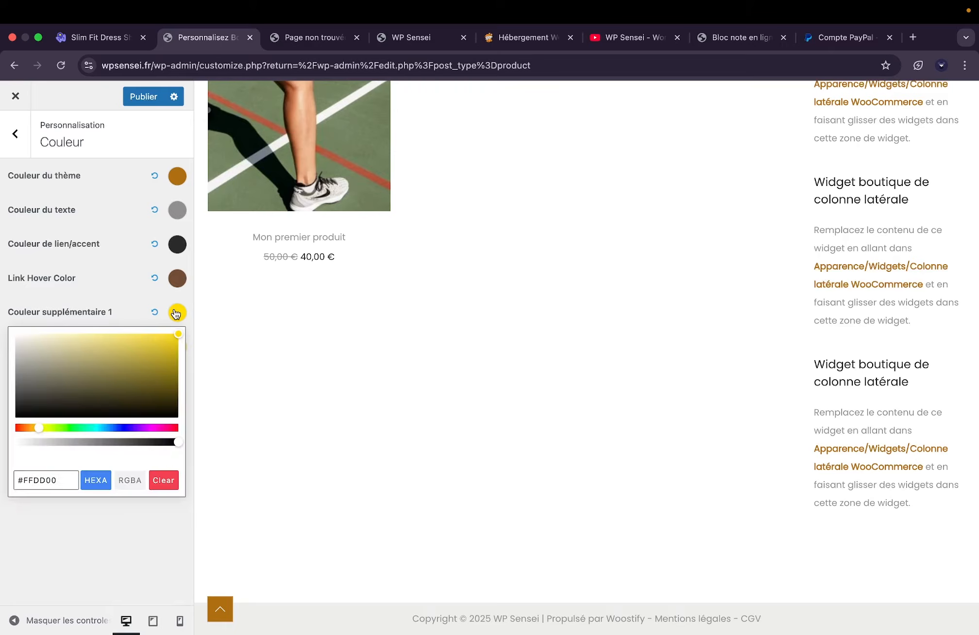
{"action": "left_click", "coordinate": [125, 301]}
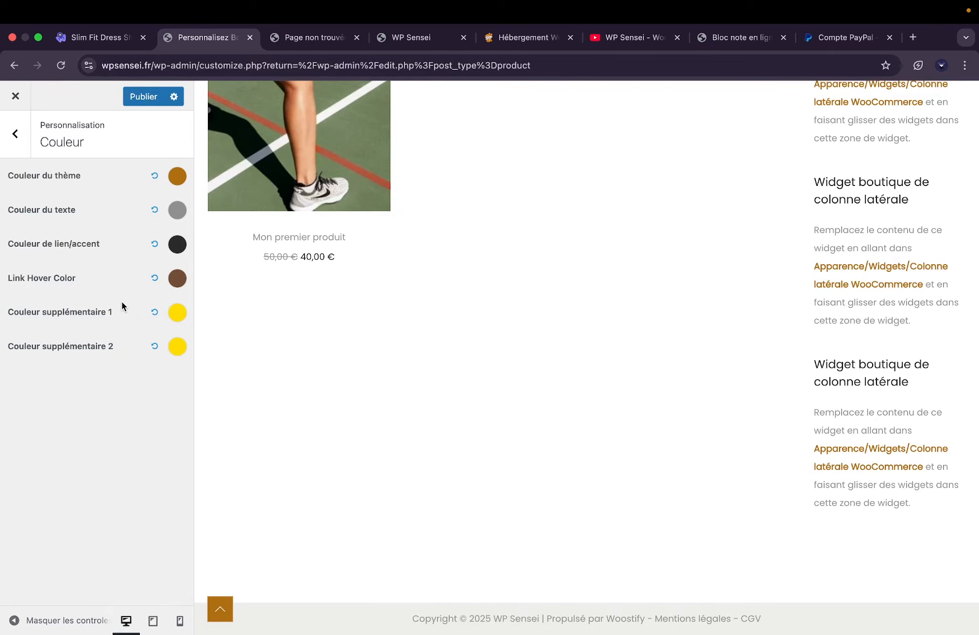
{"action": "left_click", "coordinate": [26, 142]}
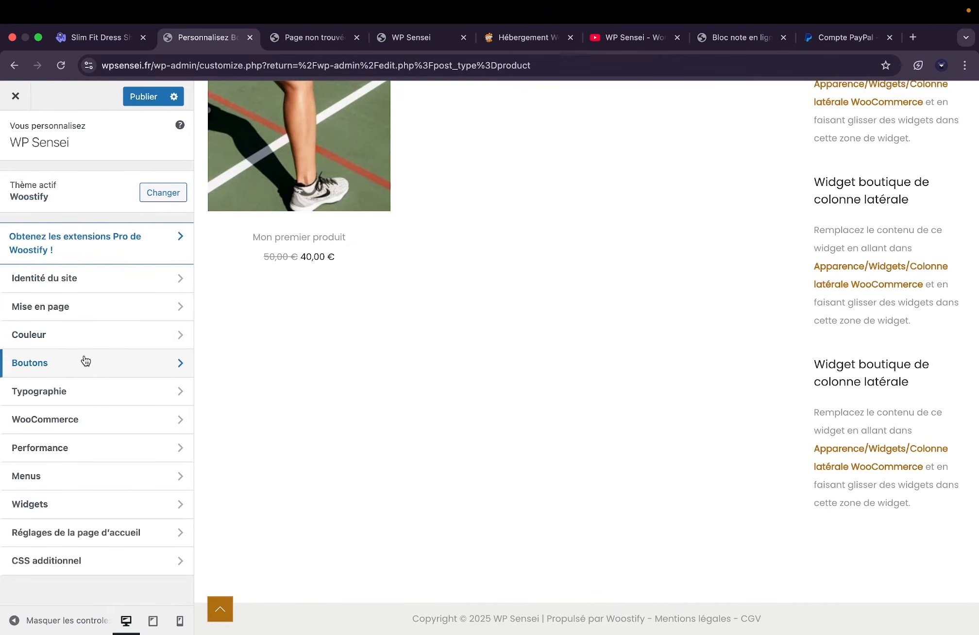
{"action": "left_click", "coordinate": [84, 361]}
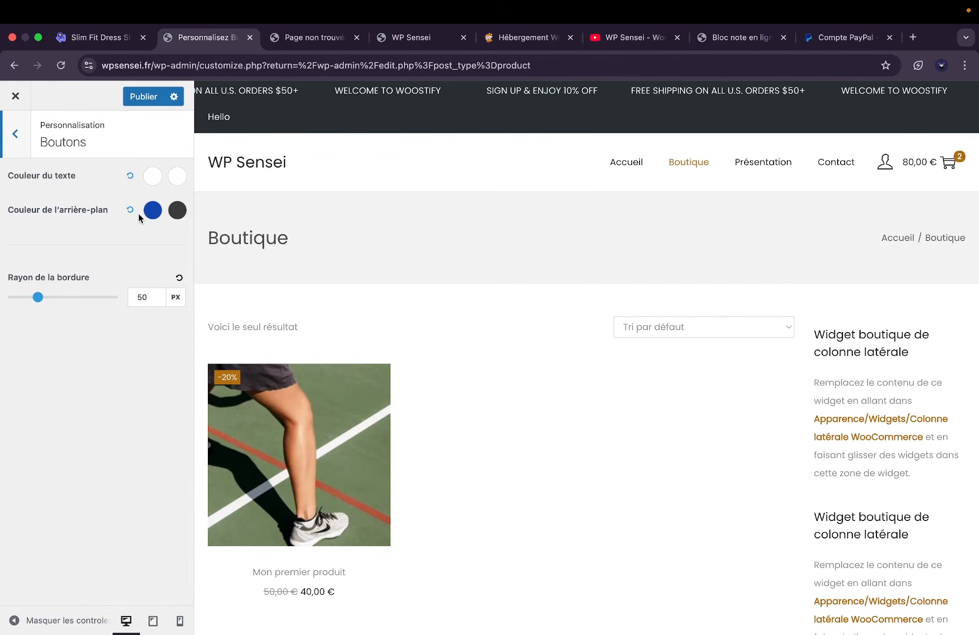
{"action": "left_click", "coordinate": [25, 142]}
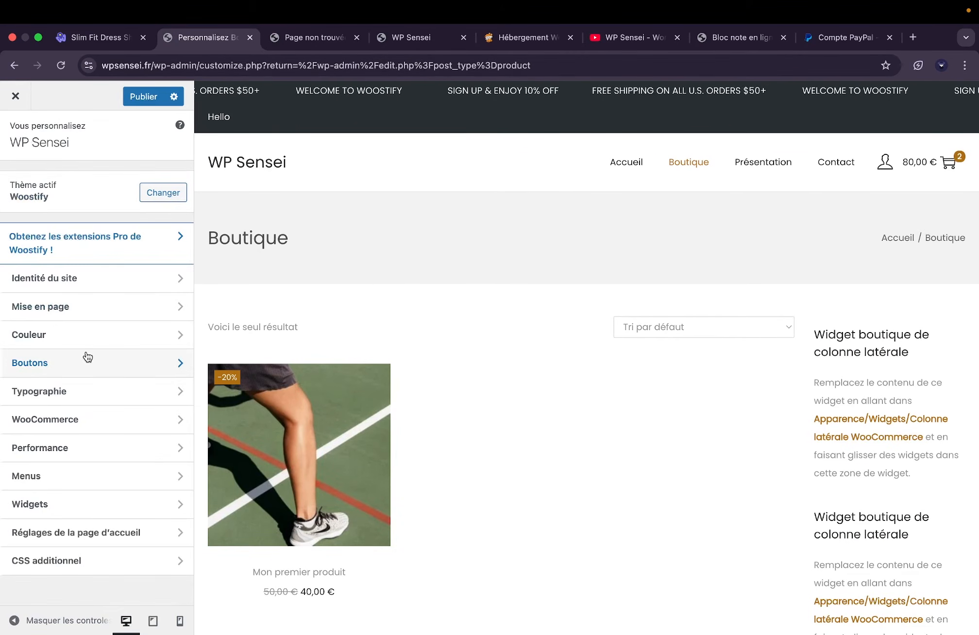
Review the typography settings for Corps, Menu principal and Titre.
{"action": "left_click", "coordinate": [80, 393]}
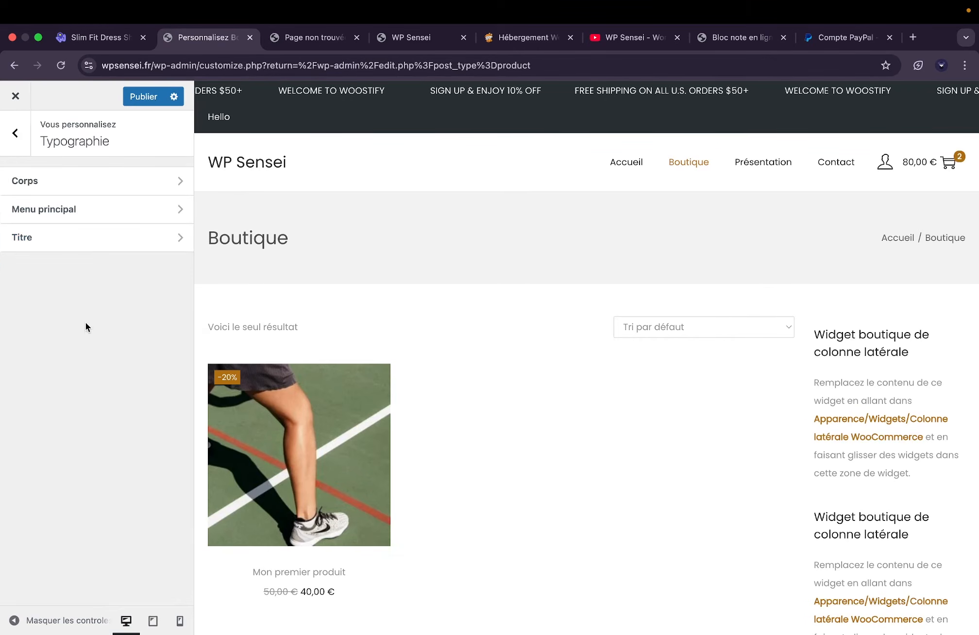
{"action": "left_click", "coordinate": [97, 183]}
{"action": "left_click", "coordinate": [21, 126]}
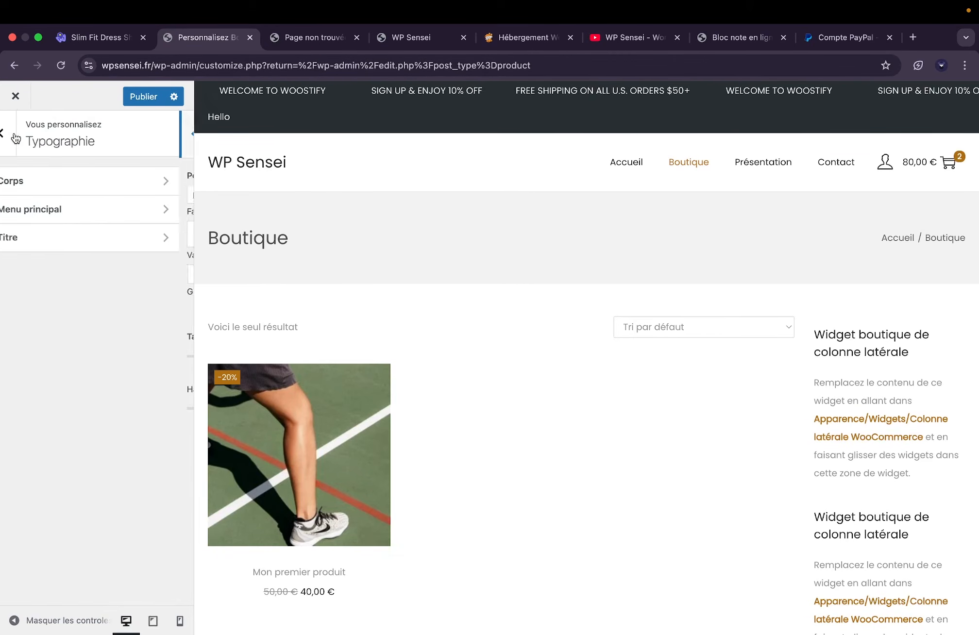
{"action": "left_click", "coordinate": [60, 212]}
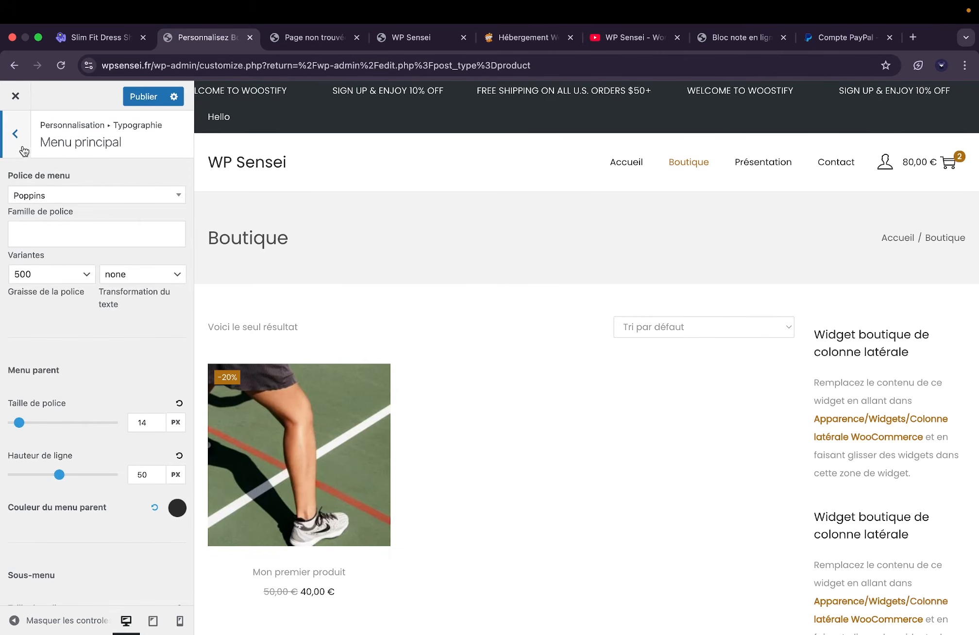
{"action": "left_click", "coordinate": [24, 141]}
{"action": "left_click", "coordinate": [64, 238]}
{"action": "left_click", "coordinate": [26, 146]}
{"action": "left_click", "coordinate": [26, 148]}
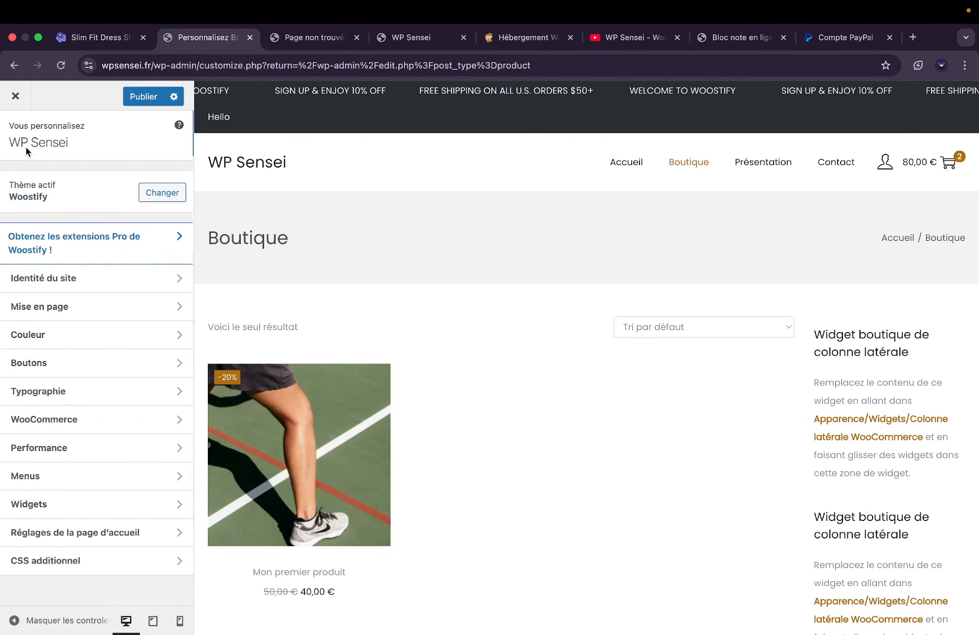
Enable the WooCommerce shop notification to check its banner in the preview, and disable it again.
{"action": "left_click", "coordinate": [66, 419]}
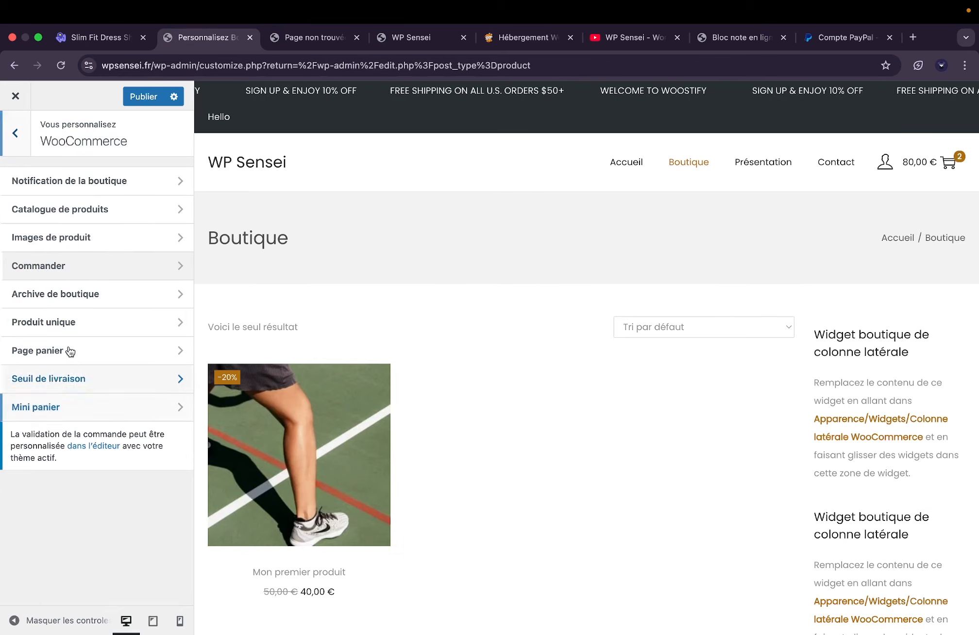
{"action": "left_click", "coordinate": [104, 185]}
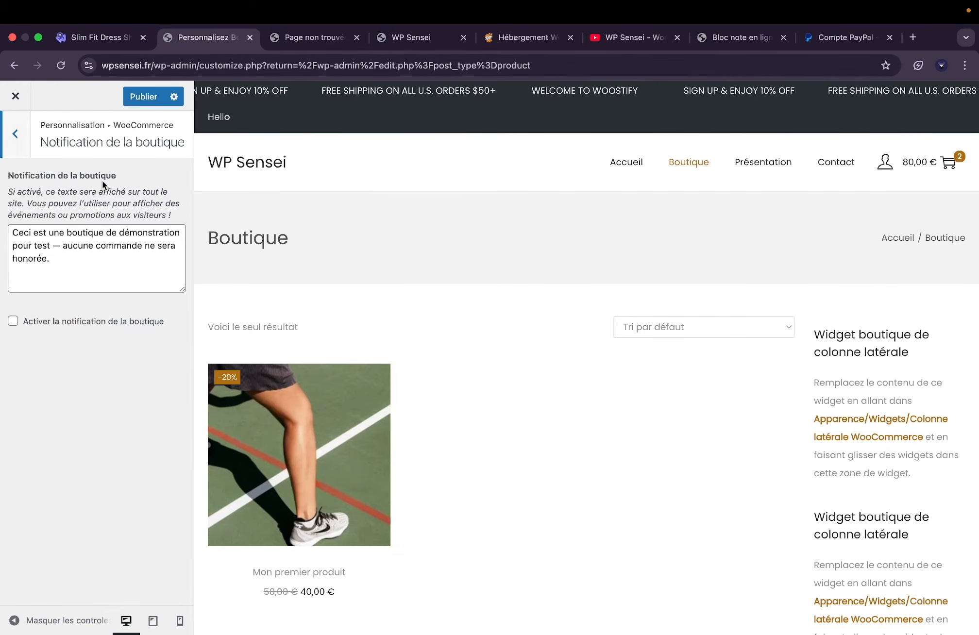
{"action": "left_click", "coordinate": [87, 318]}
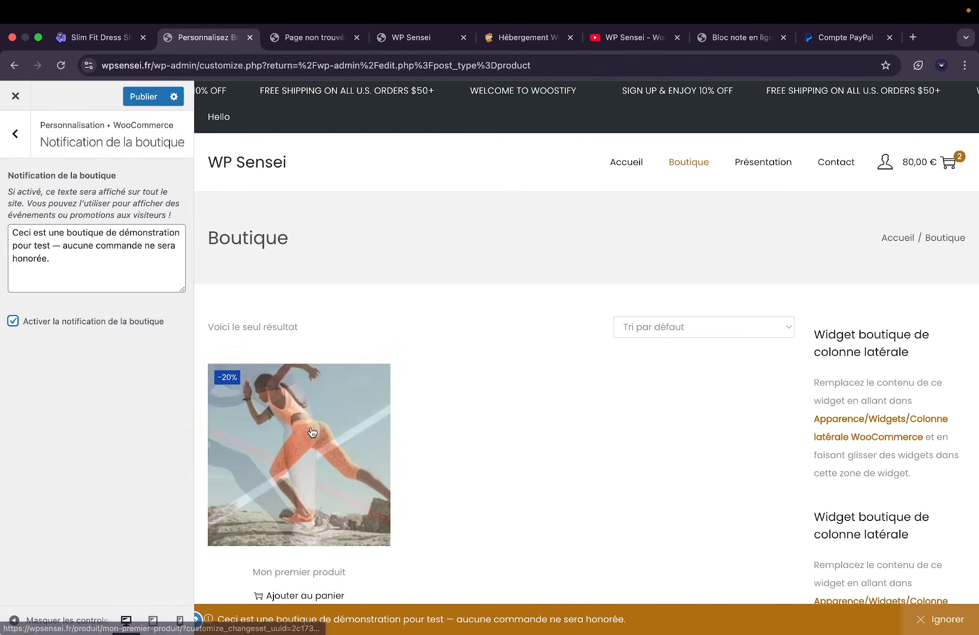
{"action": "left_click", "coordinate": [120, 278]}
{"action": "left_click", "coordinate": [88, 321]}
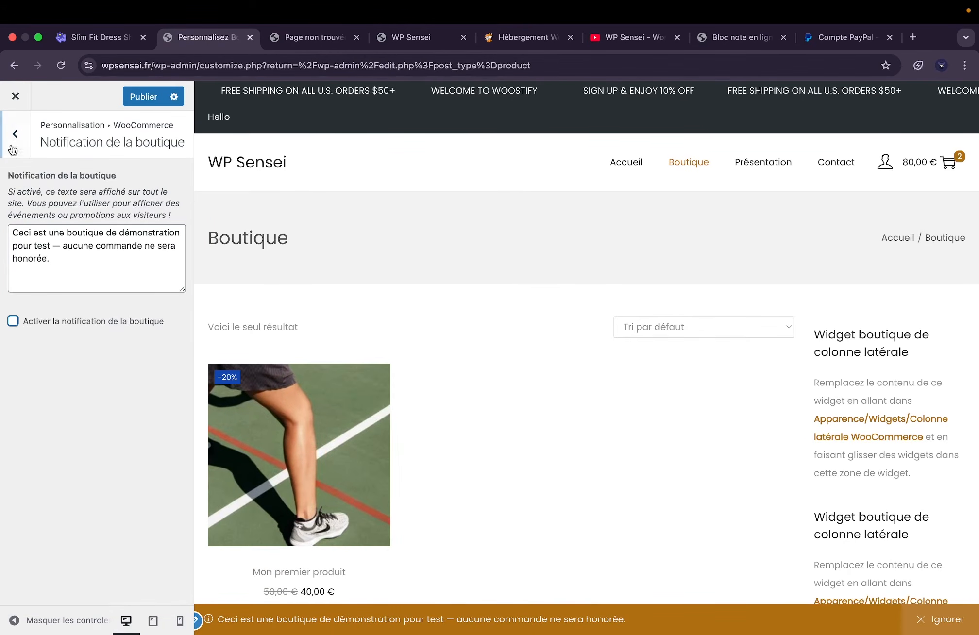
Try hiding the breadcrumb (Fil d'Ariane) and shop title in the Archive de boutique general settings, and re-enable both.
{"action": "left_click", "coordinate": [15, 133]}
{"action": "left_click", "coordinate": [61, 295]}
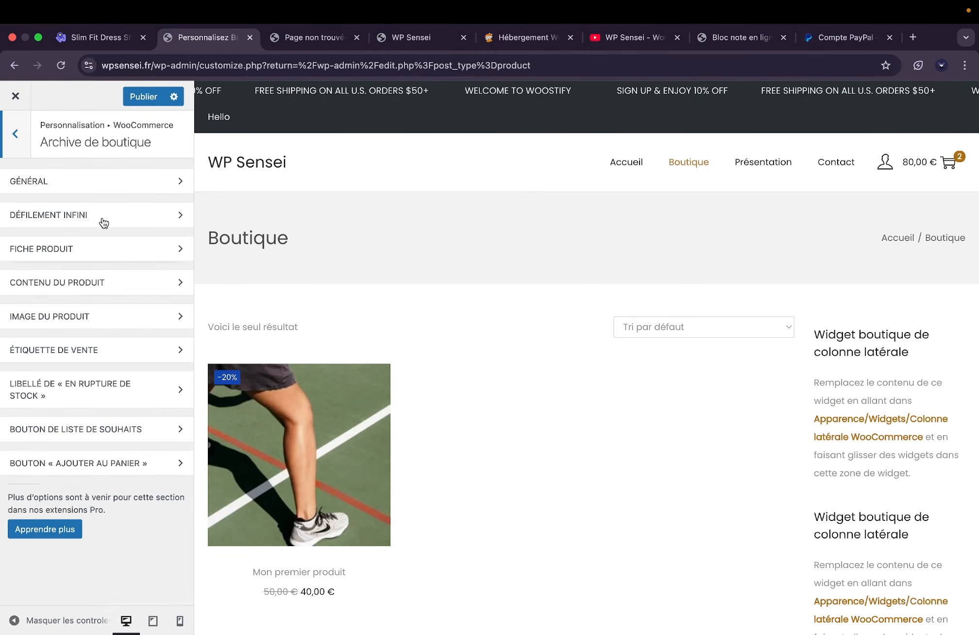
{"action": "left_click", "coordinate": [121, 183]}
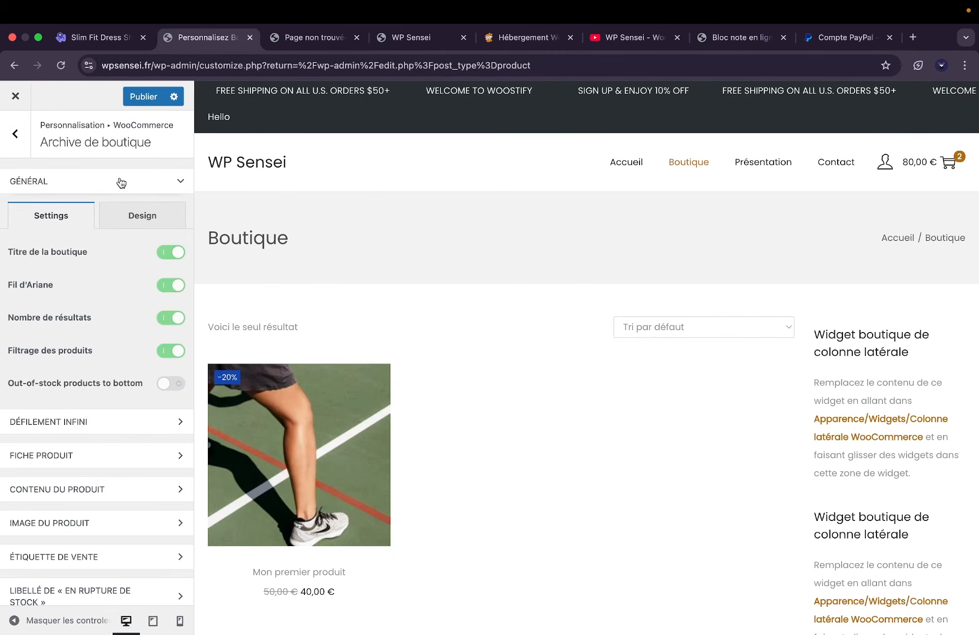
{"action": "scroll", "coordinate": [377, 287], "scroll_direction": "down", "scroll_amount": 1}
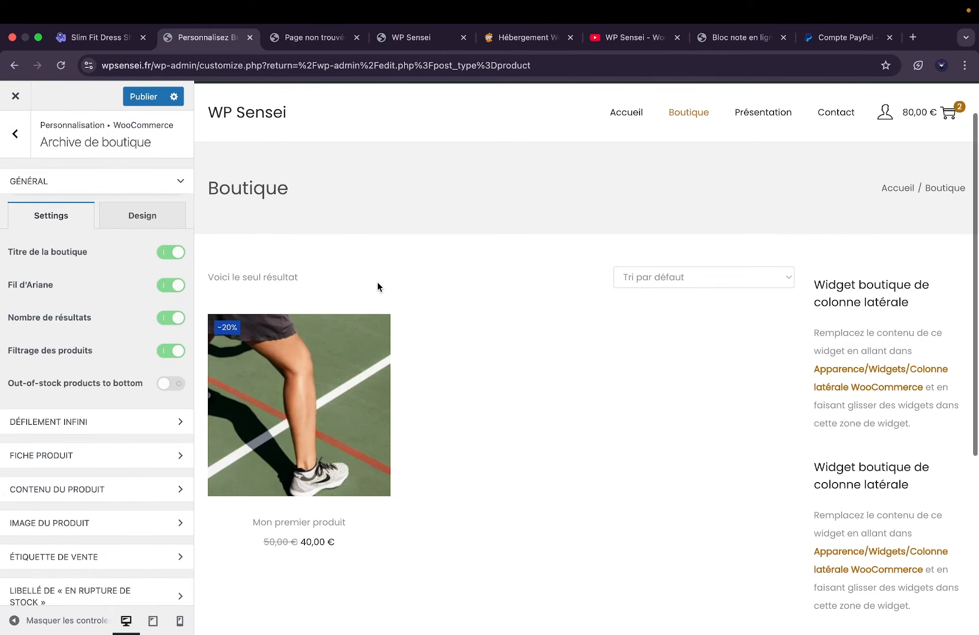
{"action": "left_click", "coordinate": [168, 287]}
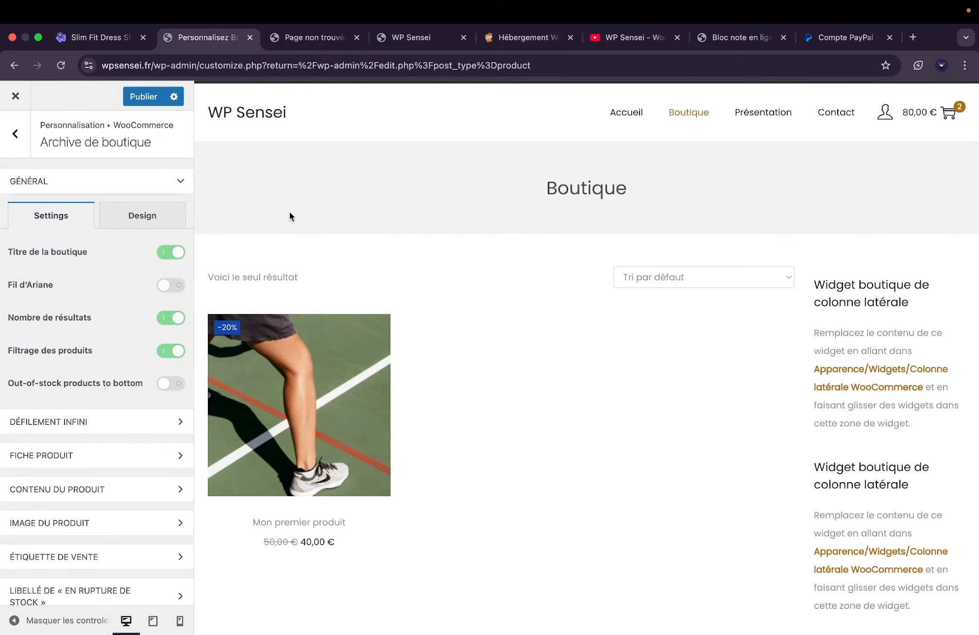
{"action": "scroll", "coordinate": [289, 212], "scroll_direction": "up", "scroll_amount": 1}
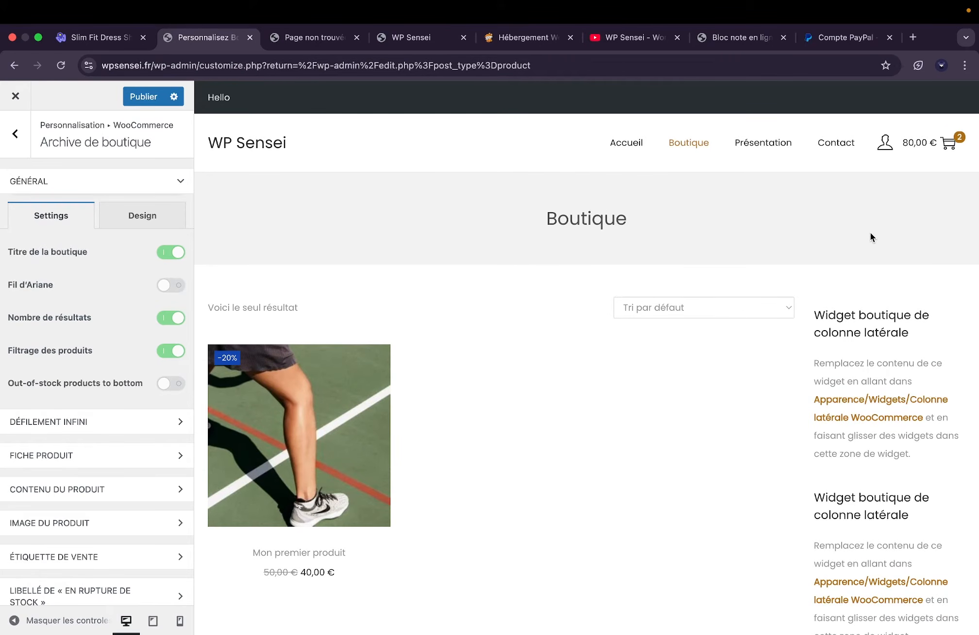
{"action": "left_click", "coordinate": [171, 253]}
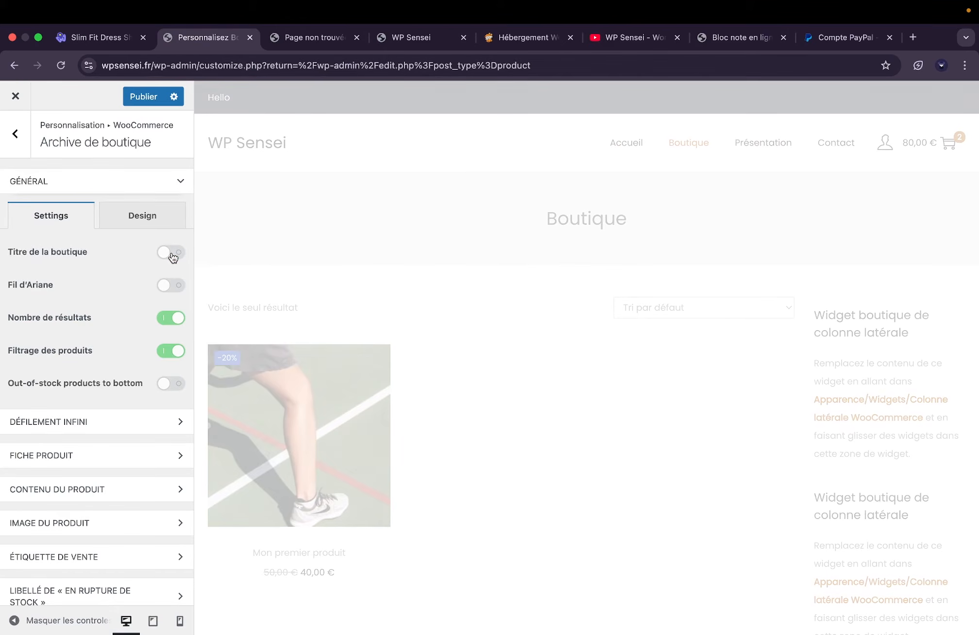
{"action": "left_click", "coordinate": [171, 253]}
{"action": "left_click", "coordinate": [170, 286]}
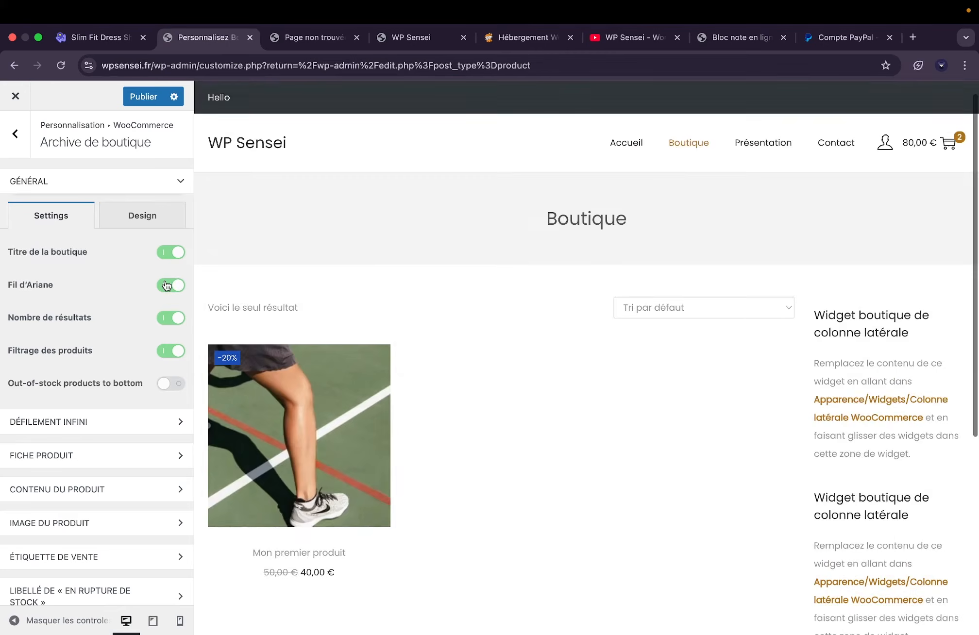
Try turning off Nombre de résultats and Filtrage des produits on the shop page, and switch each back on.
{"action": "left_click", "coordinate": [168, 319]}
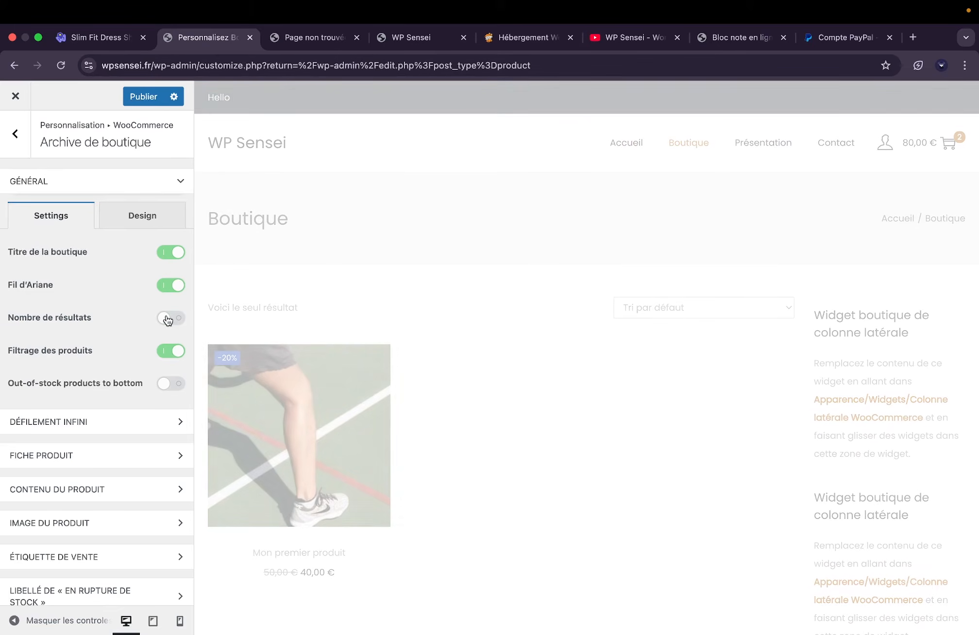
{"action": "left_click", "coordinate": [176, 322]}
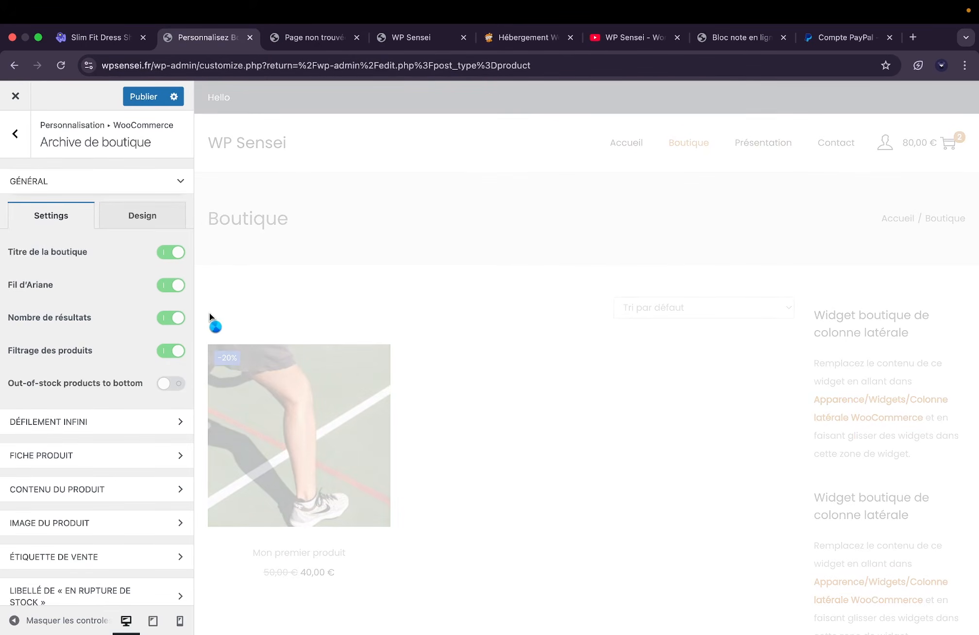
{"action": "left_click_drag", "start_coordinate": [208, 311], "coordinate": [297, 311]}
{"action": "left_click", "coordinate": [302, 311]}
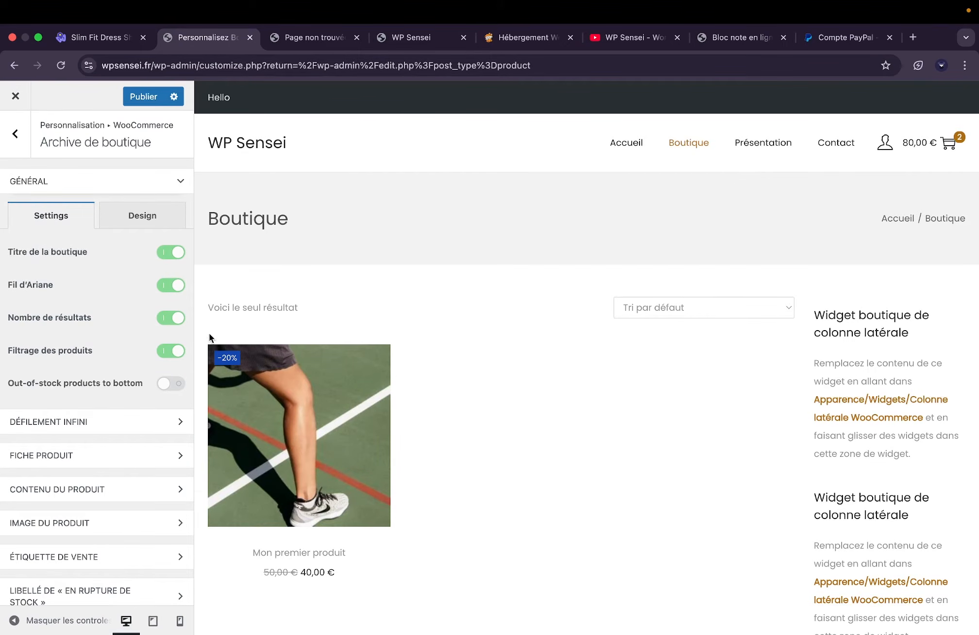
{"action": "left_click", "coordinate": [169, 351]}
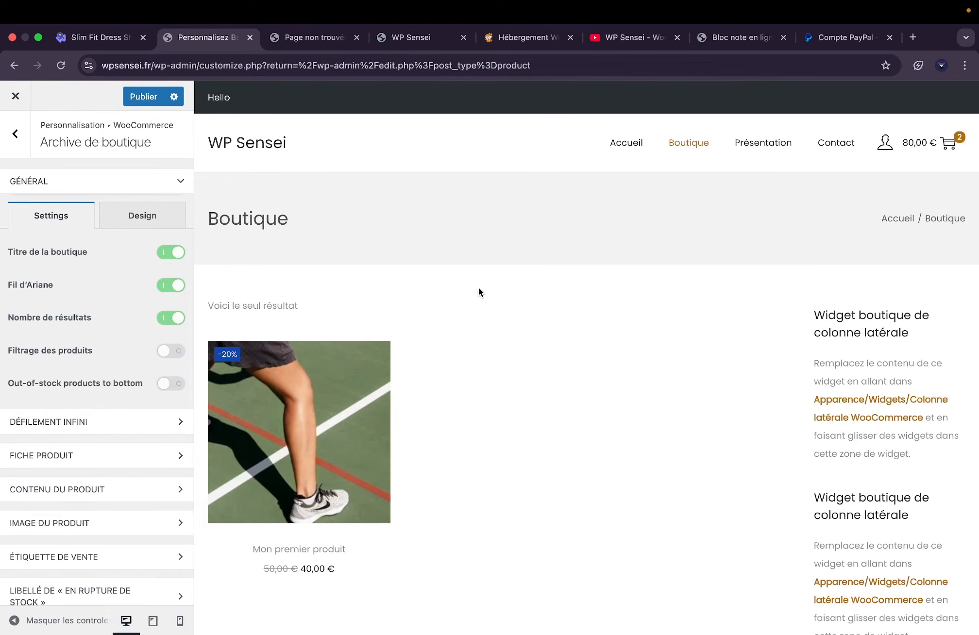
{"action": "left_click", "coordinate": [171, 354]}
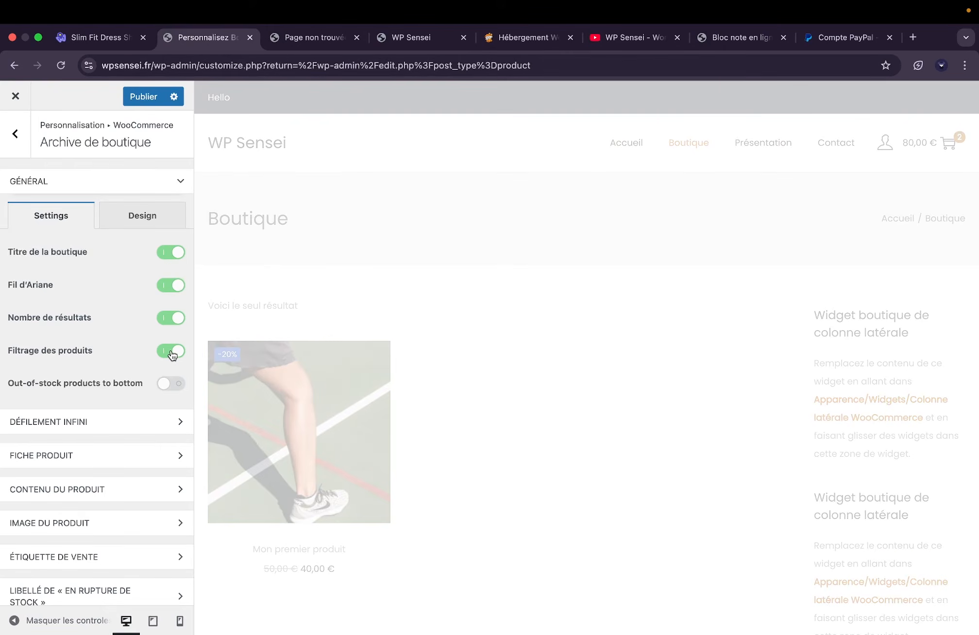
Review the out-of-stock ordering, Défilement infini and Fiche produit settings of the shop archive.
{"action": "scroll", "coordinate": [213, 381], "scroll_direction": "down", "scroll_amount": 3}
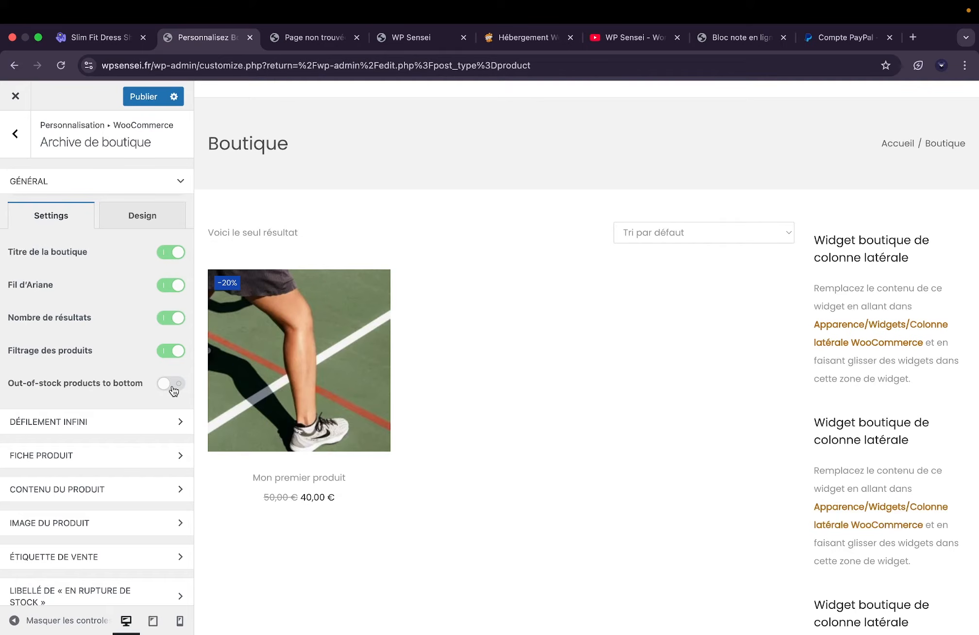
{"action": "left_click", "coordinate": [100, 420]}
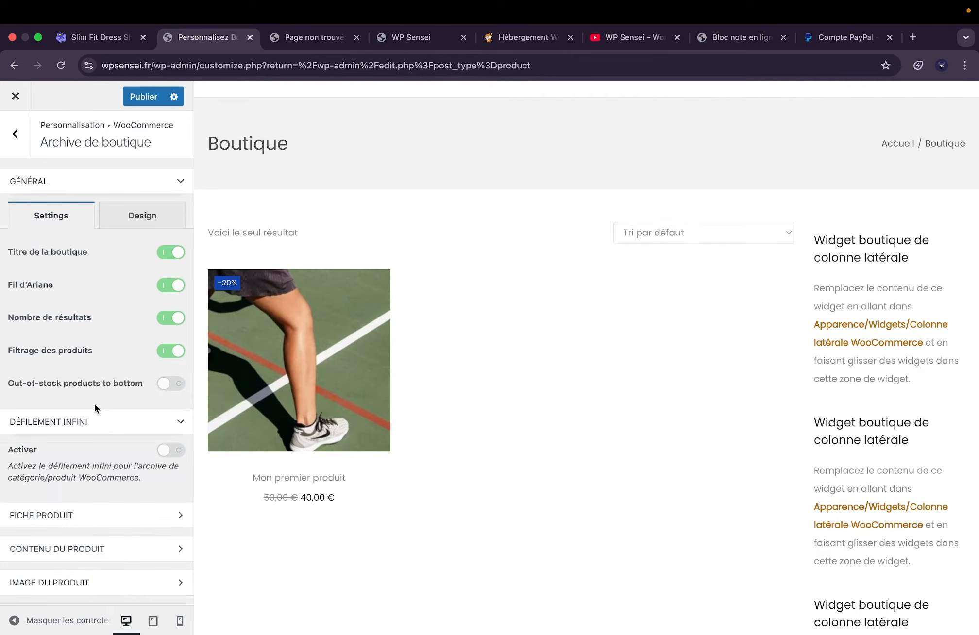
{"action": "scroll", "coordinate": [93, 424], "scroll_direction": "down", "scroll_amount": 2}
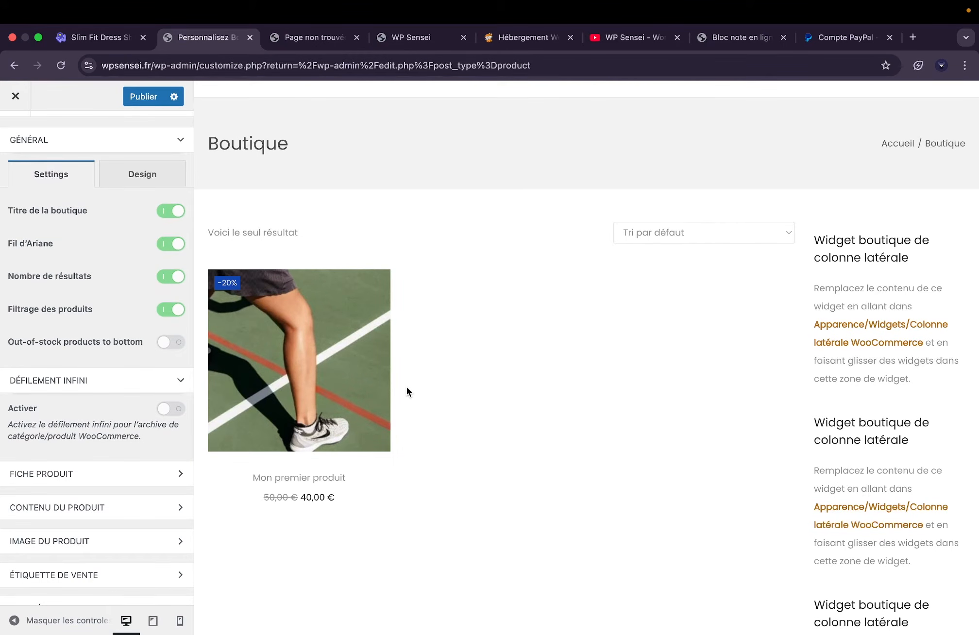
{"action": "scroll", "coordinate": [406, 386], "scroll_direction": "down", "scroll_amount": 2}
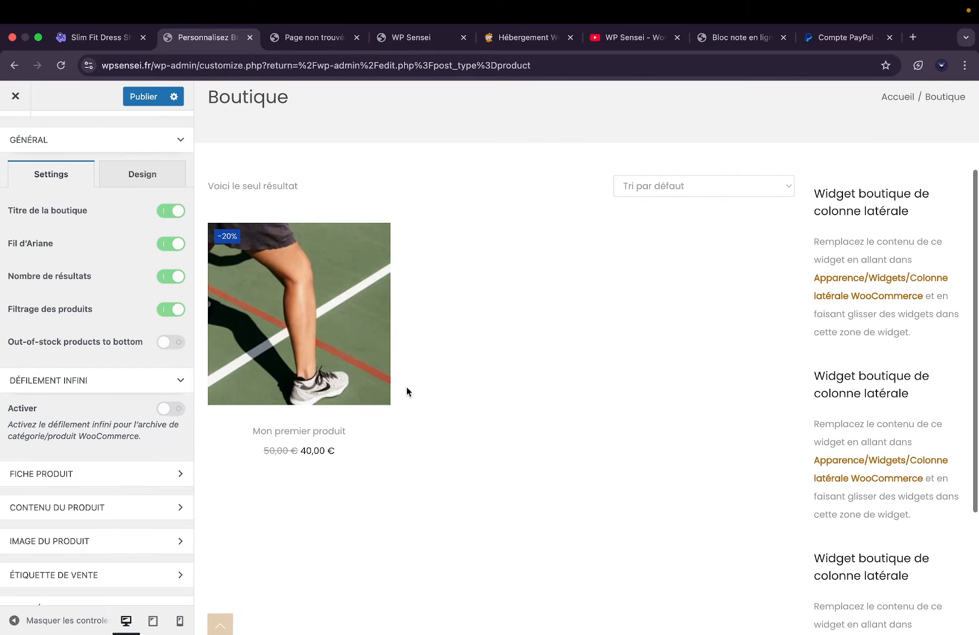
{"action": "left_click", "coordinate": [89, 474]}
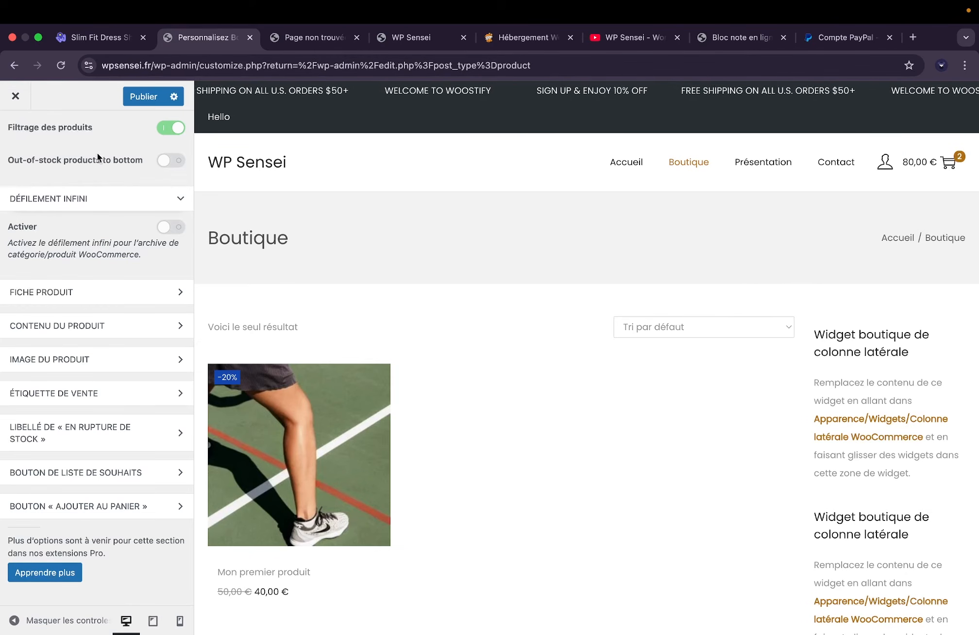
Try the À droite alignment under Contenu du produit and set the product content alignment to Au centre.
{"action": "left_click", "coordinate": [93, 323]}
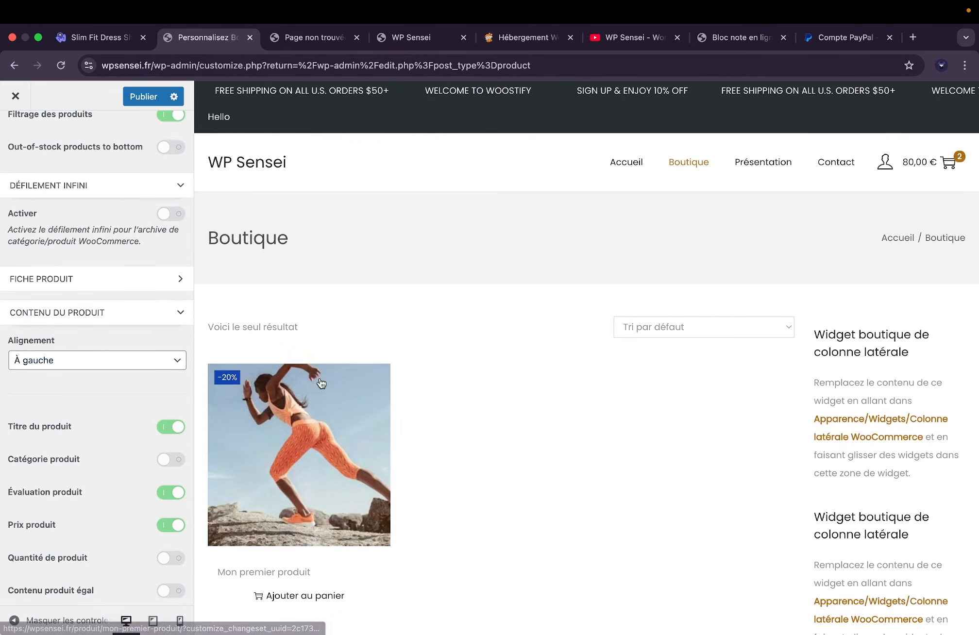
{"action": "scroll", "coordinate": [321, 383], "scroll_direction": "down", "scroll_amount": 1}
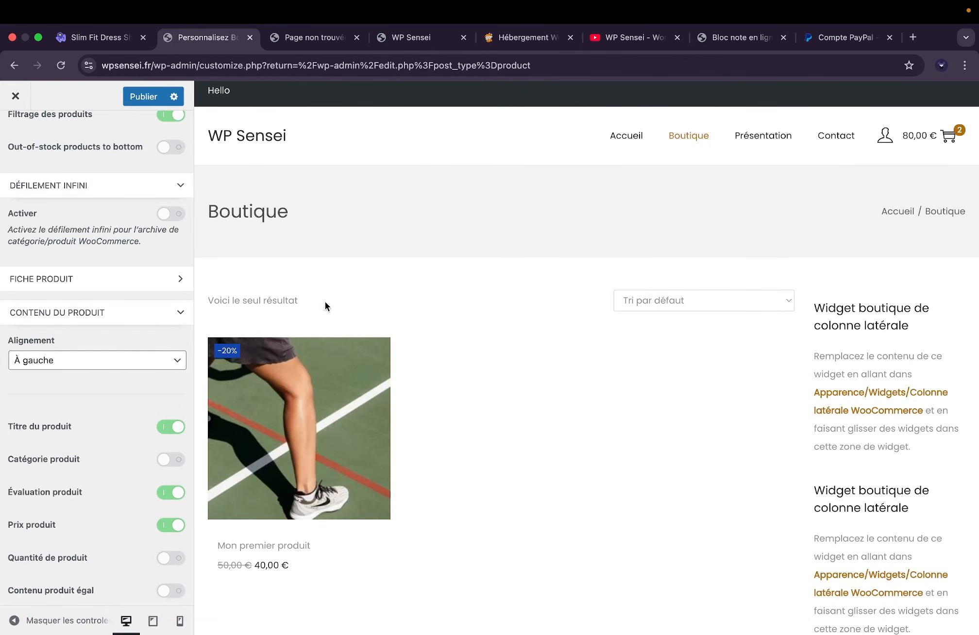
{"action": "left_click", "coordinate": [45, 364]}
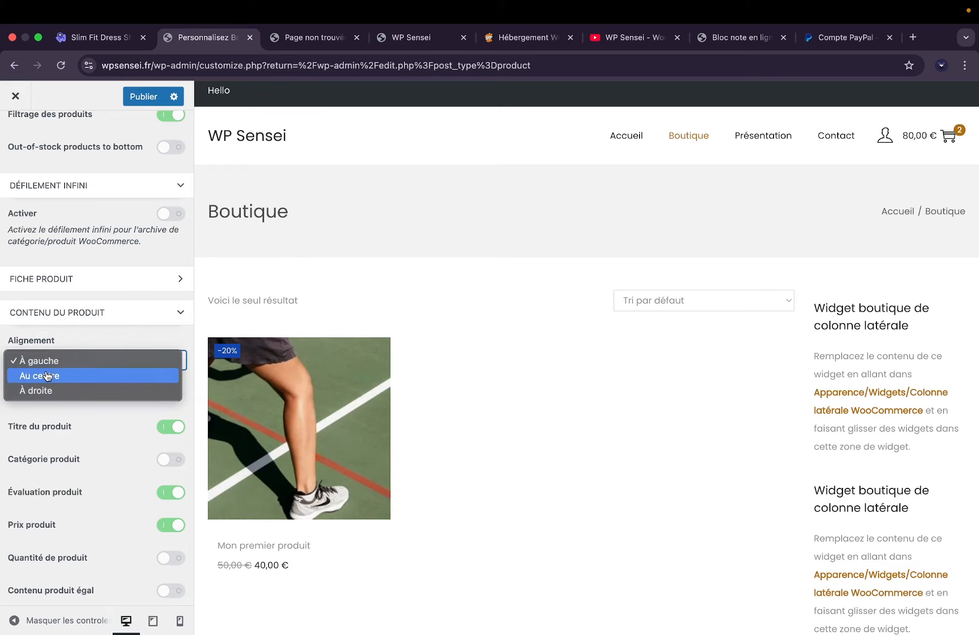
{"action": "left_click", "coordinate": [101, 375]}
{"action": "left_click", "coordinate": [101, 371]}
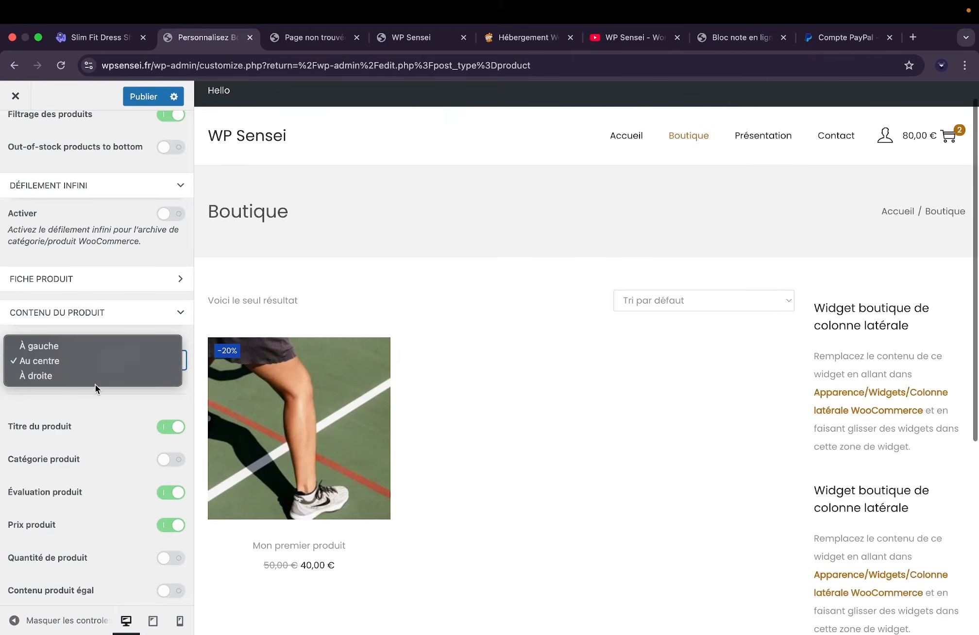
{"action": "left_click", "coordinate": [96, 377]}
{"action": "left_click", "coordinate": [98, 368]}
{"action": "left_click", "coordinate": [97, 346]}
Try hiding the product title and showing the product category on the shop cards, and restore both settings.
{"action": "scroll", "coordinate": [100, 419], "scroll_direction": "down", "scroll_amount": 3}
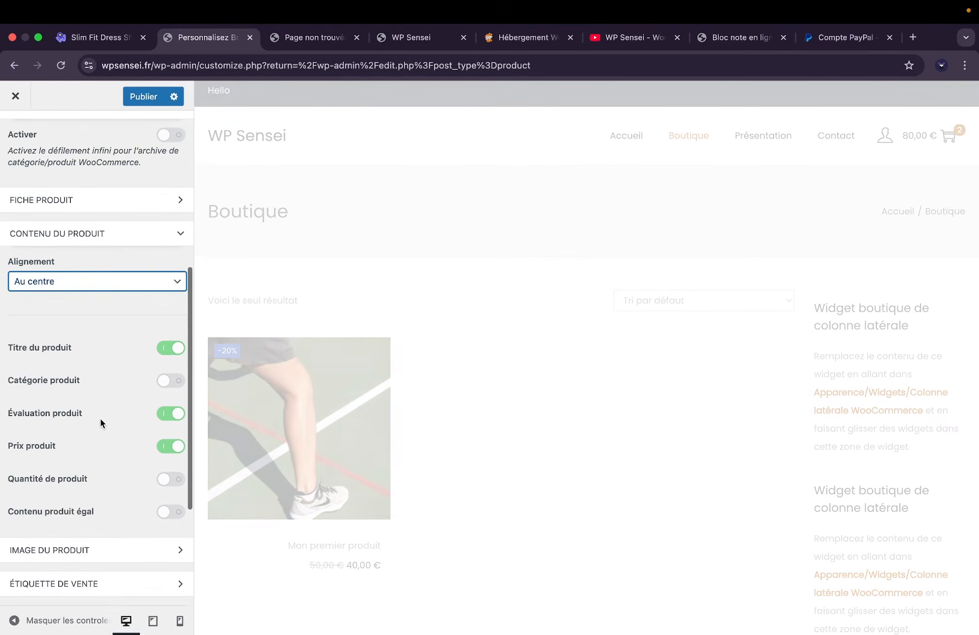
{"action": "left_click", "coordinate": [165, 352]}
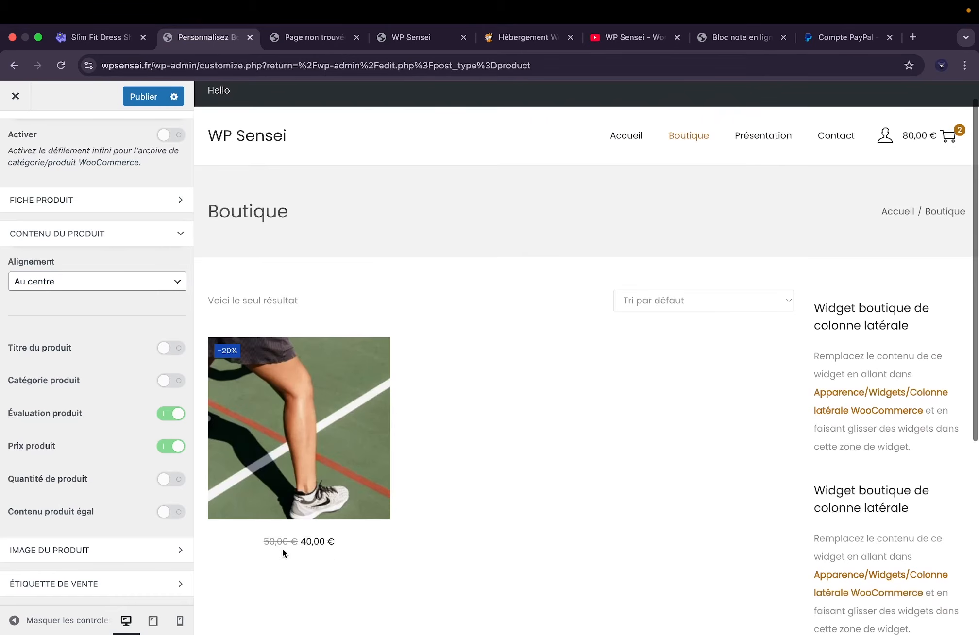
{"action": "left_click", "coordinate": [173, 356]}
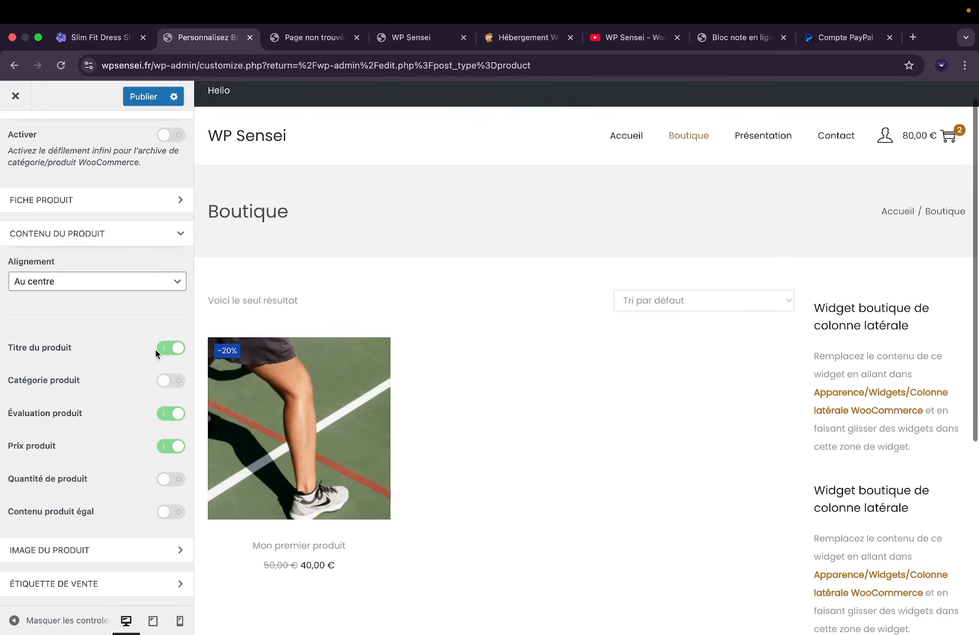
{"action": "left_click", "coordinate": [158, 384]}
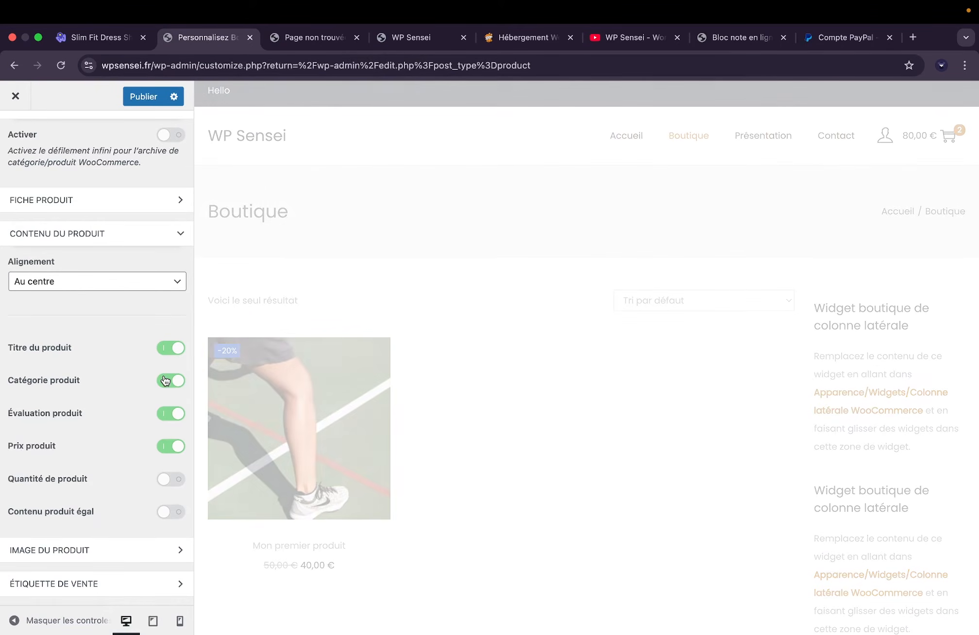
{"action": "left_click", "coordinate": [166, 383]}
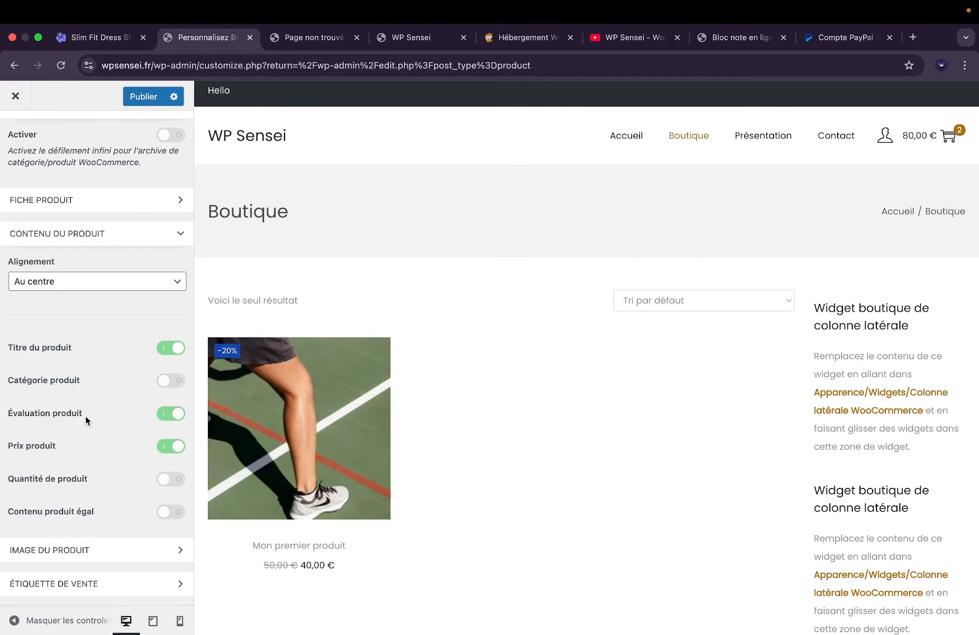
Try the Zoom and Aucune hover effects under Image du produit, and set Effet au survol back to Échanger.
{"action": "scroll", "coordinate": [86, 415], "scroll_direction": "down", "scroll_amount": 2}
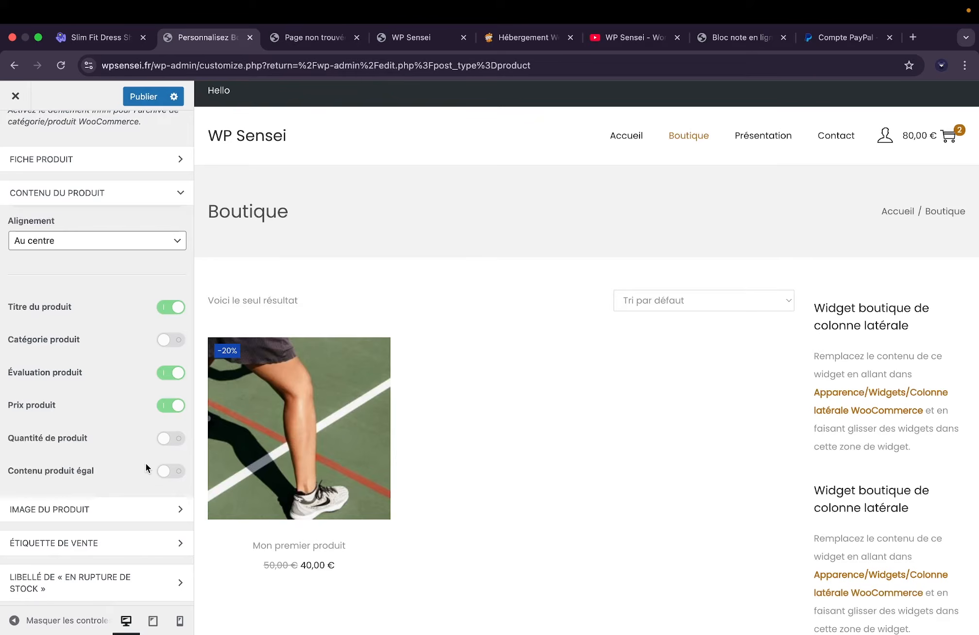
{"action": "scroll", "coordinate": [145, 462], "scroll_direction": "down", "scroll_amount": 2}
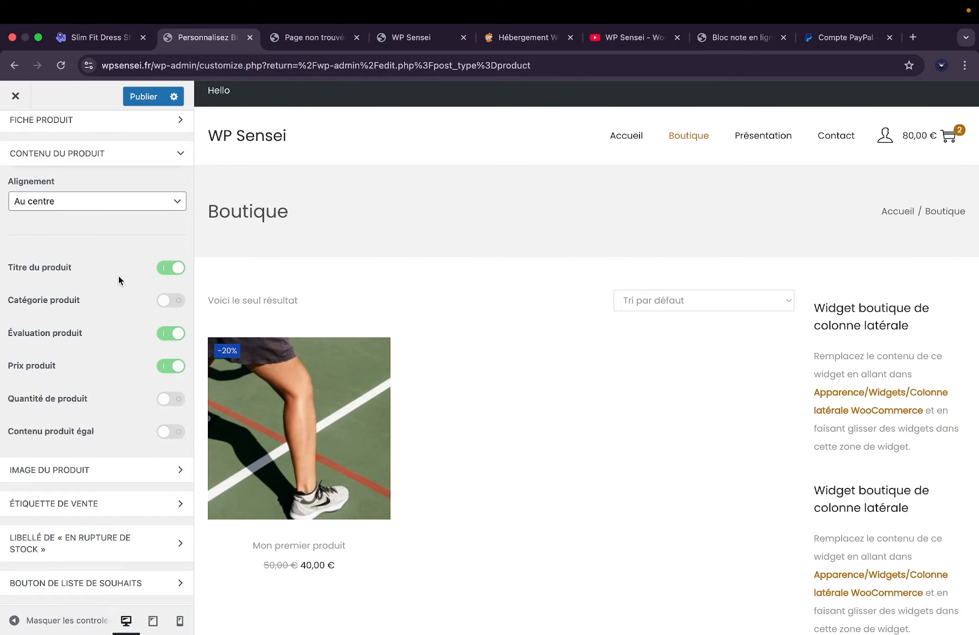
{"action": "left_click", "coordinate": [99, 481]}
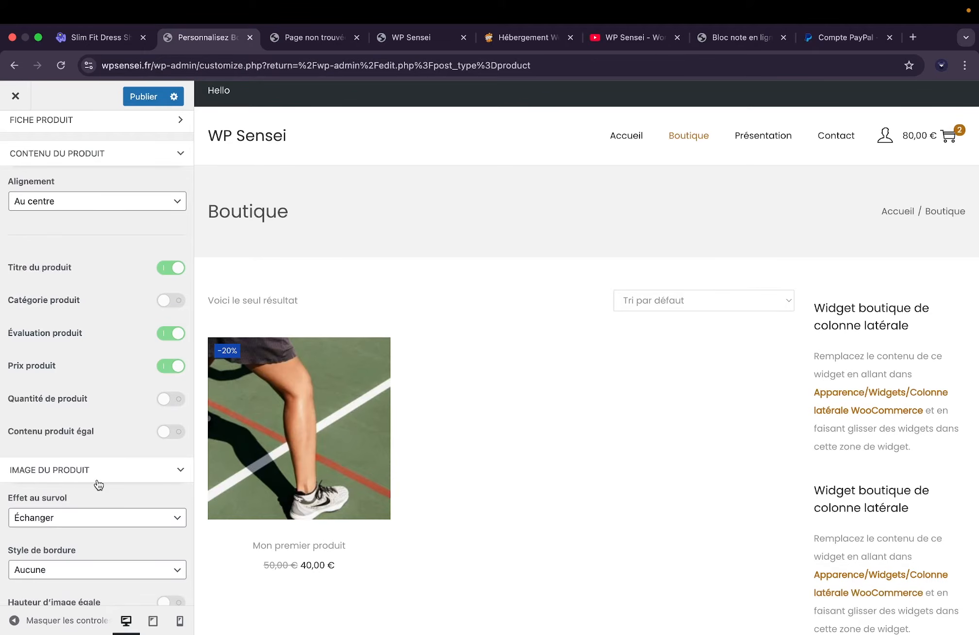
{"action": "scroll", "coordinate": [99, 484], "scroll_direction": "down", "scroll_amount": 4}
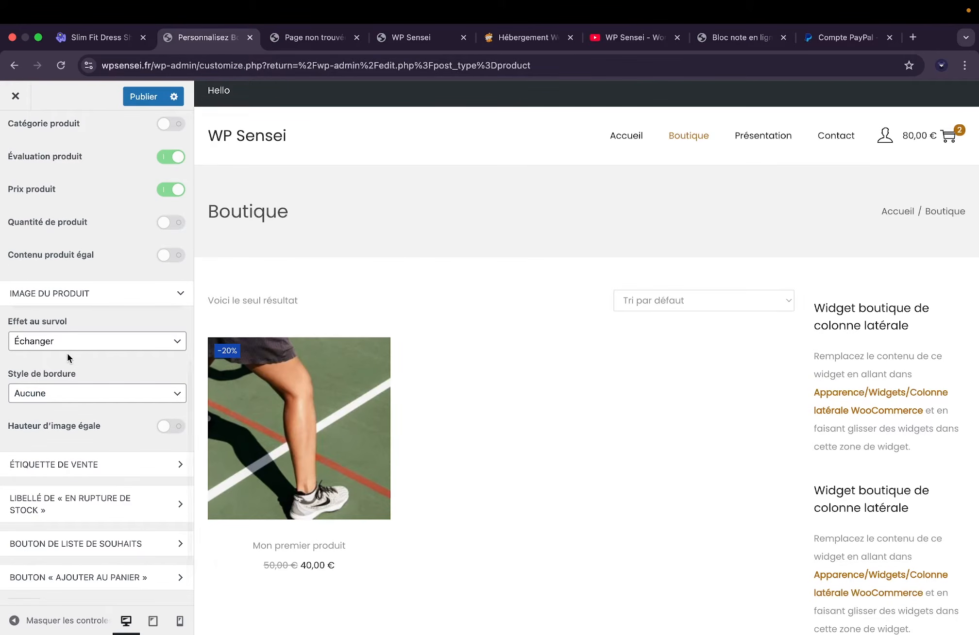
{"action": "left_click", "coordinate": [93, 346]}
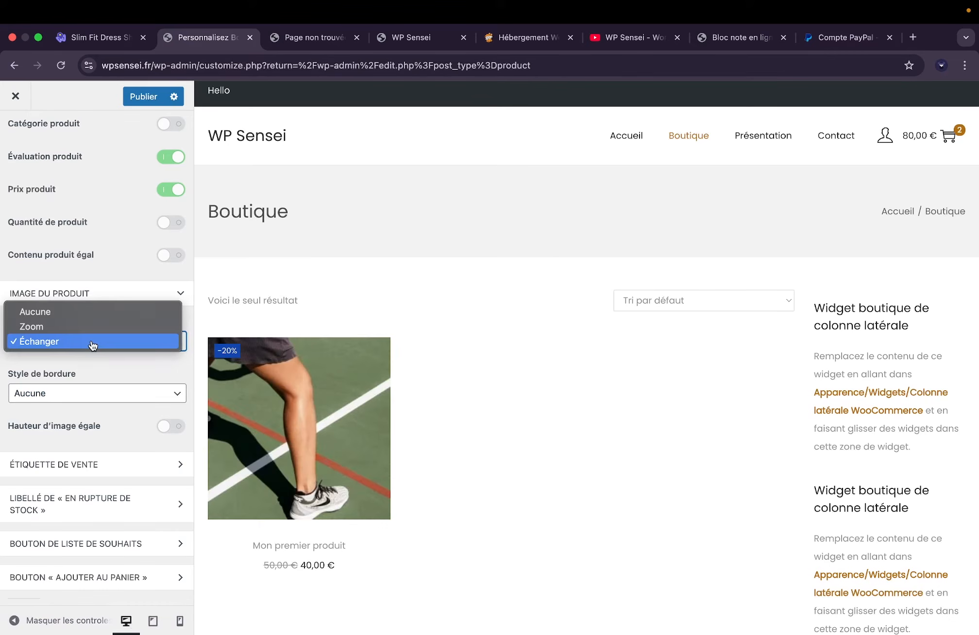
{"action": "left_click", "coordinate": [75, 328]}
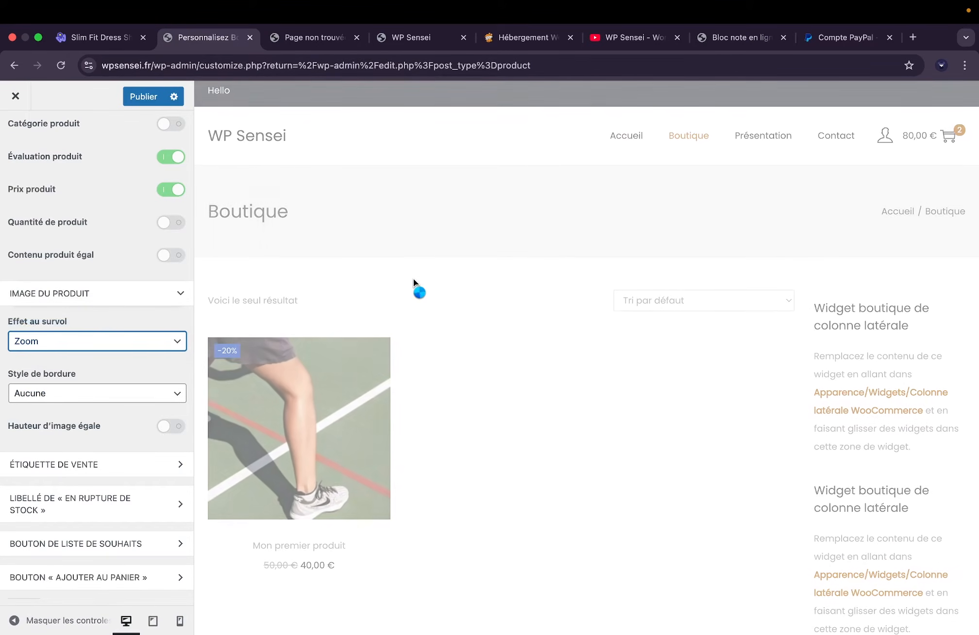
{"action": "left_click", "coordinate": [121, 342]}
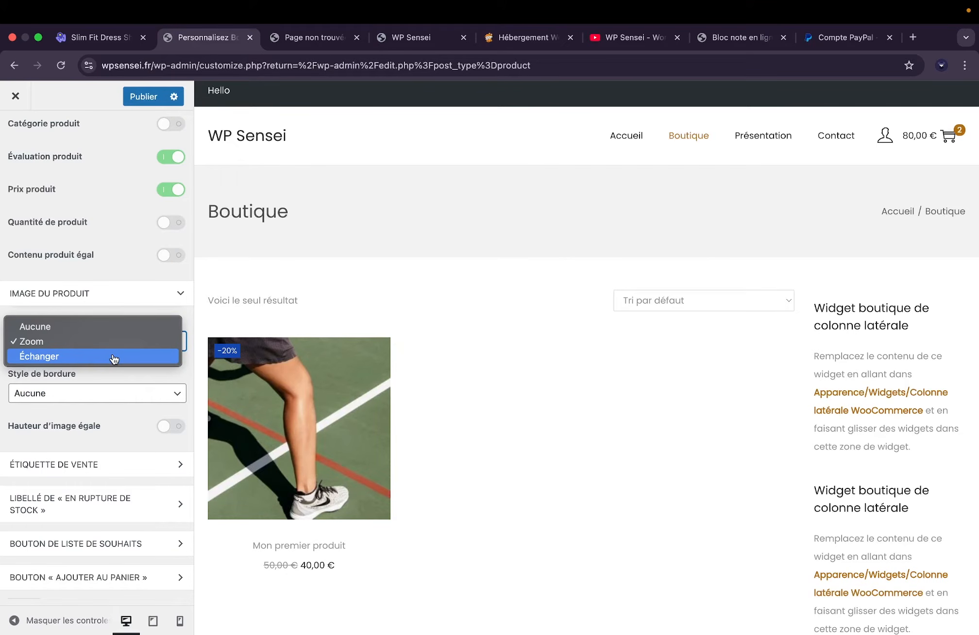
{"action": "left_click", "coordinate": [109, 334]}
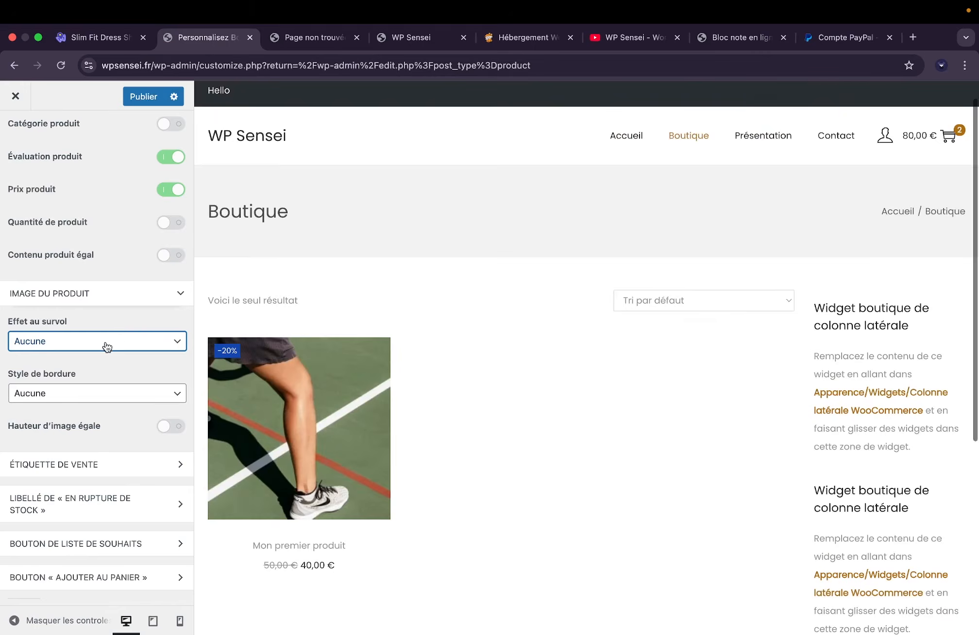
{"action": "left_click", "coordinate": [105, 346]}
{"action": "left_click", "coordinate": [98, 371]}
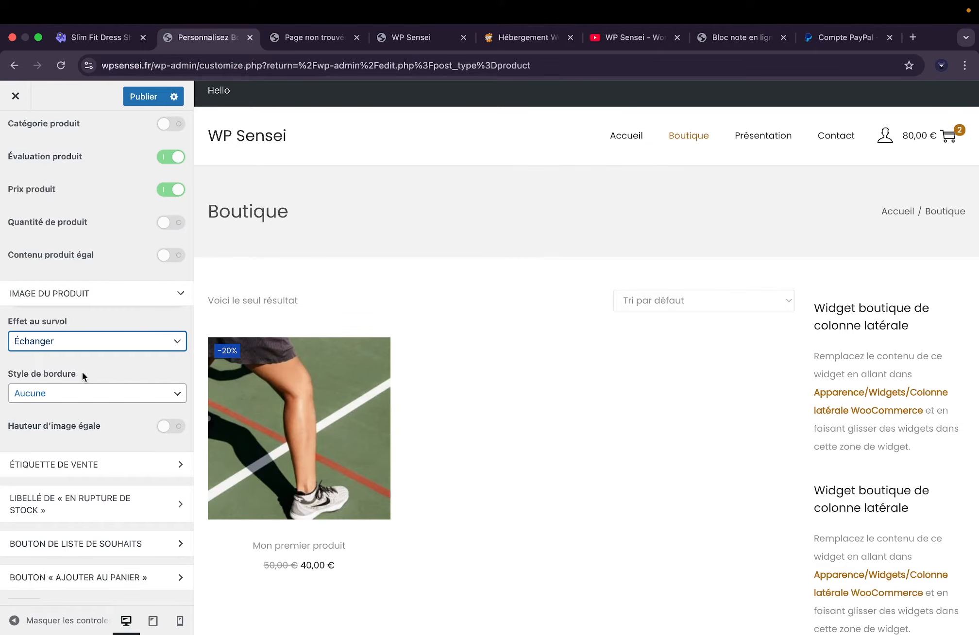
Try the Pleine and Tirets image border styles, with a 3 px width for Tirets, and restore Style de bordure to Aucune.
{"action": "left_click", "coordinate": [80, 388]}
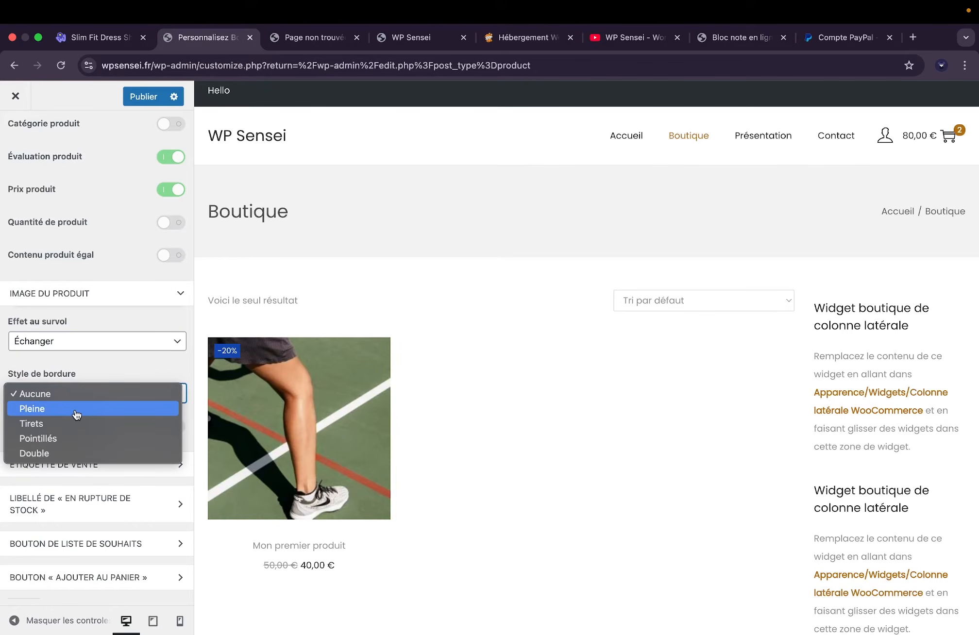
{"action": "left_click", "coordinate": [78, 407]}
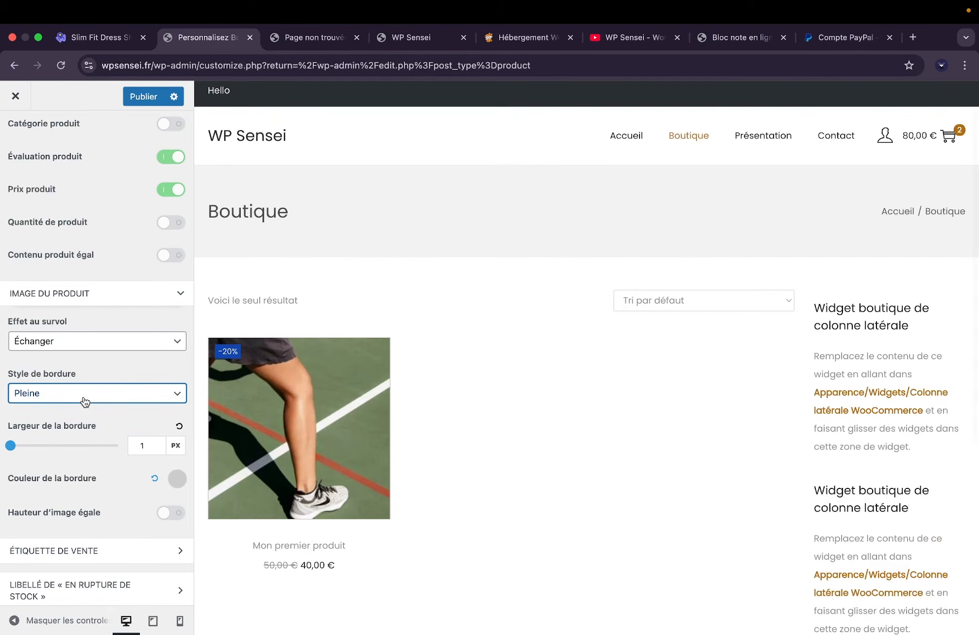
{"action": "left_click", "coordinate": [85, 402]}
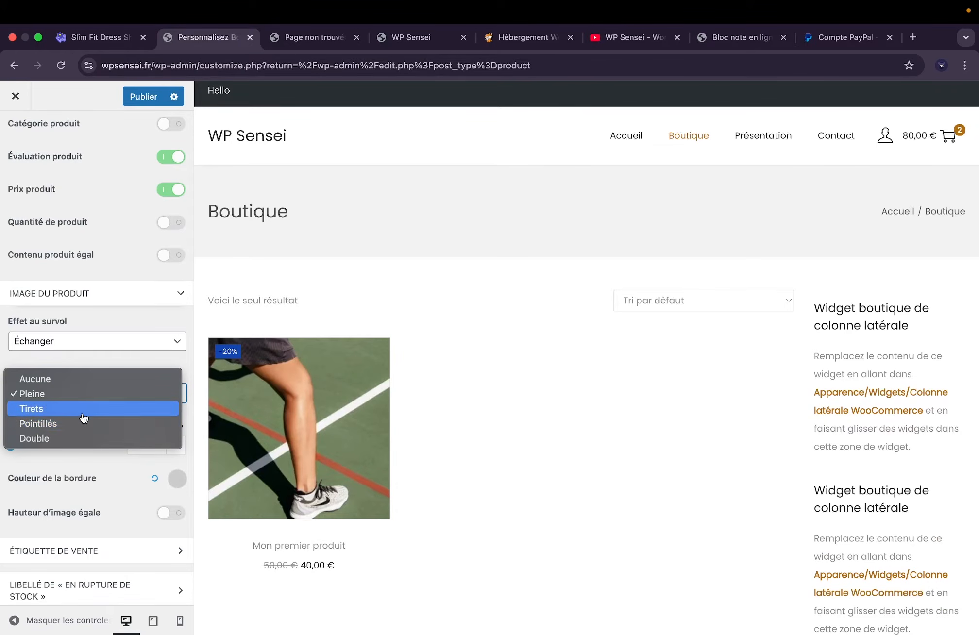
{"action": "left_click", "coordinate": [83, 409]}
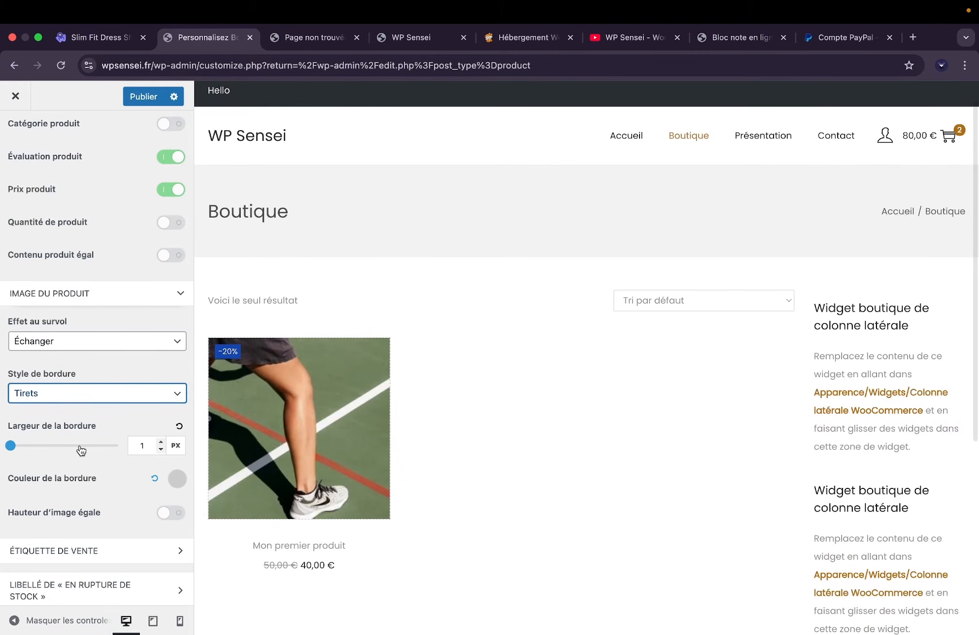
{"action": "left_click_drag", "start_coordinate": [10, 449], "coordinate": [31, 451]}
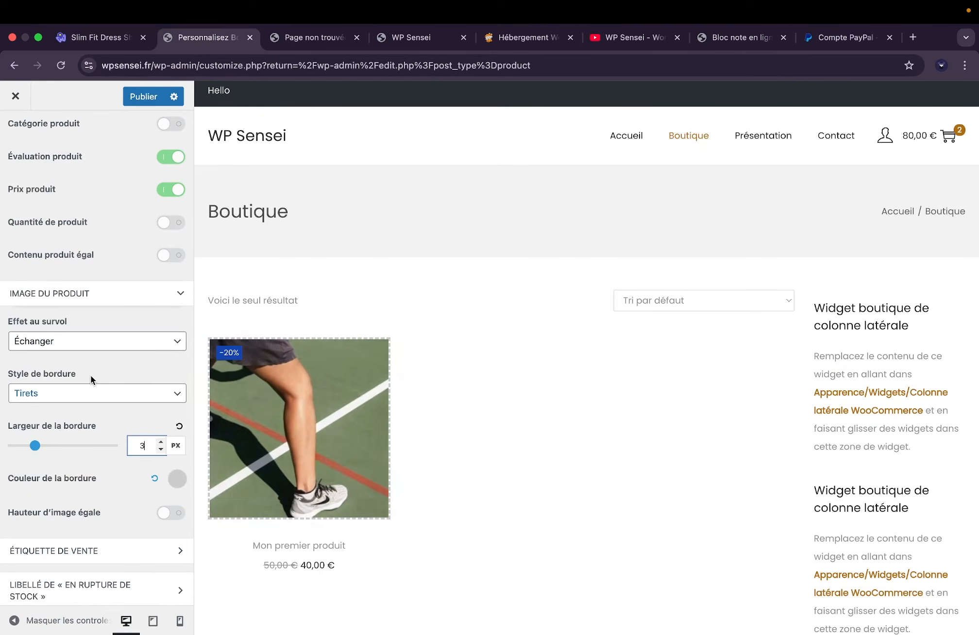
{"action": "left_click", "coordinate": [73, 394]}
{"action": "left_click", "coordinate": [63, 365]}
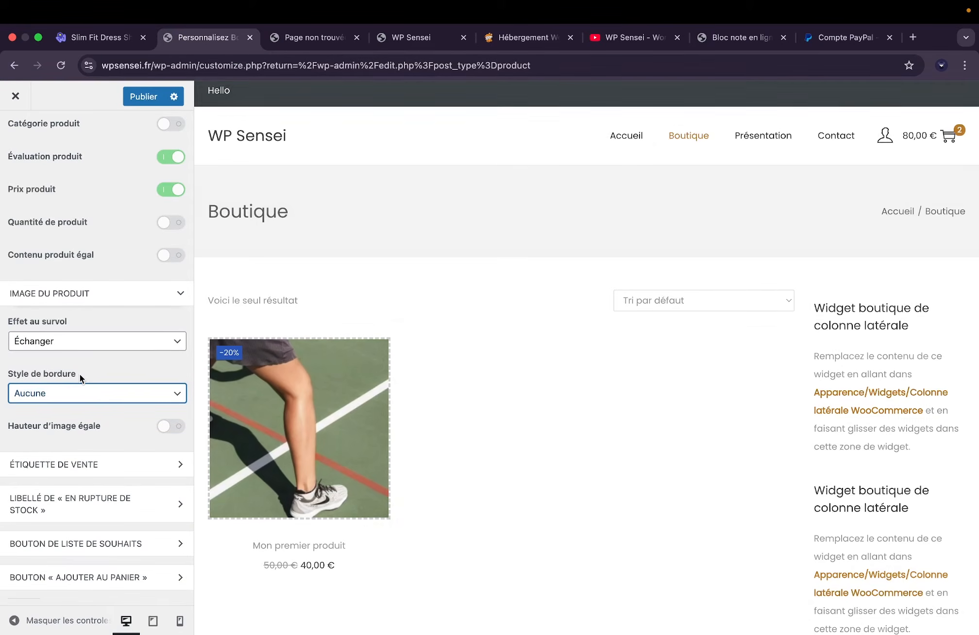
Try the À droite position for the sale label under Étiquette de vente and set it back to À gauche.
{"action": "scroll", "coordinate": [80, 374], "scroll_direction": "down", "scroll_amount": 2}
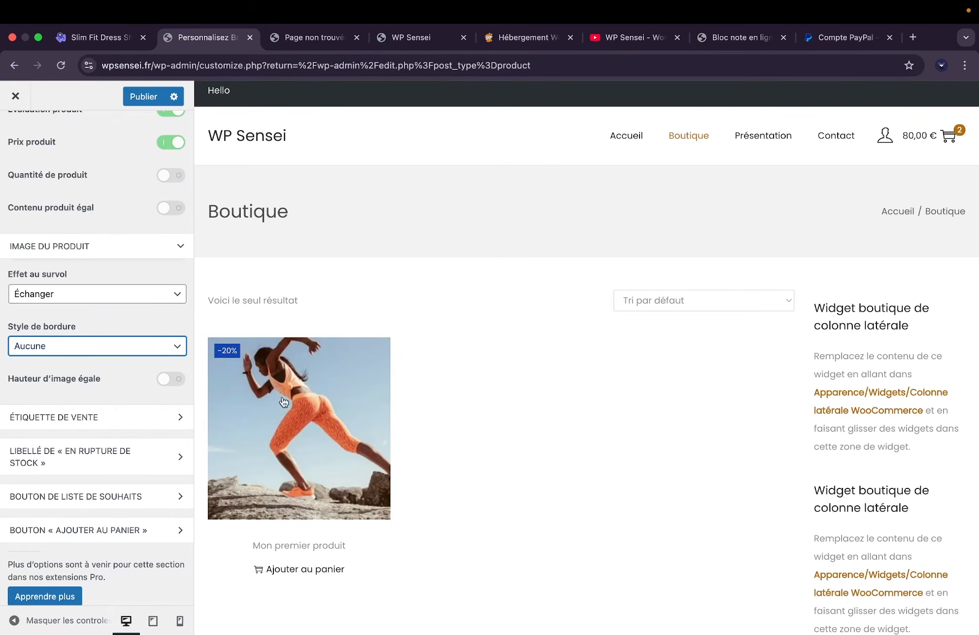
{"action": "left_click", "coordinate": [133, 413]}
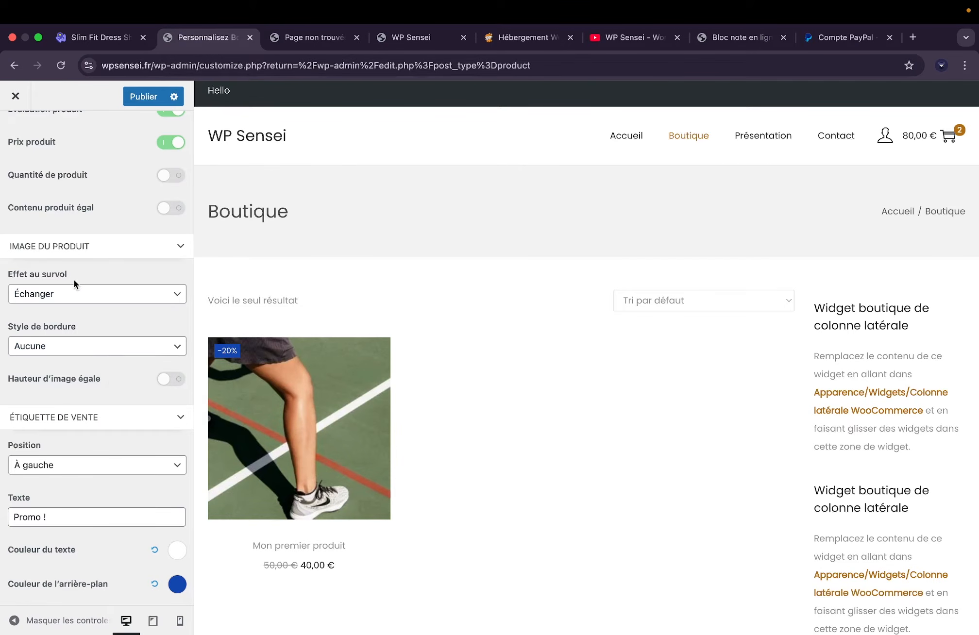
{"action": "scroll", "coordinate": [78, 398], "scroll_direction": "down", "scroll_amount": 5}
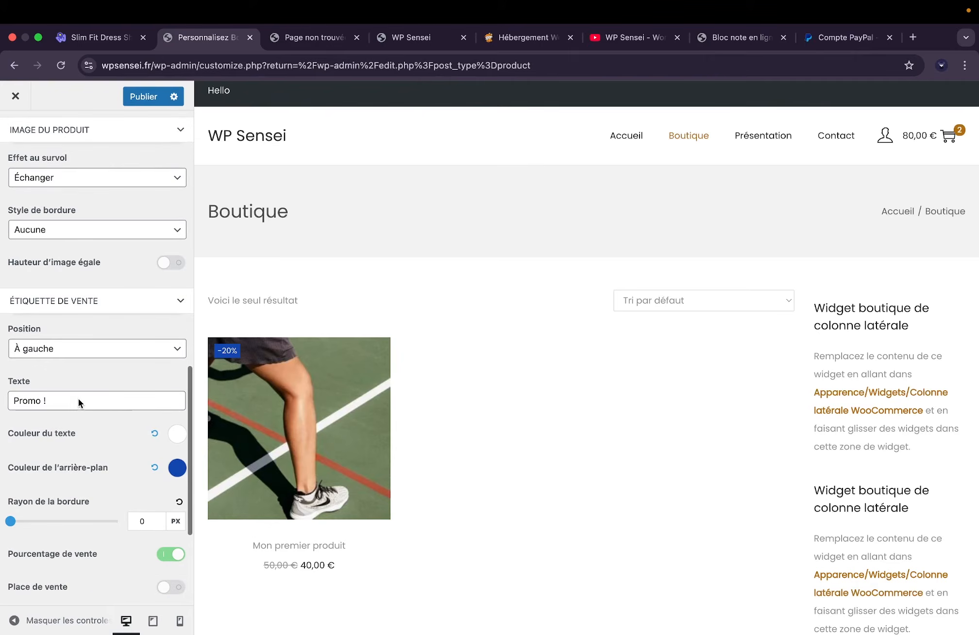
{"action": "scroll", "coordinate": [78, 399], "scroll_direction": "down", "scroll_amount": 2}
{"action": "scroll", "coordinate": [78, 399], "scroll_direction": "down", "scroll_amount": 2}
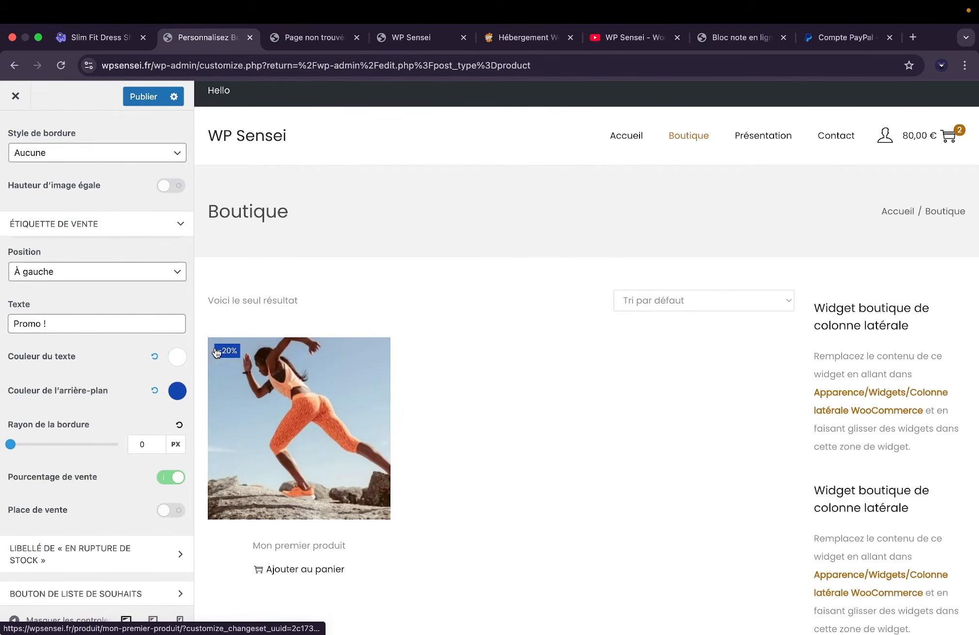
{"action": "left_click", "coordinate": [67, 277]}
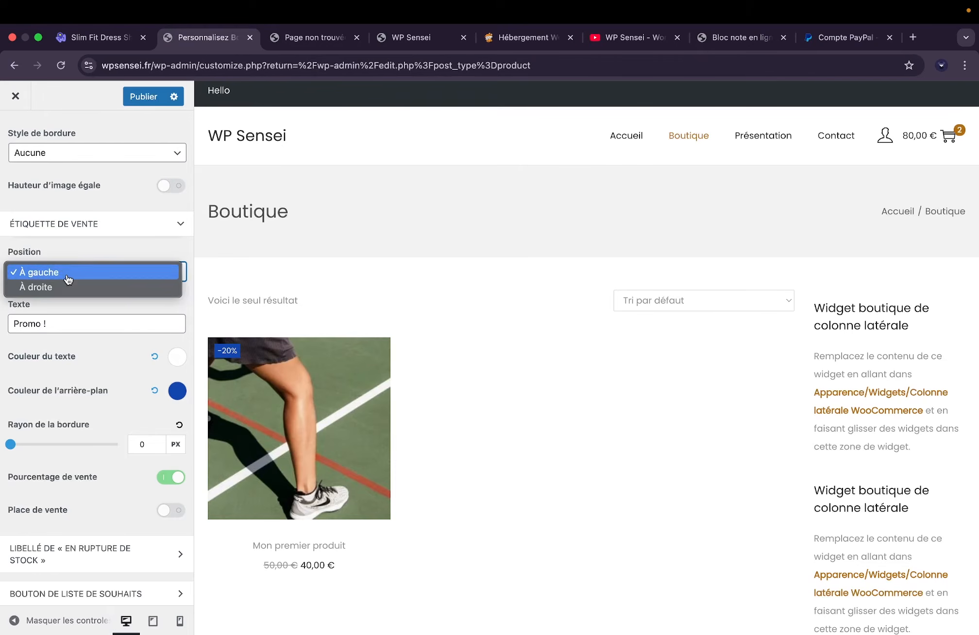
{"action": "left_click", "coordinate": [65, 287]}
{"action": "left_click", "coordinate": [111, 271]}
{"action": "left_click", "coordinate": [108, 268]}
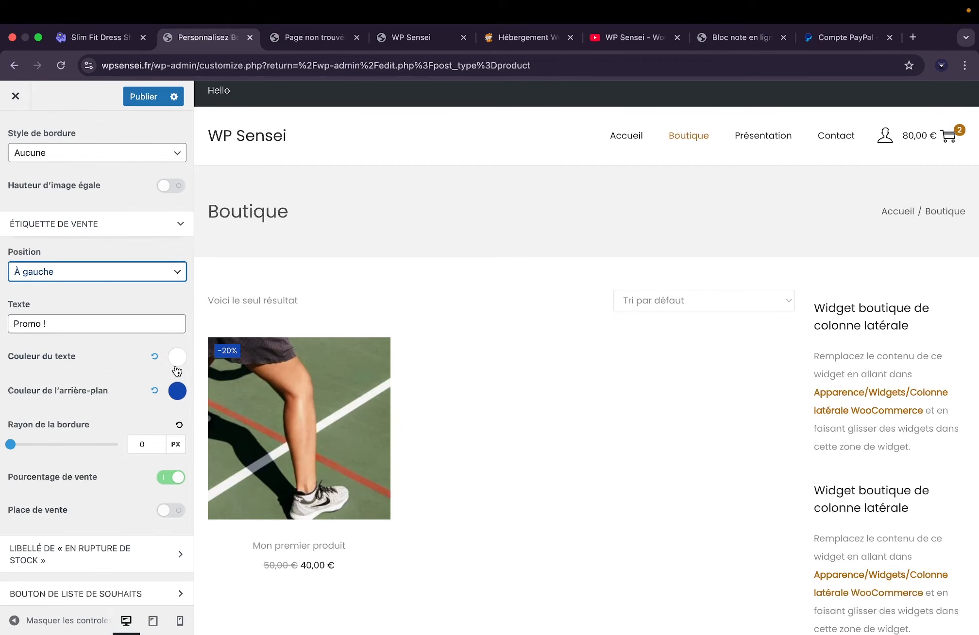
Turn off Pourcentage de vente so the sale label uses its text instead of the discount percentage.
{"action": "scroll", "coordinate": [117, 415], "scroll_direction": "down", "scroll_amount": 2}
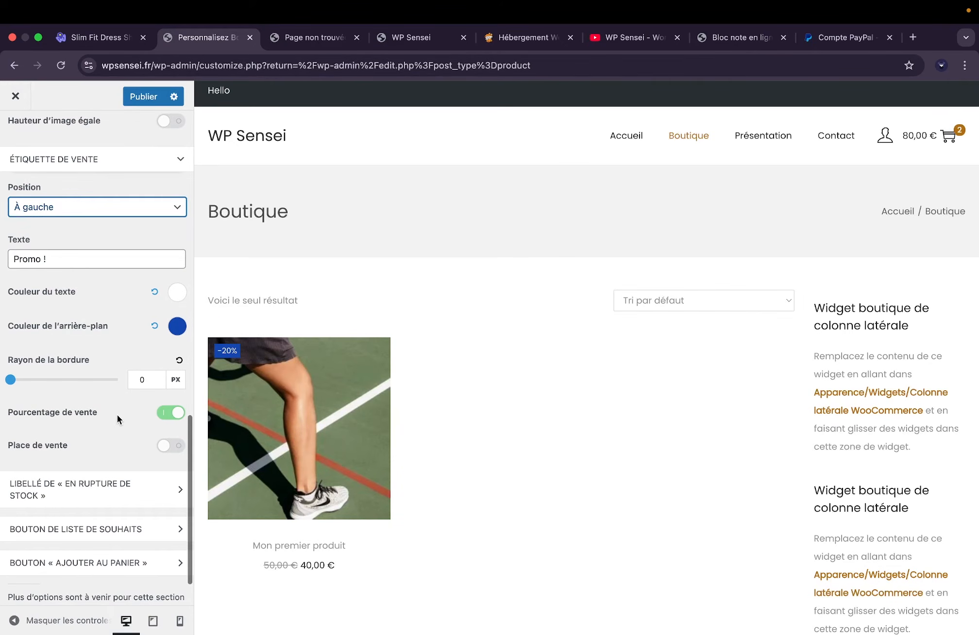
{"action": "left_click", "coordinate": [170, 412]}
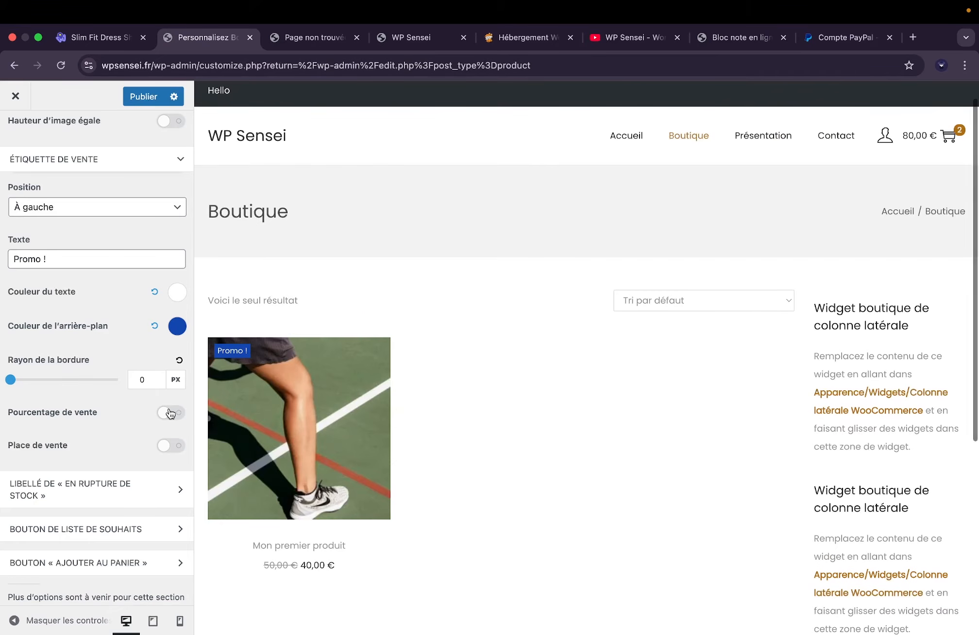
{"action": "left_click", "coordinate": [51, 260]}
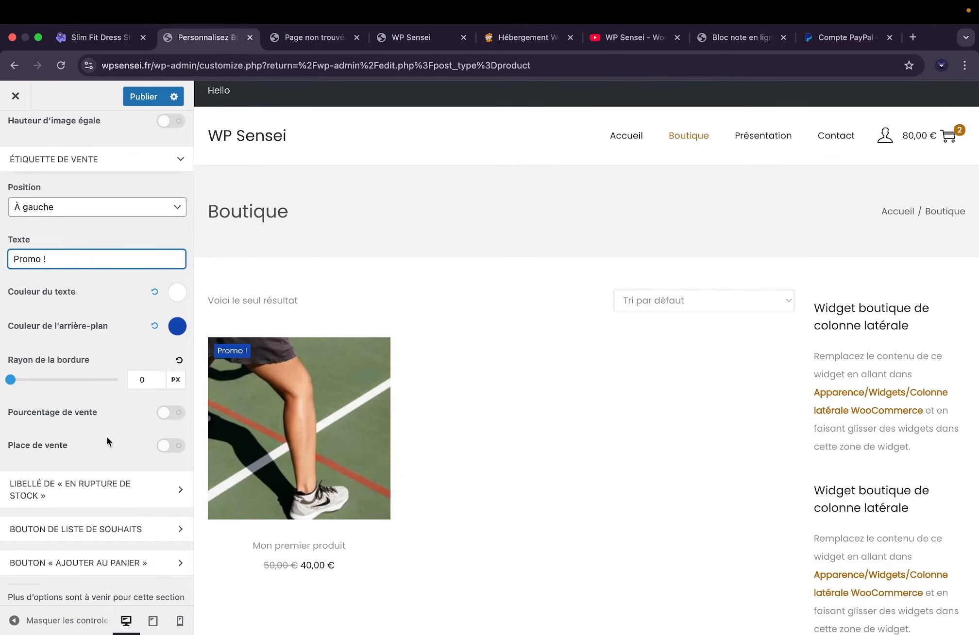
Review the display, text, colour and border settings of the « En rupture de stock » label.
{"action": "left_click", "coordinate": [97, 495]}
{"action": "scroll", "coordinate": [99, 495], "scroll_direction": "down", "scroll_amount": 4}
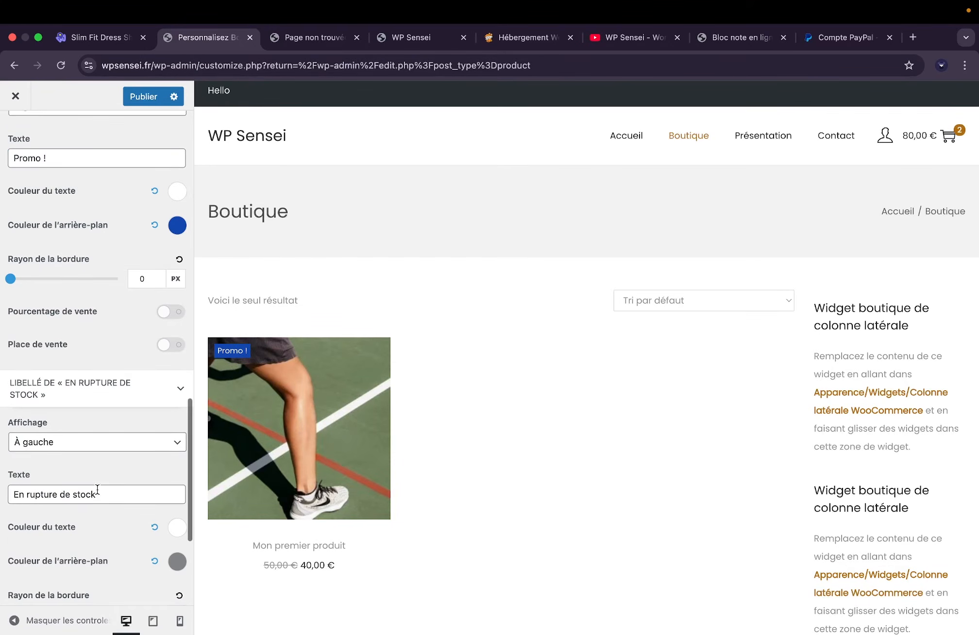
{"action": "scroll", "coordinate": [82, 415], "scroll_direction": "down", "scroll_amount": 2}
{"action": "scroll", "coordinate": [82, 414], "scroll_direction": "down", "scroll_amount": 5}
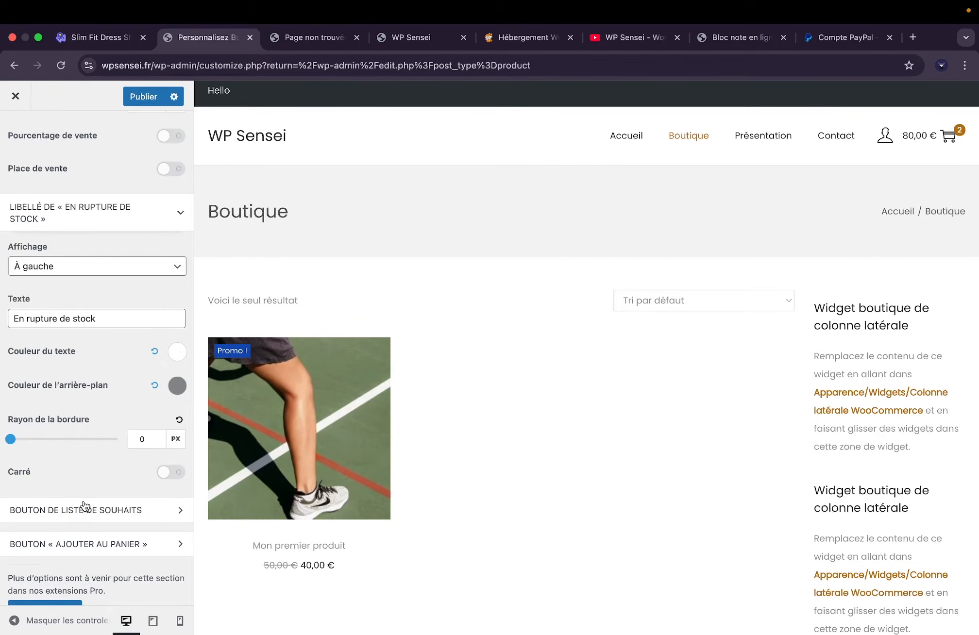
Set the wishlist button's Support de l'extension to YITH WooCommerce Wishlist.
{"action": "left_click", "coordinate": [86, 510]}
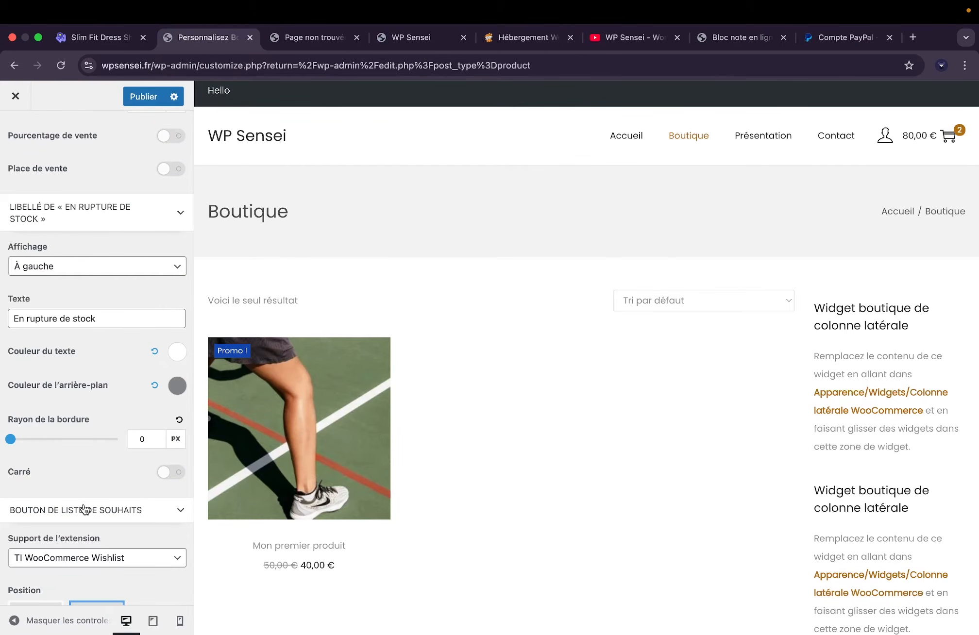
{"action": "scroll", "coordinate": [85, 442], "scroll_direction": "down", "scroll_amount": 10}
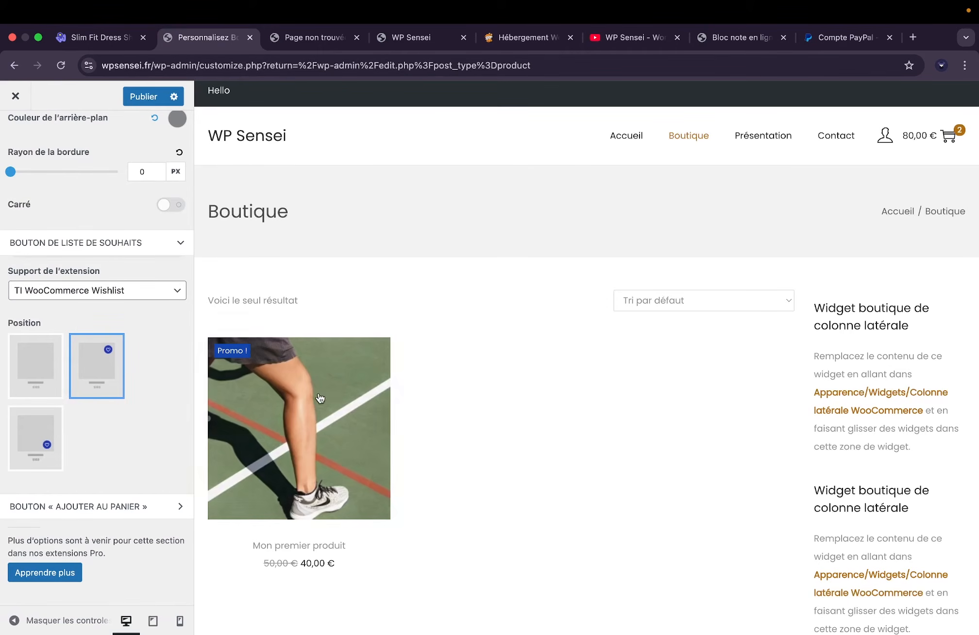
{"action": "left_click", "coordinate": [114, 291]}
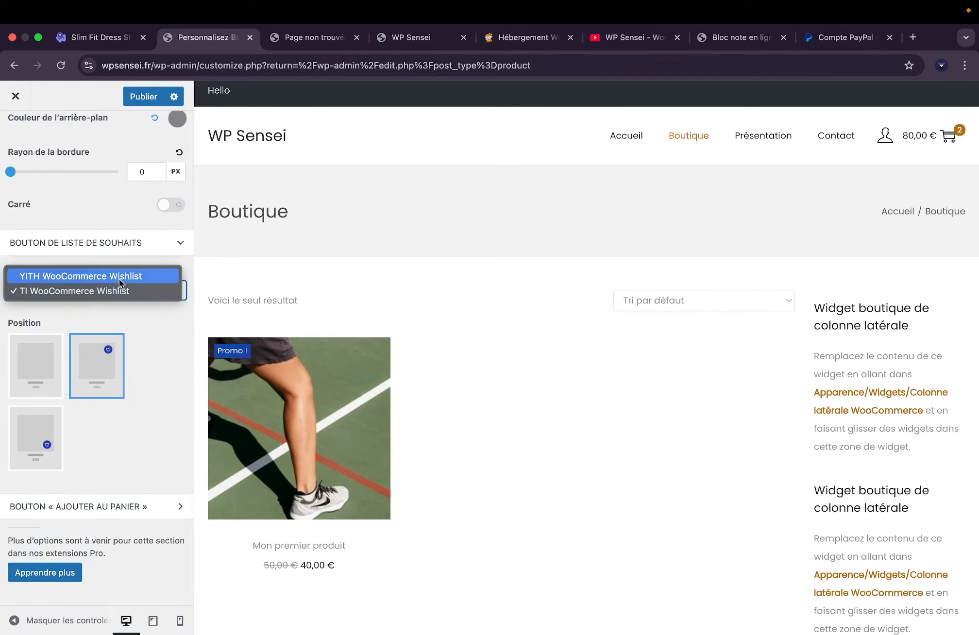
{"action": "left_click", "coordinate": [120, 278]}
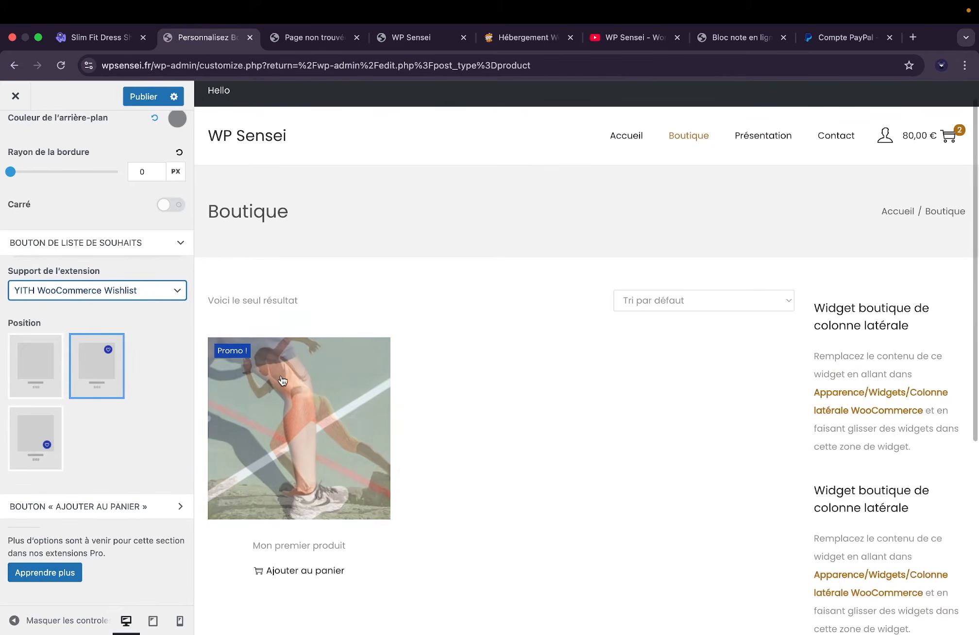
{"action": "left_click", "coordinate": [92, 291]}
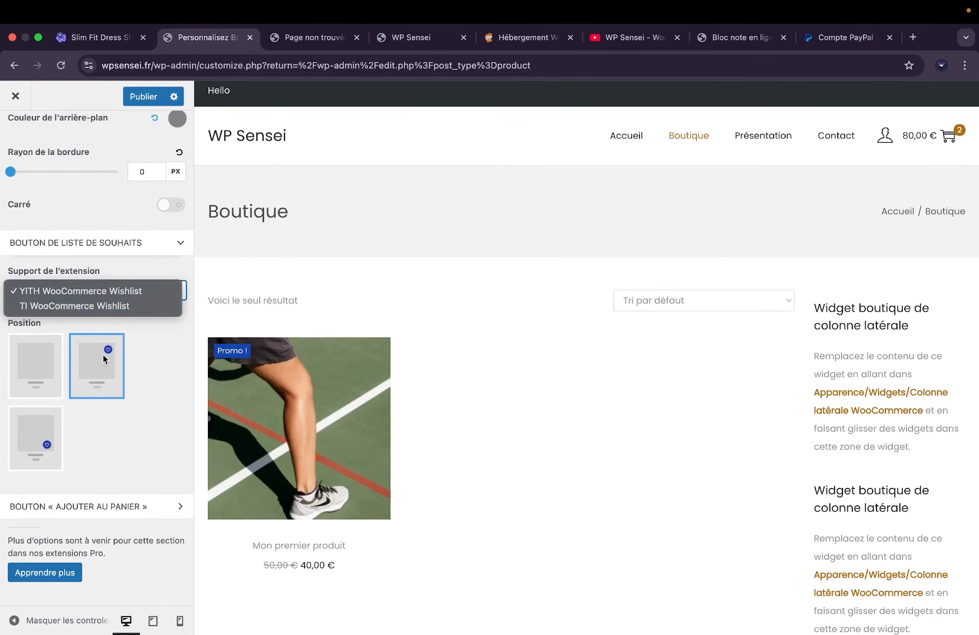
{"action": "left_click", "coordinate": [146, 365]}
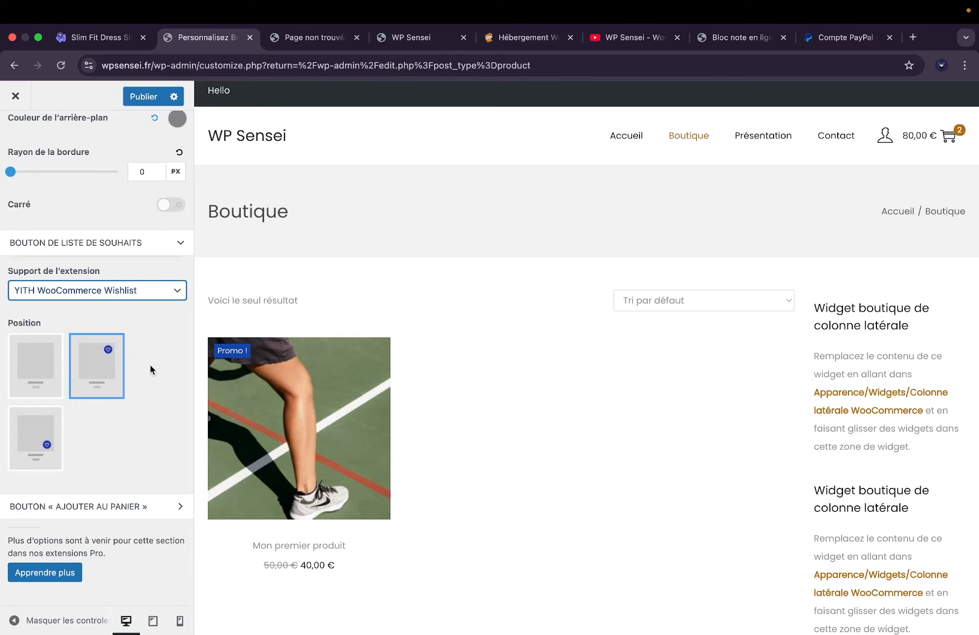
{"action": "left_click", "coordinate": [12, 293]}
{"action": "left_click", "coordinate": [107, 292]}
{"action": "left_click", "coordinate": [141, 297]}
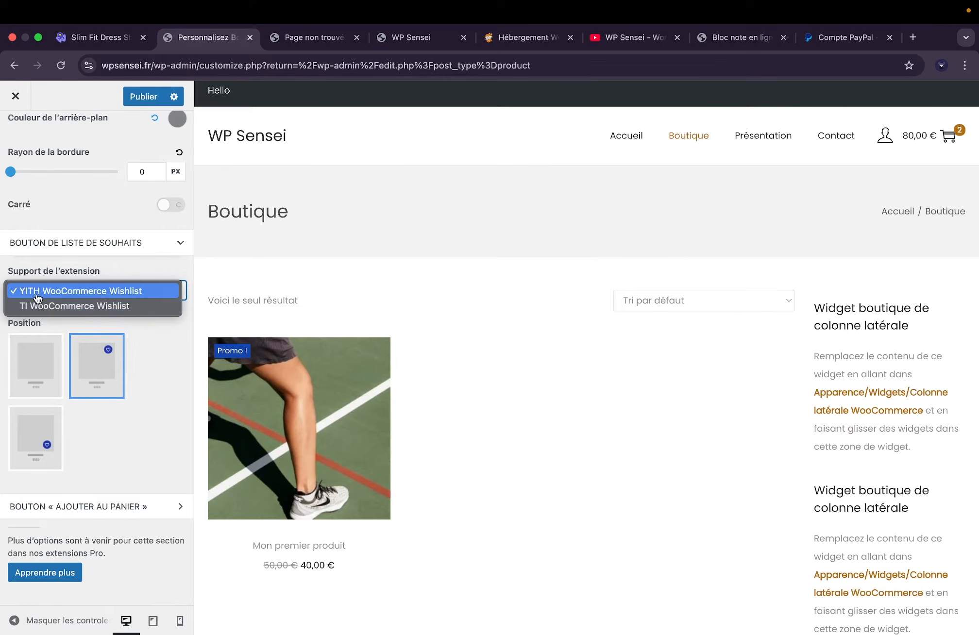
{"action": "left_click", "coordinate": [95, 293]}
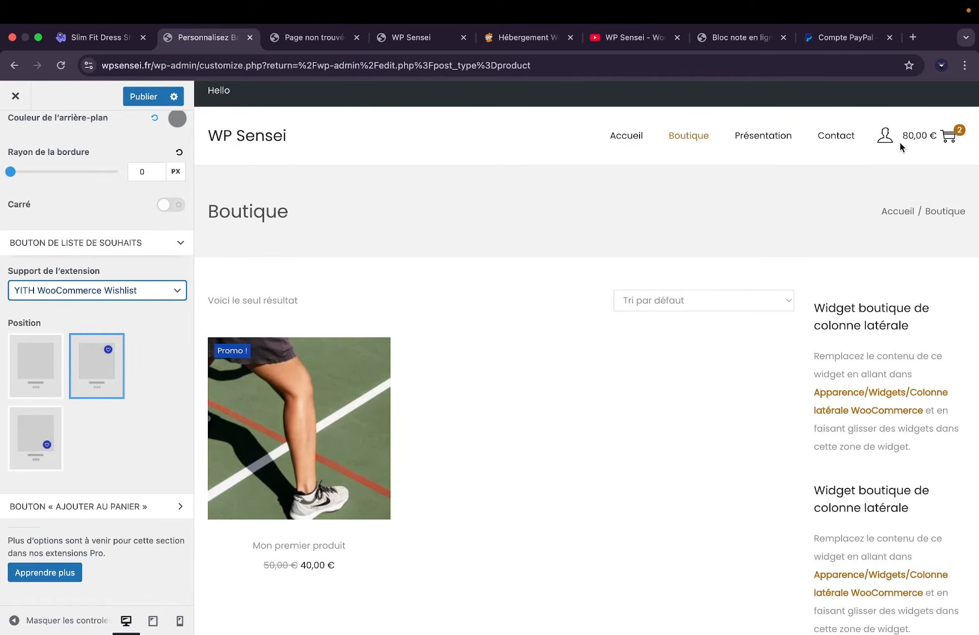
Switch to the Woostify demo product page and view the wishlist icon in its header.
{"action": "left_click", "coordinate": [102, 38]}
{"action": "scroll", "coordinate": [607, 146], "scroll_direction": "up", "scroll_amount": 3}
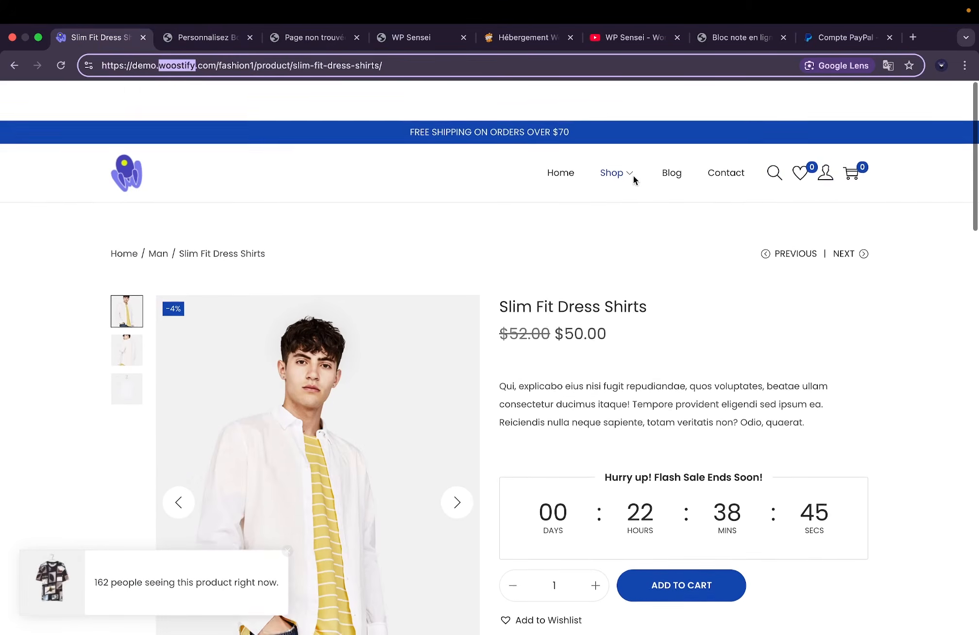
Return to the shop customizer, open the WooCommerce Produit unique settings and preview the page of « Mon premier produit ».
{"action": "left_click", "coordinate": [207, 38]}
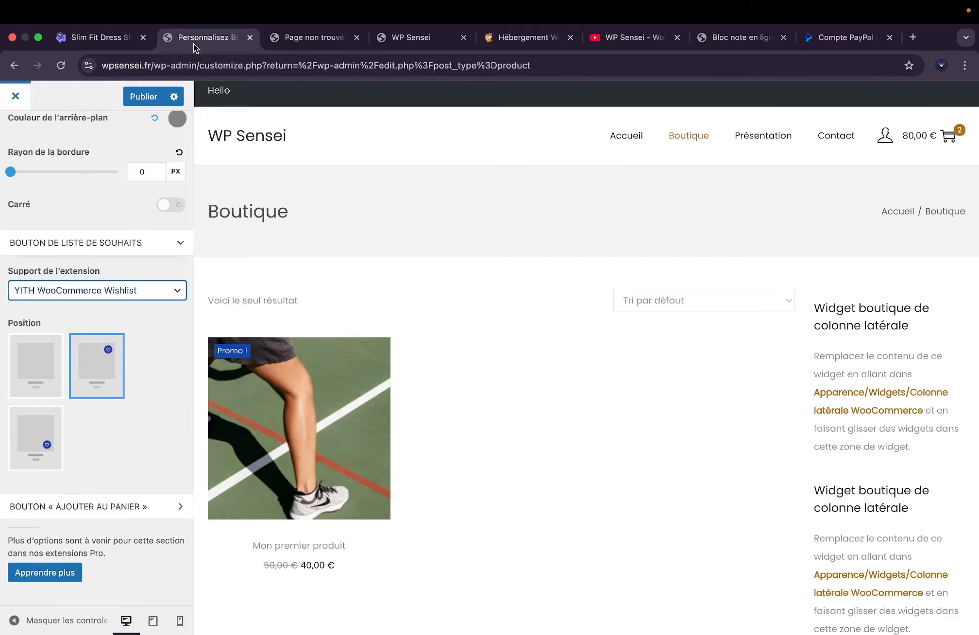
{"action": "scroll", "coordinate": [124, 426], "scroll_direction": "up", "scroll_amount": 5}
{"action": "scroll", "coordinate": [17, 160], "scroll_direction": "up", "scroll_amount": 10}
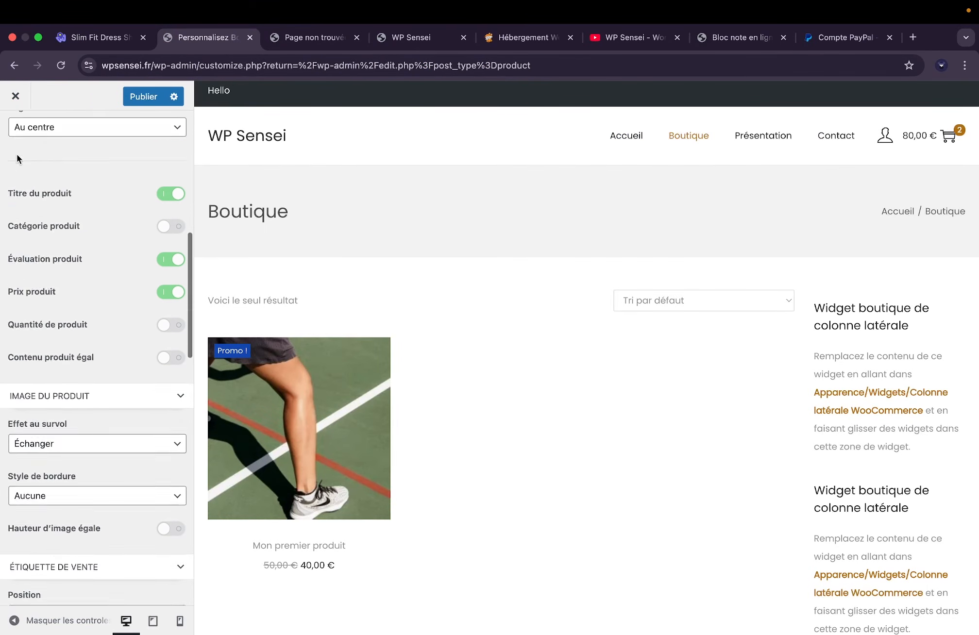
{"action": "left_click", "coordinate": [16, 135]}
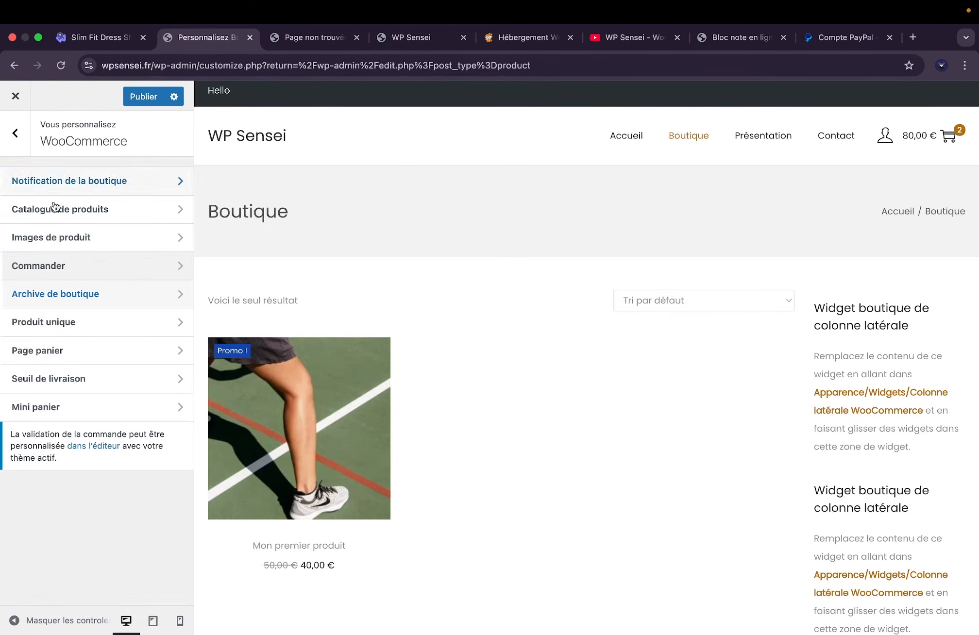
{"action": "left_click", "coordinate": [98, 324]}
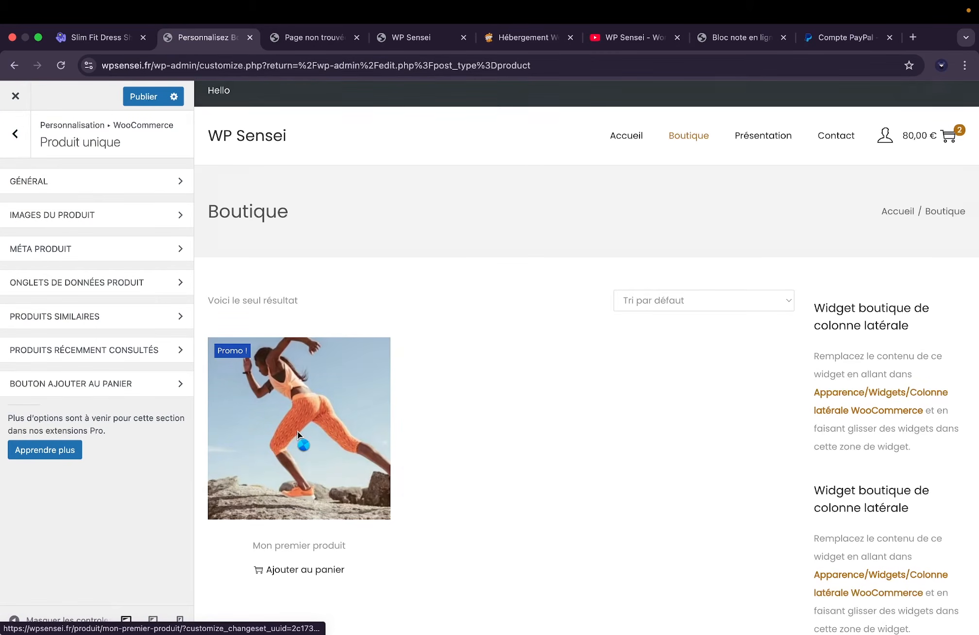
{"action": "left_click", "coordinate": [238, 387]}
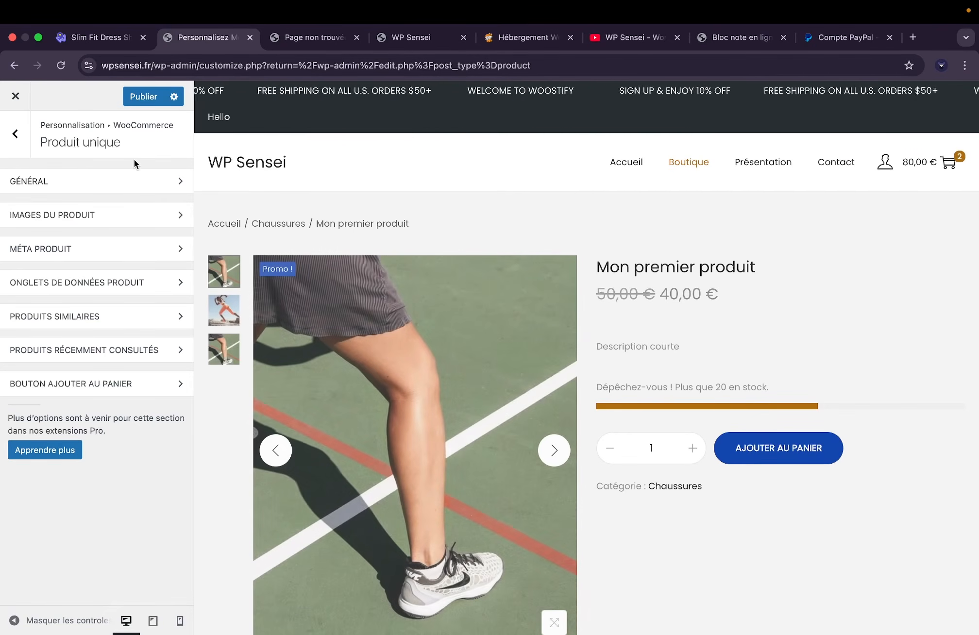
Open the Général settings for single products and test adding the product to the cart in the preview, closing the cart panel.
{"action": "left_click", "coordinate": [134, 181]}
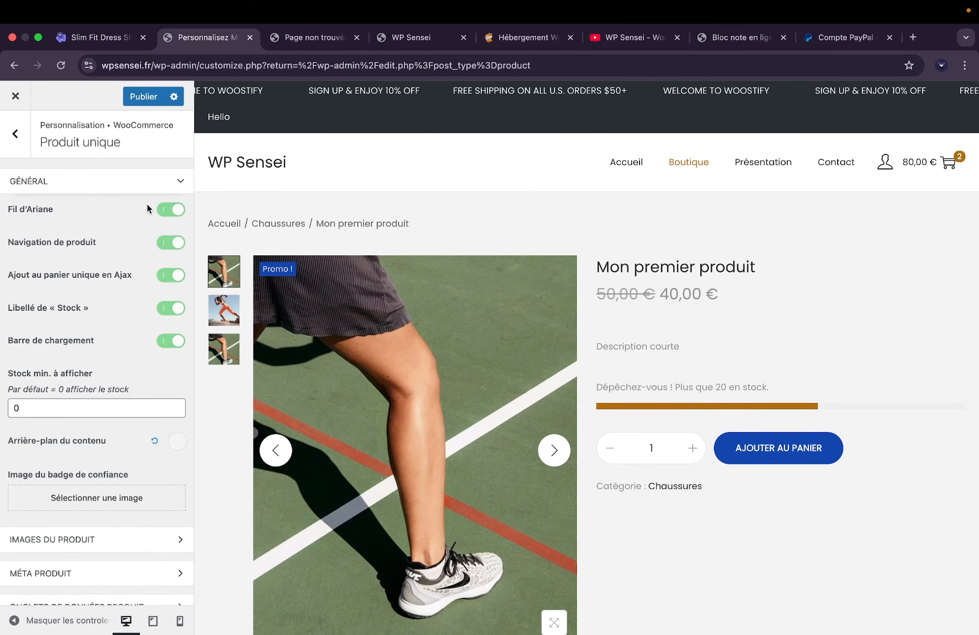
{"action": "left_click", "coordinate": [170, 210]}
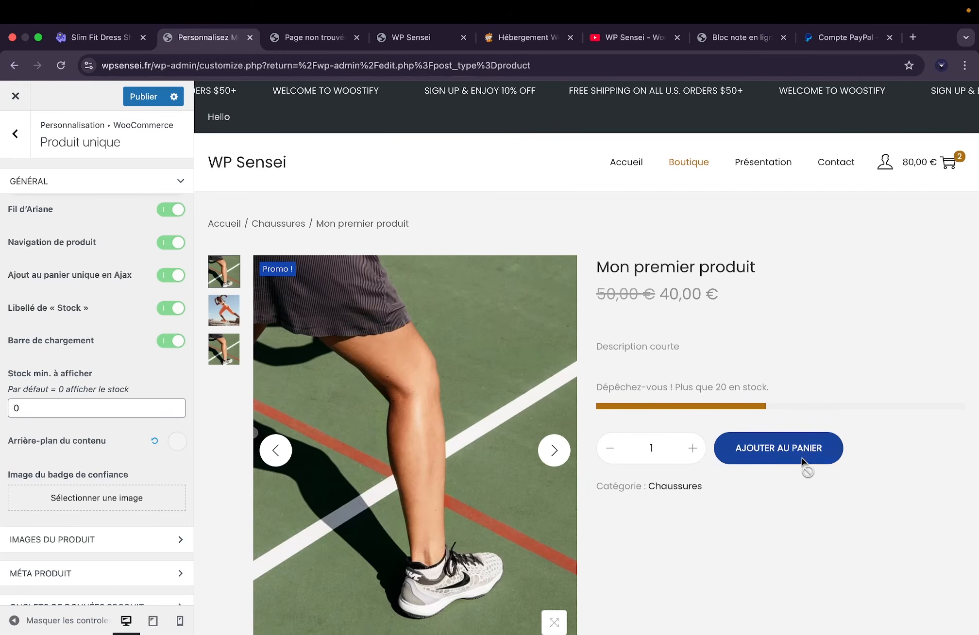
{"action": "left_click", "coordinate": [804, 462]}
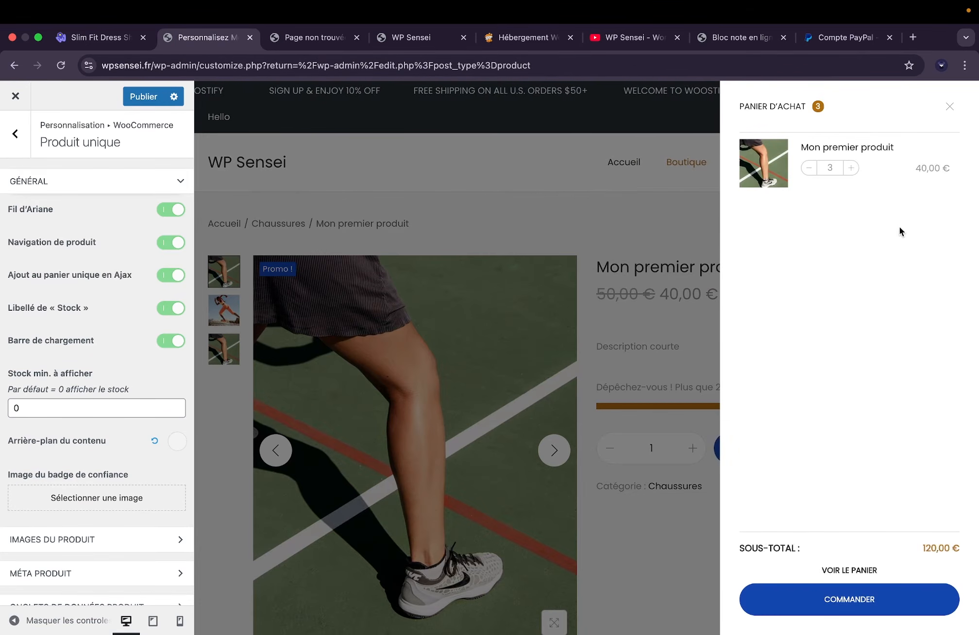
{"action": "left_click", "coordinate": [955, 109]}
{"action": "scroll", "coordinate": [137, 290], "scroll_direction": "down", "scroll_amount": 1}
{"action": "scroll", "coordinate": [137, 290], "scroll_direction": "down", "scroll_amount": 1}
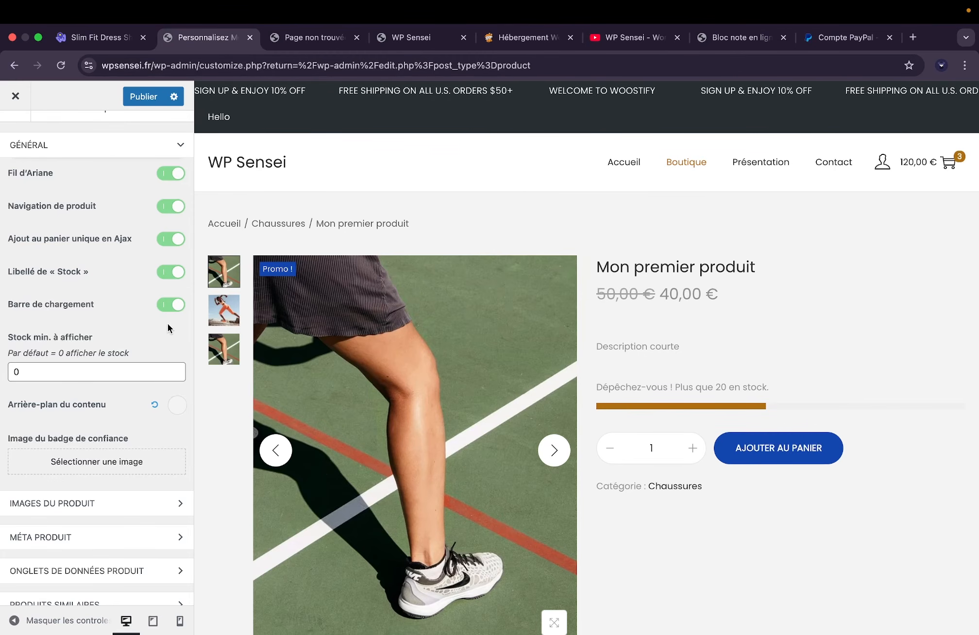
In Images du produit, try the gallery layout with thumbnails below the main image and return to the vertical-thumbnail layout.
{"action": "scroll", "coordinate": [127, 365], "scroll_direction": "down", "scroll_amount": 2}
{"action": "left_click", "coordinate": [96, 437]}
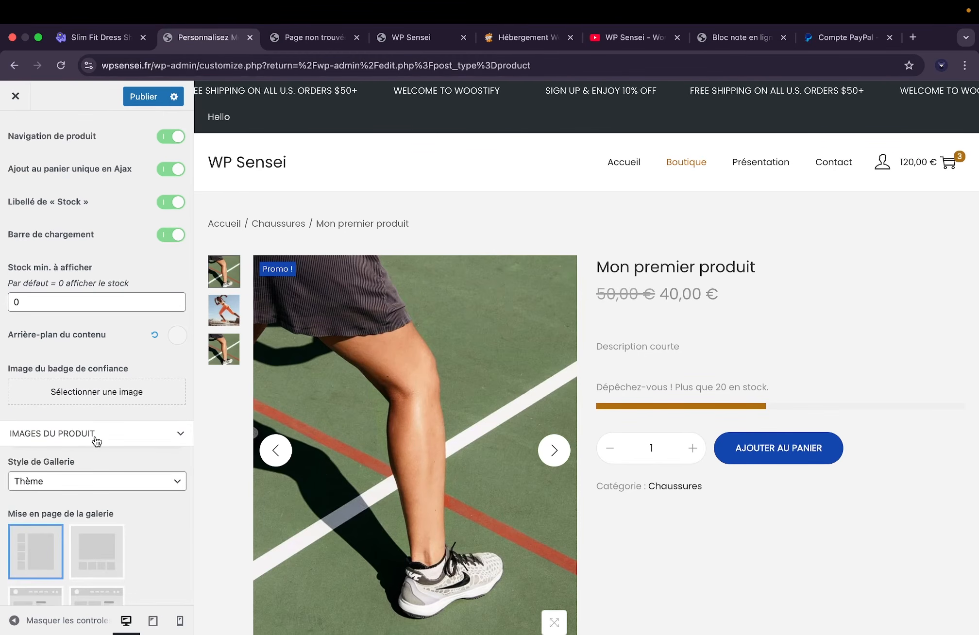
{"action": "scroll", "coordinate": [96, 440], "scroll_direction": "down", "scroll_amount": 3}
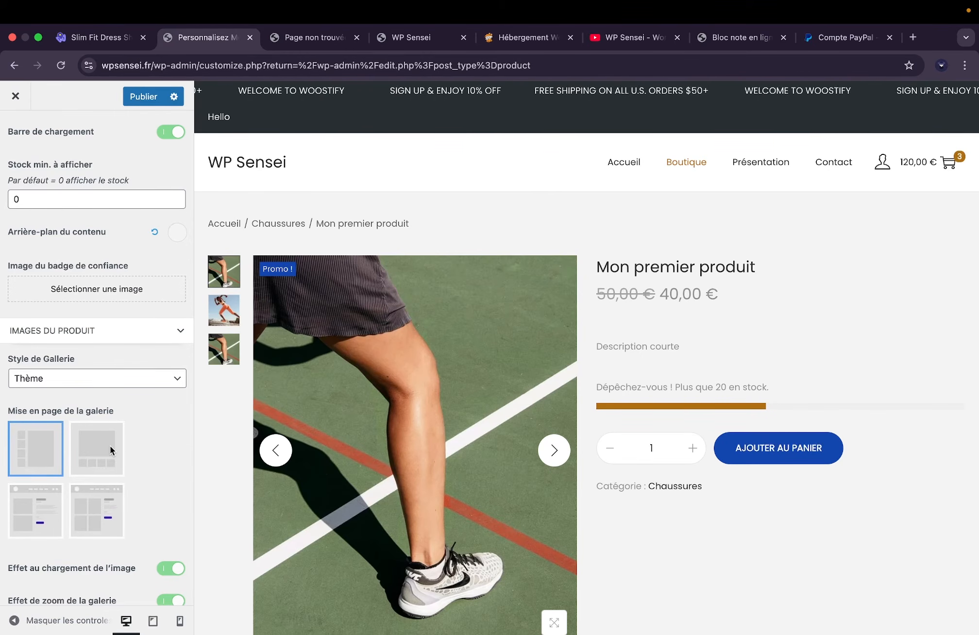
{"action": "left_click", "coordinate": [109, 443]}
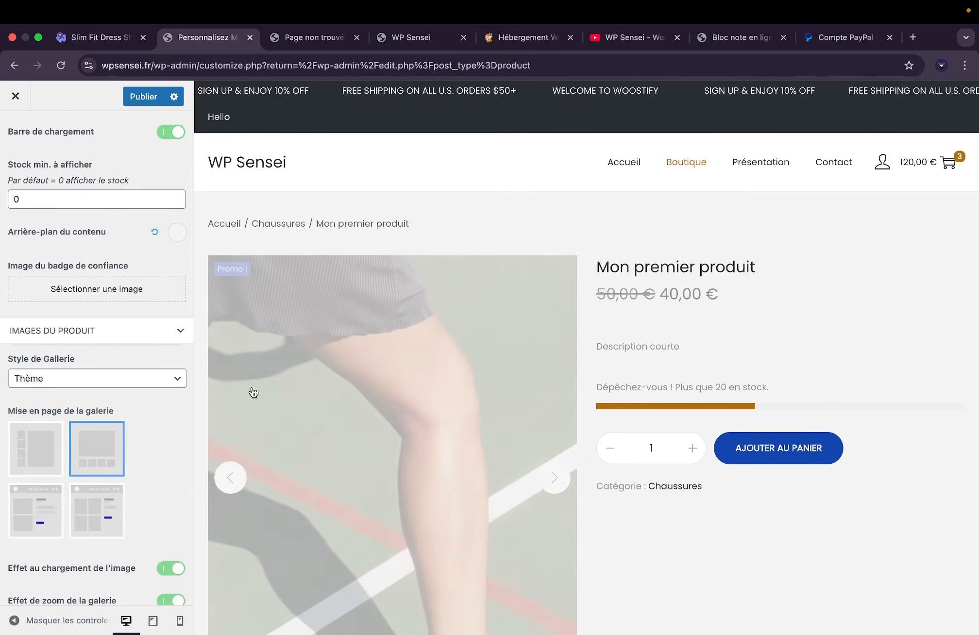
{"action": "left_click", "coordinate": [35, 454]}
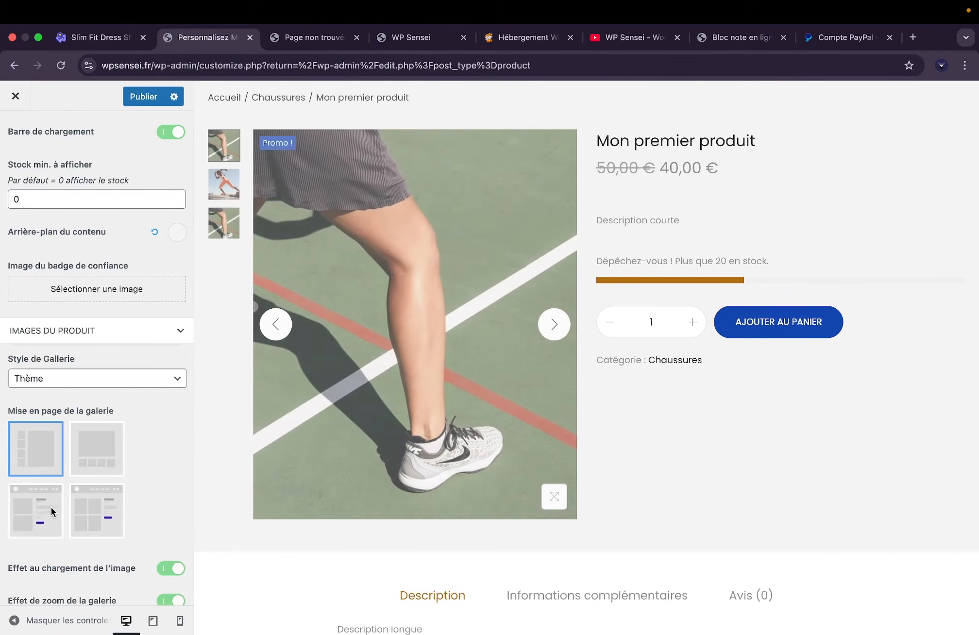
Try the gallery layout that stacks the product images in one column and examine it down the product page.
{"action": "left_click", "coordinate": [48, 507]}
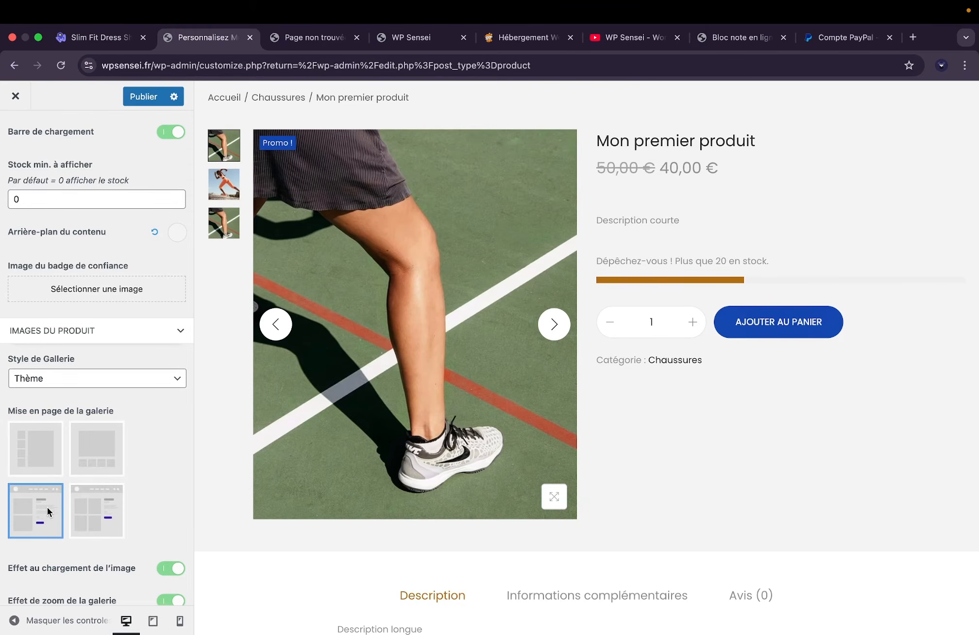
{"action": "scroll", "coordinate": [331, 381], "scroll_direction": "down", "scroll_amount": 10}
{"action": "scroll", "coordinate": [330, 381], "scroll_direction": "up", "scroll_amount": 10}
{"action": "scroll", "coordinate": [331, 381], "scroll_direction": "down", "scroll_amount": 16}
{"action": "scroll", "coordinate": [359, 320], "scroll_direction": "up", "scroll_amount": 1}
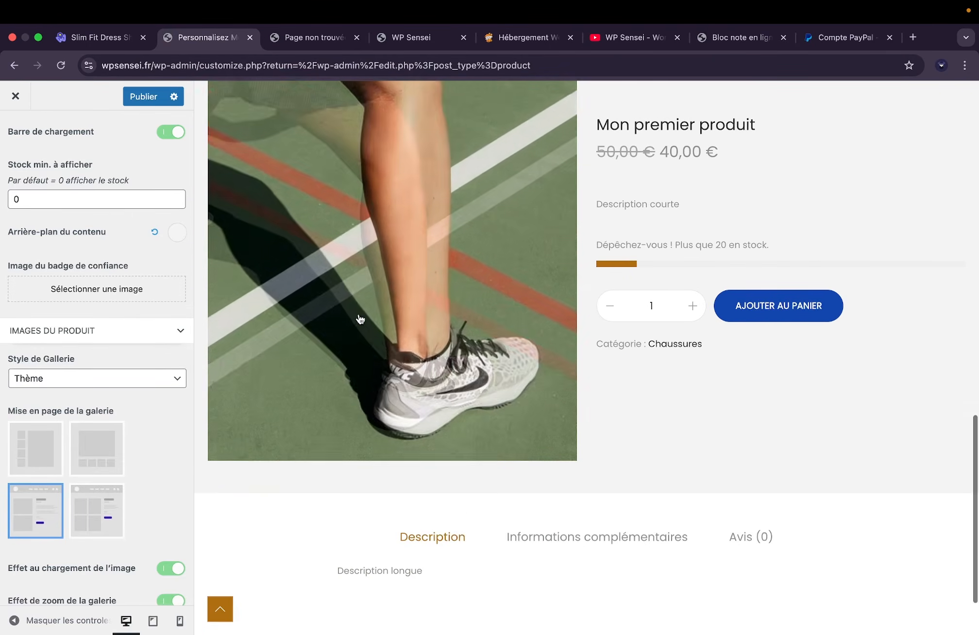
{"action": "scroll", "coordinate": [359, 319], "scroll_direction": "up", "scroll_amount": 10}
{"action": "scroll", "coordinate": [689, 295], "scroll_direction": "down", "scroll_amount": 2}
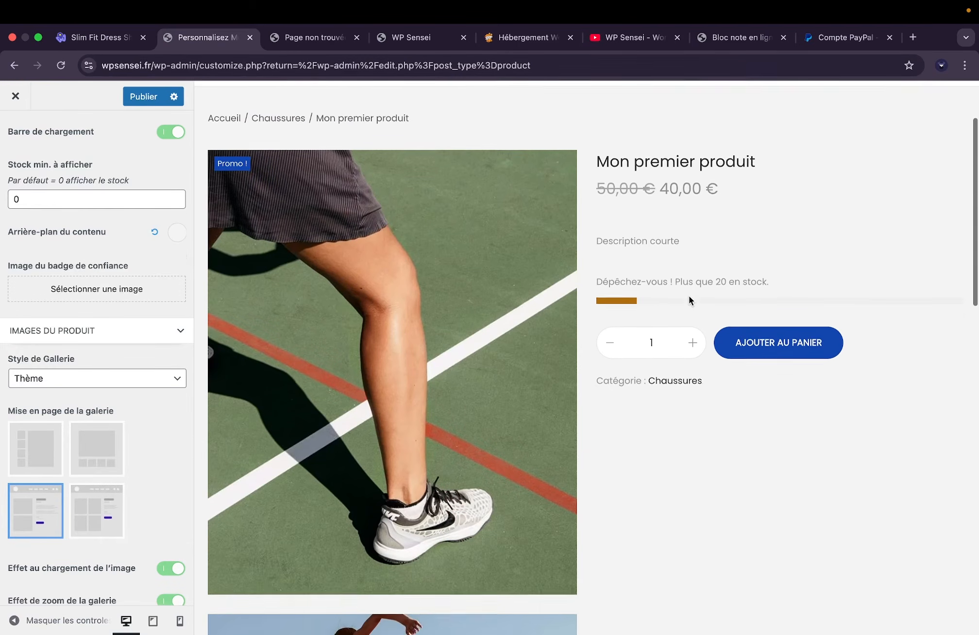
{"action": "scroll", "coordinate": [688, 295], "scroll_direction": "down", "scroll_amount": 15}
{"action": "scroll", "coordinate": [690, 302], "scroll_direction": "up", "scroll_amount": 15}
Try the two-column grid gallery layout on the product page and switch back to the single-column stacked layout.
{"action": "left_click", "coordinate": [112, 498]}
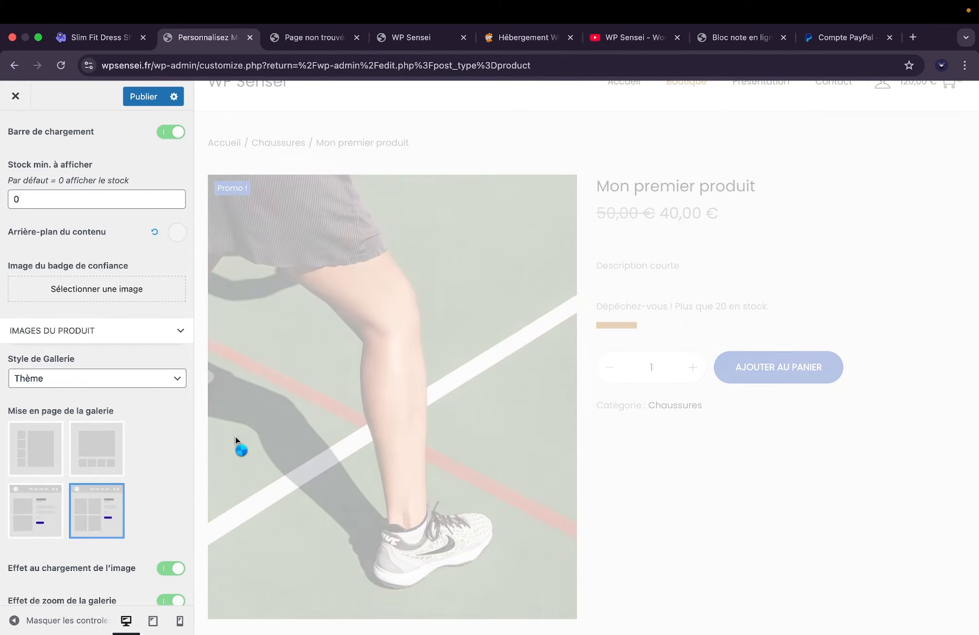
{"action": "scroll", "coordinate": [236, 440], "scroll_direction": "down", "scroll_amount": 4}
{"action": "scroll", "coordinate": [581, 424], "scroll_direction": "down", "scroll_amount": 10}
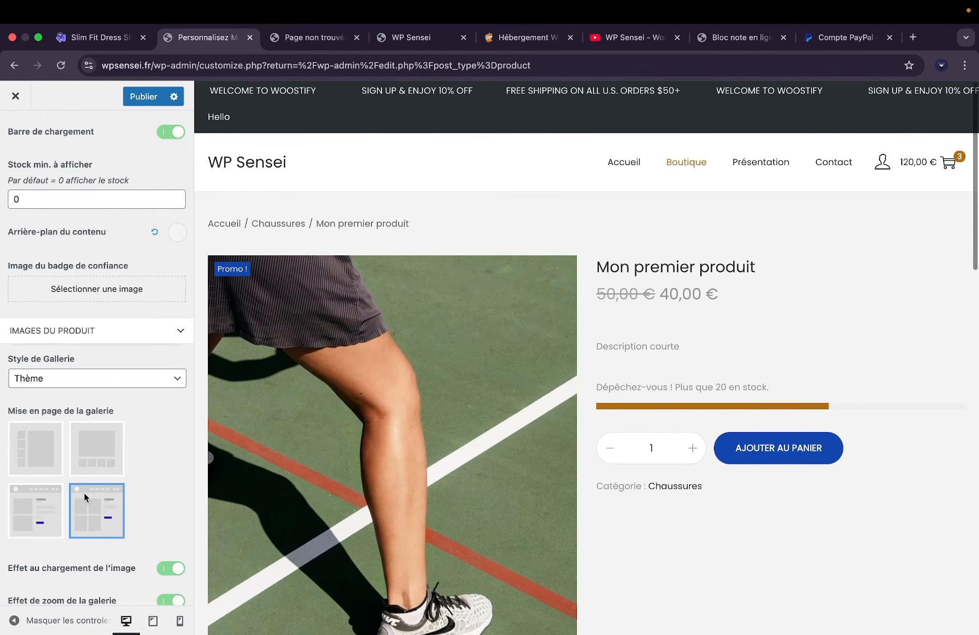
{"action": "left_click", "coordinate": [40, 502]}
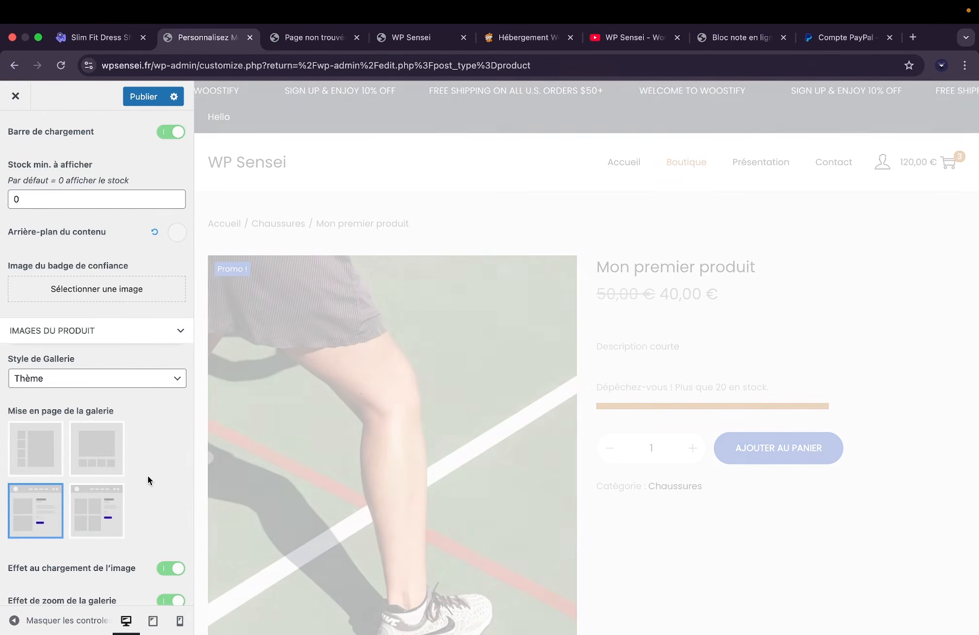
{"action": "scroll", "coordinate": [147, 476], "scroll_direction": "down", "scroll_amount": 4}
{"action": "scroll", "coordinate": [148, 481], "scroll_direction": "down", "scroll_amount": 1}
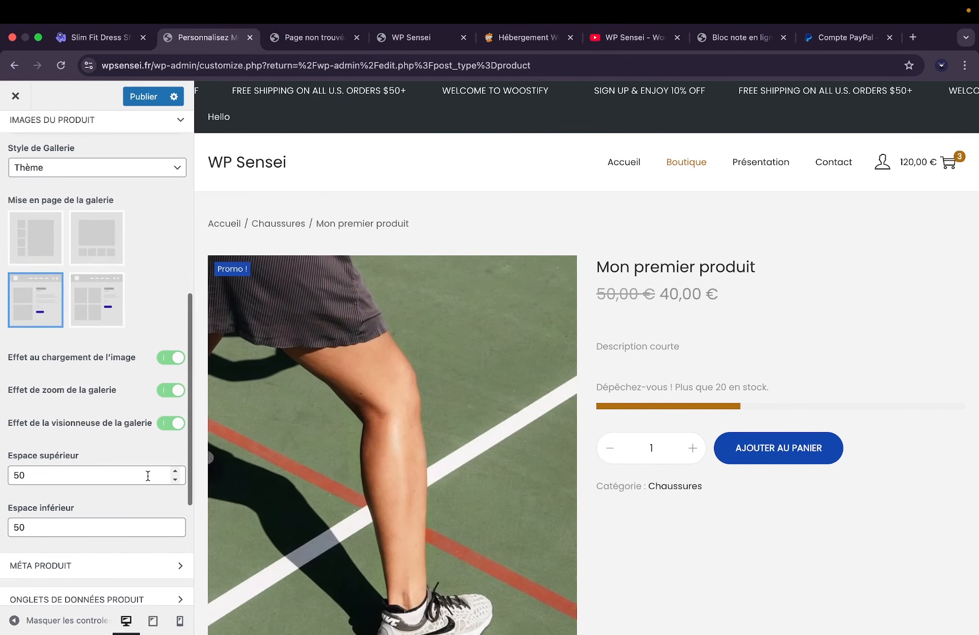
{"action": "left_click", "coordinate": [90, 296]}
{"action": "left_click", "coordinate": [22, 301]}
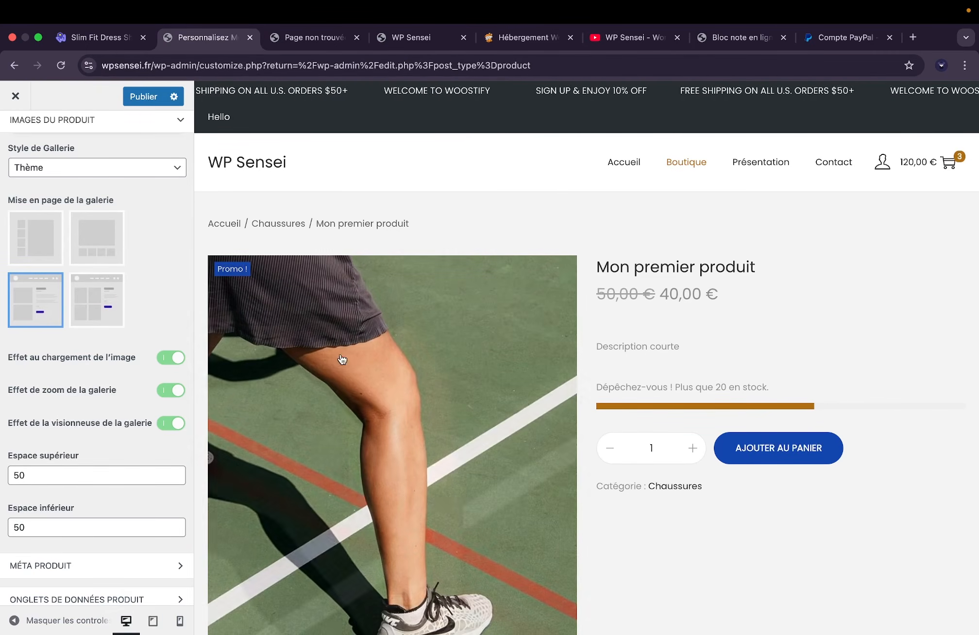
Restore the gallery layout with vertical thumbnails beside the main image and check the enlarged image viewer, closing it again.
{"action": "scroll", "coordinate": [92, 381], "scroll_direction": "down", "scroll_amount": 3}
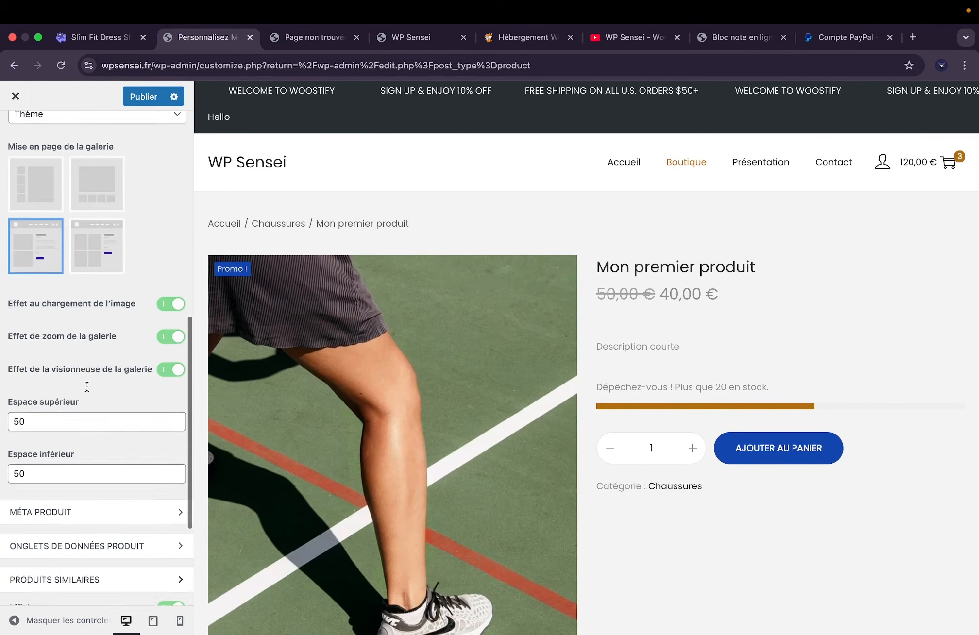
{"action": "scroll", "coordinate": [340, 210], "scroll_direction": "down", "scroll_amount": 3}
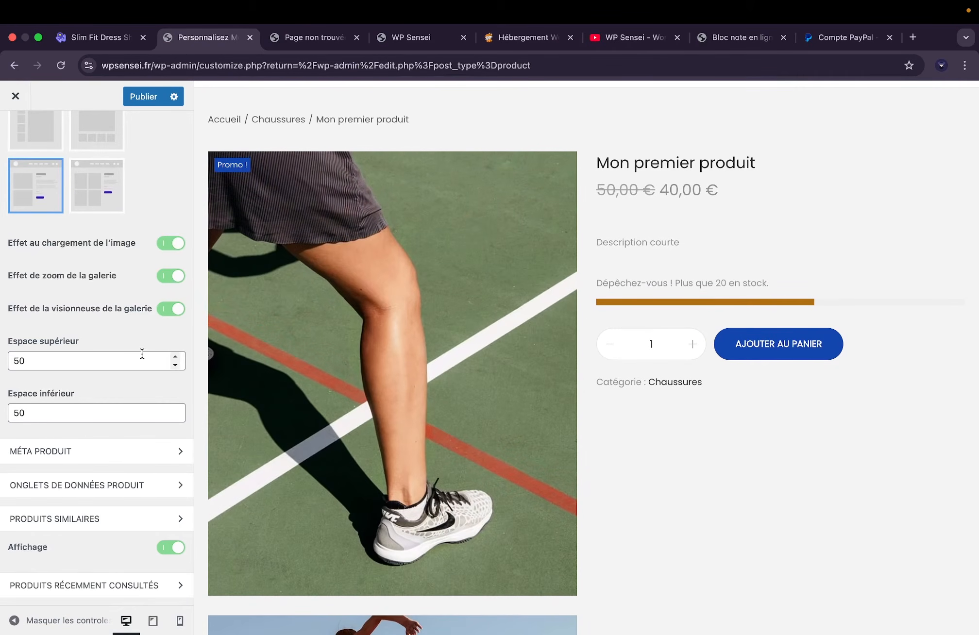
{"action": "left_click", "coordinate": [28, 137]}
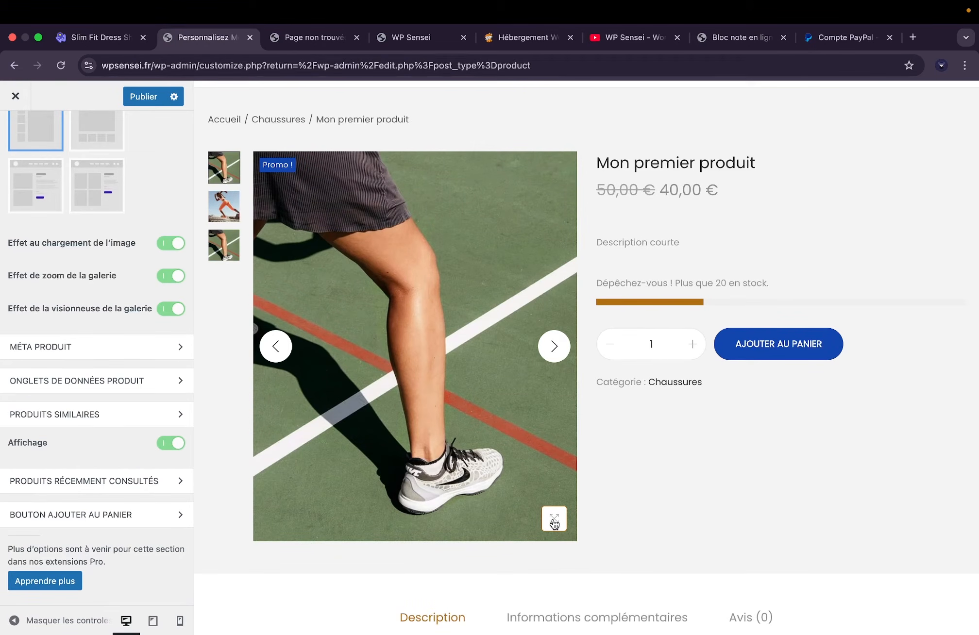
{"action": "left_click", "coordinate": [554, 522]}
{"action": "left_click", "coordinate": [955, 102]}
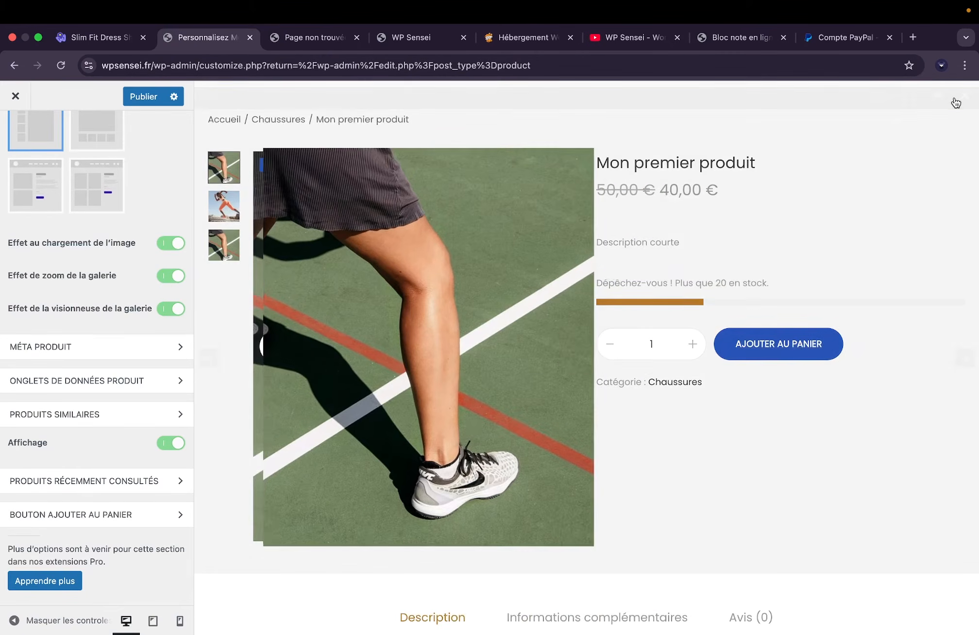
In Méta produit, try hiding the product's Catégories and turn their display back on.
{"action": "left_click", "coordinate": [97, 342]}
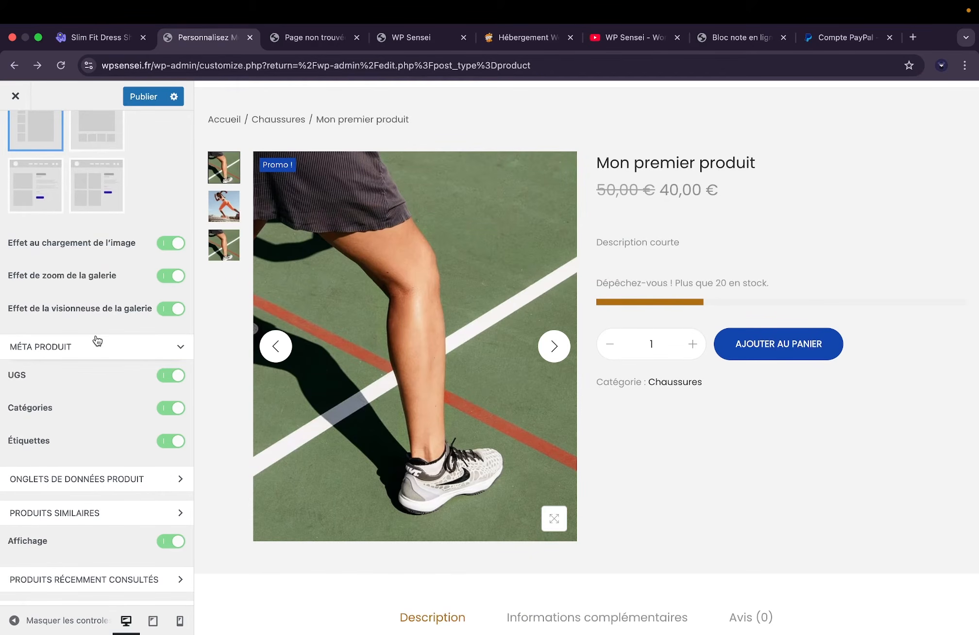
{"action": "scroll", "coordinate": [94, 400], "scroll_direction": "down", "scroll_amount": 2}
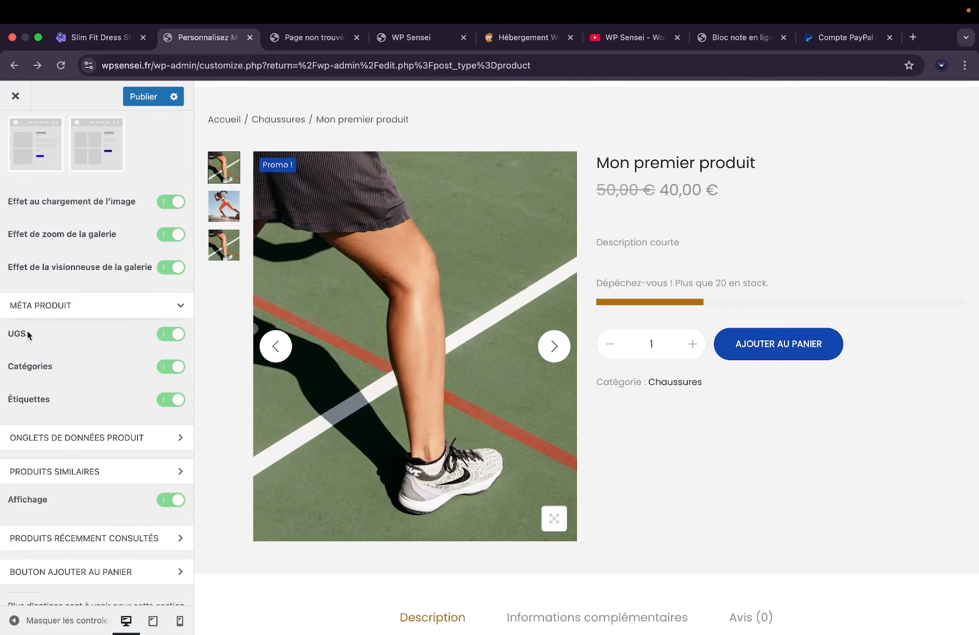
{"action": "left_click", "coordinate": [171, 367]}
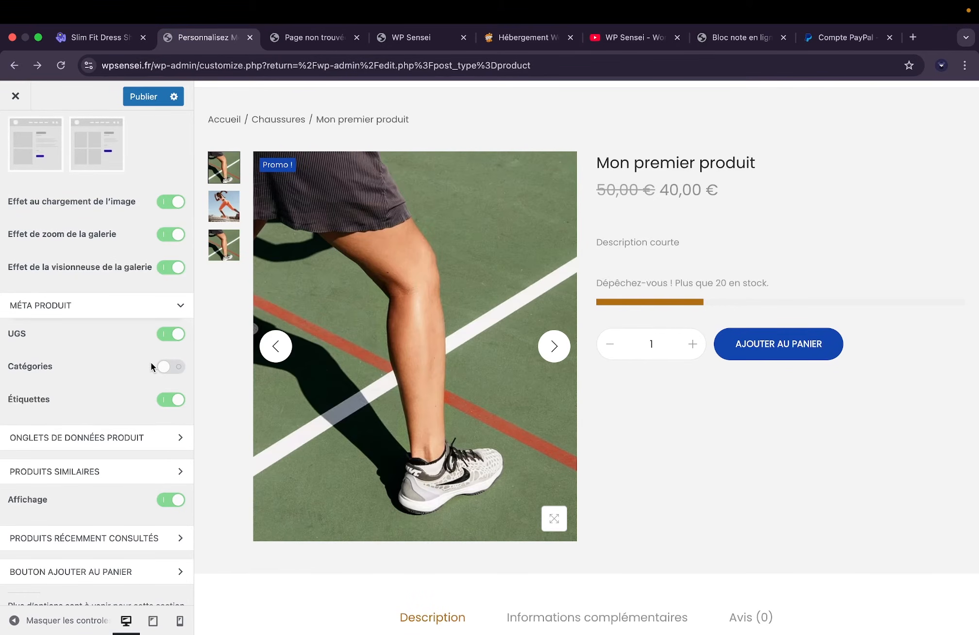
{"action": "left_click", "coordinate": [175, 370]}
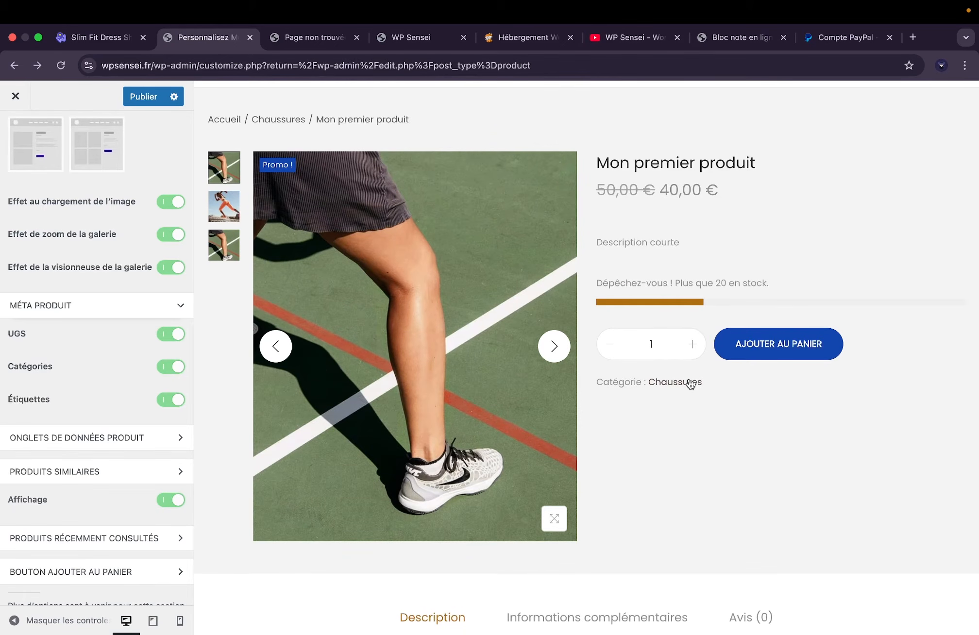
In Onglets de données produit, set the Mise en page of the tabs to Accordéon.
{"action": "scroll", "coordinate": [84, 394], "scroll_direction": "down", "scroll_amount": 3}
{"action": "left_click", "coordinate": [87, 382]}
{"action": "scroll", "coordinate": [87, 382], "scroll_direction": "down", "scroll_amount": 2}
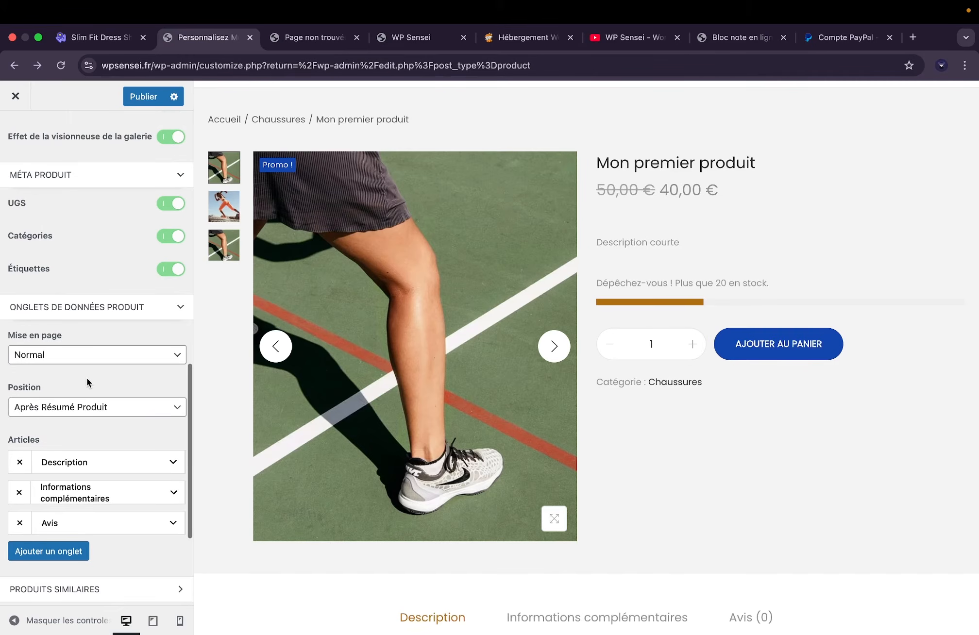
{"action": "scroll", "coordinate": [86, 379], "scroll_direction": "down", "scroll_amount": 1}
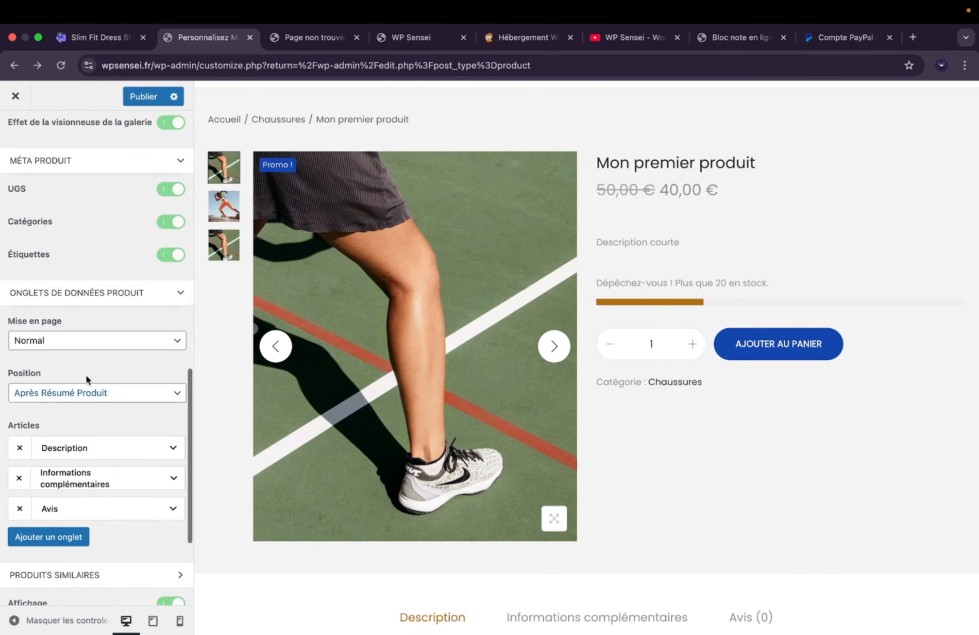
{"action": "left_click", "coordinate": [90, 341]}
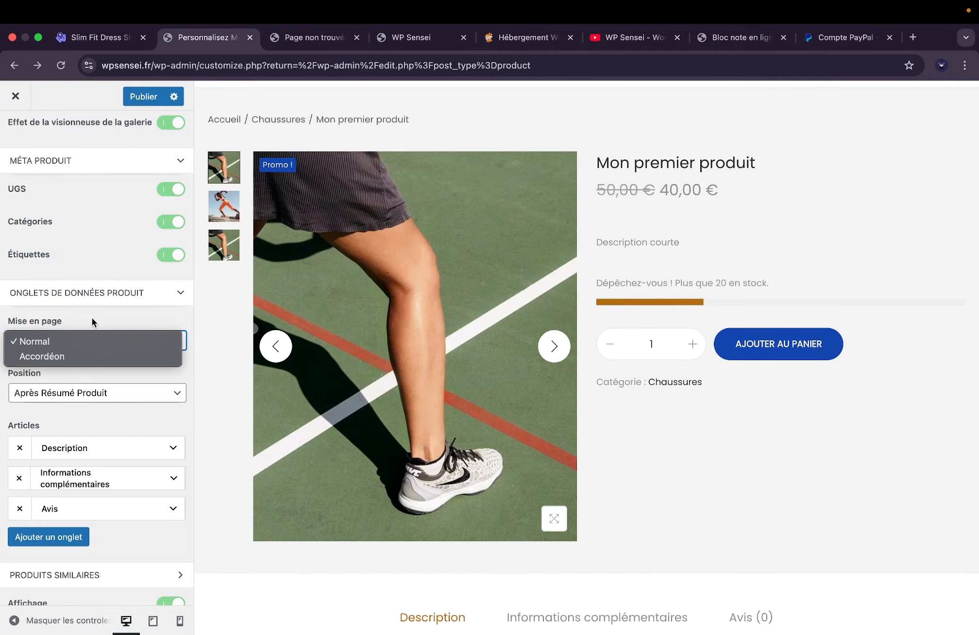
{"action": "left_click", "coordinate": [93, 319]}
{"action": "left_click", "coordinate": [89, 341]}
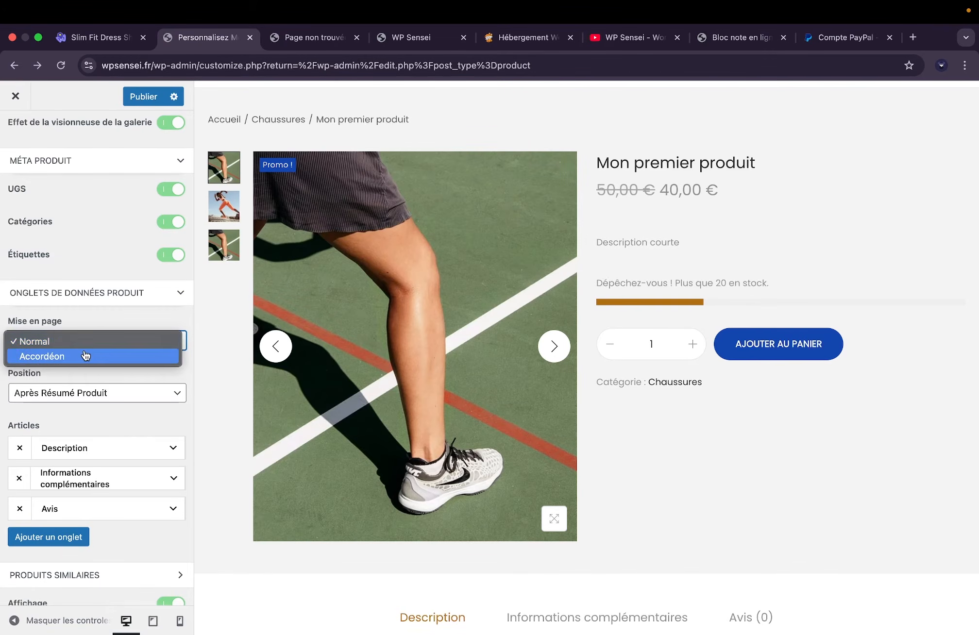
{"action": "left_click", "coordinate": [85, 356]}
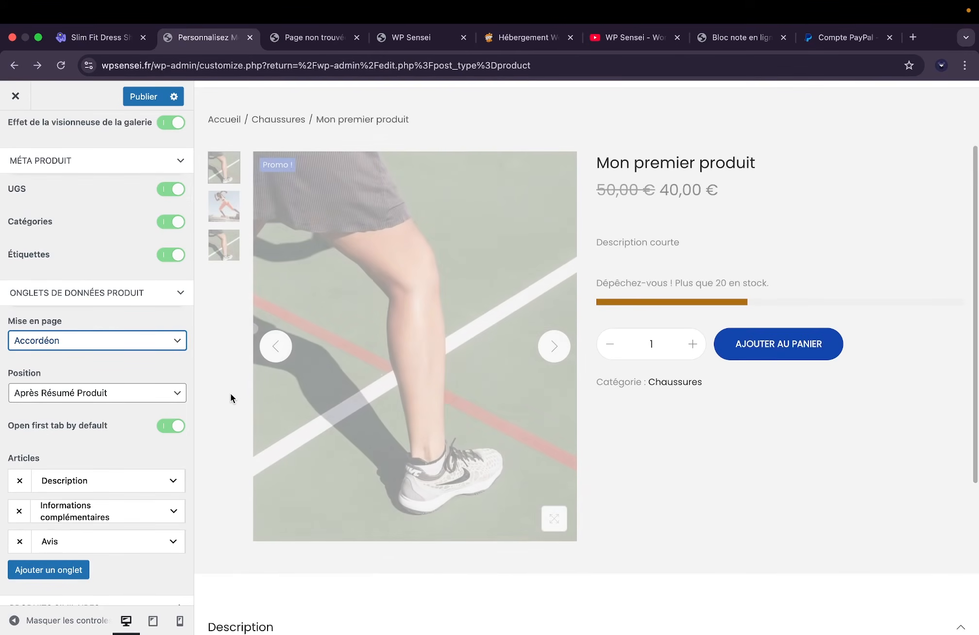
Test expanding and collapsing the accordion sections below the product in the preview.
{"action": "scroll", "coordinate": [231, 396], "scroll_direction": "down", "scroll_amount": 5}
{"action": "left_click", "coordinate": [313, 446]}
{"action": "left_click", "coordinate": [340, 491]}
{"action": "left_click", "coordinate": [321, 395]}
{"action": "left_click", "coordinate": [330, 454]}
Set the Mise en page of the product data tabs back to Normal.
{"action": "left_click", "coordinate": [105, 341]}
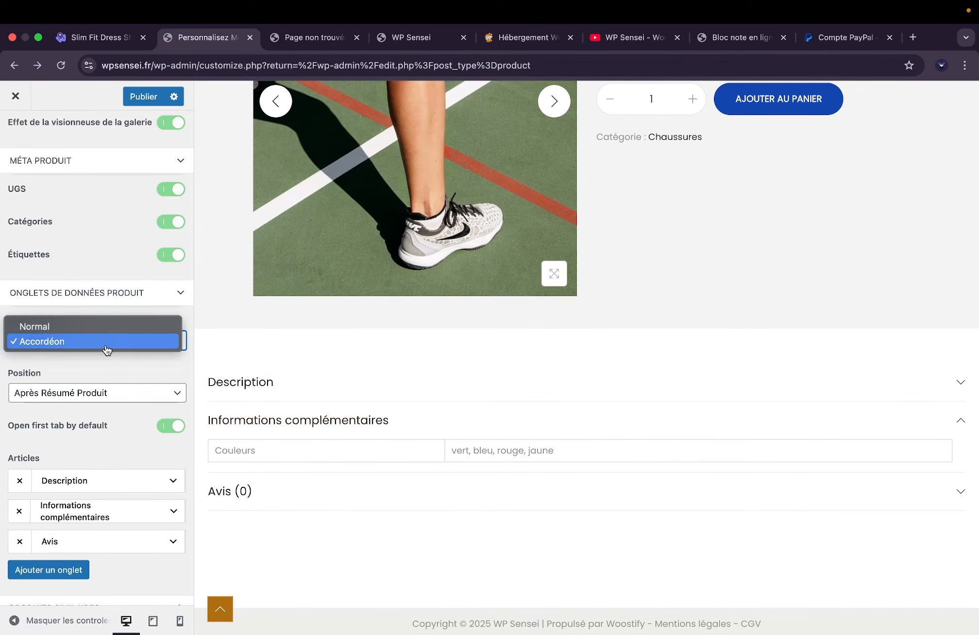
{"action": "left_click", "coordinate": [100, 325]}
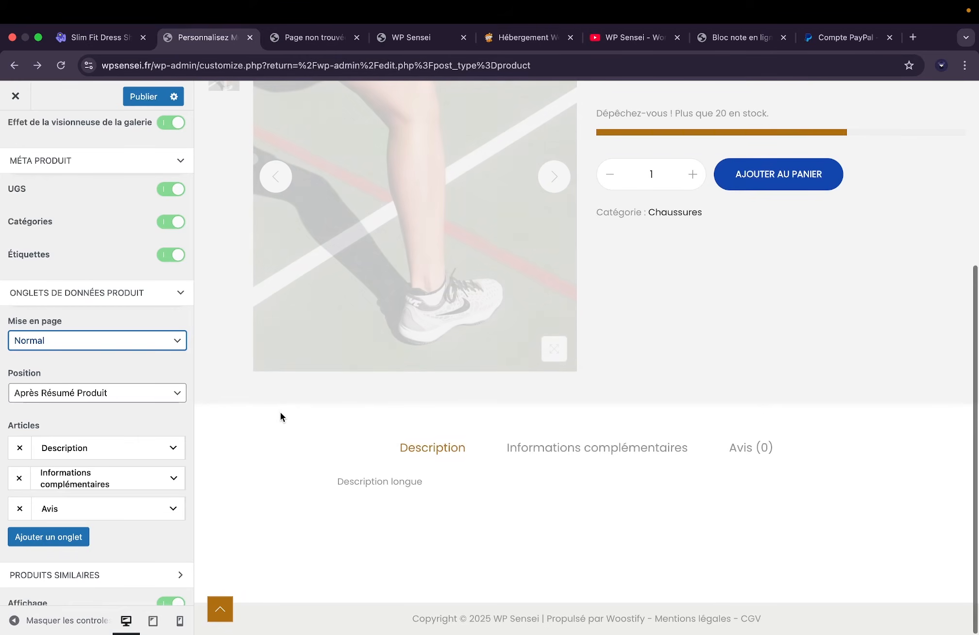
{"action": "scroll", "coordinate": [109, 388], "scroll_direction": "down", "scroll_amount": 3}
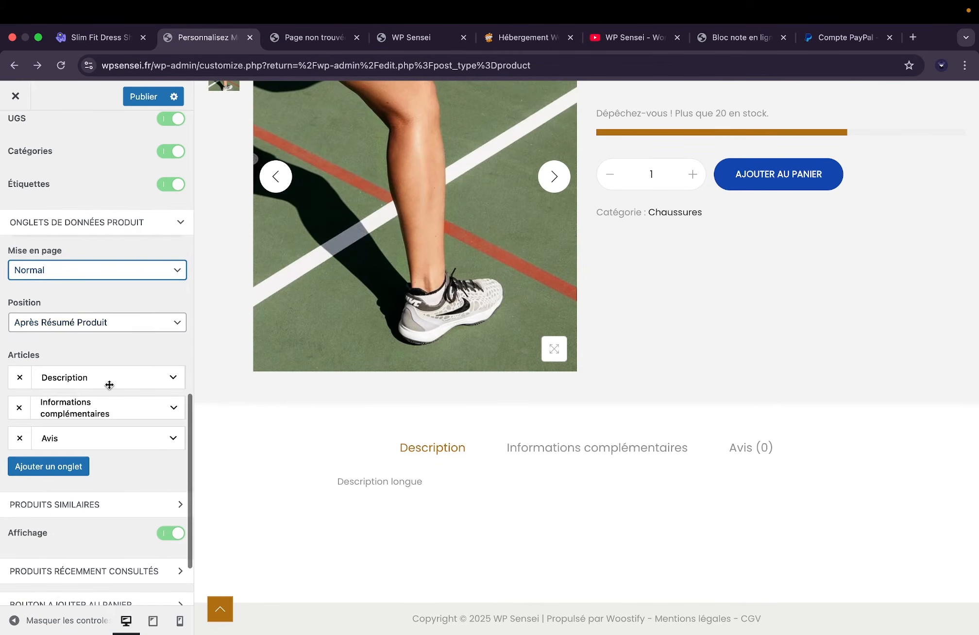
Try the tabs' Position as Dans le sommaire produits and test the Description and Informations complémentaires tabs in the preview.
{"action": "left_click", "coordinate": [109, 322]}
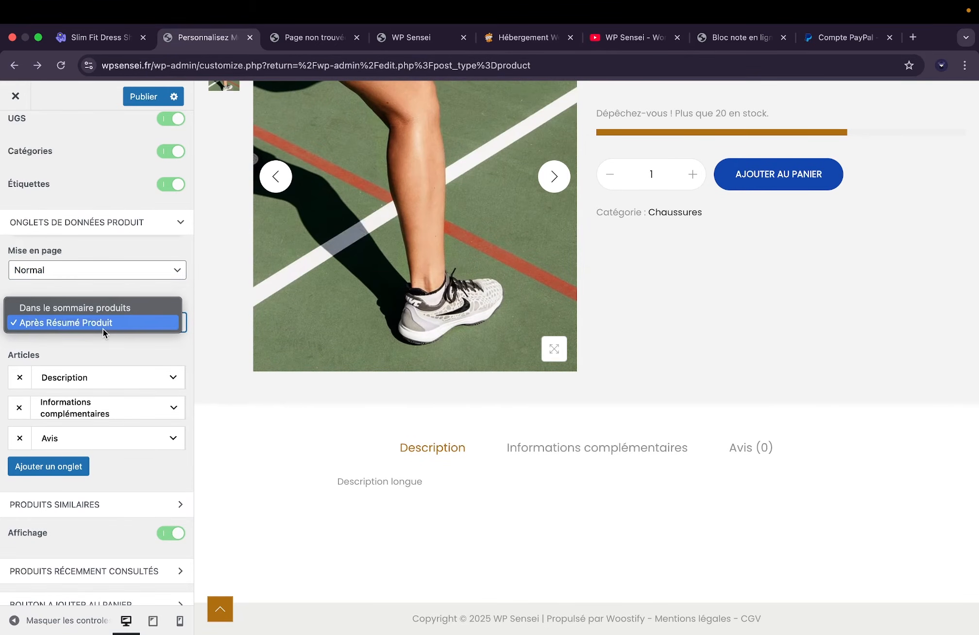
{"action": "left_click", "coordinate": [103, 328]}
{"action": "left_click", "coordinate": [107, 325]}
{"action": "left_click", "coordinate": [106, 308]}
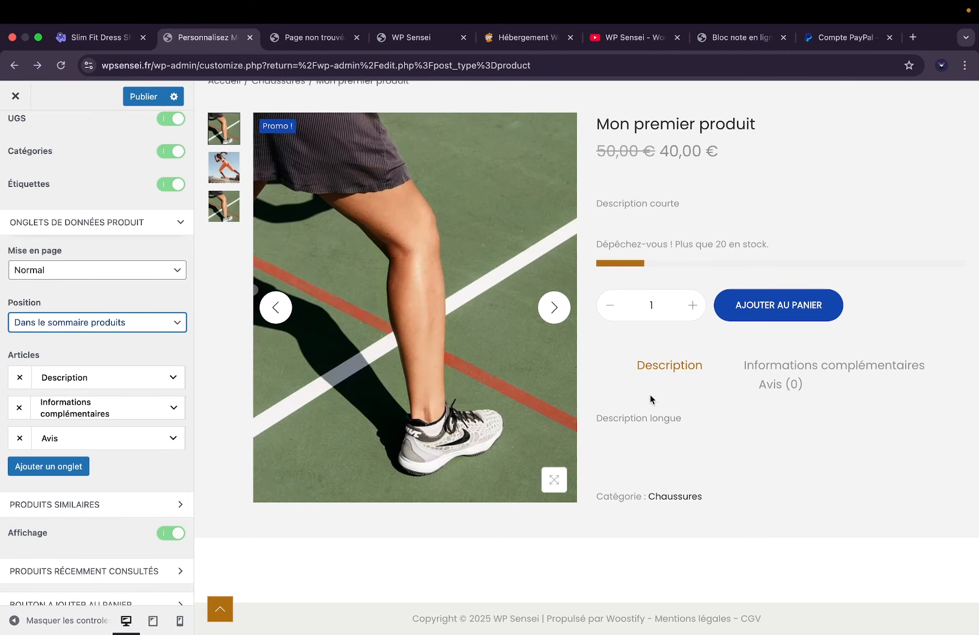
{"action": "left_click", "coordinate": [785, 372]}
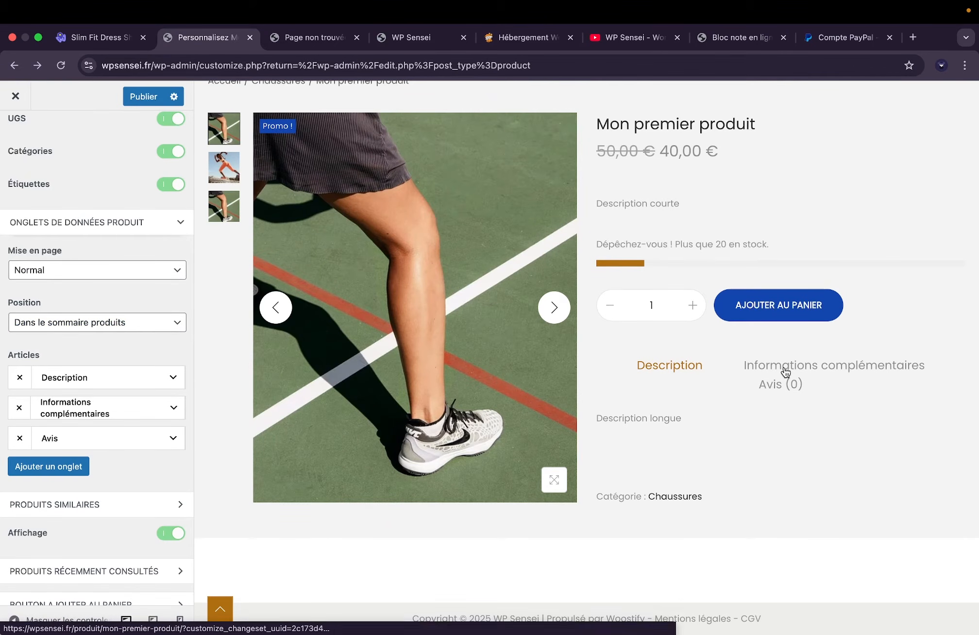
{"action": "left_click", "coordinate": [662, 372]}
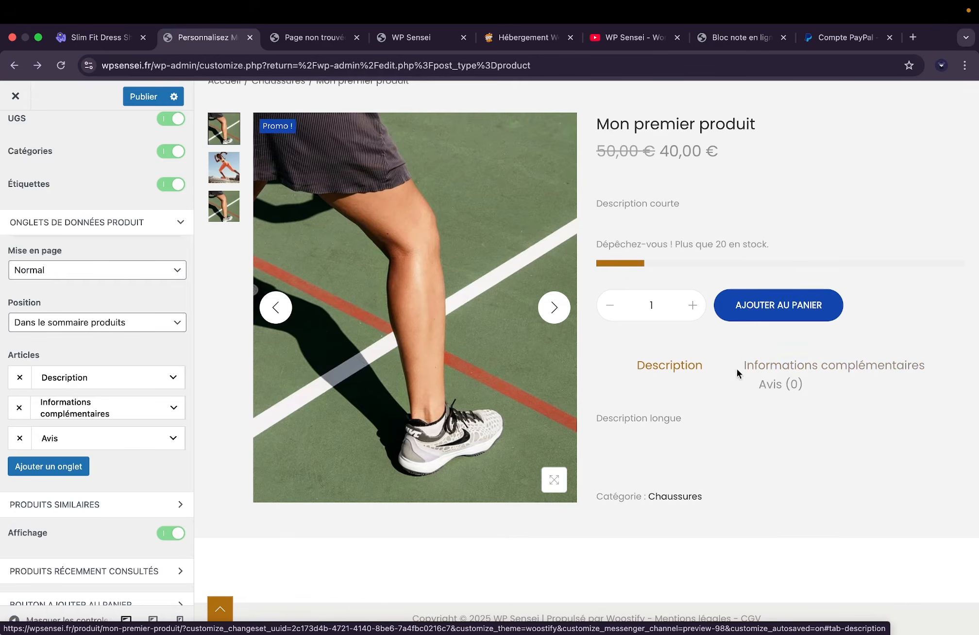
Compare the two tab positions in the preview once more and leave Position on Après Résumé Produit.
{"action": "left_click", "coordinate": [109, 322]}
{"action": "left_click", "coordinate": [105, 337]}
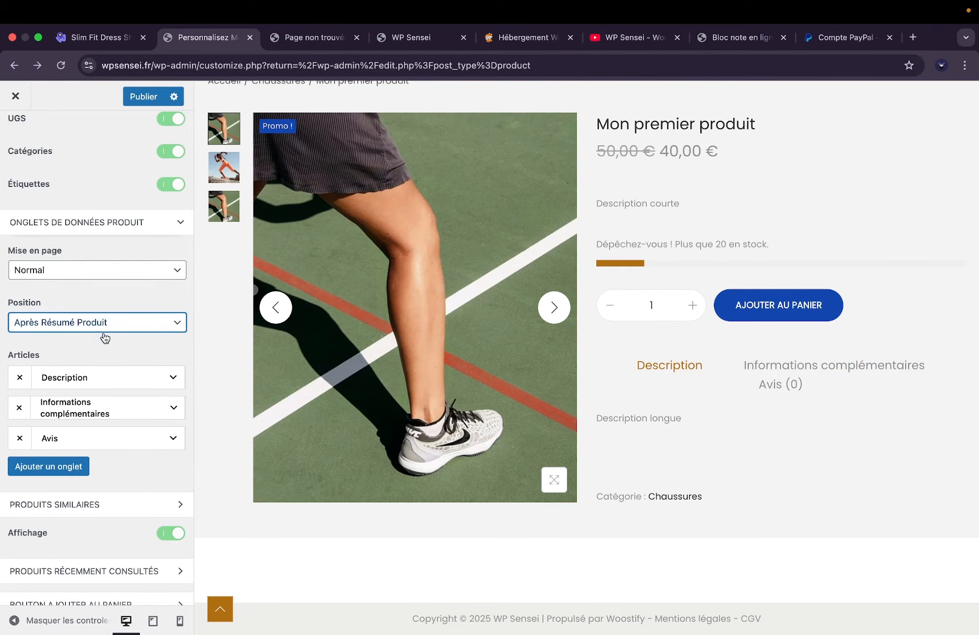
{"action": "scroll", "coordinate": [123, 372], "scroll_direction": "down", "scroll_amount": 2}
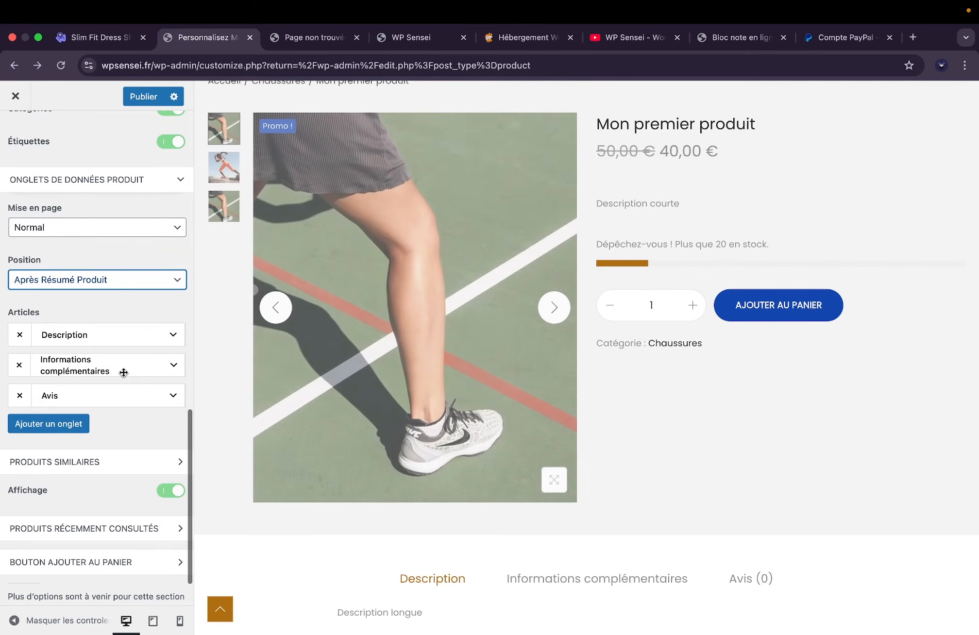
{"action": "left_click", "coordinate": [108, 279]}
{"action": "left_click", "coordinate": [105, 266]}
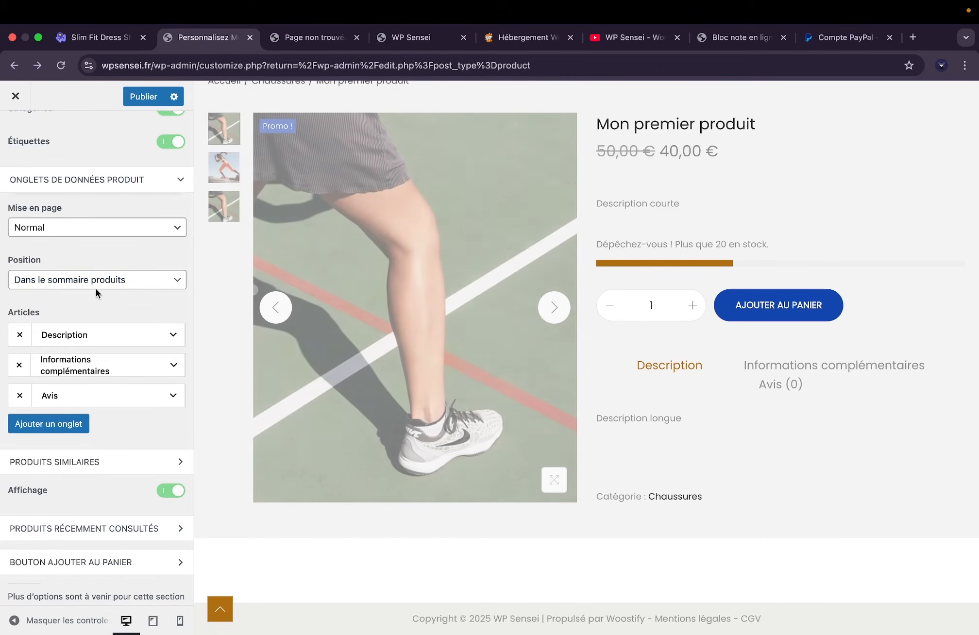
{"action": "left_click", "coordinate": [95, 286]}
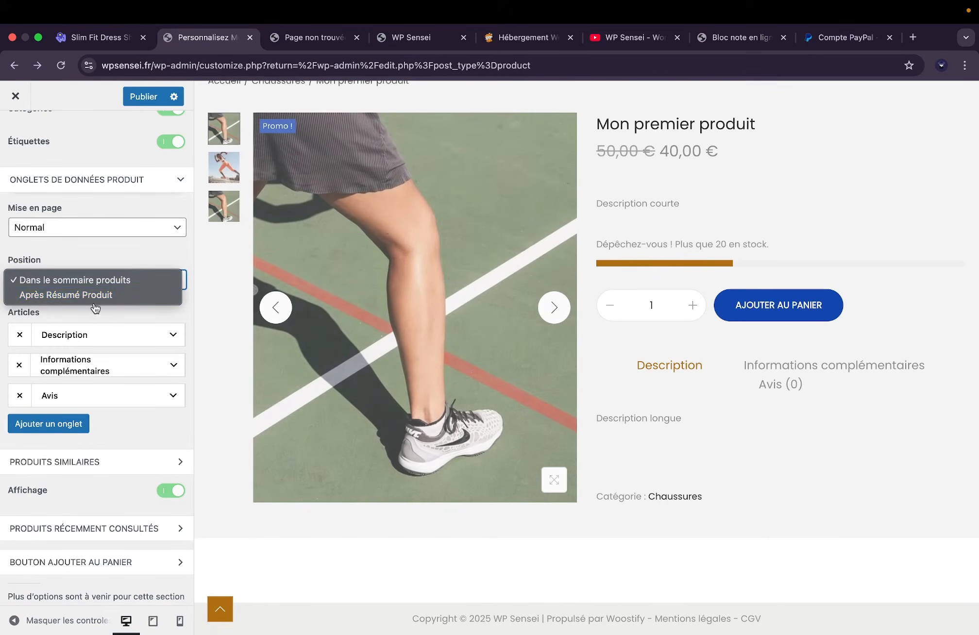
{"action": "left_click", "coordinate": [111, 294]}
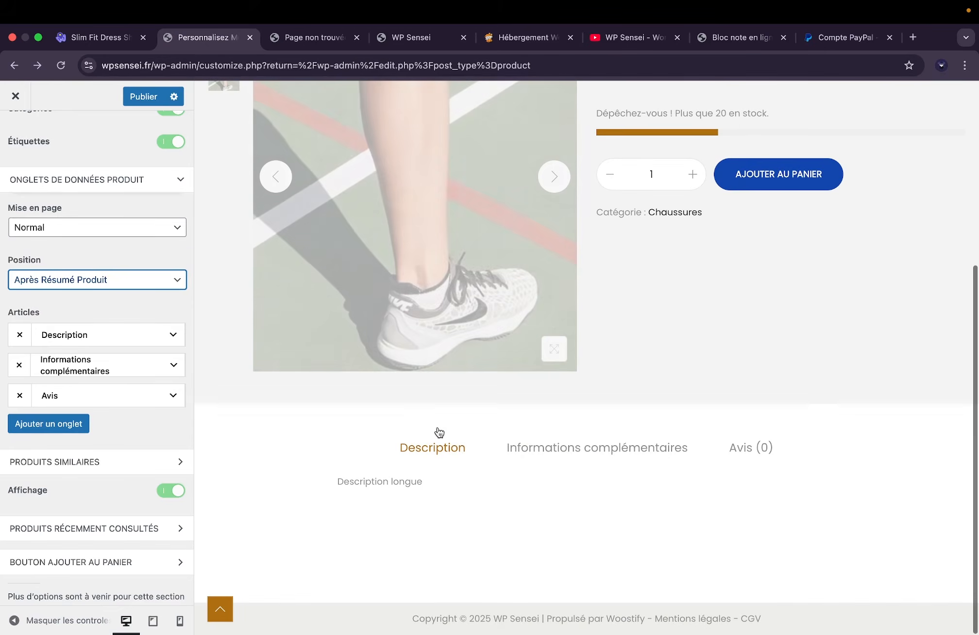
Open the Produits similaires settings and review the display, column, product total and carousel options.
{"action": "scroll", "coordinate": [92, 405], "scroll_direction": "down", "scroll_amount": 2}
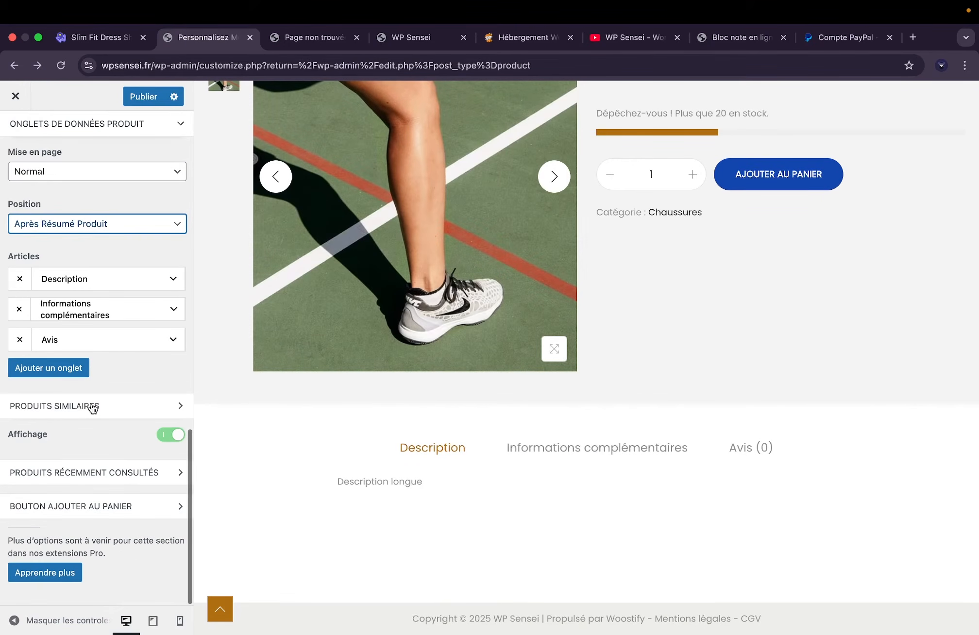
{"action": "left_click", "coordinate": [93, 408]}
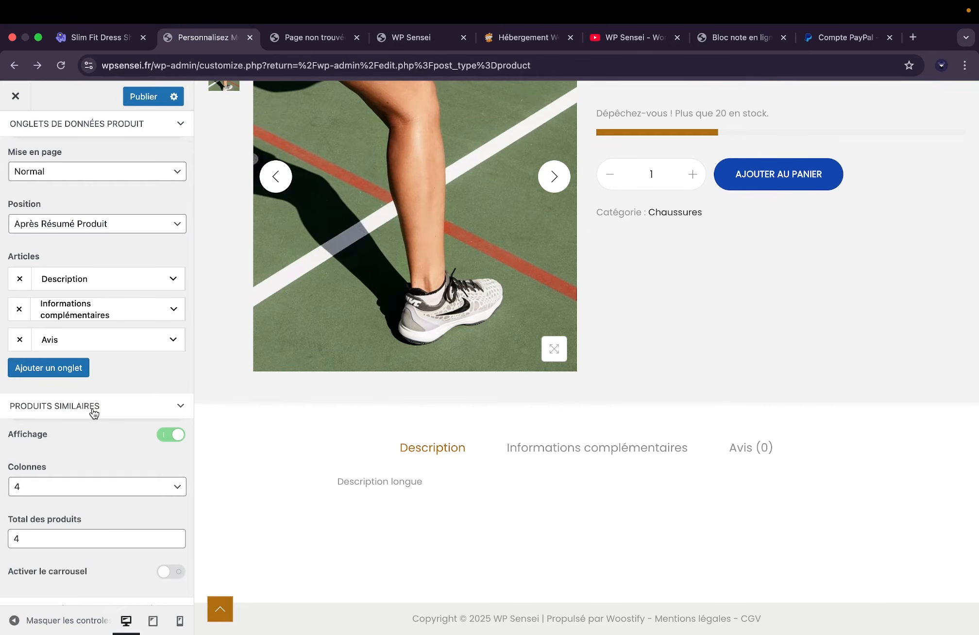
{"action": "scroll", "coordinate": [91, 410], "scroll_direction": "down", "scroll_amount": 5}
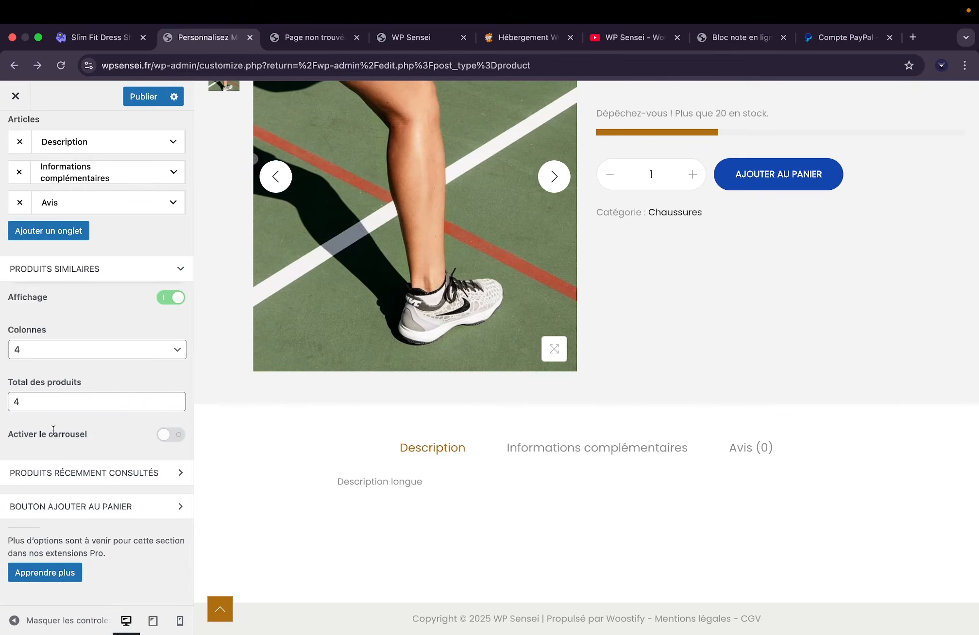
In Produits récemment consultés, try turning on Affichage to see its title and total options, then turn it off again.
{"action": "left_click", "coordinate": [82, 473]}
{"action": "scroll", "coordinate": [83, 478], "scroll_direction": "down", "scroll_amount": 2}
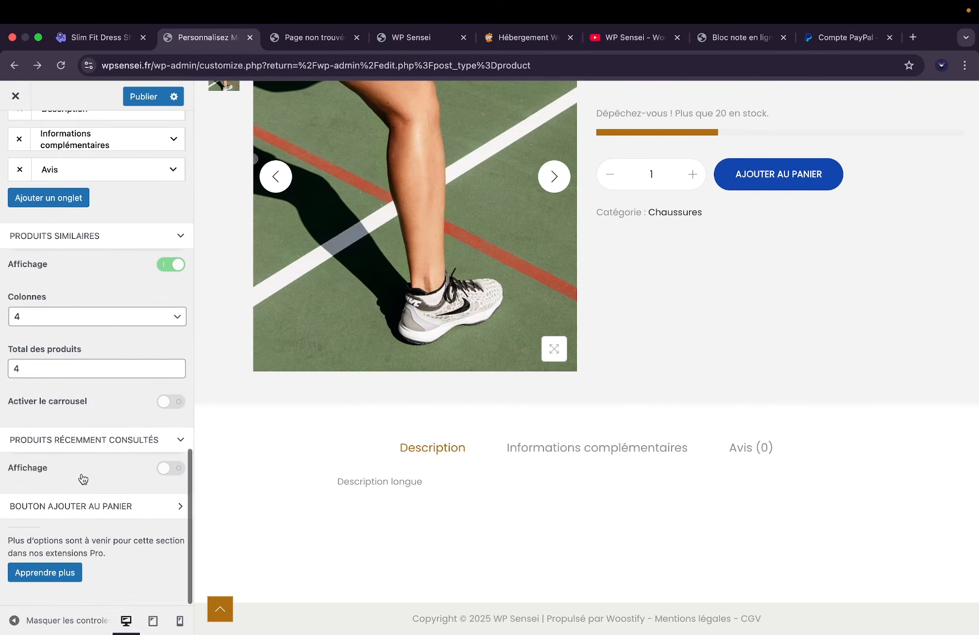
{"action": "left_click", "coordinate": [164, 469]}
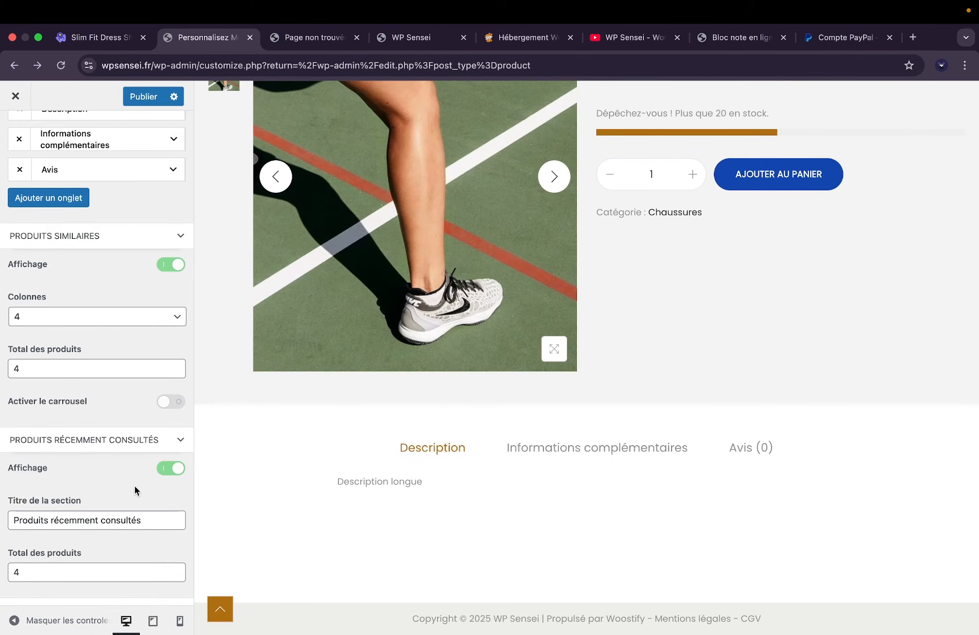
{"action": "scroll", "coordinate": [134, 486], "scroll_direction": "down", "scroll_amount": 3}
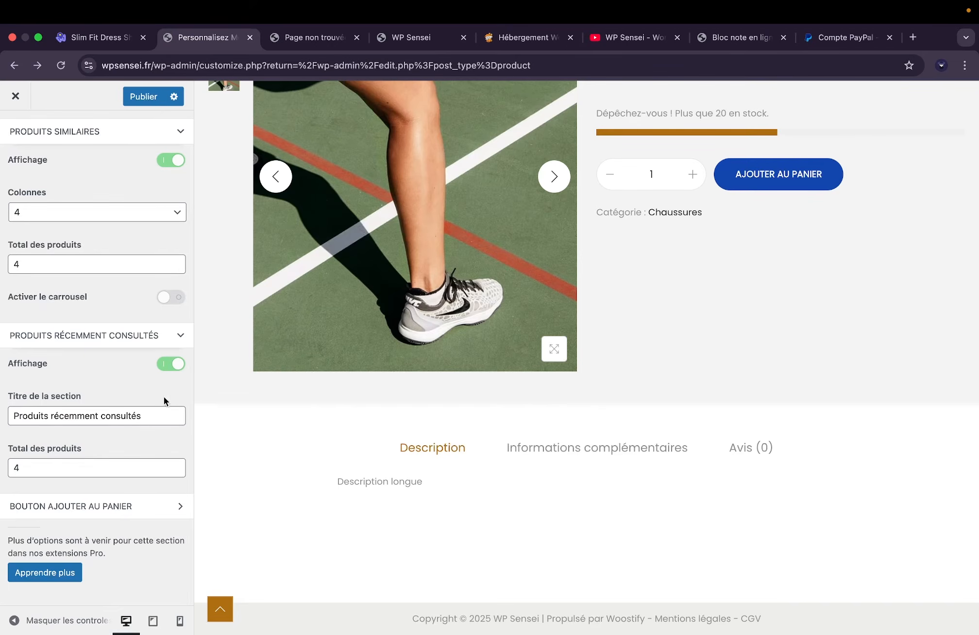
{"action": "left_click", "coordinate": [175, 364]}
Open the Bouton Ajouter au panier settings and review the background, colour and border radius options against the previewed button.
{"action": "left_click", "coordinate": [98, 507]}
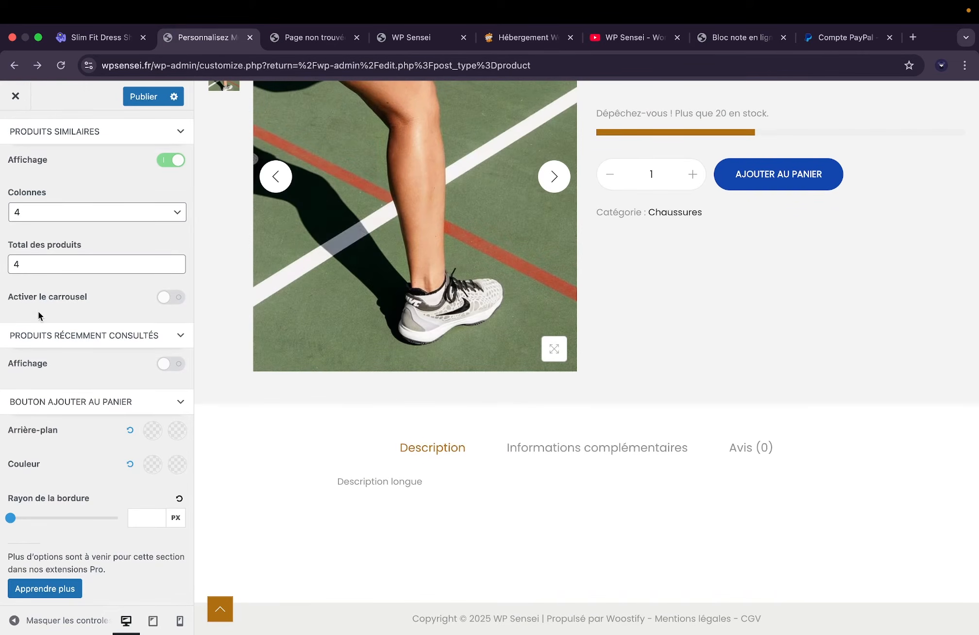
{"action": "scroll", "coordinate": [289, 406], "scroll_direction": "up", "scroll_amount": 5}
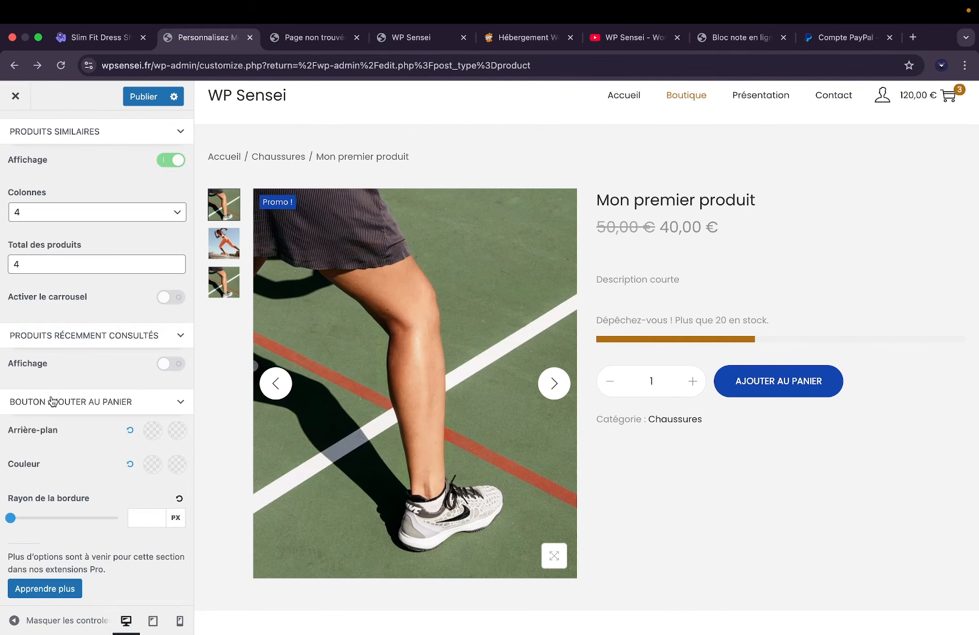
{"action": "scroll", "coordinate": [20, 170], "scroll_direction": "up", "scroll_amount": 10}
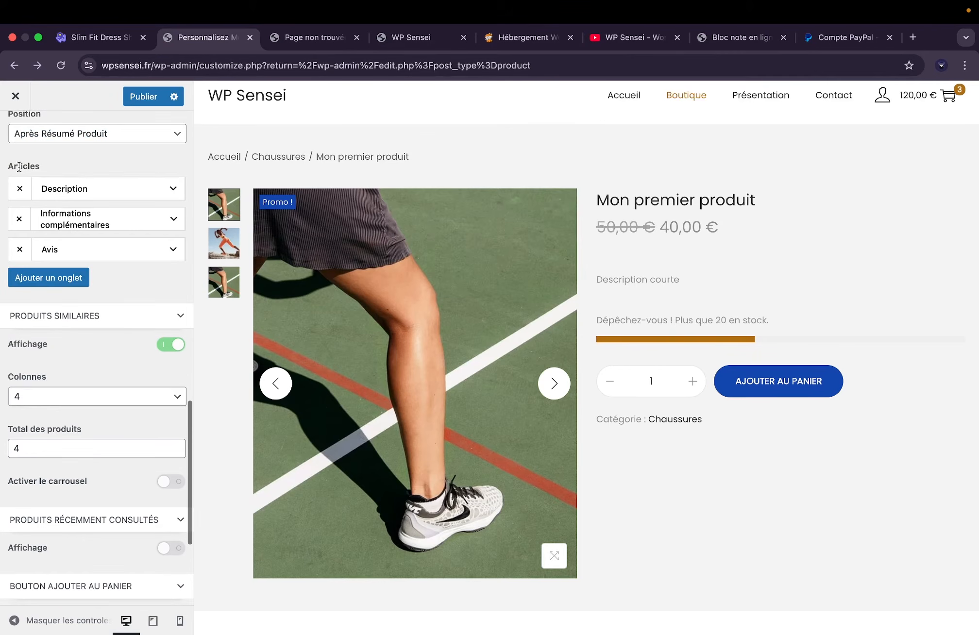
Open the WooCommerce Page panier settings and bring up the full cart page in the preview through the mini cart.
{"action": "left_click", "coordinate": [23, 142]}
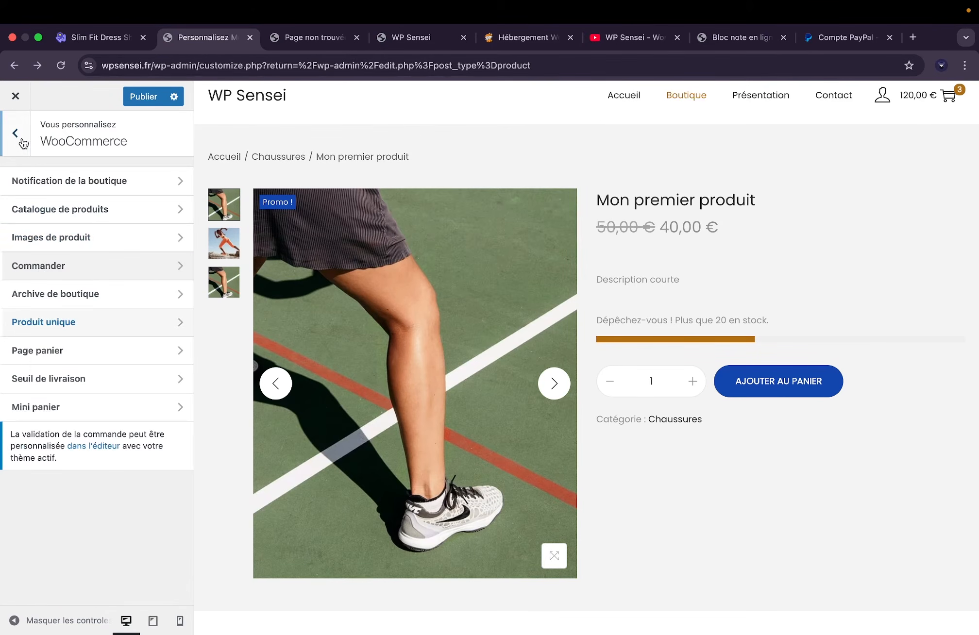
{"action": "left_click", "coordinate": [66, 349]}
{"action": "left_click", "coordinate": [543, 376]}
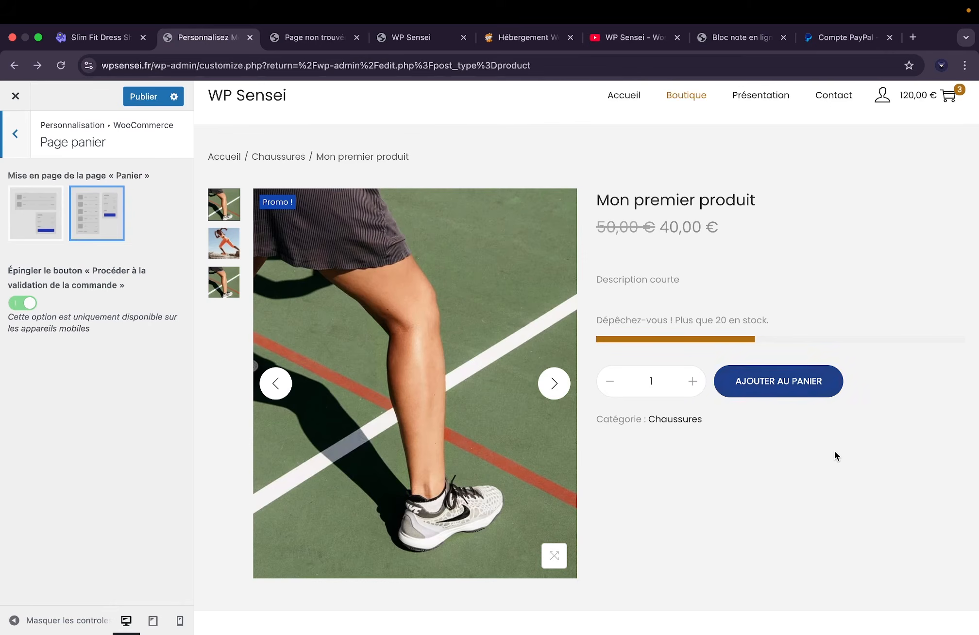
{"action": "scroll", "coordinate": [834, 452], "scroll_direction": "down", "scroll_amount": 5}
{"action": "scroll", "coordinate": [834, 452], "scroll_direction": "up", "scroll_amount": 6}
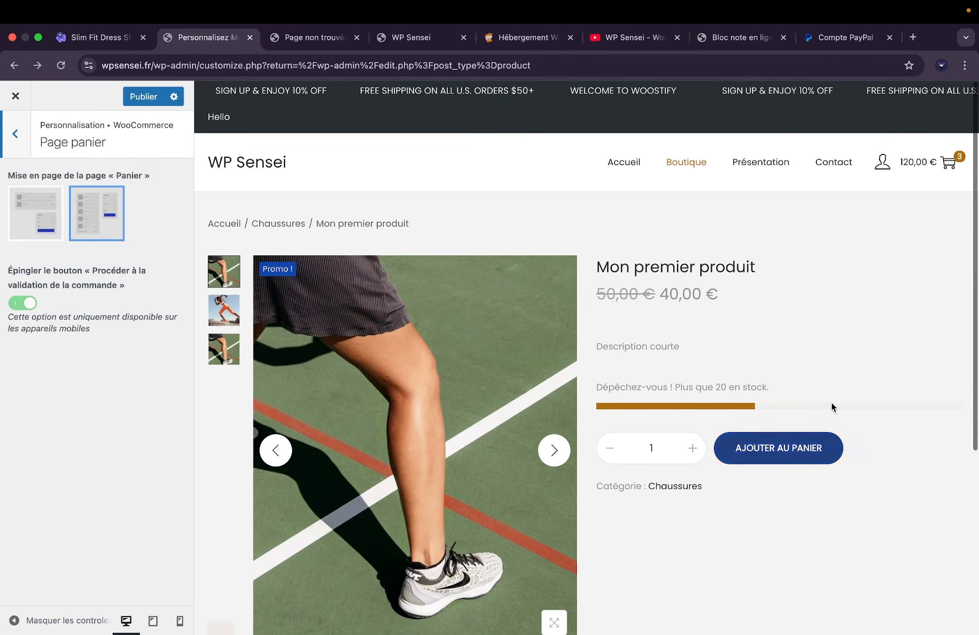
{"action": "left_click", "coordinate": [954, 162]}
{"action": "left_click", "coordinate": [849, 570]}
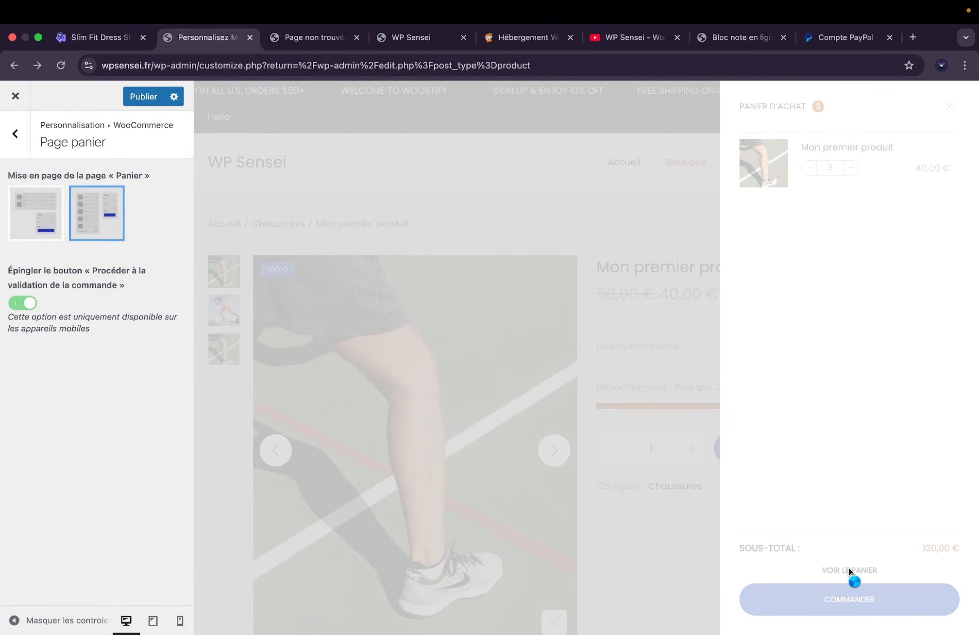
{"action": "scroll", "coordinate": [727, 492], "scroll_direction": "down", "scroll_amount": 2}
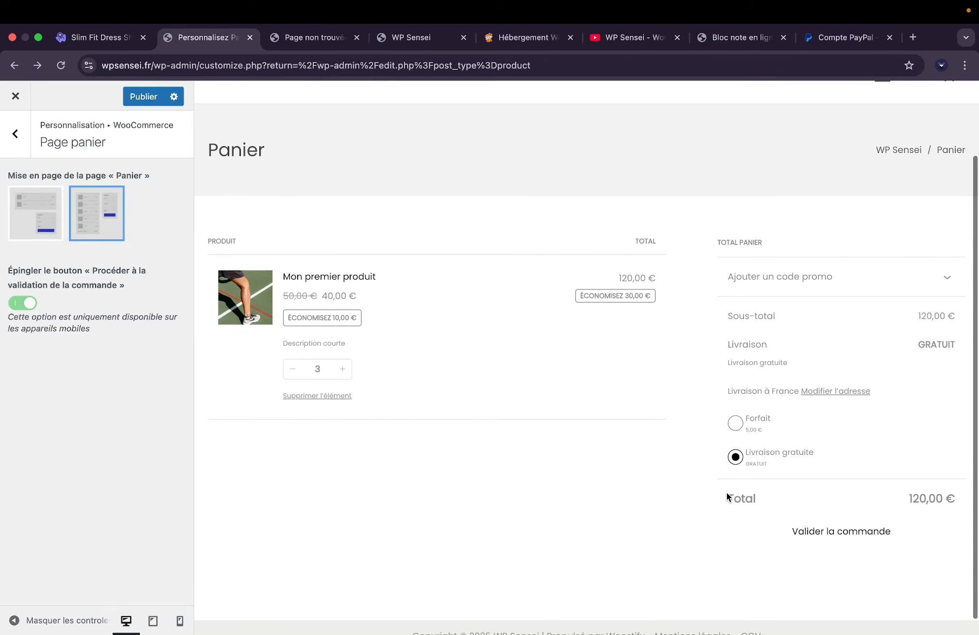
Compare the two Mise en page options for the Panier page in the preview and keep the first layout.
{"action": "left_click", "coordinate": [42, 214]}
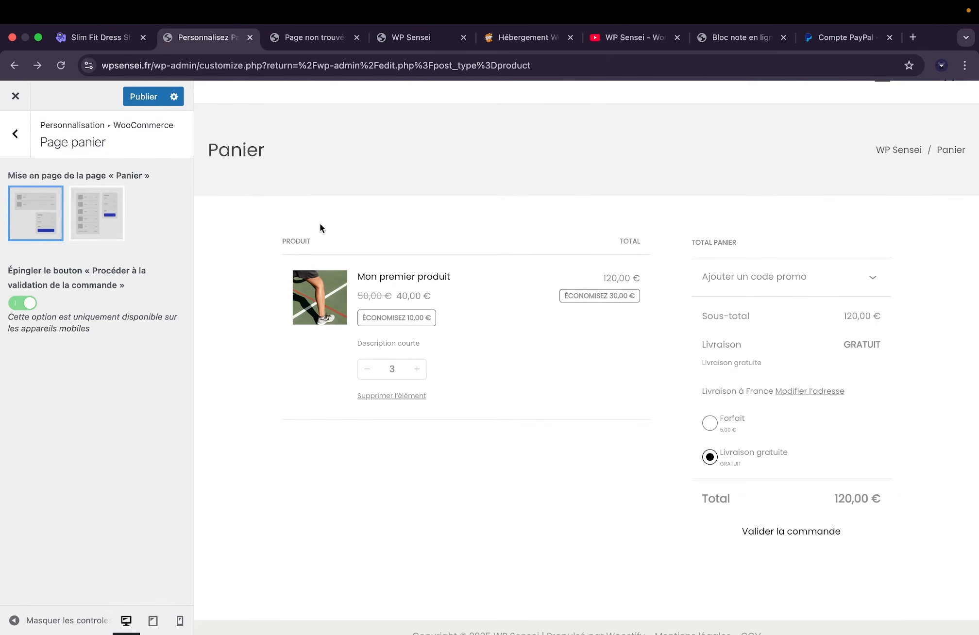
{"action": "left_click", "coordinate": [97, 219]}
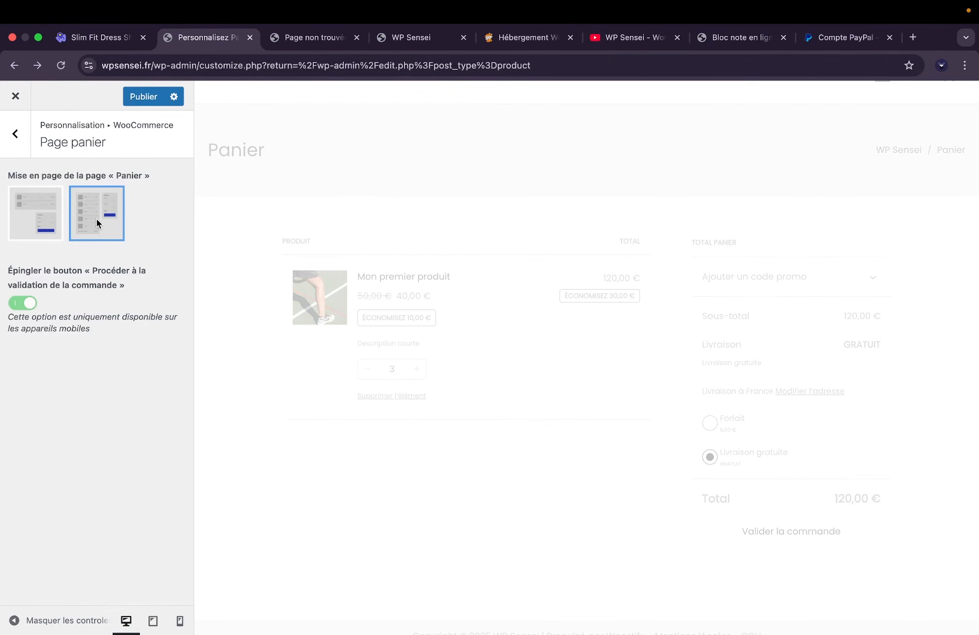
{"action": "left_click", "coordinate": [23, 211]}
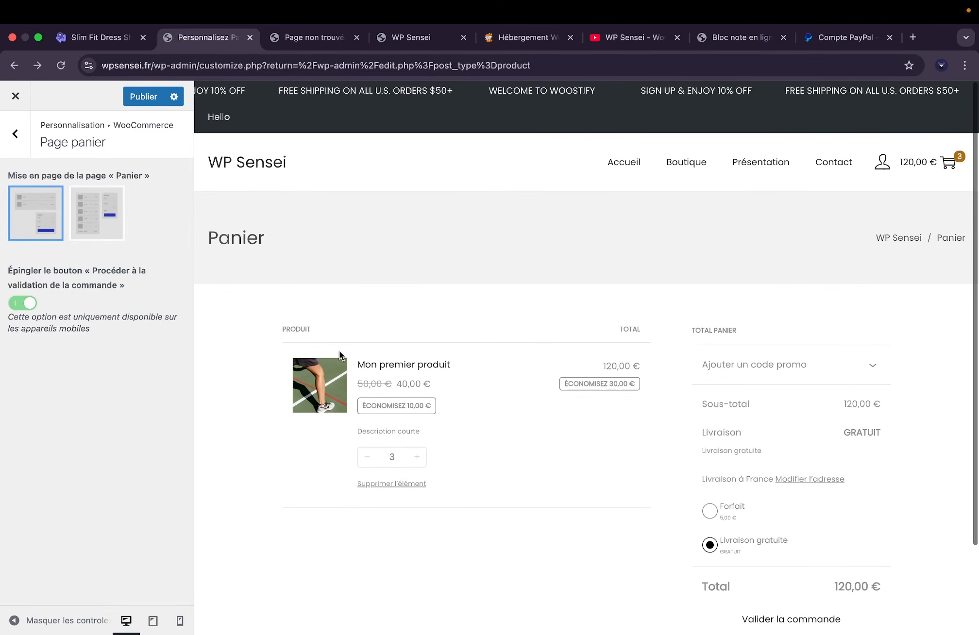
{"action": "scroll", "coordinate": [339, 355], "scroll_direction": "down", "scroll_amount": 2}
{"action": "left_click", "coordinate": [96, 221]}
Return to the WooCommerce settings list and publish the theme customizations.
{"action": "left_click", "coordinate": [27, 152]}
{"action": "left_click", "coordinate": [74, 375]}
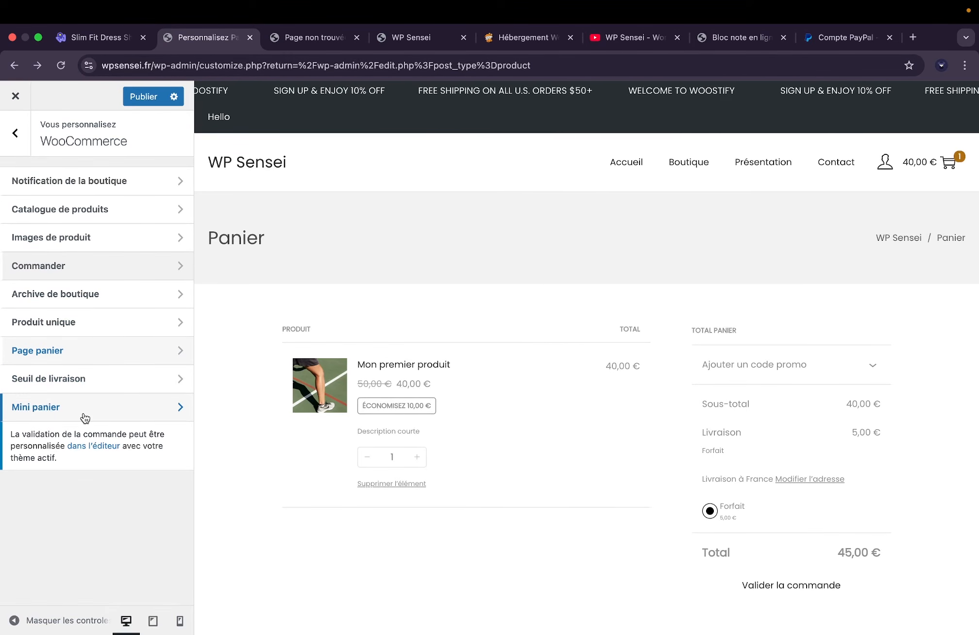
{"action": "left_click", "coordinate": [131, 99]}
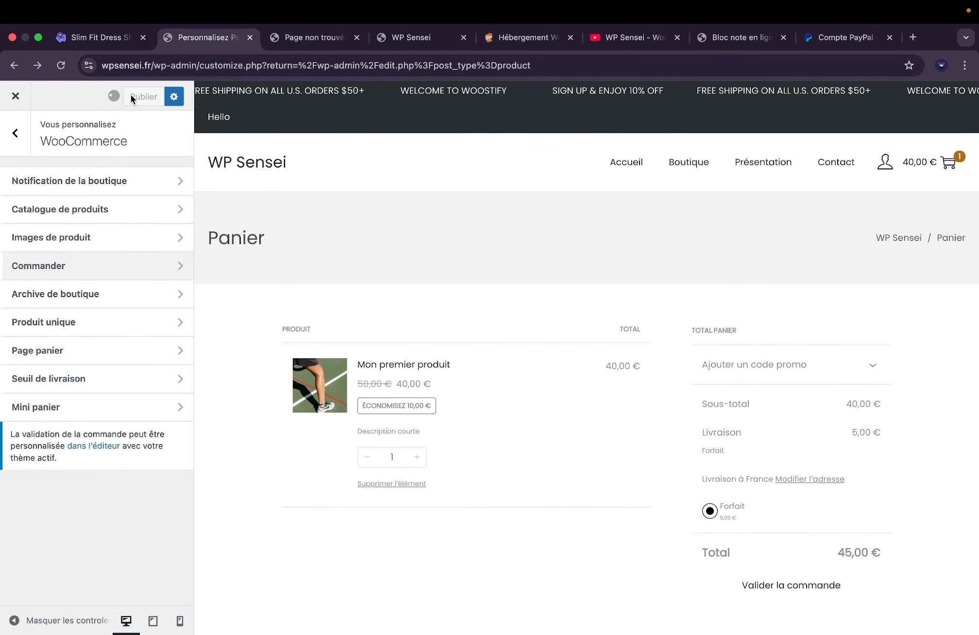
In the Performance settings, try turning on Enable Dynamic CSS and switch it back off.
{"action": "left_click", "coordinate": [16, 135]}
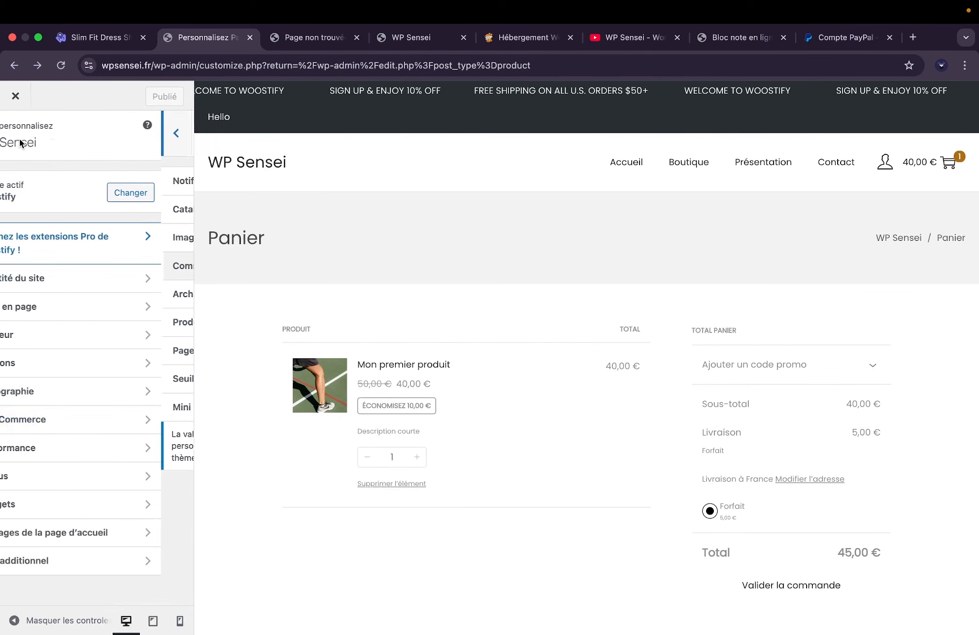
{"action": "left_click", "coordinate": [77, 456]}
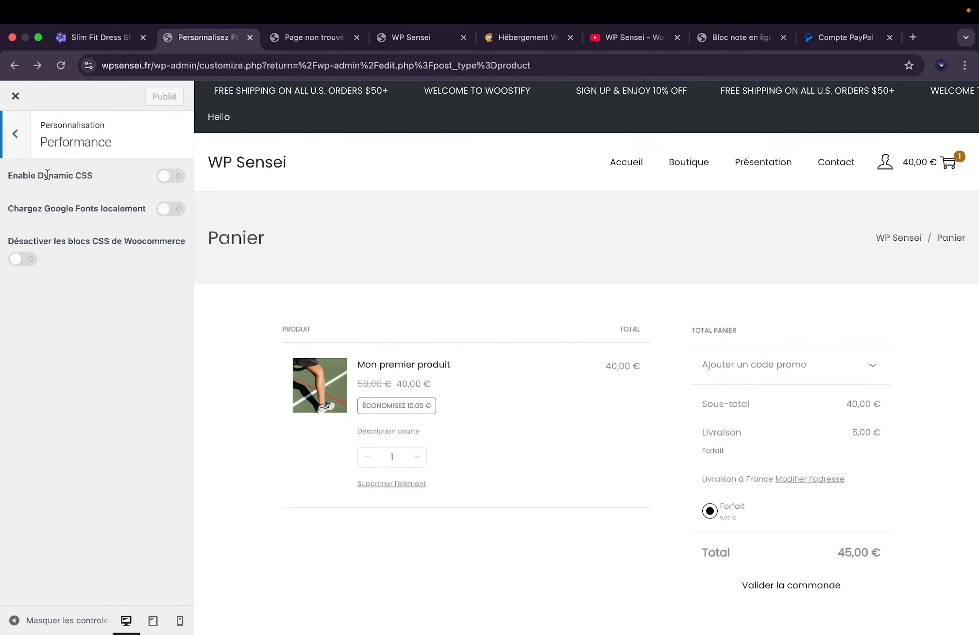
{"action": "left_click", "coordinate": [168, 177]}
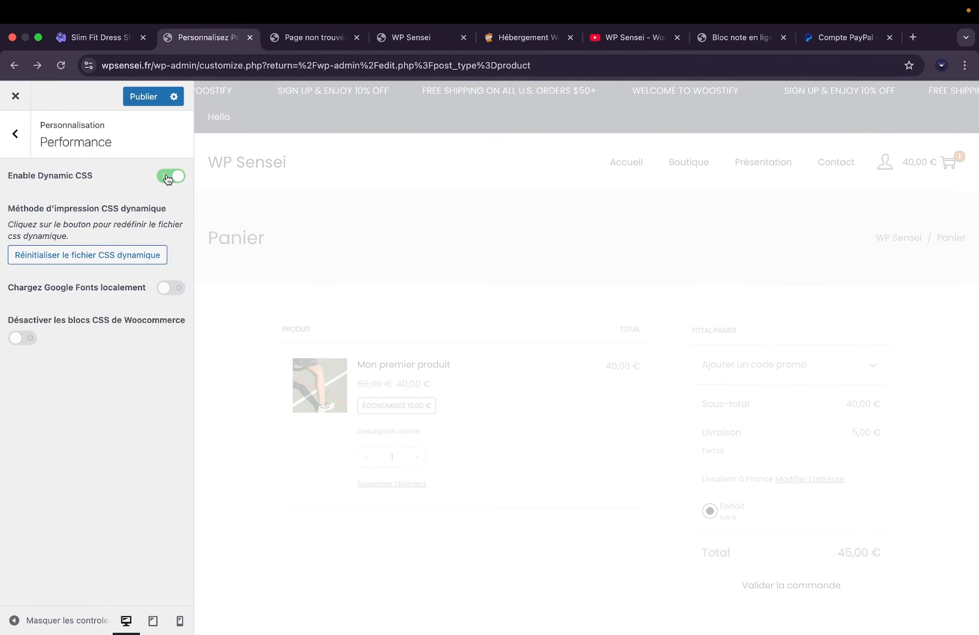
{"action": "left_click", "coordinate": [168, 176]}
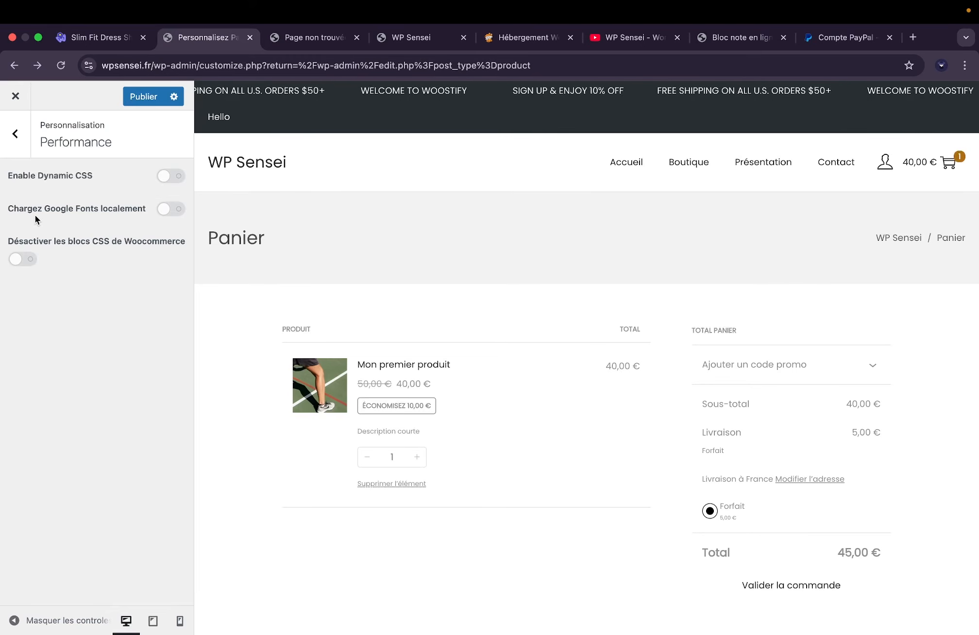
In the Performance settings, try turning on Désactiver les blocs CSS de Woocommerce and switch it back off.
{"action": "left_click", "coordinate": [20, 260]}
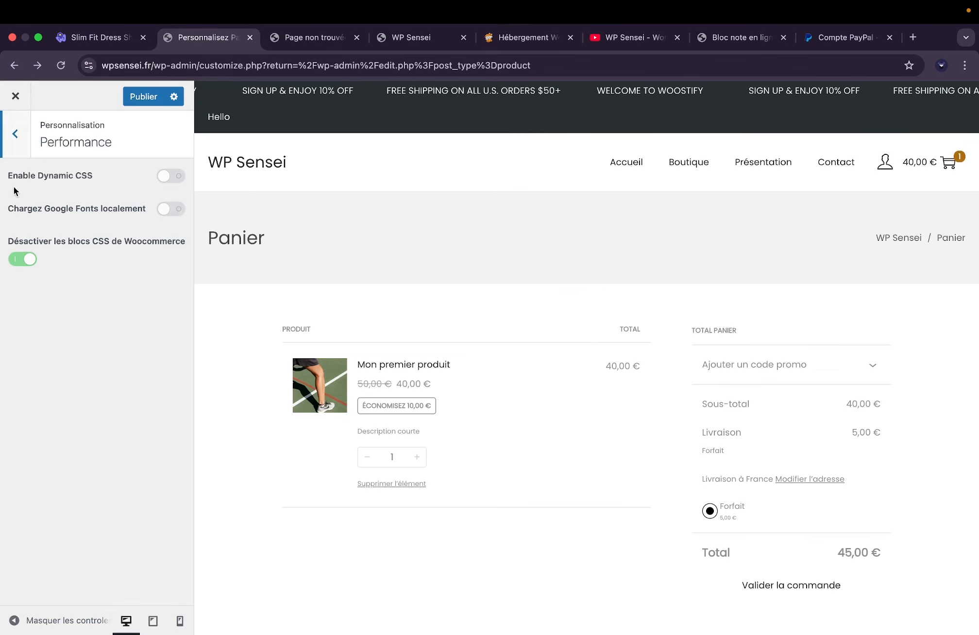
{"action": "left_click", "coordinate": [21, 259]}
{"action": "left_click", "coordinate": [7, 143]}
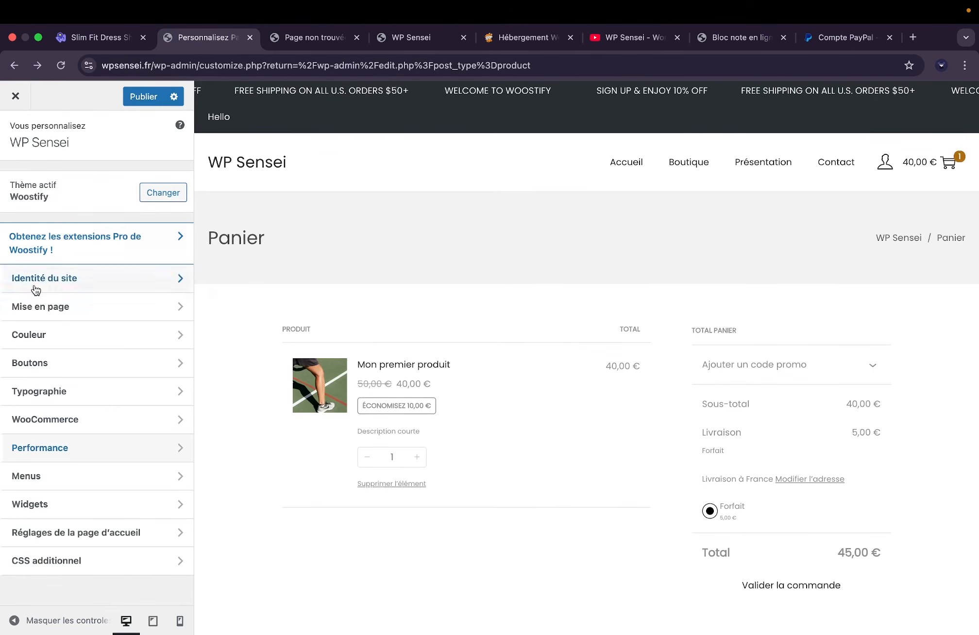
Look through the Menus, Widgets, Réglages de la page d'accueil and CSS additionnel sections of the customizer.
{"action": "left_click", "coordinate": [64, 478]}
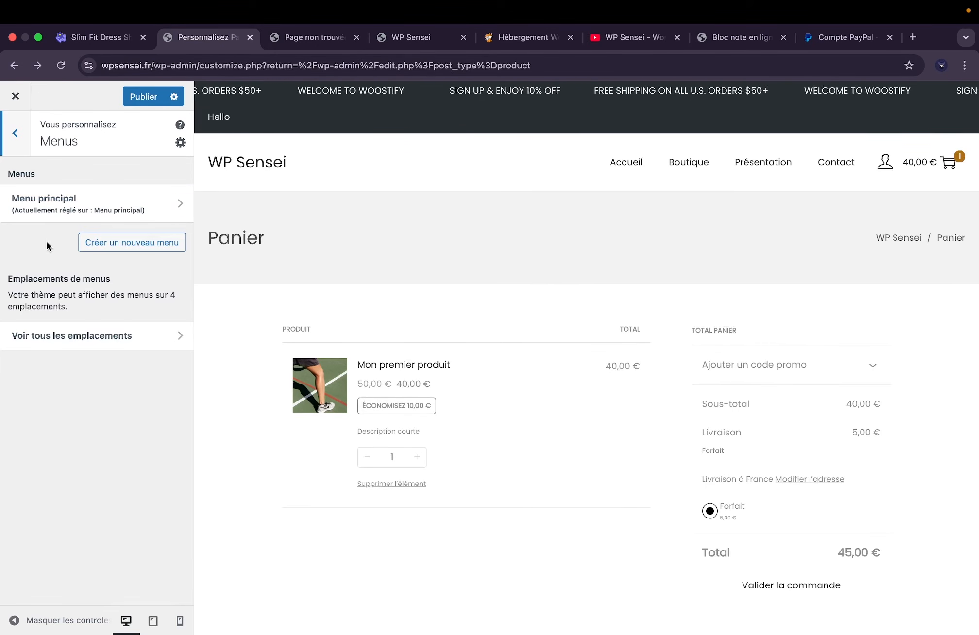
{"action": "left_click", "coordinate": [23, 147]}
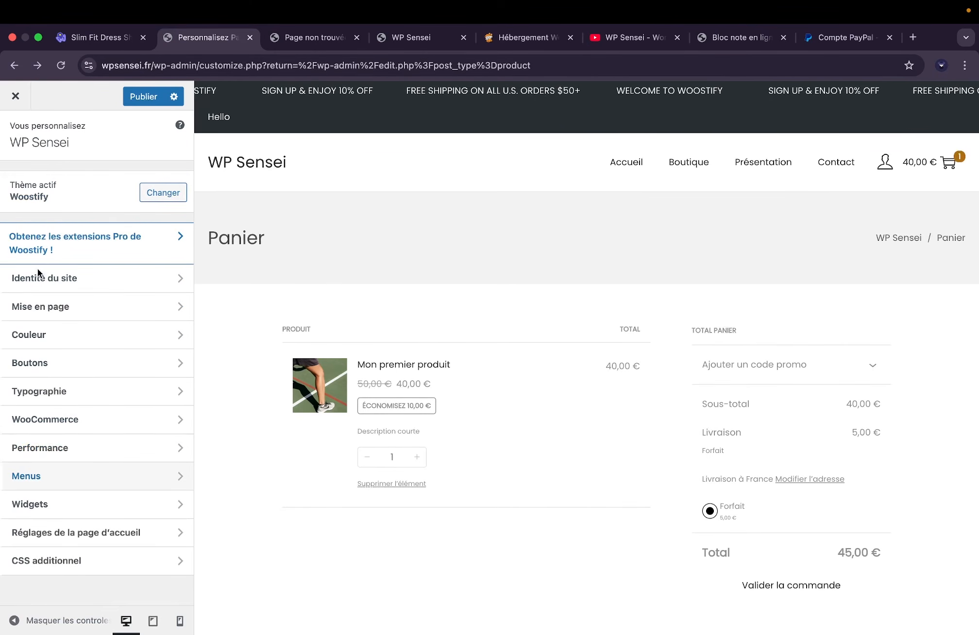
{"action": "left_click", "coordinate": [66, 507]}
{"action": "left_click", "coordinate": [20, 145]}
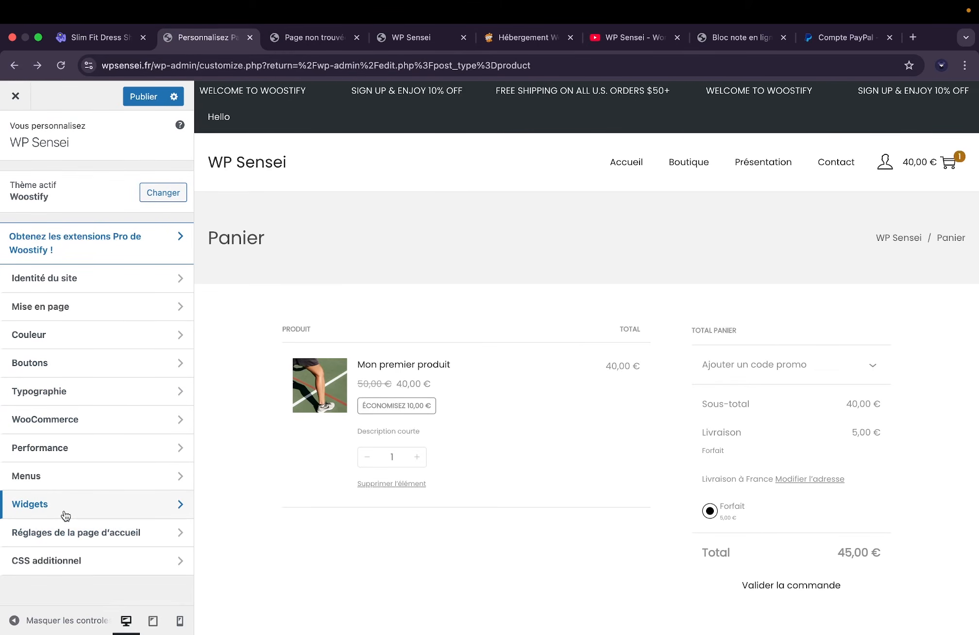
{"action": "left_click", "coordinate": [67, 529]}
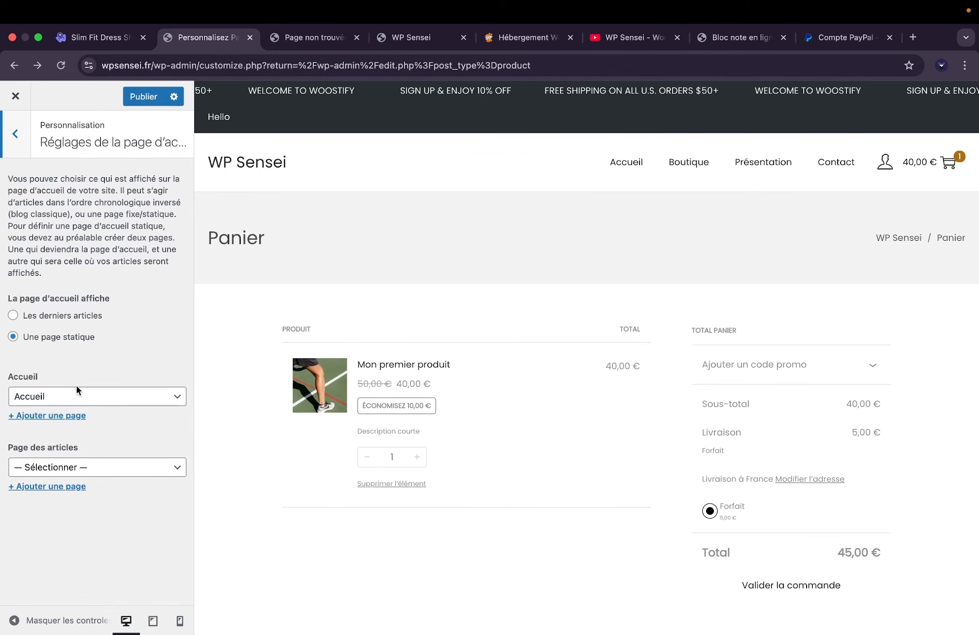
{"action": "left_click", "coordinate": [21, 136]}
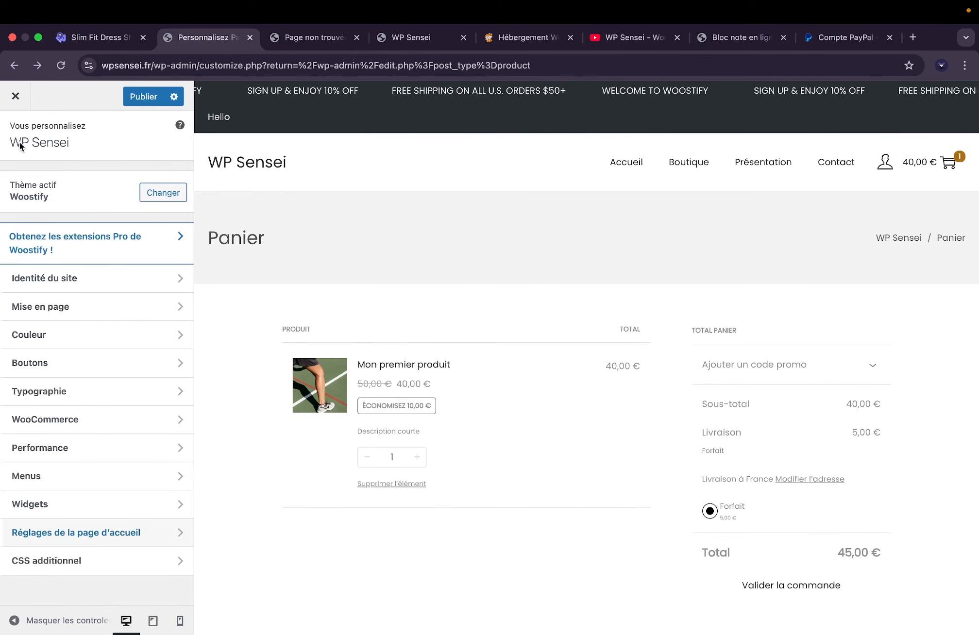
{"action": "left_click", "coordinate": [88, 561]}
{"action": "scroll", "coordinate": [95, 348], "scroll_direction": "down", "scroll_amount": 2}
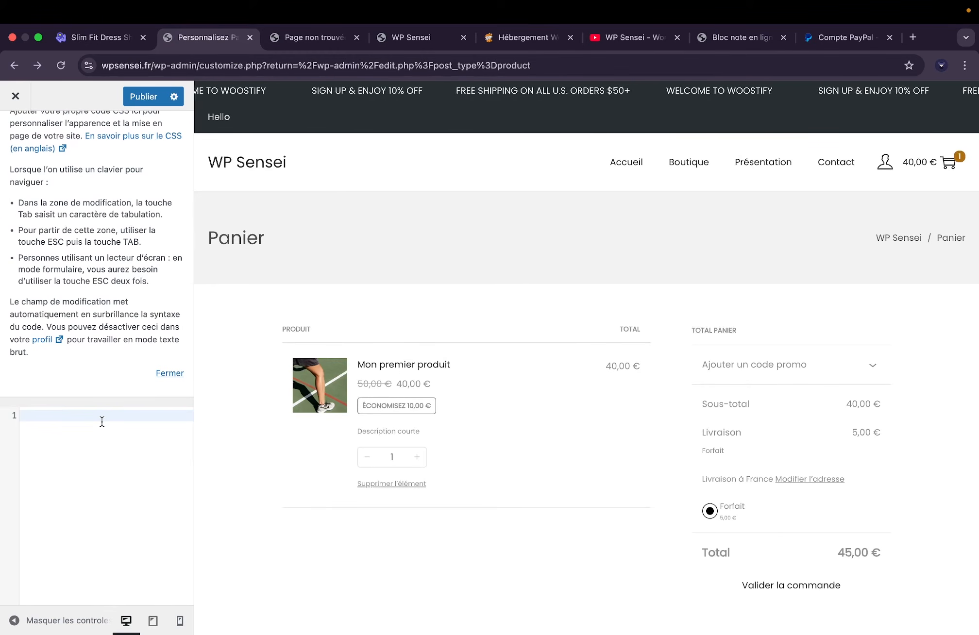
Publish the theme customizations and close the customizer.
{"action": "left_click", "coordinate": [131, 99]}
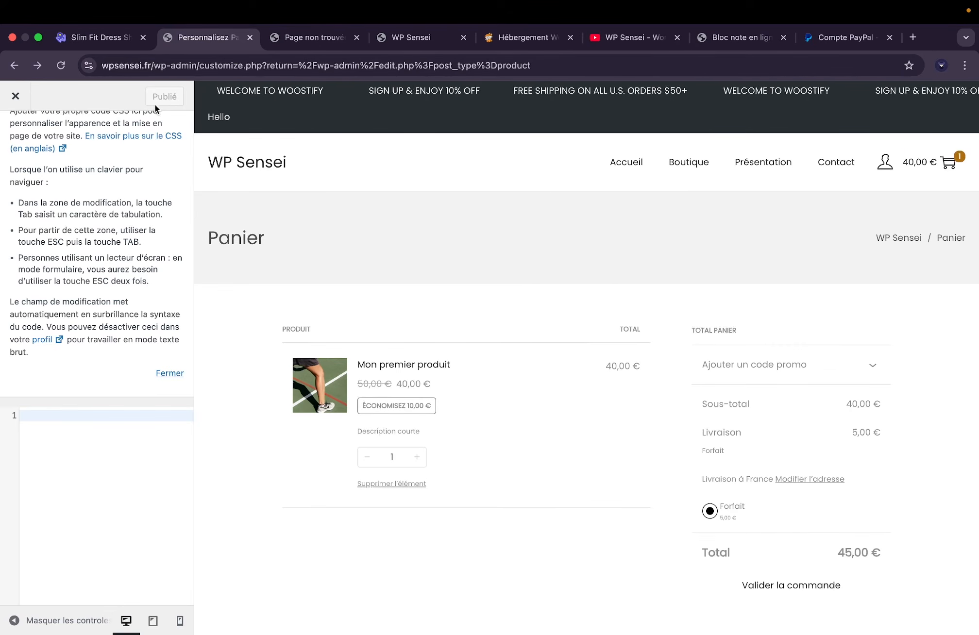
{"action": "left_click", "coordinate": [15, 96]}
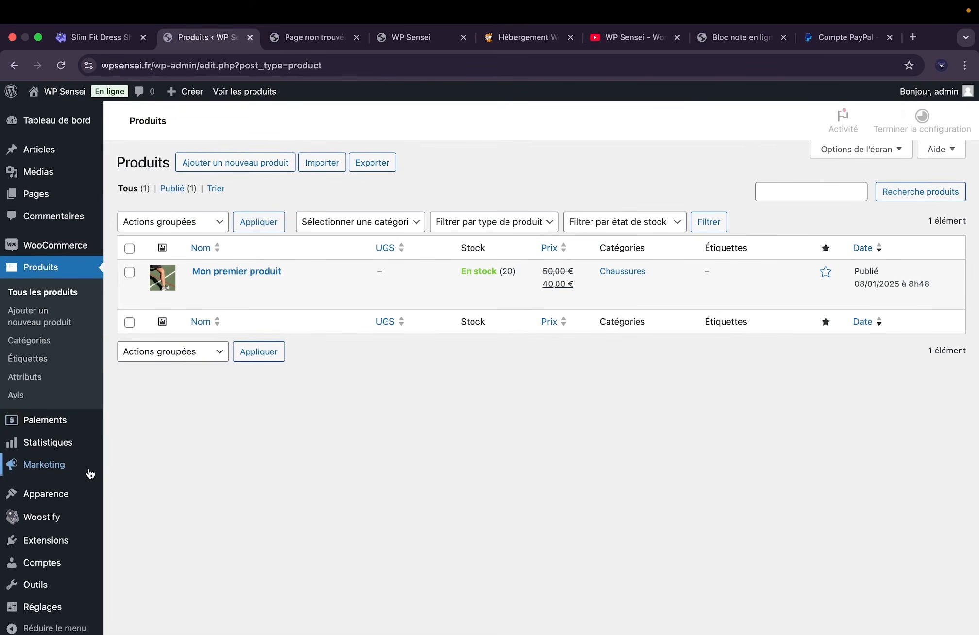
{"action": "mouse_move", "coordinate": [64, 502]}
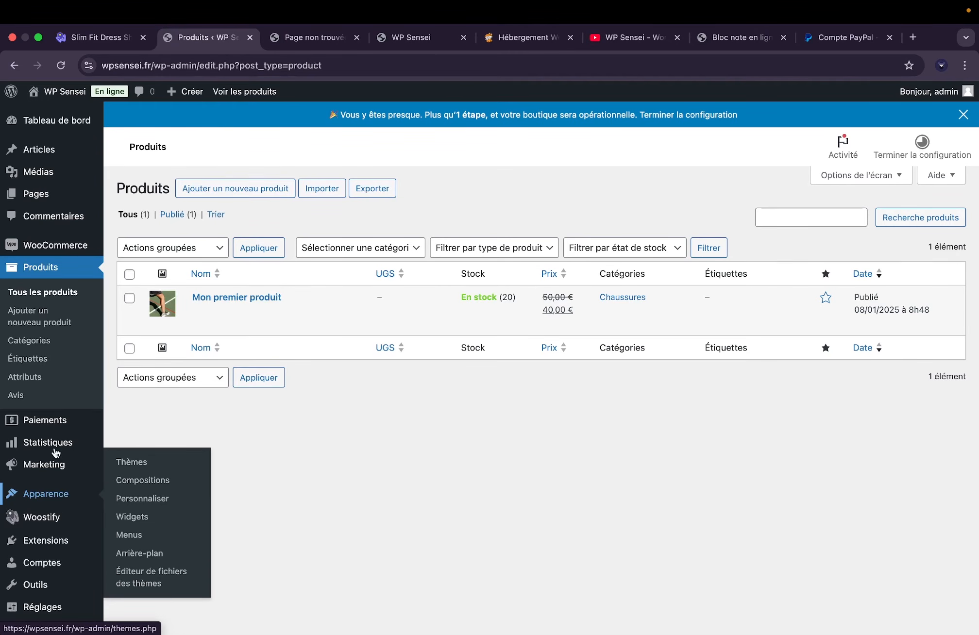
Visit the live site and check its Présentation, Contact and Accueil pages.
{"action": "left_click", "coordinate": [64, 96]}
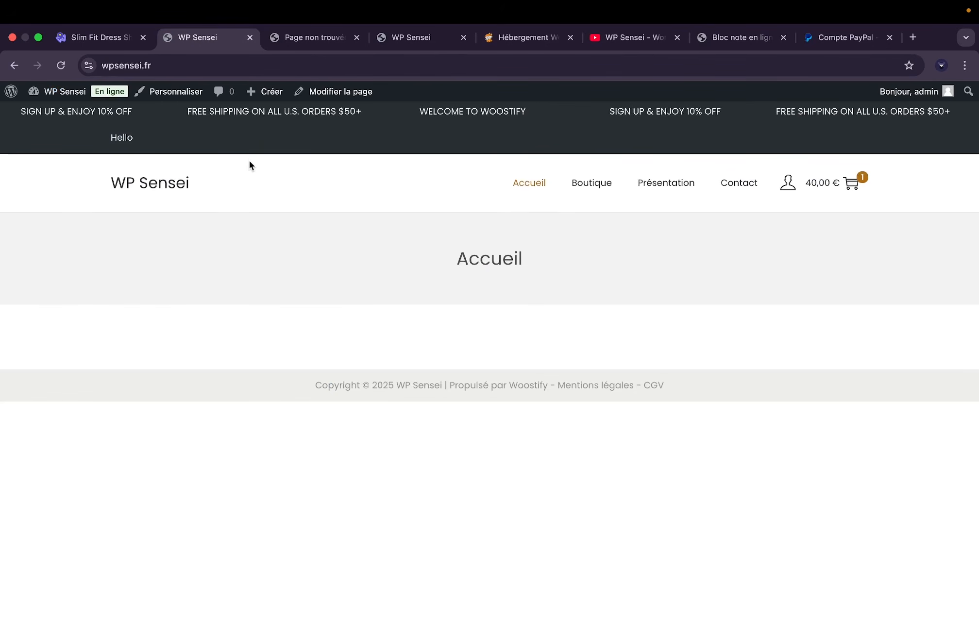
{"action": "left_click", "coordinate": [643, 188]}
{"action": "right_click", "coordinate": [741, 182]}
{"action": "key", "text": "Escape"}
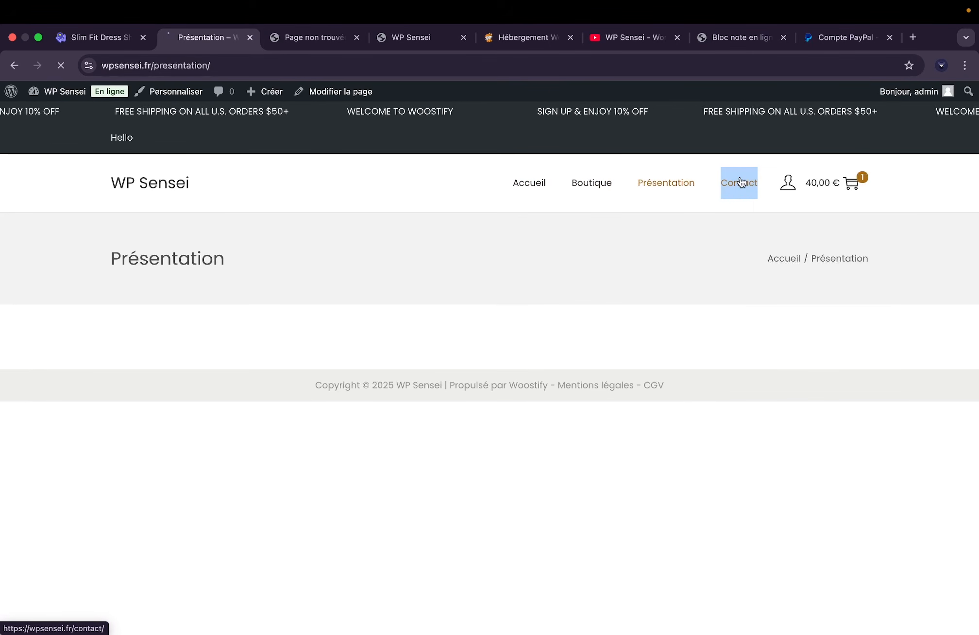
{"action": "left_click", "coordinate": [741, 181]}
{"action": "left_click", "coordinate": [525, 184]}
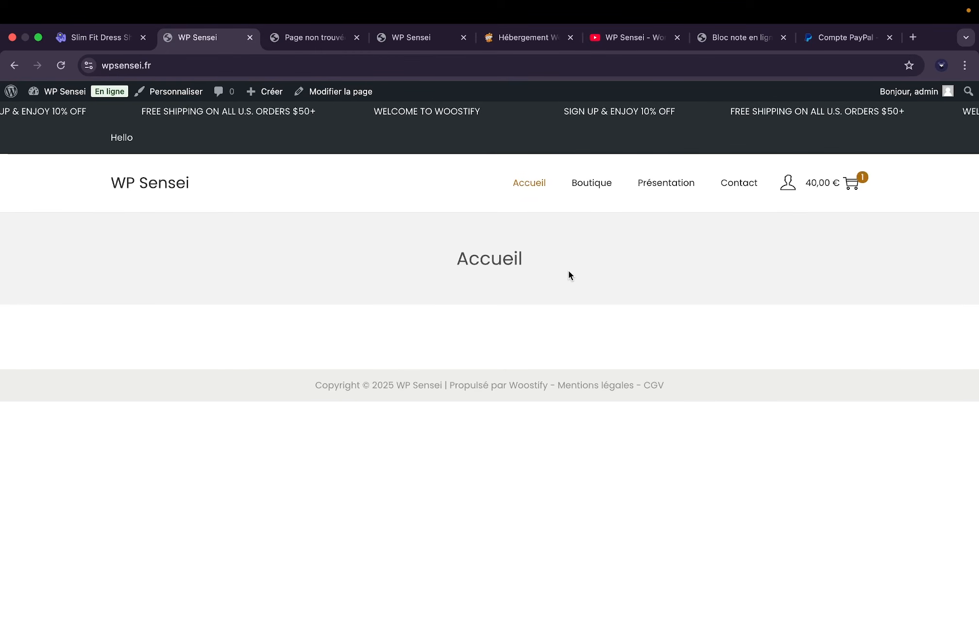
Install and activate the Elementor Website Builder plugin from the popular extensions and dismiss its dashboard notice.
{"action": "left_click", "coordinate": [53, 111]}
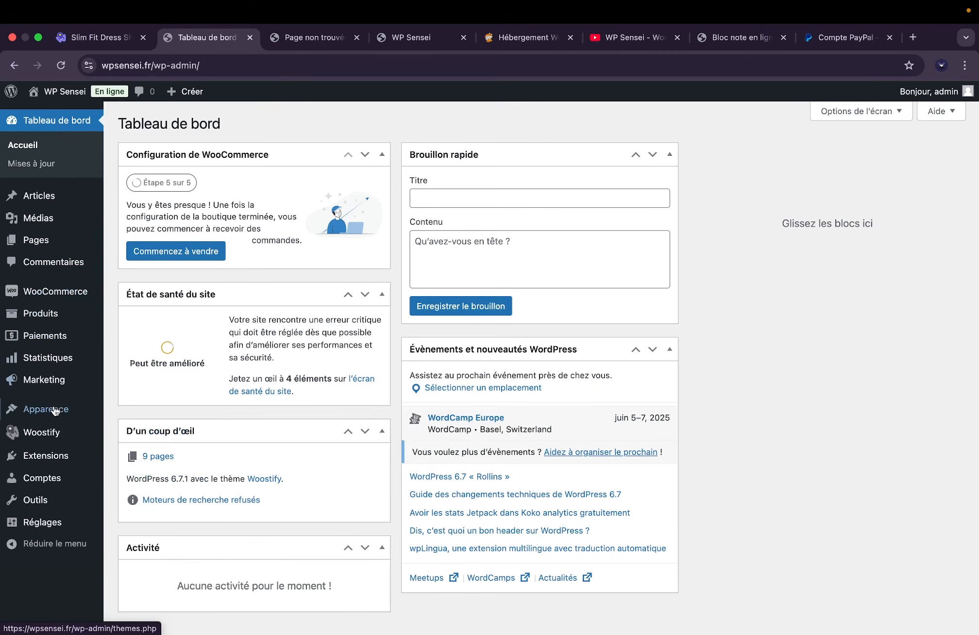
{"action": "left_click", "coordinate": [45, 455]}
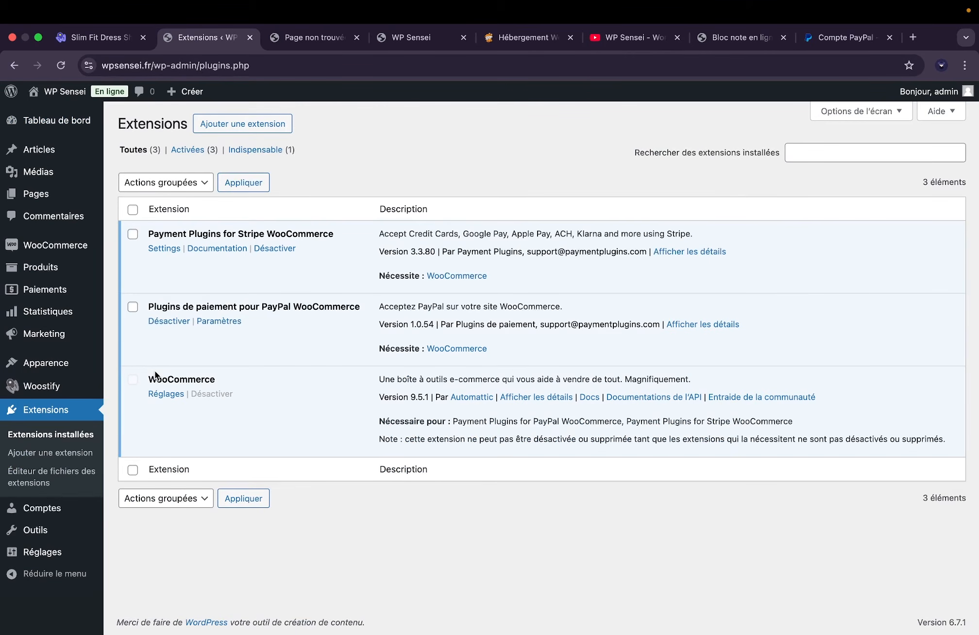
{"action": "left_click", "coordinate": [229, 124]}
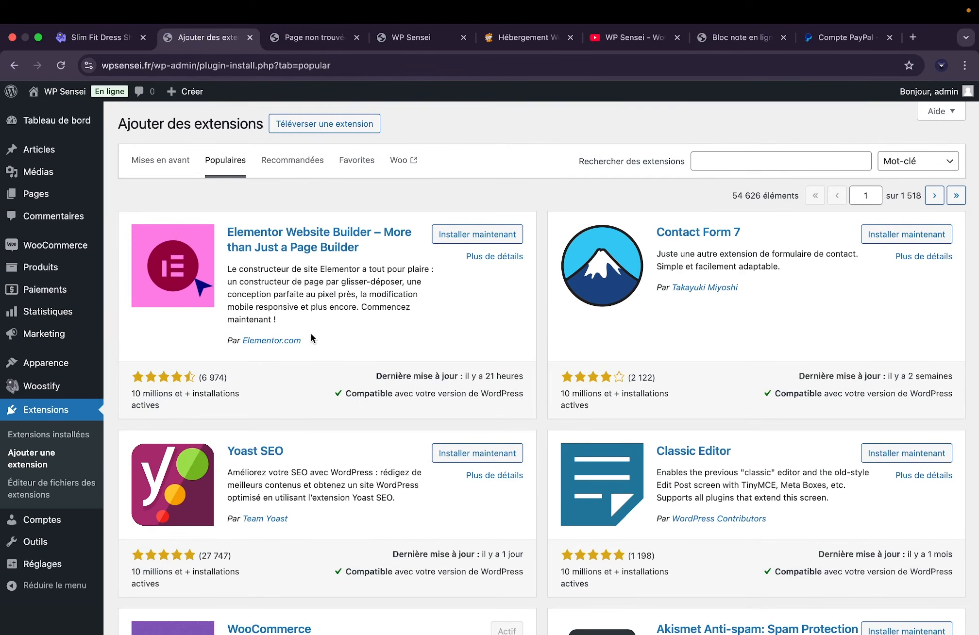
{"action": "scroll", "coordinate": [310, 338], "scroll_direction": "down", "scroll_amount": 3}
{"action": "scroll", "coordinate": [270, 209], "scroll_direction": "up", "scroll_amount": 2}
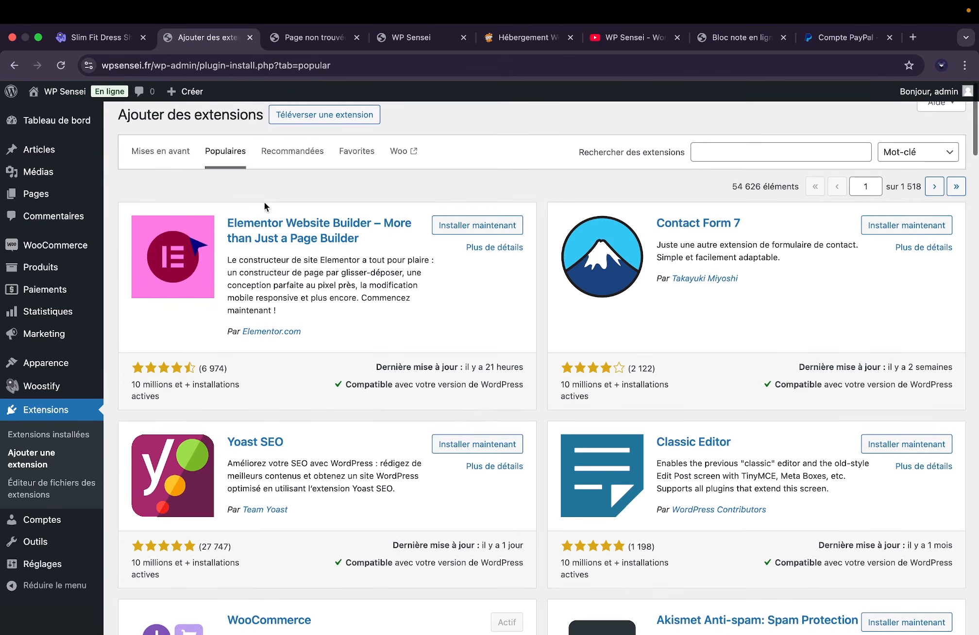
{"action": "left_click", "coordinate": [500, 223]}
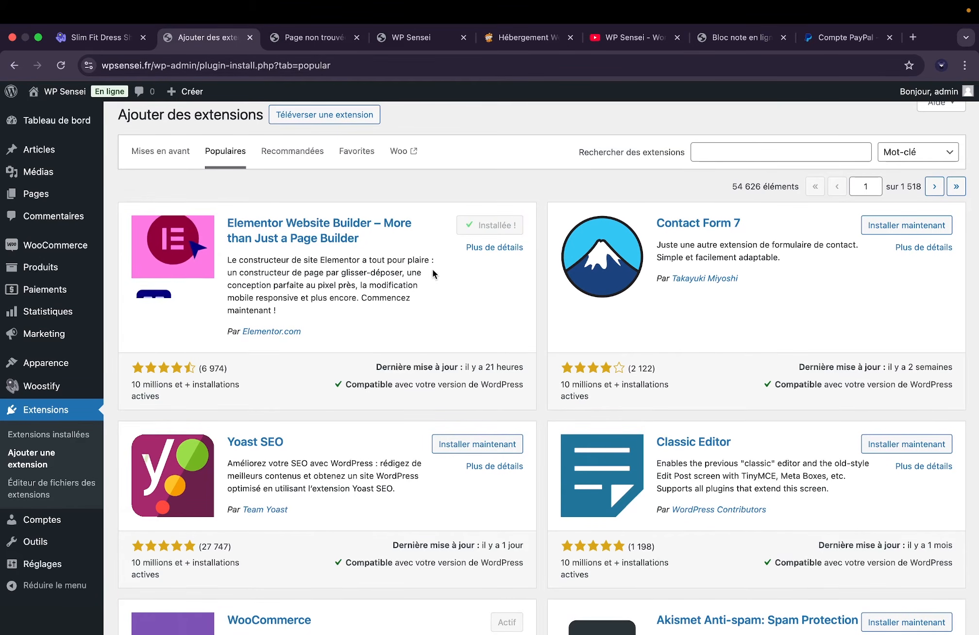
{"action": "left_click", "coordinate": [488, 226]}
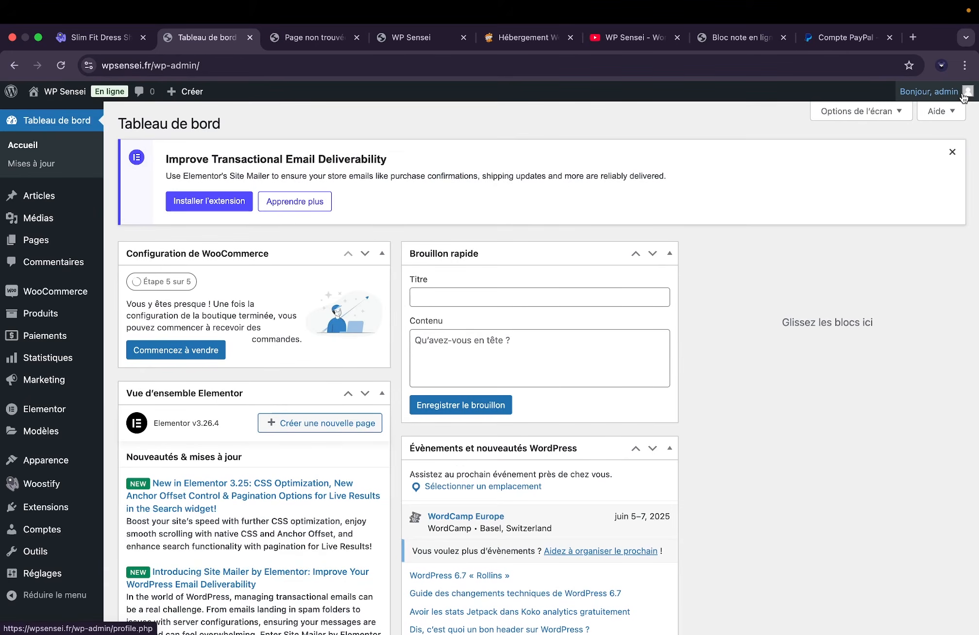
{"action": "left_click", "coordinate": [952, 152]}
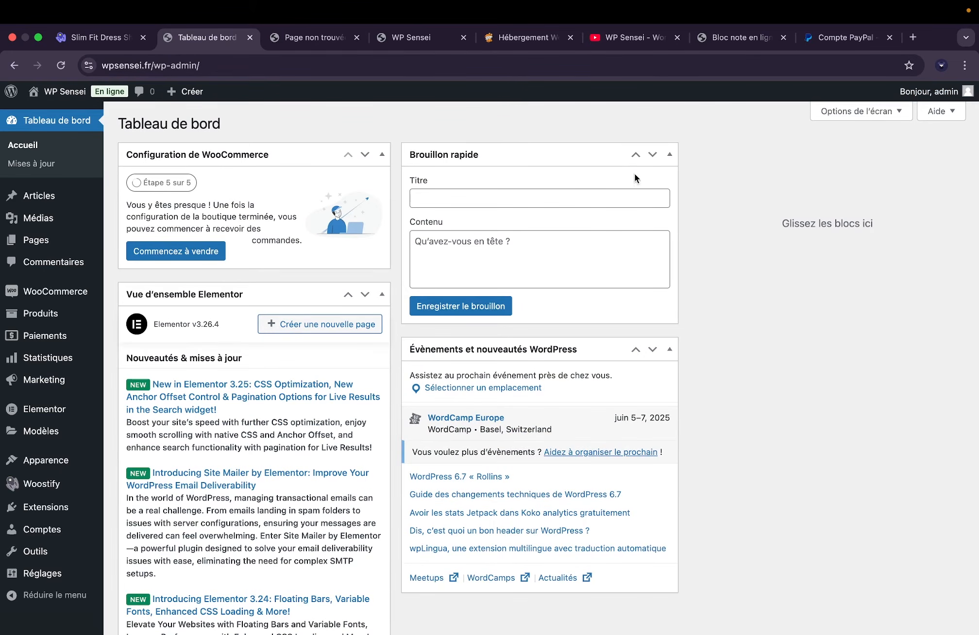
Save the Accueil page with the Elementor pleine largeur template and open it in Elementor, skipping the AI notification.
{"action": "mouse_move", "coordinate": [62, 241]}
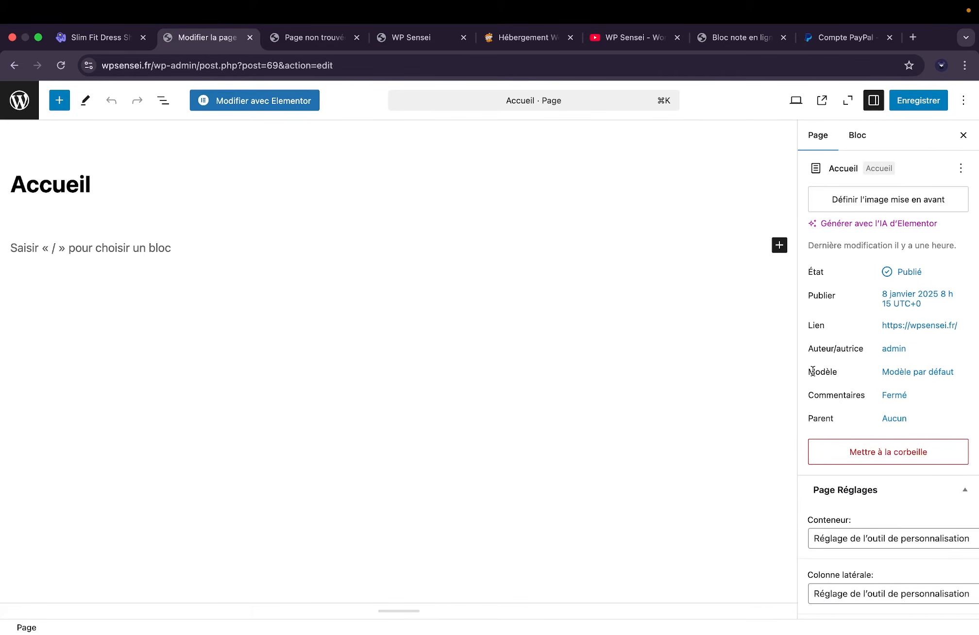
{"action": "left_click", "coordinate": [922, 373]}
{"action": "left_click", "coordinate": [864, 485]}
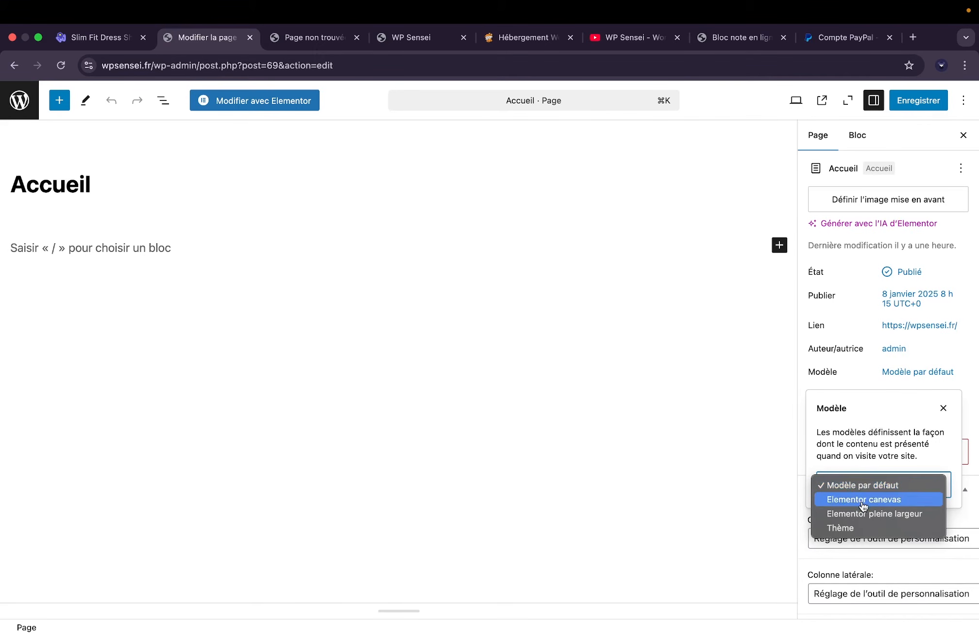
{"action": "left_click", "coordinate": [861, 515]}
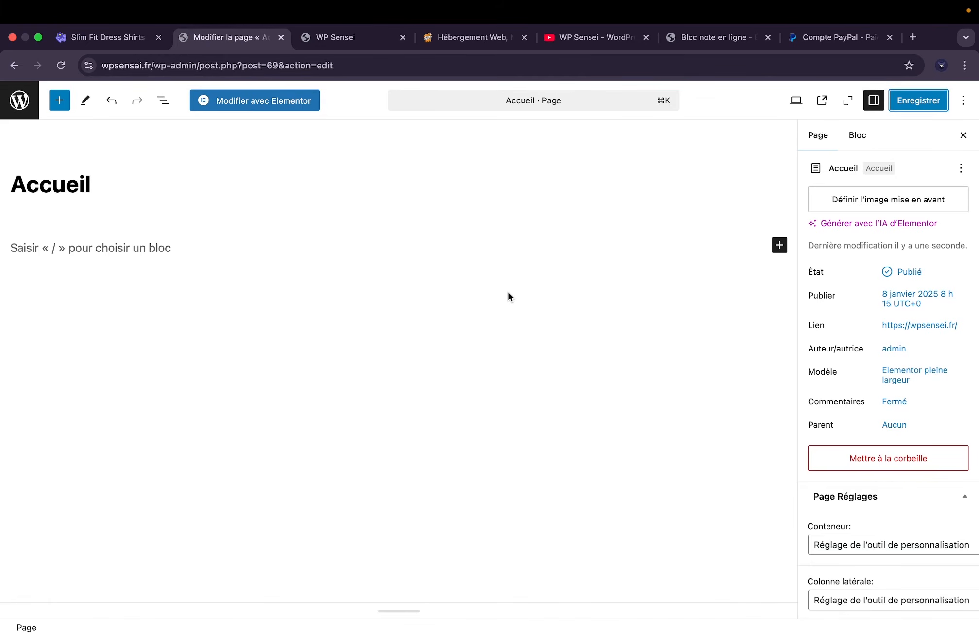
{"action": "left_click", "coordinate": [274, 109]}
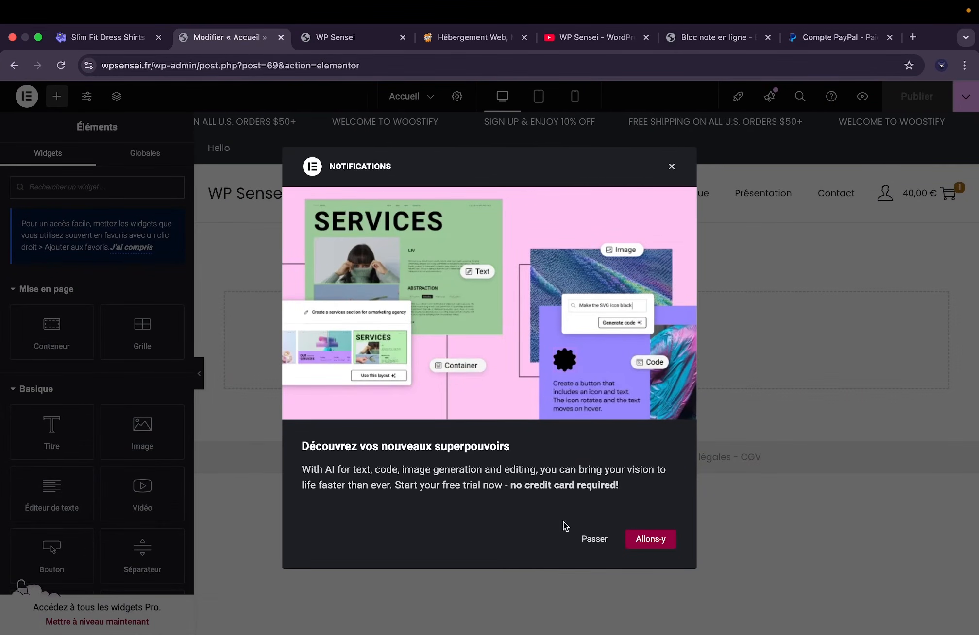
{"action": "left_click", "coordinate": [585, 539]}
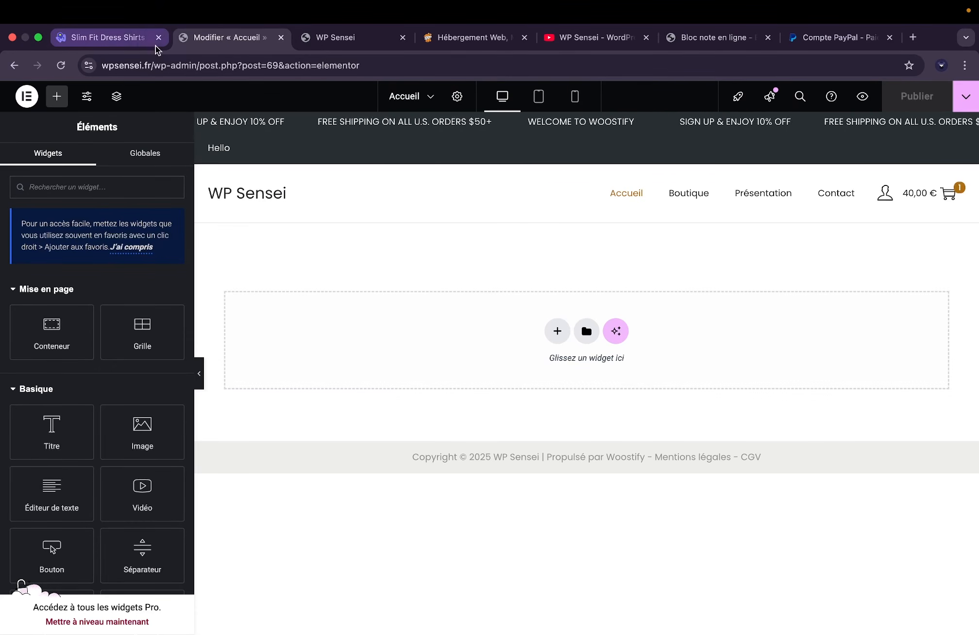
Switch to the Woostify Fashion1 demo site and examine the homepage's sections from the hero banner to the popular products.
{"action": "left_click", "coordinate": [105, 38]}
{"action": "left_click", "coordinate": [136, 141]}
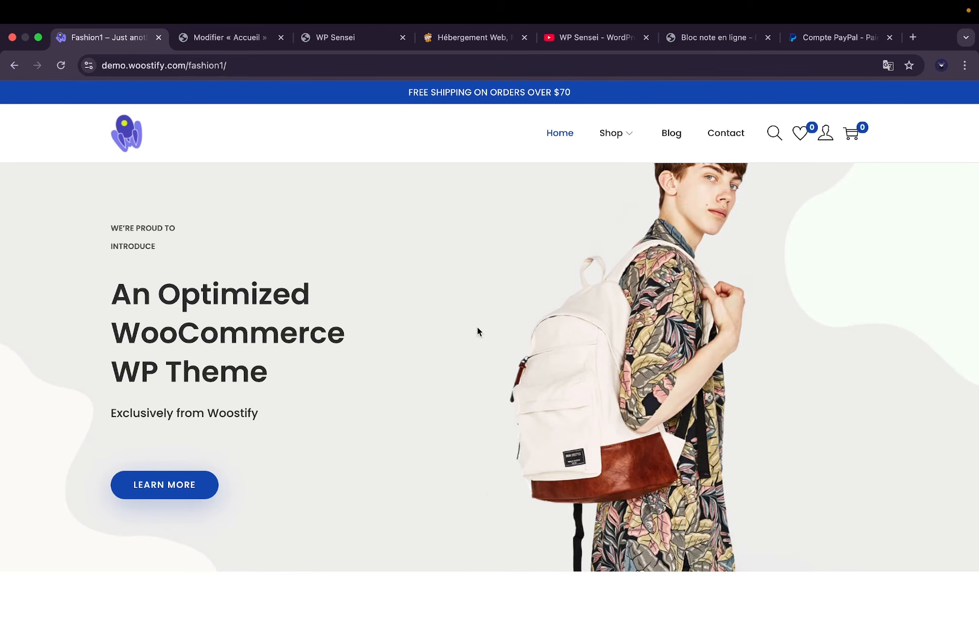
{"action": "scroll", "coordinate": [600, 374], "scroll_direction": "down", "scroll_amount": 10}
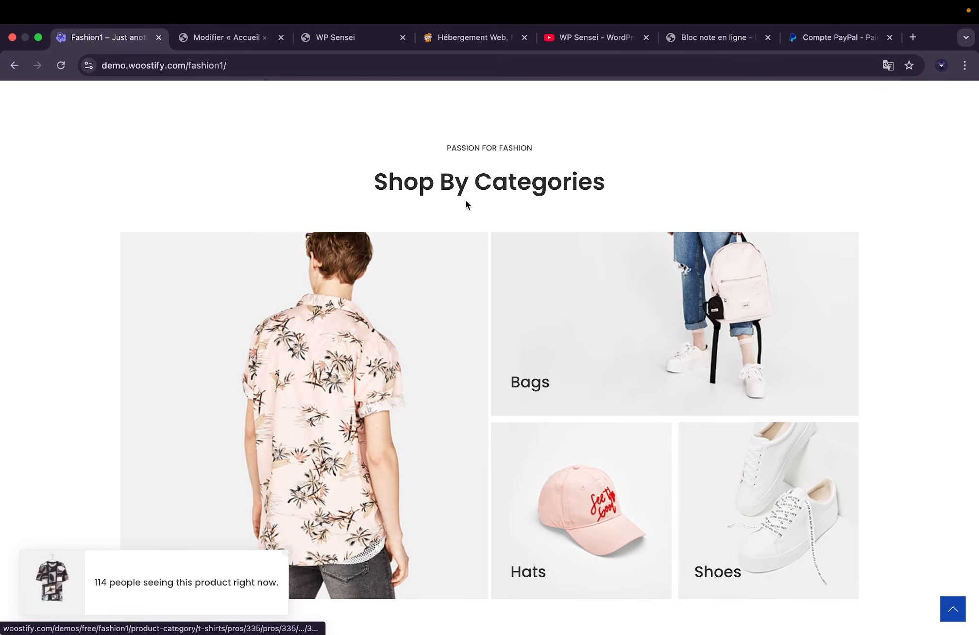
{"action": "scroll", "coordinate": [475, 204], "scroll_direction": "down", "scroll_amount": 3}
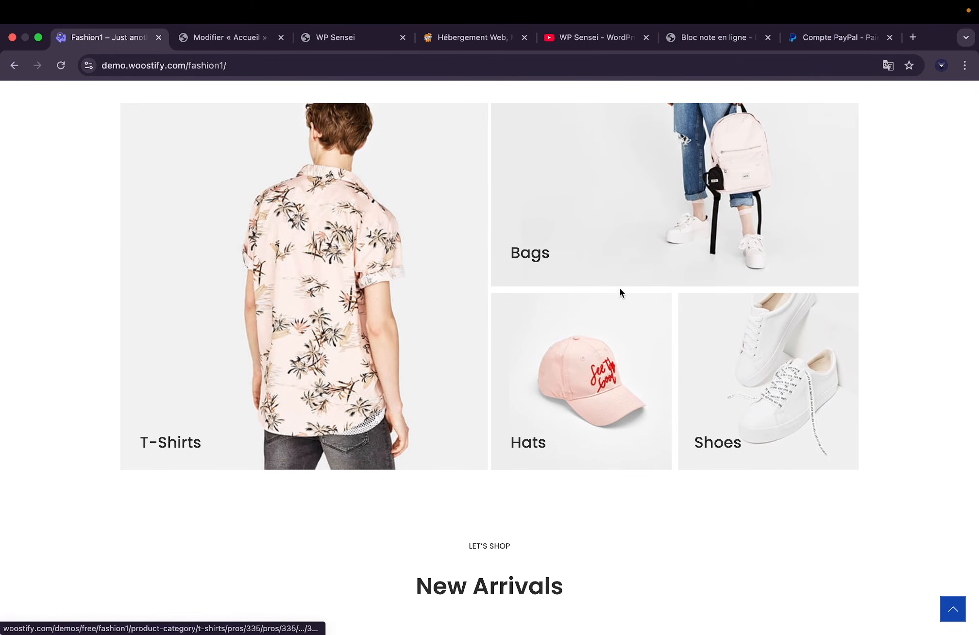
{"action": "scroll", "coordinate": [620, 288], "scroll_direction": "down", "scroll_amount": 9}
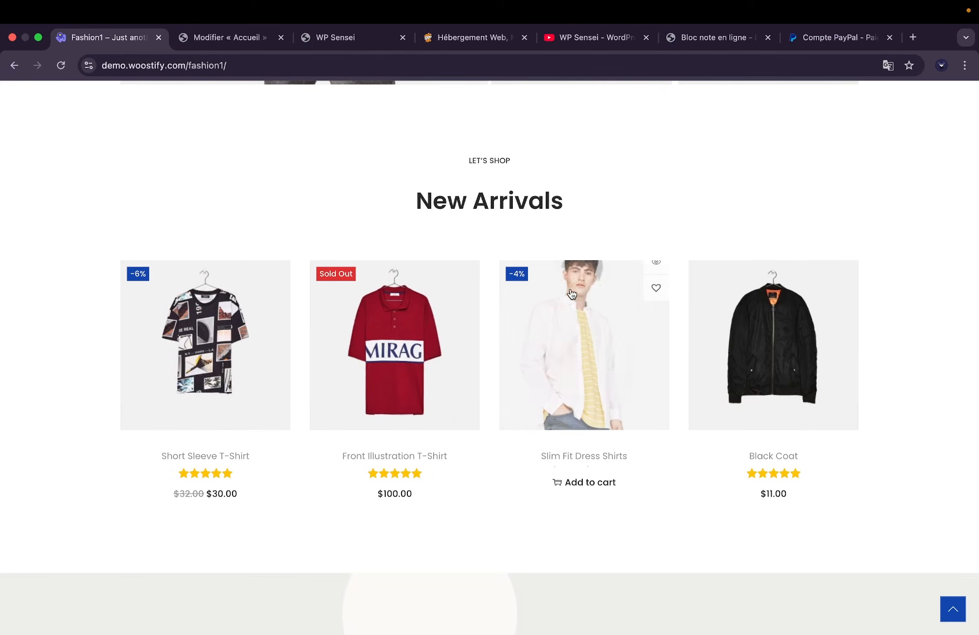
{"action": "scroll", "coordinate": [649, 185], "scroll_direction": "down", "scroll_amount": 6}
{"action": "scroll", "coordinate": [648, 189], "scroll_direction": "down", "scroll_amount": 8}
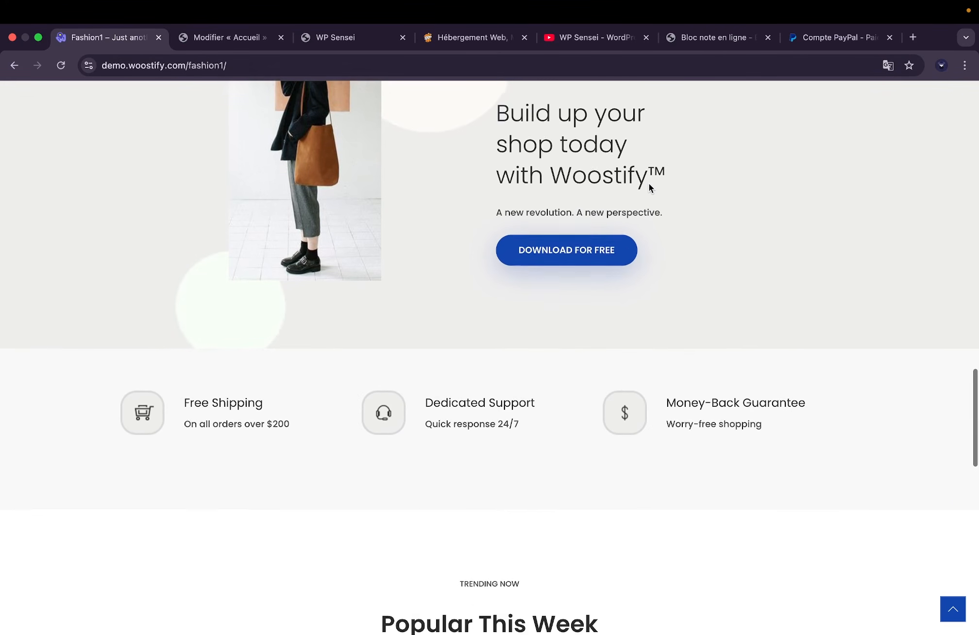
{"action": "scroll", "coordinate": [411, 358], "scroll_direction": "down", "scroll_amount": 7}
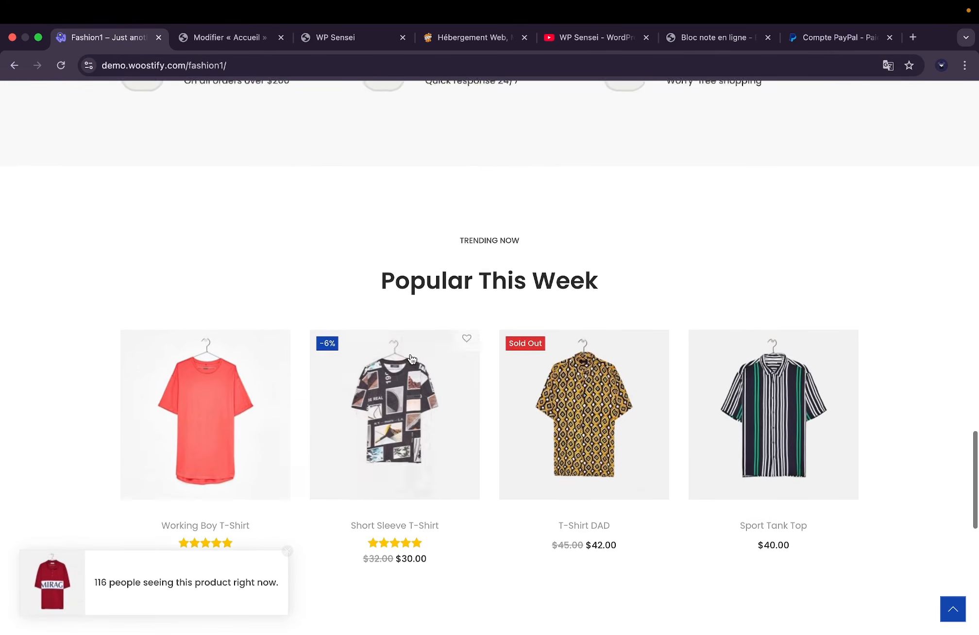
{"action": "scroll", "coordinate": [310, 341], "scroll_direction": "up", "scroll_amount": 6}
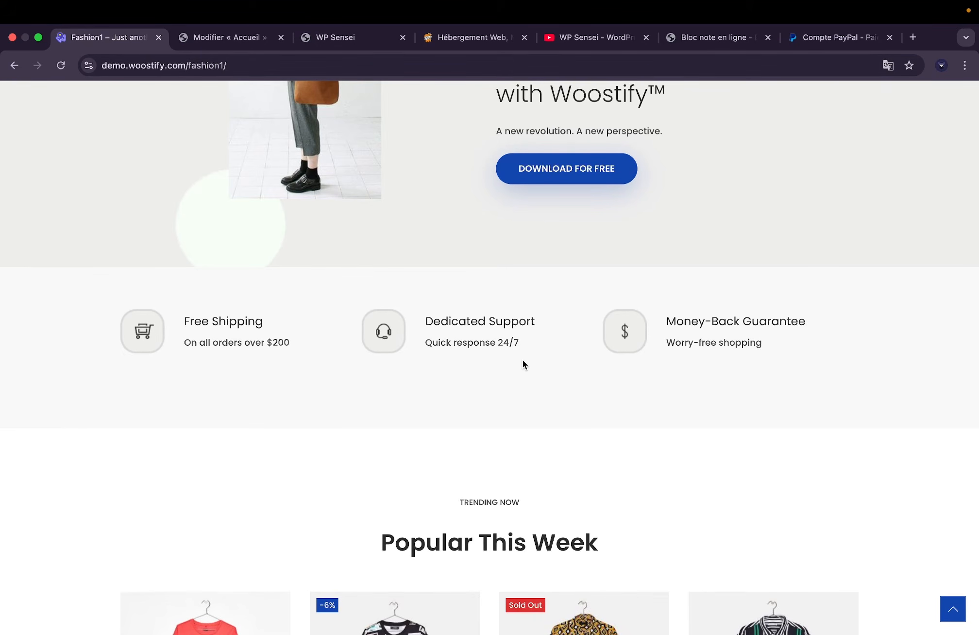
{"action": "scroll", "coordinate": [523, 362], "scroll_direction": "up", "scroll_amount": 3}
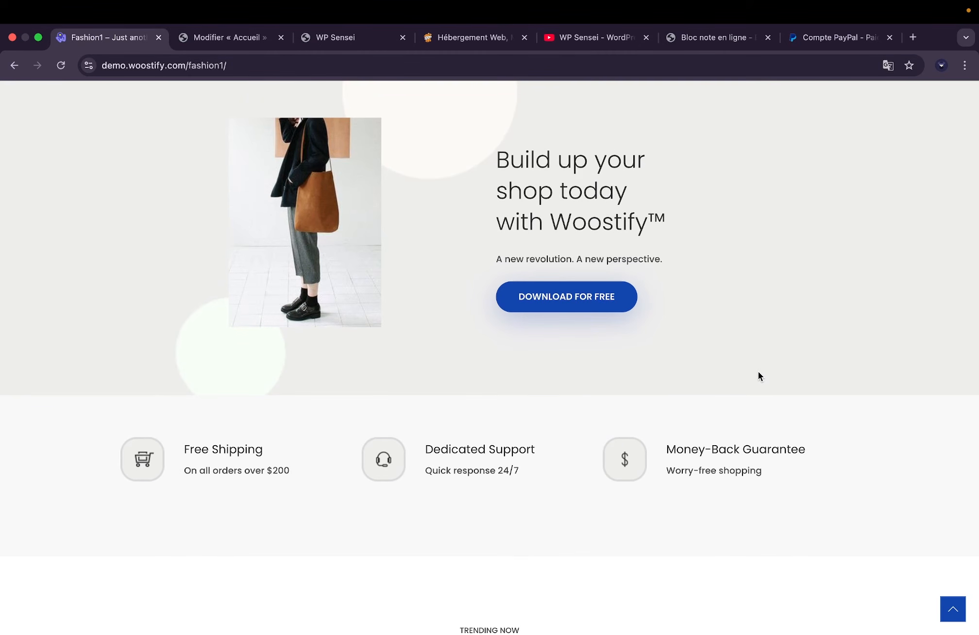
{"action": "scroll", "coordinate": [759, 376], "scroll_direction": "down", "scroll_amount": 10}
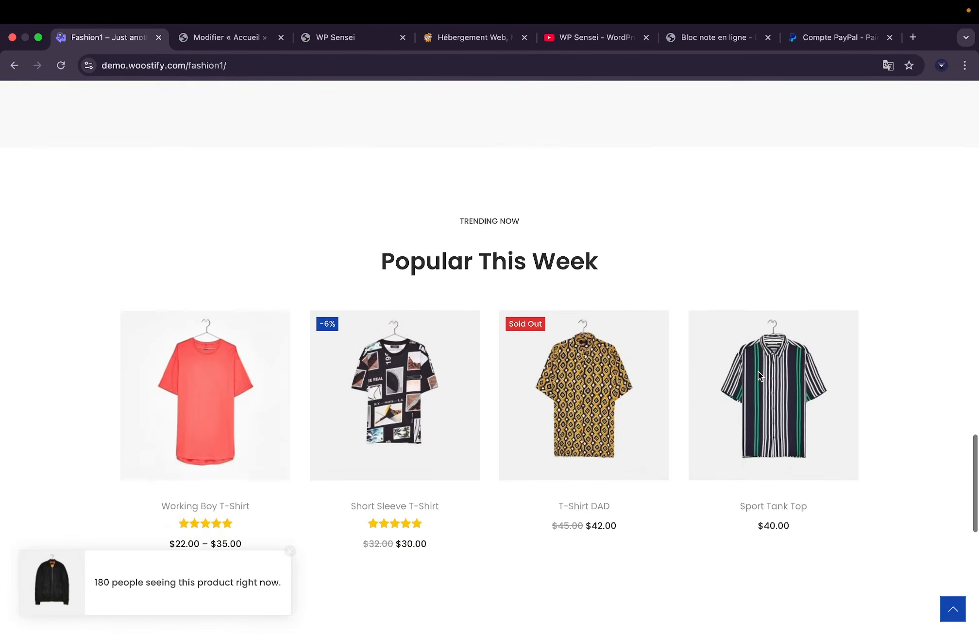
Examine the rest of the demo homepage down to its footer, and return to the Accueil page in Elementor to browse the available widgets.
{"action": "scroll", "coordinate": [759, 376], "scroll_direction": "down", "scroll_amount": 6}
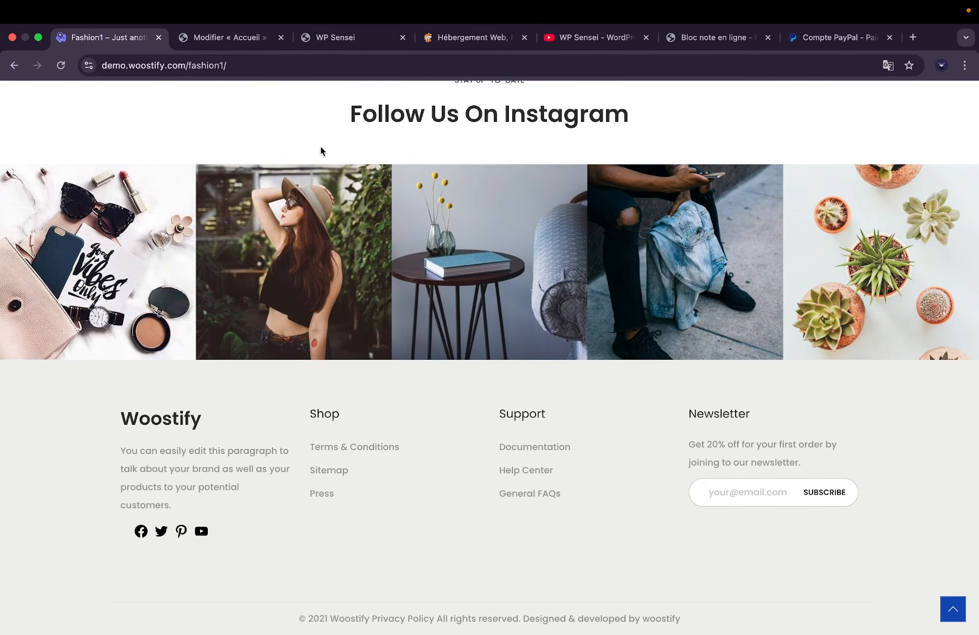
{"action": "scroll", "coordinate": [320, 146], "scroll_direction": "up", "scroll_amount": 12}
{"action": "left_click", "coordinate": [228, 37]}
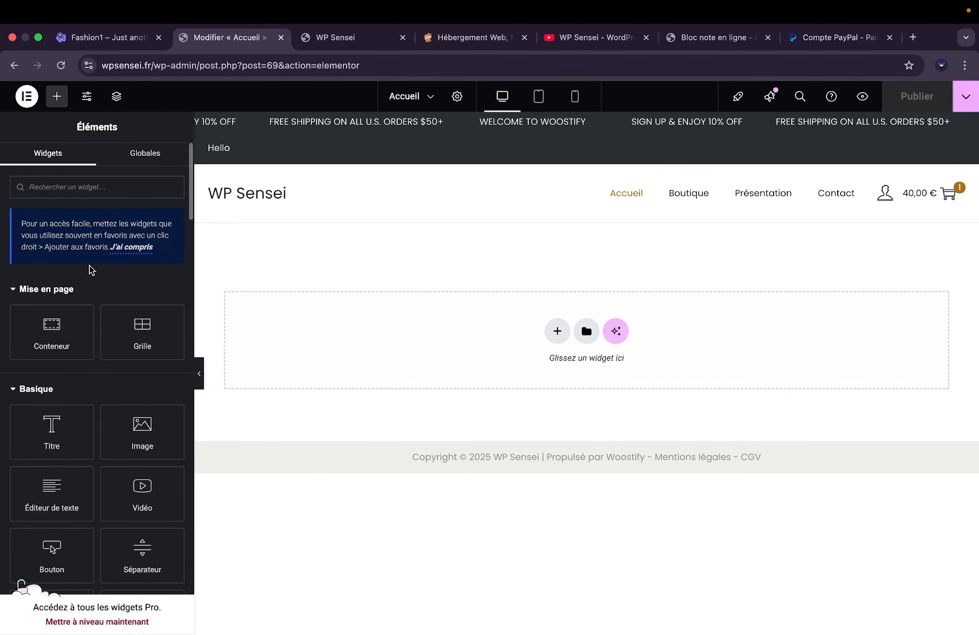
{"action": "scroll", "coordinate": [90, 270], "scroll_direction": "down", "scroll_amount": 10}
{"action": "scroll", "coordinate": [91, 270], "scroll_direction": "down", "scroll_amount": 3}
{"action": "scroll", "coordinate": [90, 269], "scroll_direction": "up", "scroll_amount": 15}
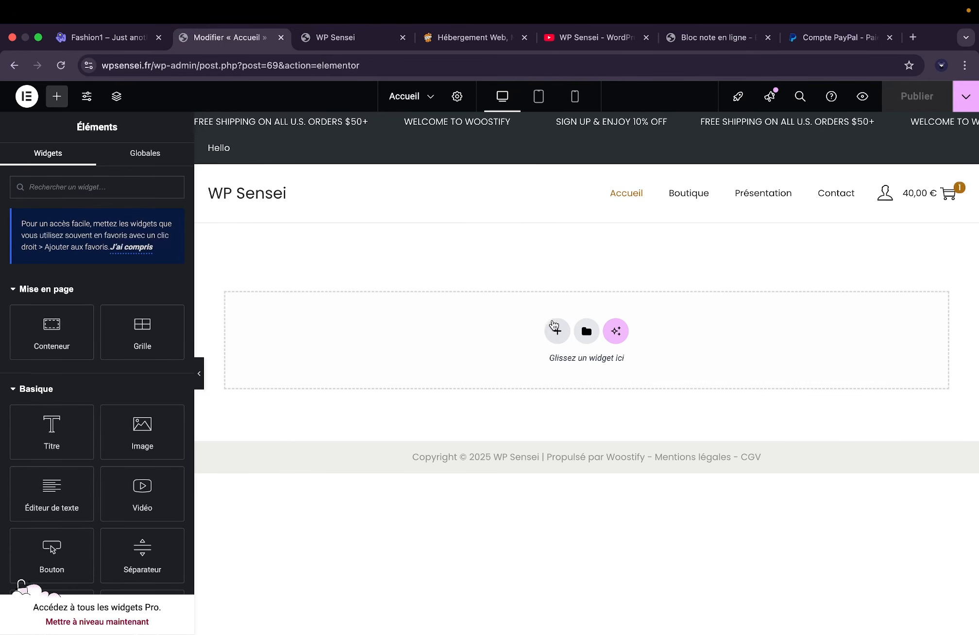
Add a Flexbox container with a single vertical column to the empty Accueil page.
{"action": "left_click", "coordinate": [556, 332]}
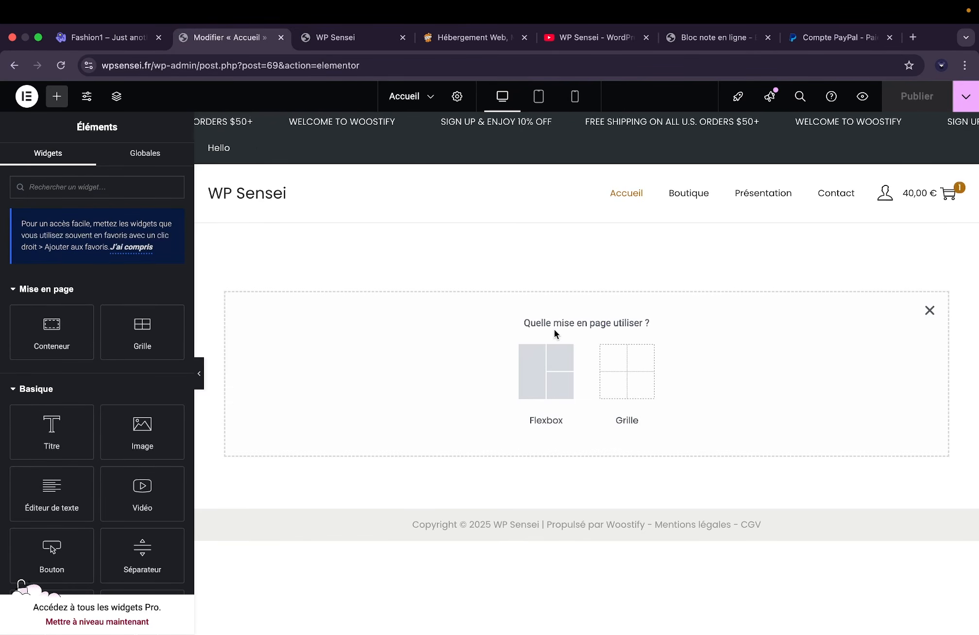
{"action": "left_click", "coordinate": [542, 391]}
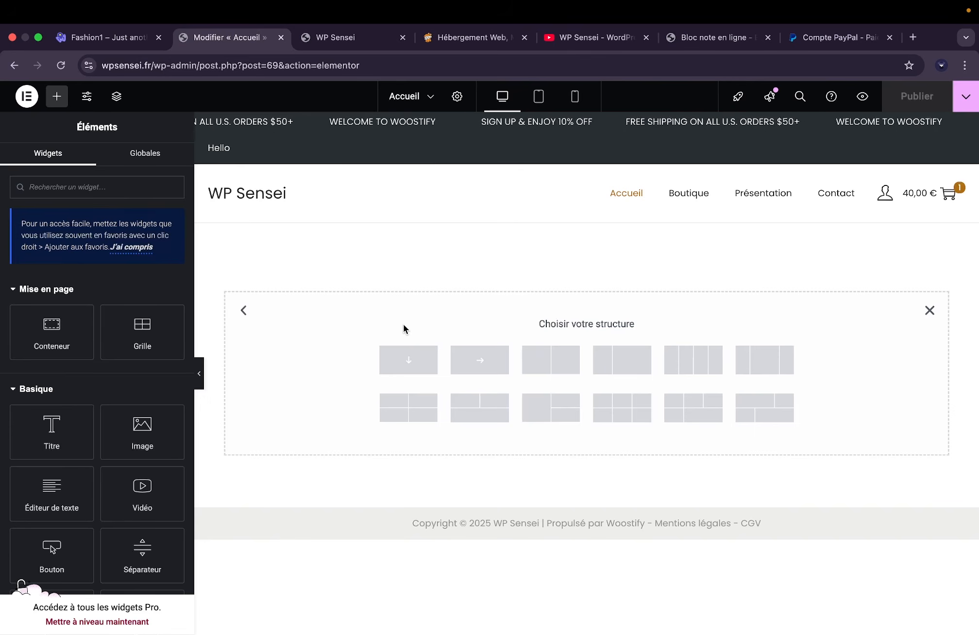
{"action": "left_click", "coordinate": [410, 365]}
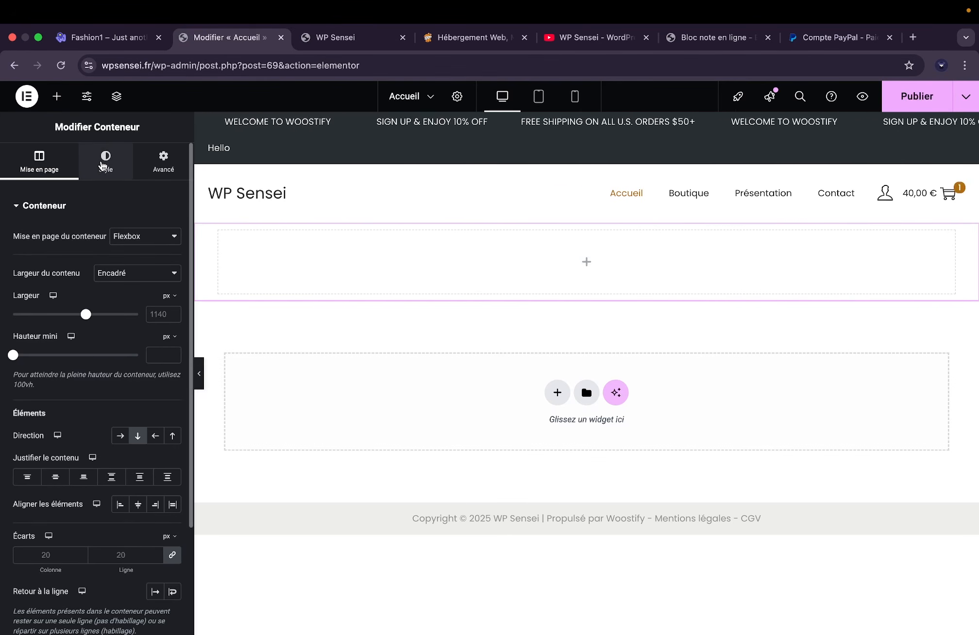
Give the container a classic background using the tennis court image home.jpg from the media library.
{"action": "left_click", "coordinate": [103, 166]}
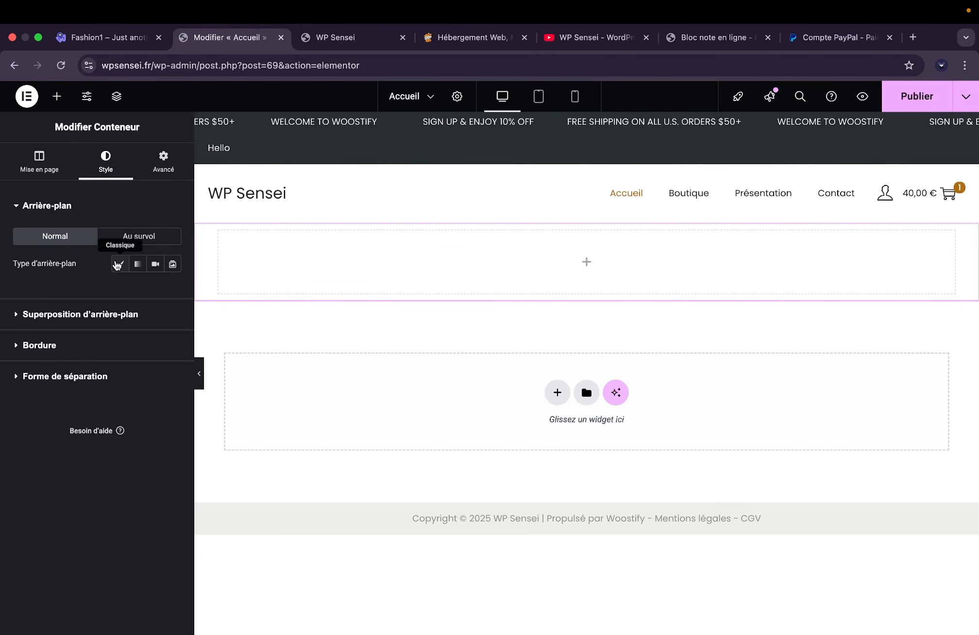
{"action": "left_click", "coordinate": [118, 265]}
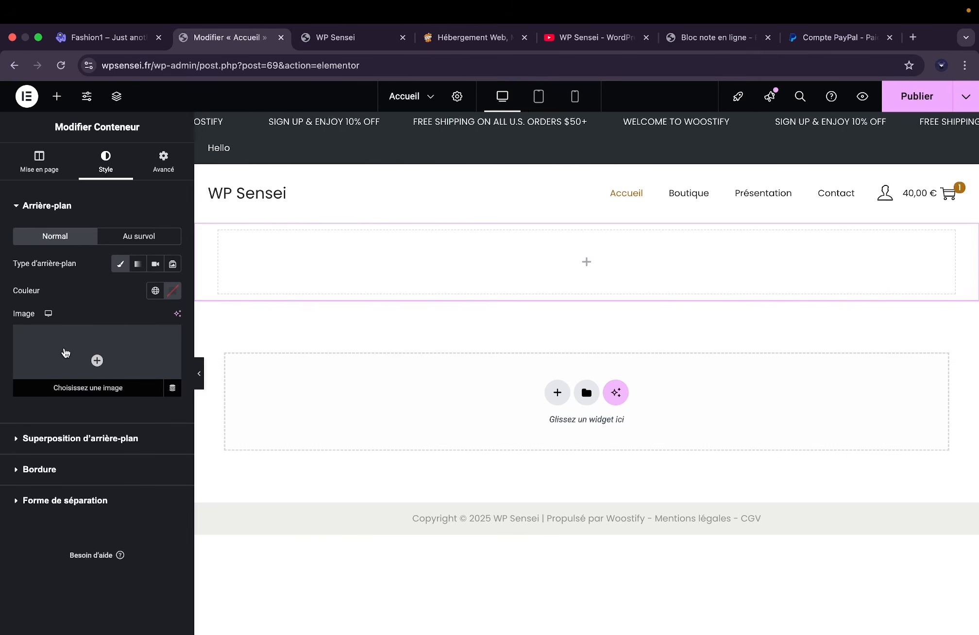
{"action": "left_click", "coordinate": [66, 351]}
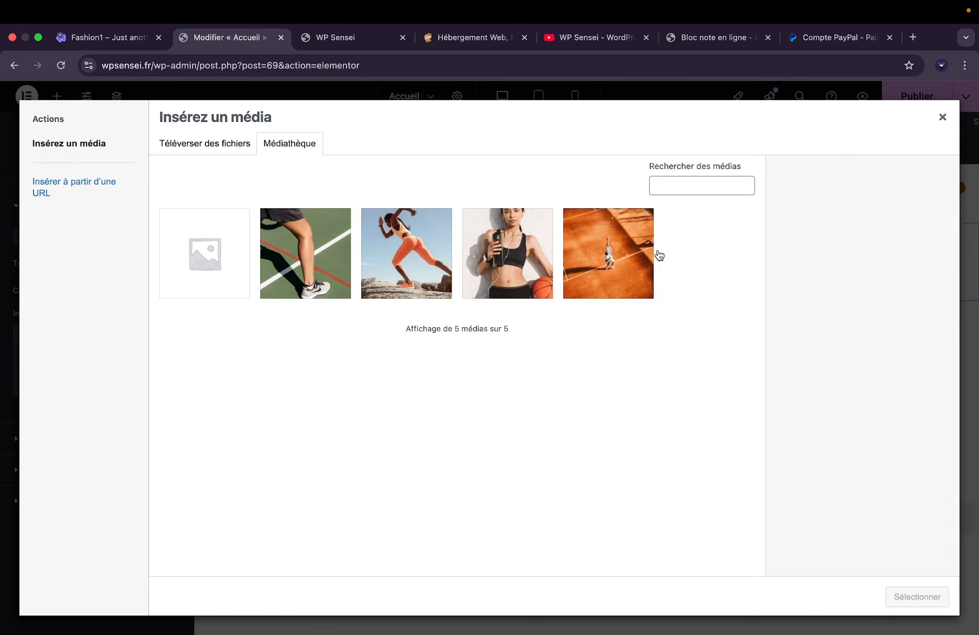
{"action": "left_click", "coordinate": [633, 267]}
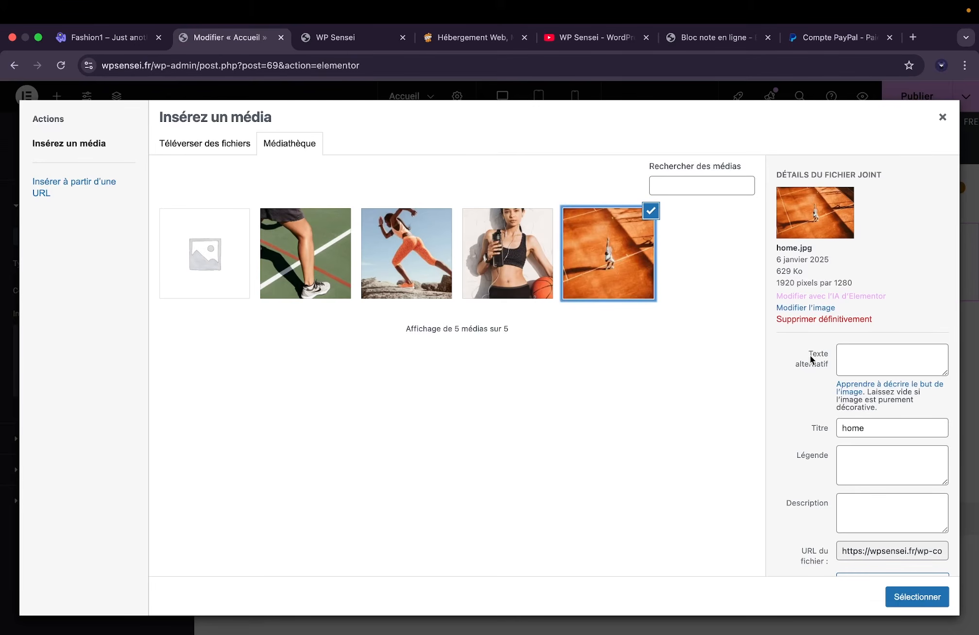
{"action": "left_click", "coordinate": [925, 597]}
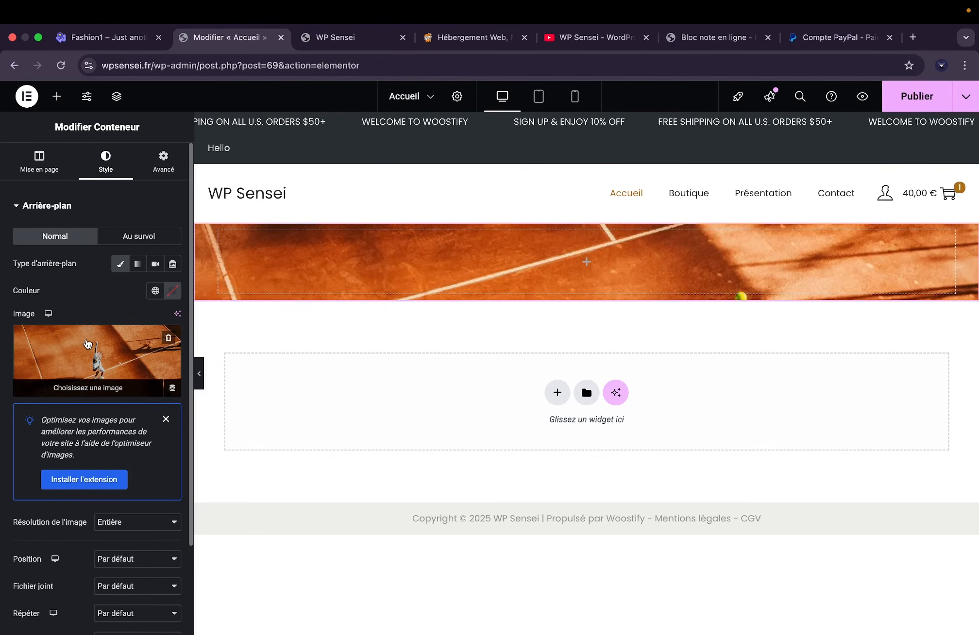
Set the container's background image to position Centré au centre, repeat Aucune répétition and display size Couvrir.
{"action": "scroll", "coordinate": [104, 388], "scroll_direction": "down", "scroll_amount": 5}
{"action": "left_click", "coordinate": [110, 443]}
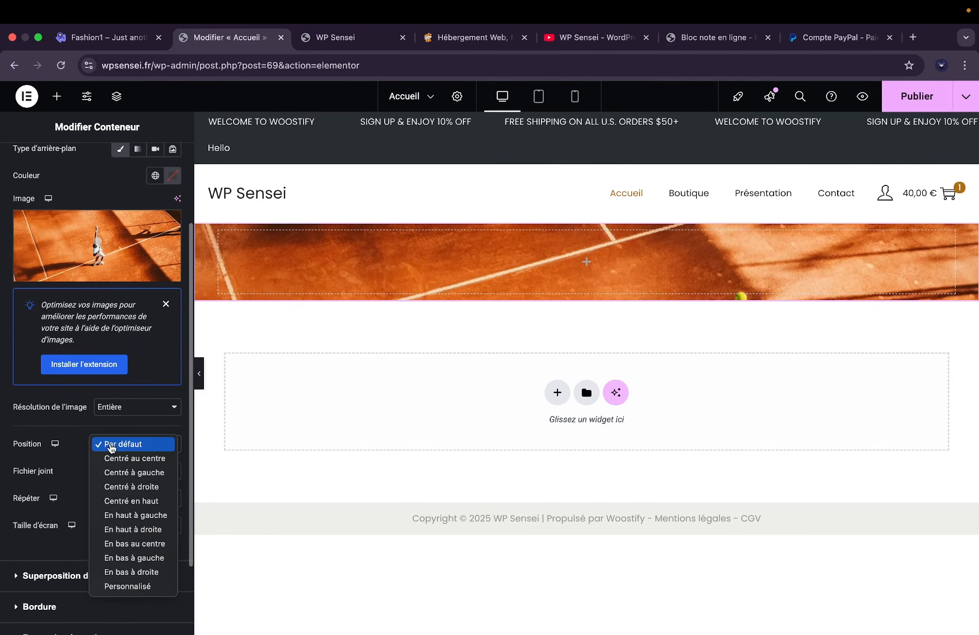
{"action": "left_click", "coordinate": [116, 459]}
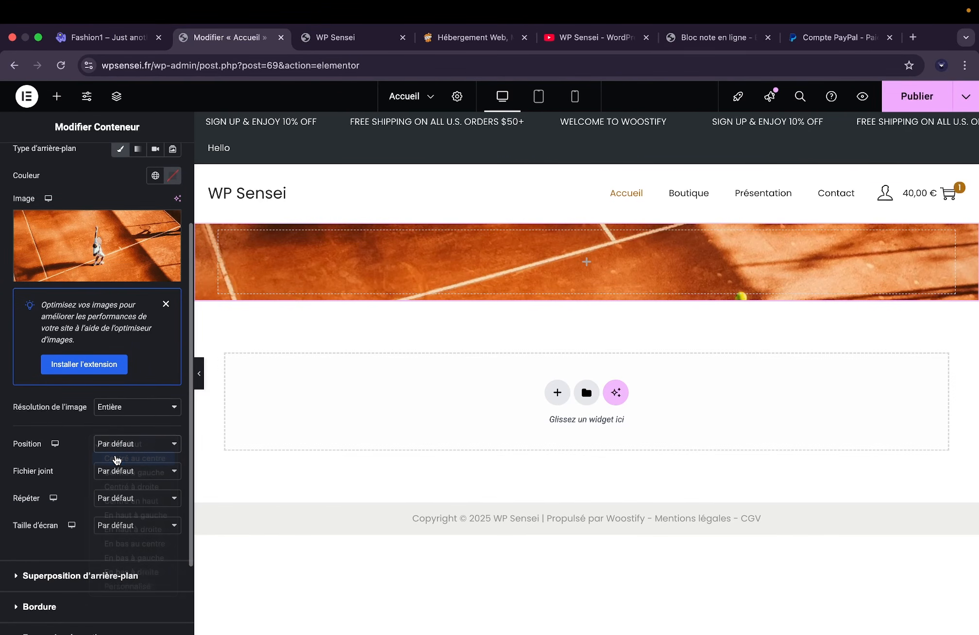
{"action": "left_click", "coordinate": [117, 472]}
{"action": "left_click", "coordinate": [116, 469]}
{"action": "left_click", "coordinate": [116, 498]}
{"action": "left_click", "coordinate": [121, 514]}
{"action": "left_click", "coordinate": [120, 526]}
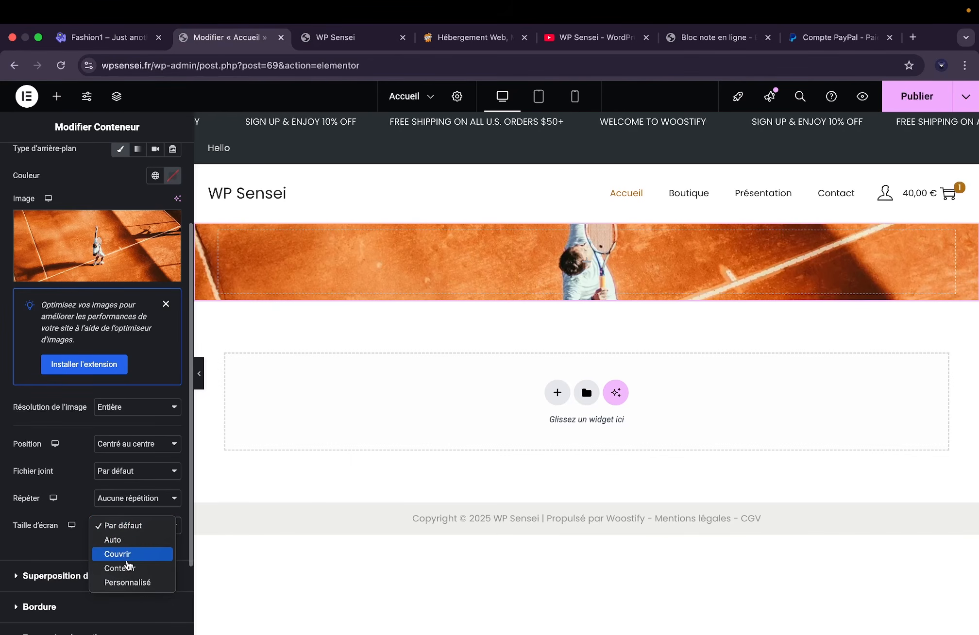
{"action": "left_click", "coordinate": [126, 568]}
{"action": "left_click", "coordinate": [137, 530]}
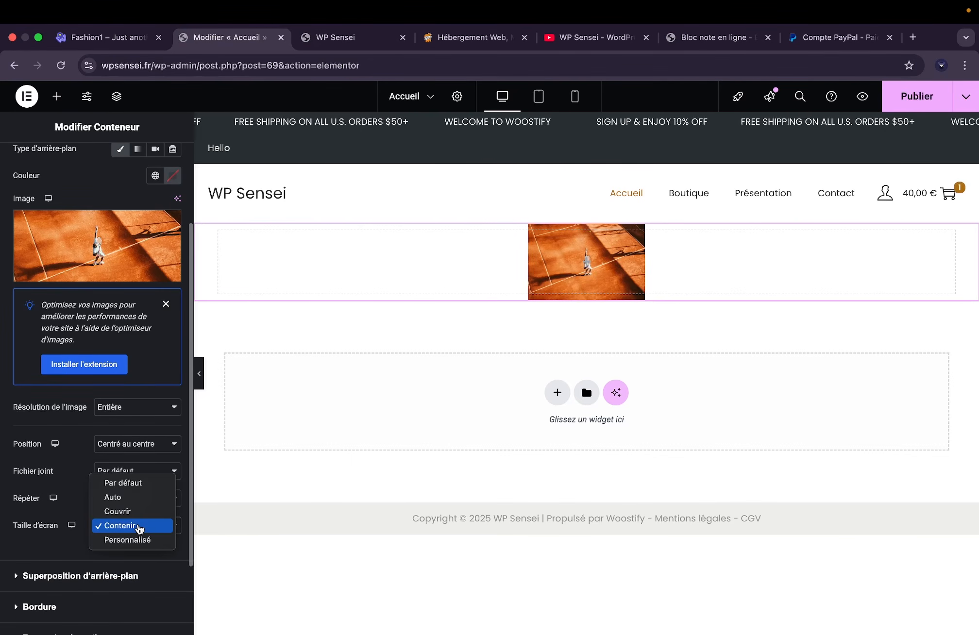
{"action": "left_click", "coordinate": [131, 511]}
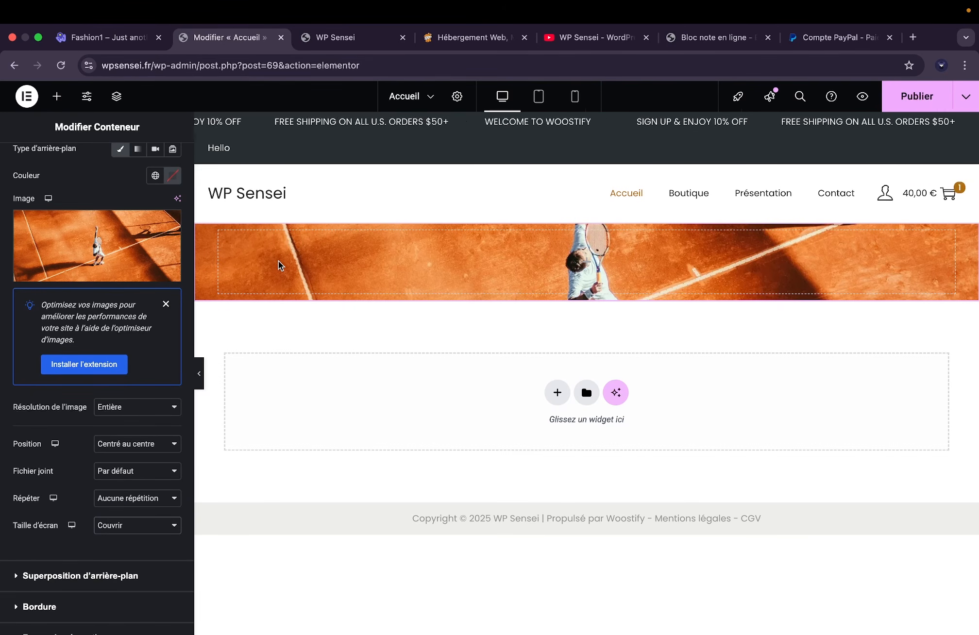
Try a minimum height of about 603 px on the hero container and clear the value again.
{"action": "scroll", "coordinate": [97, 243], "scroll_direction": "up", "scroll_amount": 3}
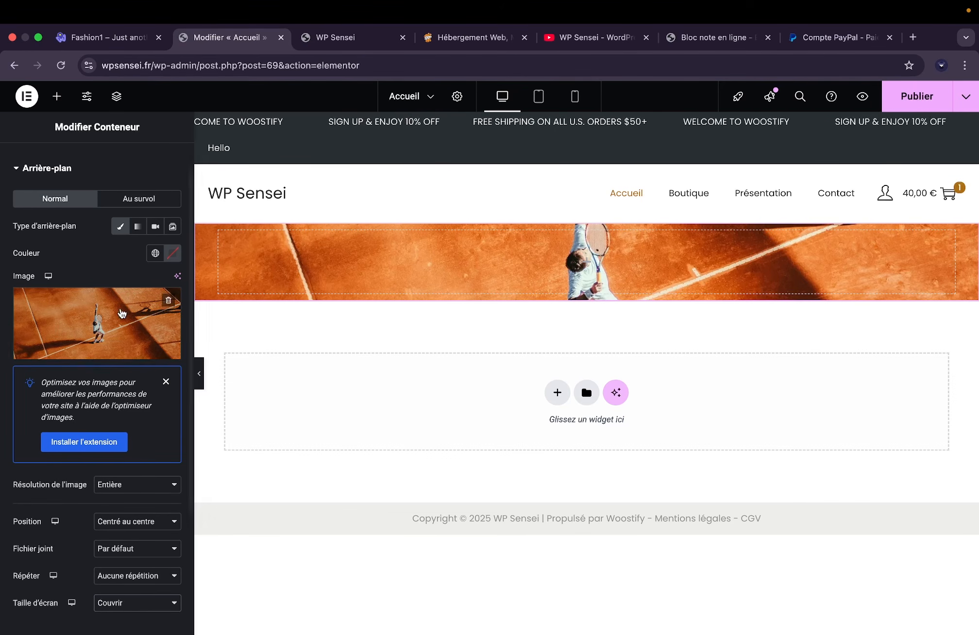
{"action": "scroll", "coordinate": [97, 321], "scroll_direction": "up", "scroll_amount": 1}
{"action": "left_click", "coordinate": [27, 161]}
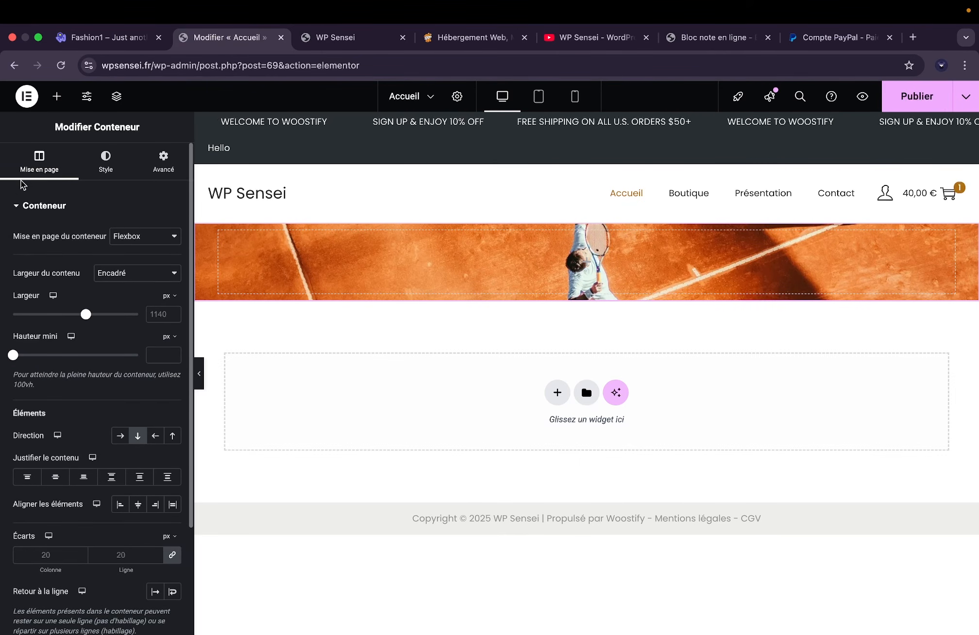
{"action": "left_click_drag", "start_coordinate": [13, 356], "coordinate": [65, 360]}
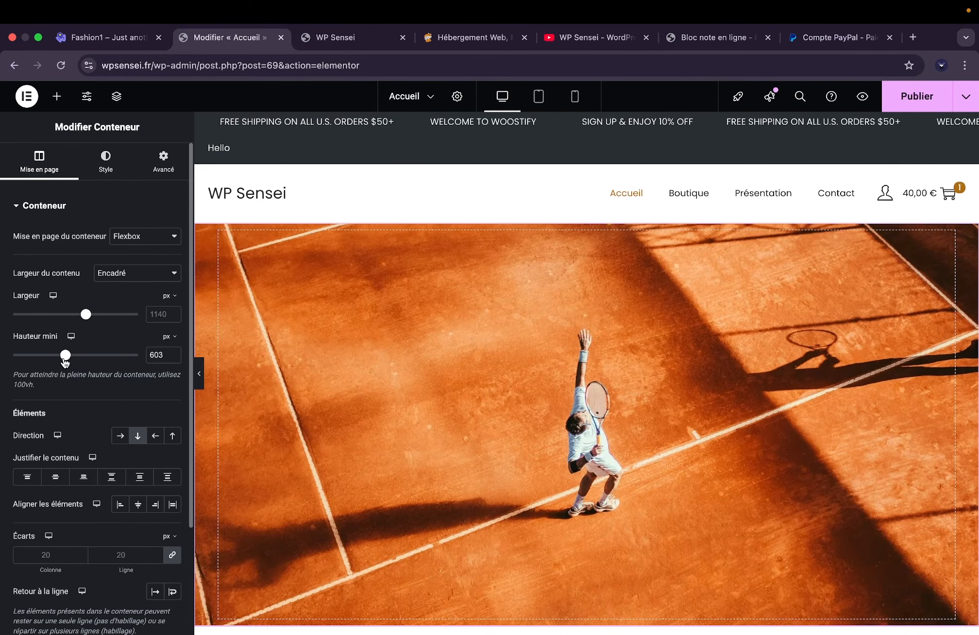
{"action": "left_click", "coordinate": [148, 168]}
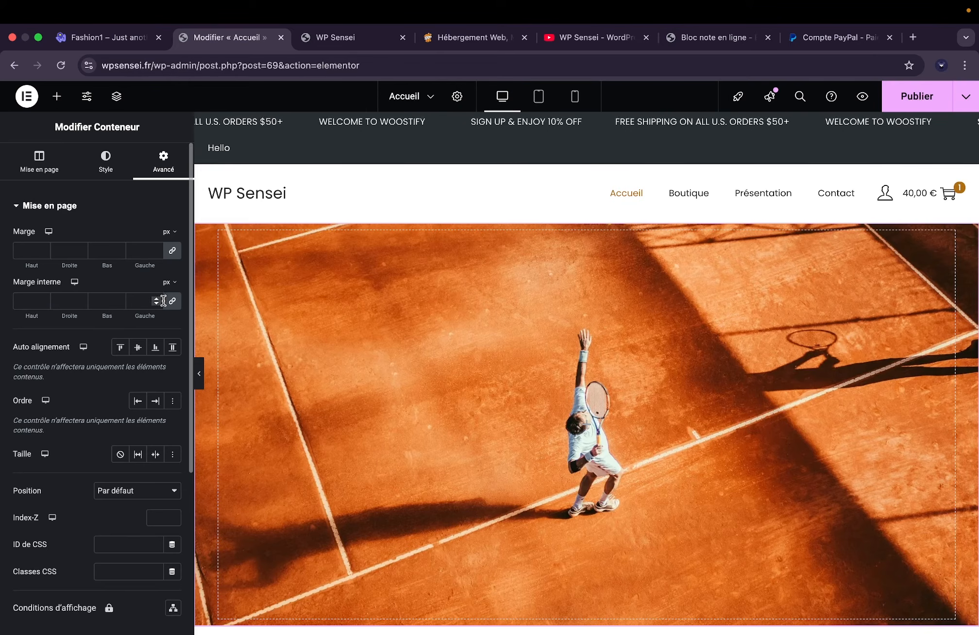
{"action": "left_click", "coordinate": [45, 166]}
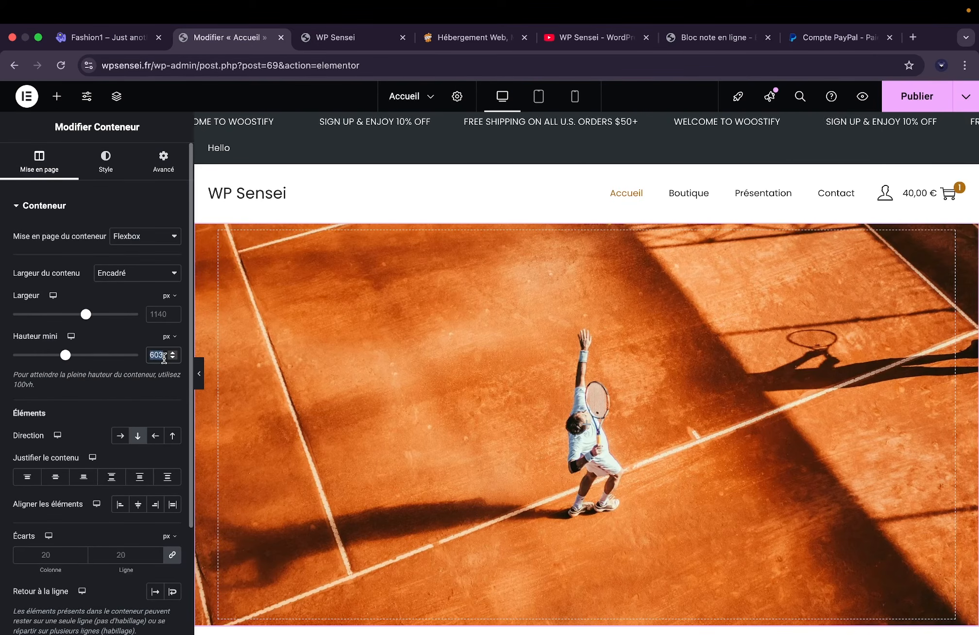
{"action": "key", "text": "BackSpace"}
Unlink the container's inner margin values and set them to 300 px above and below and 0 on both sides.
{"action": "left_click", "coordinate": [164, 160]}
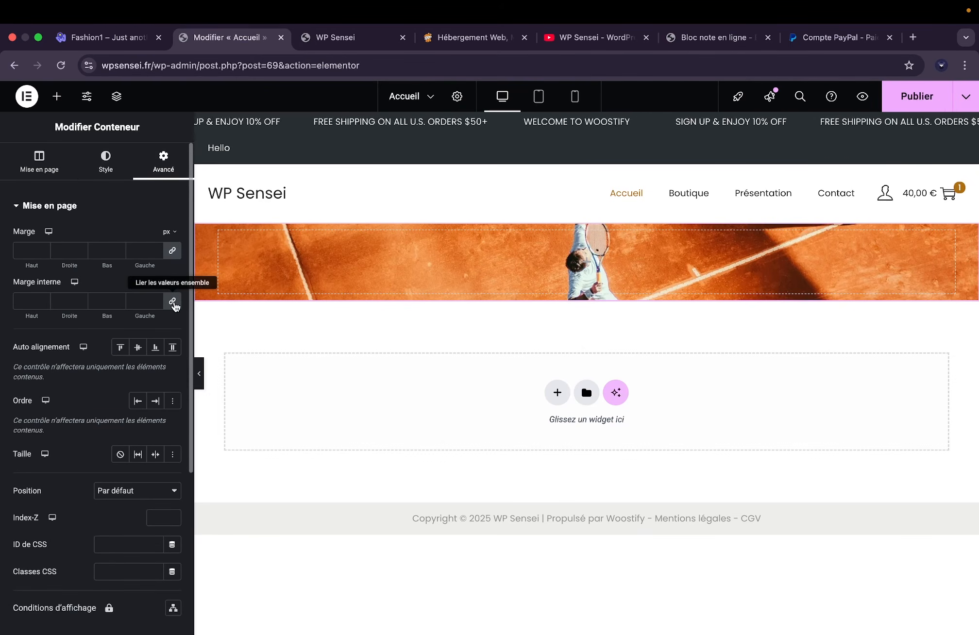
{"action": "left_click", "coordinate": [31, 301]}
{"action": "type", "text": "0"}
{"action": "left_click_drag", "start_coordinate": [33, 301], "coordinate": [7, 304]}
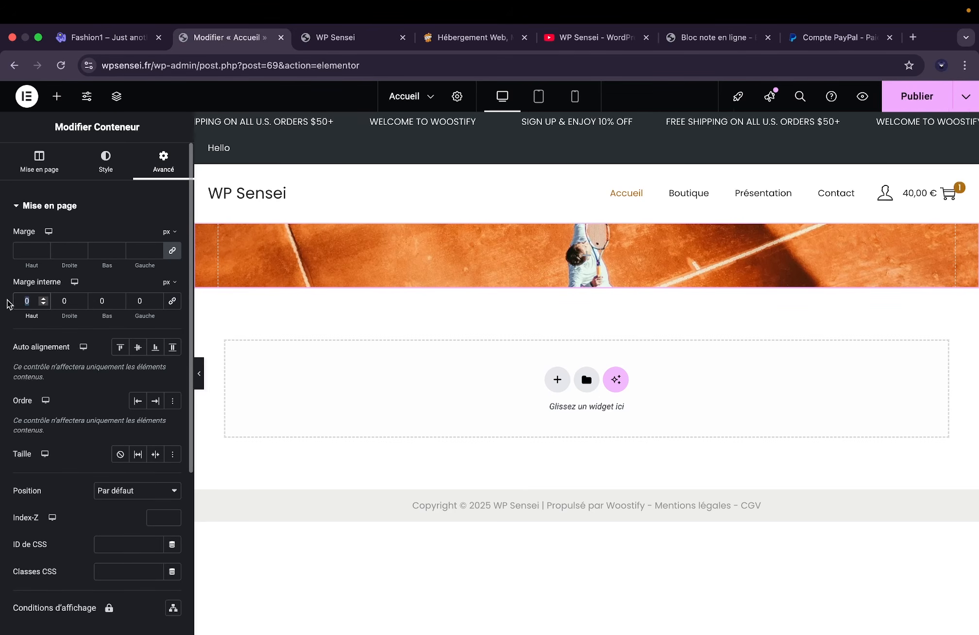
{"action": "type", "text": "300"}
{"action": "key", "text": "Tab"}
{"action": "key", "text": "Tab"}
{"action": "type", "text": "300"}
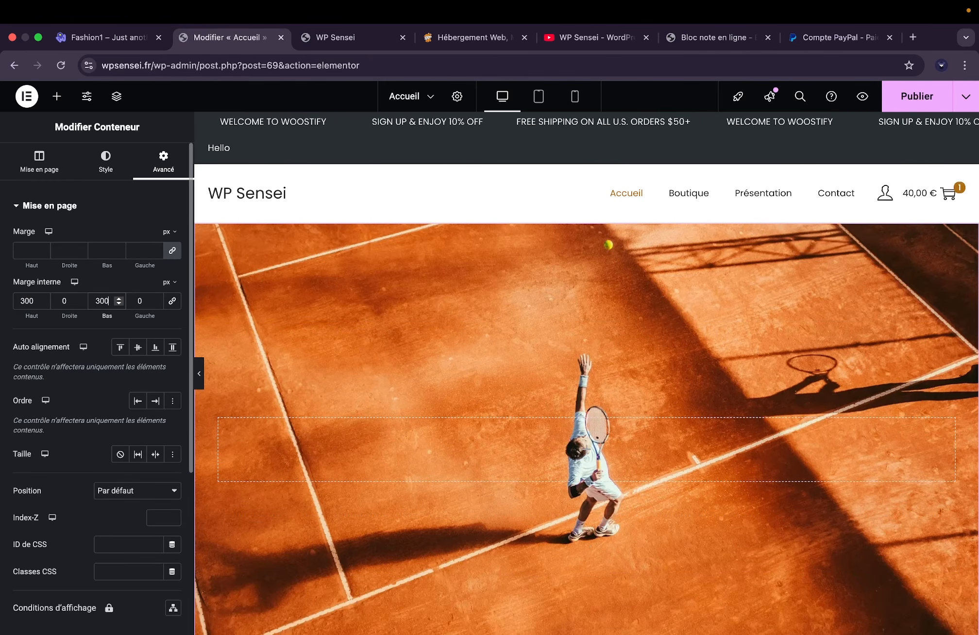
{"action": "scroll", "coordinate": [354, 351], "scroll_direction": "down", "scroll_amount": 2}
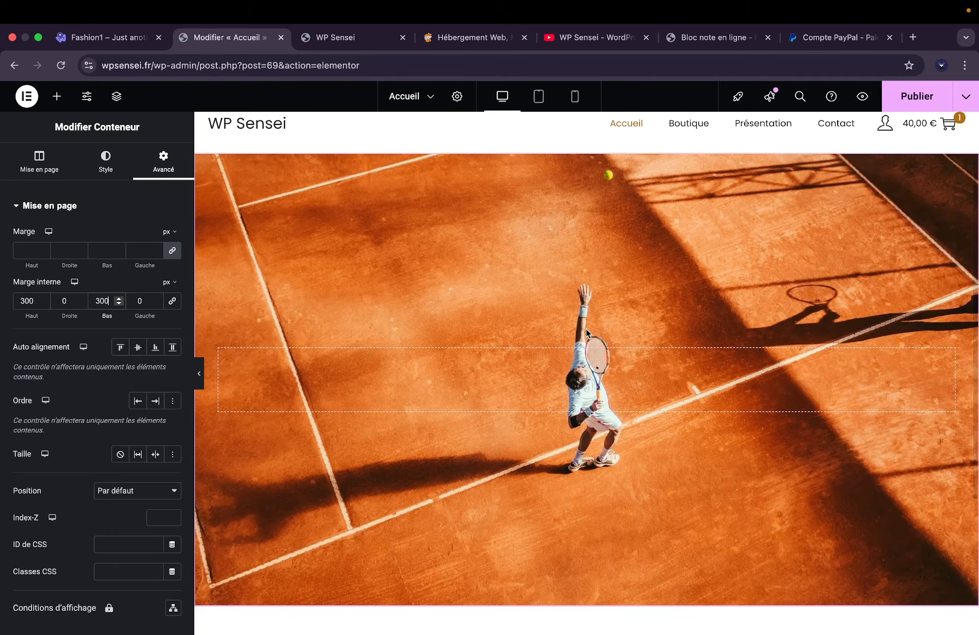
{"action": "scroll", "coordinate": [427, 227], "scroll_direction": "up", "scroll_amount": 2}
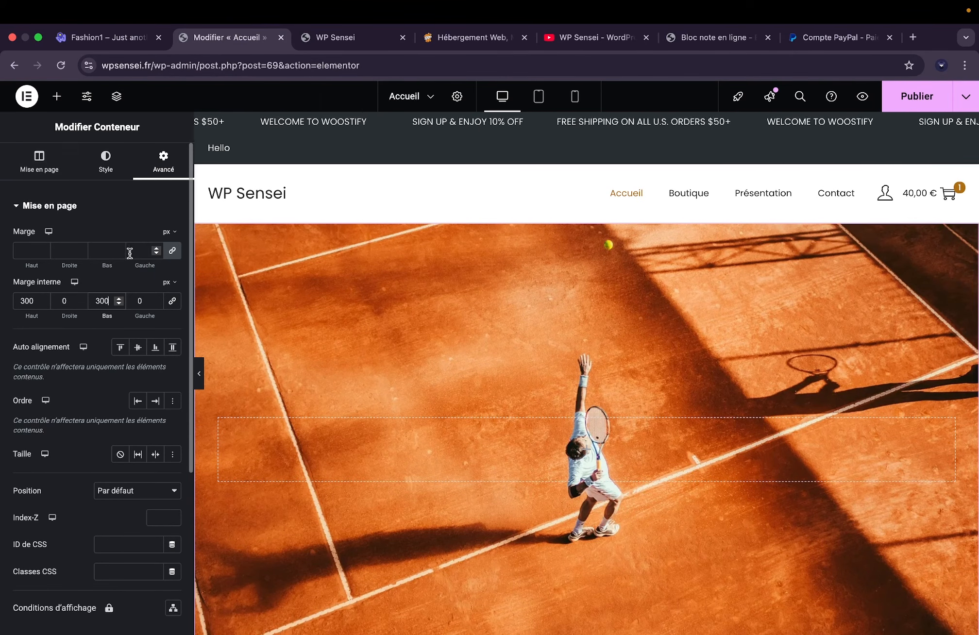
Add a Titre widget inside the hero container with the text "Lorem Ipsum".
{"action": "left_click", "coordinate": [586, 452]}
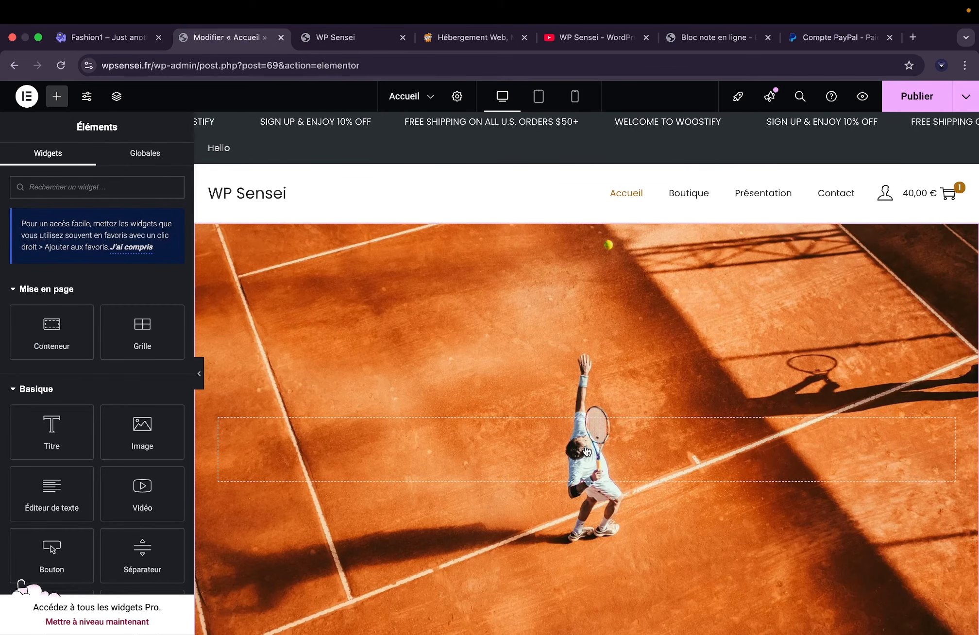
{"action": "left_click_drag", "start_coordinate": [52, 432], "coordinate": [452, 456]}
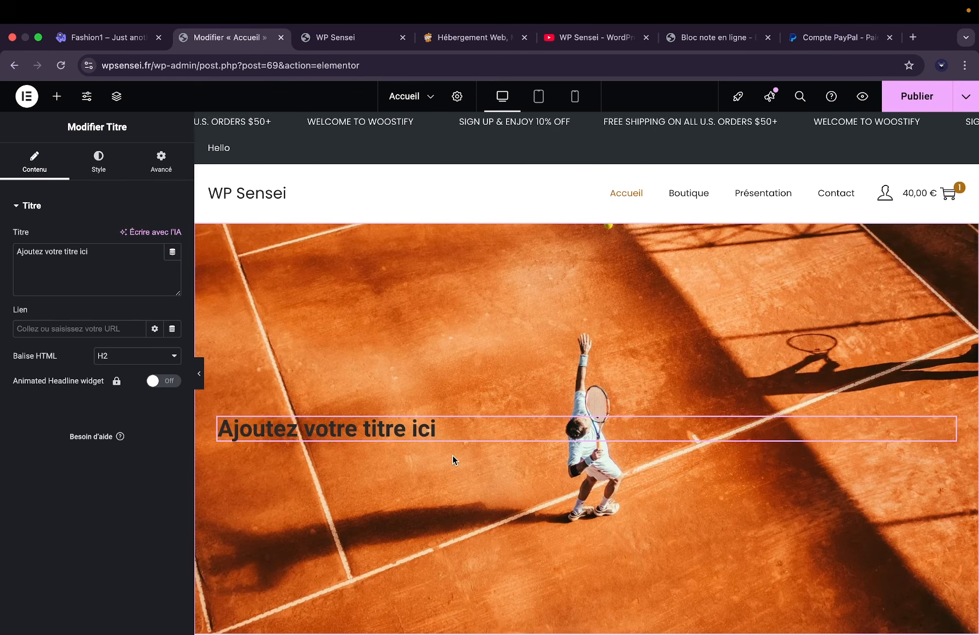
{"action": "triple_click", "coordinate": [117, 265]}
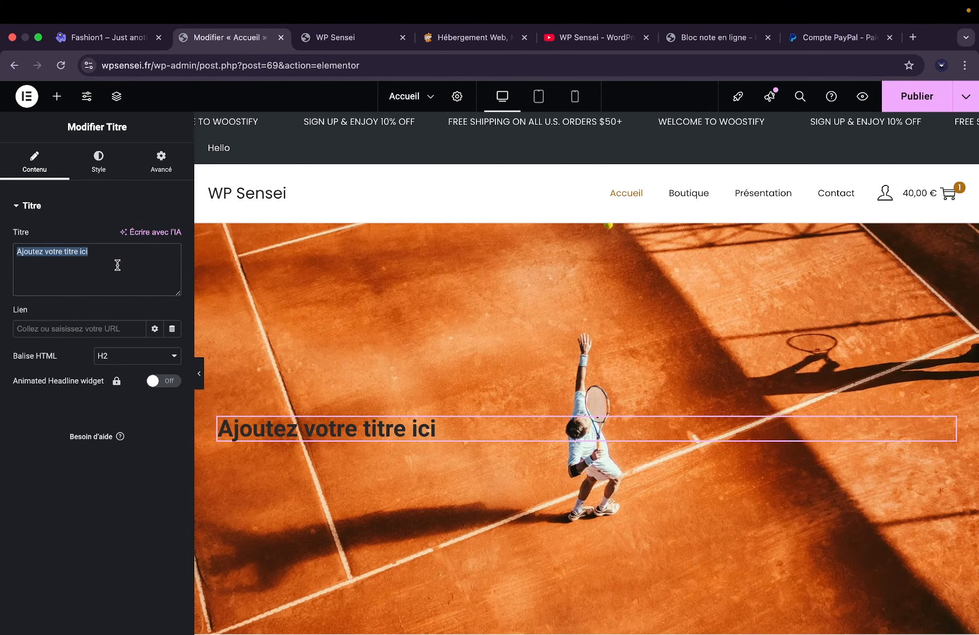
{"action": "type", "text": "Lorem Ipsum"}
Change the Lorem Ipsum heading's text colour to white (#FFFFFF).
{"action": "left_click", "coordinate": [99, 161]}
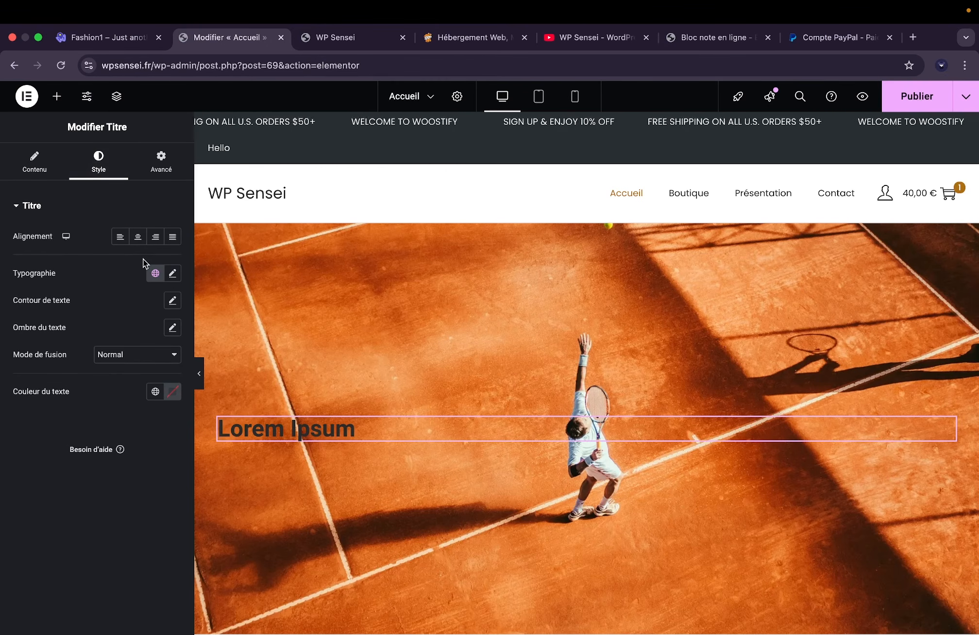
{"action": "left_click", "coordinate": [35, 170]}
{"action": "left_click", "coordinate": [89, 172]}
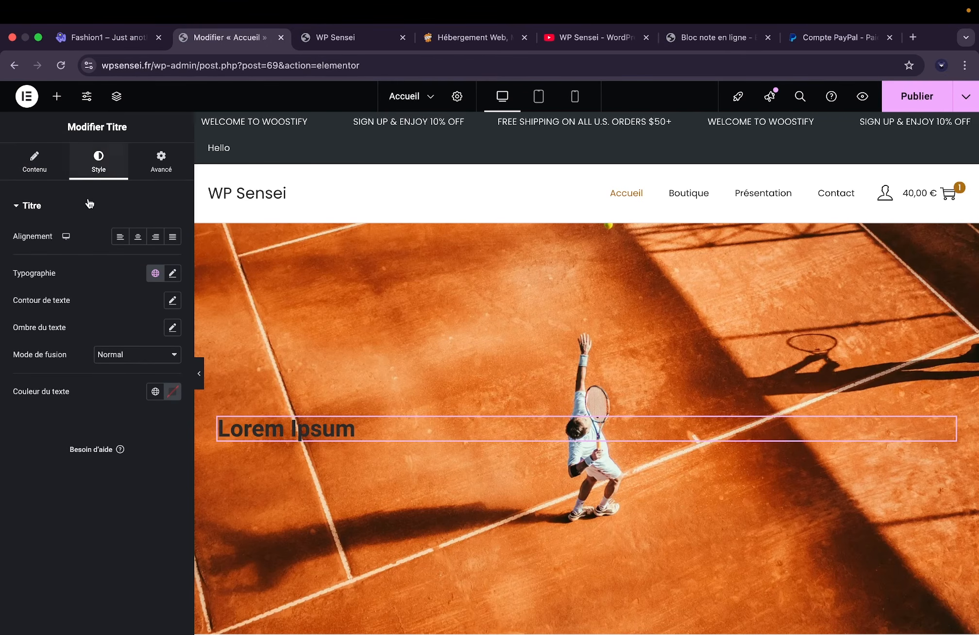
{"action": "left_click", "coordinate": [173, 391]}
{"action": "left_click_drag", "start_coordinate": [155, 465], "coordinate": [54, 391]}
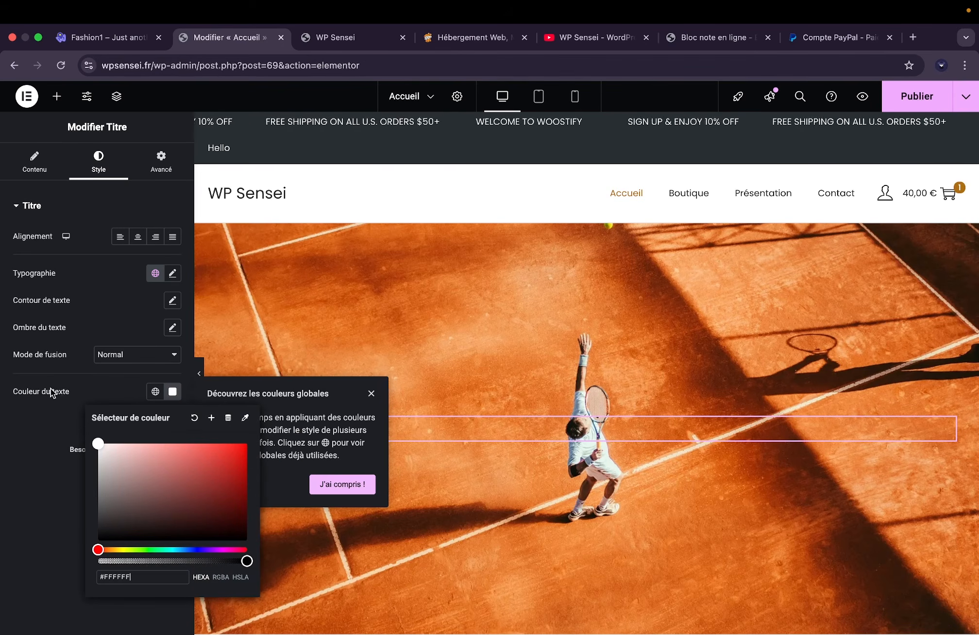
{"action": "left_click", "coordinate": [24, 420]}
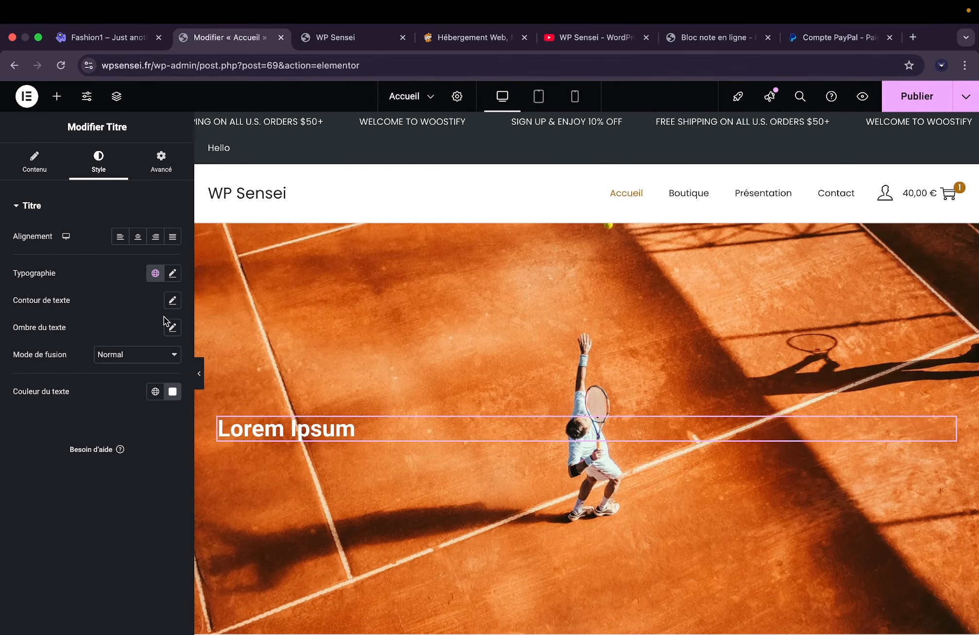
Duplicate the Lorem Ipsum heading and set the lower copy's HTML tag to p.
{"action": "left_click", "coordinate": [24, 167]}
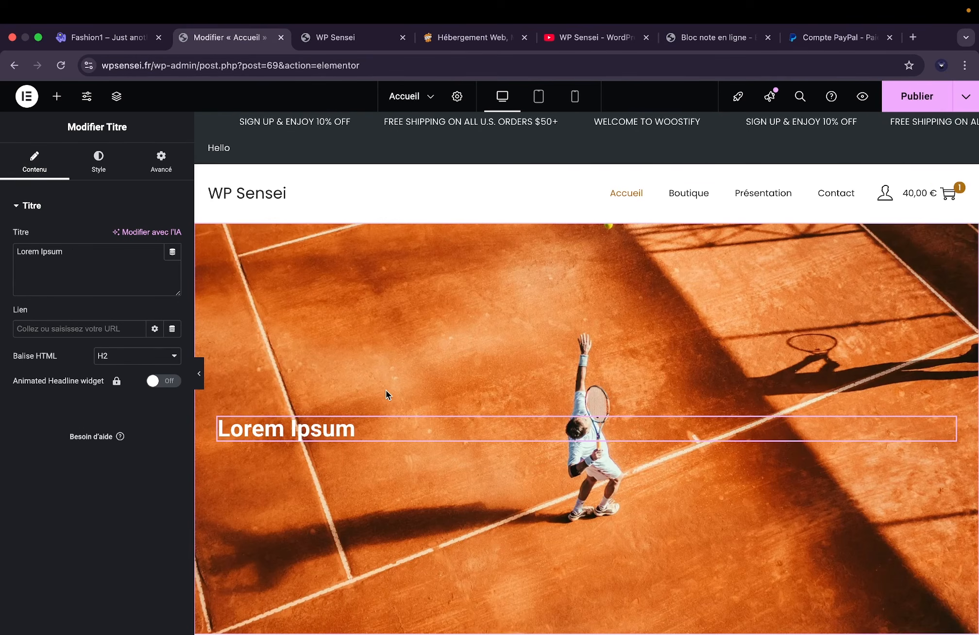
{"action": "right_click", "coordinate": [290, 419]}
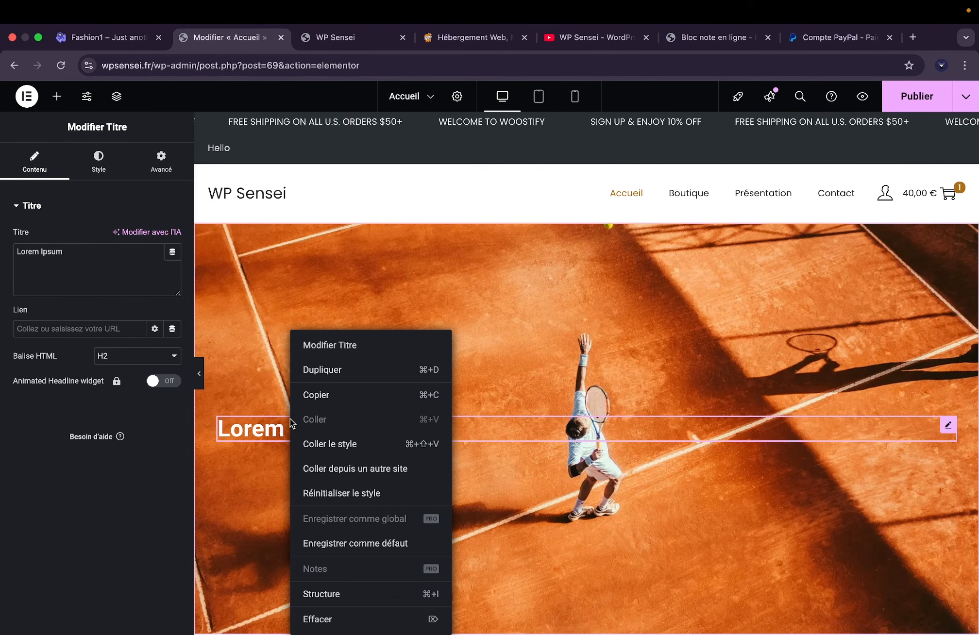
{"action": "left_click", "coordinate": [331, 372]}
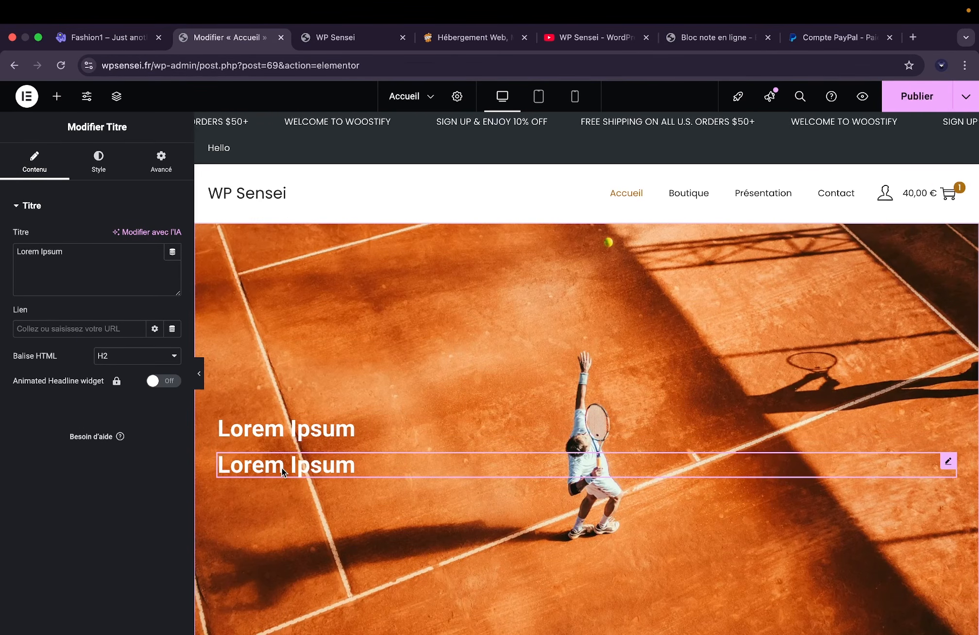
{"action": "left_click", "coordinate": [136, 361]}
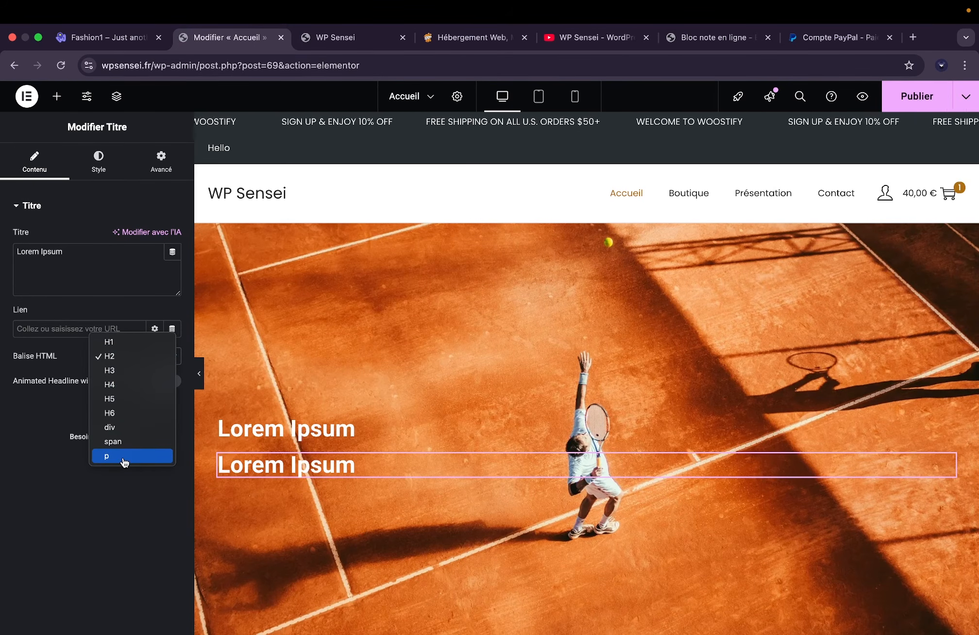
{"action": "left_click", "coordinate": [124, 459]}
Set the upper Lorem Ipsum heading's HTML tag to H1.
{"action": "left_click", "coordinate": [283, 424]}
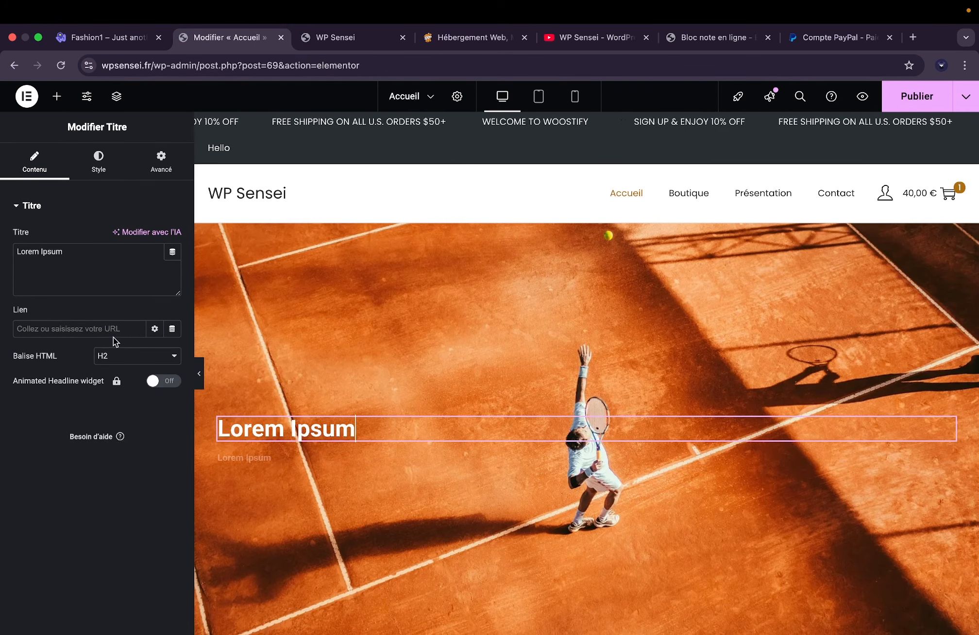
{"action": "left_click", "coordinate": [114, 359]}
{"action": "left_click", "coordinate": [108, 342]}
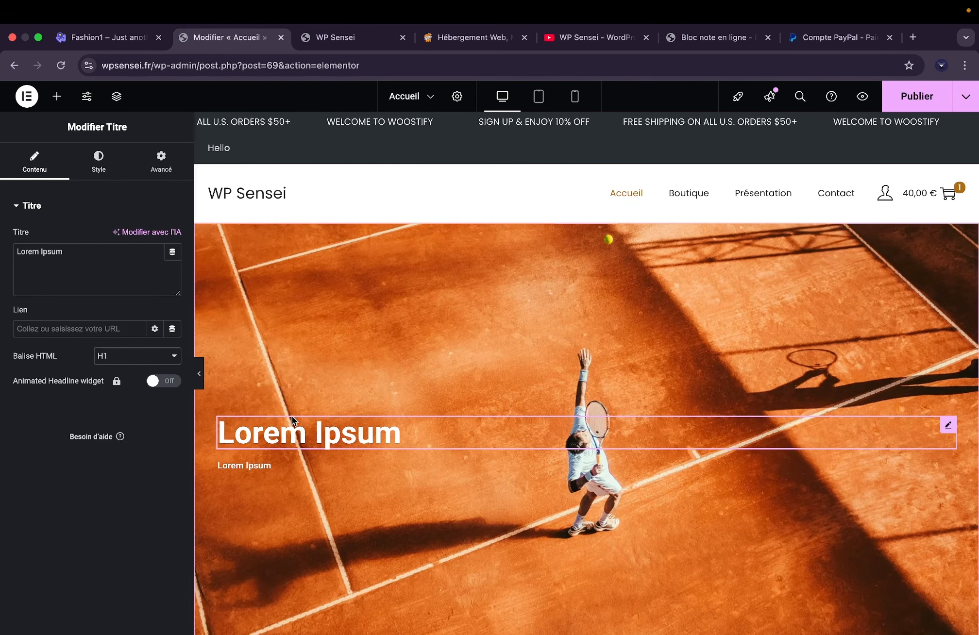
Set the lower Lorem Ipsum text's typography to weight 400 (Normal) and size 20 px.
{"action": "left_click", "coordinate": [280, 465]}
{"action": "left_click", "coordinate": [144, 357]}
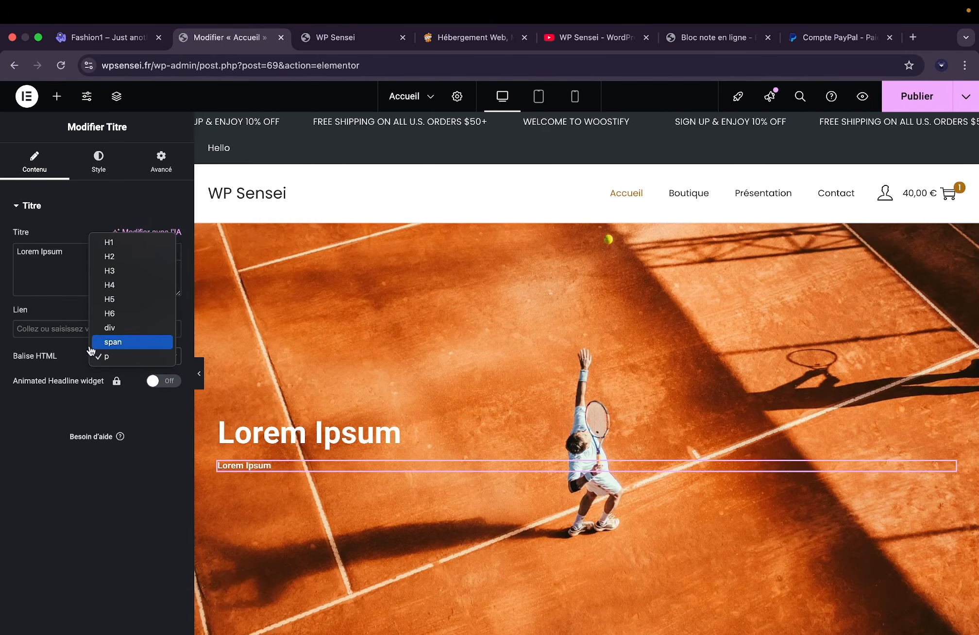
{"action": "left_click", "coordinate": [100, 356]}
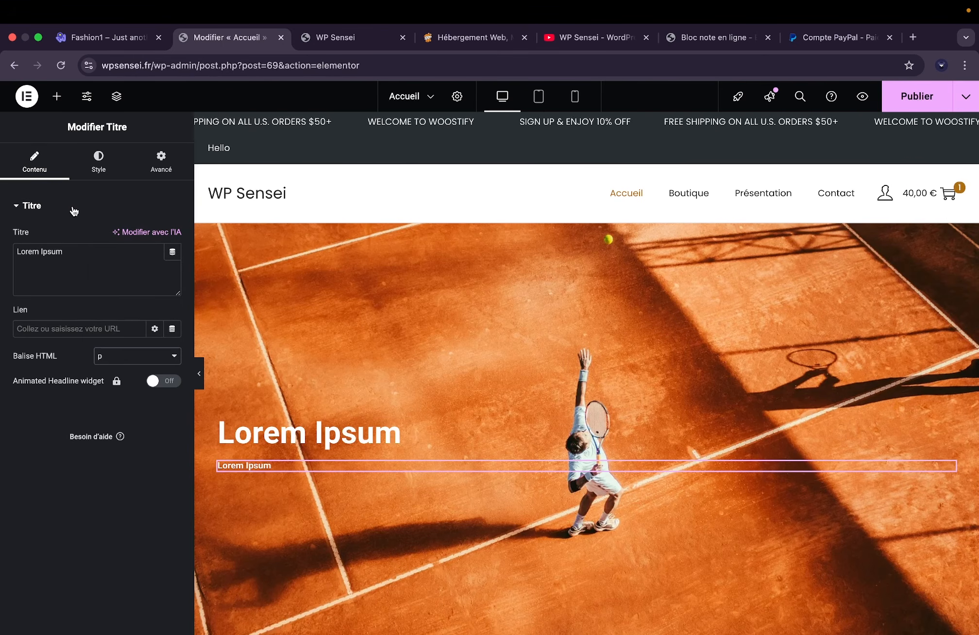
{"action": "left_click", "coordinate": [100, 167]}
{"action": "left_click", "coordinate": [173, 273]}
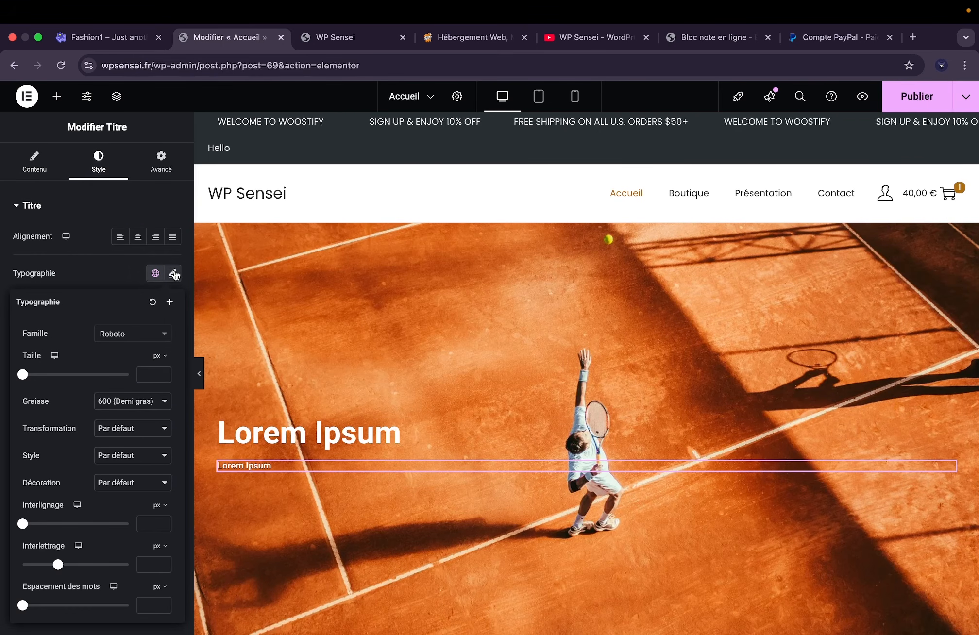
{"action": "left_click", "coordinate": [120, 403]}
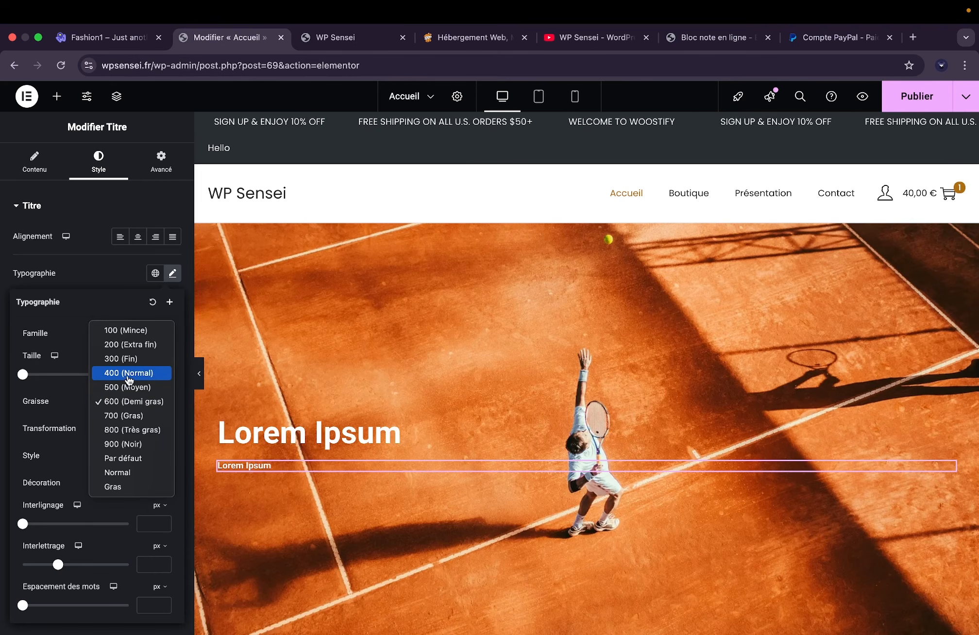
{"action": "left_click", "coordinate": [130, 375]}
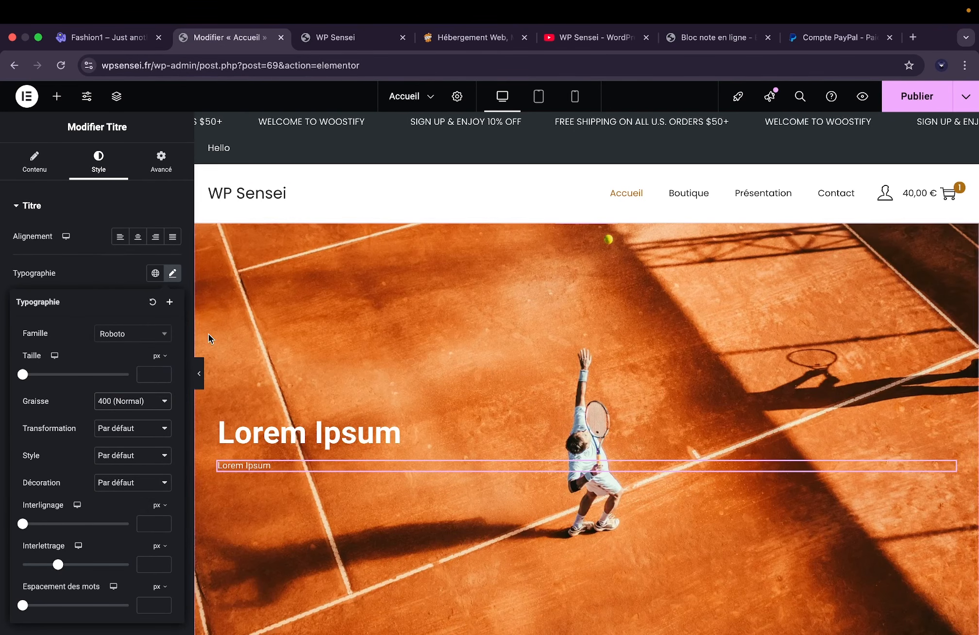
{"action": "left_click", "coordinate": [148, 375]}
{"action": "type", "text": "30"}
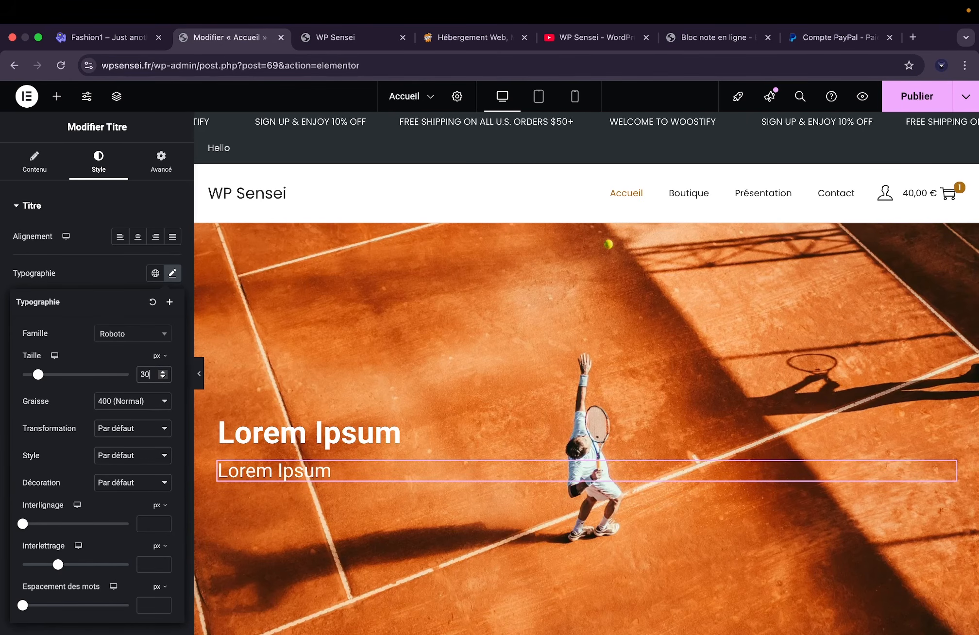
{"action": "key", "text": "BackSpace"}
{"action": "key", "text": "BackSpace"}
{"action": "type", "text": "20"}
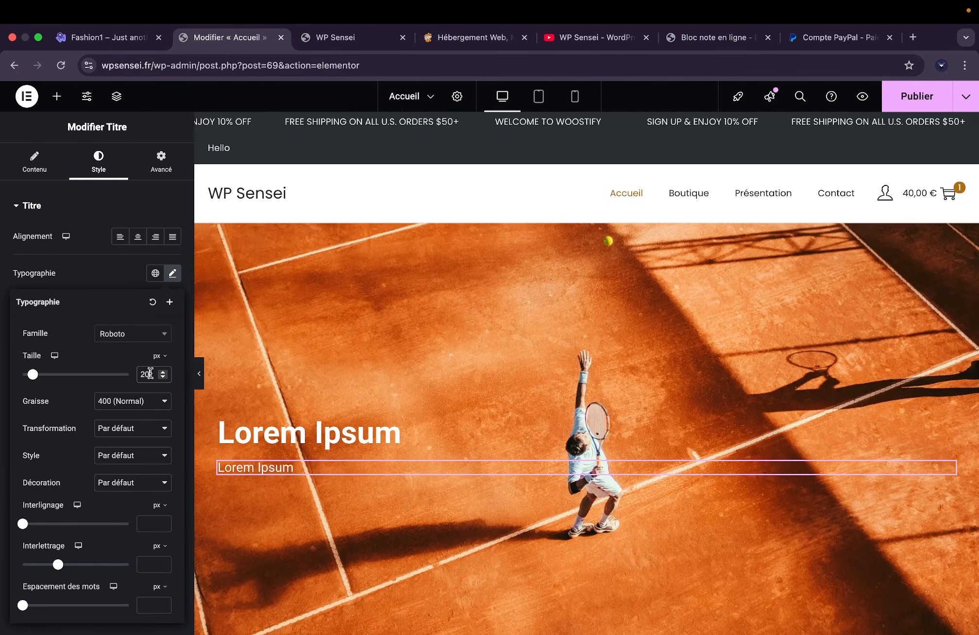
Set the upper Lorem Ipsum heading's font size to 70 px.
{"action": "left_click", "coordinate": [276, 435]}
{"action": "left_click", "coordinate": [103, 165]}
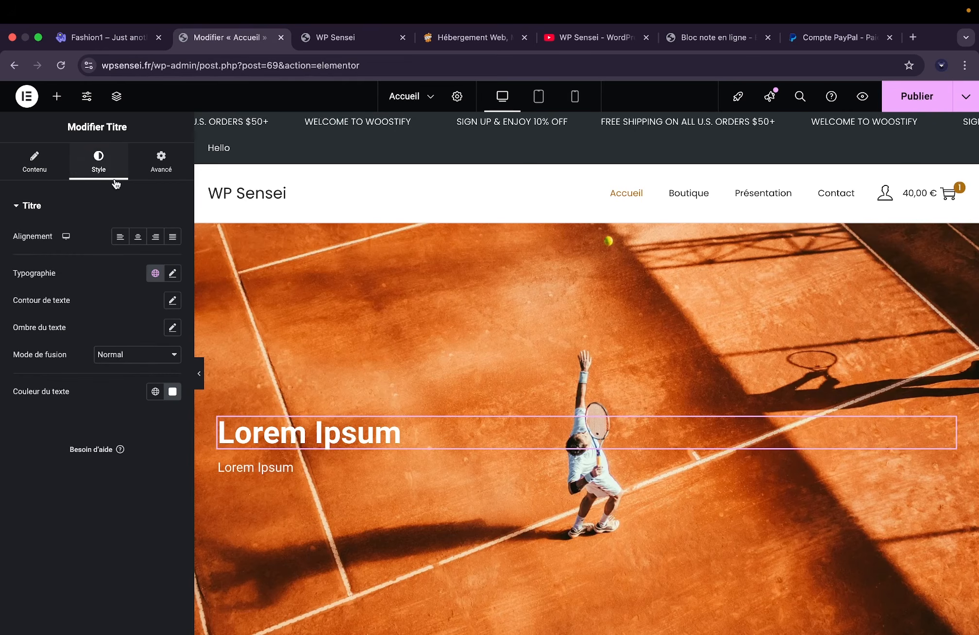
{"action": "left_click", "coordinate": [173, 274]}
{"action": "left_click", "coordinate": [151, 378]}
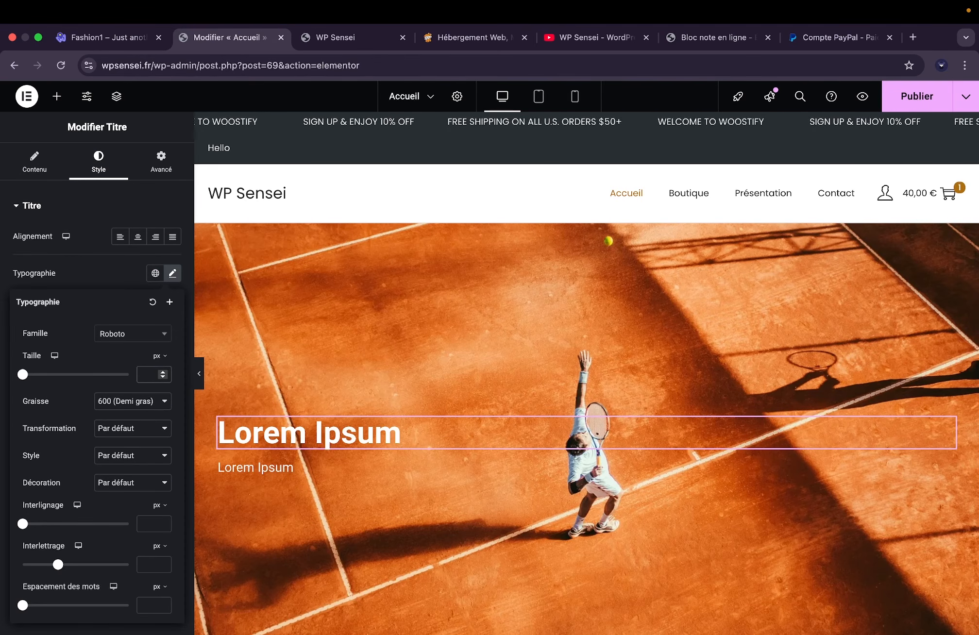
{"action": "type", "text": "70"}
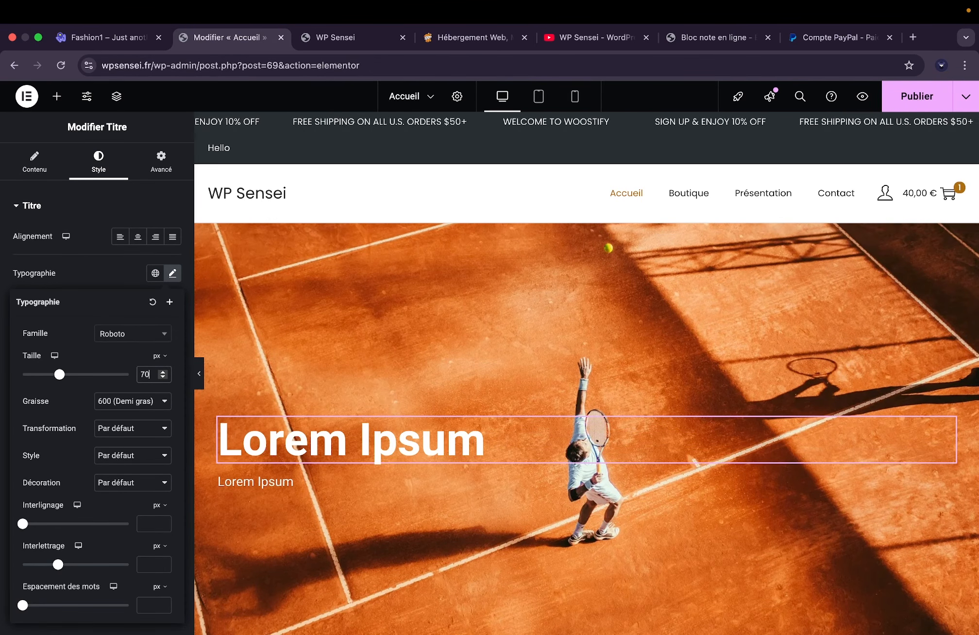
{"action": "scroll", "coordinate": [449, 366], "scroll_direction": "down", "scroll_amount": 2}
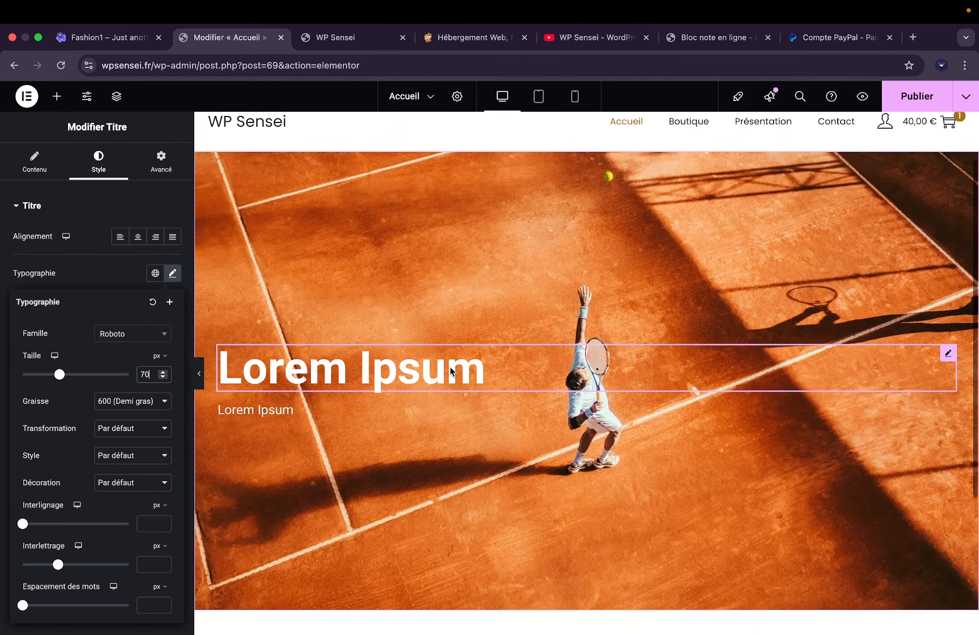
{"action": "scroll", "coordinate": [435, 342], "scroll_direction": "up", "scroll_amount": 3}
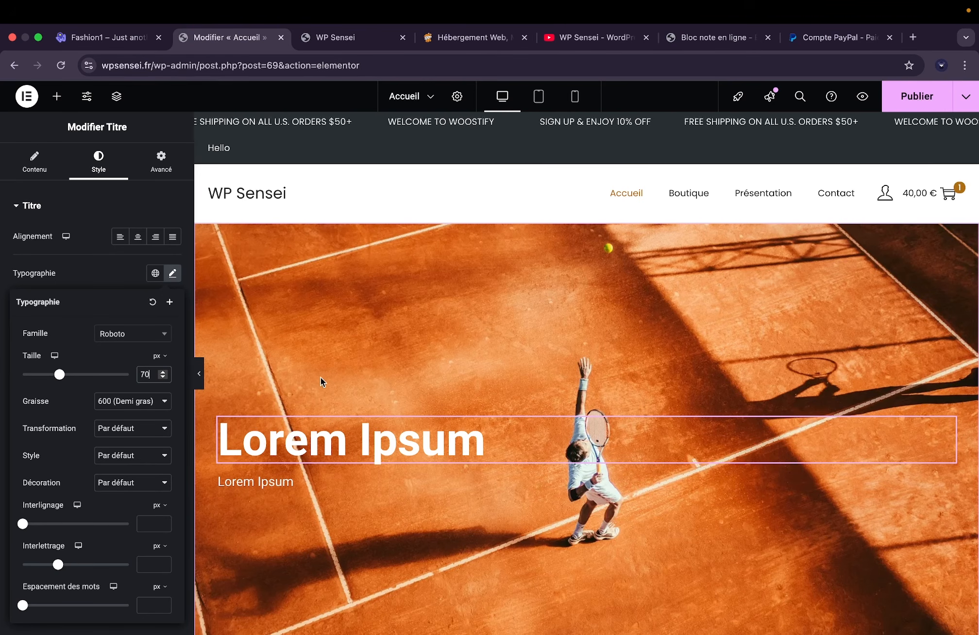
Give the hero container a classic background overlay in black.
{"action": "right_click", "coordinate": [344, 345]}
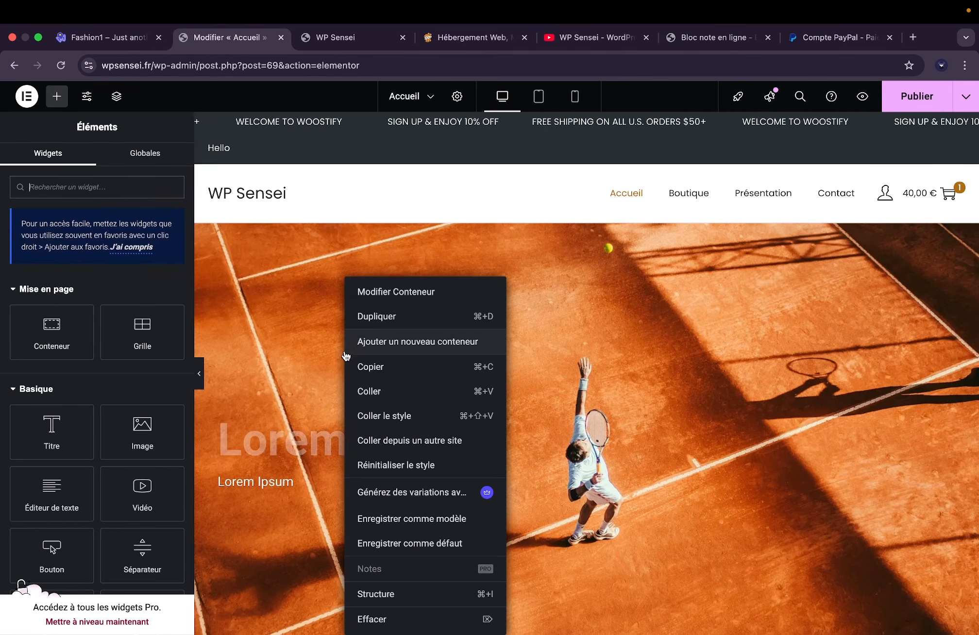
{"action": "left_click", "coordinate": [398, 292]}
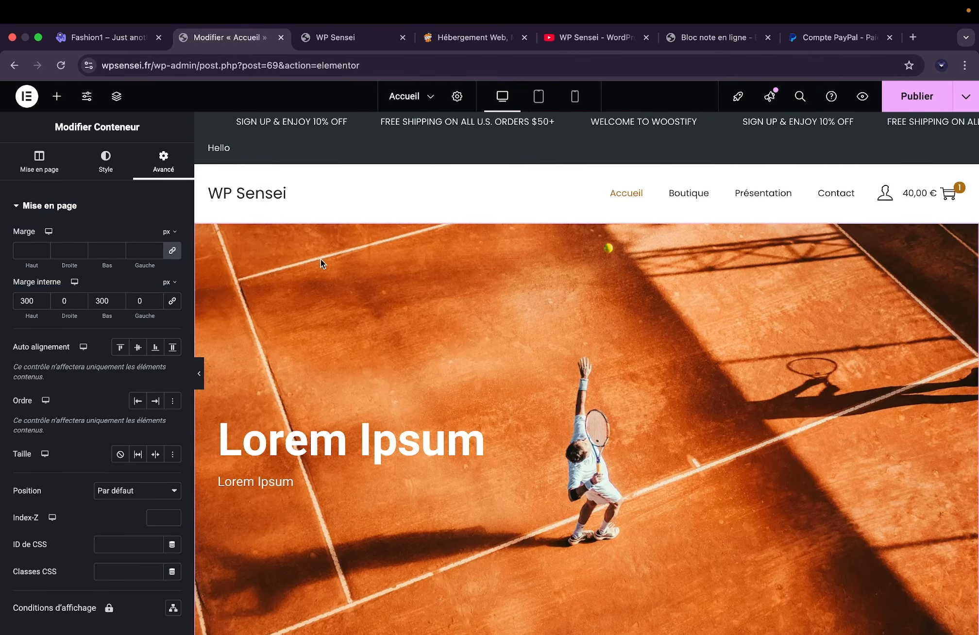
{"action": "left_click", "coordinate": [103, 165]}
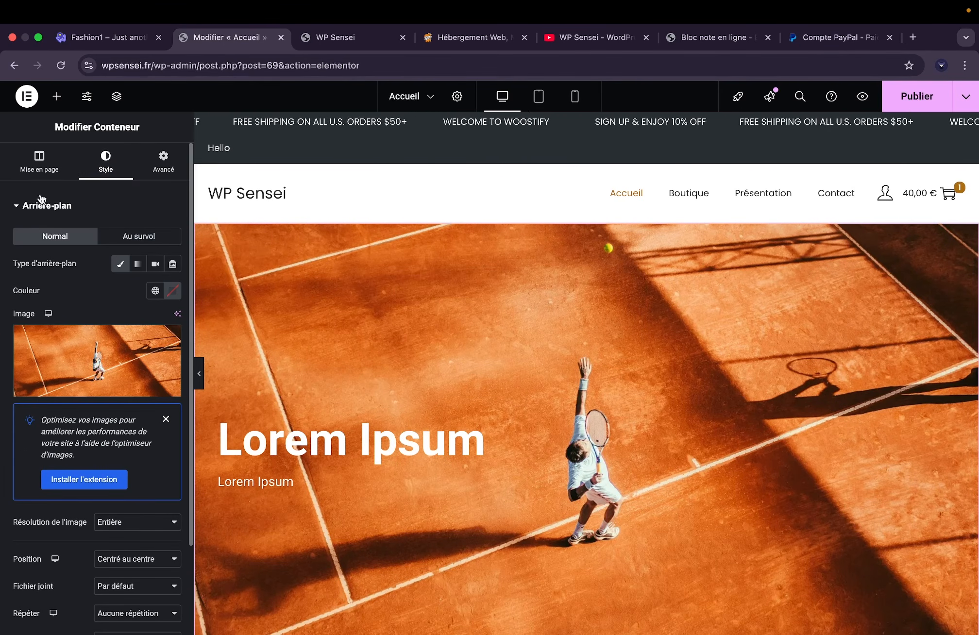
{"action": "scroll", "coordinate": [101, 371], "scroll_direction": "down", "scroll_amount": 1}
{"action": "scroll", "coordinate": [101, 371], "scroll_direction": "down", "scroll_amount": 5}
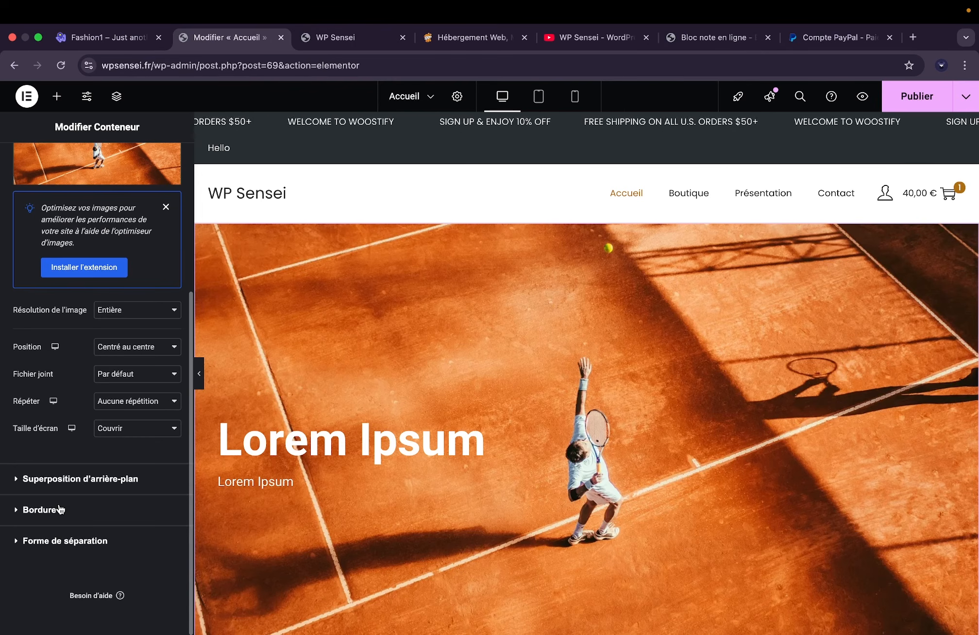
{"action": "left_click", "coordinate": [63, 479]}
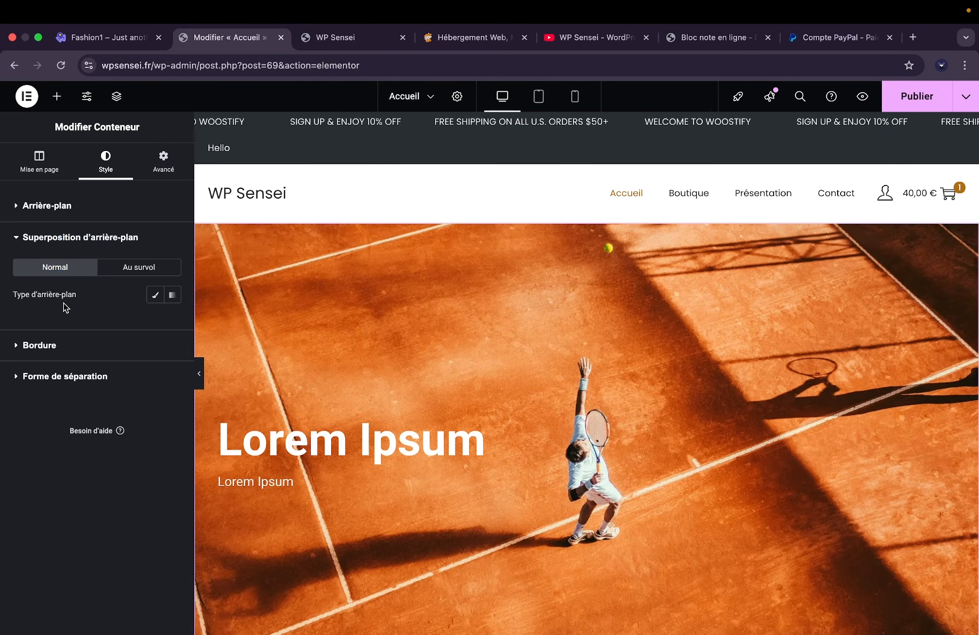
{"action": "left_click", "coordinate": [154, 298]}
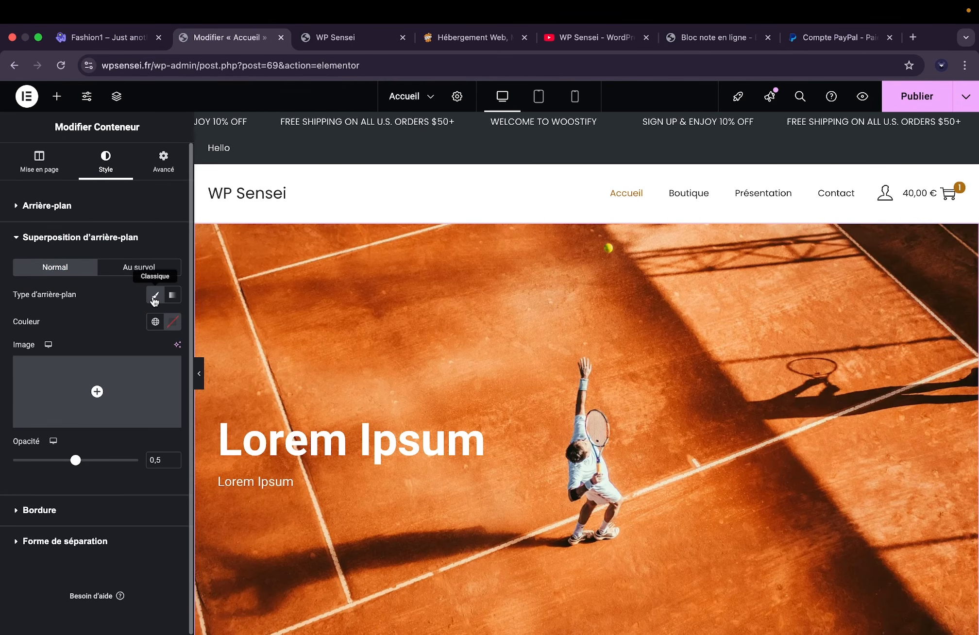
{"action": "left_click", "coordinate": [173, 322]}
{"action": "left_click_drag", "start_coordinate": [145, 437], "coordinate": [97, 470]}
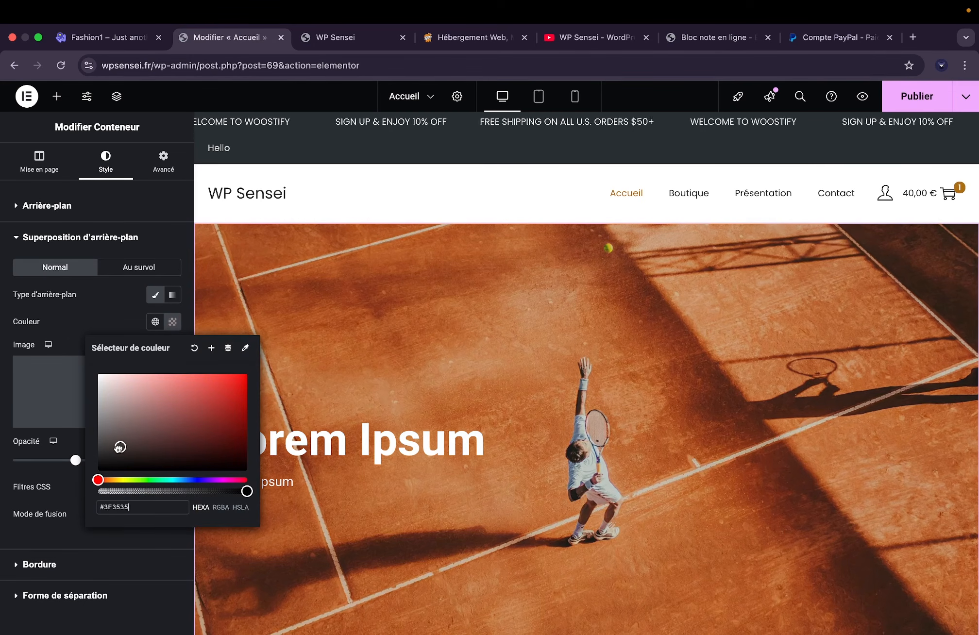
{"action": "left_click", "coordinate": [80, 318]}
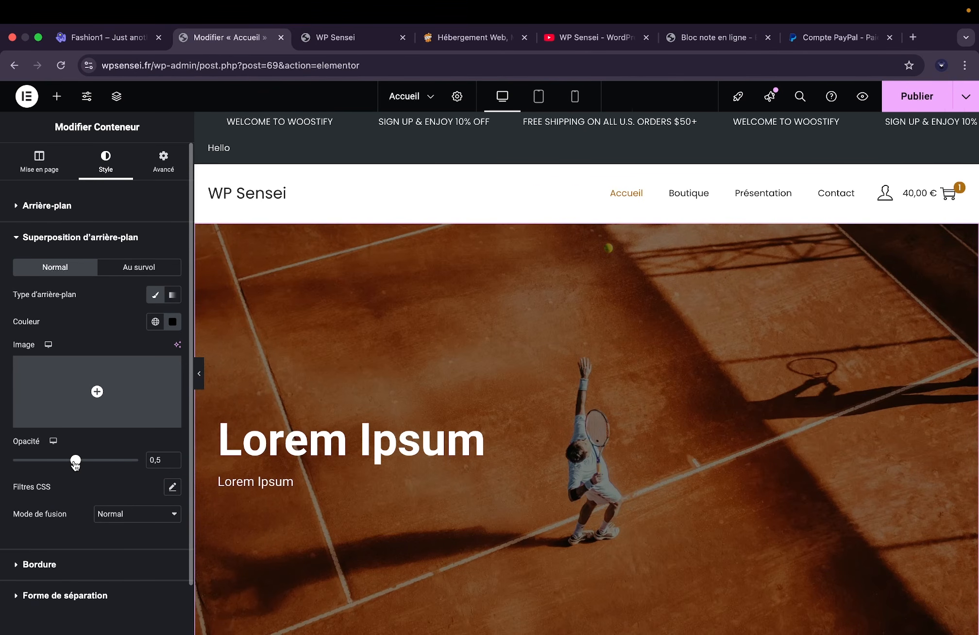
Compare the hero section with and without its background overlay, leaving the overlay on.
{"action": "left_click", "coordinate": [154, 296]}
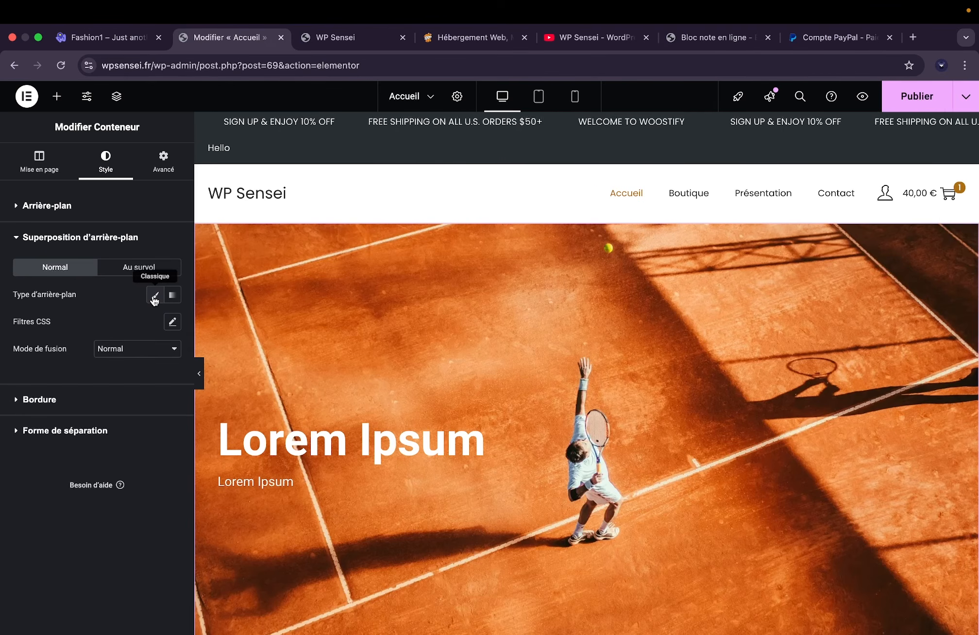
{"action": "left_click", "coordinate": [155, 296]}
{"action": "left_click", "coordinate": [154, 298]}
{"action": "left_click", "coordinate": [154, 297]}
{"action": "left_click", "coordinate": [155, 297]}
{"action": "left_click", "coordinate": [154, 298]}
{"action": "scroll", "coordinate": [346, 305], "scroll_direction": "down", "scroll_amount": 2}
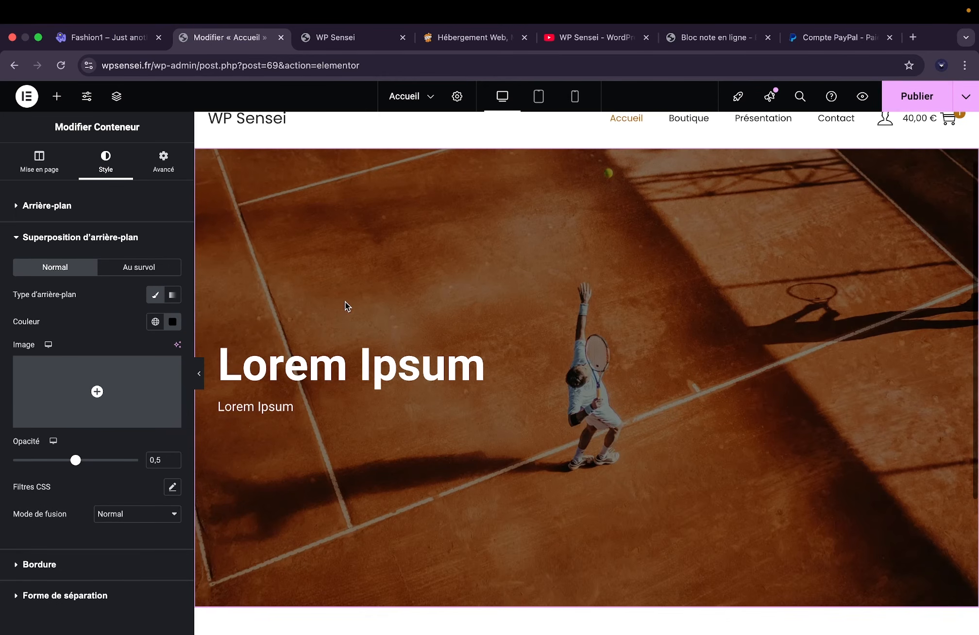
{"action": "scroll", "coordinate": [346, 305], "scroll_direction": "down", "scroll_amount": 3}
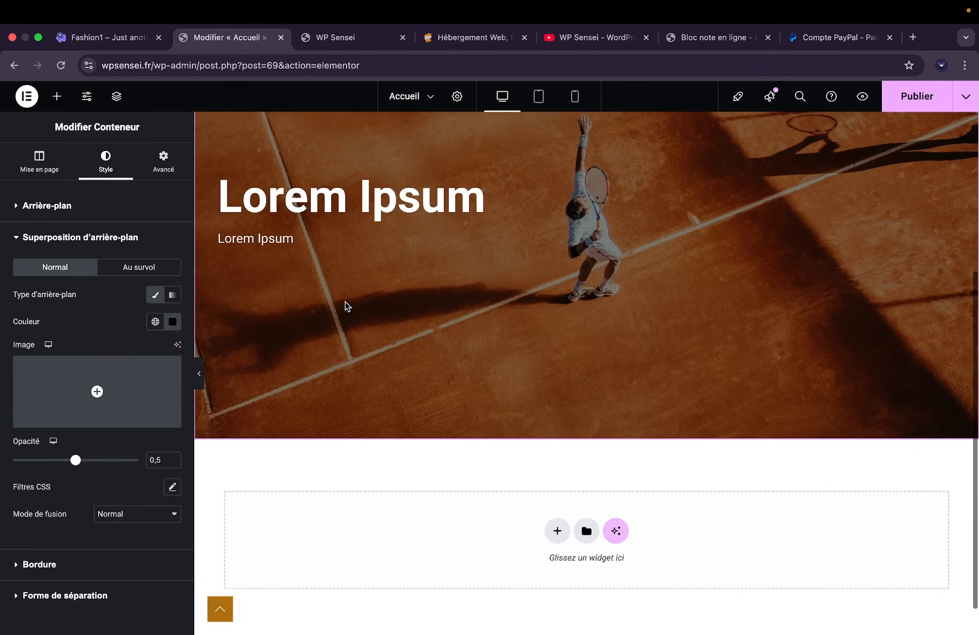
{"action": "scroll", "coordinate": [346, 305], "scroll_direction": "up", "scroll_amount": 5}
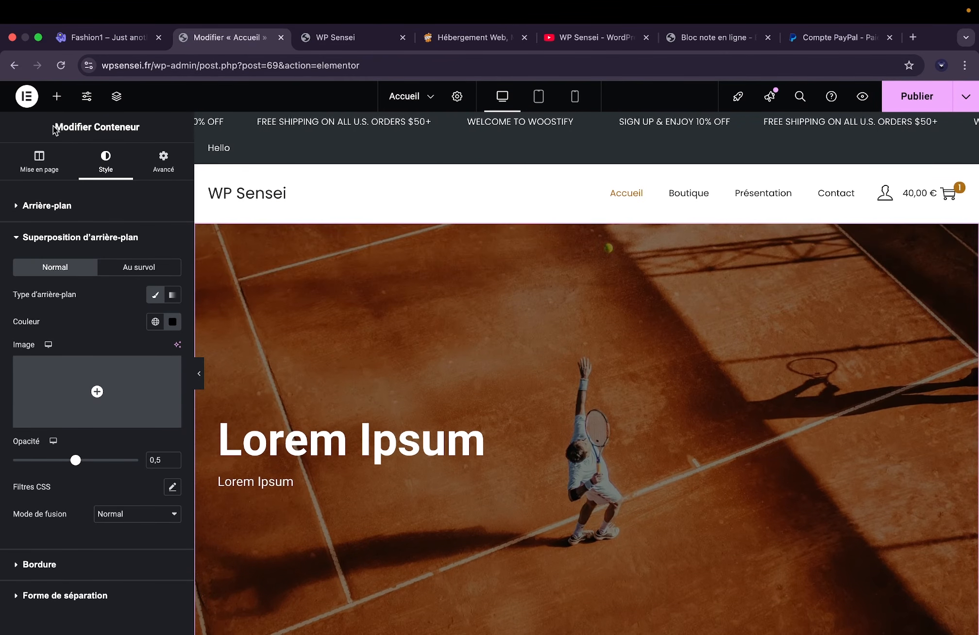
Add a Bouton widget below the small Lorem Ipsum text and label it "Voir la boutique".
{"action": "left_click", "coordinate": [57, 96]}
{"action": "scroll", "coordinate": [80, 318], "scroll_direction": "down", "scroll_amount": 2}
{"action": "left_click_drag", "start_coordinate": [77, 441], "coordinate": [257, 485]}
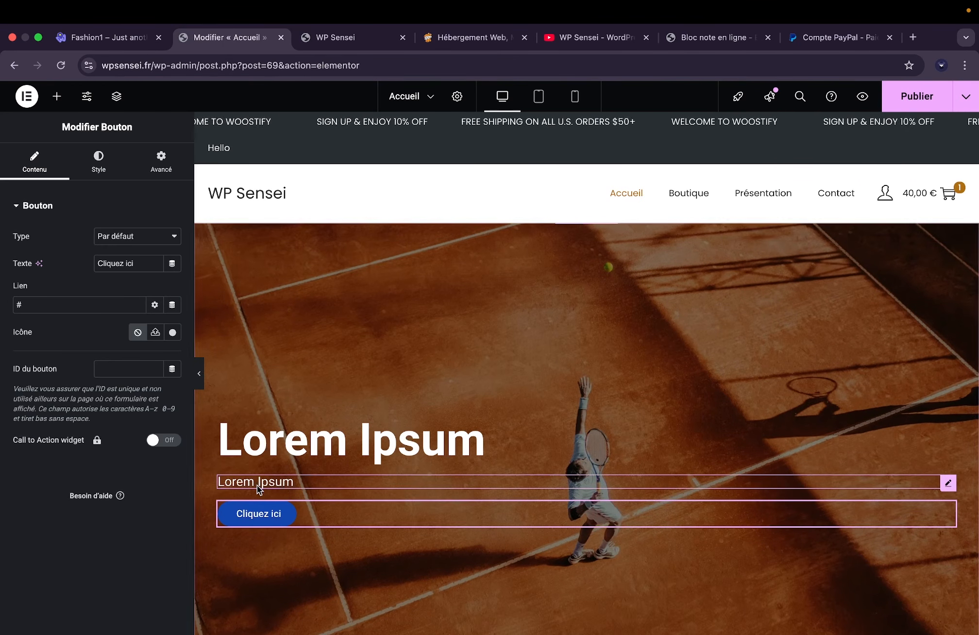
{"action": "scroll", "coordinate": [312, 521], "scroll_direction": "down", "scroll_amount": 1}
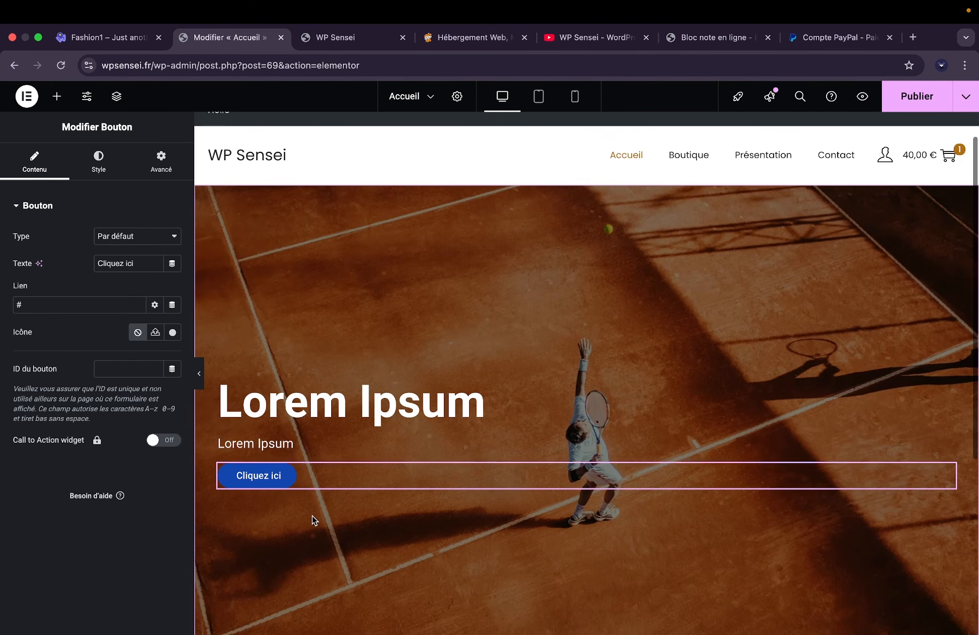
{"action": "triple_click", "coordinate": [134, 268]}
{"action": "type", "text": "Voir la boutique"}
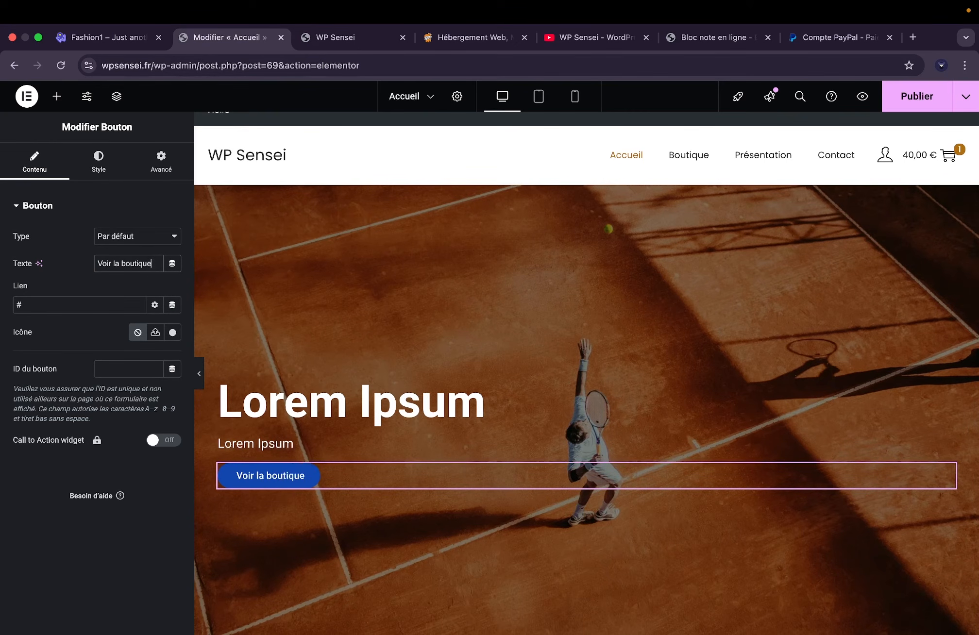
Open the site's Boutique page in a new browser tab and switch to it.
{"action": "scroll", "coordinate": [581, 121], "scroll_direction": "up", "scroll_amount": 1}
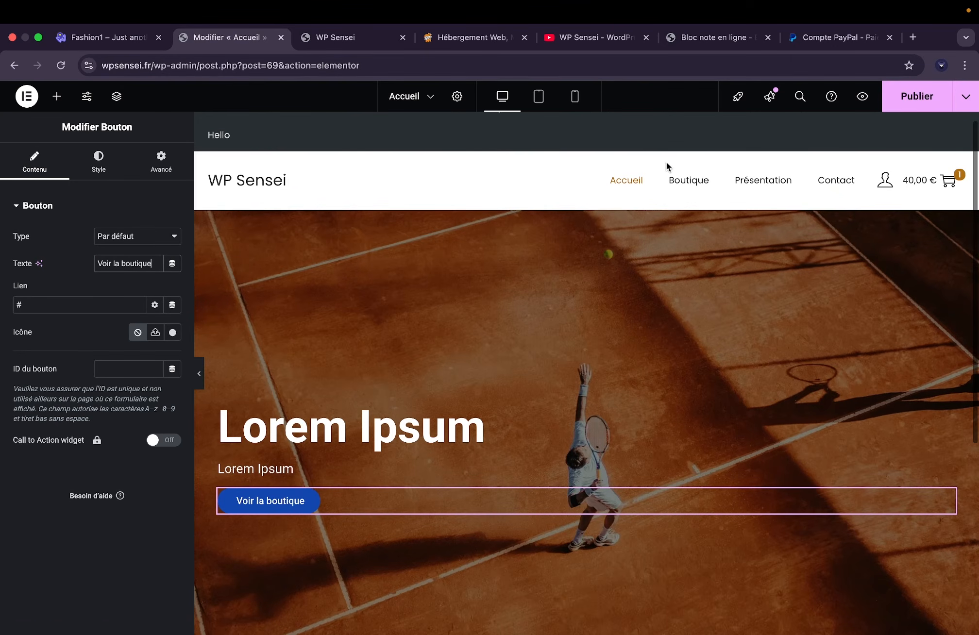
{"action": "right_click", "coordinate": [680, 179]}
{"action": "left_click", "coordinate": [687, 187]}
{"action": "left_click", "coordinate": [318, 41]}
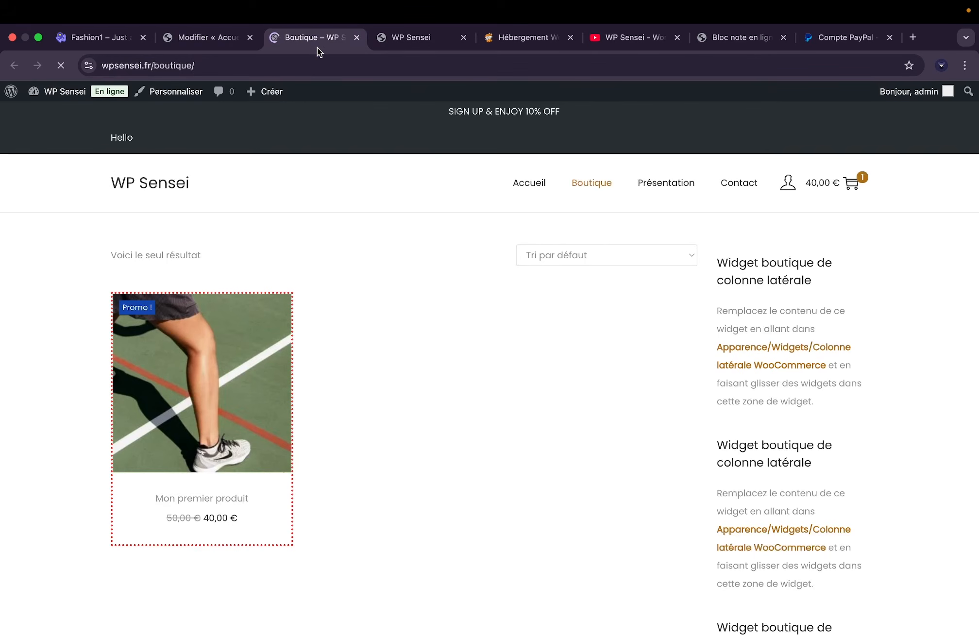
{"action": "left_click", "coordinate": [299, 65]}
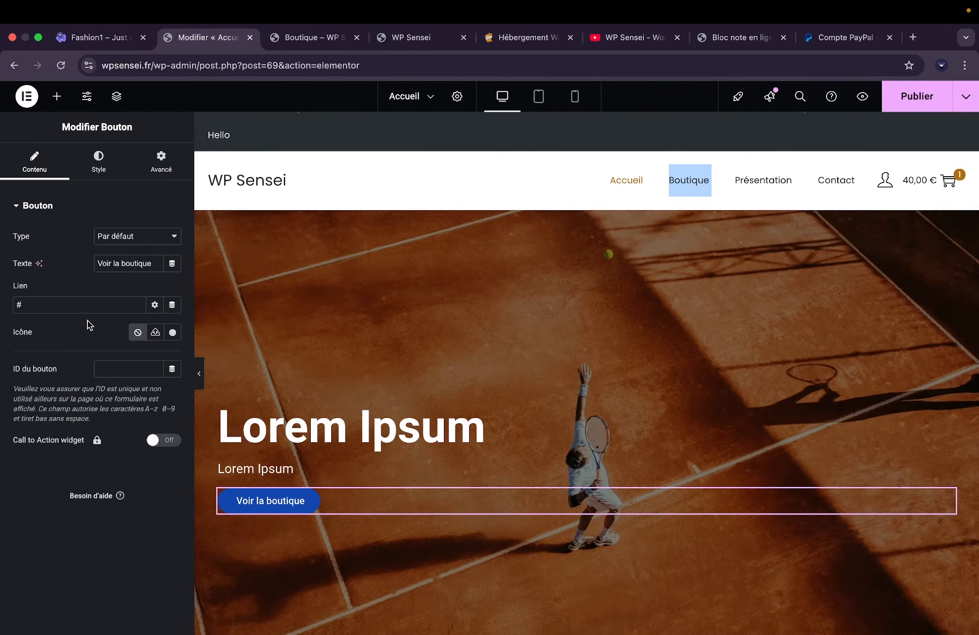
{"action": "type", "text": "https://wpsensei.fr/boutique/"}
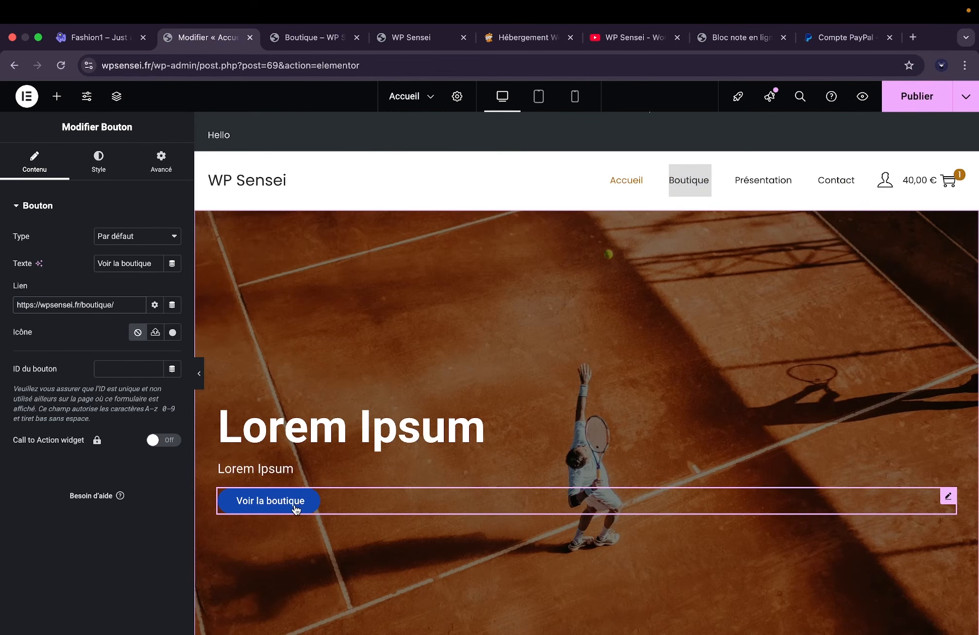
Copy the hex code of the theme colour (Couleur du thème) from the site customizer's colour settings.
{"action": "left_click", "coordinate": [91, 177]}
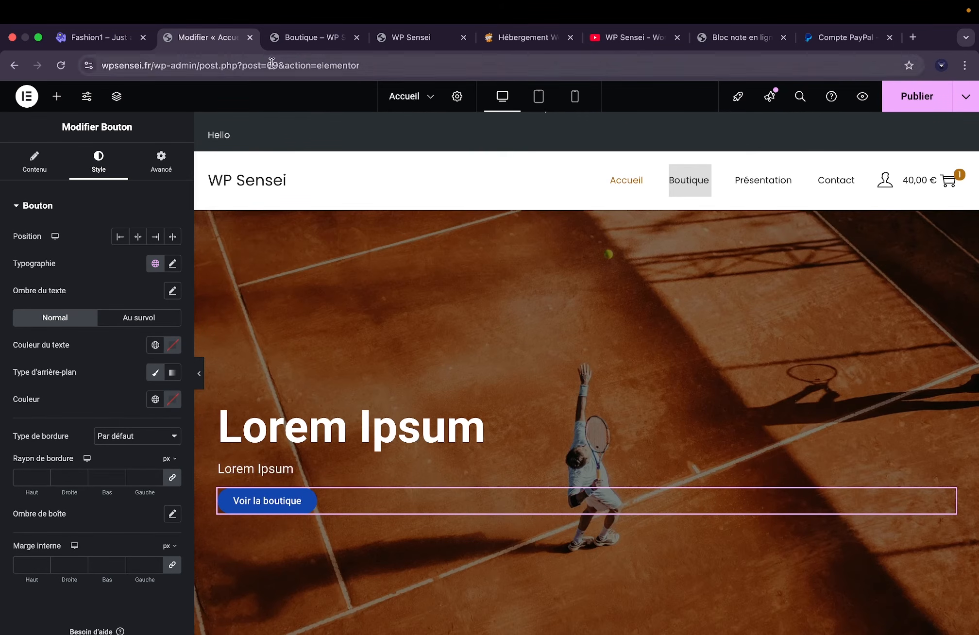
{"action": "left_click", "coordinate": [311, 37]}
{"action": "left_click", "coordinate": [161, 97]}
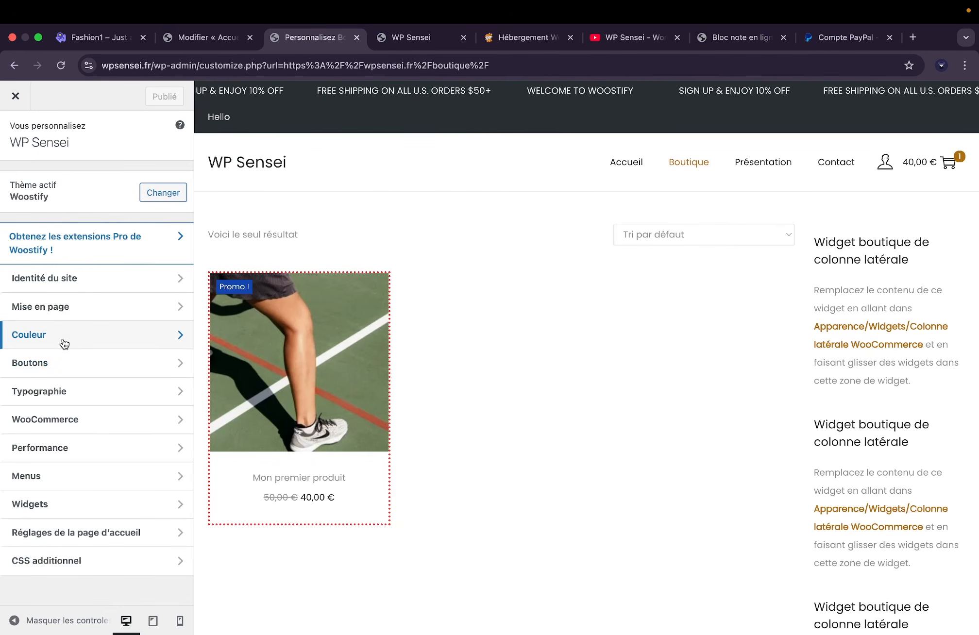
{"action": "left_click", "coordinate": [65, 344]}
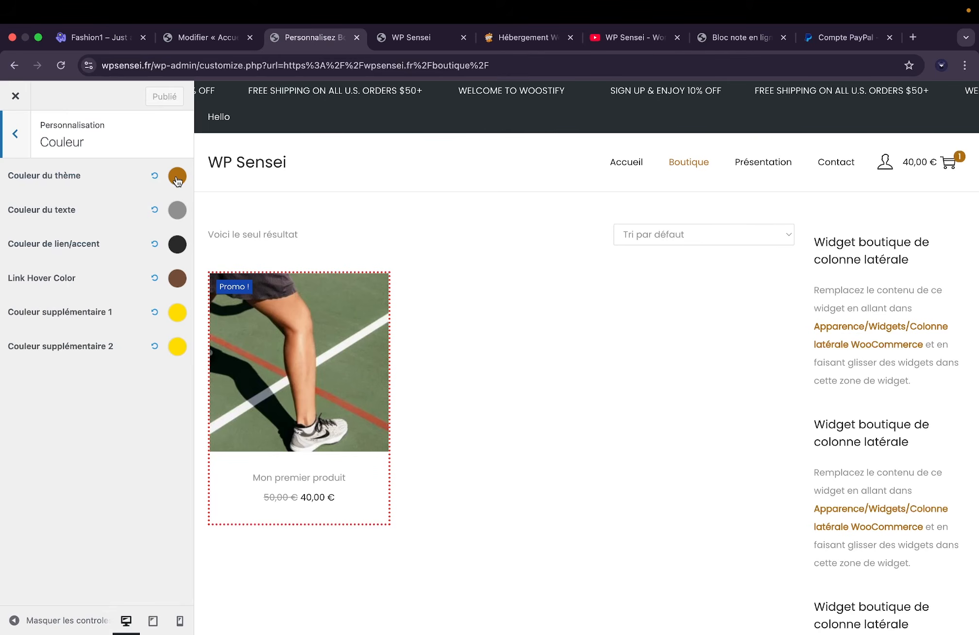
{"action": "left_click", "coordinate": [177, 176]}
{"action": "triple_click", "coordinate": [49, 344]}
{"action": "key", "text": "ctrl+c"}
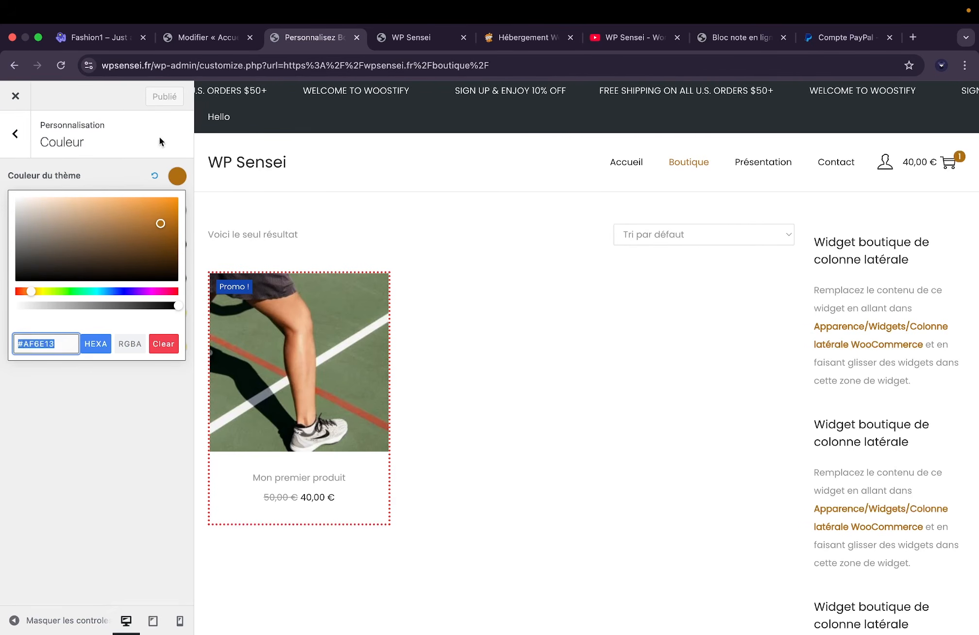
Return to the Elementor editor and set the "Voir la boutique" button's normal background colour to #AF6E13.
{"action": "left_click", "coordinate": [205, 37]}
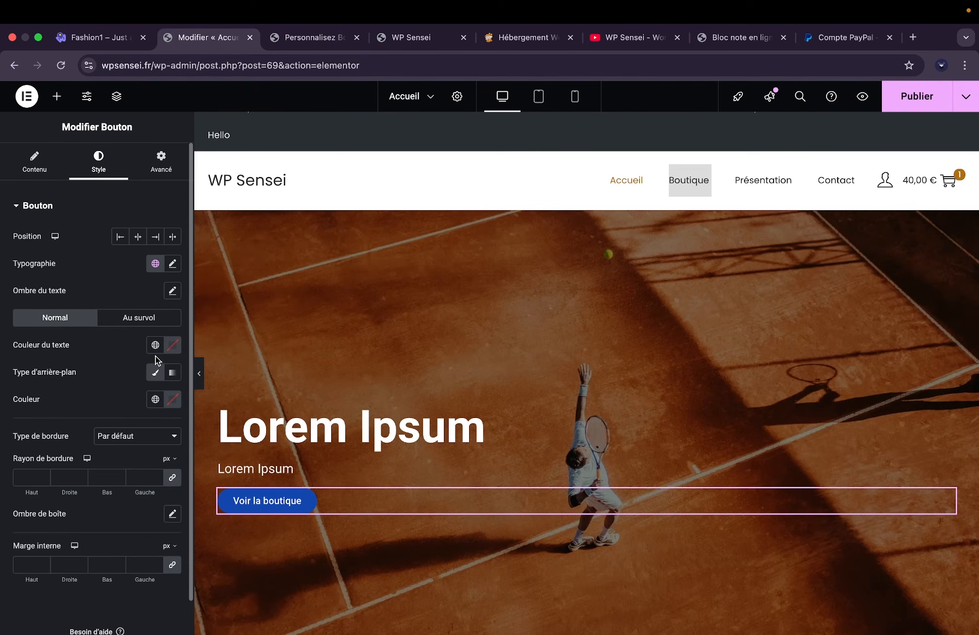
{"action": "left_click", "coordinate": [172, 399]}
{"action": "key", "text": "ctrl+v"}
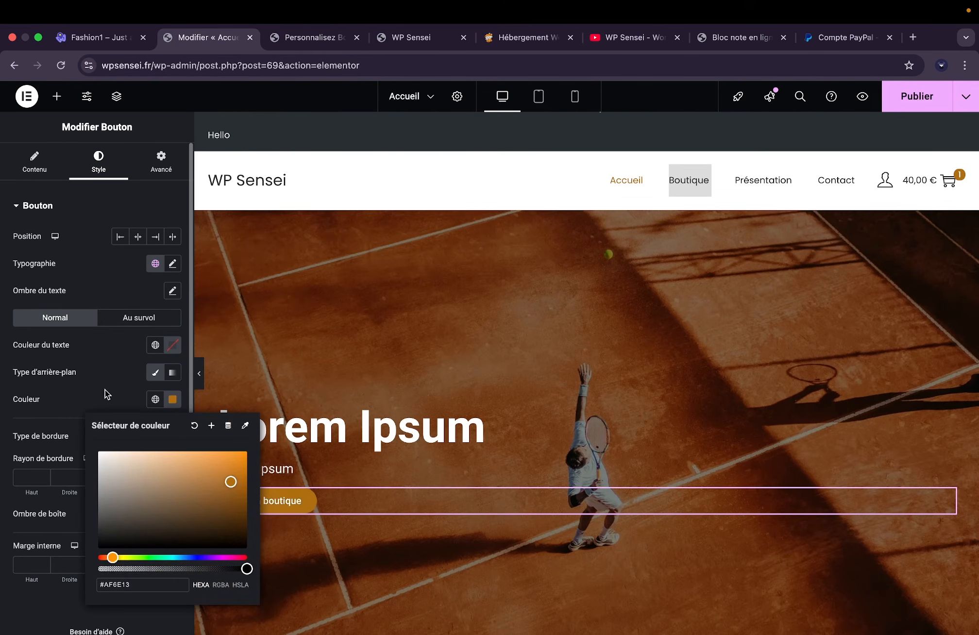
{"action": "left_click", "coordinate": [107, 390]}
{"action": "scroll", "coordinate": [291, 504], "scroll_direction": "down", "scroll_amount": 2}
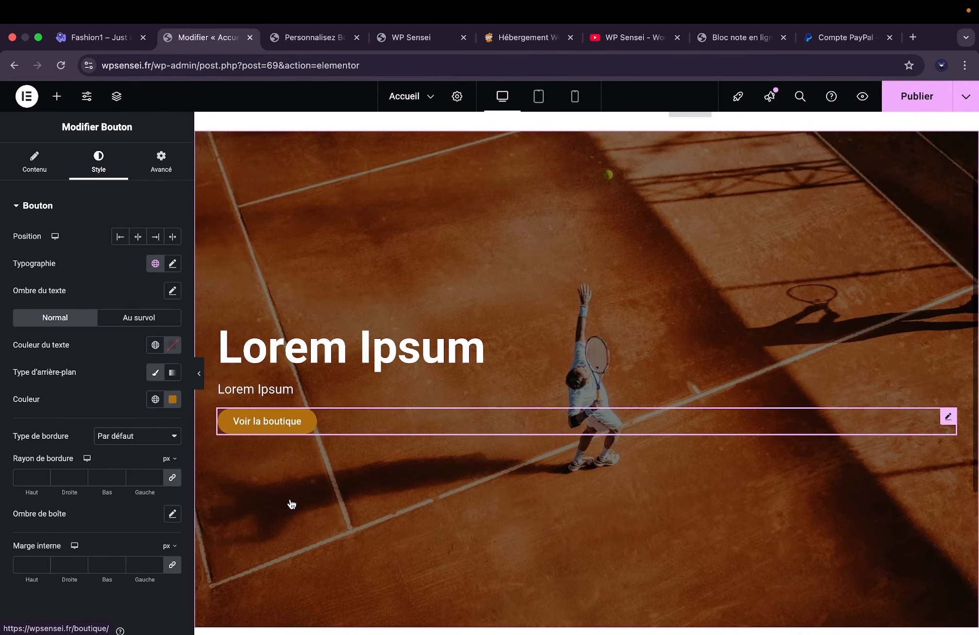
Set the button's hover background colour to a darker shade of #AF6E13 and preview it on the hero section.
{"action": "left_click", "coordinate": [138, 318]}
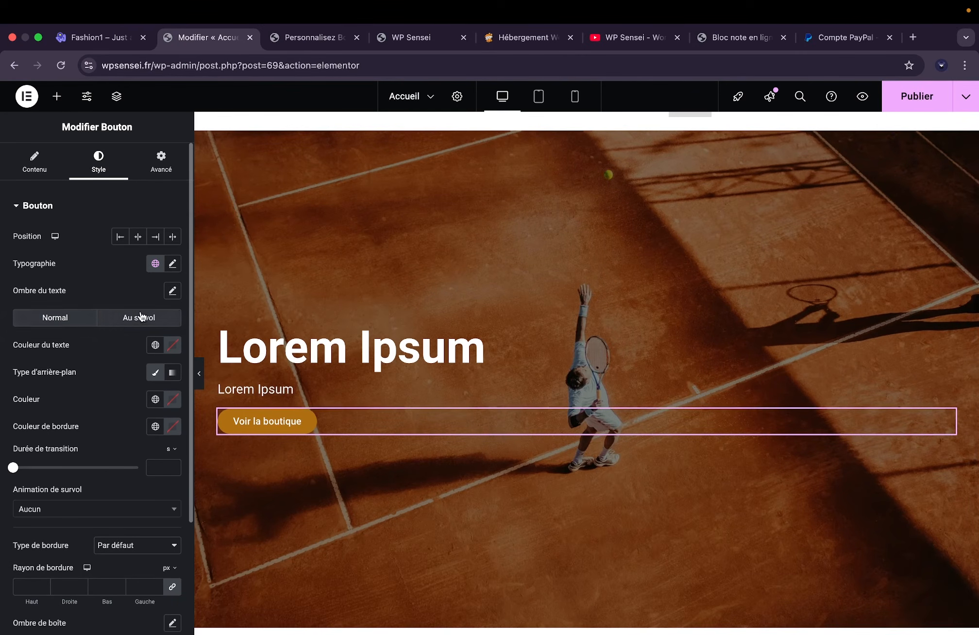
{"action": "left_click", "coordinate": [174, 405]}
{"action": "key", "text": "ctrl+v"}
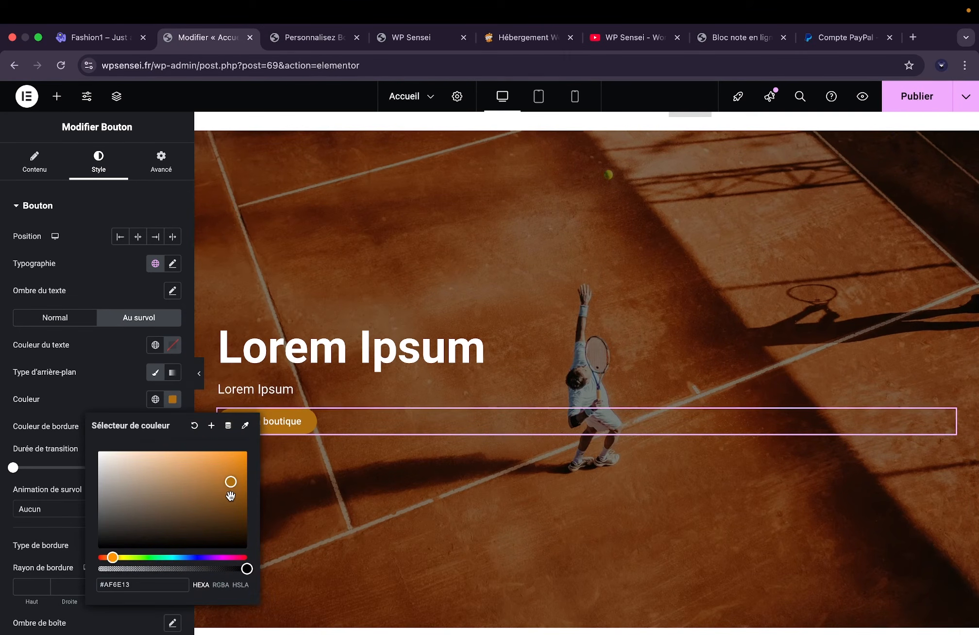
{"action": "left_click", "coordinate": [124, 399]}
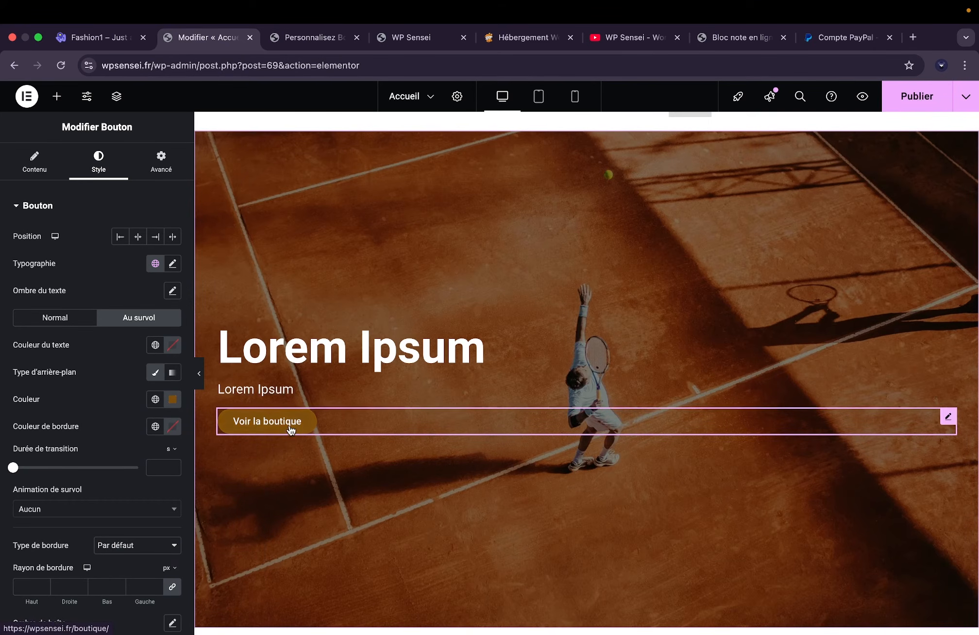
{"action": "scroll", "coordinate": [339, 473], "scroll_direction": "up", "scroll_amount": 3}
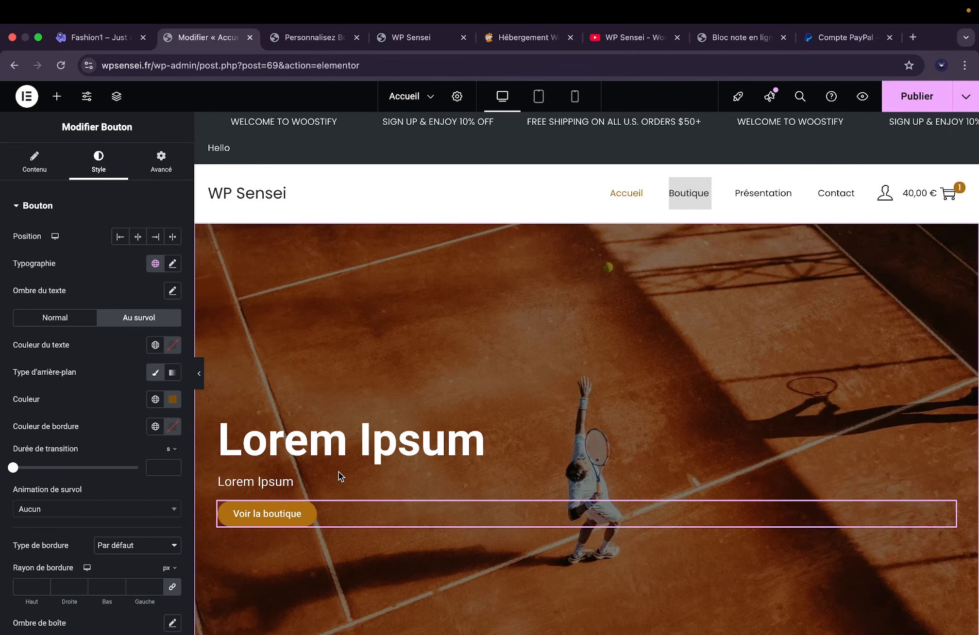
Start adding a new Flexbox container below the hero section and bring up its structure choices.
{"action": "scroll", "coordinate": [339, 472], "scroll_direction": "down", "scroll_amount": 3}
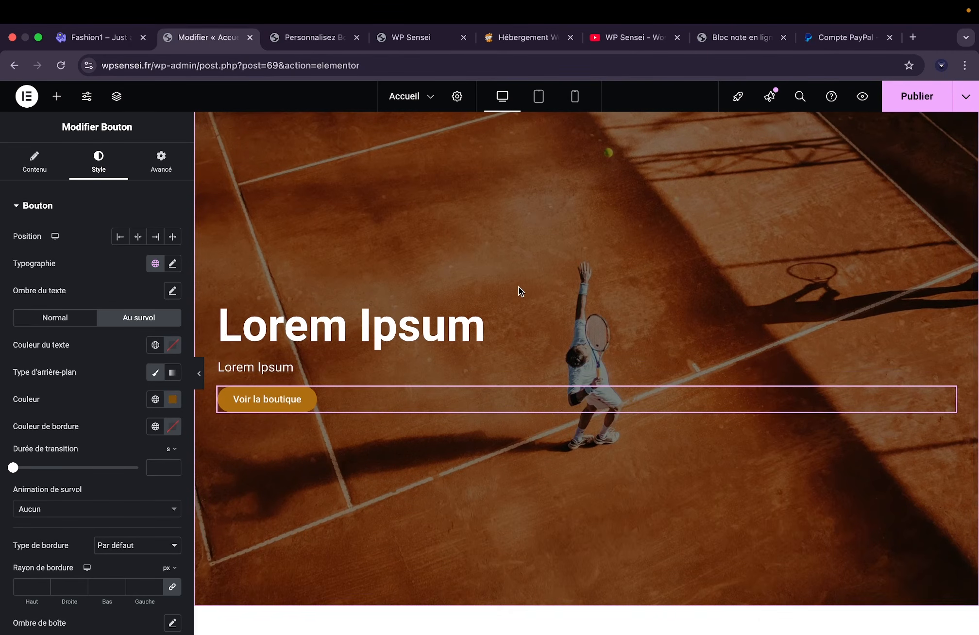
{"action": "scroll", "coordinate": [519, 290], "scroll_direction": "down", "scroll_amount": 5}
{"action": "scroll", "coordinate": [361, 327], "scroll_direction": "down", "scroll_amount": 1}
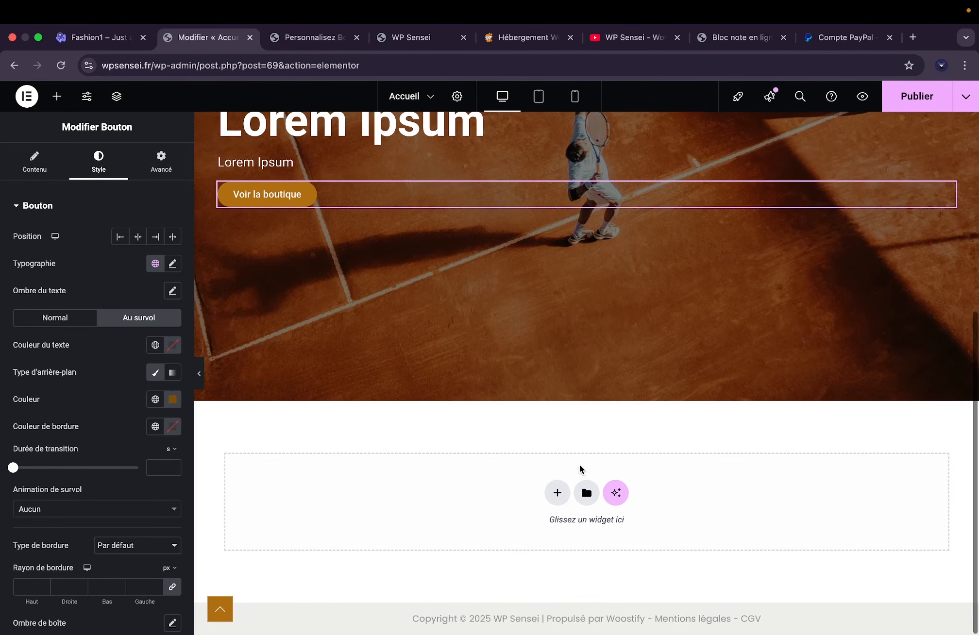
{"action": "left_click", "coordinate": [557, 492]}
{"action": "left_click", "coordinate": [544, 533]}
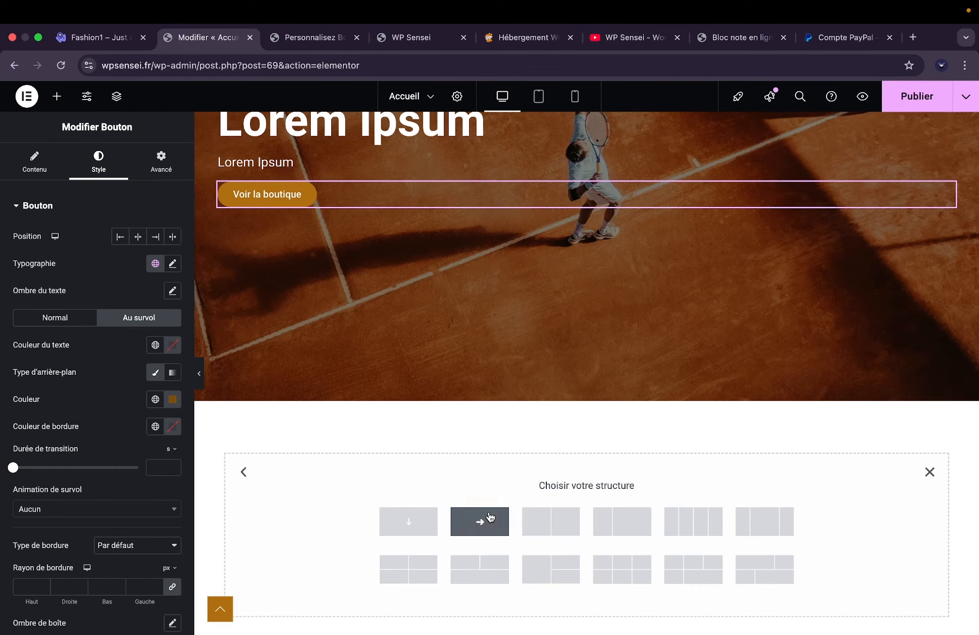
{"action": "scroll", "coordinate": [449, 497], "scroll_direction": "down", "scroll_amount": 1}
{"action": "scroll", "coordinate": [449, 497], "scroll_direction": "down", "scroll_amount": 1}
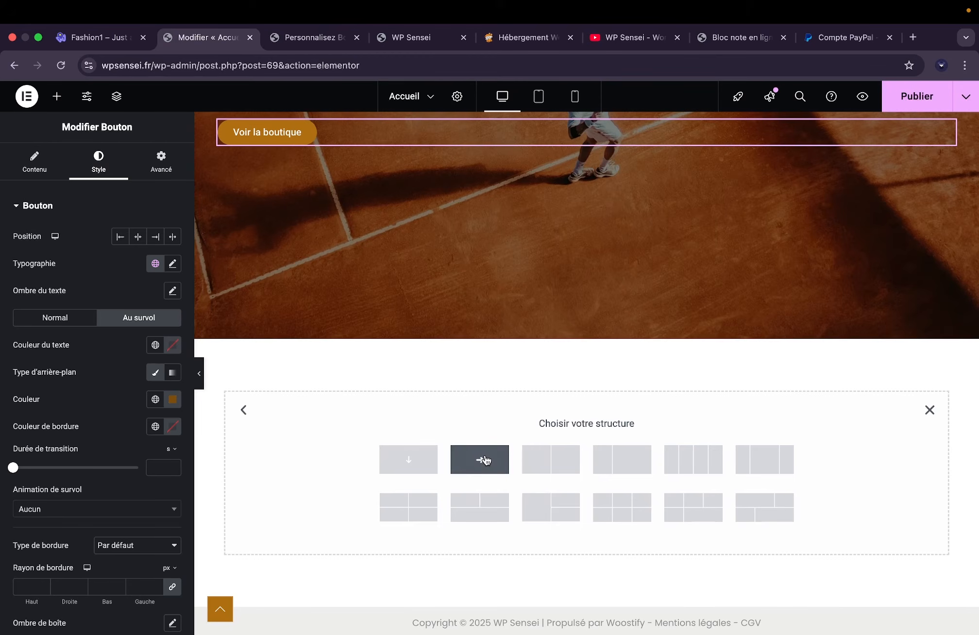
Add an empty row-direction container below the hero section and consult the Woostify demo's Shop By Categories layout.
{"action": "left_click", "coordinate": [484, 460]}
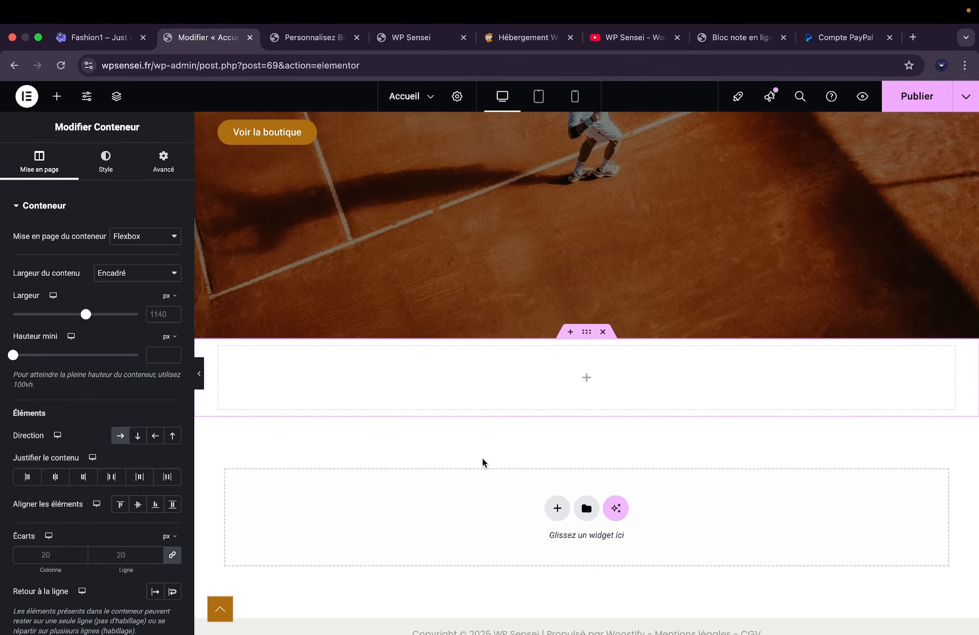
{"action": "left_click", "coordinate": [104, 43]}
{"action": "scroll", "coordinate": [333, 301], "scroll_direction": "up", "scroll_amount": 15}
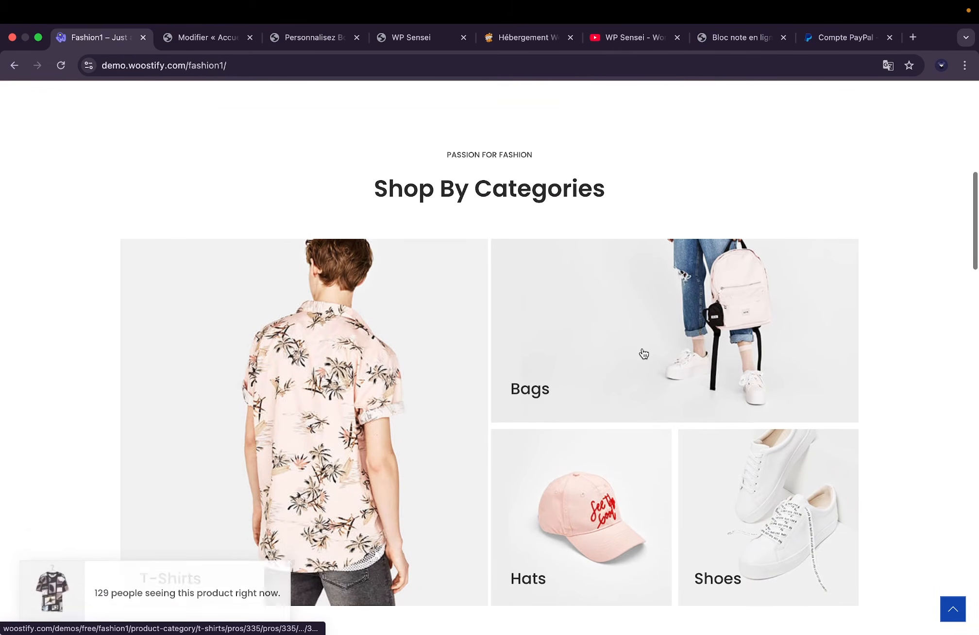
{"action": "left_click", "coordinate": [190, 35]}
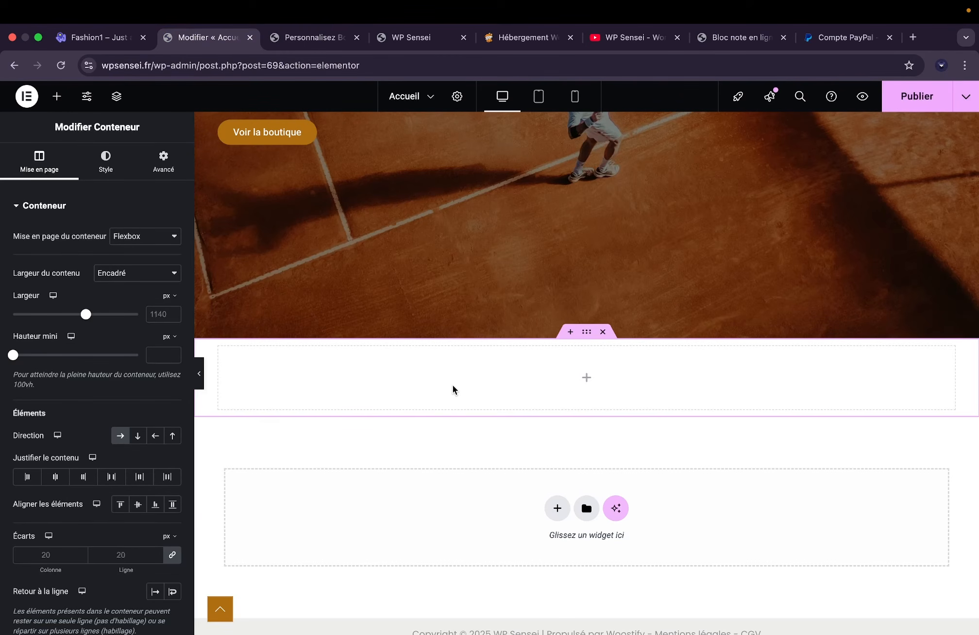
Insert a nested container into the new row container and duplicate it to form two side-by-side columns.
{"action": "left_click", "coordinate": [57, 104]}
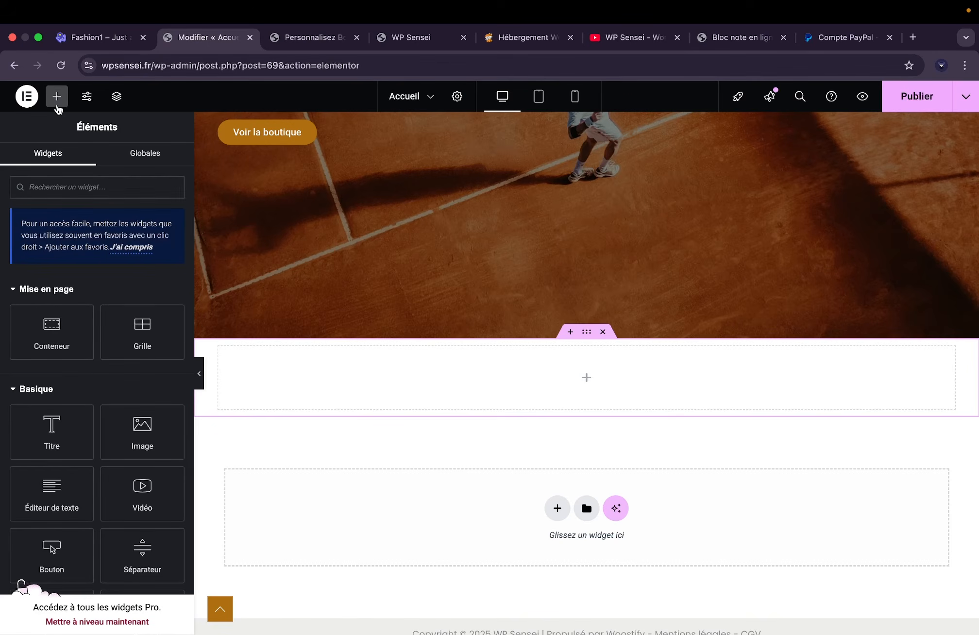
{"action": "right_click", "coordinate": [314, 383]}
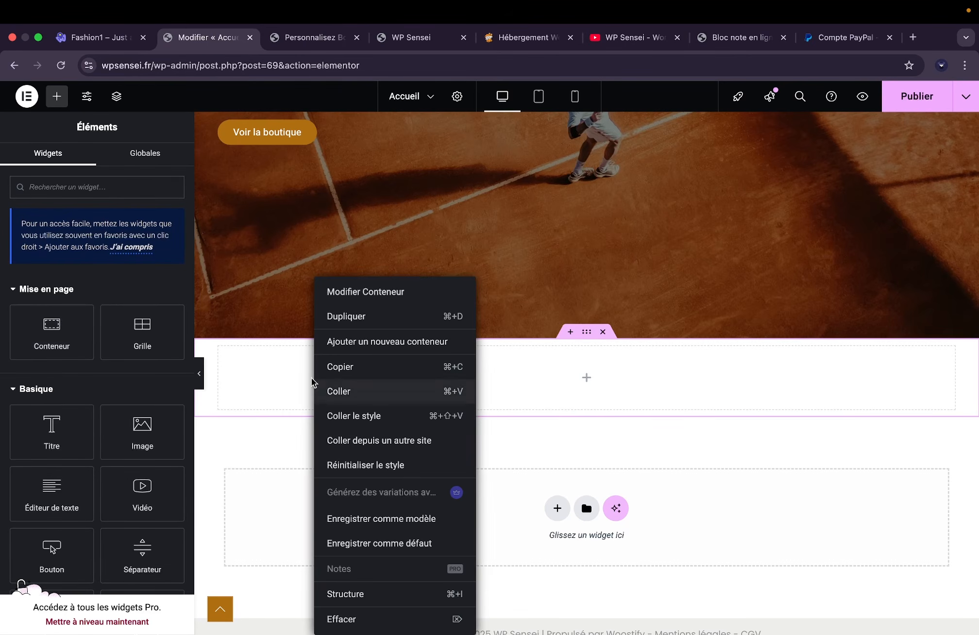
{"action": "left_click", "coordinate": [291, 376]}
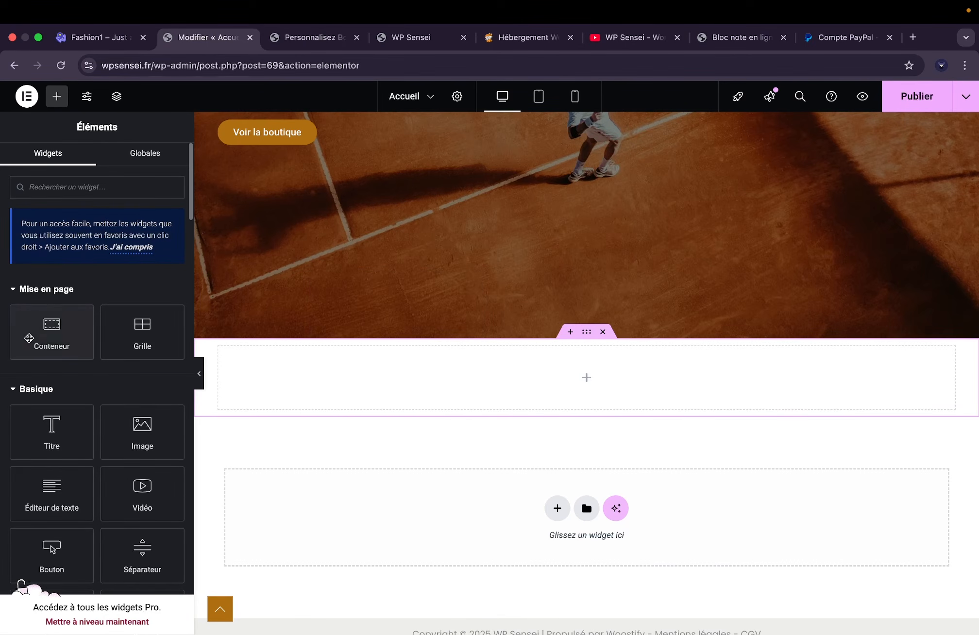
{"action": "left_click_drag", "start_coordinate": [52, 329], "coordinate": [437, 376]}
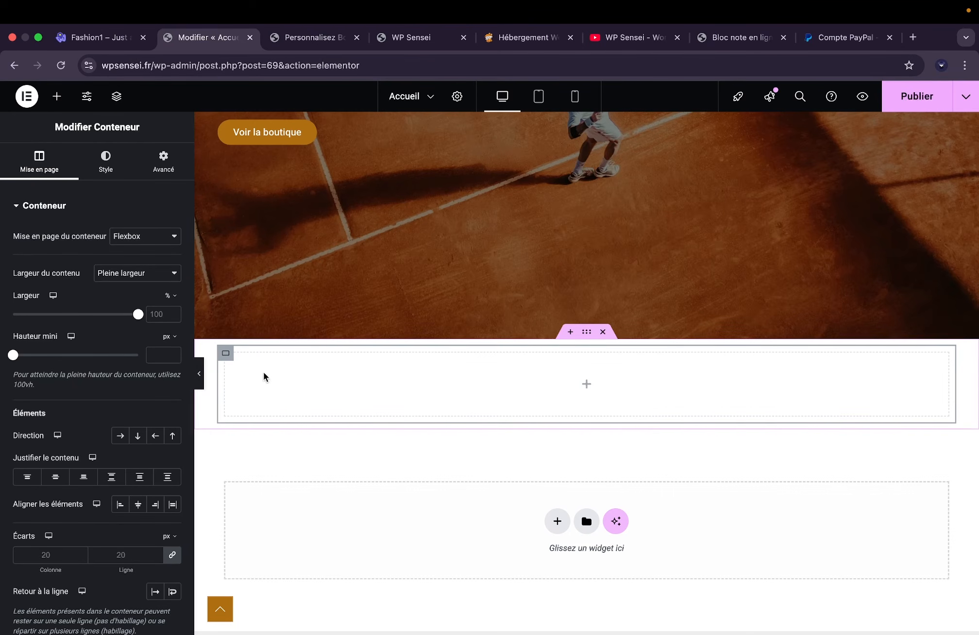
{"action": "right_click", "coordinate": [230, 363]}
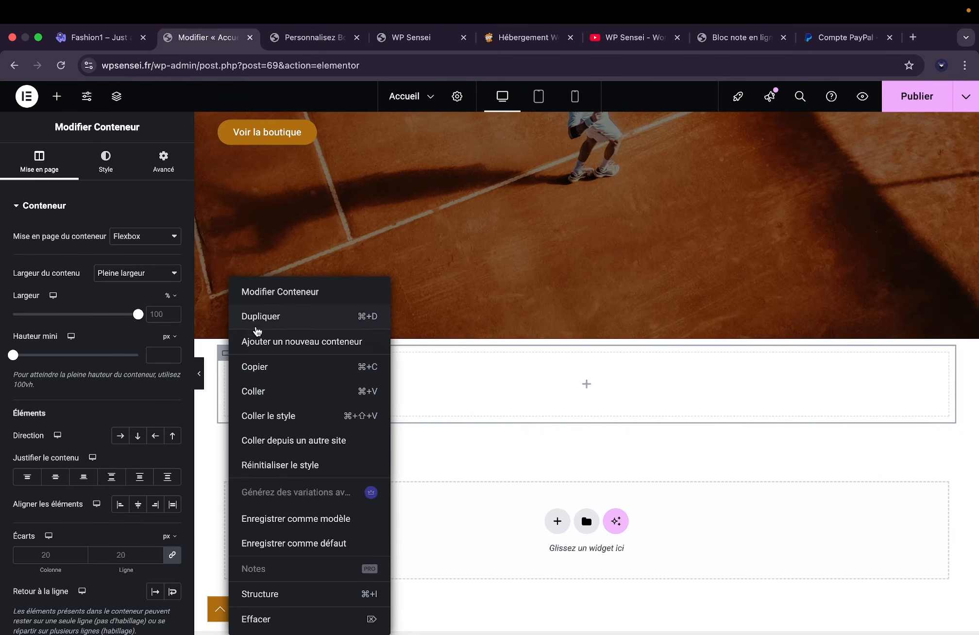
{"action": "left_click", "coordinate": [258, 320]}
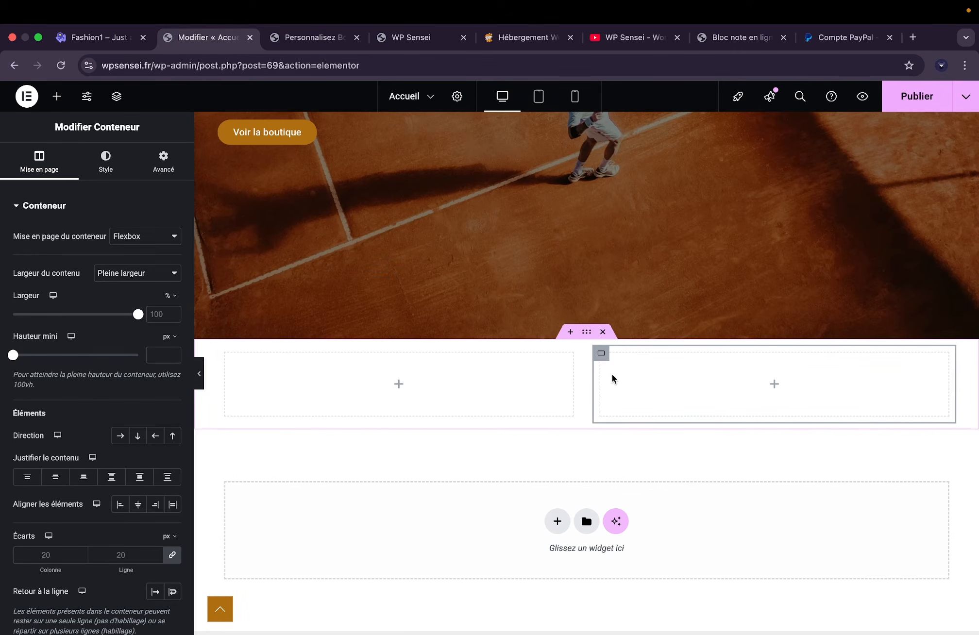
Following the demo's category grid, insert a container inside the second column and duplicate it to stack two blocks.
{"action": "left_click", "coordinate": [100, 37]}
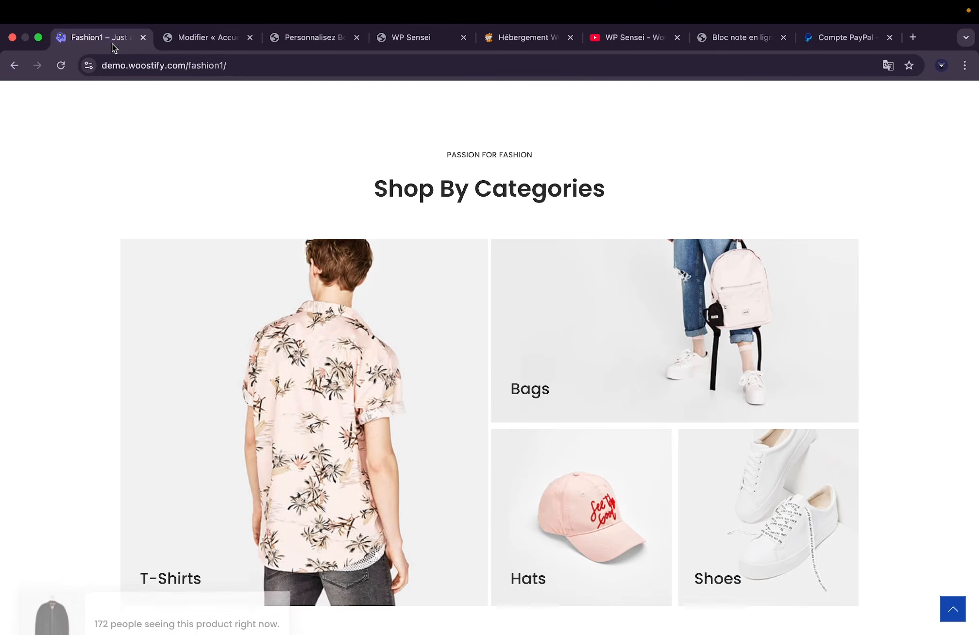
{"action": "scroll", "coordinate": [459, 334], "scroll_direction": "down", "scroll_amount": 2}
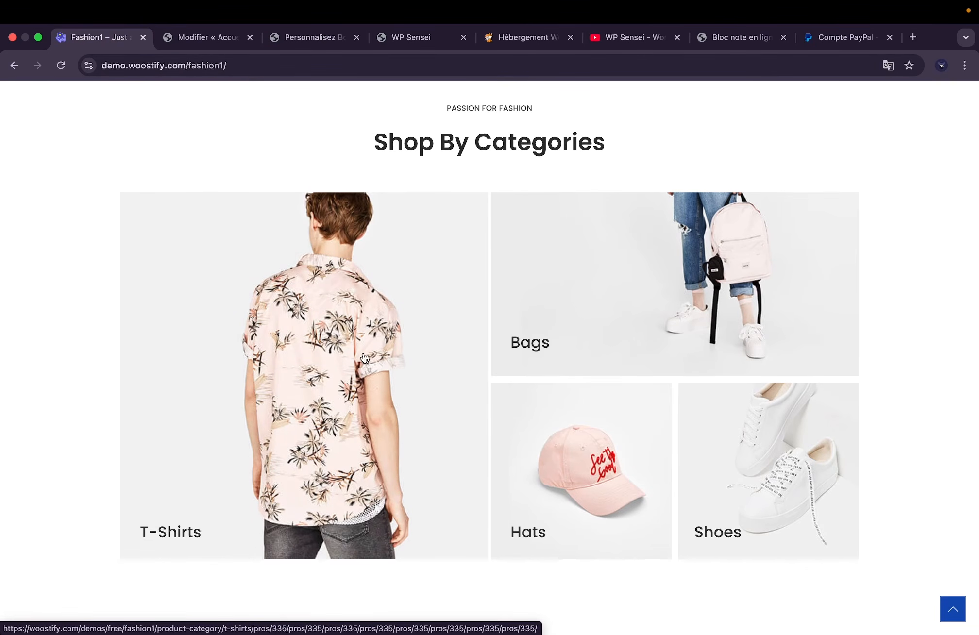
{"action": "left_click", "coordinate": [208, 38]}
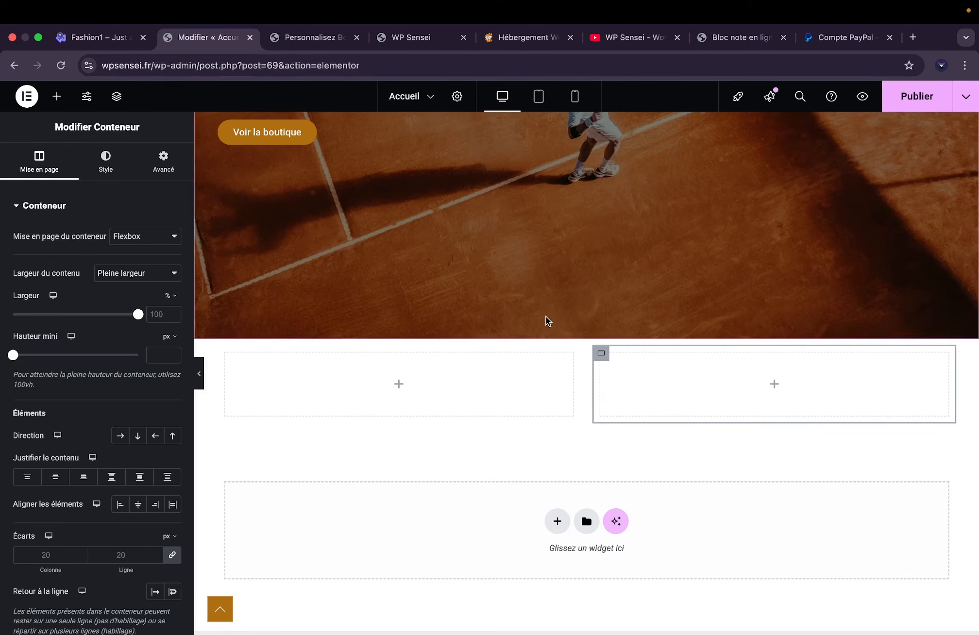
{"action": "left_click", "coordinate": [56, 102]}
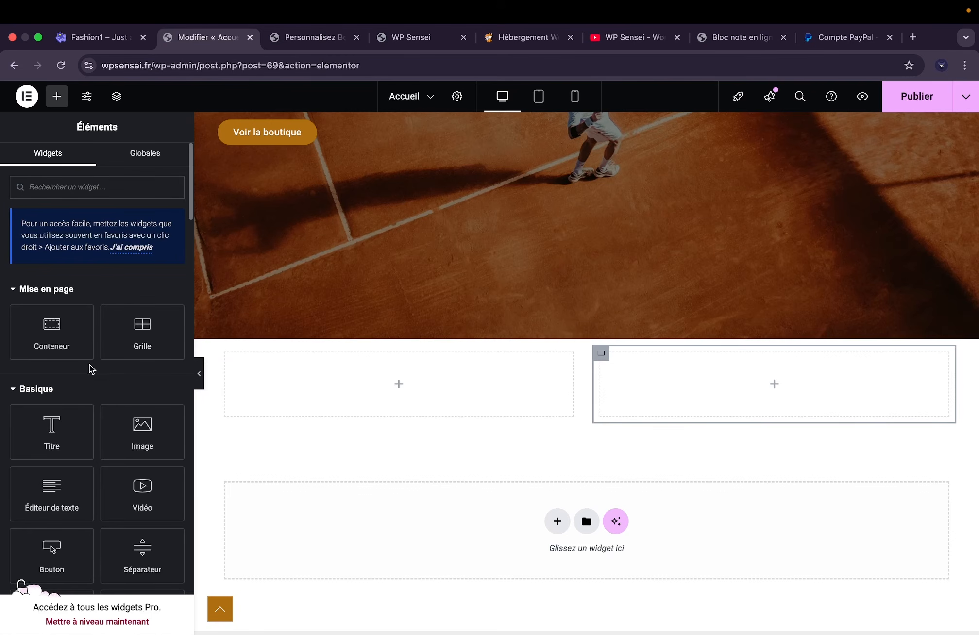
{"action": "left_click_drag", "start_coordinate": [74, 352], "coordinate": [693, 385]}
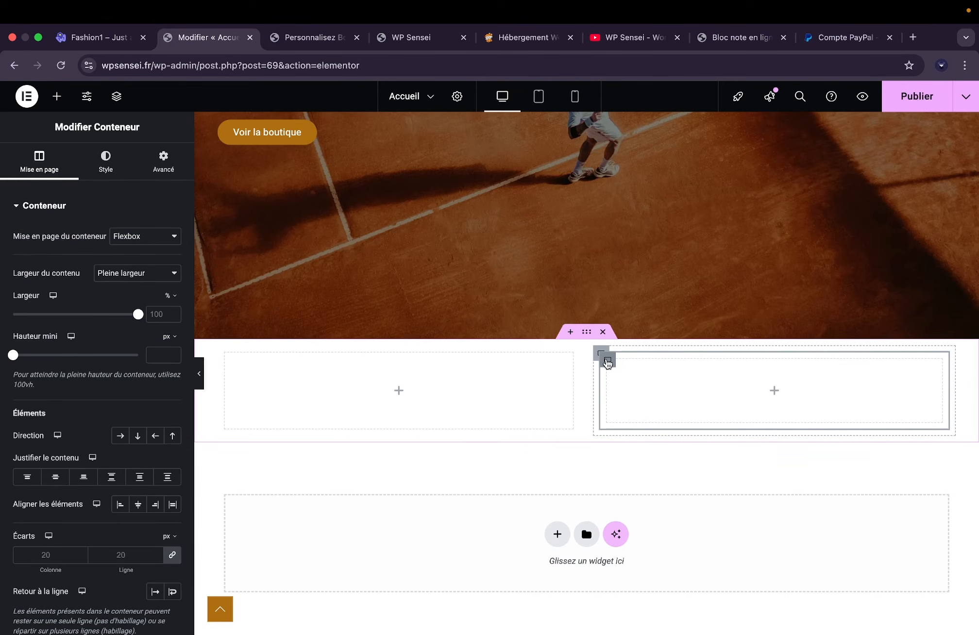
{"action": "right_click", "coordinate": [606, 362]}
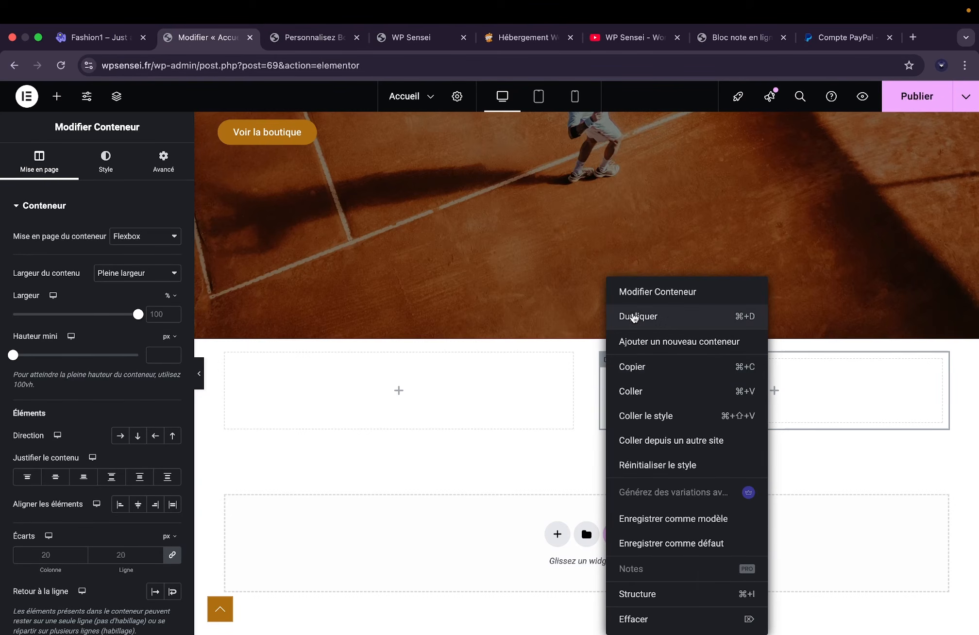
{"action": "left_click", "coordinate": [634, 318]}
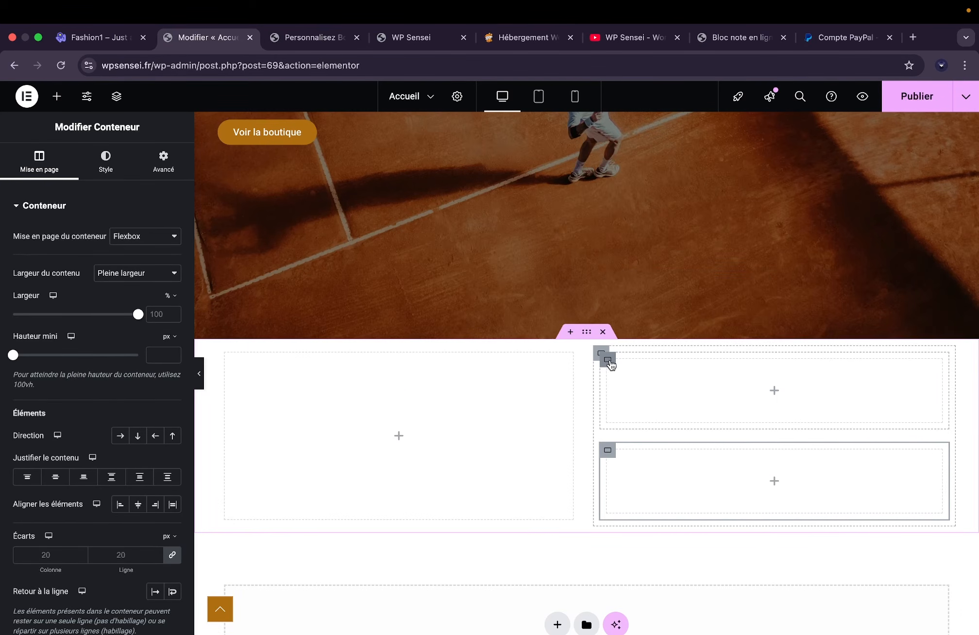
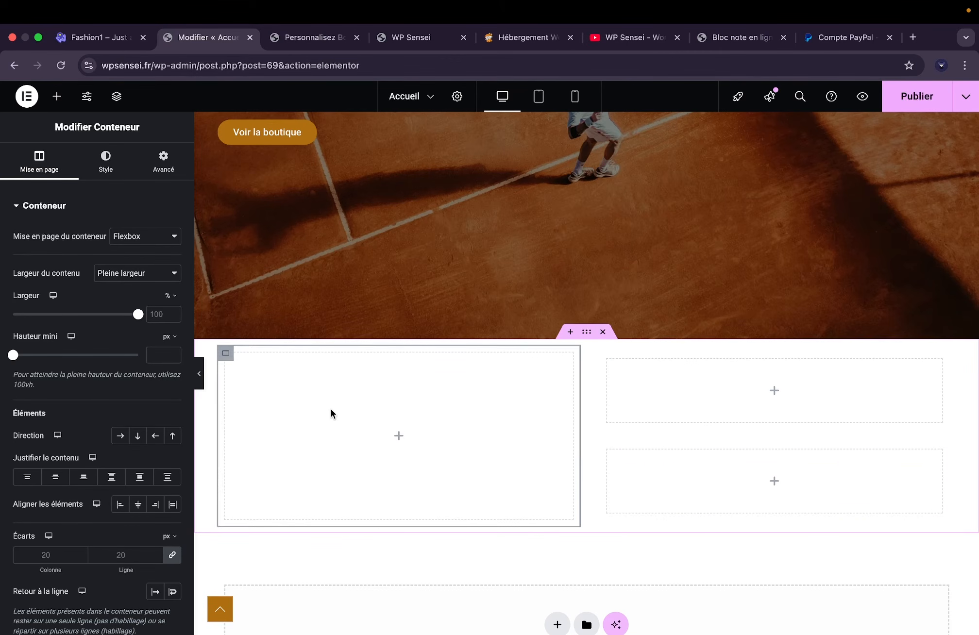
Give the first column's container a Classique background with the media library photo of the woman holding a bottle and basketball.
{"action": "left_click", "coordinate": [221, 351]}
{"action": "left_click", "coordinate": [102, 163]}
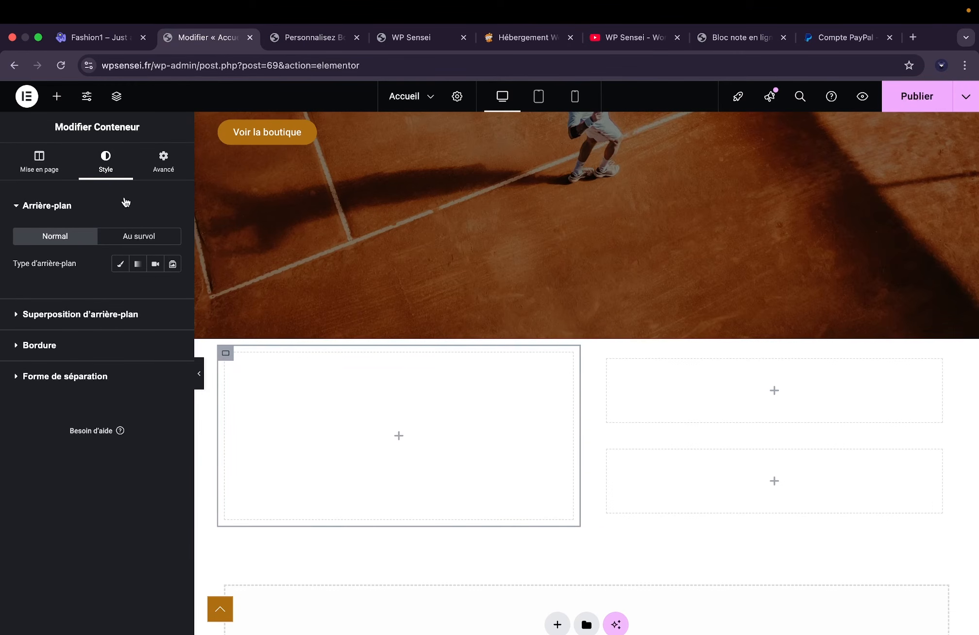
{"action": "left_click", "coordinate": [120, 264]}
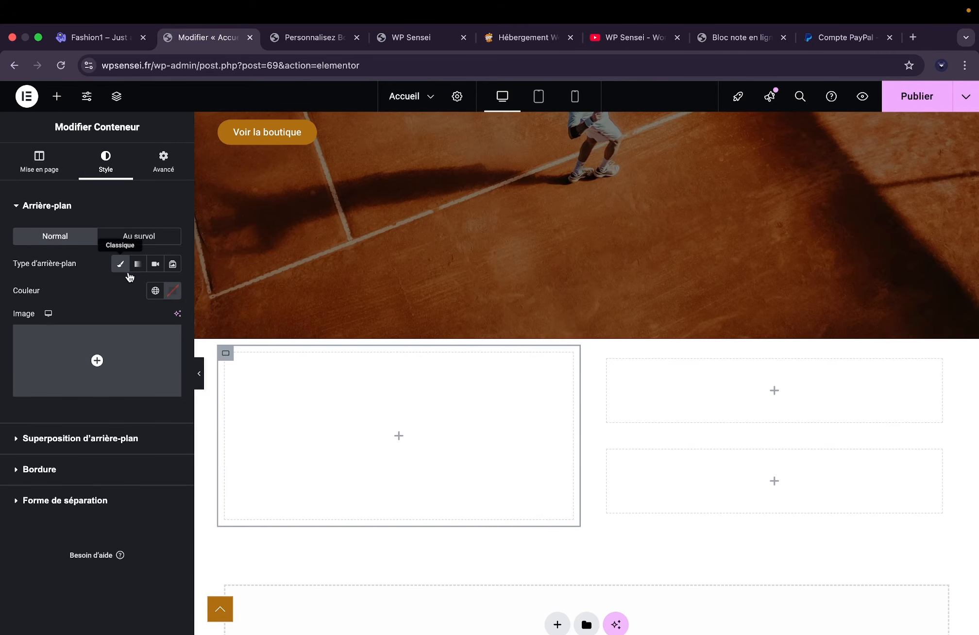
{"action": "left_click", "coordinate": [95, 357]}
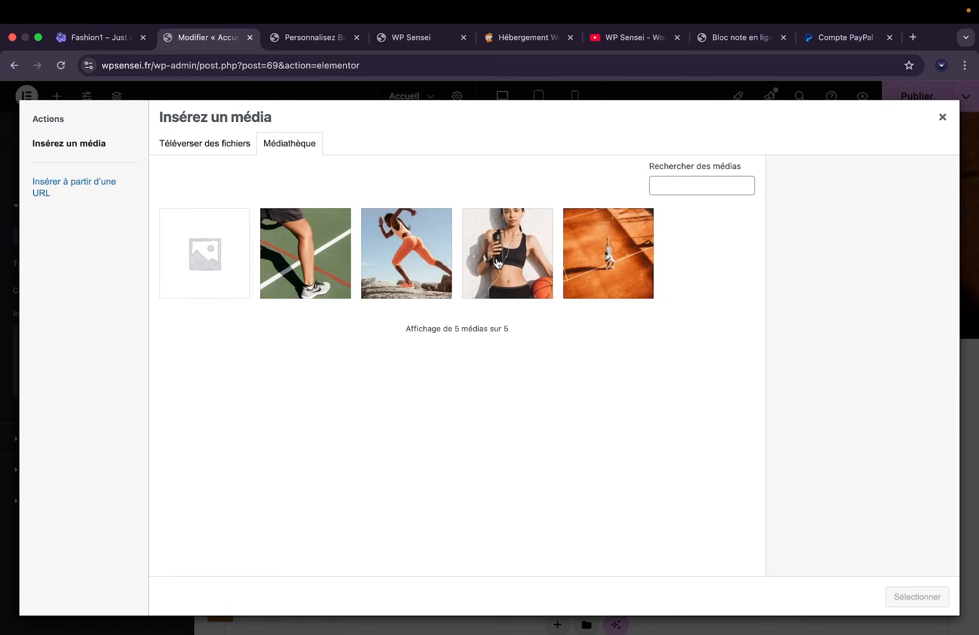
{"action": "left_click", "coordinate": [497, 263]}
{"action": "left_click", "coordinate": [896, 603]}
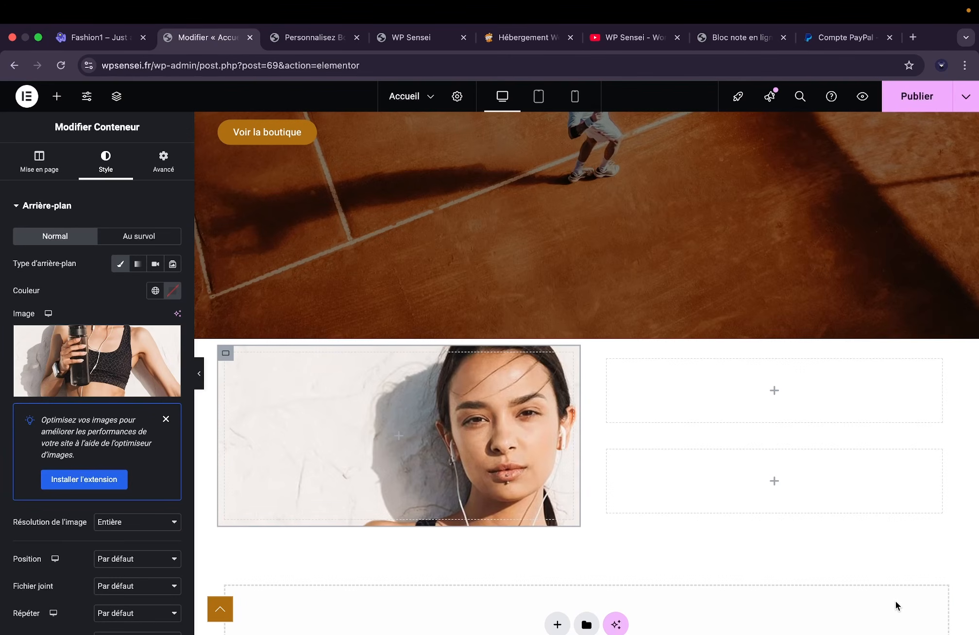
Set the first column's background image to position Centré au centre, Aucune répétition and size Couvrir.
{"action": "scroll", "coordinate": [131, 510], "scroll_direction": "down", "scroll_amount": 1}
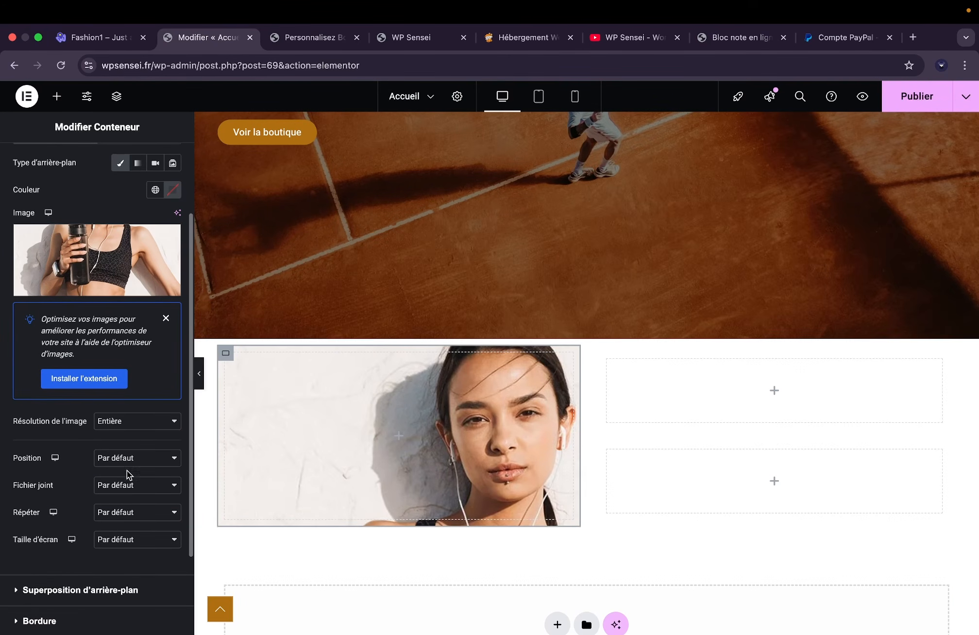
{"action": "left_click", "coordinate": [130, 465]}
{"action": "left_click", "coordinate": [131, 472]}
{"action": "left_click", "coordinate": [127, 491]}
{"action": "left_click", "coordinate": [48, 507]}
{"action": "left_click", "coordinate": [119, 516]}
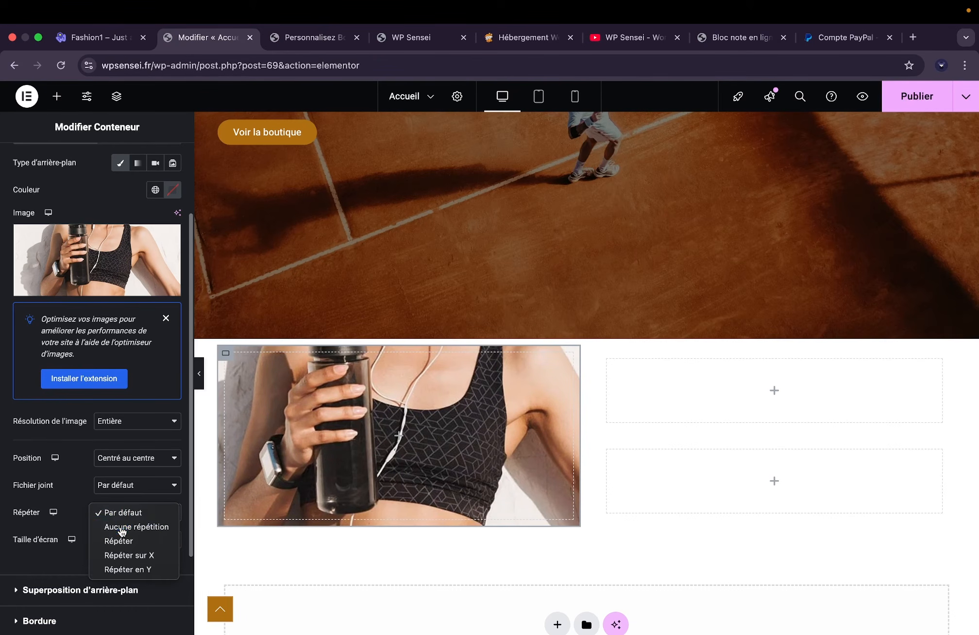
{"action": "left_click", "coordinate": [121, 528]}
{"action": "left_click", "coordinate": [125, 542]}
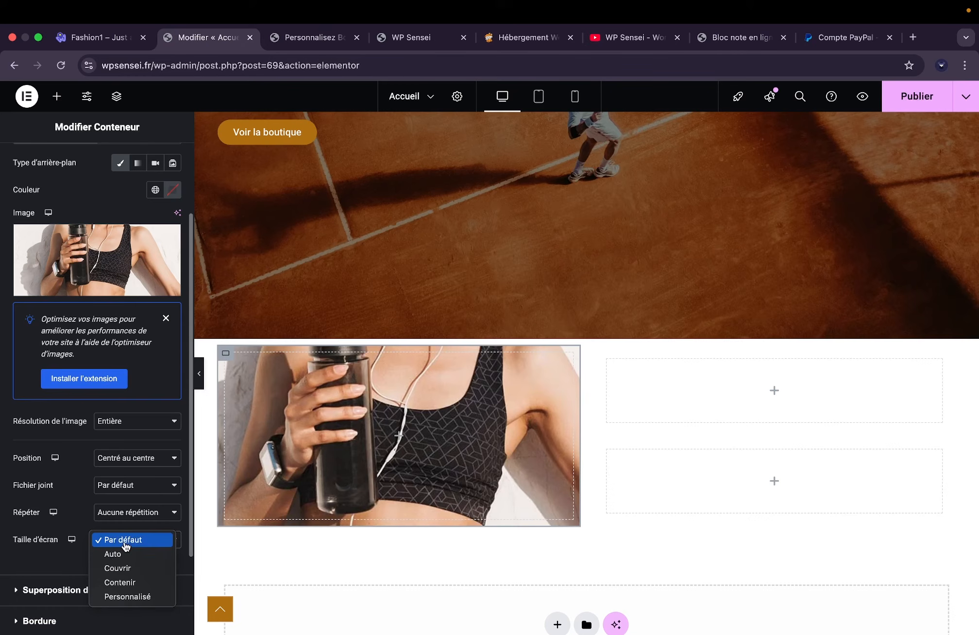
{"action": "left_click", "coordinate": [128, 573]}
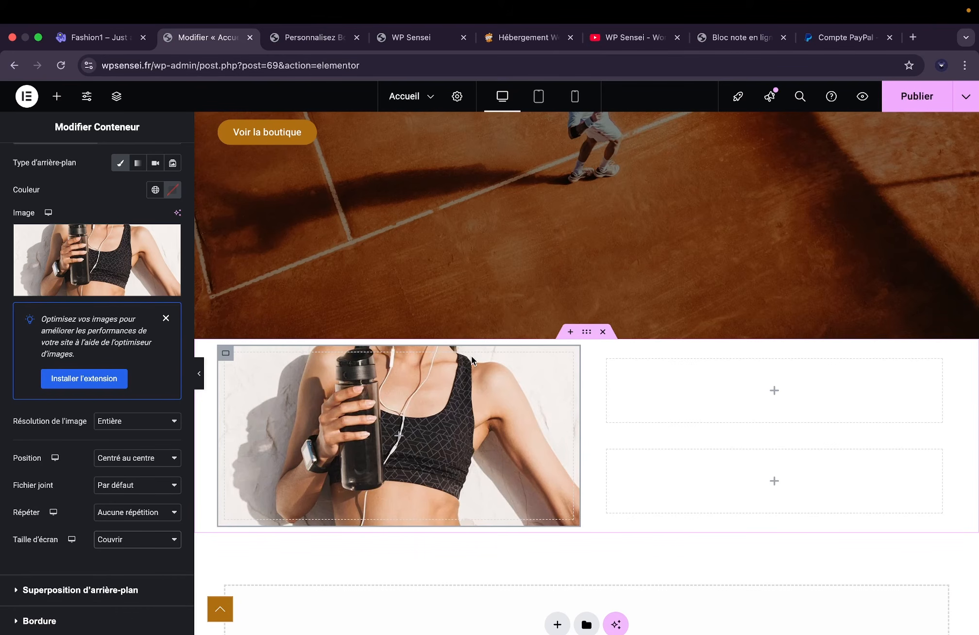
Set the first column container's minimum height to 600 px.
{"action": "mouse_move", "coordinate": [145, 294]}
{"action": "scroll", "coordinate": [70, 203], "scroll_direction": "up", "scroll_amount": 2}
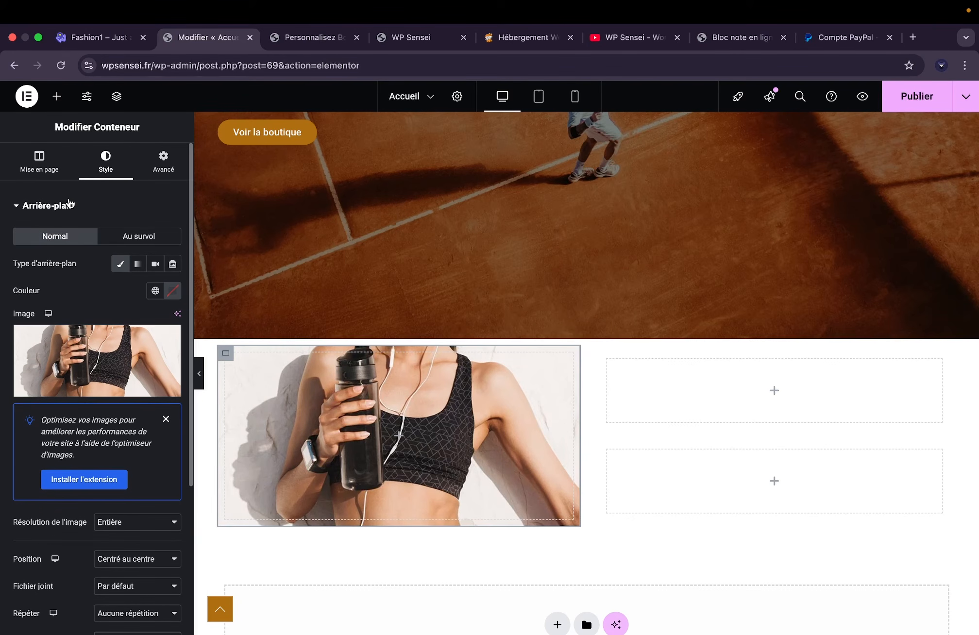
{"action": "left_click", "coordinate": [41, 168]}
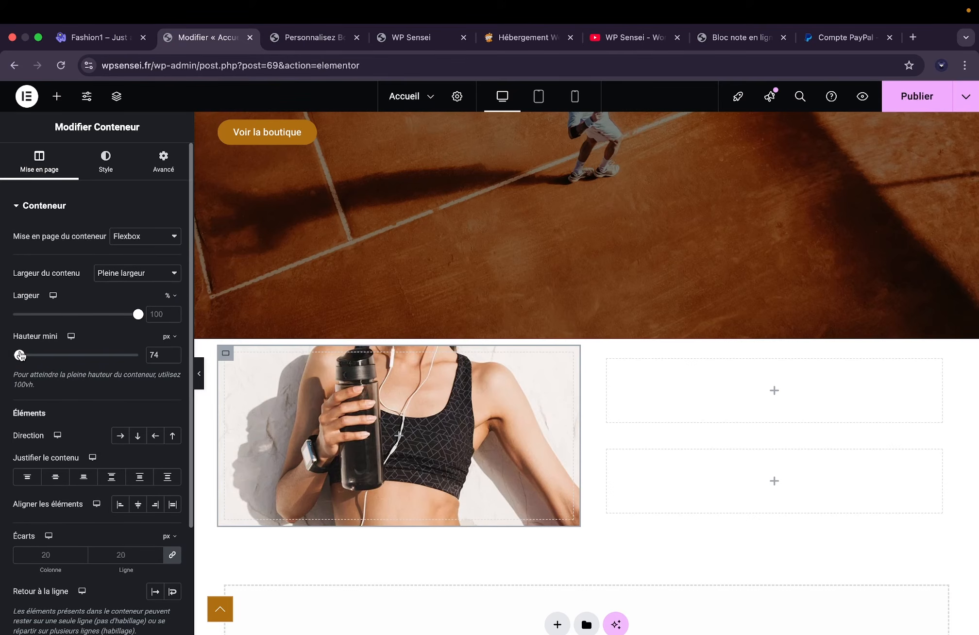
{"action": "left_click_drag", "start_coordinate": [35, 356], "coordinate": [65, 356]}
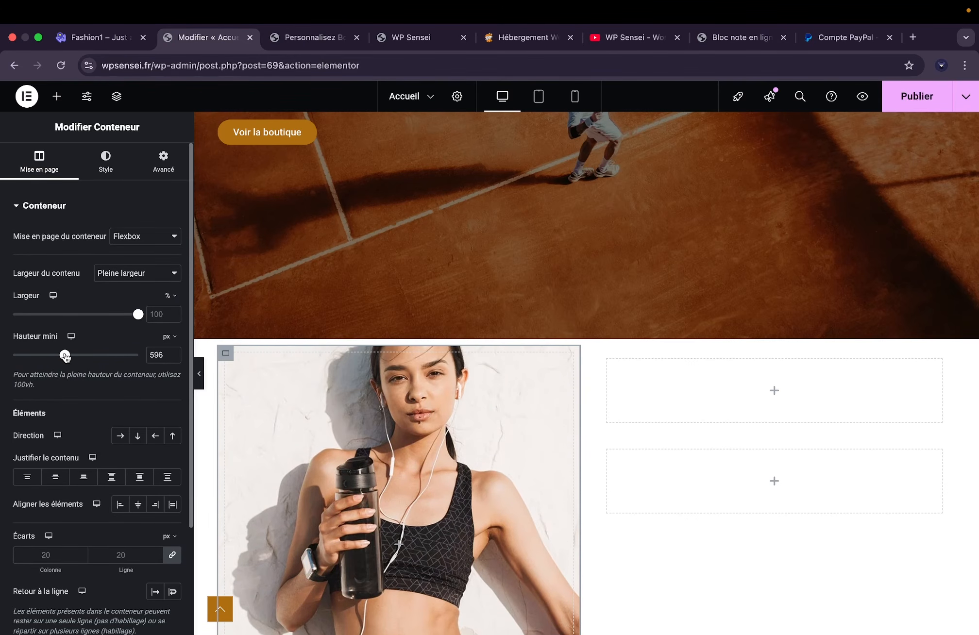
{"action": "left_click", "coordinate": [173, 353]}
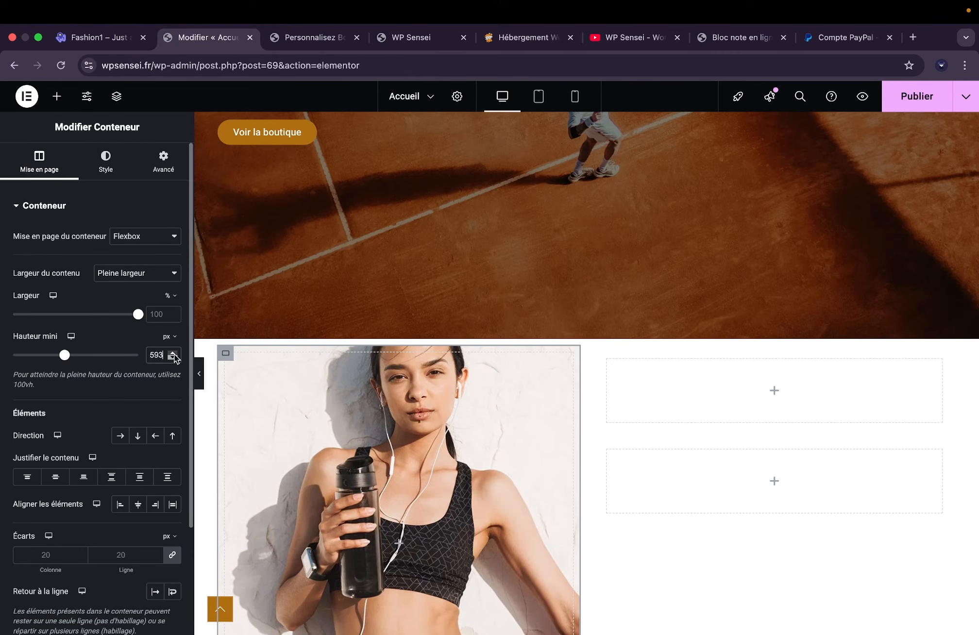
{"action": "left_click", "coordinate": [173, 353]}
{"action": "left_click", "coordinate": [173, 353]}
{"action": "left_click", "coordinate": [173, 353]}
{"action": "scroll", "coordinate": [332, 432], "scroll_direction": "down", "scroll_amount": 3}
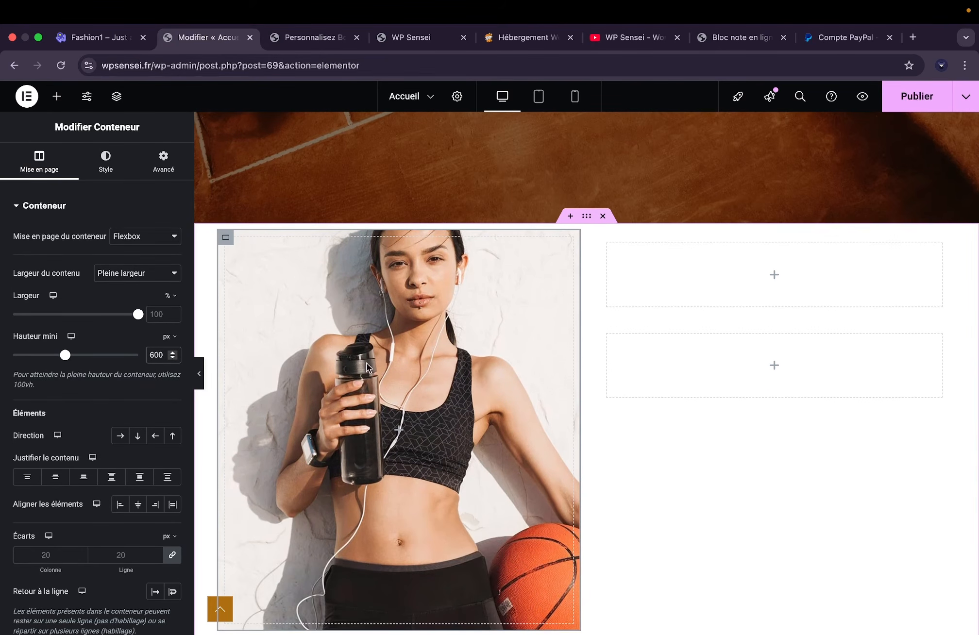
{"action": "scroll", "coordinate": [370, 341], "scroll_direction": "up", "scroll_amount": 3}
{"action": "scroll", "coordinate": [370, 341], "scroll_direction": "down", "scroll_amount": 5}
{"action": "scroll", "coordinate": [369, 342], "scroll_direction": "up", "scroll_amount": 2}
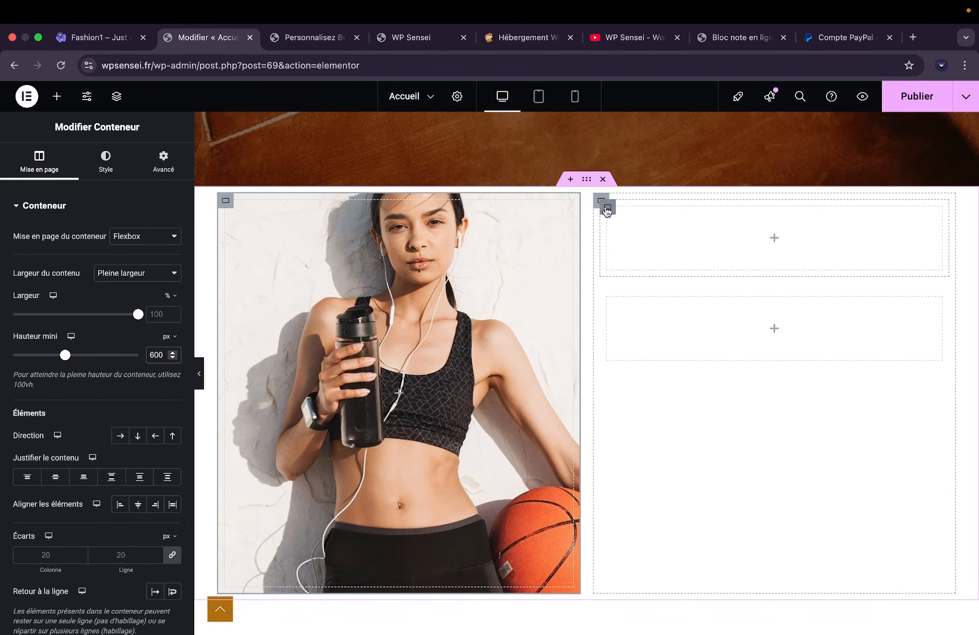
Give the upper stacked container in the second column a Classique background with the photo of the running woman.
{"action": "left_click", "coordinate": [607, 208]}
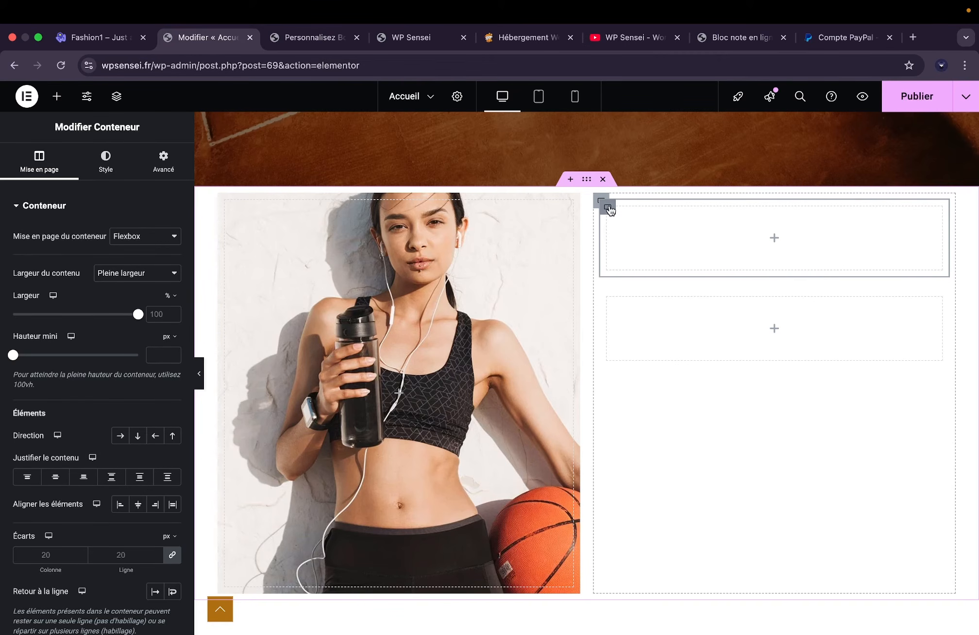
{"action": "left_click", "coordinate": [92, 174]}
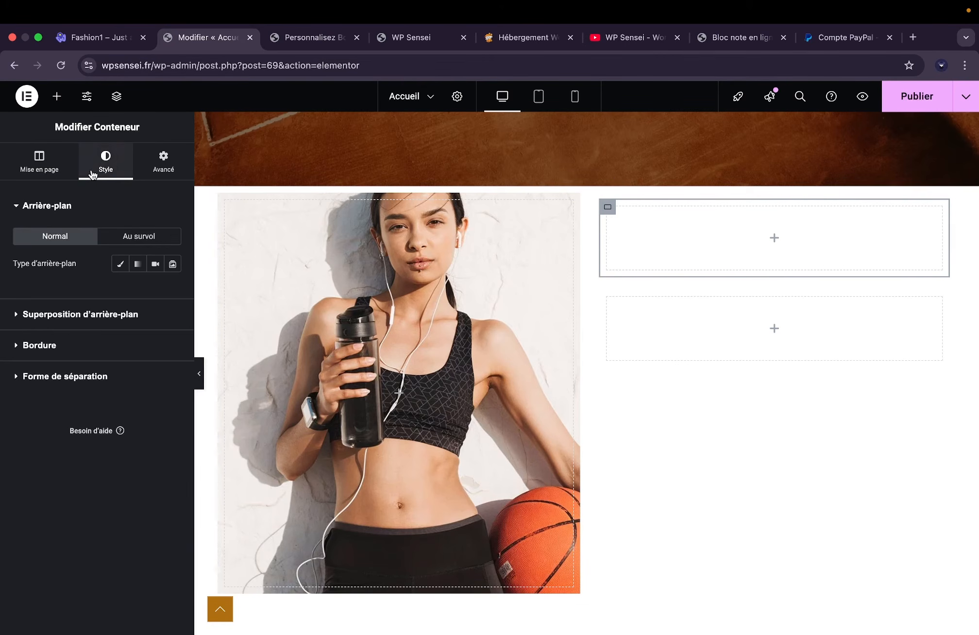
{"action": "left_click", "coordinate": [119, 263]}
{"action": "left_click", "coordinate": [90, 354]}
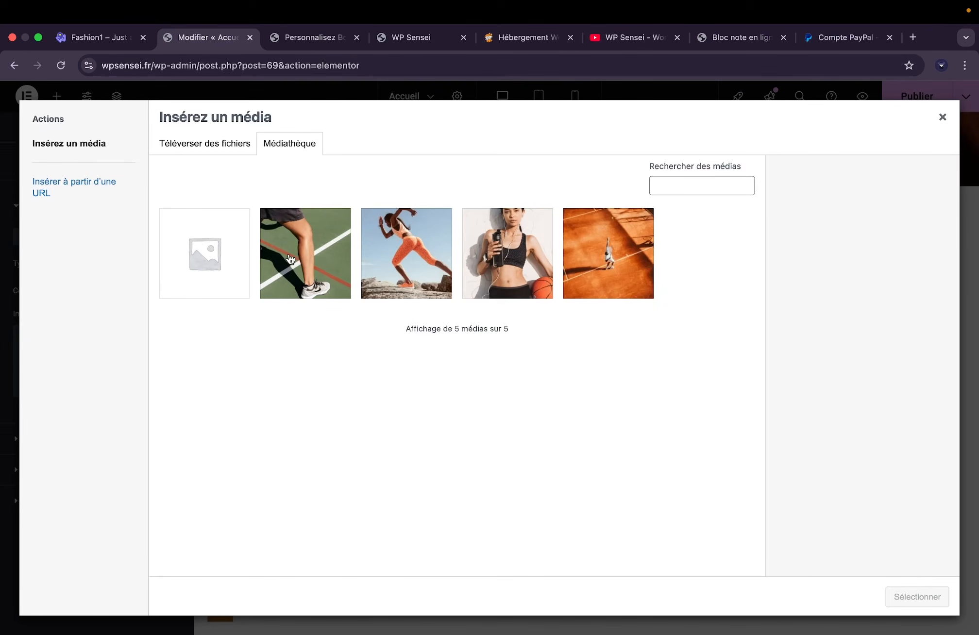
{"action": "left_click", "coordinate": [378, 258]}
{"action": "left_click", "coordinate": [913, 598]}
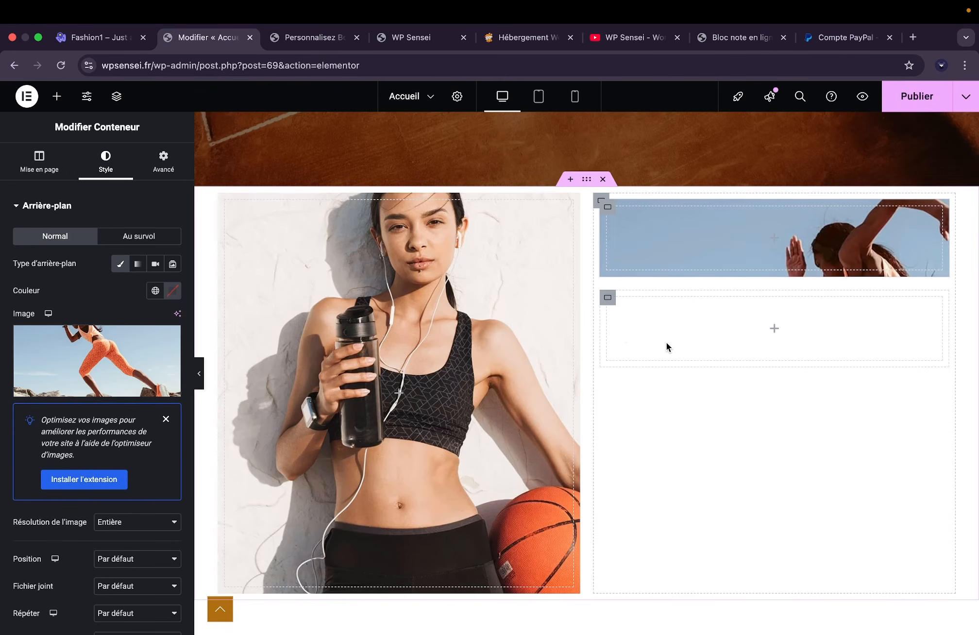
Set the running-woman container's background image to position Centré au centre, Aucune répétition and size Couvrir.
{"action": "scroll", "coordinate": [131, 527], "scroll_direction": "down", "scroll_amount": 4}
{"action": "left_click", "coordinate": [124, 454]}
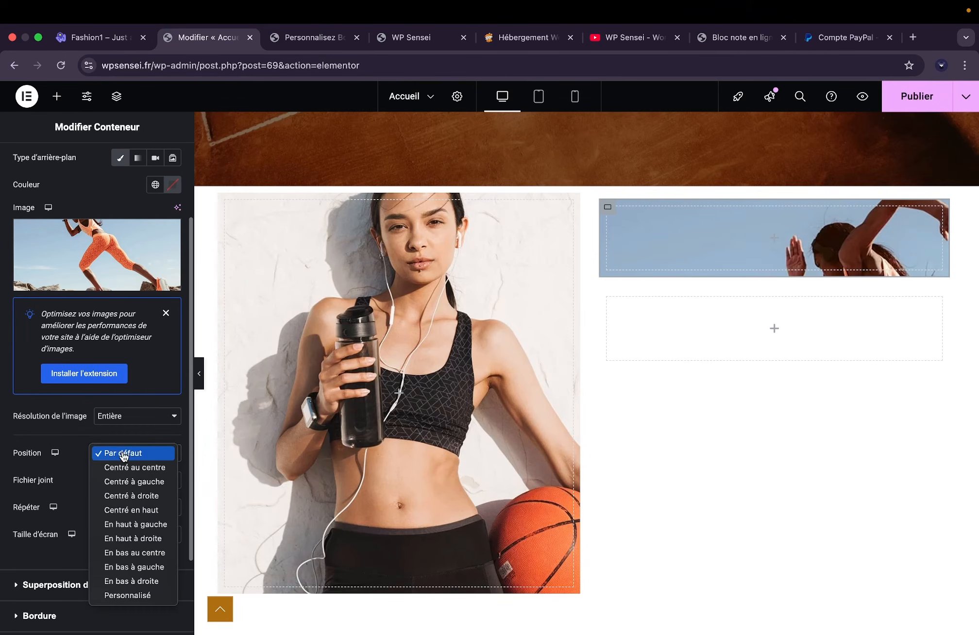
{"action": "left_click", "coordinate": [124, 467]}
{"action": "left_click", "coordinate": [124, 480]}
{"action": "left_click", "coordinate": [59, 495]}
{"action": "left_click", "coordinate": [111, 507]}
{"action": "left_click", "coordinate": [116, 521]}
{"action": "left_click", "coordinate": [120, 534]}
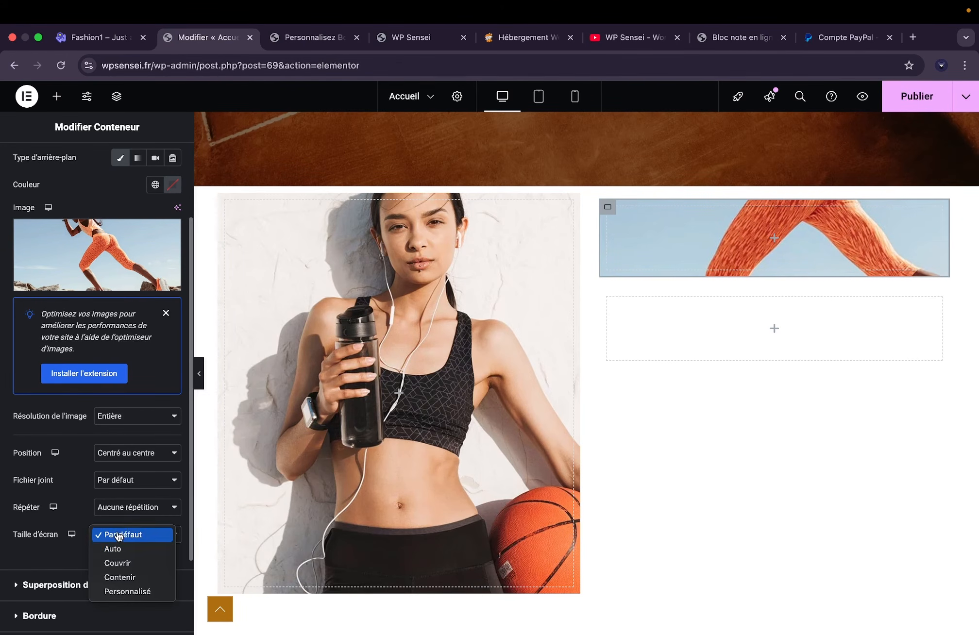
{"action": "left_click", "coordinate": [125, 564]}
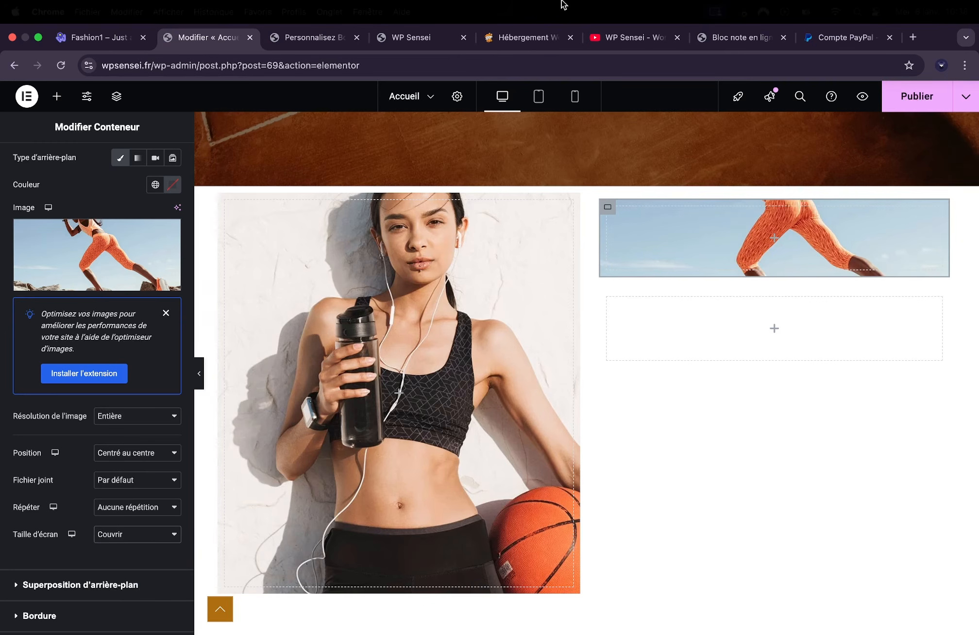
Duplicate the running-woman container and delete the empty container at the end of the second column.
{"action": "right_click", "coordinate": [607, 208]}
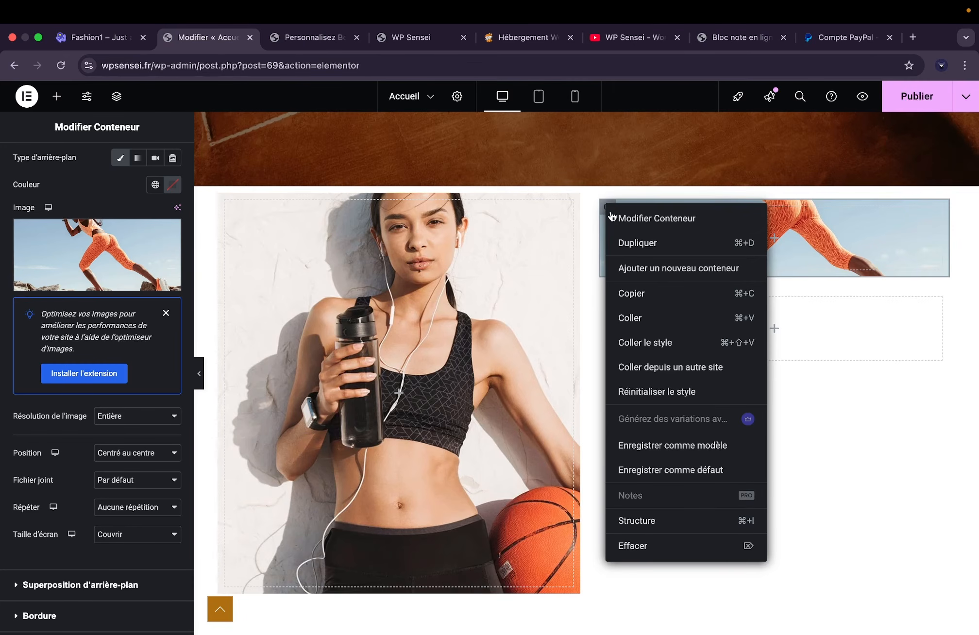
{"action": "left_click", "coordinate": [632, 243]}
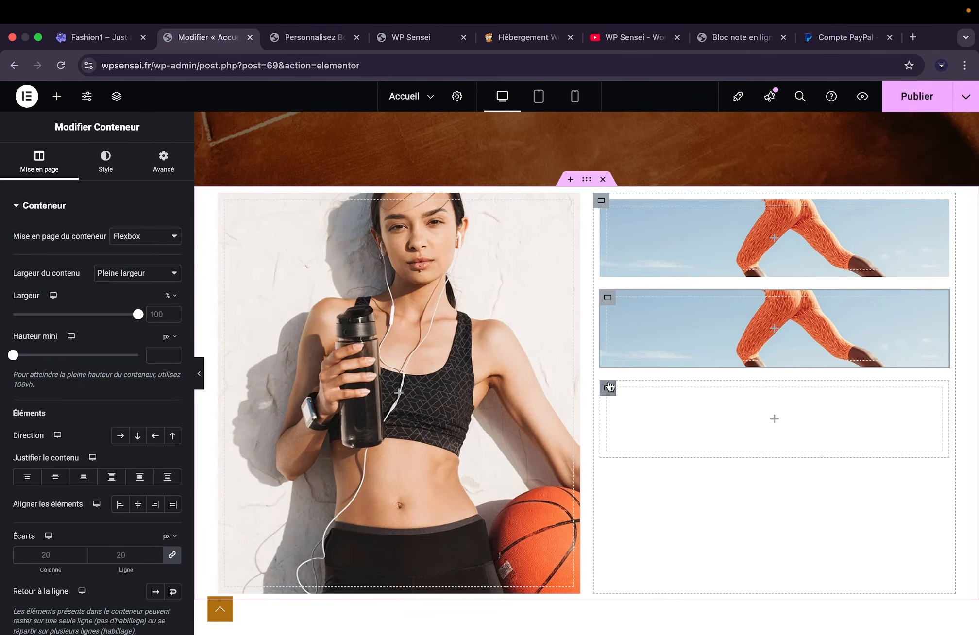
{"action": "right_click", "coordinate": [610, 384]}
{"action": "left_click", "coordinate": [638, 616]}
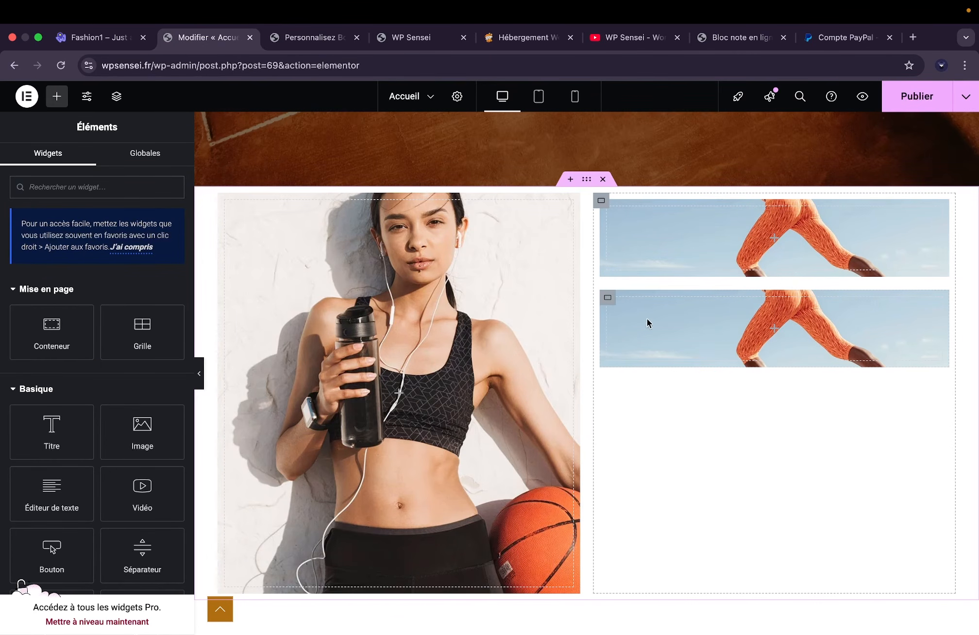
Replace the duplicated container's background image with photo-3.jpg from the media library.
{"action": "left_click", "coordinate": [605, 302]}
{"action": "left_click", "coordinate": [105, 157]}
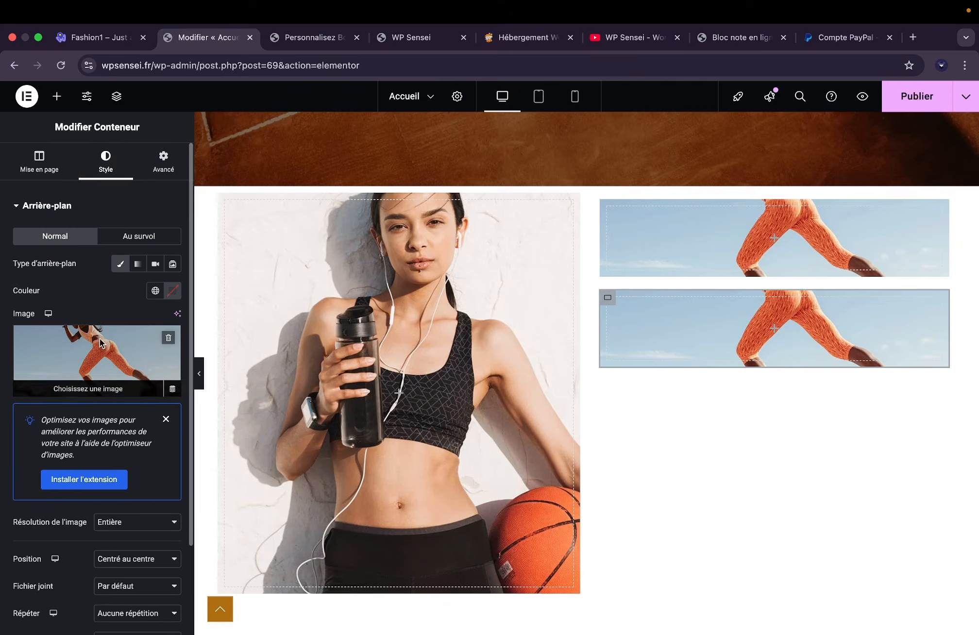
{"action": "left_click", "coordinate": [97, 352]}
{"action": "left_click", "coordinate": [296, 234]}
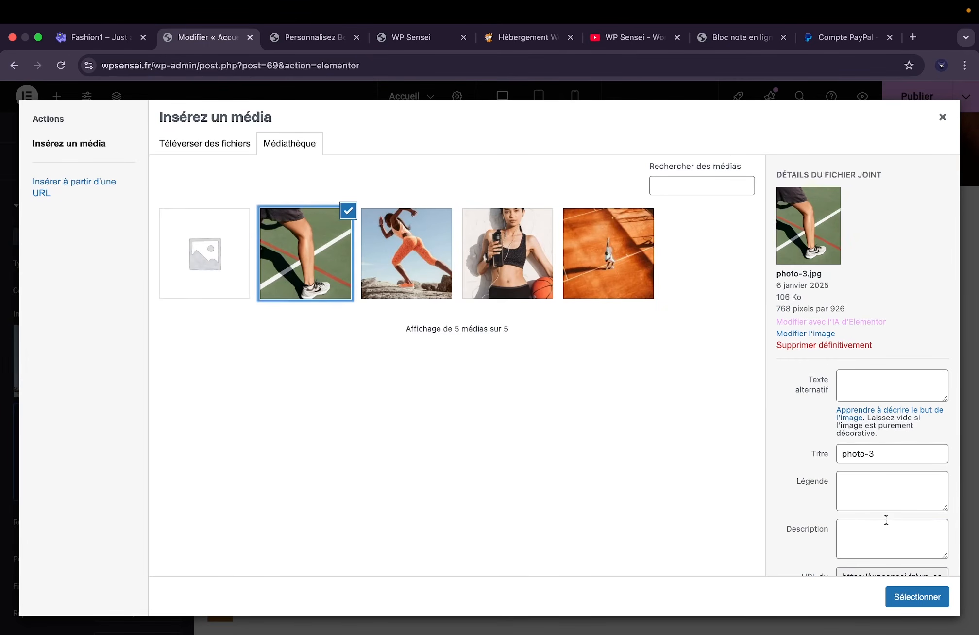
{"action": "left_click", "coordinate": [916, 597]}
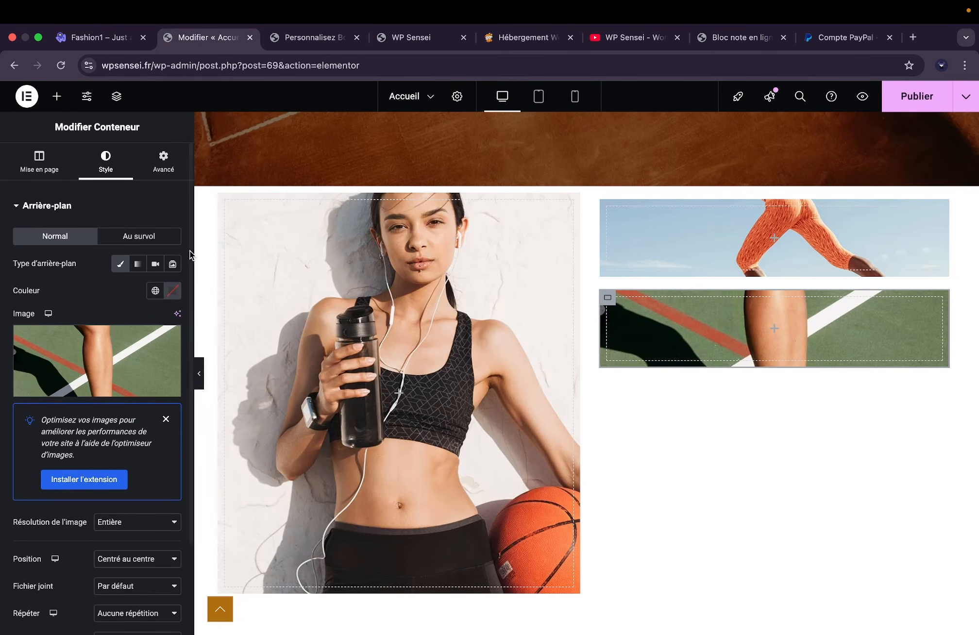
Set the minimum height of the lower and upper stacked containers in the second column to 300 px each.
{"action": "left_click", "coordinate": [49, 173]}
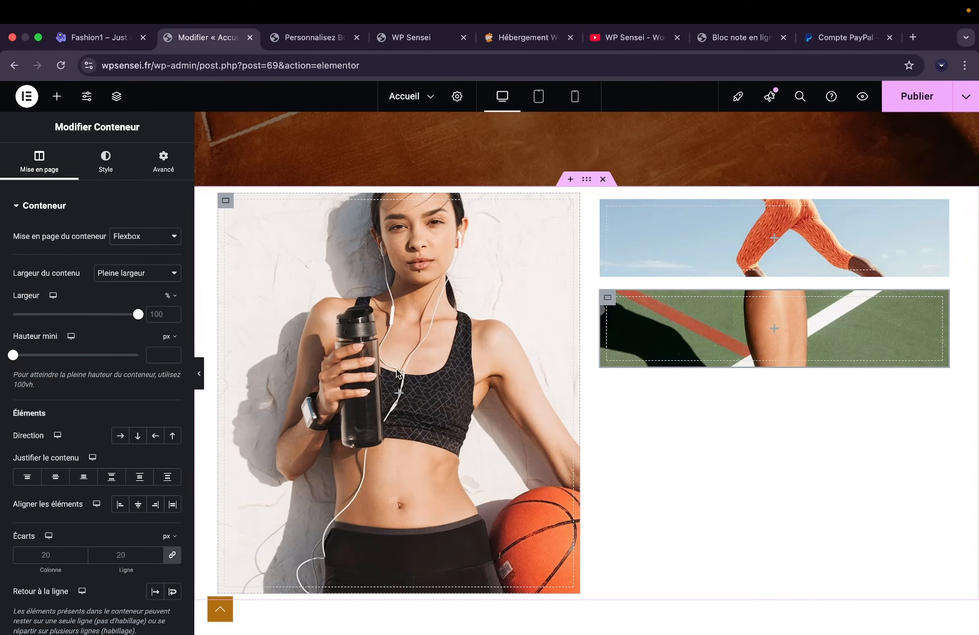
{"action": "left_click_drag", "start_coordinate": [13, 355], "coordinate": [43, 358]}
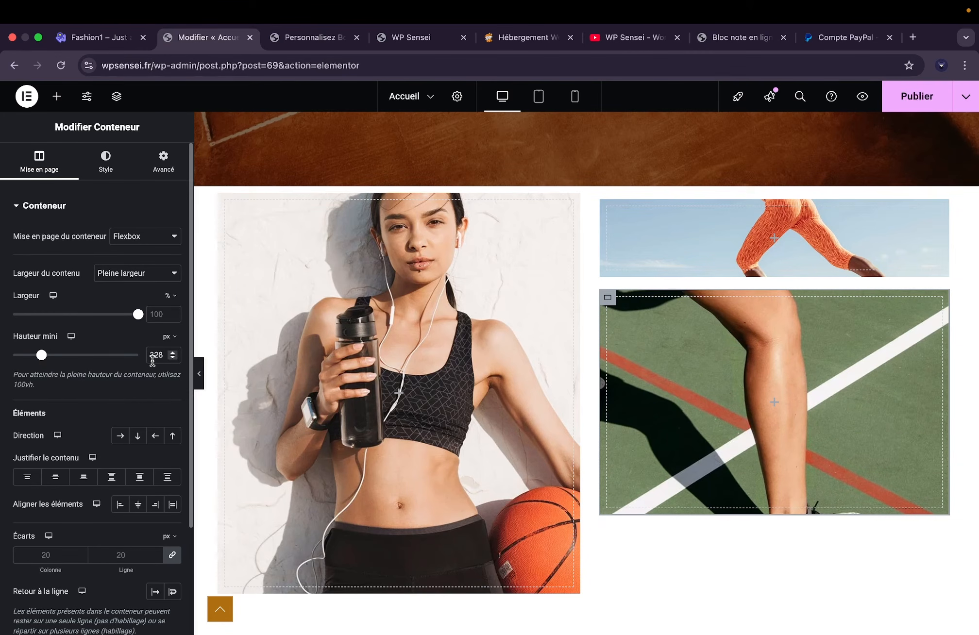
{"action": "type", "text": "300"}
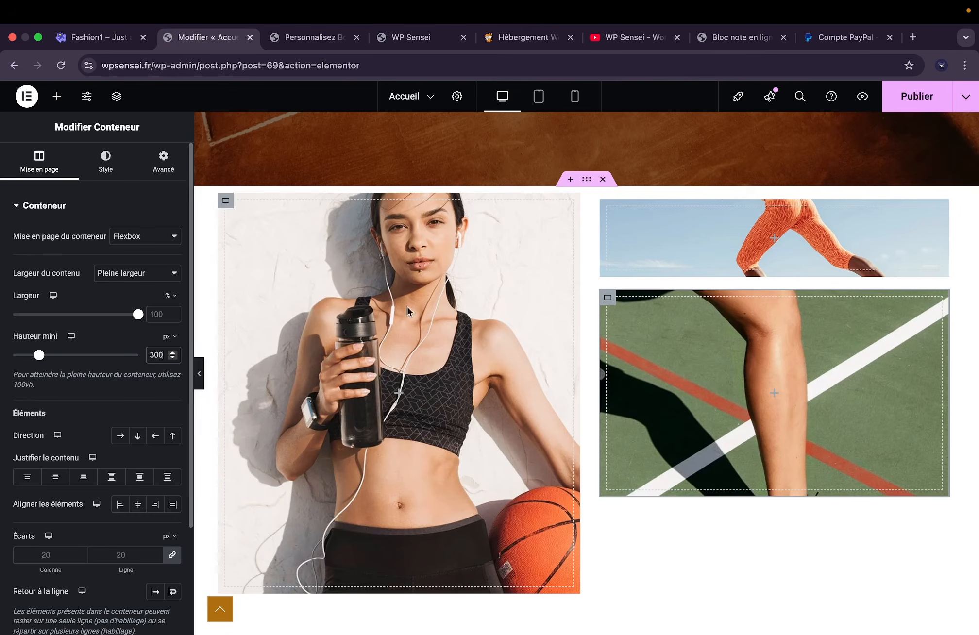
{"action": "left_click", "coordinate": [608, 210]}
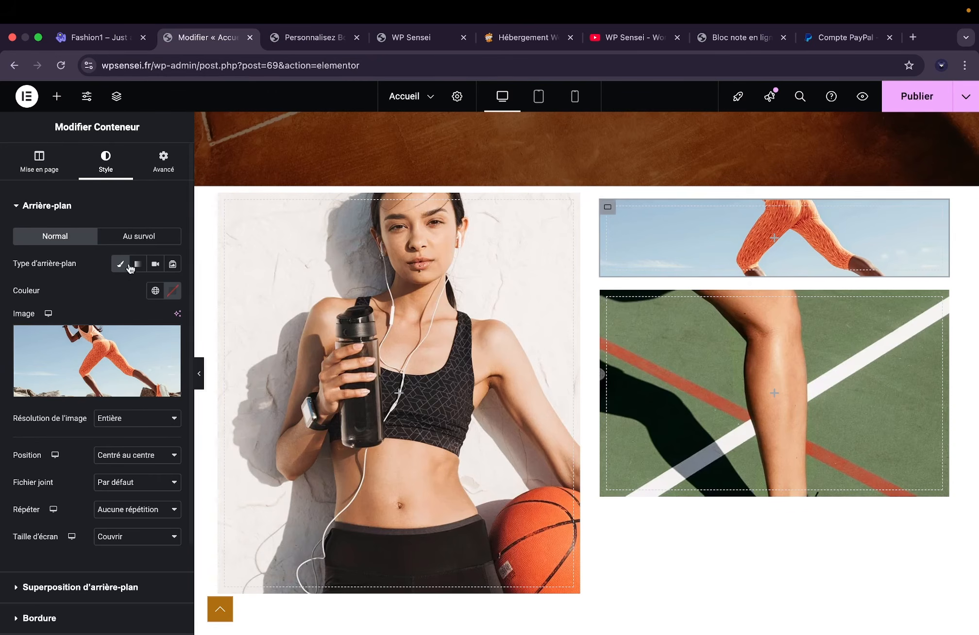
{"action": "left_click", "coordinate": [39, 160]}
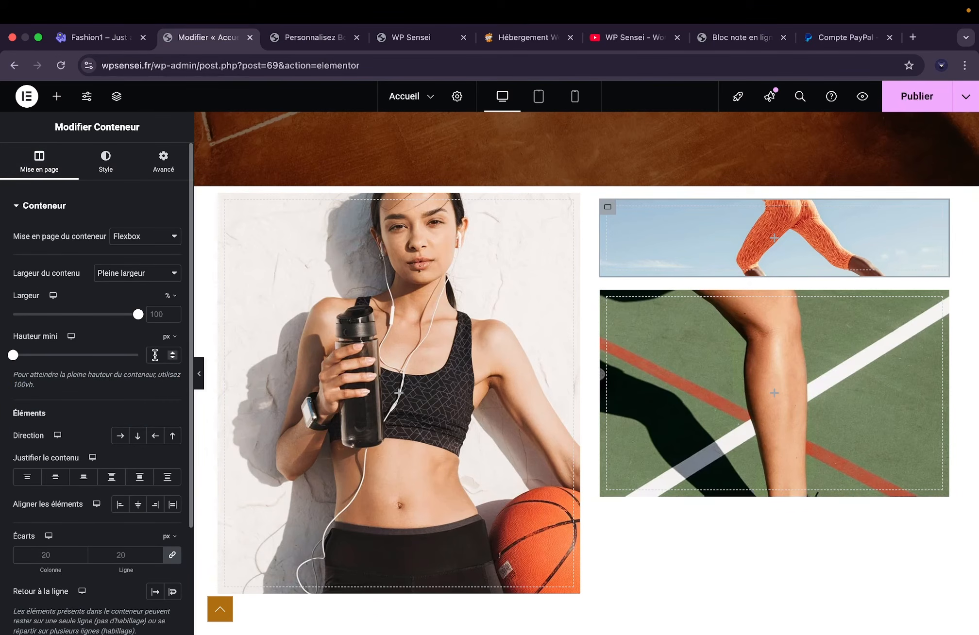
{"action": "type", "text": "300"}
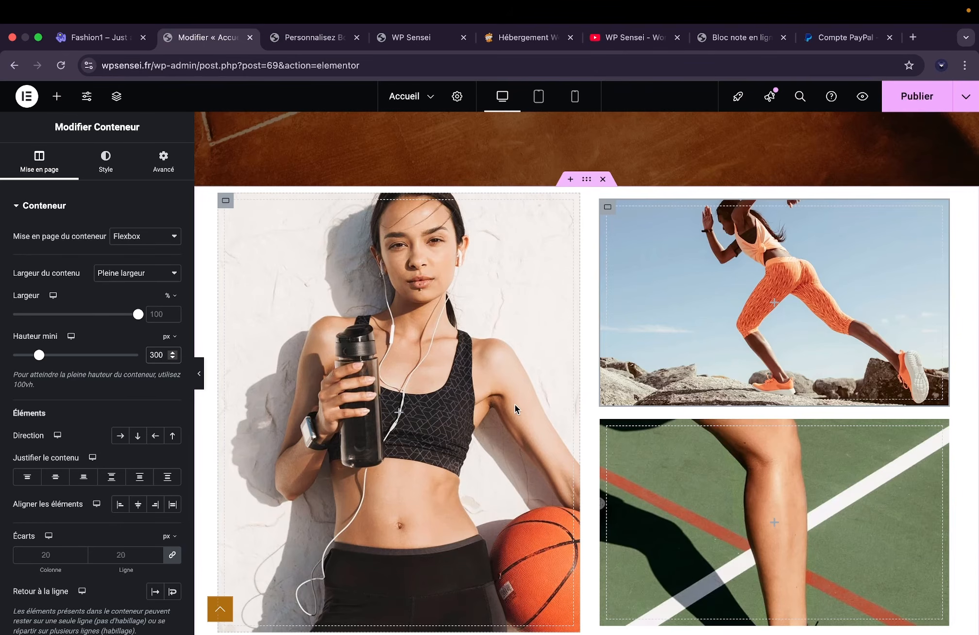
Set the second column's parent container to an inner margin (Marge interne) of 0 px on all sides.
{"action": "scroll", "coordinate": [515, 404], "scroll_direction": "down", "scroll_amount": 1}
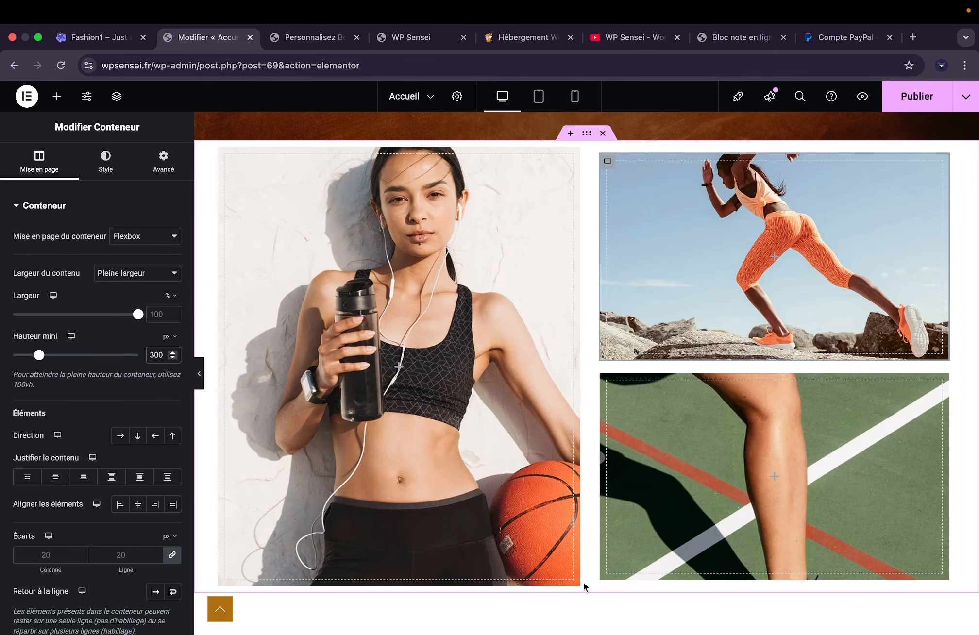
{"action": "left_click", "coordinate": [597, 155]}
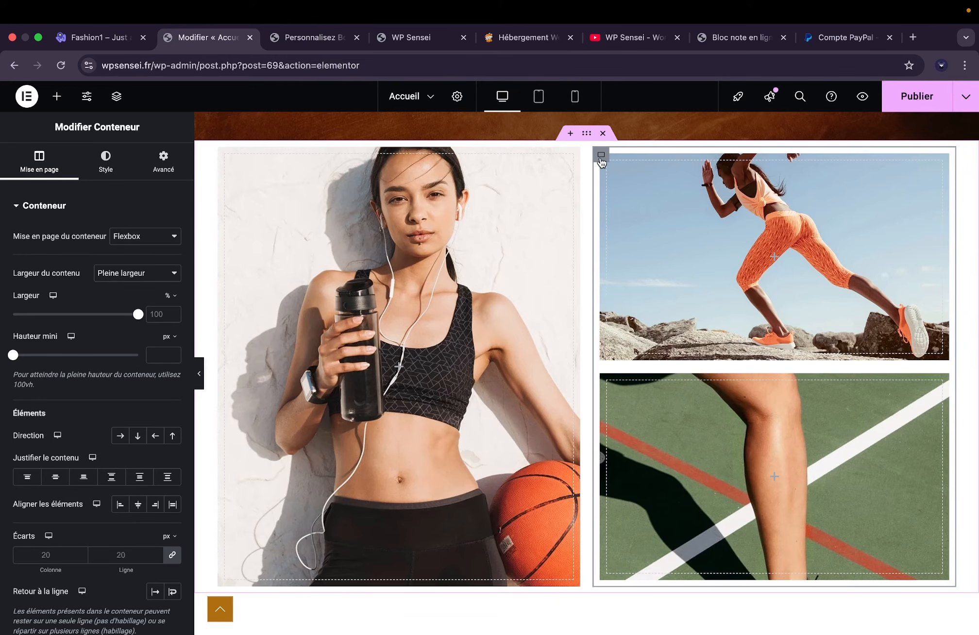
{"action": "left_click", "coordinate": [163, 159]}
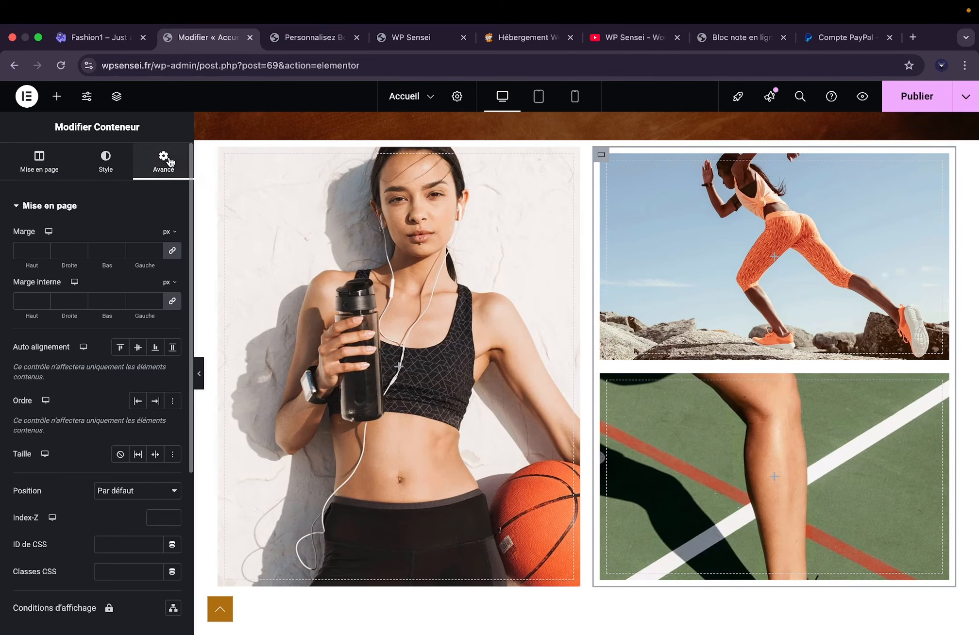
{"action": "left_click", "coordinate": [172, 303]}
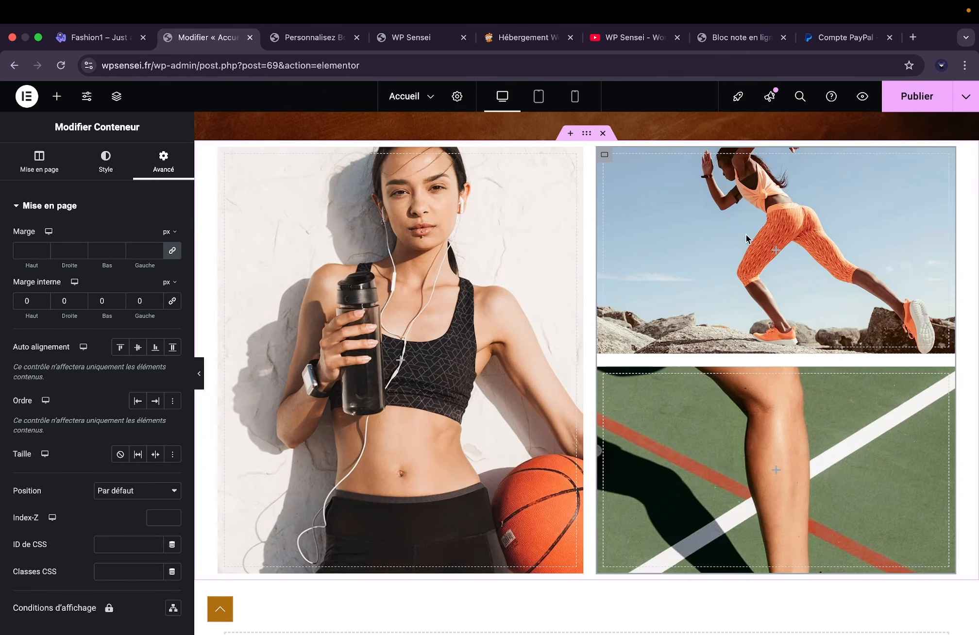
Give the whole image grid's outer container an inner margin of 100 px above and below and 0 px on both sides.
{"action": "left_click", "coordinate": [587, 134]}
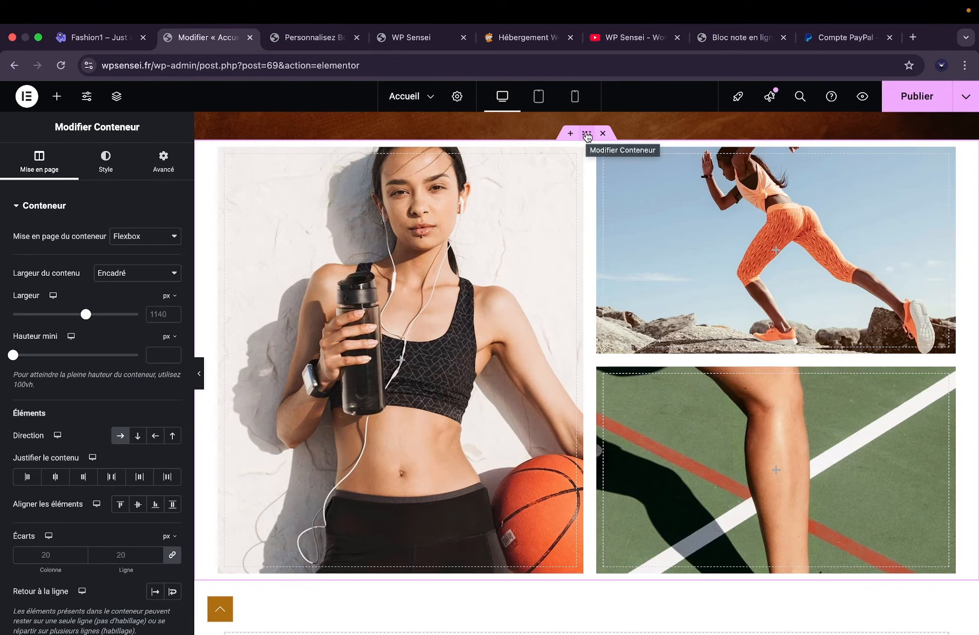
{"action": "left_click", "coordinate": [163, 162]}
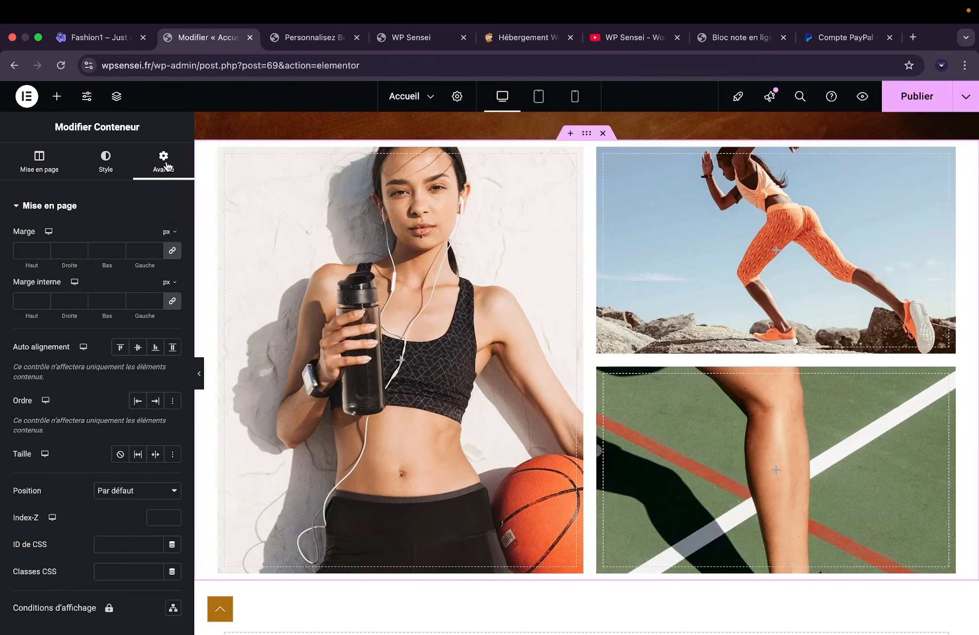
{"action": "left_click", "coordinate": [173, 302]}
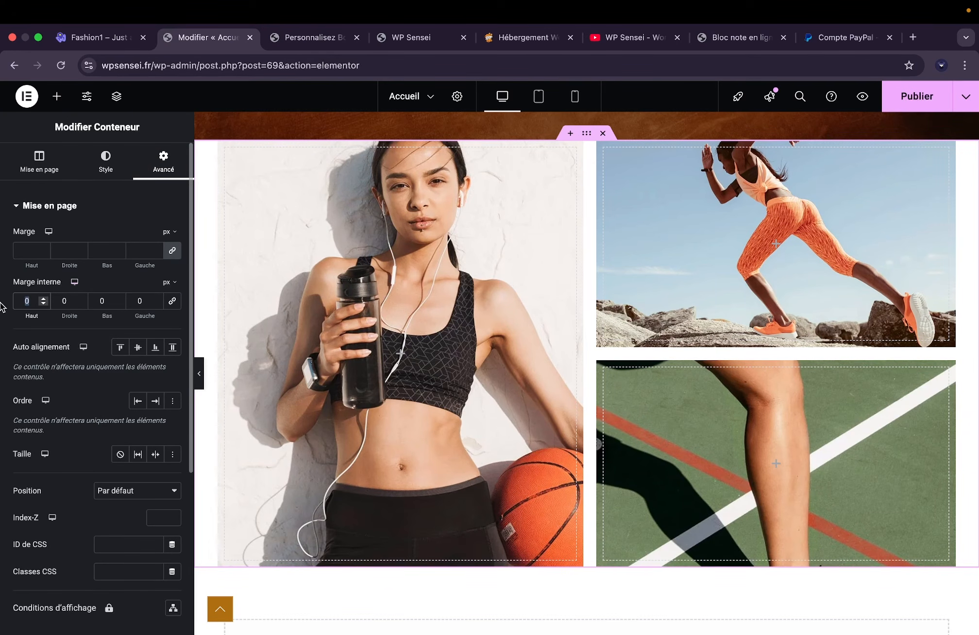
{"action": "type", "text": "100"}
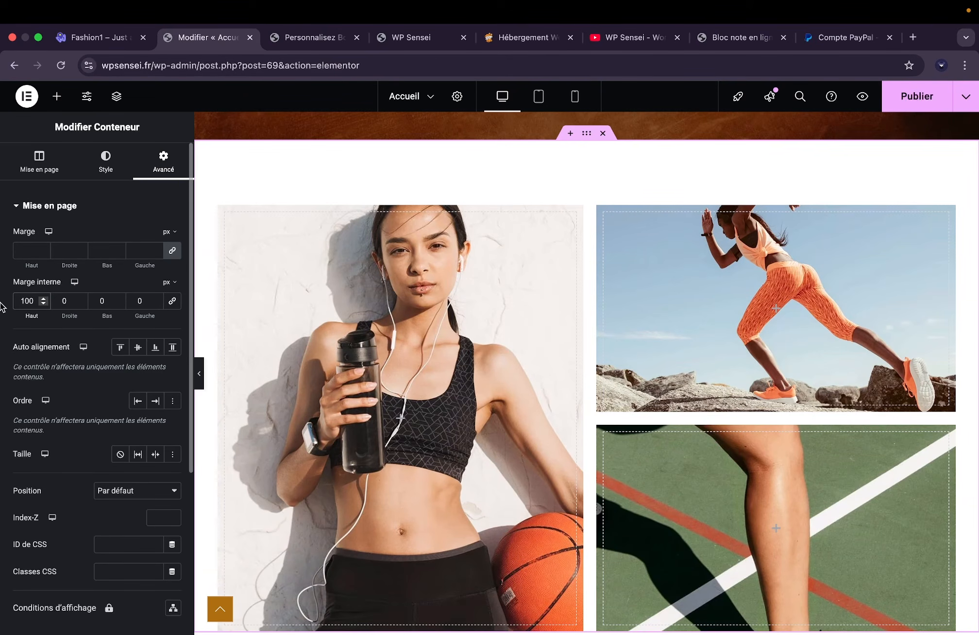
{"action": "left_click_drag", "start_coordinate": [106, 301], "coordinate": [81, 302]}
{"action": "type", "text": "100"}
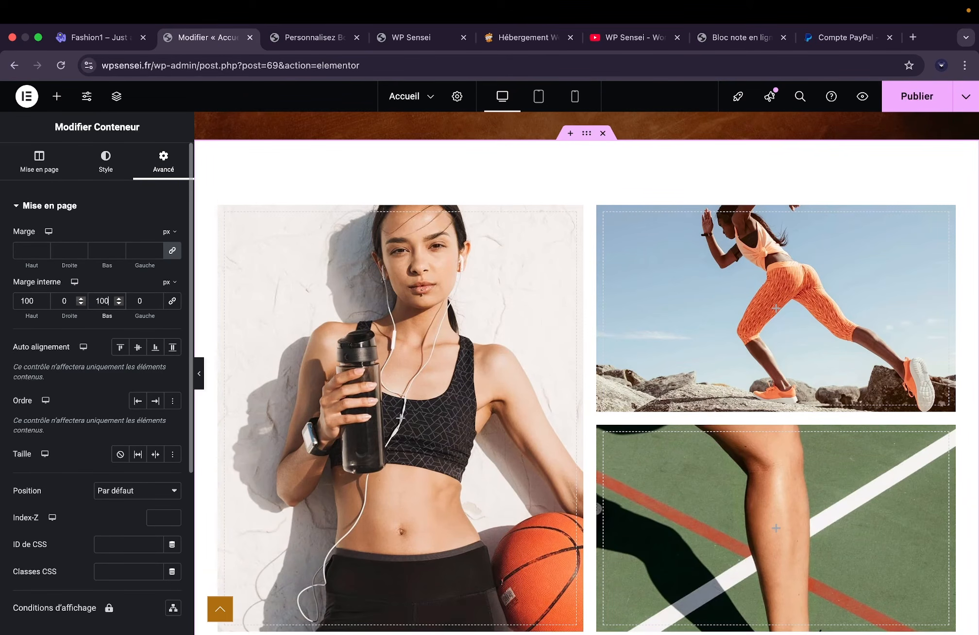
Add a Titre widget to the first column's container and set its text colour to white (#FFFFFF).
{"action": "scroll", "coordinate": [379, 370], "scroll_direction": "down", "scroll_amount": 1}
{"action": "scroll", "coordinate": [491, 330], "scroll_direction": "up", "scroll_amount": 3}
{"action": "scroll", "coordinate": [490, 330], "scroll_direction": "up", "scroll_amount": 8}
{"action": "scroll", "coordinate": [490, 330], "scroll_direction": "down", "scroll_amount": 10}
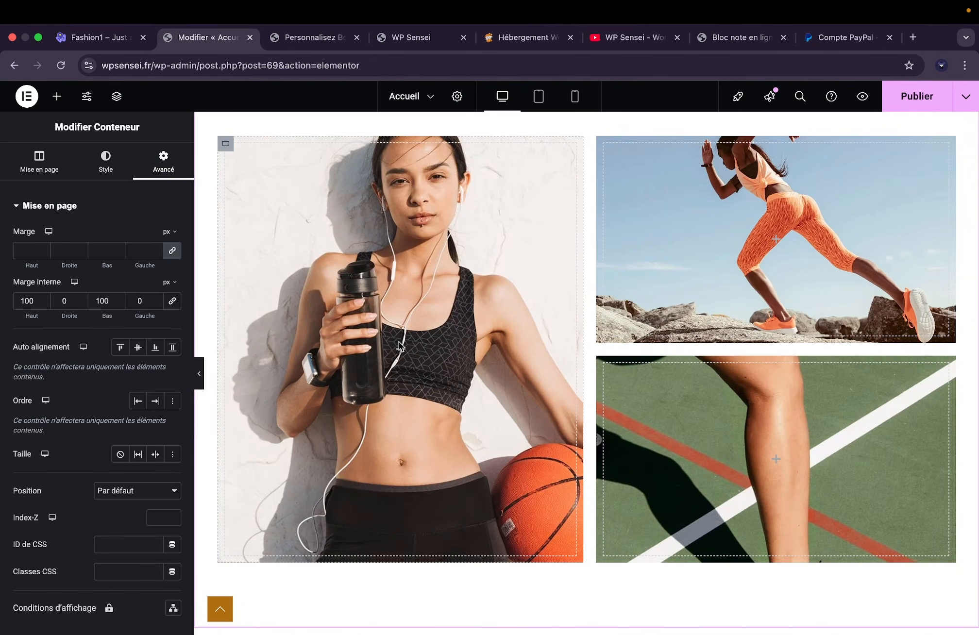
{"action": "left_click_drag", "start_coordinate": [58, 437], "coordinate": [392, 351]}
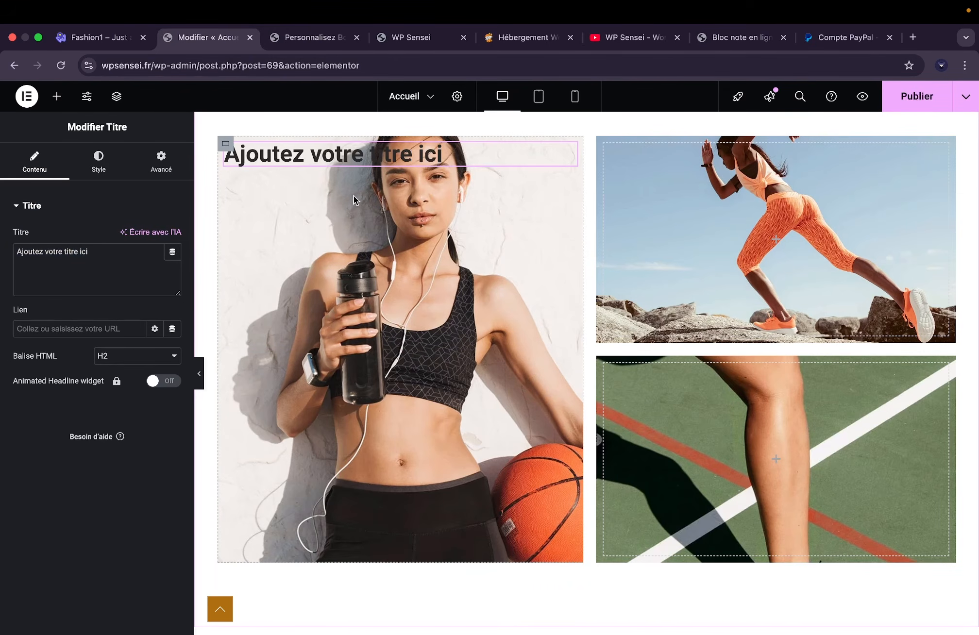
{"action": "left_click", "coordinate": [112, 169]}
{"action": "left_click", "coordinate": [169, 391]}
{"action": "left_click_drag", "start_coordinate": [157, 462], "coordinate": [47, 362]}
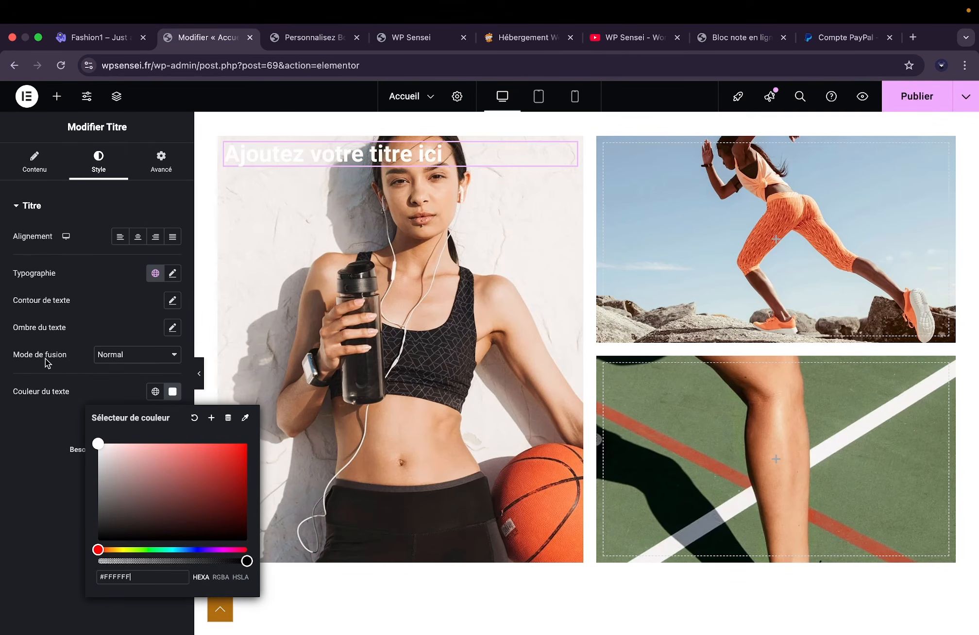
{"action": "left_click", "coordinate": [19, 172]}
Switch the title's HTML tag to H3 and back to H2.
{"action": "left_click", "coordinate": [136, 364]}
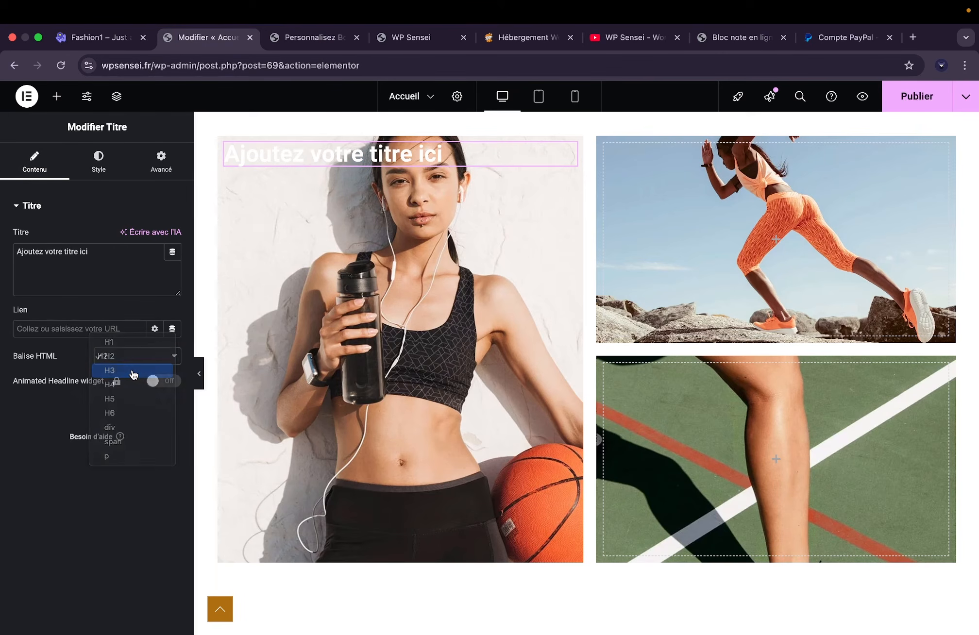
{"action": "left_click", "coordinate": [135, 370]}
{"action": "left_click", "coordinate": [134, 360]}
{"action": "left_click", "coordinate": [130, 343]}
Replace the title's placeholder text over the first column's photo with "Lorem Ipsum".
{"action": "scroll", "coordinate": [402, 330], "scroll_direction": "up", "scroll_amount": 10}
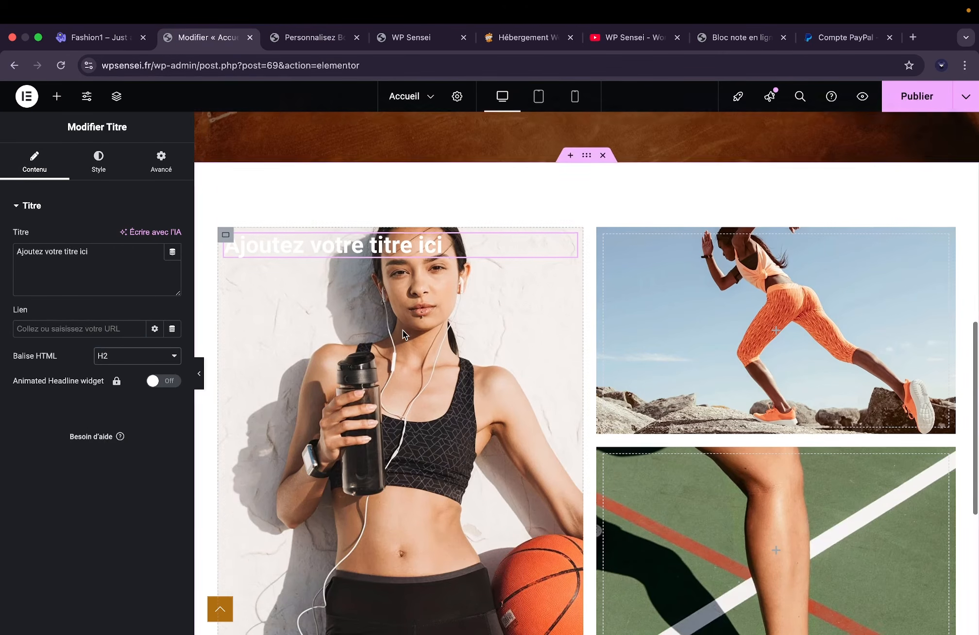
{"action": "scroll", "coordinate": [328, 233], "scroll_direction": "down", "scroll_amount": 7}
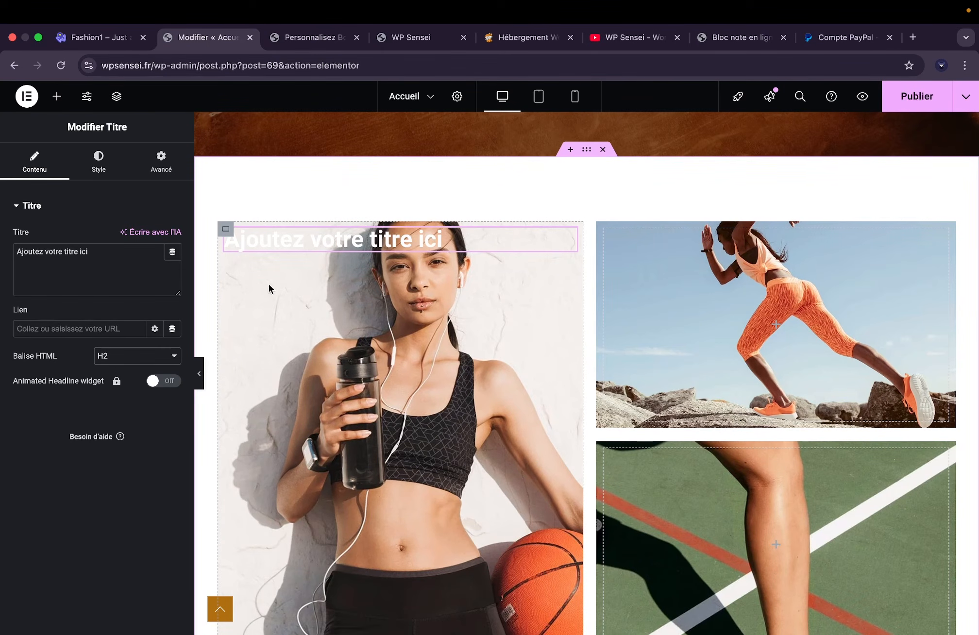
{"action": "triple_click", "coordinate": [123, 263]}
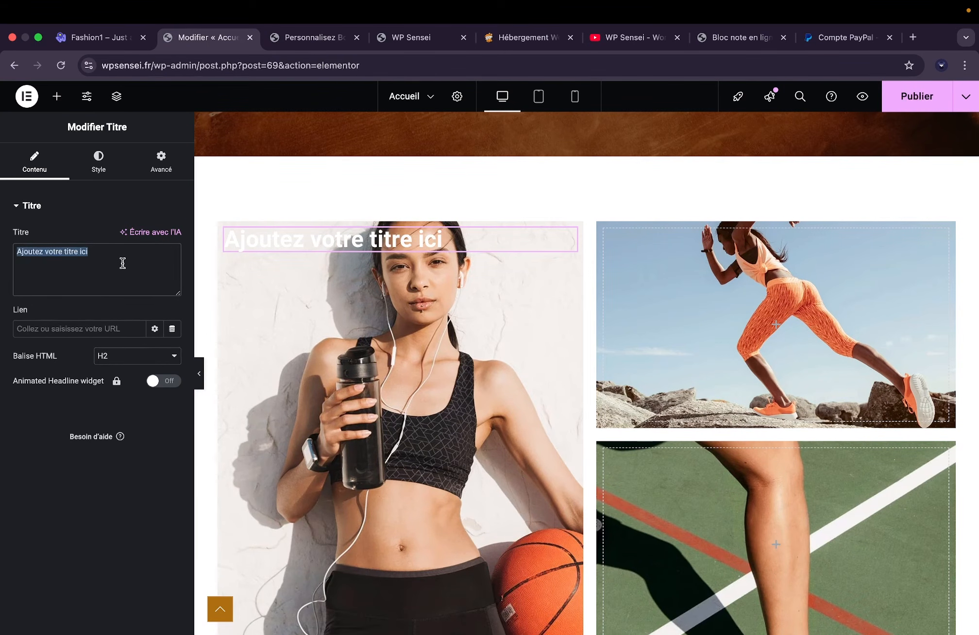
{"action": "type", "text": "Lorem Ipsum"}
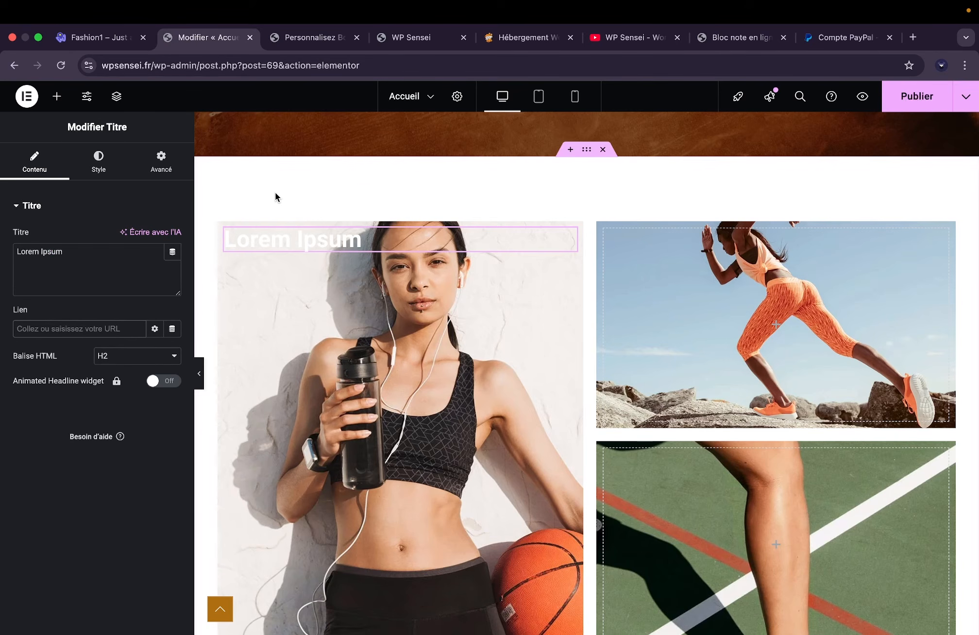
Switch to the live WP Sensei shop and open the Chaussures category page through the product Mon premier produit.
{"action": "left_click", "coordinate": [396, 37]}
{"action": "left_click", "coordinate": [597, 131]}
{"action": "mouse_move", "coordinate": [220, 467]}
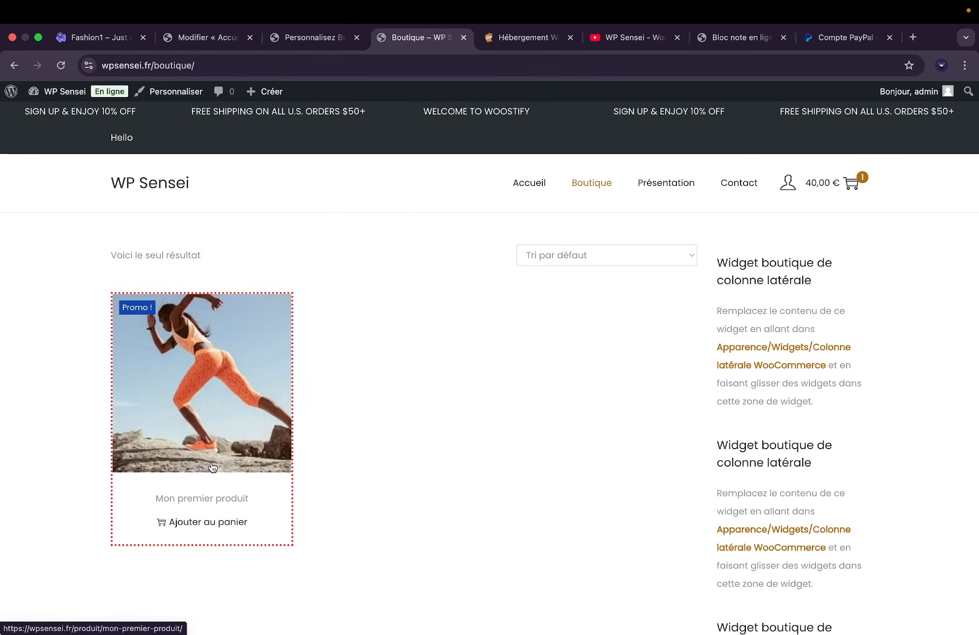
{"action": "left_click", "coordinate": [224, 384]}
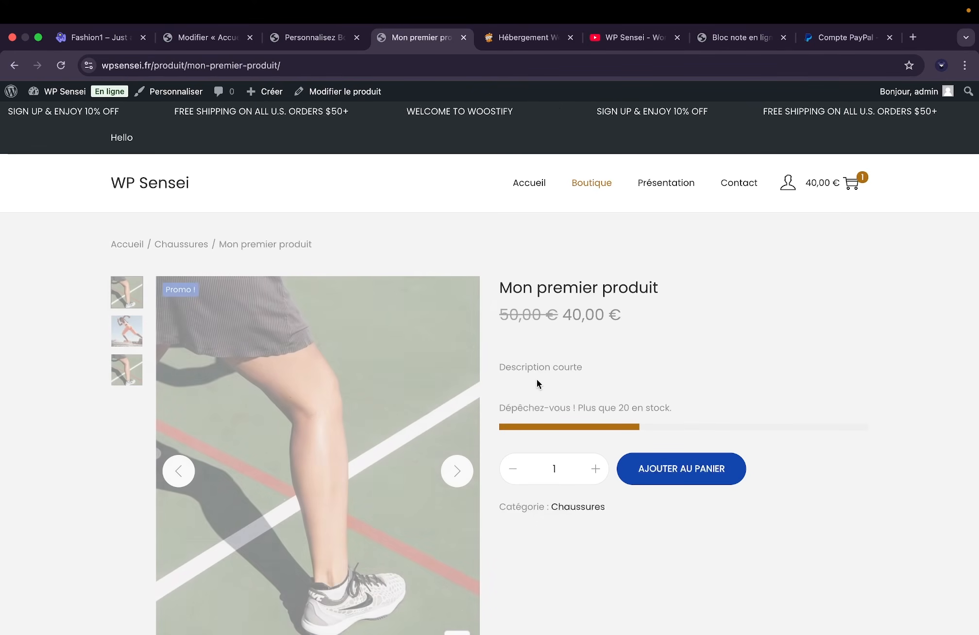
{"action": "left_click", "coordinate": [573, 515]}
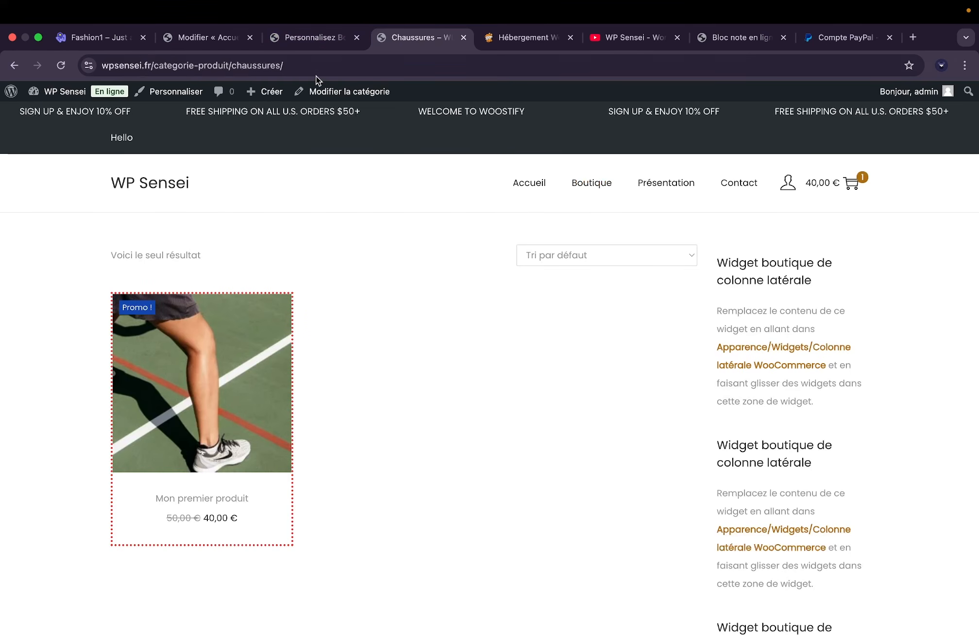
Copy the Chaussures category page's address and set it as the link of the Lorem Ipsum title in the Accueil page editor.
{"action": "left_click", "coordinate": [316, 69]}
{"action": "left_click", "coordinate": [312, 38]}
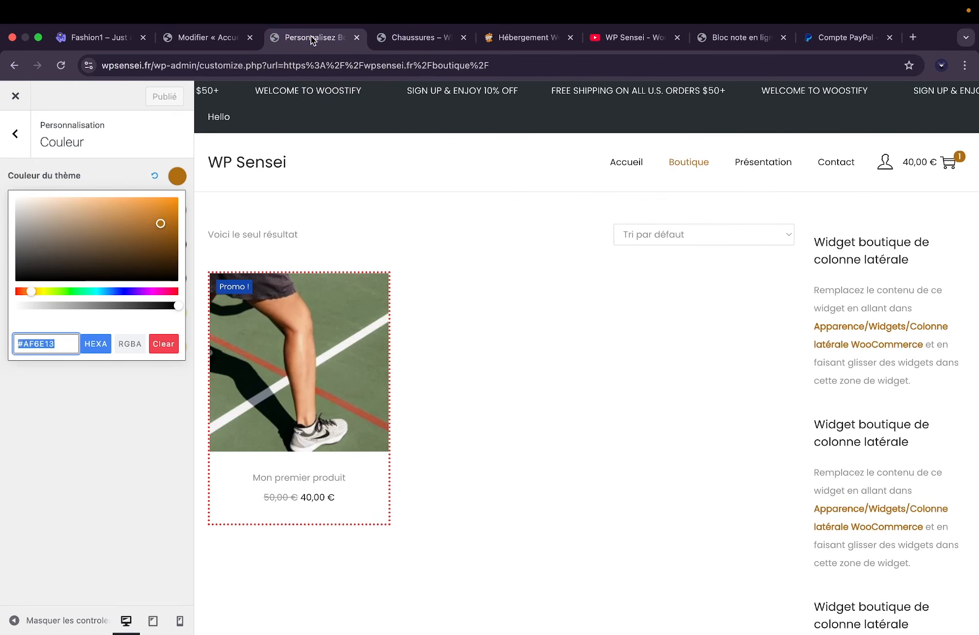
{"action": "left_click", "coordinate": [216, 42]}
{"action": "left_click", "coordinate": [103, 328]}
{"action": "key", "text": "ctrl+v"}
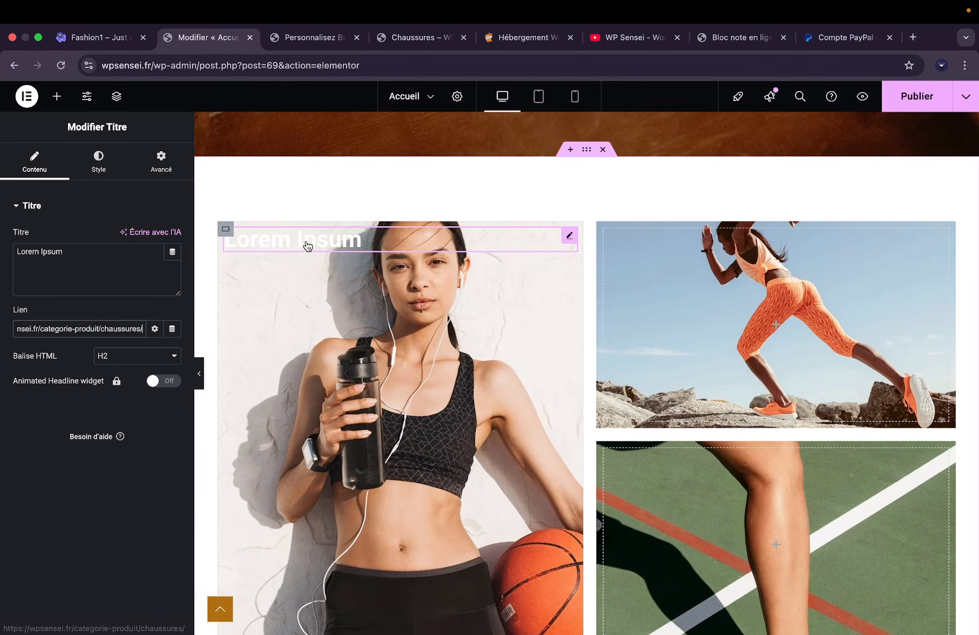
Give the first column's container a black classic background overlay with an opacity of 0,4.
{"action": "left_click", "coordinate": [224, 235]}
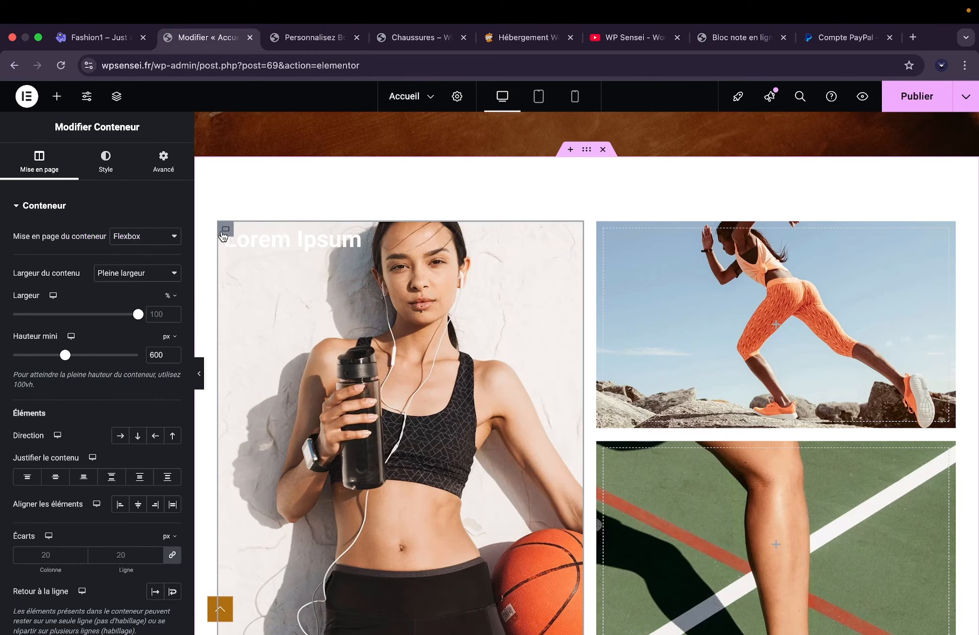
{"action": "left_click", "coordinate": [105, 160]}
{"action": "scroll", "coordinate": [81, 320], "scroll_direction": "down", "scroll_amount": 5}
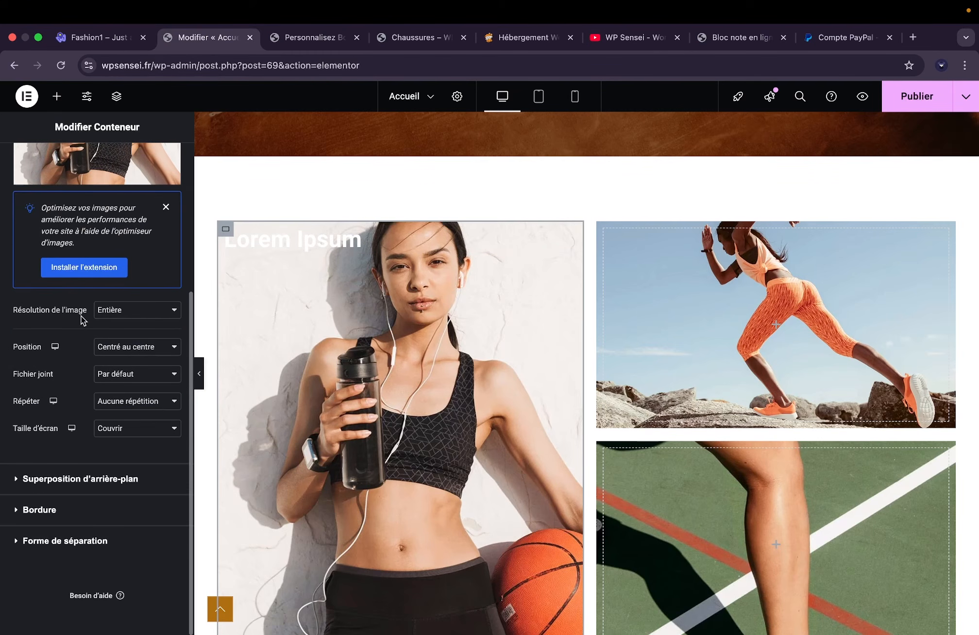
{"action": "left_click", "coordinate": [80, 479]}
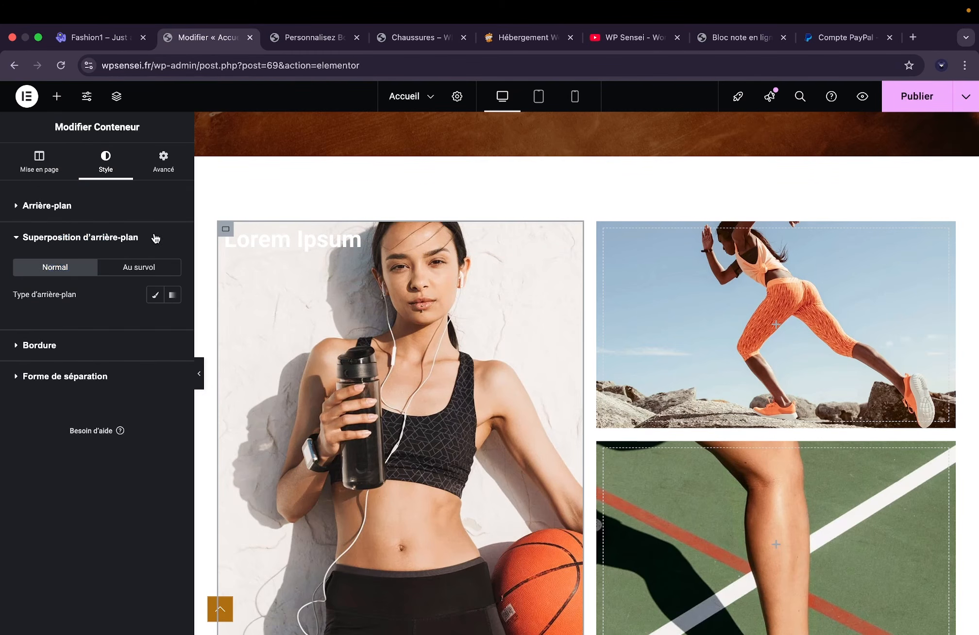
{"action": "left_click", "coordinate": [156, 294]}
{"action": "left_click", "coordinate": [172, 322]}
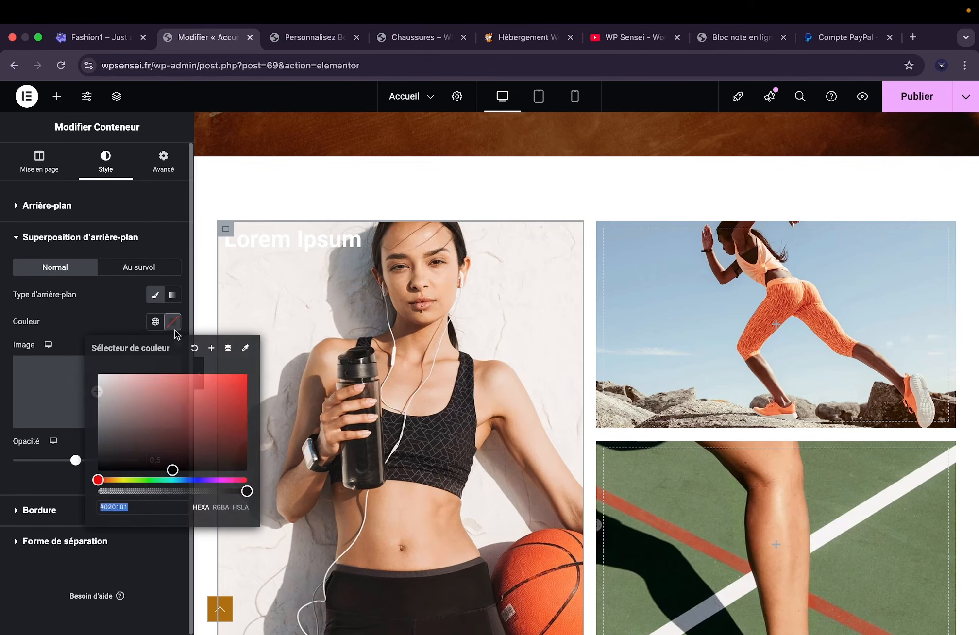
{"action": "left_click", "coordinate": [79, 331]}
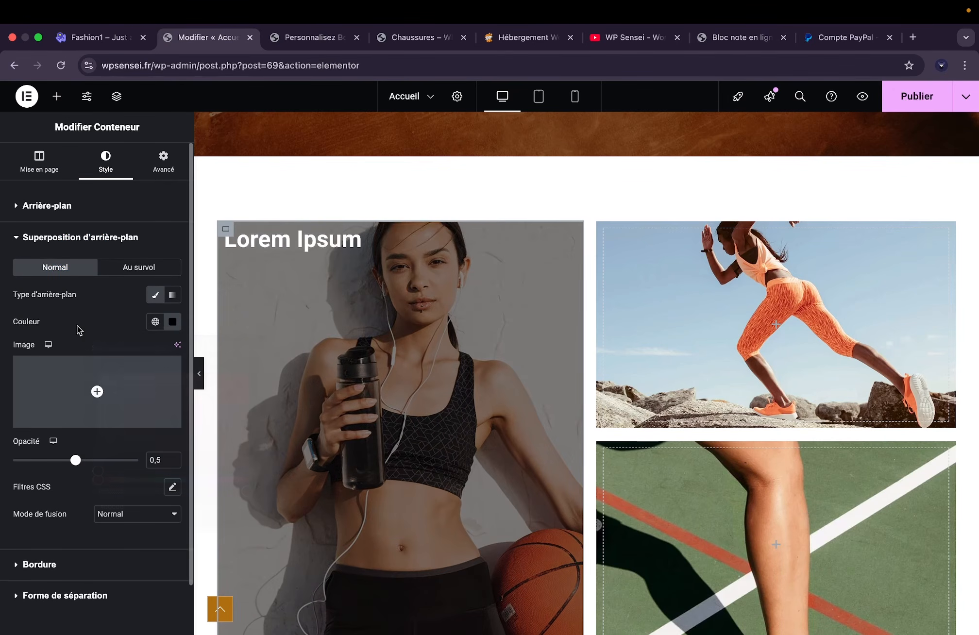
{"action": "left_click", "coordinate": [173, 464]}
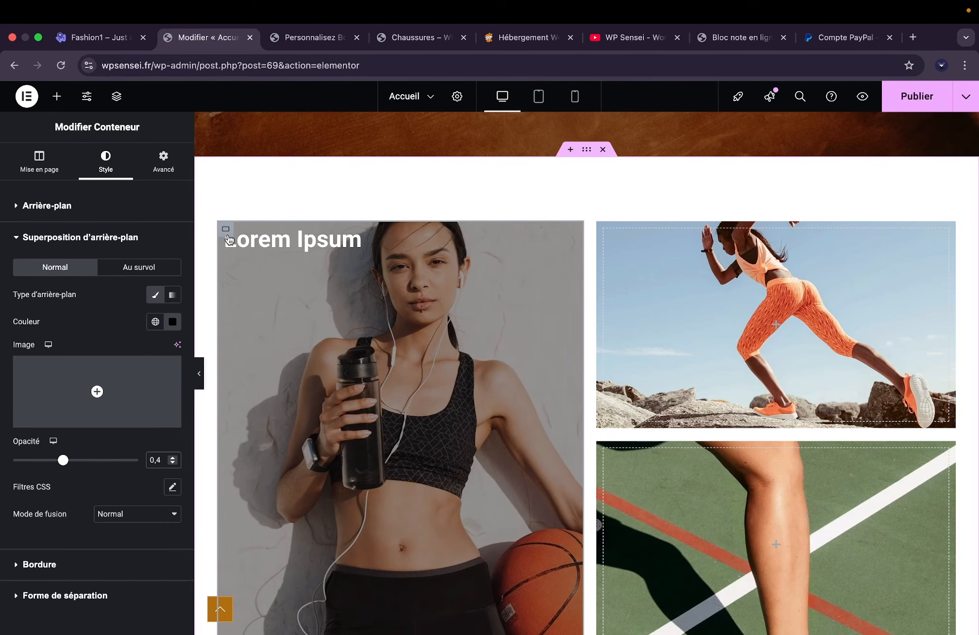
Set the first column container's content justification to Fin.
{"action": "left_click", "coordinate": [41, 167]}
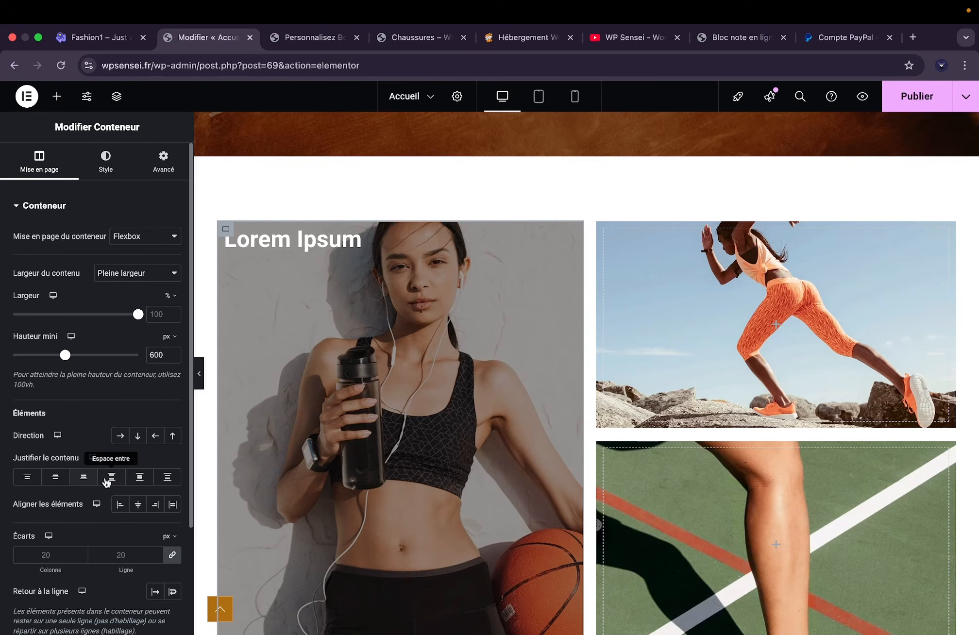
{"action": "left_click", "coordinate": [89, 481]}
{"action": "scroll", "coordinate": [292, 456], "scroll_direction": "down", "scroll_amount": 2}
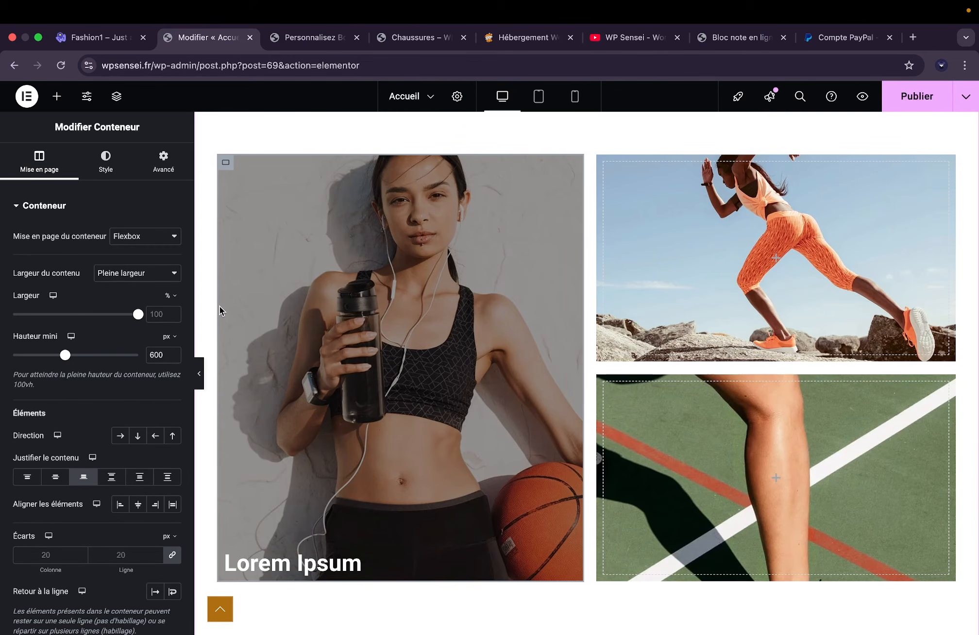
{"action": "right_click", "coordinate": [337, 565]}
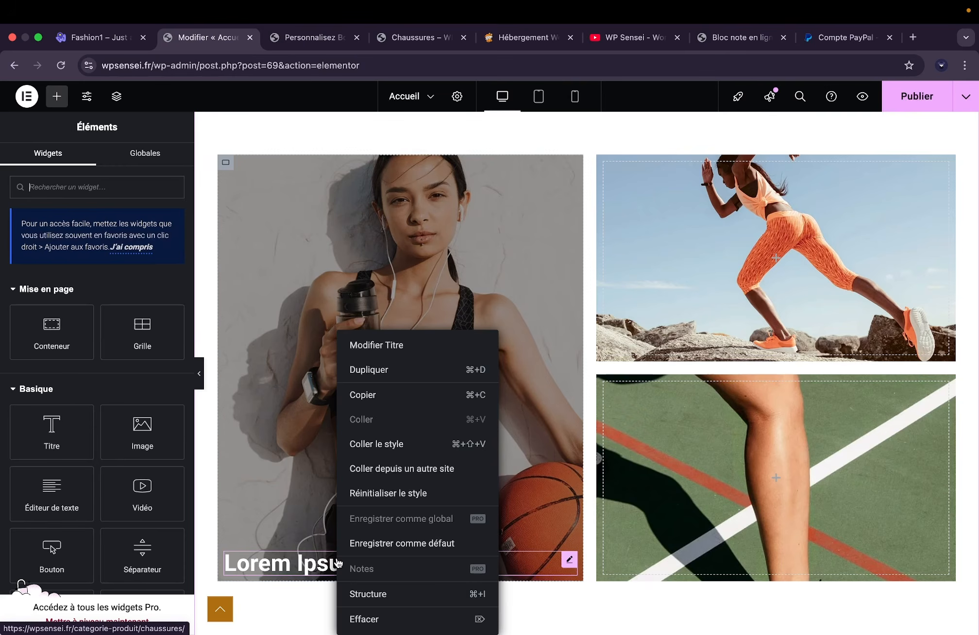
{"action": "left_click", "coordinate": [414, 371]}
{"action": "right_click", "coordinate": [761, 252]}
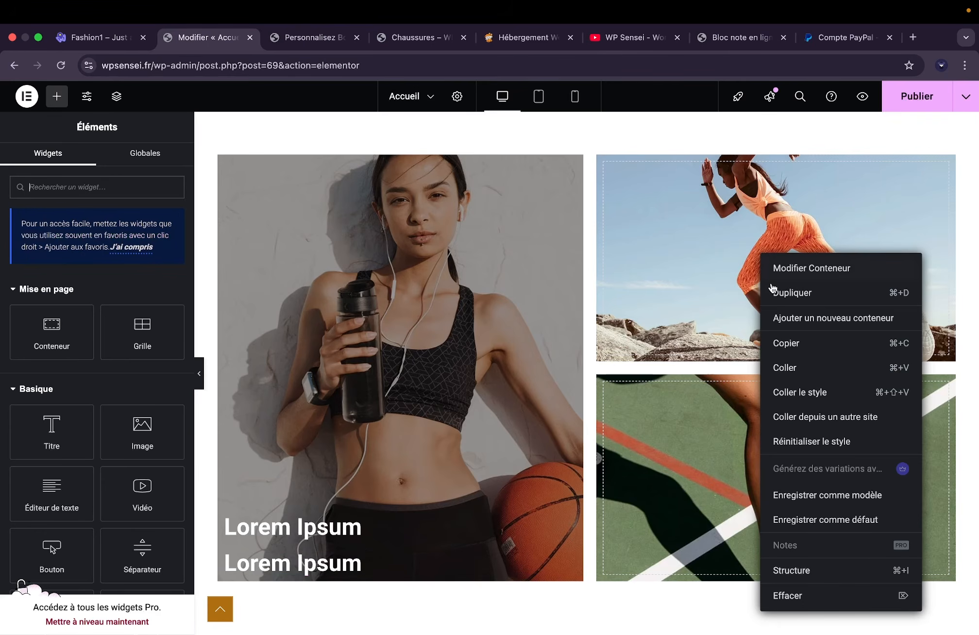
{"action": "left_click", "coordinate": [797, 373]}
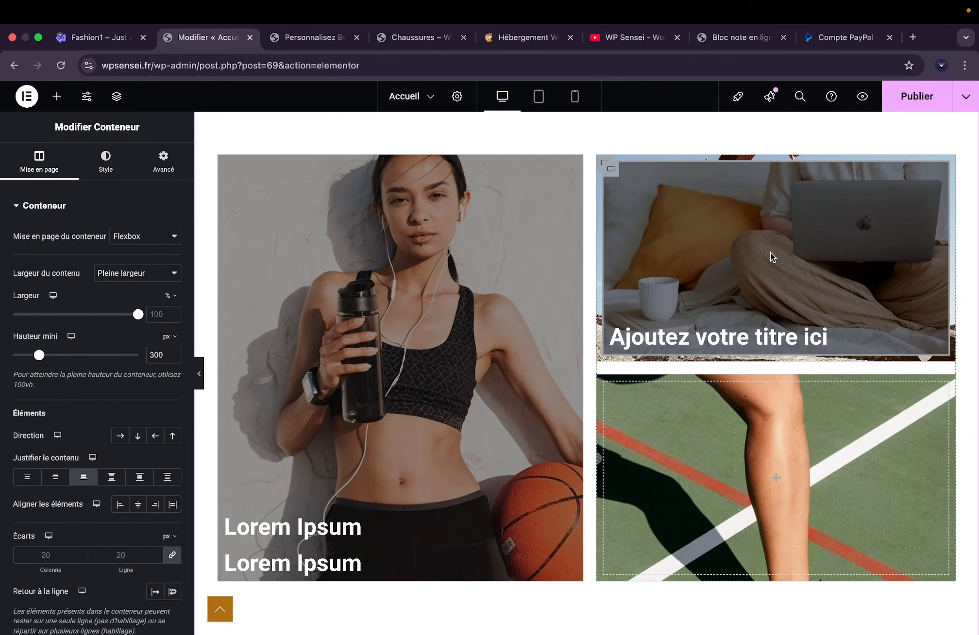
{"action": "key", "text": "ctrl+z"}
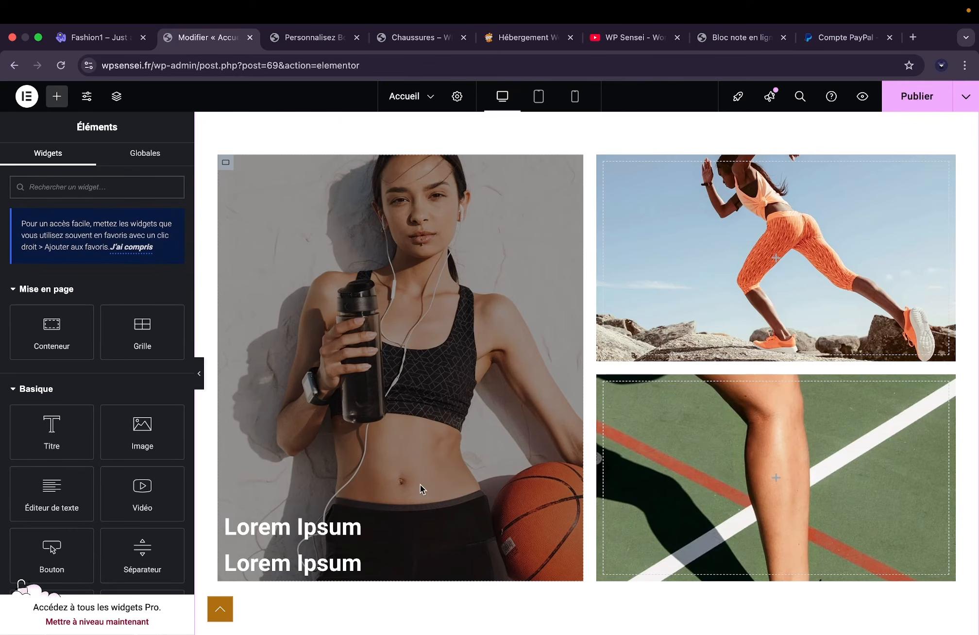
{"action": "left_click", "coordinate": [358, 529]}
{"action": "right_click", "coordinate": [358, 529]}
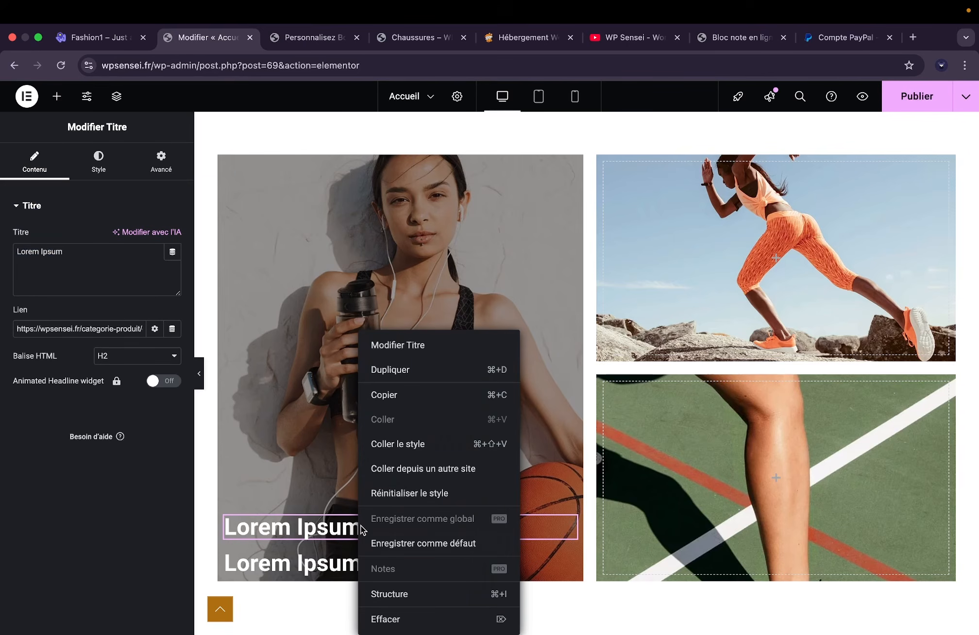
{"action": "left_click", "coordinate": [403, 620]}
Copy the Lorem Ipsum title into the runner photo's container and justify that container's content to Fin.
{"action": "right_click", "coordinate": [369, 566]}
{"action": "left_click", "coordinate": [393, 394]}
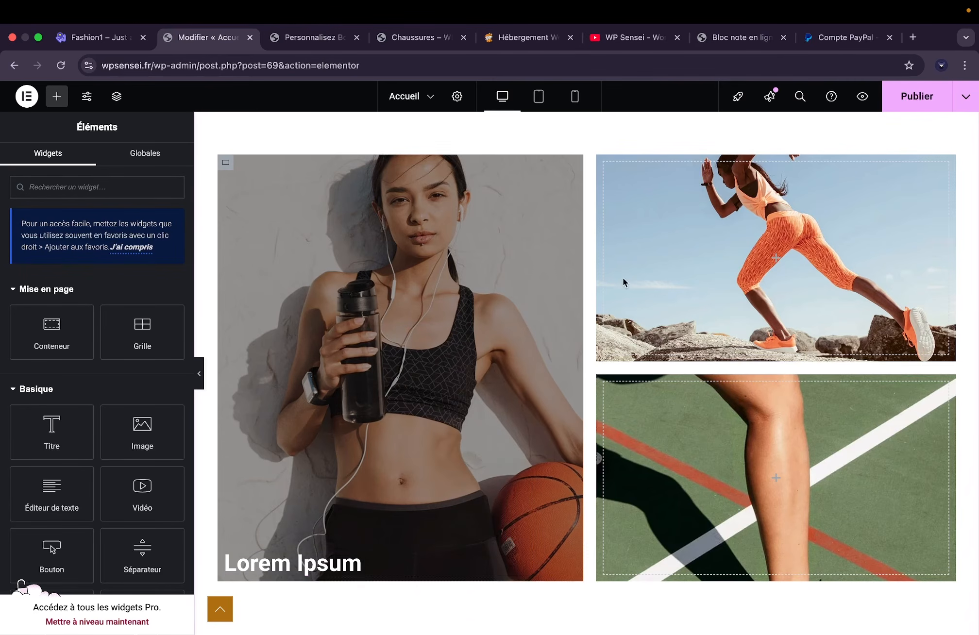
{"action": "right_click", "coordinate": [775, 265]}
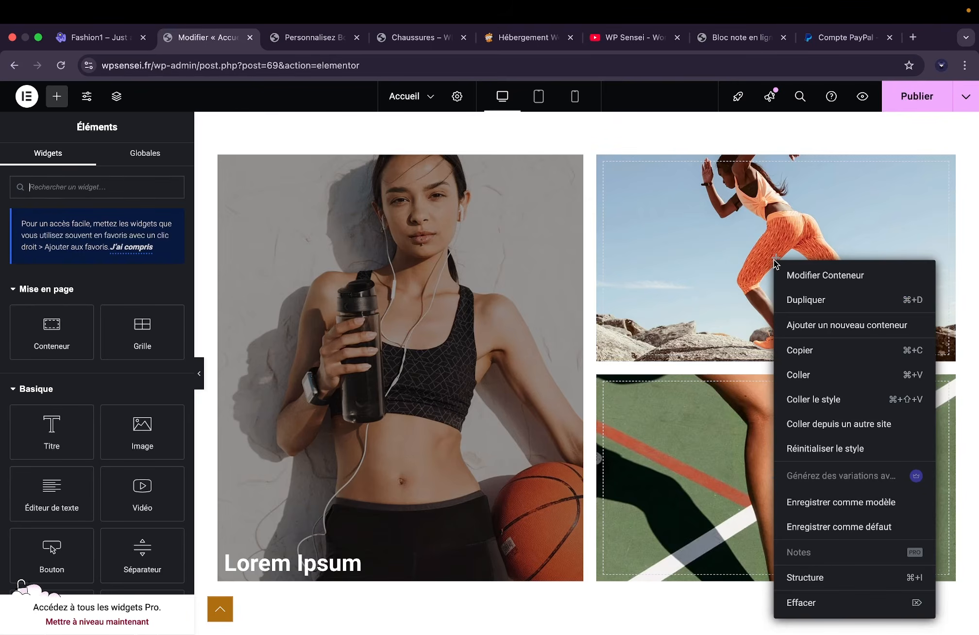
{"action": "left_click", "coordinate": [805, 386]}
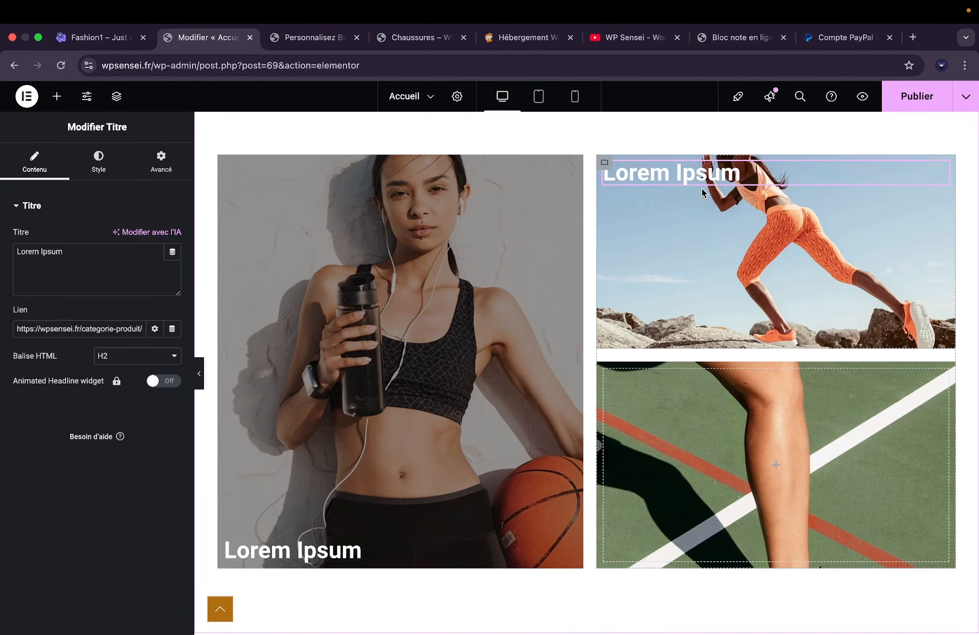
{"action": "left_click", "coordinate": [604, 166]}
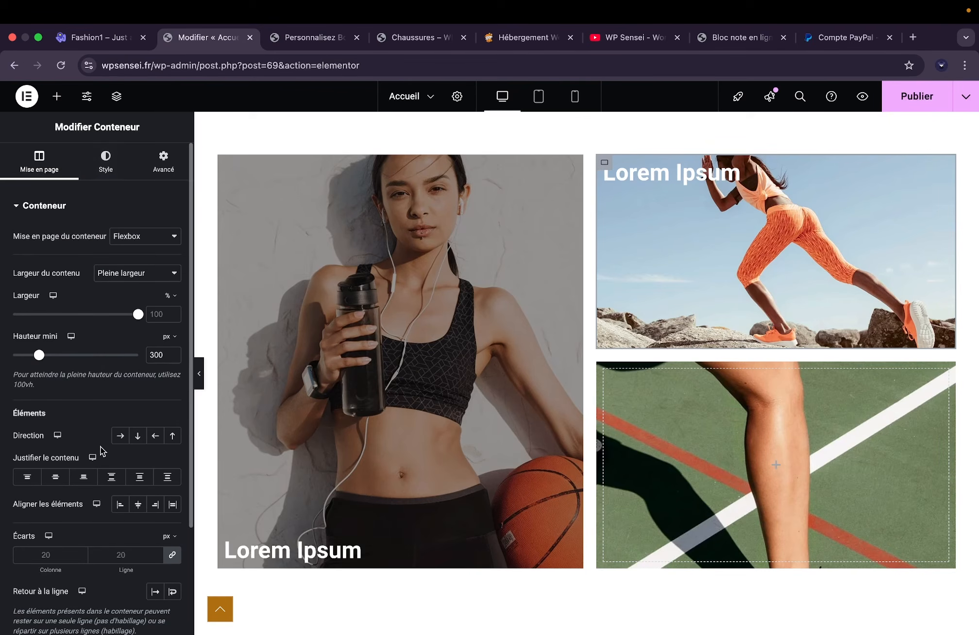
{"action": "left_click", "coordinate": [89, 481]}
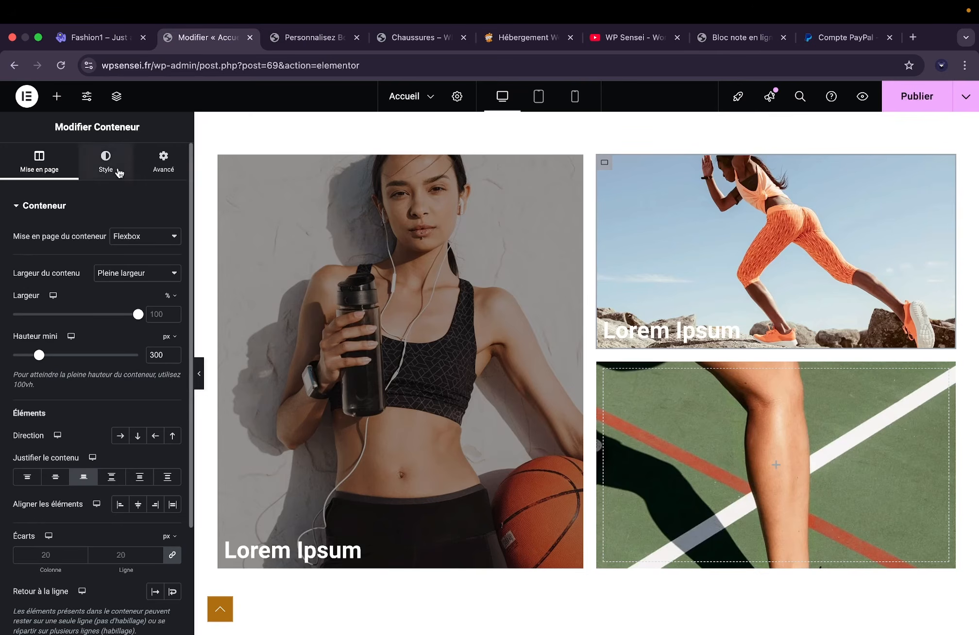
Give the runner photo's container a black (#000000) classic background overlay with an opacity of 0,4.
{"action": "left_click", "coordinate": [108, 164]}
{"action": "scroll", "coordinate": [96, 400], "scroll_direction": "down", "scroll_amount": 5}
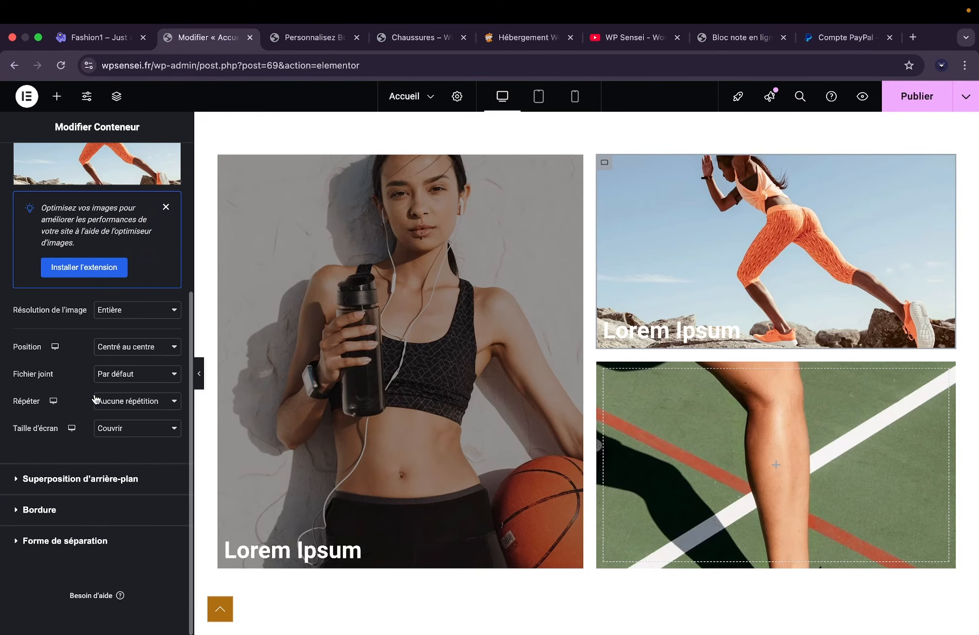
{"action": "left_click", "coordinate": [83, 480]}
{"action": "left_click", "coordinate": [156, 294]}
{"action": "left_click", "coordinate": [173, 321]}
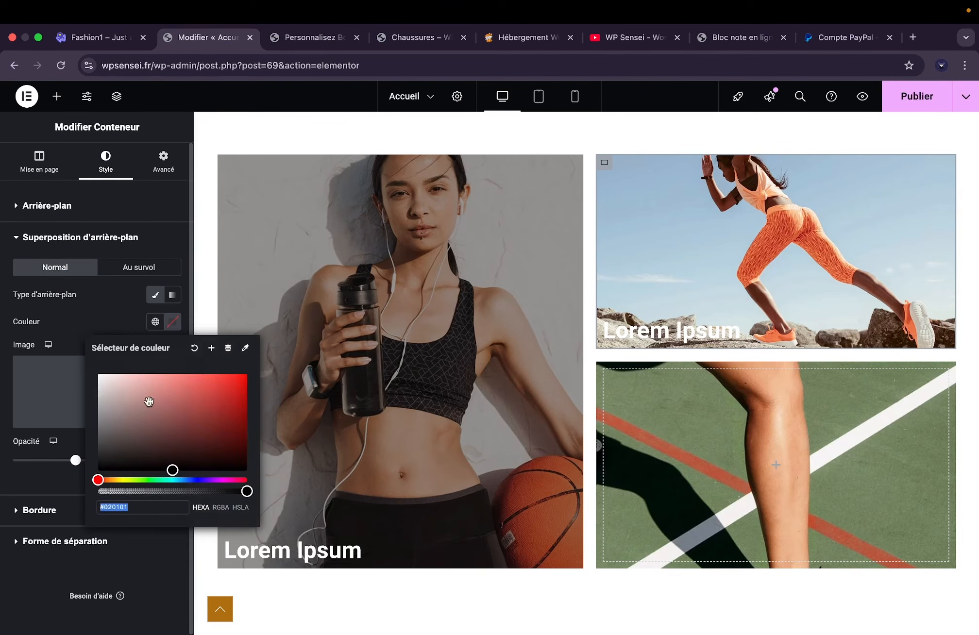
{"action": "left_click_drag", "start_coordinate": [151, 394], "coordinate": [26, 517]}
{"action": "left_click", "coordinate": [70, 445]}
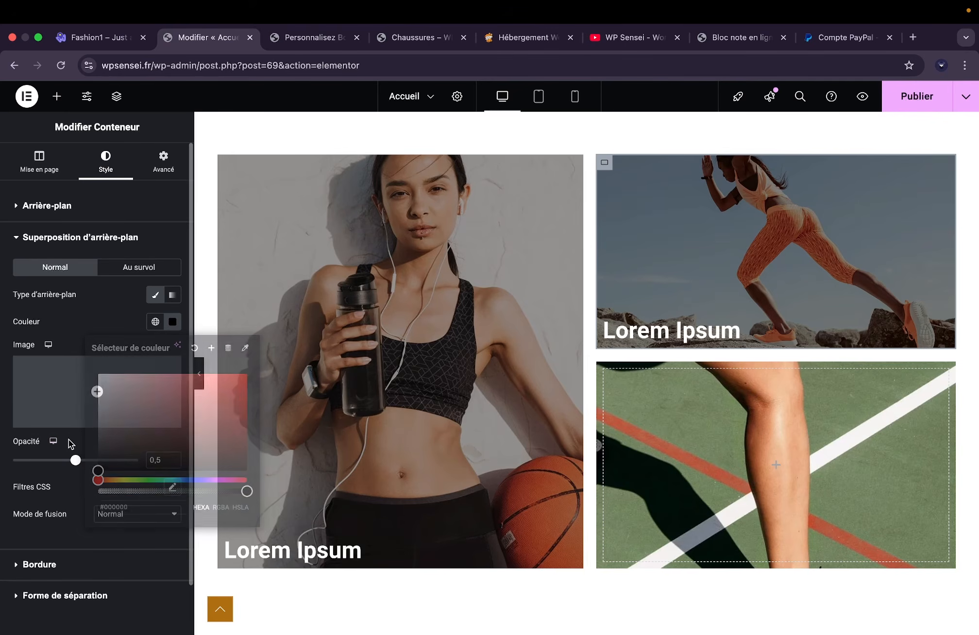
{"action": "left_click", "coordinate": [163, 460]}
{"action": "key", "text": "BackSpace"}
{"action": "type", "text": "4"}
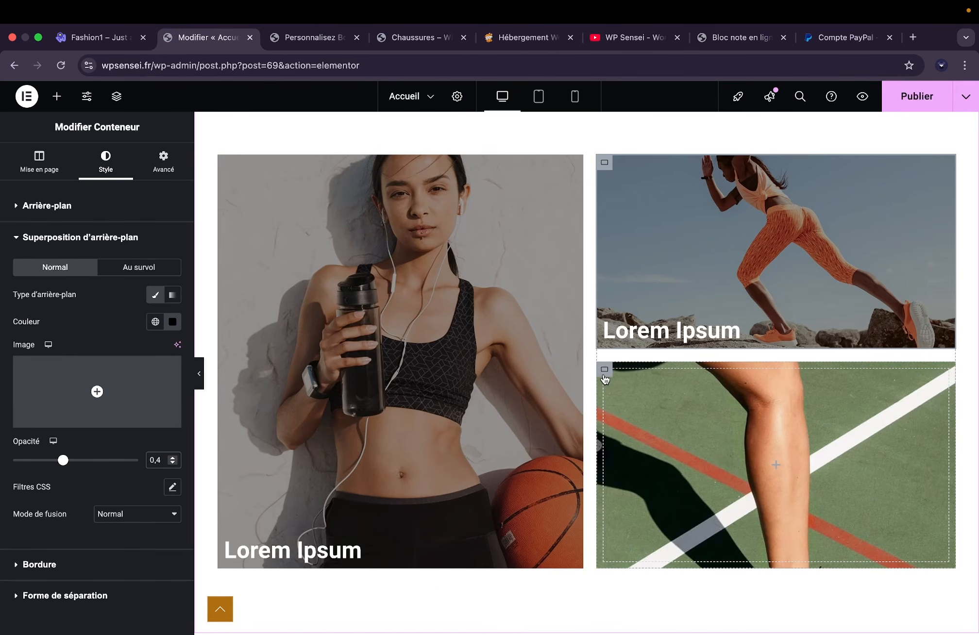
Copy the runner photo's Lorem Ipsum title and paste it into the tennis court photo's container.
{"action": "right_click", "coordinate": [632, 333]}
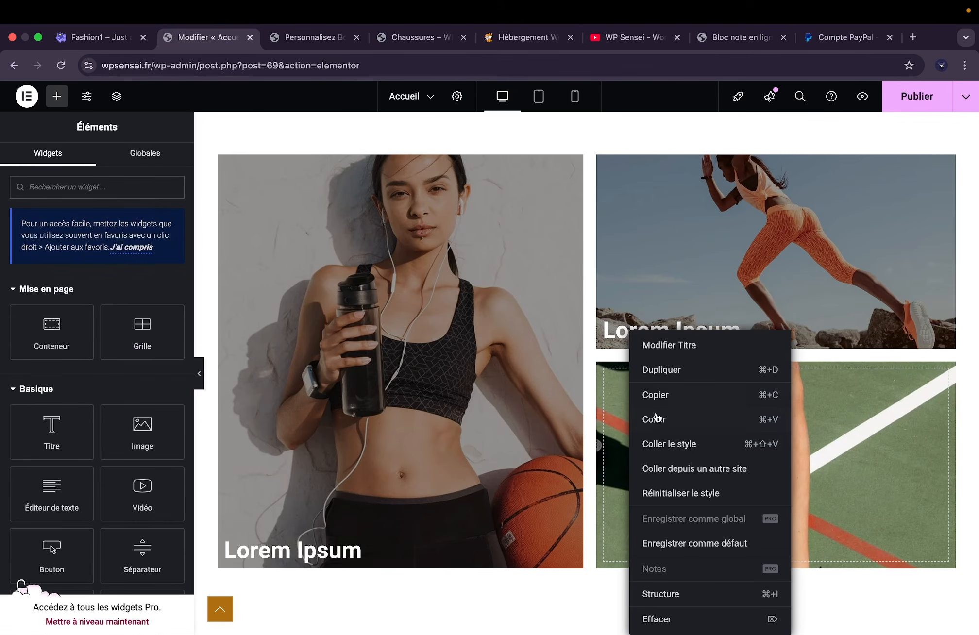
{"action": "left_click", "coordinate": [668, 396]}
{"action": "right_click", "coordinate": [688, 476]}
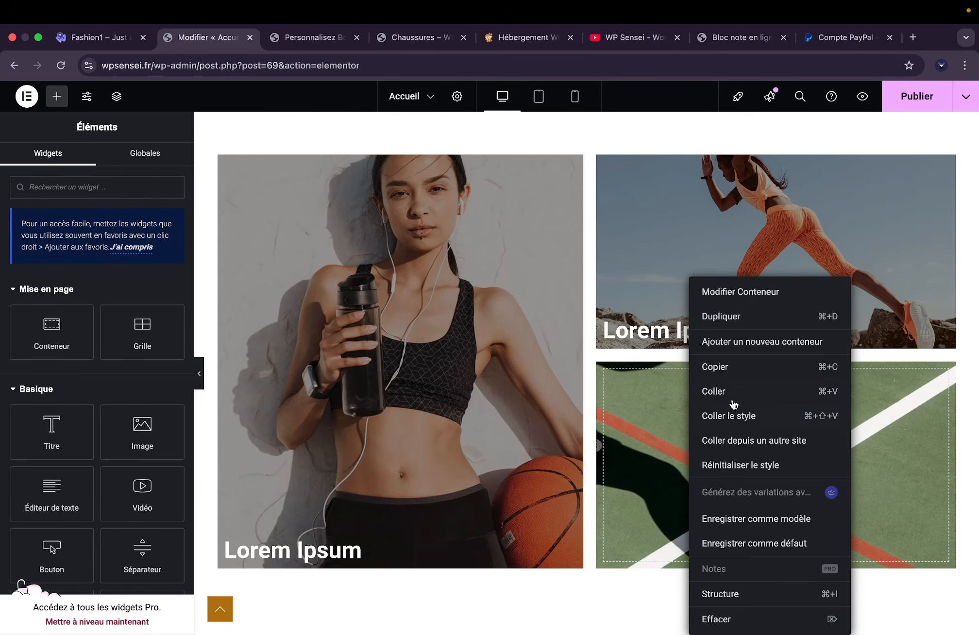
{"action": "left_click", "coordinate": [732, 398]}
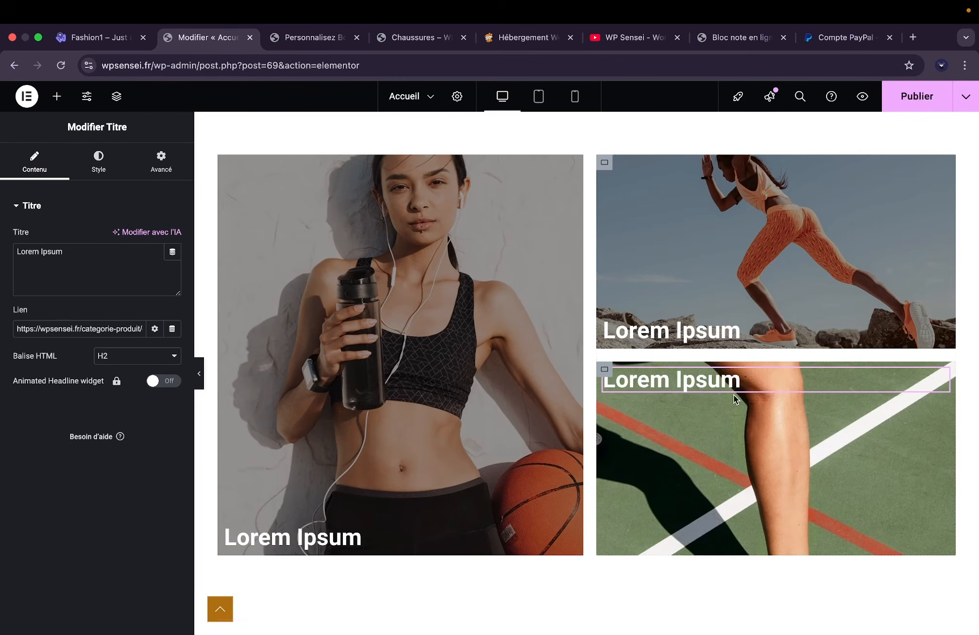
Set both the content justification and the item alignment of the tennis court photo's container to Fin.
{"action": "left_click", "coordinate": [605, 369]}
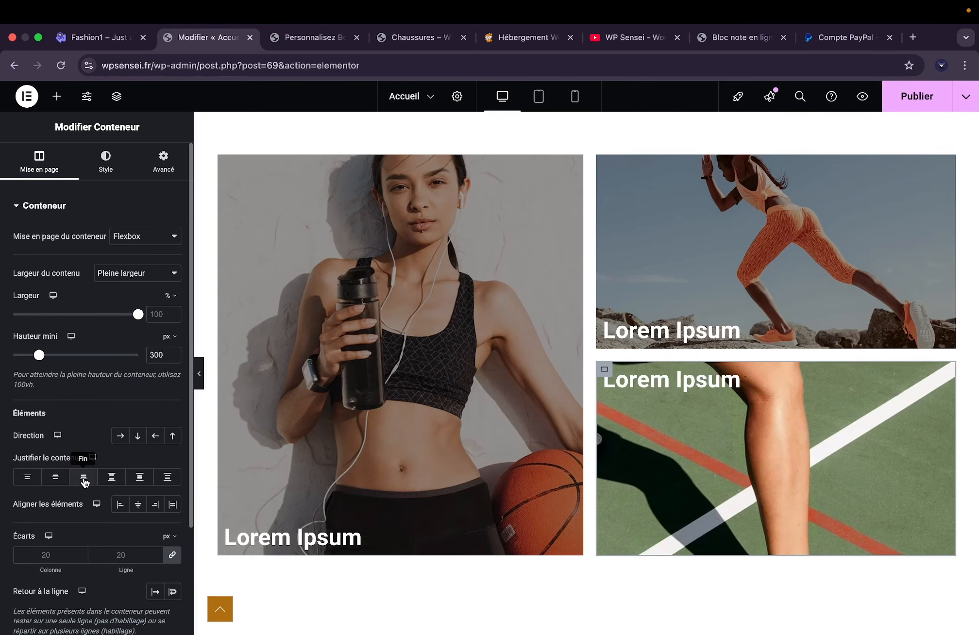
{"action": "left_click", "coordinate": [84, 478]}
{"action": "left_click", "coordinate": [155, 505]}
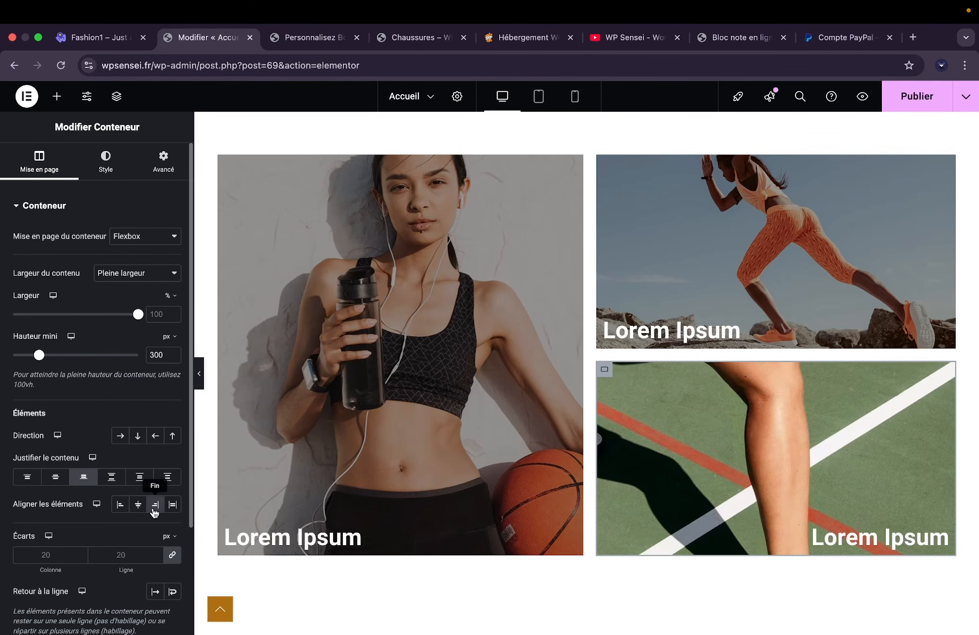
Set the item alignment of the runner photo's container to Fin.
{"action": "left_click", "coordinate": [631, 161]}
{"action": "left_click", "coordinate": [106, 164]}
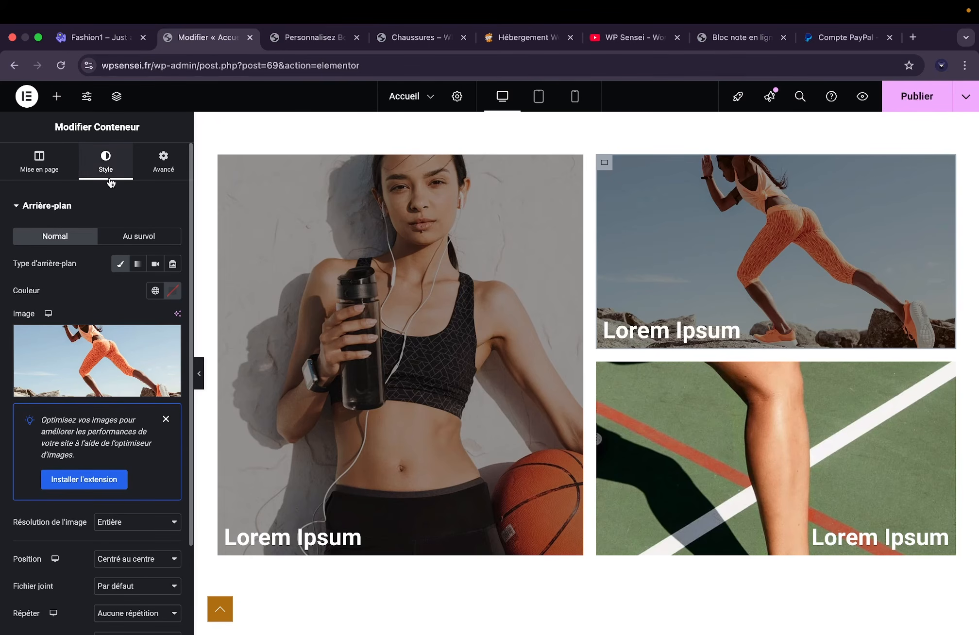
{"action": "scroll", "coordinate": [107, 422], "scroll_direction": "down", "scroll_amount": 1}
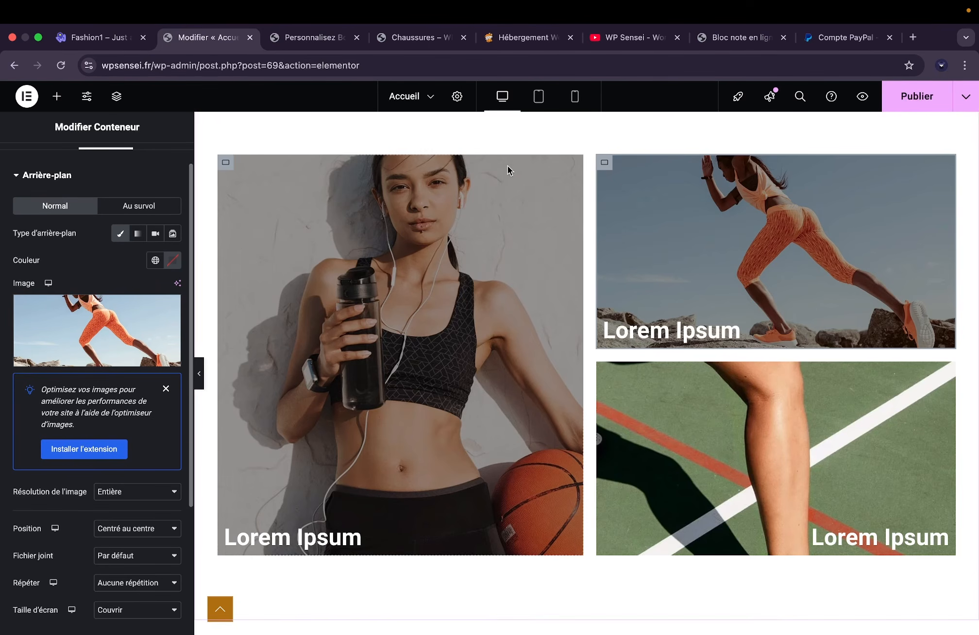
{"action": "scroll", "coordinate": [134, 180], "scroll_direction": "up", "scroll_amount": 1}
{"action": "left_click", "coordinate": [39, 161]}
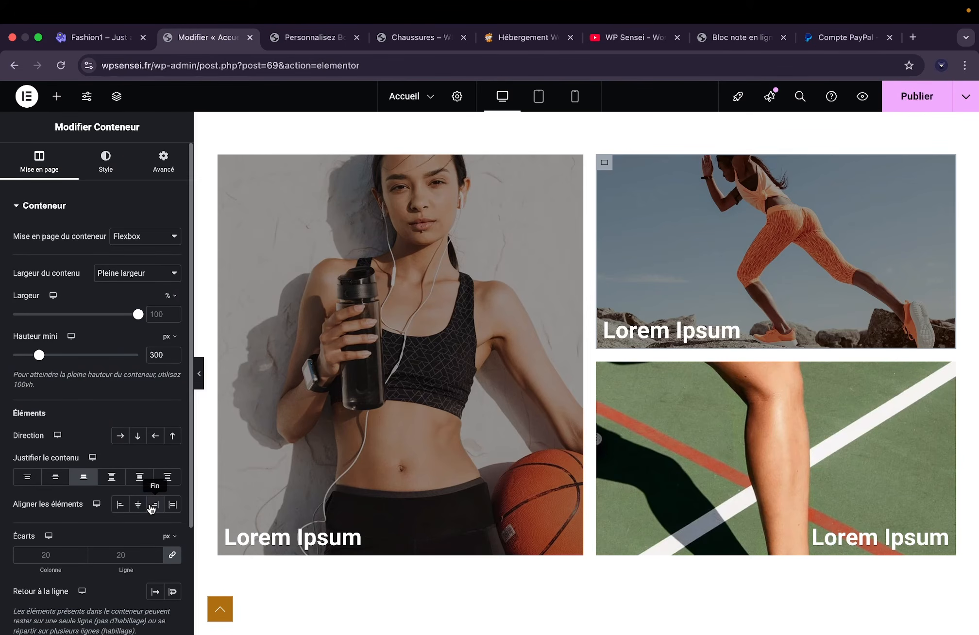
{"action": "left_click", "coordinate": [152, 506]}
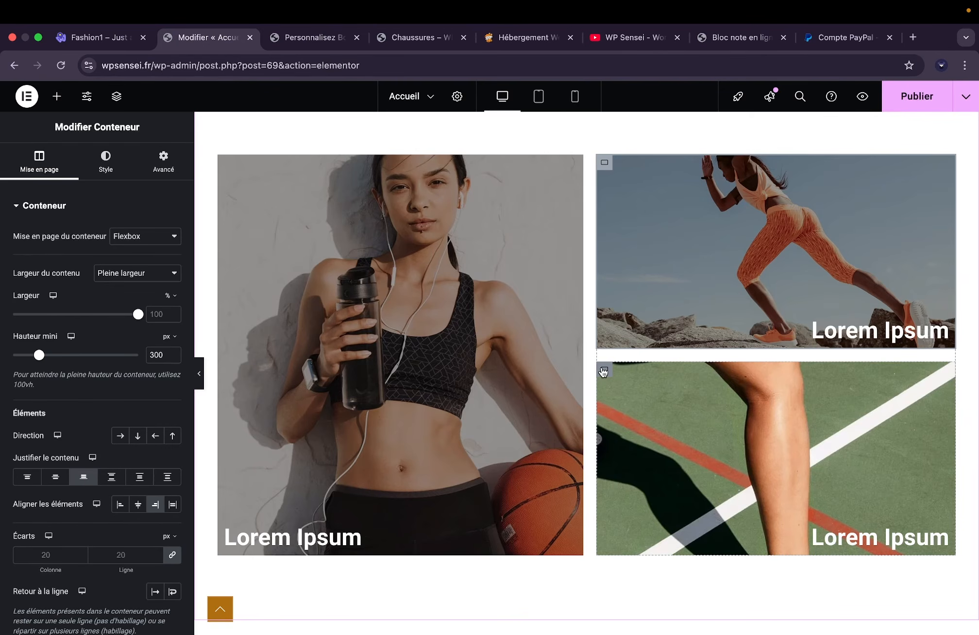
Give the tennis court photo's container a black classic background overlay with an opacity of 0,4.
{"action": "left_click", "coordinate": [603, 370]}
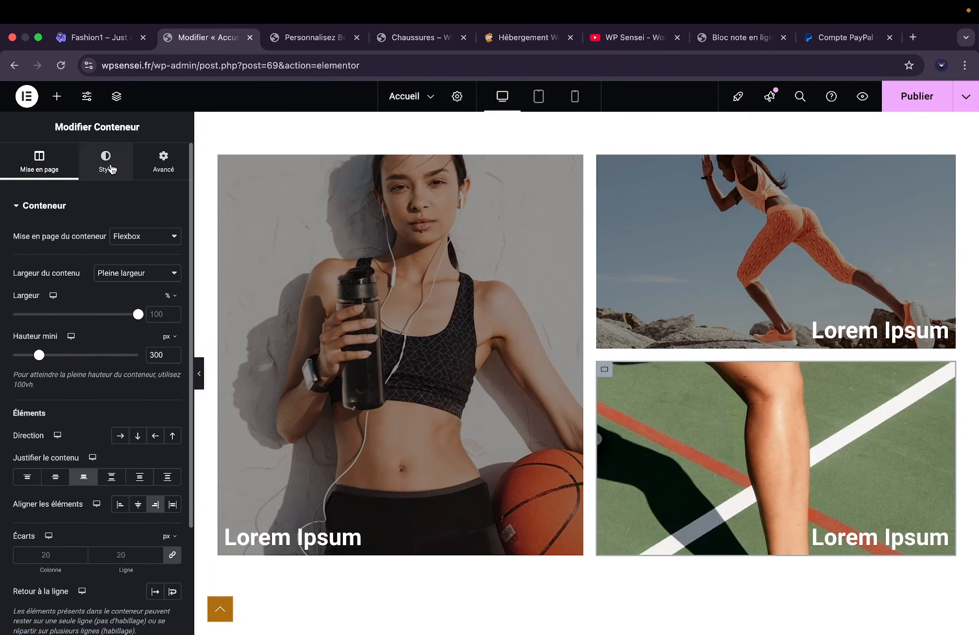
{"action": "left_click", "coordinate": [106, 160]}
{"action": "scroll", "coordinate": [66, 546], "scroll_direction": "down", "scroll_amount": 5}
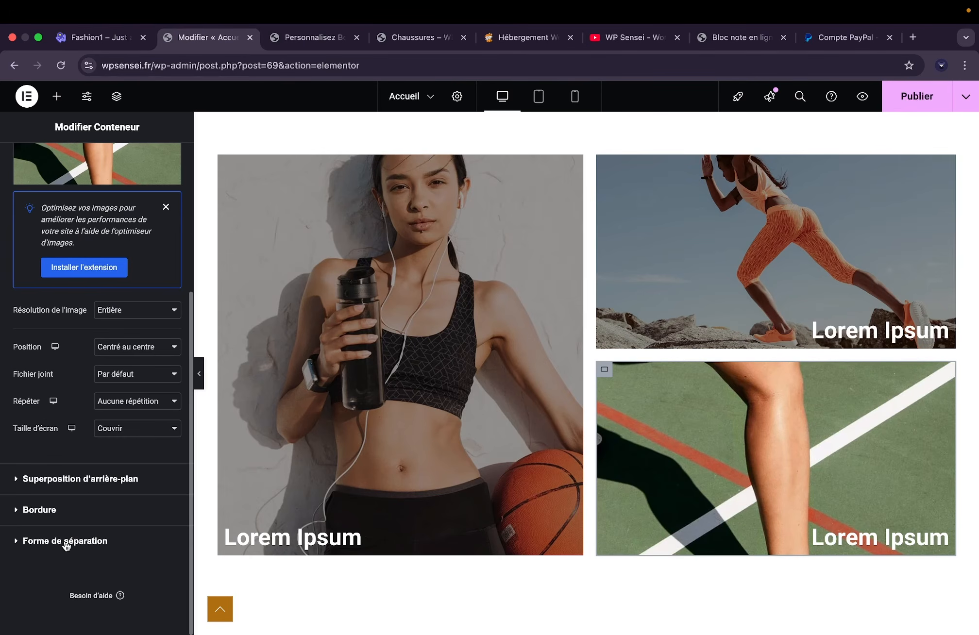
{"action": "left_click", "coordinate": [67, 478]}
{"action": "left_click", "coordinate": [153, 295]}
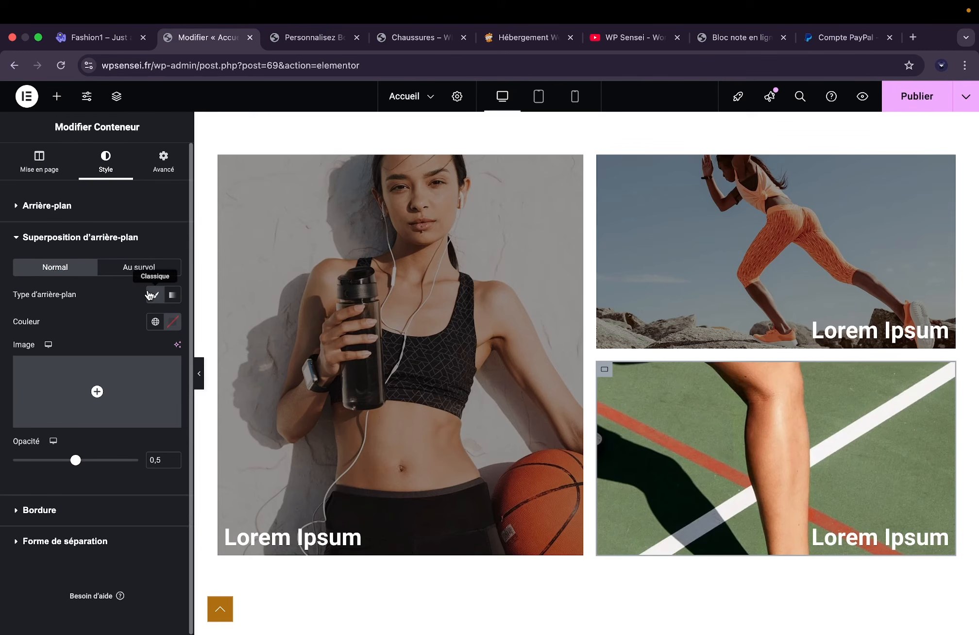
{"action": "left_click", "coordinate": [173, 325]}
{"action": "left_click_drag", "start_coordinate": [133, 413], "coordinate": [38, 506]}
{"action": "left_click", "coordinate": [74, 324]}
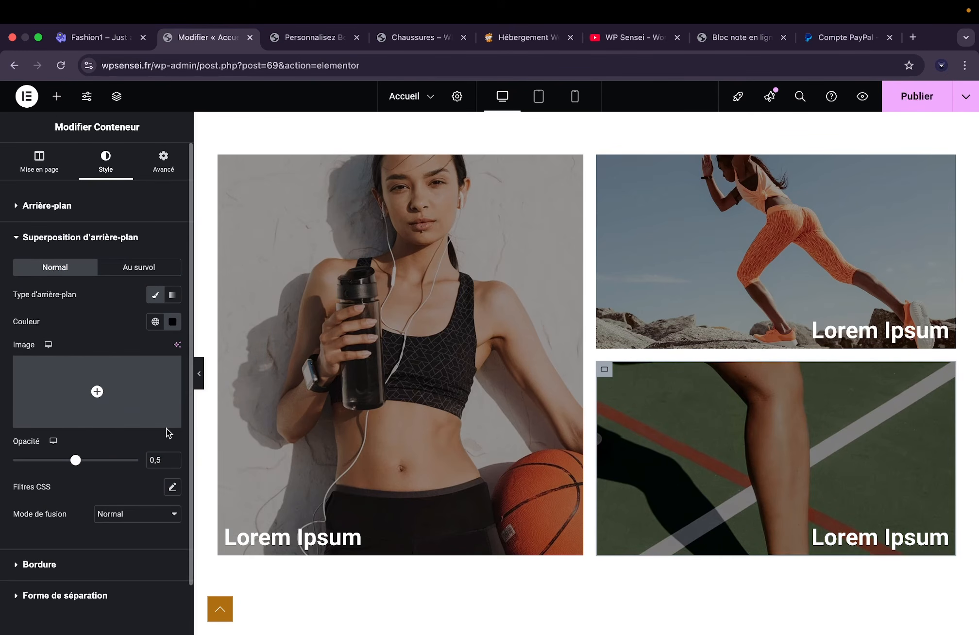
{"action": "left_click", "coordinate": [162, 460]}
{"action": "key", "text": "BackSpace"}
{"action": "type", "text": "4"}
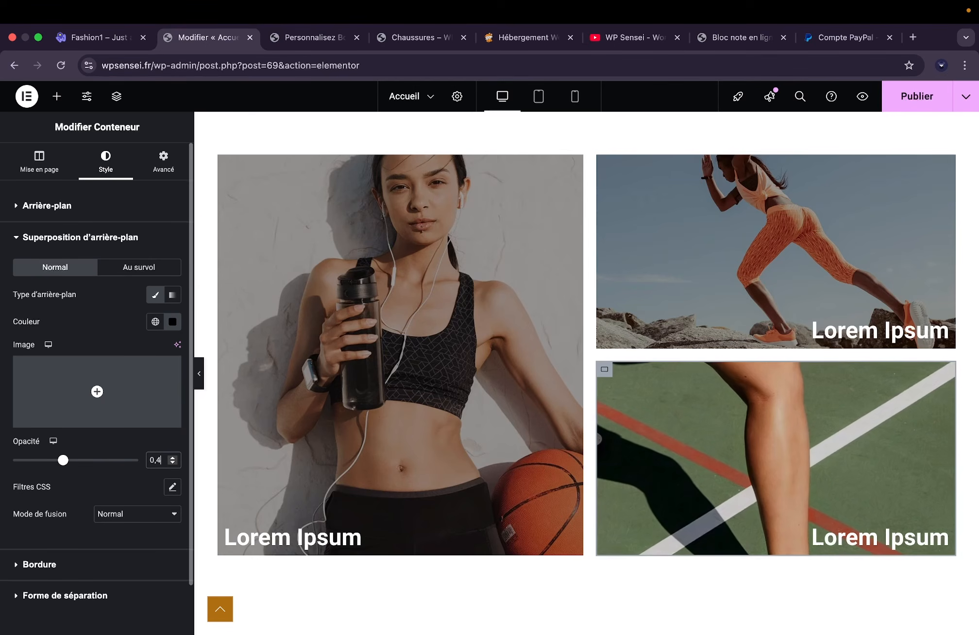
Add a new single-column Flexbox container below the image grid on the Accueil page.
{"action": "scroll", "coordinate": [553, 325], "scroll_direction": "up", "scroll_amount": 10}
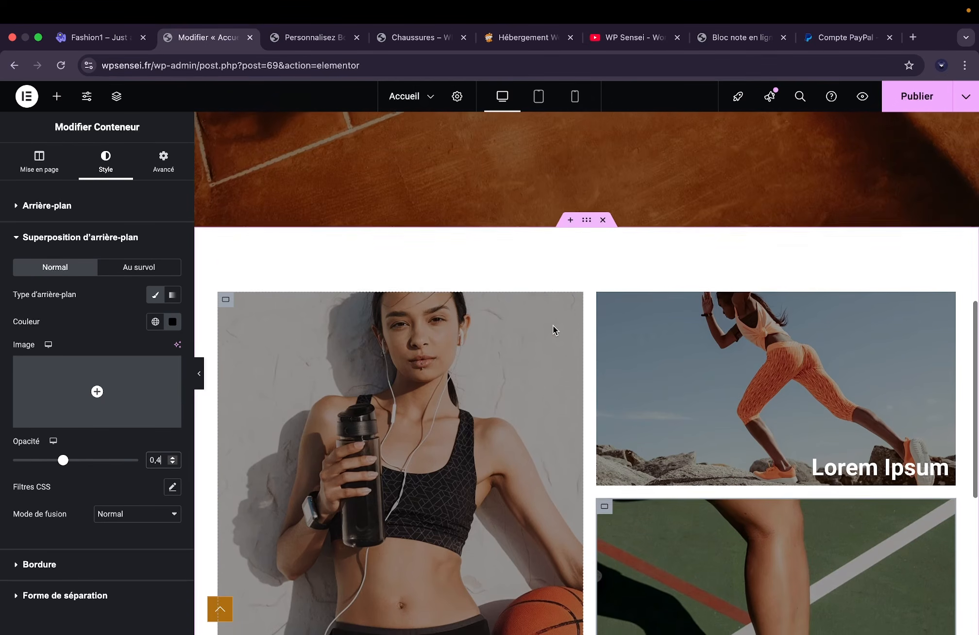
{"action": "scroll", "coordinate": [554, 329], "scroll_direction": "down", "scroll_amount": 10}
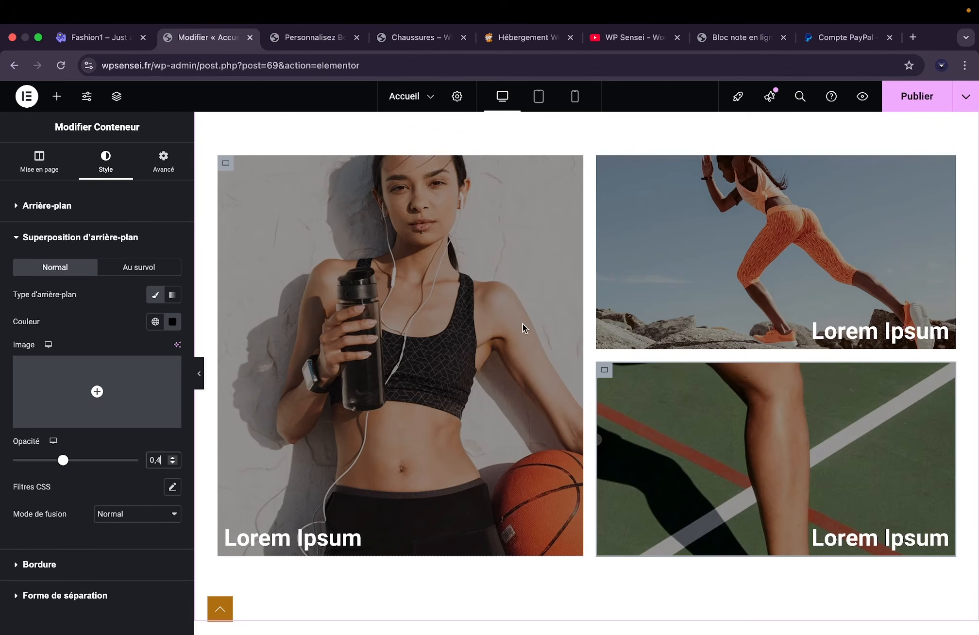
{"action": "scroll", "coordinate": [521, 319], "scroll_direction": "up", "scroll_amount": 10}
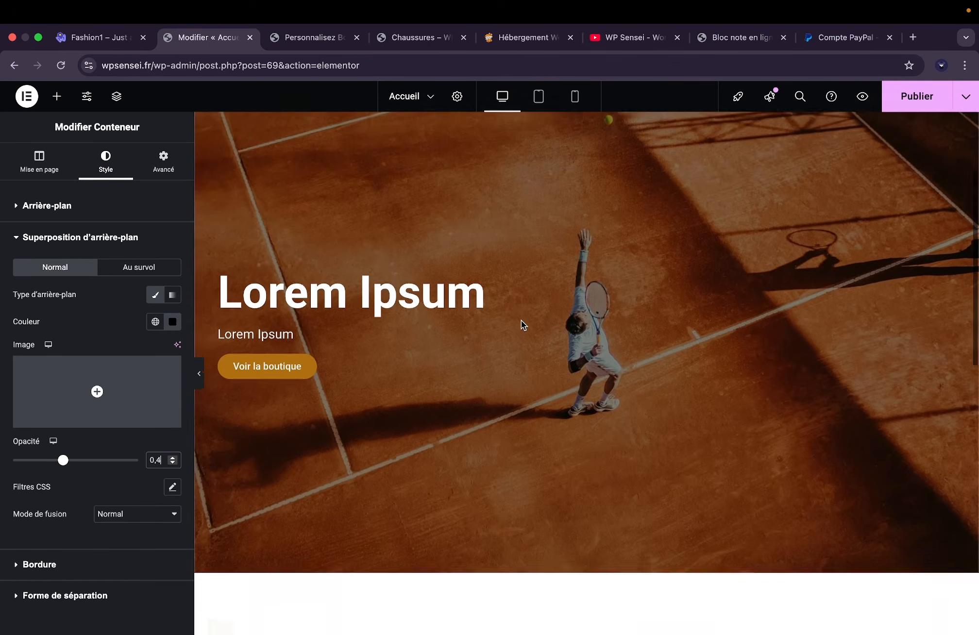
{"action": "scroll", "coordinate": [521, 320], "scroll_direction": "down", "scroll_amount": 5}
{"action": "scroll", "coordinate": [521, 319], "scroll_direction": "up", "scroll_amount": 8}
{"action": "scroll", "coordinate": [521, 319], "scroll_direction": "down", "scroll_amount": 15}
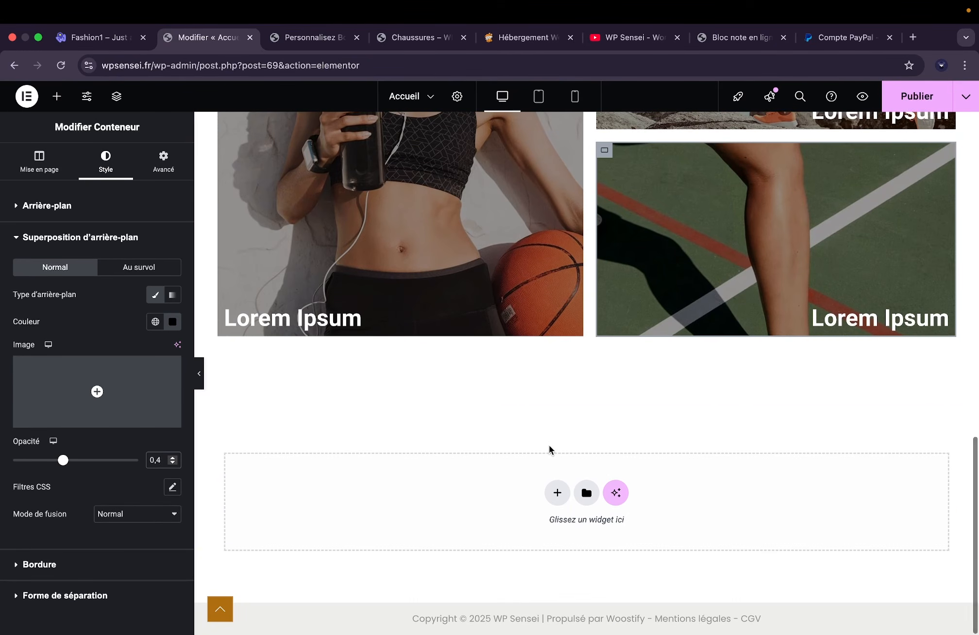
{"action": "left_click", "coordinate": [557, 493]}
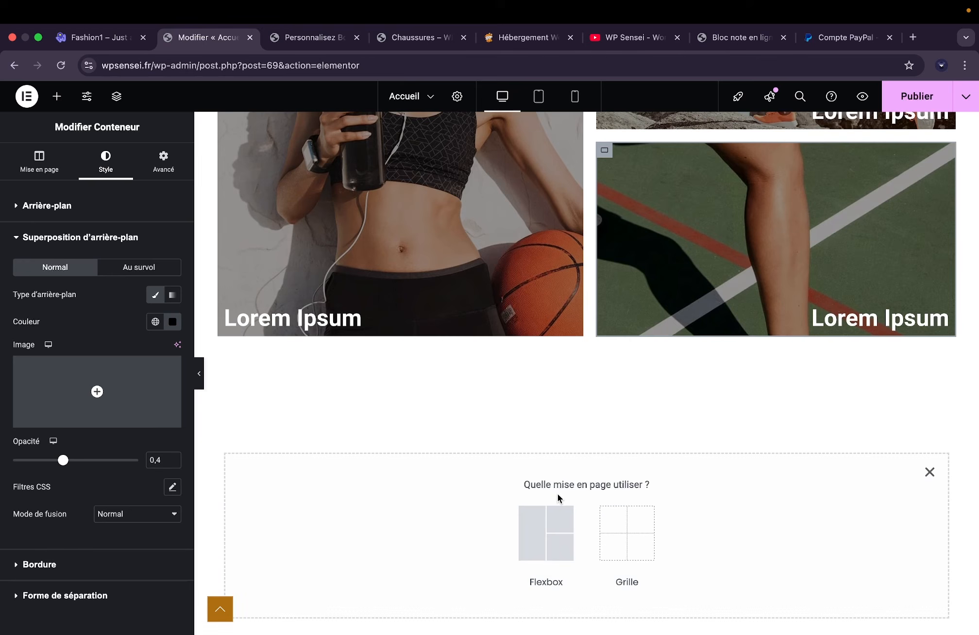
{"action": "left_click", "coordinate": [542, 533]}
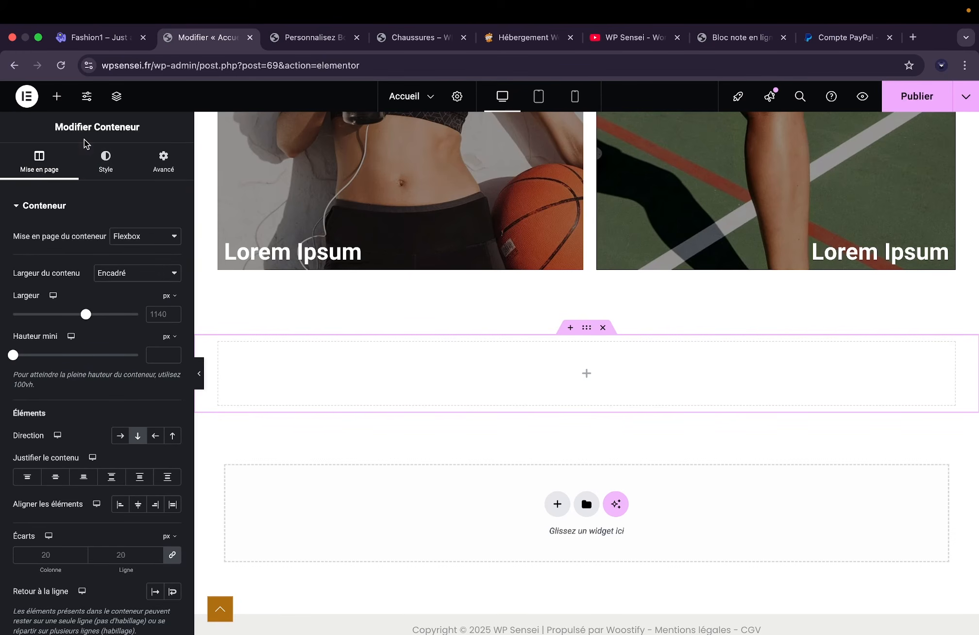
Switch to the online notepad and copy the shortcode [products limit="4" columns="4" order="DESC"].
{"action": "left_click", "coordinate": [728, 40]}
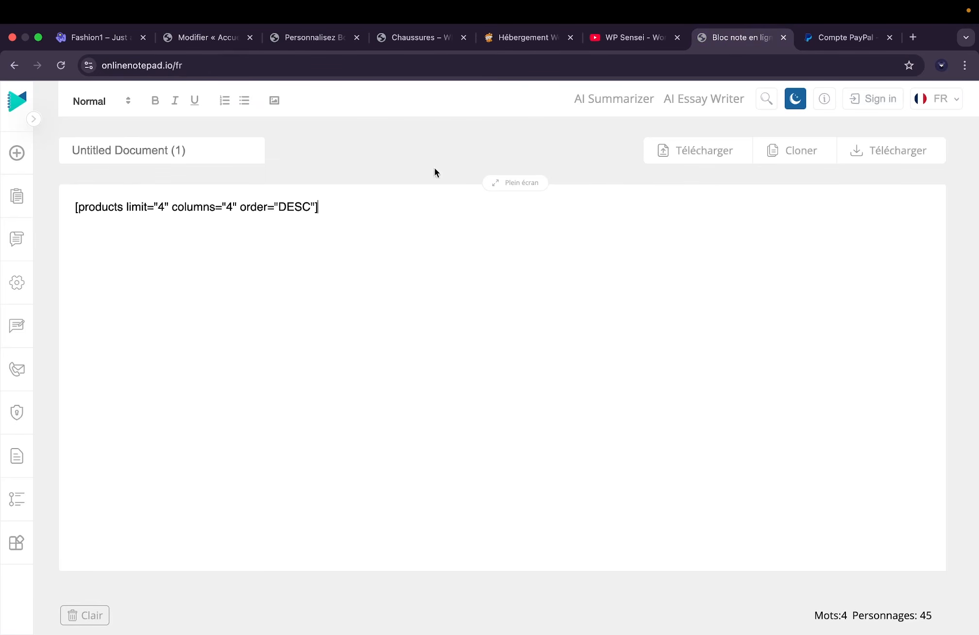
{"action": "left_click_drag", "start_coordinate": [76, 209], "coordinate": [239, 212]}
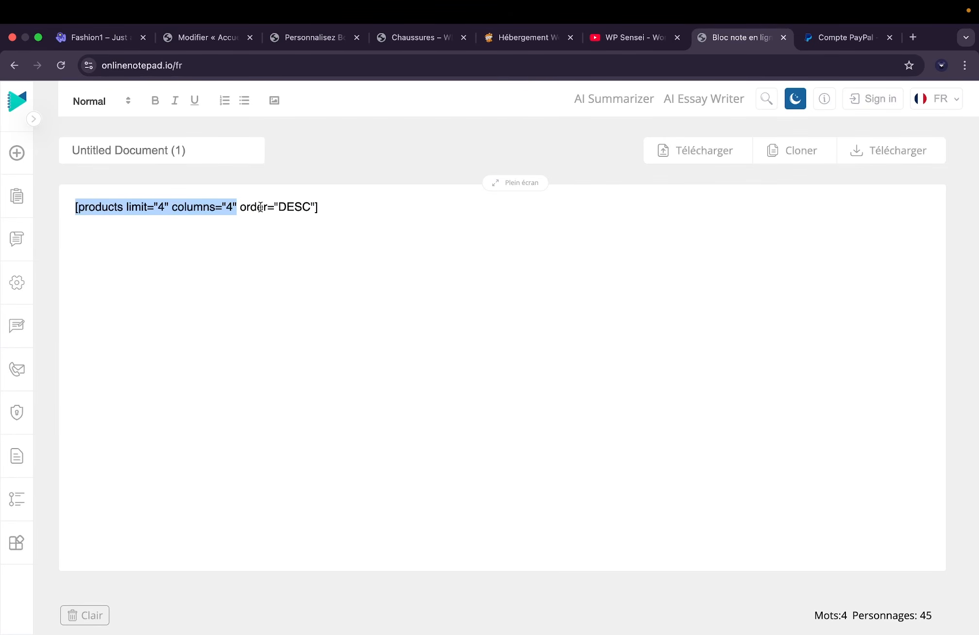
{"action": "triple_click", "coordinate": [315, 206]}
{"action": "key", "text": "super+c"}
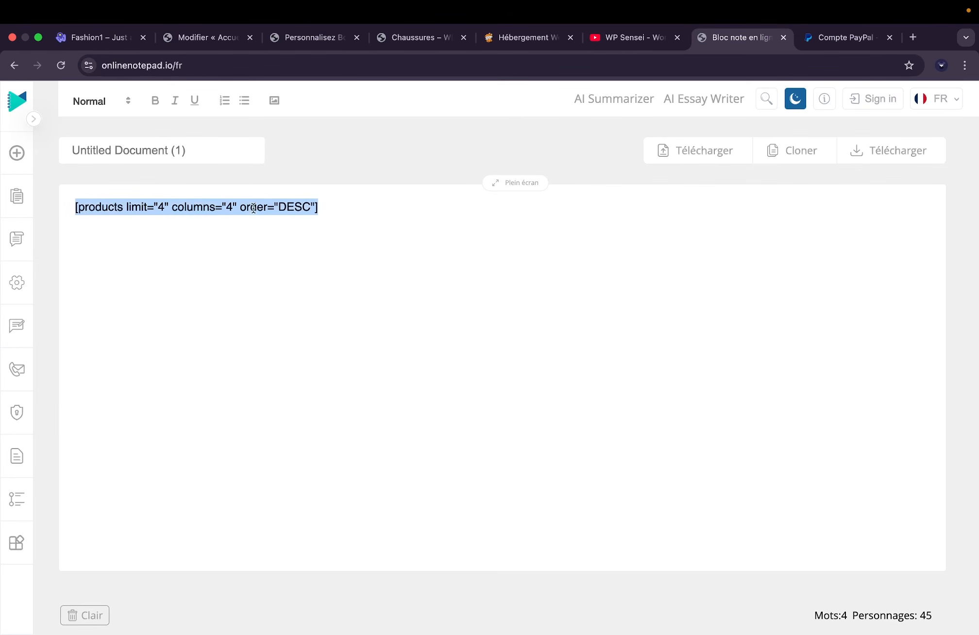
Back in the Accueil page editor, place a Code court widget in the empty container and paste the products shortcode into it.
{"action": "left_click", "coordinate": [326, 44]}
{"action": "left_click", "coordinate": [226, 40]}
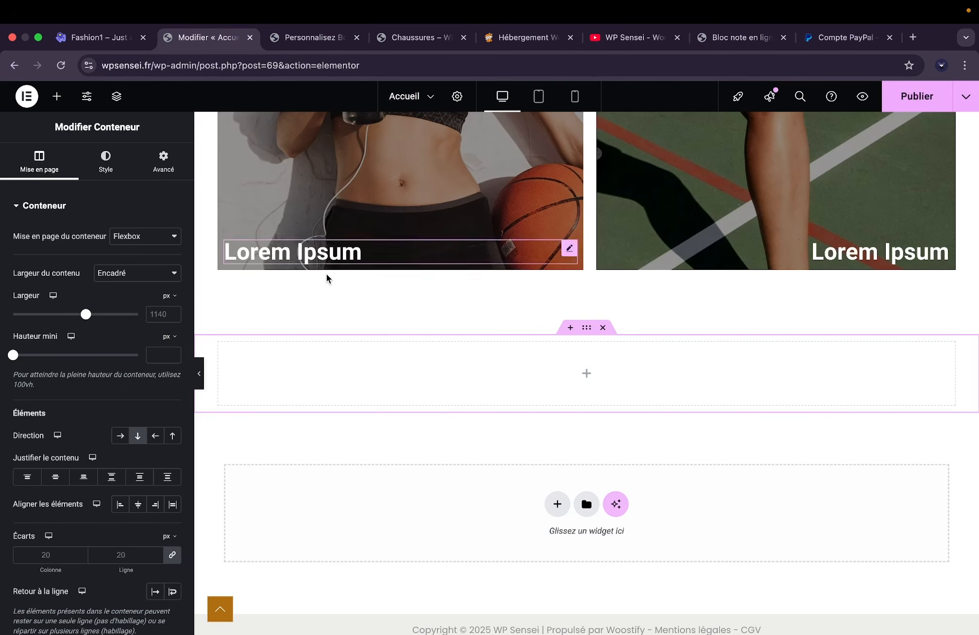
{"action": "left_click", "coordinate": [58, 101]}
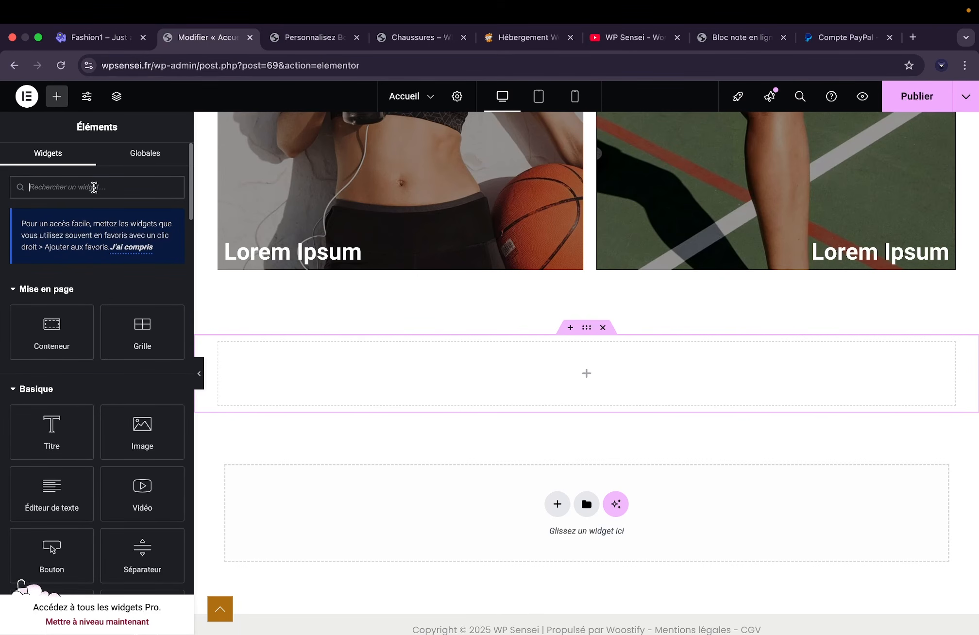
{"action": "type", "text": "short"}
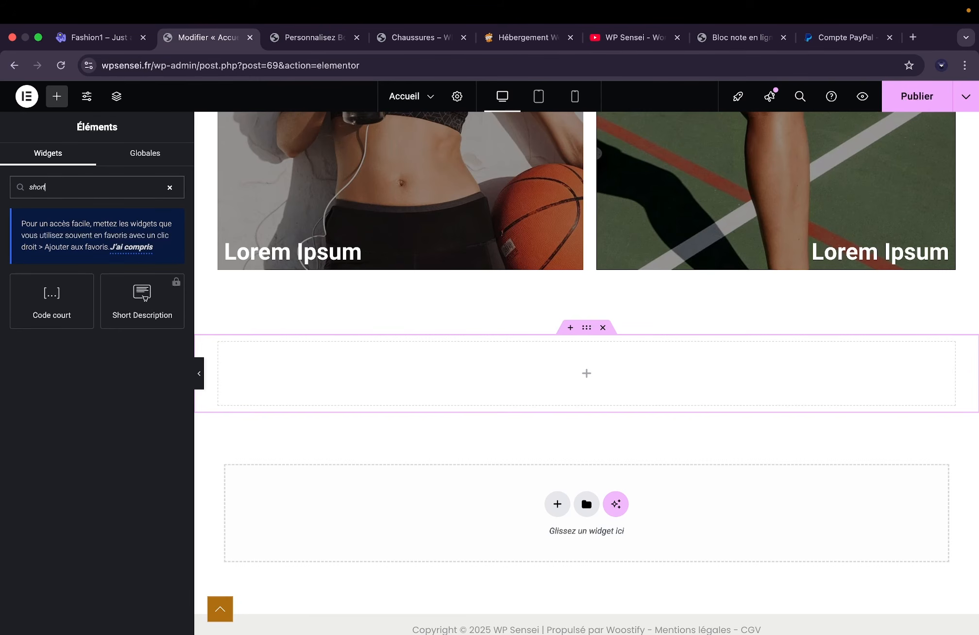
{"action": "left_click_drag", "start_coordinate": [52, 296], "coordinate": [384, 367]}
{"action": "left_click", "coordinate": [75, 284]}
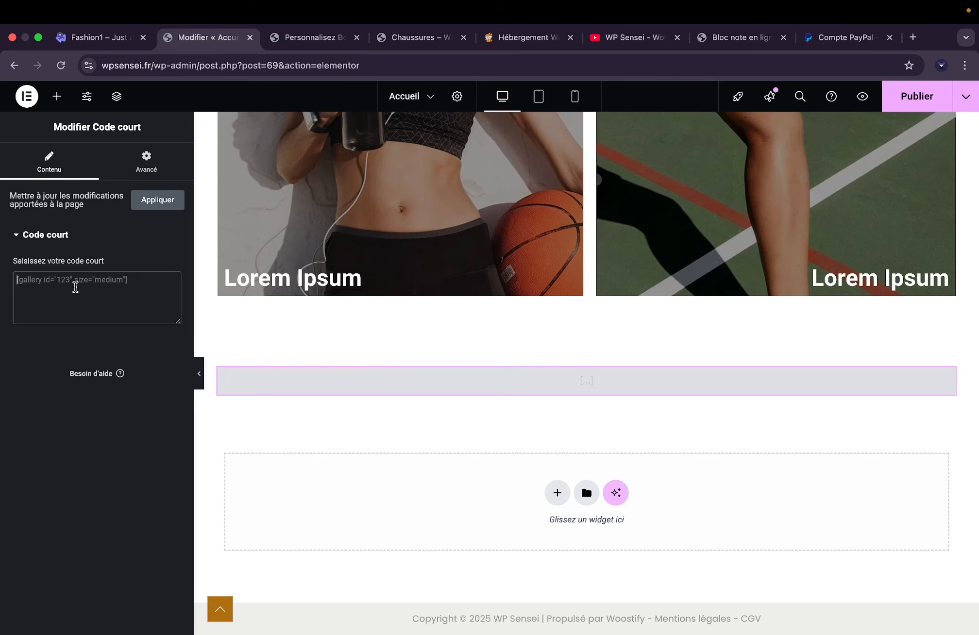
{"action": "key", "text": "super+v"}
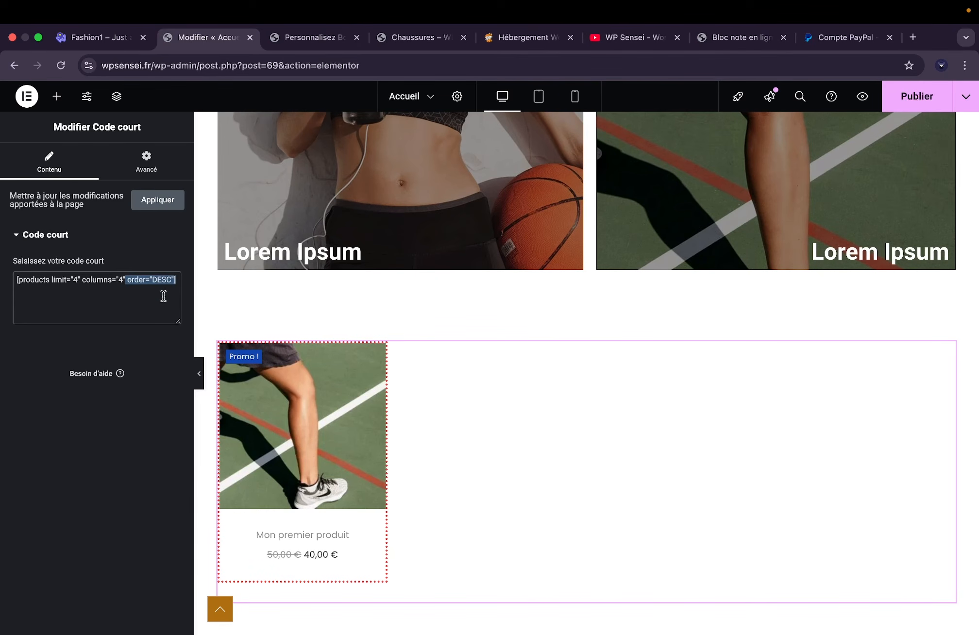
Compare the product card on the Accueil page with the Boutique preview in the theme customizer.
{"action": "scroll", "coordinate": [465, 359], "scroll_direction": "down", "scroll_amount": 3}
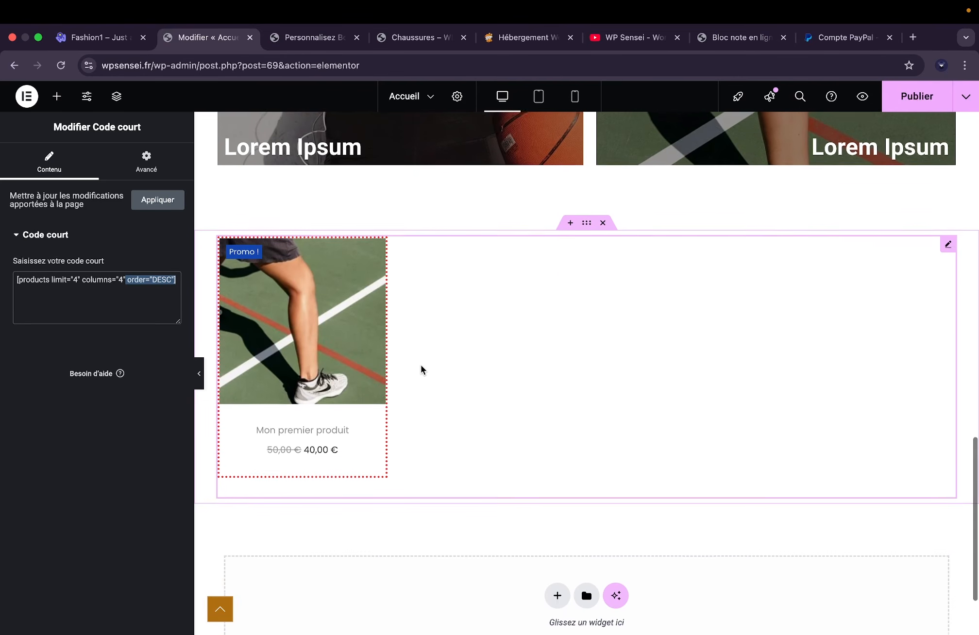
{"action": "scroll", "coordinate": [421, 365], "scroll_direction": "up", "scroll_amount": 2}
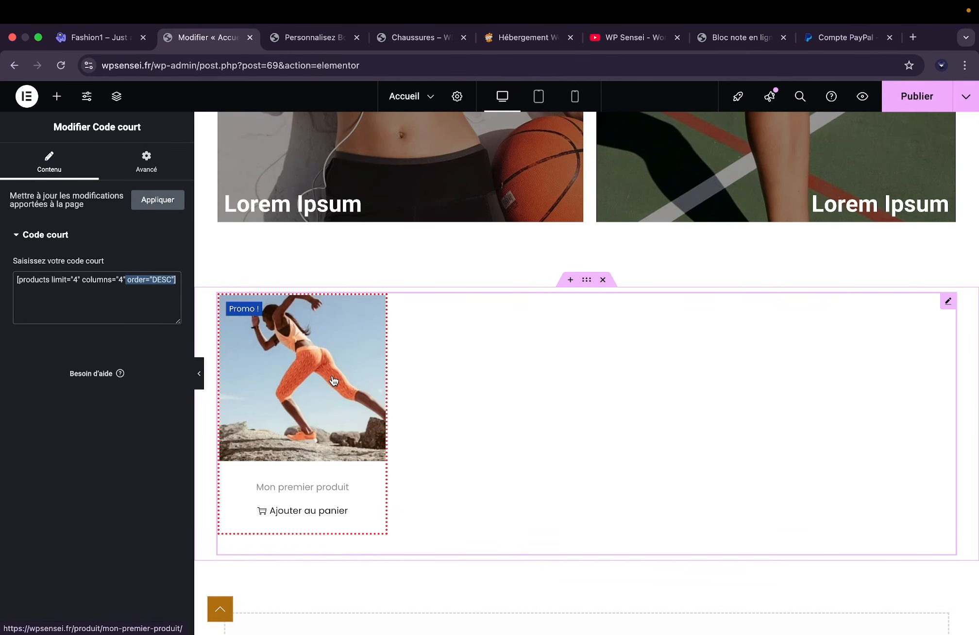
{"action": "left_click", "coordinate": [312, 38]}
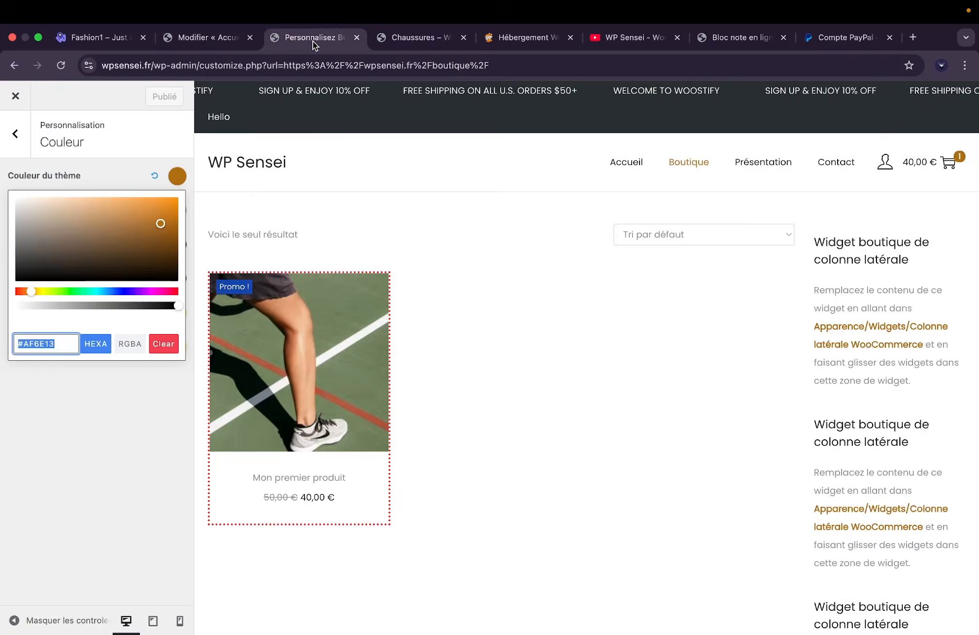
{"action": "key", "text": "Left"}
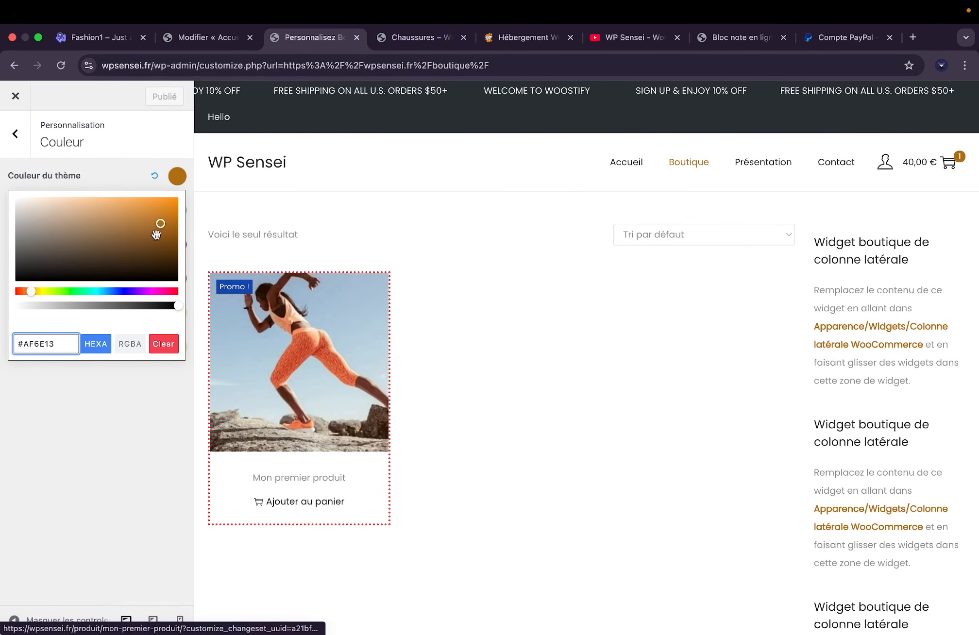
{"action": "left_click", "coordinate": [209, 38]}
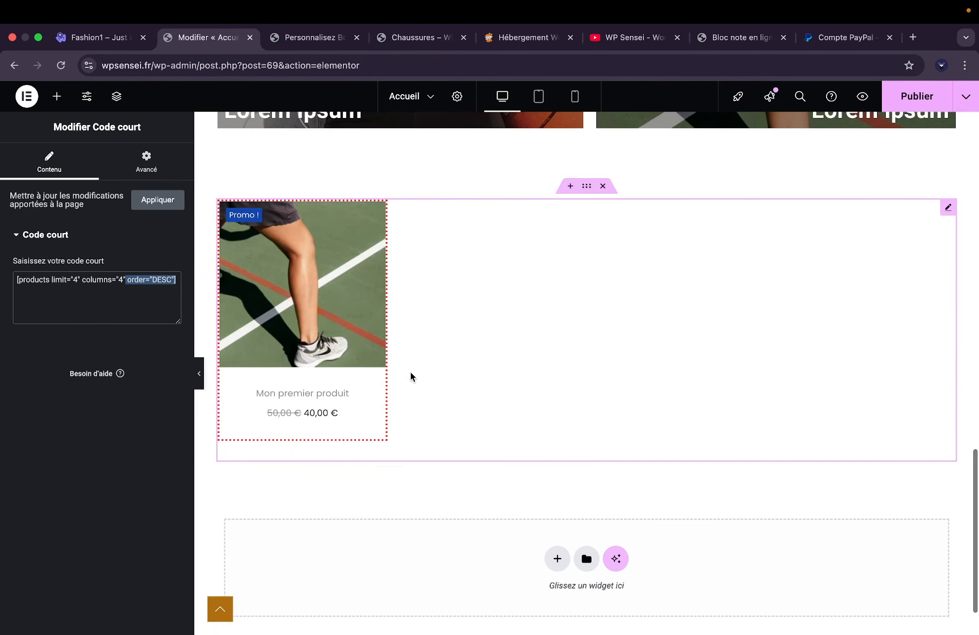
{"action": "left_click", "coordinate": [285, 37]}
{"action": "left_click", "coordinate": [241, 40]}
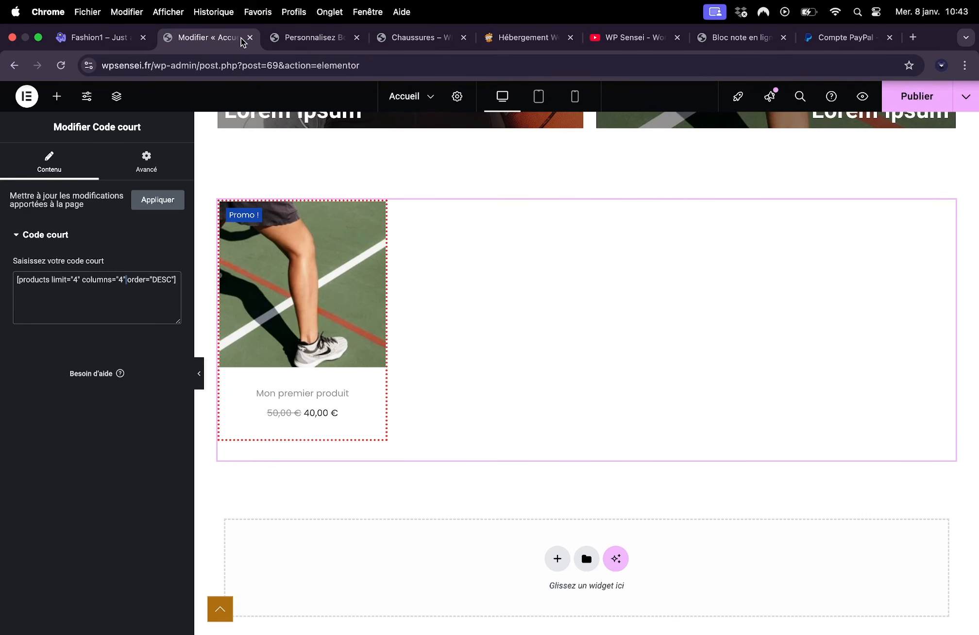
Unlink the product container's inner margins and set the upper and lower ones to 50 px.
{"action": "scroll", "coordinate": [398, 357], "scroll_direction": "up", "scroll_amount": 5}
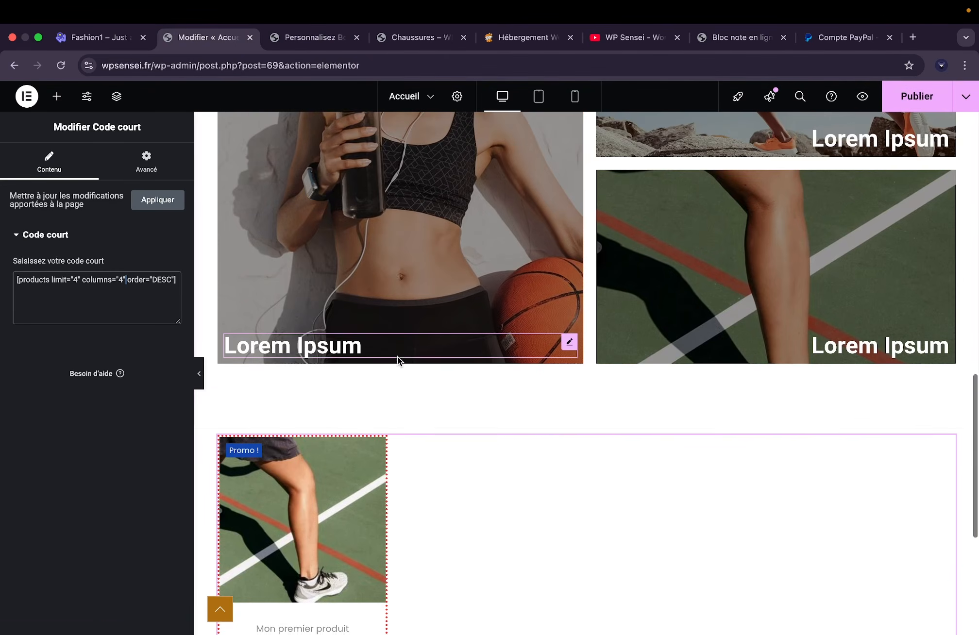
{"action": "scroll", "coordinate": [398, 360], "scroll_direction": "down", "scroll_amount": 3}
{"action": "left_click", "coordinate": [587, 277]}
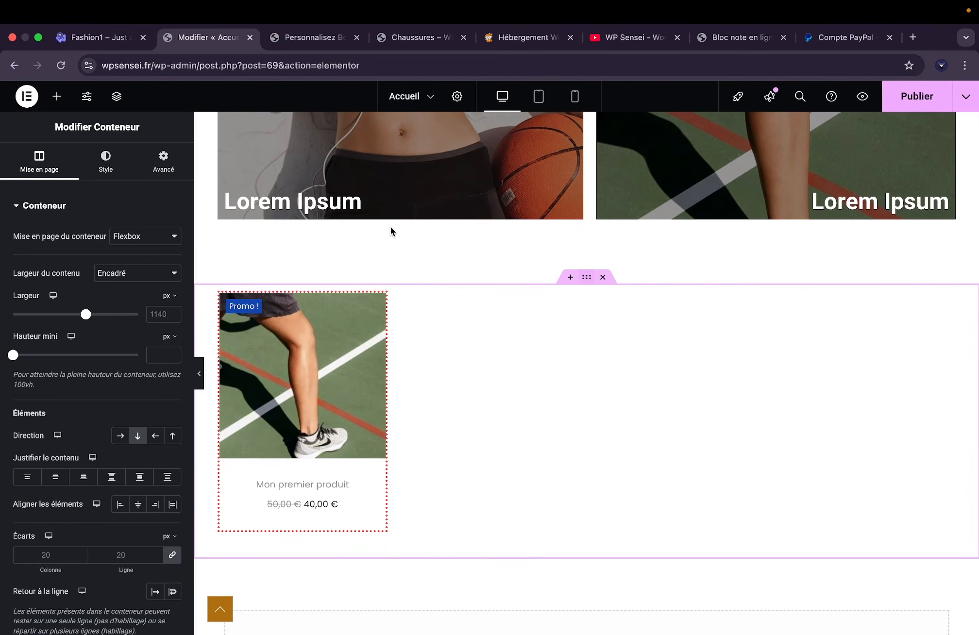
{"action": "left_click", "coordinate": [164, 160]}
{"action": "left_click", "coordinate": [172, 301]}
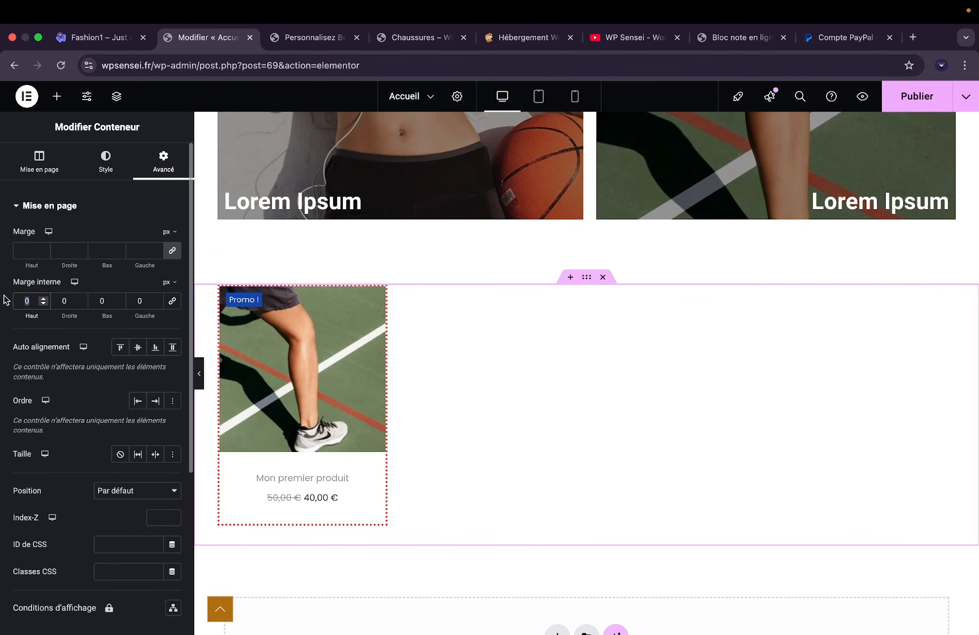
{"action": "type", "text": "50"}
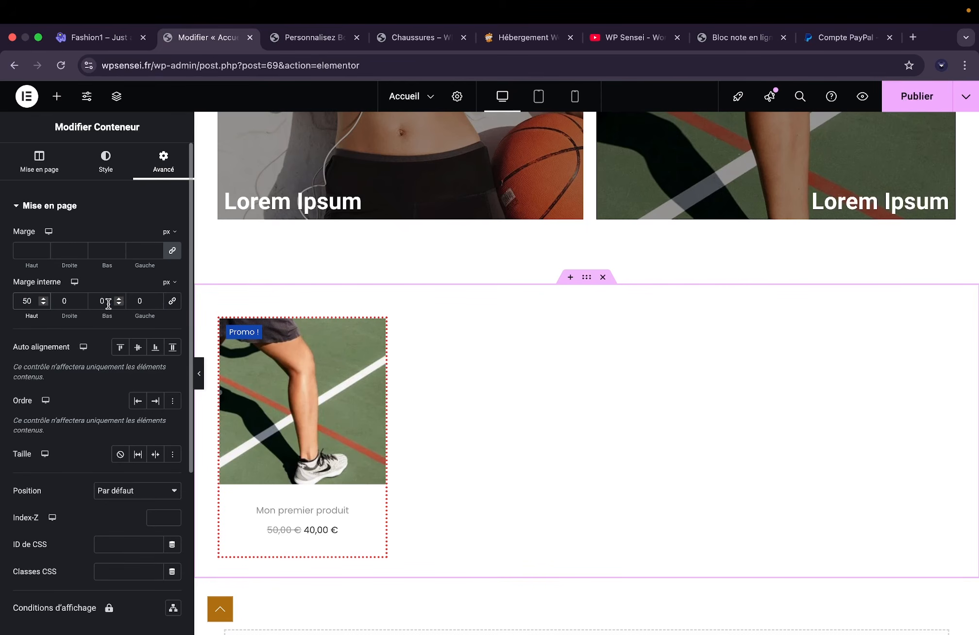
{"action": "type", "text": "50"}
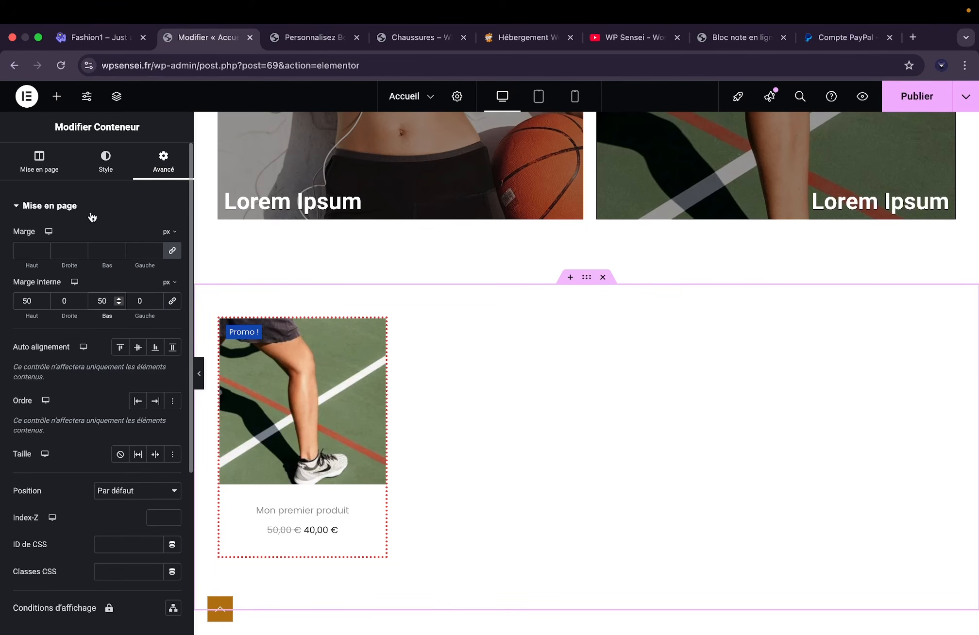
Give the product container a classic light grey background (#EEEEEE) and review it against the rest of the page.
{"action": "left_click", "coordinate": [104, 160]}
{"action": "left_click", "coordinate": [117, 264]}
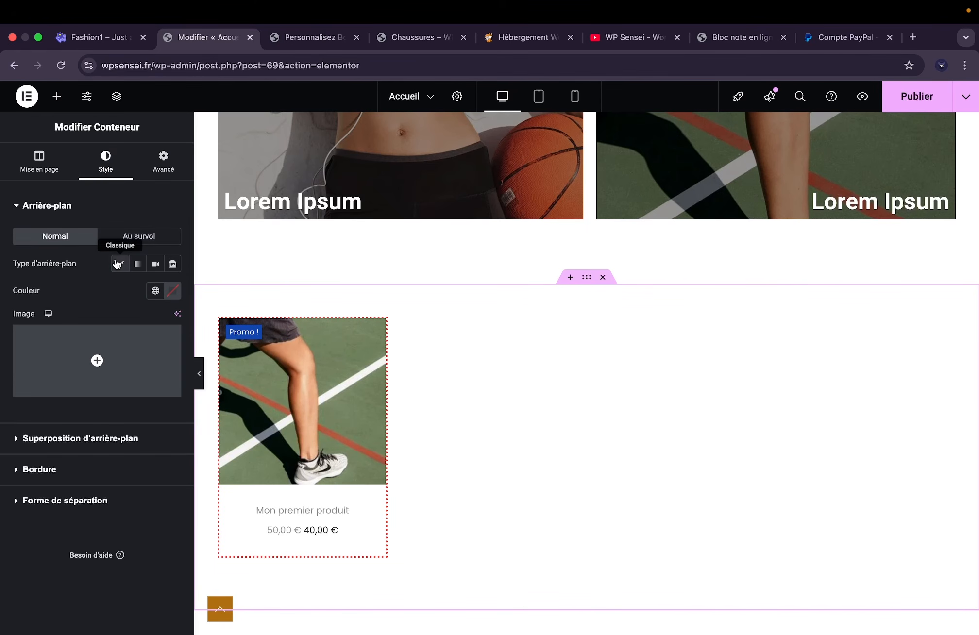
{"action": "left_click", "coordinate": [176, 294]}
{"action": "left_click", "coordinate": [113, 351]}
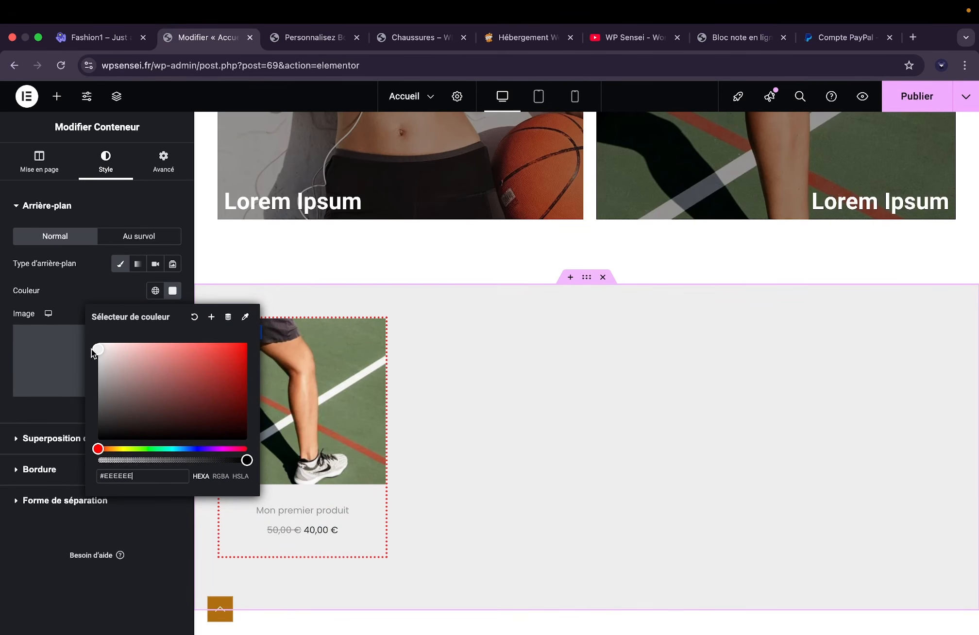
{"action": "left_click", "coordinate": [66, 294]}
{"action": "scroll", "coordinate": [449, 415], "scroll_direction": "up", "scroll_amount": 11}
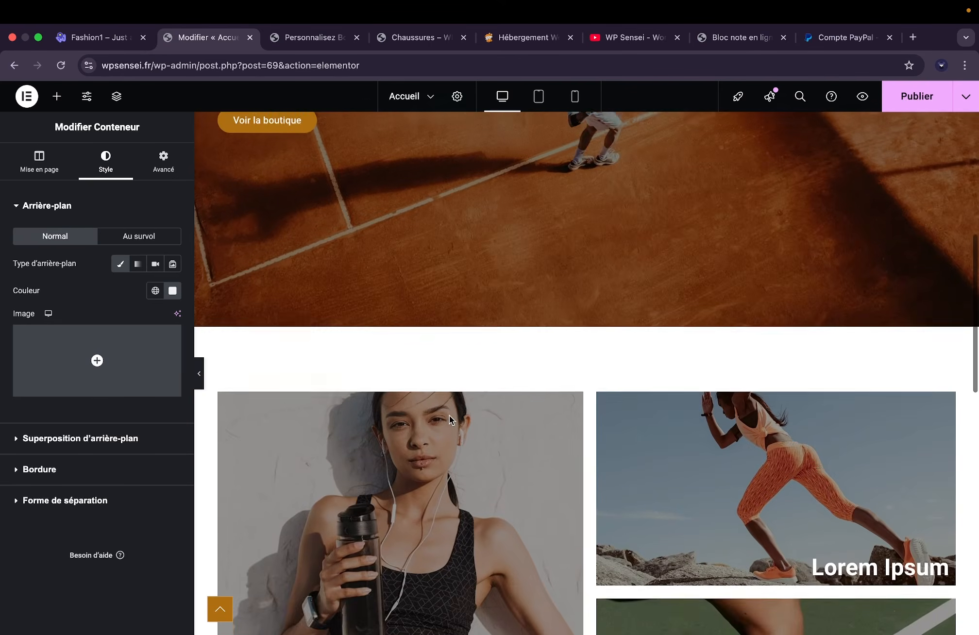
{"action": "scroll", "coordinate": [450, 415], "scroll_direction": "down", "scroll_amount": 14}
{"action": "scroll", "coordinate": [449, 421], "scroll_direction": "up", "scroll_amount": 10}
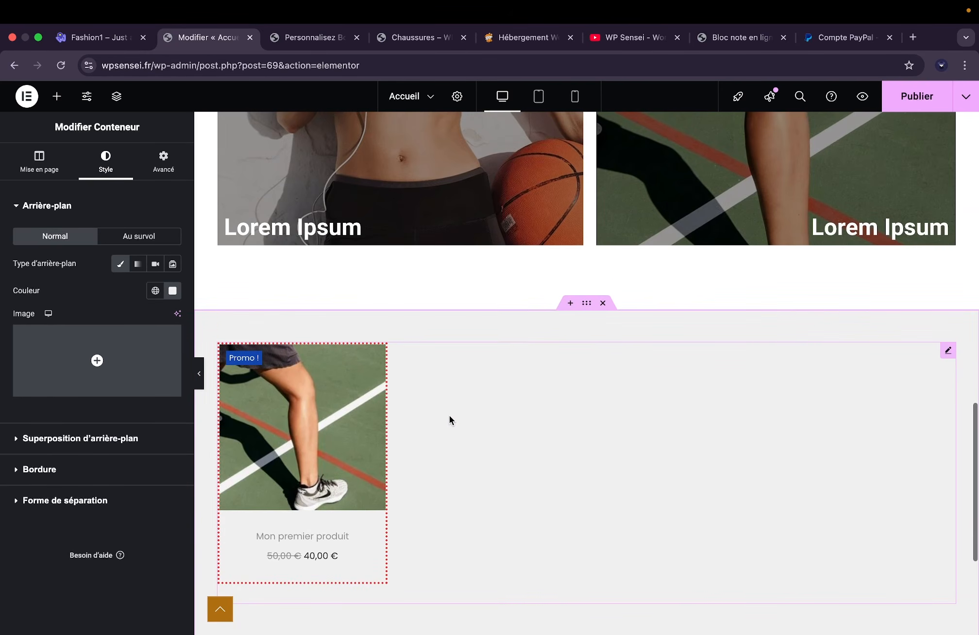
{"action": "scroll", "coordinate": [450, 420], "scroll_direction": "down", "scroll_amount": 8}
{"action": "scroll", "coordinate": [449, 418], "scroll_direction": "down", "scroll_amount": 3}
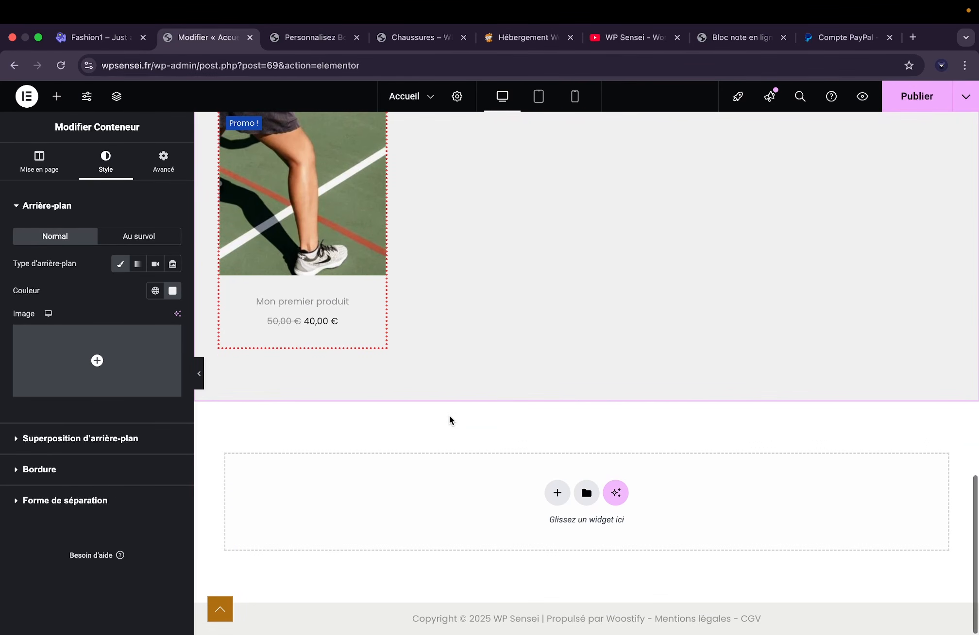
Add an empty Flexbox container with column direction below the grey product section.
{"action": "scroll", "coordinate": [553, 498], "scroll_direction": "up", "scroll_amount": 2}
{"action": "scroll", "coordinate": [554, 498], "scroll_direction": "down", "scroll_amount": 2}
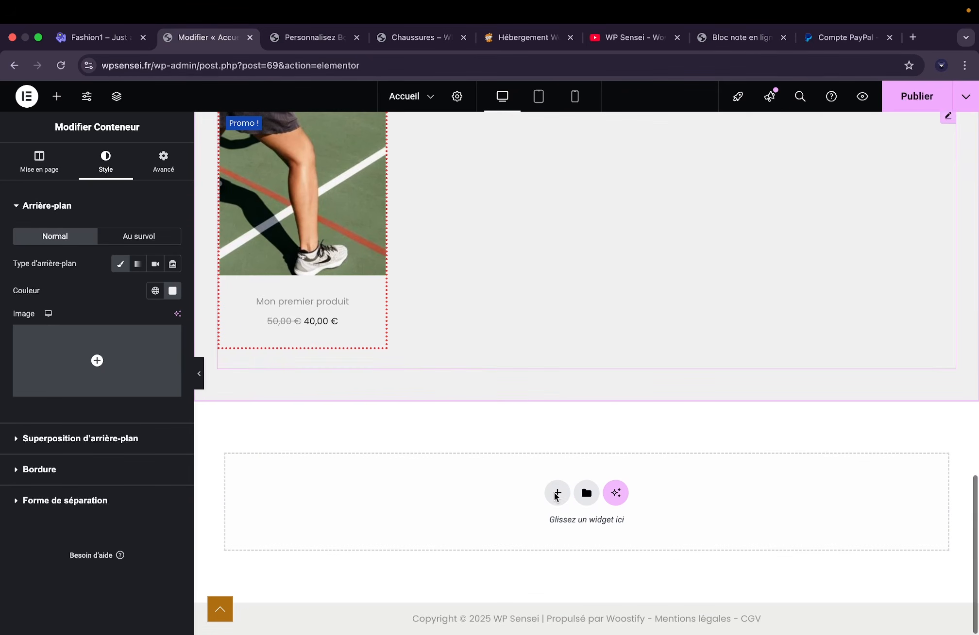
{"action": "left_click", "coordinate": [554, 495]}
{"action": "left_click", "coordinate": [546, 534]}
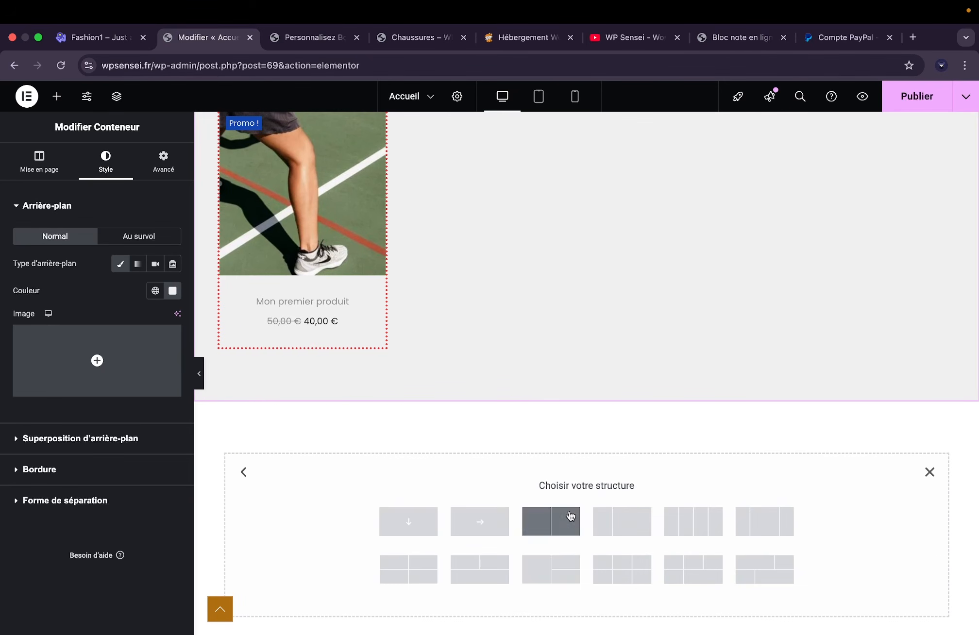
{"action": "left_click", "coordinate": [421, 523]}
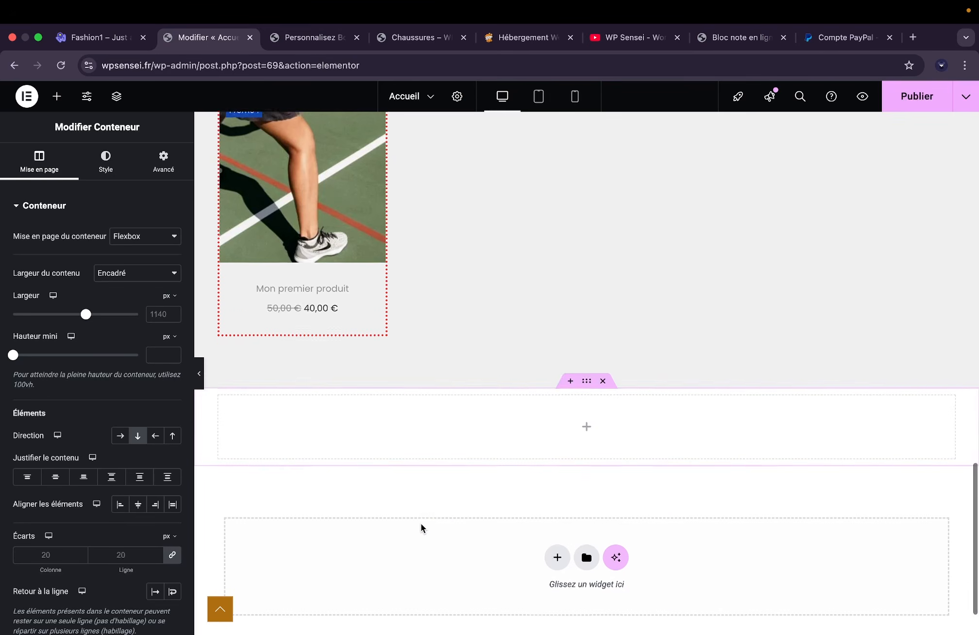
Nest a container inside the new section, duplicate it, and arrange both copies side by side with a row direction.
{"action": "left_click", "coordinate": [57, 96]}
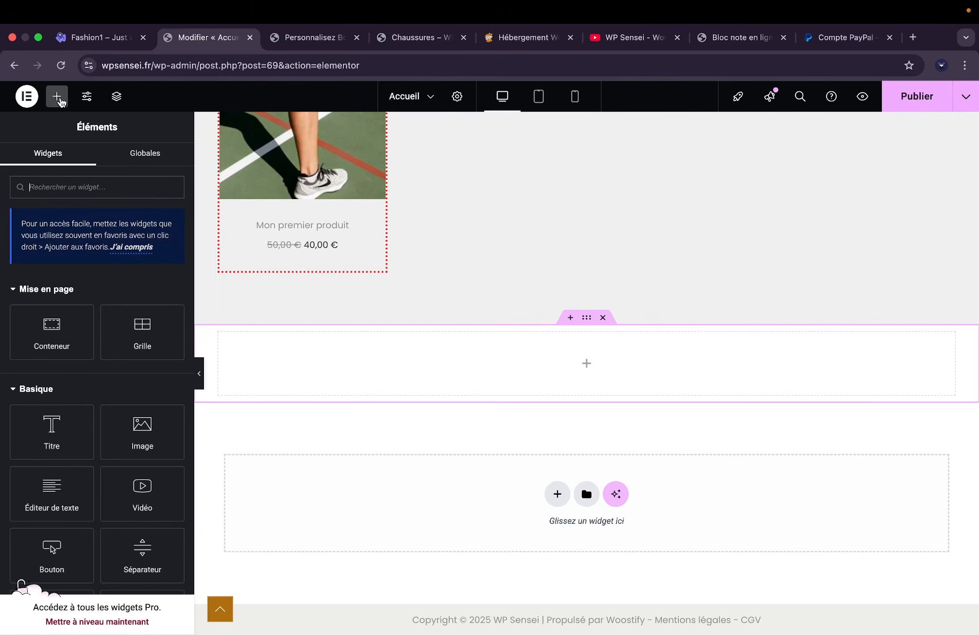
{"action": "right_click", "coordinate": [405, 369]}
{"action": "left_click", "coordinate": [308, 362]}
{"action": "left_click_drag", "start_coordinate": [51, 332], "coordinate": [303, 354]}
{"action": "right_click", "coordinate": [227, 342]}
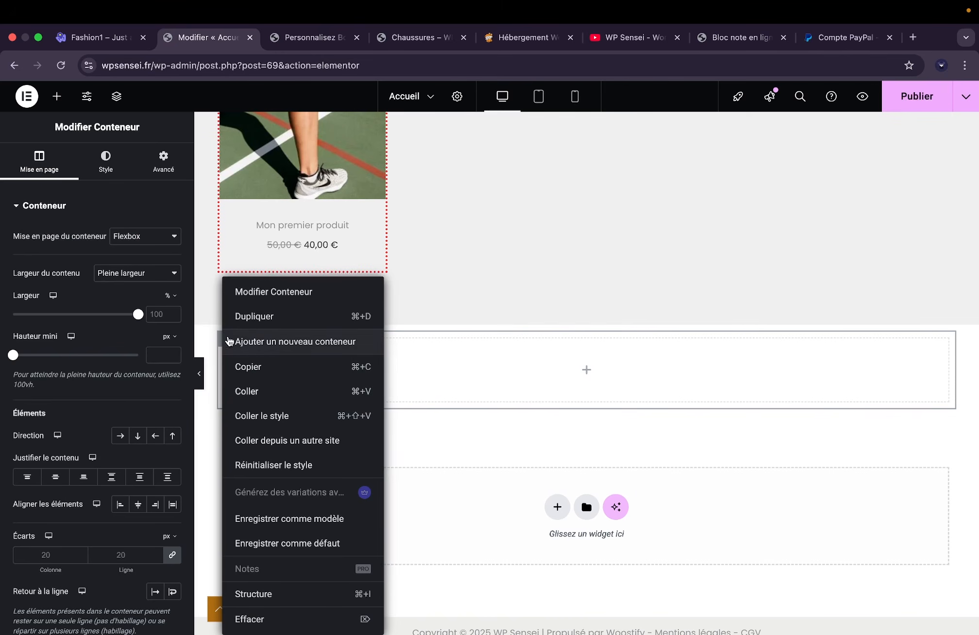
{"action": "left_click", "coordinate": [245, 318]}
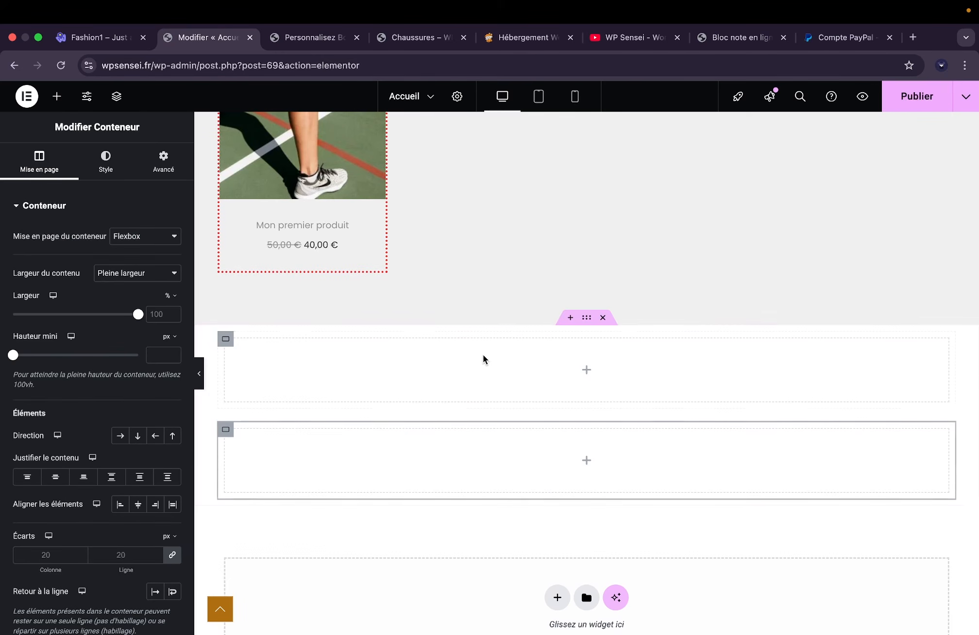
{"action": "left_click", "coordinate": [586, 317]}
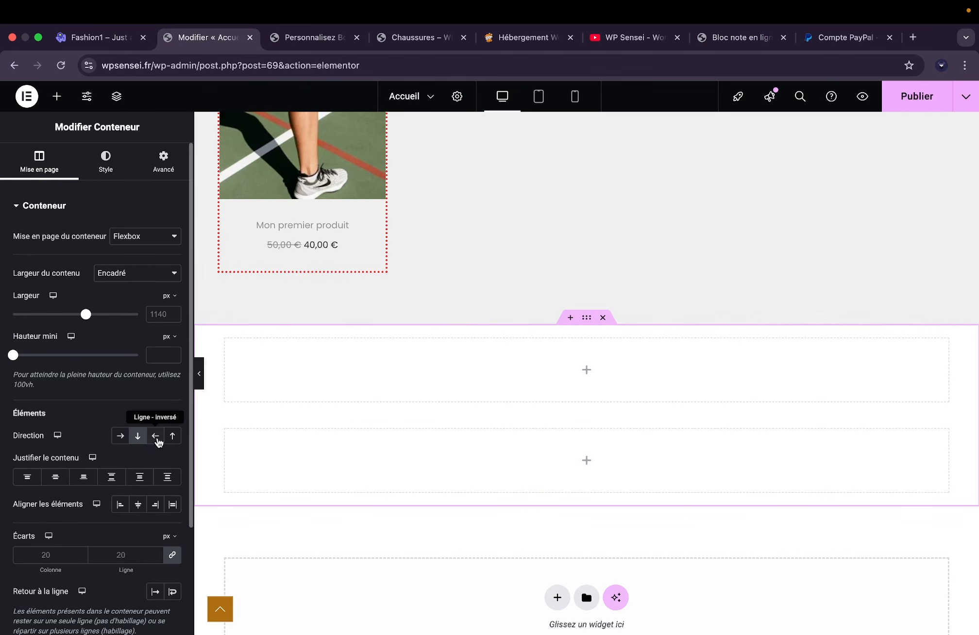
{"action": "left_click", "coordinate": [121, 436]}
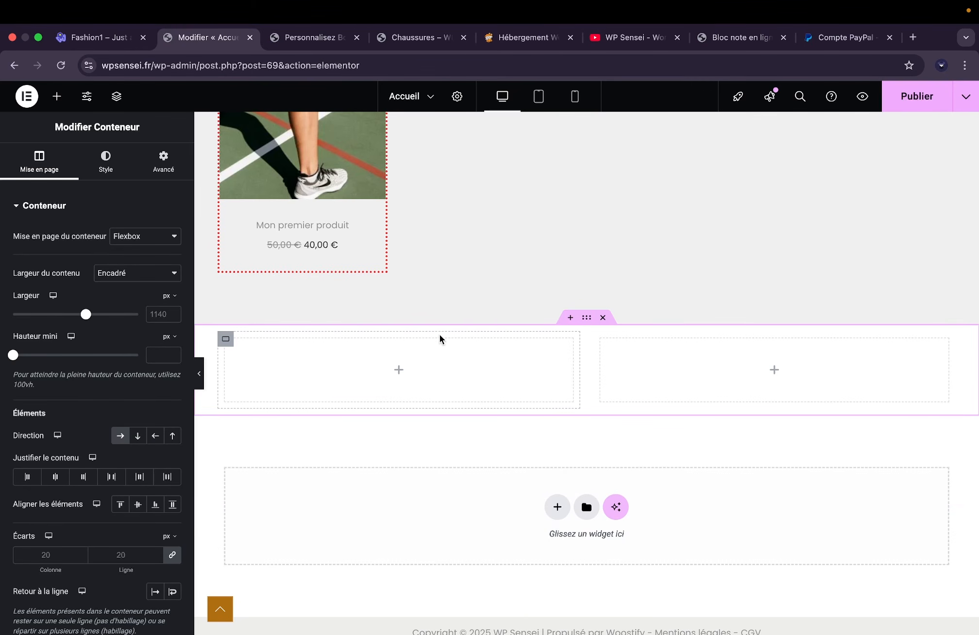
Find the Icône widget by searching for "icon" and place it in the first inner container.
{"action": "left_click", "coordinate": [226, 340]}
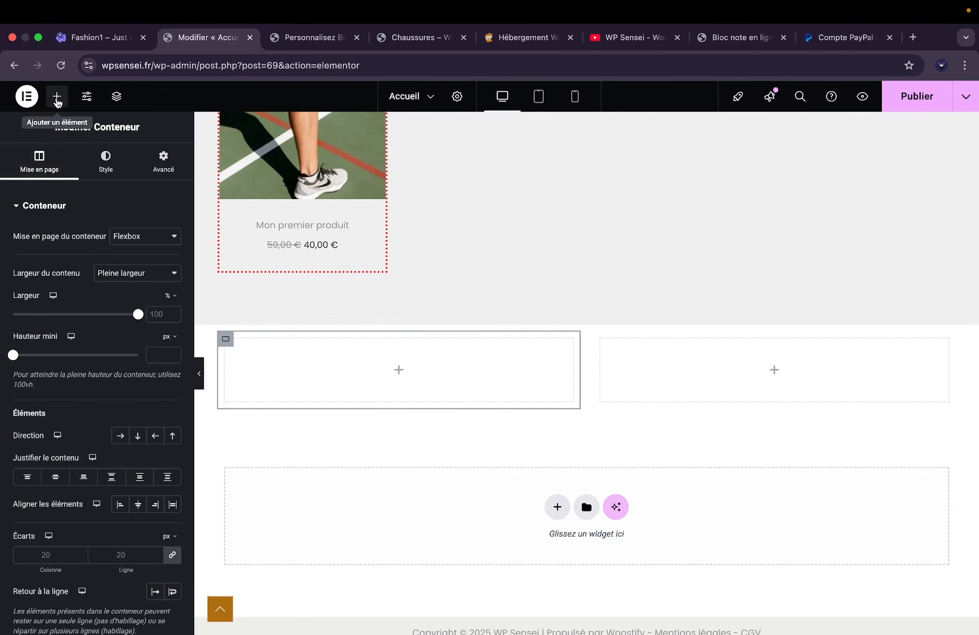
{"action": "left_click", "coordinate": [57, 96]}
{"action": "type", "text": "icon"}
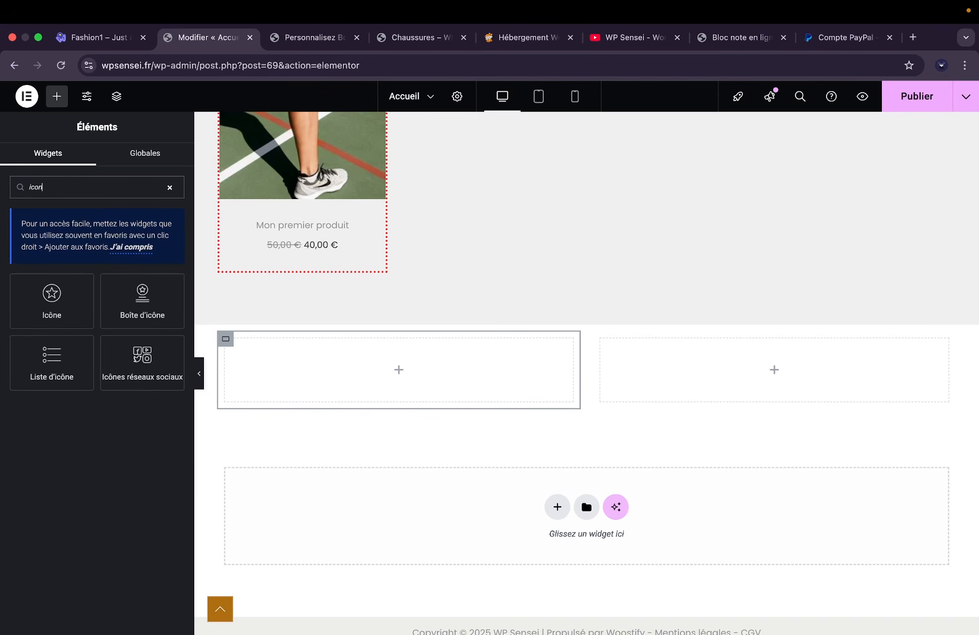
{"action": "left_click_drag", "start_coordinate": [51, 292], "coordinate": [282, 356]}
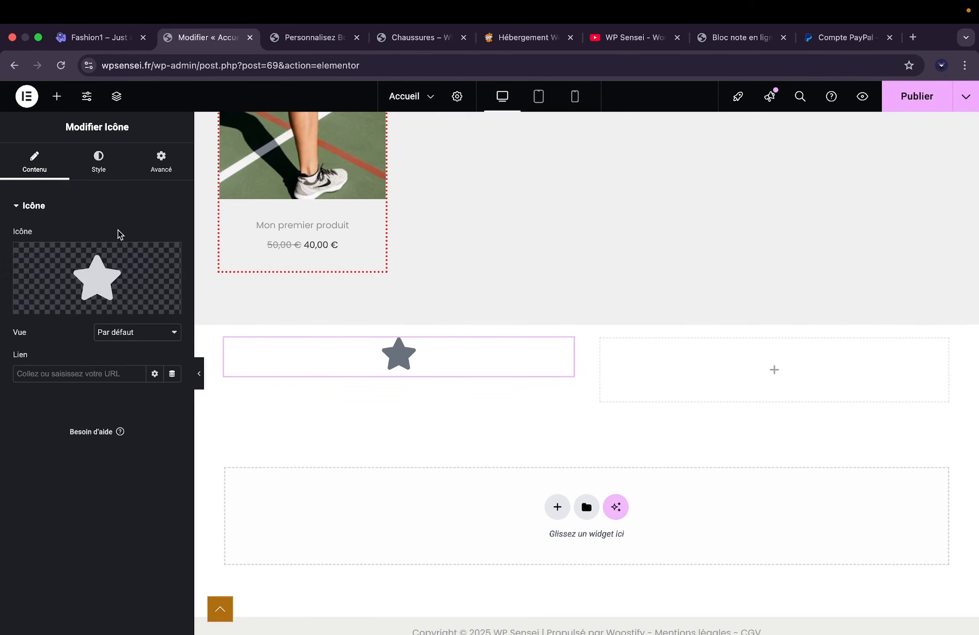
Replace the default star with the thumbs-up icon from the icon library.
{"action": "left_click", "coordinate": [58, 305]}
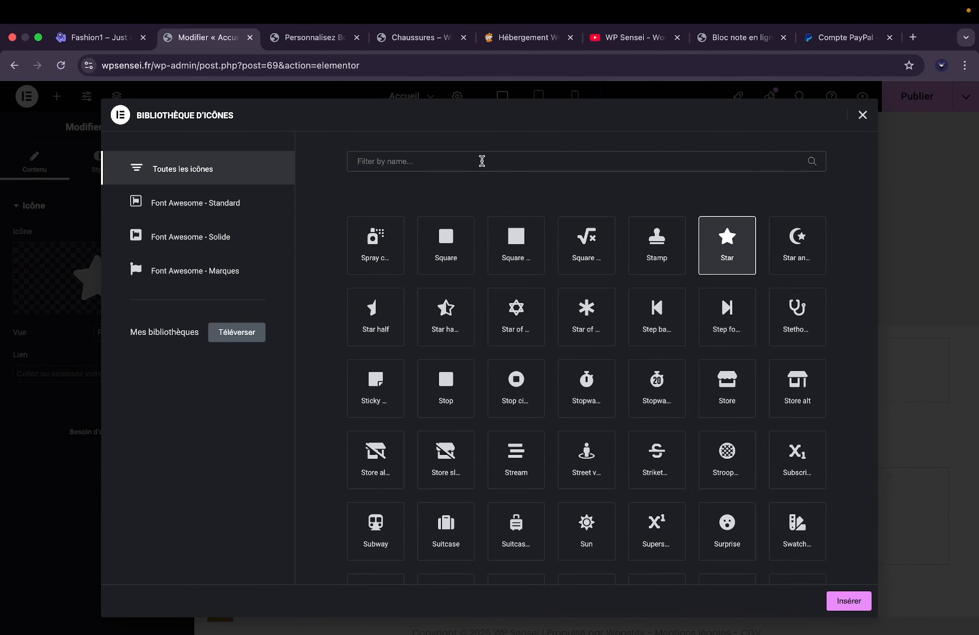
{"action": "scroll", "coordinate": [503, 218], "scroll_direction": "down", "scroll_amount": 15}
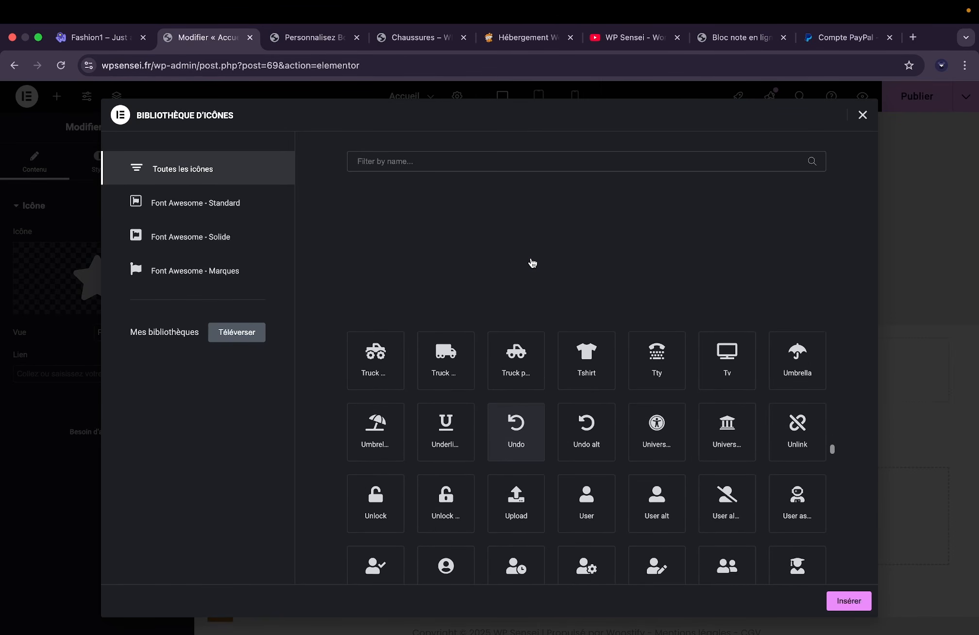
{"action": "left_click", "coordinate": [494, 155]}
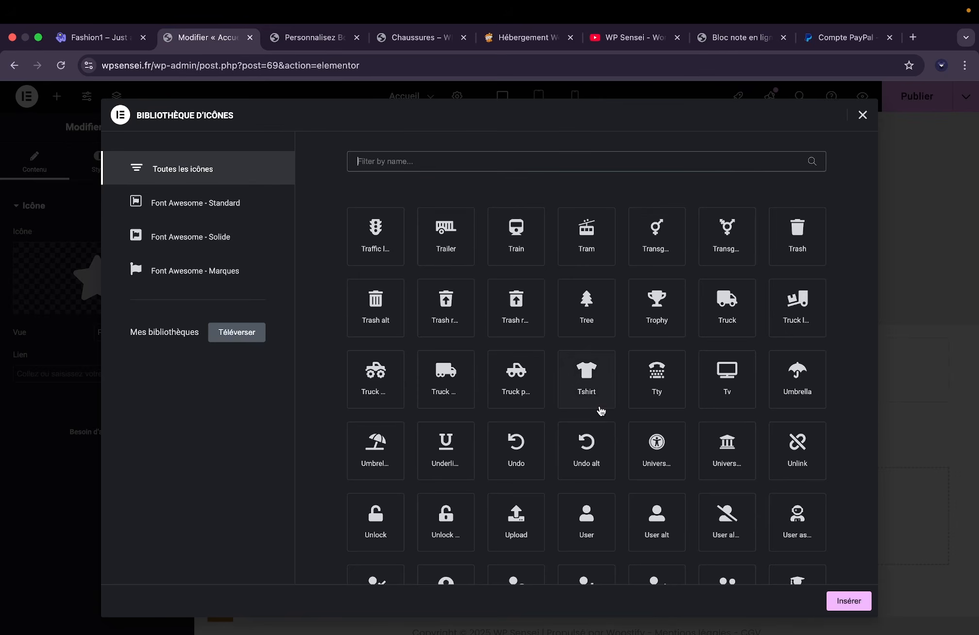
{"action": "scroll", "coordinate": [601, 411], "scroll_direction": "down", "scroll_amount": 10}
{"action": "scroll", "coordinate": [601, 411], "scroll_direction": "up", "scroll_amount": 5}
{"action": "scroll", "coordinate": [601, 412], "scroll_direction": "up", "scroll_amount": 5}
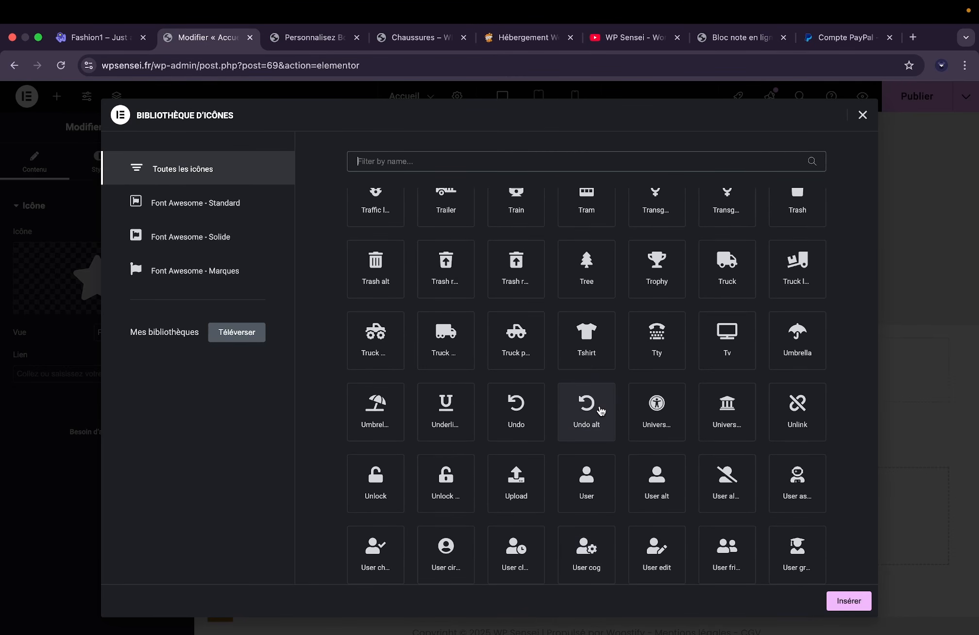
{"action": "scroll", "coordinate": [601, 411], "scroll_direction": "up", "scroll_amount": 2}
{"action": "scroll", "coordinate": [601, 411], "scroll_direction": "up", "scroll_amount": 4}
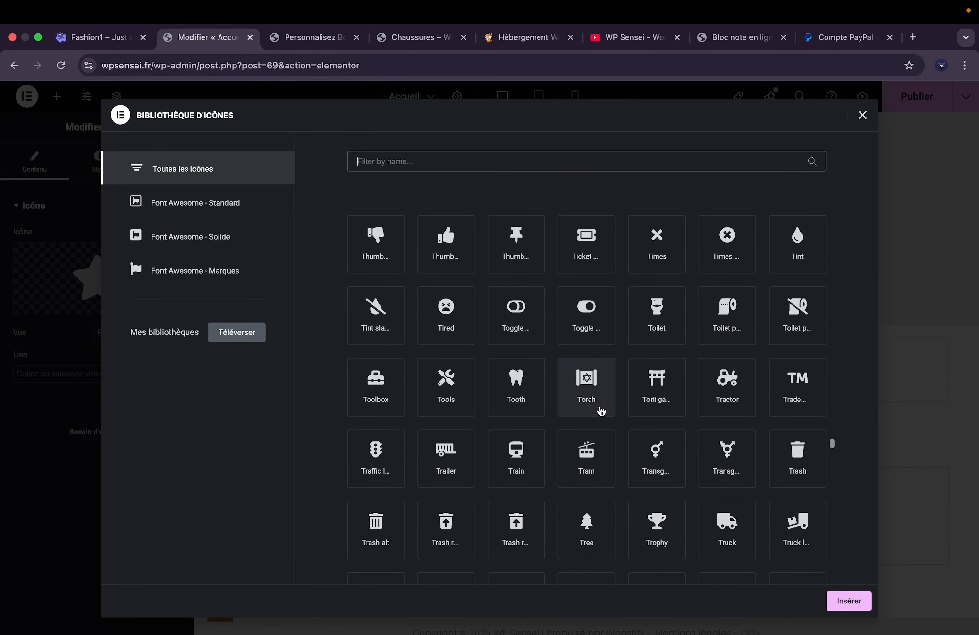
{"action": "scroll", "coordinate": [601, 411], "scroll_direction": "up", "scroll_amount": 1}
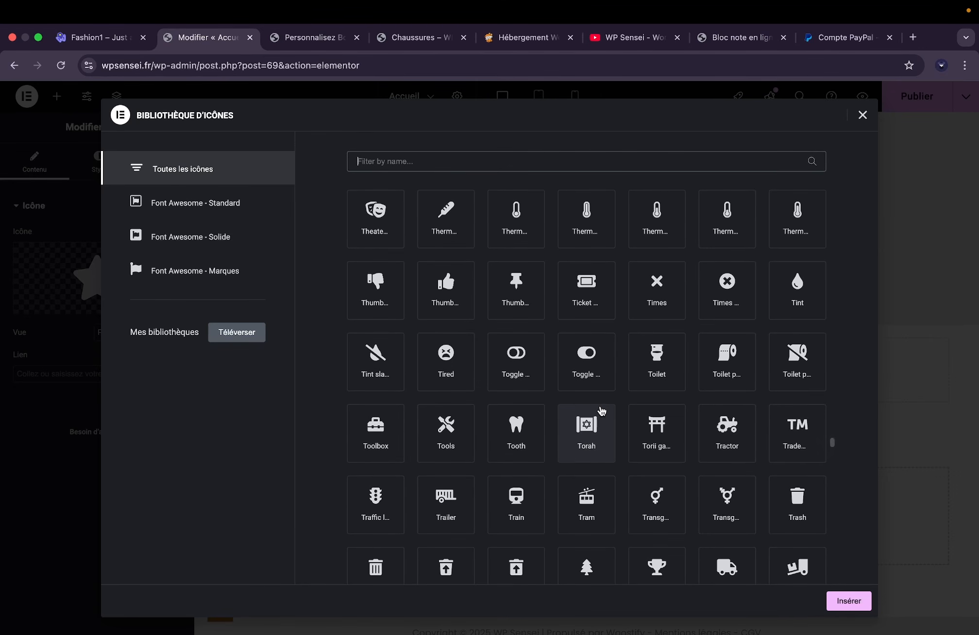
{"action": "scroll", "coordinate": [602, 413], "scroll_direction": "up", "scroll_amount": 1}
{"action": "left_click", "coordinate": [464, 363]}
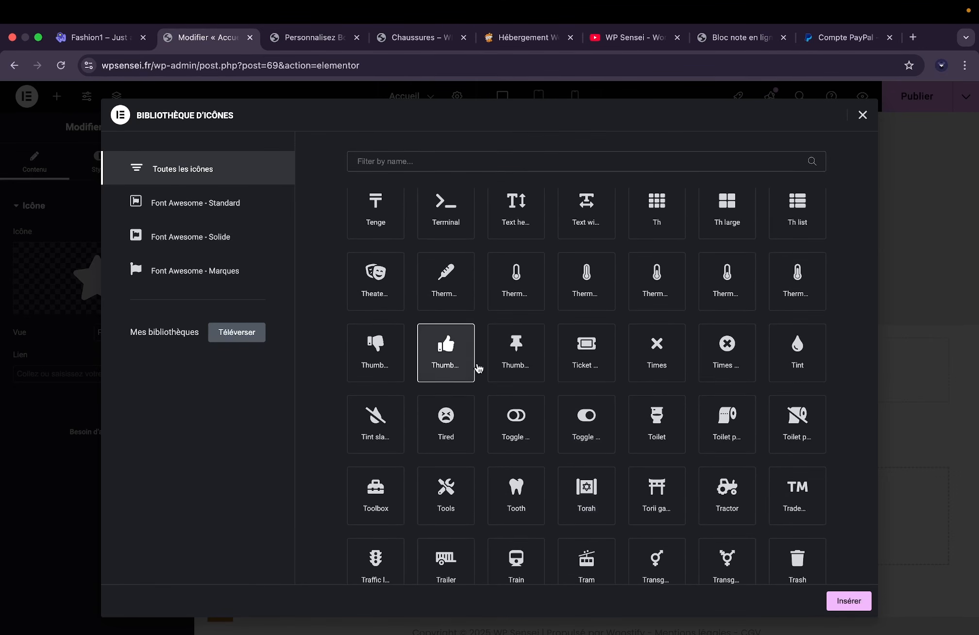
{"action": "left_click", "coordinate": [867, 603]}
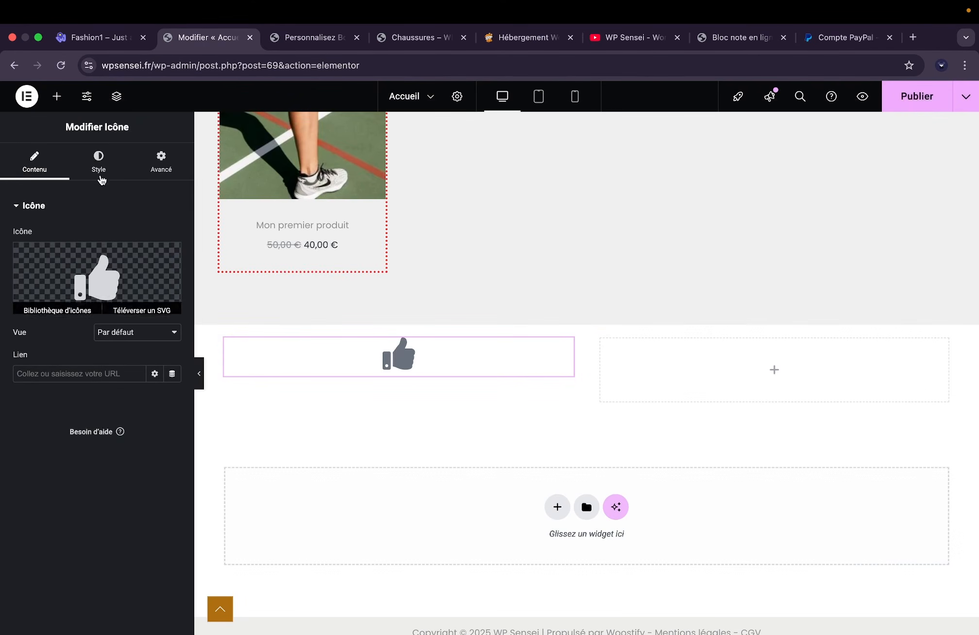
Try a near-black primary colour (#020101) on the thumbs-up icon.
{"action": "left_click", "coordinate": [109, 157]}
{"action": "left_click", "coordinate": [173, 290]}
{"action": "left_click", "coordinate": [173, 437]}
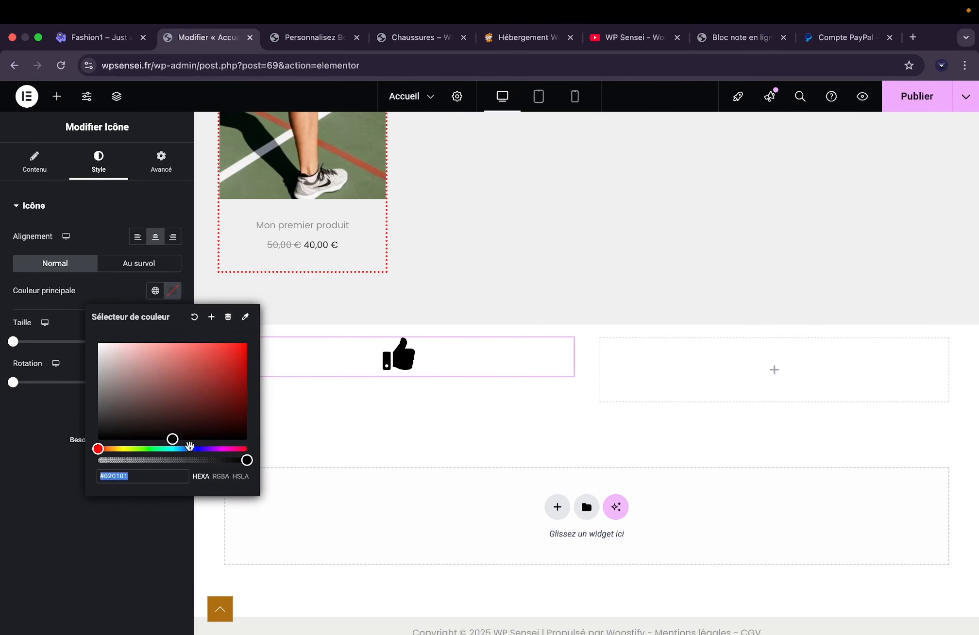
Give the thumbs-up icon the brown-orange #AF6E13 of the "Voir la boutique" button and set its size to 30 px.
{"action": "scroll", "coordinate": [329, 369], "scroll_direction": "up", "scroll_amount": 15}
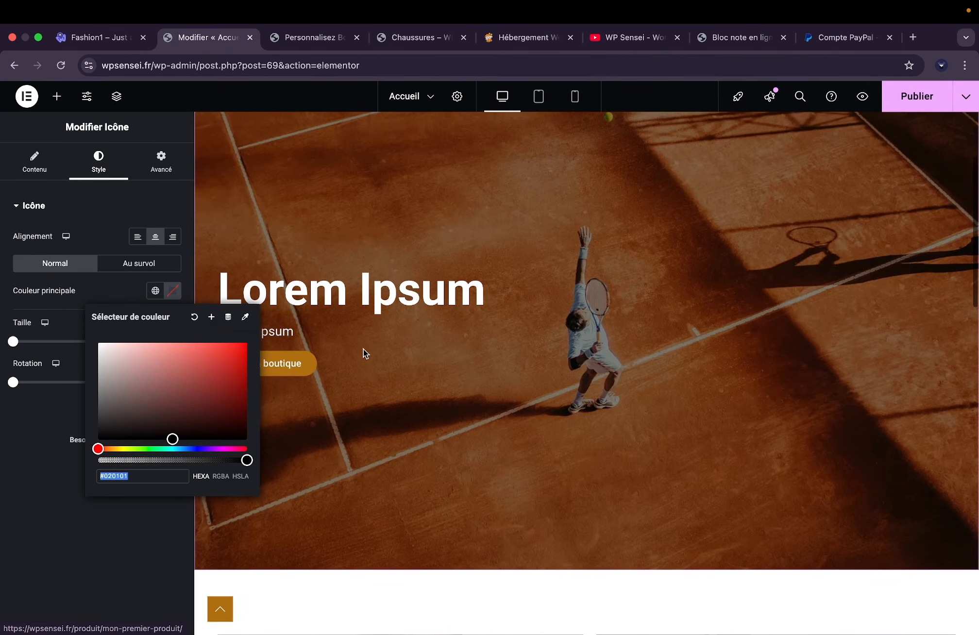
{"action": "left_click", "coordinate": [360, 367]}
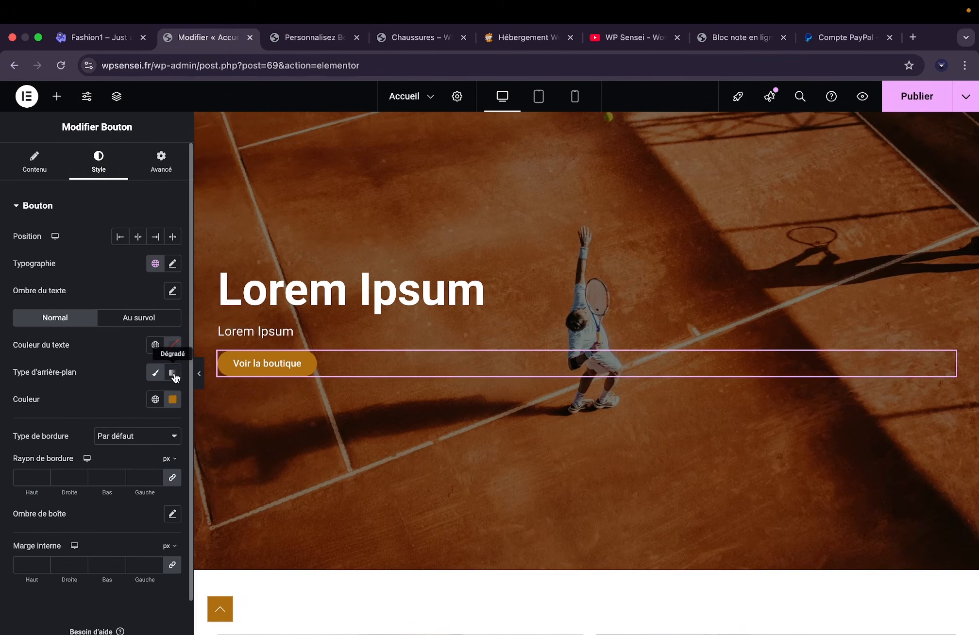
{"action": "left_click", "coordinate": [173, 399]}
{"action": "scroll", "coordinate": [426, 378], "scroll_direction": "down", "scroll_amount": 10}
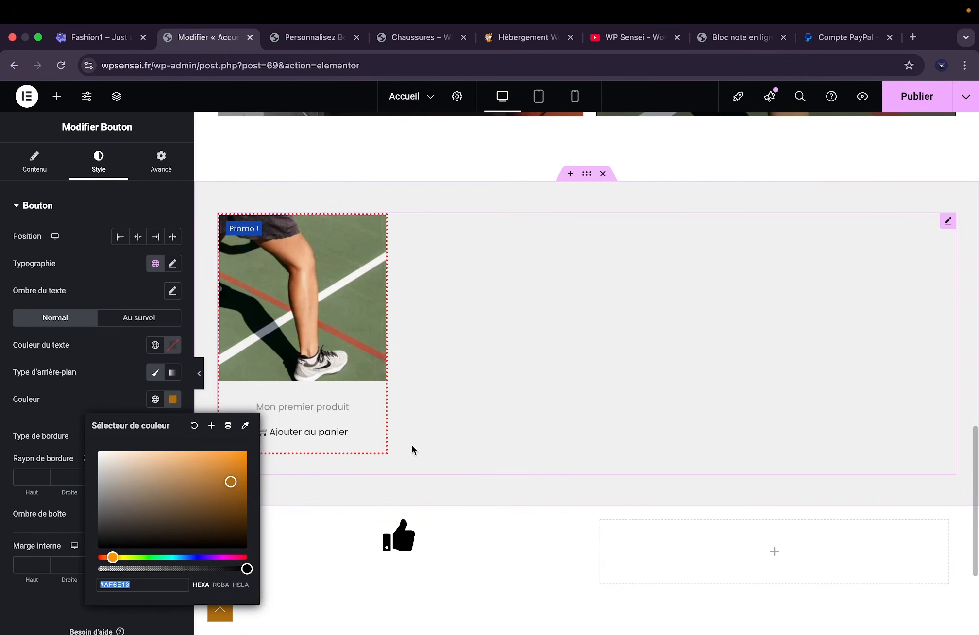
{"action": "left_click", "coordinate": [432, 553]}
{"action": "left_click", "coordinate": [172, 290]}
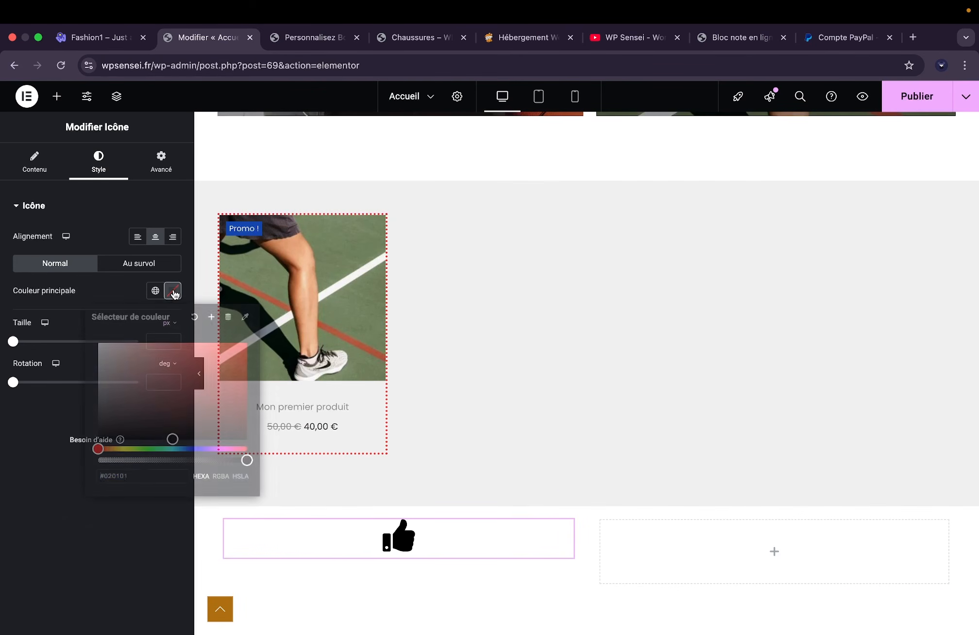
{"action": "left_click", "coordinate": [96, 271]}
{"action": "left_click_drag", "start_coordinate": [20, 347], "coordinate": [25, 350]}
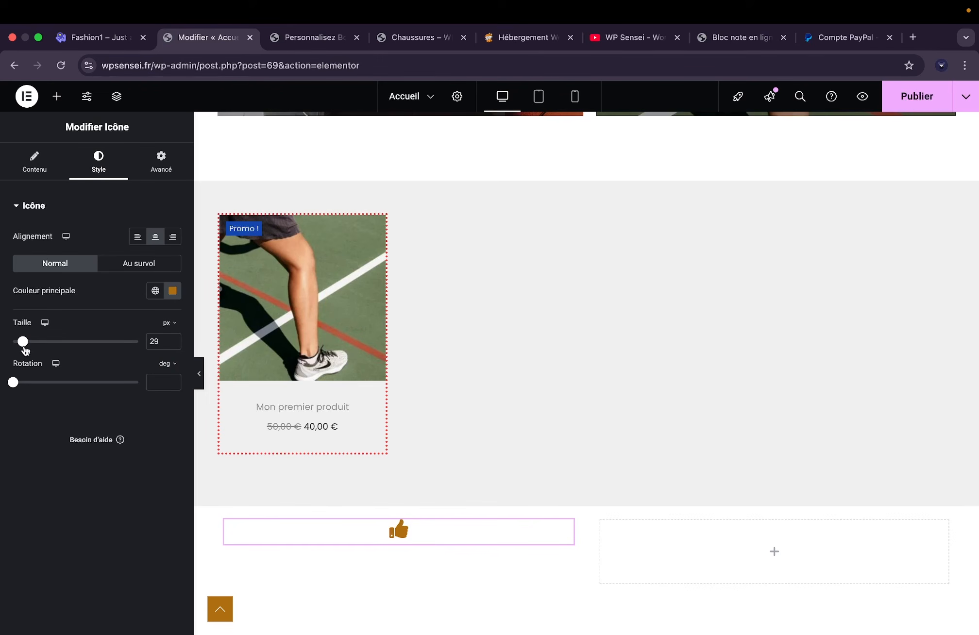
{"action": "left_click", "coordinate": [173, 338]}
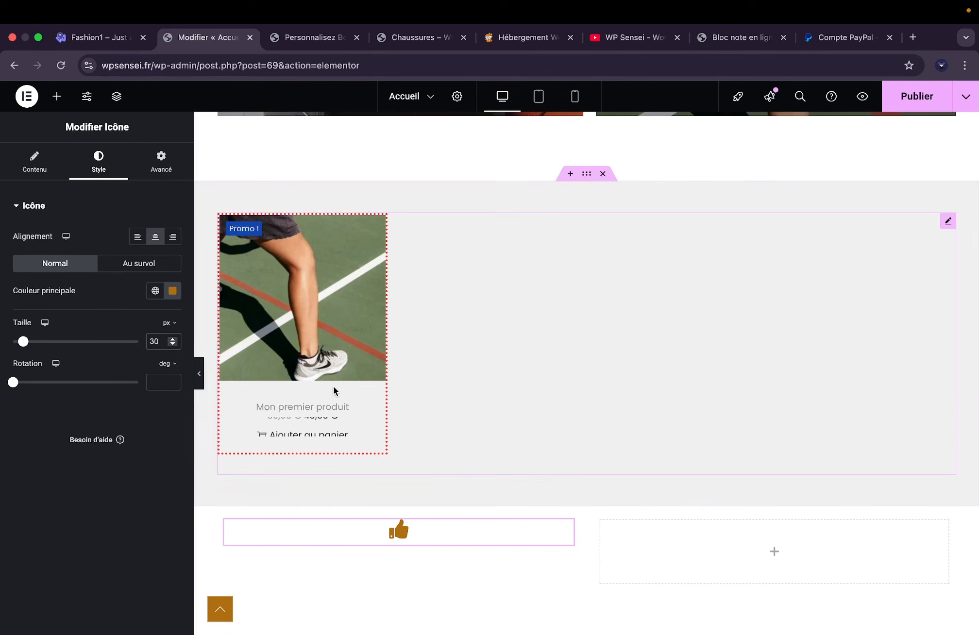
Copy the "Lorem Ipsum" title from the large category image and paste it below the thumbs-up icon.
{"action": "scroll", "coordinate": [334, 386], "scroll_direction": "up", "scroll_amount": 8}
{"action": "right_click", "coordinate": [323, 475]}
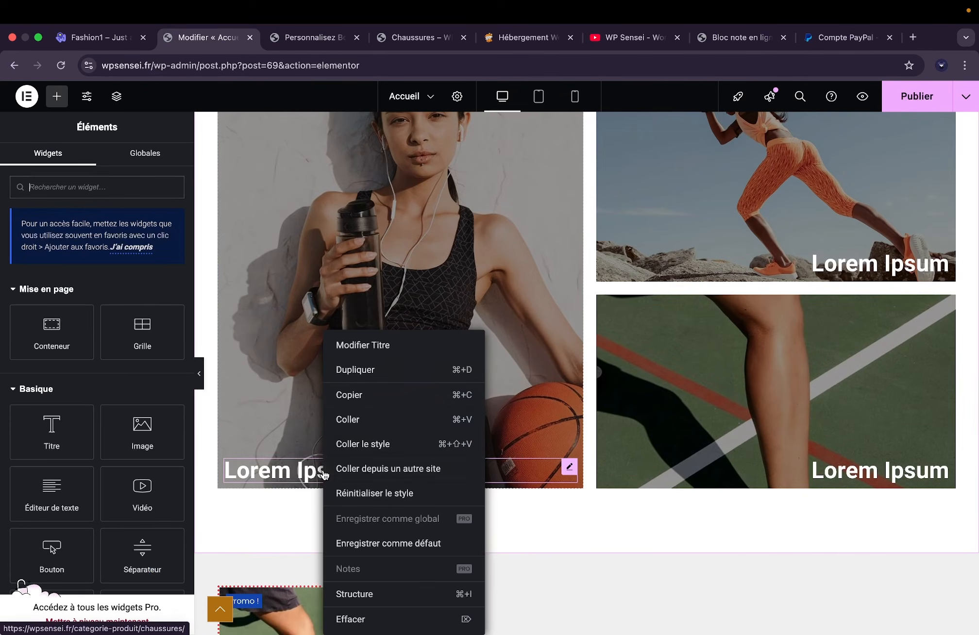
{"action": "left_click", "coordinate": [364, 395]}
{"action": "scroll", "coordinate": [373, 384], "scroll_direction": "down", "scroll_amount": 10}
{"action": "left_click", "coordinate": [393, 338]}
{"action": "right_click", "coordinate": [394, 338]}
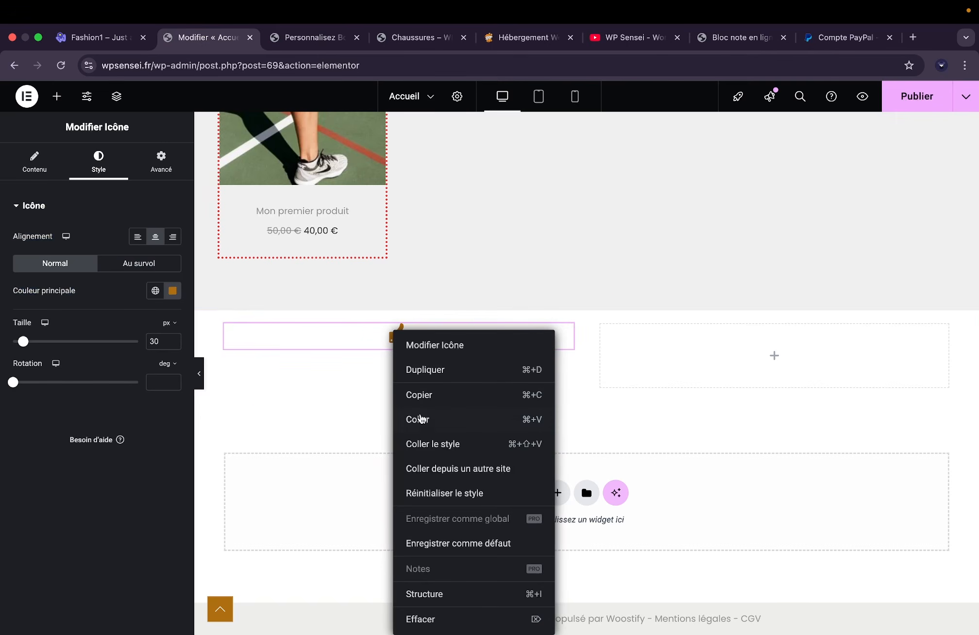
{"action": "left_click", "coordinate": [424, 422]}
Set the pasted title's text colour to black (#000000).
{"action": "left_click", "coordinate": [119, 175]}
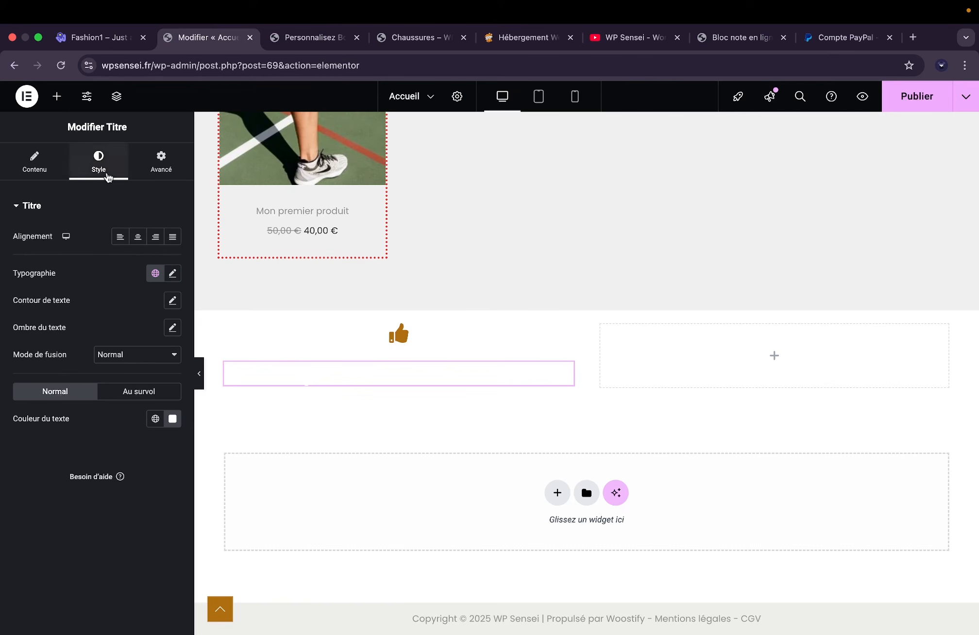
{"action": "left_click", "coordinate": [172, 420]}
{"action": "left_click_drag", "start_coordinate": [116, 509], "coordinate": [39, 578]}
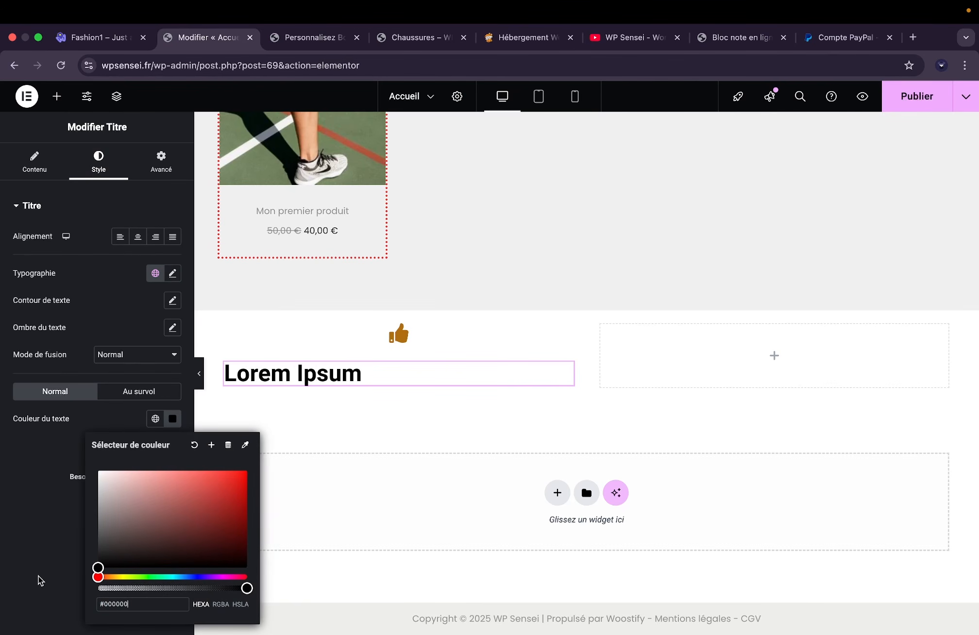
Remove the category link from the pasted title and change its HTML tag to H3.
{"action": "left_click", "coordinate": [34, 162]}
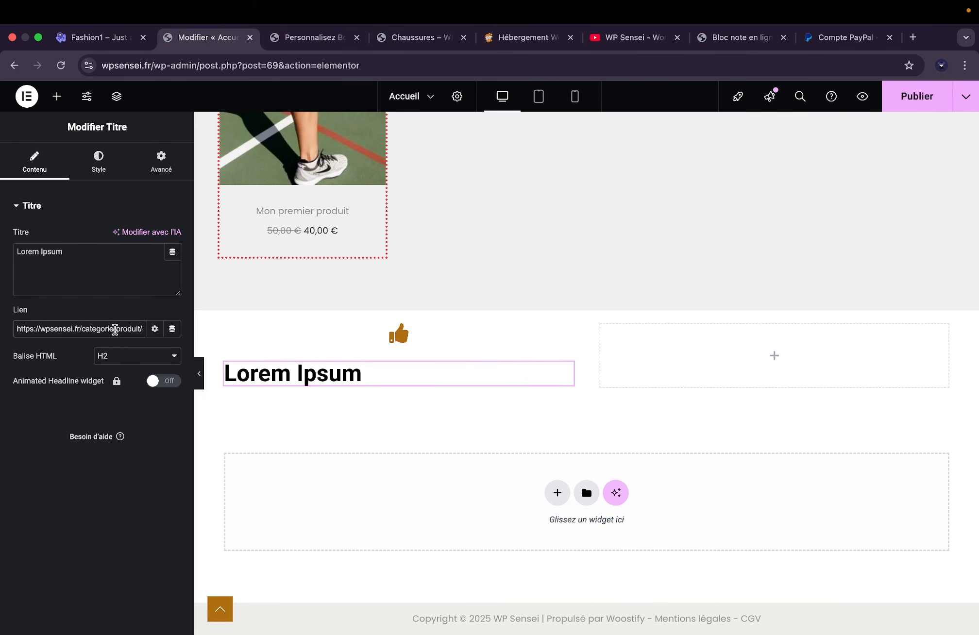
{"action": "left_click", "coordinate": [132, 359]}
{"action": "left_click", "coordinate": [131, 373]}
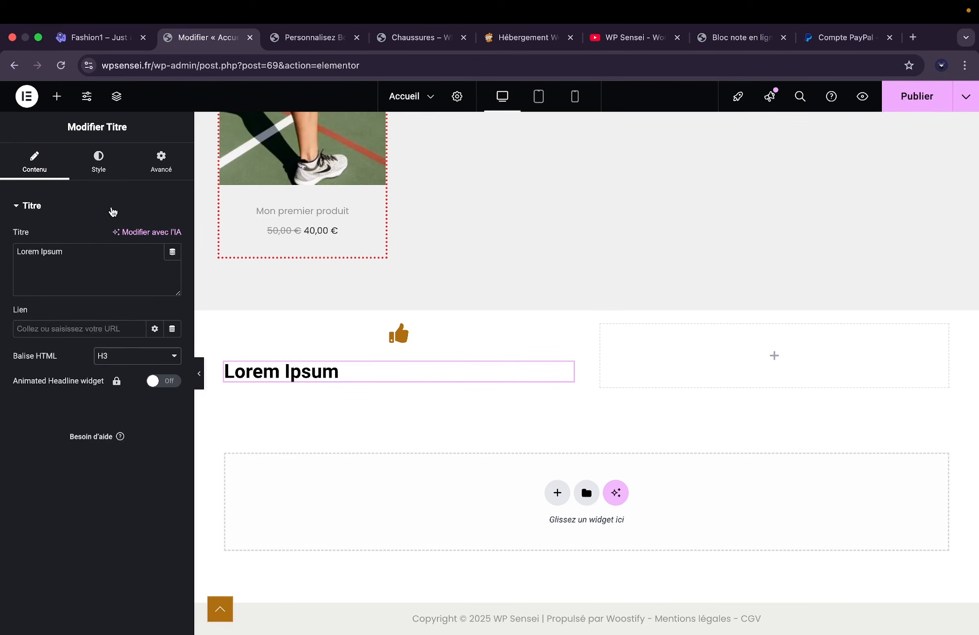
Centre the title below the thumbs-up icon and set its typography to 20 px with weight 400 (Normal).
{"action": "left_click", "coordinate": [79, 154]}
{"action": "left_click", "coordinate": [137, 236]}
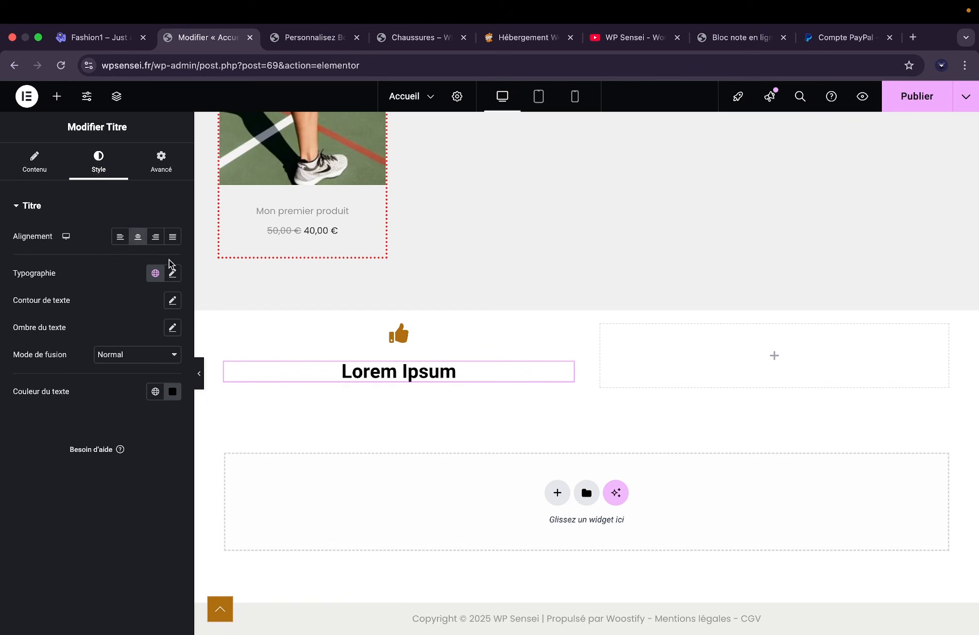
{"action": "left_click", "coordinate": [173, 273]}
{"action": "type", "text": "20"}
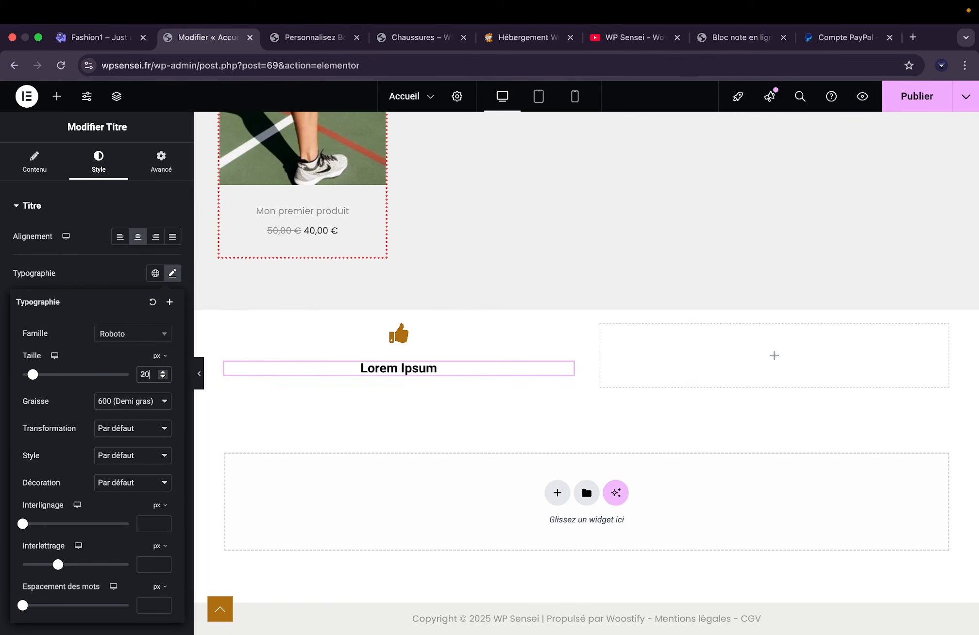
{"action": "left_click", "coordinate": [148, 401]}
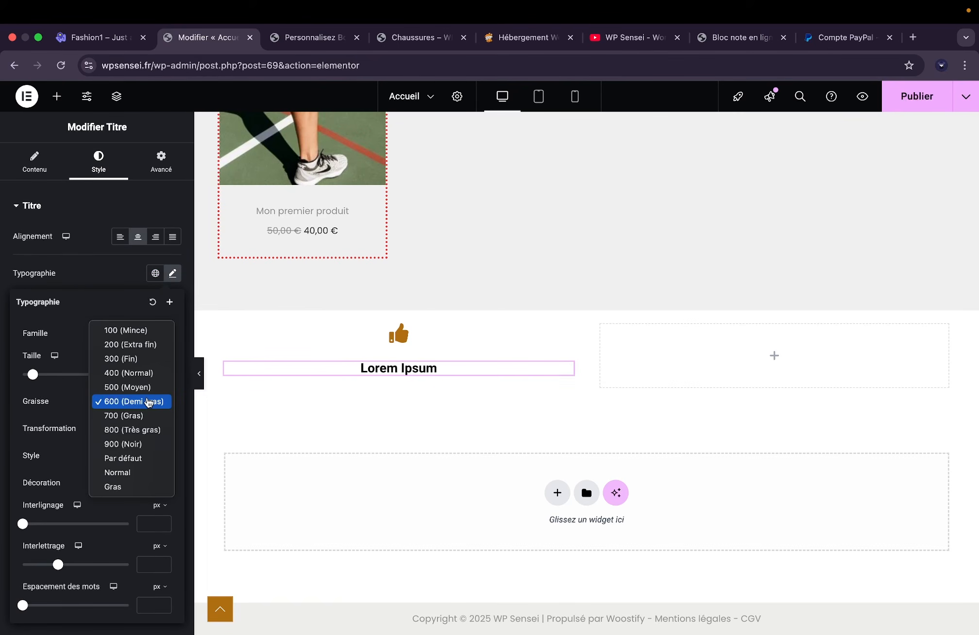
{"action": "left_click", "coordinate": [141, 373]}
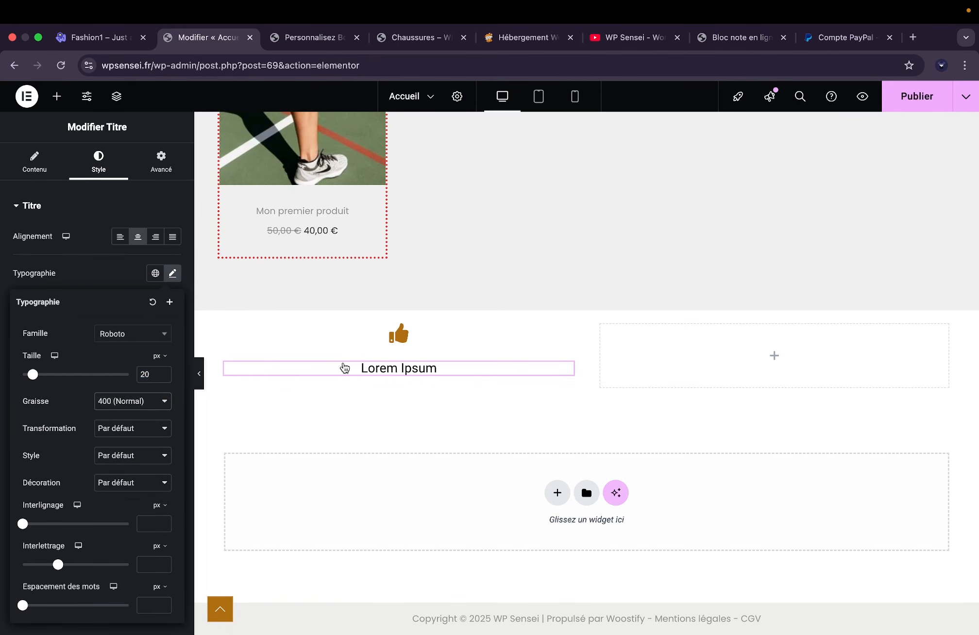
Replace the title text below the thumbs-up icon with "Paiement sécurisé".
{"action": "left_click", "coordinate": [34, 160]}
{"action": "left_click", "coordinate": [80, 272]}
{"action": "type", "text": "Paieme"}
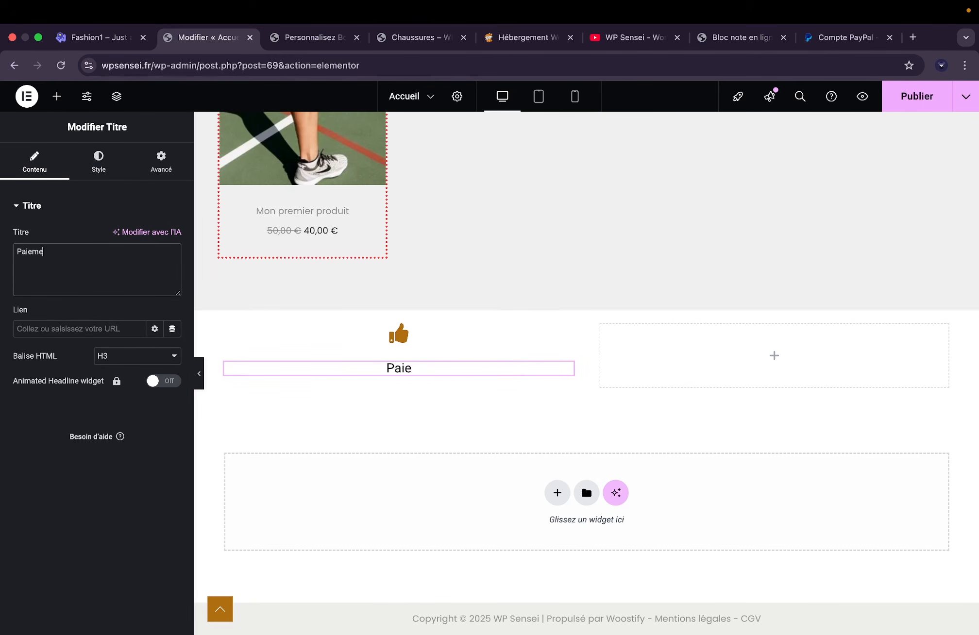
{"action": "type", "text": "nt sécurisé"}
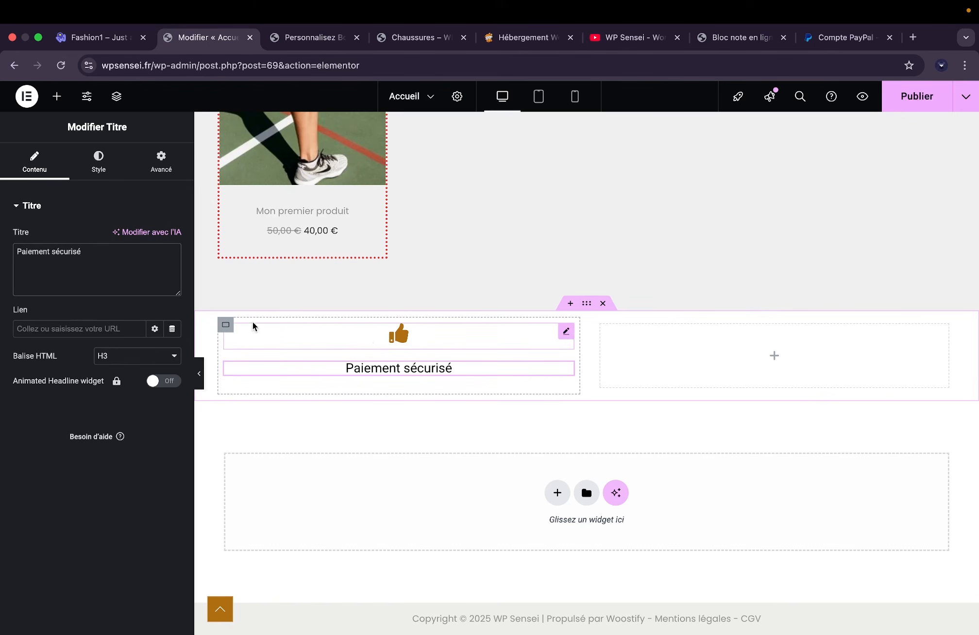
Duplicate the "Paiement sécurisé" block container three times to get four blocks, and delete the empty container at the end of the row.
{"action": "right_click", "coordinate": [227, 324]}
{"action": "left_click", "coordinate": [252, 316]}
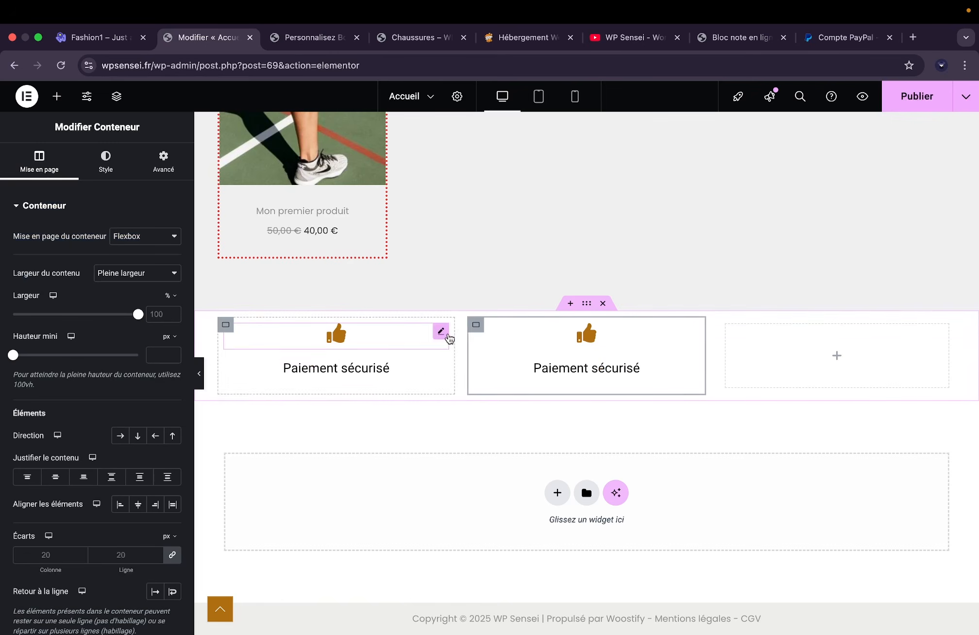
{"action": "right_click", "coordinate": [472, 324]}
{"action": "left_click", "coordinate": [490, 317]}
{"action": "right_click", "coordinate": [601, 324]}
{"action": "left_click", "coordinate": [619, 316]}
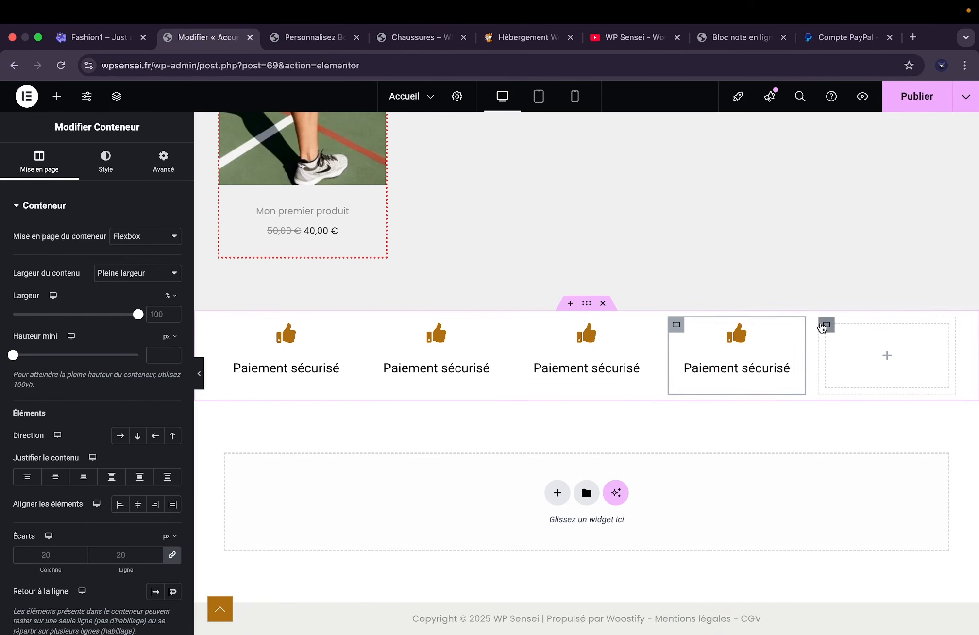
{"action": "right_click", "coordinate": [822, 326]}
{"action": "left_click", "coordinate": [850, 619]}
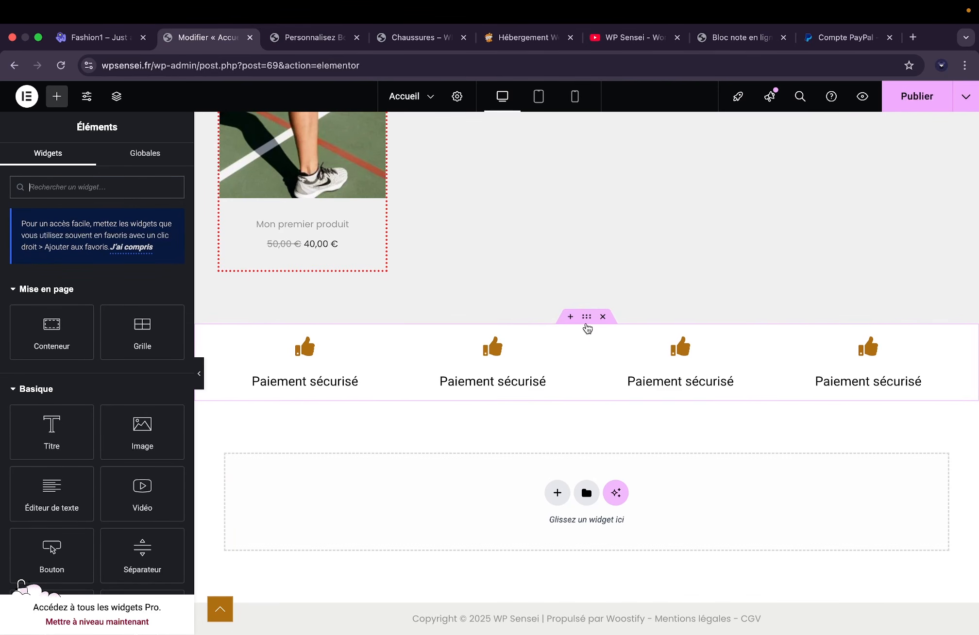
Give the parent container of the four blocks a classic background with the image home.jpg from the media library.
{"action": "left_click", "coordinate": [587, 318]}
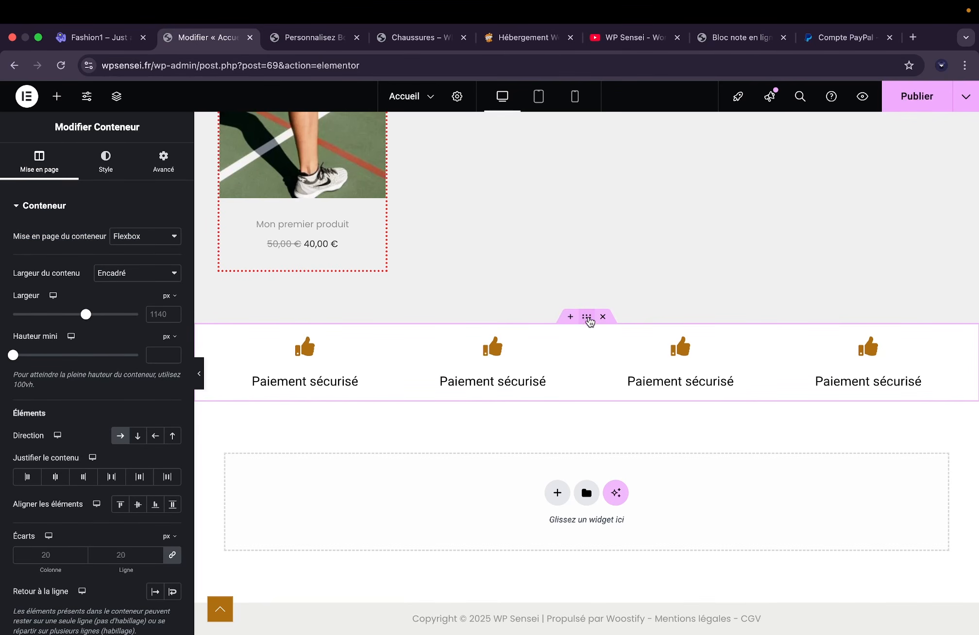
{"action": "left_click", "coordinate": [105, 161]}
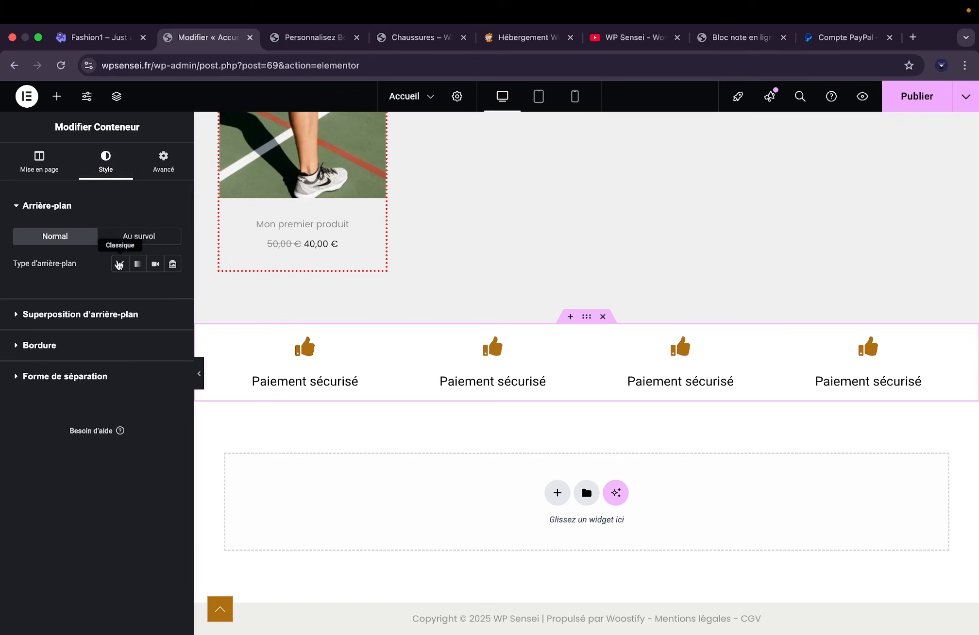
{"action": "left_click", "coordinate": [118, 264]}
{"action": "left_click", "coordinate": [130, 343]}
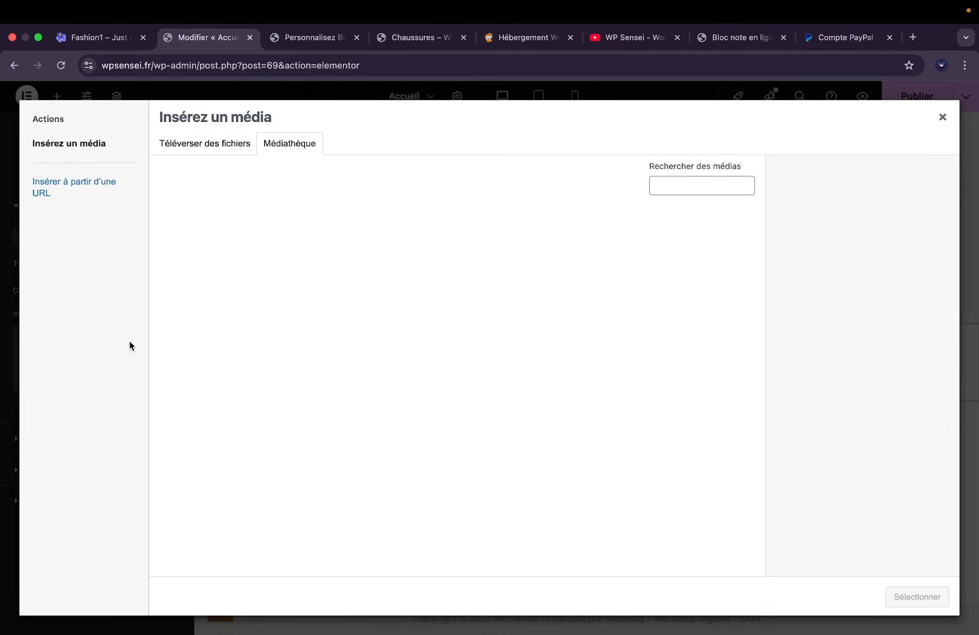
{"action": "left_click", "coordinate": [585, 272]}
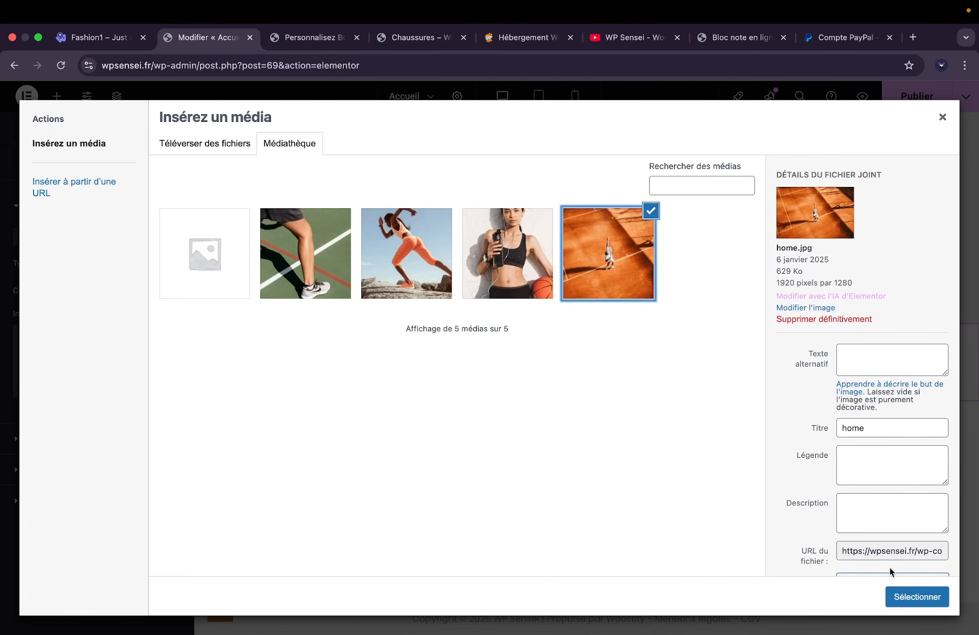
{"action": "left_click", "coordinate": [917, 597]}
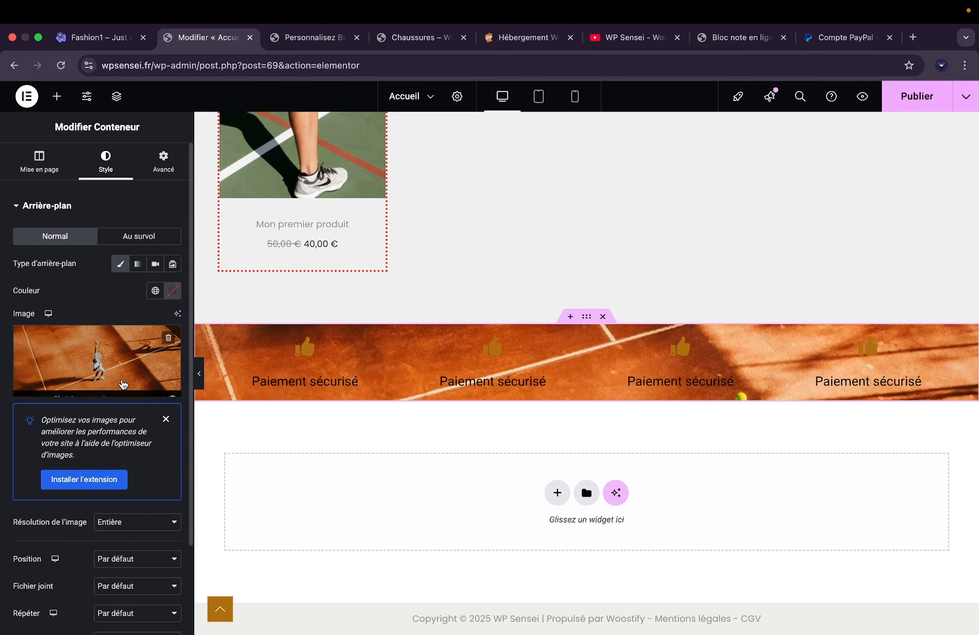
Set the background image's position to Centré au centre, its repeat to Aucune répétition and its size to Couvrir.
{"action": "scroll", "coordinate": [103, 530], "scroll_direction": "down", "scroll_amount": 3}
{"action": "left_click", "coordinate": [126, 493]}
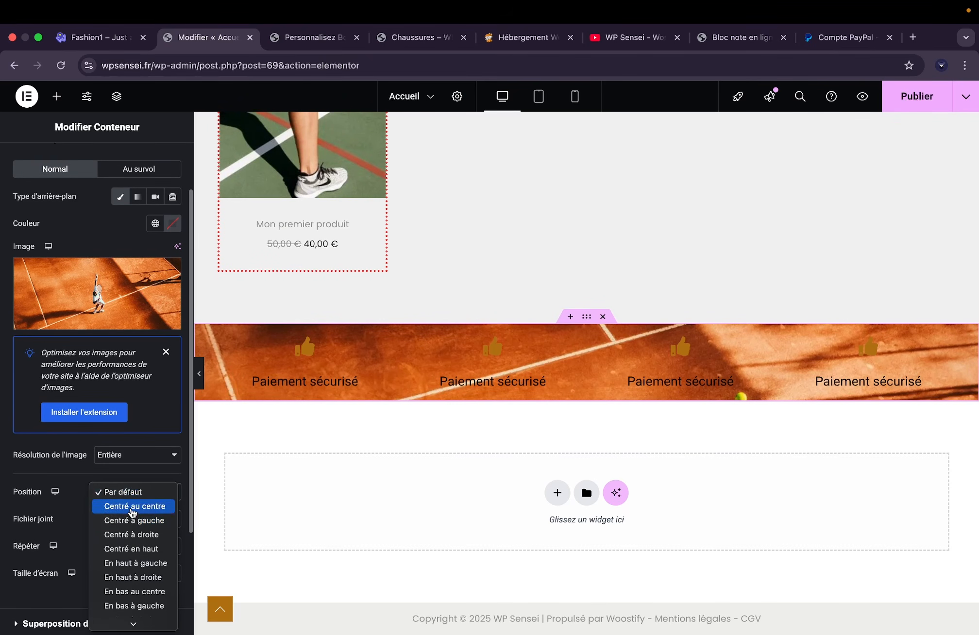
{"action": "left_click", "coordinate": [132, 507]}
{"action": "left_click", "coordinate": [127, 546]}
{"action": "left_click", "coordinate": [130, 563]}
{"action": "left_click", "coordinate": [132, 574]}
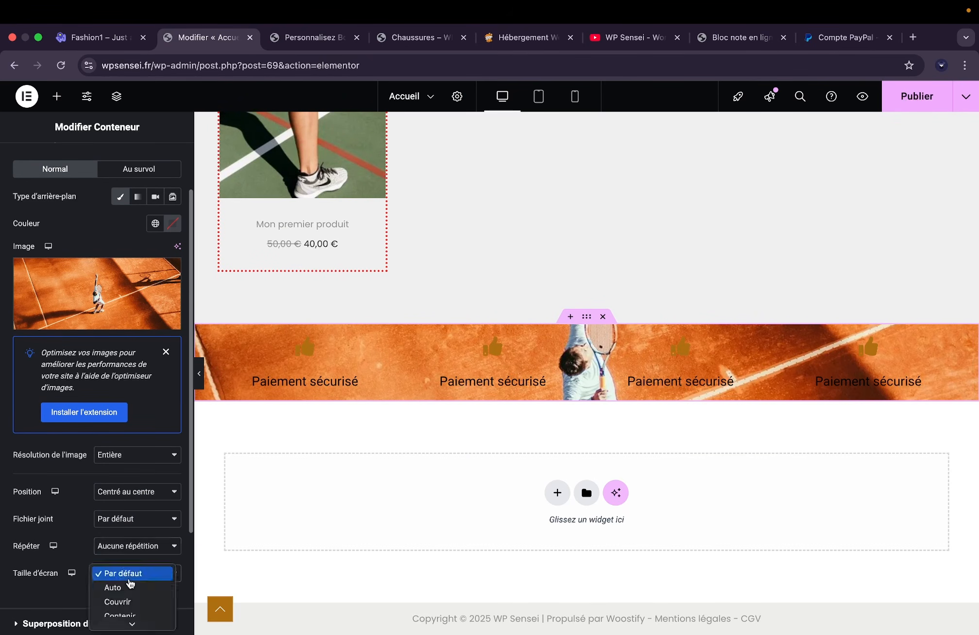
{"action": "left_click", "coordinate": [130, 602]}
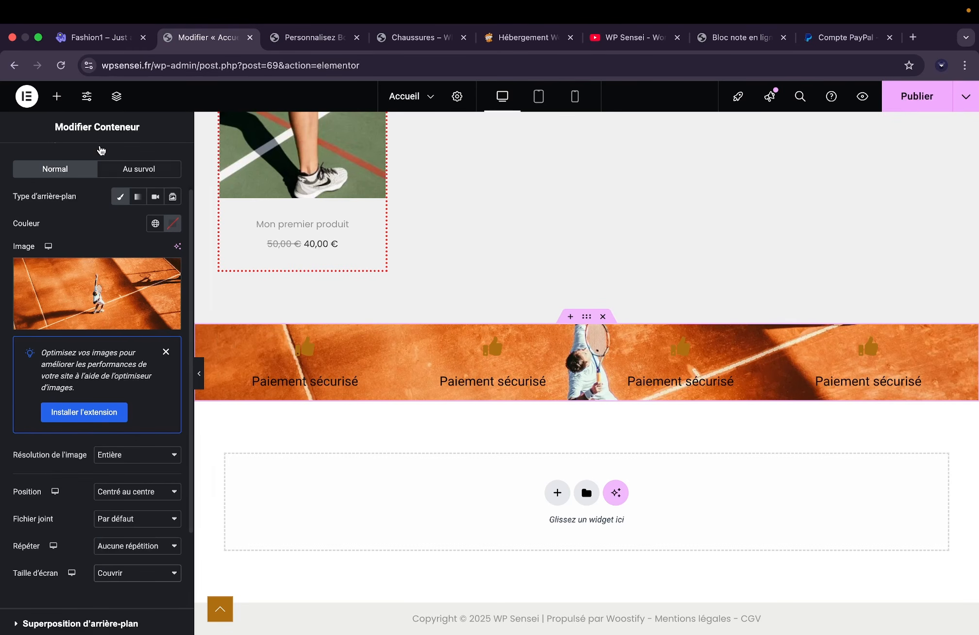
Add a classic black background overlay to the feature row's container and set its opacity to 0,69.
{"action": "scroll", "coordinate": [97, 431], "scroll_direction": "down", "scroll_amount": 5}
{"action": "left_click", "coordinate": [84, 491]}
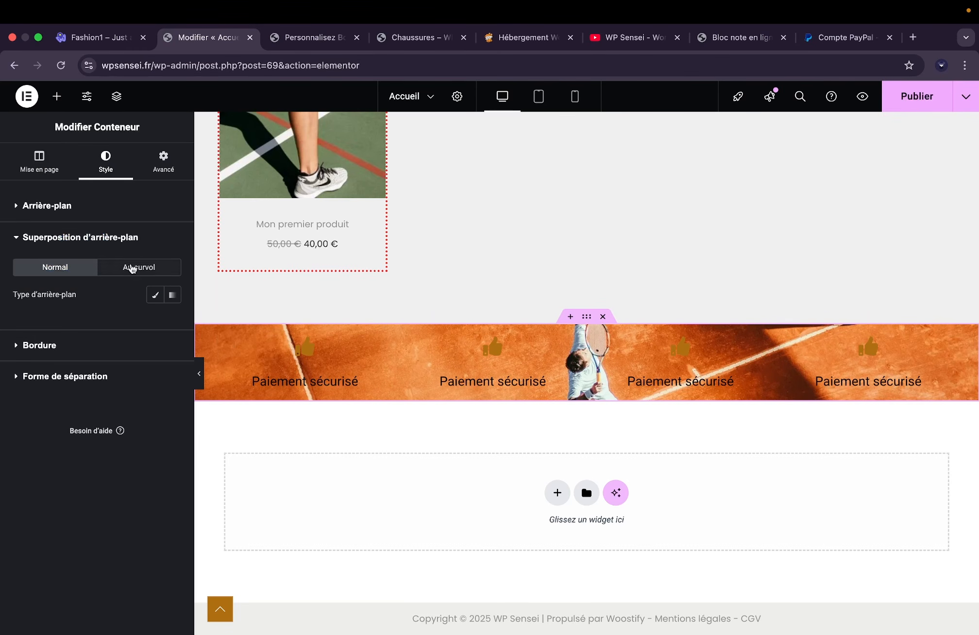
{"action": "left_click", "coordinate": [155, 295]}
{"action": "left_click", "coordinate": [172, 322]}
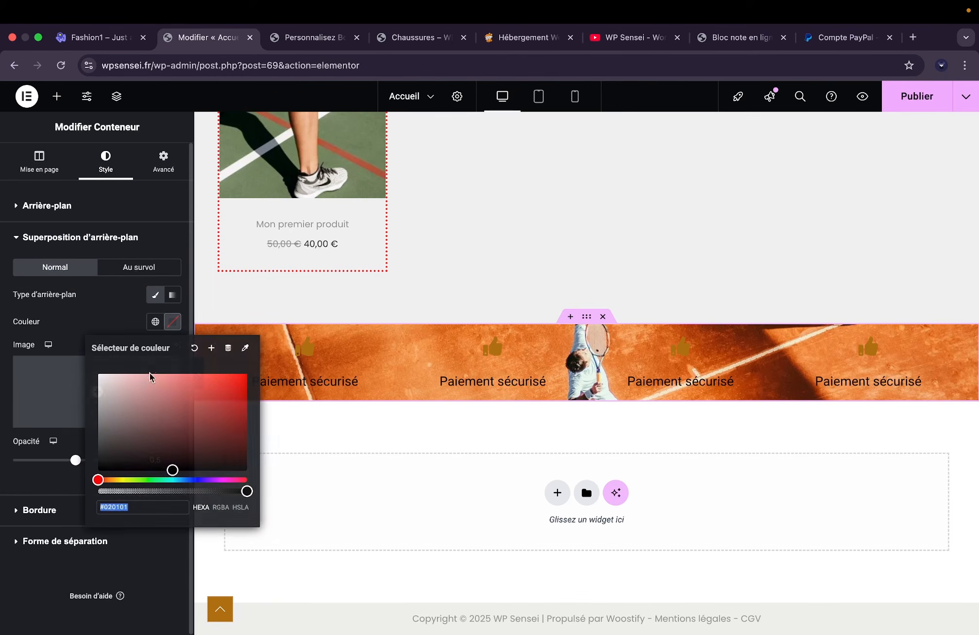
{"action": "left_click", "coordinate": [99, 304]}
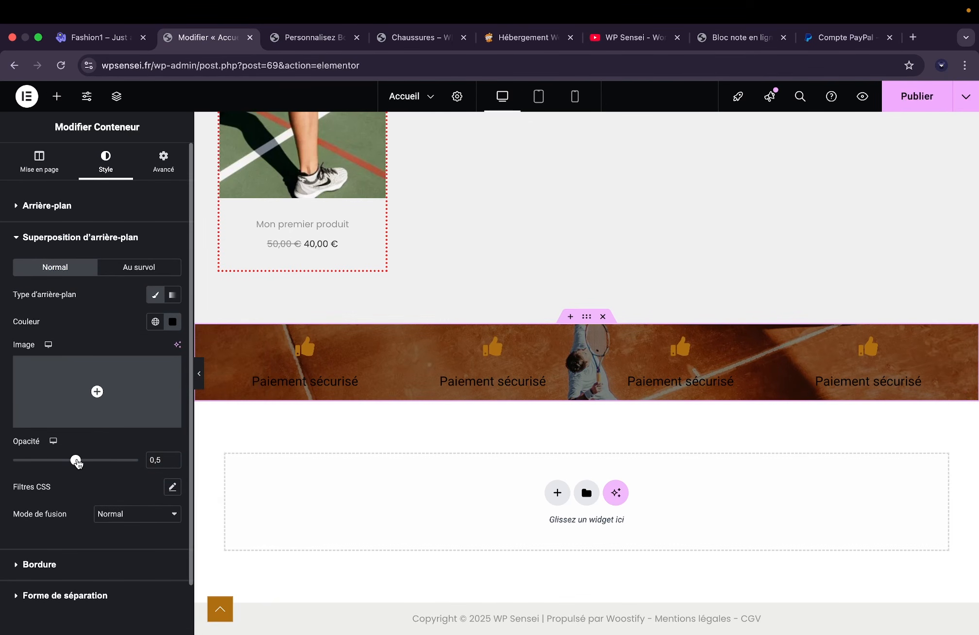
{"action": "left_click_drag", "start_coordinate": [76, 460], "coordinate": [97, 461]}
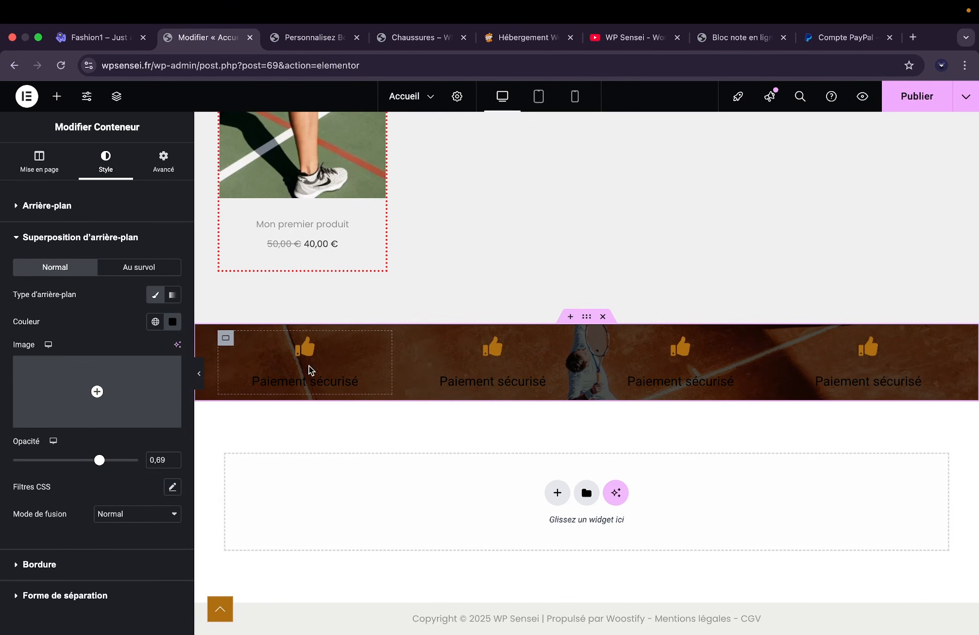
Change the text colour of the first and second "Paiement sécurisé" titles to white (#FFFFFF).
{"action": "left_click", "coordinate": [292, 380]}
{"action": "left_click", "coordinate": [173, 393]}
{"action": "left_click_drag", "start_coordinate": [127, 464], "coordinate": [97, 442]}
{"action": "left_click", "coordinate": [453, 377]}
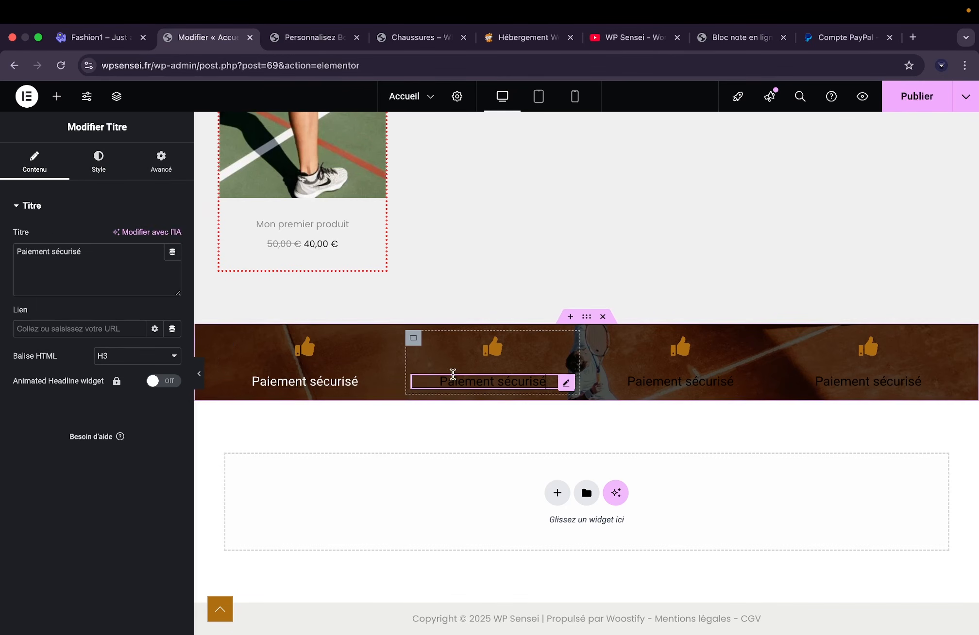
{"action": "left_click", "coordinate": [98, 162]}
{"action": "left_click", "coordinate": [172, 391]}
{"action": "left_click_drag", "start_coordinate": [98, 537], "coordinate": [16, 358]}
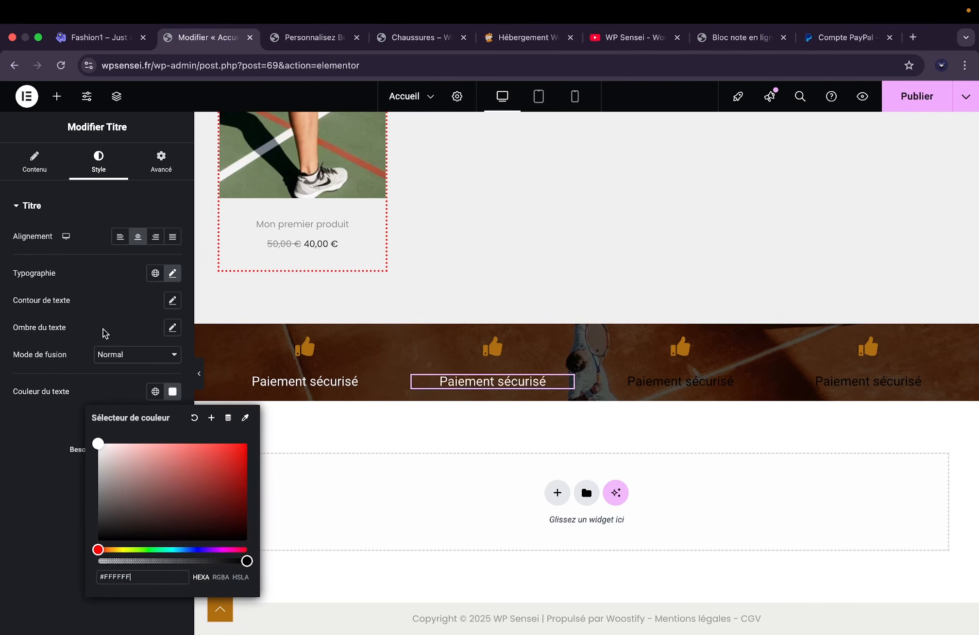
Change the text colour of the third and fourth "Paiement sécurisé" titles to white (#FFFFFF).
{"action": "left_click", "coordinate": [719, 384]}
{"action": "left_click", "coordinate": [100, 163]}
{"action": "left_click", "coordinate": [173, 392]}
{"action": "left_click_drag", "start_coordinate": [98, 539], "coordinate": [97, 442]}
{"action": "left_click", "coordinate": [825, 387]}
{"action": "left_click", "coordinate": [100, 162]}
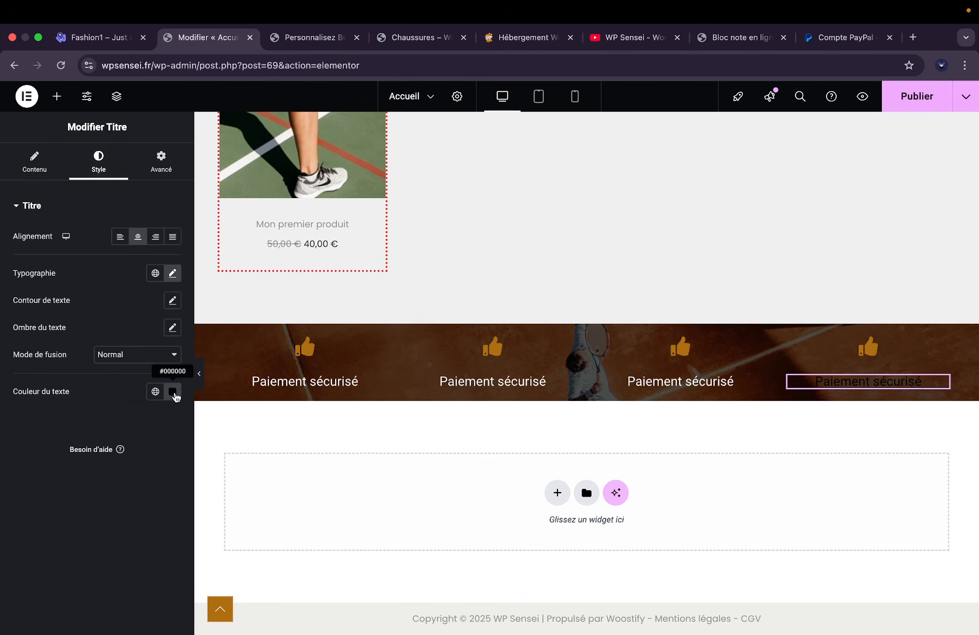
{"action": "left_click", "coordinate": [173, 392]}
{"action": "left_click_drag", "start_coordinate": [149, 477], "coordinate": [97, 444]}
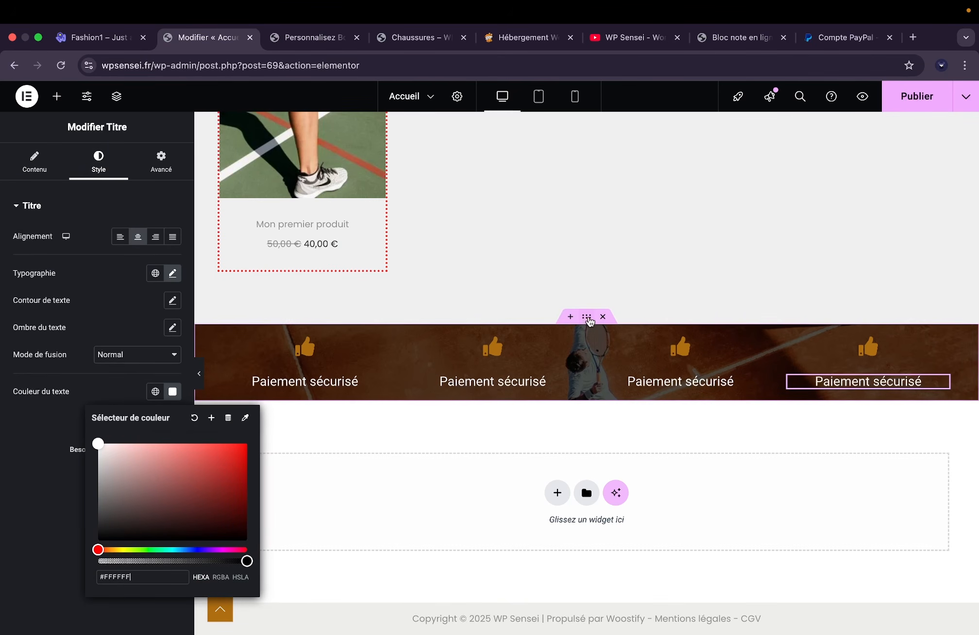
Unlink the feature row container's padding values and set its top and bottom padding to 50 px.
{"action": "left_click", "coordinate": [587, 318]}
{"action": "left_click", "coordinate": [162, 162]}
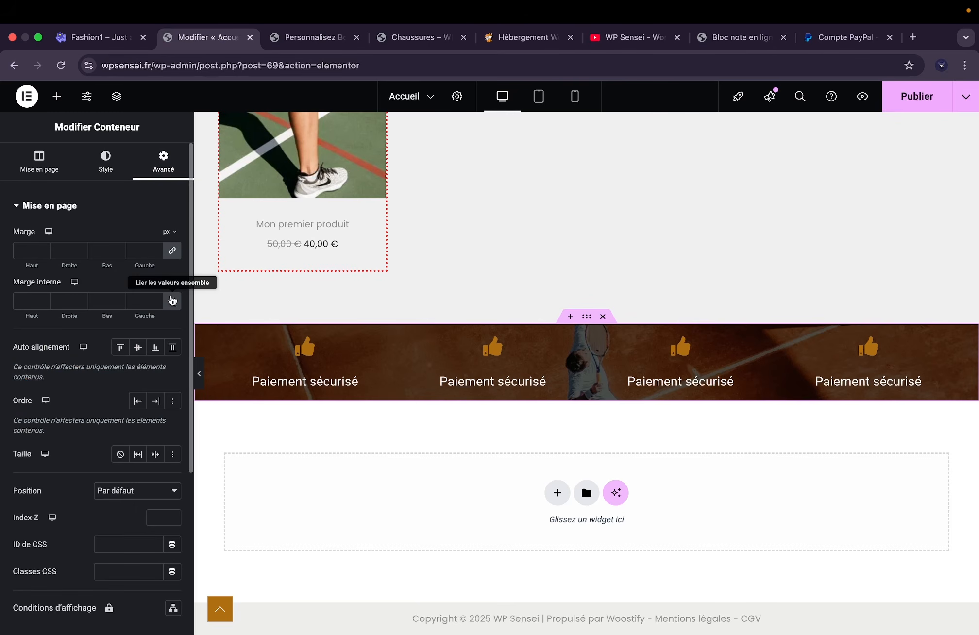
{"action": "left_click", "coordinate": [172, 299]}
{"action": "type", "text": "50"}
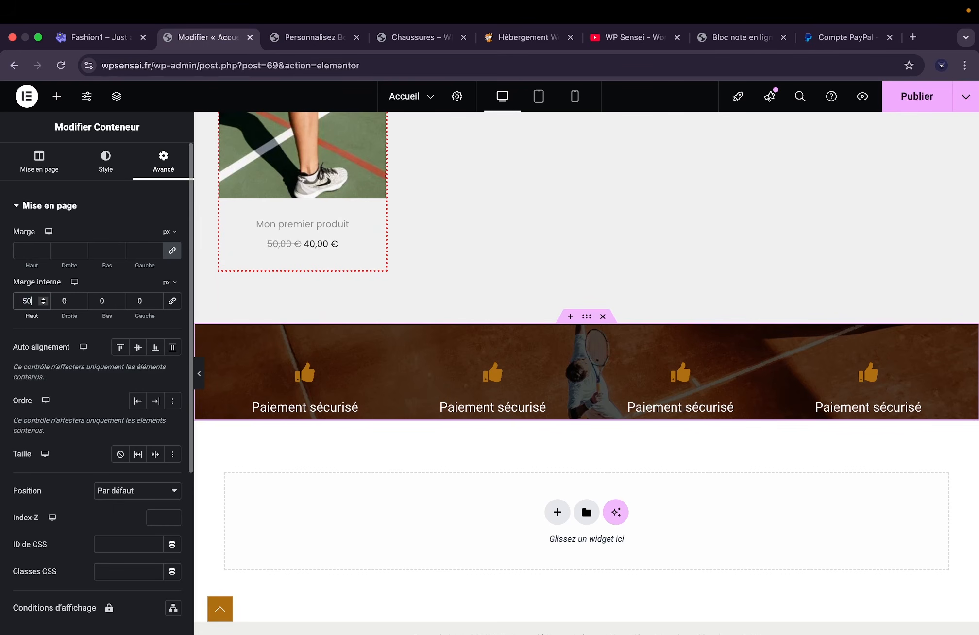
{"action": "left_click", "coordinate": [102, 305]}
{"action": "type", "text": "50"}
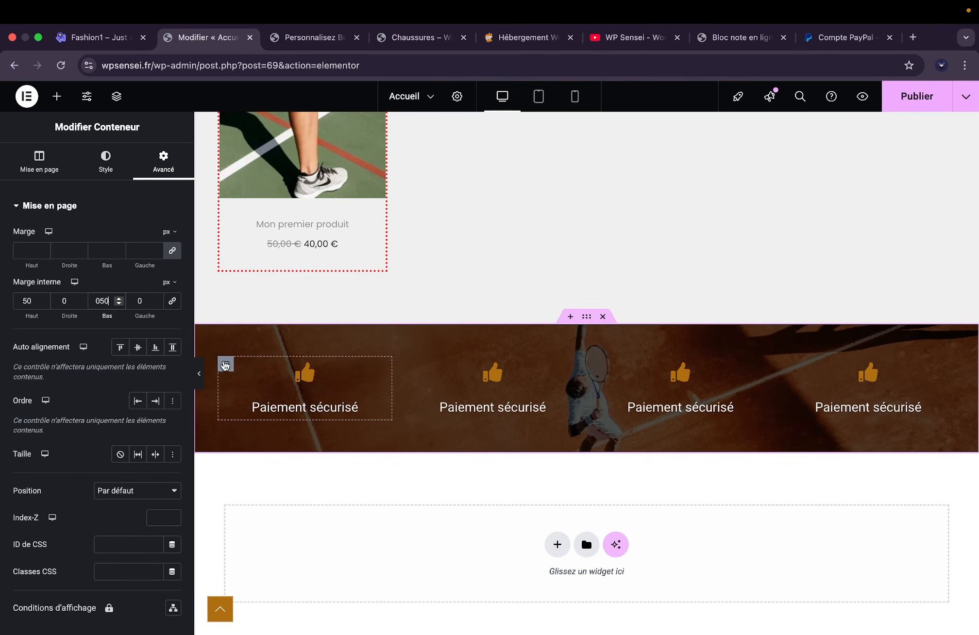
Set the first feature block's right border radius to 2 px and its border type to Solide.
{"action": "left_click", "coordinate": [225, 363]}
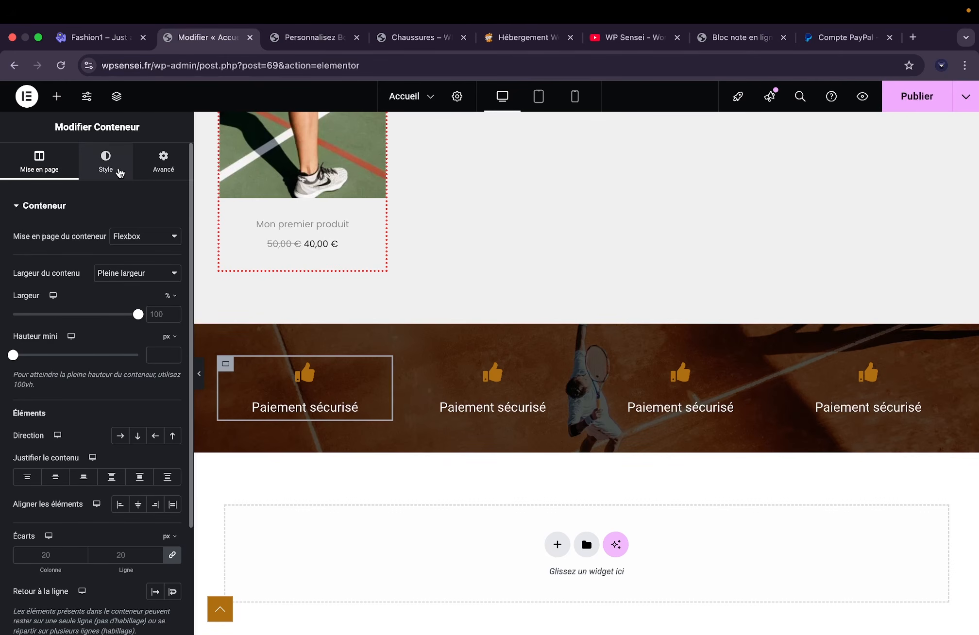
{"action": "left_click", "coordinate": [119, 174]}
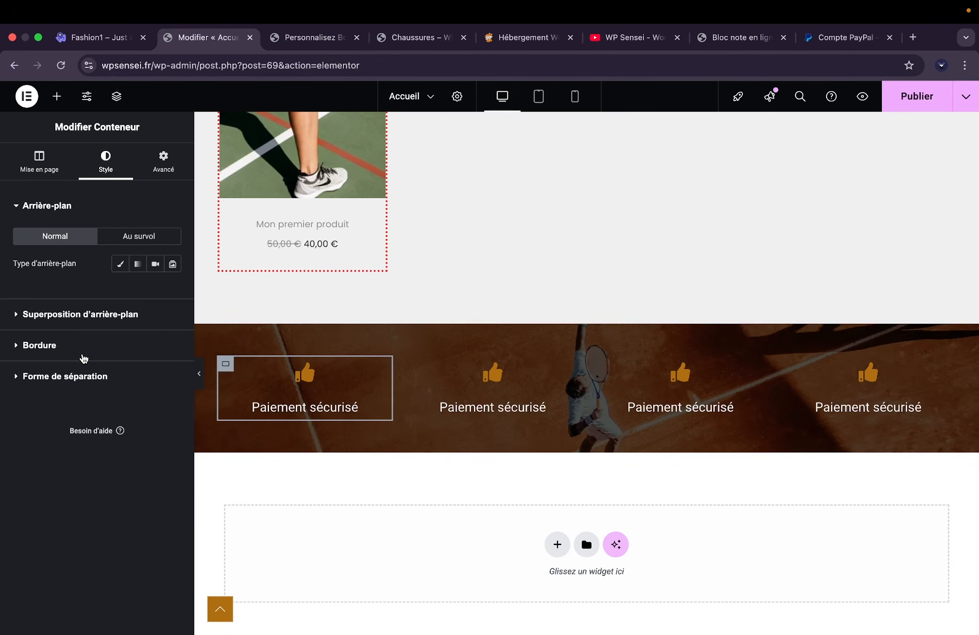
{"action": "left_click", "coordinate": [84, 359]}
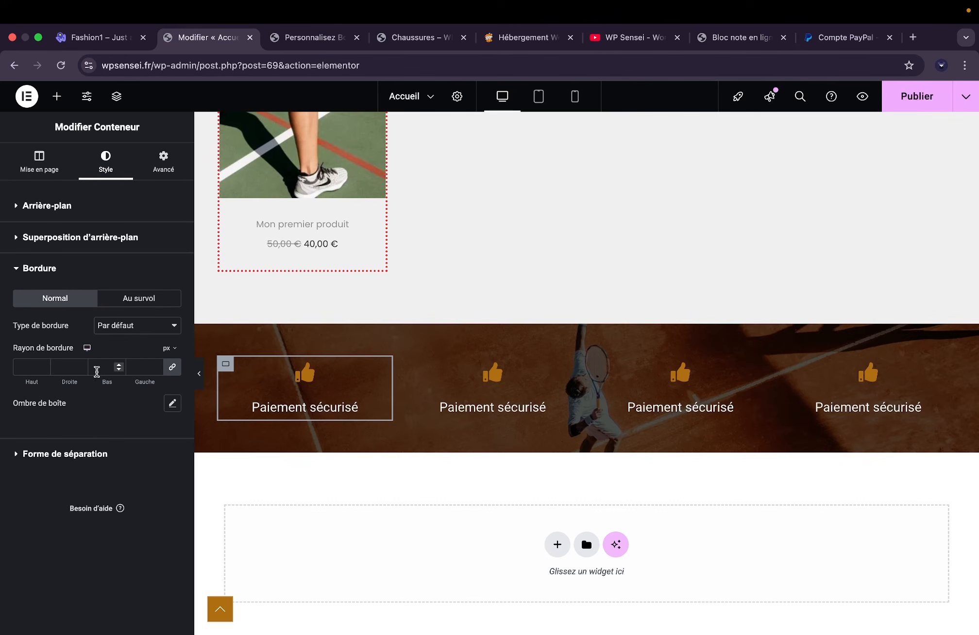
{"action": "left_click", "coordinate": [81, 370]}
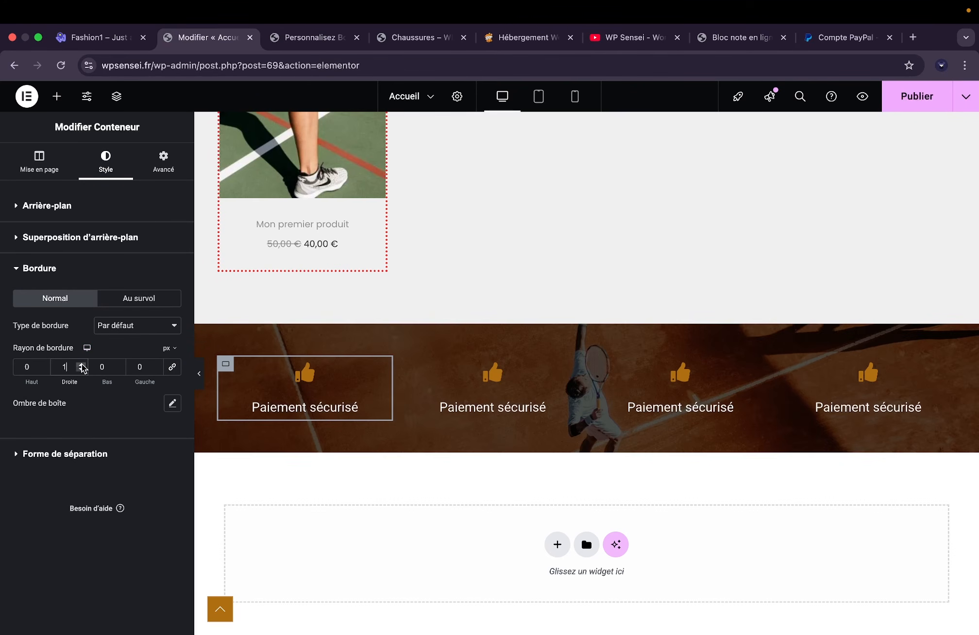
{"action": "left_click", "coordinate": [134, 328]}
{"action": "left_click", "coordinate": [130, 355]}
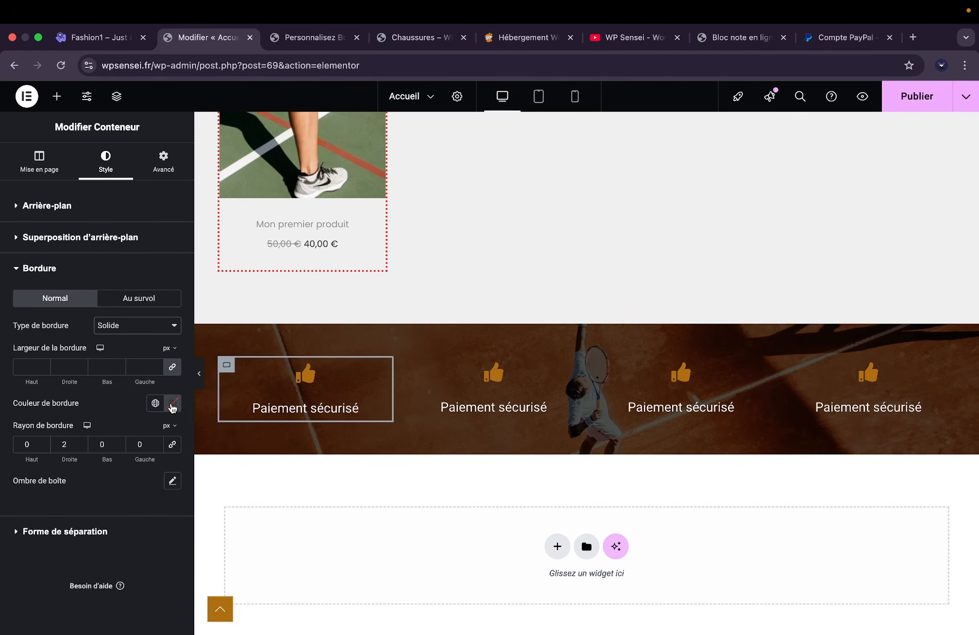
Reset the first feature block's right border radius to 0, then give it a white border 2 px wide on the right side only.
{"action": "left_click", "coordinate": [172, 405]}
{"action": "left_click", "coordinate": [61, 484]}
{"action": "left_click", "coordinate": [81, 370]}
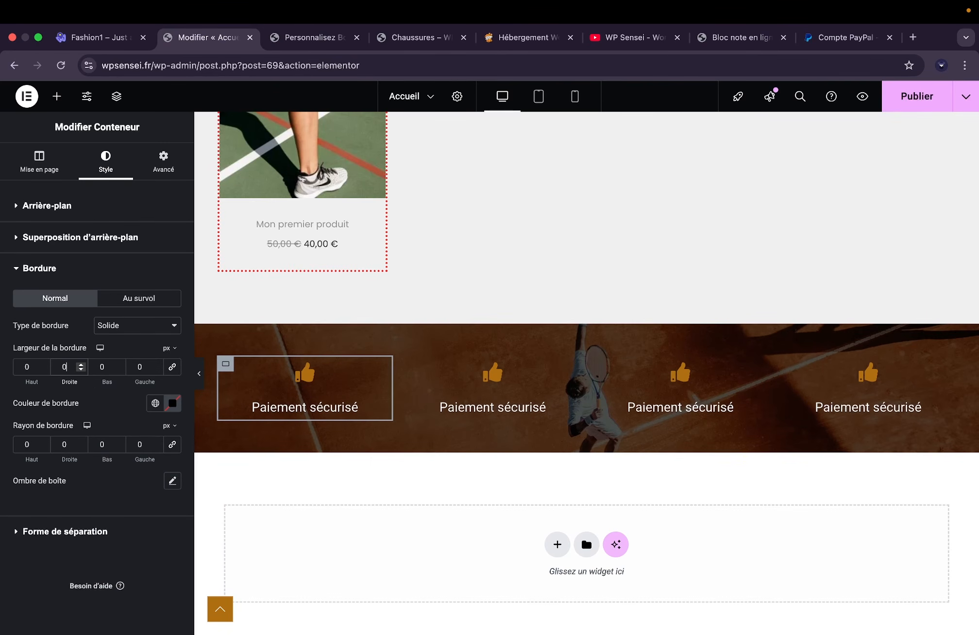
{"action": "type", "text": "2"}
{"action": "left_click", "coordinate": [173, 405]}
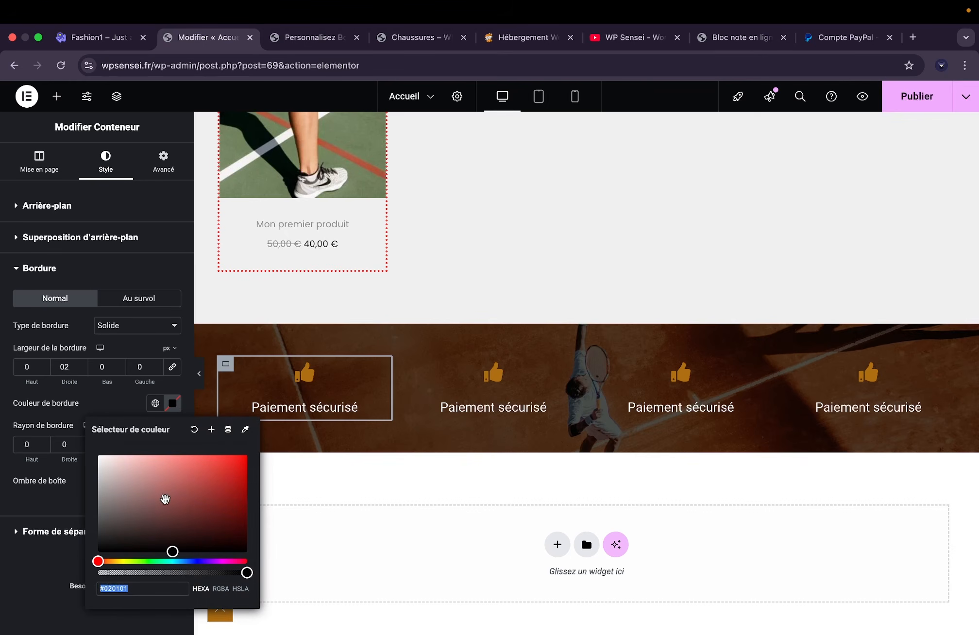
{"action": "left_click", "coordinate": [672, 401]}
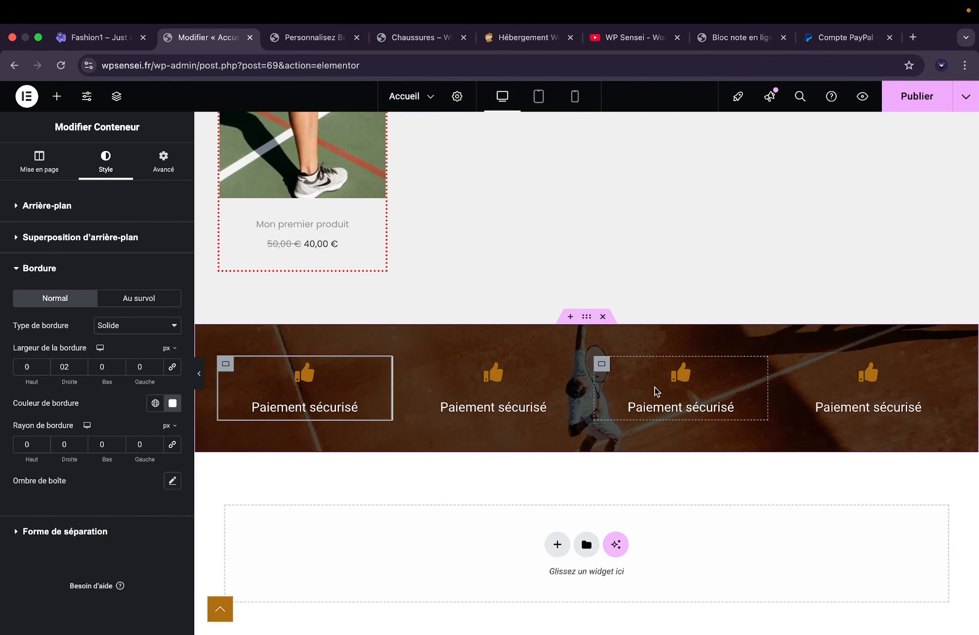
{"action": "left_click", "coordinate": [616, 377]}
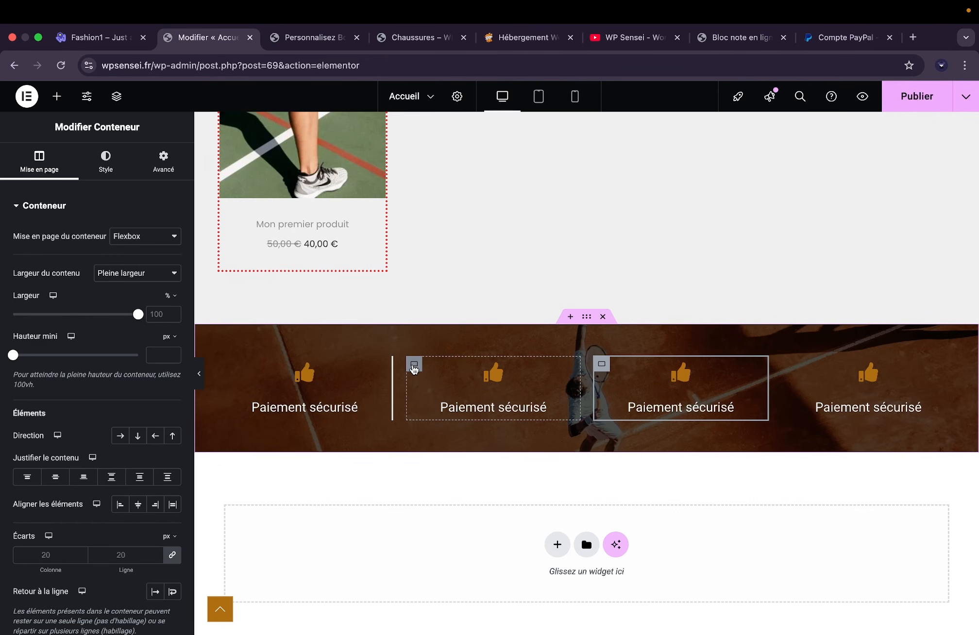
Give the second feature block a Solide border in white (#FFFFFF) on its right side only.
{"action": "left_click", "coordinate": [414, 369]}
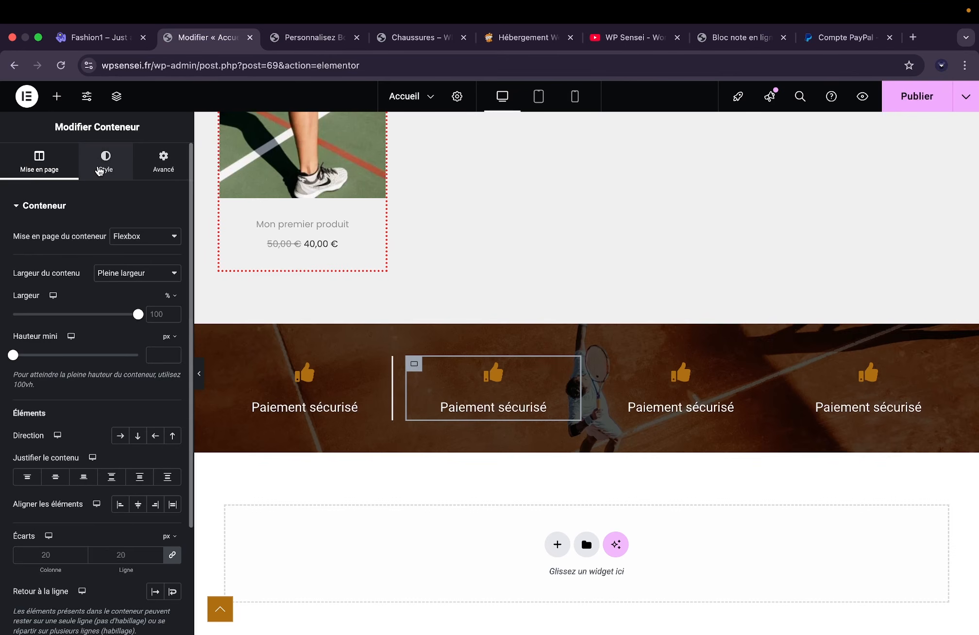
{"action": "left_click", "coordinate": [99, 171]}
{"action": "left_click", "coordinate": [70, 344]}
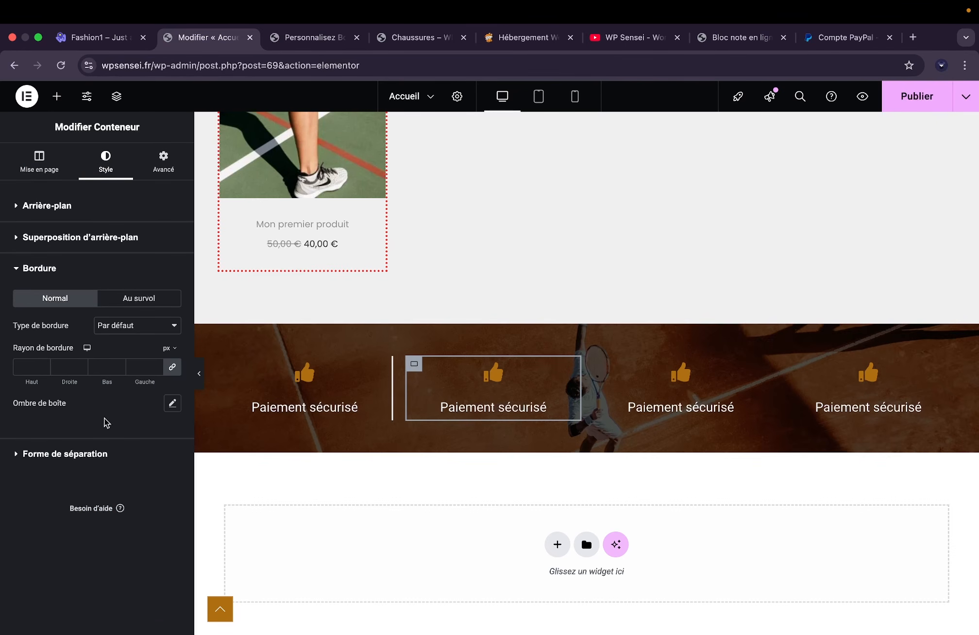
{"action": "left_click", "coordinate": [143, 331]}
{"action": "left_click", "coordinate": [142, 354]}
{"action": "left_click", "coordinate": [176, 402]}
{"action": "left_click", "coordinate": [98, 455]}
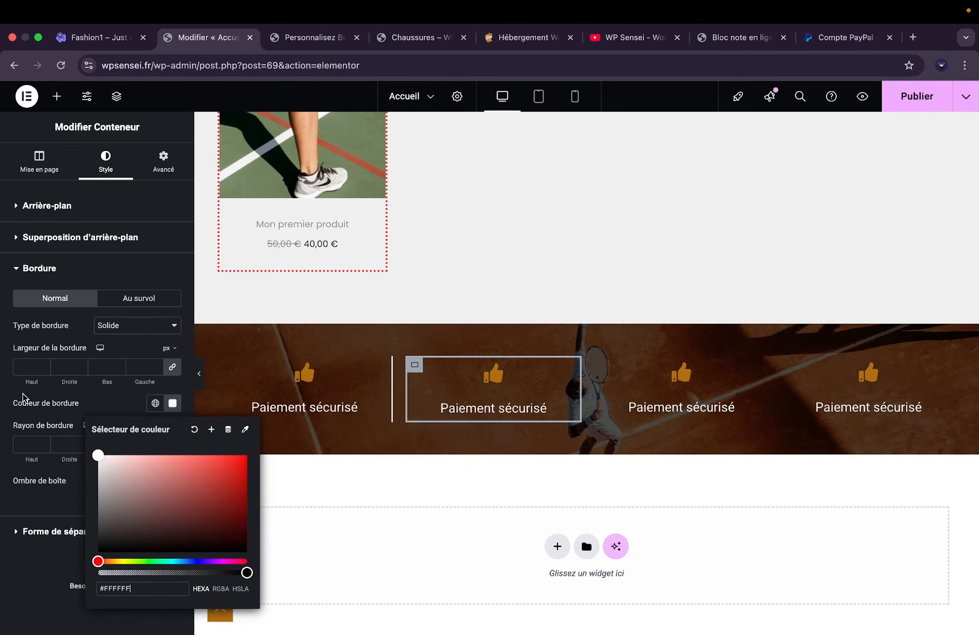
{"action": "left_click", "coordinate": [174, 371]}
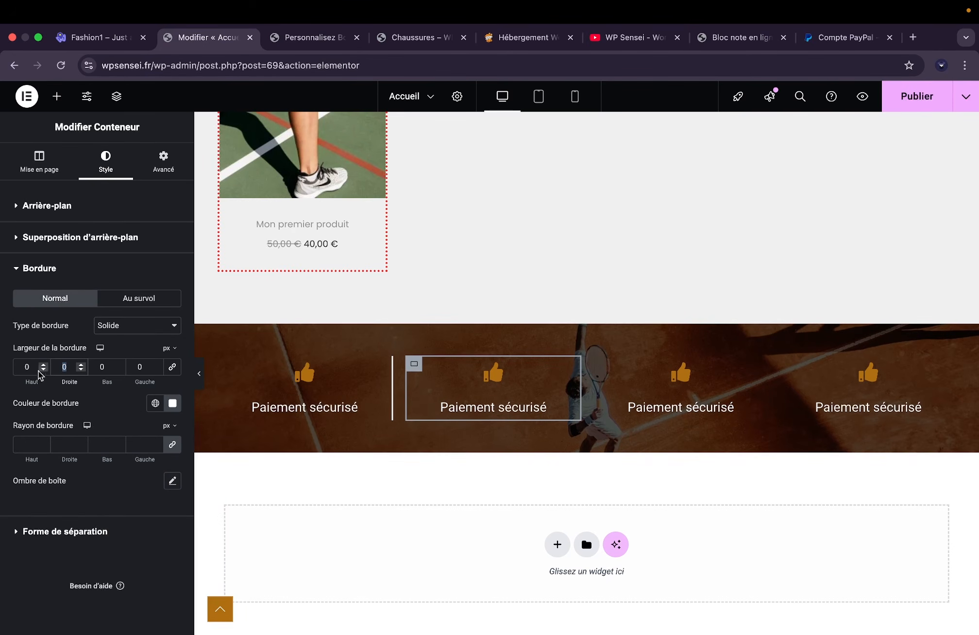
Give the third feature block a Solide border, 2 px wide on the right side only, in white (#FFFFFF).
{"action": "left_click", "coordinate": [604, 368]}
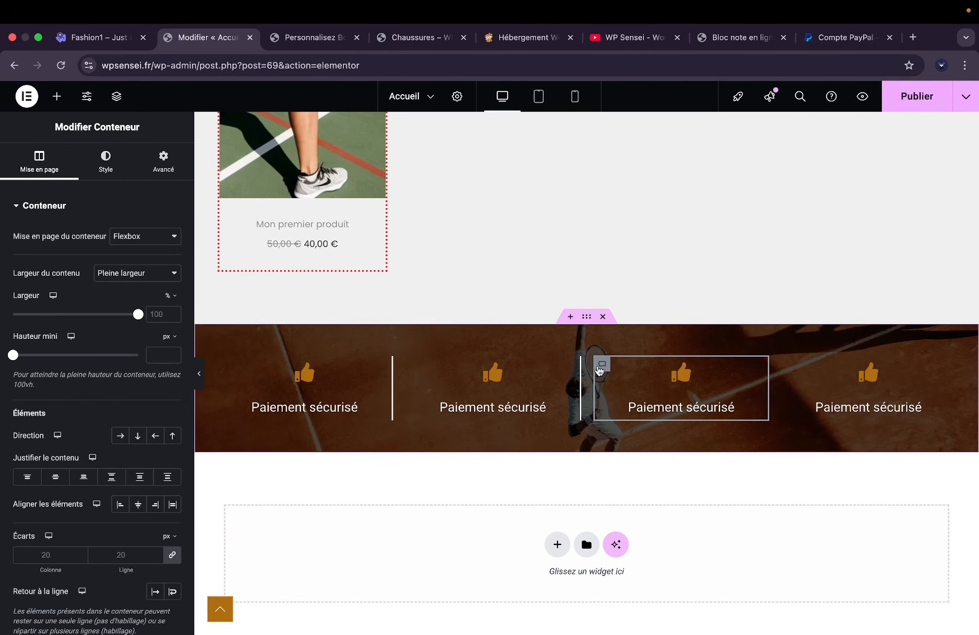
{"action": "left_click", "coordinate": [105, 161]}
{"action": "left_click", "coordinate": [96, 344]}
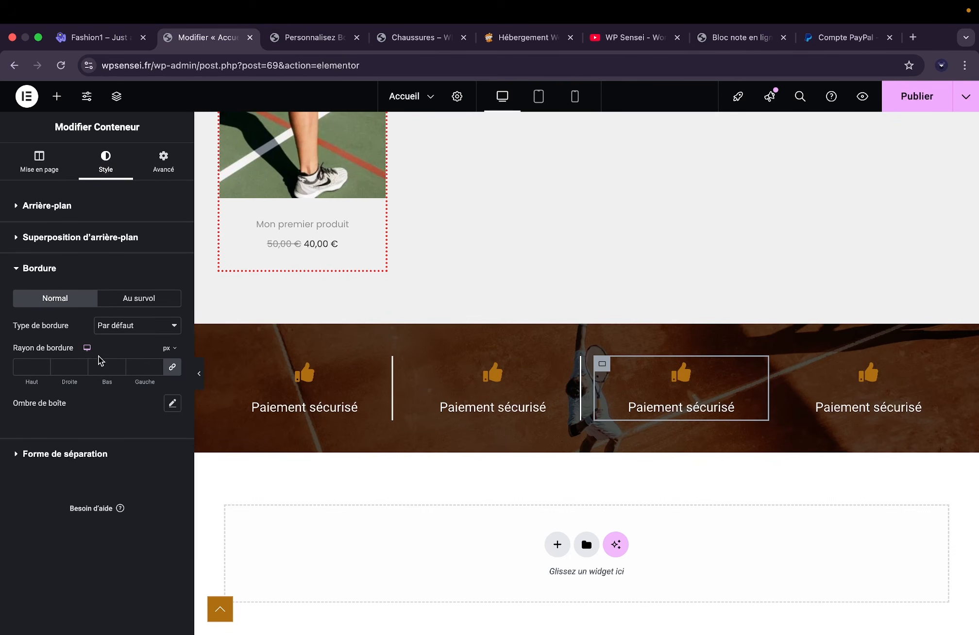
{"action": "left_click", "coordinate": [138, 325]}
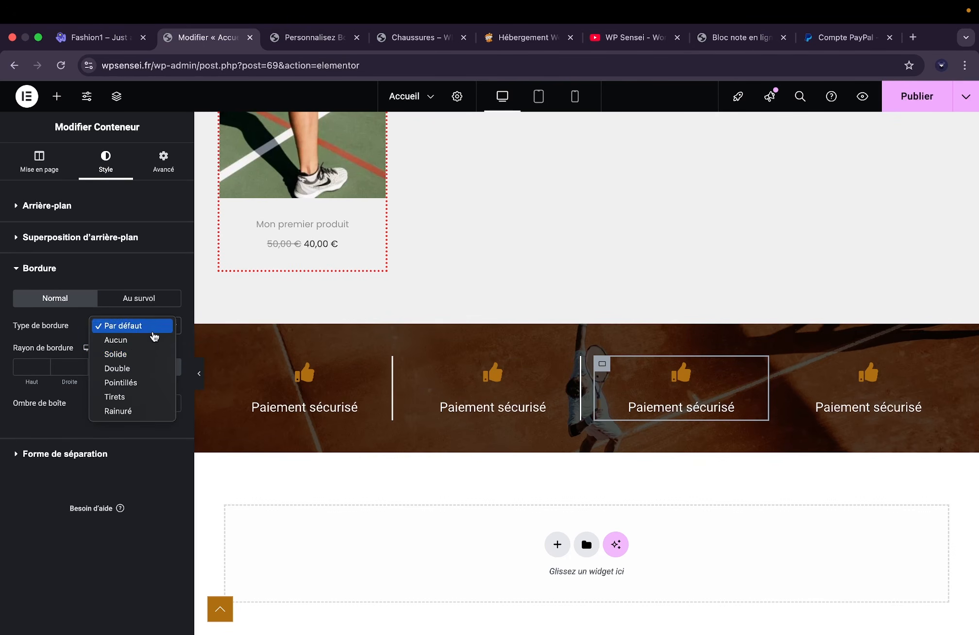
{"action": "left_click", "coordinate": [131, 352]}
{"action": "left_click", "coordinate": [72, 367]}
{"action": "type", "text": "2"}
{"action": "left_click", "coordinate": [173, 403]}
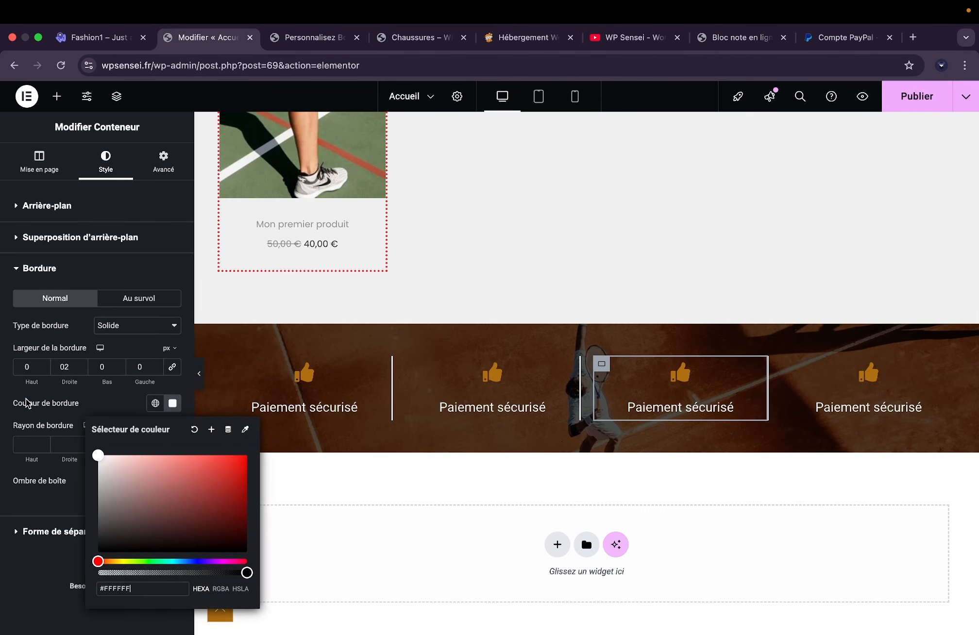
{"action": "left_click", "coordinate": [611, 289]}
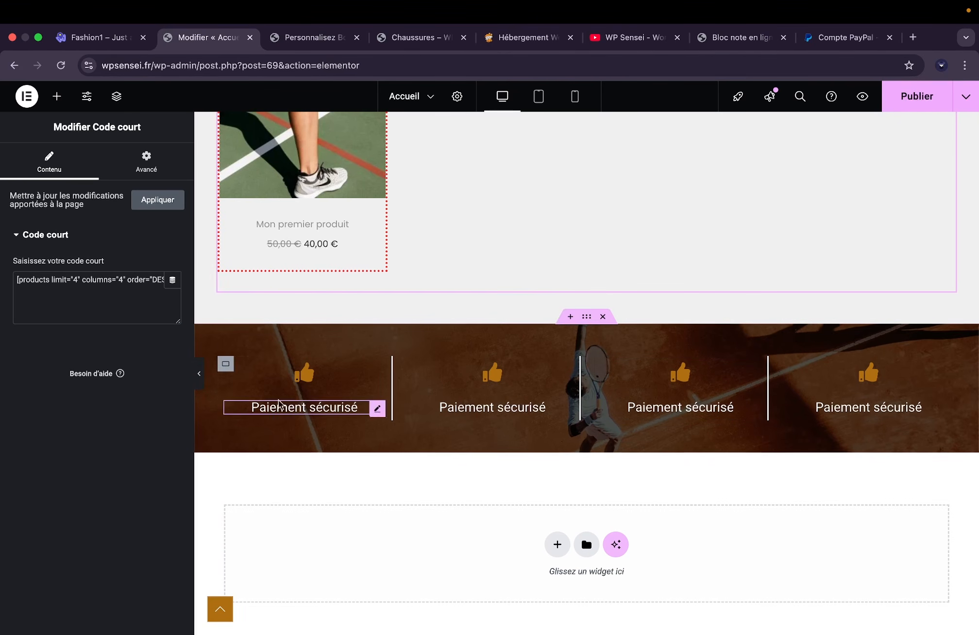
Check the finished sections and publish the Accueil page.
{"action": "scroll", "coordinate": [777, 214], "scroll_direction": "up", "scroll_amount": 3}
{"action": "scroll", "coordinate": [777, 214], "scroll_direction": "up", "scroll_amount": 4}
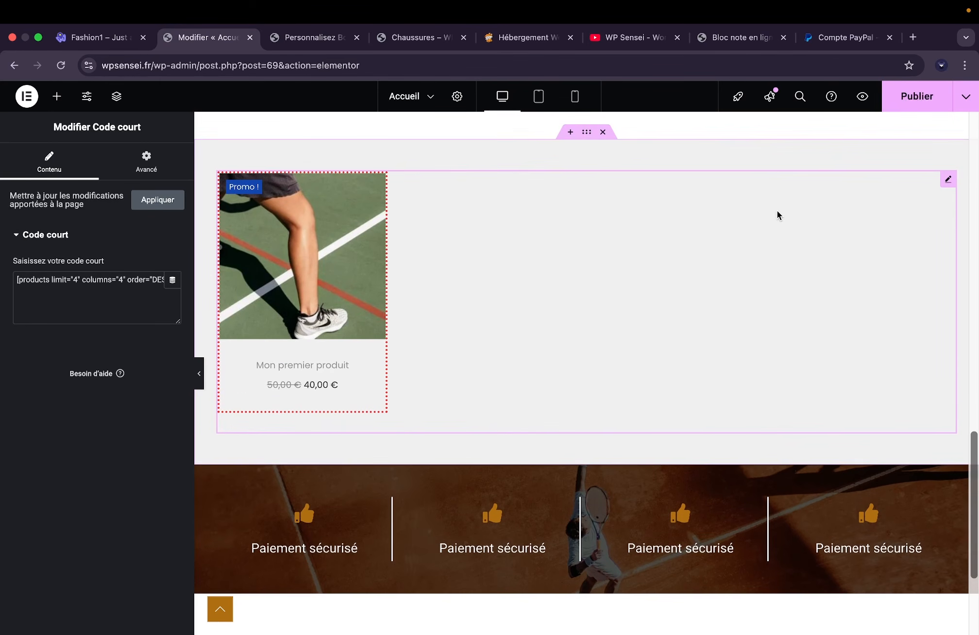
{"action": "scroll", "coordinate": [777, 214], "scroll_direction": "down", "scroll_amount": 7}
{"action": "scroll", "coordinate": [777, 214], "scroll_direction": "up", "scroll_amount": 7}
{"action": "scroll", "coordinate": [777, 214], "scroll_direction": "up", "scroll_amount": 6}
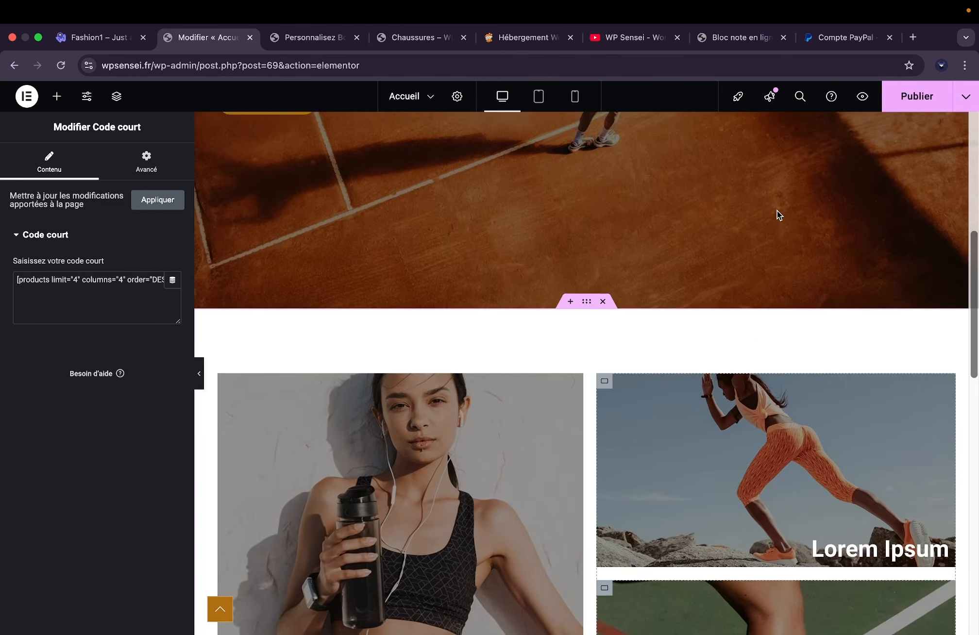
{"action": "scroll", "coordinate": [777, 214], "scroll_direction": "down", "scroll_amount": 8}
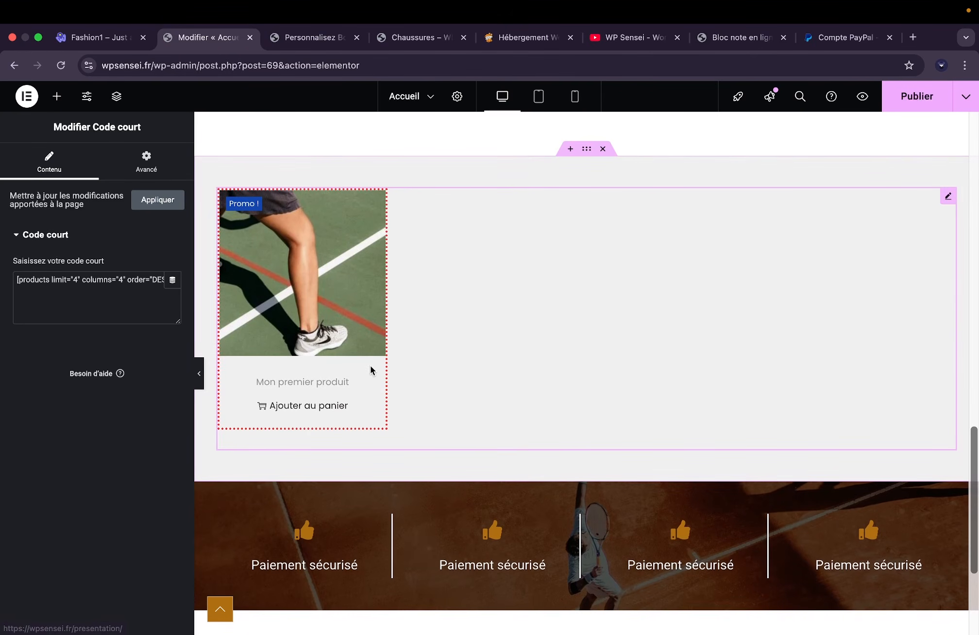
{"action": "left_click", "coordinate": [909, 96]}
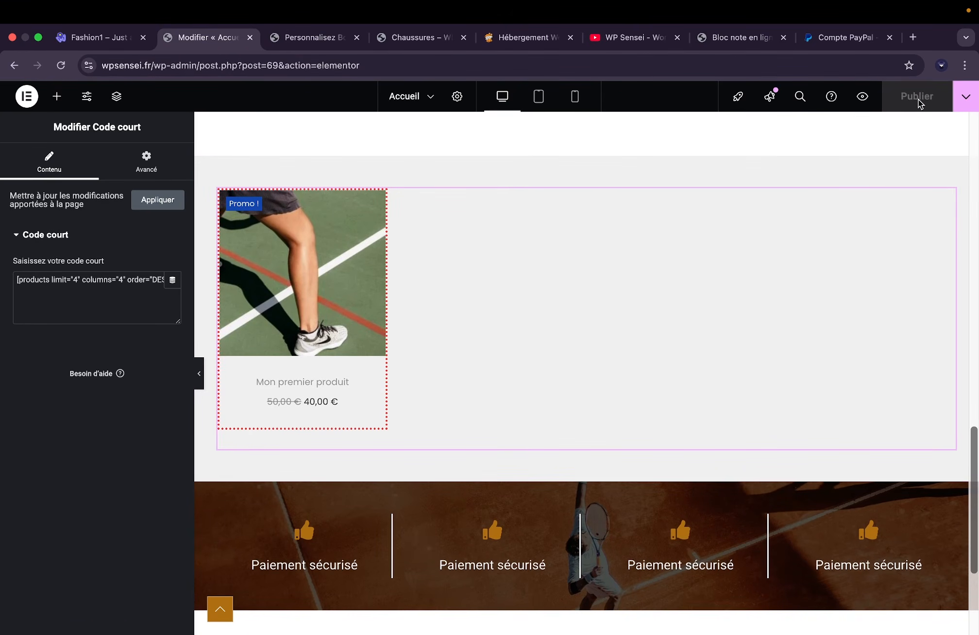
Centre the large hero title in the mobile portrait layout and compare it with the desktop layout.
{"action": "scroll", "coordinate": [759, 184], "scroll_direction": "up", "scroll_amount": 15}
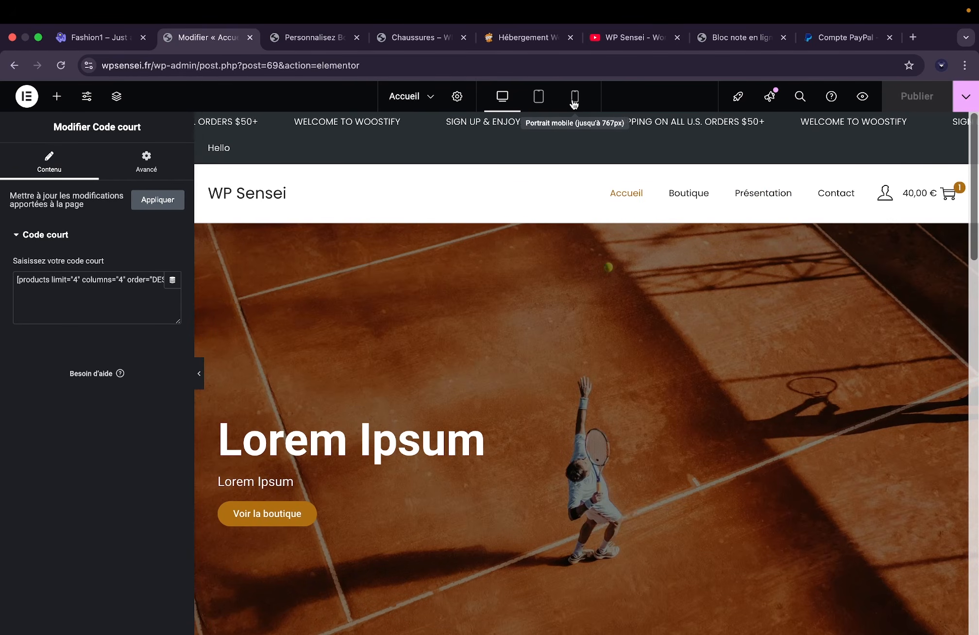
{"action": "left_click", "coordinate": [573, 99]}
{"action": "scroll", "coordinate": [649, 316], "scroll_direction": "down", "scroll_amount": 10}
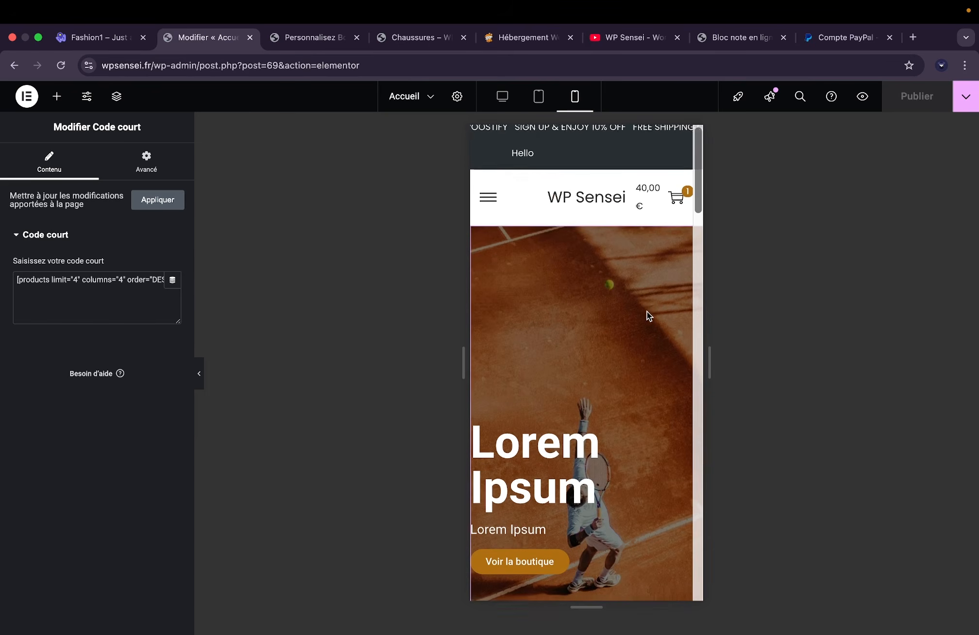
{"action": "scroll", "coordinate": [648, 316], "scroll_direction": "up", "scroll_amount": 10}
{"action": "scroll", "coordinate": [646, 317], "scroll_direction": "up", "scroll_amount": 2}
{"action": "scroll", "coordinate": [647, 317], "scroll_direction": "down", "scroll_amount": 2}
{"action": "left_click", "coordinate": [582, 396]}
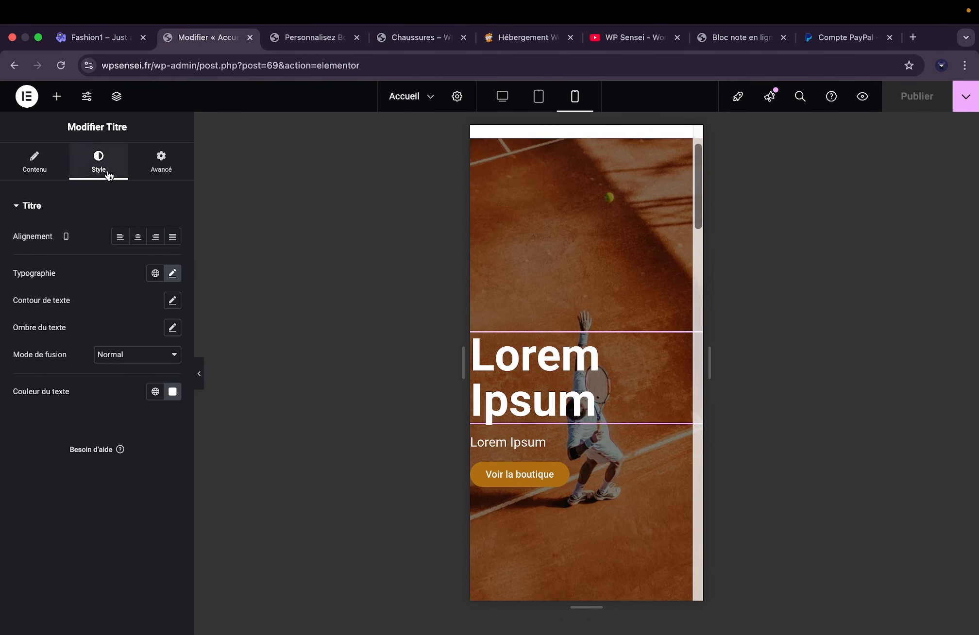
{"action": "left_click", "coordinate": [138, 238]}
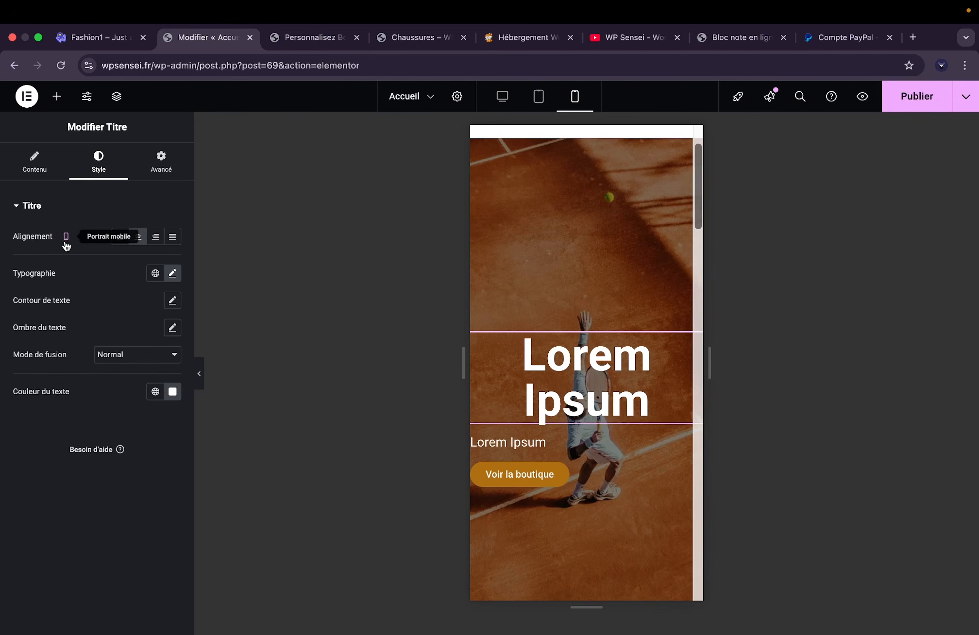
{"action": "left_click", "coordinate": [503, 103]}
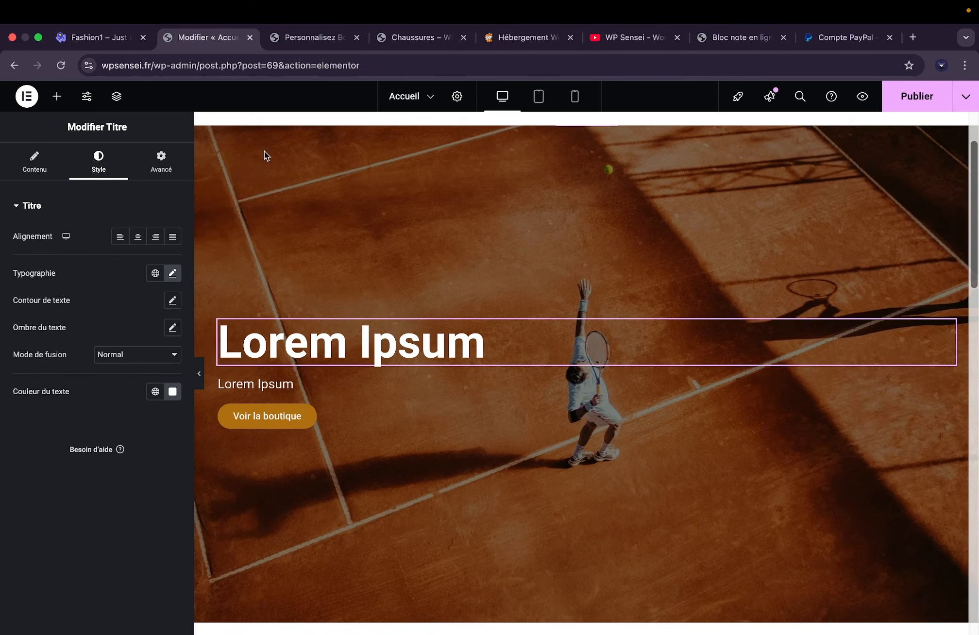
{"action": "left_click", "coordinate": [576, 100]}
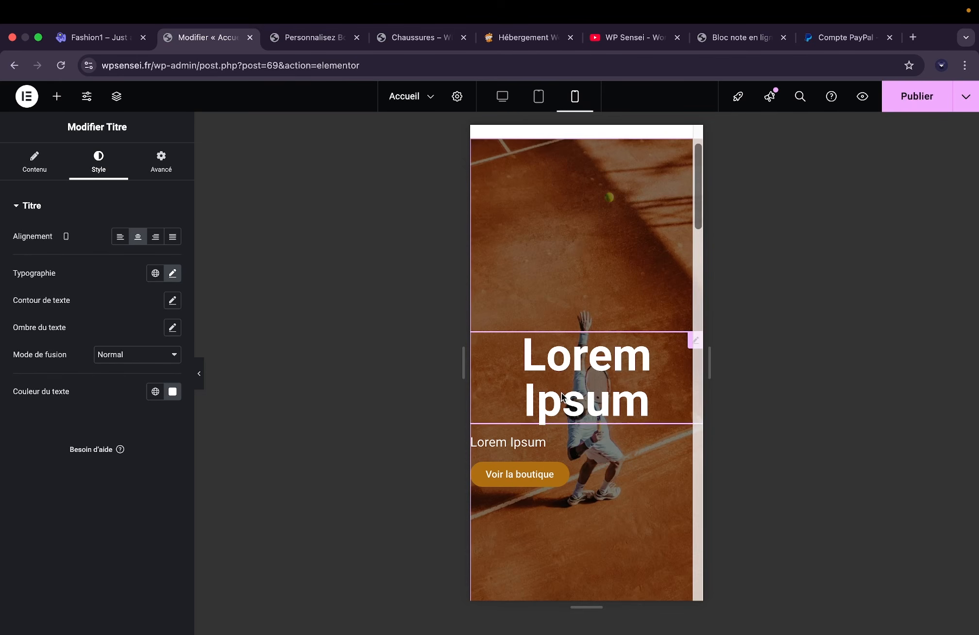
Centre the hero's small "Lorem Ipsum" subtitle and the "Voir la boutique" button in the mobile layout.
{"action": "left_click", "coordinate": [551, 444]}
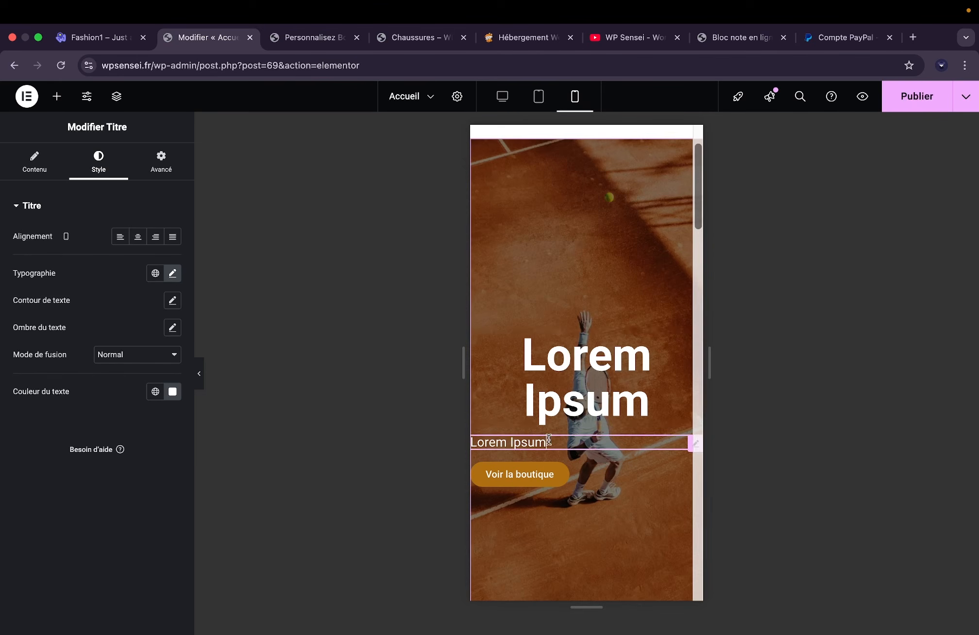
{"action": "left_click", "coordinate": [146, 237]}
{"action": "left_click", "coordinate": [559, 478]}
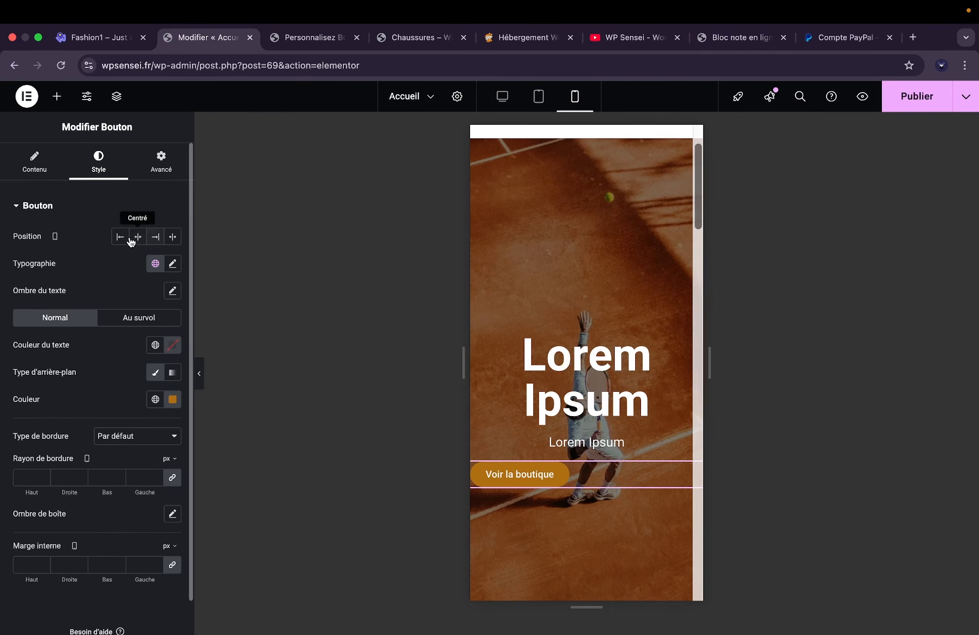
{"action": "left_click", "coordinate": [138, 237]}
Centre the "Lorem Ipsum" title on the first category image, the woman with the bottle, in the mobile layout.
{"action": "scroll", "coordinate": [546, 342], "scroll_direction": "down", "scroll_amount": 10}
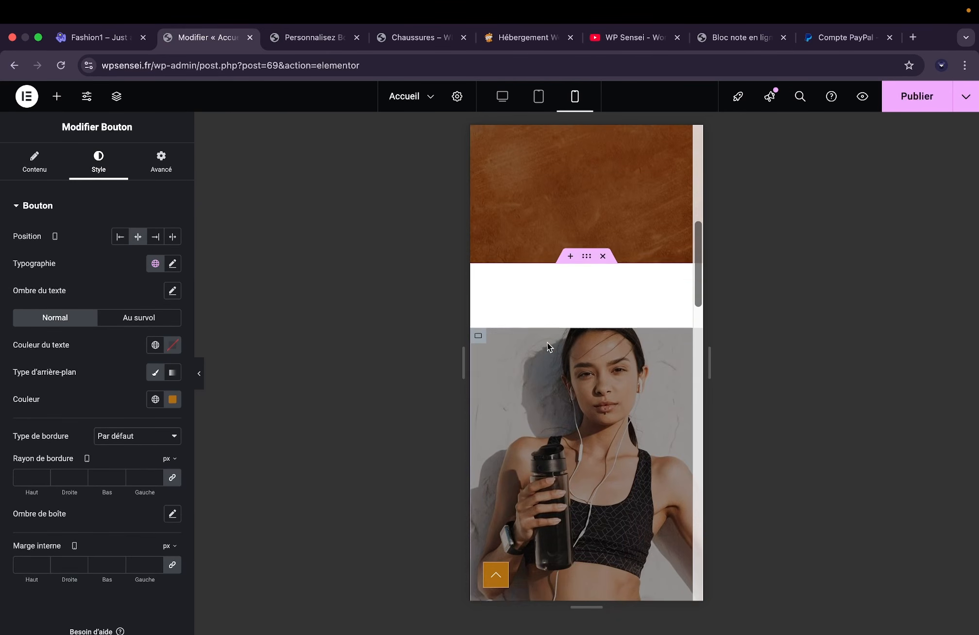
{"action": "scroll", "coordinate": [549, 346], "scroll_direction": "down", "scroll_amount": 2}
{"action": "left_click", "coordinate": [554, 454]}
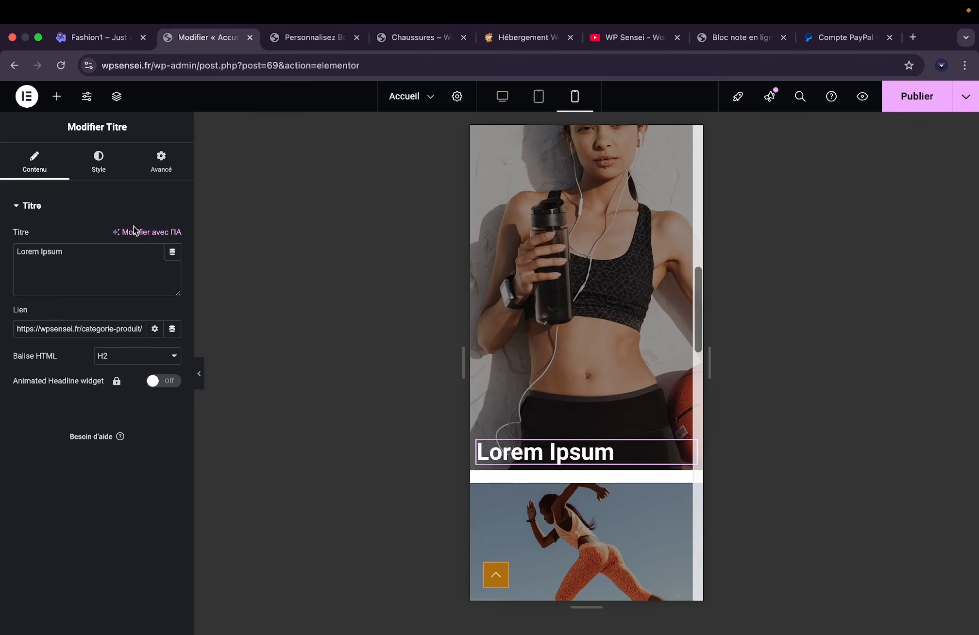
{"action": "left_click", "coordinate": [97, 174]}
{"action": "left_click", "coordinate": [138, 237]}
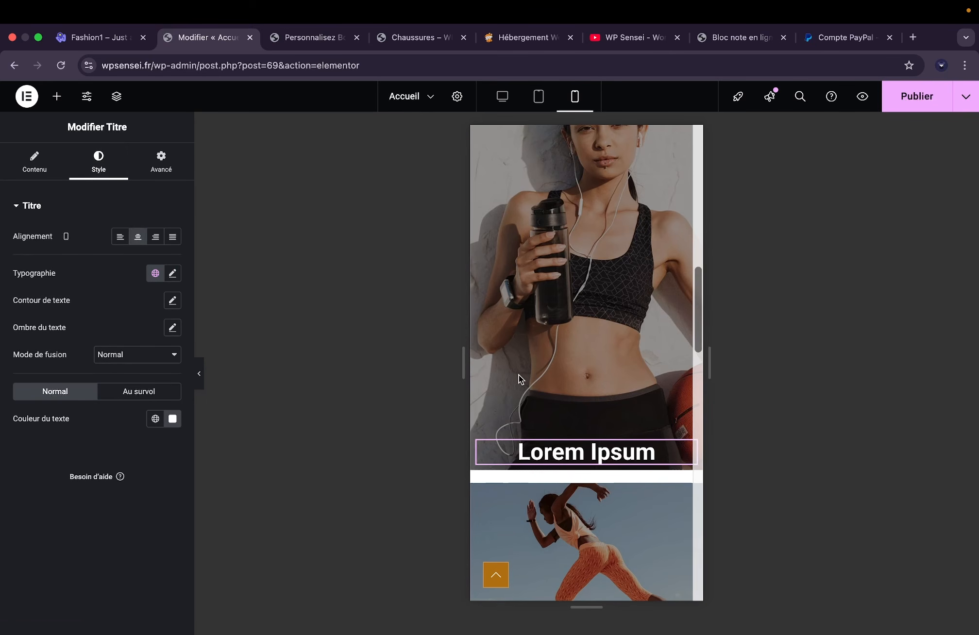
Set the runner category container's item alignment to centred in the mobile layout.
{"action": "scroll", "coordinate": [521, 380], "scroll_direction": "down", "scroll_amount": 10}
{"action": "left_click", "coordinate": [586, 218]}
{"action": "left_click", "coordinate": [93, 178]}
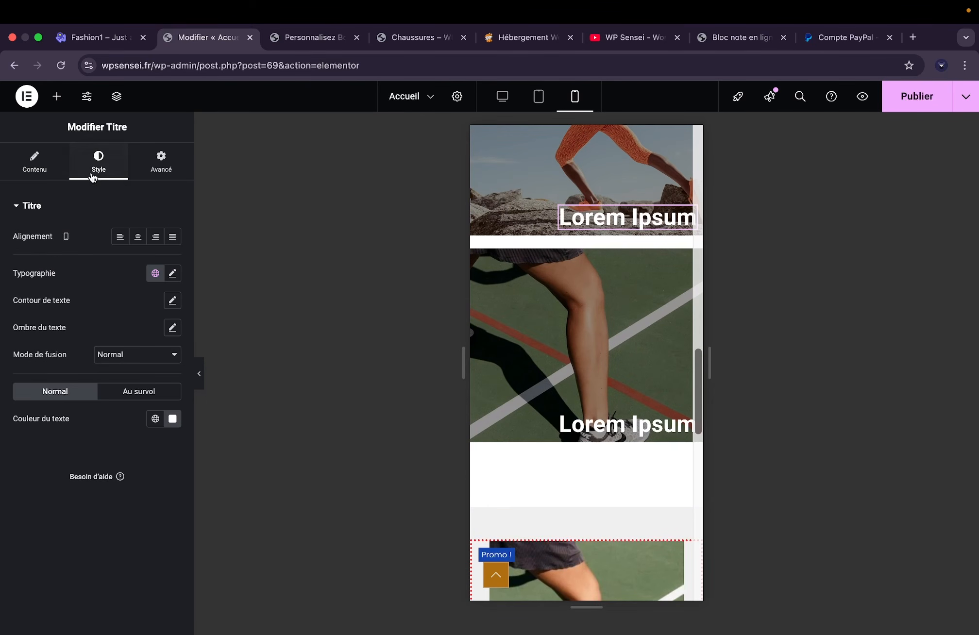
{"action": "left_click", "coordinate": [22, 157]}
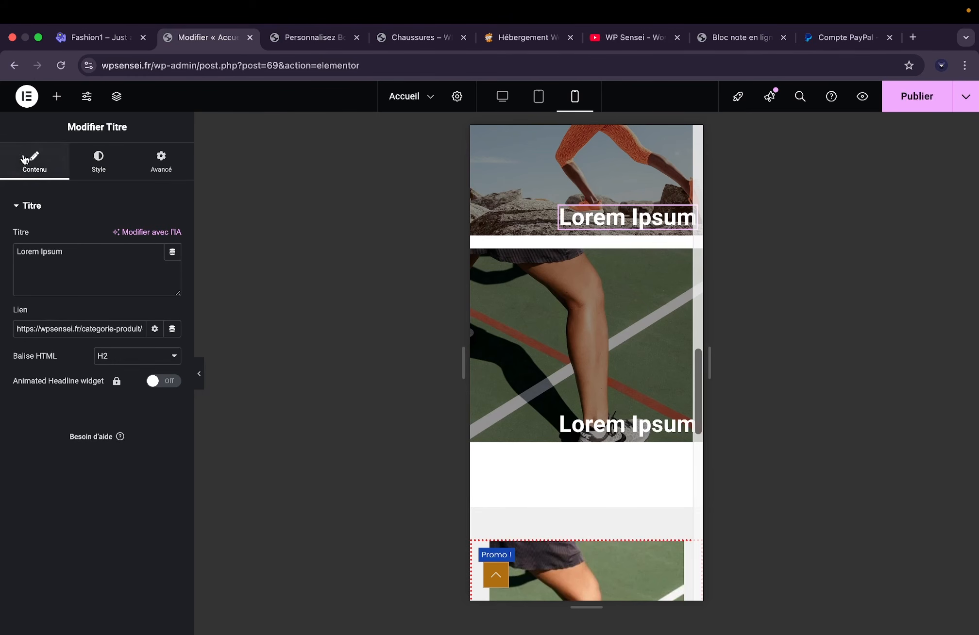
{"action": "scroll", "coordinate": [501, 219], "scroll_direction": "up", "scroll_amount": 3}
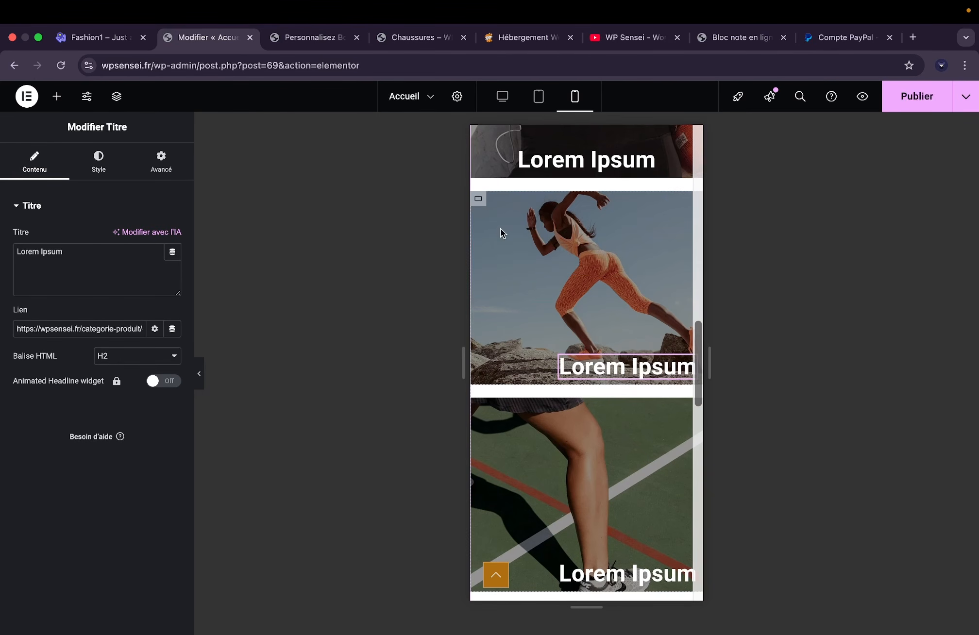
{"action": "left_click", "coordinate": [477, 199]}
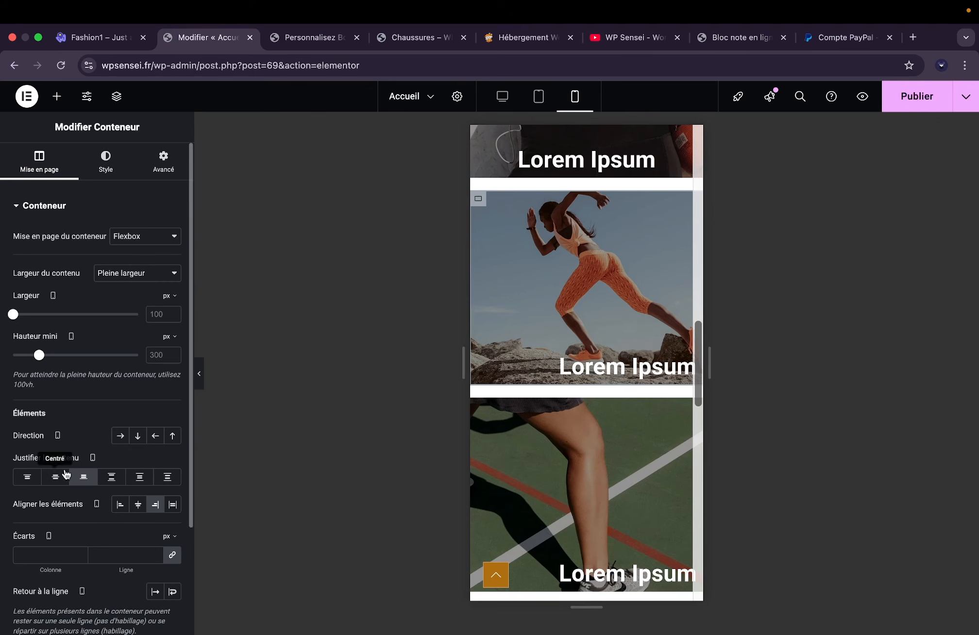
{"action": "left_click", "coordinate": [134, 505]}
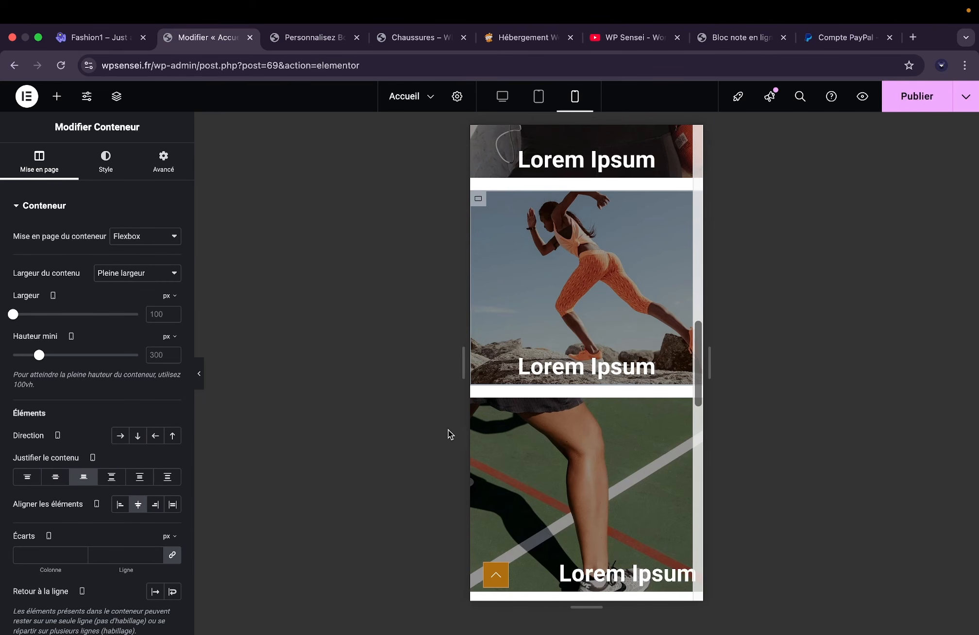
Set the tennis-court category container's item alignment to start in the mobile layout.
{"action": "left_click", "coordinate": [479, 412]}
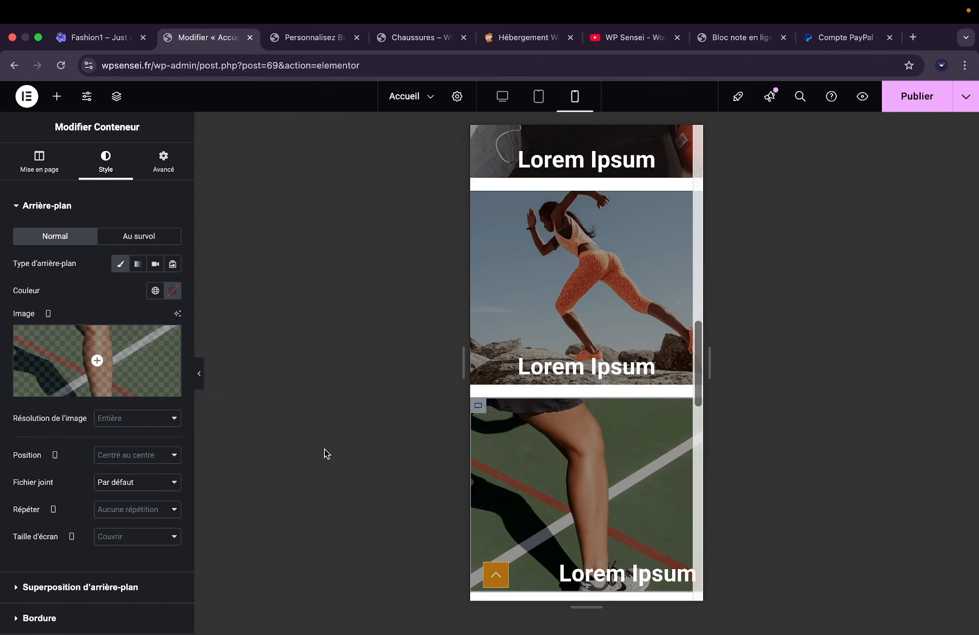
{"action": "left_click", "coordinate": [38, 165]}
{"action": "left_click", "coordinate": [120, 504]}
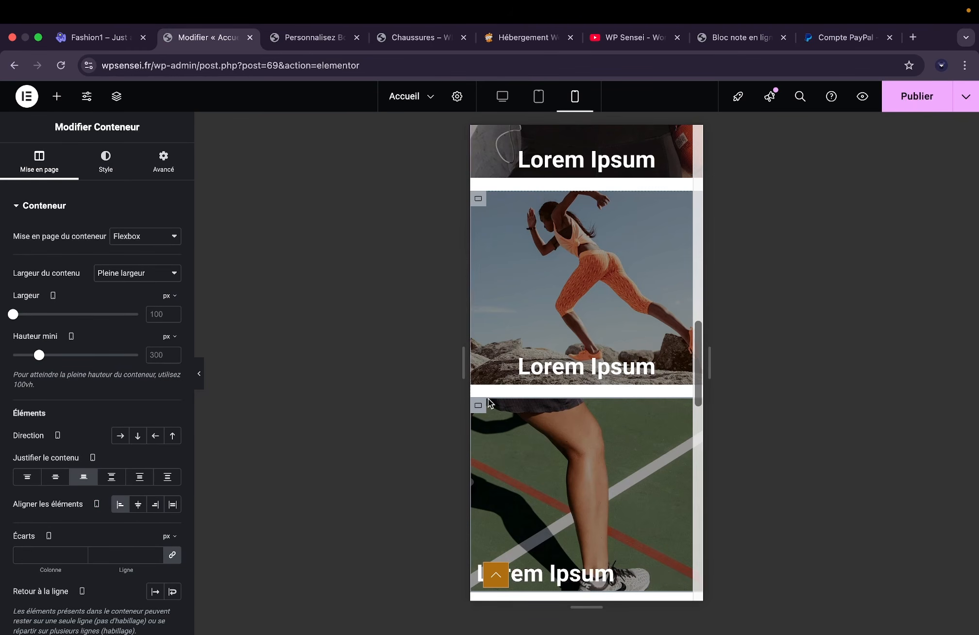
Set the tennis-court category container's item alignment to centred in the mobile layout.
{"action": "left_click", "coordinate": [138, 504]}
{"action": "scroll", "coordinate": [604, 406], "scroll_direction": "up", "scroll_amount": 10}
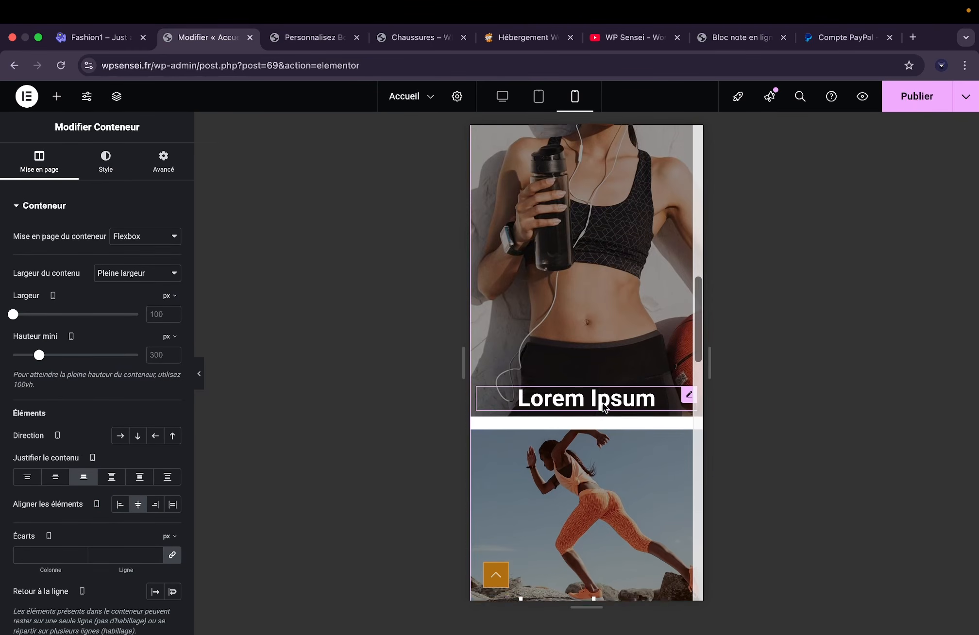
{"action": "scroll", "coordinate": [605, 408], "scroll_direction": "up", "scroll_amount": 10}
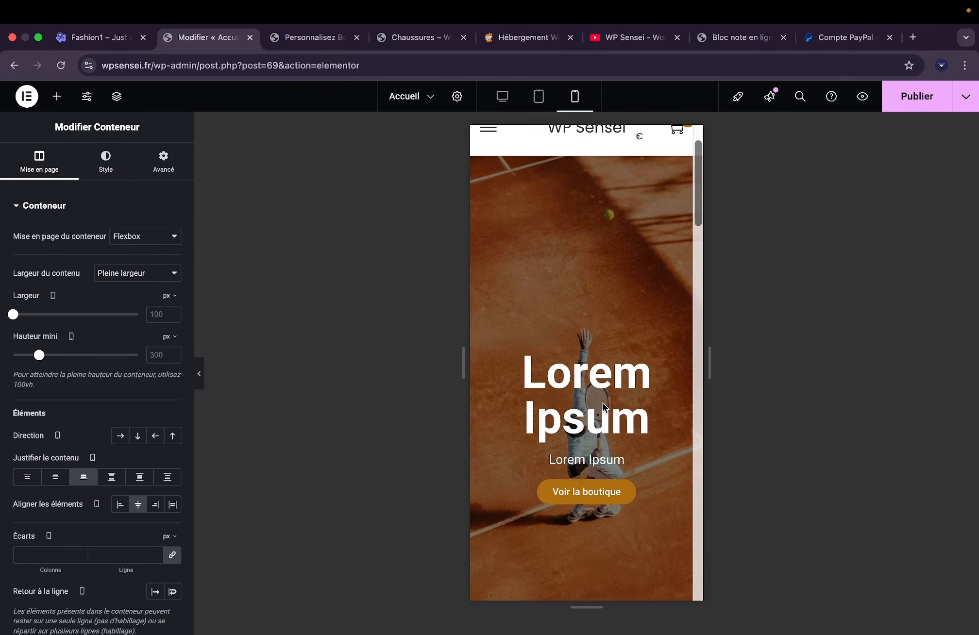
Set the inner padding of the container holding the category images to 50 px on all four sides in the mobile layout.
{"action": "scroll", "coordinate": [604, 409], "scroll_direction": "down", "scroll_amount": 5}
{"action": "scroll", "coordinate": [605, 409], "scroll_direction": "down", "scroll_amount": 8}
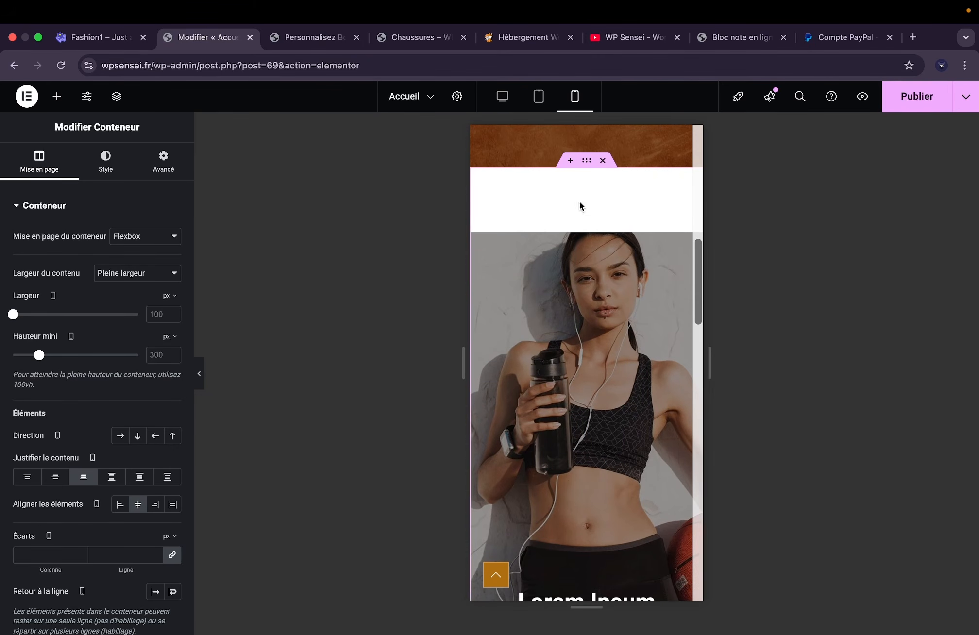
{"action": "left_click", "coordinate": [590, 167]}
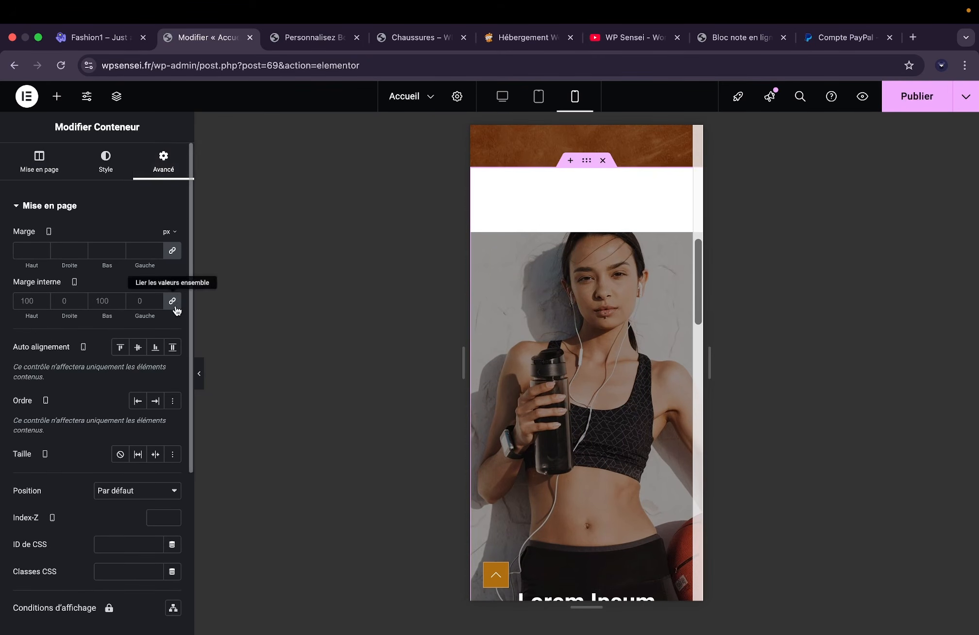
{"action": "left_click", "coordinate": [172, 301]}
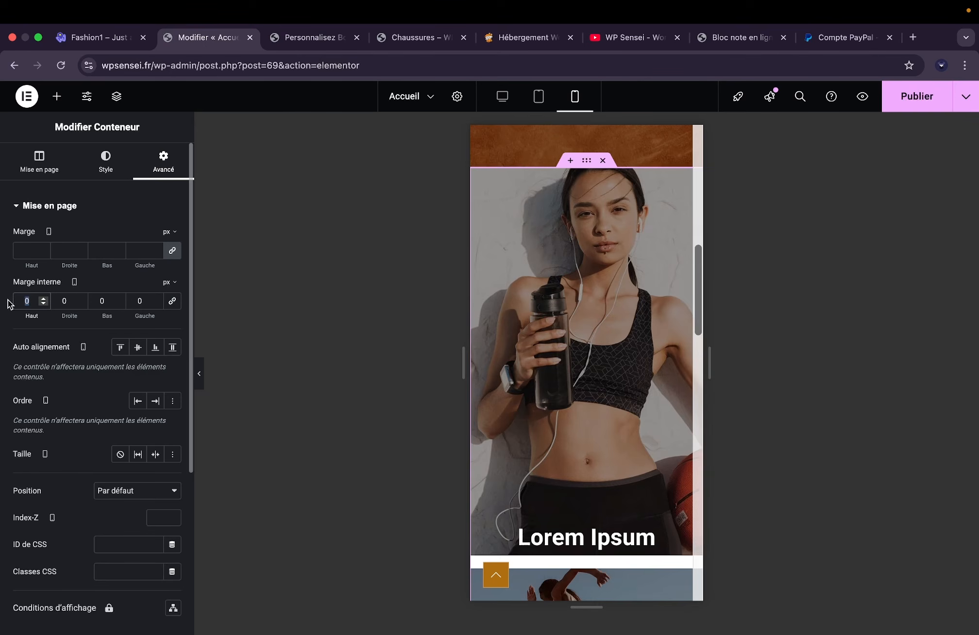
{"action": "type", "text": "50"}
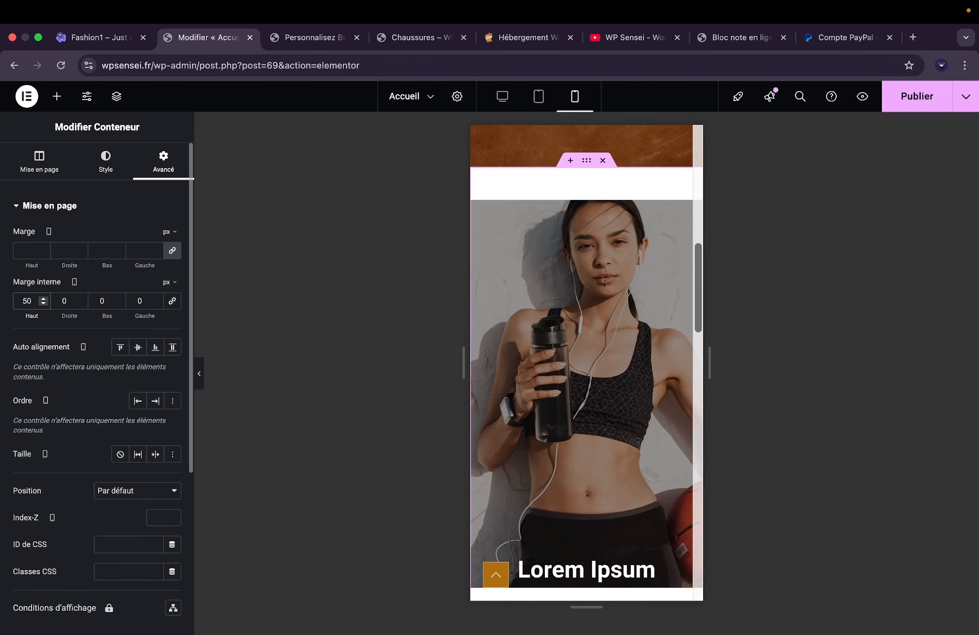
{"action": "type", "text": "50"}
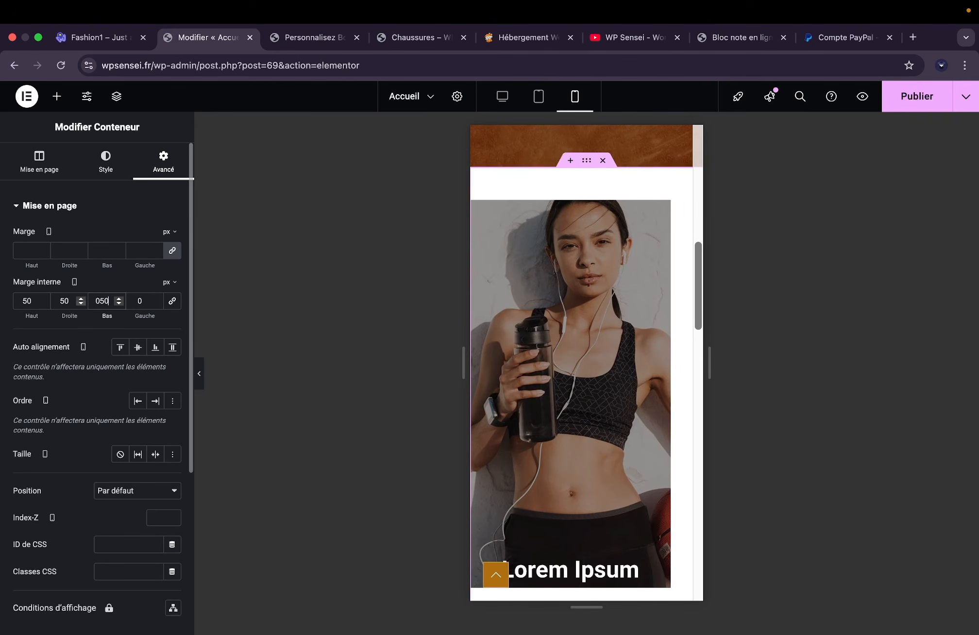
{"action": "type", "text": "50"}
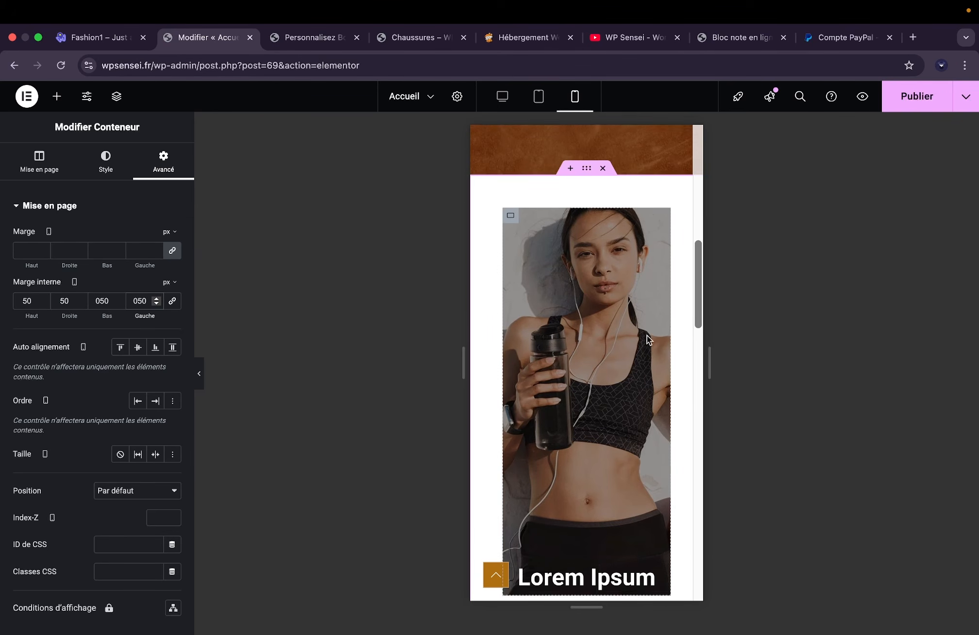
{"action": "scroll", "coordinate": [659, 374], "scroll_direction": "up", "scroll_amount": 5}
{"action": "scroll", "coordinate": [661, 381], "scroll_direction": "up", "scroll_amount": 3}
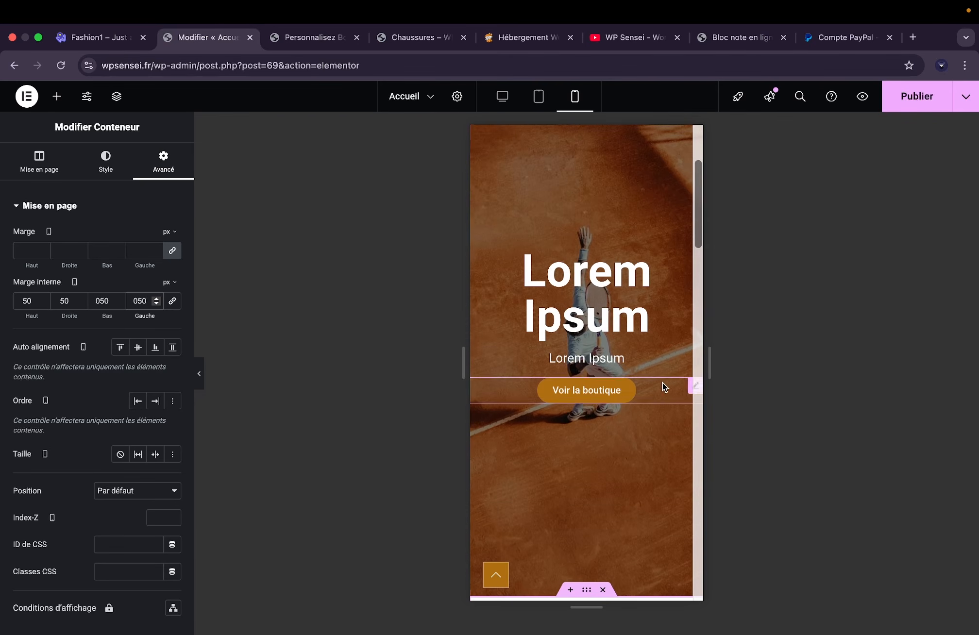
{"action": "scroll", "coordinate": [616, 344], "scroll_direction": "down", "scroll_amount": 10}
{"action": "scroll", "coordinate": [616, 345], "scroll_direction": "down", "scroll_amount": 10}
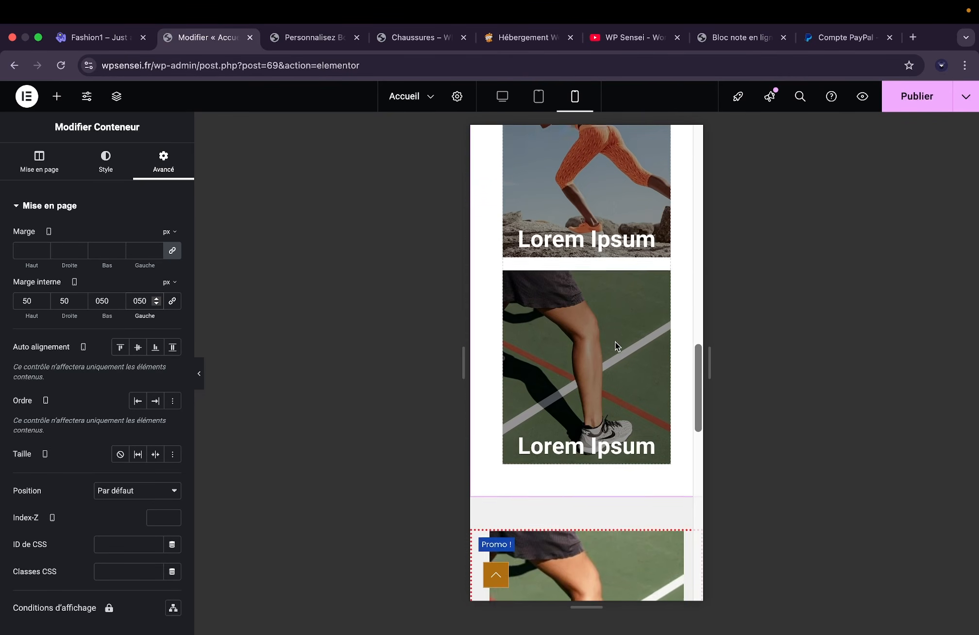
{"action": "scroll", "coordinate": [616, 347], "scroll_direction": "up", "scroll_amount": 5}
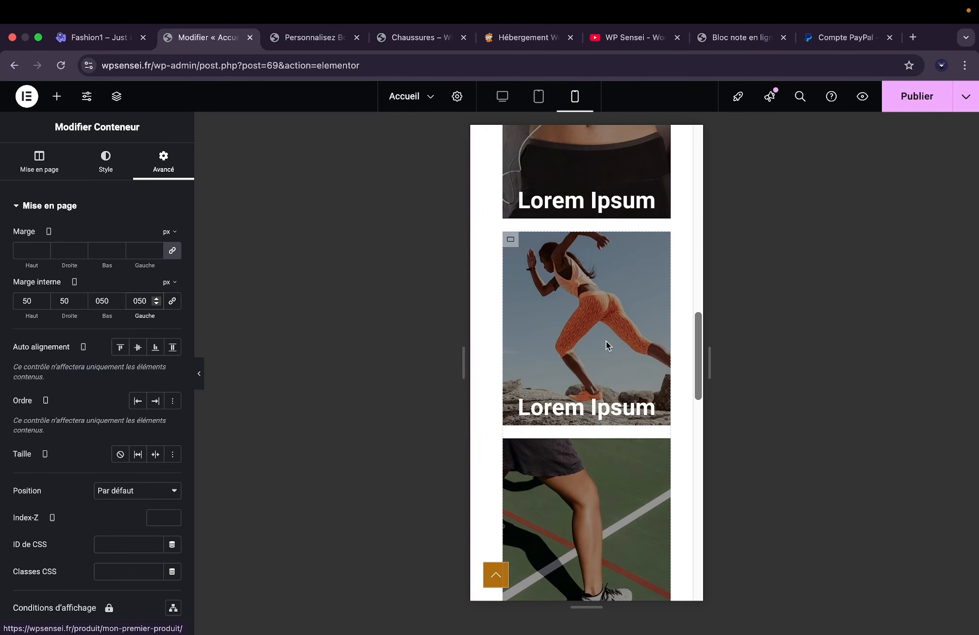
Open the typography settings of the "Lorem Ipsum" title on the runner category image.
{"action": "left_click", "coordinate": [603, 410]}
{"action": "left_click", "coordinate": [99, 167]}
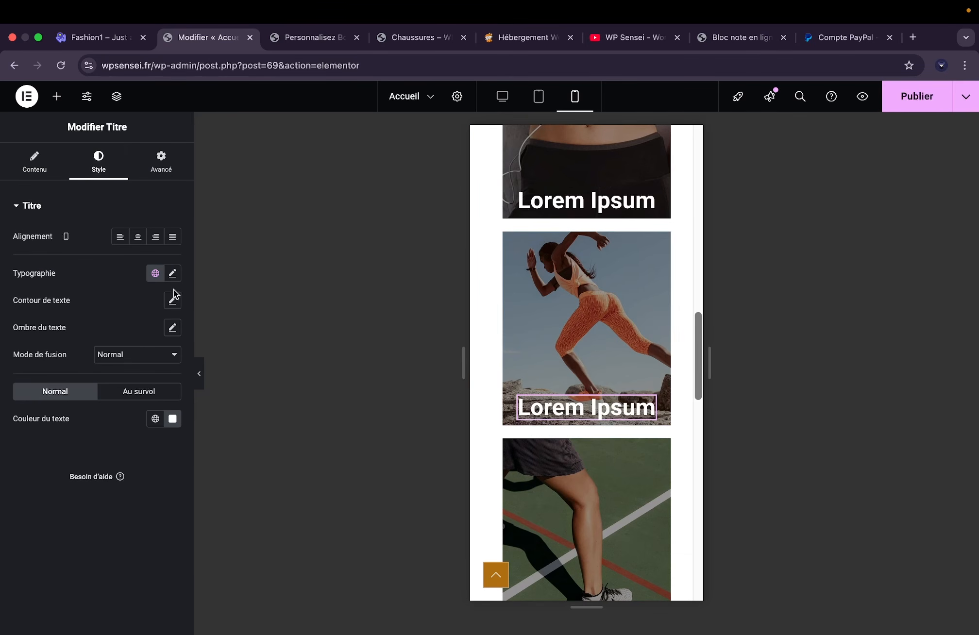
{"action": "left_click", "coordinate": [172, 275]}
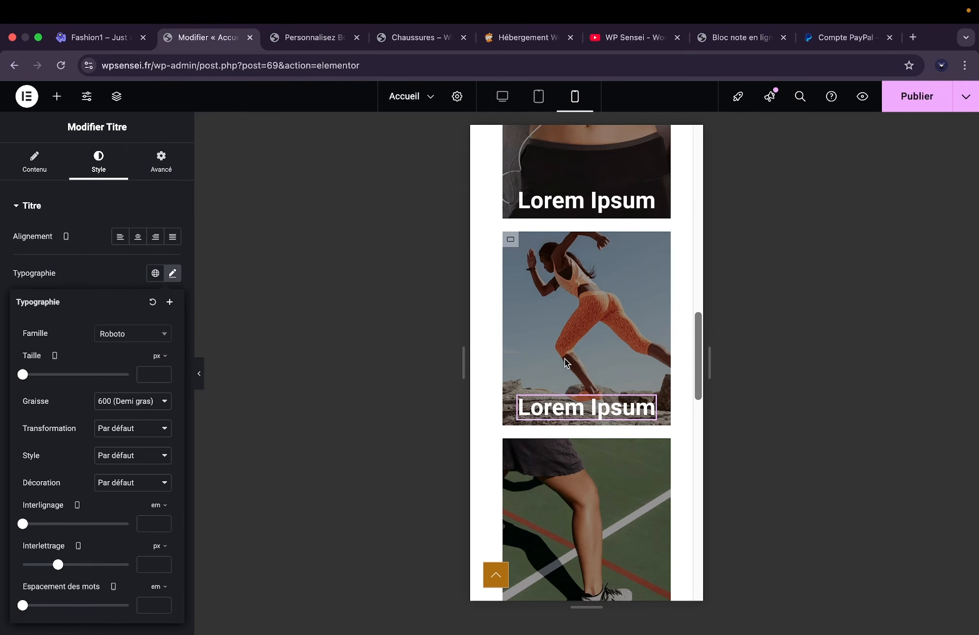
Set the first "Paiement sécurisé" container's border width to 0 on all sides in the mobile layout.
{"action": "scroll", "coordinate": [565, 362], "scroll_direction": "down", "scroll_amount": 6}
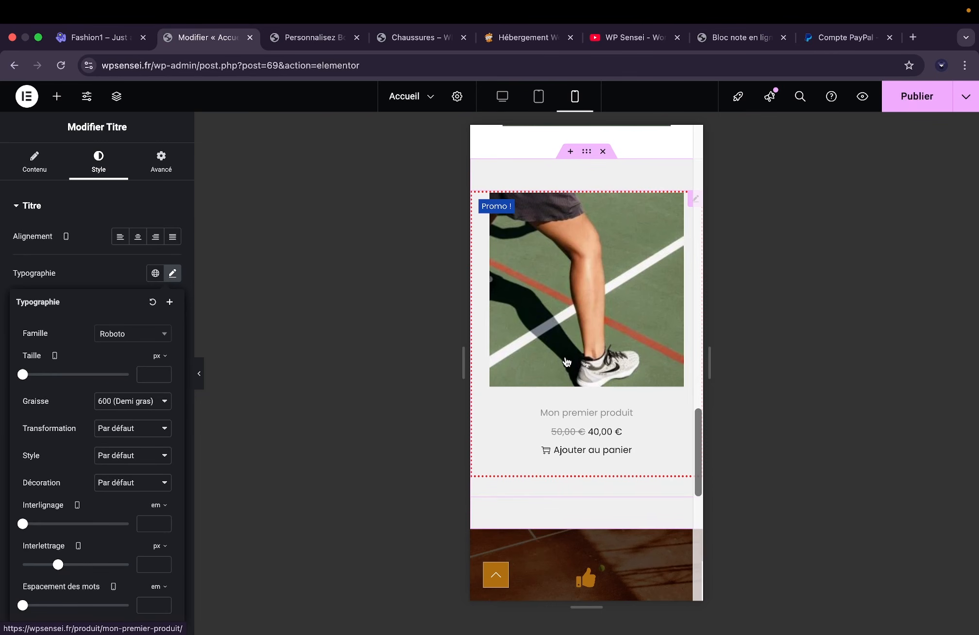
{"action": "scroll", "coordinate": [567, 362], "scroll_direction": "down", "scroll_amount": 1}
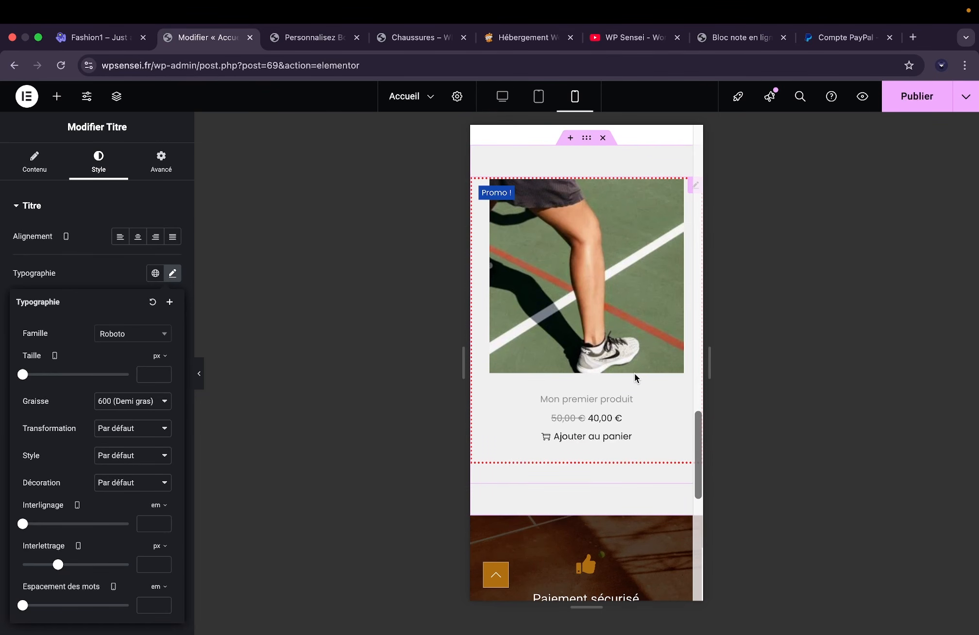
{"action": "scroll", "coordinate": [634, 374], "scroll_direction": "down", "scroll_amount": 10}
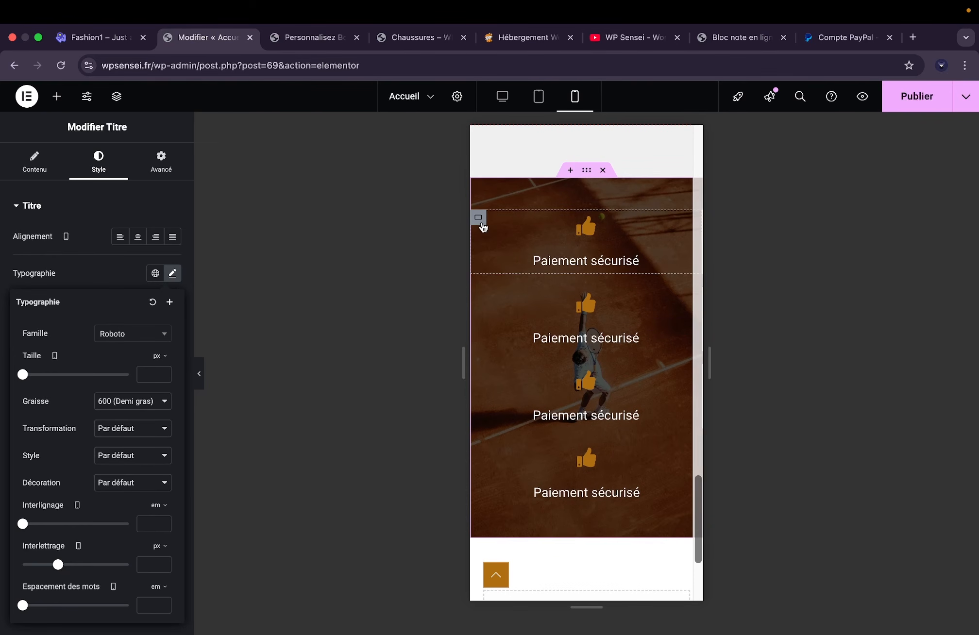
{"action": "left_click", "coordinate": [479, 220]}
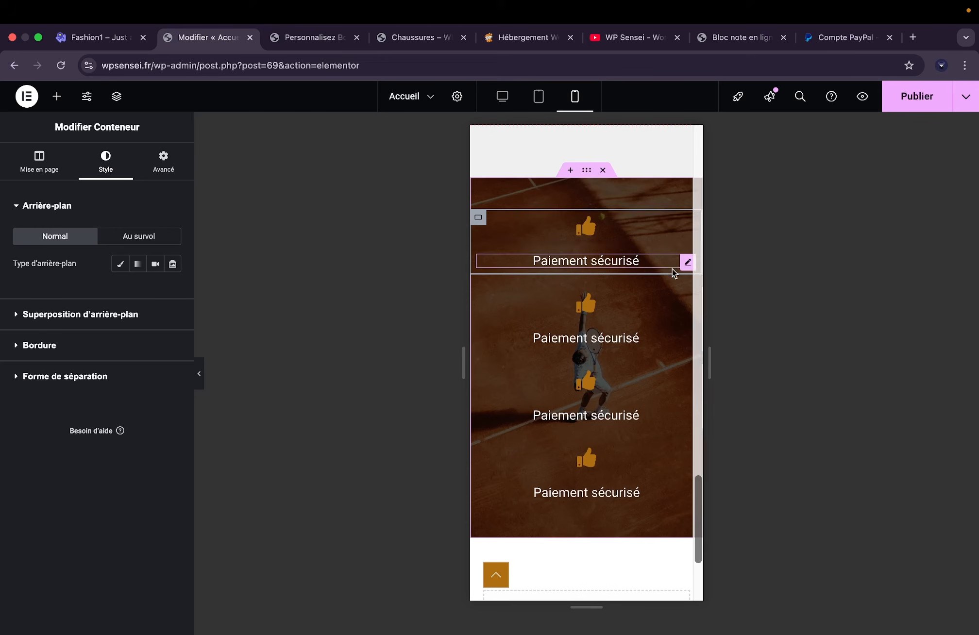
{"action": "scroll", "coordinate": [670, 289], "scroll_direction": "up", "scroll_amount": 5}
{"action": "scroll", "coordinate": [670, 288], "scroll_direction": "down", "scroll_amount": 3}
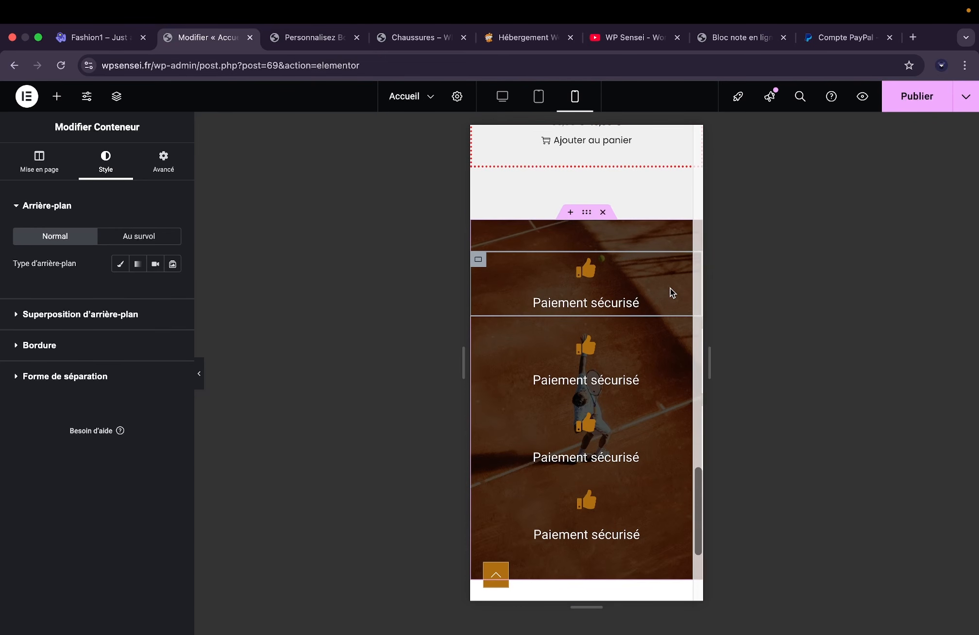
{"action": "left_click", "coordinate": [74, 353]}
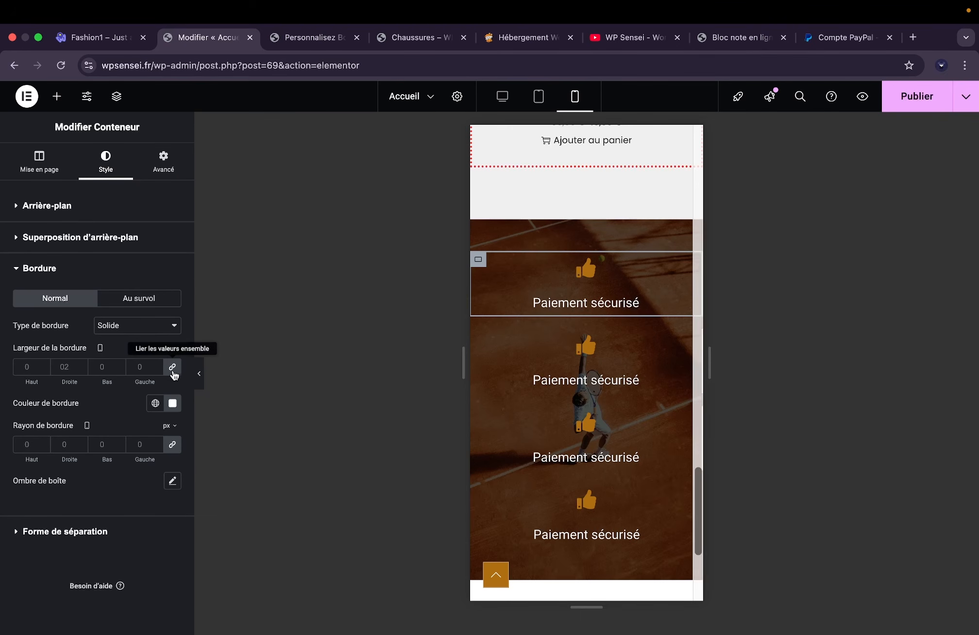
{"action": "left_click", "coordinate": [174, 372]}
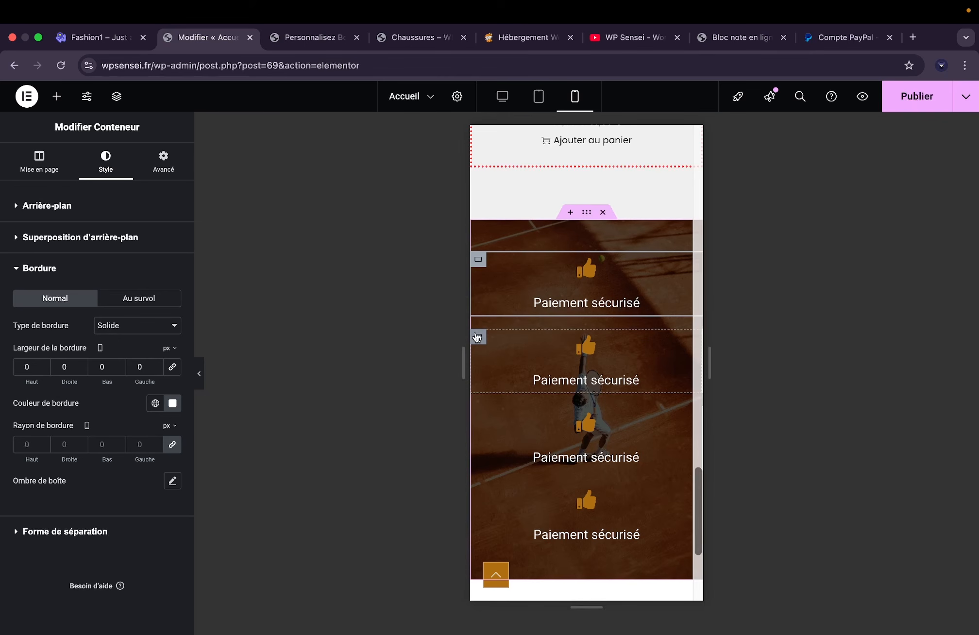
Set the border width of the second and third "Paiement sécurisé" containers to 0 on all sides in the mobile layout.
{"action": "left_click", "coordinate": [478, 339]}
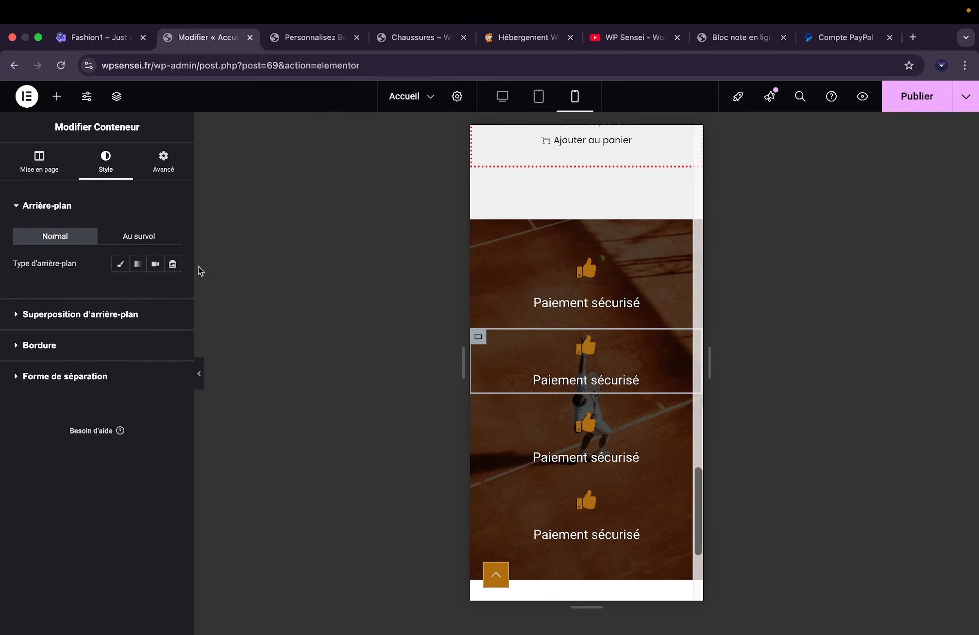
{"action": "left_click", "coordinate": [86, 358]}
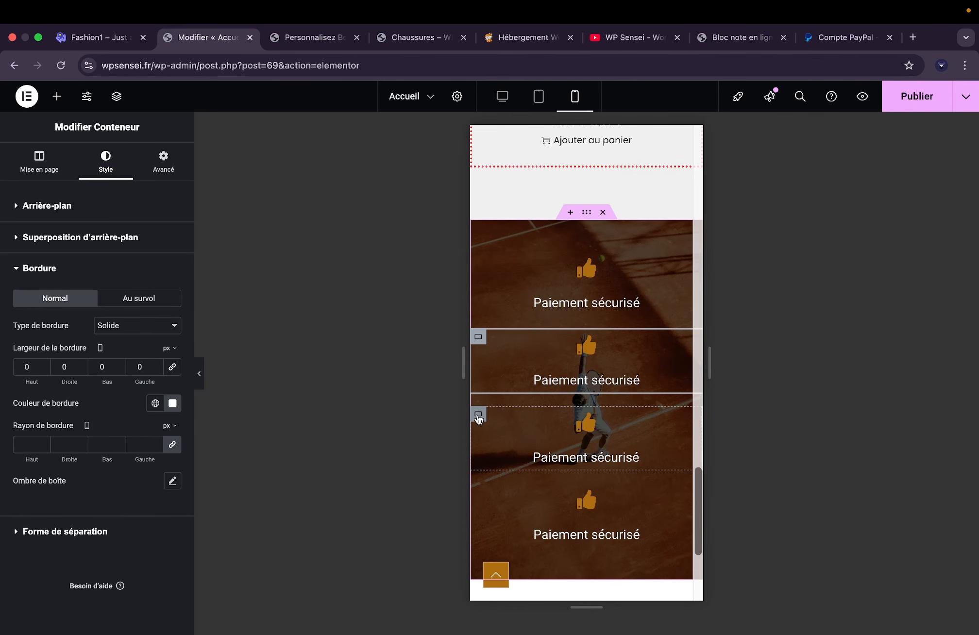
{"action": "left_click", "coordinate": [479, 418]}
{"action": "left_click", "coordinate": [104, 344]}
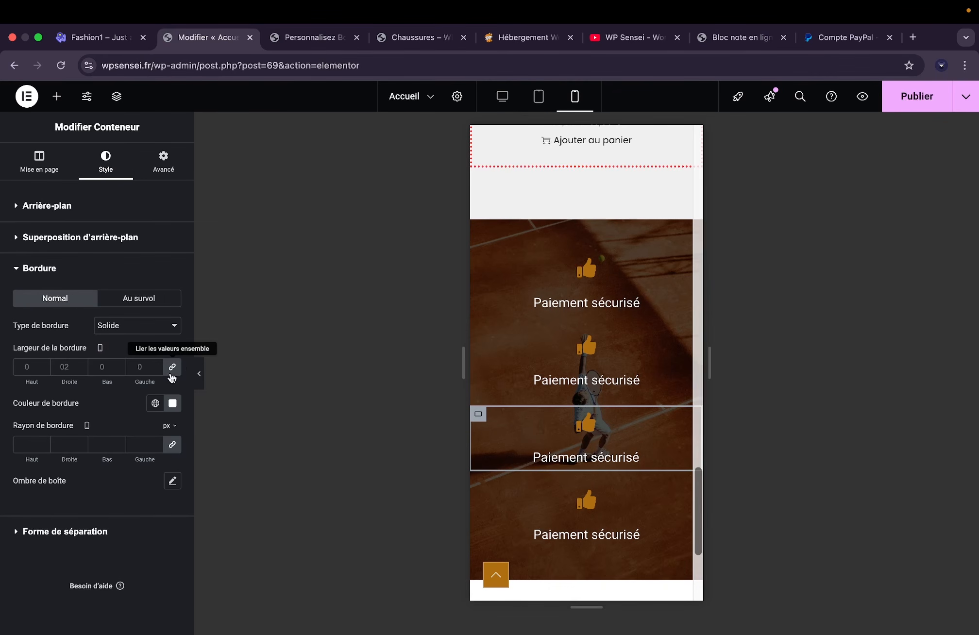
{"action": "left_click", "coordinate": [173, 367]}
Publish the Accueil page and check its tablet and desktop layouts.
{"action": "left_click", "coordinate": [893, 97]}
{"action": "left_click", "coordinate": [538, 96]}
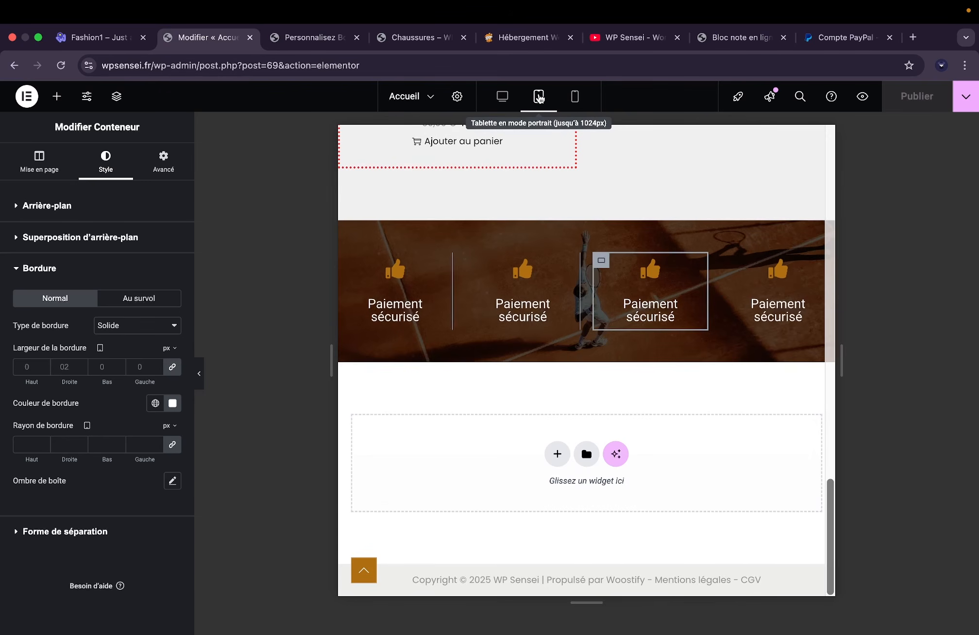
{"action": "left_click", "coordinate": [502, 96]}
{"action": "scroll", "coordinate": [555, 216], "scroll_direction": "up", "scroll_amount": 10}
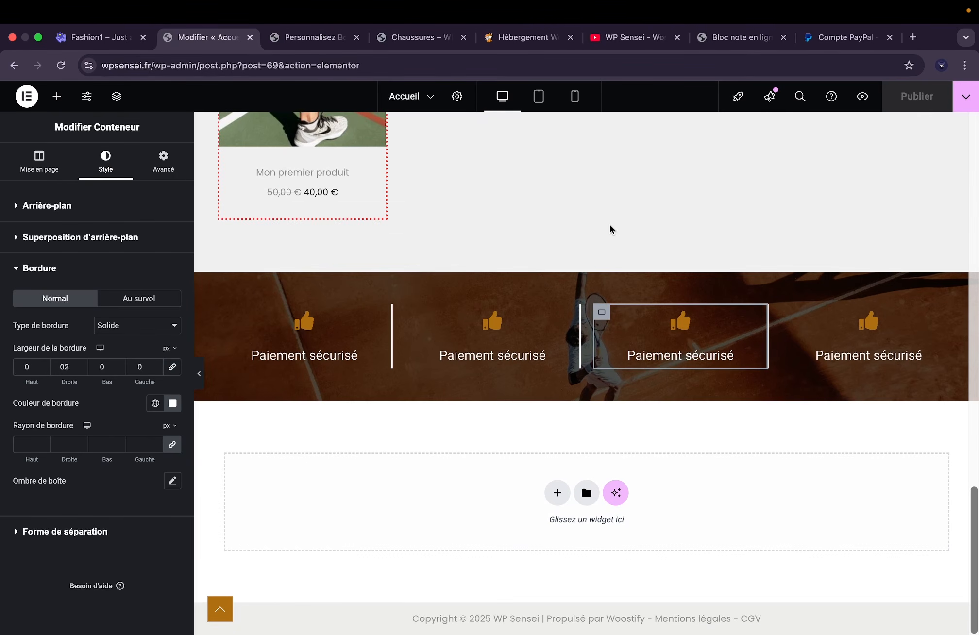
{"action": "scroll", "coordinate": [319, 148], "scroll_direction": "up", "scroll_amount": 10}
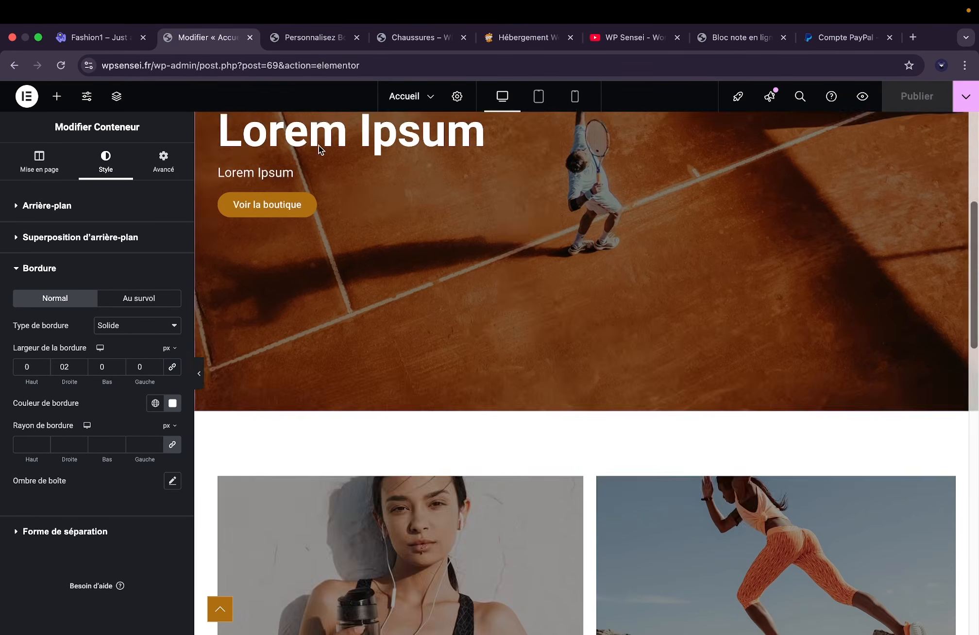
Open the live site at wpsensei.fr and examine the home page from the header down to the feature row and footer.
{"action": "left_click_drag", "start_coordinate": [151, 66], "coordinate": [520, 73]}
{"action": "key", "text": "BackSpace"}
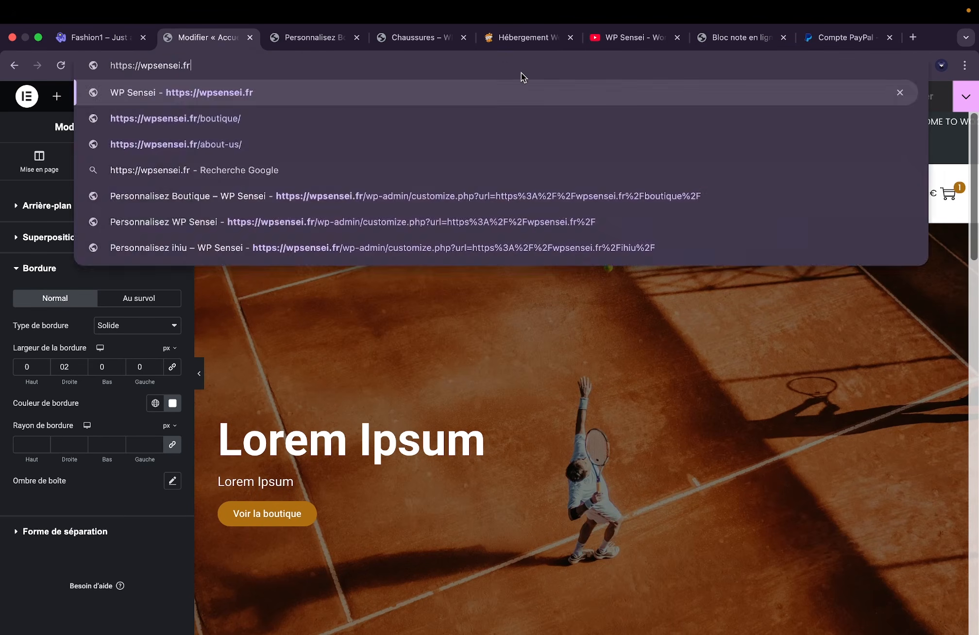
{"action": "key", "text": "Return"}
{"action": "scroll", "coordinate": [489, 340], "scroll_direction": "down", "scroll_amount": 4}
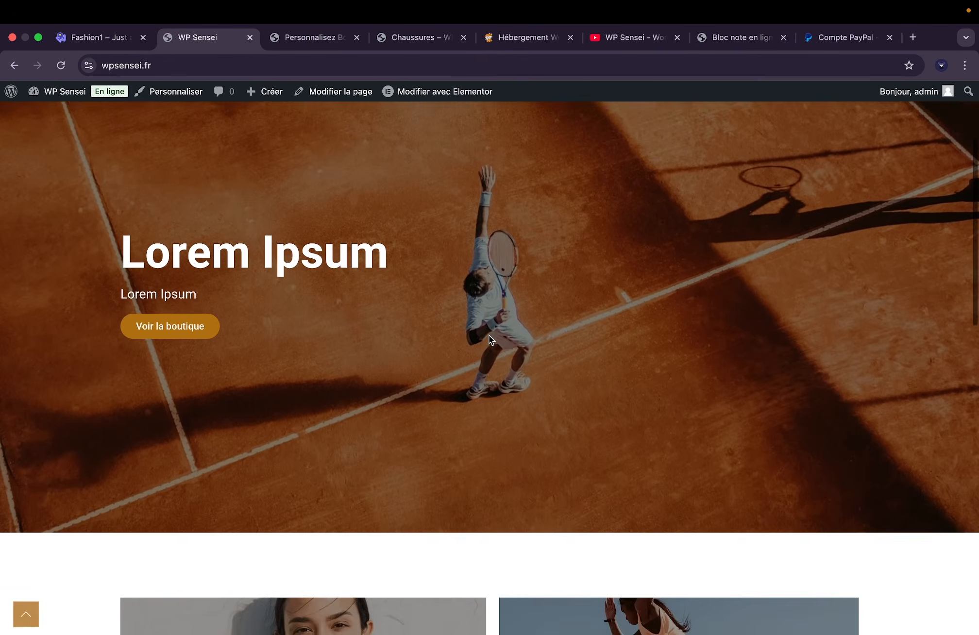
{"action": "scroll", "coordinate": [489, 340], "scroll_direction": "up", "scroll_amount": 5}
{"action": "scroll", "coordinate": [488, 340], "scroll_direction": "down", "scroll_amount": 2}
{"action": "scroll", "coordinate": [491, 340], "scroll_direction": "down", "scroll_amount": 15}
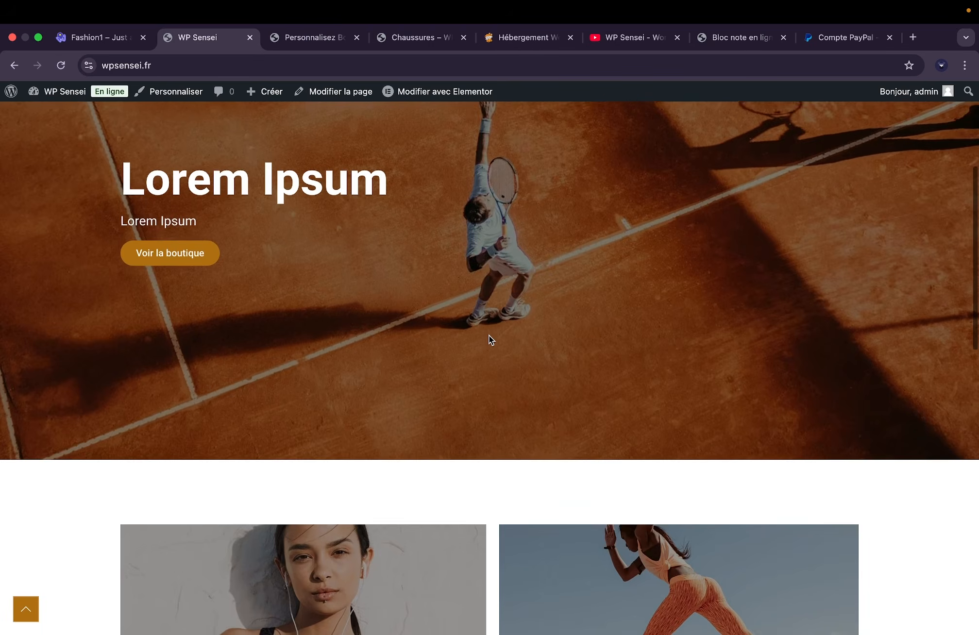
{"action": "scroll", "coordinate": [489, 335], "scroll_direction": "down", "scroll_amount": 5}
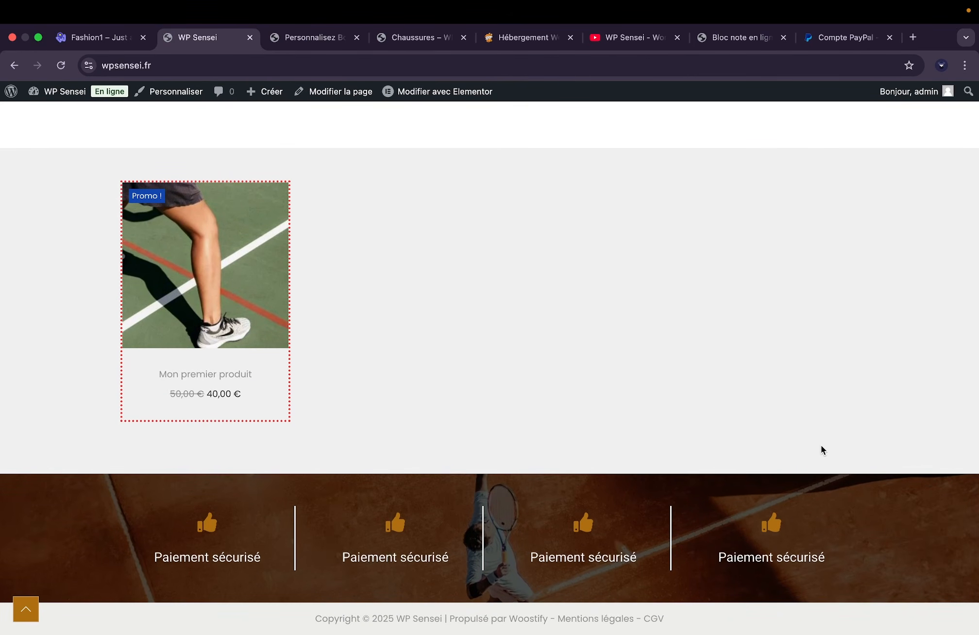
{"action": "scroll", "coordinate": [821, 446], "scroll_direction": "up", "scroll_amount": 20}
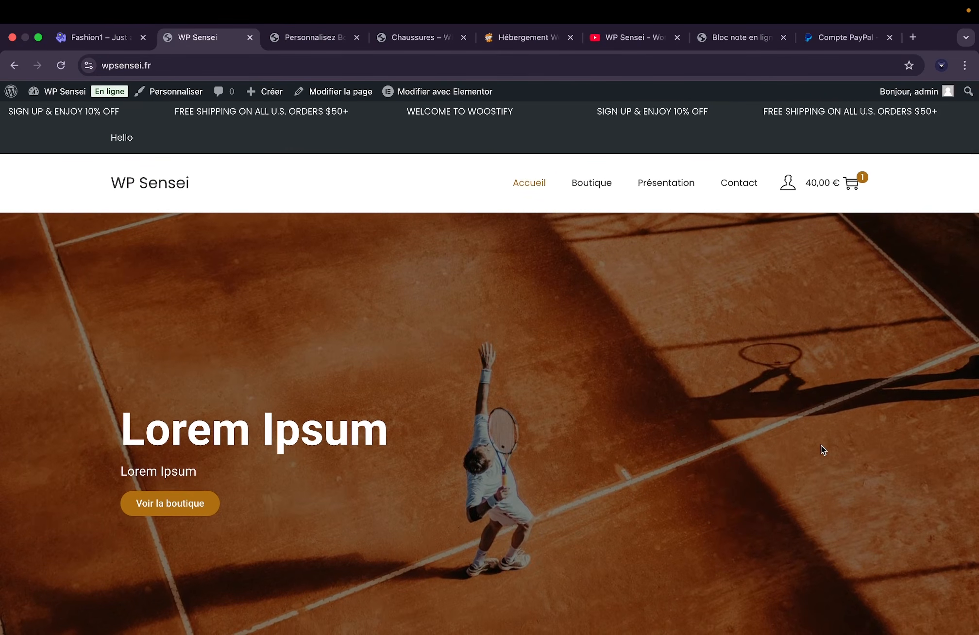
{"action": "scroll", "coordinate": [645, 320], "scroll_direction": "down", "scroll_amount": 20}
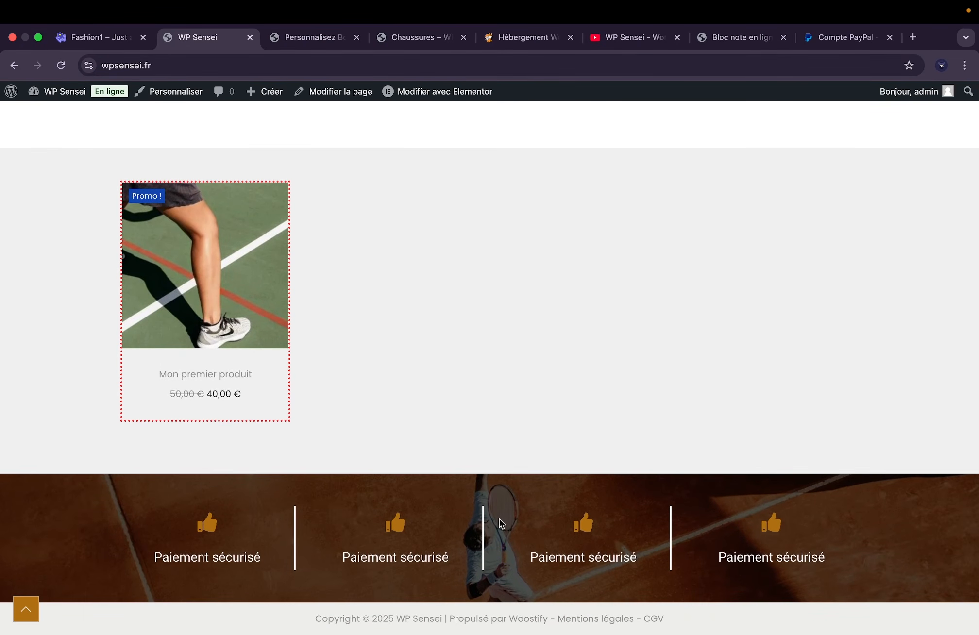
Reopen the live home page for editing in Elementor.
{"action": "scroll", "coordinate": [491, 523], "scroll_direction": "up", "scroll_amount": 20}
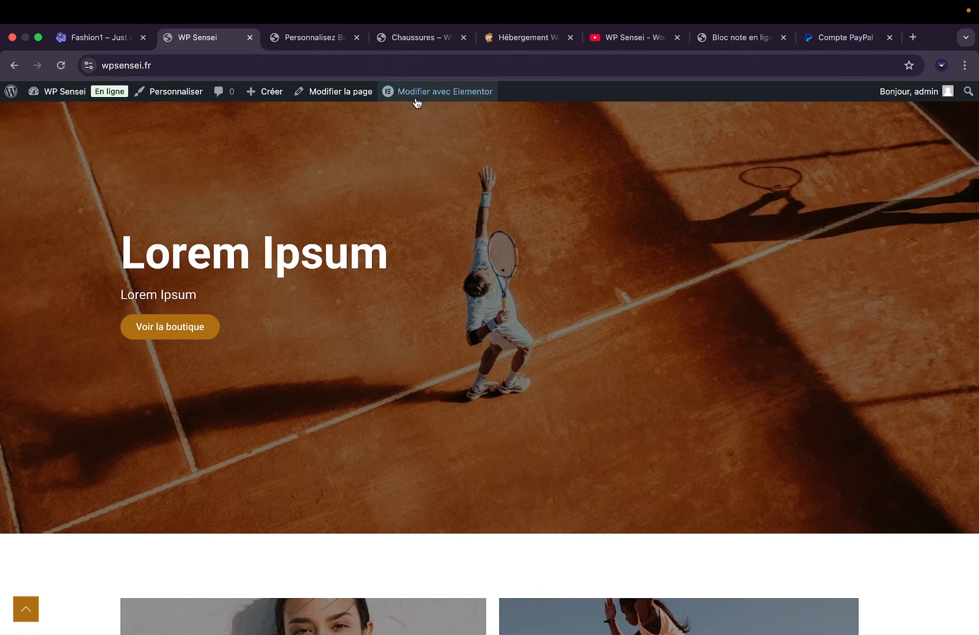
{"action": "left_click", "coordinate": [433, 92]}
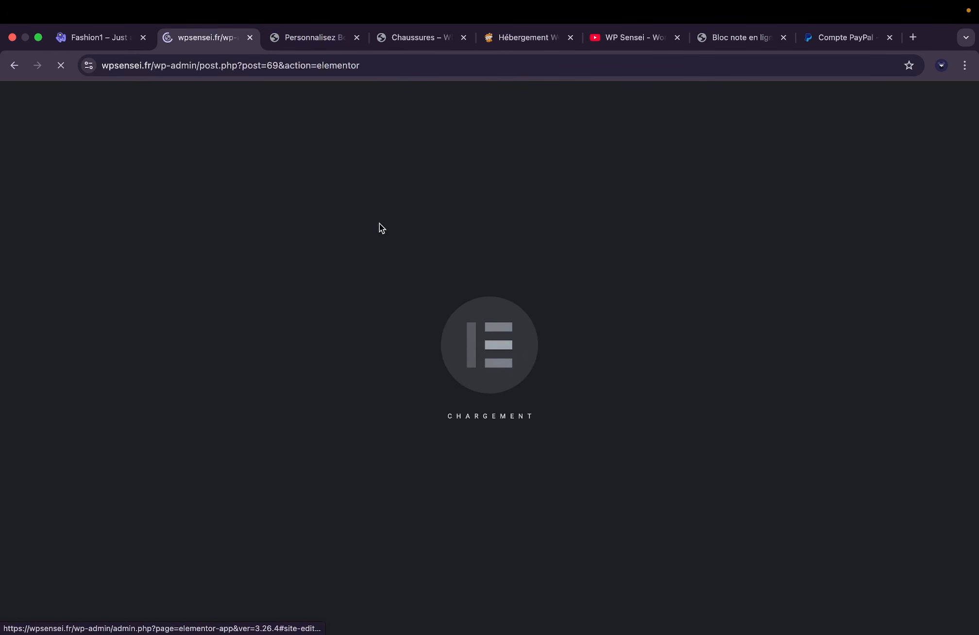
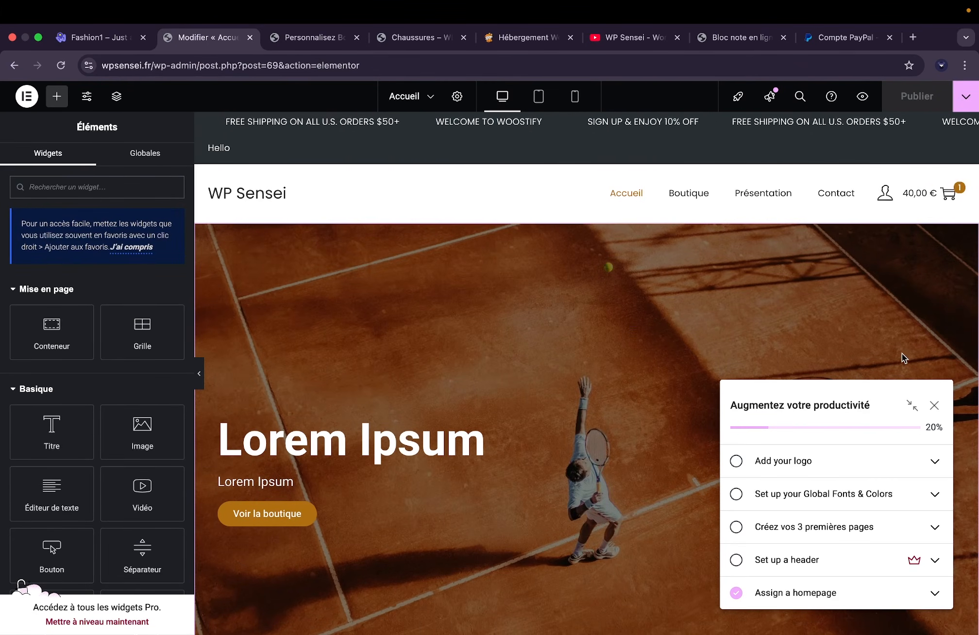
Set the entrance animation of the main container holding the three Lorem Ipsum images to Fade In Left.
{"action": "left_click", "coordinate": [934, 405]}
{"action": "scroll", "coordinate": [647, 329], "scroll_direction": "down", "scroll_amount": 10}
{"action": "scroll", "coordinate": [647, 331], "scroll_direction": "down", "scroll_amount": 4}
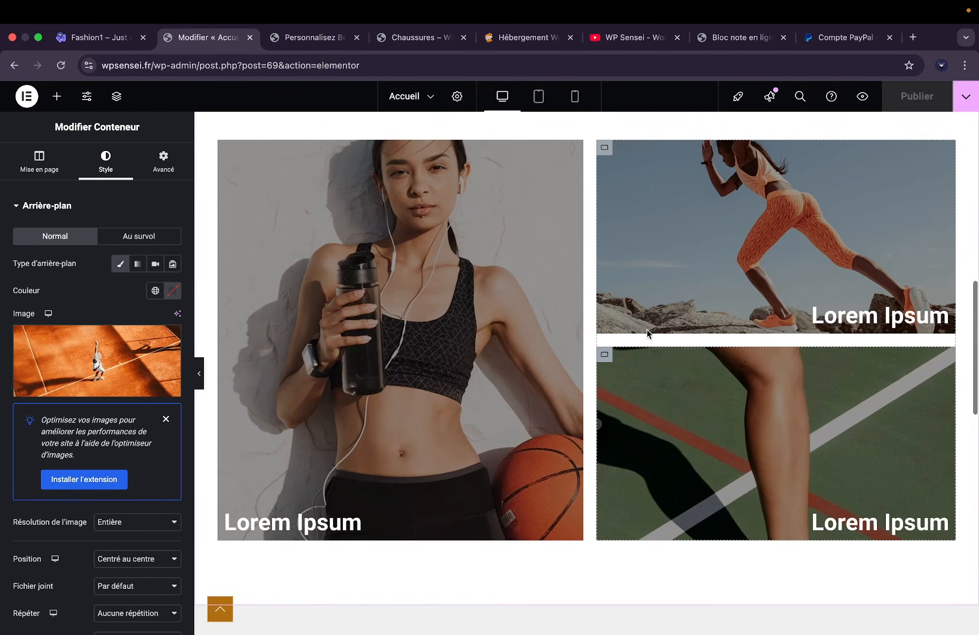
{"action": "scroll", "coordinate": [607, 321], "scroll_direction": "up", "scroll_amount": 5}
{"action": "left_click", "coordinate": [589, 263]}
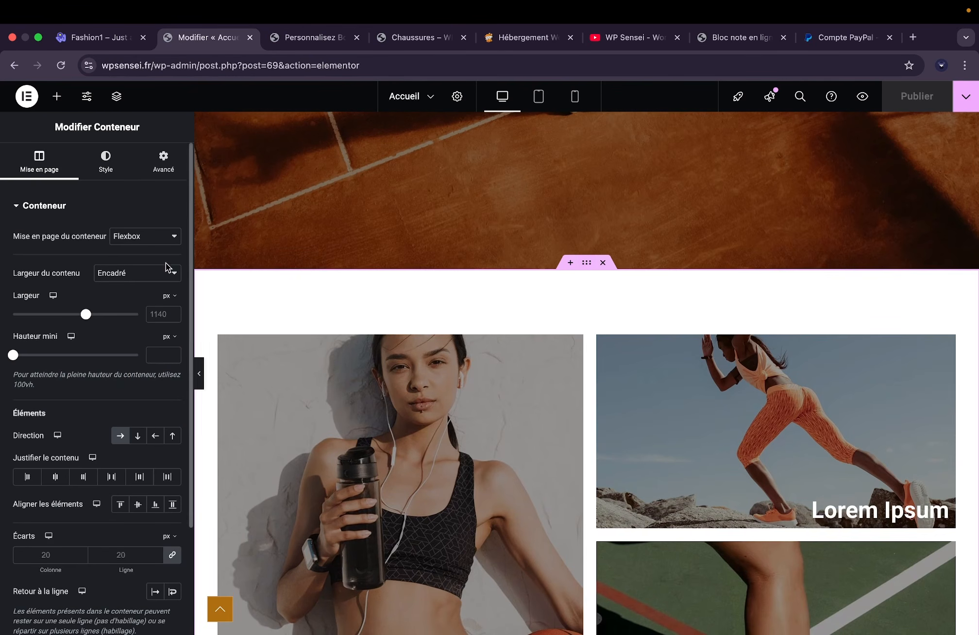
{"action": "left_click", "coordinate": [103, 162]}
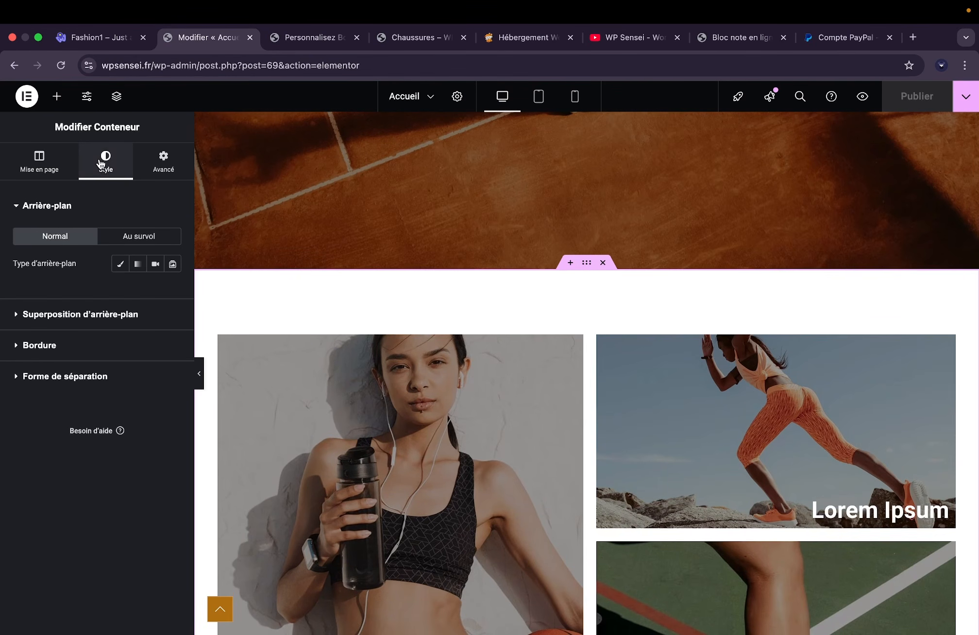
{"action": "left_click", "coordinate": [148, 165]}
{"action": "scroll", "coordinate": [81, 340], "scroll_direction": "down", "scroll_amount": 5}
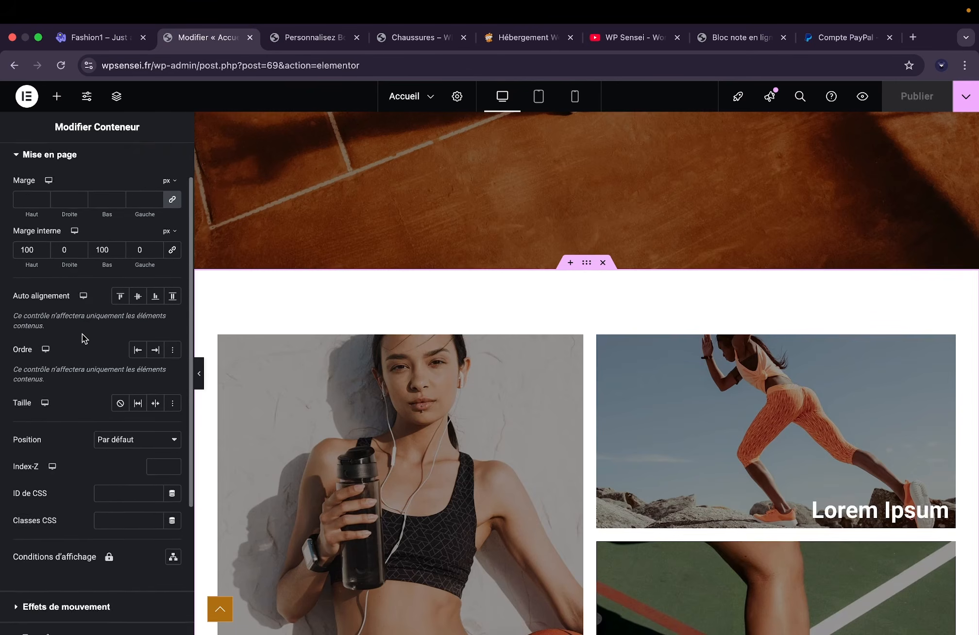
{"action": "left_click", "coordinate": [70, 417]}
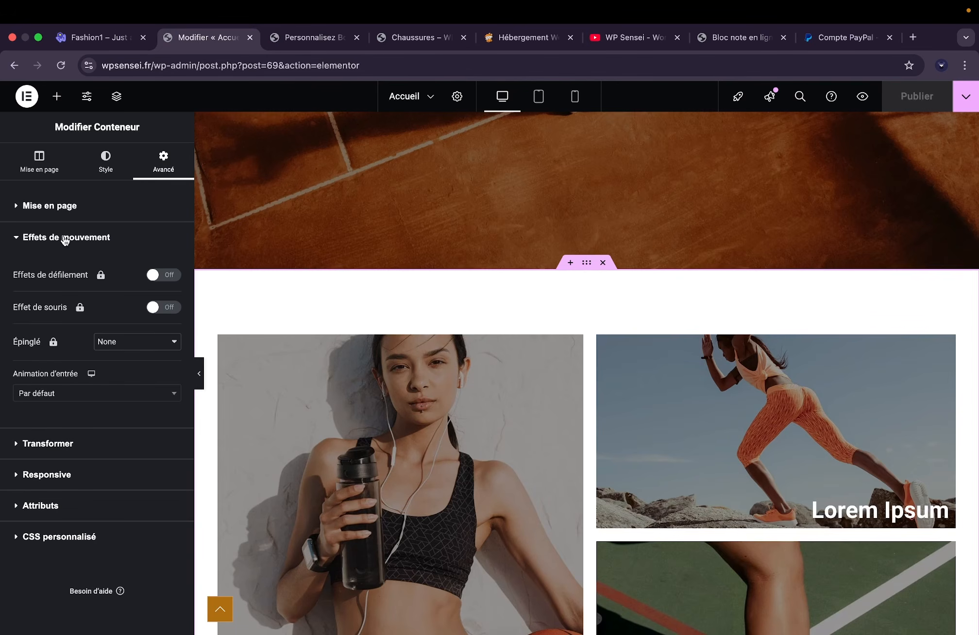
{"action": "left_click", "coordinate": [37, 399]}
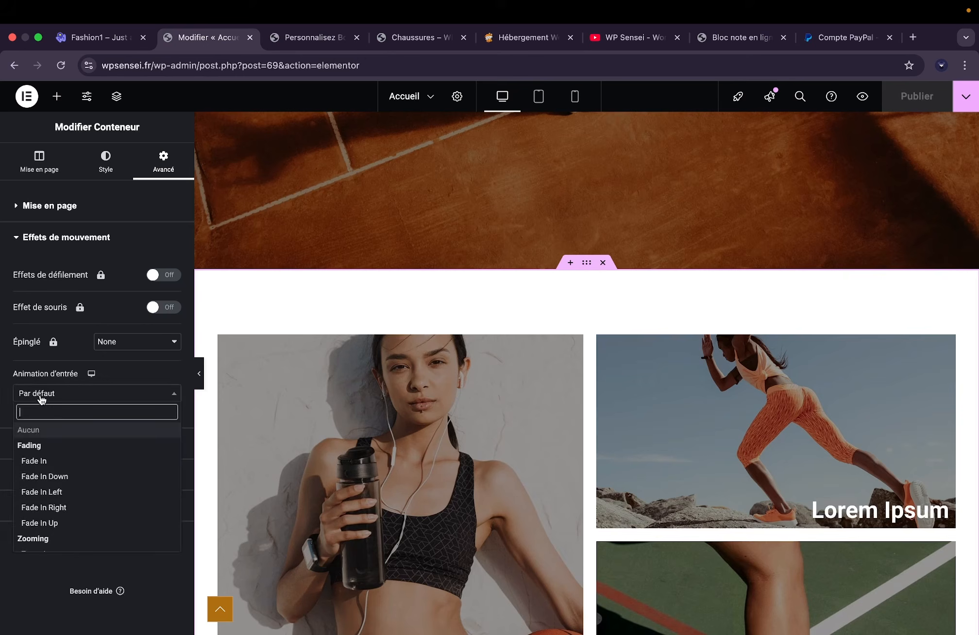
{"action": "left_click", "coordinate": [70, 492]}
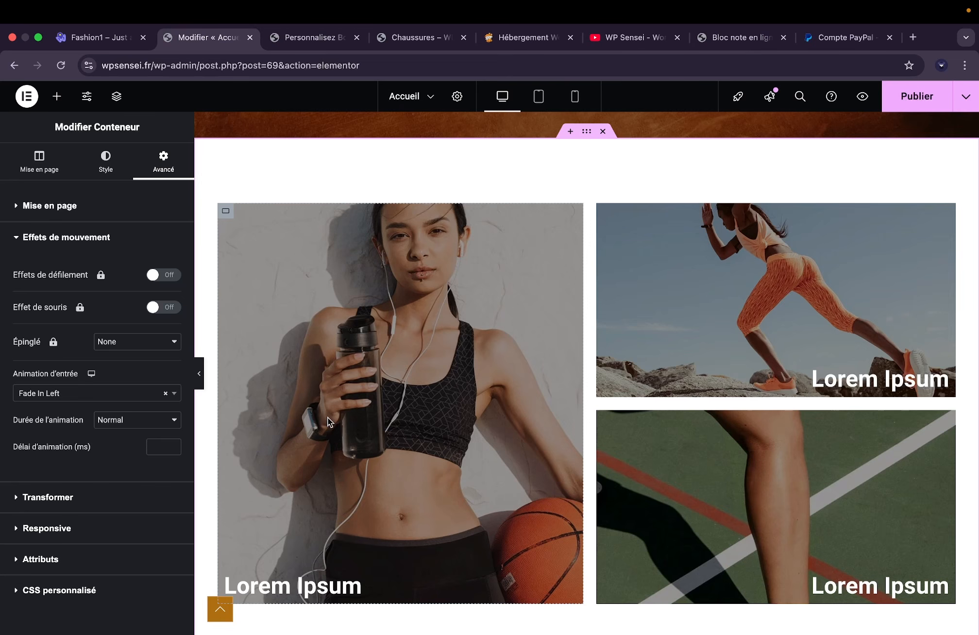
Publish the Accueil page and check the image section's entrance animation on the live home page.
{"action": "scroll", "coordinate": [329, 422], "scroll_direction": "down", "scroll_amount": 6}
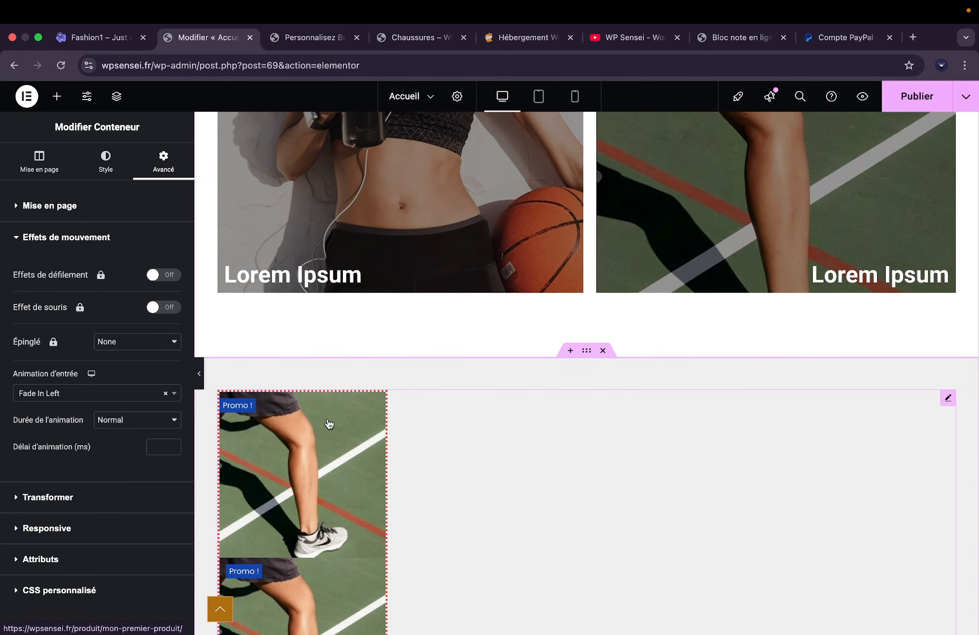
{"action": "scroll", "coordinate": [329, 424], "scroll_direction": "up", "scroll_amount": 6}
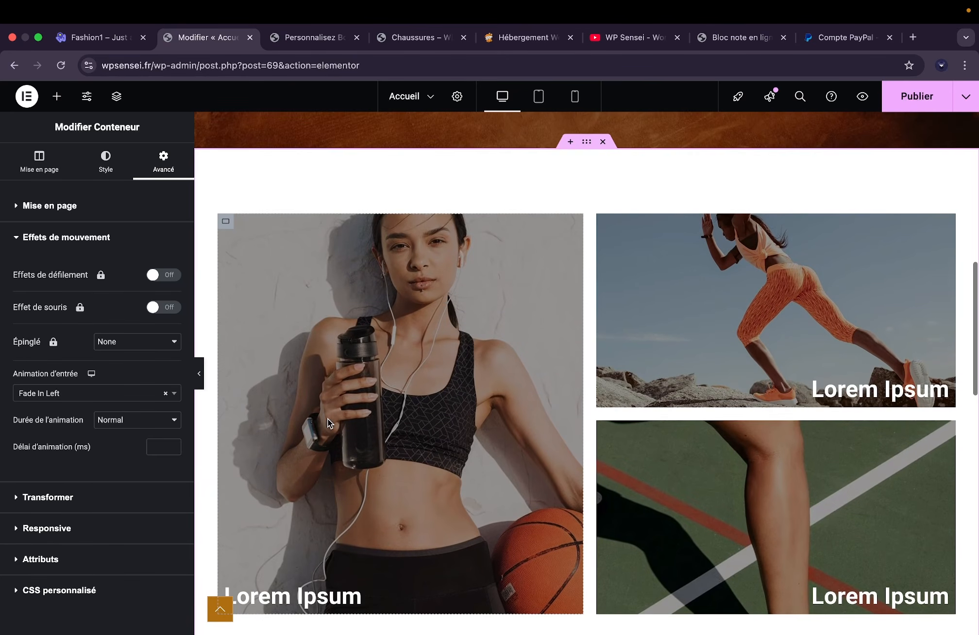
{"action": "scroll", "coordinate": [328, 424], "scroll_direction": "up", "scroll_amount": 3}
{"action": "scroll", "coordinate": [327, 424], "scroll_direction": "up", "scroll_amount": 7}
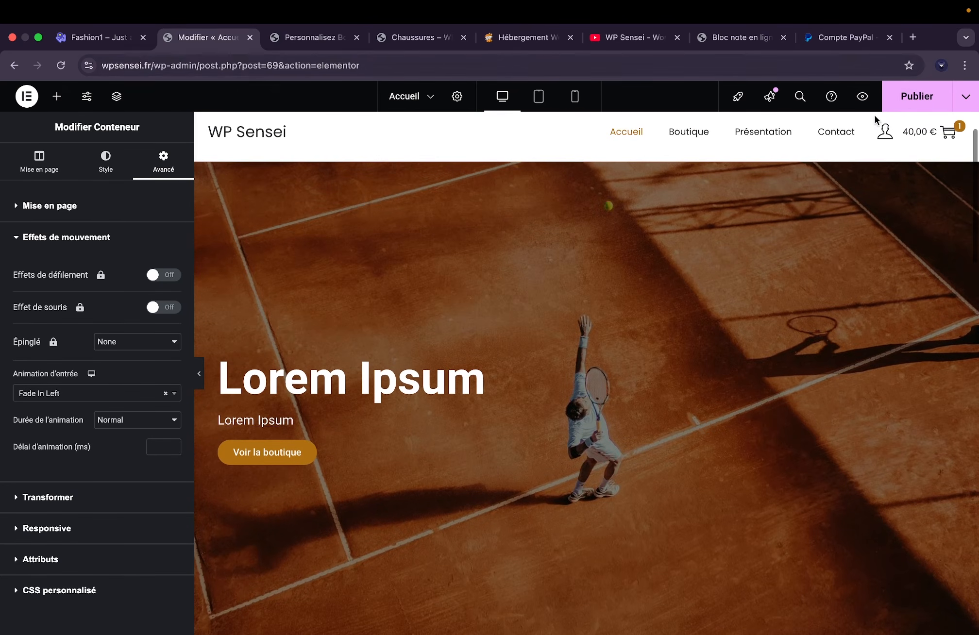
{"action": "left_click", "coordinate": [912, 99]}
{"action": "left_click", "coordinate": [419, 37]}
{"action": "left_click", "coordinate": [170, 193]}
{"action": "scroll", "coordinate": [516, 211], "scroll_direction": "down", "scroll_amount": 8}
{"action": "scroll", "coordinate": [516, 205], "scroll_direction": "up", "scroll_amount": 8}
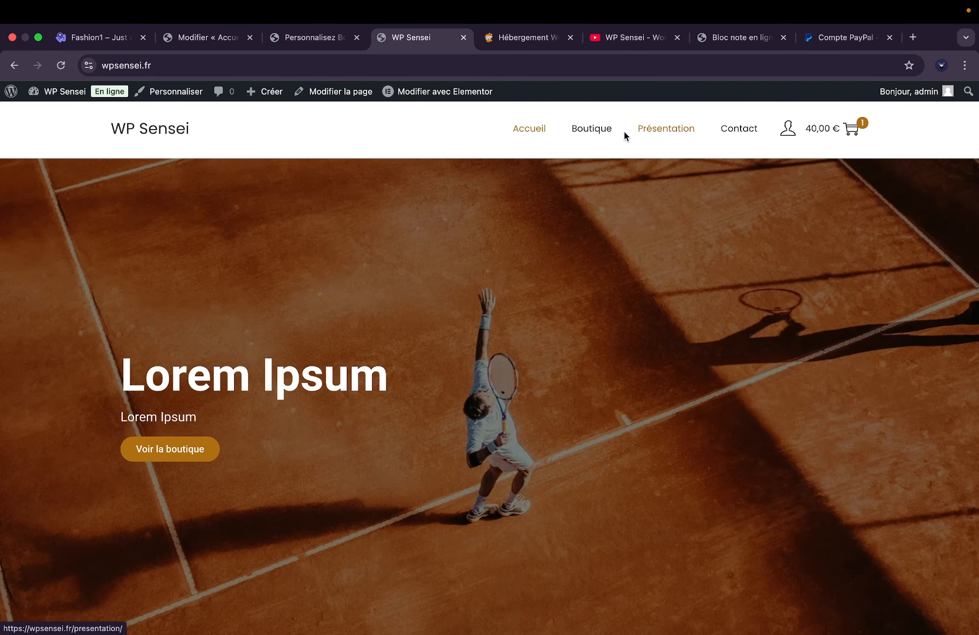
Examine the live Boutique page with its sidebar and the Mon premier produit page, returning to the shop.
{"action": "left_click", "coordinate": [598, 136]}
{"action": "scroll", "coordinate": [532, 296], "scroll_direction": "down", "scroll_amount": 1}
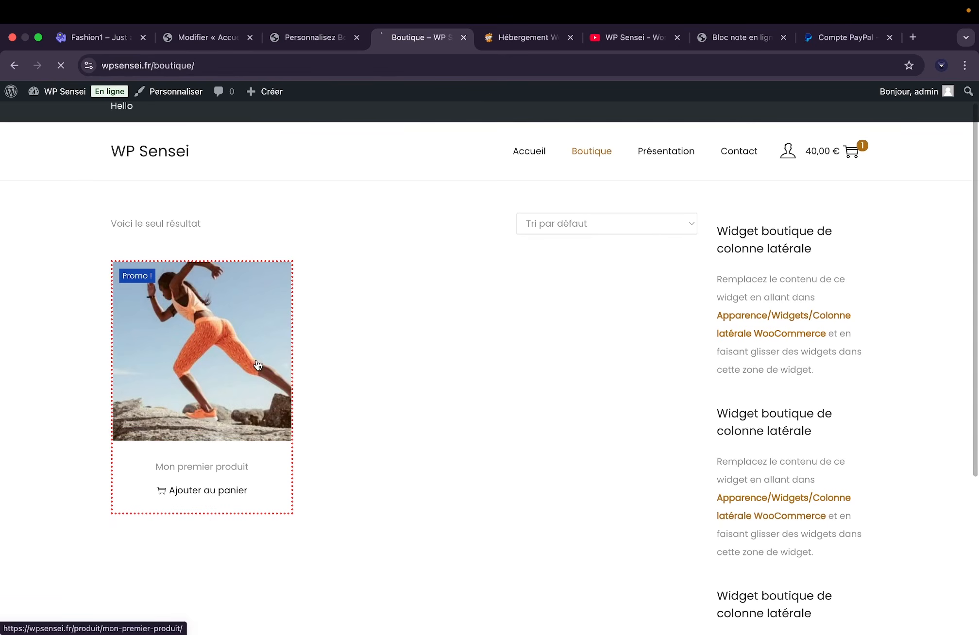
{"action": "left_click", "coordinate": [201, 340]}
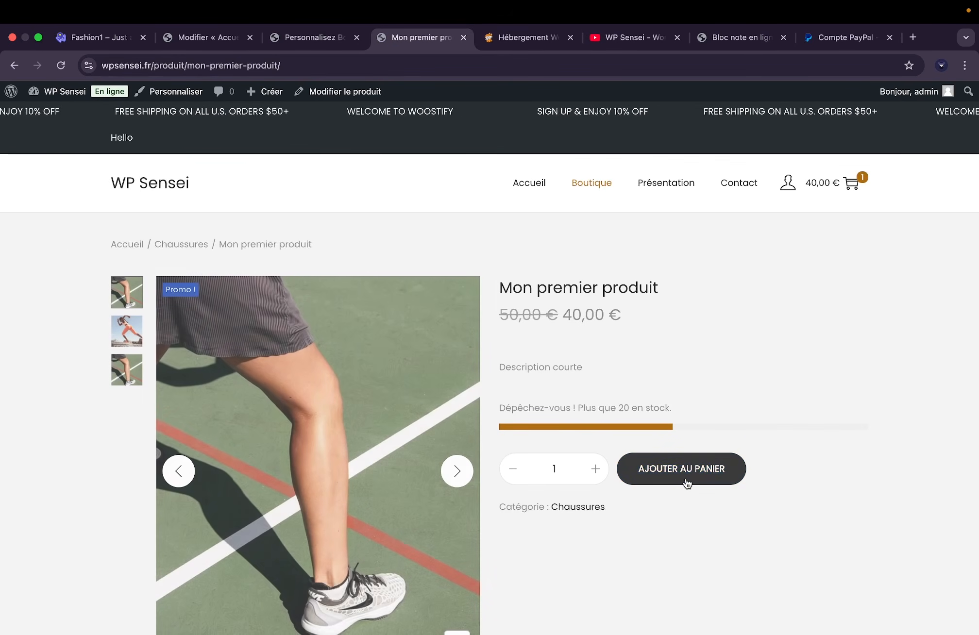
{"action": "left_click", "coordinate": [14, 69]}
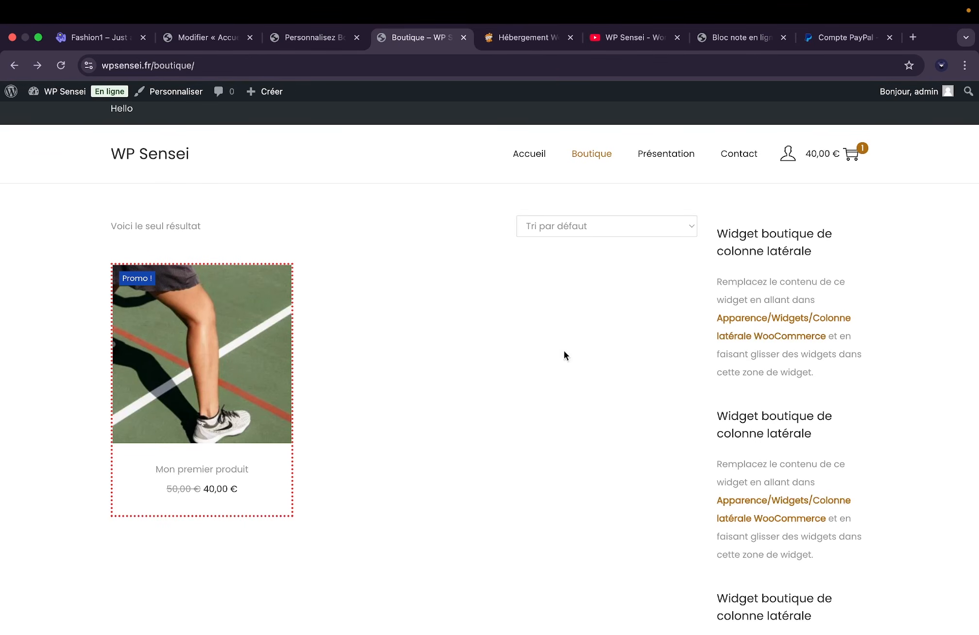
Open the WordPress widget settings and add a Liste des catégories de produit block to the Colonne latérale WooCommerce area.
{"action": "mouse_move", "coordinate": [58, 91]}
{"action": "left_click", "coordinate": [54, 111]}
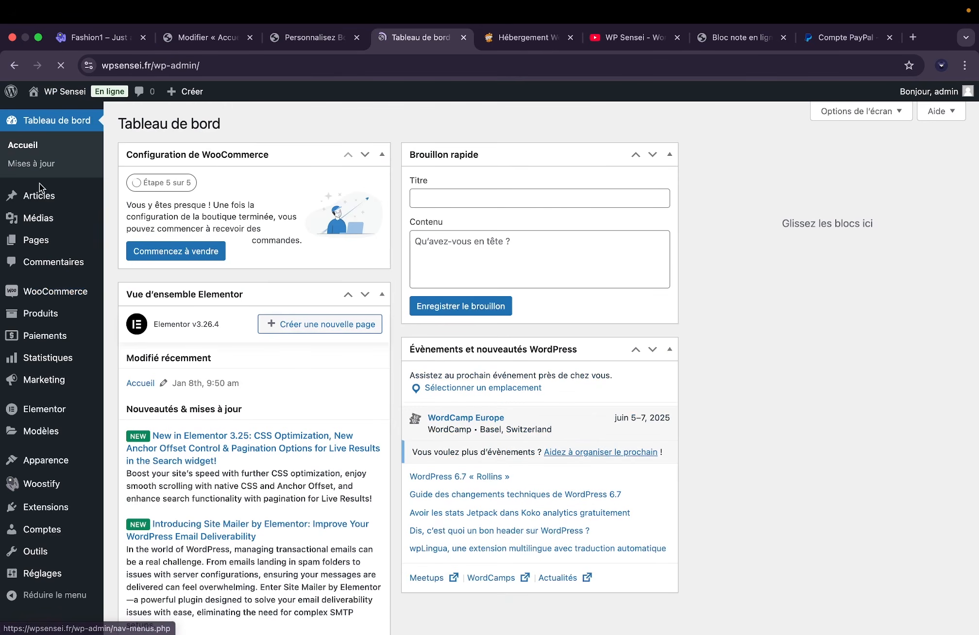
{"action": "mouse_move", "coordinate": [58, 464]}
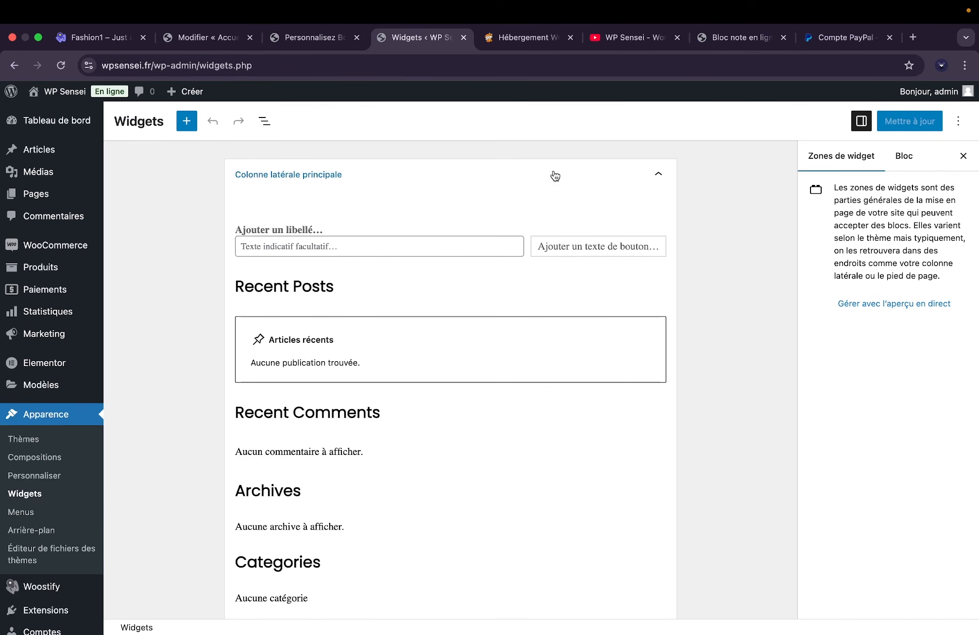
{"action": "left_click", "coordinate": [655, 175]}
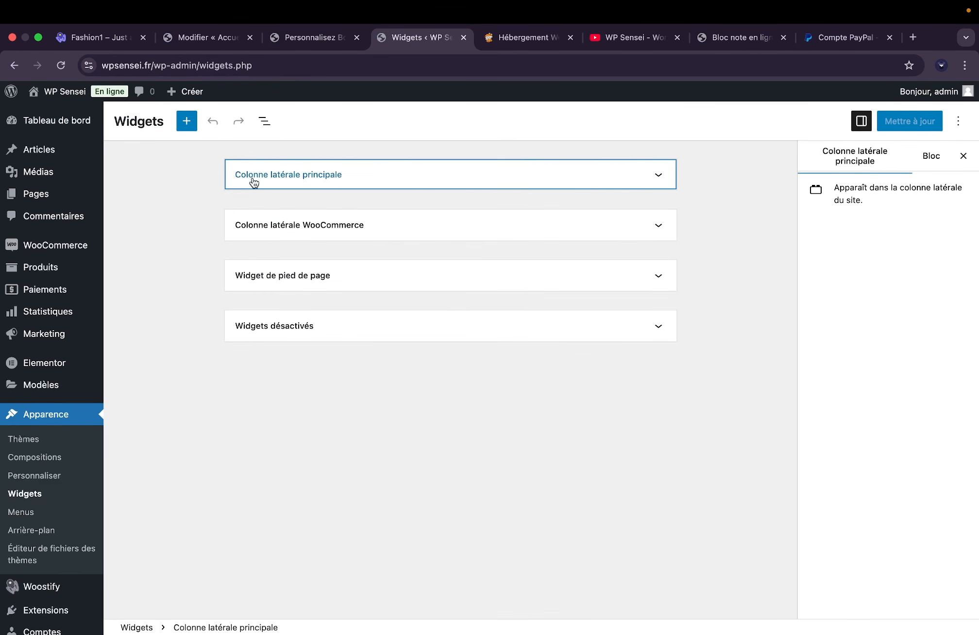
{"action": "left_click", "coordinate": [353, 235]}
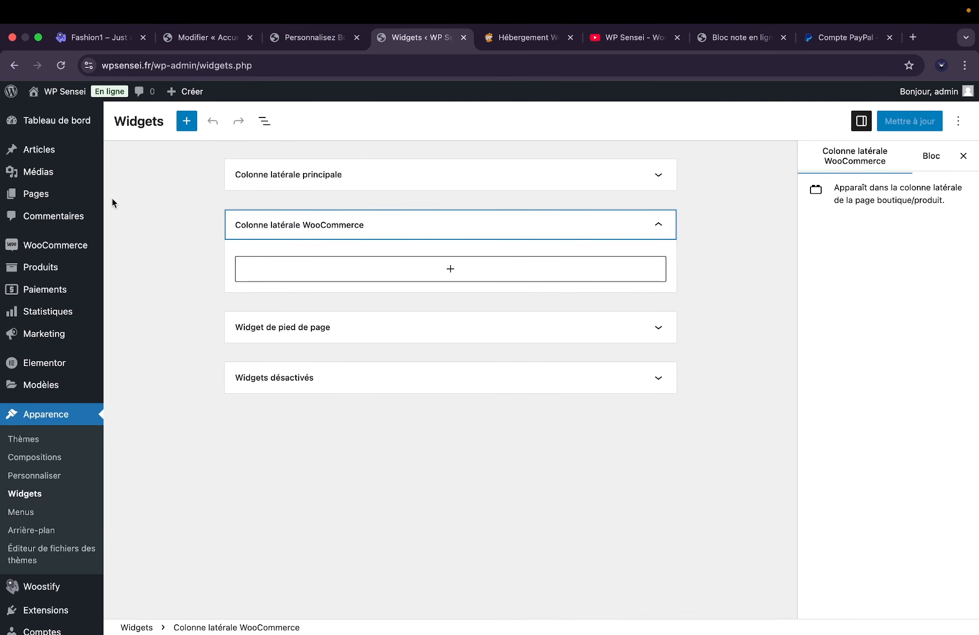
{"action": "left_click", "coordinate": [396, 279]}
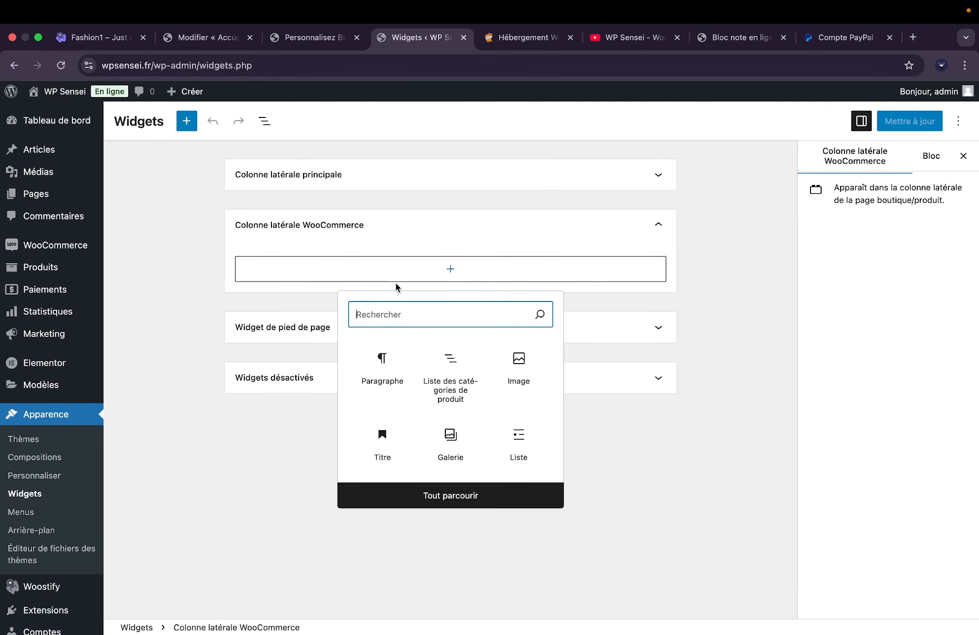
{"action": "left_click", "coordinate": [463, 401]}
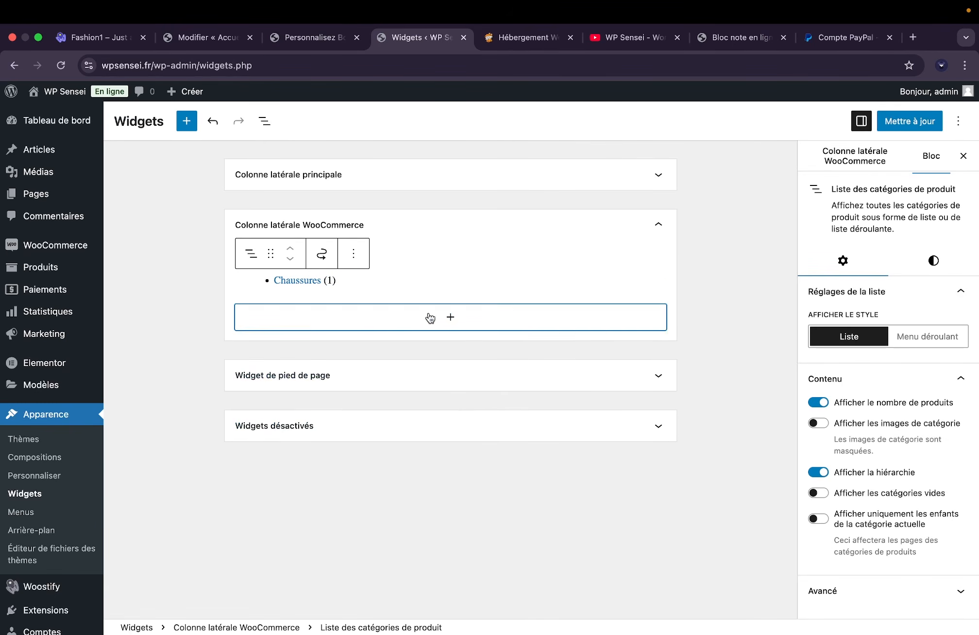
Add a heading reading "Catégories" above the product category list in the WooCommerce sidebar.
{"action": "left_click", "coordinate": [431, 318]}
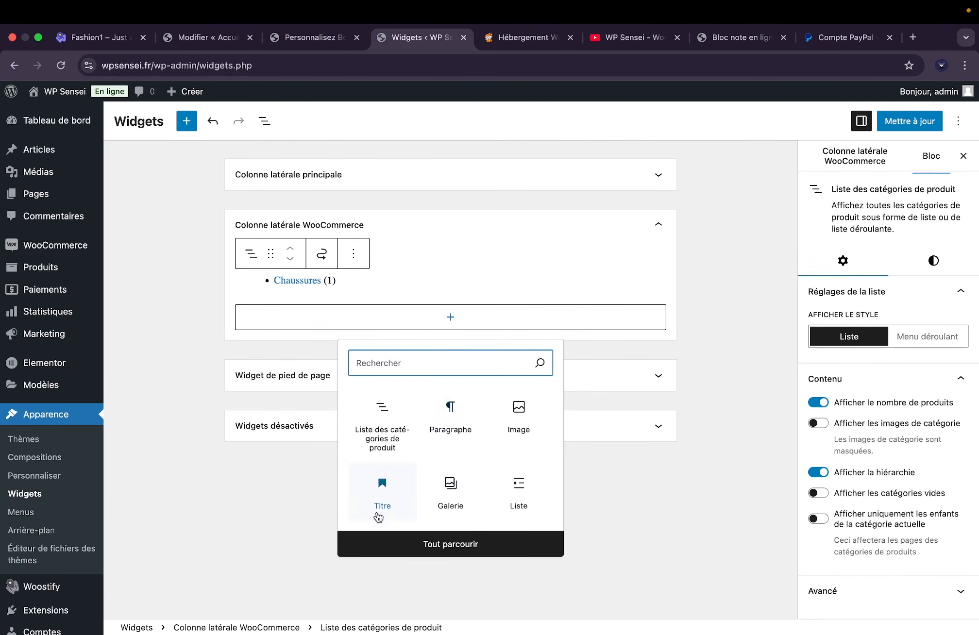
{"action": "left_click", "coordinate": [381, 505]}
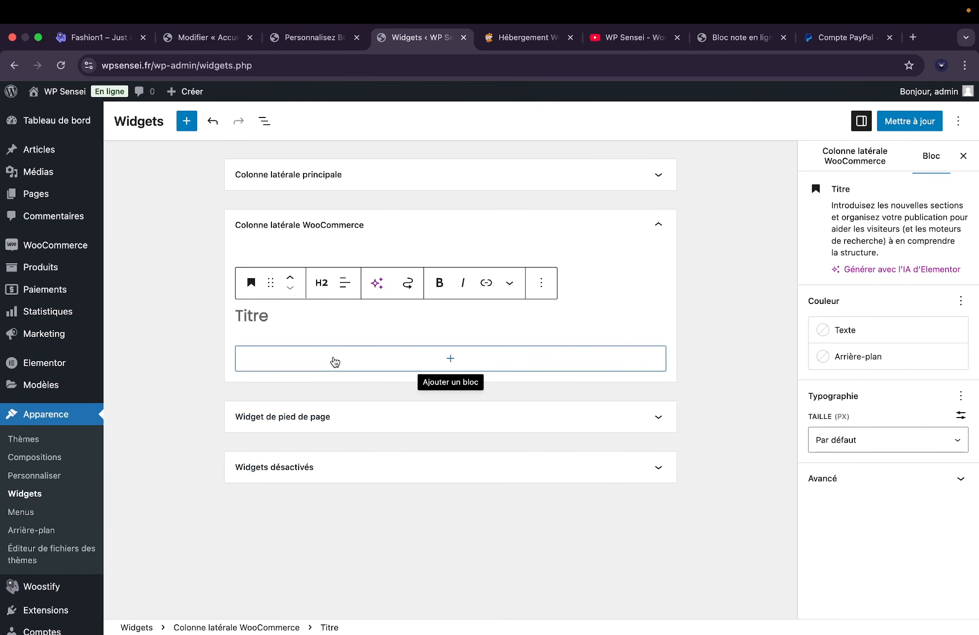
{"action": "type", "text": "Catégories"}
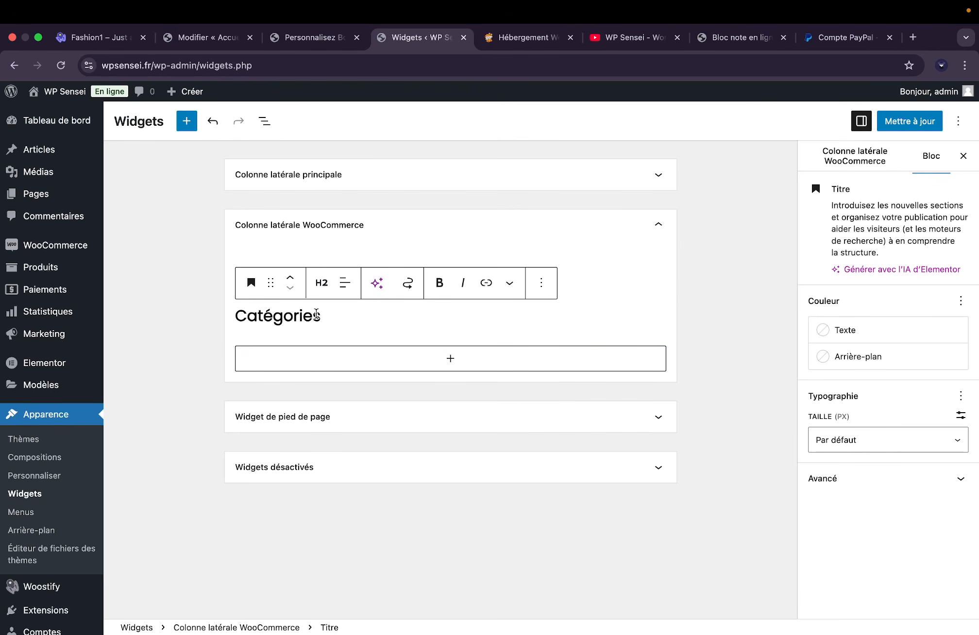
Insert the home.jpg image from the media library below the product category list and update the widgets.
{"action": "left_click", "coordinate": [349, 369]}
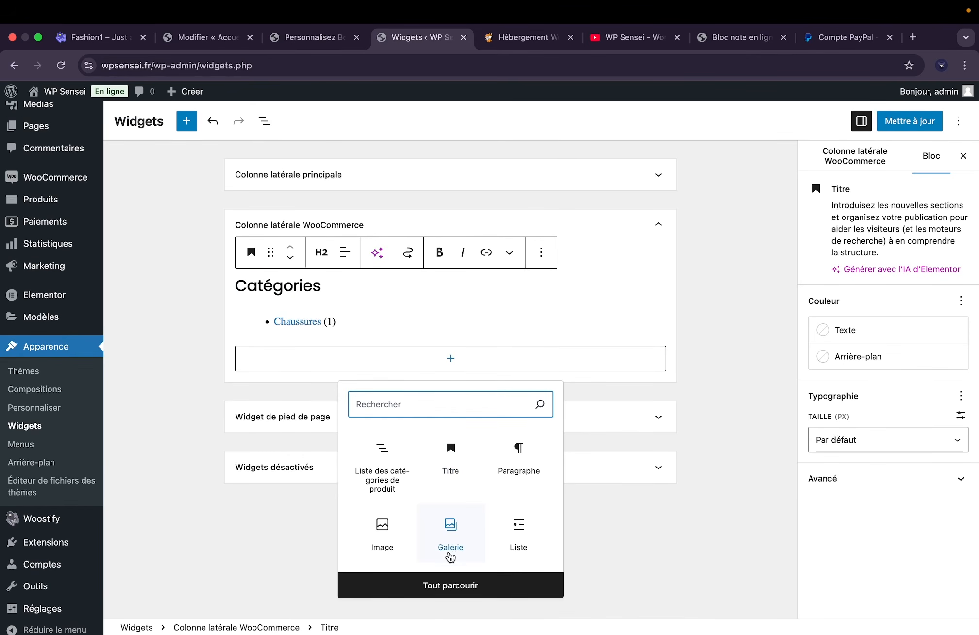
{"action": "left_click", "coordinate": [384, 532]}
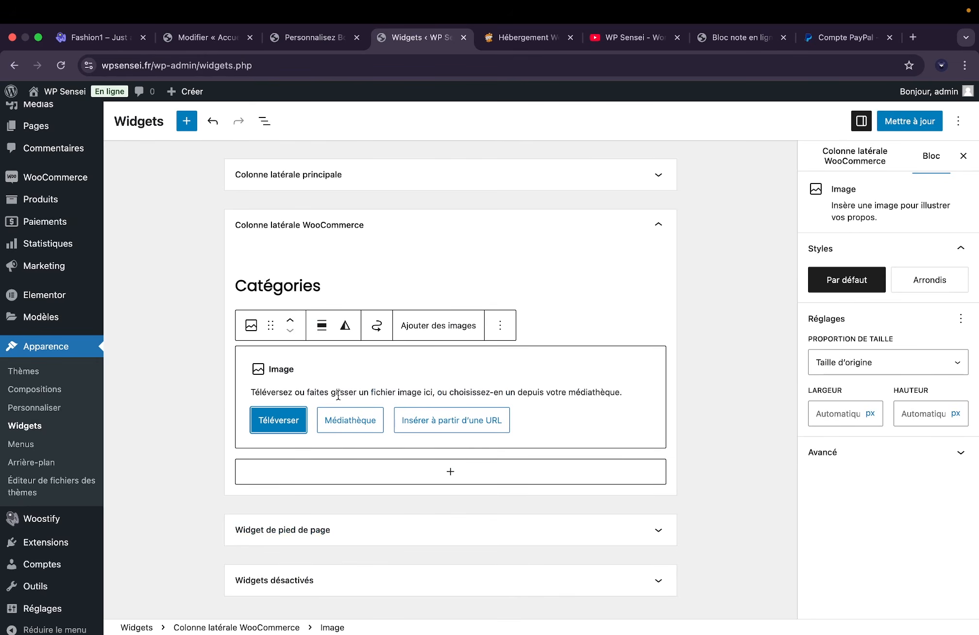
{"action": "left_click", "coordinate": [333, 423]}
{"action": "left_click", "coordinate": [423, 258]}
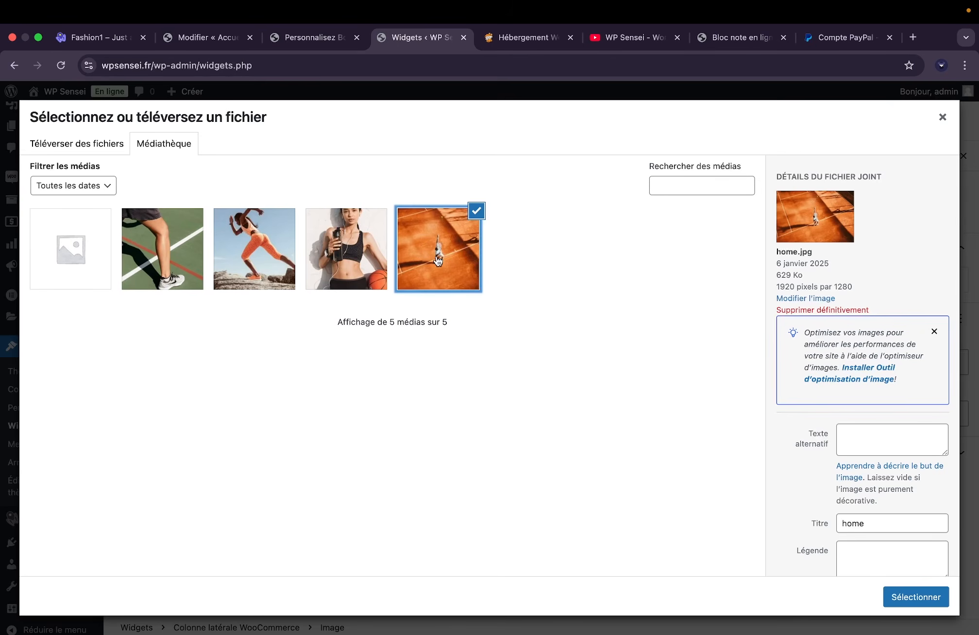
{"action": "left_click", "coordinate": [915, 597]}
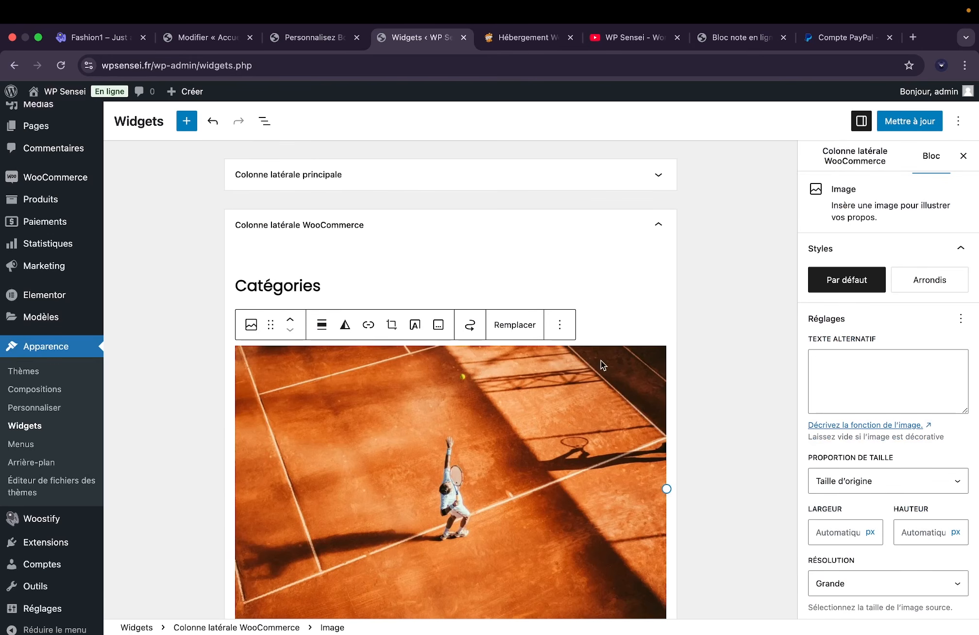
{"action": "left_click", "coordinate": [897, 124]}
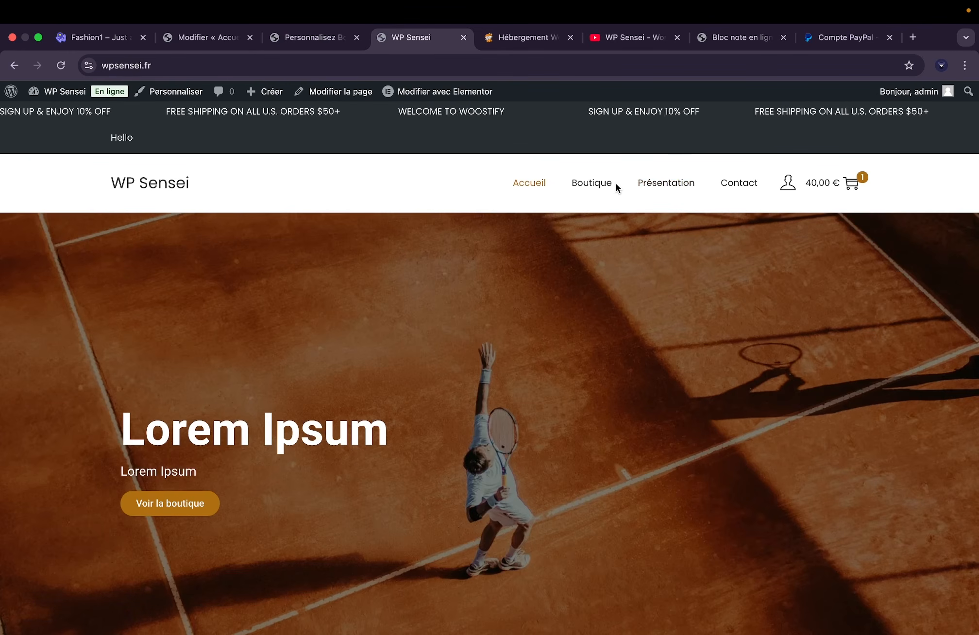
Examine the Boutique page on the live site with its updated sidebar.
{"action": "left_click", "coordinate": [591, 183]}
{"action": "scroll", "coordinate": [578, 319], "scroll_direction": "down", "scroll_amount": 1}
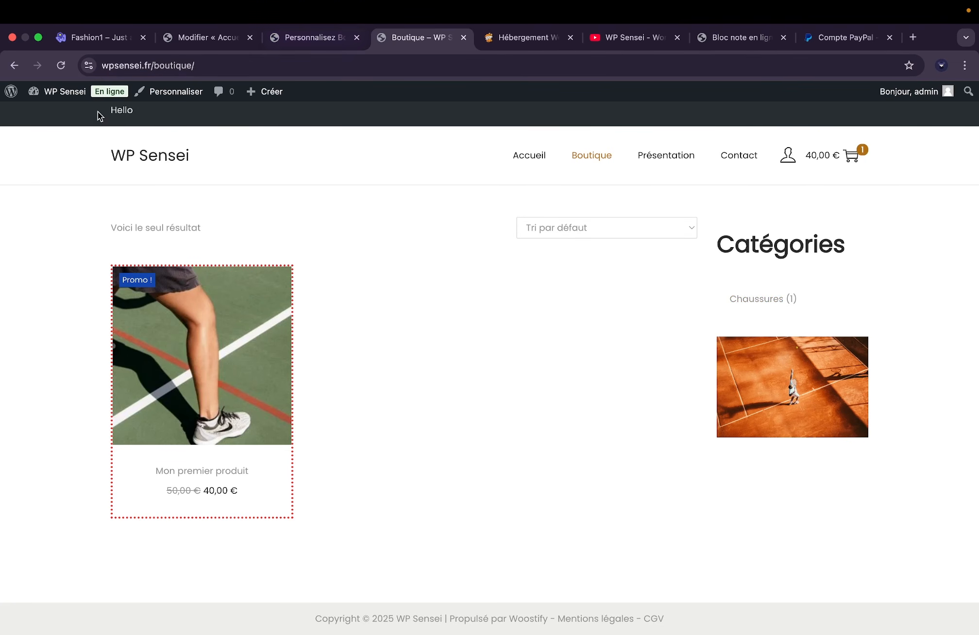
{"action": "left_click", "coordinate": [15, 66]}
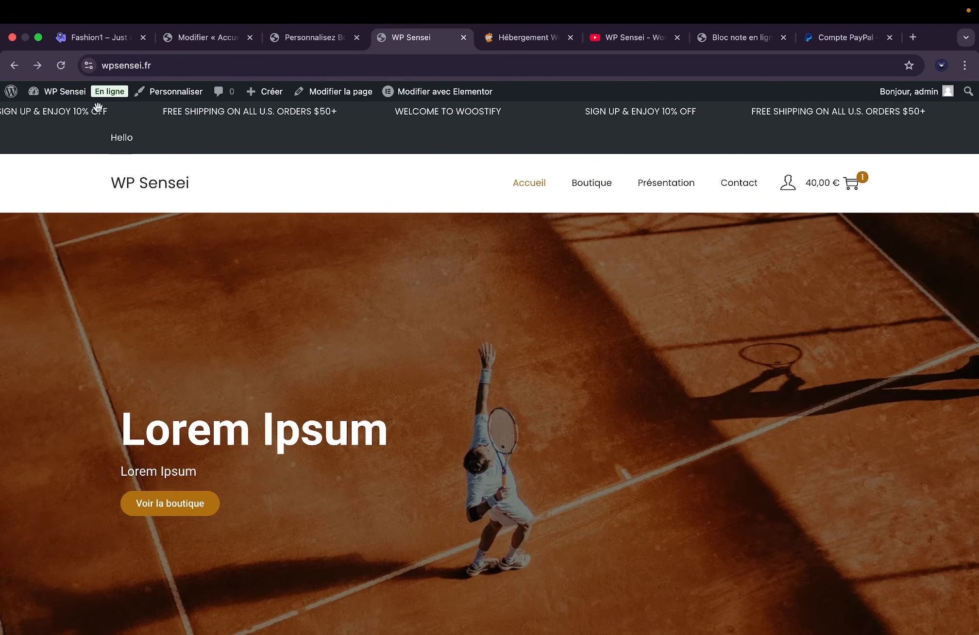
{"action": "left_click", "coordinate": [38, 66]}
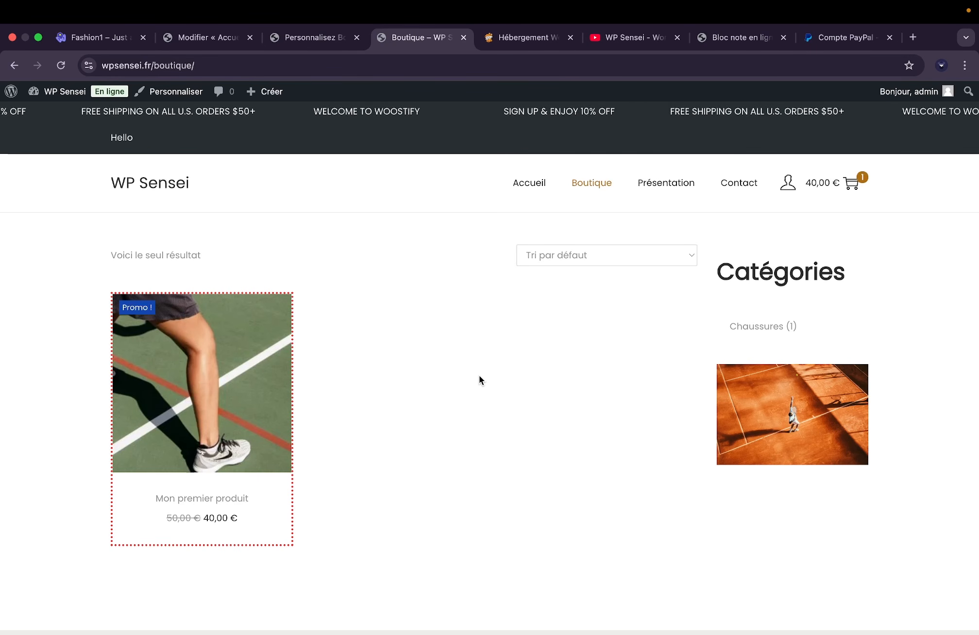
{"action": "scroll", "coordinate": [479, 381], "scroll_direction": "down", "scroll_amount": 1}
{"action": "scroll", "coordinate": [479, 376], "scroll_direction": "up", "scroll_amount": 2}
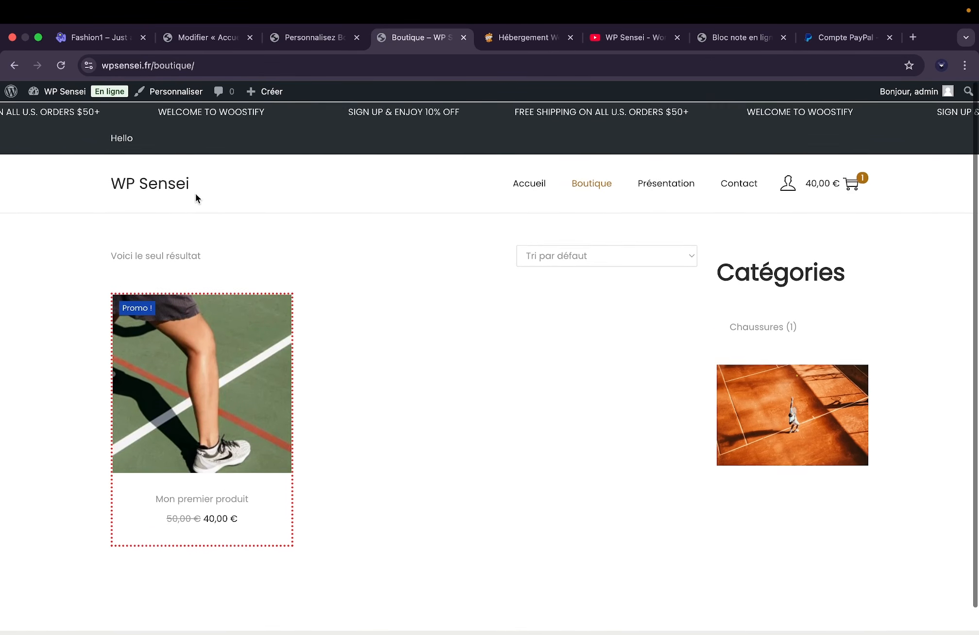
Return to the live home page and examine its sections and entrance animation.
{"action": "left_click", "coordinate": [172, 187]}
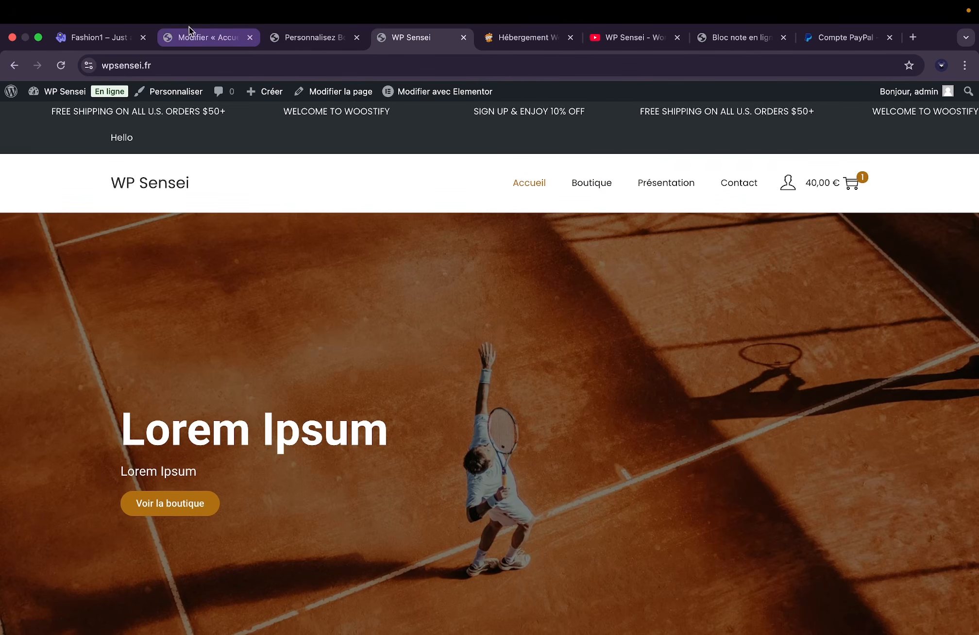
{"action": "scroll", "coordinate": [204, 340], "scroll_direction": "down", "scroll_amount": 6}
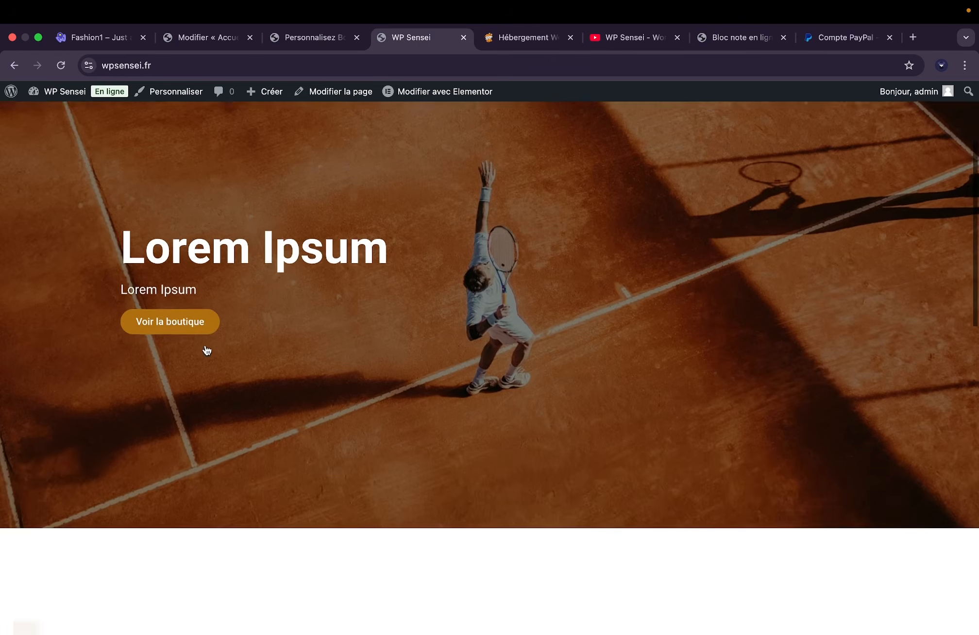
{"action": "scroll", "coordinate": [306, 407], "scroll_direction": "up", "scroll_amount": 4}
{"action": "scroll", "coordinate": [358, 393], "scroll_direction": "down", "scroll_amount": 10}
{"action": "scroll", "coordinate": [357, 393], "scroll_direction": "up", "scroll_amount": 15}
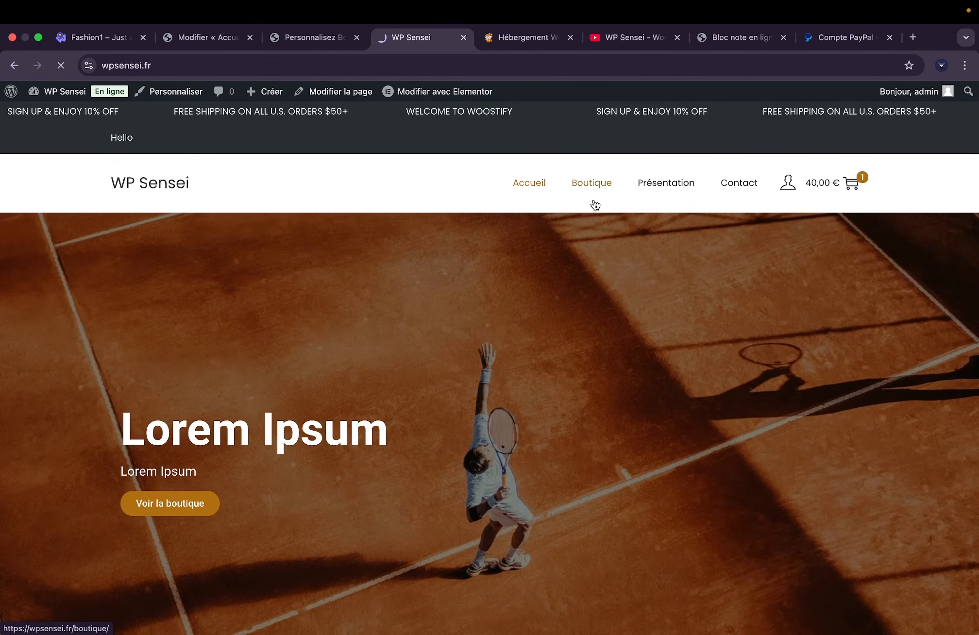
Add Mon premier produit from the Boutique page to the cart and proceed to checkout to review the delivery and payment options.
{"action": "left_click", "coordinate": [592, 200]}
{"action": "scroll", "coordinate": [451, 391], "scroll_direction": "down", "scroll_amount": 1}
{"action": "left_click", "coordinate": [271, 393]}
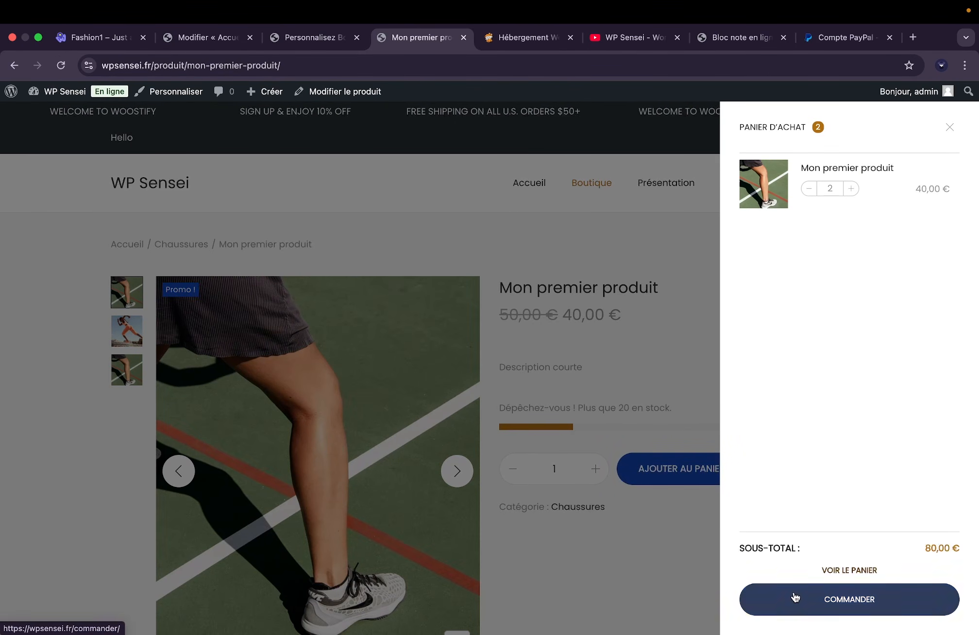
{"action": "left_click", "coordinate": [794, 597]}
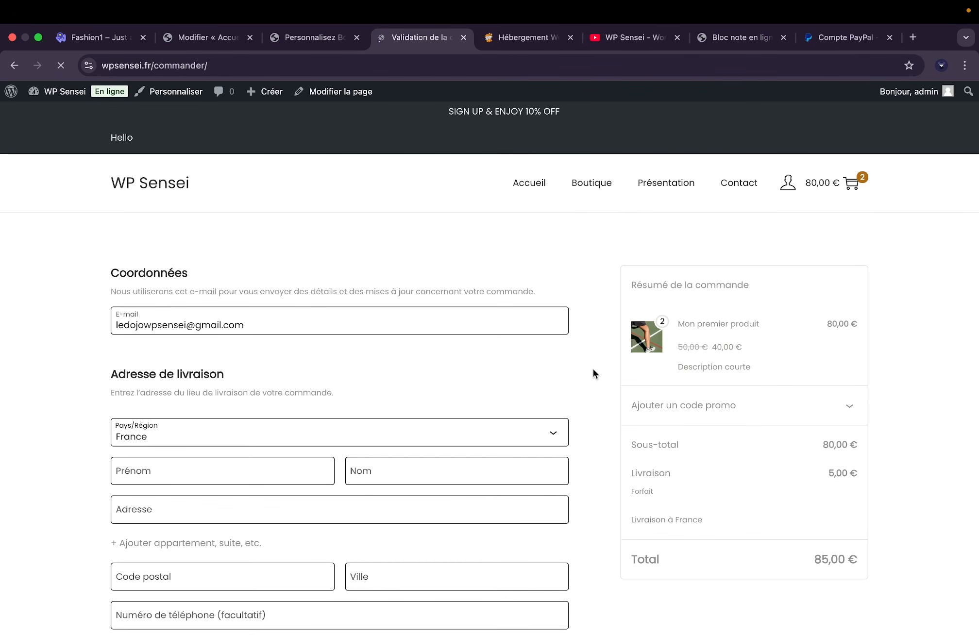
{"action": "scroll", "coordinate": [592, 369], "scroll_direction": "down", "scroll_amount": 12}
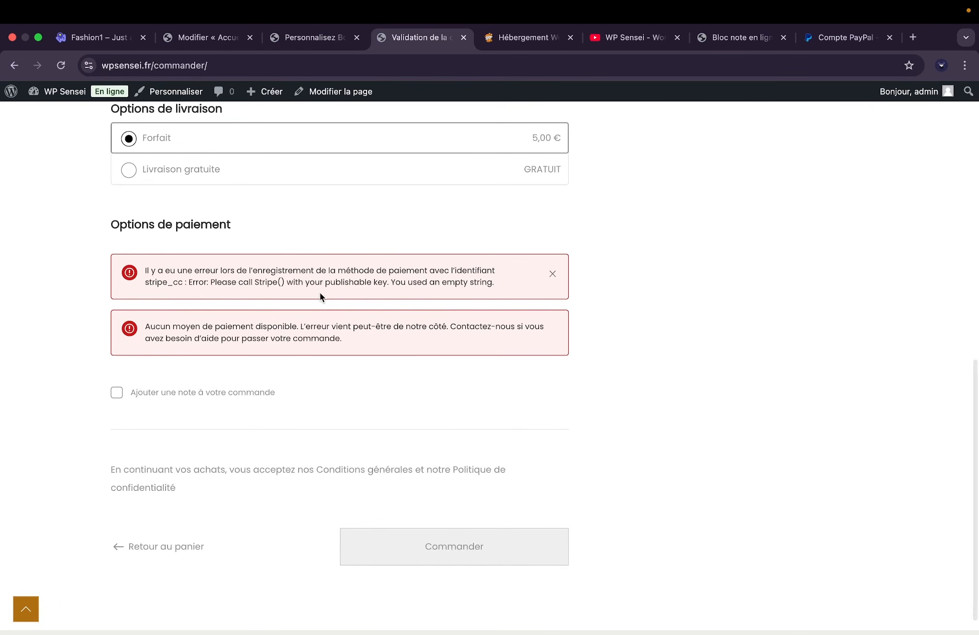
{"action": "scroll", "coordinate": [319, 293], "scroll_direction": "up", "scroll_amount": 12}
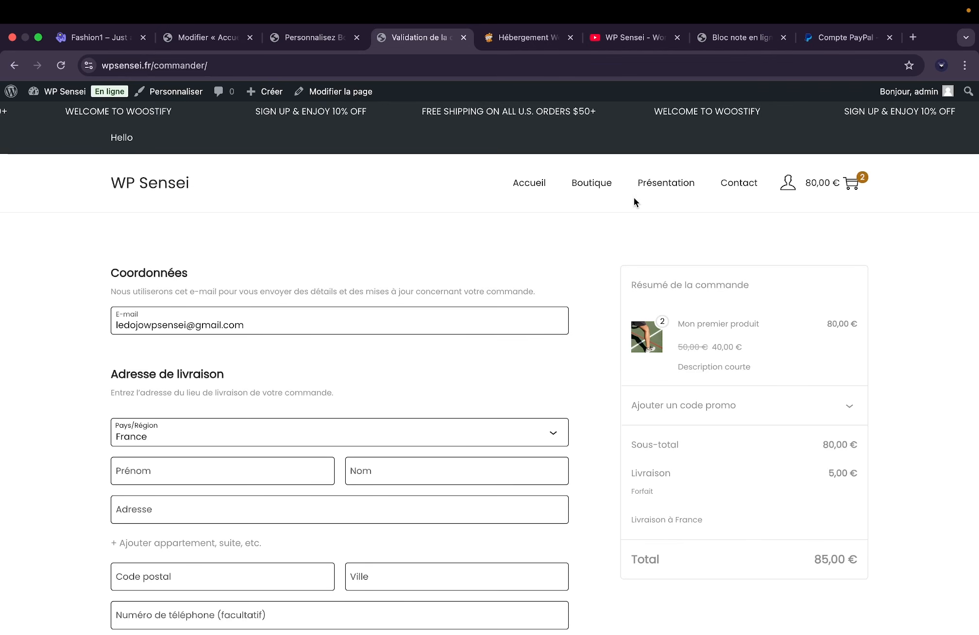
View the live Contact page and browse the popular extensions available to add from the dashboard.
{"action": "left_click", "coordinate": [746, 187]}
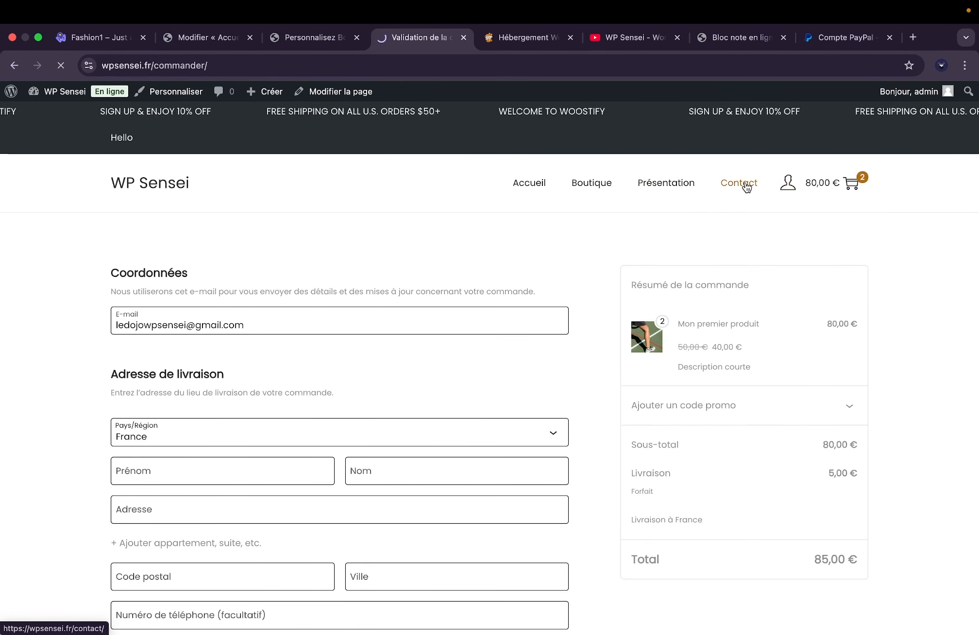
{"action": "left_click", "coordinate": [52, 95]}
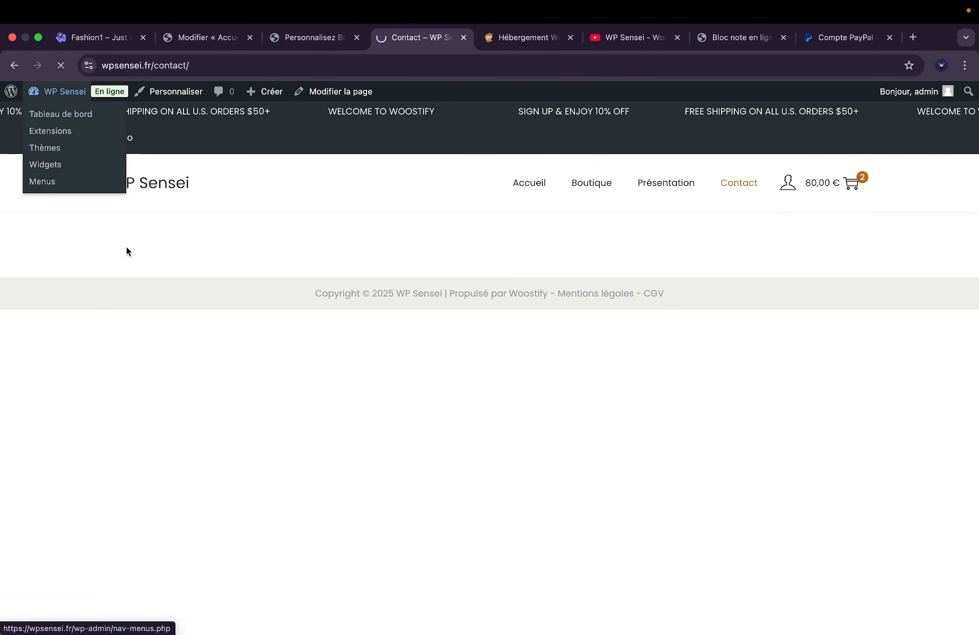
{"action": "left_click", "coordinate": [57, 509]}
{"action": "left_click", "coordinate": [252, 125]}
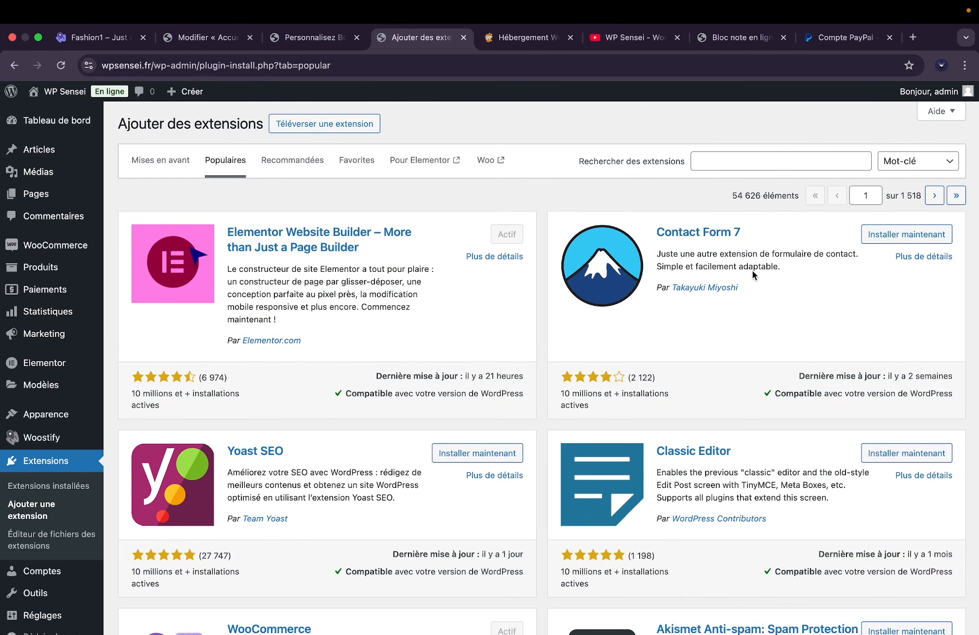
{"action": "scroll", "coordinate": [449, 411], "scroll_direction": "down", "scroll_amount": 2}
{"action": "scroll", "coordinate": [449, 411], "scroll_direction": "down", "scroll_amount": 1}
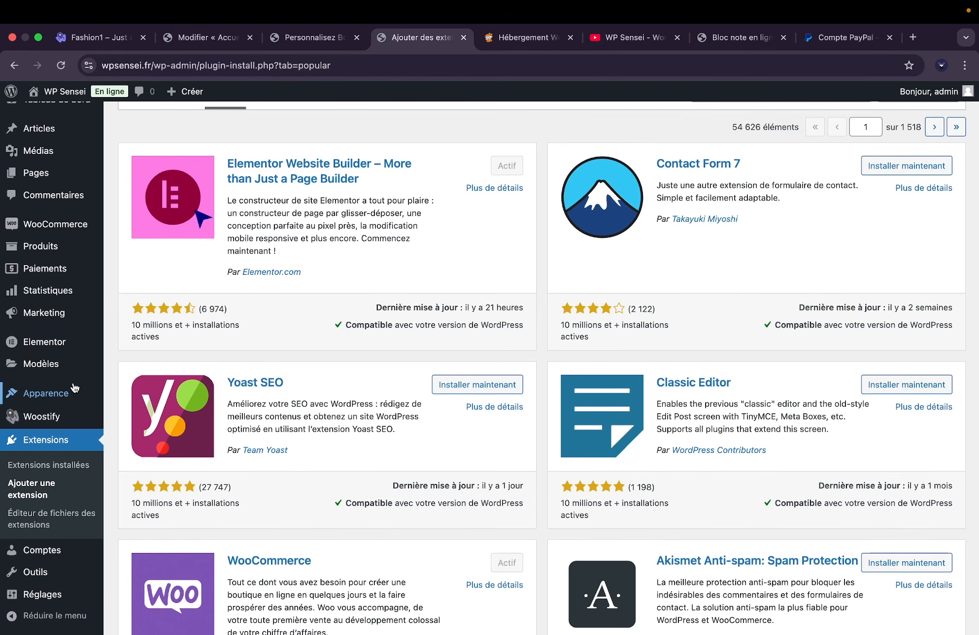
Check the search engine visibility option in the Lecture settings and return to the live home page.
{"action": "mouse_move", "coordinate": [49, 603]}
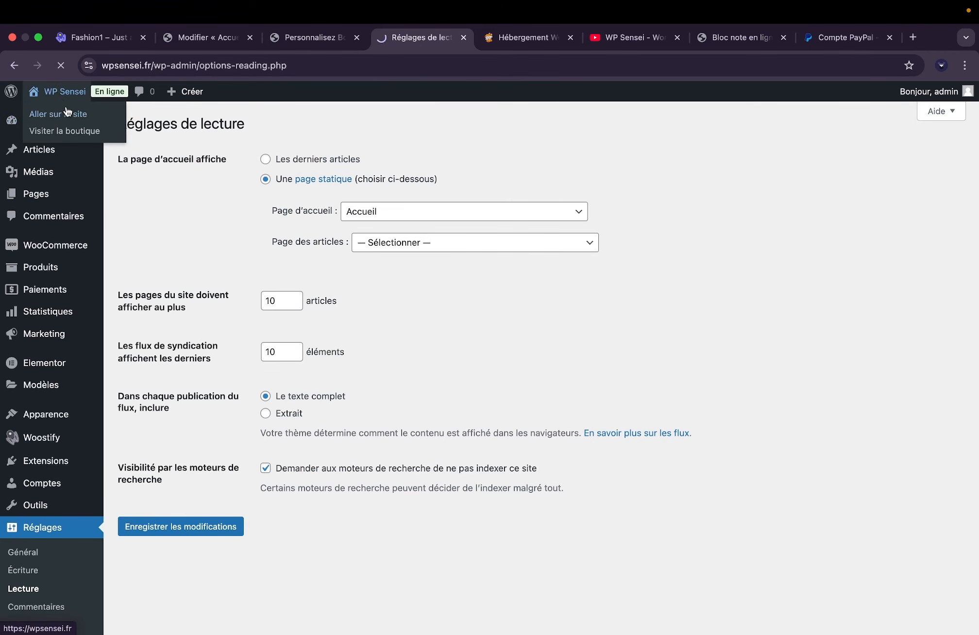
{"action": "left_click", "coordinate": [66, 107]}
{"action": "scroll", "coordinate": [474, 273], "scroll_direction": "down", "scroll_amount": 1}
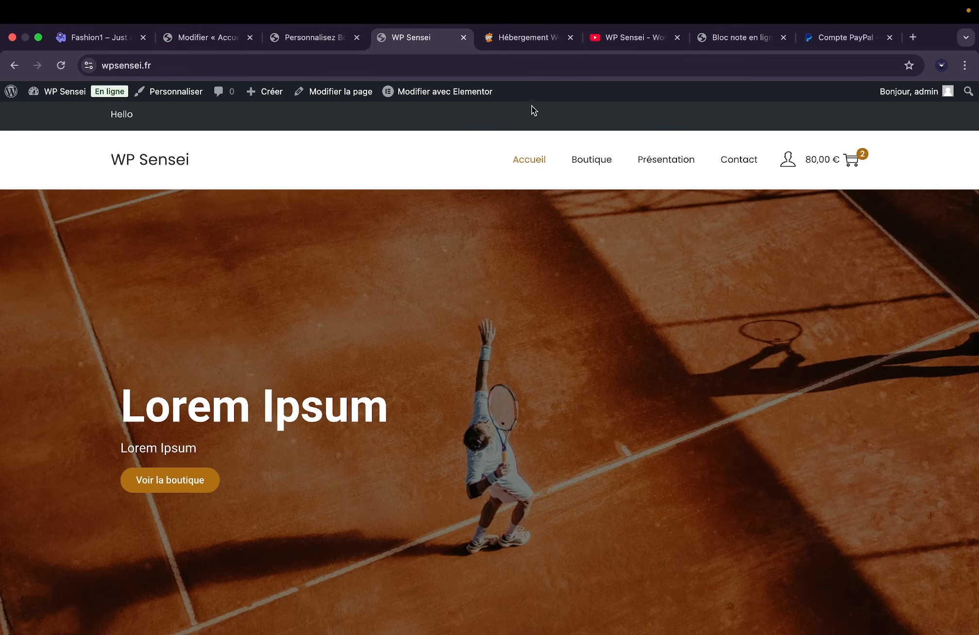
Switch to the WP Sensei YouTube channel and view its À propos details and community links.
{"action": "left_click", "coordinate": [625, 43]}
{"action": "left_click", "coordinate": [576, 342]}
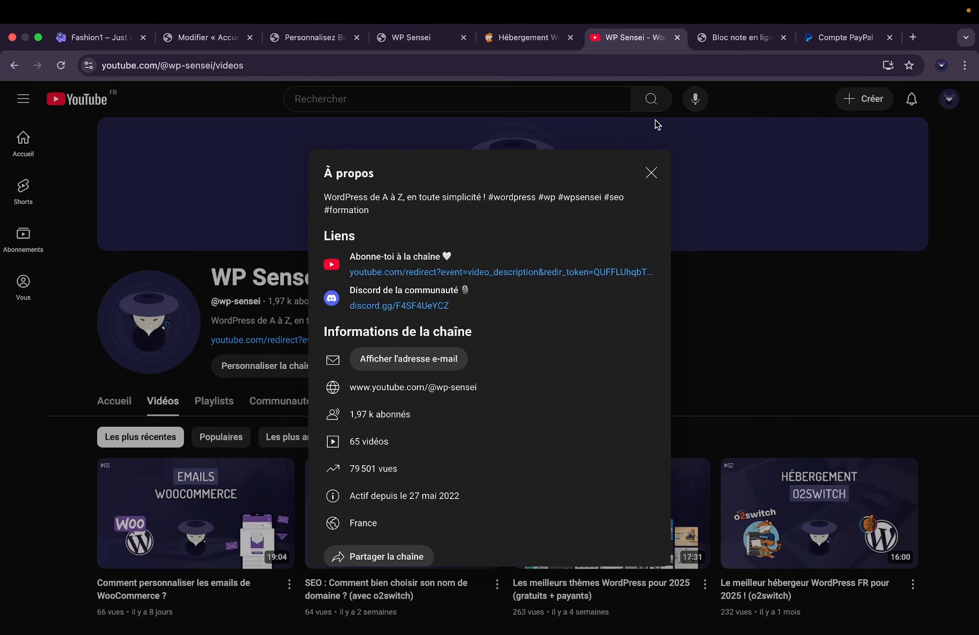
{"action": "left_click", "coordinate": [650, 174]}
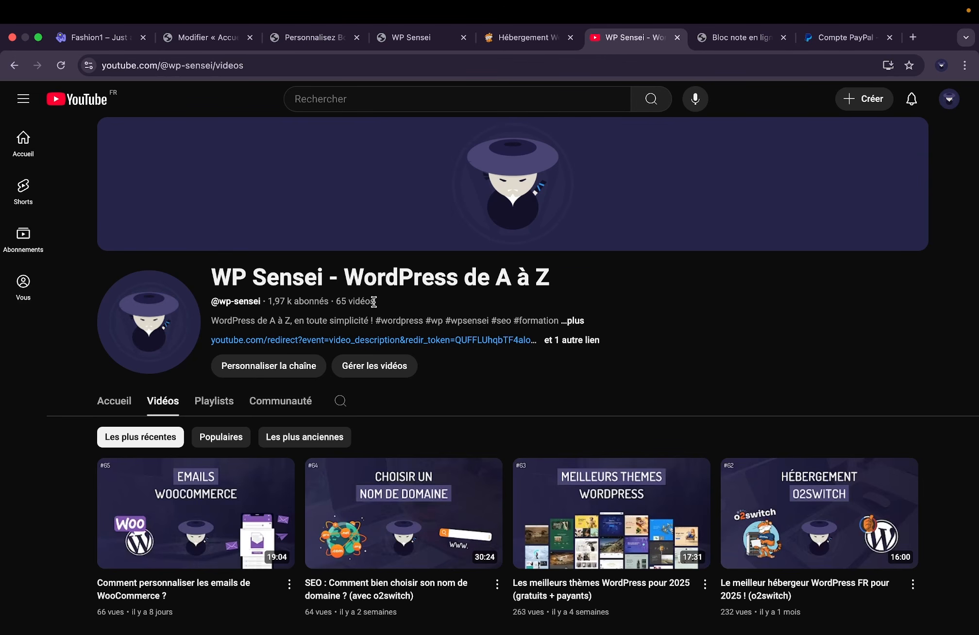
Review the o2switch unlimited hosting offer and its included features, and return to the live WP Sensei home page.
{"action": "left_click", "coordinate": [523, 38]}
{"action": "scroll", "coordinate": [412, 485], "scroll_direction": "up", "scroll_amount": 10}
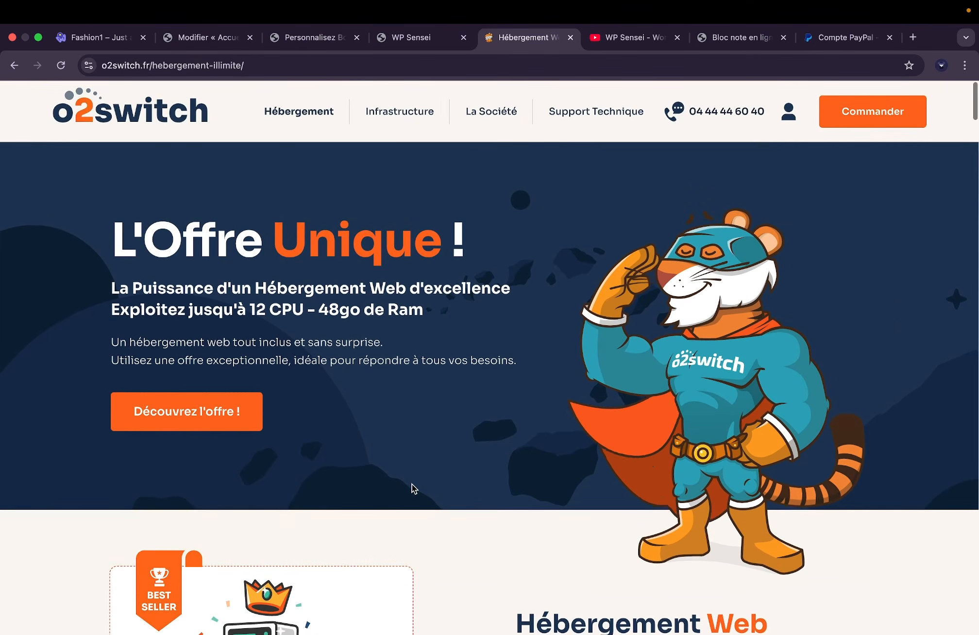
{"action": "scroll", "coordinate": [413, 488], "scroll_direction": "down", "scroll_amount": 14}
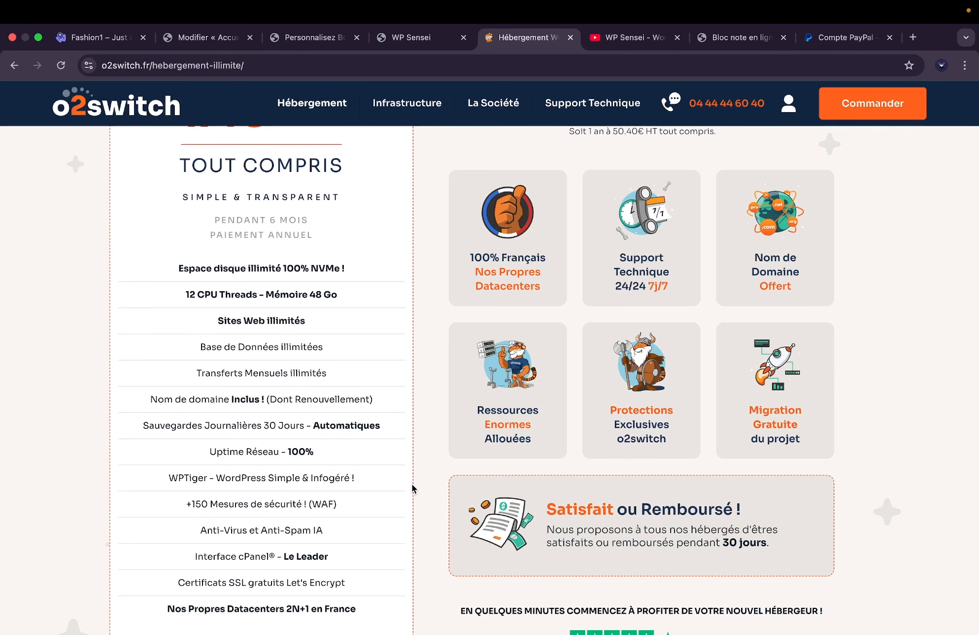
{"action": "left_click", "coordinate": [409, 35]}
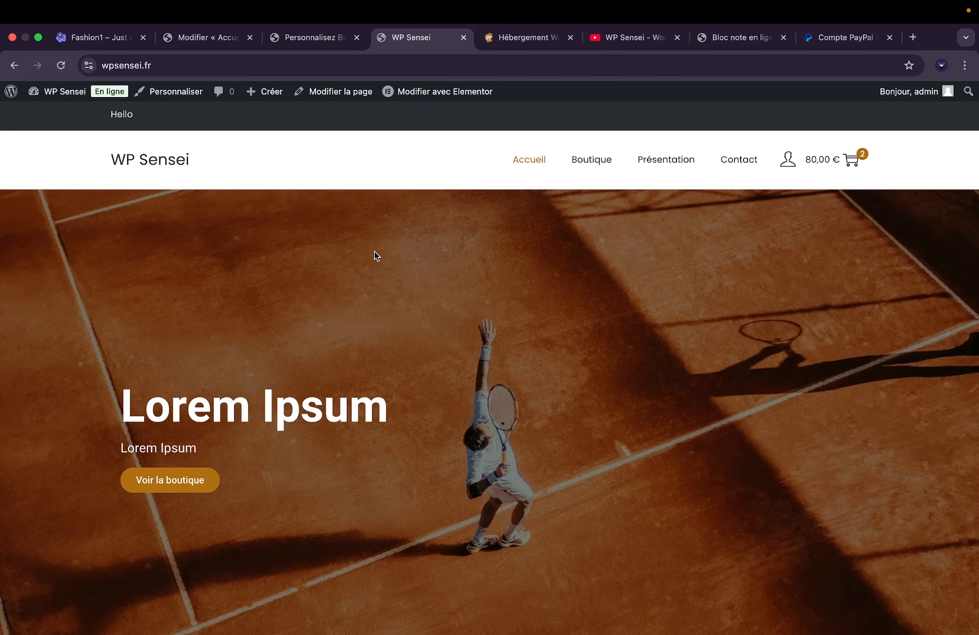